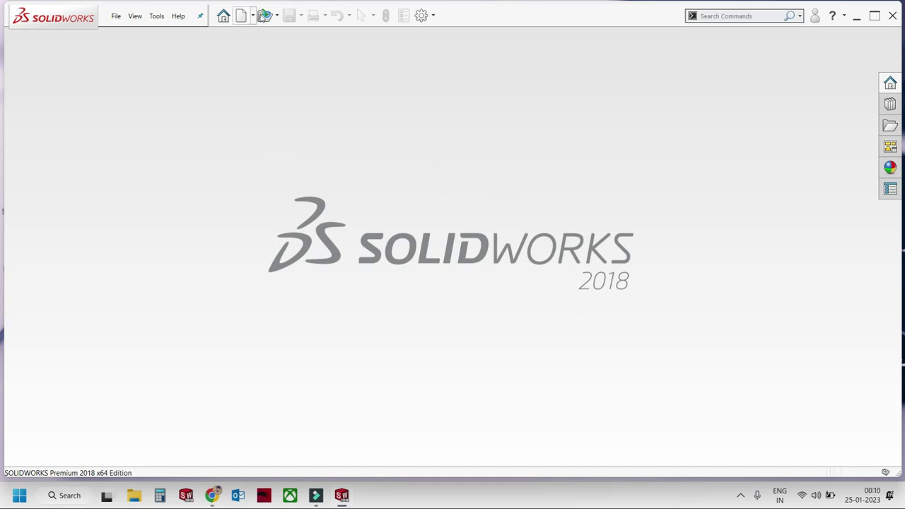
Create a new Part document (Part1) and start an empty 3DSketch1 from the Sketch tab.
{"action": "left_click", "coordinate": [116, 17]}
{"action": "left_click", "coordinate": [133, 34]}
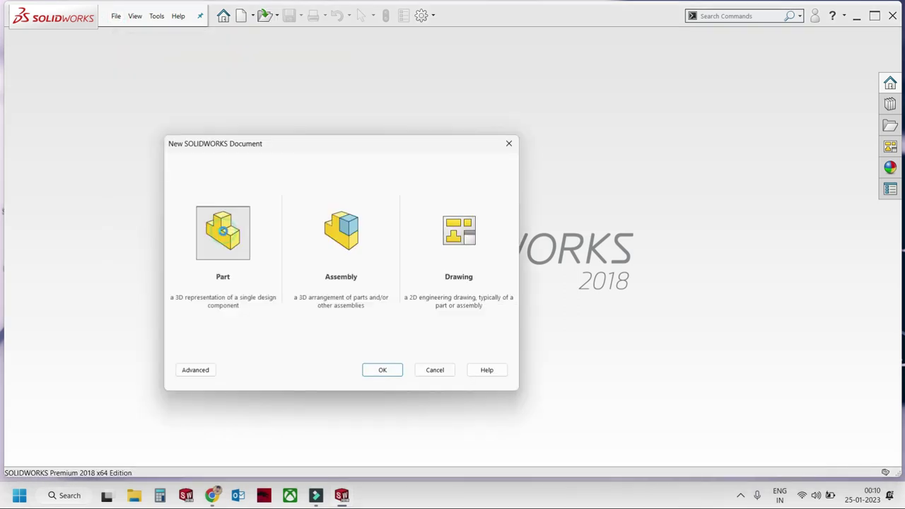
{"action": "double_click", "coordinate": [223, 231]}
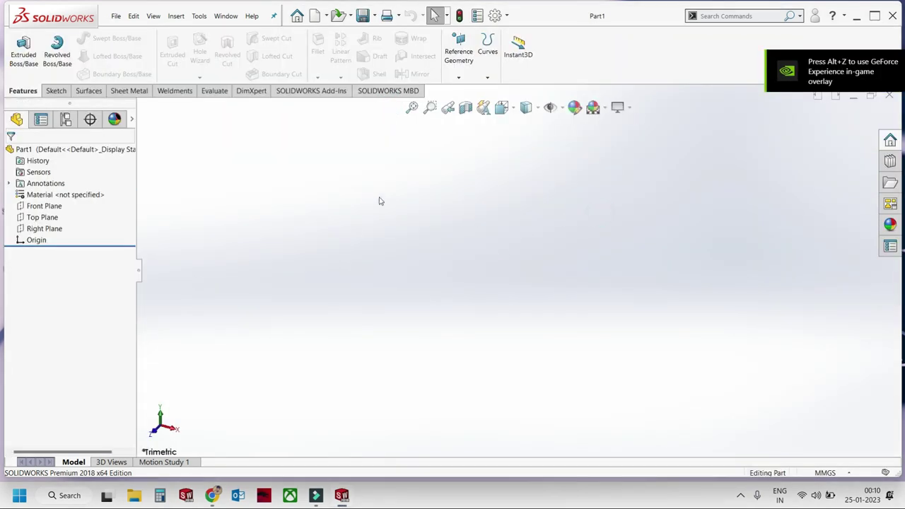
{"action": "left_click", "coordinate": [57, 92]}
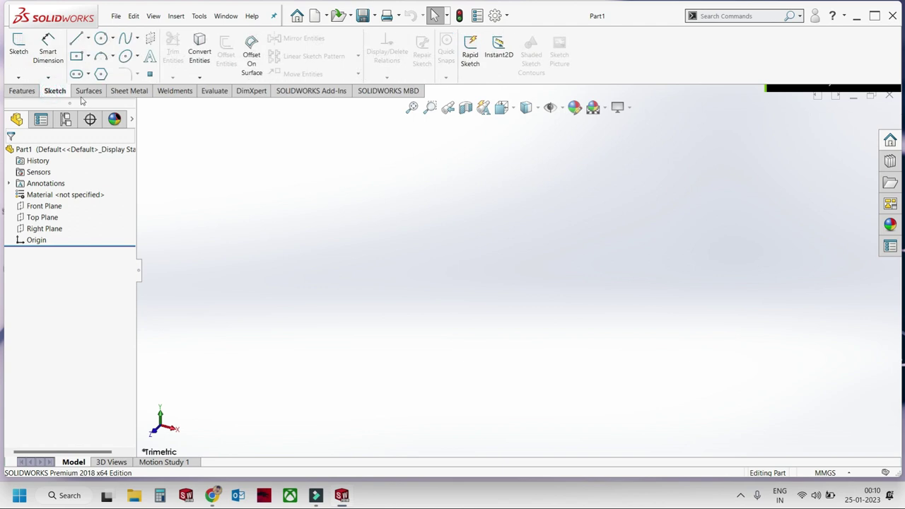
{"action": "left_click", "coordinate": [32, 100]}
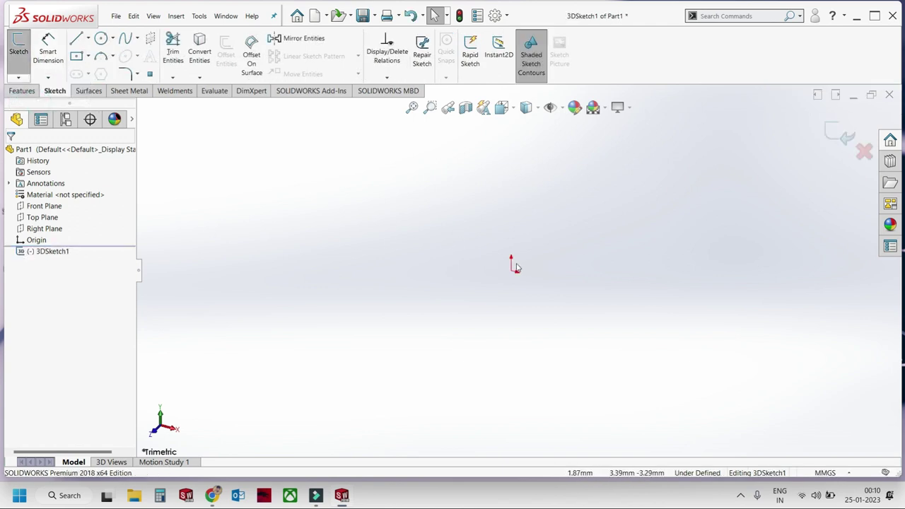
Draw one long, flat corner rectangle in the 3D sketch.
{"action": "left_click", "coordinate": [77, 56]}
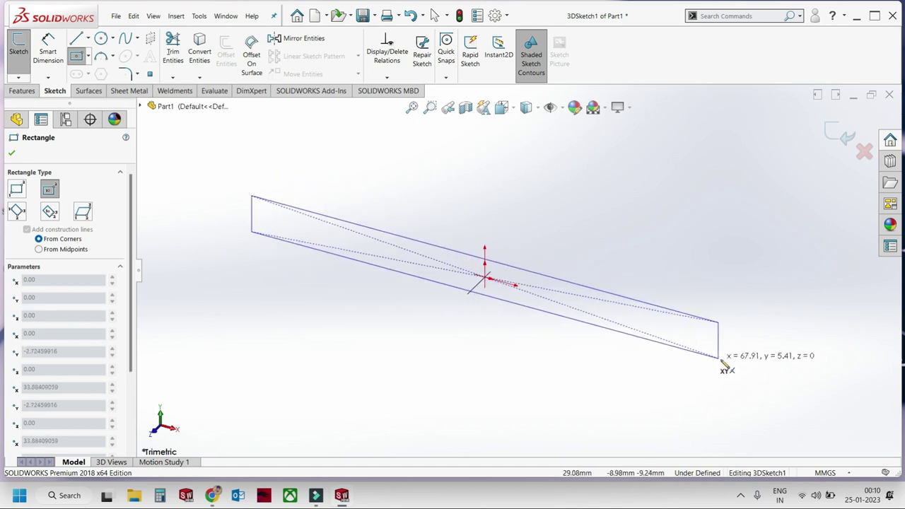
{"action": "left_click", "coordinate": [735, 373]}
{"action": "mouse_move", "coordinate": [538, 324]}
{"action": "middle_mouse_down"}
{"action": "mouse_move", "coordinate": [521, 302]}
{"action": "mouse_move", "coordinate": [493, 466]}
{"action": "middle_mouse_up"}
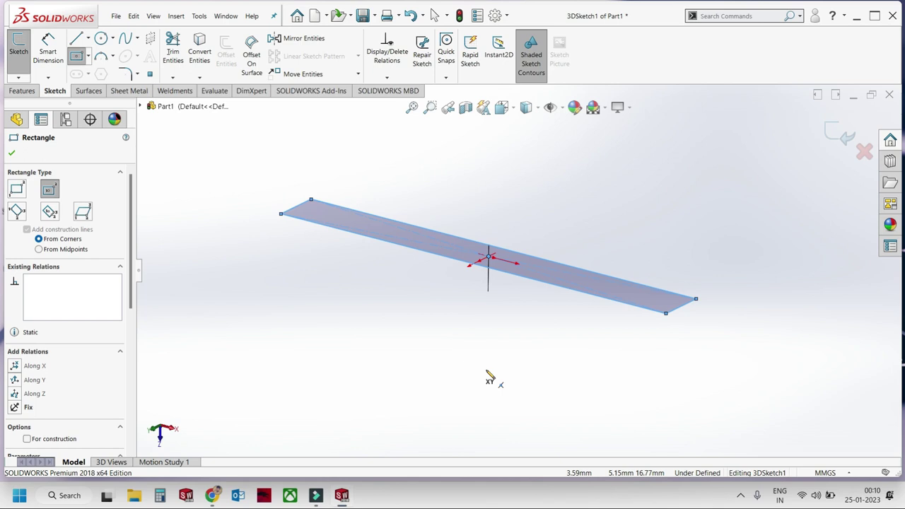
{"action": "scroll", "coordinate": [429, 234], "scroll_direction": "down", "scroll_amount": 2}
{"action": "scroll", "coordinate": [429, 235], "scroll_direction": "down", "scroll_amount": 2}
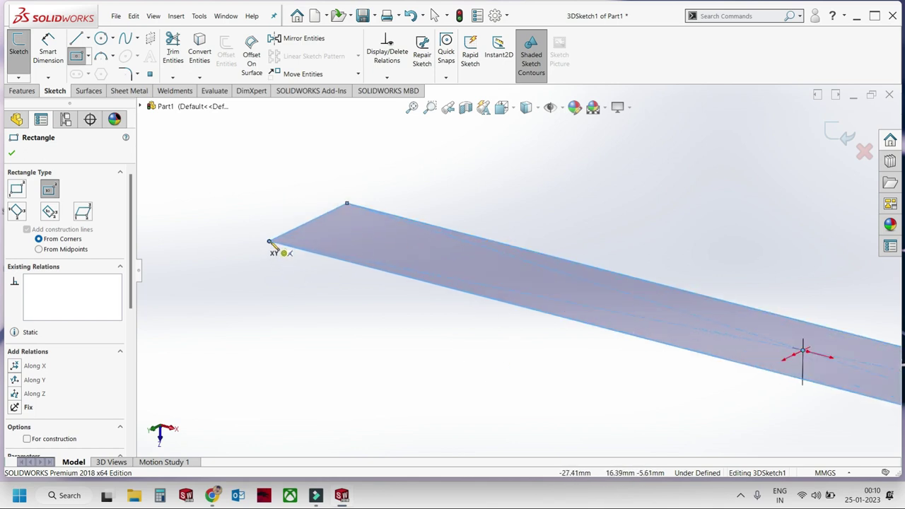
{"action": "scroll", "coordinate": [421, 291], "scroll_direction": "up", "scroll_amount": 3}
{"action": "scroll", "coordinate": [487, 288], "scroll_direction": "down", "scroll_amount": 1}
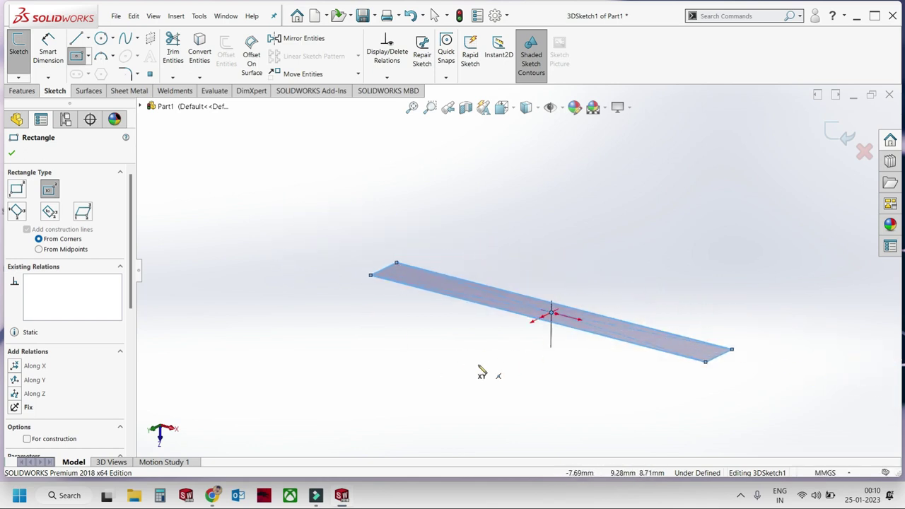
Discard an accidental second rectangle drawn below the first.
{"action": "left_click", "coordinate": [539, 369]}
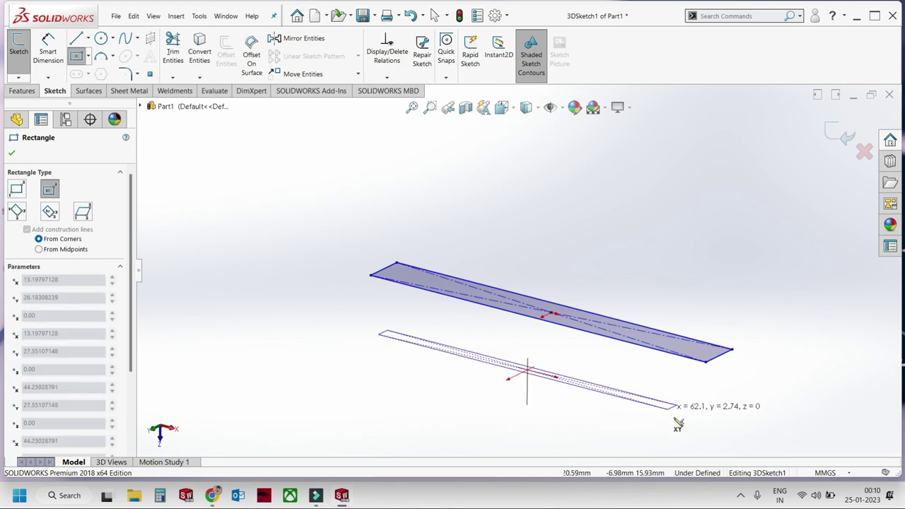
{"action": "left_click", "coordinate": [629, 419]}
{"action": "scroll", "coordinate": [544, 369], "scroll_direction": "up", "scroll_amount": 2}
{"action": "mouse_move", "coordinate": [545, 369]}
{"action": "middle_mouse_down"}
{"action": "mouse_move", "coordinate": [516, 356]}
{"action": "mouse_move", "coordinate": [530, 384]}
{"action": "mouse_move", "coordinate": [517, 361]}
{"action": "middle_mouse_up"}
{"action": "key", "text": "Escape"}
{"action": "mouse_move", "coordinate": [477, 337]}
{"action": "middle_mouse_down"}
{"action": "mouse_move", "coordinate": [561, 317]}
{"action": "mouse_move", "coordinate": [564, 254]}
{"action": "mouse_move", "coordinate": [549, 281]}
{"action": "mouse_move", "coordinate": [565, 284]}
{"action": "middle_mouse_up"}
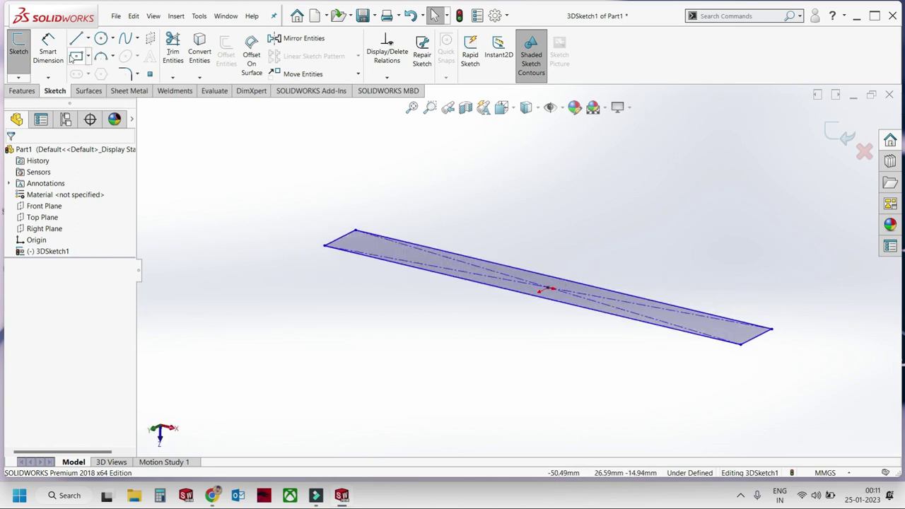
Start a line at the long rectangle's left corner.
{"action": "left_click", "coordinate": [79, 60]}
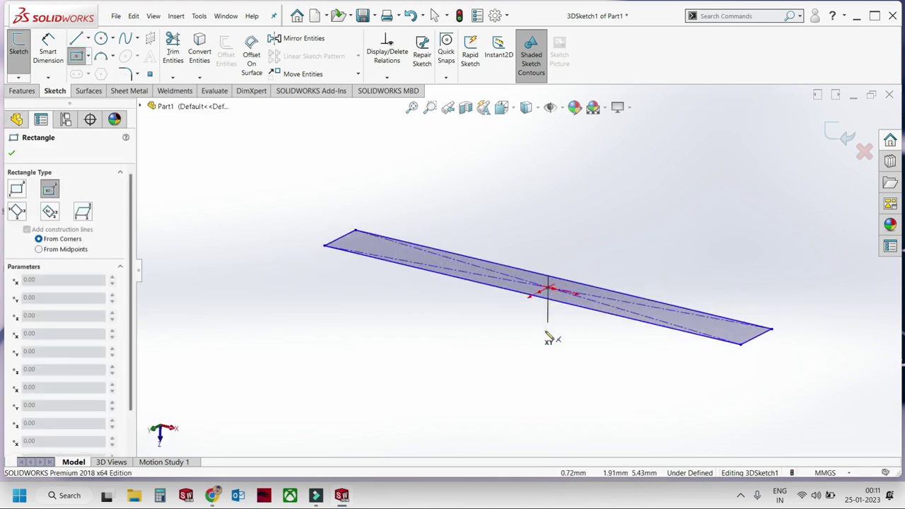
{"action": "mouse_move", "coordinate": [366, 298]}
{"action": "middle_mouse_down"}
{"action": "mouse_move", "coordinate": [457, 224]}
{"action": "mouse_move", "coordinate": [424, 279]}
{"action": "mouse_move", "coordinate": [453, 320]}
{"action": "middle_mouse_up"}
{"action": "left_click", "coordinate": [78, 39]}
{"action": "left_click", "coordinate": [306, 279]}
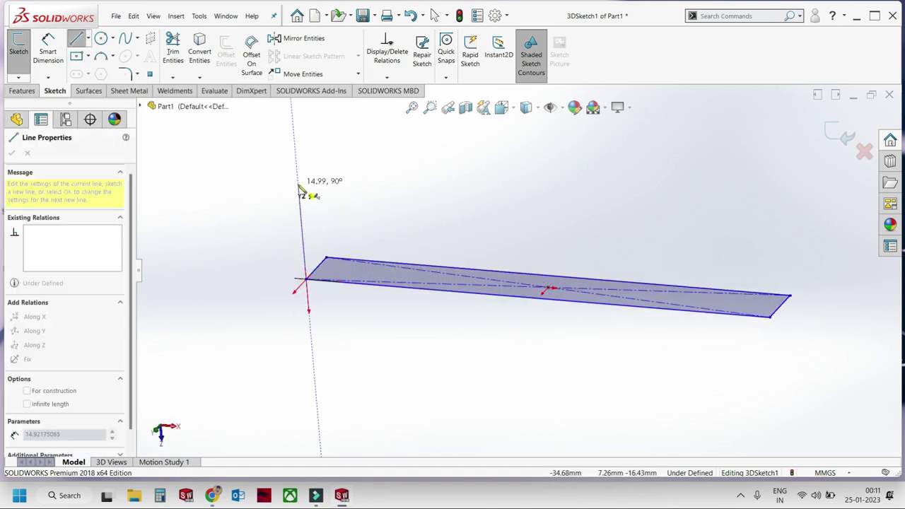
Draw a vertical line up from the corner and a top line along the rectangle.
{"action": "left_click", "coordinate": [300, 197]}
{"action": "mouse_move", "coordinate": [300, 197]}
{"action": "middle_mouse_down"}
{"action": "mouse_move", "coordinate": [291, 210]}
{"action": "mouse_move", "coordinate": [364, 191]}
{"action": "mouse_move", "coordinate": [374, 225]}
{"action": "mouse_move", "coordinate": [793, 267]}
{"action": "middle_mouse_up"}
{"action": "left_click", "coordinate": [816, 225]}
{"action": "middle_click_drag", "start_coordinate": [810, 324], "coordinate": [712, 329]}
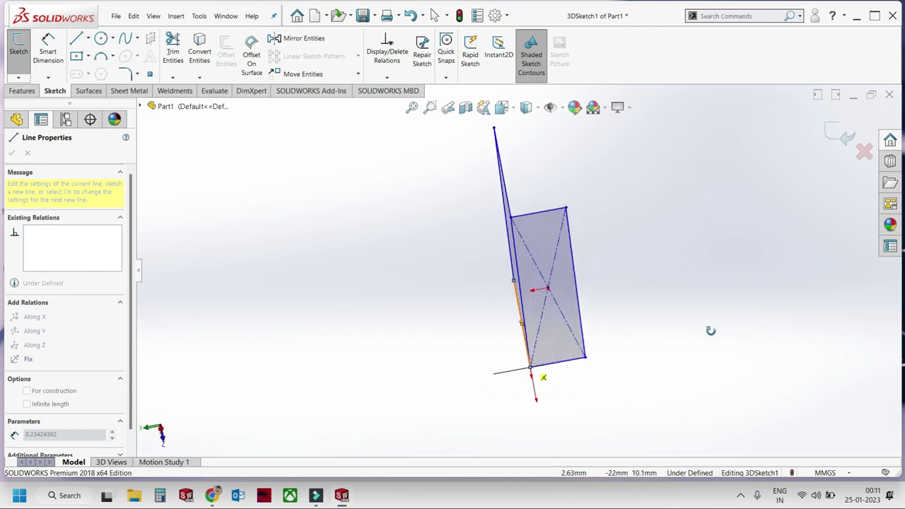
{"action": "mouse_move", "coordinate": [578, 283]}
{"action": "middle_mouse_down"}
{"action": "mouse_move", "coordinate": [349, 233]}
{"action": "mouse_move", "coordinate": [362, 258]}
{"action": "middle_mouse_up"}
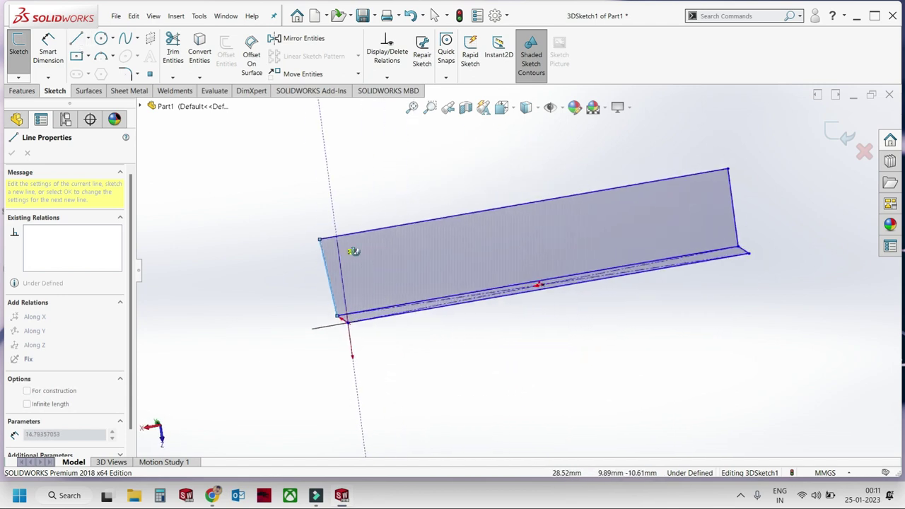
Add the top-left vertical segment and the long 270 mm line, then set that line Along Z.
{"action": "left_click", "coordinate": [346, 245]}
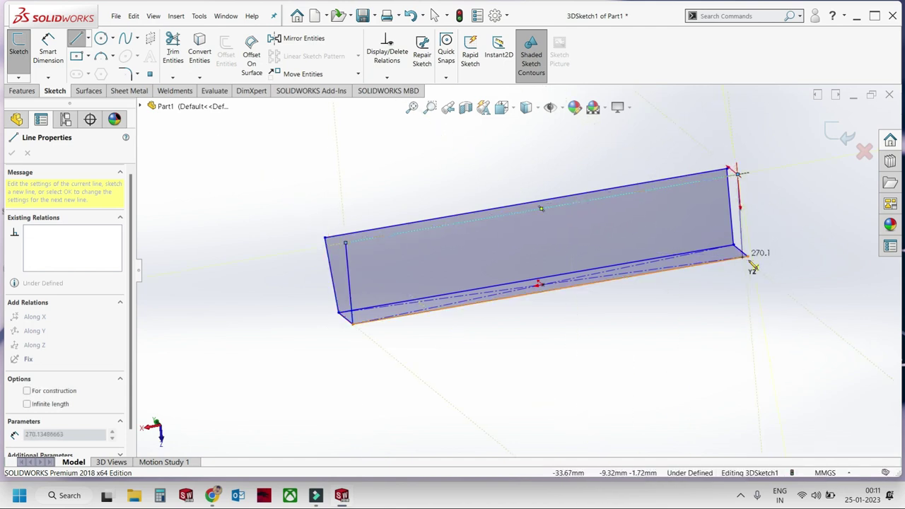
{"action": "left_click", "coordinate": [752, 266]}
{"action": "middle_click_drag", "start_coordinate": [752, 267], "coordinate": [781, 300]}
{"action": "scroll", "coordinate": [694, 240], "scroll_direction": "up", "scroll_amount": 3}
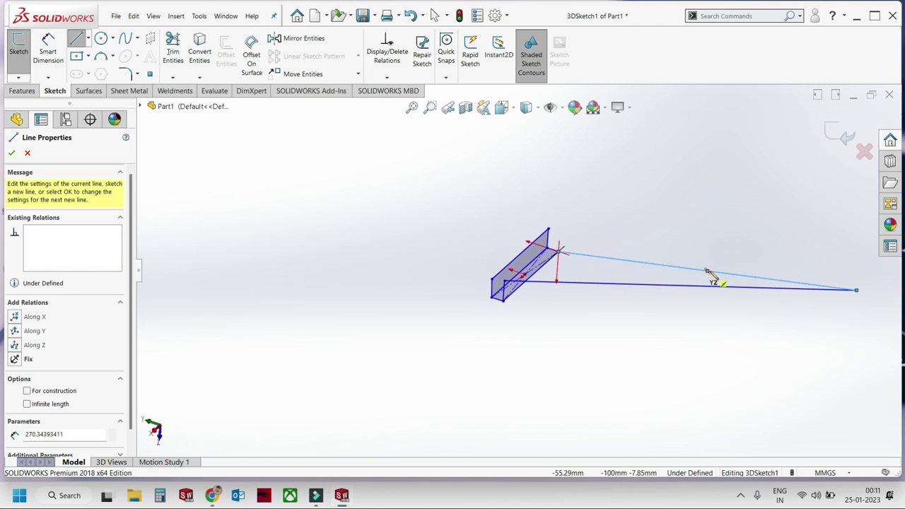
{"action": "scroll", "coordinate": [707, 271], "scroll_direction": "down", "scroll_amount": 2}
{"action": "key", "text": "Escape"}
{"action": "left_click", "coordinate": [594, 270]}
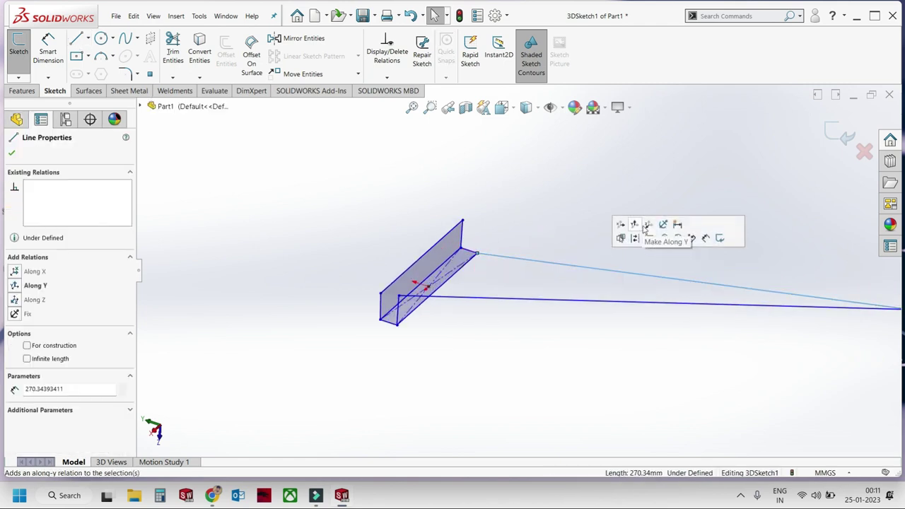
{"action": "middle_click_drag", "start_coordinate": [595, 263], "coordinate": [535, 249]}
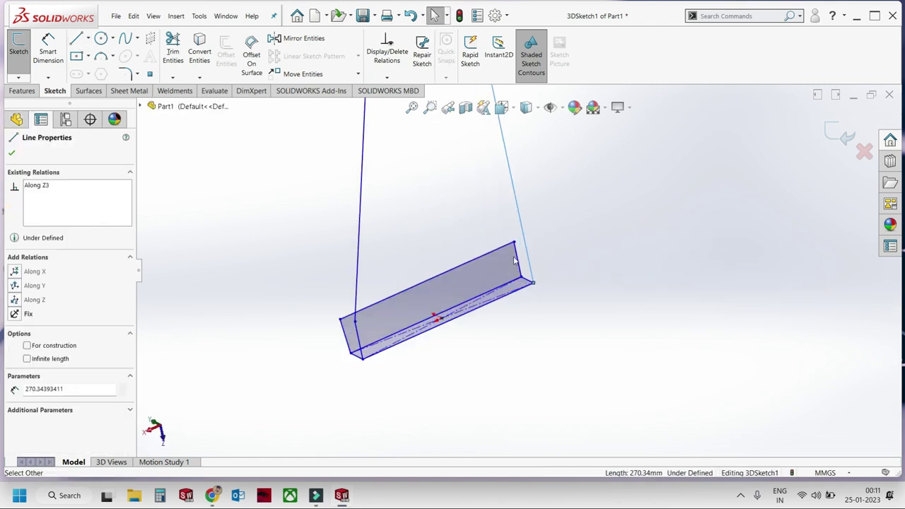
{"action": "left_click", "coordinate": [614, 251]}
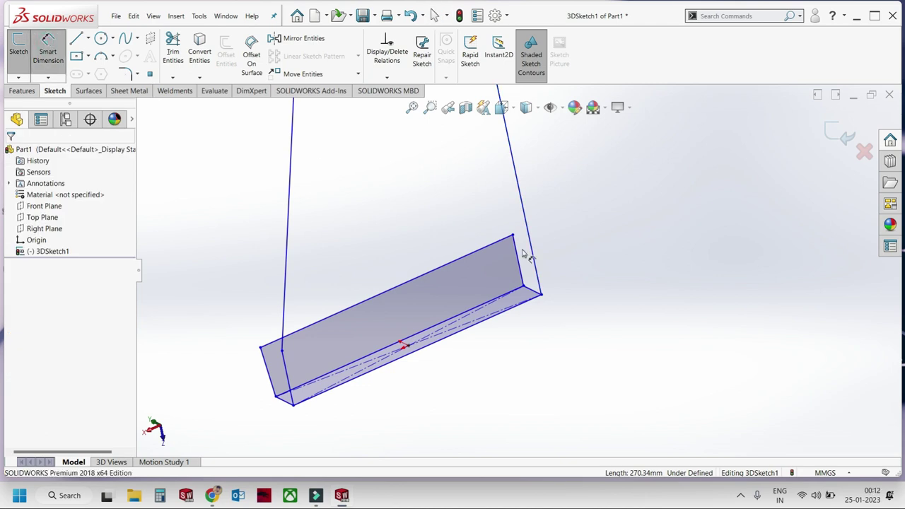
Dimension the wall's short edge to 500 mm.
{"action": "left_click", "coordinate": [524, 253]}
{"action": "left_click", "coordinate": [665, 269]}
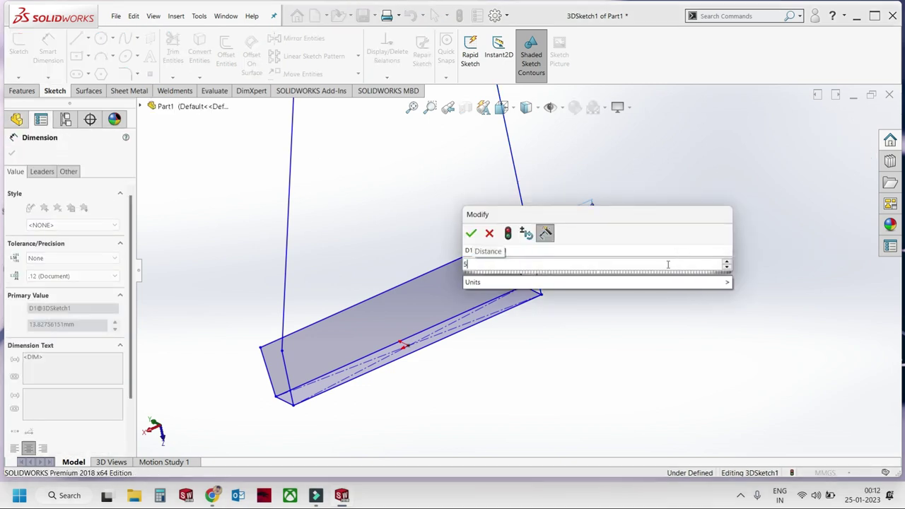
{"action": "type", "text": "500"}
{"action": "key", "text": "Return"}
{"action": "key", "text": "Escape"}
Make the long right line and the short edge equal in length.
{"action": "left_click", "coordinate": [532, 248]}
{"action": "left_click", "coordinate": [524, 261], "text": "ctrl"}
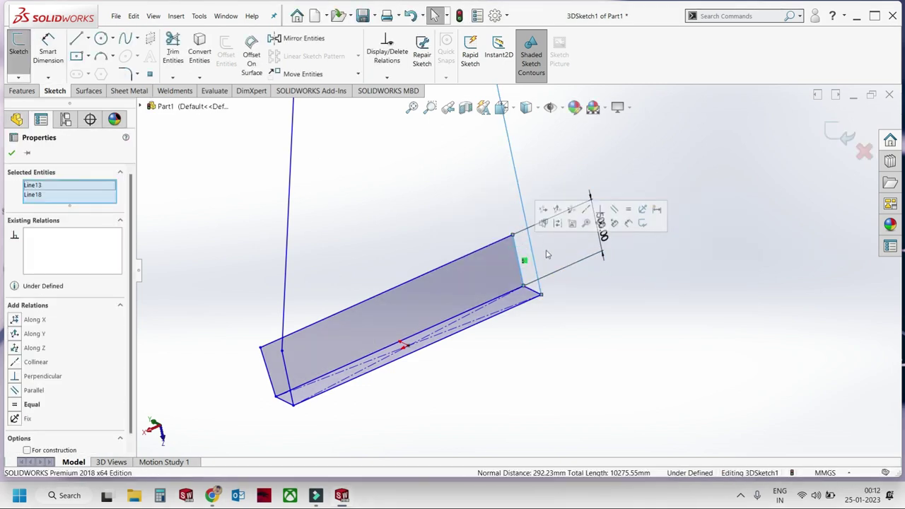
{"action": "left_click", "coordinate": [629, 209]}
{"action": "scroll", "coordinate": [481, 219], "scroll_direction": "down", "scroll_amount": 3}
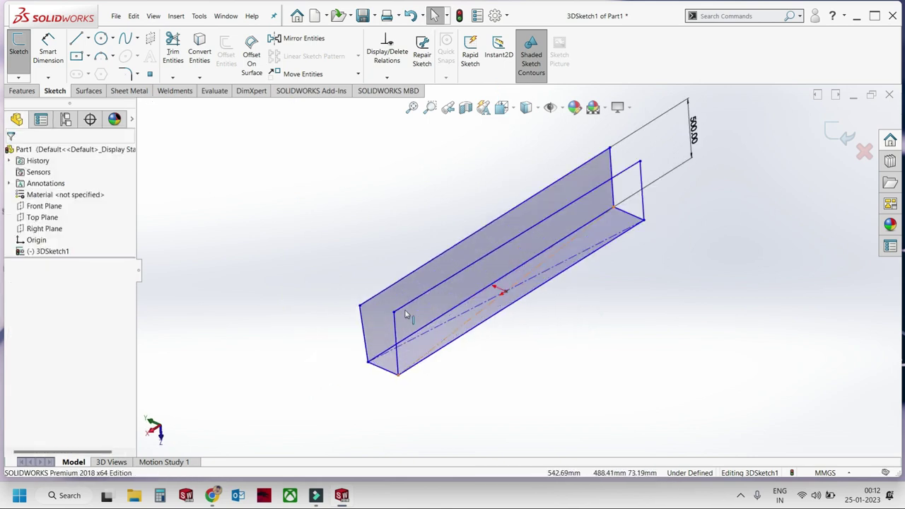
Draw a closing line from the front vertex to the back vertex.
{"action": "left_click", "coordinate": [77, 39]}
{"action": "left_click", "coordinate": [338, 322]}
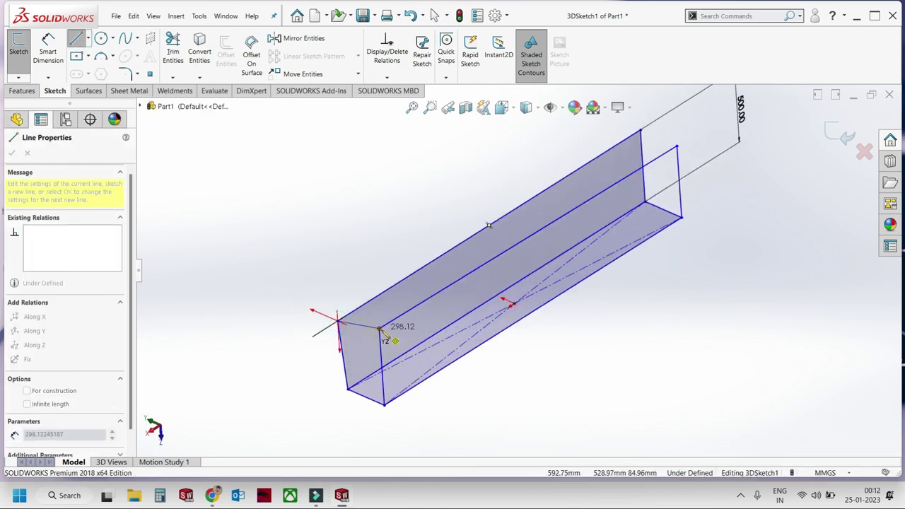
{"action": "left_click", "coordinate": [646, 138]}
{"action": "key", "text": "Escape"}
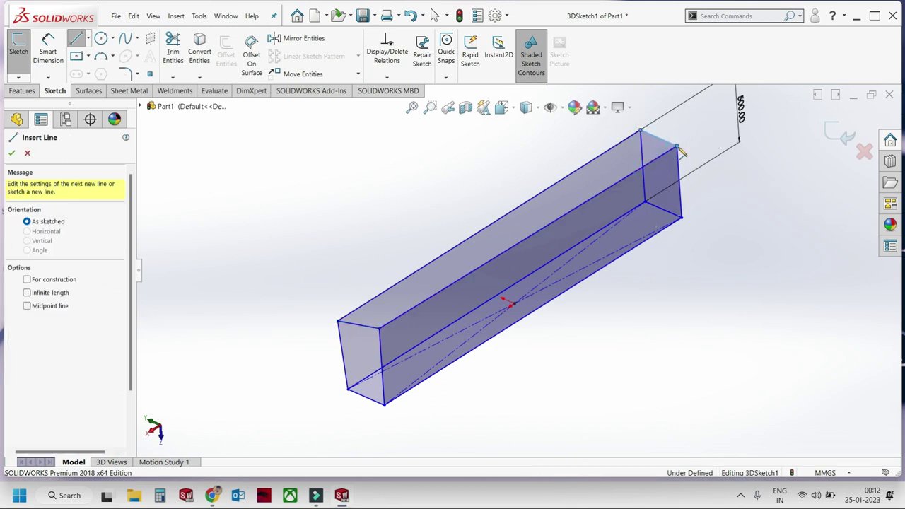
{"action": "key", "text": "Escape"}
Constrain an edge at the box's front end along the Z axis.
{"action": "middle_click_drag", "start_coordinate": [495, 268], "coordinate": [390, 317]}
{"action": "scroll", "coordinate": [390, 317], "scroll_direction": "down", "scroll_amount": 3}
{"action": "left_click", "coordinate": [347, 266]}
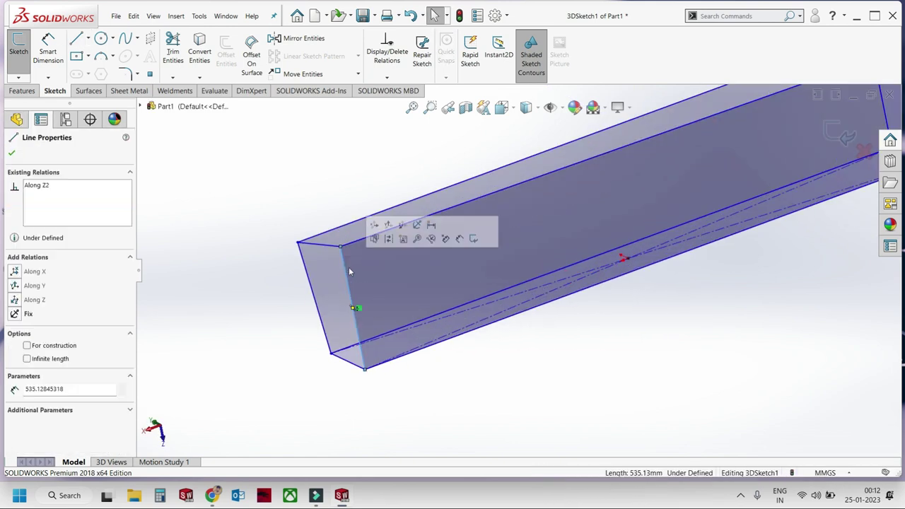
{"action": "left_click", "coordinate": [361, 227]}
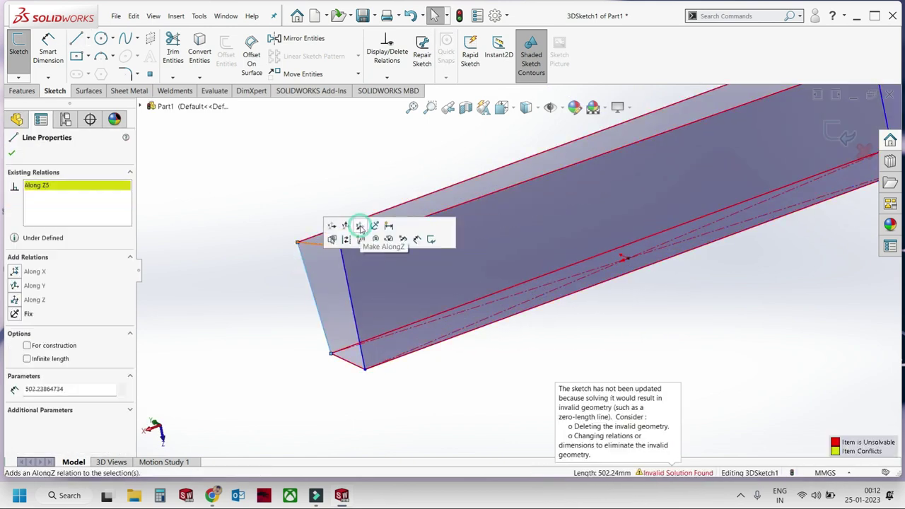
Undo the conflicting Along Z relation and select the box's bottom and top edges.
{"action": "key", "text": "ctrl+z"}
{"action": "scroll", "coordinate": [330, 268], "scroll_direction": "up", "scroll_amount": 3}
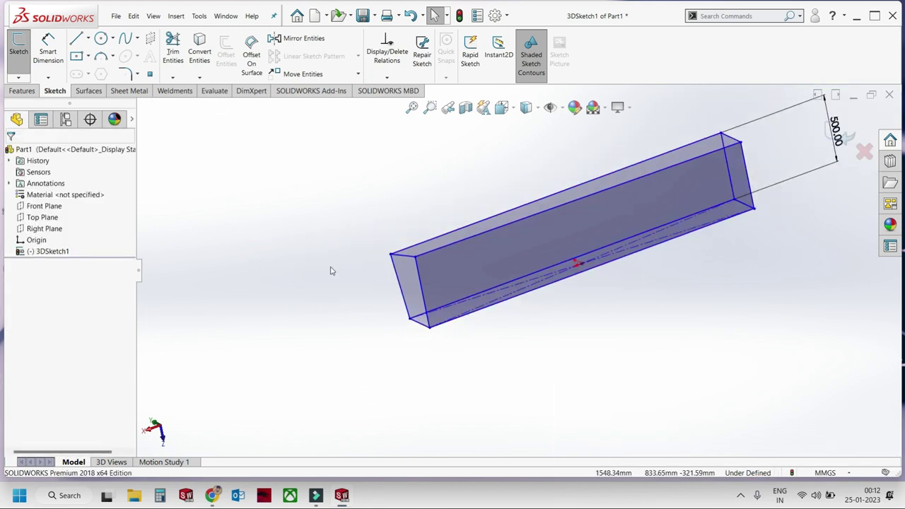
{"action": "middle_click_drag", "start_coordinate": [329, 269], "coordinate": [459, 300]}
{"action": "scroll", "coordinate": [459, 300], "scroll_direction": "down", "scroll_amount": 2}
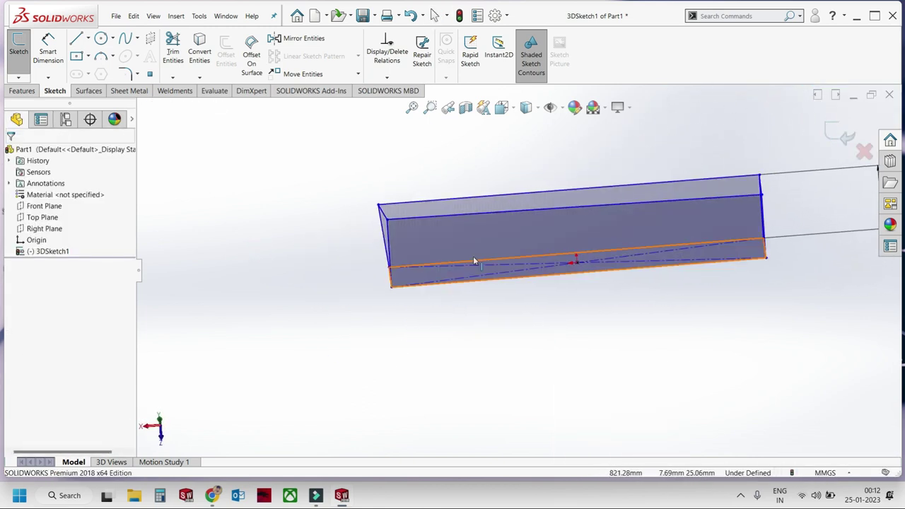
{"action": "scroll", "coordinate": [506, 299], "scroll_direction": "down", "scroll_amount": 2}
{"action": "scroll", "coordinate": [507, 298], "scroll_direction": "down", "scroll_amount": 2}
{"action": "left_click", "coordinate": [549, 322]}
{"action": "left_click", "coordinate": [511, 203], "text": "ctrl"}
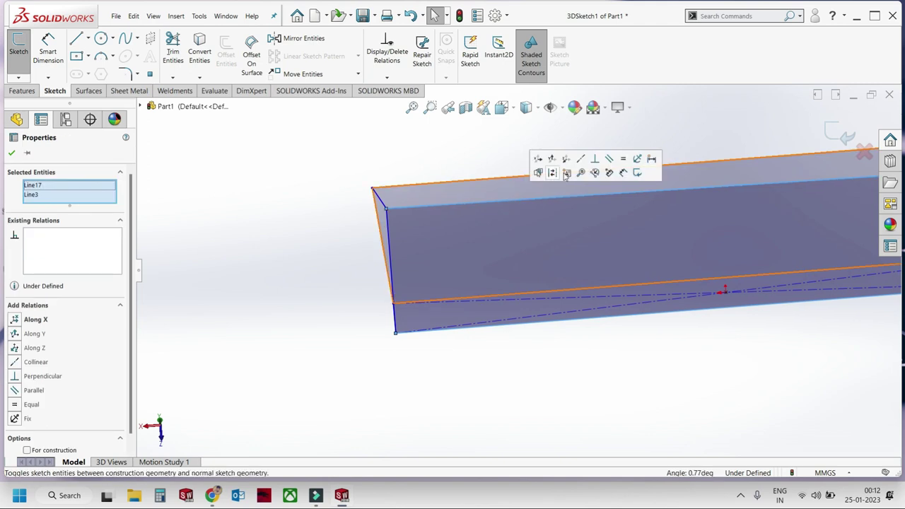
{"action": "left_click", "coordinate": [516, 177]}
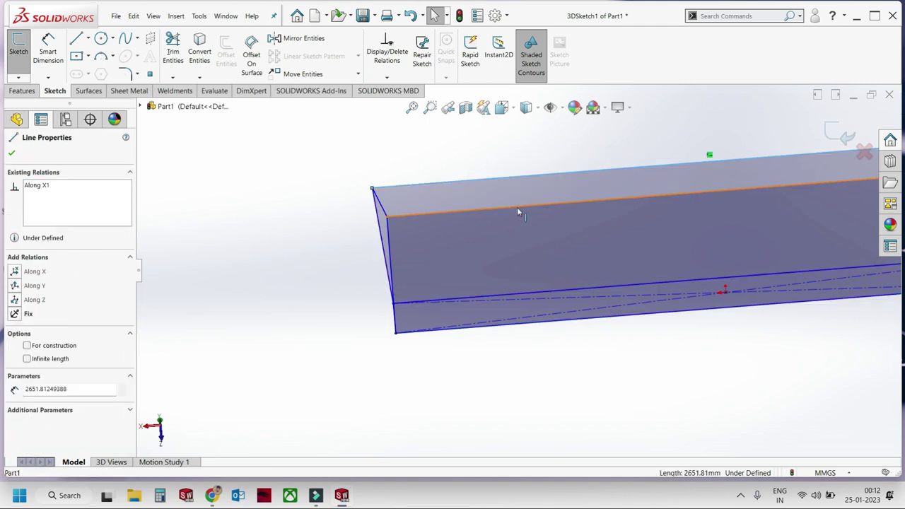
{"action": "left_click", "coordinate": [518, 208], "text": "ctrl"}
Make the box's right end edge run along Z.
{"action": "middle_click_drag", "start_coordinate": [511, 217], "coordinate": [514, 280]}
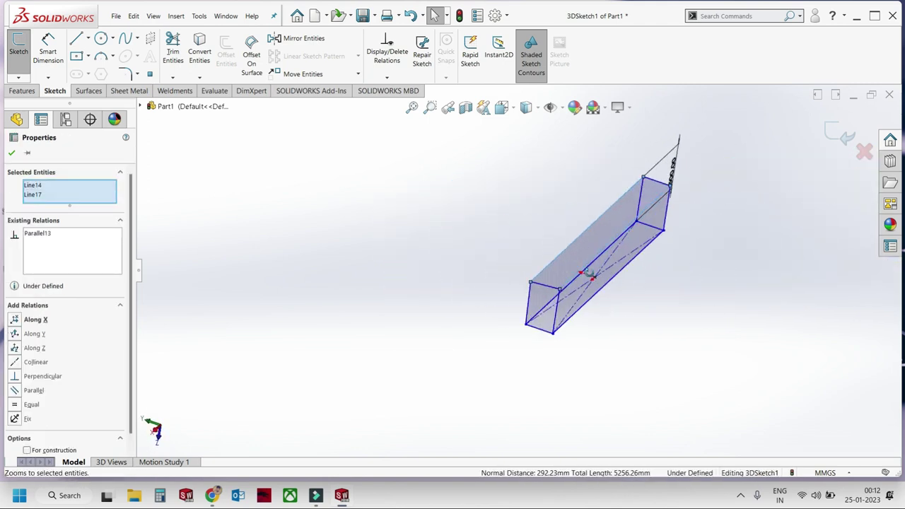
{"action": "mouse_move", "coordinate": [515, 279]}
{"action": "middle_mouse_down"}
{"action": "mouse_move", "coordinate": [598, 269]}
{"action": "mouse_move", "coordinate": [618, 248]}
{"action": "mouse_move", "coordinate": [740, 224]}
{"action": "mouse_move", "coordinate": [568, 299]}
{"action": "mouse_move", "coordinate": [621, 303]}
{"action": "middle_mouse_up"}
{"action": "scroll", "coordinate": [604, 250], "scroll_direction": "down", "scroll_amount": 3}
{"action": "left_click", "coordinate": [591, 234]}
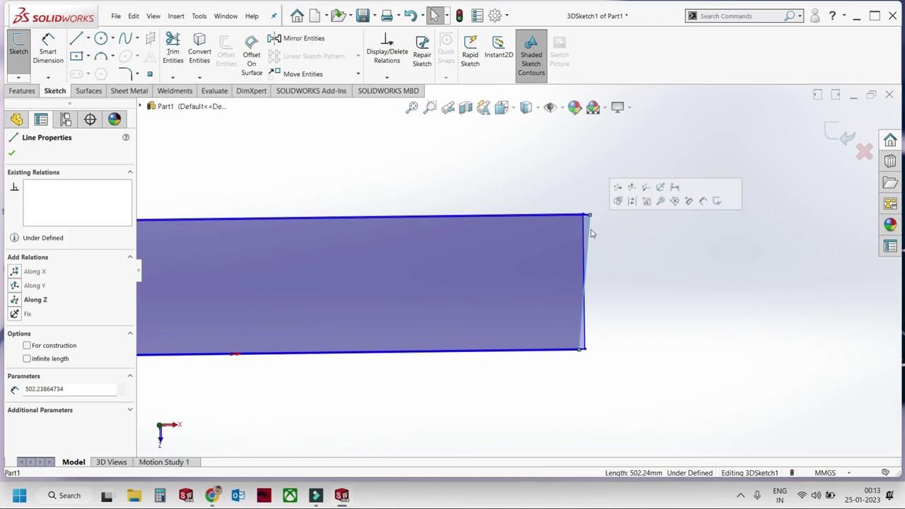
{"action": "left_click", "coordinate": [647, 189]}
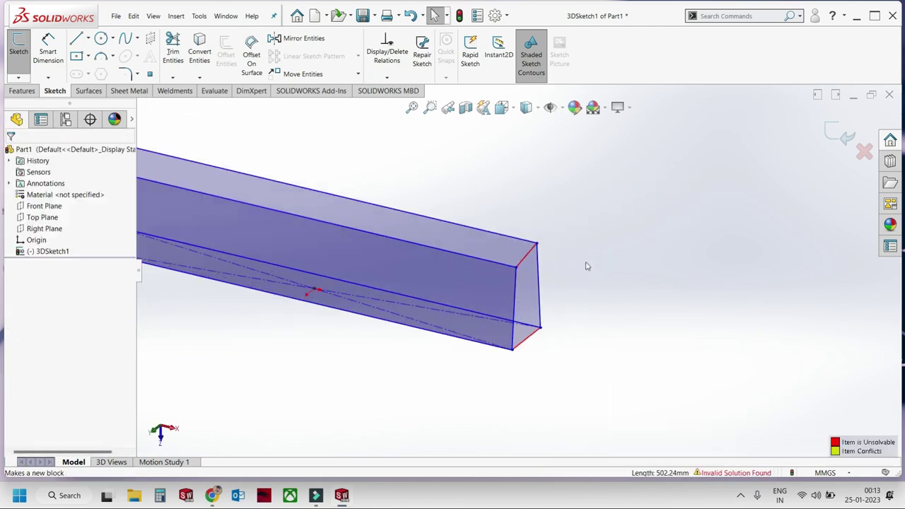
Try a perpendicular relation on two right-end edges, then undo it.
{"action": "scroll", "coordinate": [539, 289], "scroll_direction": "down", "scroll_amount": 2}
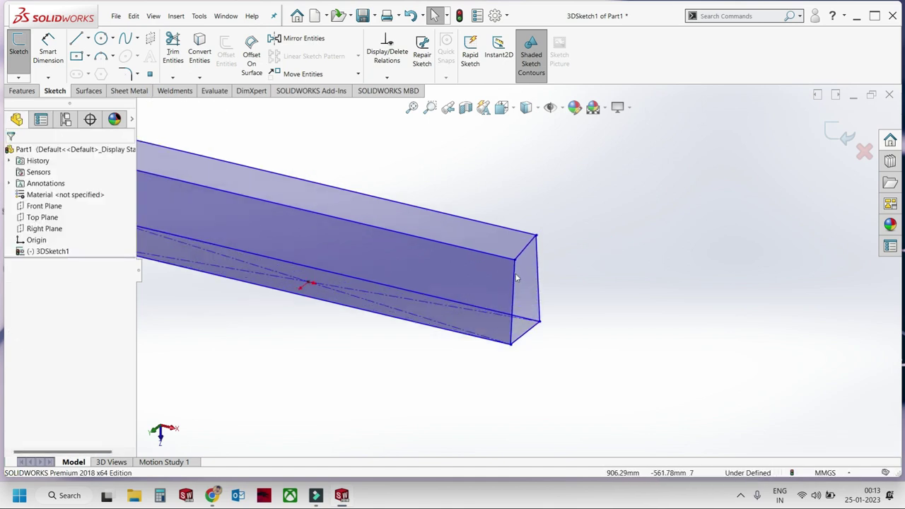
{"action": "left_click", "coordinate": [498, 346]}
{"action": "left_click", "coordinate": [525, 333], "text": "ctrl"}
{"action": "left_click", "coordinate": [560, 313]}
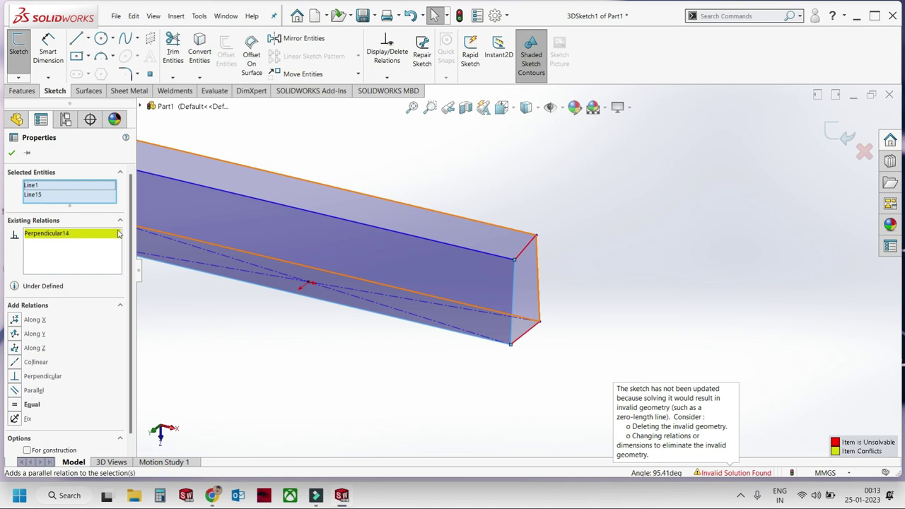
{"action": "key", "text": "ctrl+z"}
Try a parallel relation on two box edges, then undo the over-definition.
{"action": "mouse_move", "coordinate": [525, 248]}
{"action": "middle_mouse_down"}
{"action": "mouse_move", "coordinate": [497, 299]}
{"action": "mouse_move", "coordinate": [505, 445]}
{"action": "mouse_move", "coordinate": [309, 180]}
{"action": "middle_mouse_up"}
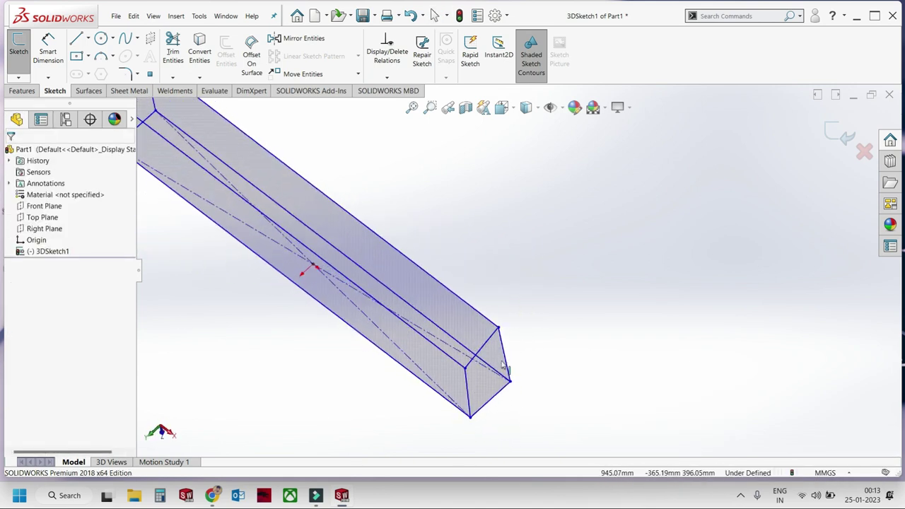
{"action": "left_click", "coordinate": [308, 179]}
{"action": "left_click", "coordinate": [291, 158], "text": "ctrl"}
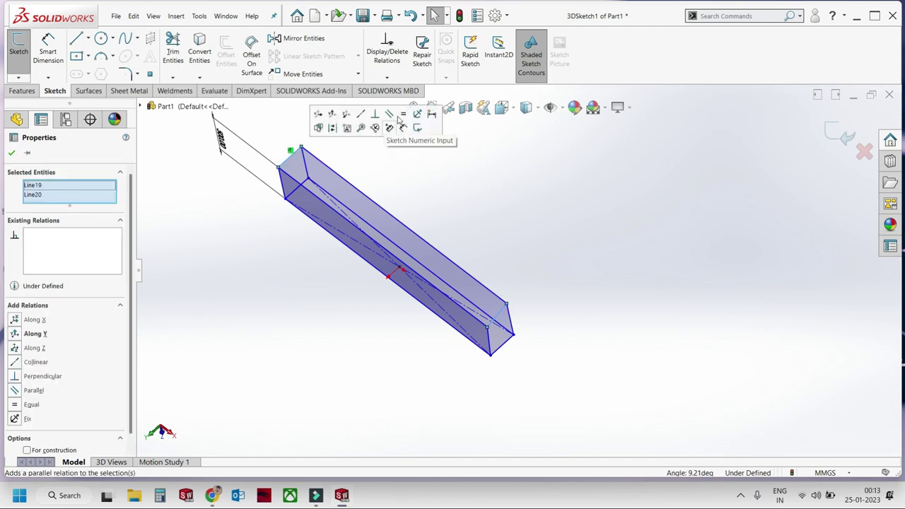
{"action": "left_click", "coordinate": [390, 115]}
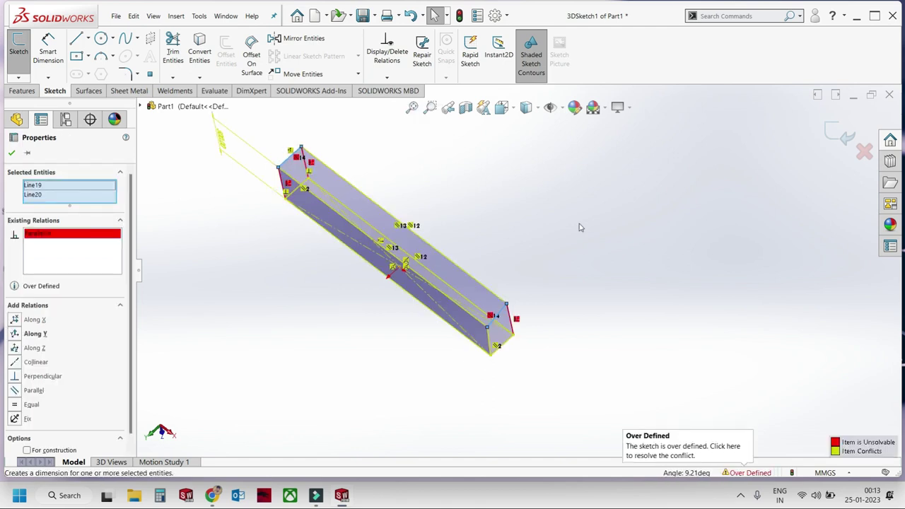
{"action": "key", "text": "ctrl+z"}
Show the box face-on with Ctrl+8, fit it, and zoom into its end faces.
{"action": "scroll", "coordinate": [527, 318], "scroll_direction": "down", "scroll_amount": 3}
{"action": "left_click", "coordinate": [509, 359]}
{"action": "left_click", "coordinate": [491, 357]}
{"action": "left_click", "coordinate": [610, 366]}
{"action": "middle_click_drag", "start_coordinate": [610, 366], "coordinate": [536, 264]}
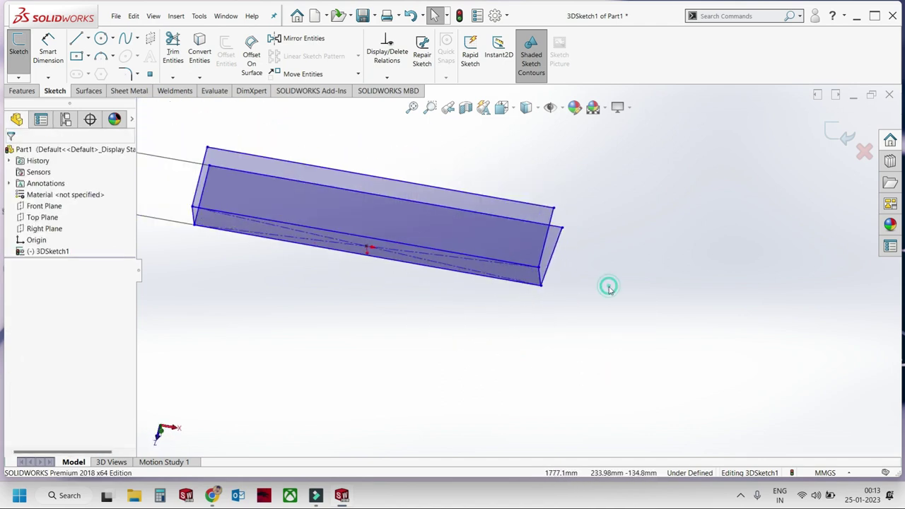
{"action": "key", "text": "ctrl+8"}
{"action": "key", "text": "f"}
{"action": "mouse_move", "coordinate": [530, 288]}
{"action": "middle_mouse_down"}
{"action": "mouse_move", "coordinate": [550, 312]}
{"action": "mouse_move", "coordinate": [493, 295]}
{"action": "mouse_move", "coordinate": [504, 323]}
{"action": "middle_mouse_up"}
{"action": "key", "text": "ctrl+8"}
{"action": "key", "text": "ctrl+8"}
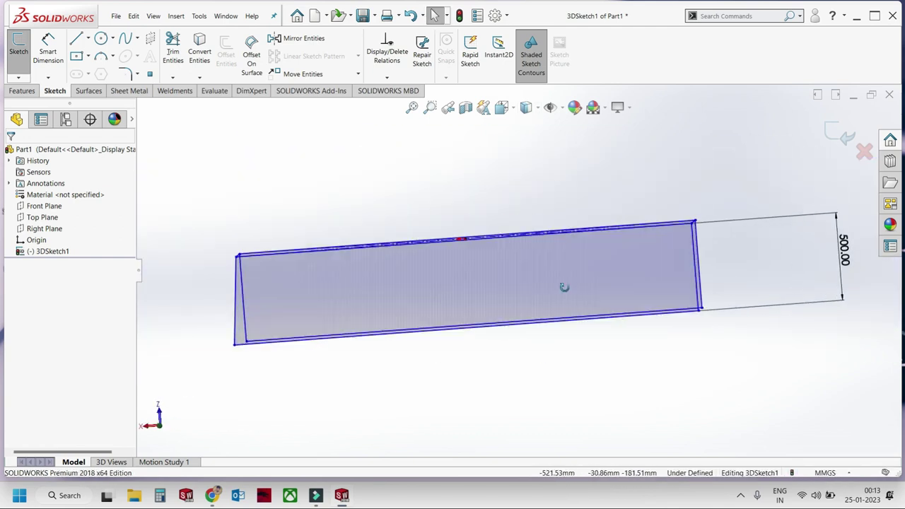
{"action": "scroll", "coordinate": [283, 280], "scroll_direction": "down", "scroll_amount": 3}
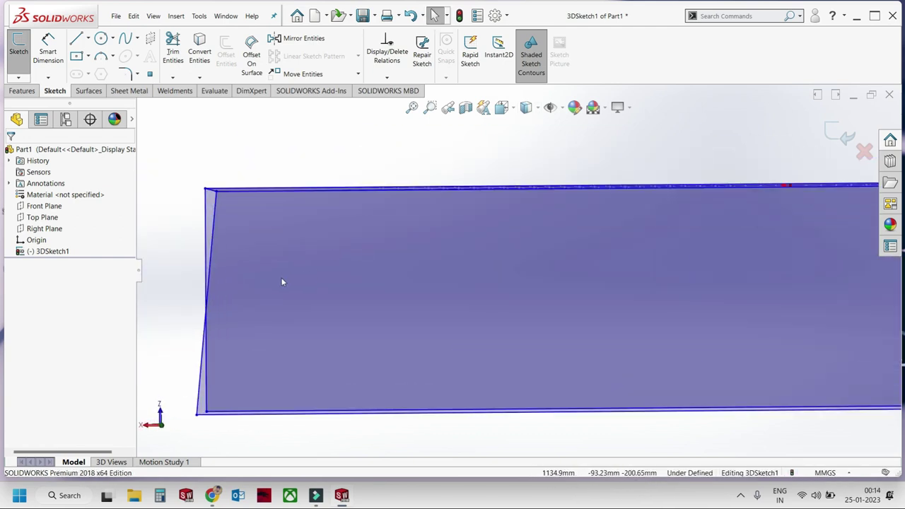
{"action": "middle_click_drag", "start_coordinate": [270, 279], "coordinate": [179, 232]}
Select end edges Line1 and Line15 and dismiss the relation suggestions.
{"action": "left_click", "coordinate": [220, 189]}
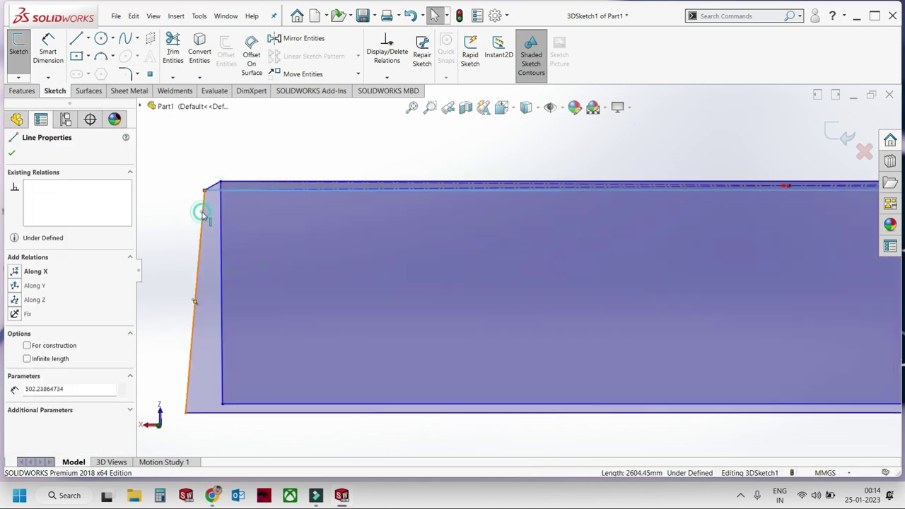
{"action": "left_click", "coordinate": [201, 207], "text": "ctrl"}
{"action": "left_click", "coordinate": [174, 204]}
{"action": "scroll", "coordinate": [475, 293], "scroll_direction": "up", "scroll_amount": 5}
{"action": "mouse_move", "coordinate": [475, 293]}
{"action": "middle_mouse_down"}
{"action": "mouse_move", "coordinate": [474, 322]}
{"action": "mouse_move", "coordinate": [363, 121]}
{"action": "mouse_move", "coordinate": [519, 219]}
{"action": "mouse_move", "coordinate": [612, 239]}
{"action": "mouse_move", "coordinate": [221, 119]}
{"action": "middle_mouse_up"}
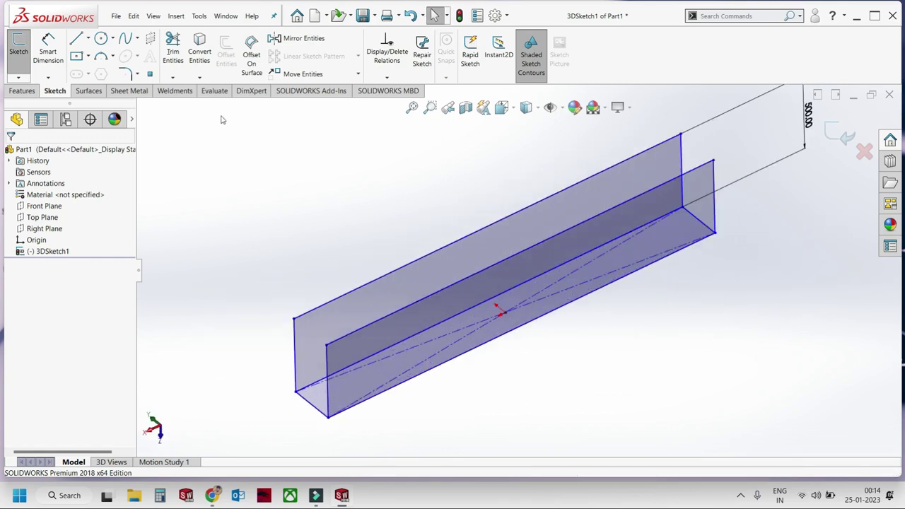
Draw a 500 mm vertical line from a box corner.
{"action": "left_click", "coordinate": [76, 38]}
{"action": "left_click", "coordinate": [295, 319]}
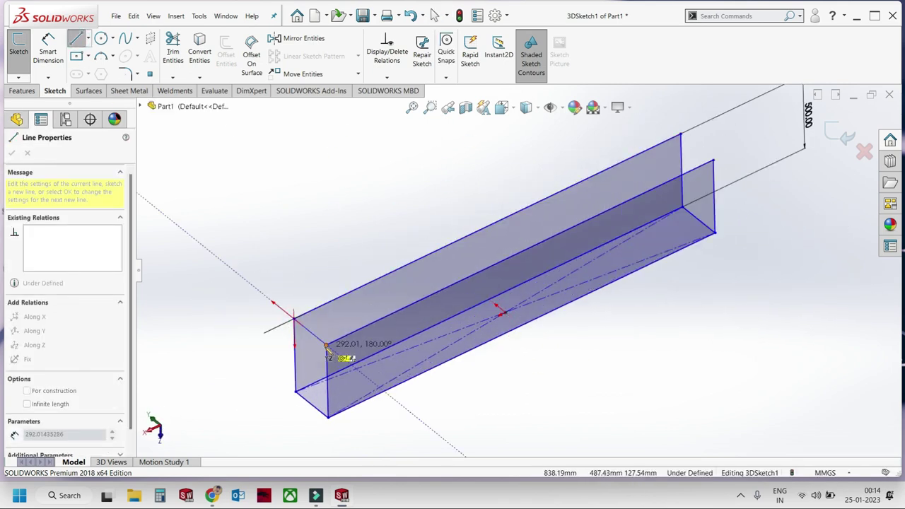
{"action": "left_click", "coordinate": [716, 164]}
{"action": "mouse_move", "coordinate": [715, 164]}
{"action": "middle_mouse_down"}
{"action": "mouse_move", "coordinate": [668, 254]}
{"action": "mouse_move", "coordinate": [409, 308]}
{"action": "middle_mouse_up"}
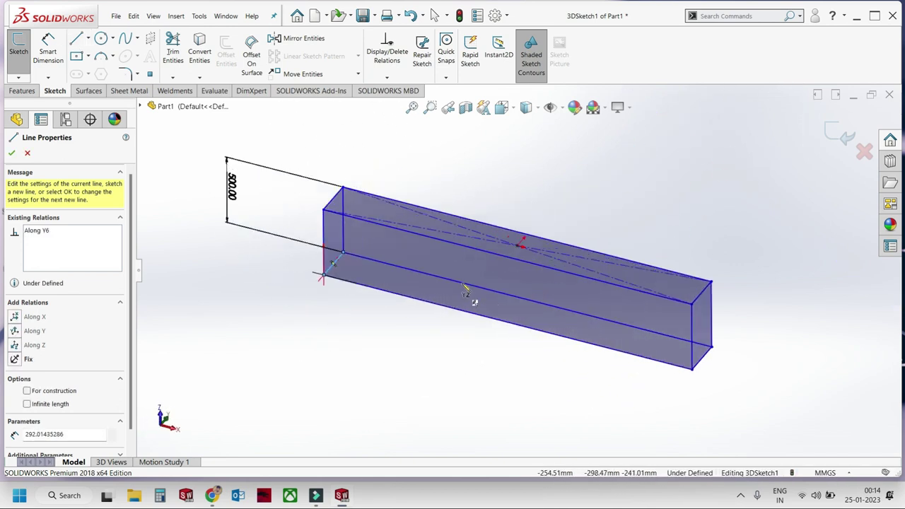
{"action": "left_click", "coordinate": [407, 303]}
{"action": "key", "text": "Escape"}
Draw a cross line ending at the box's lower-right corner.
{"action": "left_click", "coordinate": [621, 275]}
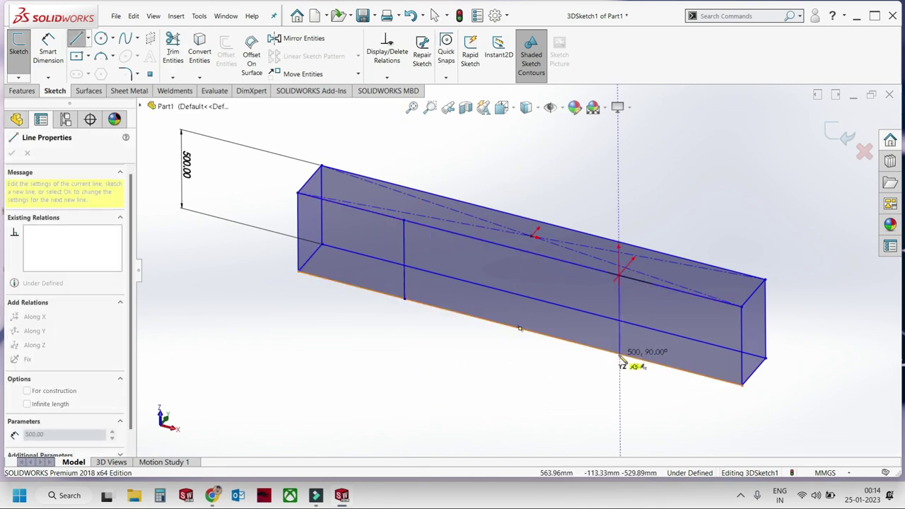
{"action": "middle_click_drag", "start_coordinate": [621, 359], "coordinate": [576, 391]}
{"action": "mouse_move", "coordinate": [631, 361]}
{"action": "middle_mouse_down"}
{"action": "mouse_move", "coordinate": [576, 415]}
{"action": "mouse_move", "coordinate": [580, 389]}
{"action": "middle_mouse_up"}
{"action": "left_click", "coordinate": [574, 386]}
{"action": "mouse_move", "coordinate": [561, 356]}
{"action": "middle_mouse_down"}
{"action": "mouse_move", "coordinate": [515, 318]}
{"action": "mouse_move", "coordinate": [499, 344]}
{"action": "middle_mouse_up"}
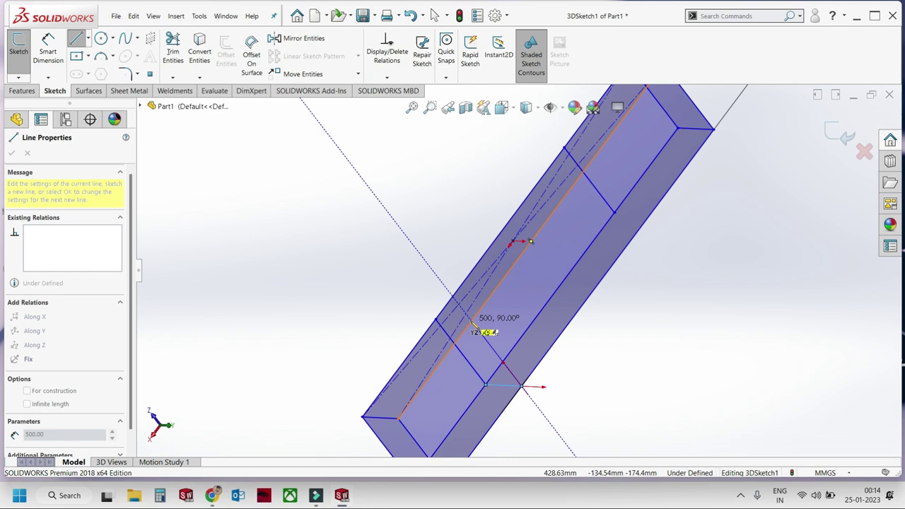
{"action": "key", "text": "Escape"}
Start another line across the box, then cancel it.
{"action": "middle_click_drag", "start_coordinate": [574, 341], "coordinate": [168, 156]}
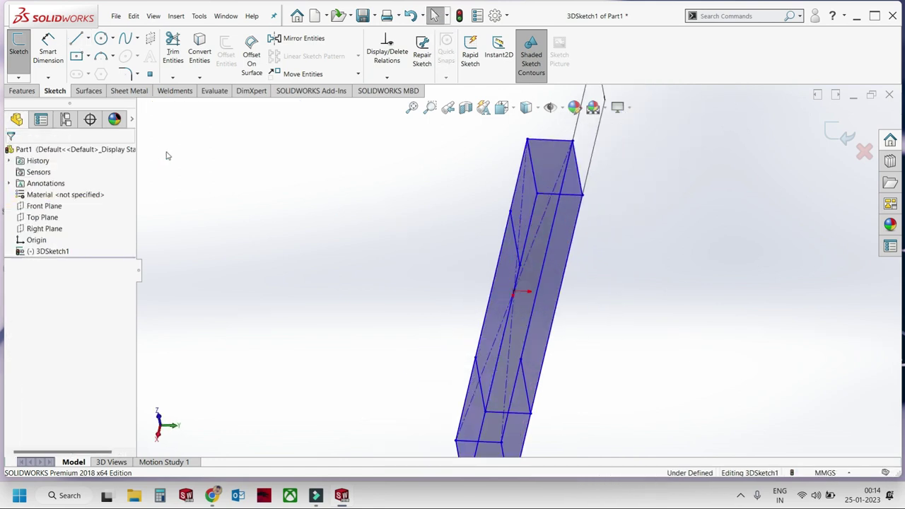
{"action": "scroll", "coordinate": [517, 290], "scroll_direction": "down", "scroll_amount": 2}
{"action": "left_click", "coordinate": [505, 286]}
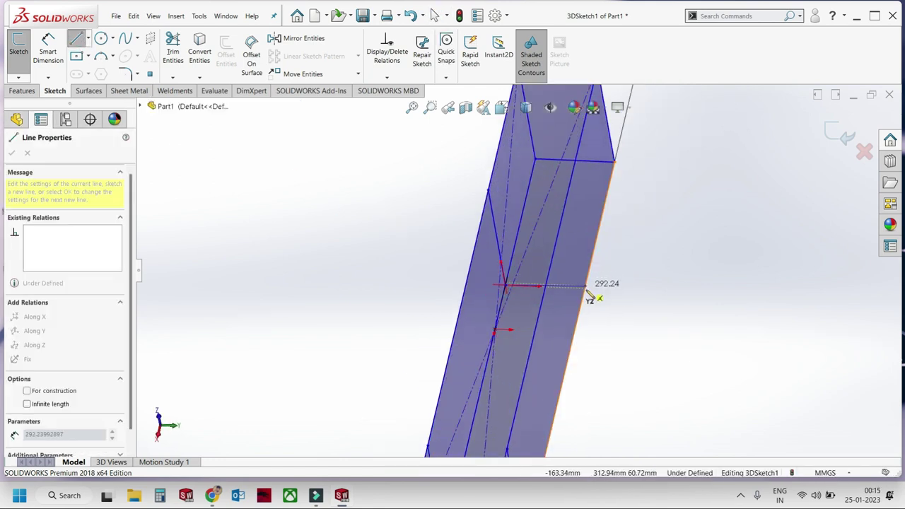
{"action": "key", "text": "Escape"}
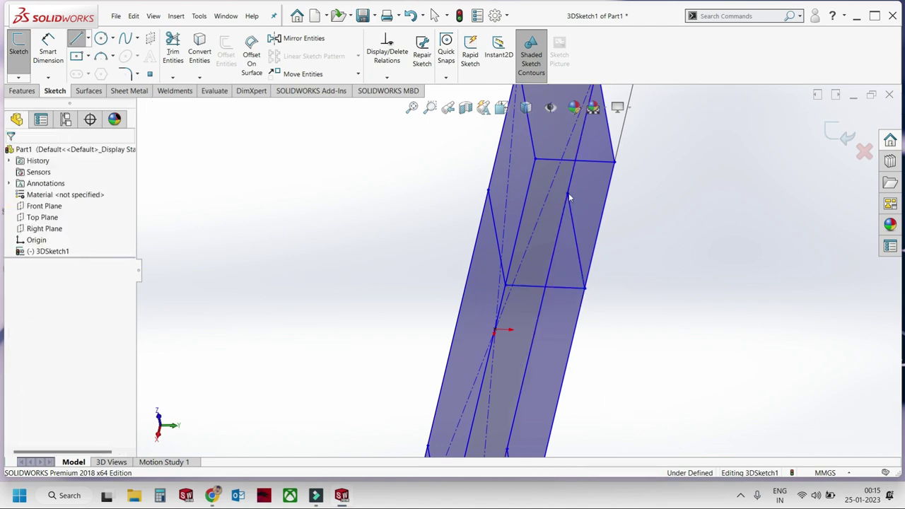
{"action": "scroll", "coordinate": [538, 212], "scroll_direction": "up", "scroll_amount": 5}
{"action": "mouse_move", "coordinate": [537, 212]}
{"action": "middle_mouse_down"}
{"action": "mouse_move", "coordinate": [706, 193]}
{"action": "mouse_move", "coordinate": [708, 214]}
{"action": "mouse_move", "coordinate": [697, 222]}
{"action": "mouse_move", "coordinate": [681, 210]}
{"action": "mouse_move", "coordinate": [665, 358]}
{"action": "mouse_move", "coordinate": [742, 372]}
{"action": "mouse_move", "coordinate": [770, 283]}
{"action": "mouse_move", "coordinate": [721, 313]}
{"action": "middle_mouse_up"}
Dimension the box to 800 mm width, 1000 mm height and 5000 mm length.
{"action": "scroll", "coordinate": [521, 307], "scroll_direction": "down", "scroll_amount": 4}
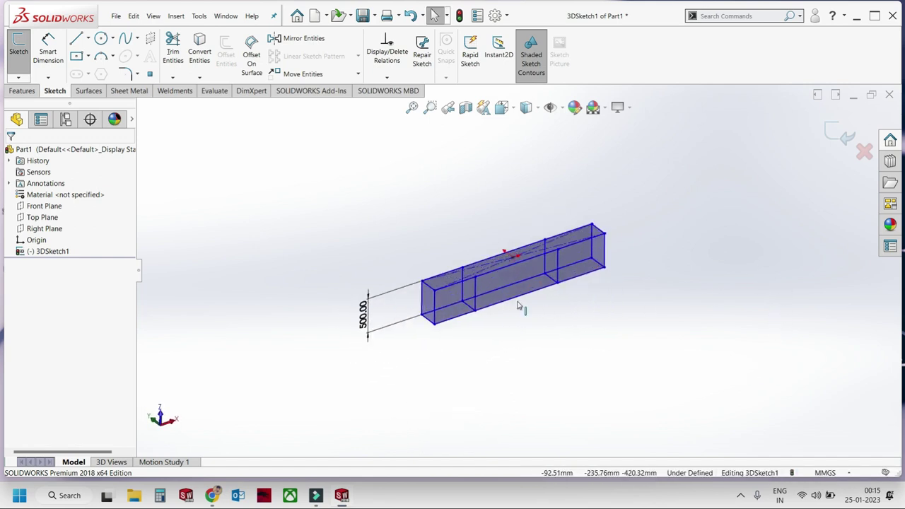
{"action": "left_click", "coordinate": [406, 347]}
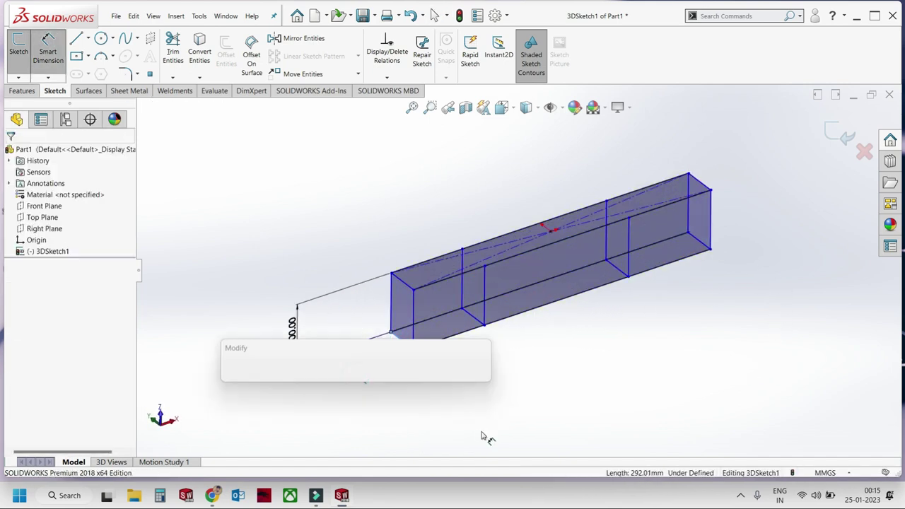
{"action": "type", "text": "800"}
{"action": "key", "text": "Return"}
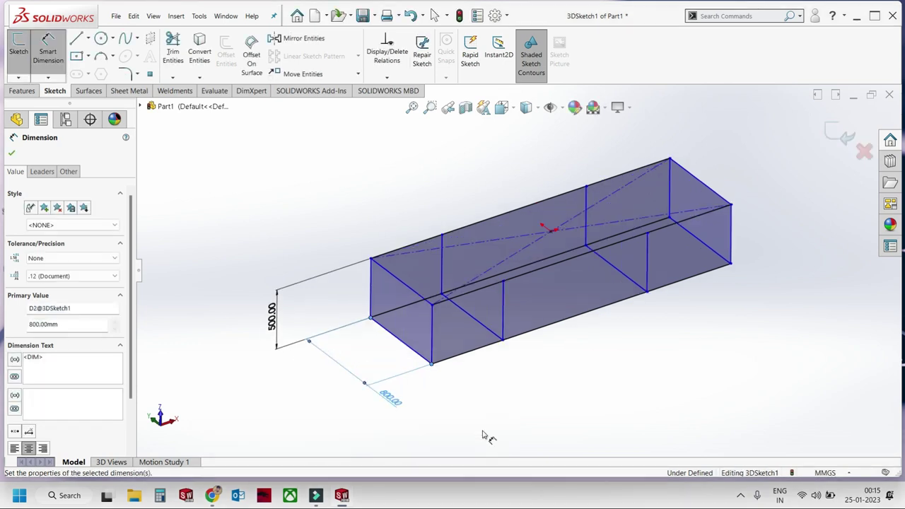
{"action": "left_click", "coordinate": [273, 332]}
{"action": "type", "text": "1000"}
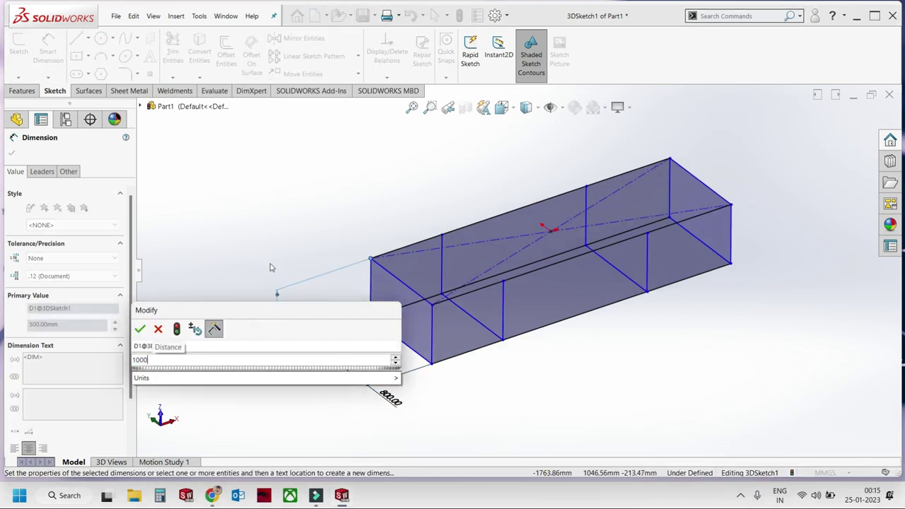
{"action": "key", "text": "Return"}
{"action": "scroll", "coordinate": [516, 259], "scroll_direction": "up", "scroll_amount": 3}
{"action": "scroll", "coordinate": [515, 259], "scroll_direction": "down", "scroll_amount": 1}
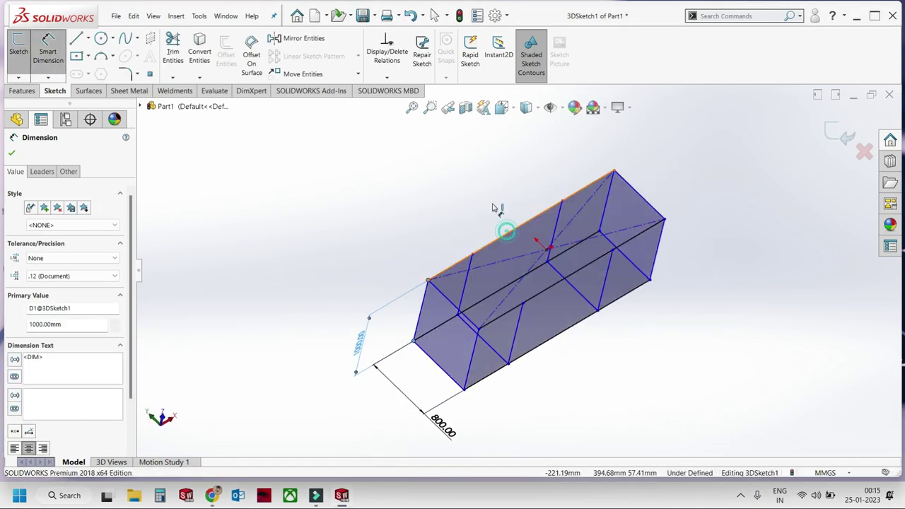
{"action": "left_click", "coordinate": [714, 260]}
{"action": "type", "text": "5000"}
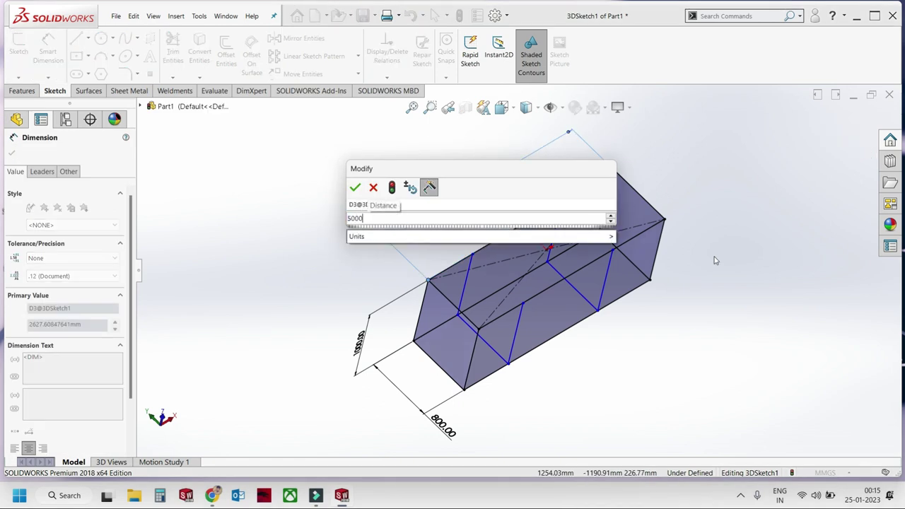
{"action": "key", "text": "Return"}
Add a 1000 mm spacing dimension between the front vertical edge and the bottom-left edge.
{"action": "scroll", "coordinate": [652, 299], "scroll_direction": "up", "scroll_amount": 2}
{"action": "middle_click_drag", "start_coordinate": [652, 299], "coordinate": [394, 296]}
{"action": "scroll", "coordinate": [394, 296], "scroll_direction": "down", "scroll_amount": 1}
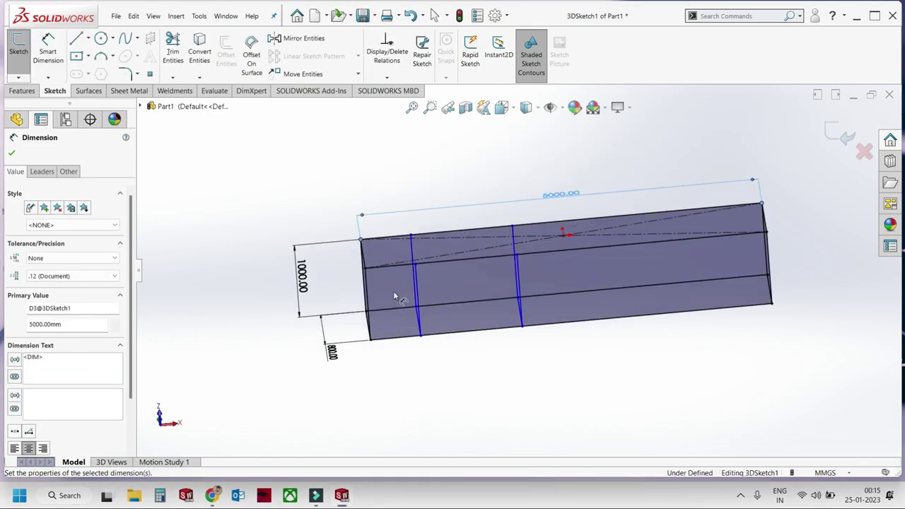
{"action": "middle_click_drag", "start_coordinate": [401, 337], "coordinate": [382, 311]}
{"action": "left_click", "coordinate": [382, 311]}
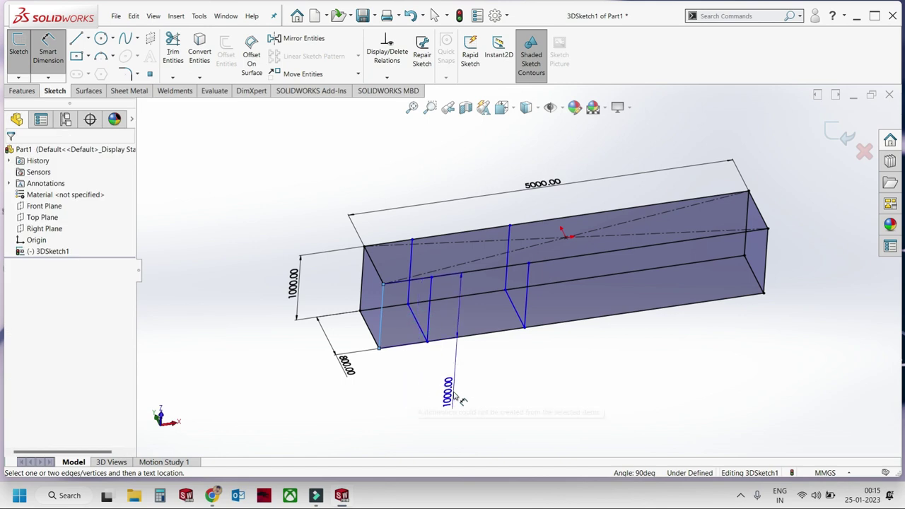
{"action": "left_click", "coordinate": [393, 328]}
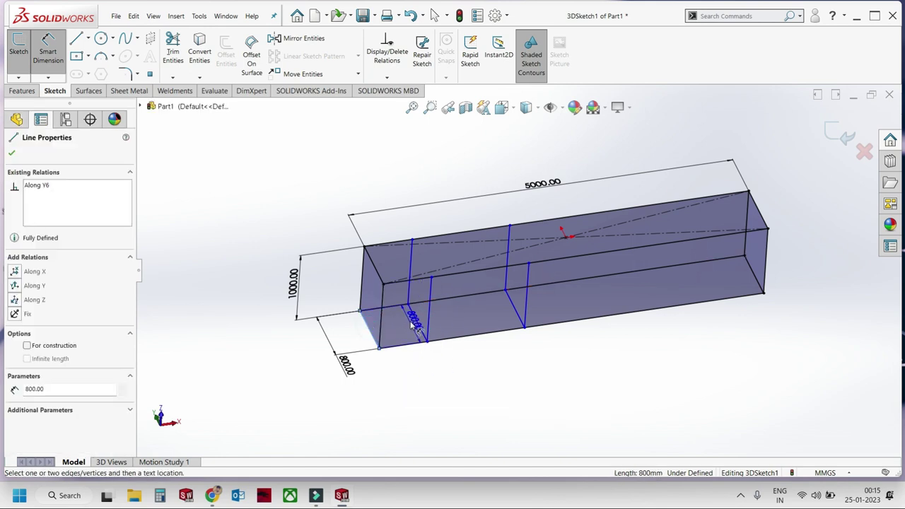
{"action": "left_click", "coordinate": [417, 358]}
{"action": "type", "text": "1000"}
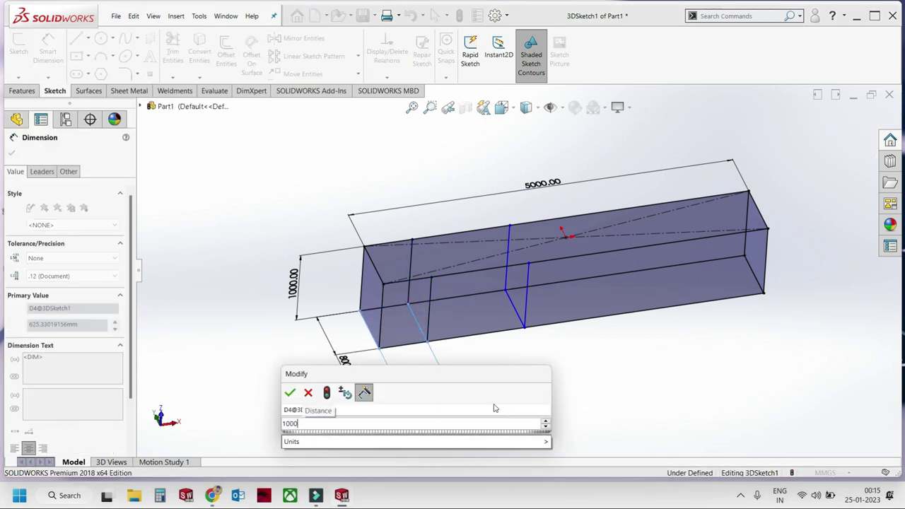
{"action": "key", "text": "Return"}
{"action": "left_click", "coordinate": [749, 265]}
{"action": "key", "text": "Escape"}
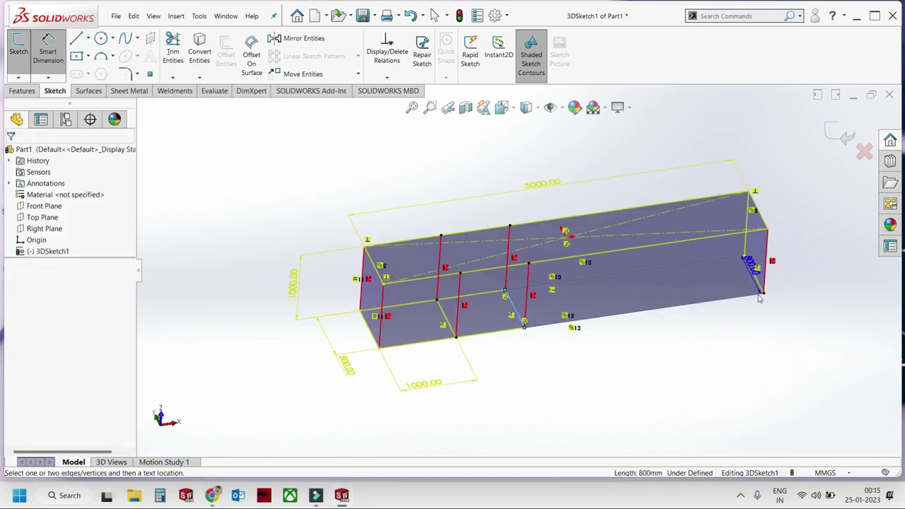
Dimension the left end section to 1500 mm and change the other end section from 1000 to 1500 mm.
{"action": "left_click", "coordinate": [536, 326]}
{"action": "left_click", "coordinate": [680, 371]}
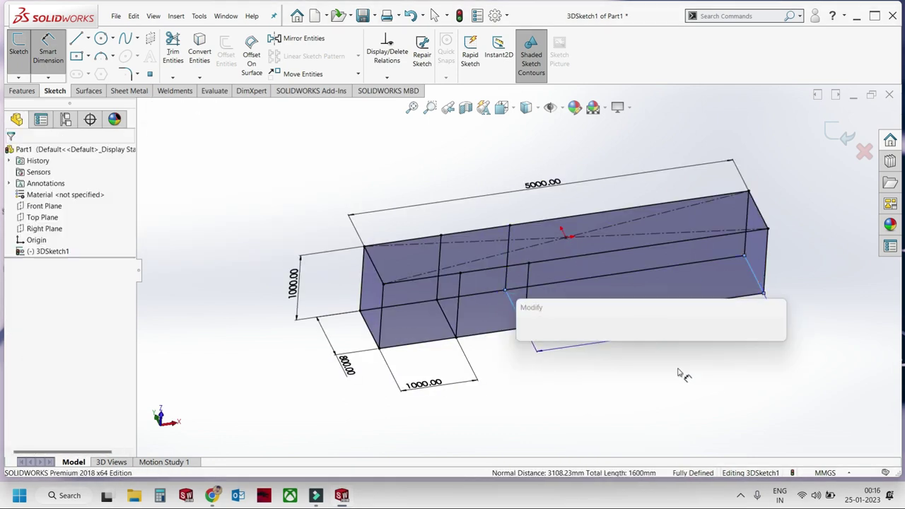
{"action": "type", "text": "15"}
{"action": "key", "text": "Return"}
{"action": "double_click", "coordinate": [424, 385]}
{"action": "type", "text": "15"}
{"action": "key", "text": "Return"}
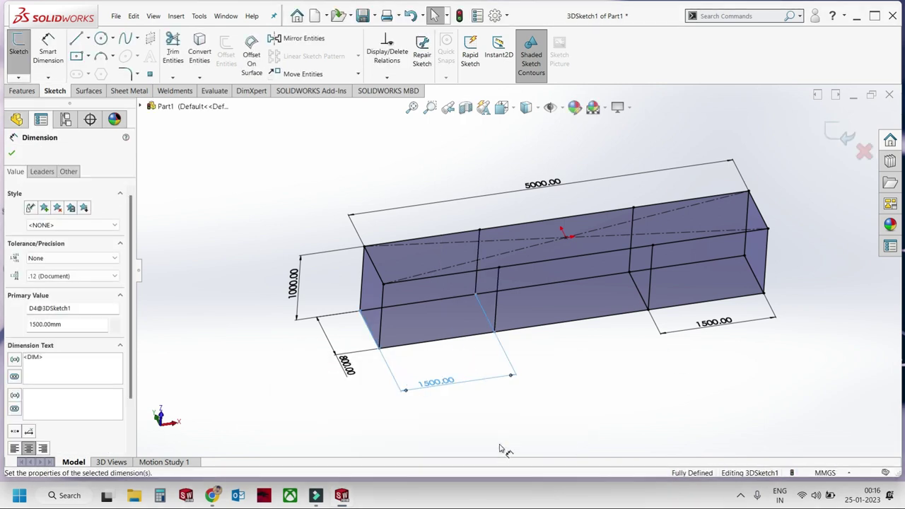
{"action": "key", "text": "Escape"}
{"action": "mouse_move", "coordinate": [586, 368]}
{"action": "middle_mouse_down"}
{"action": "mouse_move", "coordinate": [580, 276]}
{"action": "mouse_move", "coordinate": [585, 317]}
{"action": "middle_mouse_up"}
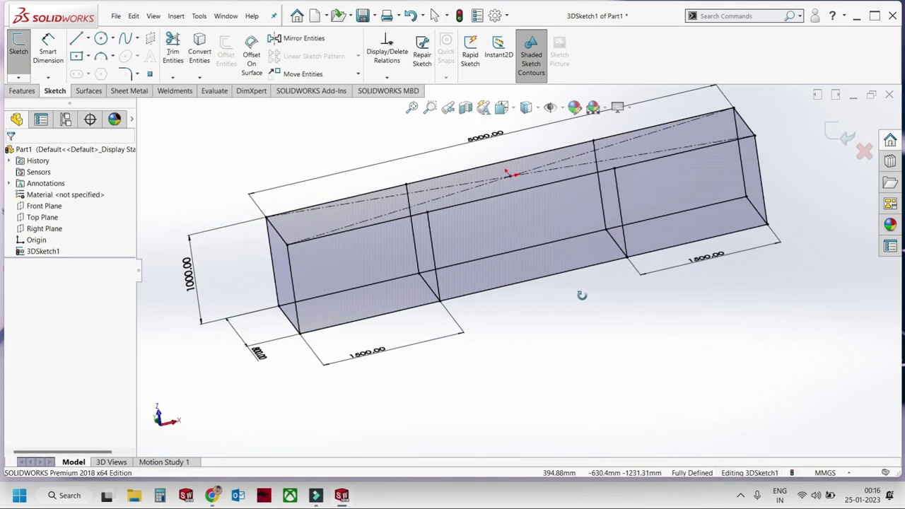
{"action": "scroll", "coordinate": [429, 263], "scroll_direction": "down", "scroll_amount": 2}
{"action": "scroll", "coordinate": [429, 262], "scroll_direction": "up", "scroll_amount": 2}
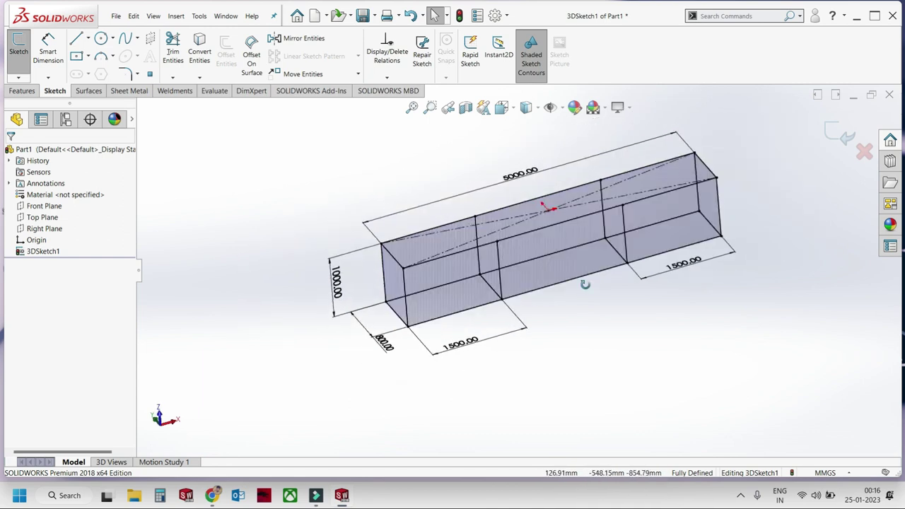
{"action": "scroll", "coordinate": [424, 282], "scroll_direction": "down", "scroll_amount": 2}
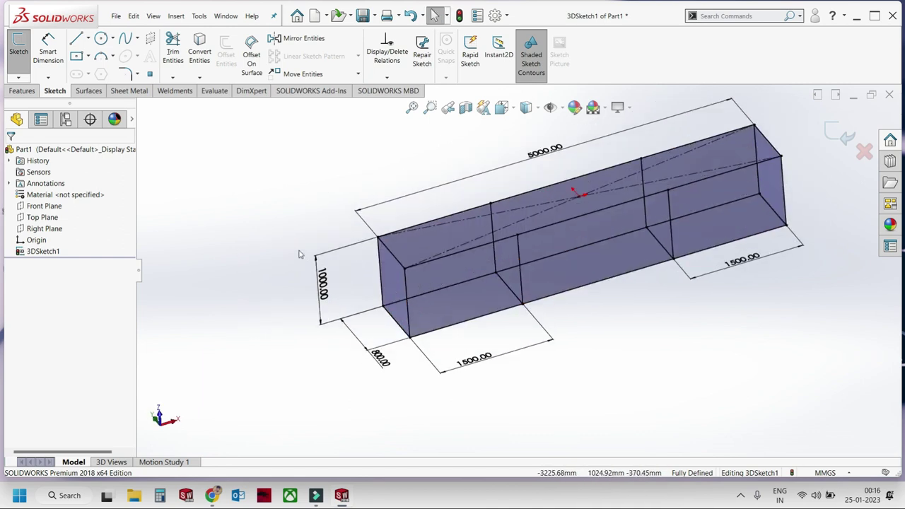
Sketch 3D lines forming an upright outline beside the box's left end.
{"action": "left_click", "coordinate": [76, 39]}
{"action": "left_click", "coordinate": [382, 304]}
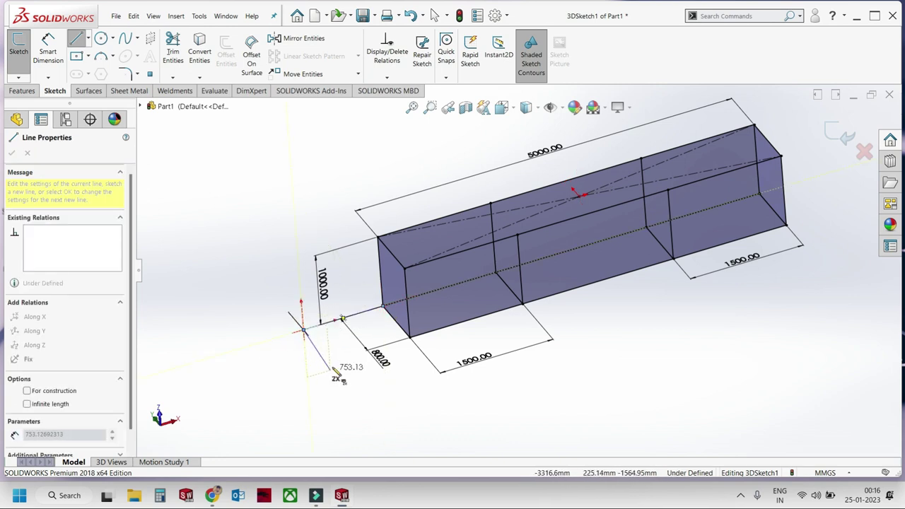
{"action": "middle_click_drag", "start_coordinate": [338, 377], "coordinate": [350, 386]}
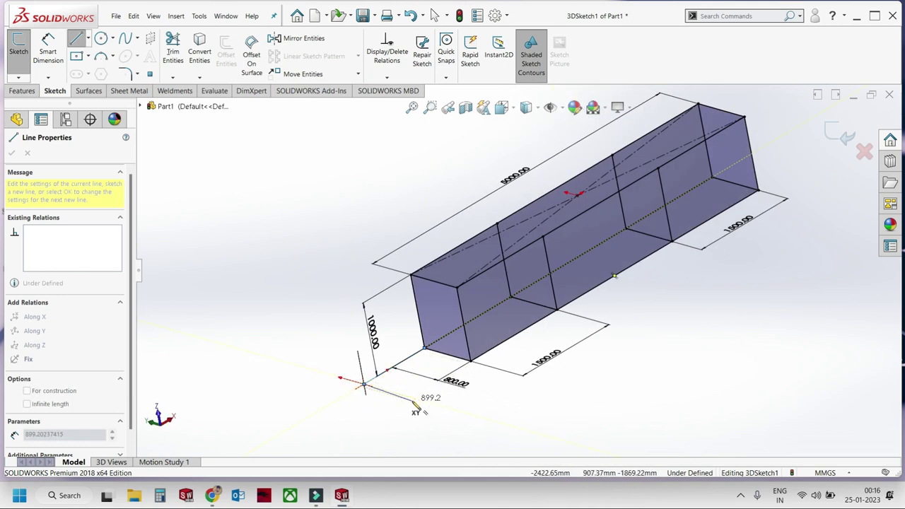
{"action": "middle_click_drag", "start_coordinate": [414, 402], "coordinate": [538, 315]}
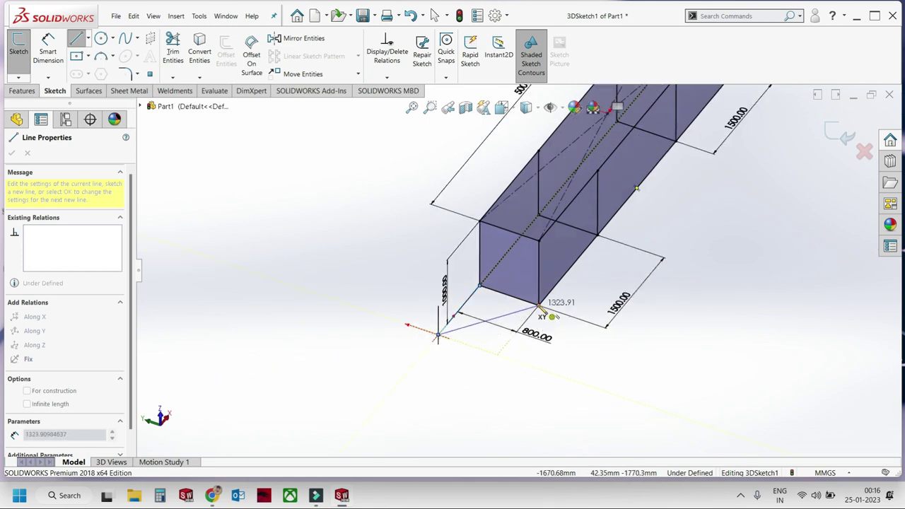
{"action": "left_click", "coordinate": [495, 354]}
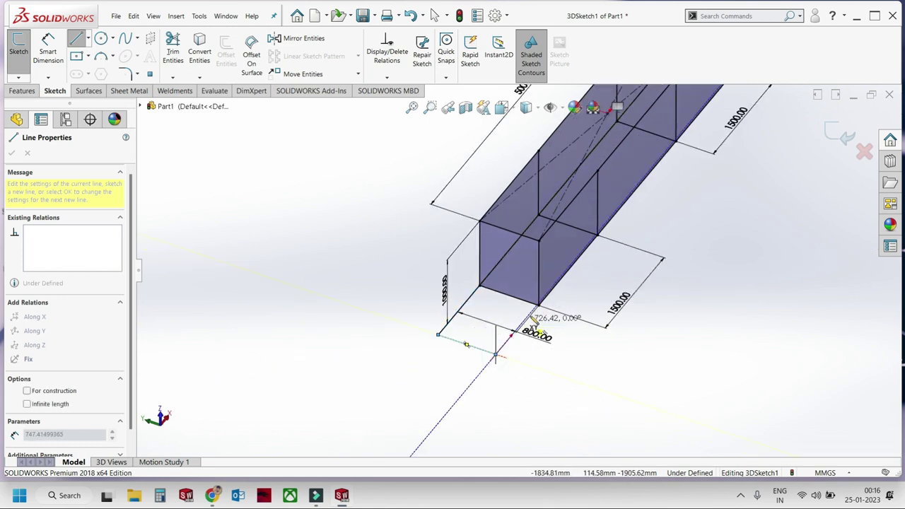
{"action": "left_click", "coordinate": [540, 310]}
{"action": "mouse_move", "coordinate": [524, 395]}
{"action": "middle_mouse_down"}
{"action": "mouse_move", "coordinate": [508, 352]}
{"action": "mouse_move", "coordinate": [359, 319]}
{"action": "mouse_move", "coordinate": [327, 278]}
{"action": "middle_mouse_up"}
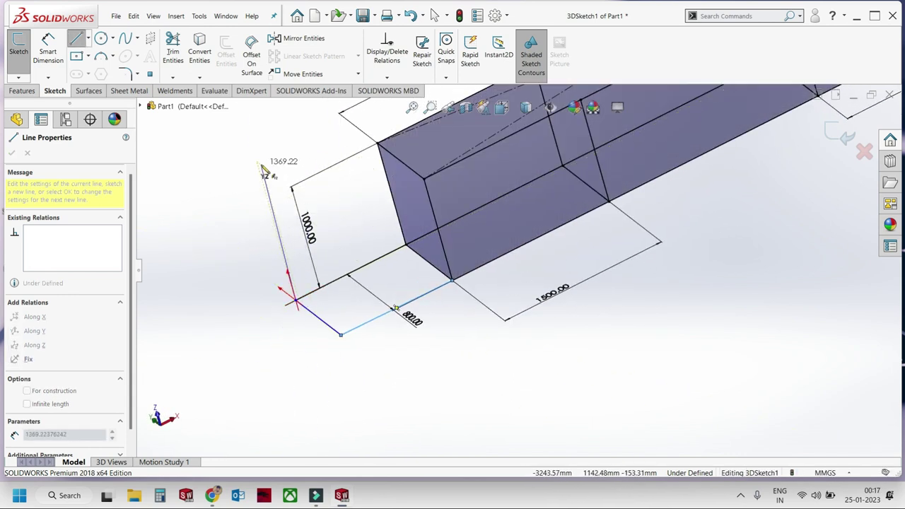
{"action": "left_click", "coordinate": [254, 154]}
{"action": "middle_click_drag", "start_coordinate": [255, 153], "coordinate": [299, 133]}
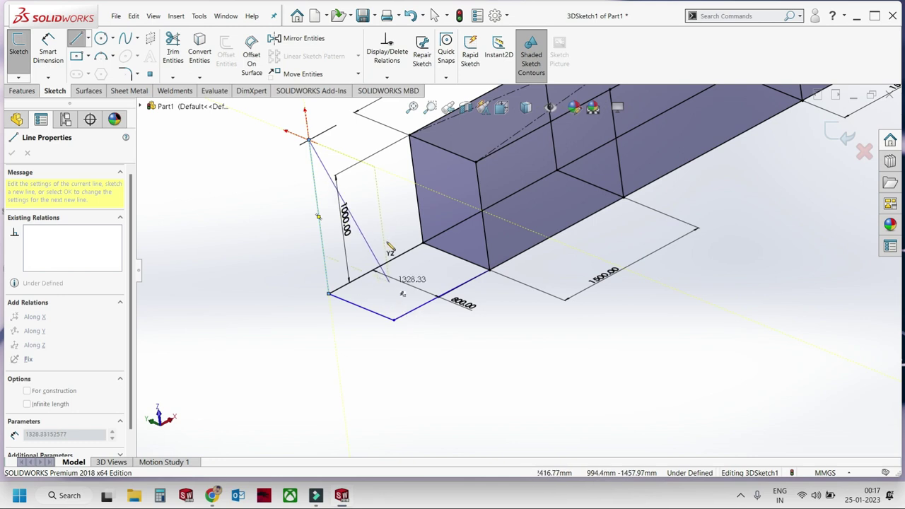
{"action": "left_click", "coordinate": [369, 165]}
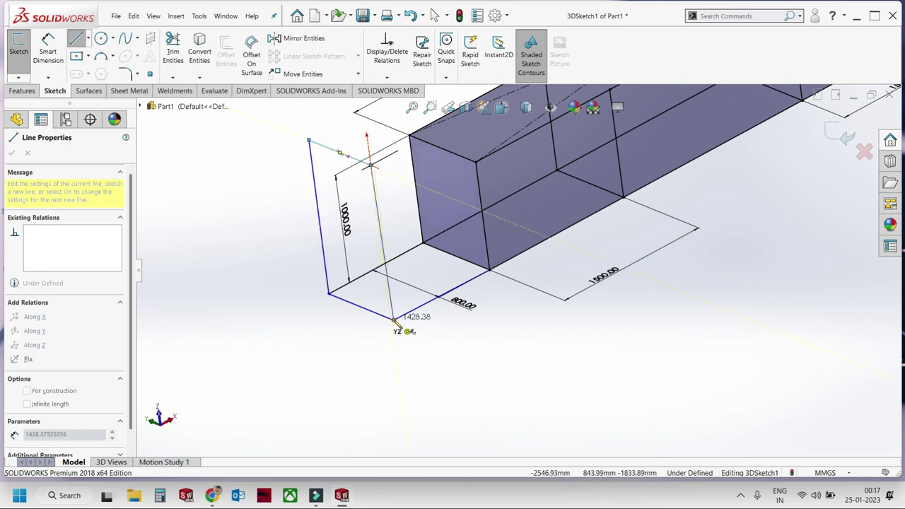
{"action": "left_click", "coordinate": [394, 322]}
{"action": "mouse_move", "coordinate": [404, 324]}
{"action": "middle_mouse_down"}
{"action": "mouse_move", "coordinate": [415, 360]}
{"action": "mouse_move", "coordinate": [290, 180]}
{"action": "middle_mouse_up"}
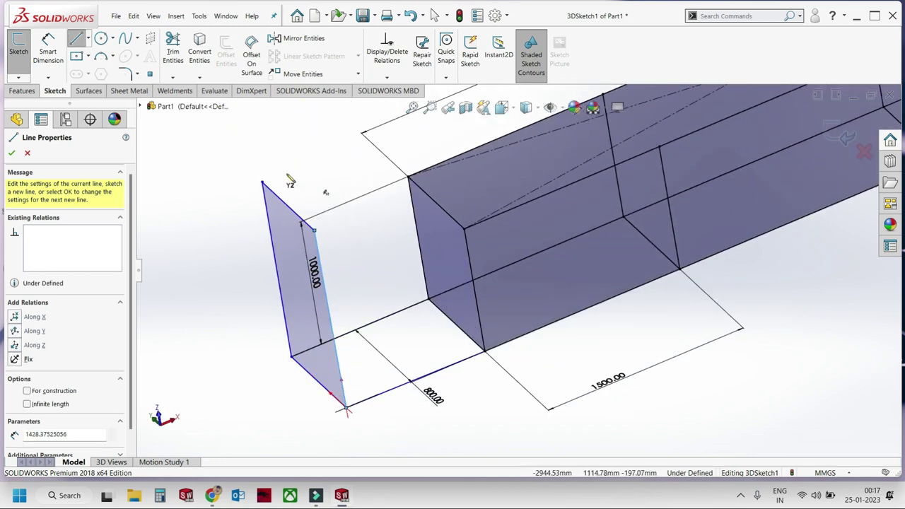
Draw top and middle lines from the outline back to the box corner and face.
{"action": "left_click", "coordinate": [262, 183]}
{"action": "middle_click_drag", "start_coordinate": [404, 129], "coordinate": [379, 183]}
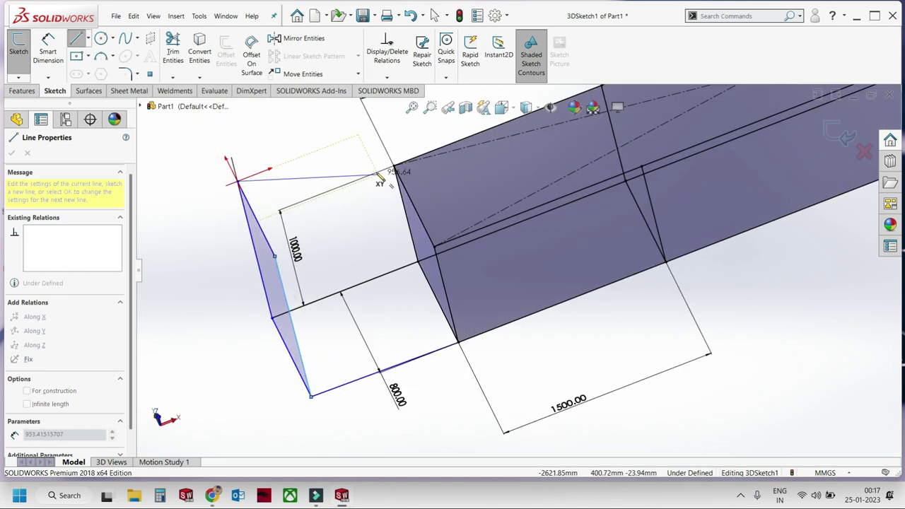
{"action": "left_click", "coordinate": [384, 127]}
{"action": "left_click", "coordinate": [394, 167]}
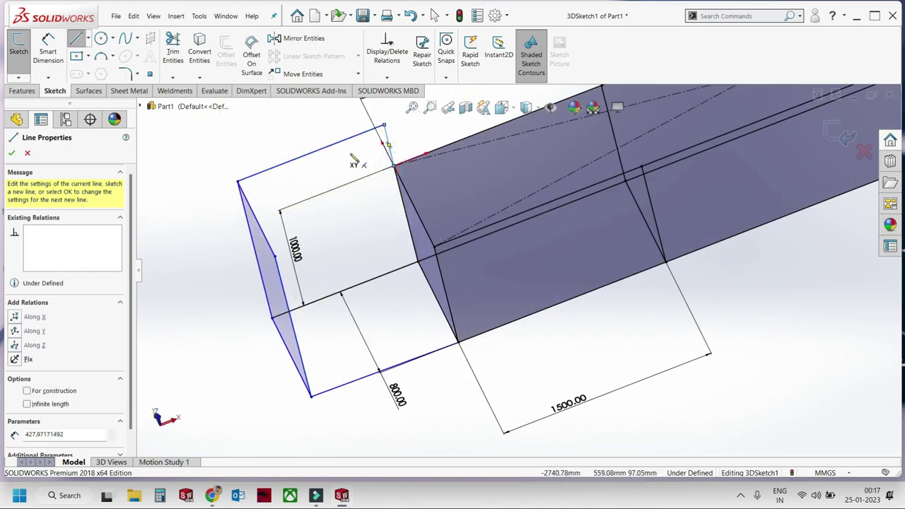
{"action": "left_click", "coordinate": [276, 259]}
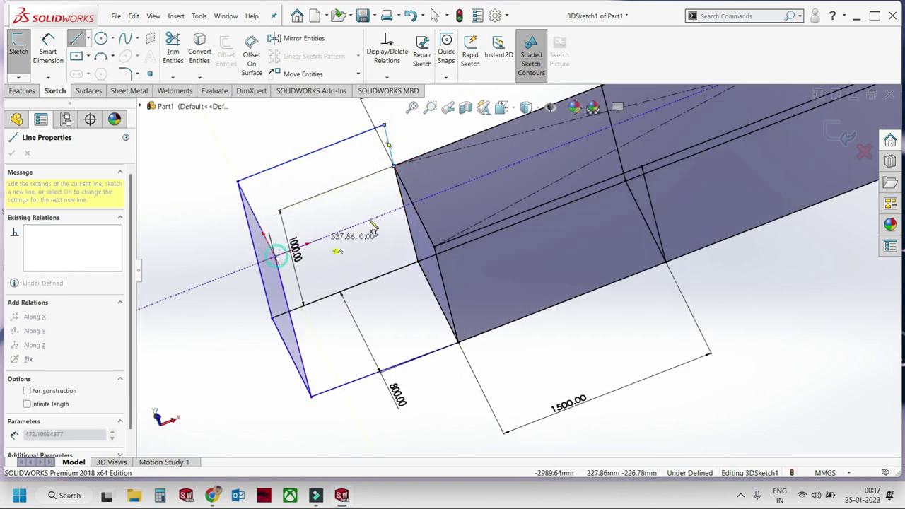
{"action": "left_click", "coordinate": [423, 204]}
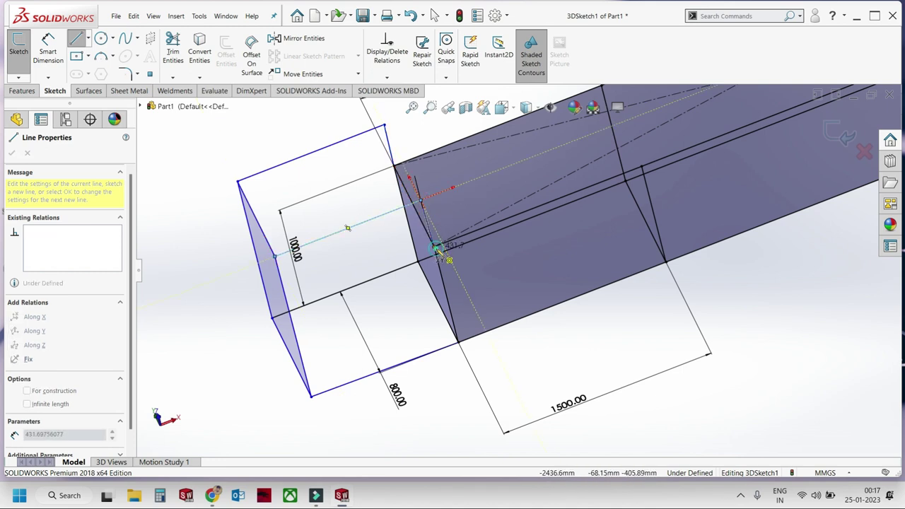
{"action": "left_click", "coordinate": [439, 249]}
{"action": "middle_click_drag", "start_coordinate": [439, 249], "coordinate": [394, 359]}
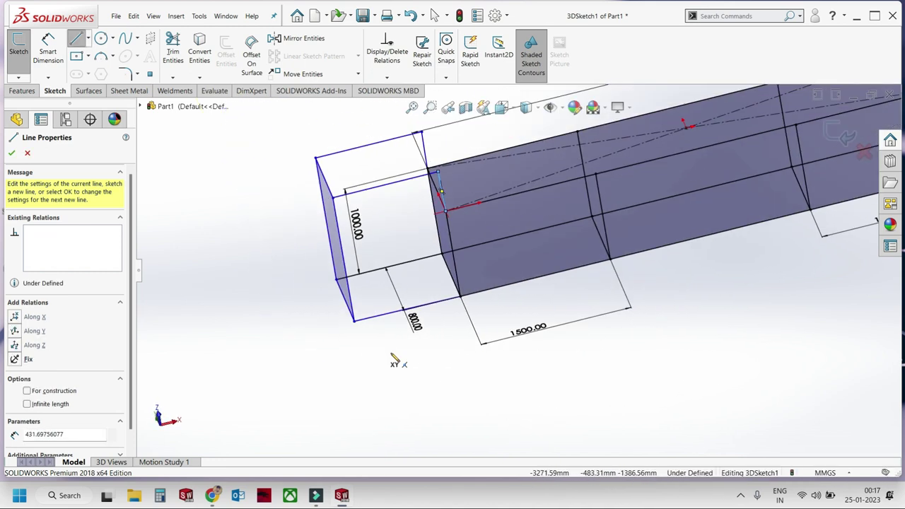
{"action": "key", "text": "Escape"}
Make two new lines parallel and dimension the top line to 800 mm.
{"action": "left_click", "coordinate": [418, 310]}
{"action": "left_click", "coordinate": [396, 259], "text": "ctrl"}
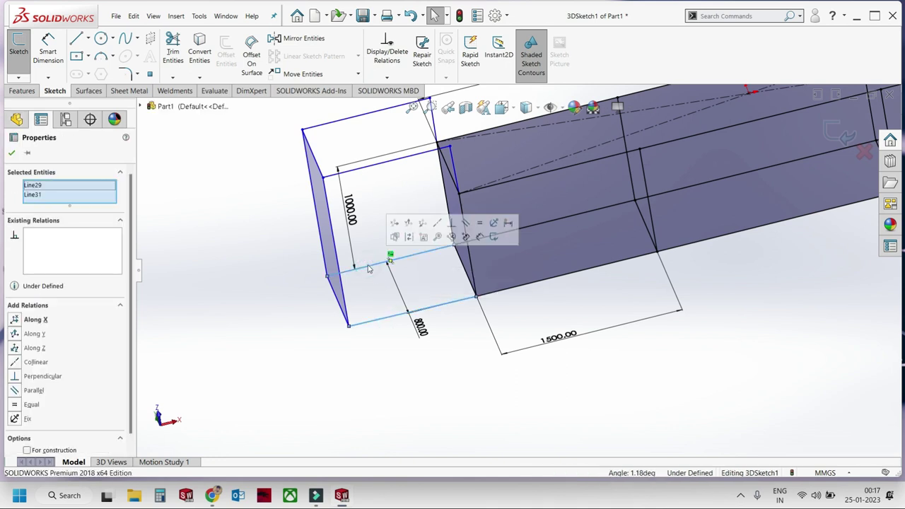
{"action": "left_click", "coordinate": [464, 225]}
{"action": "middle_click_drag", "start_coordinate": [404, 347], "coordinate": [410, 309]}
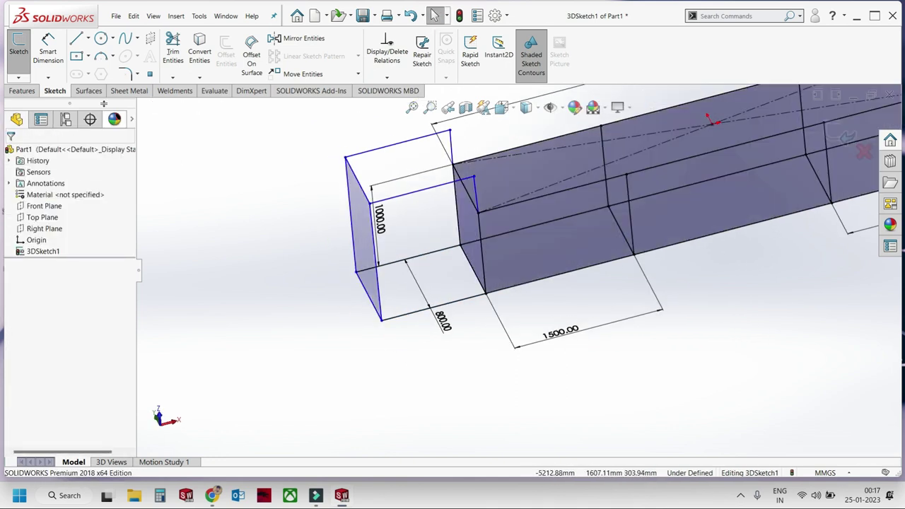
{"action": "left_click", "coordinate": [428, 359]}
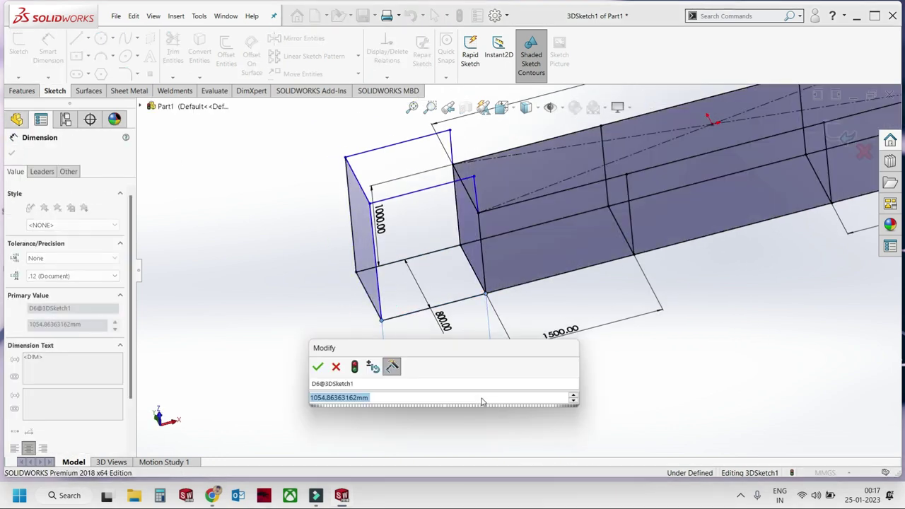
{"action": "type", "text": "8"}
{"action": "key", "text": "Return"}
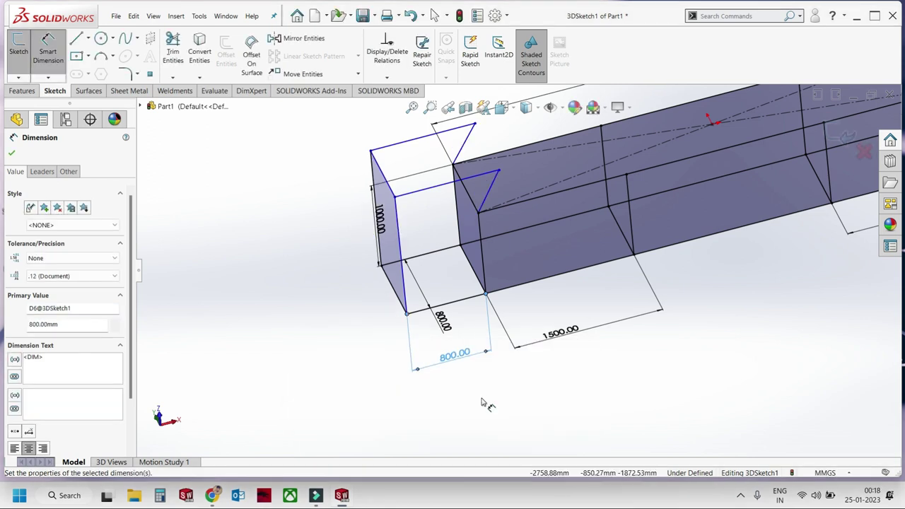
{"action": "key", "text": "Escape"}
{"action": "key", "text": "Escape"}
Make the top and middle lines equal and set a short connecting line Along Z.
{"action": "left_click", "coordinate": [441, 191]}
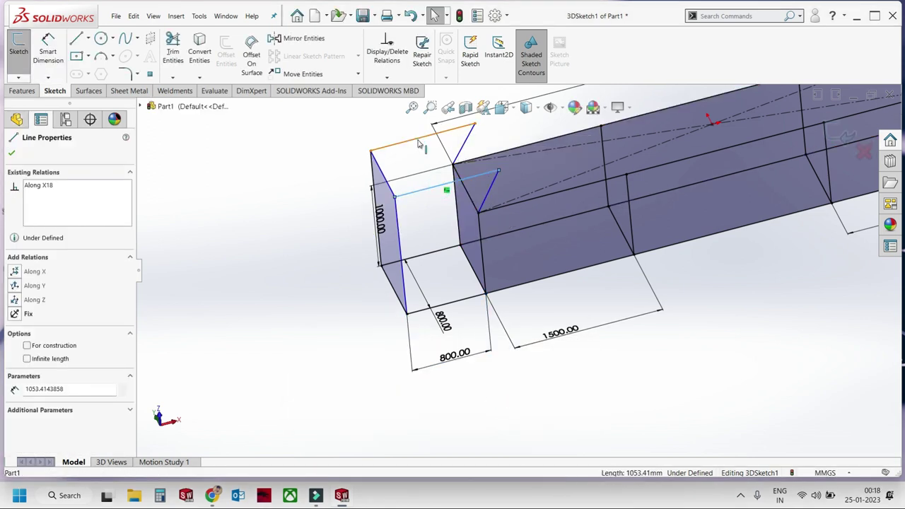
{"action": "left_click", "coordinate": [423, 138], "text": "ctrl"}
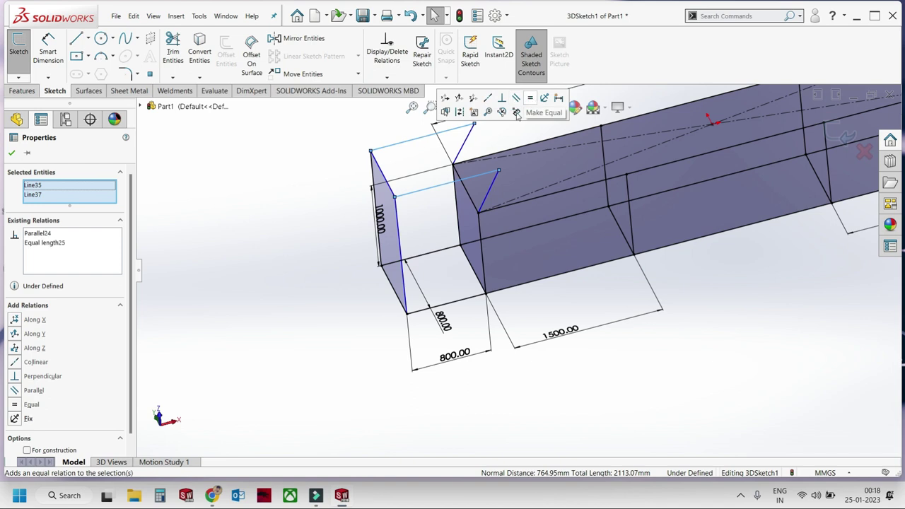
{"action": "left_click", "coordinate": [517, 113]}
{"action": "left_click", "coordinate": [470, 139]}
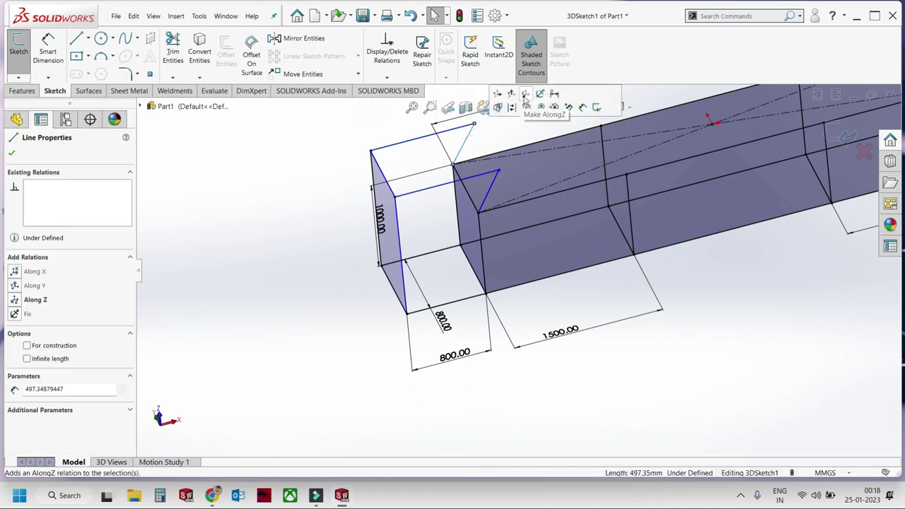
{"action": "left_click", "coordinate": [295, 170]}
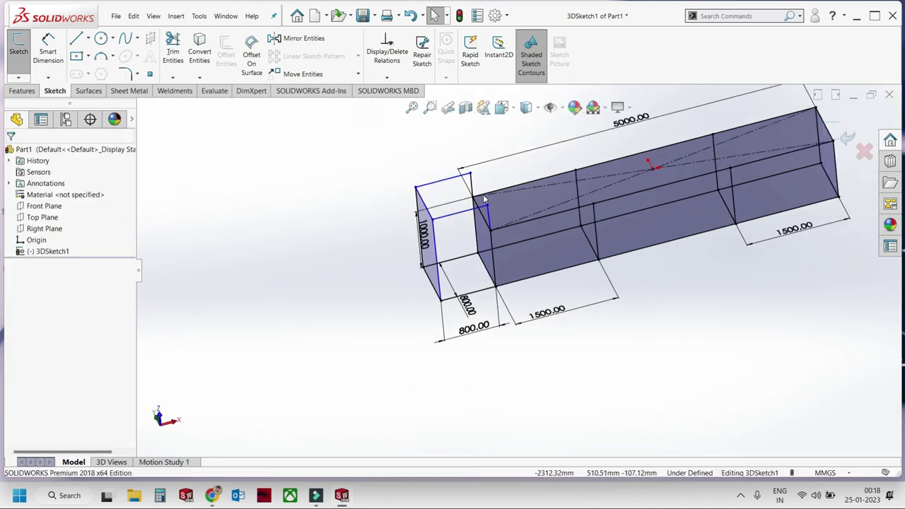
{"action": "middle_click_drag", "start_coordinate": [295, 169], "coordinate": [495, 170]}
Dimension the tall upright line of the outline to 1200 mm.
{"action": "left_click", "coordinate": [48, 51]}
{"action": "left_click", "coordinate": [404, 255]}
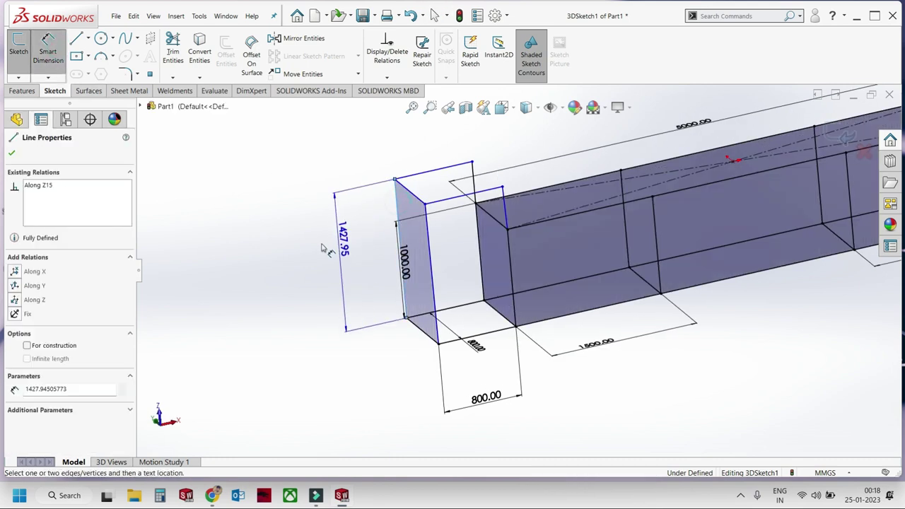
{"action": "left_click", "coordinate": [315, 341]}
{"action": "type", "text": "12"}
{"action": "key", "text": "Return"}
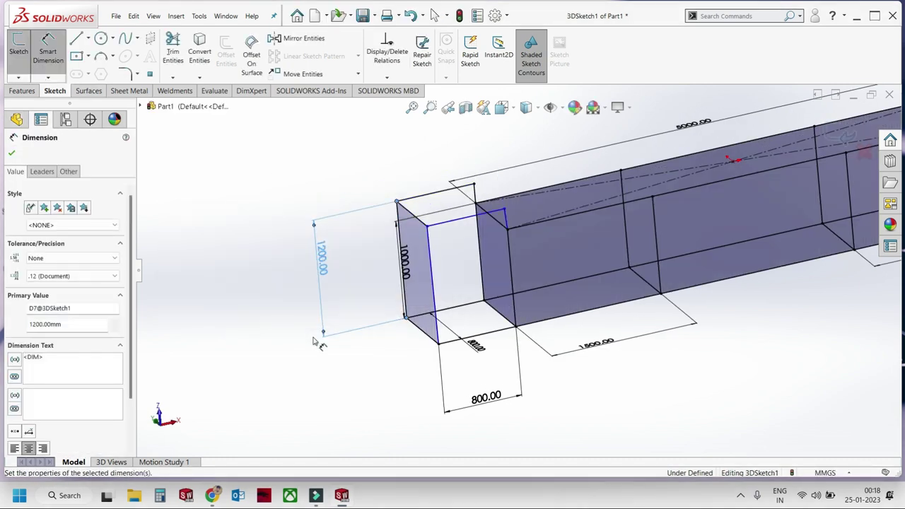
{"action": "key", "text": "Escape"}
Make the two short top connecting lines equal.
{"action": "scroll", "coordinate": [546, 238], "scroll_direction": "down", "scroll_amount": 2}
{"action": "left_click", "coordinate": [547, 239]}
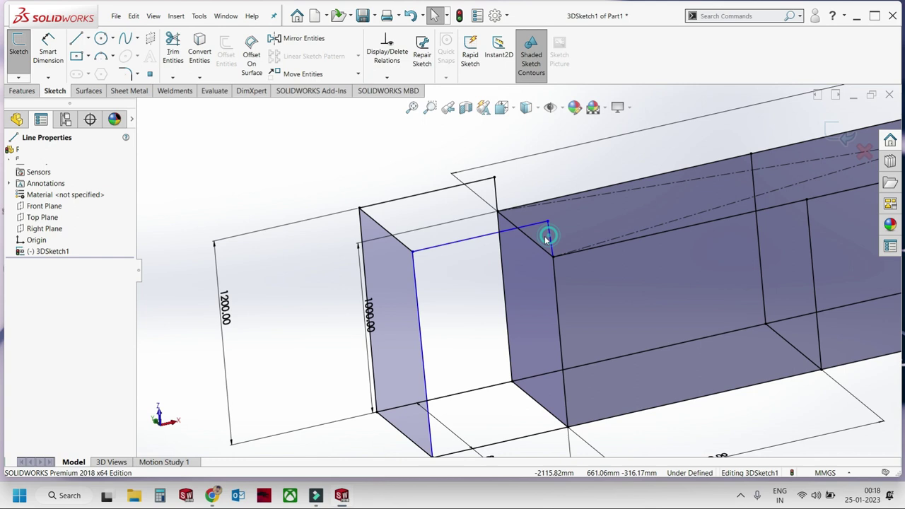
{"action": "left_click", "coordinate": [495, 192], "text": "ctrl"}
{"action": "left_click", "coordinate": [605, 145]}
{"action": "left_click", "coordinate": [407, 154]}
{"action": "scroll", "coordinate": [469, 271], "scroll_direction": "down", "scroll_amount": 5}
{"action": "middle_click_drag", "start_coordinate": [665, 255], "coordinate": [689, 263]}
Sketch connected 3D lines from the bar's far-end corner forming an upright frame at the right end.
{"action": "left_click", "coordinate": [77, 39]}
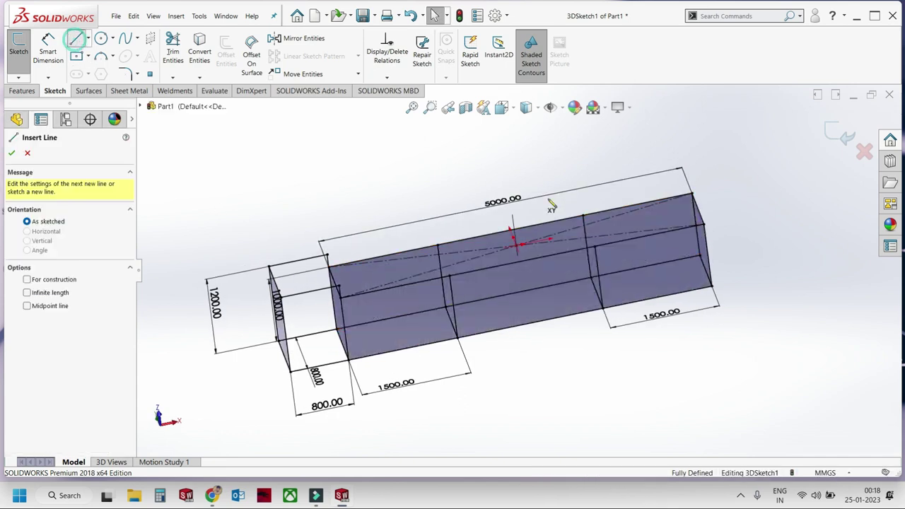
{"action": "left_click", "coordinate": [713, 289]}
{"action": "left_click", "coordinate": [796, 279]}
{"action": "middle_click_drag", "start_coordinate": [778, 193], "coordinate": [761, 140]}
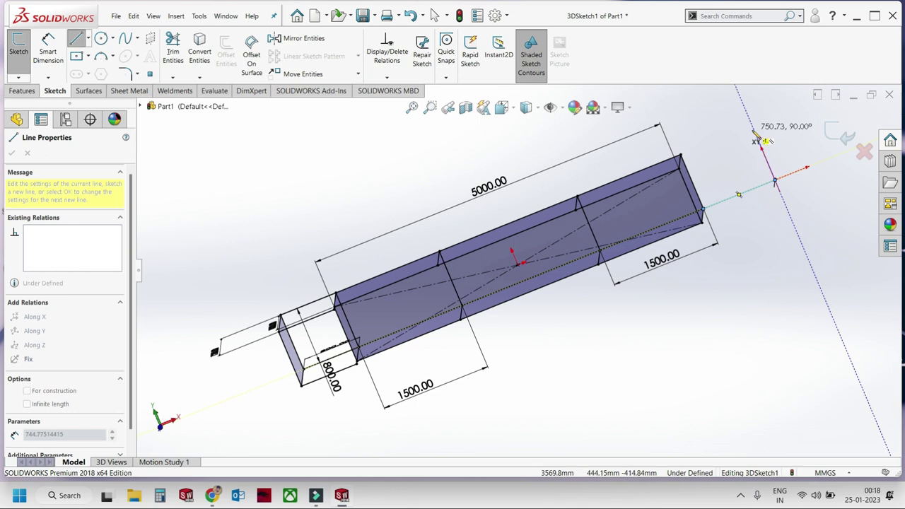
{"action": "left_click", "coordinate": [692, 157]}
{"action": "mouse_move", "coordinate": [731, 176]}
{"action": "middle_mouse_down"}
{"action": "mouse_move", "coordinate": [754, 149]}
{"action": "mouse_move", "coordinate": [750, 141]}
{"action": "middle_mouse_up"}
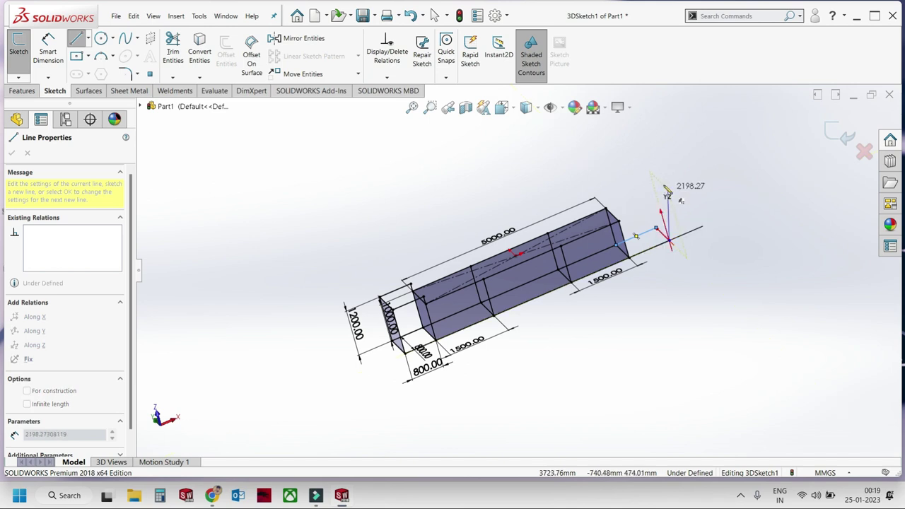
{"action": "mouse_move", "coordinate": [643, 172]}
{"action": "middle_mouse_down"}
{"action": "mouse_move", "coordinate": [574, 302]}
{"action": "mouse_move", "coordinate": [548, 240]}
{"action": "mouse_move", "coordinate": [598, 202]}
{"action": "middle_mouse_up"}
{"action": "left_click", "coordinate": [601, 199]}
{"action": "mouse_move", "coordinate": [637, 376]}
{"action": "middle_mouse_down"}
{"action": "mouse_move", "coordinate": [708, 340]}
{"action": "mouse_move", "coordinate": [663, 219]}
{"action": "mouse_move", "coordinate": [681, 263]}
{"action": "mouse_move", "coordinate": [612, 225]}
{"action": "middle_mouse_up"}
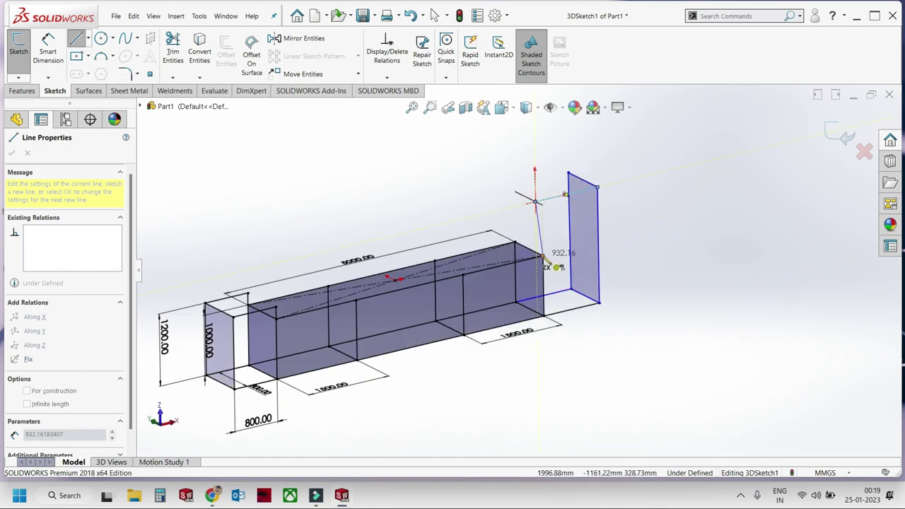
{"action": "left_click", "coordinate": [503, 185]}
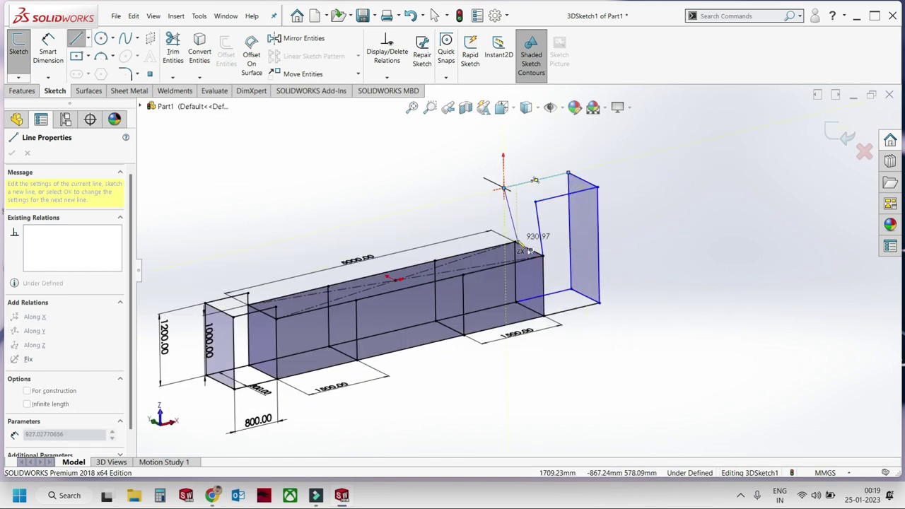
{"action": "key", "text": "Escape"}
{"action": "scroll", "coordinate": [580, 275], "scroll_direction": "up", "scroll_amount": 3}
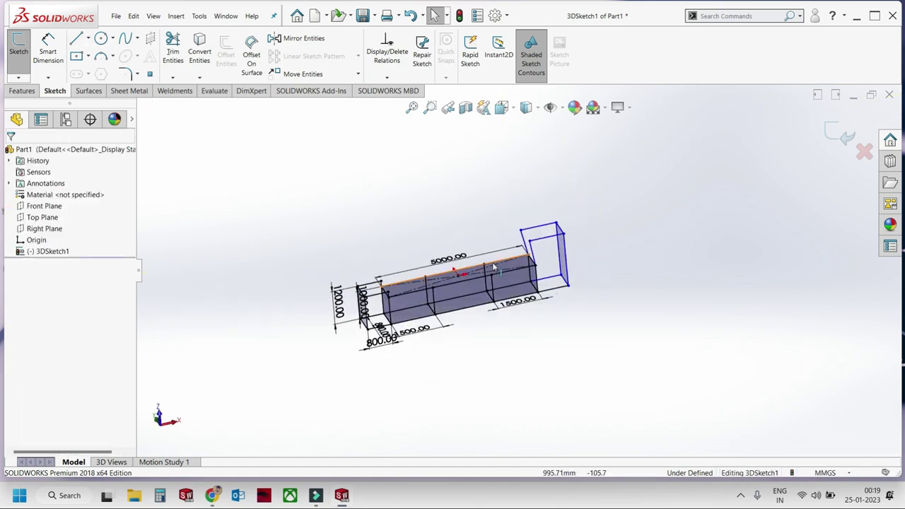
Make the two top edges of the right-end frame equal length.
{"action": "scroll", "coordinate": [494, 266], "scroll_direction": "down", "scroll_amount": 2}
{"action": "left_click", "coordinate": [586, 223]}
{"action": "left_click", "coordinate": [564, 210], "text": "ctrl"}
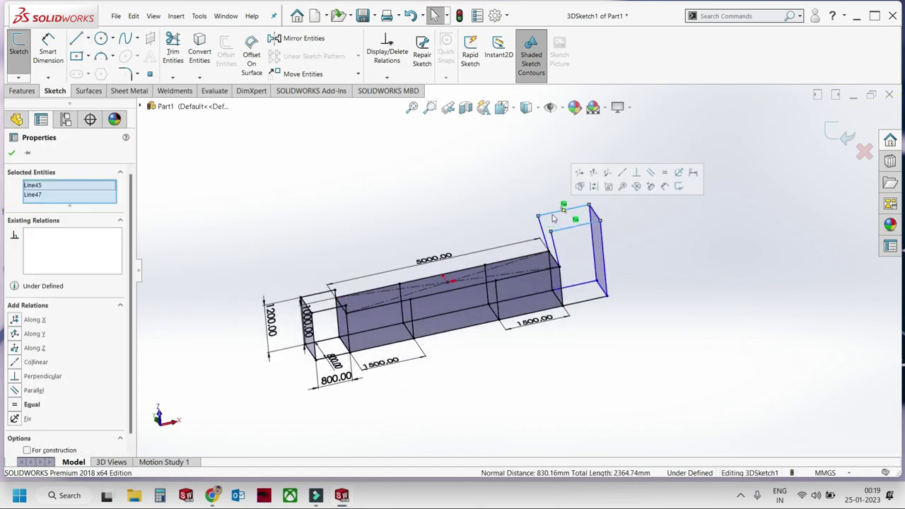
{"action": "left_click", "coordinate": [665, 172]}
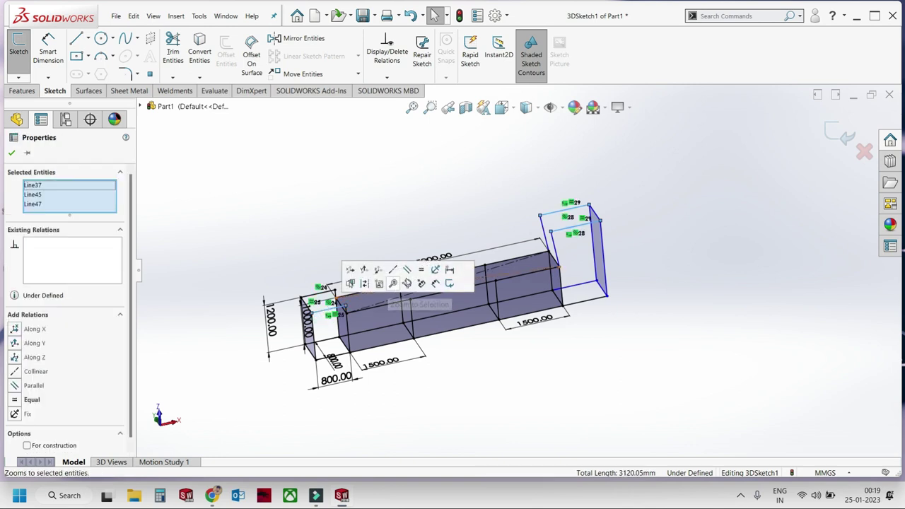
{"action": "key", "text": "Escape"}
Try Equal relations on other frame edge pairs, undoing the conflicting Equal.
{"action": "left_click", "coordinate": [564, 248]}
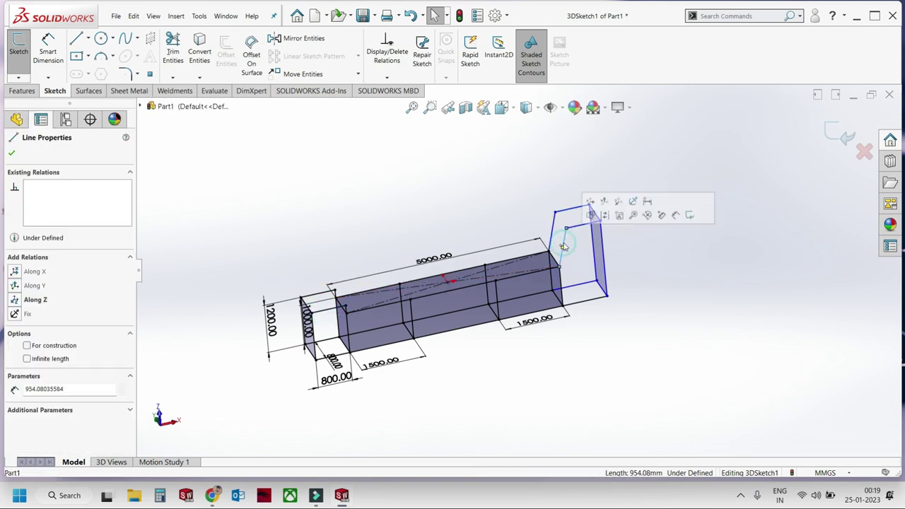
{"action": "left_click", "coordinate": [555, 230], "text": "ctrl"}
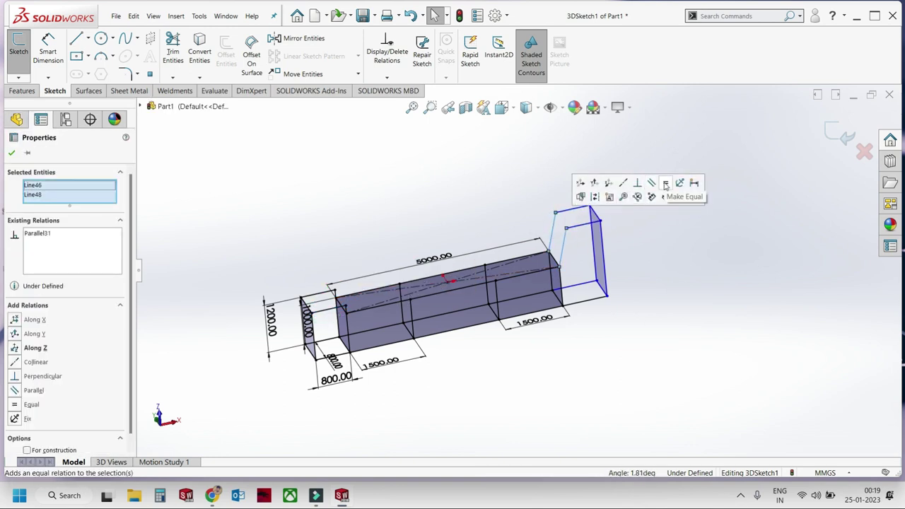
{"action": "left_click", "coordinate": [689, 250]}
{"action": "left_click", "coordinate": [606, 259]}
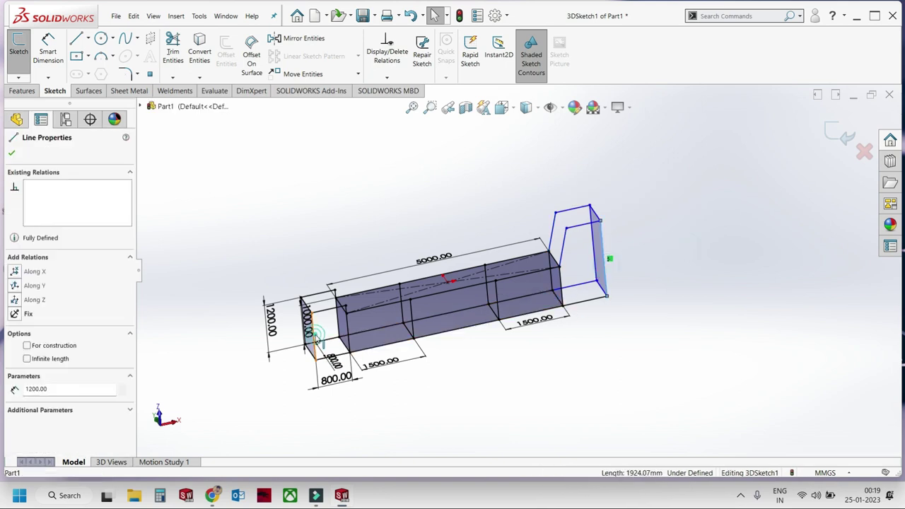
{"action": "left_click", "coordinate": [433, 297], "text": "ctrl"}
{"action": "left_click", "coordinate": [431, 296]}
{"action": "left_click", "coordinate": [612, 349]}
{"action": "left_click", "coordinate": [580, 307]}
{"action": "left_click", "coordinate": [338, 354], "text": "ctrl"}
{"action": "left_click", "coordinate": [449, 316]}
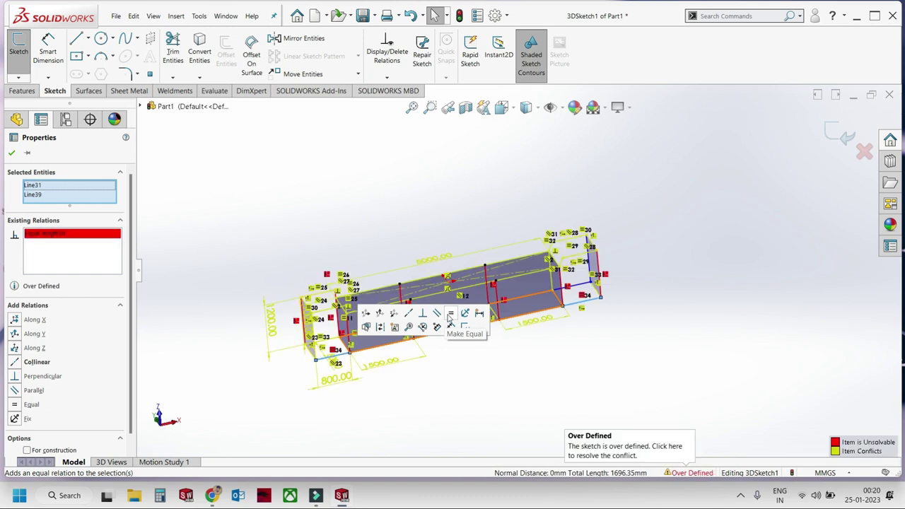
{"action": "left_click", "coordinate": [639, 347]}
{"action": "key", "text": "ctrl+z"}
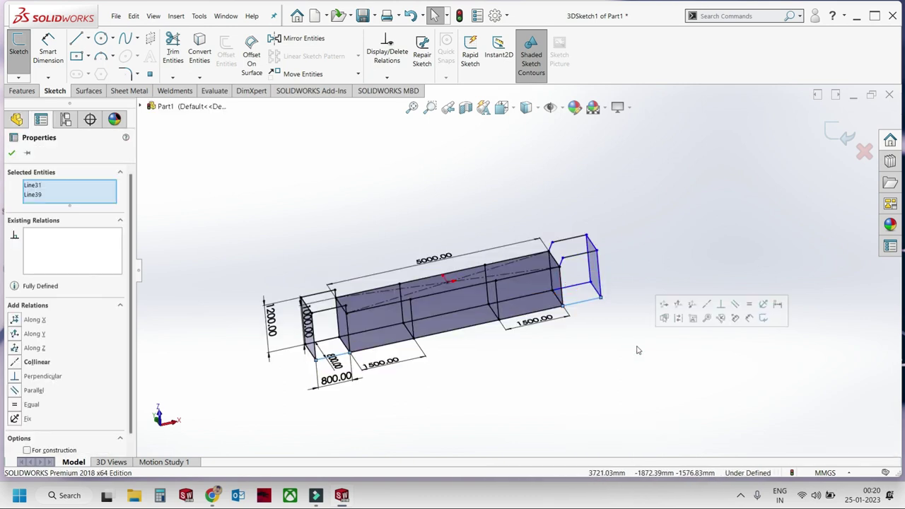
Make the frame's top and bottom edges parallel.
{"action": "scroll", "coordinate": [593, 323], "scroll_direction": "up", "scroll_amount": 3}
{"action": "middle_click_drag", "start_coordinate": [593, 322], "coordinate": [566, 230]}
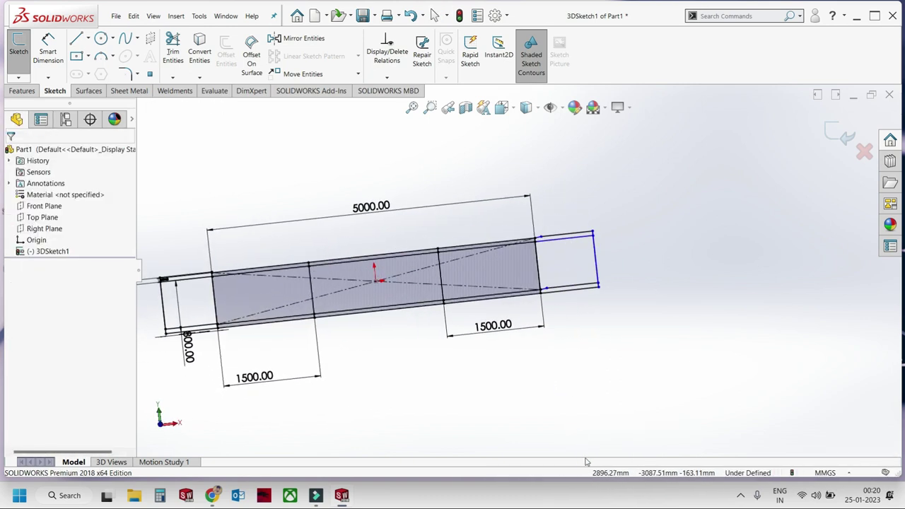
{"action": "scroll", "coordinate": [566, 230], "scroll_direction": "up", "scroll_amount": 2}
{"action": "left_click", "coordinate": [566, 230]}
{"action": "left_click", "coordinate": [566, 298], "text": "ctrl"}
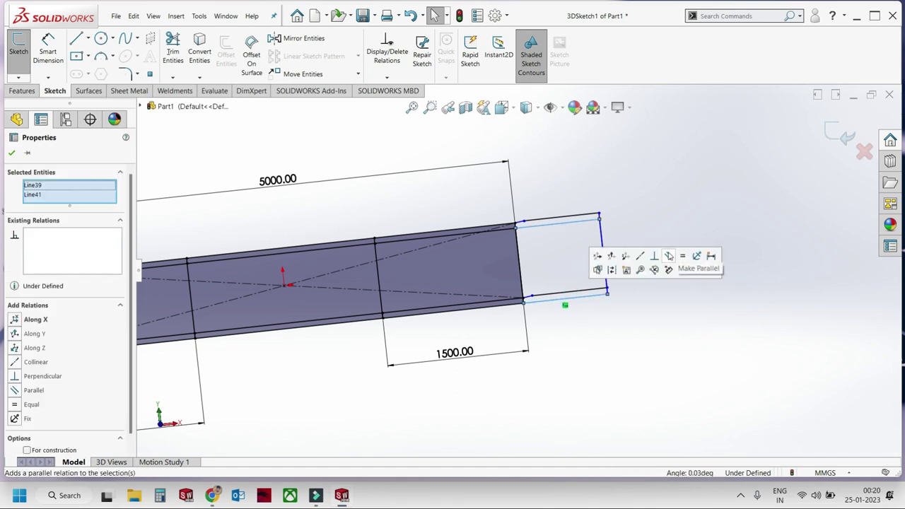
{"action": "left_click", "coordinate": [668, 255]}
{"action": "key", "text": "Escape"}
Constrain the short slanted connecting line Along Z.
{"action": "scroll", "coordinate": [566, 283], "scroll_direction": "down", "scroll_amount": 3}
{"action": "middle_click_drag", "start_coordinate": [566, 283], "coordinate": [527, 188]}
{"action": "scroll", "coordinate": [526, 189], "scroll_direction": "up", "scroll_amount": 3}
{"action": "scroll", "coordinate": [499, 259], "scroll_direction": "up", "scroll_amount": 2}
{"action": "left_click", "coordinate": [529, 256]}
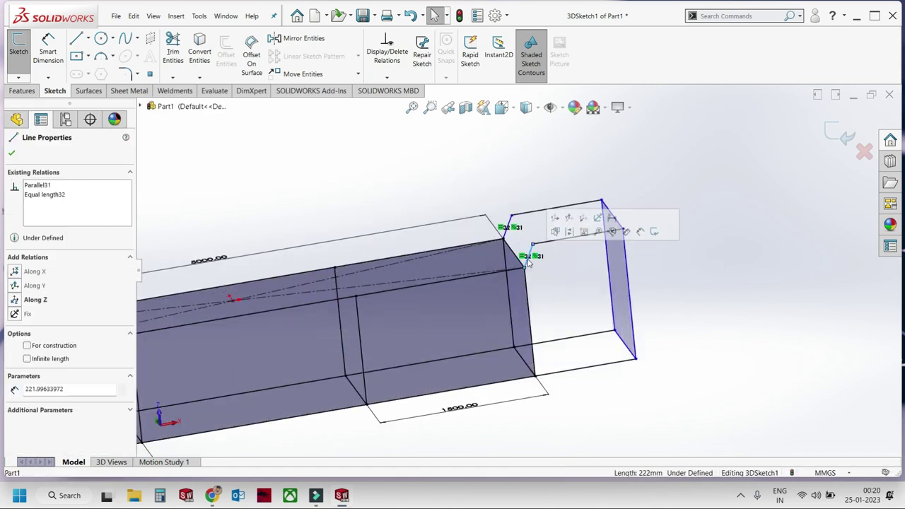
{"action": "left_click", "coordinate": [581, 219]}
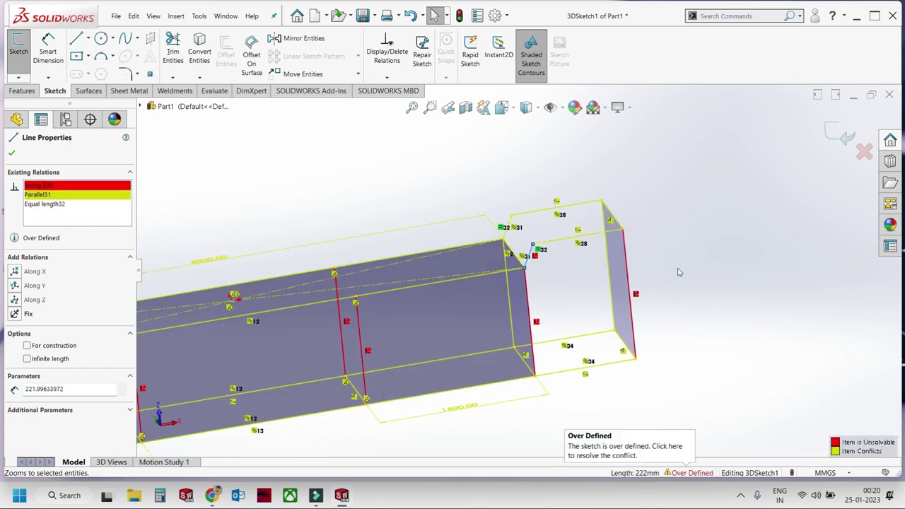
Delete the conflicting Along Z relation and drag the short line's top end left.
{"action": "scroll", "coordinate": [527, 255], "scroll_direction": "up", "scroll_amount": 2}
{"action": "scroll", "coordinate": [528, 252], "scroll_direction": "up", "scroll_amount": 1}
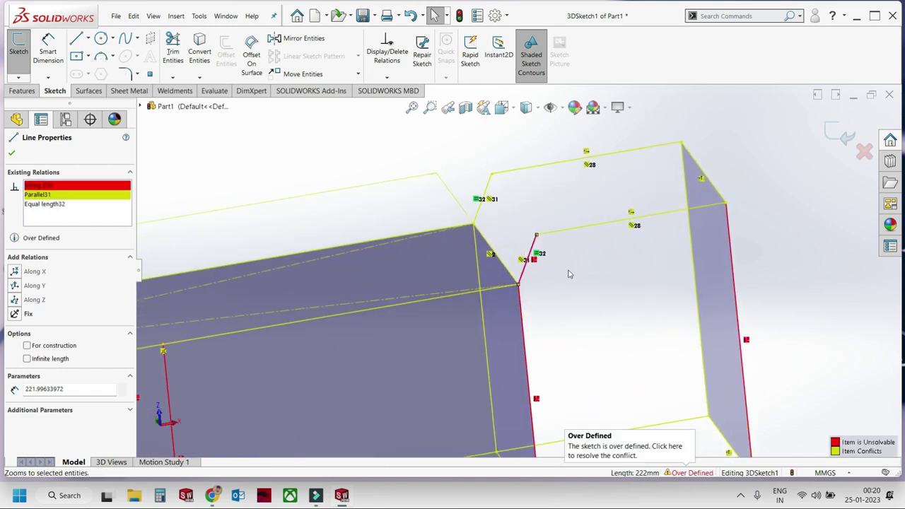
{"action": "left_click", "coordinate": [535, 261]}
{"action": "key", "text": "Delete"}
{"action": "left_click", "coordinate": [535, 234]}
{"action": "left_click_drag", "start_coordinate": [535, 234], "coordinate": [504, 241]}
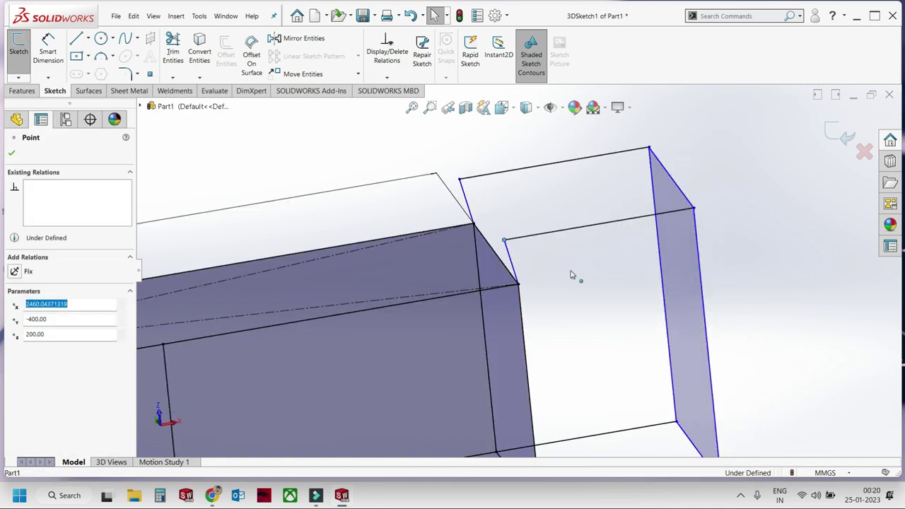
{"action": "left_click", "coordinate": [571, 274]}
{"action": "scroll", "coordinate": [572, 275], "scroll_direction": "up", "scroll_amount": 5}
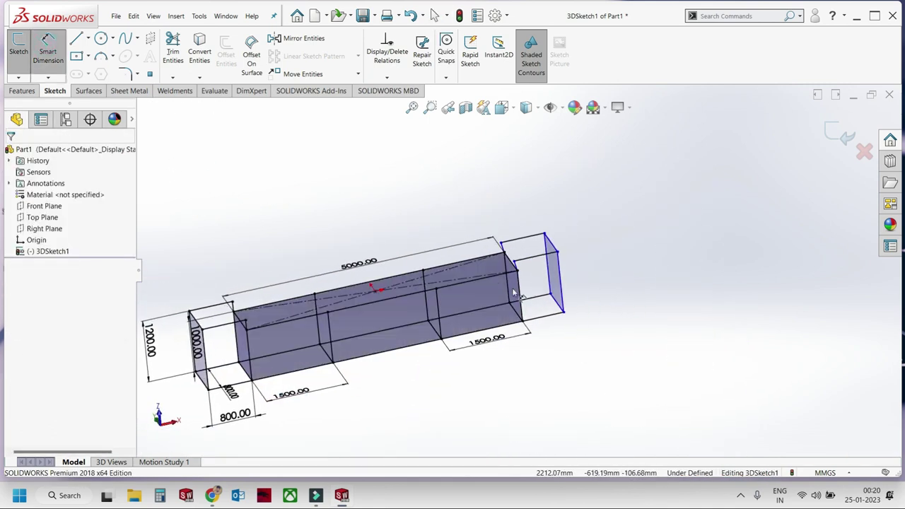
Dimension the right-end box's bottom edge to 800 mm.
{"action": "scroll", "coordinate": [514, 292], "scroll_direction": "down", "scroll_amount": 4}
{"action": "left_click", "coordinate": [571, 337]}
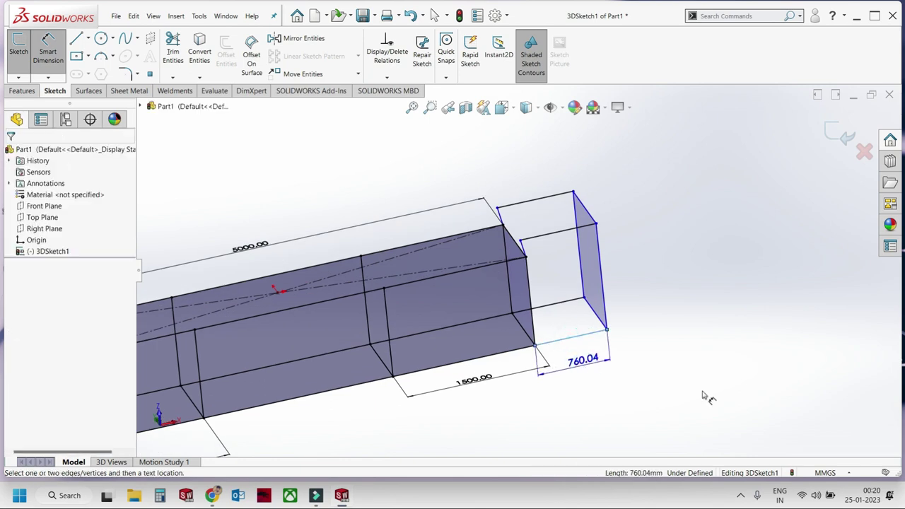
{"action": "left_click", "coordinate": [597, 371]}
{"action": "type", "text": "800800"}
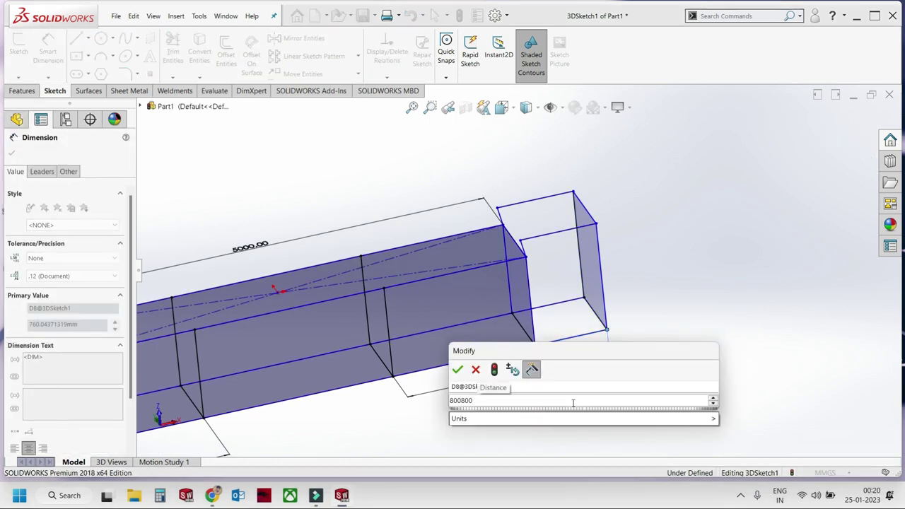
{"action": "key", "text": "Return"}
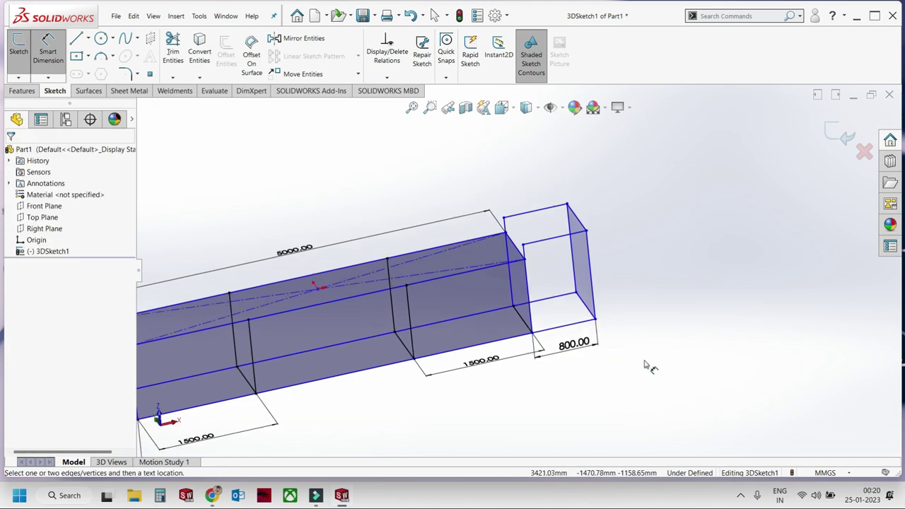
Exit dimensioning, check the right-end vertical line (1200), and orbit to review the wireframe.
{"action": "scroll", "coordinate": [548, 318], "scroll_direction": "up", "scroll_amount": 3}
{"action": "mouse_move", "coordinate": [562, 315]}
{"action": "middle_mouse_down"}
{"action": "mouse_move", "coordinate": [461, 346]}
{"action": "mouse_move", "coordinate": [418, 317]}
{"action": "mouse_move", "coordinate": [446, 340]}
{"action": "middle_mouse_up"}
{"action": "scroll", "coordinate": [559, 337], "scroll_direction": "down", "scroll_amount": 2}
{"action": "scroll", "coordinate": [559, 338], "scroll_direction": "down", "scroll_amount": 3}
{"action": "scroll", "coordinate": [562, 343], "scroll_direction": "up", "scroll_amount": 3}
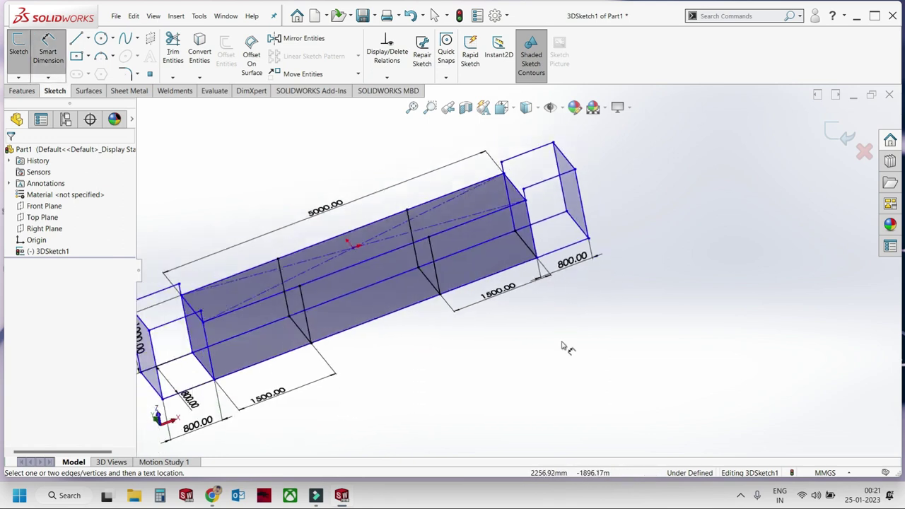
{"action": "scroll", "coordinate": [561, 345], "scroll_direction": "up", "scroll_amount": 2}
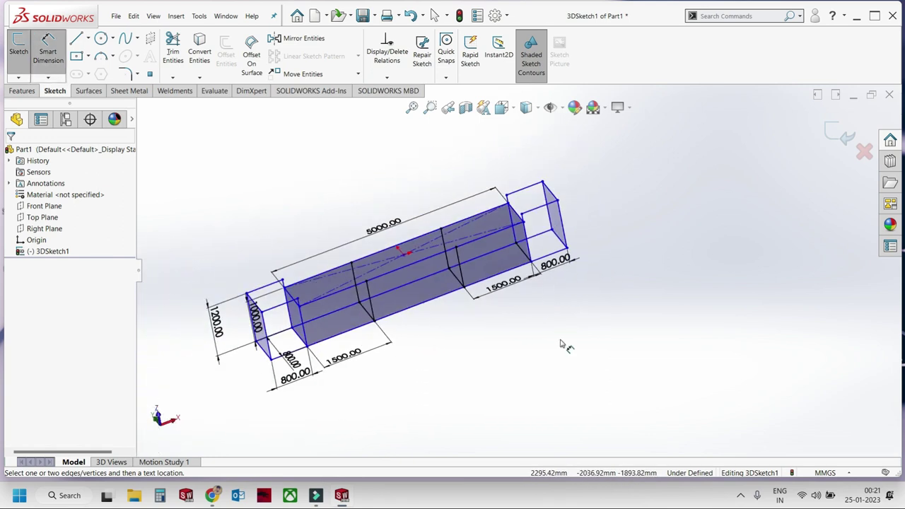
{"action": "mouse_move", "coordinate": [561, 345]}
{"action": "middle_mouse_down"}
{"action": "mouse_move", "coordinate": [515, 196]}
{"action": "mouse_move", "coordinate": [559, 244]}
{"action": "mouse_move", "coordinate": [509, 272]}
{"action": "middle_mouse_up"}
{"action": "key", "text": "Escape"}
{"action": "left_click", "coordinate": [561, 255]}
{"action": "mouse_move", "coordinate": [545, 246]}
{"action": "middle_mouse_down"}
{"action": "mouse_move", "coordinate": [525, 275]}
{"action": "mouse_move", "coordinate": [558, 228]}
{"action": "mouse_move", "coordinate": [495, 236]}
{"action": "mouse_move", "coordinate": [537, 245]}
{"action": "middle_mouse_up"}
{"action": "left_click", "coordinate": [525, 276]}
{"action": "left_click", "coordinate": [48, 50]}
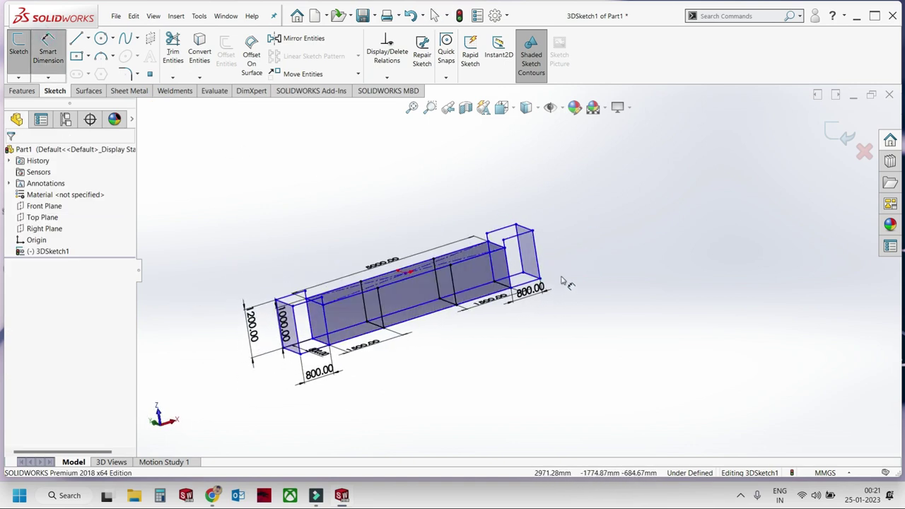
{"action": "left_click", "coordinate": [536, 253]}
{"action": "key", "text": "Escape"}
{"action": "mouse_move", "coordinate": [527, 232]}
{"action": "middle_mouse_down"}
{"action": "mouse_move", "coordinate": [527, 224]}
{"action": "mouse_move", "coordinate": [491, 227]}
{"action": "mouse_move", "coordinate": [475, 240]}
{"action": "mouse_move", "coordinate": [481, 166]}
{"action": "mouse_move", "coordinate": [479, 226]}
{"action": "mouse_move", "coordinate": [485, 216]}
{"action": "middle_mouse_up"}
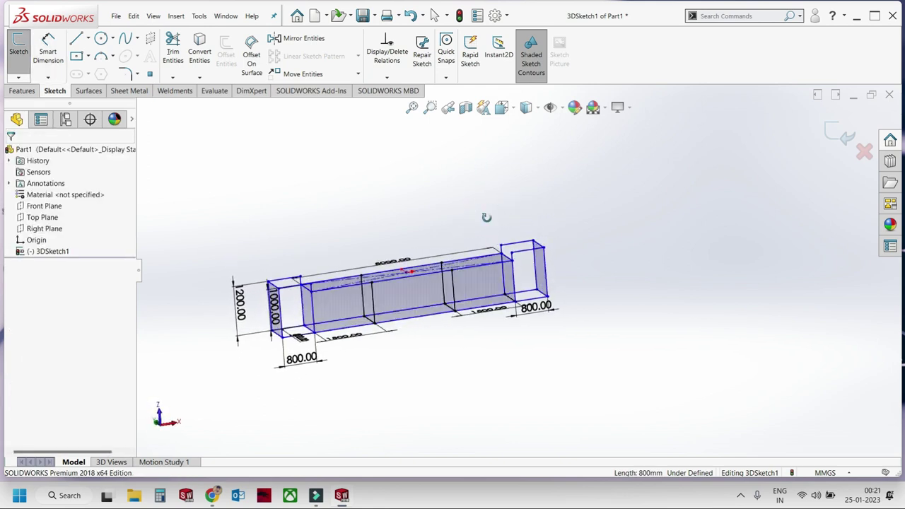
{"action": "mouse_move", "coordinate": [385, 307]}
{"action": "middle_mouse_down"}
{"action": "mouse_move", "coordinate": [384, 366]}
{"action": "mouse_move", "coordinate": [392, 314]}
{"action": "mouse_move", "coordinate": [340, 223]}
{"action": "middle_mouse_up"}
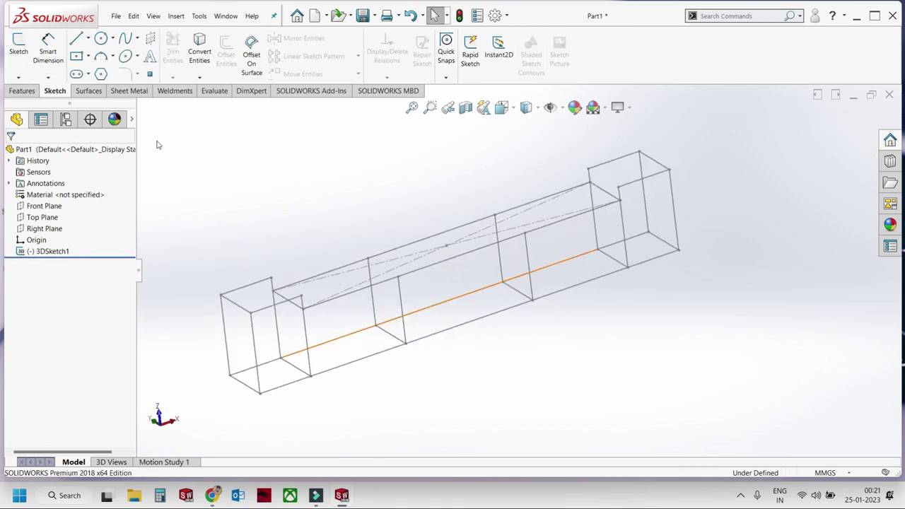
Start a structural member using the ISO square tube 80 x 80 x 5 profile.
{"action": "left_click", "coordinate": [23, 90]}
{"action": "left_click", "coordinate": [174, 90]}
{"action": "left_click", "coordinate": [82, 51]}
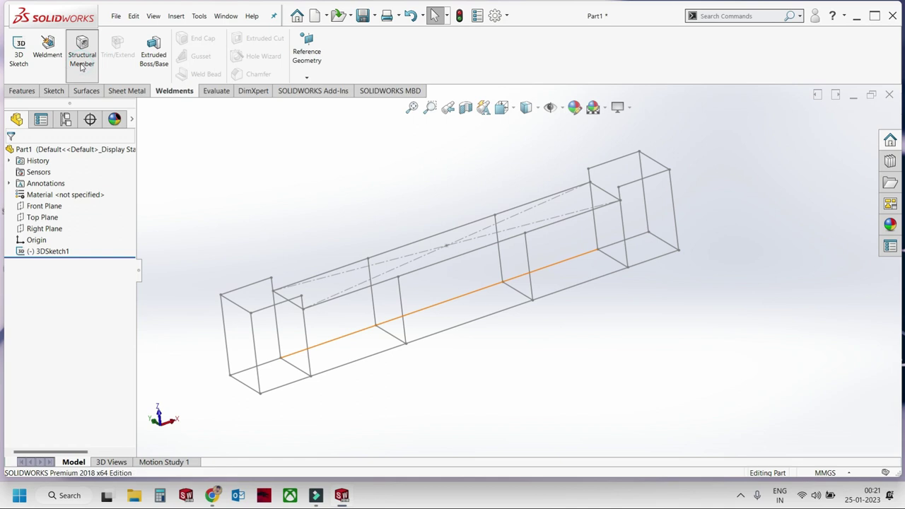
{"action": "left_click", "coordinate": [110, 224]}
{"action": "left_click", "coordinate": [104, 242]}
{"action": "left_click", "coordinate": [96, 249]}
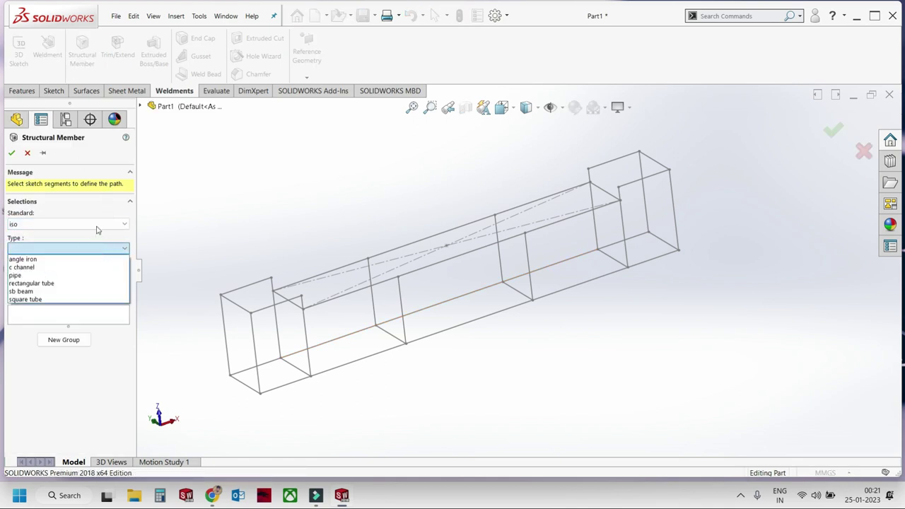
{"action": "left_click", "coordinate": [82, 299]}
{"action": "left_click", "coordinate": [125, 273]}
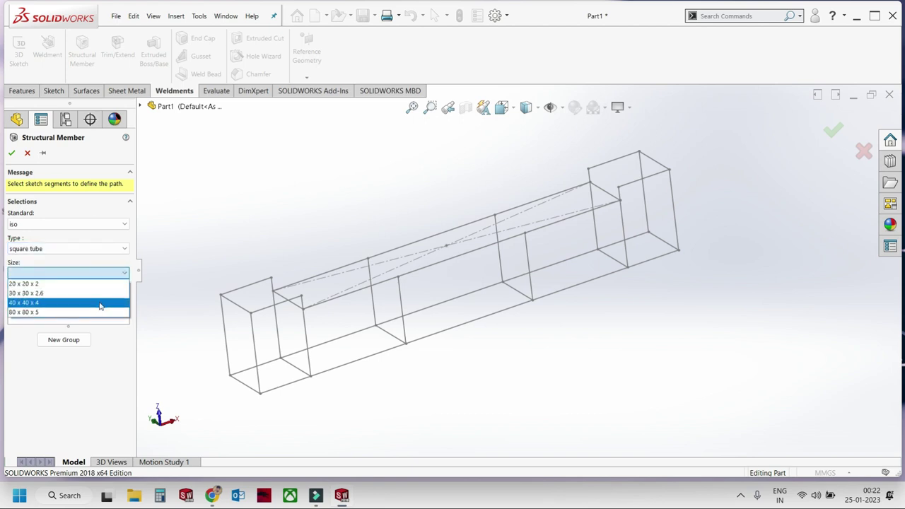
{"action": "left_click", "coordinate": [99, 312]}
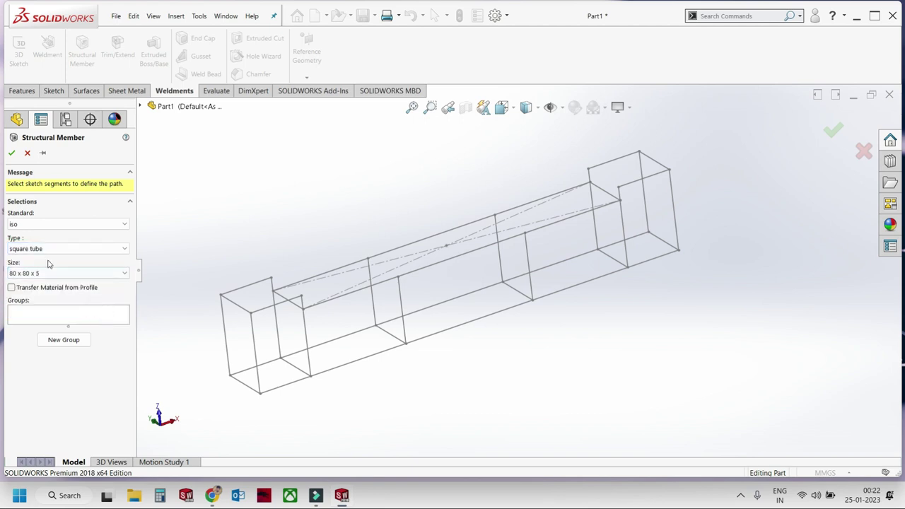
{"action": "left_click", "coordinate": [79, 314]}
Assign the long bottom line and three connected vertical lines as the first member group.
{"action": "middle_click_drag", "start_coordinate": [374, 299], "coordinate": [377, 313]}
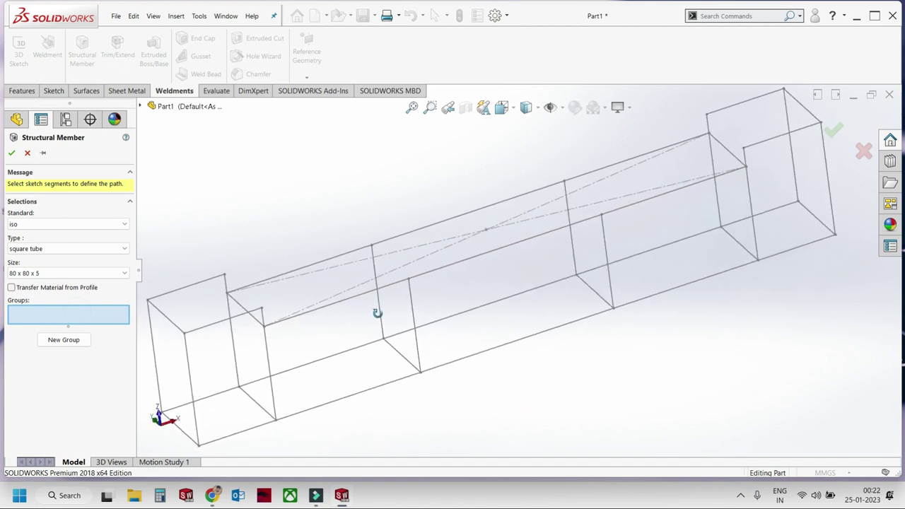
{"action": "left_click", "coordinate": [335, 307]}
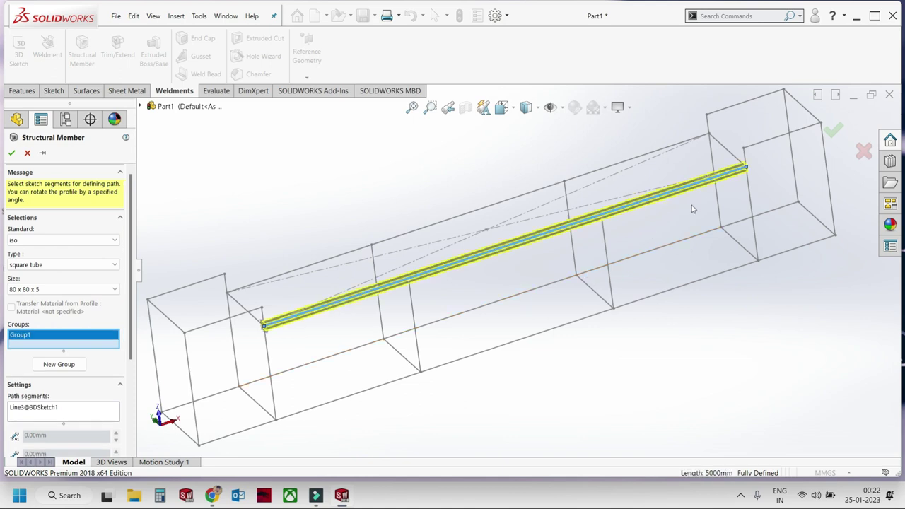
{"action": "left_click", "coordinate": [750, 190]}
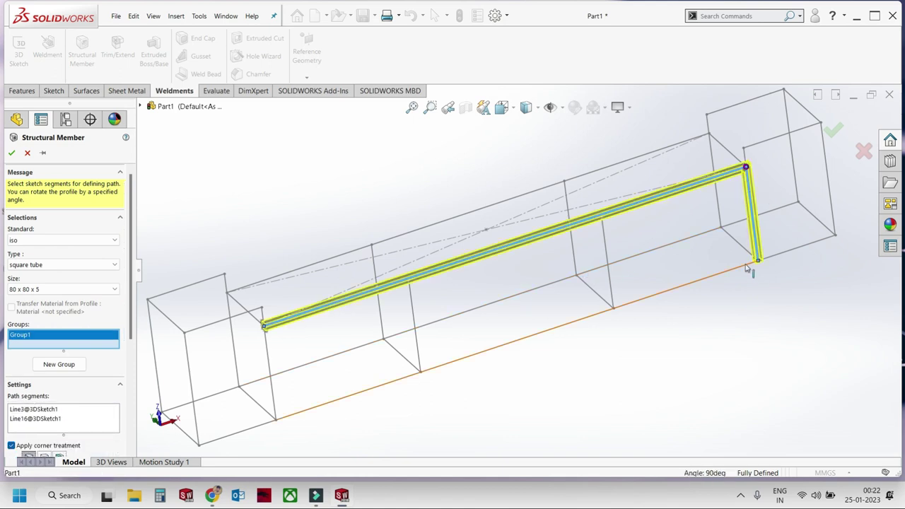
{"action": "left_click", "coordinate": [746, 267]}
{"action": "left_click", "coordinate": [269, 364]}
{"action": "mouse_move", "coordinate": [269, 364]}
{"action": "middle_mouse_down"}
{"action": "mouse_move", "coordinate": [259, 318]}
{"action": "mouse_move", "coordinate": [443, 276]}
{"action": "mouse_move", "coordinate": [488, 333]}
{"action": "mouse_move", "coordinate": [459, 343]}
{"action": "mouse_move", "coordinate": [432, 276]}
{"action": "mouse_move", "coordinate": [471, 360]}
{"action": "mouse_move", "coordinate": [465, 321]}
{"action": "middle_mouse_up"}
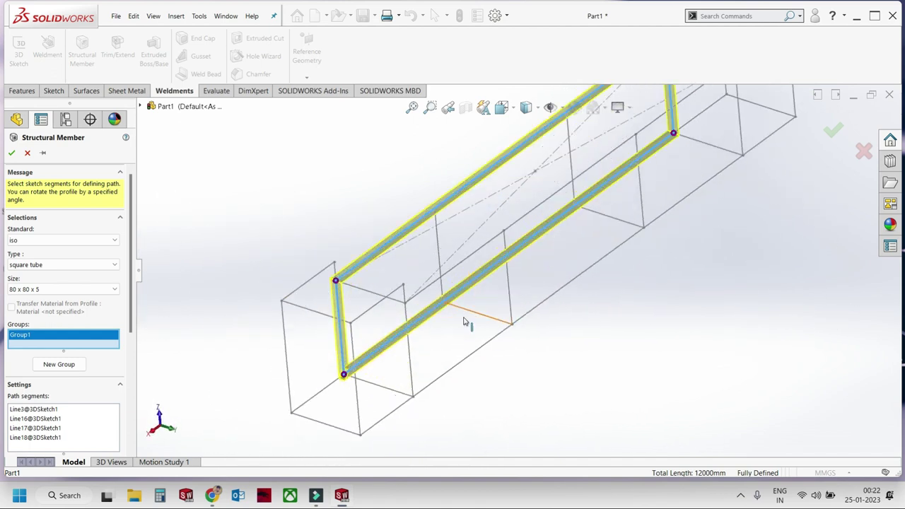
Add a second group with a long line, the right vertical edge and bottom long edge.
{"action": "left_click", "coordinate": [58, 365]}
{"action": "scroll", "coordinate": [490, 256], "scroll_direction": "up", "scroll_amount": 2}
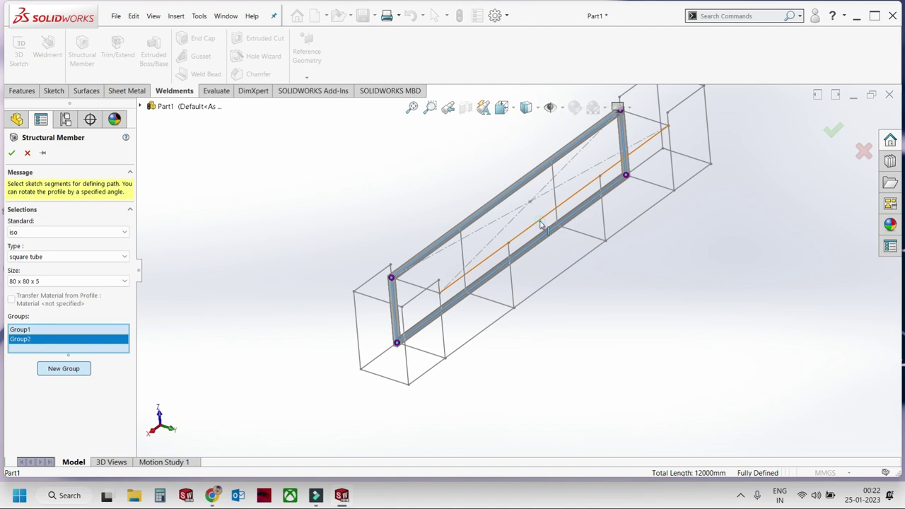
{"action": "left_click", "coordinate": [541, 225]}
{"action": "left_click", "coordinate": [670, 181]}
{"action": "left_click", "coordinate": [481, 332]}
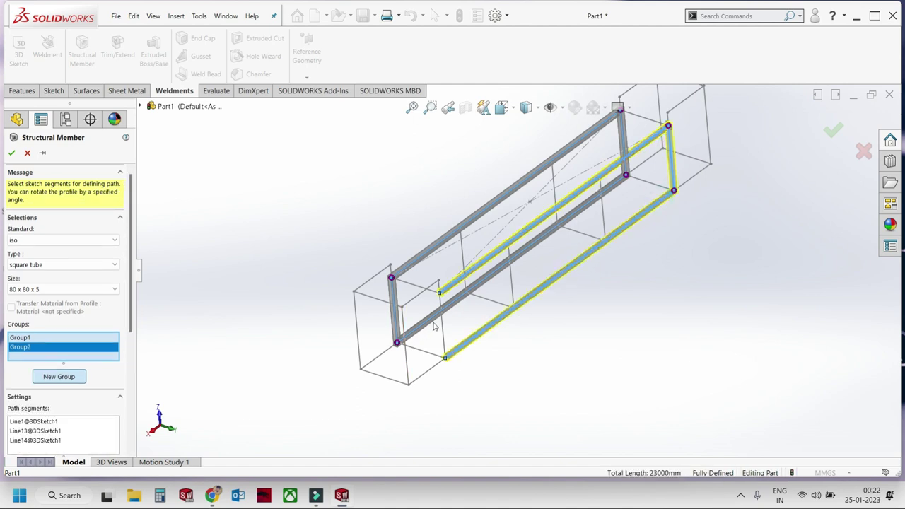
{"action": "middle_click_drag", "start_coordinate": [451, 331], "coordinate": [467, 333]}
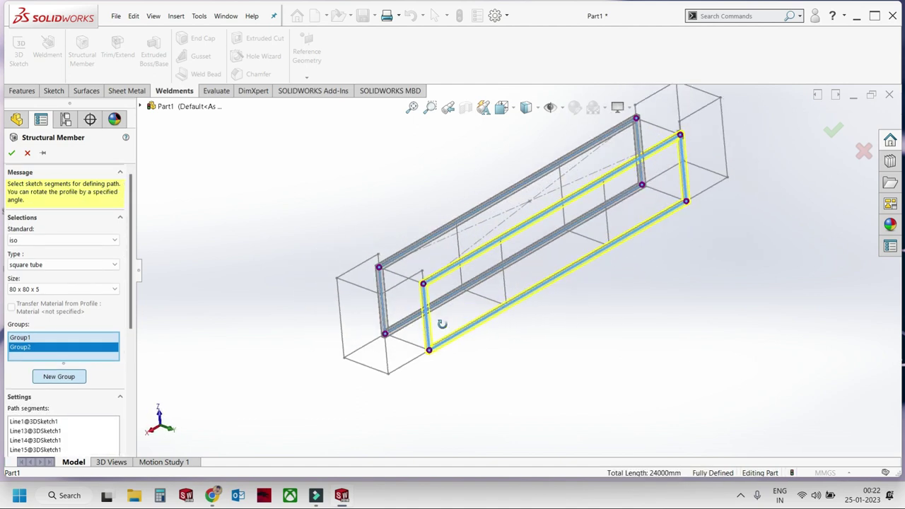
Create a third group of bottom-frame edges and a fourth group of top-left edges.
{"action": "left_click", "coordinate": [49, 378]}
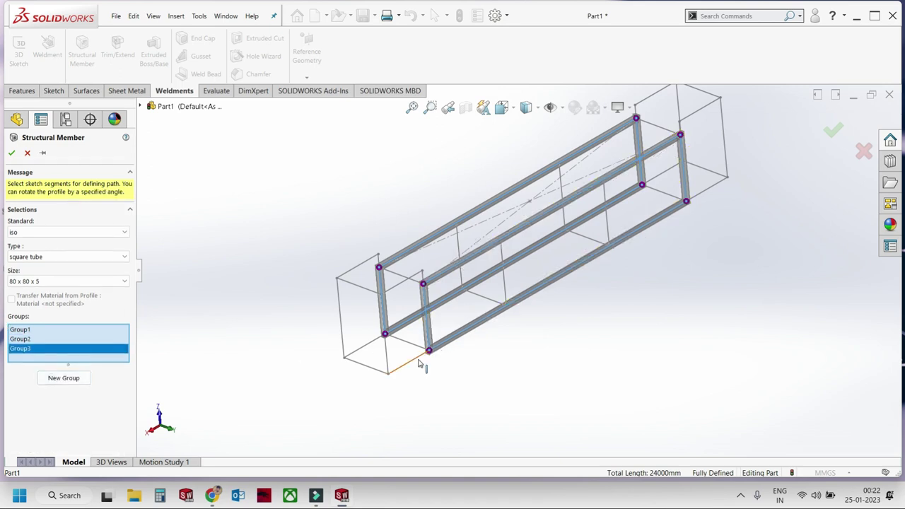
{"action": "left_click", "coordinate": [418, 363]}
{"action": "left_click", "coordinate": [369, 366]}
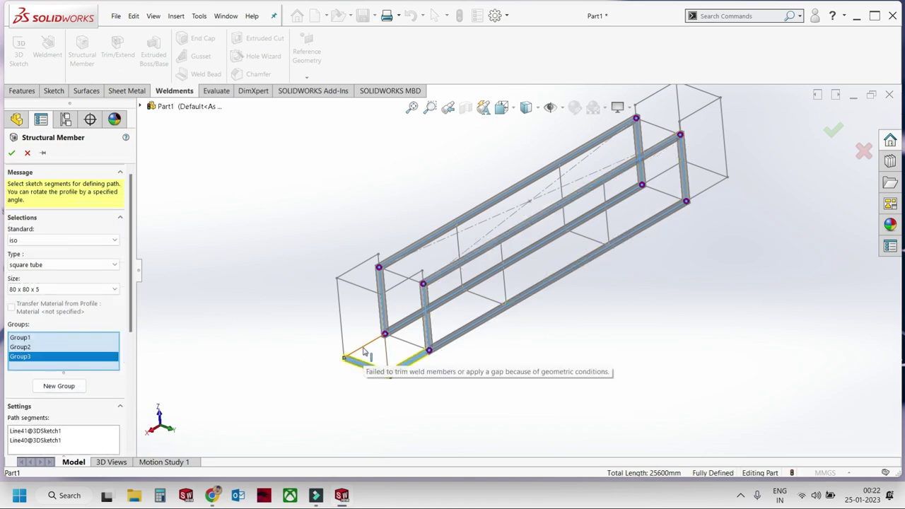
{"action": "left_click", "coordinate": [363, 347]}
{"action": "left_click", "coordinate": [58, 387]}
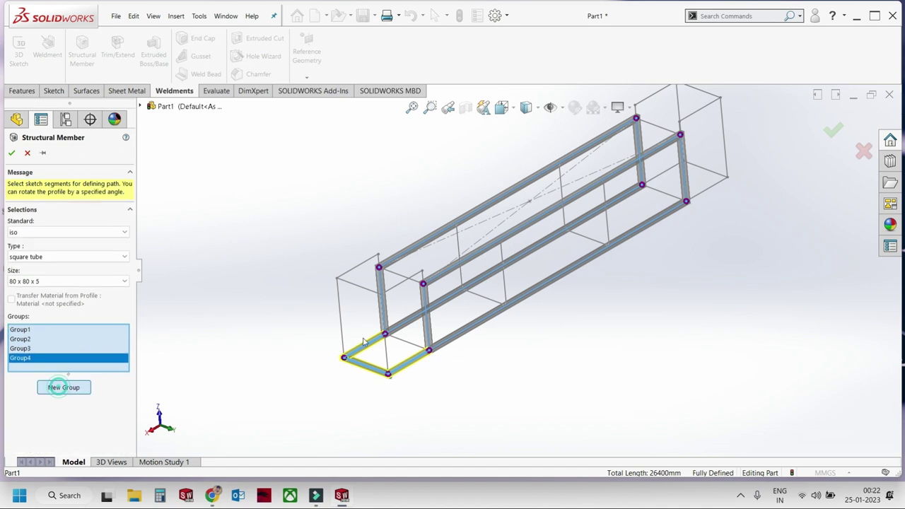
{"action": "left_click", "coordinate": [401, 283]}
{"action": "left_click", "coordinate": [357, 285]}
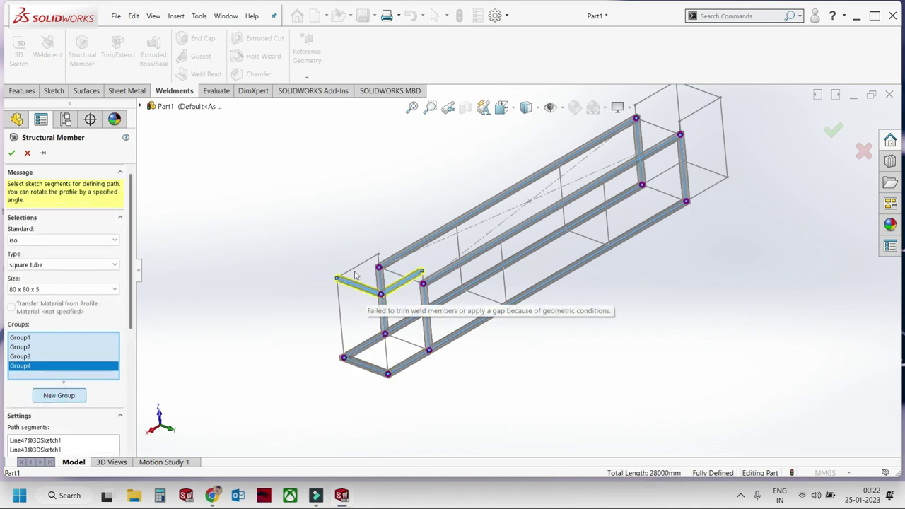
{"action": "left_click", "coordinate": [356, 271]}
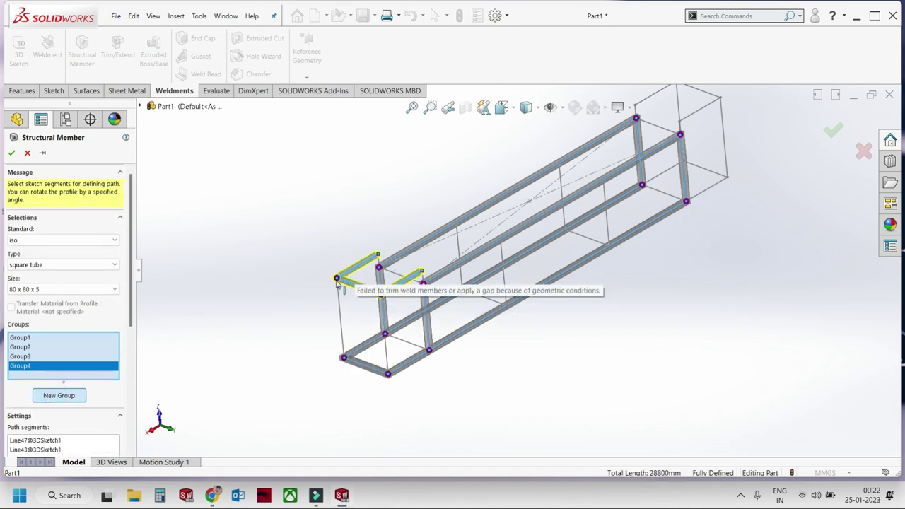
{"action": "left_click", "coordinate": [55, 398]}
Add the two left-end vertical edges and the middle uprights as members.
{"action": "middle_click_drag", "start_coordinate": [392, 345], "coordinate": [352, 308]}
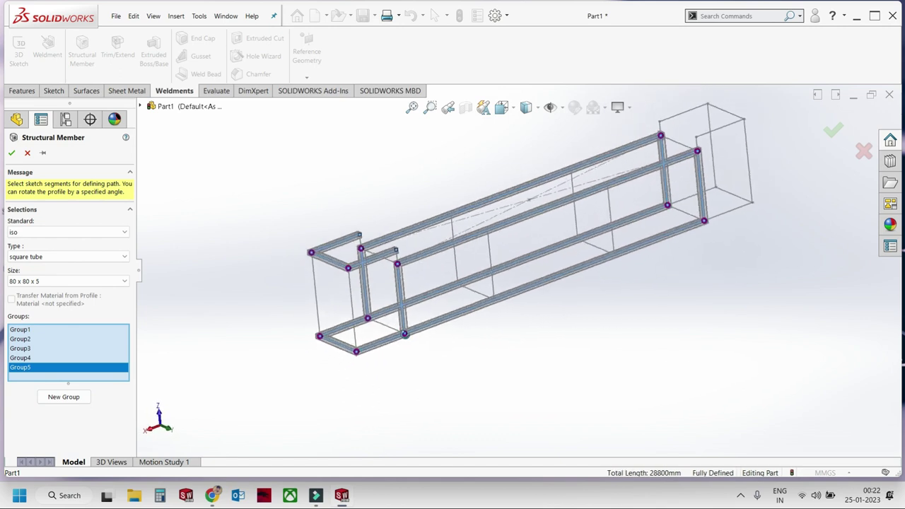
{"action": "left_click", "coordinate": [352, 310]}
{"action": "left_click", "coordinate": [314, 289]}
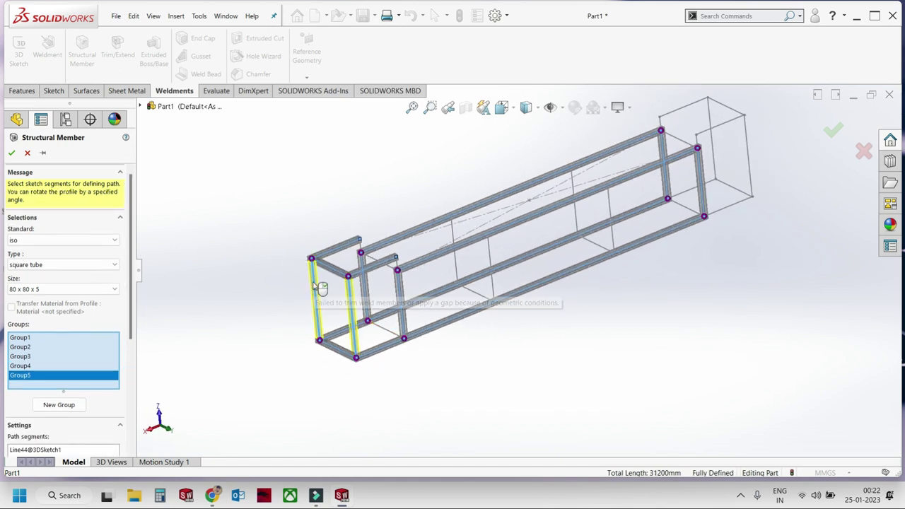
{"action": "scroll", "coordinate": [520, 279], "scroll_direction": "up", "scroll_amount": 2}
{"action": "scroll", "coordinate": [520, 276], "scroll_direction": "up", "scroll_amount": 2}
{"action": "scroll", "coordinate": [519, 272], "scroll_direction": "down", "scroll_amount": 3}
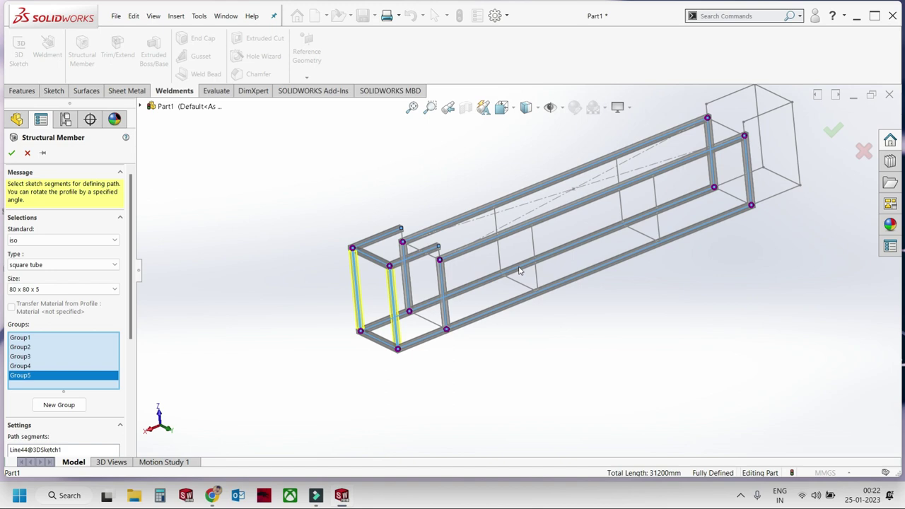
{"action": "left_click", "coordinate": [655, 205]}
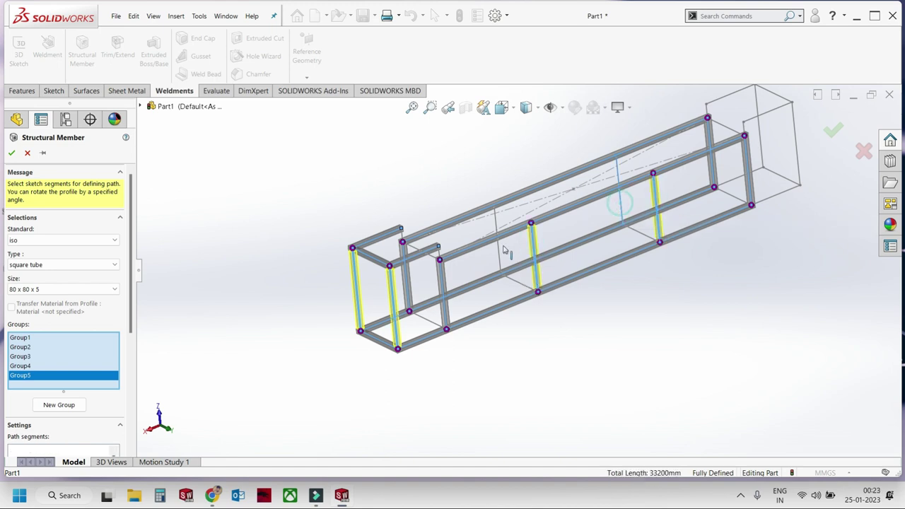
{"action": "left_click", "coordinate": [499, 257]}
{"action": "scroll", "coordinate": [698, 204], "scroll_direction": "up", "scroll_amount": 3}
{"action": "scroll", "coordinate": [672, 186], "scroll_direction": "down", "scroll_amount": 3}
{"action": "scroll", "coordinate": [658, 226], "scroll_direction": "down", "scroll_amount": 3}
{"action": "scroll", "coordinate": [655, 234], "scroll_direction": "up", "scroll_amount": 2}
{"action": "scroll", "coordinate": [486, 319], "scroll_direction": "up", "scroll_amount": 2}
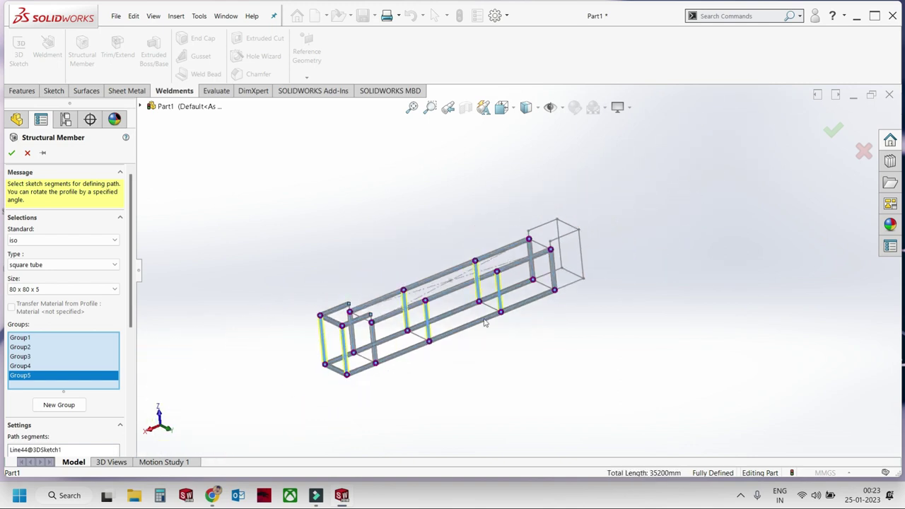
{"action": "scroll", "coordinate": [462, 324], "scroll_direction": "down", "scroll_amount": 3}
Put the right-end bottom edges in a sixth group and three top edges in a seventh.
{"action": "left_click", "coordinate": [75, 401]}
{"action": "scroll", "coordinate": [768, 191], "scroll_direction": "down", "scroll_amount": 2}
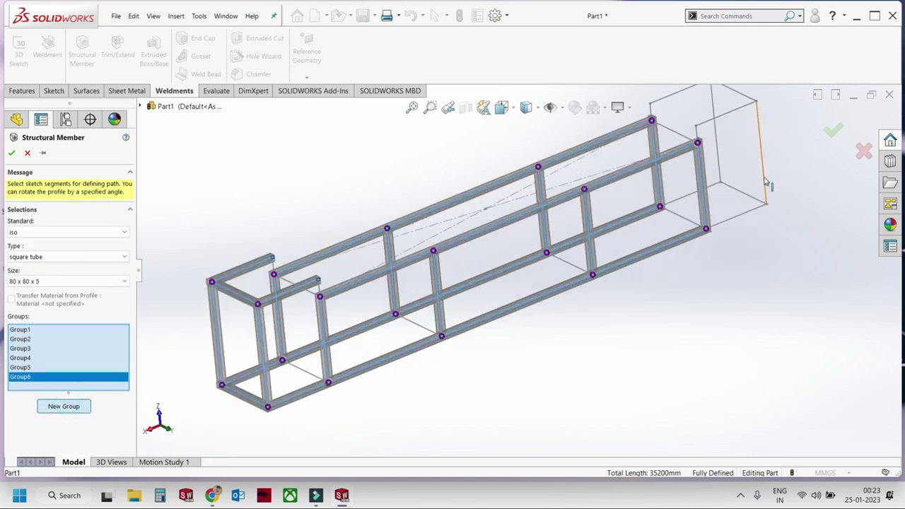
{"action": "scroll", "coordinate": [736, 212], "scroll_direction": "down", "scroll_amount": 2}
{"action": "left_click", "coordinate": [733, 211]}
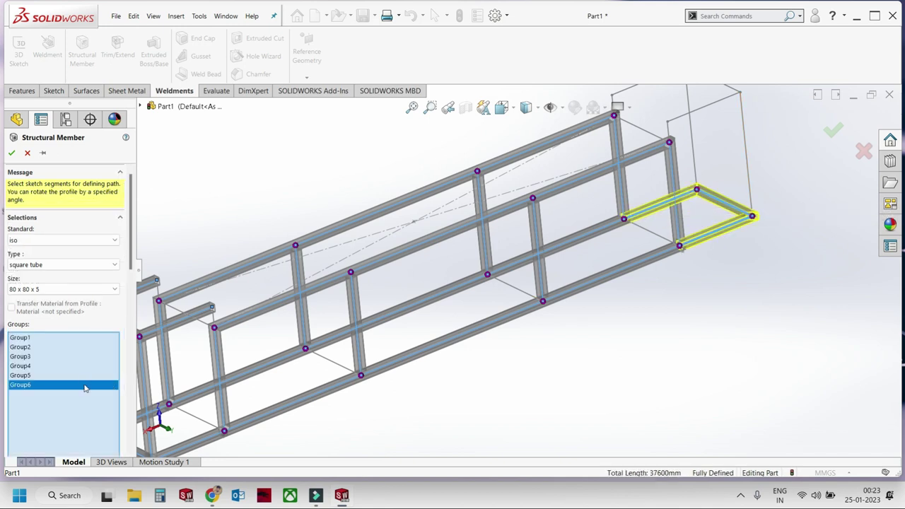
{"action": "scroll", "coordinate": [131, 233], "scroll_direction": "down", "scroll_amount": 5}
{"action": "left_click", "coordinate": [59, 304]}
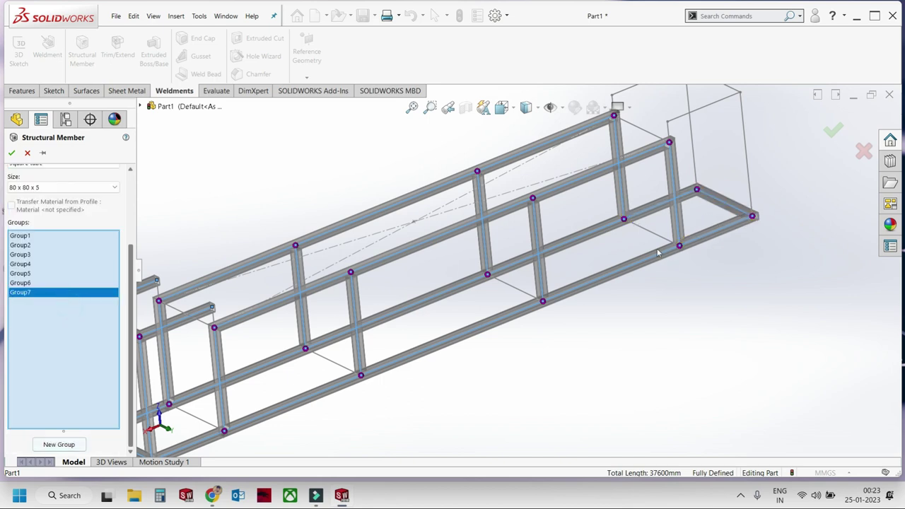
{"action": "scroll", "coordinate": [656, 233], "scroll_direction": "up", "scroll_amount": 2}
{"action": "left_click", "coordinate": [614, 162]}
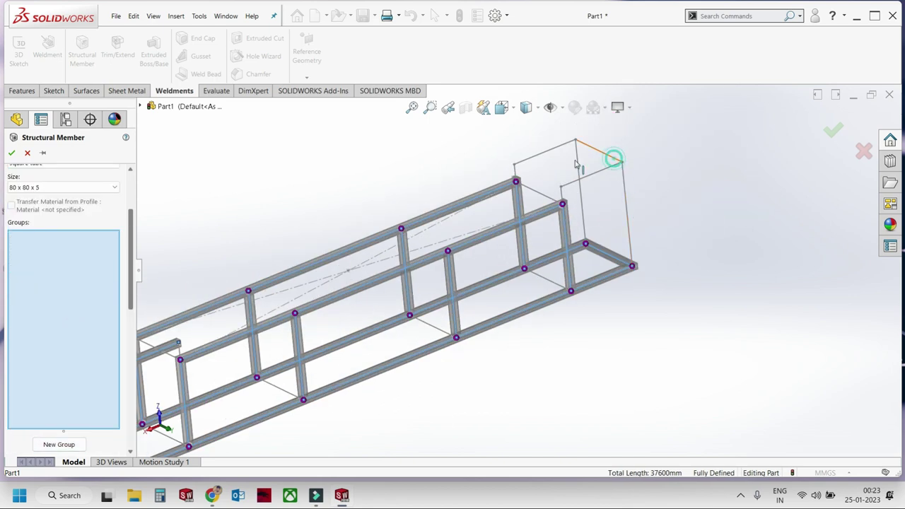
{"action": "left_click", "coordinate": [545, 152]}
{"action": "left_click", "coordinate": [597, 174]}
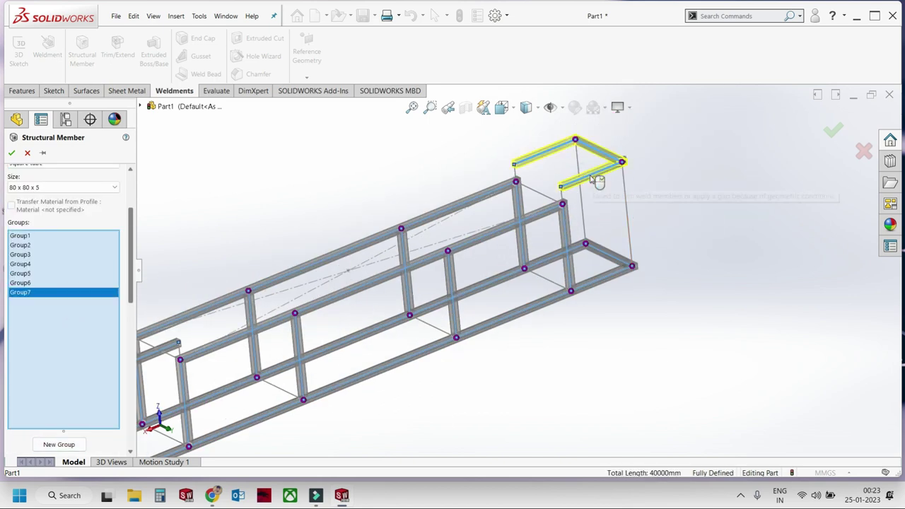
Make an eighth group of right-end verticals and 200 mm short verticals, then begin a ninth.
{"action": "left_click", "coordinate": [60, 445]}
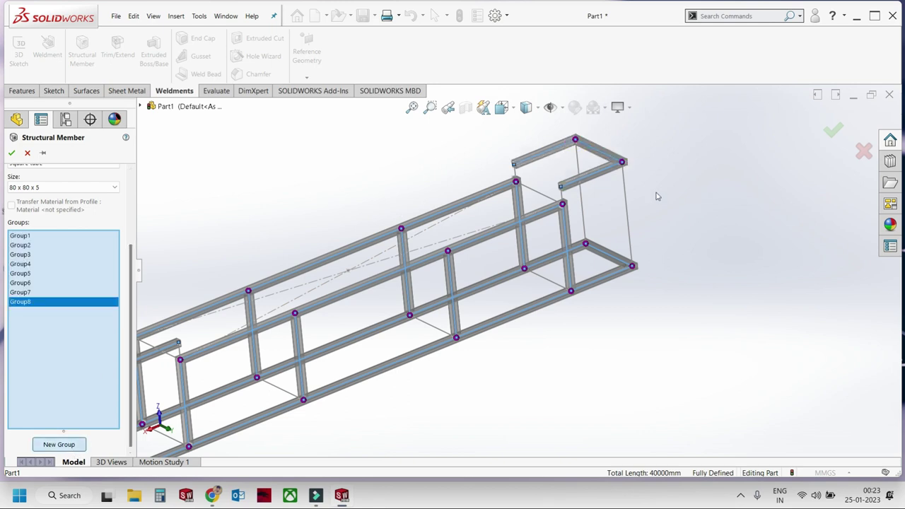
{"action": "left_click", "coordinate": [627, 195]}
{"action": "left_click", "coordinate": [582, 201]}
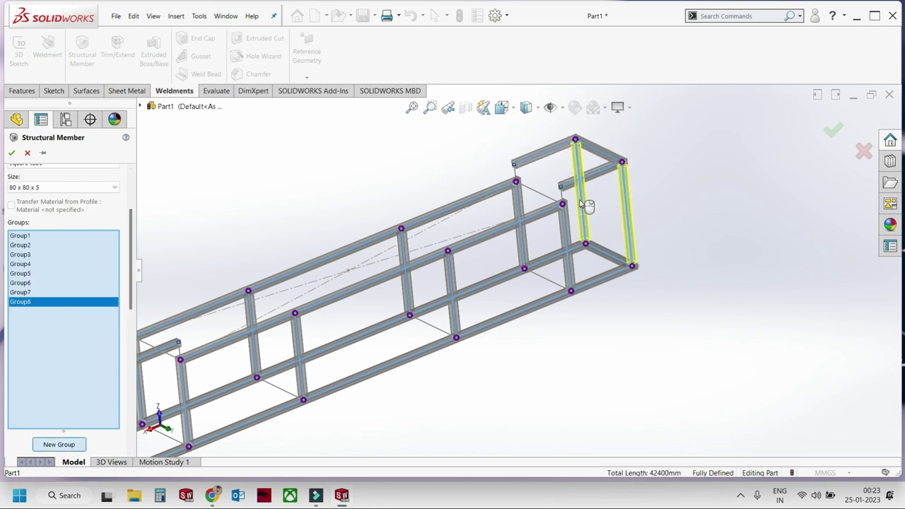
{"action": "middle_click_drag", "start_coordinate": [586, 203], "coordinate": [674, 211]}
{"action": "scroll", "coordinate": [674, 211], "scroll_direction": "up", "scroll_amount": 2}
{"action": "scroll", "coordinate": [592, 214], "scroll_direction": "down", "scroll_amount": 3}
{"action": "scroll", "coordinate": [602, 241], "scroll_direction": "down", "scroll_amount": 3}
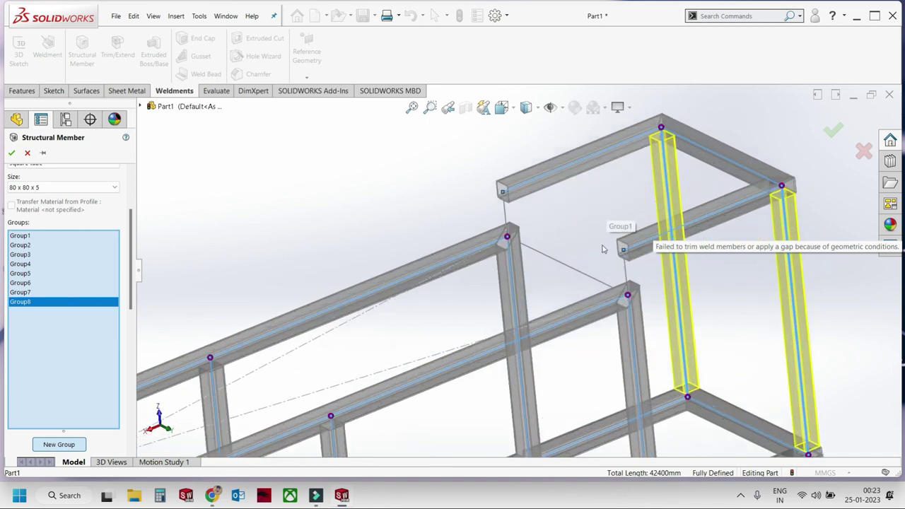
{"action": "left_click", "coordinate": [626, 275]}
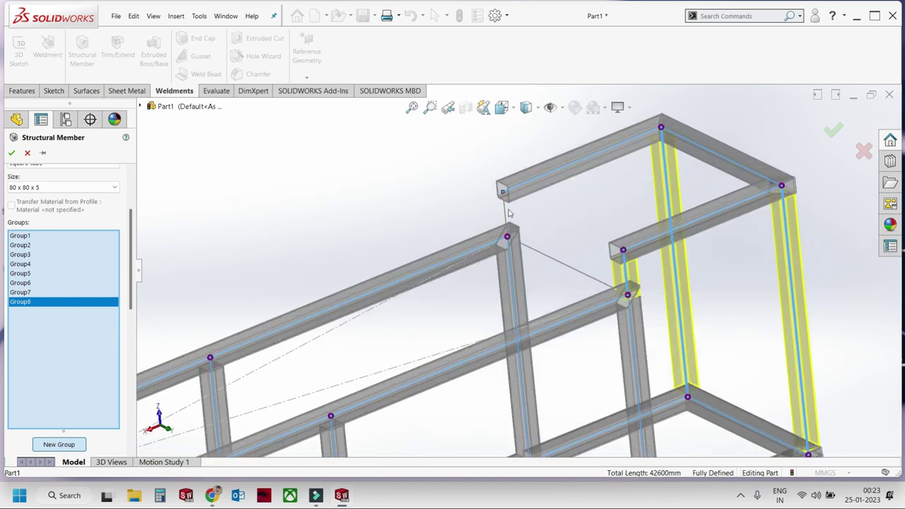
{"action": "left_click", "coordinate": [508, 212]}
{"action": "scroll", "coordinate": [508, 213], "scroll_direction": "up", "scroll_amount": 2}
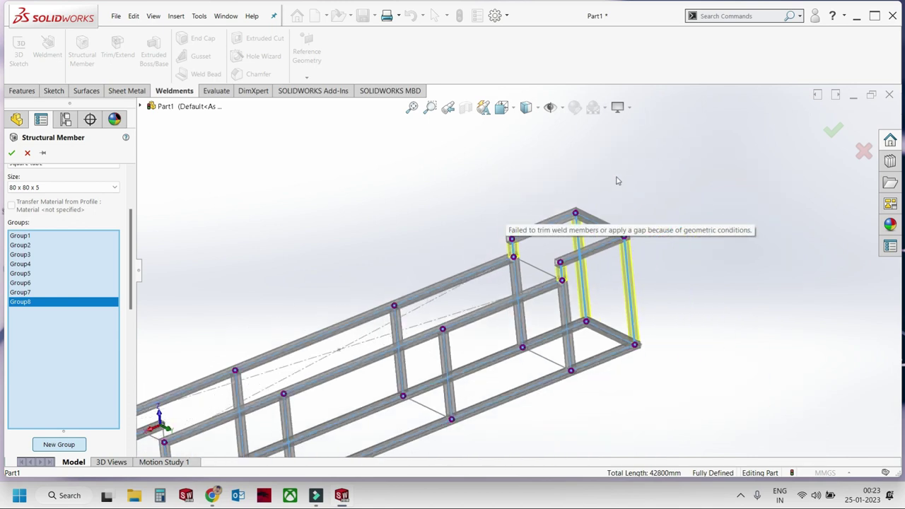
{"action": "scroll", "coordinate": [424, 283], "scroll_direction": "up", "scroll_amount": 2}
{"action": "scroll", "coordinate": [377, 342], "scroll_direction": "down", "scroll_amount": 2}
{"action": "scroll", "coordinate": [377, 342], "scroll_direction": "down", "scroll_amount": 3}
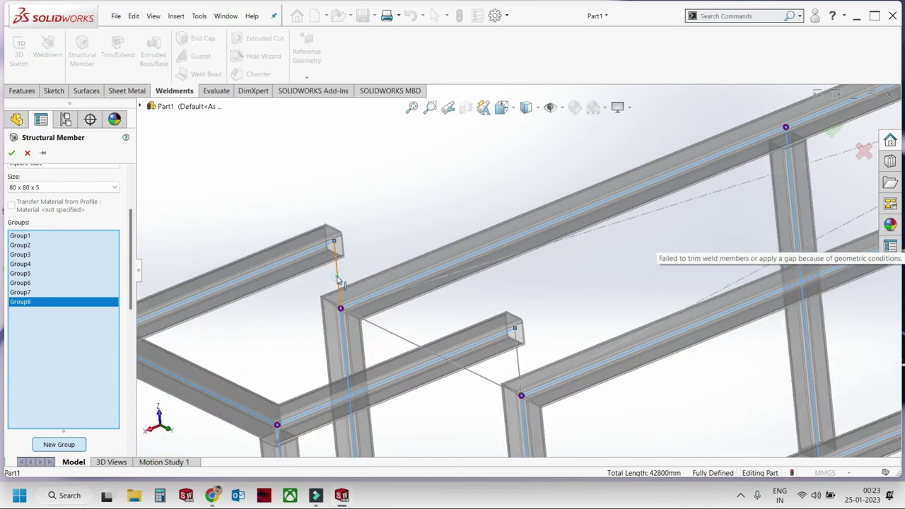
{"action": "left_click", "coordinate": [338, 281]}
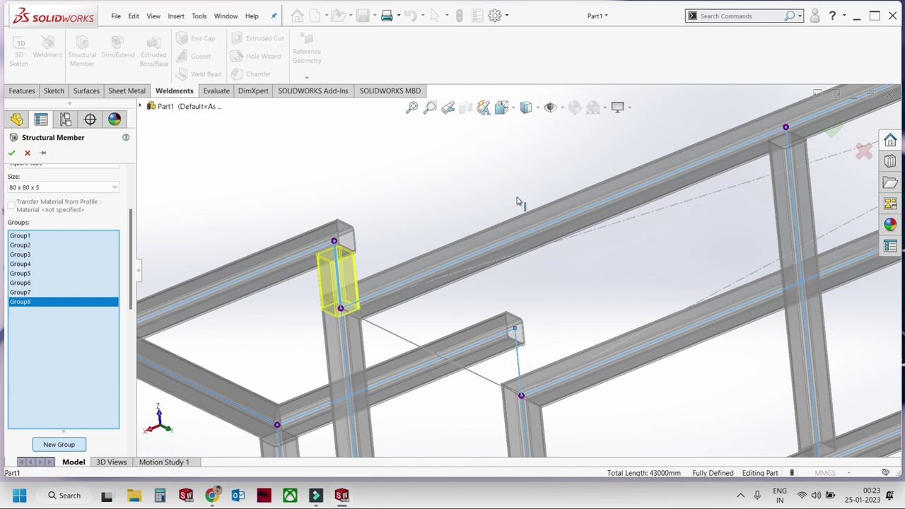
{"action": "scroll", "coordinate": [513, 202], "scroll_direction": "up", "scroll_amount": 3}
{"action": "scroll", "coordinate": [622, 326], "scroll_direction": "up", "scroll_amount": 3}
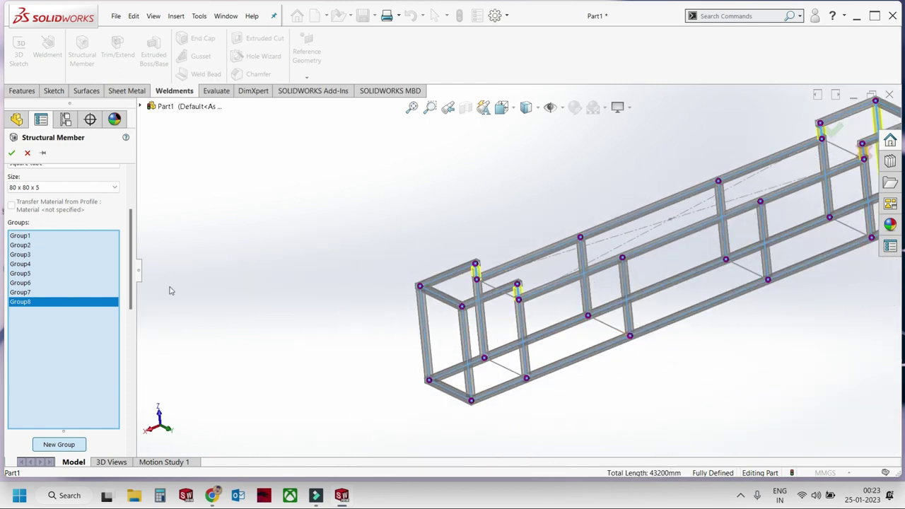
{"action": "left_click", "coordinate": [59, 445]}
{"action": "scroll", "coordinate": [621, 324], "scroll_direction": "down", "scroll_amount": 3}
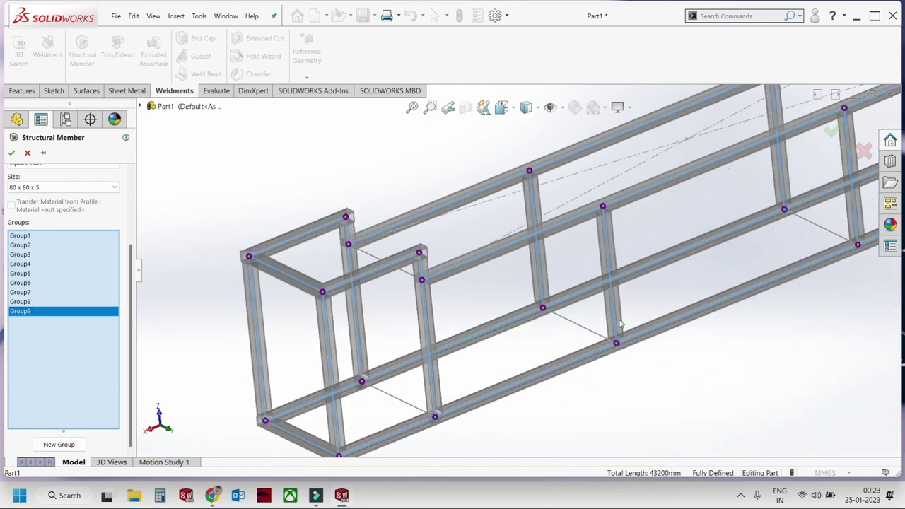
Add the four bottom cross edges as the ninth group and accept the square tube members.
{"action": "left_click", "coordinate": [588, 336]}
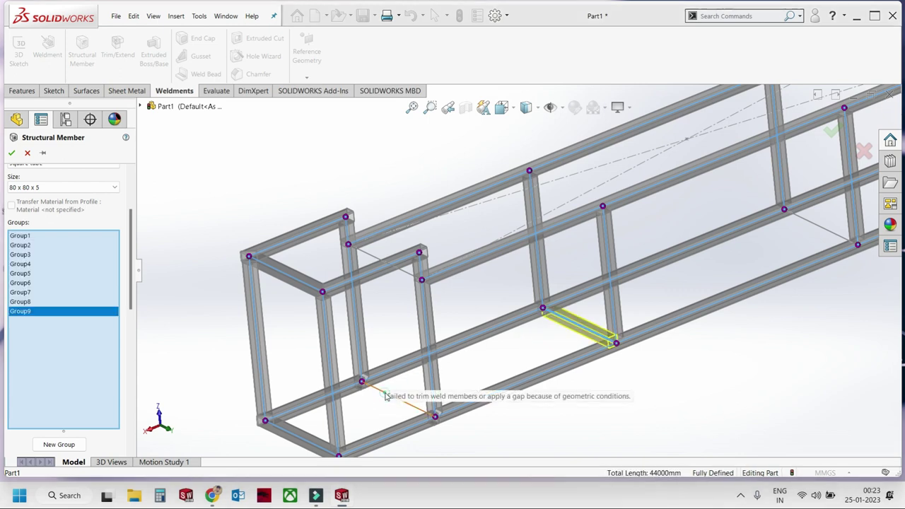
{"action": "scroll", "coordinate": [392, 383], "scroll_direction": "up", "scroll_amount": 4}
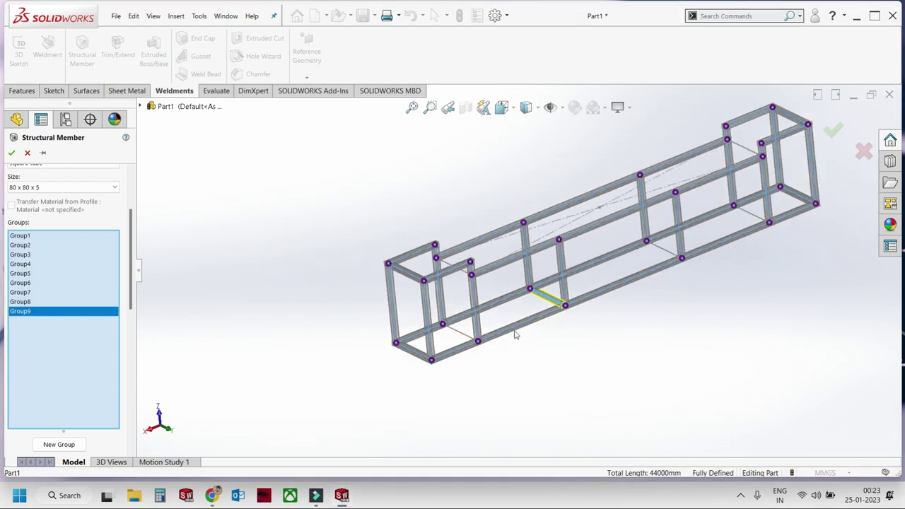
{"action": "scroll", "coordinate": [642, 242], "scroll_direction": "down", "scroll_amount": 2}
{"action": "left_click", "coordinate": [652, 249]}
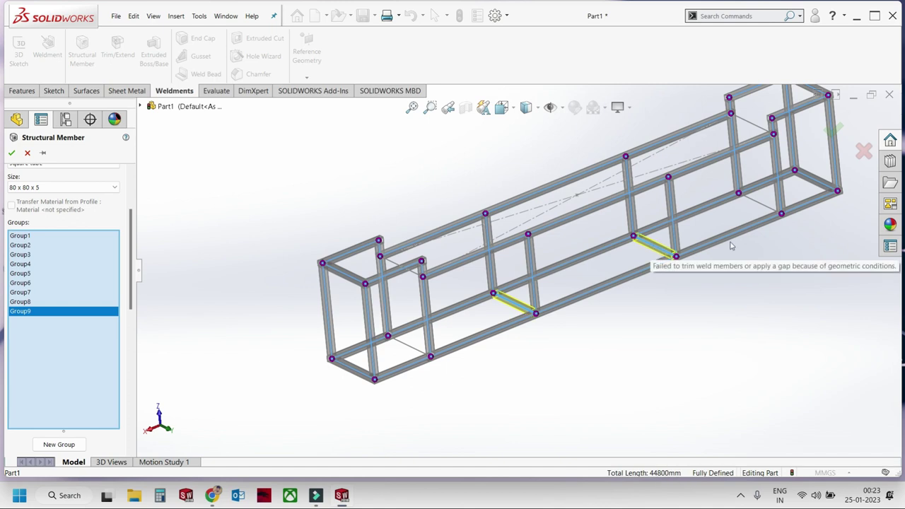
{"action": "left_click", "coordinate": [757, 206]}
{"action": "left_click", "coordinate": [406, 347]}
{"action": "scroll", "coordinate": [627, 285], "scroll_direction": "up", "scroll_amount": 3}
{"action": "mouse_move", "coordinate": [613, 327]}
{"action": "middle_mouse_down"}
{"action": "mouse_move", "coordinate": [627, 313]}
{"action": "mouse_move", "coordinate": [602, 318]}
{"action": "mouse_move", "coordinate": [613, 336]}
{"action": "mouse_move", "coordinate": [622, 326]}
{"action": "middle_mouse_up"}
{"action": "left_click", "coordinate": [835, 131]}
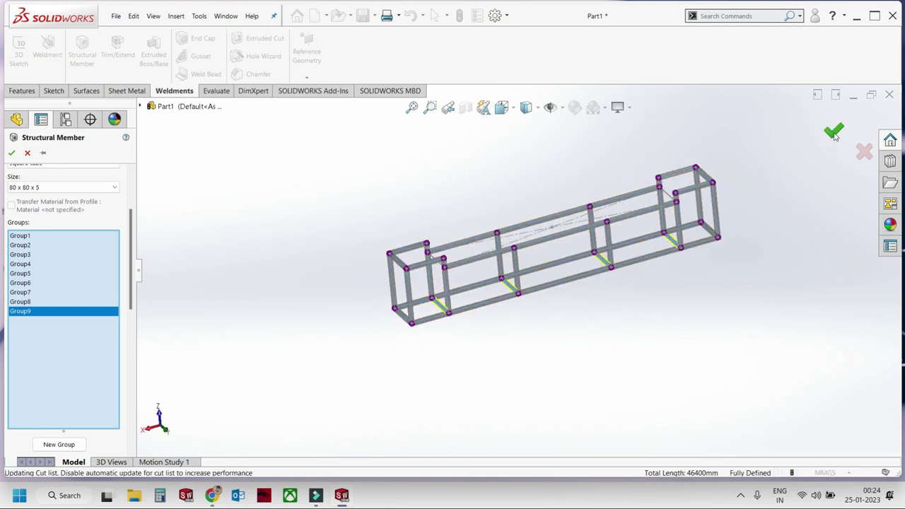
Hide 3DSketch1 so only the tube frame shows, then orbit and snap to front view.
{"action": "scroll", "coordinate": [556, 241], "scroll_direction": "down", "scroll_amount": 3}
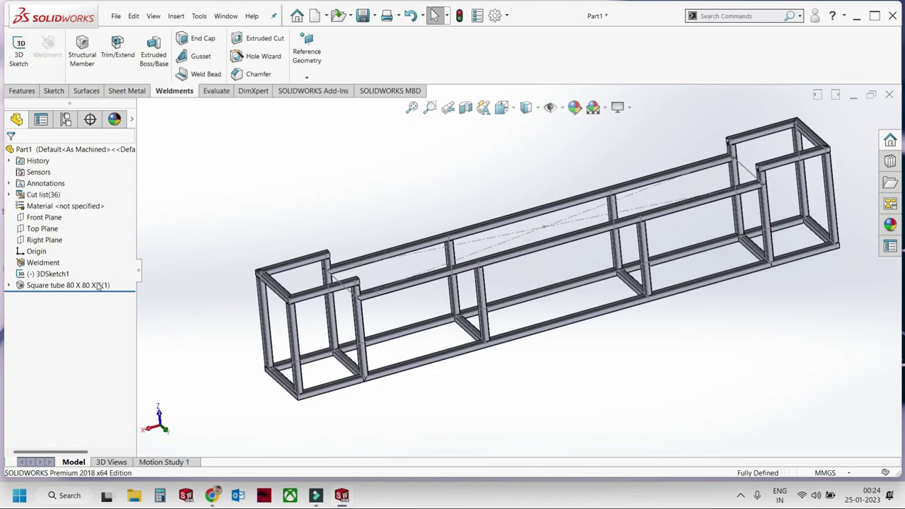
{"action": "left_click", "coordinate": [50, 274]}
{"action": "left_click", "coordinate": [73, 255]}
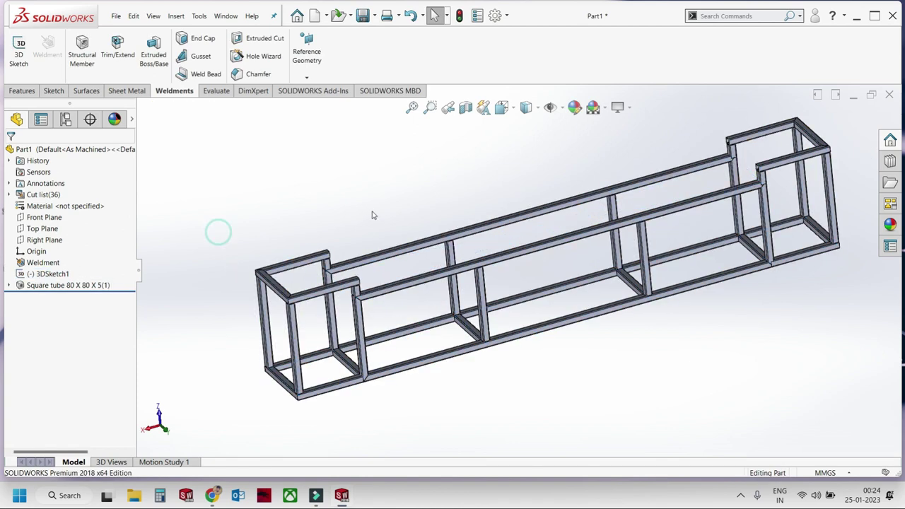
{"action": "middle_click_drag", "start_coordinate": [374, 215], "coordinate": [565, 340]}
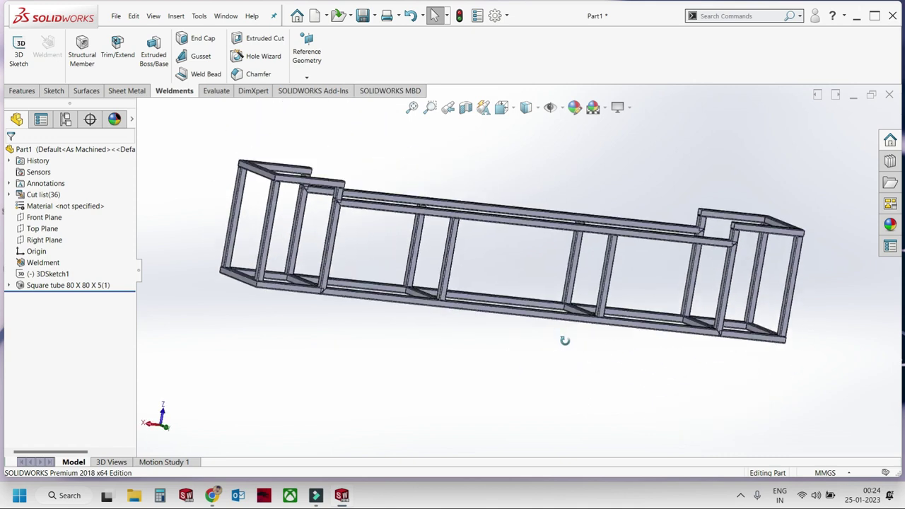
{"action": "middle_click_drag", "start_coordinate": [564, 340], "coordinate": [560, 366]}
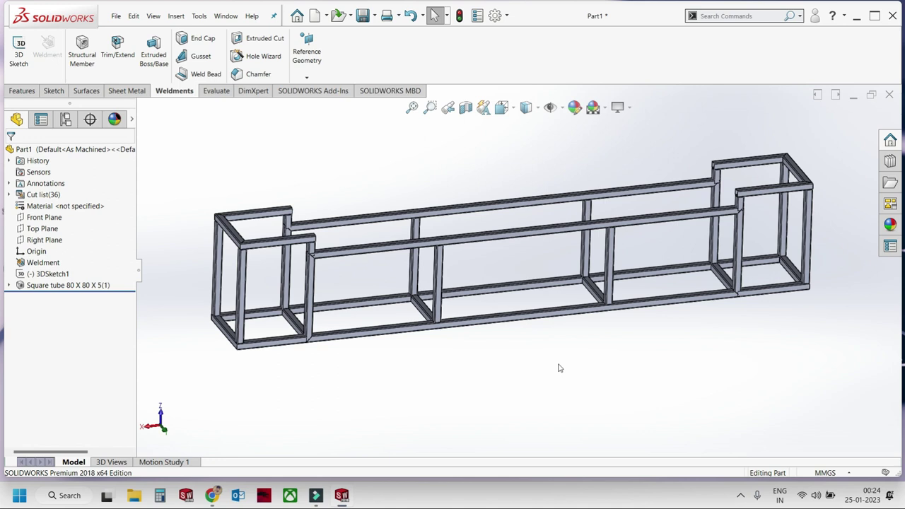
{"action": "scroll", "coordinate": [520, 300], "scroll_direction": "up", "scroll_amount": 3}
{"action": "mouse_move", "coordinate": [498, 300]}
{"action": "middle_mouse_down"}
{"action": "mouse_move", "coordinate": [465, 329]}
{"action": "mouse_move", "coordinate": [521, 271]}
{"action": "mouse_move", "coordinate": [519, 252]}
{"action": "mouse_move", "coordinate": [575, 245]}
{"action": "mouse_move", "coordinate": [578, 374]}
{"action": "mouse_move", "coordinate": [544, 266]}
{"action": "mouse_move", "coordinate": [536, 296]}
{"action": "middle_mouse_up"}
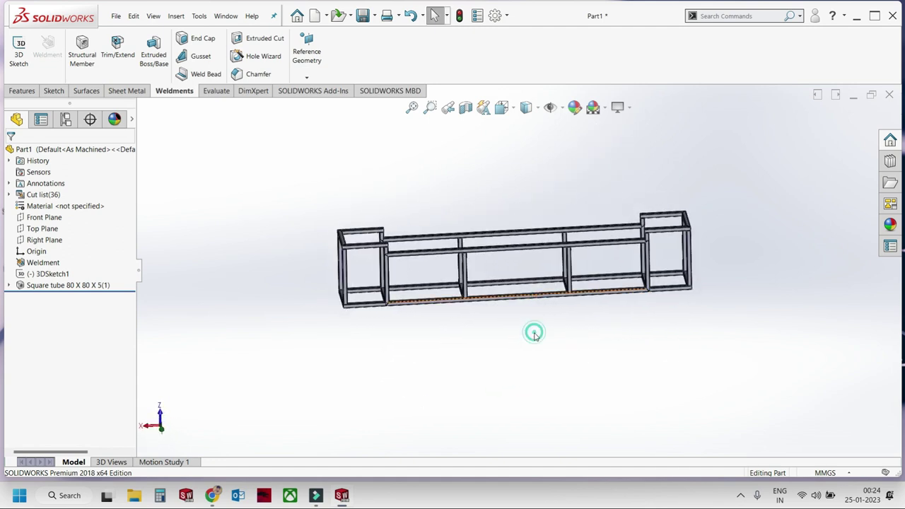
{"action": "key", "text": "ctrl+1"}
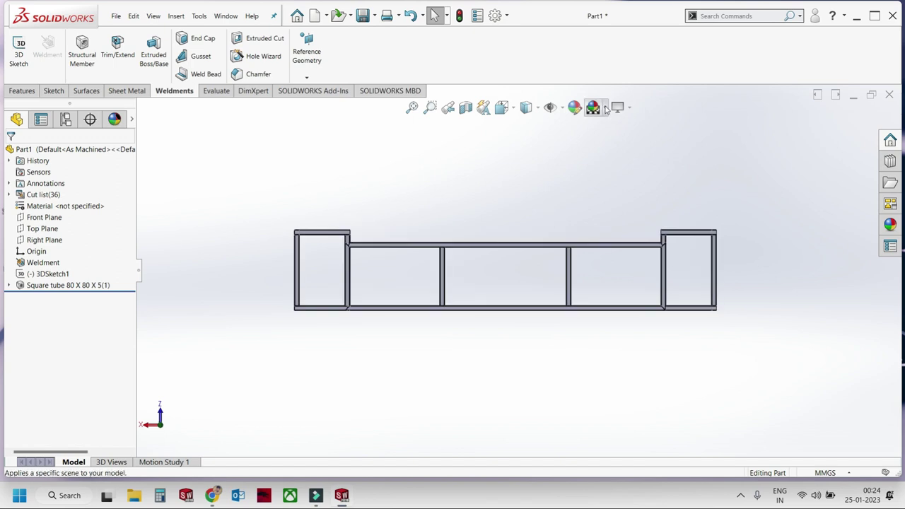
Apply the Plain White background scene, tilt the frame to a top-down view, and save.
{"action": "left_click", "coordinate": [604, 108]}
{"action": "left_click", "coordinate": [612, 136]}
{"action": "mouse_move", "coordinate": [569, 177]}
{"action": "middle_mouse_down"}
{"action": "mouse_move", "coordinate": [523, 273]}
{"action": "mouse_move", "coordinate": [518, 320]}
{"action": "mouse_move", "coordinate": [375, 283]}
{"action": "middle_mouse_up"}
{"action": "left_click_drag", "start_coordinate": [137, 276], "coordinate": [90, 283]}
{"action": "mouse_move", "coordinate": [570, 299]}
{"action": "middle_mouse_down"}
{"action": "mouse_move", "coordinate": [502, 303]}
{"action": "mouse_move", "coordinate": [491, 287]}
{"action": "mouse_move", "coordinate": [501, 421]}
{"action": "mouse_move", "coordinate": [570, 216]}
{"action": "mouse_move", "coordinate": [533, 253]}
{"action": "mouse_move", "coordinate": [521, 307]}
{"action": "mouse_move", "coordinate": [446, 384]}
{"action": "middle_mouse_up"}
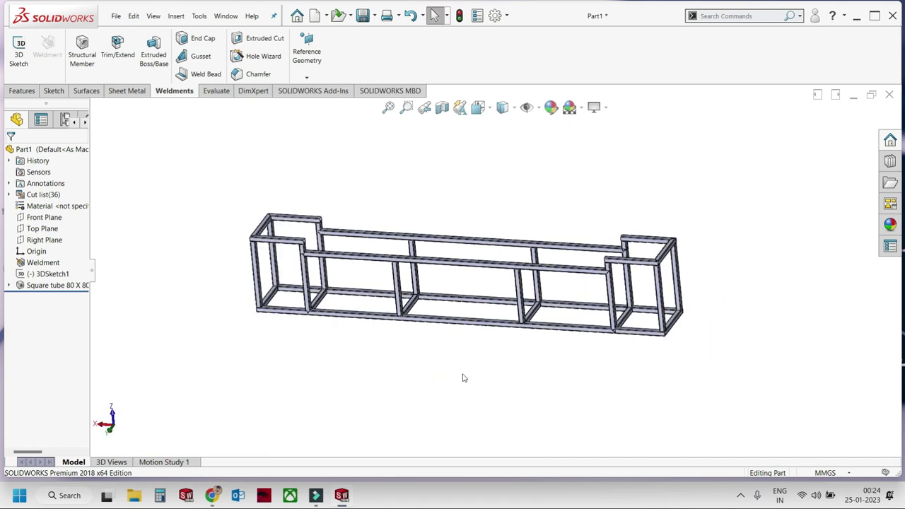
{"action": "key", "text": "ctrl+s"}
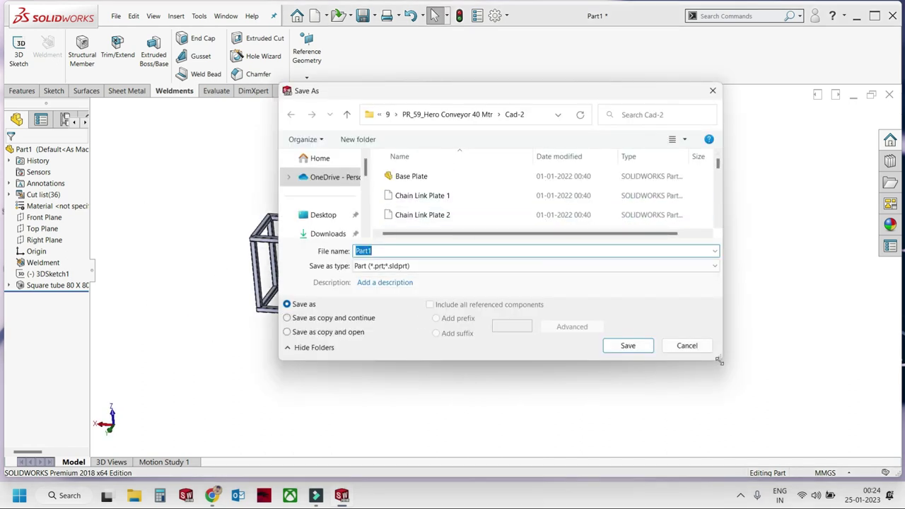
Save the part as P_65_P_001 under PROJECTS-SR\2023\65_Conveyor lifter concept\3d.
{"action": "left_click_drag", "start_coordinate": [719, 361], "coordinate": [783, 403]}
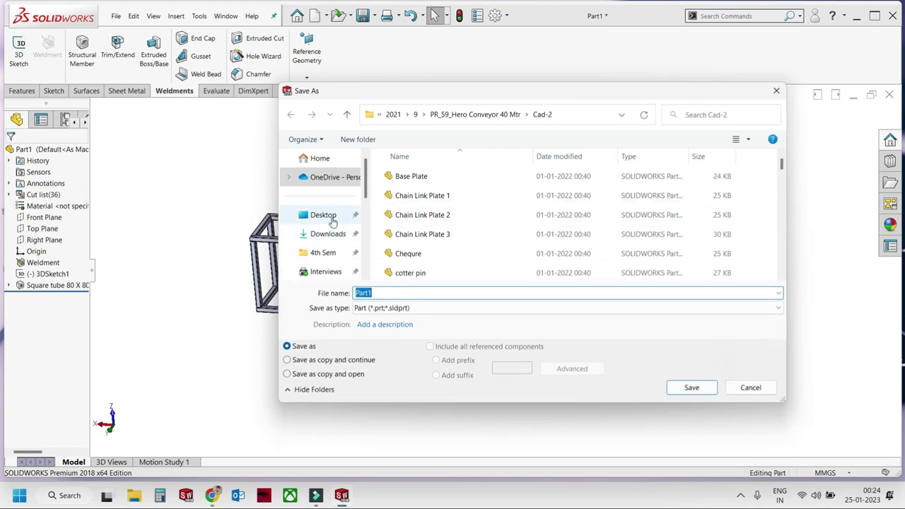
{"action": "scroll", "coordinate": [331, 234], "scroll_direction": "down", "scroll_amount": 2}
{"action": "scroll", "coordinate": [329, 238], "scroll_direction": "down", "scroll_amount": 1}
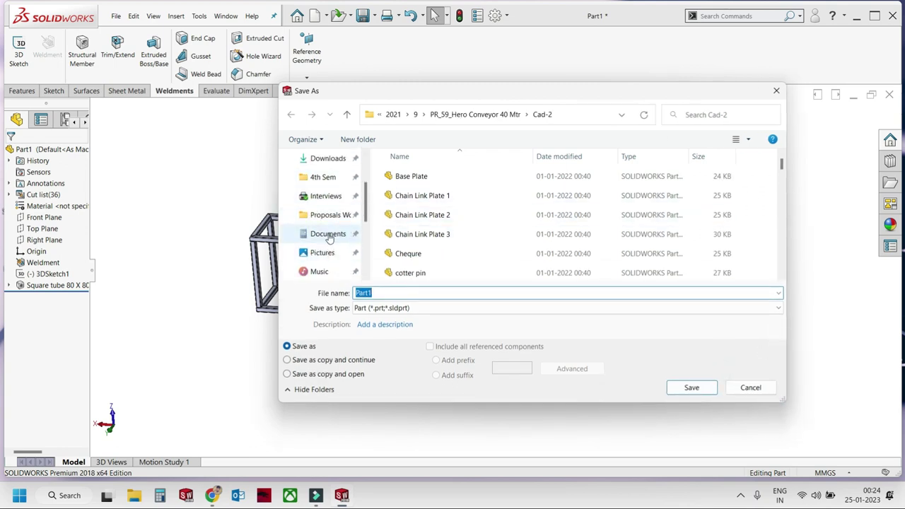
{"action": "left_click", "coordinate": [329, 215]}
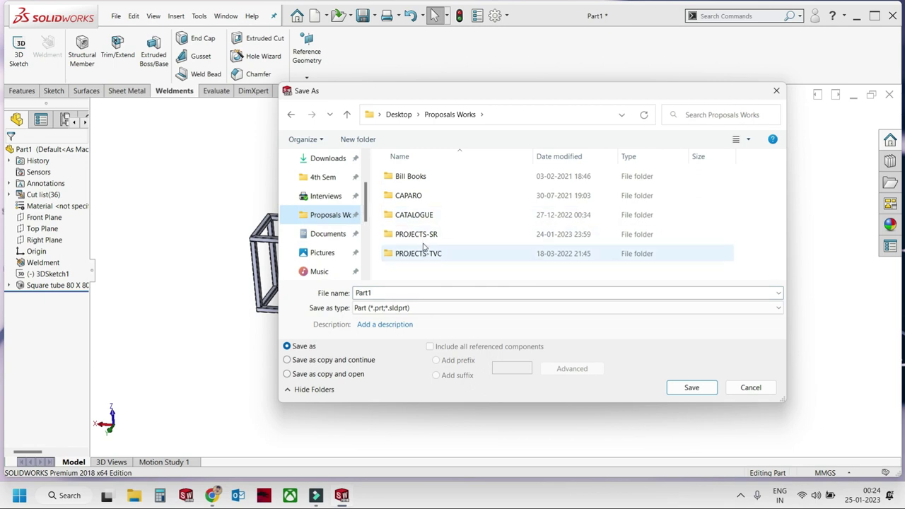
{"action": "double_click", "coordinate": [423, 236]}
{"action": "double_click", "coordinate": [421, 216]}
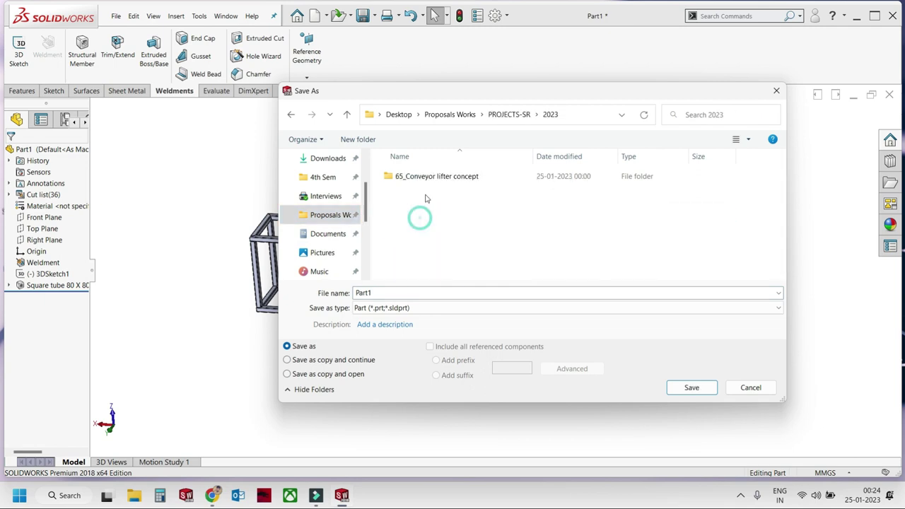
{"action": "double_click", "coordinate": [424, 178]}
{"action": "double_click", "coordinate": [424, 179]}
{"action": "left_click", "coordinate": [417, 294]}
{"action": "type", "text": "P_65_P_001"}
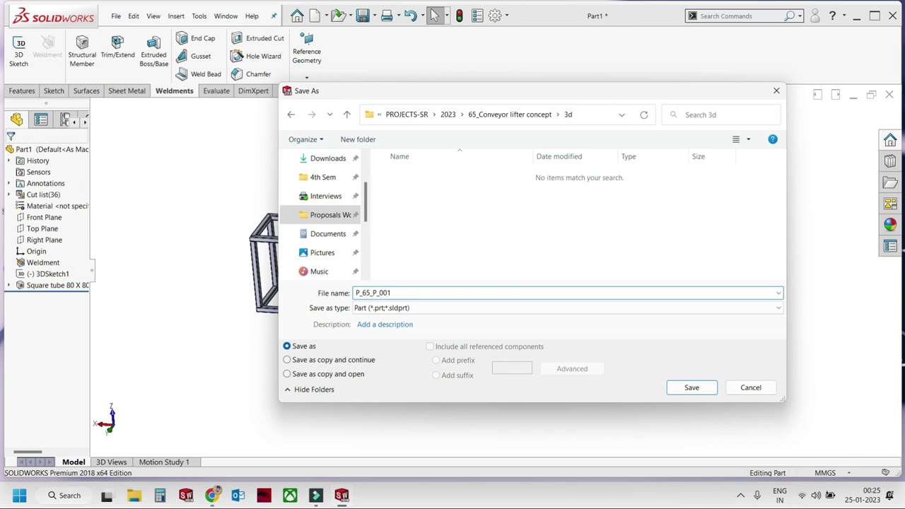
{"action": "key", "text": "Return"}
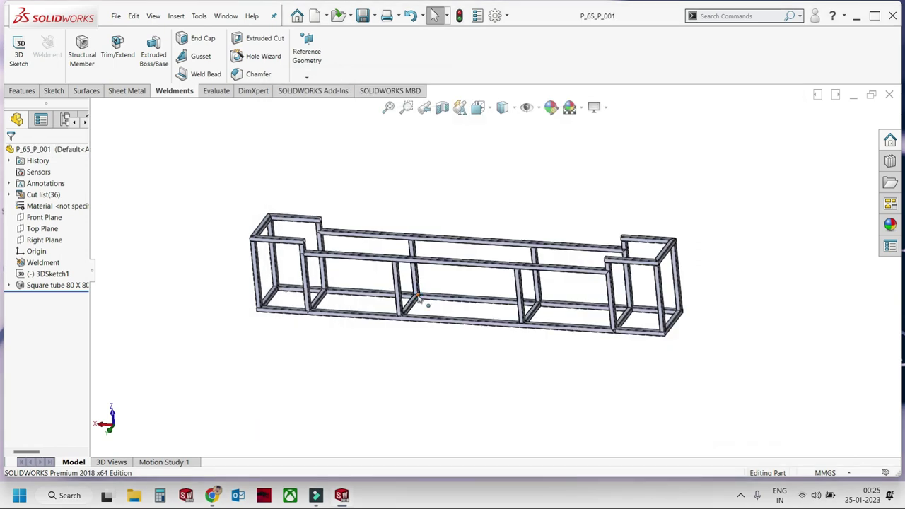
Select the frame's long top rail and turn the view to face it.
{"action": "scroll", "coordinate": [485, 197], "scroll_direction": "down", "scroll_amount": 5}
{"action": "scroll", "coordinate": [466, 226], "scroll_direction": "down", "scroll_amount": 3}
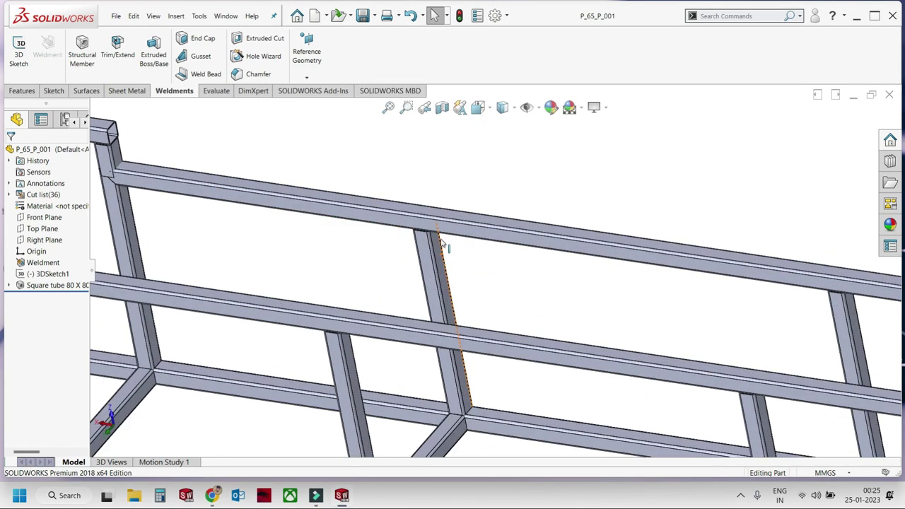
{"action": "left_click", "coordinate": [455, 252]}
{"action": "scroll", "coordinate": [454, 252], "scroll_direction": "up", "scroll_amount": 6}
{"action": "key", "text": "ctrl+8"}
{"action": "scroll", "coordinate": [455, 255], "scroll_direction": "down", "scroll_amount": 4}
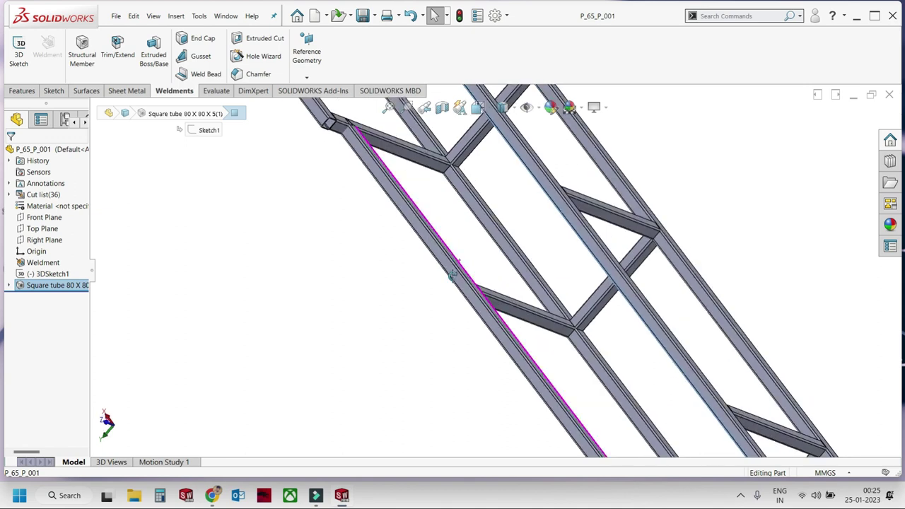
{"action": "scroll", "coordinate": [455, 258], "scroll_direction": "down", "scroll_amount": 2}
{"action": "left_click", "coordinate": [455, 262]}
{"action": "scroll", "coordinate": [454, 262], "scroll_direction": "up", "scroll_amount": 5}
Orbit to view the whole frame from below, deselect the rail, and start a new document.
{"action": "mouse_move", "coordinate": [455, 262]}
{"action": "middle_mouse_down"}
{"action": "mouse_move", "coordinate": [571, 230]}
{"action": "mouse_move", "coordinate": [552, 198]}
{"action": "mouse_move", "coordinate": [502, 279]}
{"action": "middle_mouse_up"}
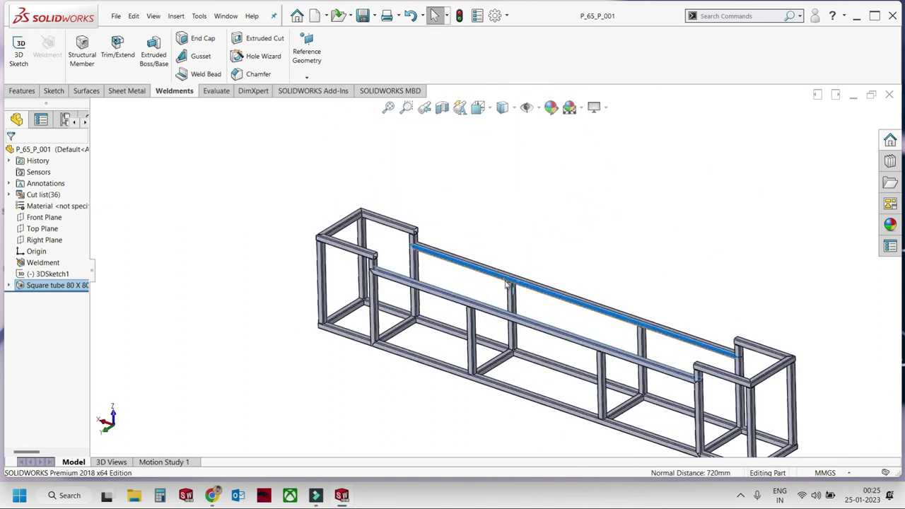
{"action": "scroll", "coordinate": [501, 283], "scroll_direction": "down", "scroll_amount": 5}
{"action": "left_click", "coordinate": [497, 272]}
{"action": "scroll", "coordinate": [497, 273], "scroll_direction": "up", "scroll_amount": 5}
{"action": "left_click", "coordinate": [486, 232]}
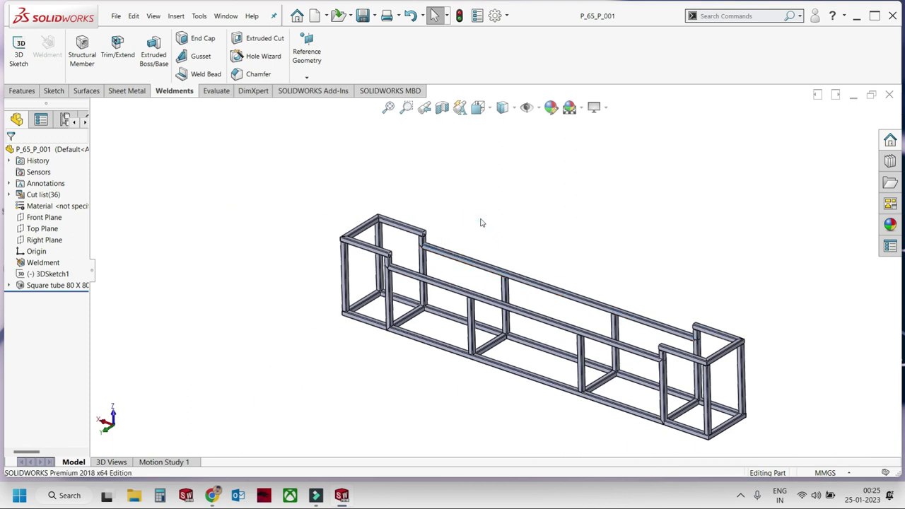
{"action": "key", "text": "ctrl+n"}
Create a new part and start a 2D sketch on the Front Plane.
{"action": "double_click", "coordinate": [244, 269]}
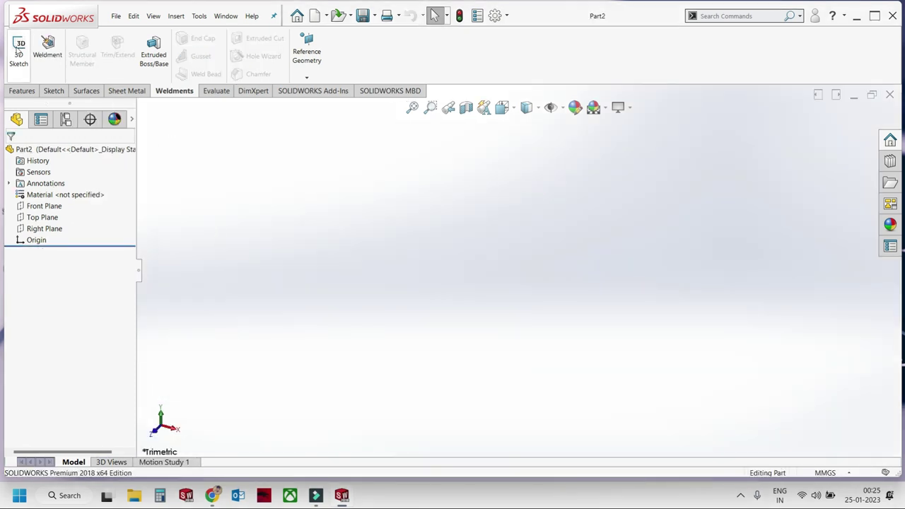
{"action": "left_click", "coordinate": [19, 49]}
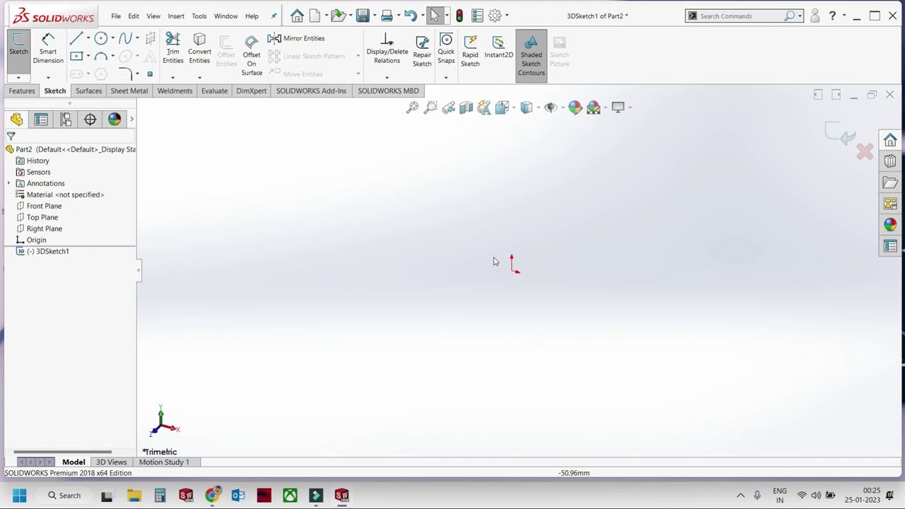
{"action": "left_click", "coordinate": [848, 145]}
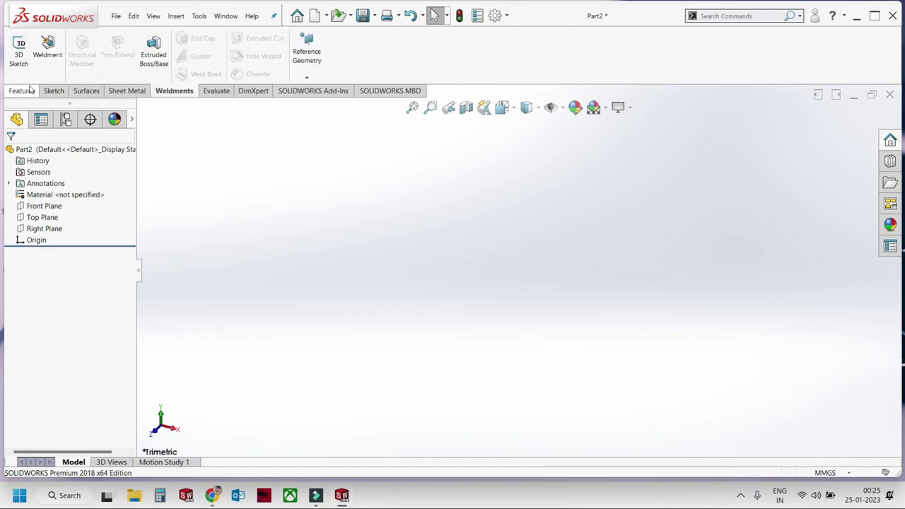
{"action": "left_click", "coordinate": [54, 91]}
{"action": "left_click", "coordinate": [19, 78]}
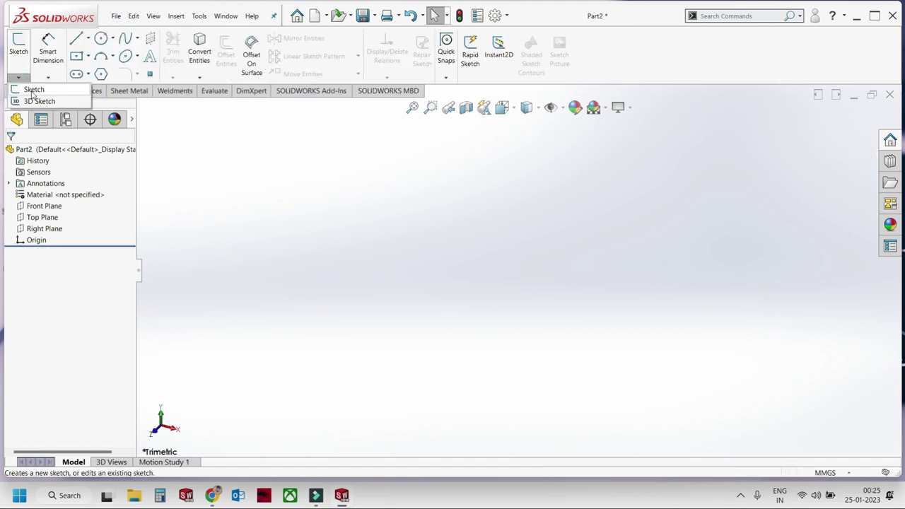
{"action": "left_click", "coordinate": [32, 93]}
{"action": "left_click", "coordinate": [392, 190]}
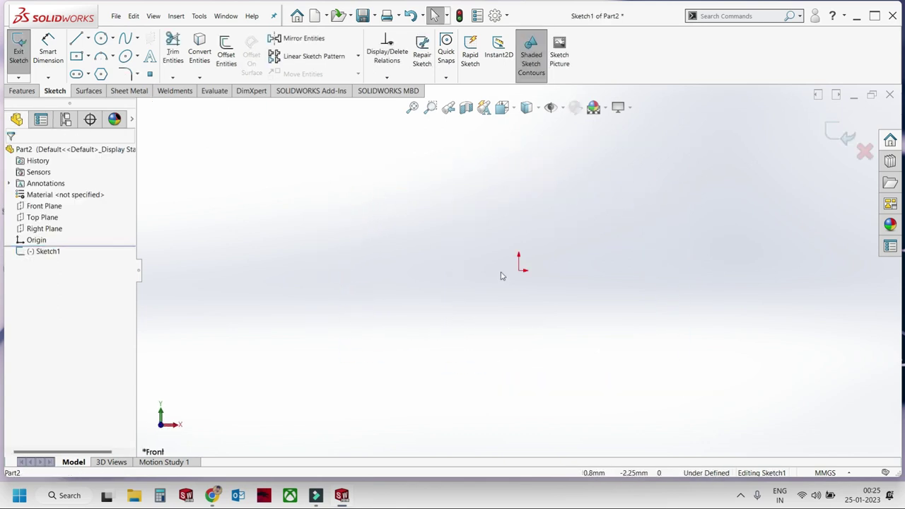
Draw a centre rectangle at the origin and dimension its length to 5000 mm.
{"action": "left_click", "coordinate": [77, 57]}
{"action": "left_click", "coordinate": [474, 291]}
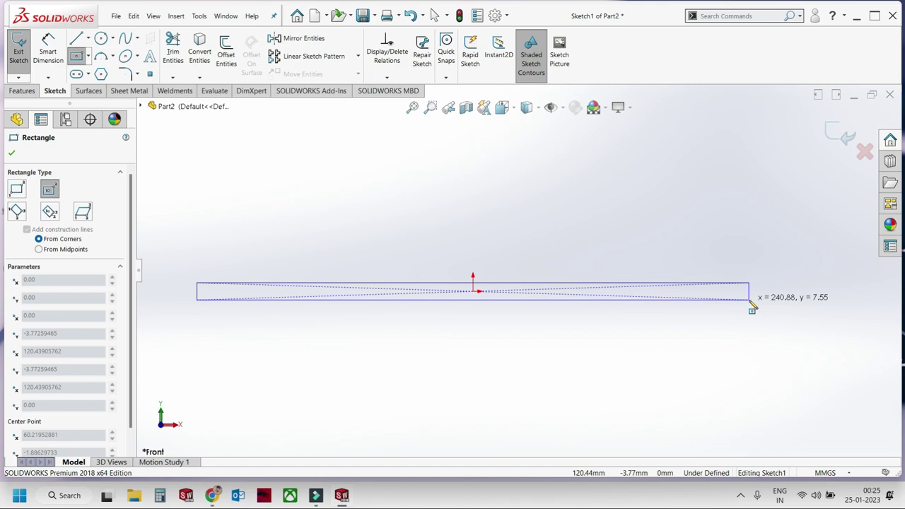
{"action": "left_click", "coordinate": [755, 299]}
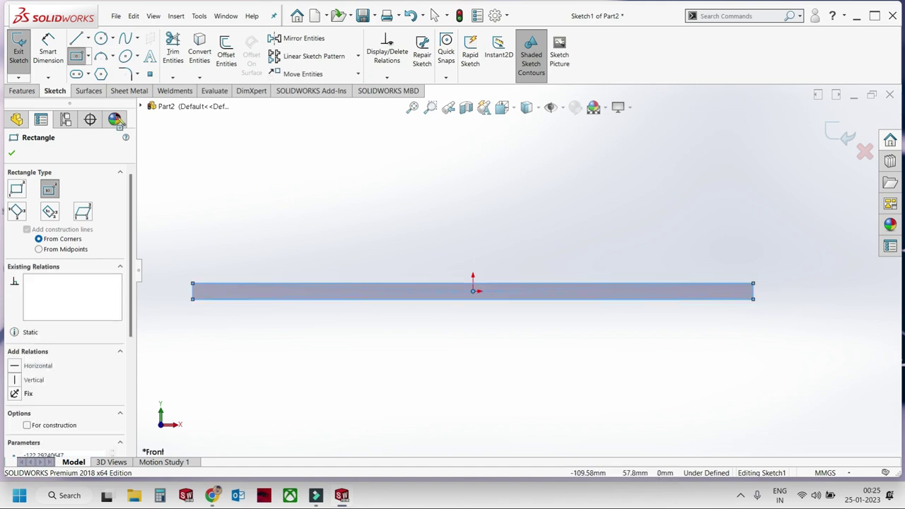
{"action": "left_click", "coordinate": [48, 53]}
{"action": "left_click", "coordinate": [431, 290]}
{"action": "left_click", "coordinate": [441, 228]}
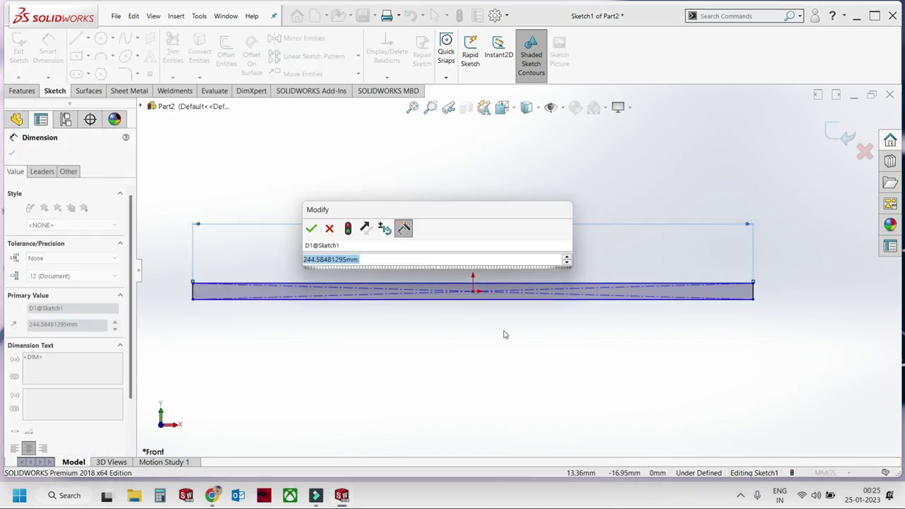
{"action": "type", "text": "5000"}
{"action": "key", "text": "Return"}
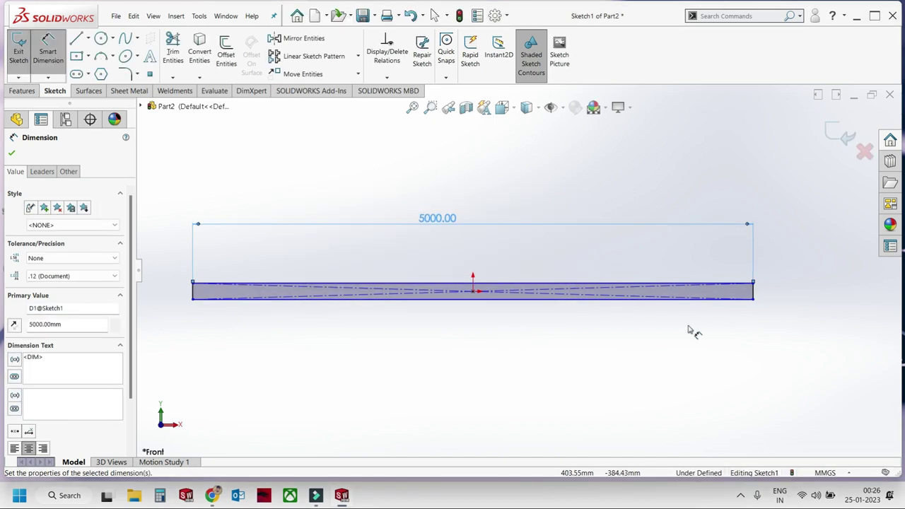
Dimension the rectangle's height to 80 mm and exit the sketch.
{"action": "left_click", "coordinate": [757, 295]}
{"action": "left_click", "coordinate": [828, 364]}
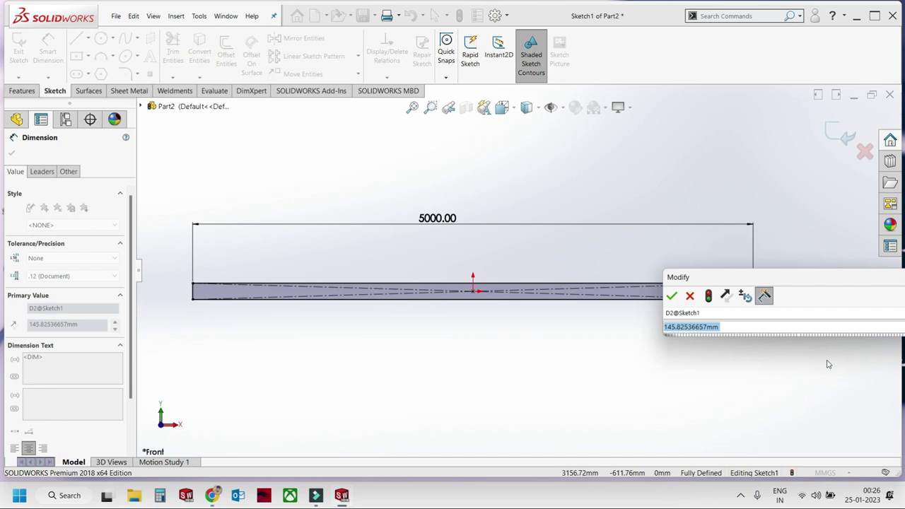
{"action": "type", "text": "80"}
{"action": "key", "text": "Return"}
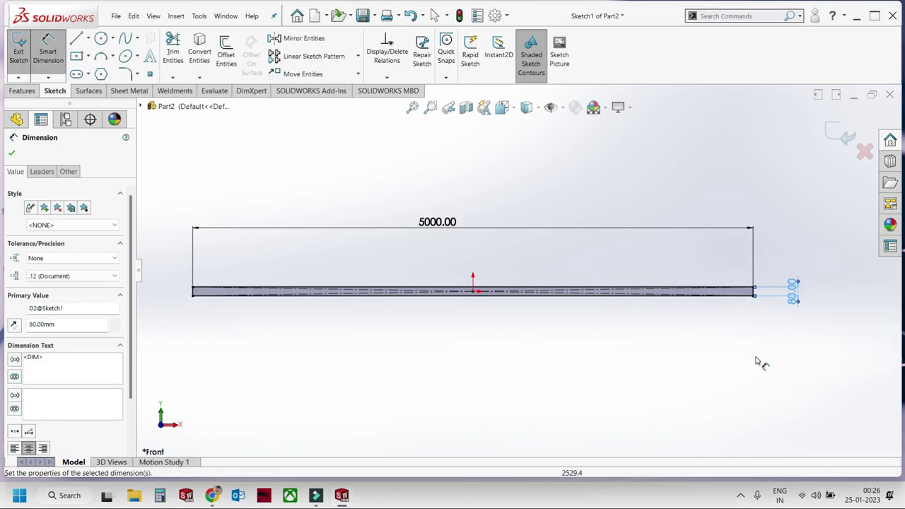
{"action": "scroll", "coordinate": [628, 283], "scroll_direction": "up", "scroll_amount": 2}
{"action": "mouse_move", "coordinate": [515, 279]}
{"action": "middle_mouse_down"}
{"action": "mouse_move", "coordinate": [539, 337]}
{"action": "mouse_move", "coordinate": [531, 344]}
{"action": "mouse_move", "coordinate": [524, 281]}
{"action": "mouse_move", "coordinate": [531, 286]}
{"action": "middle_mouse_up"}
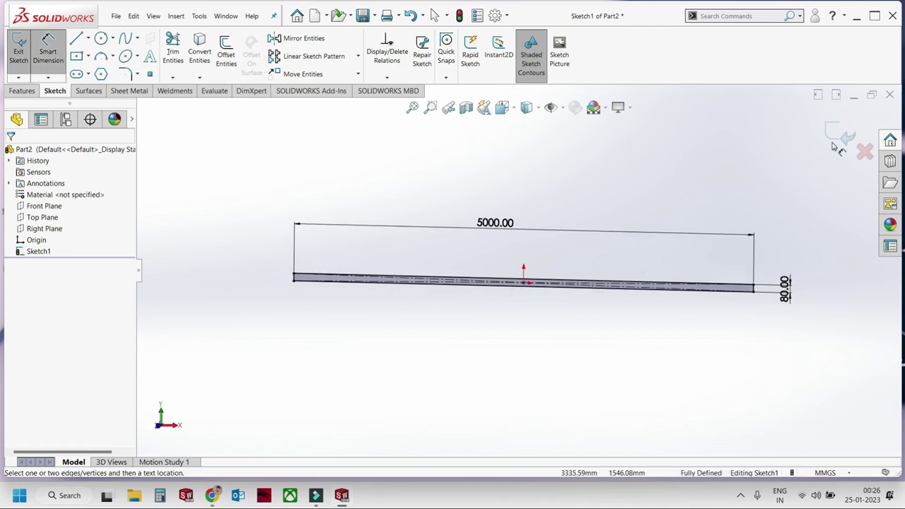
{"action": "key", "text": "ctrl+b"}
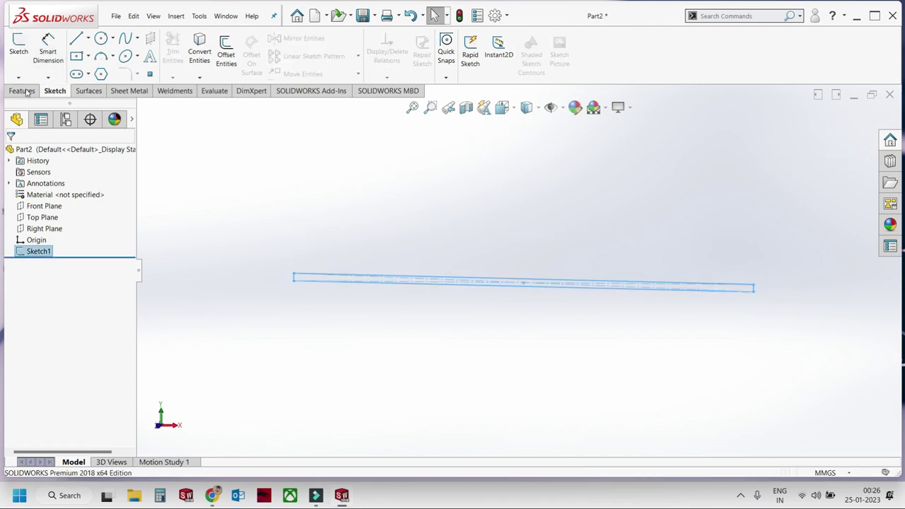
Extrude the rectangle sketch as a blind boss 80 mm deep.
{"action": "left_click", "coordinate": [22, 90]}
{"action": "left_click", "coordinate": [24, 51]}
{"action": "middle_click_drag", "start_coordinate": [467, 242], "coordinate": [445, 308]}
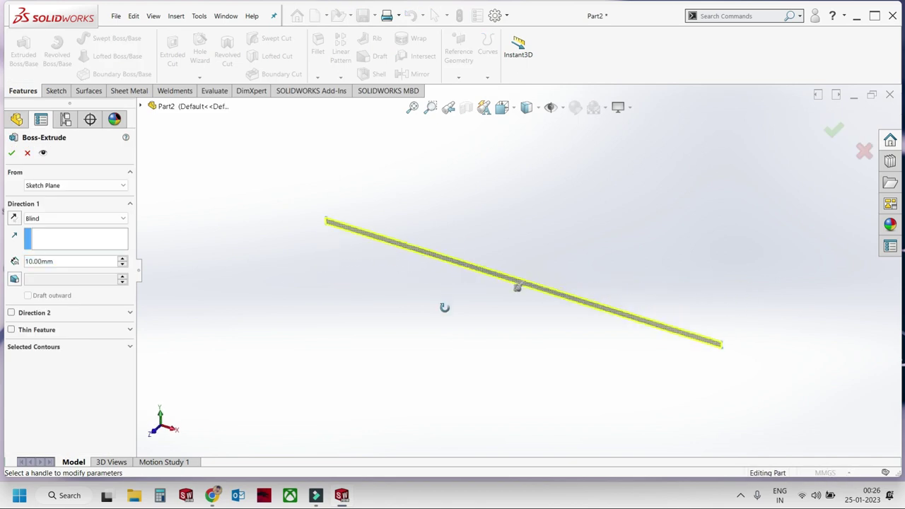
{"action": "scroll", "coordinate": [527, 291], "scroll_direction": "down", "scroll_amount": 3}
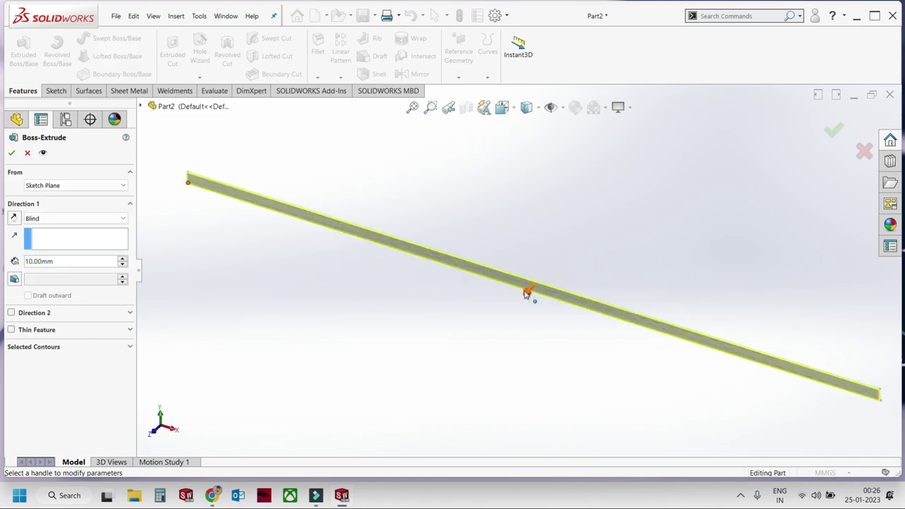
{"action": "left_click", "coordinate": [124, 260]}
{"action": "left_click", "coordinate": [123, 259]}
{"action": "left_click", "coordinate": [124, 259]}
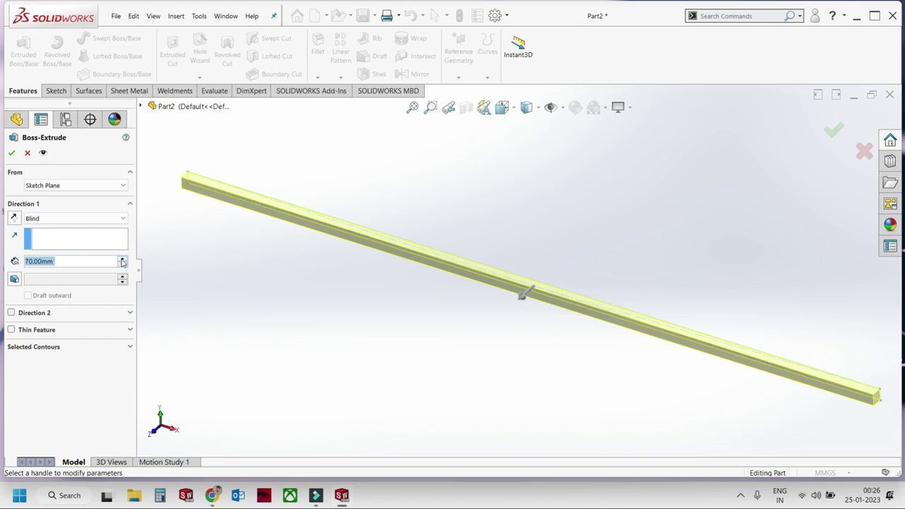
{"action": "left_click", "coordinate": [123, 259]}
{"action": "left_click", "coordinate": [122, 266]}
{"action": "left_click", "coordinate": [122, 259]}
{"action": "left_click", "coordinate": [12, 153]}
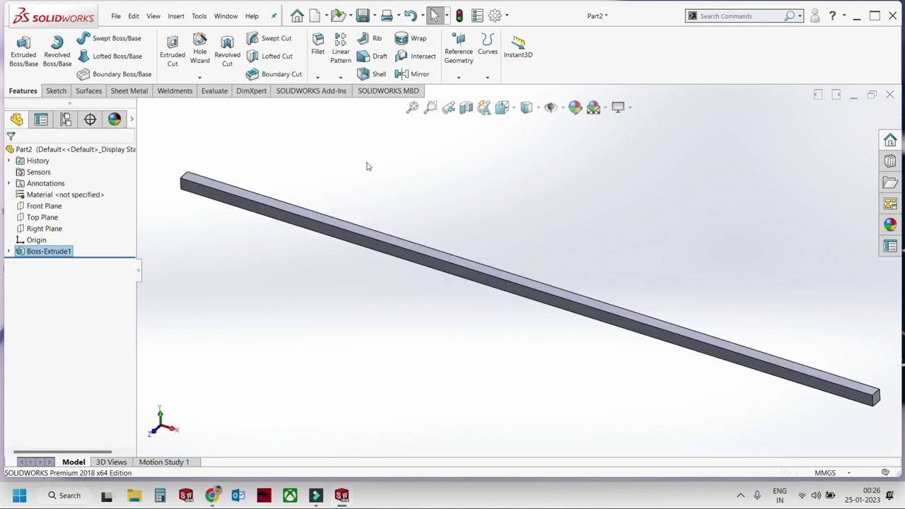
Start a 40 mm fillet on the two edges at one end of the bar.
{"action": "left_click", "coordinate": [318, 51]}
{"action": "scroll", "coordinate": [684, 315], "scroll_direction": "up", "scroll_amount": 2}
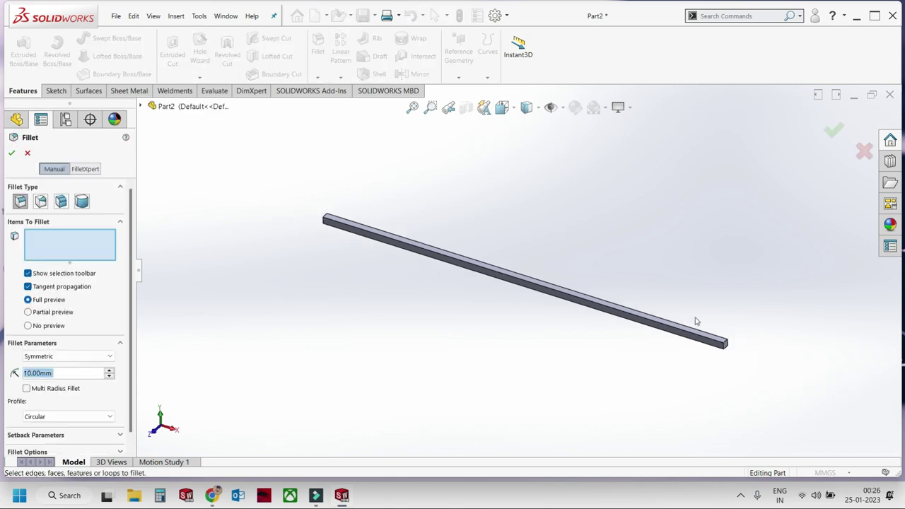
{"action": "scroll", "coordinate": [697, 319], "scroll_direction": "down", "scroll_amount": 4}
{"action": "scroll", "coordinate": [525, 285], "scroll_direction": "down", "scroll_amount": 3}
{"action": "scroll", "coordinate": [524, 285], "scroll_direction": "up", "scroll_amount": 1}
{"action": "left_click", "coordinate": [535, 268]}
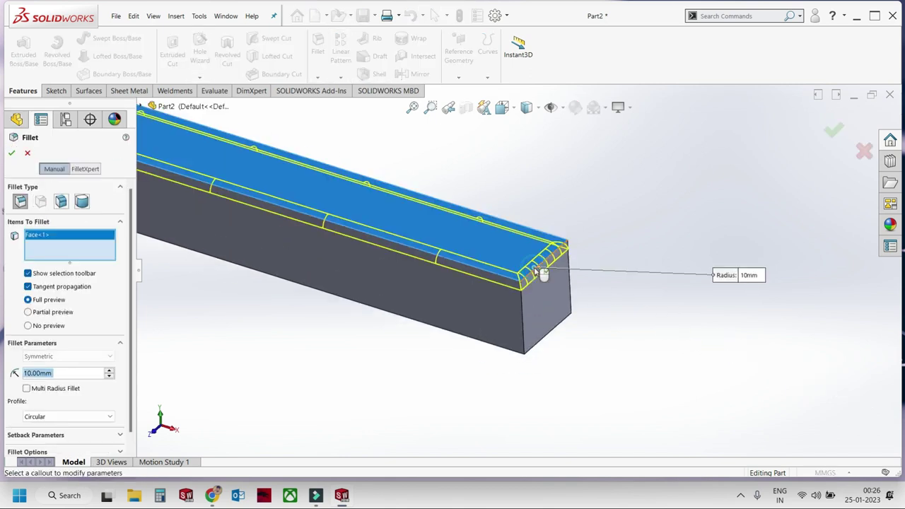
{"action": "left_click", "coordinate": [523, 271]}
{"action": "left_click", "coordinate": [535, 273]}
{"action": "middle_click_drag", "start_coordinate": [544, 309], "coordinate": [525, 332]}
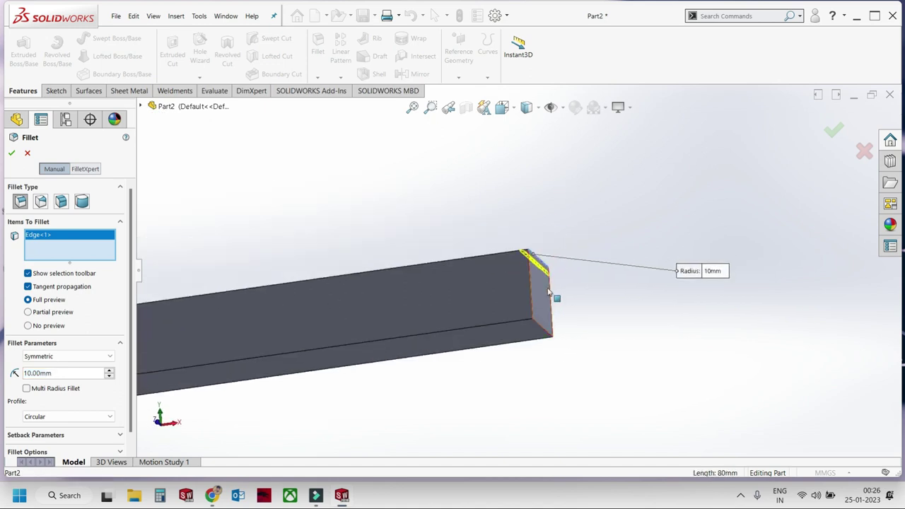
{"action": "left_click", "coordinate": [525, 333]}
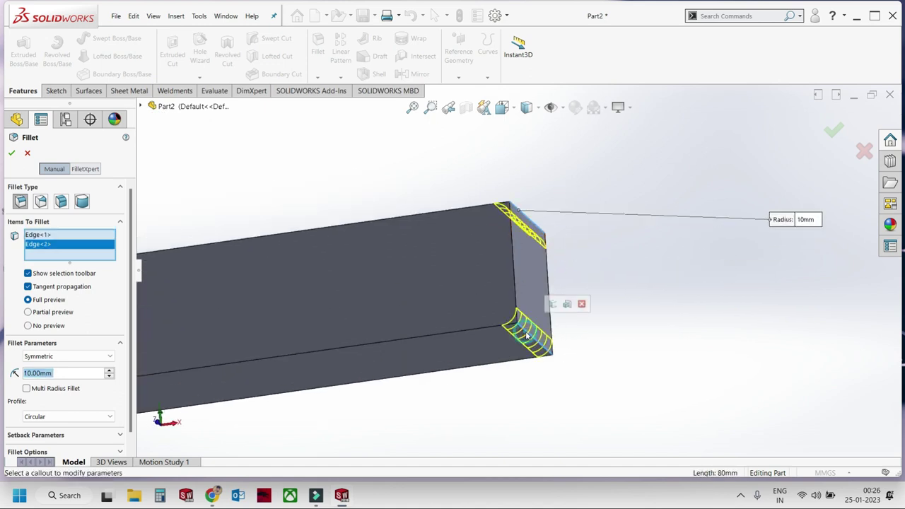
{"action": "left_click", "coordinate": [109, 370]}
{"action": "left_click", "coordinate": [108, 370]}
{"action": "left_click", "coordinate": [108, 370]}
Add the two edges at the other end and apply the 40 mm fillet.
{"action": "scroll", "coordinate": [349, 378], "scroll_direction": "up", "scroll_amount": 3}
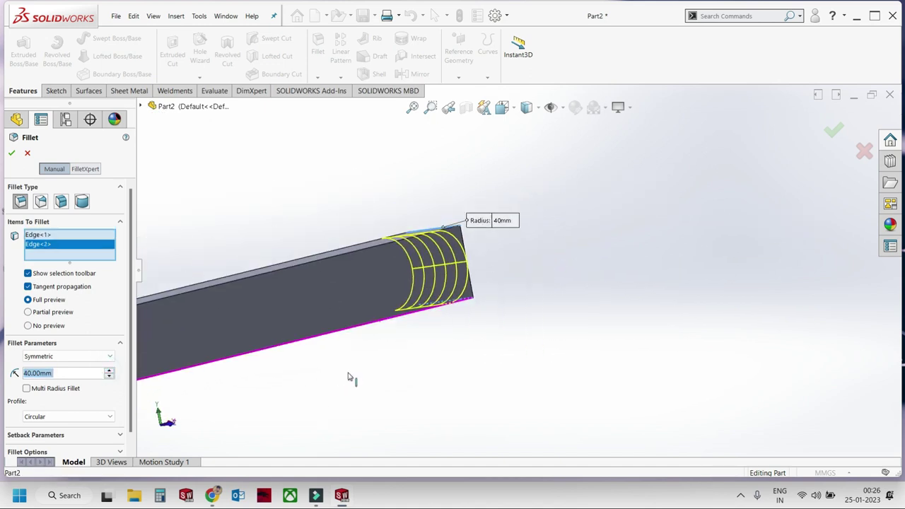
{"action": "scroll", "coordinate": [400, 349], "scroll_direction": "up", "scroll_amount": 2}
{"action": "scroll", "coordinate": [344, 266], "scroll_direction": "down", "scroll_amount": 2}
{"action": "mouse_move", "coordinate": [381, 282]}
{"action": "middle_mouse_down"}
{"action": "mouse_move", "coordinate": [352, 286]}
{"action": "mouse_move", "coordinate": [388, 262]}
{"action": "mouse_move", "coordinate": [401, 369]}
{"action": "middle_mouse_up"}
{"action": "left_click", "coordinate": [354, 287]}
{"action": "left_click", "coordinate": [401, 369]}
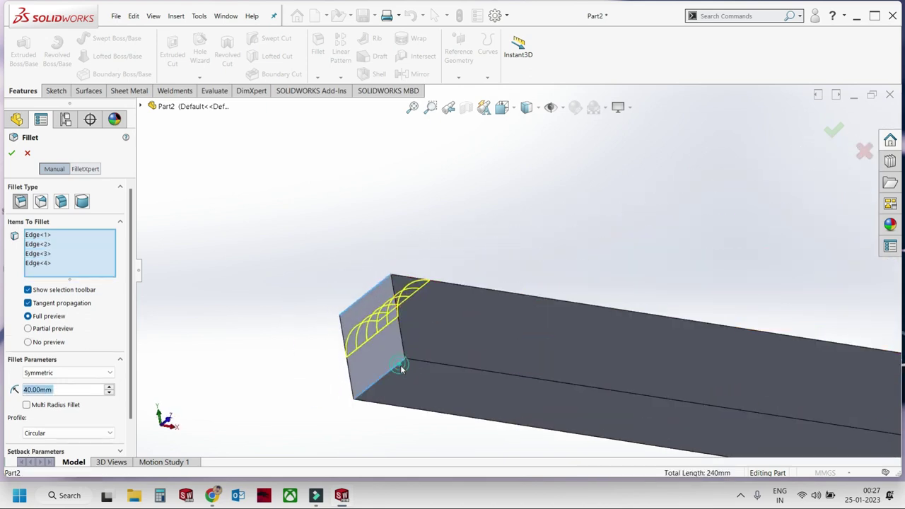
{"action": "scroll", "coordinate": [486, 316], "scroll_direction": "up", "scroll_amount": 5}
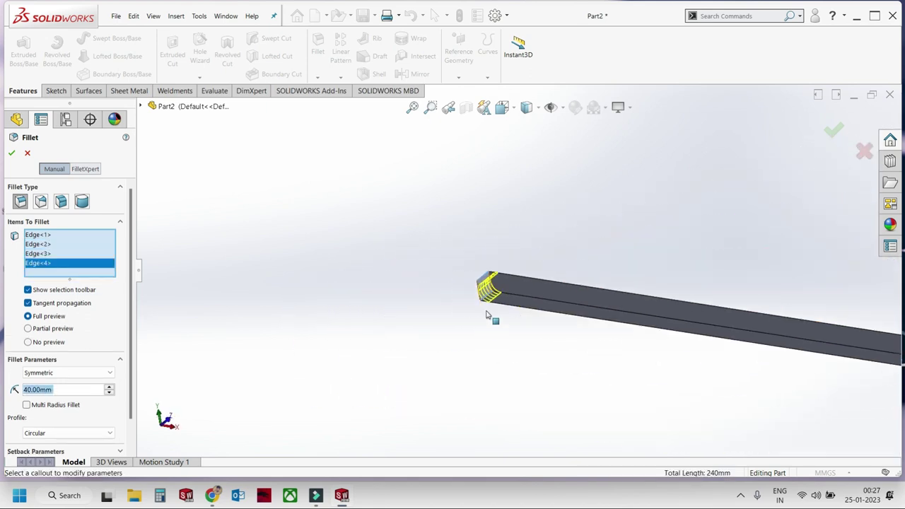
{"action": "left_click", "coordinate": [836, 133]}
{"action": "scroll", "coordinate": [693, 225], "scroll_direction": "up", "scroll_amount": 3}
{"action": "mouse_move", "coordinate": [650, 261]}
{"action": "middle_mouse_down"}
{"action": "mouse_move", "coordinate": [657, 328]}
{"action": "mouse_move", "coordinate": [705, 320]}
{"action": "mouse_move", "coordinate": [389, 288]}
{"action": "mouse_move", "coordinate": [503, 258]}
{"action": "mouse_move", "coordinate": [595, 286]}
{"action": "mouse_move", "coordinate": [604, 300]}
{"action": "mouse_move", "coordinate": [559, 317]}
{"action": "mouse_move", "coordinate": [531, 293]}
{"action": "mouse_move", "coordinate": [542, 308]}
{"action": "middle_mouse_up"}
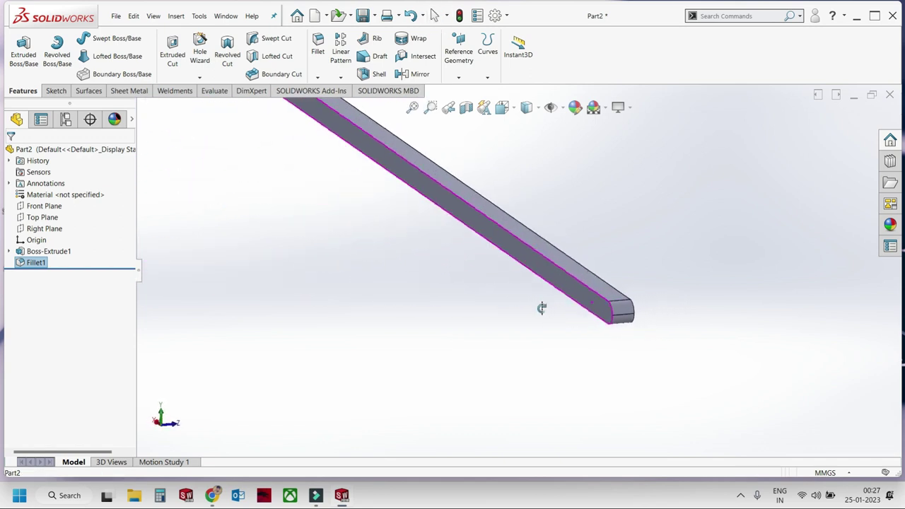
Select the bar's broad side face and view it Normal To.
{"action": "left_click", "coordinate": [600, 309]}
{"action": "key", "text": "ctrl+2"}
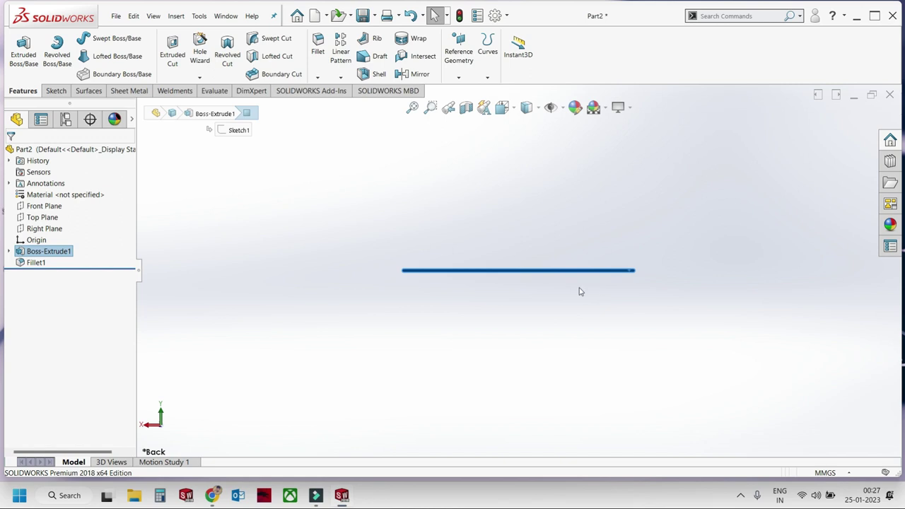
{"action": "mouse_move", "coordinate": [250, 257]}
{"action": "middle_mouse_down"}
{"action": "mouse_move", "coordinate": [639, 271]}
{"action": "mouse_move", "coordinate": [418, 273]}
{"action": "mouse_move", "coordinate": [277, 210]}
{"action": "middle_mouse_up"}
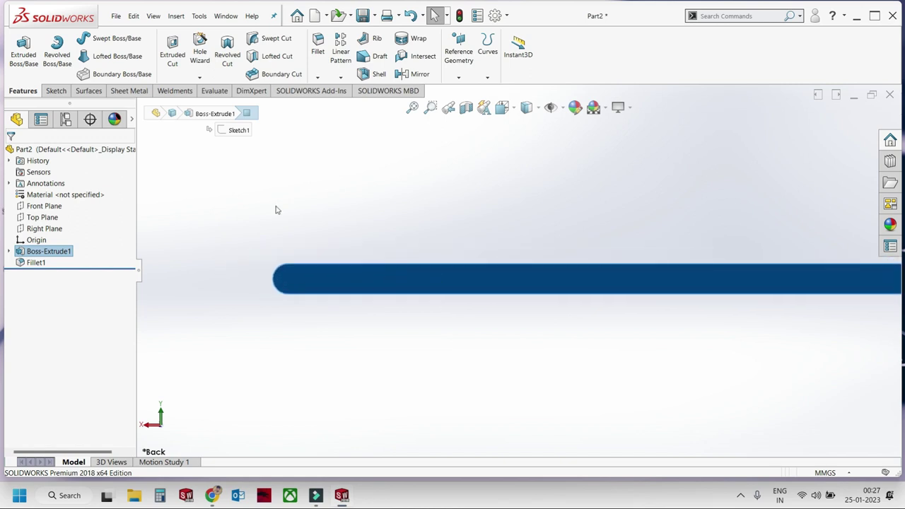
{"action": "left_click", "coordinate": [55, 91]}
Draw circles centred in the bar's left and right rounded ends.
{"action": "left_click", "coordinate": [101, 39]}
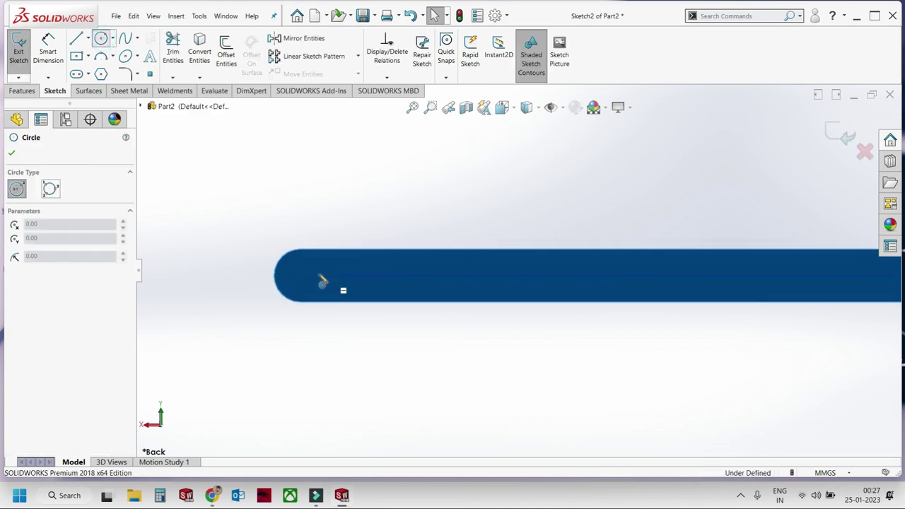
{"action": "left_click", "coordinate": [326, 286]}
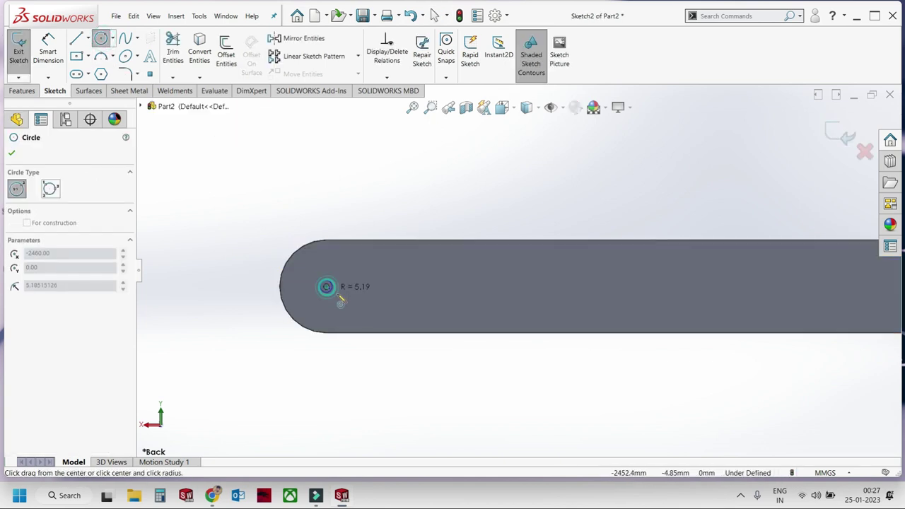
{"action": "left_click", "coordinate": [354, 313]}
{"action": "scroll", "coordinate": [323, 289], "scroll_direction": "up", "scroll_amount": 2}
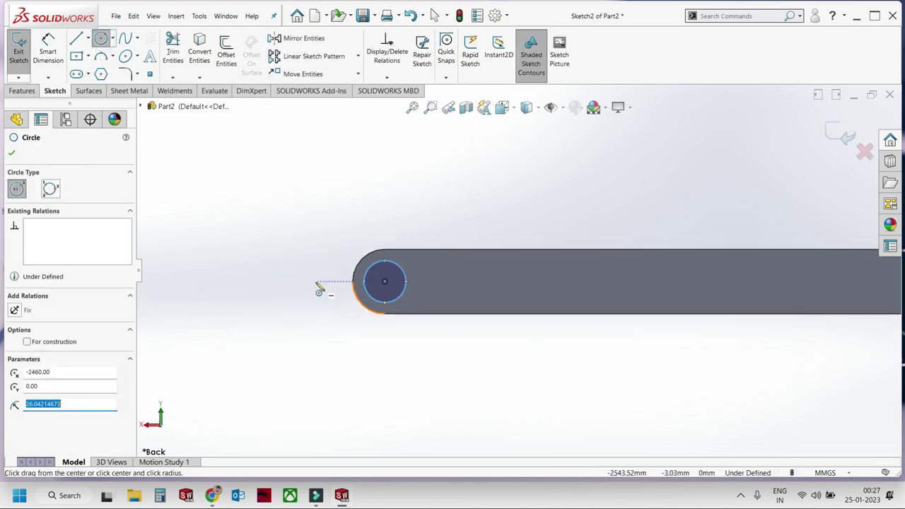
{"action": "scroll", "coordinate": [320, 289], "scroll_direction": "up", "scroll_amount": 3}
{"action": "scroll", "coordinate": [566, 269], "scroll_direction": "up", "scroll_amount": 2}
{"action": "scroll", "coordinate": [644, 269], "scroll_direction": "down", "scroll_amount": 4}
{"action": "scroll", "coordinate": [661, 319], "scroll_direction": "down", "scroll_amount": 3}
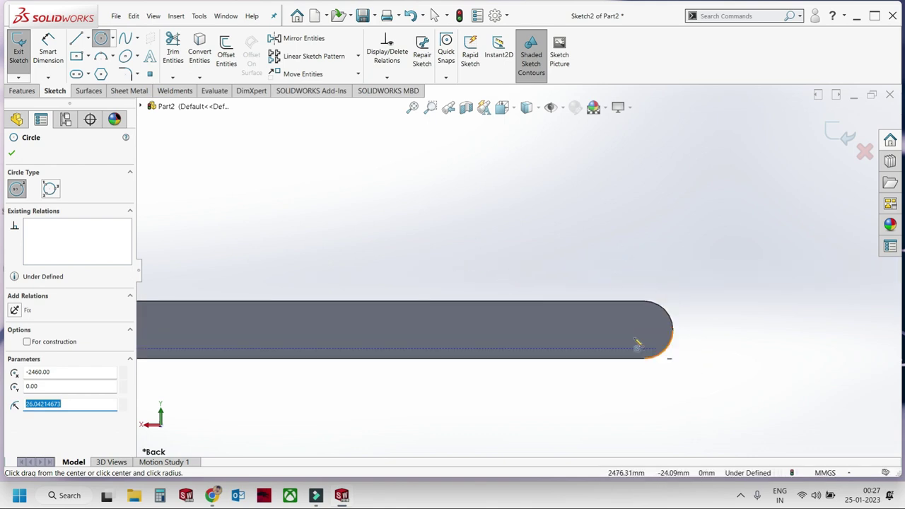
{"action": "scroll", "coordinate": [675, 340], "scroll_direction": "down", "scroll_amount": 3}
{"action": "left_click", "coordinate": [616, 292]}
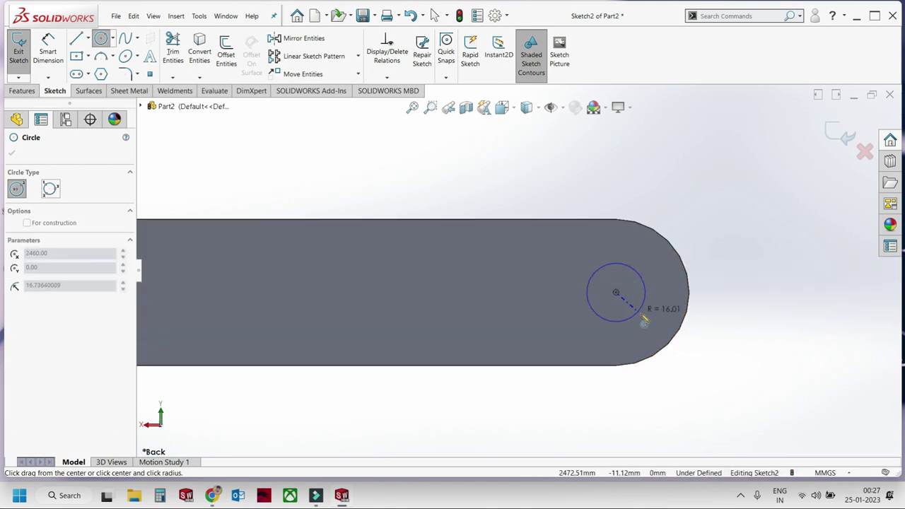
{"action": "scroll", "coordinate": [643, 324], "scroll_direction": "up", "scroll_amount": 1}
{"action": "left_click", "coordinate": [633, 319]}
{"action": "scroll", "coordinate": [661, 281], "scroll_direction": "up", "scroll_amount": 3}
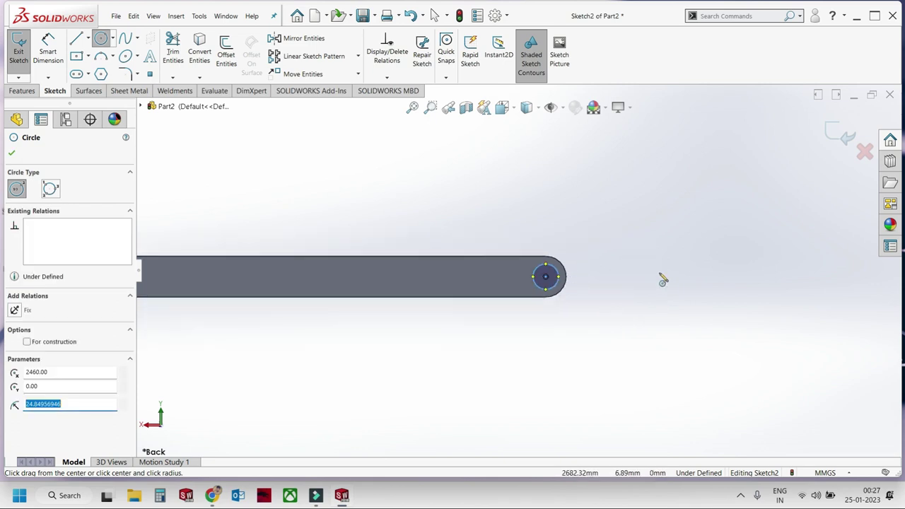
{"action": "scroll", "coordinate": [662, 281], "scroll_direction": "up", "scroll_amount": 2}
{"action": "scroll", "coordinate": [663, 307], "scroll_direction": "up", "scroll_amount": 1}
{"action": "scroll", "coordinate": [359, 253], "scroll_direction": "down", "scroll_amount": 2}
{"action": "scroll", "coordinate": [359, 253], "scroll_direction": "down", "scroll_amount": 1}
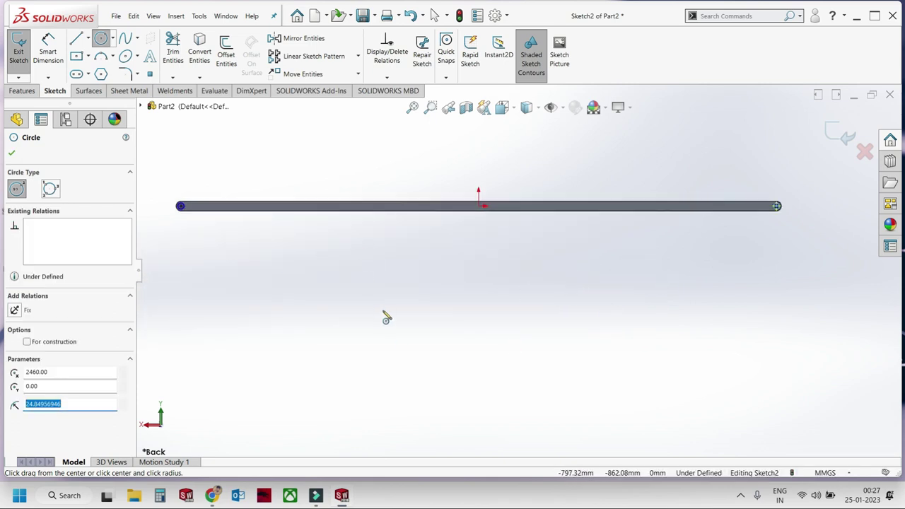
{"action": "key", "text": "Escape"}
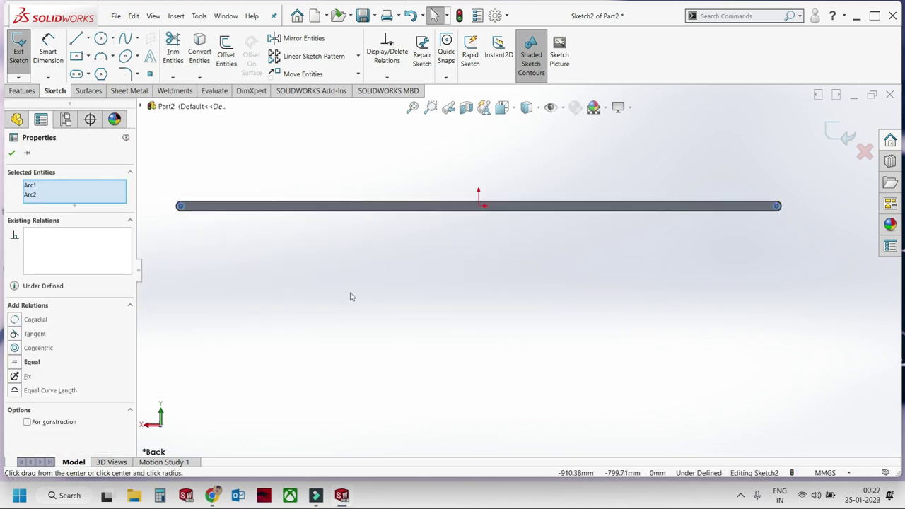
Make the circles equal, dimension them Ø50 mm, and close the sketch.
{"action": "left_click", "coordinate": [12, 154]}
{"action": "scroll", "coordinate": [213, 222], "scroll_direction": "down", "scroll_amount": 2}
{"action": "scroll", "coordinate": [283, 254], "scroll_direction": "down", "scroll_amount": 3}
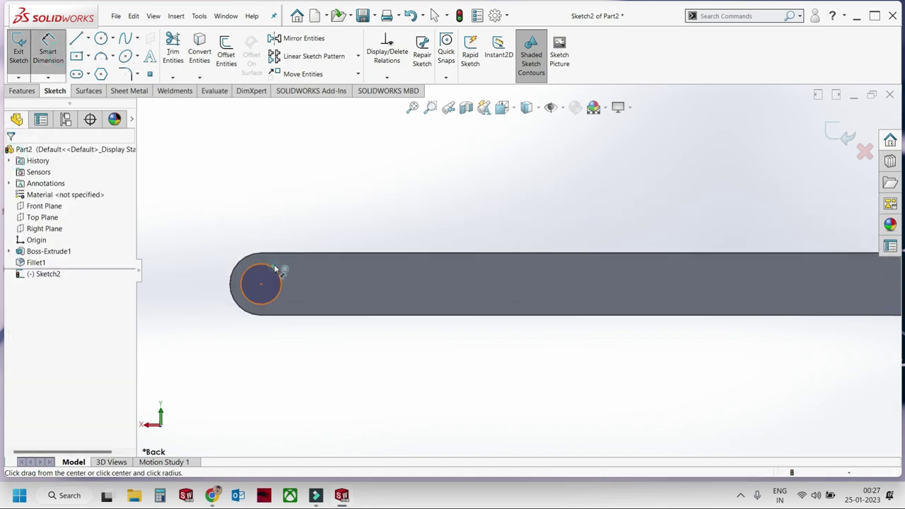
{"action": "left_click", "coordinate": [276, 268]}
{"action": "left_click", "coordinate": [262, 196]}
{"action": "type", "text": "50"}
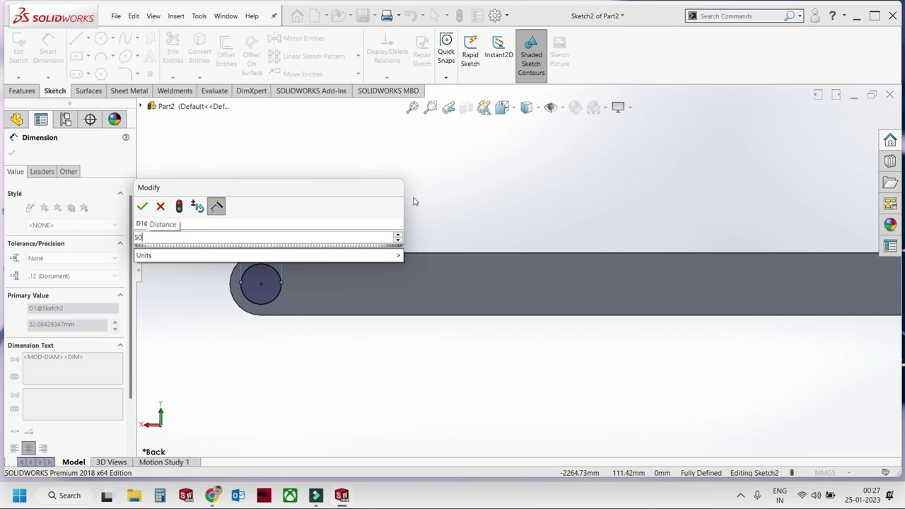
{"action": "key", "text": "Return"}
{"action": "scroll", "coordinate": [495, 212], "scroll_direction": "up", "scroll_amount": 3}
{"action": "scroll", "coordinate": [637, 269], "scroll_direction": "up", "scroll_amount": 2}
{"action": "middle_click_drag", "start_coordinate": [680, 276], "coordinate": [626, 269]}
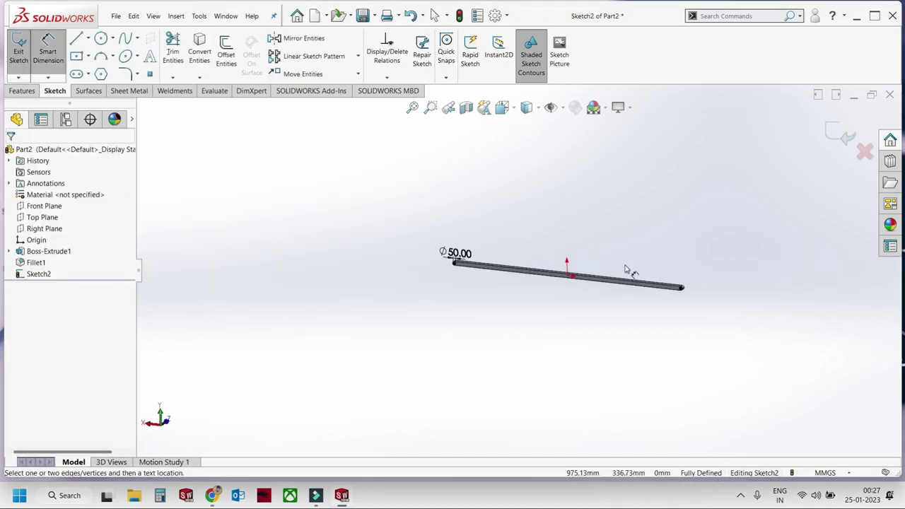
{"action": "scroll", "coordinate": [672, 241], "scroll_direction": "down", "scroll_amount": 3}
{"action": "left_click", "coordinate": [835, 138]}
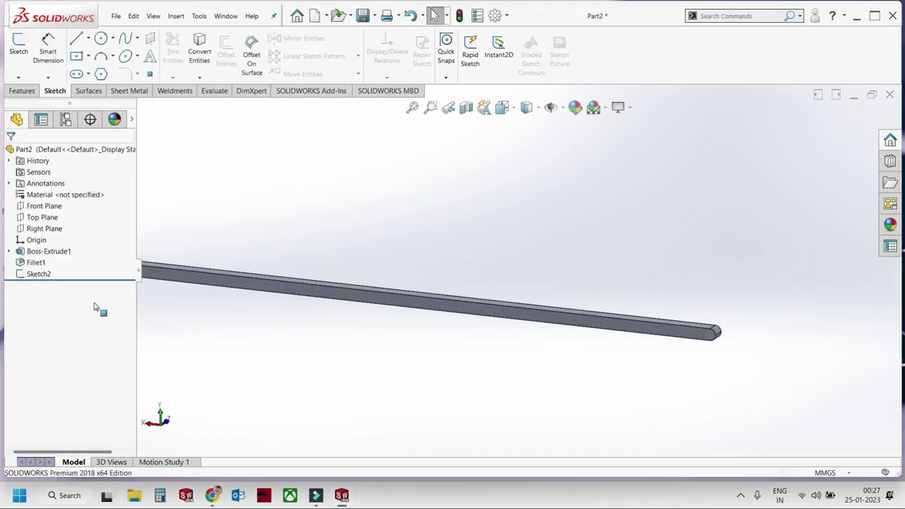
Extrude the circles 10 mm one way and 90 mm the other into end bosses.
{"action": "left_click", "coordinate": [22, 90]}
{"action": "left_click", "coordinate": [23, 50]}
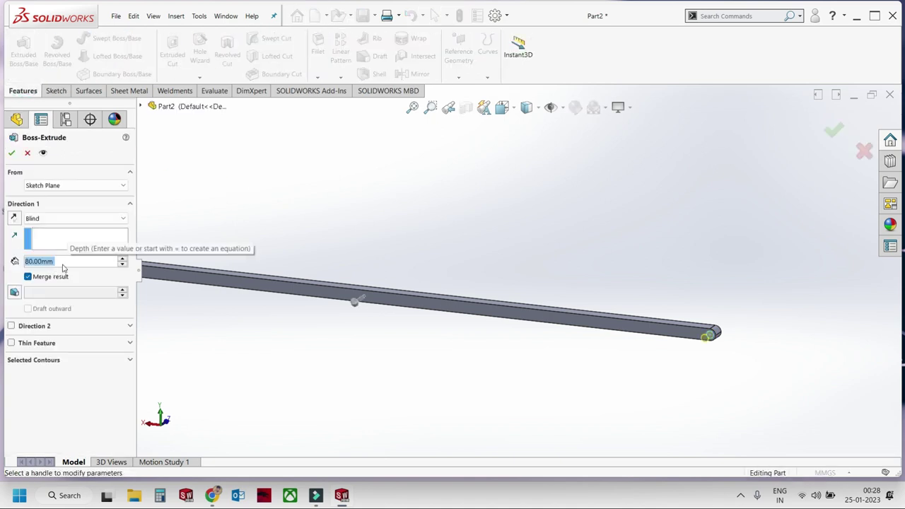
{"action": "type", "text": "10"}
{"action": "key", "text": "Return"}
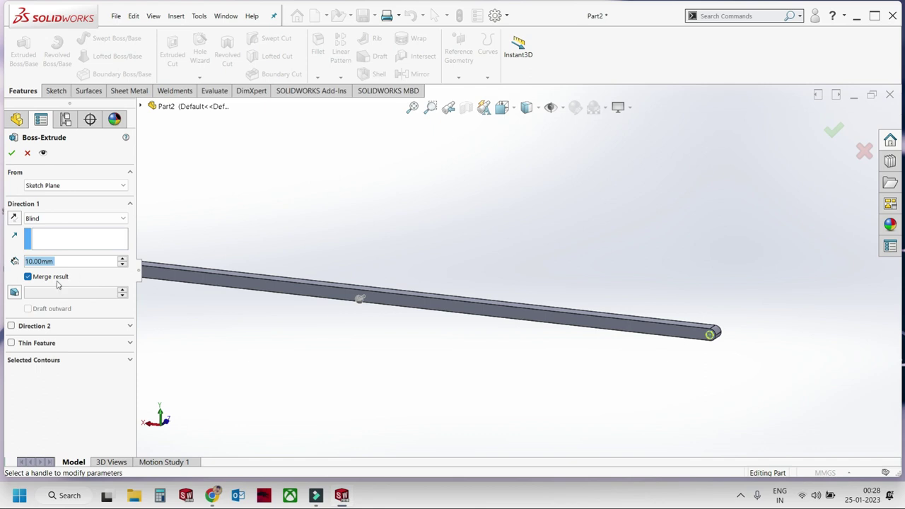
{"action": "left_click", "coordinate": [12, 326]}
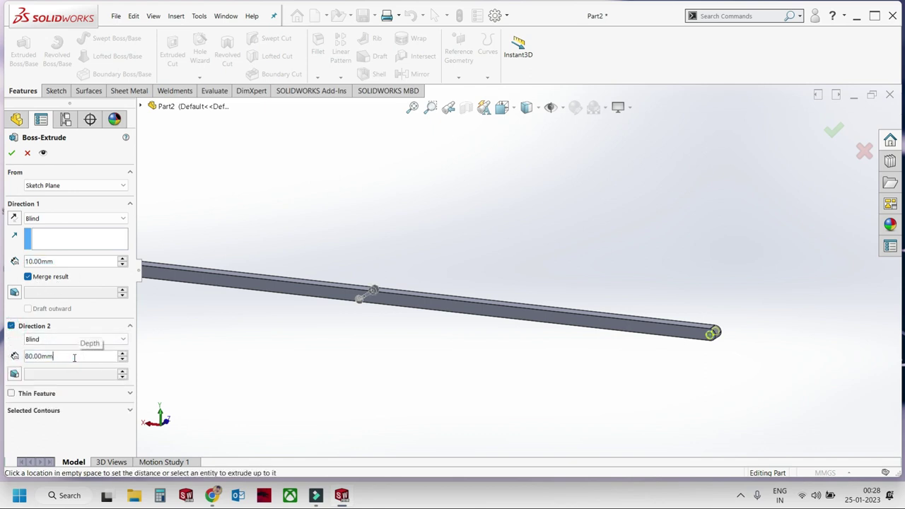
{"action": "scroll", "coordinate": [75, 359], "scroll_direction": "up", "scroll_amount": 1}
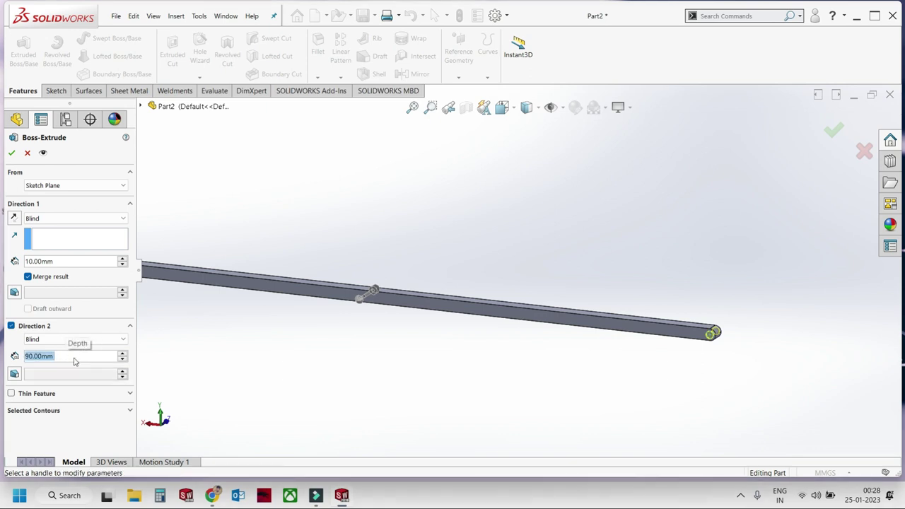
{"action": "mouse_move", "coordinate": [435, 273]}
{"action": "middle_mouse_down"}
{"action": "mouse_move", "coordinate": [435, 297]}
{"action": "mouse_move", "coordinate": [662, 278]}
{"action": "middle_mouse_up"}
{"action": "left_click", "coordinate": [835, 132]}
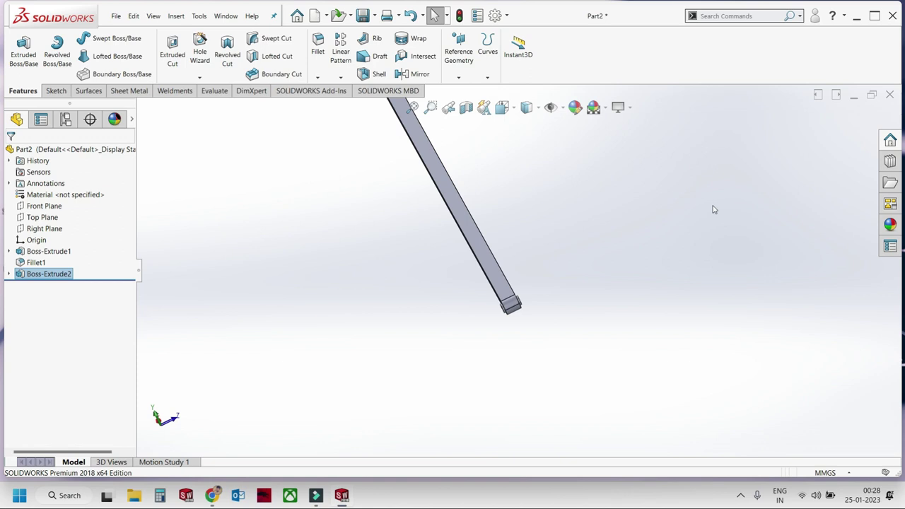
Orbit the bar back to horizontal and view its sketch plane Normal To.
{"action": "middle_click_drag", "start_coordinate": [475, 295], "coordinate": [361, 294]}
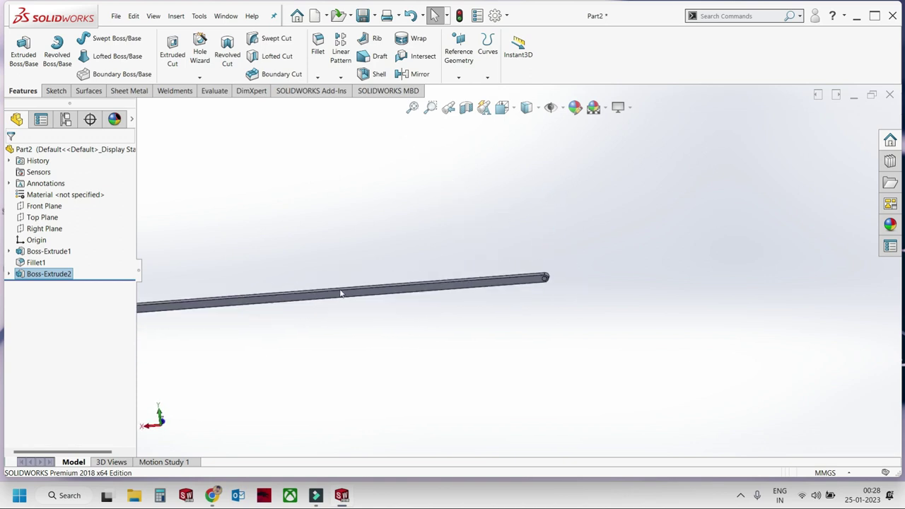
{"action": "scroll", "coordinate": [328, 297], "scroll_direction": "down", "scroll_amount": 3}
{"action": "scroll", "coordinate": [222, 319], "scroll_direction": "down", "scroll_amount": 2}
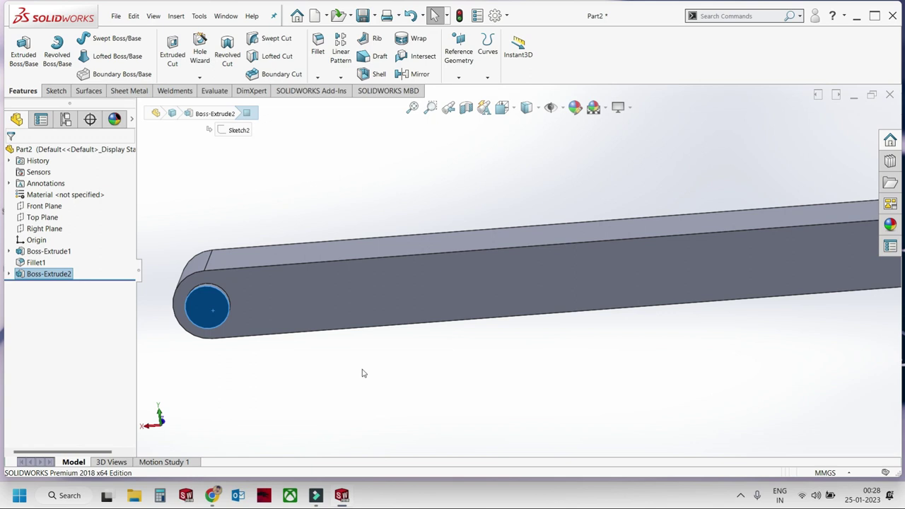
{"action": "key", "text": "ctrl+2"}
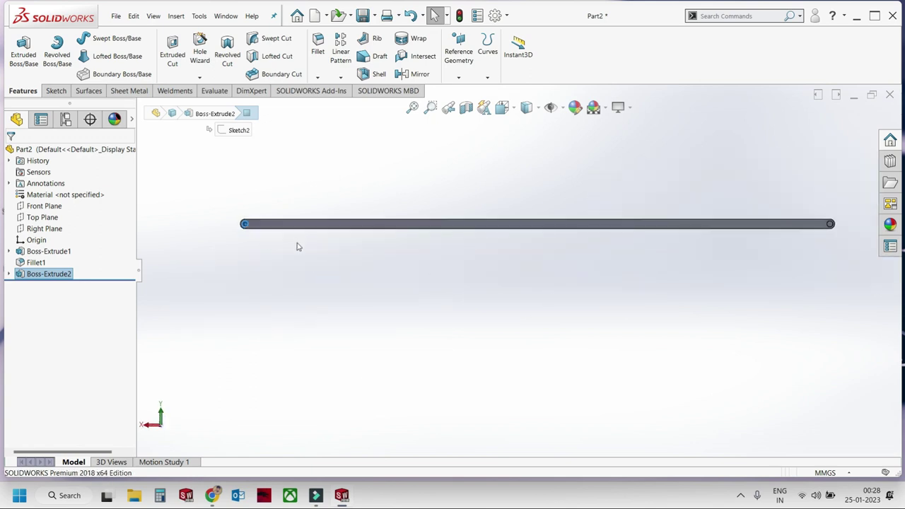
Start a sketch and draw a corner rectangle from the bar's left end past its right end.
{"action": "left_click", "coordinate": [27, 58]}
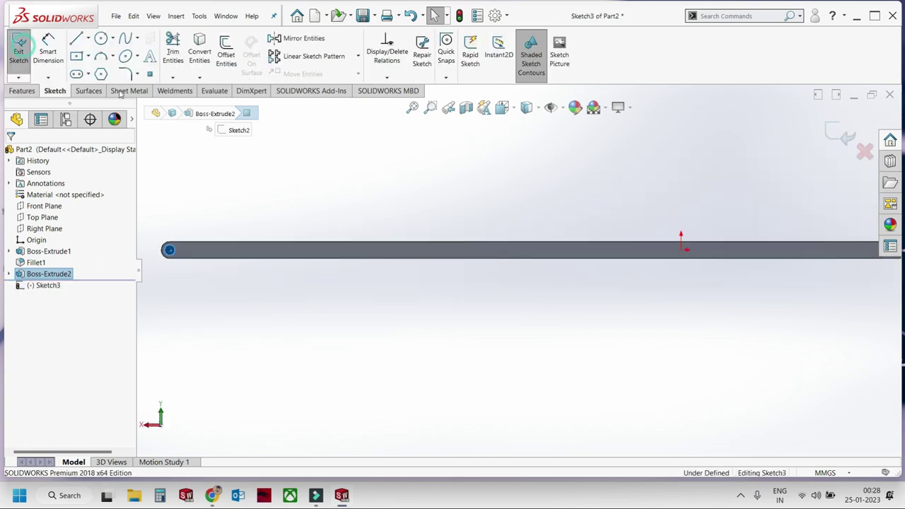
{"action": "left_click", "coordinate": [87, 57]}
{"action": "left_click", "coordinate": [123, 71]}
{"action": "scroll", "coordinate": [229, 273], "scroll_direction": "down", "scroll_amount": 2}
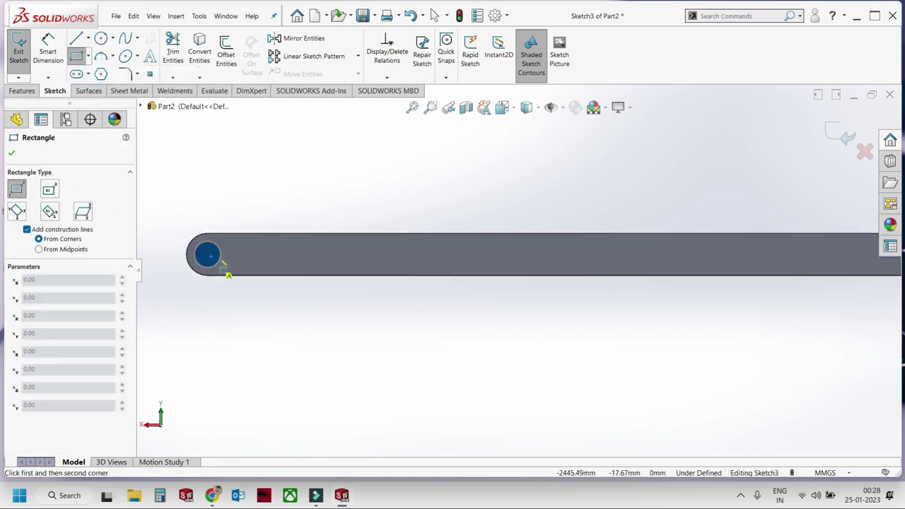
{"action": "scroll", "coordinate": [319, 253], "scroll_direction": "down", "scroll_amount": 3}
{"action": "left_click", "coordinate": [342, 219]}
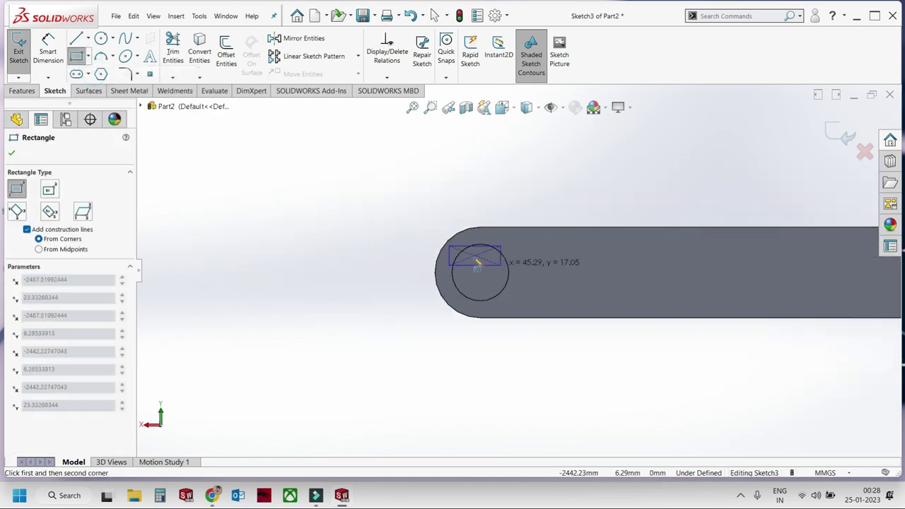
{"action": "scroll", "coordinate": [477, 259], "scroll_direction": "up", "scroll_amount": 3}
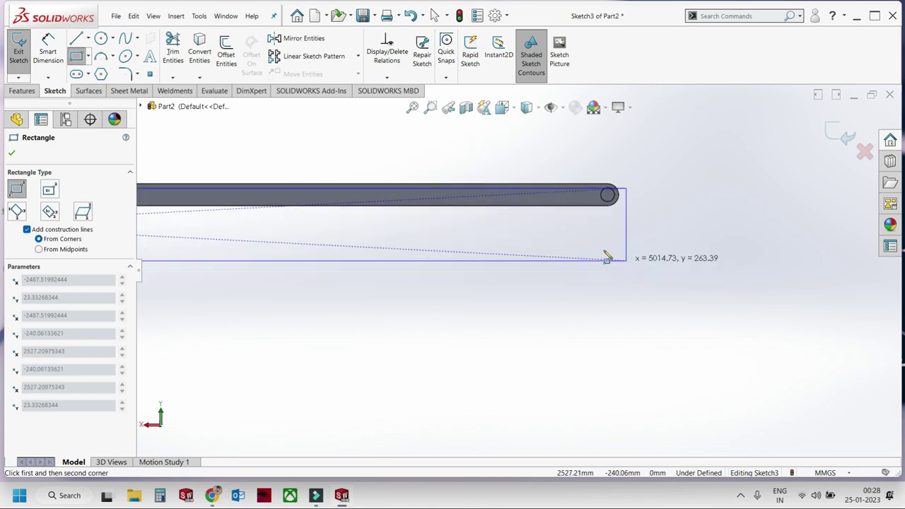
{"action": "left_click", "coordinate": [613, 194]}
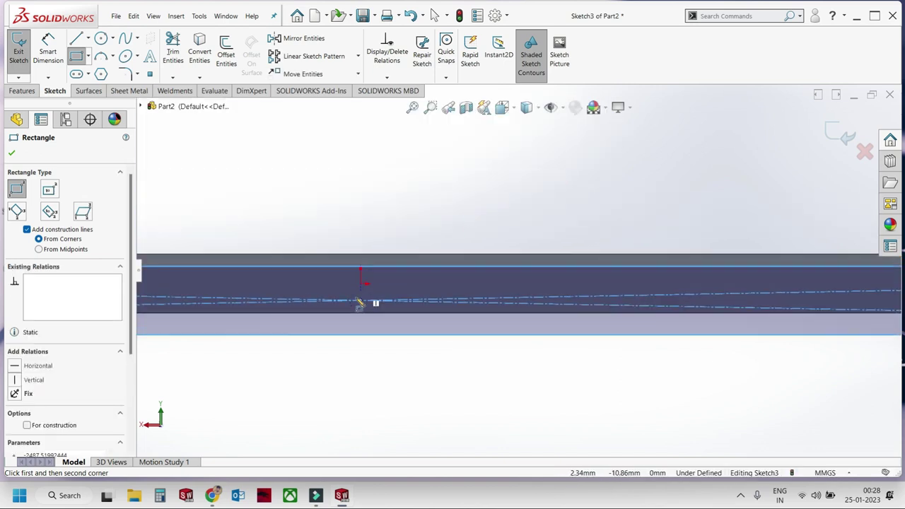
{"action": "key", "text": "Escape"}
Add a short construction centerline inside the rectangle and make it vertical.
{"action": "left_click", "coordinate": [88, 41]}
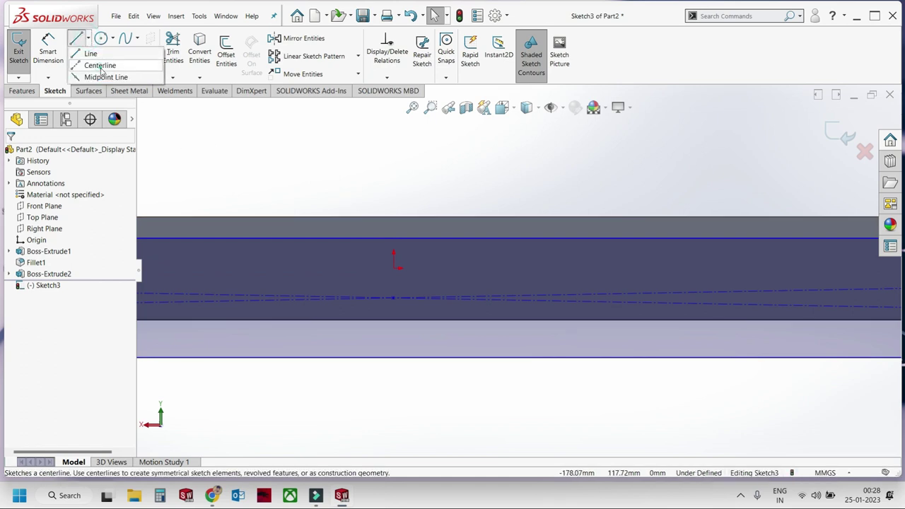
{"action": "left_click", "coordinate": [95, 63]}
{"action": "left_click", "coordinate": [396, 269]}
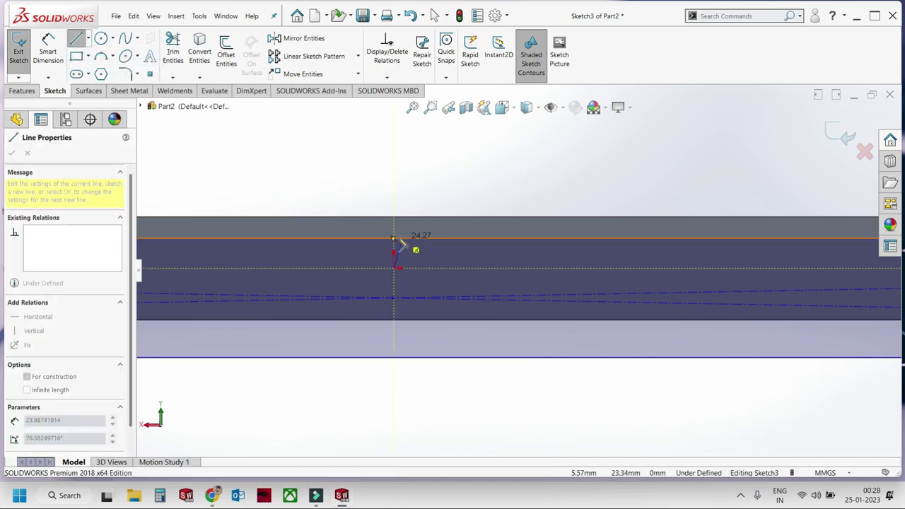
{"action": "left_click", "coordinate": [394, 239]}
{"action": "key", "text": "Escape"}
{"action": "left_click", "coordinate": [396, 251]}
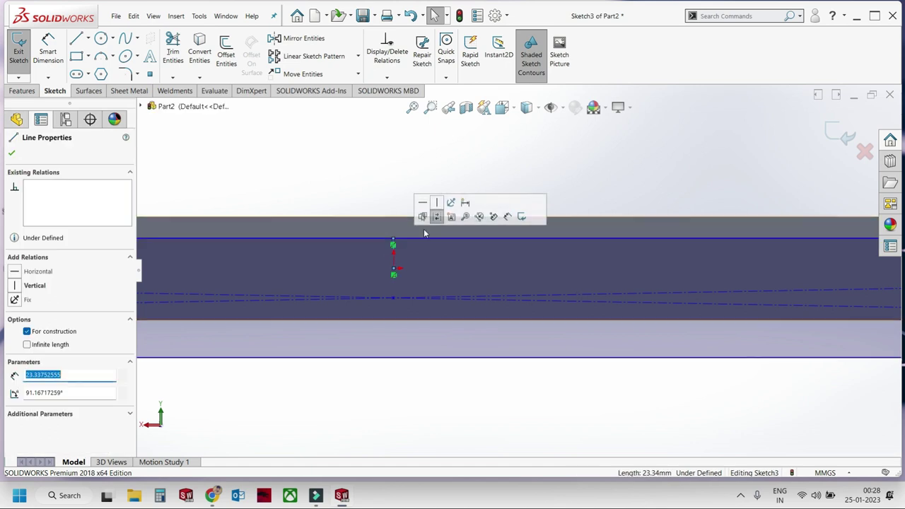
{"action": "left_click", "coordinate": [437, 203]}
{"action": "left_click", "coordinate": [441, 172]}
{"action": "scroll", "coordinate": [378, 252], "scroll_direction": "up", "scroll_amount": 5}
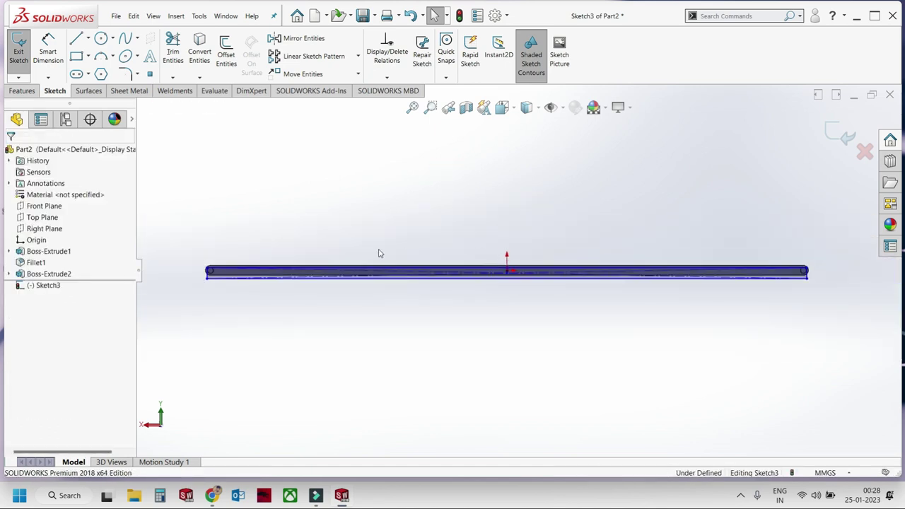
{"action": "scroll", "coordinate": [602, 287], "scroll_direction": "down", "scroll_amount": 4}
{"action": "scroll", "coordinate": [580, 330], "scroll_direction": "down", "scroll_amount": 2}
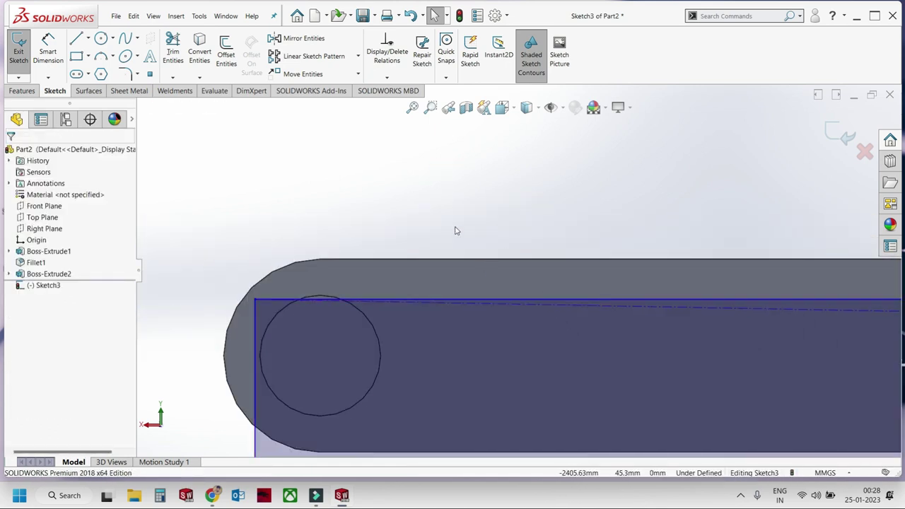
Dimension the rectangle's top line 15 mm below the bar's top edge.
{"action": "left_click", "coordinate": [421, 300]}
{"action": "left_click", "coordinate": [427, 259]}
{"action": "left_click", "coordinate": [391, 199]}
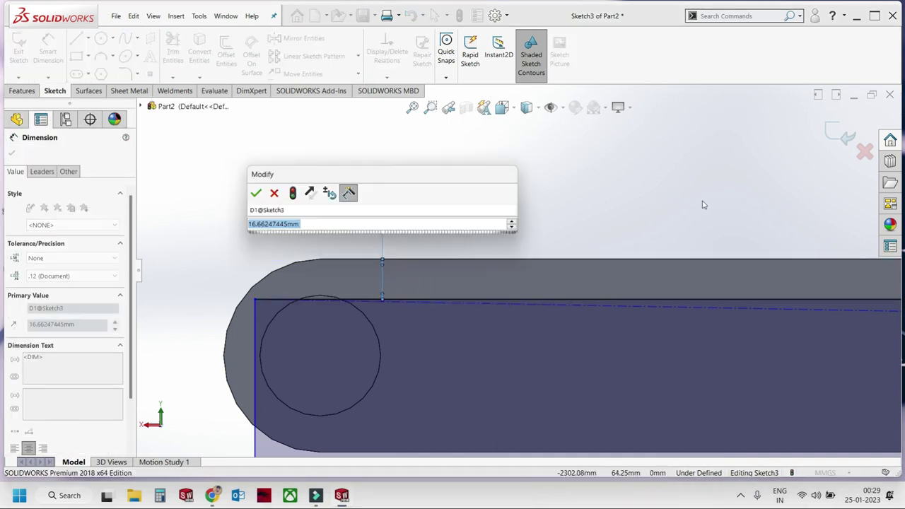
{"action": "type", "text": "15"}
{"action": "key", "text": "Return"}
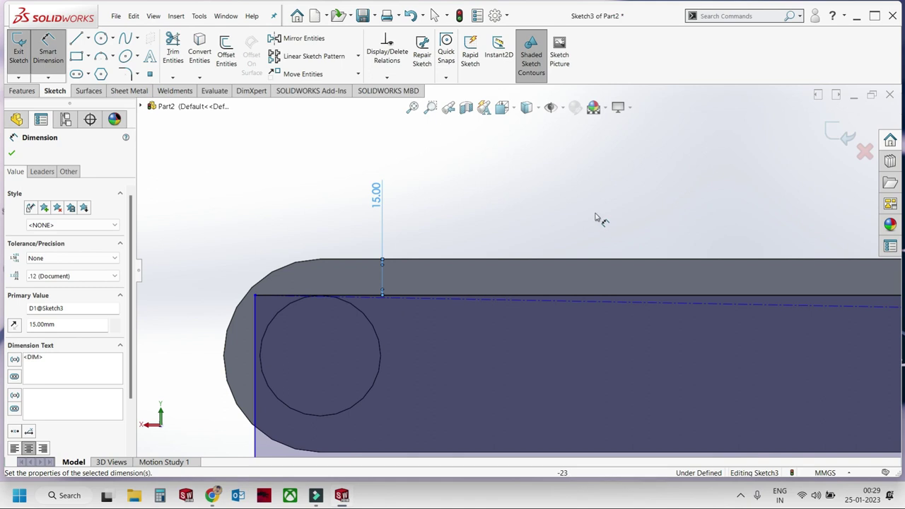
Set the rectangle's height to 100 mm using its right edge.
{"action": "scroll", "coordinate": [566, 218], "scroll_direction": "up", "scroll_amount": 2}
{"action": "scroll", "coordinate": [570, 220], "scroll_direction": "up", "scroll_amount": 2}
{"action": "middle_click_drag", "start_coordinate": [802, 319], "coordinate": [625, 222], "text": "ctrl"}
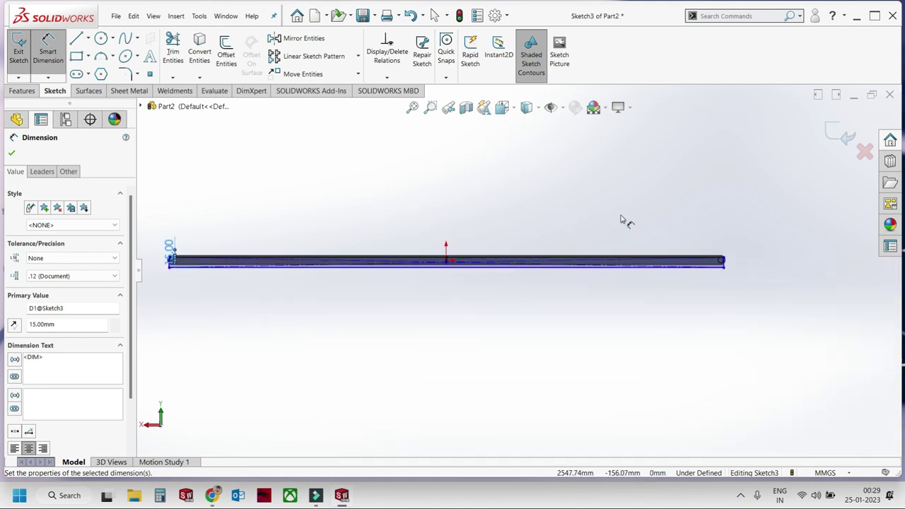
{"action": "scroll", "coordinate": [701, 333], "scroll_direction": "down", "scroll_amount": 3}
{"action": "scroll", "coordinate": [701, 332], "scroll_direction": "down", "scroll_amount": 2}
{"action": "scroll", "coordinate": [729, 353], "scroll_direction": "down", "scroll_amount": 2}
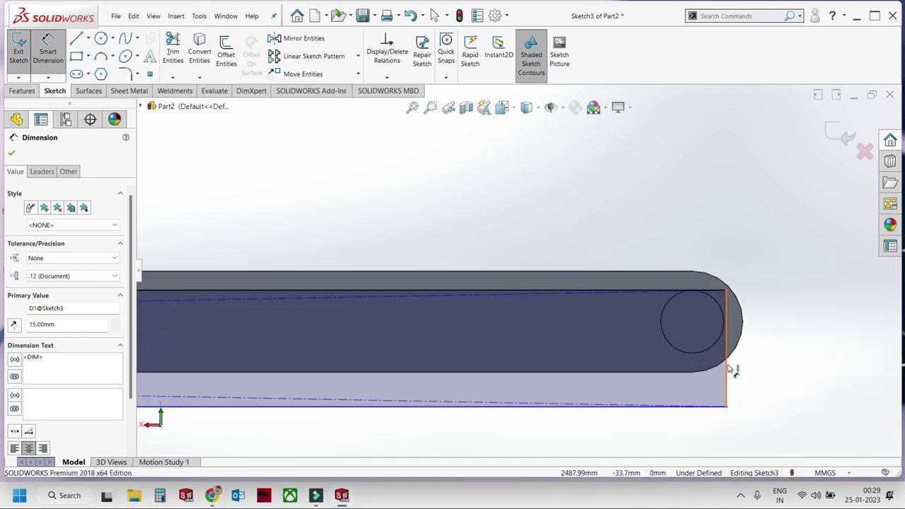
{"action": "left_click", "coordinate": [728, 369]}
{"action": "left_click", "coordinate": [785, 357]}
{"action": "type", "text": "100"}
{"action": "key", "text": "Return"}
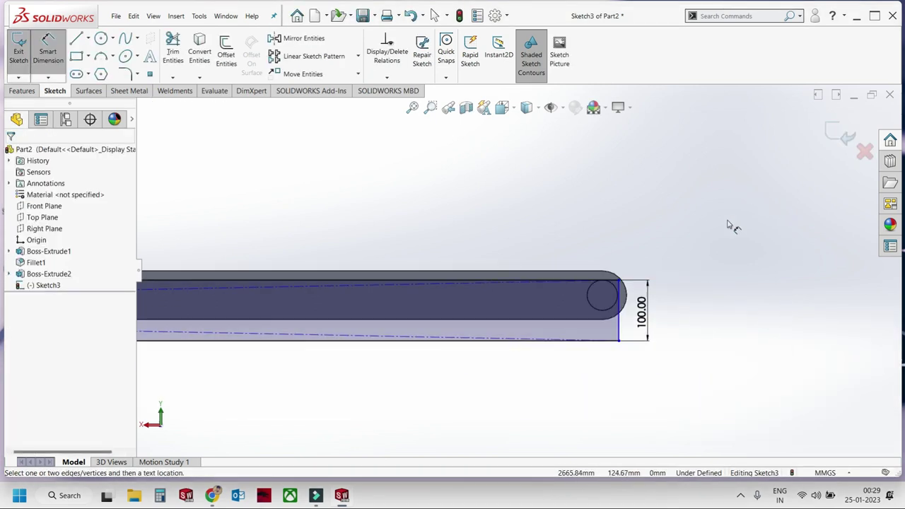
Dimension the rectangle's length to 4975 mm, making the sketch fully defined.
{"action": "scroll", "coordinate": [732, 233], "scroll_direction": "up", "scroll_amount": 3}
{"action": "scroll", "coordinate": [708, 258], "scroll_direction": "up", "scroll_amount": 2}
{"action": "scroll", "coordinate": [311, 279], "scroll_direction": "down", "scroll_amount": 2}
{"action": "scroll", "coordinate": [431, 255], "scroll_direction": "up", "scroll_amount": 1}
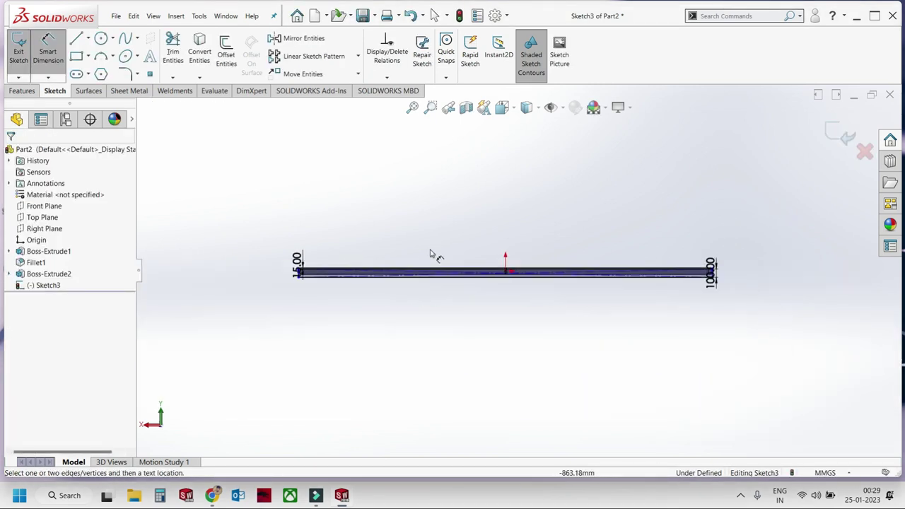
{"action": "scroll", "coordinate": [313, 299], "scroll_direction": "down", "scroll_amount": 2}
{"action": "scroll", "coordinate": [299, 261], "scroll_direction": "down", "scroll_amount": 3}
{"action": "scroll", "coordinate": [448, 267], "scroll_direction": "up", "scroll_amount": 2}
{"action": "scroll", "coordinate": [346, 273], "scroll_direction": "down", "scroll_amount": 2}
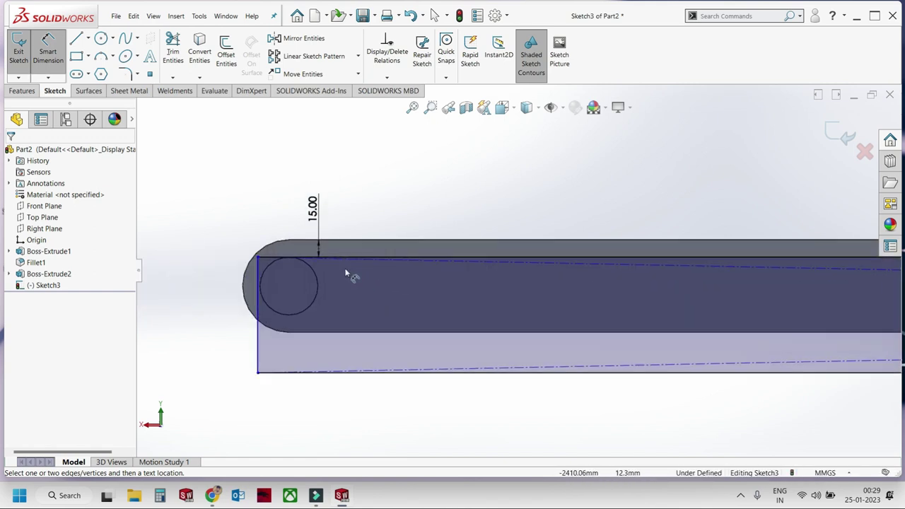
{"action": "scroll", "coordinate": [298, 262], "scroll_direction": "down", "scroll_amount": 2}
{"action": "left_click", "coordinate": [252, 258]}
{"action": "left_click", "coordinate": [262, 172]}
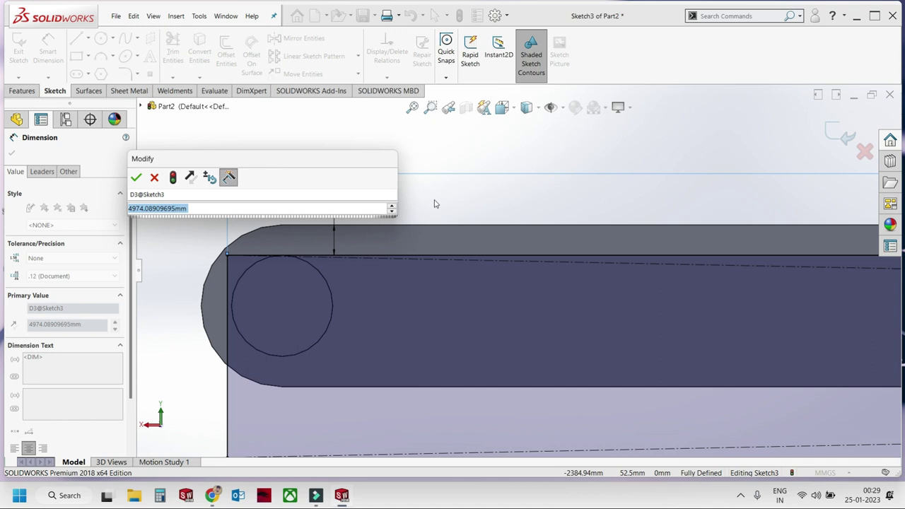
{"action": "type", "text": "4975"}
{"action": "key", "text": "Return"}
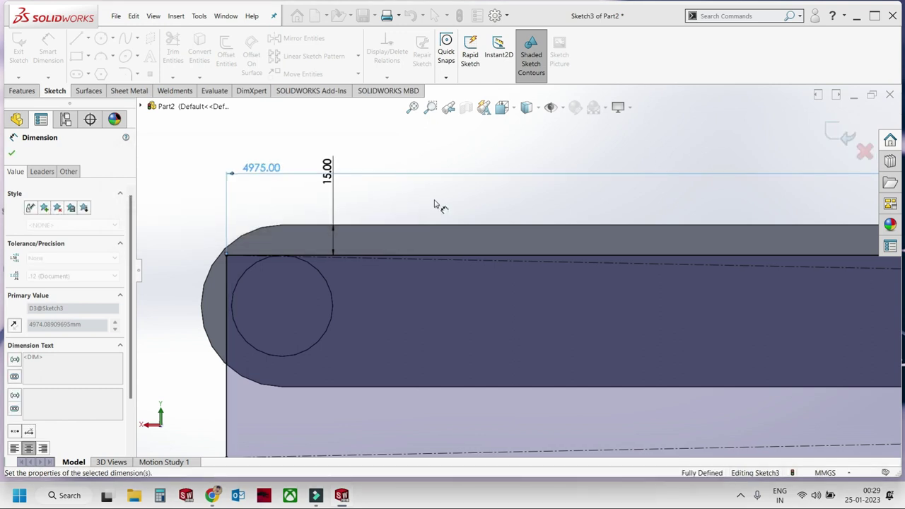
{"action": "scroll", "coordinate": [439, 205], "scroll_direction": "up", "scroll_amount": 2}
{"action": "scroll", "coordinate": [538, 202], "scroll_direction": "up", "scroll_amount": 1}
{"action": "scroll", "coordinate": [586, 206], "scroll_direction": "up", "scroll_amount": 1}
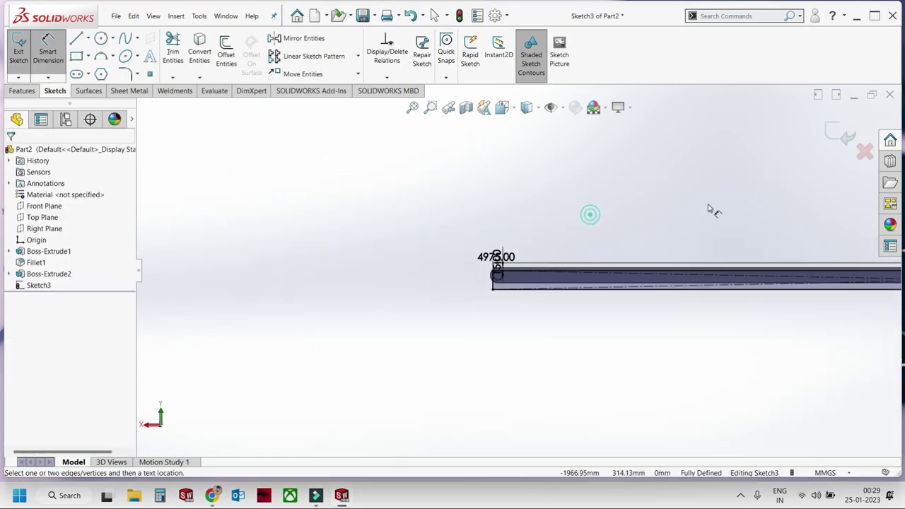
Extrude the rectangle sketch as a boss with a 5 mm blind depth.
{"action": "key", "text": "e"}
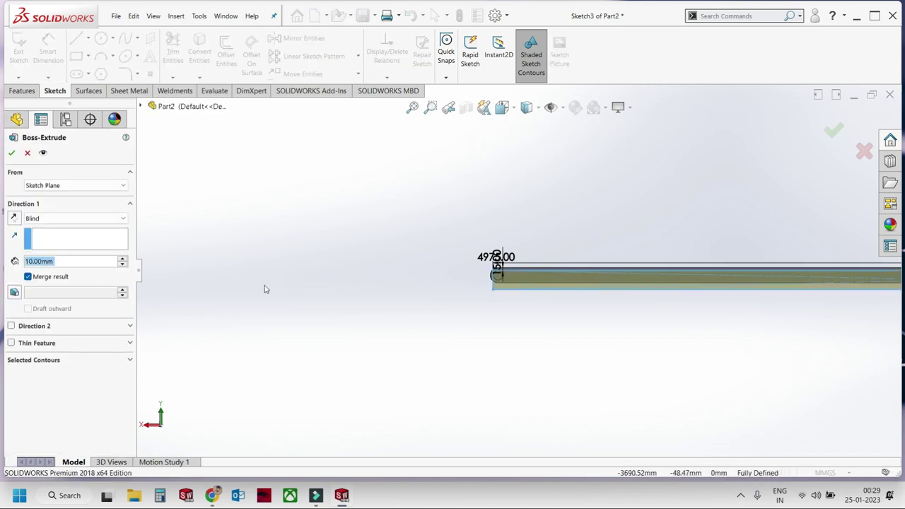
{"action": "type", "text": "5"}
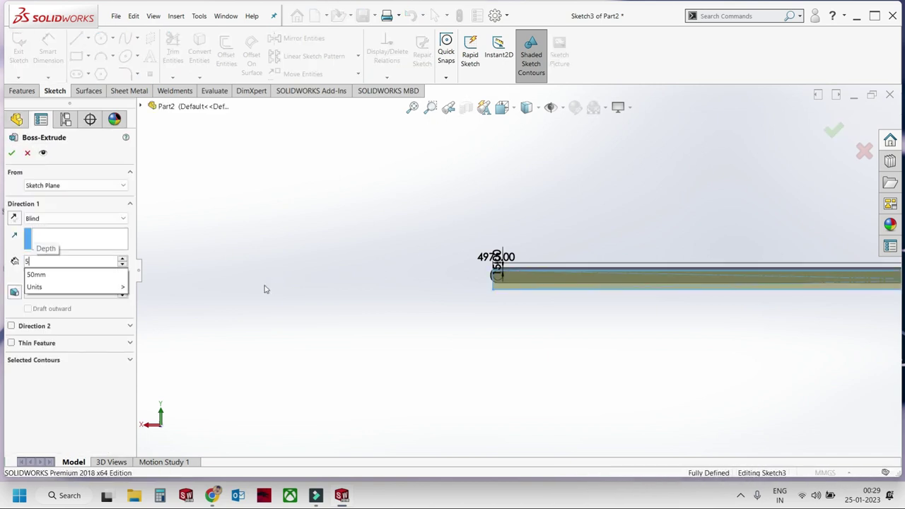
{"action": "key", "text": "Return"}
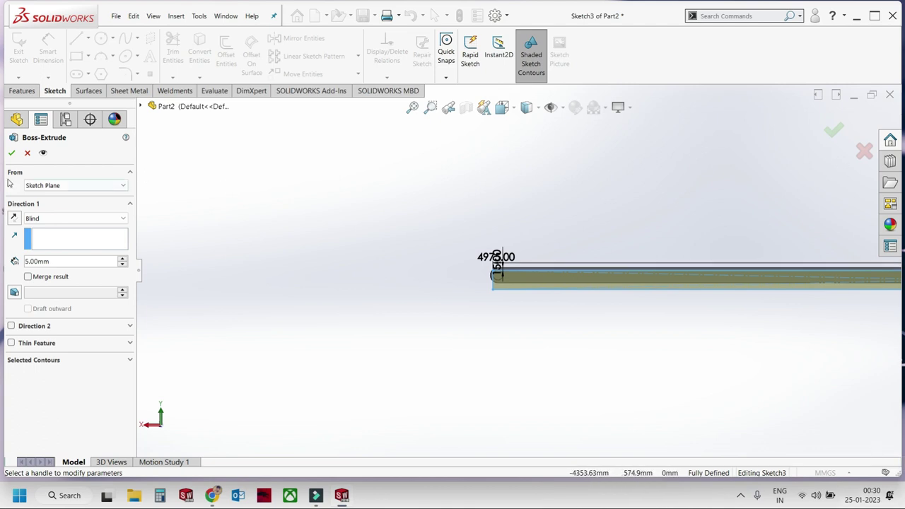
Accept the 5 mm extrusion of Sketch3 to create Boss-Extrude3.
{"action": "left_click", "coordinate": [15, 155]}
Give the bar's top face and several end and side faces a green face appearance.
{"action": "middle_click_drag", "start_coordinate": [647, 236], "coordinate": [674, 290]}
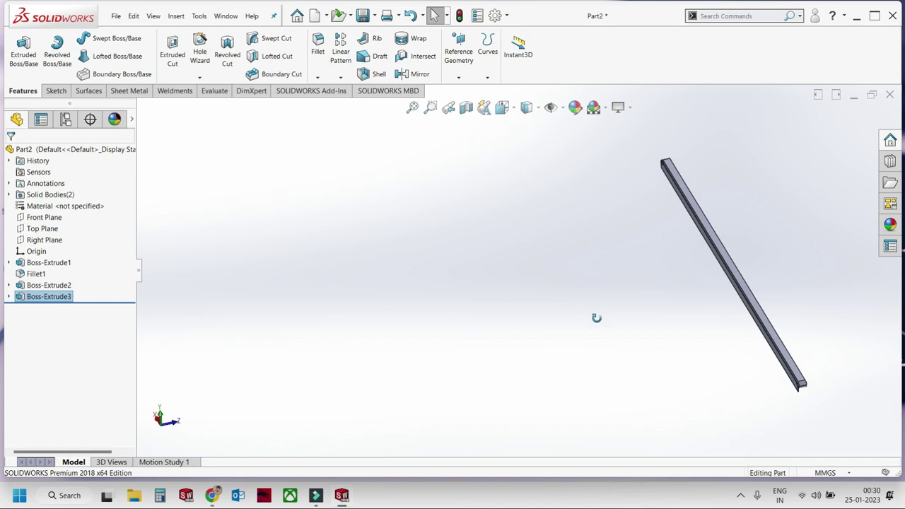
{"action": "scroll", "coordinate": [690, 290], "scroll_direction": "down", "scroll_amount": 2}
{"action": "scroll", "coordinate": [636, 311], "scroll_direction": "down", "scroll_amount": 2}
{"action": "scroll", "coordinate": [605, 354], "scroll_direction": "down", "scroll_amount": 1}
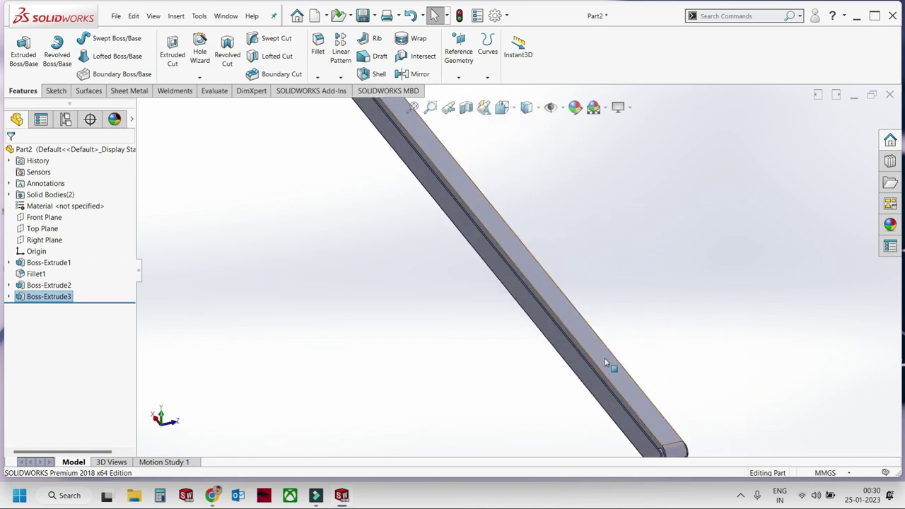
{"action": "left_click", "coordinate": [609, 362]}
{"action": "left_click", "coordinate": [714, 317]}
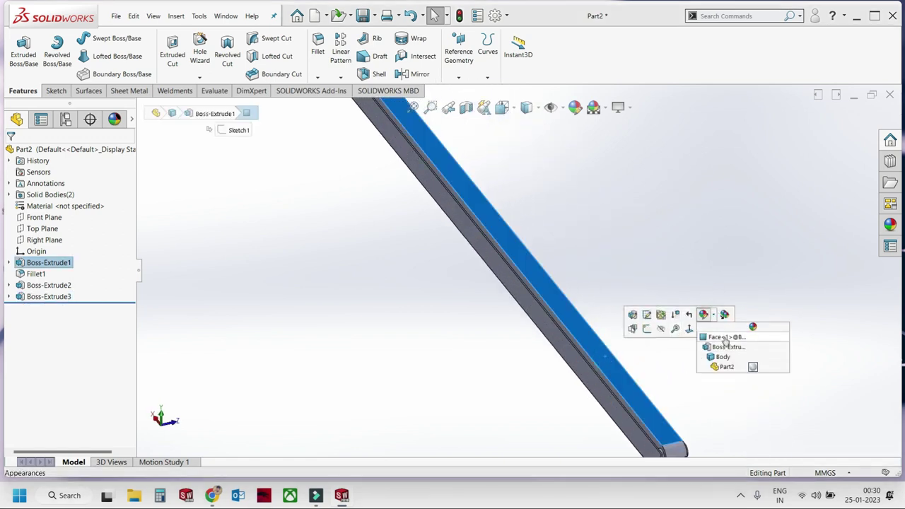
{"action": "left_click", "coordinate": [725, 339]}
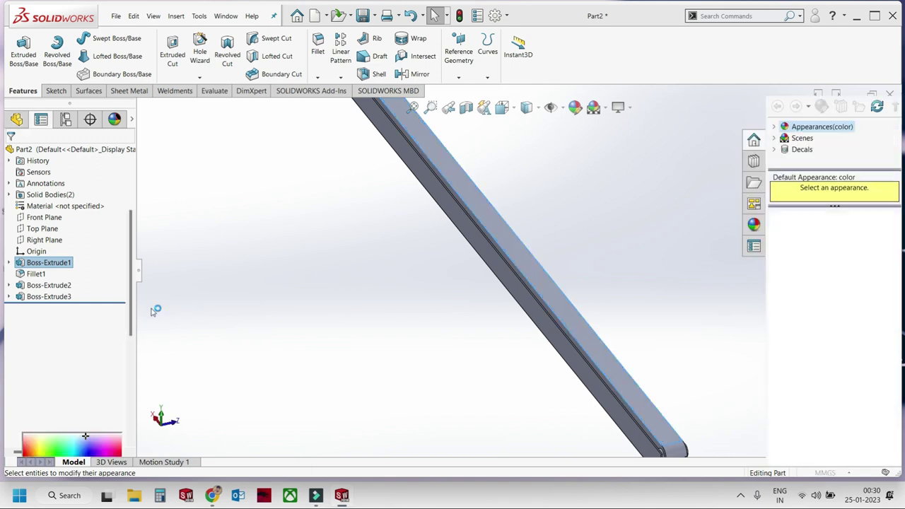
{"action": "left_click", "coordinate": [63, 389]}
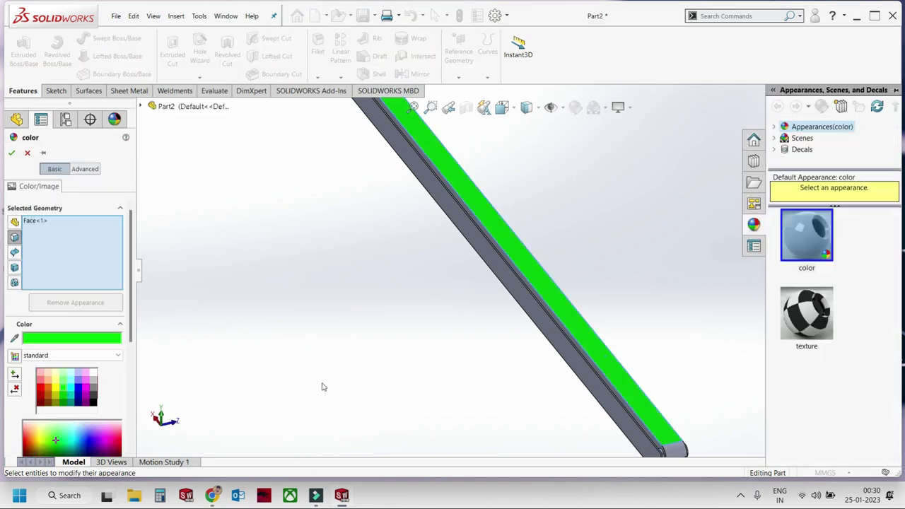
{"action": "scroll", "coordinate": [413, 375], "scroll_direction": "up", "scroll_amount": 2}
{"action": "scroll", "coordinate": [570, 360], "scroll_direction": "down", "scroll_amount": 5}
{"action": "left_click", "coordinate": [615, 318]}
{"action": "mouse_move", "coordinate": [616, 319]}
{"action": "middle_mouse_down"}
{"action": "mouse_move", "coordinate": [544, 319]}
{"action": "mouse_move", "coordinate": [619, 324]}
{"action": "middle_mouse_up"}
{"action": "left_click", "coordinate": [665, 314]}
{"action": "scroll", "coordinate": [663, 314], "scroll_direction": "up", "scroll_amount": 3}
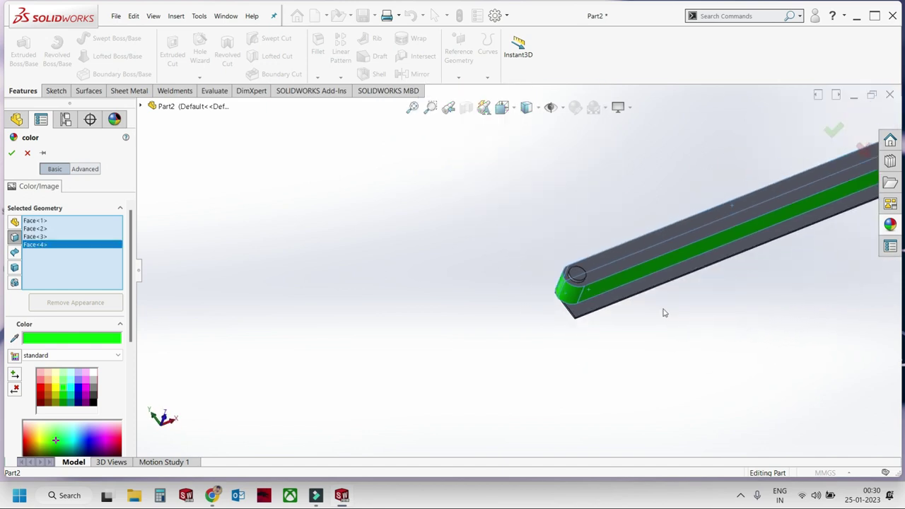
{"action": "scroll", "coordinate": [691, 259], "scroll_direction": "up", "scroll_amount": 2}
{"action": "scroll", "coordinate": [814, 162], "scroll_direction": "down", "scroll_amount": 2}
{"action": "scroll", "coordinate": [759, 144], "scroll_direction": "down", "scroll_amount": 2}
{"action": "scroll", "coordinate": [759, 144], "scroll_direction": "down", "scroll_amount": 3}
{"action": "mouse_move", "coordinate": [759, 144]}
{"action": "middle_mouse_down"}
{"action": "mouse_move", "coordinate": [559, 277]}
{"action": "mouse_move", "coordinate": [665, 186]}
{"action": "middle_mouse_up"}
{"action": "left_click", "coordinate": [678, 120]}
{"action": "mouse_move", "coordinate": [681, 121]}
{"action": "middle_mouse_down"}
{"action": "mouse_move", "coordinate": [602, 231]}
{"action": "mouse_move", "coordinate": [765, 203]}
{"action": "middle_mouse_up"}
{"action": "left_click", "coordinate": [838, 133]}
Colour the whole Boss-Extrude3 feature dark red.
{"action": "mouse_move", "coordinate": [629, 181]}
{"action": "middle_mouse_down"}
{"action": "mouse_move", "coordinate": [509, 238]}
{"action": "mouse_move", "coordinate": [535, 285]}
{"action": "mouse_move", "coordinate": [498, 327]}
{"action": "mouse_move", "coordinate": [513, 319]}
{"action": "middle_mouse_up"}
{"action": "left_click", "coordinate": [512, 320]}
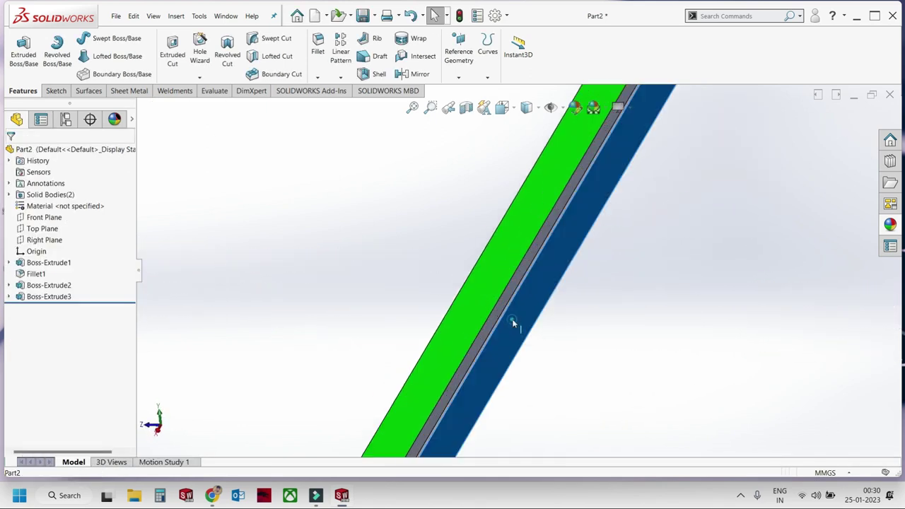
{"action": "right_click", "coordinate": [44, 300]}
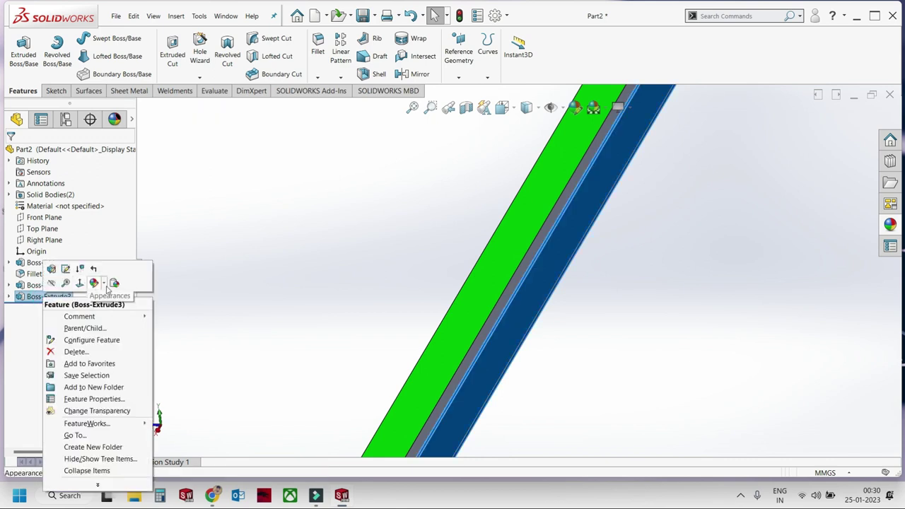
{"action": "left_click", "coordinate": [104, 285]}
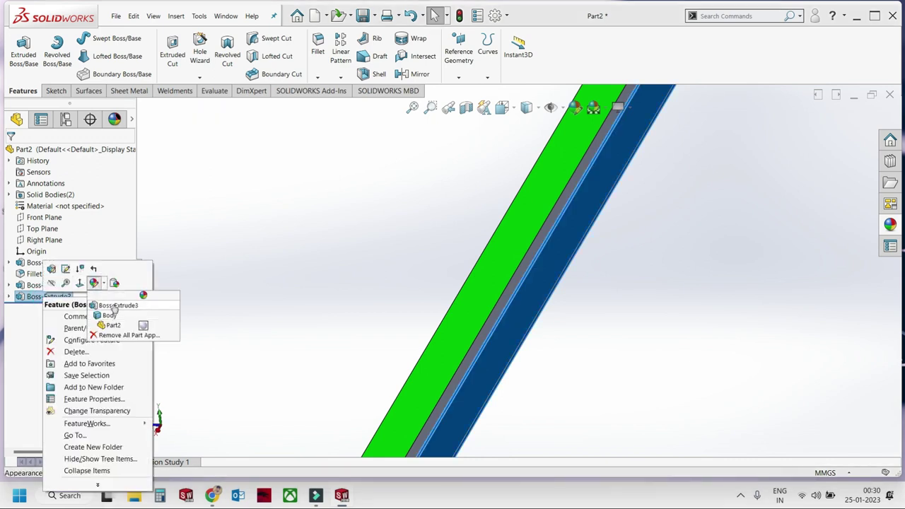
{"action": "left_click", "coordinate": [113, 306]}
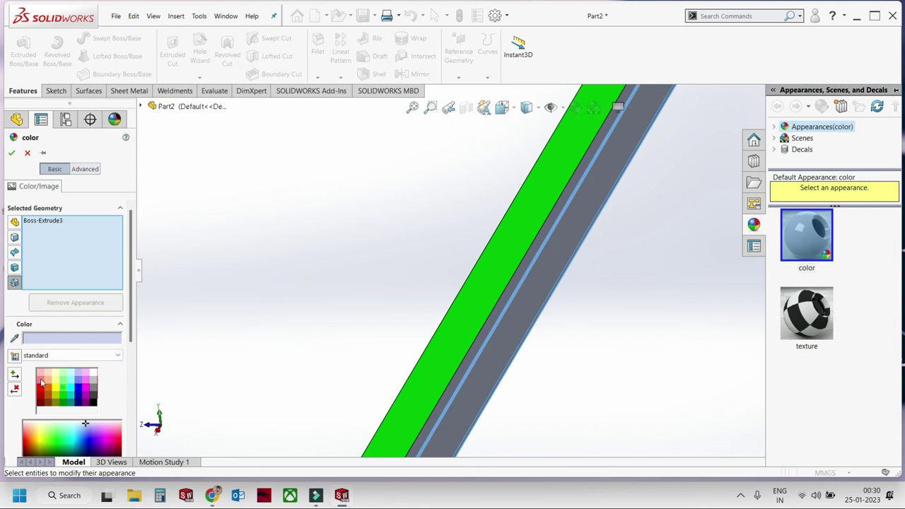
{"action": "left_click", "coordinate": [42, 383]}
{"action": "left_click", "coordinate": [12, 154]}
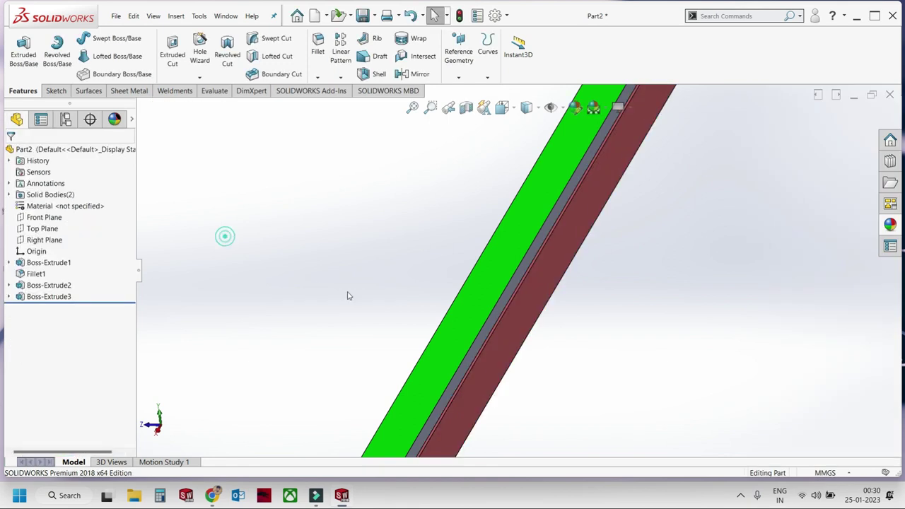
{"action": "scroll", "coordinate": [347, 295], "scroll_direction": "up", "scroll_amount": 5}
Save the bar part as P_65_P_002 and create a new assembly document.
{"action": "scroll", "coordinate": [355, 293], "scroll_direction": "up", "scroll_amount": 3}
{"action": "mouse_move", "coordinate": [356, 293]}
{"action": "middle_mouse_down"}
{"action": "mouse_move", "coordinate": [510, 349]}
{"action": "mouse_move", "coordinate": [516, 388]}
{"action": "mouse_move", "coordinate": [475, 363]}
{"action": "mouse_move", "coordinate": [497, 385]}
{"action": "mouse_move", "coordinate": [507, 241]}
{"action": "mouse_move", "coordinate": [516, 265]}
{"action": "mouse_move", "coordinate": [507, 318]}
{"action": "mouse_move", "coordinate": [519, 349]}
{"action": "middle_mouse_up"}
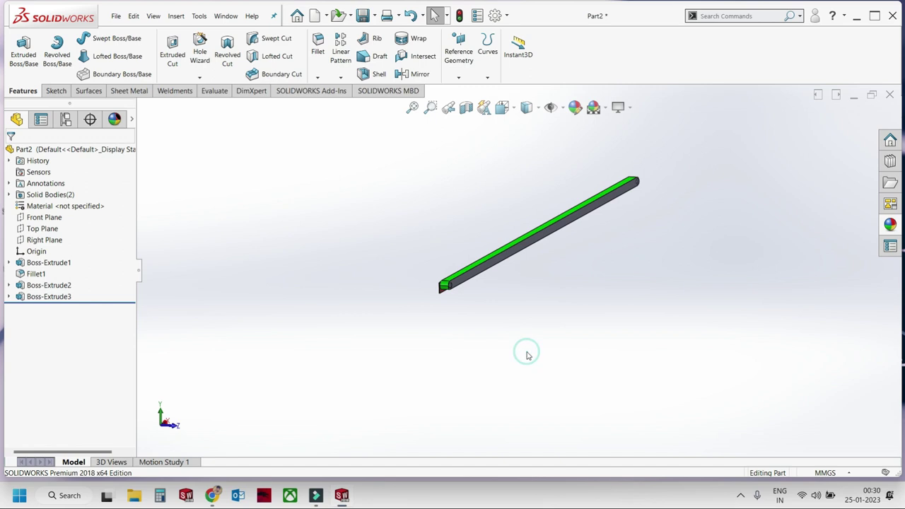
{"action": "key", "text": "ctrl+s"}
{"action": "left_click", "coordinate": [413, 176]}
{"action": "left_click", "coordinate": [414, 295]}
{"action": "key", "text": "BackSpace"}
{"action": "type", "text": "2"}
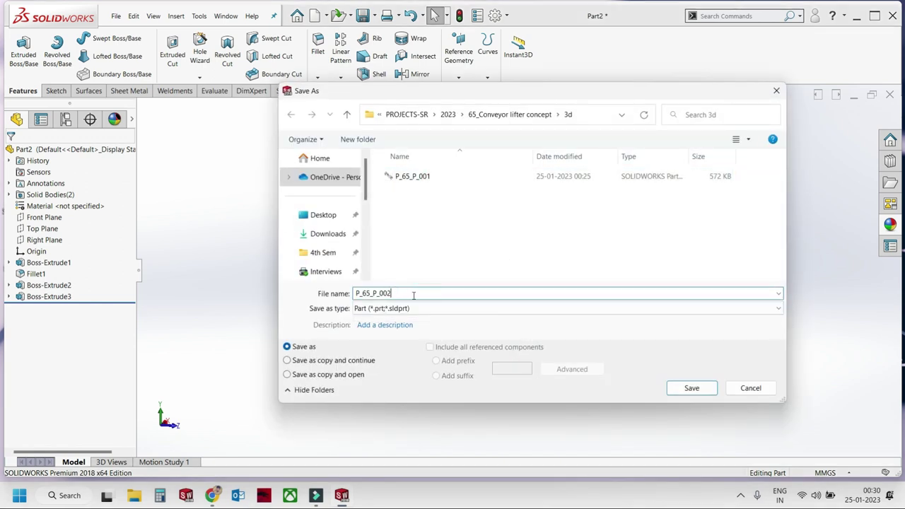
{"action": "key", "text": "Return"}
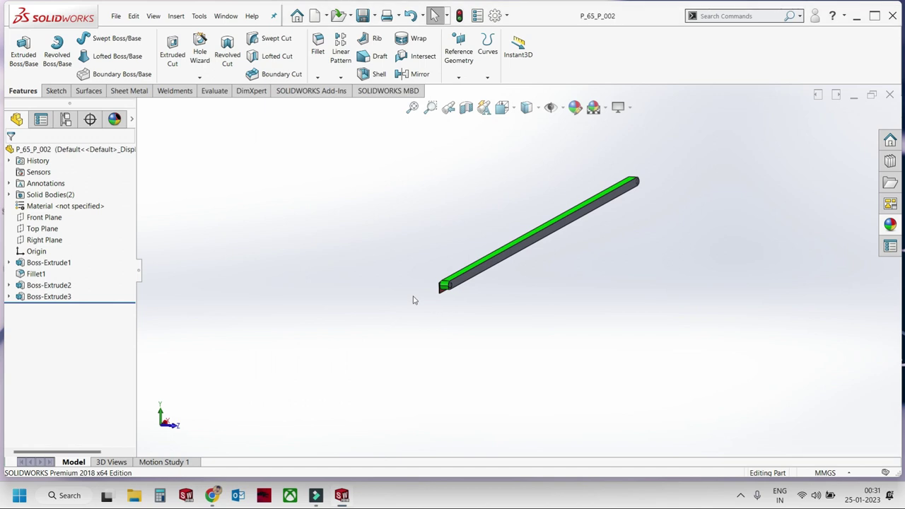
{"action": "key", "text": "ctrl+n"}
{"action": "double_click", "coordinate": [358, 241]}
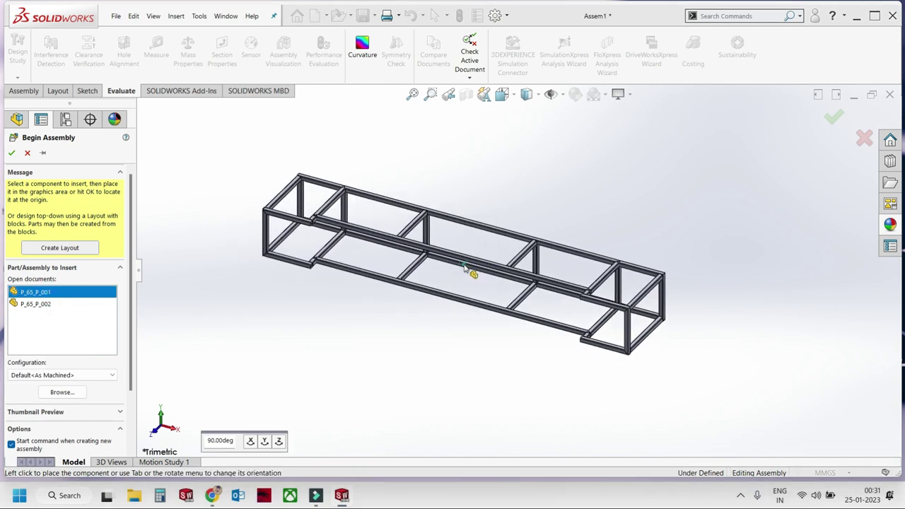
Fix P_65_P_001 at the origin, insert the P_65_P_002 bar beside it, and view isometrically.
{"action": "key", "text": "Return"}
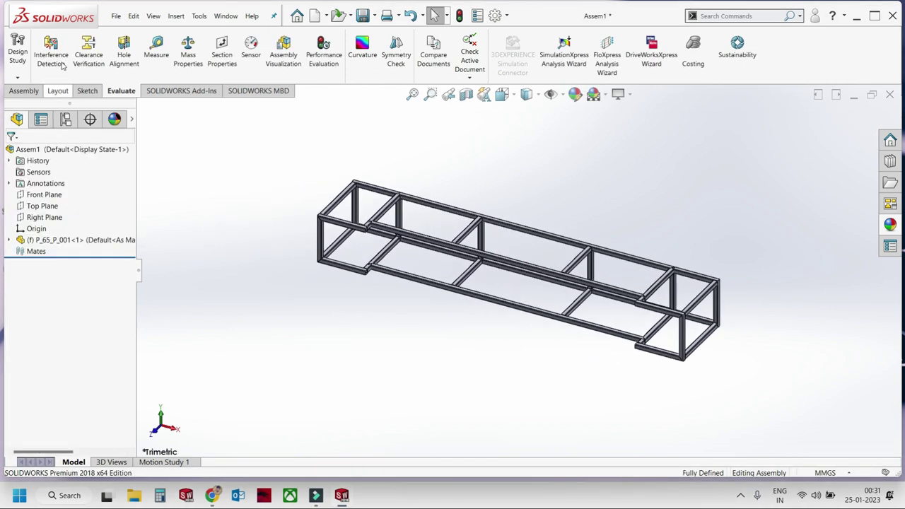
{"action": "left_click", "coordinate": [26, 92]}
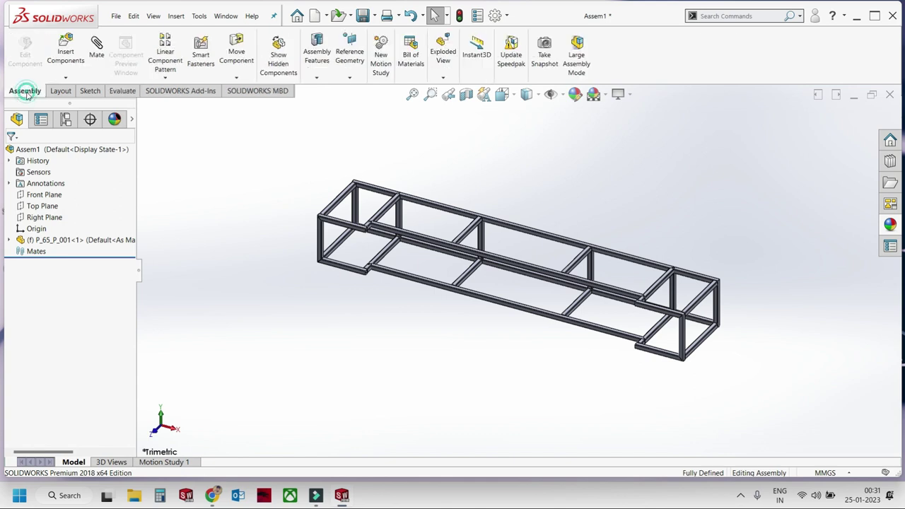
{"action": "left_click", "coordinate": [65, 48]}
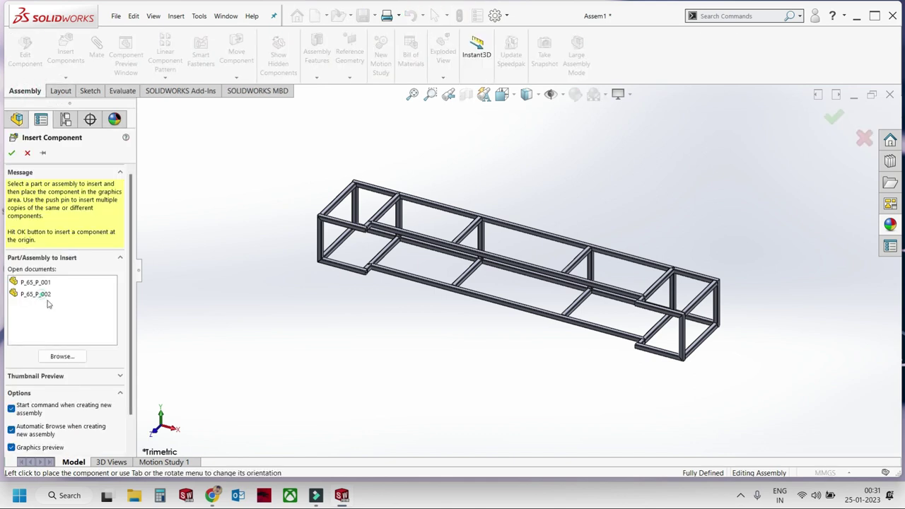
{"action": "left_click", "coordinate": [35, 294]}
{"action": "left_click", "coordinate": [472, 341]}
{"action": "scroll", "coordinate": [559, 307], "scroll_direction": "down", "scroll_amount": 2}
{"action": "mouse_move", "coordinate": [559, 307]}
{"action": "middle_mouse_down"}
{"action": "mouse_move", "coordinate": [527, 182]}
{"action": "mouse_move", "coordinate": [662, 102]}
{"action": "middle_mouse_up"}
{"action": "middle_click_drag", "start_coordinate": [665, 186], "coordinate": [644, 184]}
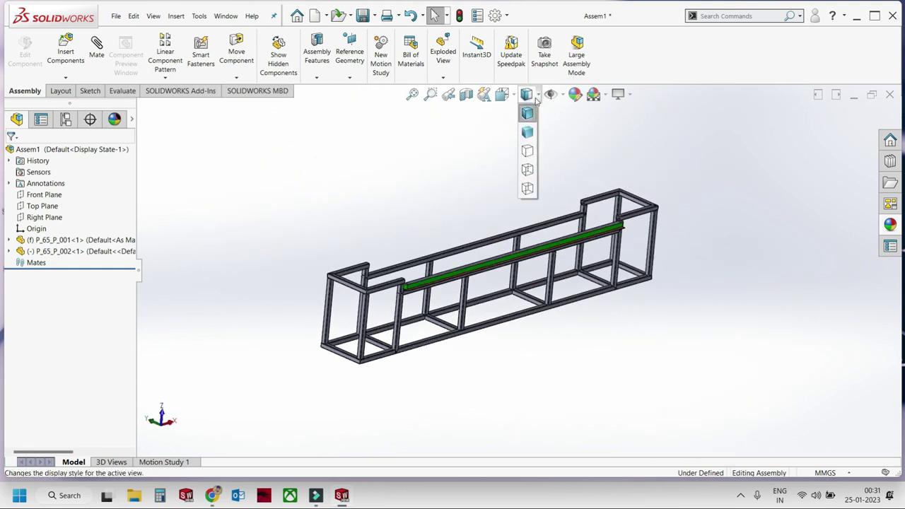
{"action": "left_click", "coordinate": [513, 101]}
{"action": "left_click", "coordinate": [576, 132]}
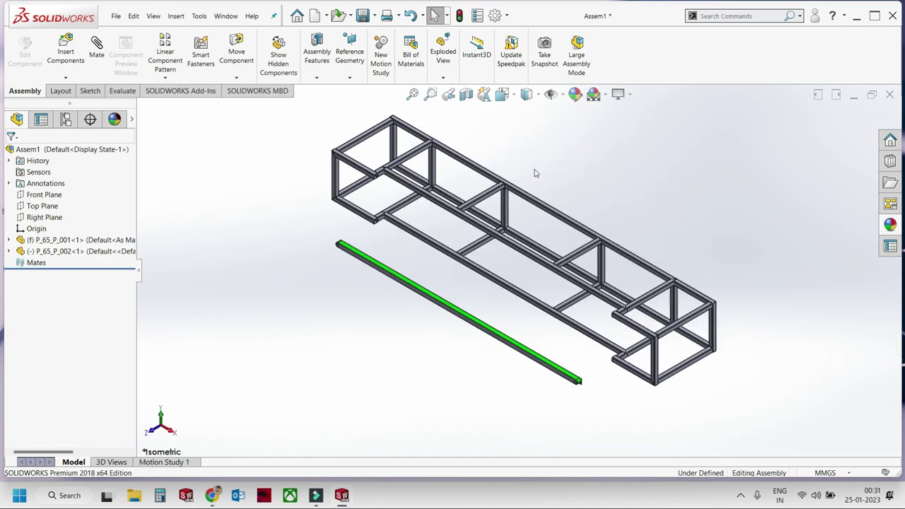
Float the P_65_P_001 frame and make two of the planes coincident.
{"action": "left_click", "coordinate": [536, 203]}
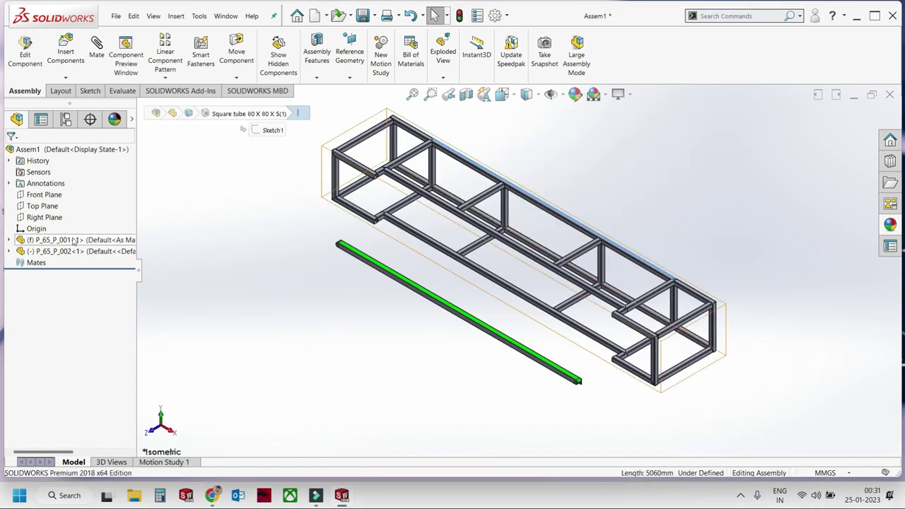
{"action": "right_click", "coordinate": [50, 240]}
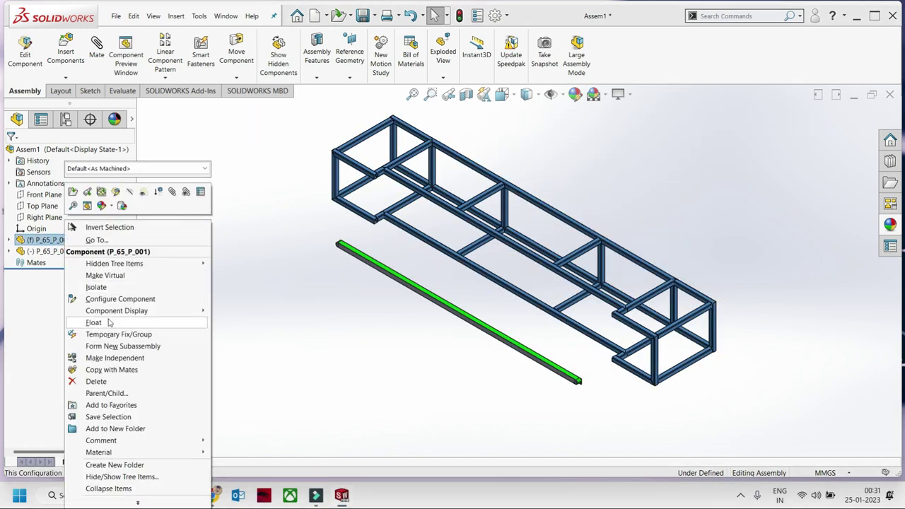
{"action": "left_click", "coordinate": [110, 322]}
{"action": "left_click", "coordinate": [10, 240]}
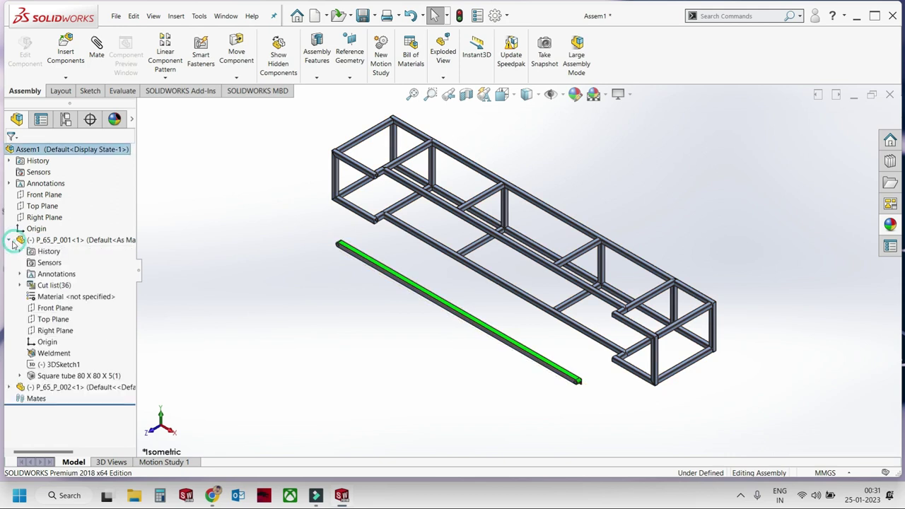
{"action": "left_click", "coordinate": [52, 308]}
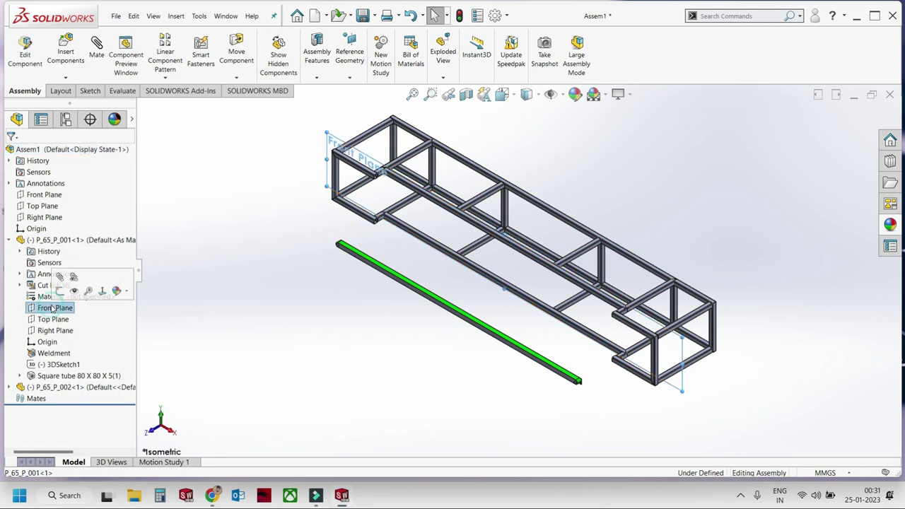
{"action": "left_click", "coordinate": [43, 206], "text": "ctrl"}
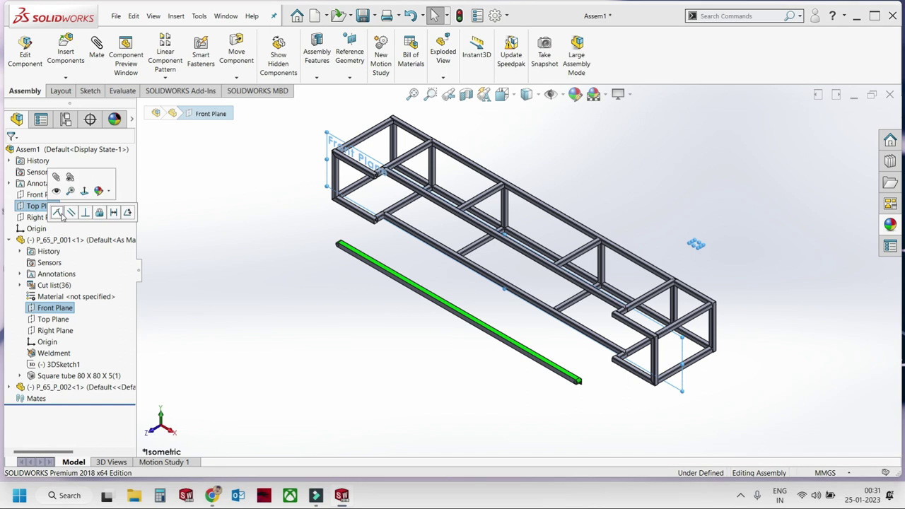
{"action": "left_click", "coordinate": [60, 215]}
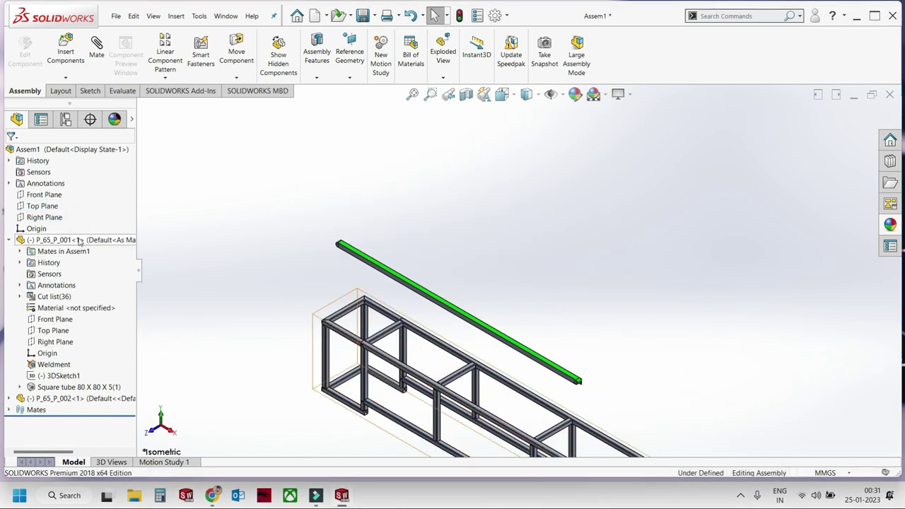
Flip that mate's alignment and mate the frame's Top Plane to the assembly Front Plane.
{"action": "left_click", "coordinate": [71, 240]}
{"action": "right_click", "coordinate": [185, 113]}
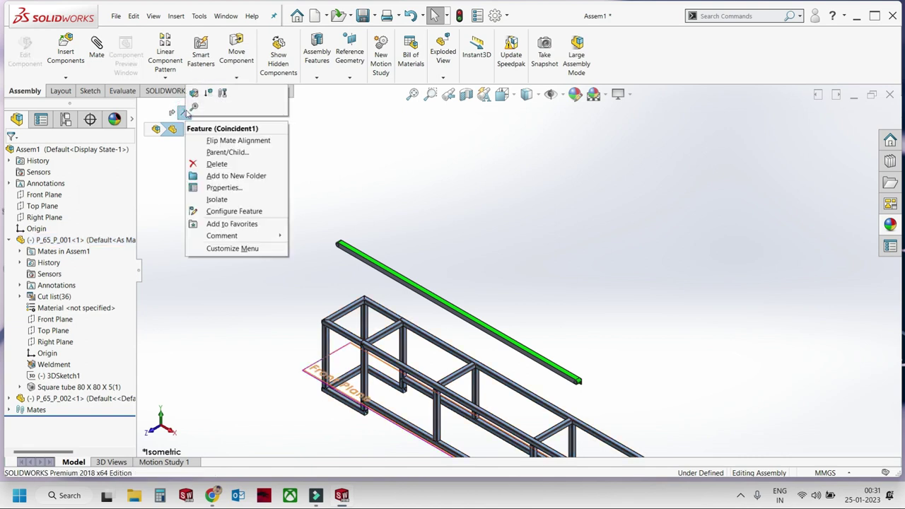
{"action": "left_click", "coordinate": [226, 141]}
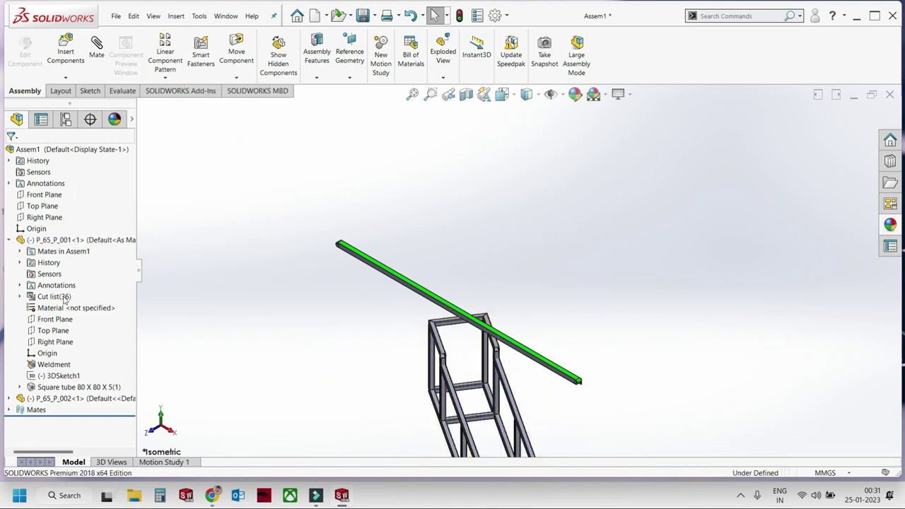
{"action": "left_click", "coordinate": [56, 333]}
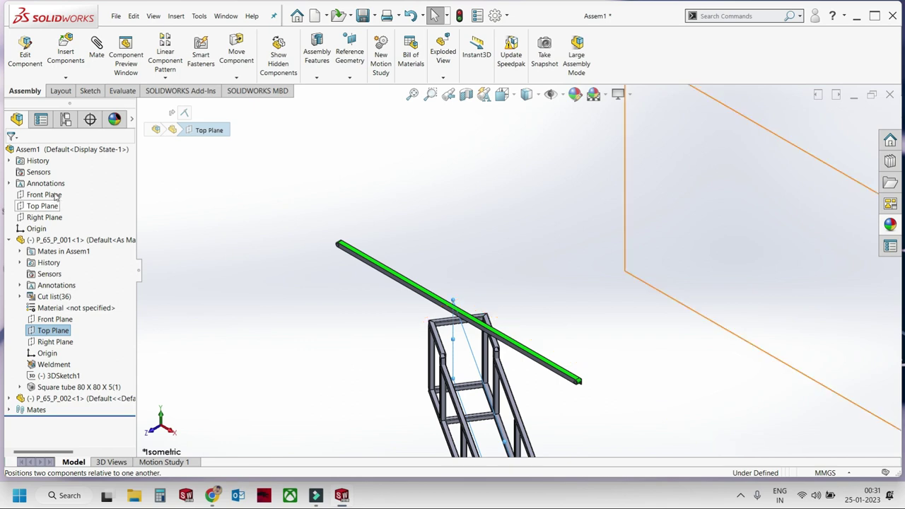
{"action": "left_click", "coordinate": [57, 197], "text": "ctrl"}
{"action": "left_click", "coordinate": [66, 198]}
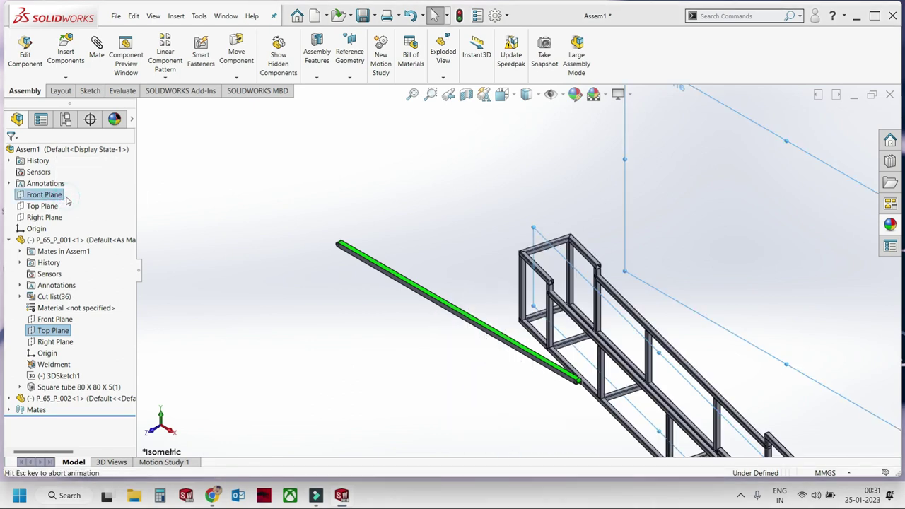
Mate the frame's Right Plane coincident with the assembly's Right Plane.
{"action": "left_click", "coordinate": [61, 343]}
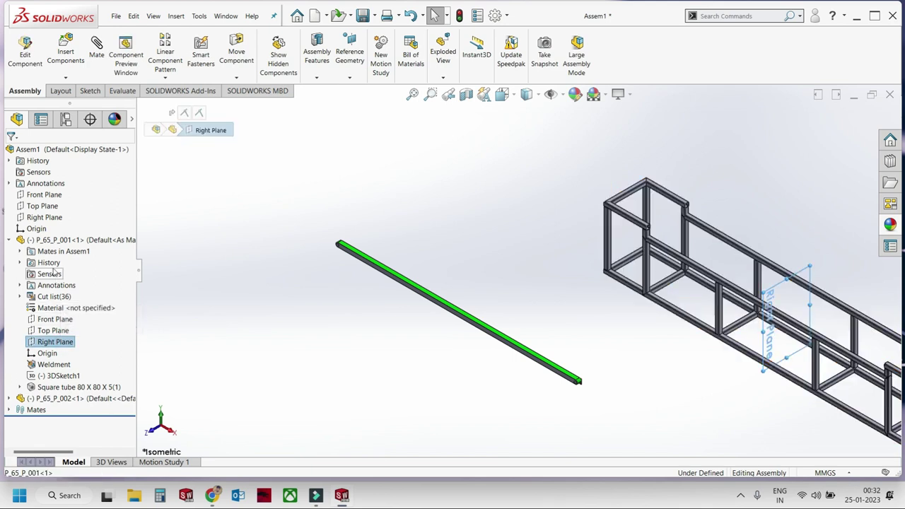
{"action": "left_click", "coordinate": [46, 219], "text": "ctrl"}
{"action": "left_click", "coordinate": [65, 205]}
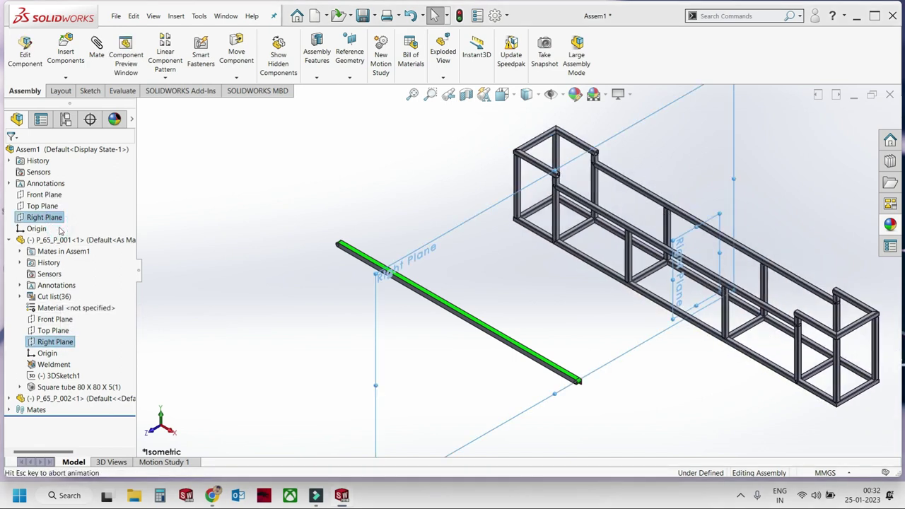
{"action": "left_click", "coordinate": [11, 240]}
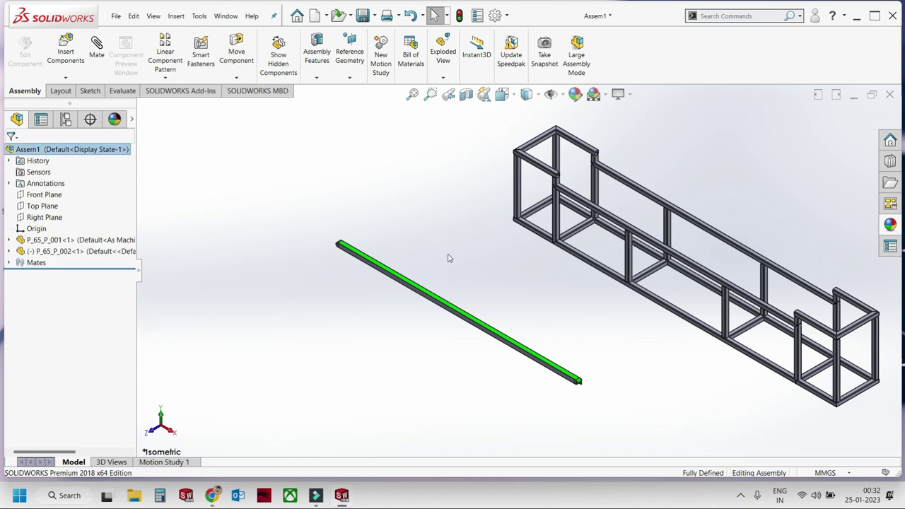
Mate the bar's red end plate against the frame's tube junction face.
{"action": "scroll", "coordinate": [594, 375], "scroll_direction": "down", "scroll_amount": 3}
{"action": "middle_click_drag", "start_coordinate": [594, 375], "coordinate": [487, 363]}
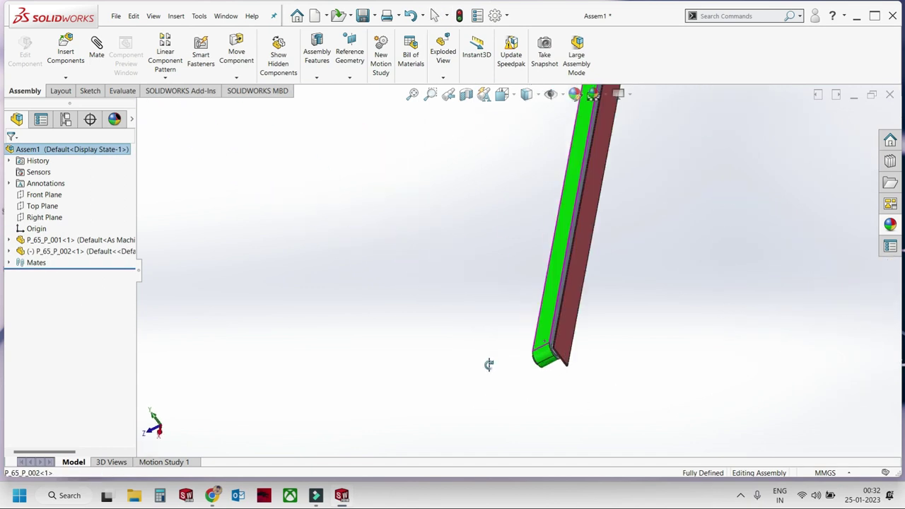
{"action": "left_click", "coordinate": [560, 306]}
{"action": "middle_click_drag", "start_coordinate": [533, 336], "coordinate": [793, 161]}
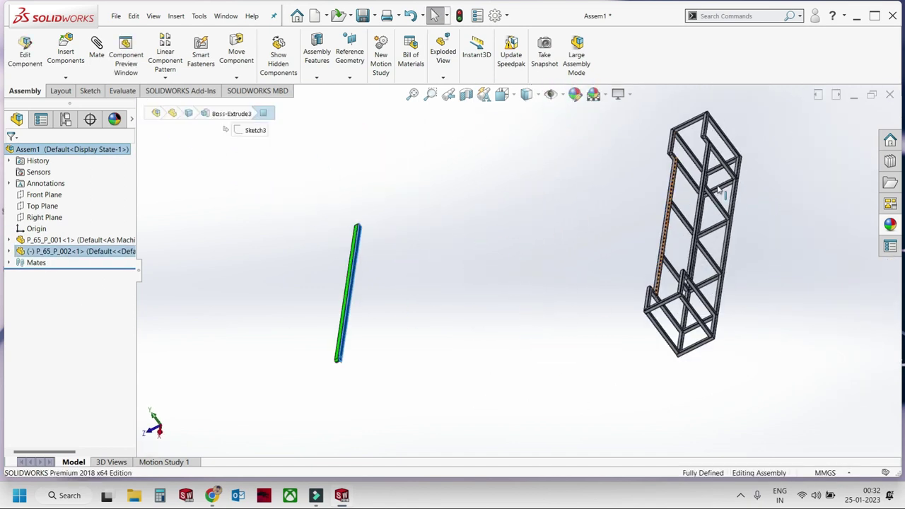
{"action": "scroll", "coordinate": [793, 160], "scroll_direction": "down", "scroll_amount": 3}
{"action": "scroll", "coordinate": [746, 226], "scroll_direction": "down", "scroll_amount": 3}
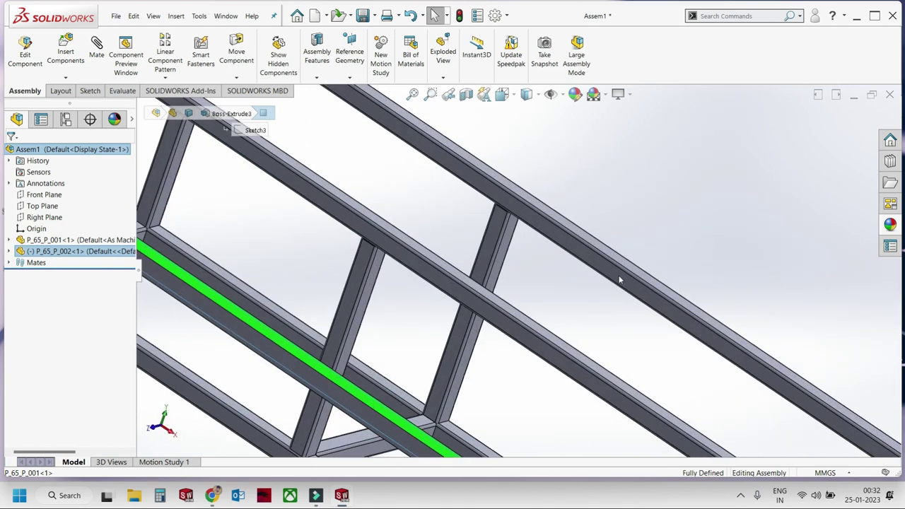
{"action": "left_click", "coordinate": [610, 271]}
{"action": "scroll", "coordinate": [636, 264], "scroll_direction": "up", "scroll_amount": 2}
{"action": "middle_click_drag", "start_coordinate": [630, 262], "coordinate": [764, 271]}
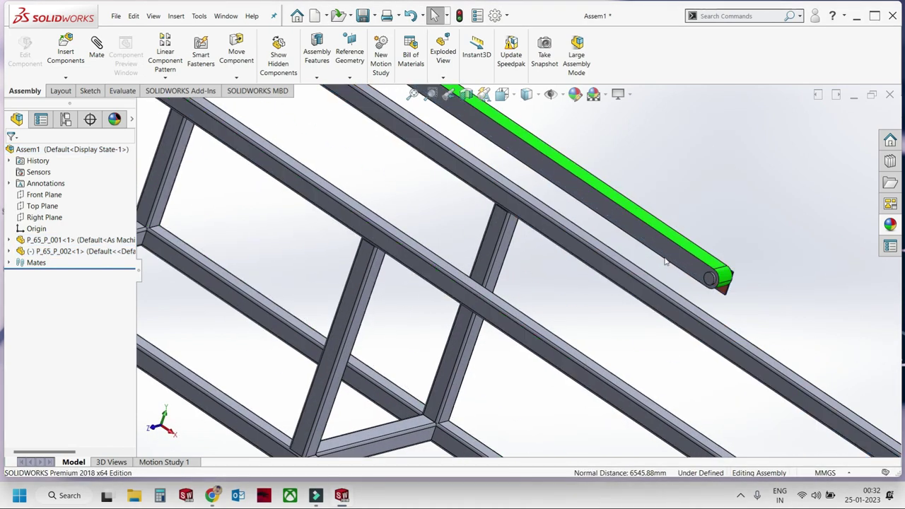
{"action": "scroll", "coordinate": [707, 290], "scroll_direction": "down", "scroll_amount": 3}
{"action": "scroll", "coordinate": [662, 291], "scroll_direction": "down", "scroll_amount": 3}
{"action": "left_click", "coordinate": [583, 293]}
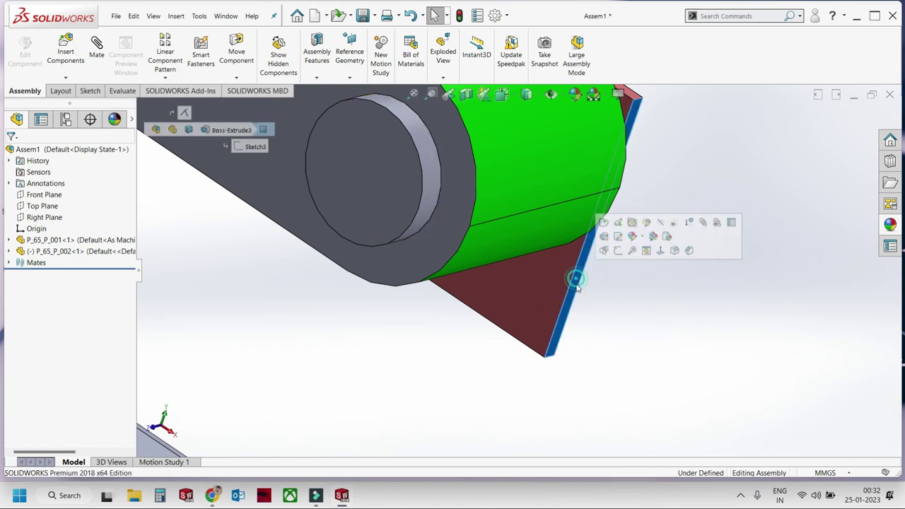
{"action": "scroll", "coordinate": [577, 296], "scroll_direction": "up", "scroll_amount": 5}
{"action": "scroll", "coordinate": [573, 298], "scroll_direction": "up", "scroll_amount": 2}
{"action": "scroll", "coordinate": [577, 301], "scroll_direction": "up", "scroll_amount": 3}
{"action": "middle_click_drag", "start_coordinate": [590, 307], "coordinate": [632, 396]}
{"action": "scroll", "coordinate": [633, 396], "scroll_direction": "down", "scroll_amount": 3}
{"action": "scroll", "coordinate": [574, 248], "scroll_direction": "down", "scroll_amount": 5}
{"action": "left_click", "coordinate": [575, 247]}
{"action": "scroll", "coordinate": [575, 247], "scroll_direction": "up", "scroll_amount": 3}
{"action": "scroll", "coordinate": [537, 304], "scroll_direction": "up", "scroll_amount": 2}
{"action": "scroll", "coordinate": [327, 274], "scroll_direction": "down", "scroll_amount": 5}
{"action": "scroll", "coordinate": [327, 274], "scroll_direction": "down", "scroll_amount": 5}
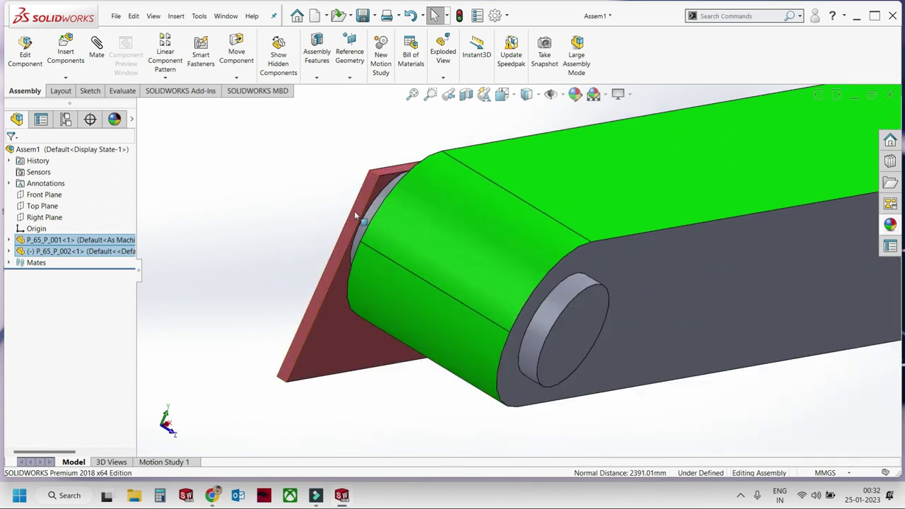
{"action": "scroll", "coordinate": [633, 296], "scroll_direction": "up", "scroll_amount": 4}
{"action": "scroll", "coordinate": [633, 296], "scroll_direction": "up", "scroll_amount": 4}
{"action": "middle_click_drag", "start_coordinate": [633, 296], "coordinate": [505, 242]}
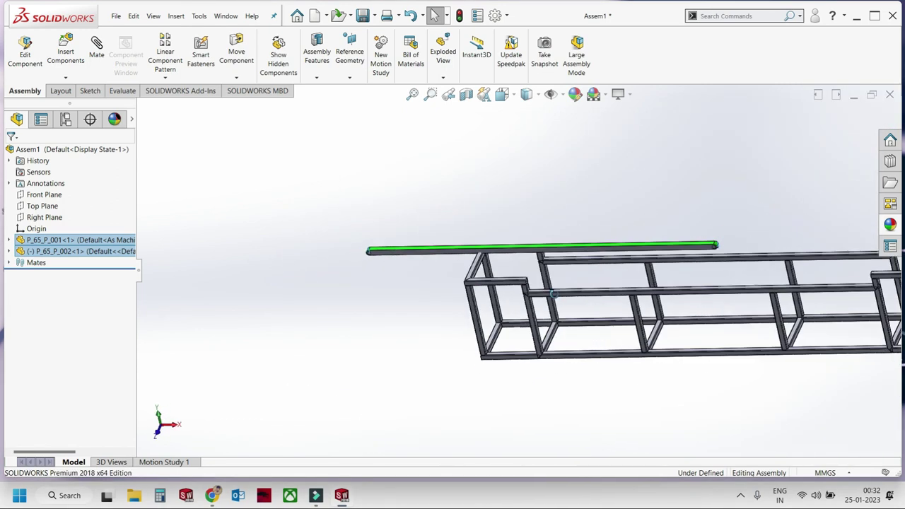
{"action": "scroll", "coordinate": [504, 243], "scroll_direction": "down", "scroll_amount": 3}
{"action": "scroll", "coordinate": [505, 243], "scroll_direction": "down", "scroll_amount": 3}
{"action": "left_click", "coordinate": [504, 243]}
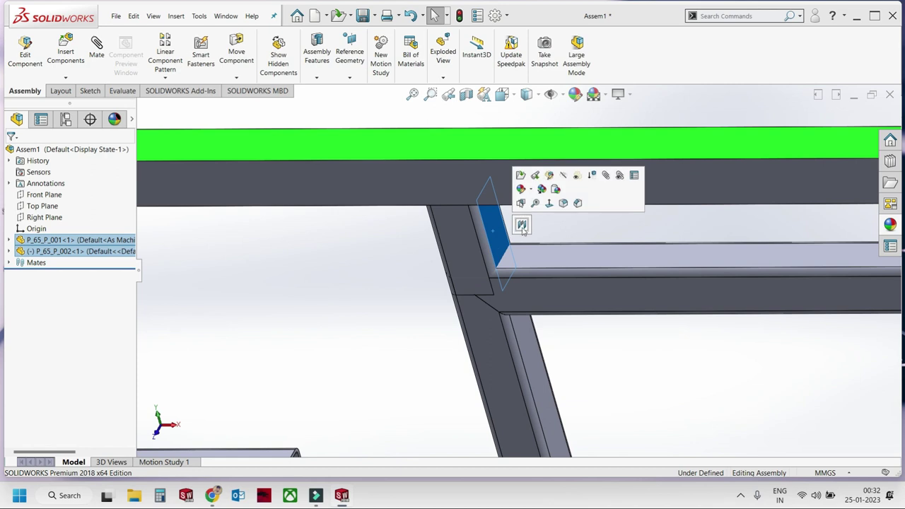
Align the red plate's edge with the lower frame tube face using a second mate.
{"action": "scroll", "coordinate": [597, 242], "scroll_direction": "up", "scroll_amount": 3}
{"action": "scroll", "coordinate": [597, 242], "scroll_direction": "up", "scroll_amount": 2}
{"action": "scroll", "coordinate": [618, 228], "scroll_direction": "up", "scroll_amount": 2}
{"action": "middle_click_drag", "start_coordinate": [619, 228], "coordinate": [727, 291]}
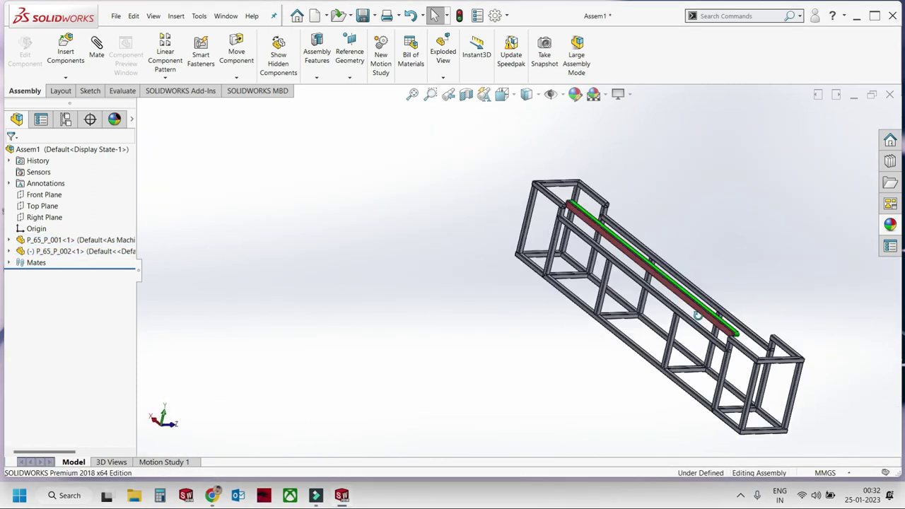
{"action": "scroll", "coordinate": [726, 291], "scroll_direction": "down", "scroll_amount": 3}
{"action": "scroll", "coordinate": [697, 312], "scroll_direction": "down", "scroll_amount": 3}
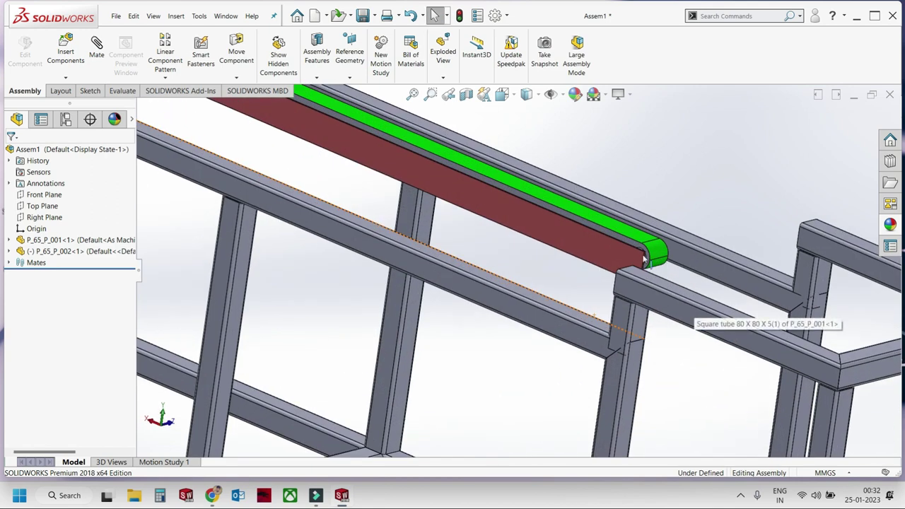
{"action": "scroll", "coordinate": [583, 252], "scroll_direction": "down", "scroll_amount": 3}
{"action": "scroll", "coordinate": [577, 234], "scroll_direction": "down", "scroll_amount": 2}
{"action": "left_click", "coordinate": [577, 234]}
{"action": "scroll", "coordinate": [552, 253], "scroll_direction": "up", "scroll_amount": 3}
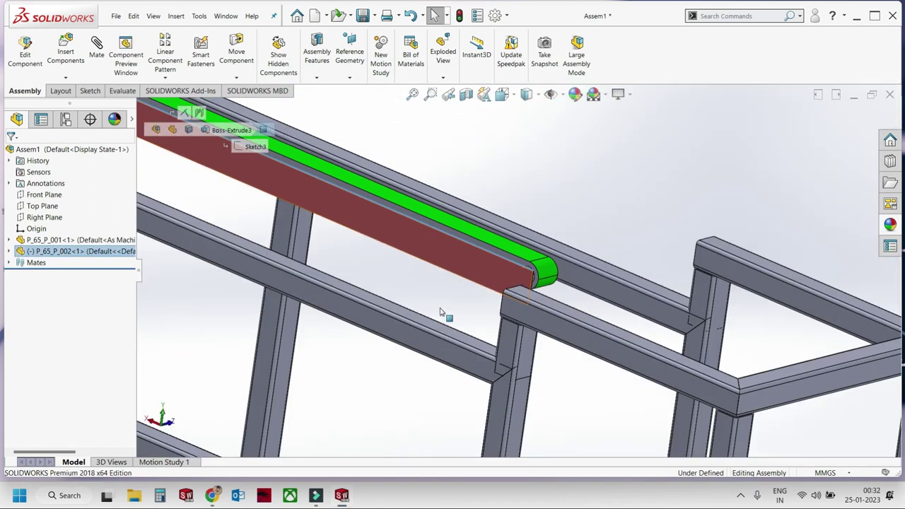
{"action": "scroll", "coordinate": [440, 313], "scroll_direction": "down", "scroll_amount": 3}
{"action": "left_click", "coordinate": [425, 318], "text": "ctrl"}
{"action": "left_click", "coordinate": [466, 292]}
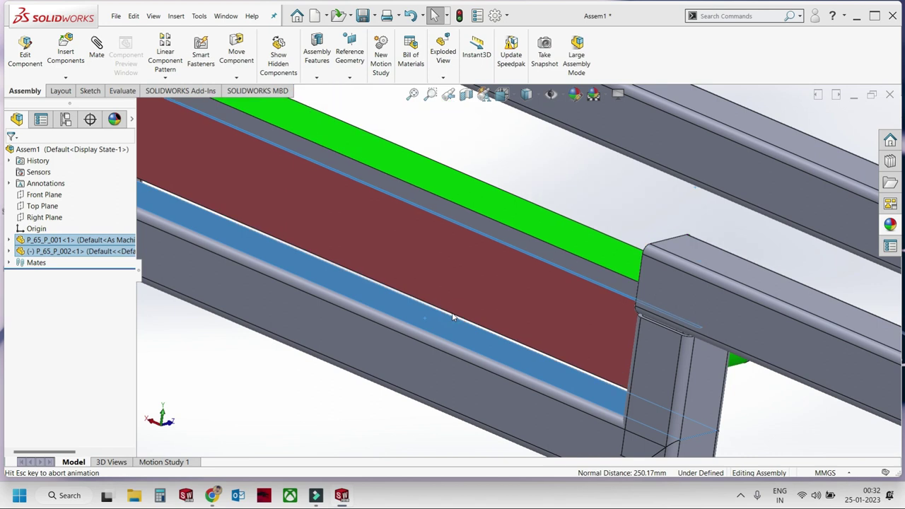
Select the green P_65_P_002 bar as the component to copy.
{"action": "scroll", "coordinate": [466, 292], "scroll_direction": "up", "scroll_amount": 3}
{"action": "scroll", "coordinate": [466, 291], "scroll_direction": "up", "scroll_amount": 2}
{"action": "scroll", "coordinate": [466, 291], "scroll_direction": "up", "scroll_amount": 3}
{"action": "middle_click_drag", "start_coordinate": [465, 298], "coordinate": [425, 333]}
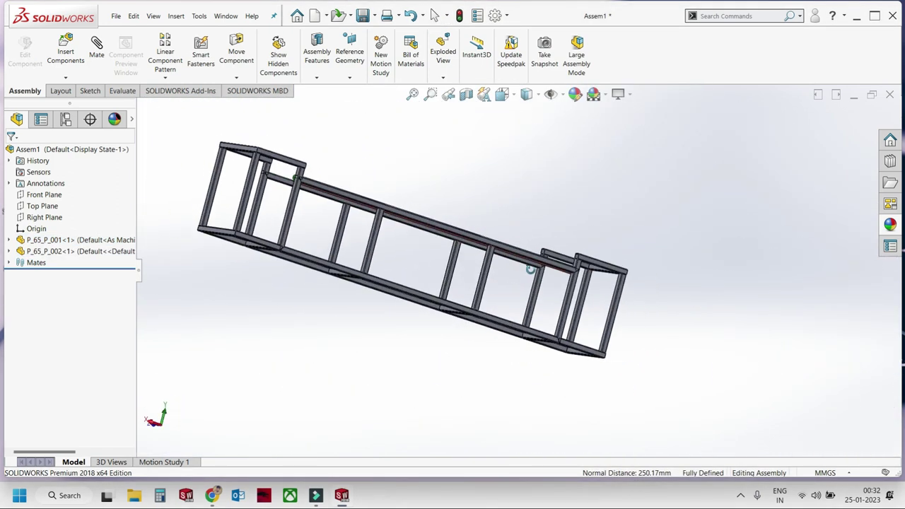
{"action": "scroll", "coordinate": [442, 295], "scroll_direction": "down", "scroll_amount": 3}
{"action": "scroll", "coordinate": [438, 293], "scroll_direction": "down", "scroll_amount": 2}
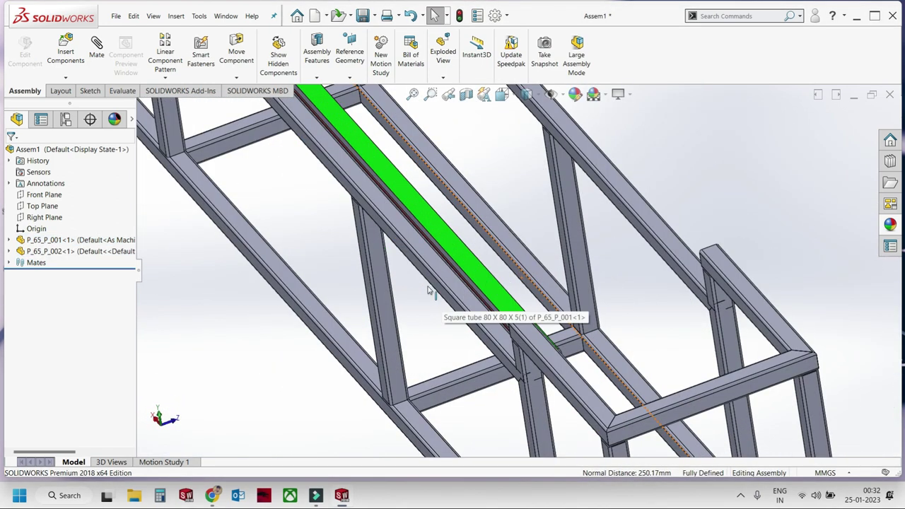
{"action": "scroll", "coordinate": [346, 314], "scroll_direction": "up", "scroll_amount": 1}
{"action": "scroll", "coordinate": [329, 329], "scroll_direction": "up", "scroll_amount": 1}
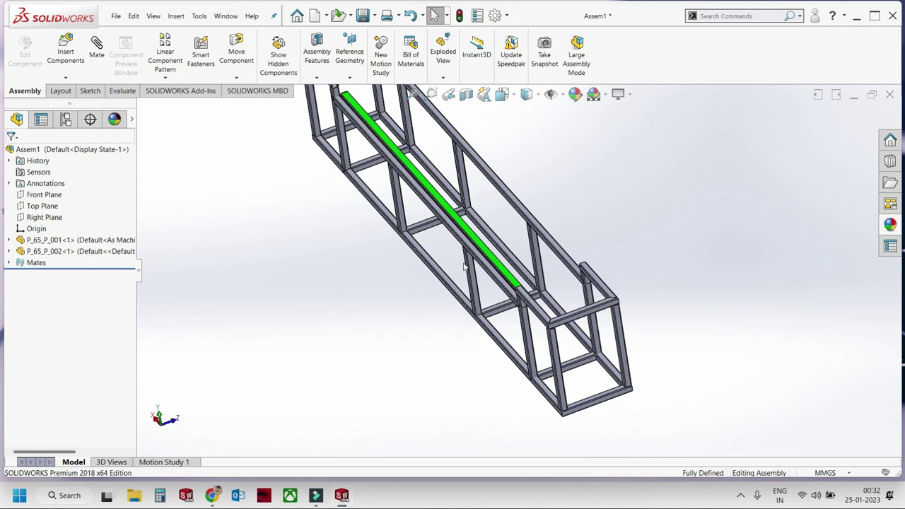
{"action": "scroll", "coordinate": [464, 266], "scroll_direction": "down", "scroll_amount": 3}
{"action": "scroll", "coordinate": [525, 259], "scroll_direction": "down", "scroll_amount": 1}
{"action": "left_click", "coordinate": [550, 255]}
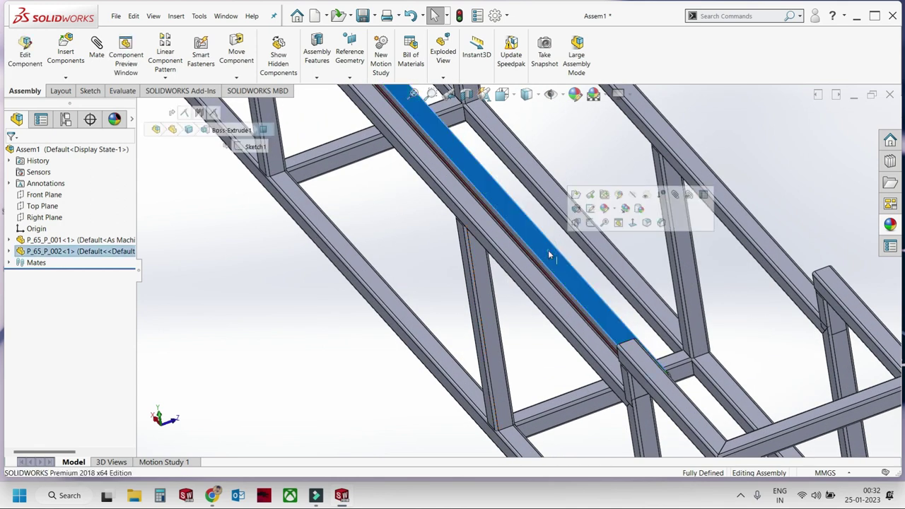
{"action": "scroll", "coordinate": [549, 255], "scroll_direction": "up", "scroll_amount": 2}
{"action": "scroll", "coordinate": [499, 253], "scroll_direction": "down", "scroll_amount": 2}
{"action": "left_click", "coordinate": [499, 252], "text": "ctrl"}
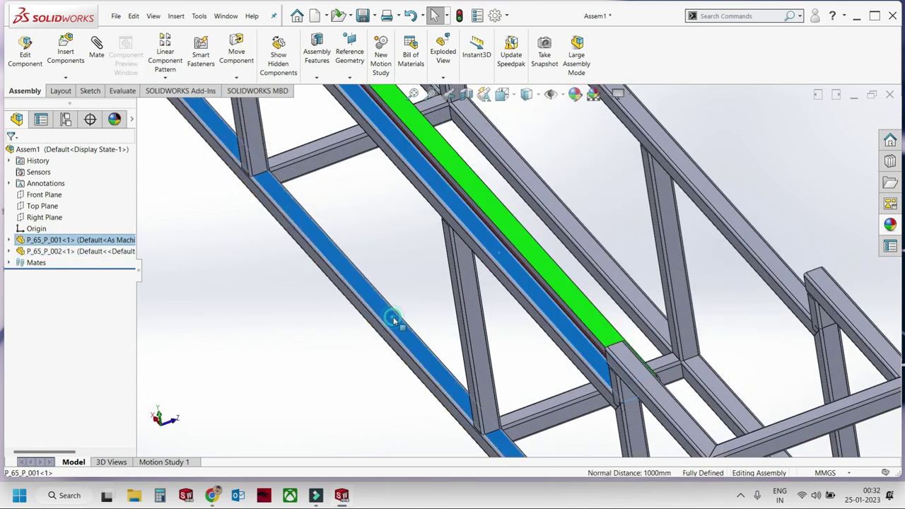
{"action": "scroll", "coordinate": [394, 320], "scroll_direction": "up", "scroll_amount": 2}
{"action": "left_click", "coordinate": [359, 354]}
{"action": "scroll", "coordinate": [359, 354], "scroll_direction": "down", "scroll_amount": 3}
{"action": "left_click", "coordinate": [523, 232]}
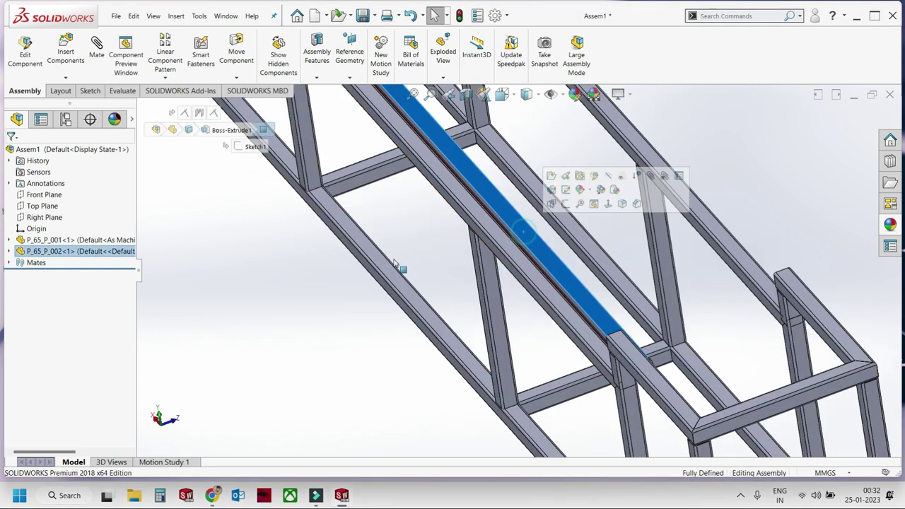
Linearly pattern the bar along a frame edge: 1000 mm spacing, 2 instances, reversed direction.
{"action": "left_click", "coordinate": [175, 77]}
{"action": "left_click", "coordinate": [179, 90]}
{"action": "left_click", "coordinate": [486, 290]}
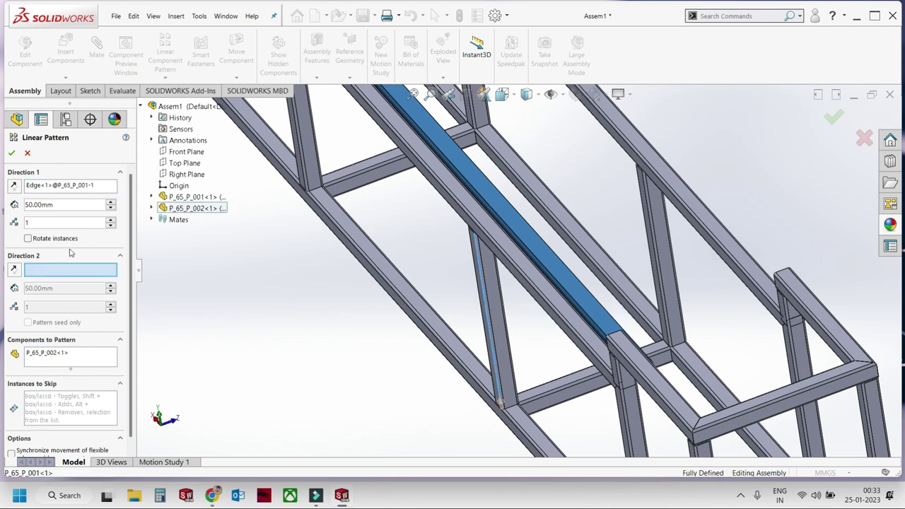
{"action": "type", "text": "100"}
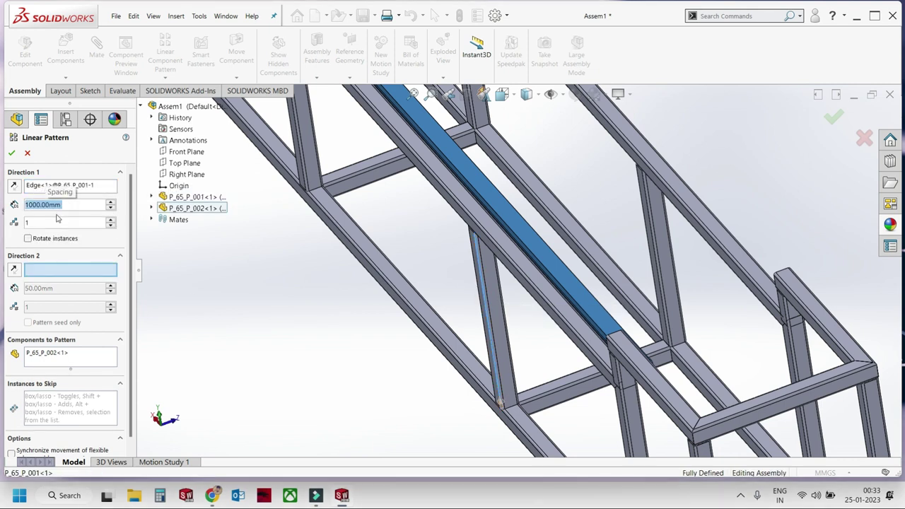
{"action": "left_click", "coordinate": [111, 220]}
{"action": "key", "text": "f"}
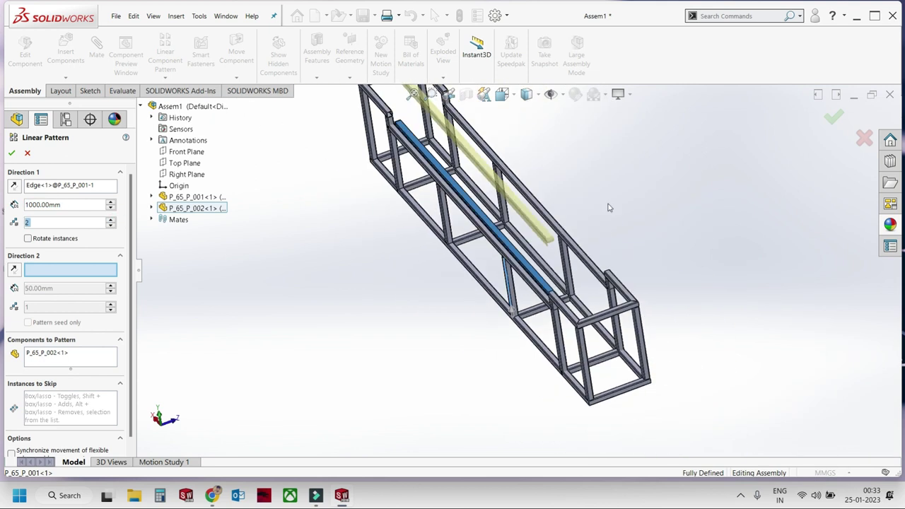
{"action": "left_click", "coordinate": [15, 186]}
{"action": "left_click", "coordinate": [13, 153]}
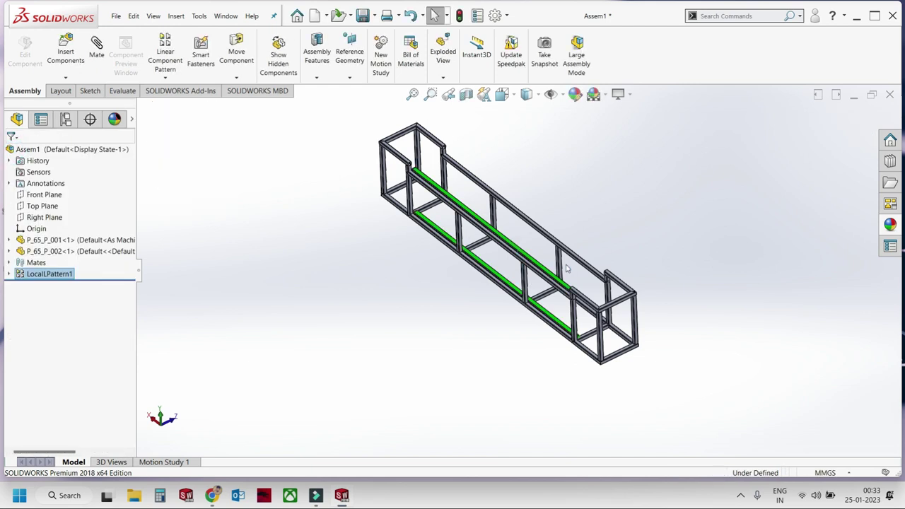
{"action": "scroll", "coordinate": [577, 185], "scroll_direction": "down", "scroll_amount": 3}
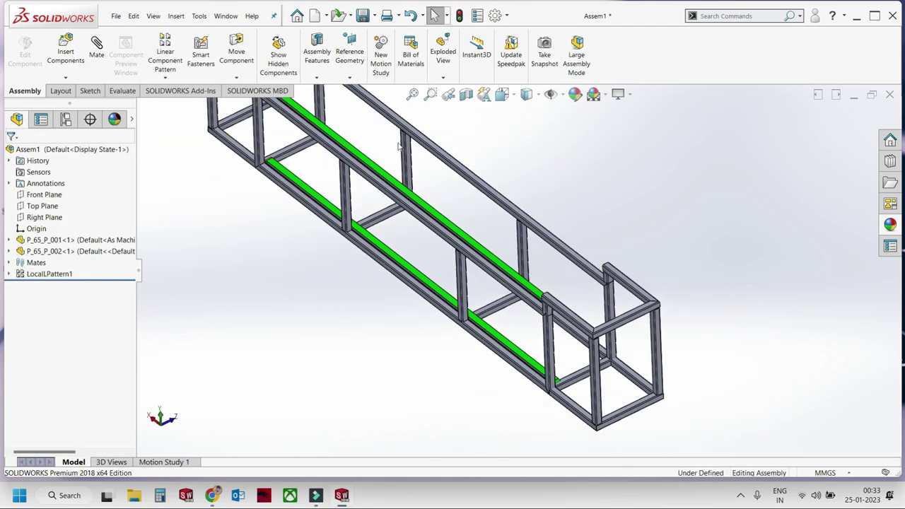
{"action": "left_click", "coordinate": [53, 193]}
Mirror bar P_65_P_002-1 and its patterned copy about the Front Plane.
{"action": "left_click", "coordinate": [242, 83]}
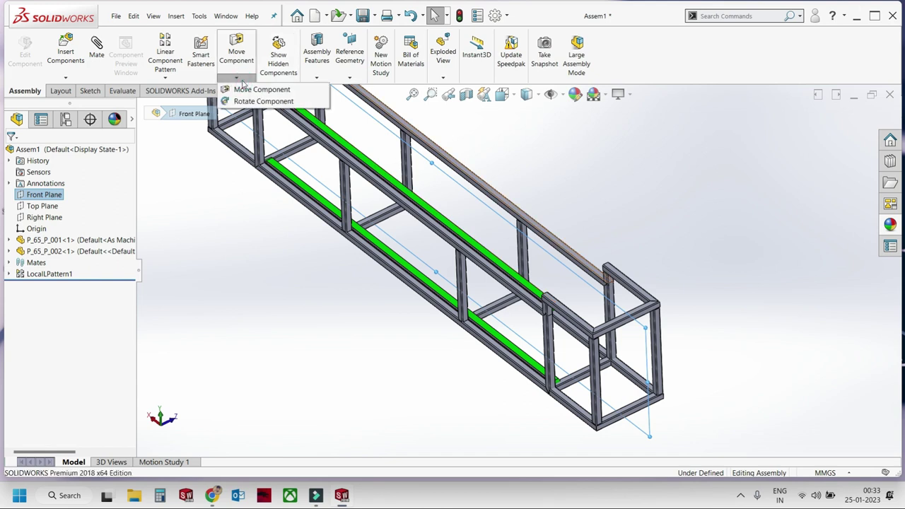
{"action": "left_click", "coordinate": [351, 78]}
{"action": "mouse_move", "coordinate": [164, 78]}
{"action": "left_click", "coordinate": [190, 160]}
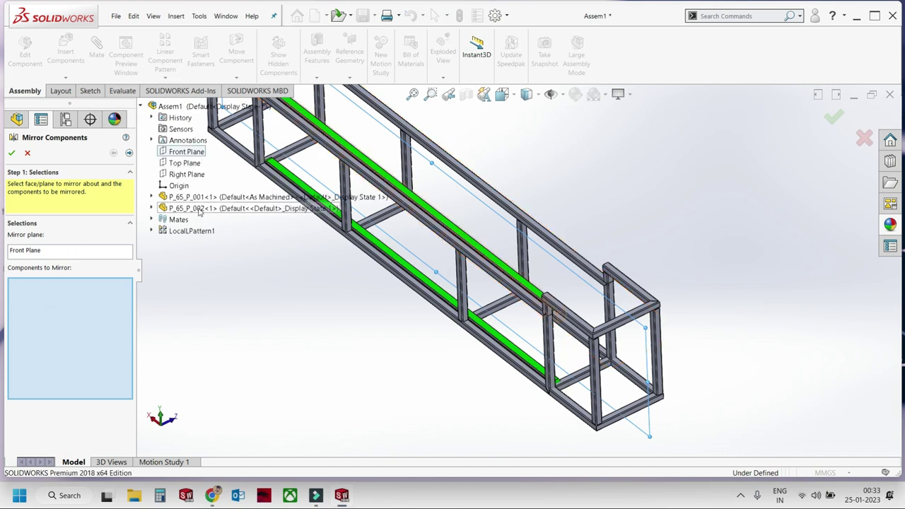
{"action": "left_click", "coordinate": [200, 209]}
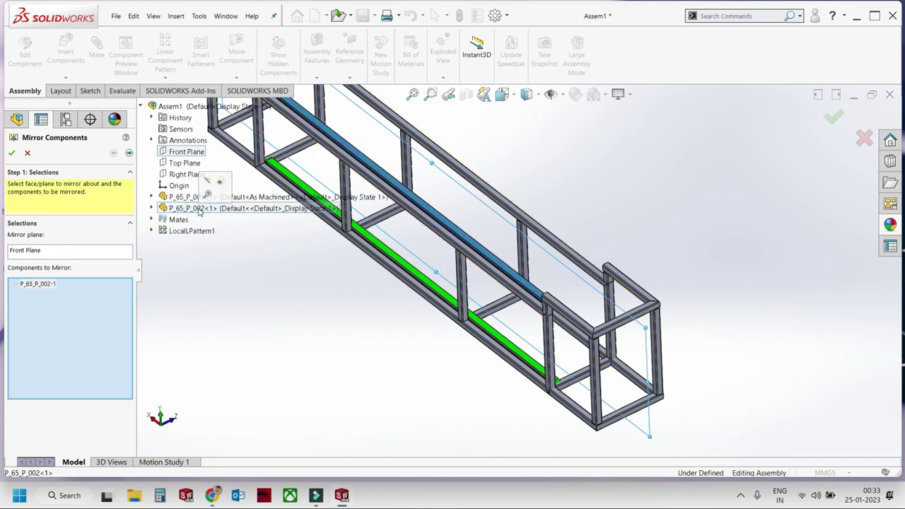
{"action": "left_click", "coordinate": [152, 231]}
{"action": "left_click", "coordinate": [202, 242]}
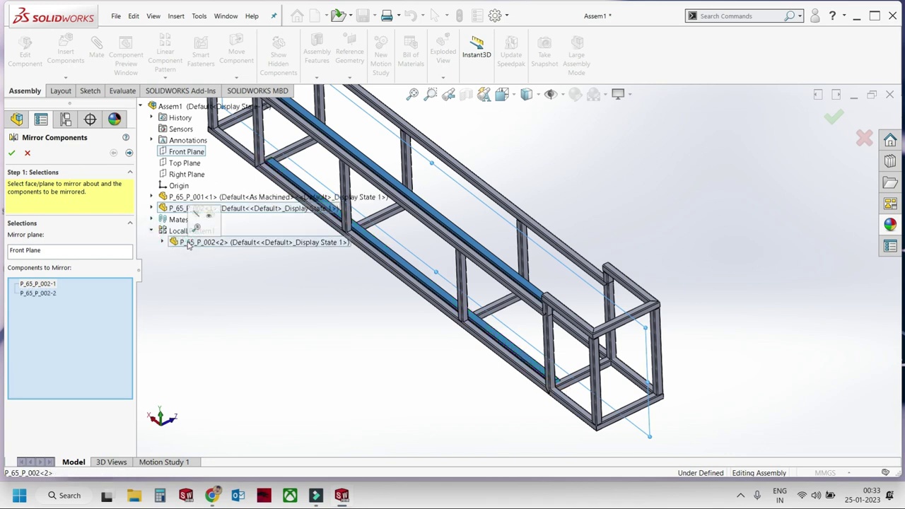
{"action": "left_click", "coordinate": [128, 153]}
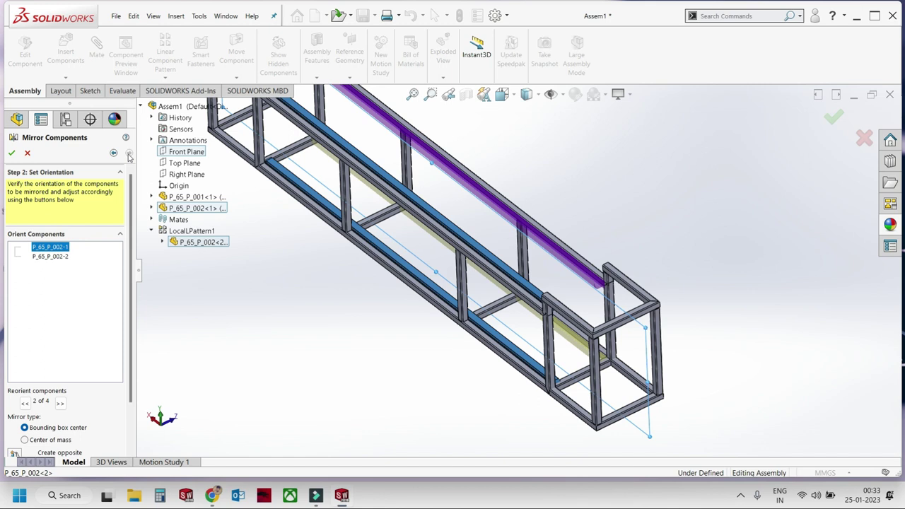
{"action": "left_click", "coordinate": [11, 155]}
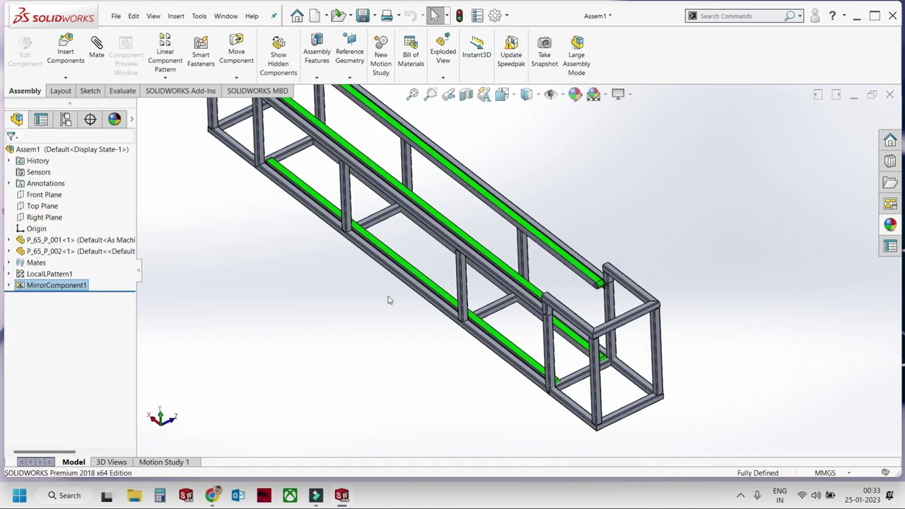
Orbit and zoom to check the four mirrored bars, then bring up Save As for the assembly.
{"action": "scroll", "coordinate": [415, 340], "scroll_direction": "up", "scroll_amount": 3}
{"action": "mouse_move", "coordinate": [415, 340]}
{"action": "middle_mouse_down"}
{"action": "mouse_move", "coordinate": [599, 174]}
{"action": "mouse_move", "coordinate": [600, 259]}
{"action": "mouse_move", "coordinate": [624, 238]}
{"action": "mouse_move", "coordinate": [644, 255]}
{"action": "mouse_move", "coordinate": [582, 219]}
{"action": "mouse_move", "coordinate": [570, 260]}
{"action": "mouse_move", "coordinate": [597, 314]}
{"action": "mouse_move", "coordinate": [588, 368]}
{"action": "mouse_move", "coordinate": [565, 281]}
{"action": "mouse_move", "coordinate": [574, 218]}
{"action": "mouse_move", "coordinate": [556, 242]}
{"action": "mouse_move", "coordinate": [566, 237]}
{"action": "mouse_move", "coordinate": [600, 254]}
{"action": "mouse_move", "coordinate": [564, 247]}
{"action": "mouse_move", "coordinate": [584, 269]}
{"action": "mouse_move", "coordinate": [569, 275]}
{"action": "mouse_move", "coordinate": [570, 287]}
{"action": "middle_mouse_up"}
{"action": "scroll", "coordinate": [300, 312], "scroll_direction": "down", "scroll_amount": 3}
{"action": "scroll", "coordinate": [353, 318], "scroll_direction": "down", "scroll_amount": 2}
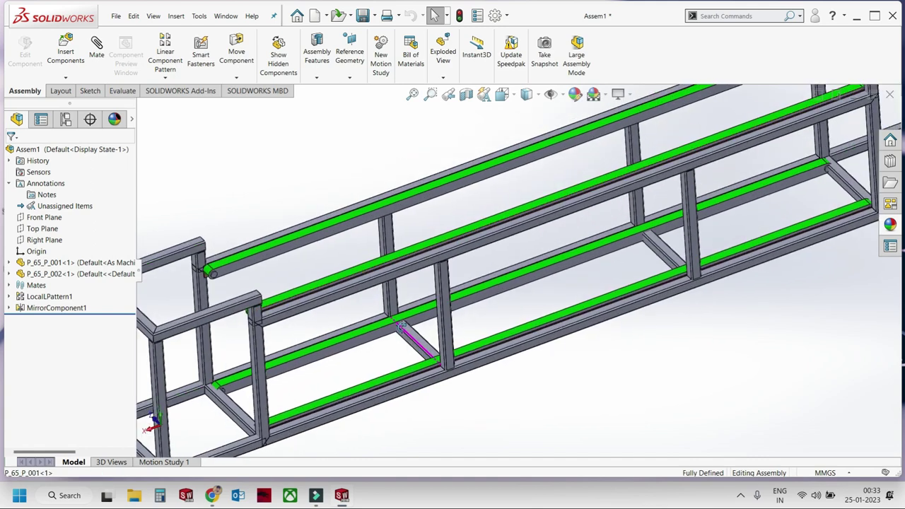
{"action": "scroll", "coordinate": [401, 326], "scroll_direction": "up", "scroll_amount": 3}
{"action": "mouse_move", "coordinate": [414, 268]}
{"action": "middle_mouse_down"}
{"action": "mouse_move", "coordinate": [429, 278]}
{"action": "mouse_move", "coordinate": [391, 277]}
{"action": "mouse_move", "coordinate": [425, 297]}
{"action": "mouse_move", "coordinate": [421, 316]}
{"action": "middle_mouse_up"}
{"action": "scroll", "coordinate": [408, 283], "scroll_direction": "down", "scroll_amount": 2}
{"action": "scroll", "coordinate": [421, 317], "scroll_direction": "up", "scroll_amount": 2}
{"action": "scroll", "coordinate": [495, 283], "scroll_direction": "up", "scroll_amount": 2}
{"action": "scroll", "coordinate": [575, 247], "scroll_direction": "down", "scroll_amount": 1}
{"action": "middle_click_drag", "start_coordinate": [576, 247], "coordinate": [566, 228]}
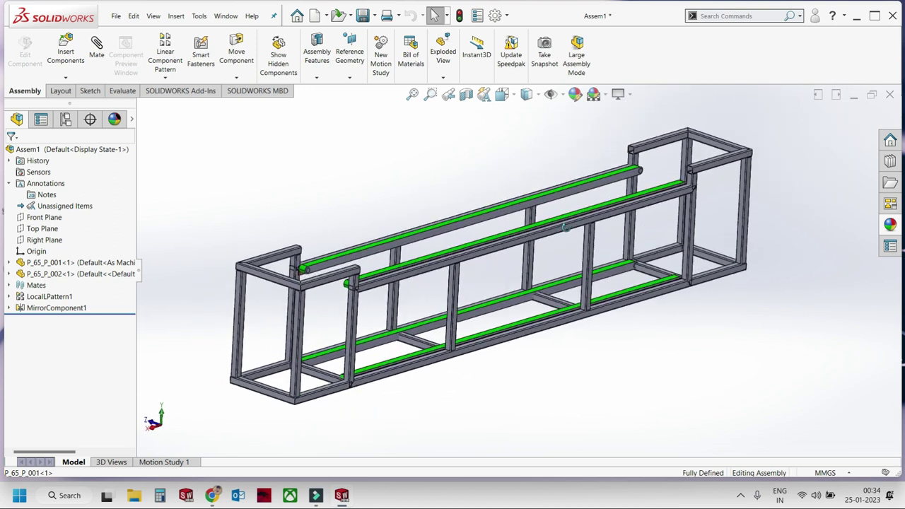
{"action": "scroll", "coordinate": [566, 228], "scroll_direction": "up", "scroll_amount": 2}
{"action": "key", "text": "ctrl+s"}
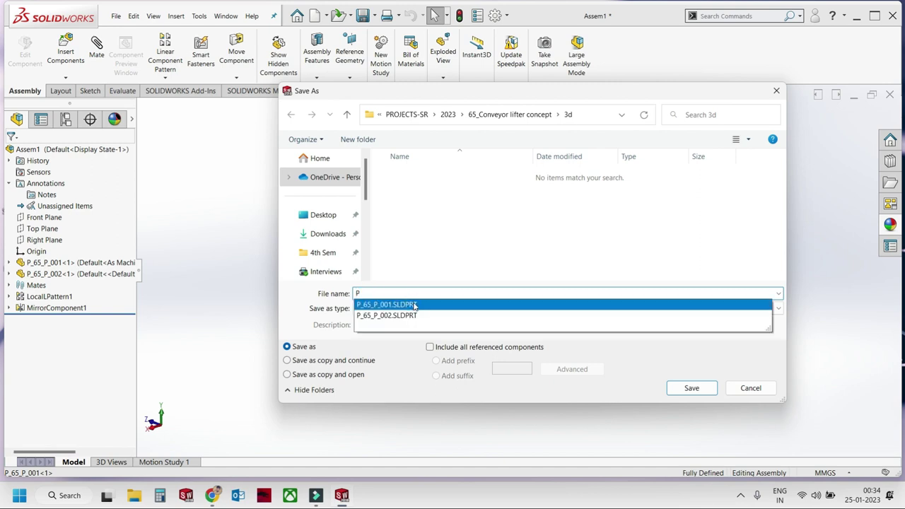
Edit the suggested file name to P_65_AS_000_MAIN ASSEMBLY and save the assembly in the 3d folder.
{"action": "left_click", "coordinate": [414, 305]}
{"action": "key", "text": "BackSpace"}
{"action": "key", "text": "BackSpace"}
{"action": "key", "text": "BackSpace"}
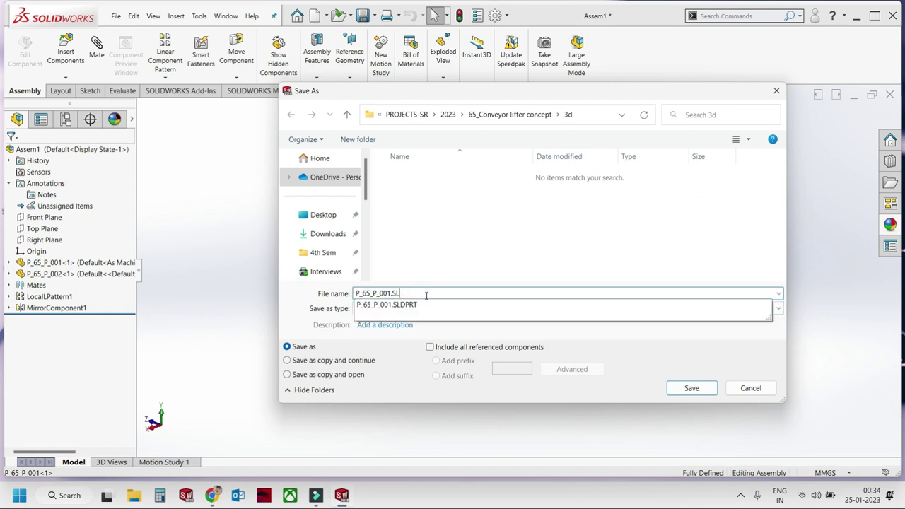
{"action": "key", "text": "BackSpace"}
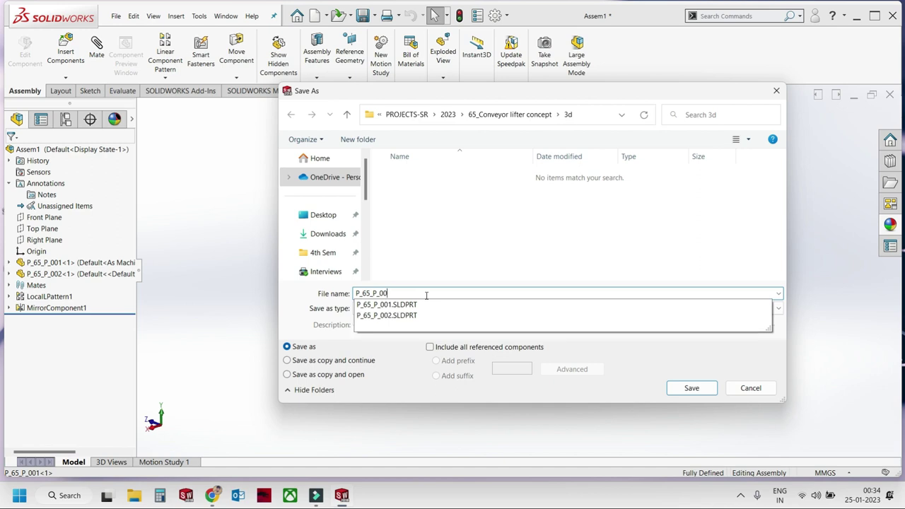
{"action": "type", "text": "0_MAIN ASSEMBLY"}
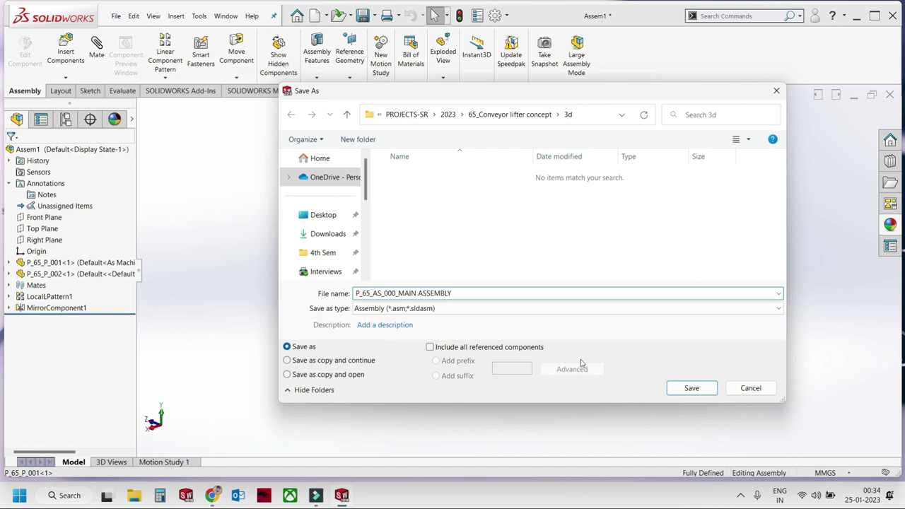
{"action": "left_click", "coordinate": [708, 392]}
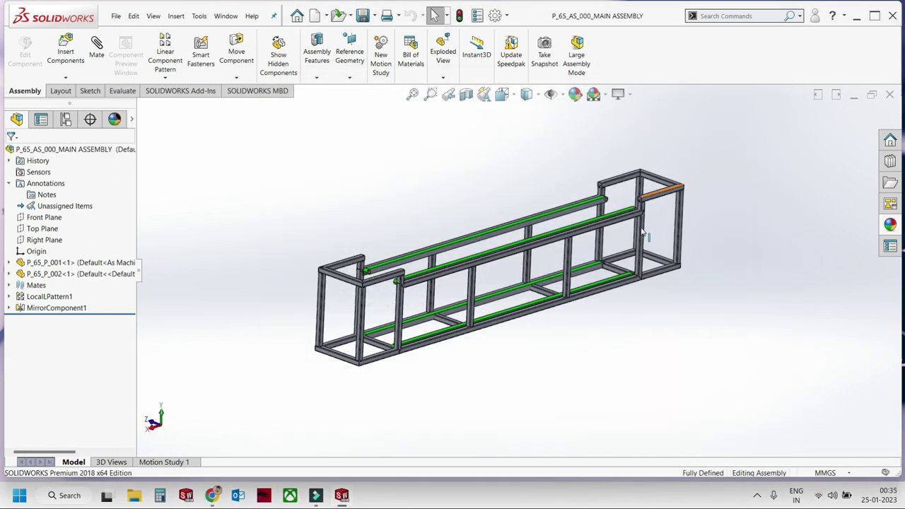
Zoom and orbit to a steep view of the frame end and select a P_65_P_001 crossbar tube.
{"action": "scroll", "coordinate": [643, 234], "scroll_direction": "down", "scroll_amount": 2}
{"action": "scroll", "coordinate": [647, 237], "scroll_direction": "down", "scroll_amount": 2}
{"action": "scroll", "coordinate": [647, 244], "scroll_direction": "down", "scroll_amount": 2}
{"action": "scroll", "coordinate": [594, 240], "scroll_direction": "down", "scroll_amount": 2}
{"action": "mouse_move", "coordinate": [574, 232]}
{"action": "middle_mouse_down"}
{"action": "mouse_move", "coordinate": [546, 247]}
{"action": "mouse_move", "coordinate": [572, 250]}
{"action": "mouse_move", "coordinate": [581, 221]}
{"action": "mouse_move", "coordinate": [585, 297]}
{"action": "mouse_move", "coordinate": [573, 269]}
{"action": "mouse_move", "coordinate": [587, 244]}
{"action": "mouse_move", "coordinate": [558, 249]}
{"action": "mouse_move", "coordinate": [580, 243]}
{"action": "mouse_move", "coordinate": [590, 253]}
{"action": "middle_mouse_up"}
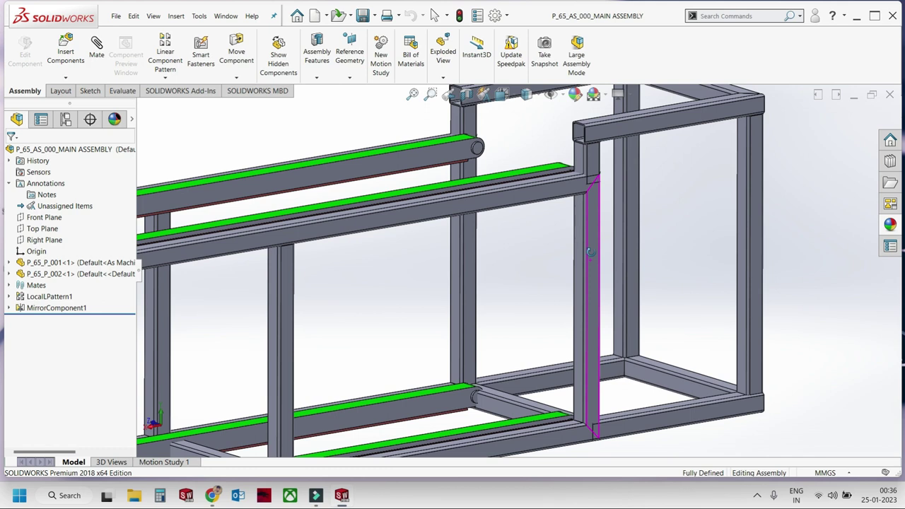
{"action": "scroll", "coordinate": [591, 252], "scroll_direction": "up", "scroll_amount": 5}
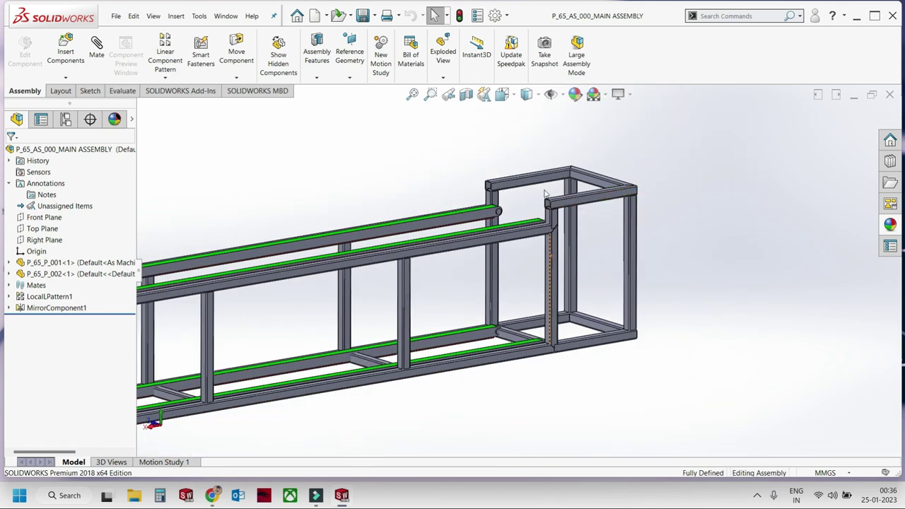
{"action": "scroll", "coordinate": [545, 193], "scroll_direction": "down", "scroll_amount": 5}
{"action": "mouse_move", "coordinate": [531, 198]}
{"action": "middle_mouse_down"}
{"action": "mouse_move", "coordinate": [571, 293]}
{"action": "mouse_move", "coordinate": [542, 259]}
{"action": "mouse_move", "coordinate": [534, 263]}
{"action": "mouse_move", "coordinate": [538, 252]}
{"action": "mouse_move", "coordinate": [511, 255]}
{"action": "mouse_move", "coordinate": [509, 221]}
{"action": "middle_mouse_up"}
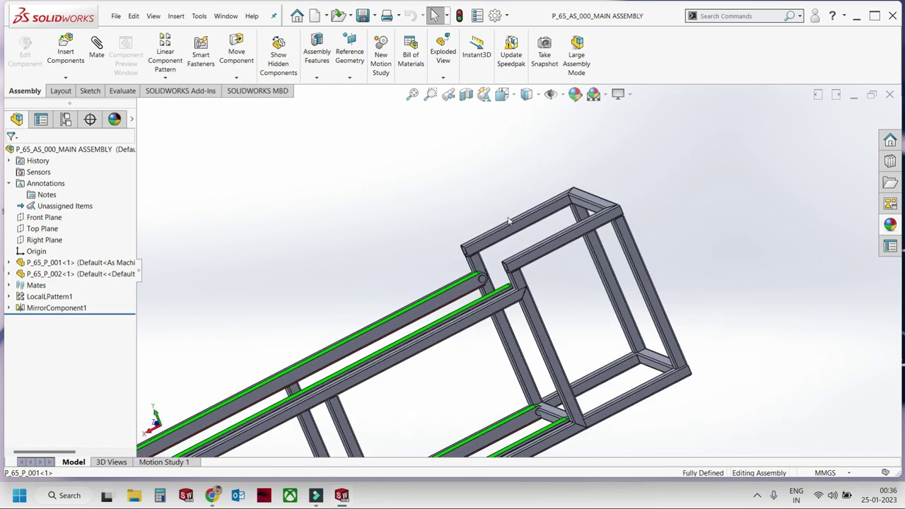
{"action": "scroll", "coordinate": [545, 254], "scroll_direction": "down", "scroll_amount": 2}
{"action": "scroll", "coordinate": [550, 256], "scroll_direction": "down", "scroll_amount": 2}
{"action": "left_click", "coordinate": [551, 256]}
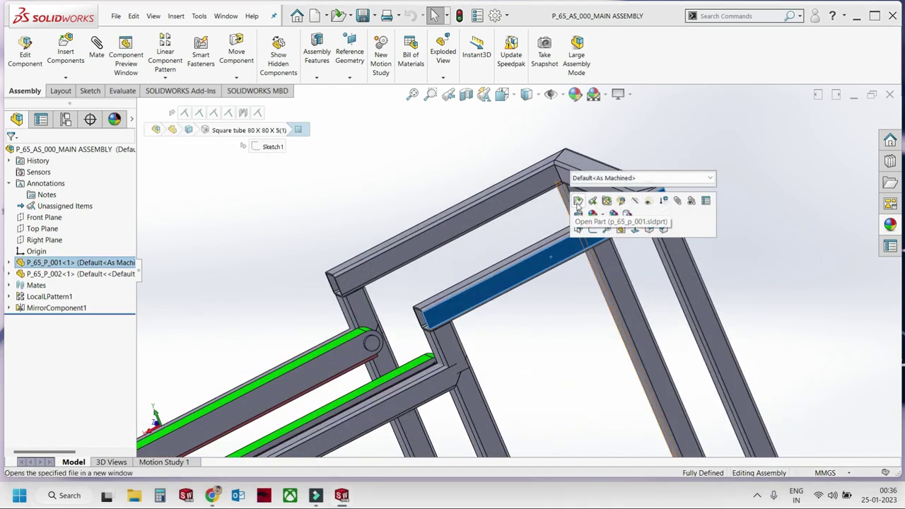
Open the P_65_P_001 frame part and start editing its 3D layout sketch.
{"action": "left_click", "coordinate": [579, 203]}
{"action": "scroll", "coordinate": [549, 332], "scroll_direction": "down", "scroll_amount": 2}
{"action": "mouse_move", "coordinate": [549, 332]}
{"action": "middle_mouse_down"}
{"action": "mouse_move", "coordinate": [615, 244]}
{"action": "mouse_move", "coordinate": [616, 288]}
{"action": "middle_mouse_up"}
{"action": "scroll", "coordinate": [616, 288], "scroll_direction": "down", "scroll_amount": 2}
{"action": "scroll", "coordinate": [576, 223], "scroll_direction": "down", "scroll_amount": 2}
{"action": "left_click", "coordinate": [580, 239]}
{"action": "mouse_move", "coordinate": [623, 219]}
{"action": "middle_mouse_down"}
{"action": "mouse_move", "coordinate": [471, 293]}
{"action": "mouse_move", "coordinate": [279, 199]}
{"action": "middle_mouse_up"}
{"action": "left_click", "coordinate": [157, 106]}
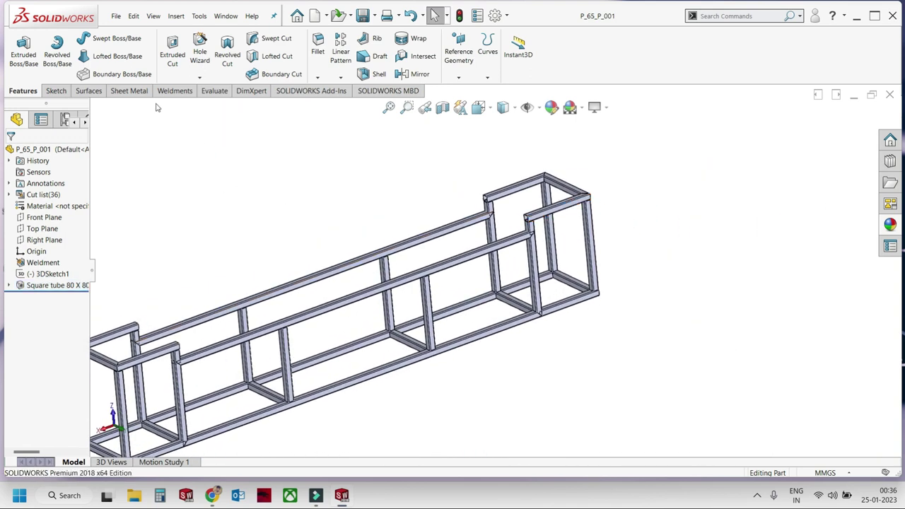
{"action": "left_click", "coordinate": [56, 91]}
{"action": "left_click", "coordinate": [64, 274]}
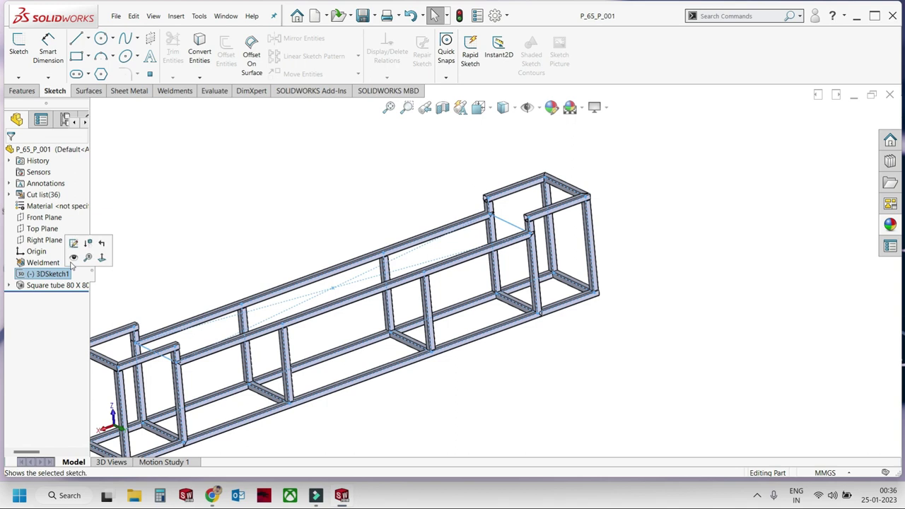
{"action": "left_click", "coordinate": [74, 242]}
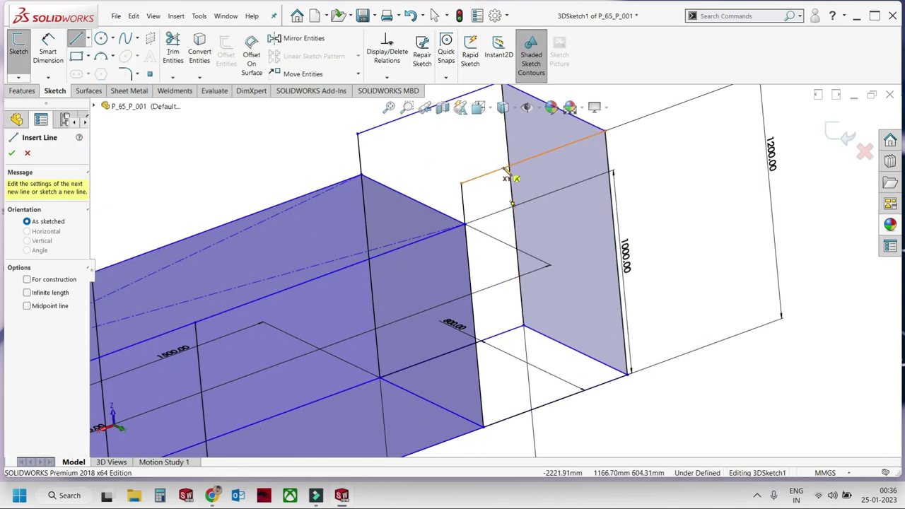
Sketch two vertical 1200 mm lines down from the end frame's top edge.
{"action": "left_click", "coordinate": [504, 169]}
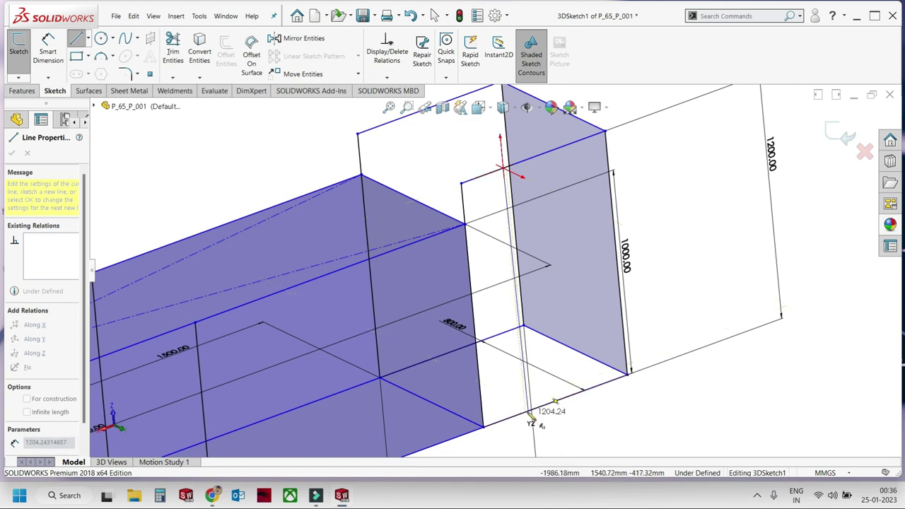
{"action": "left_click", "coordinate": [551, 423]}
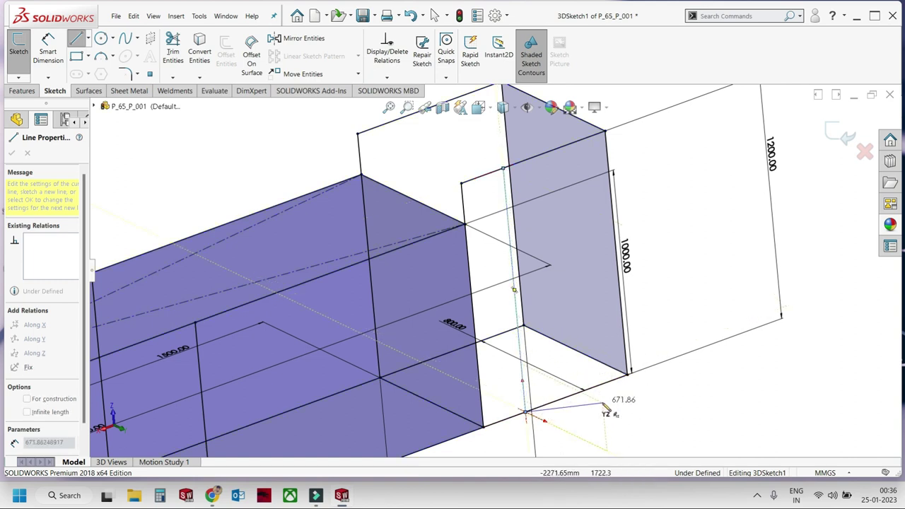
{"action": "key", "text": "Escape"}
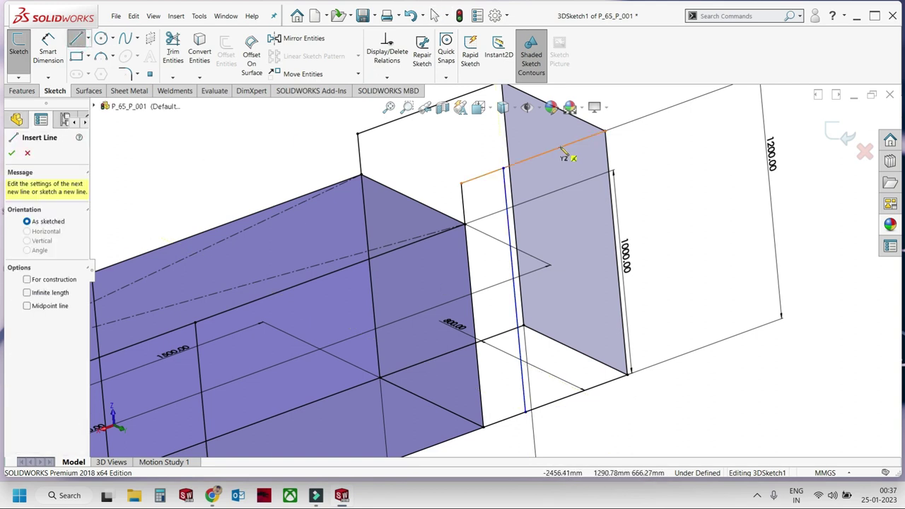
{"action": "left_click", "coordinate": [560, 149]}
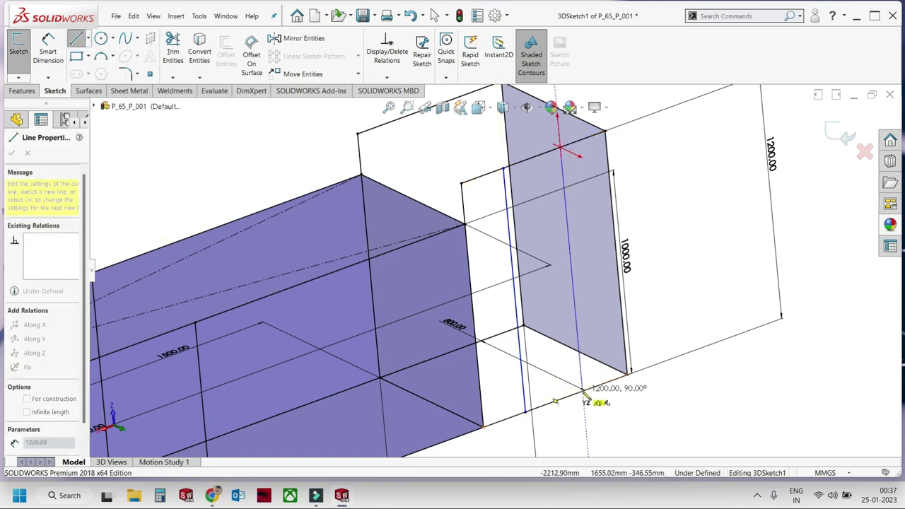
{"action": "left_click", "coordinate": [569, 368]}
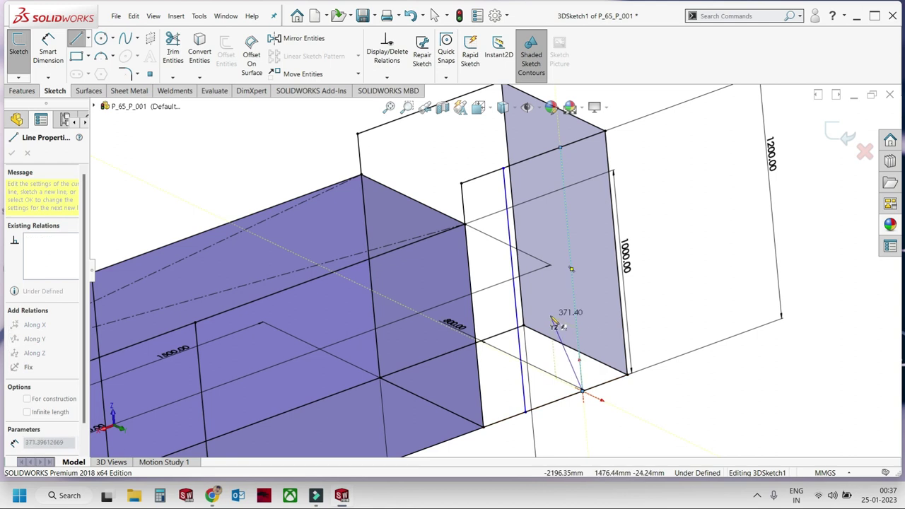
{"action": "middle_click_drag", "start_coordinate": [557, 324], "coordinate": [600, 296]}
{"action": "key", "text": "Escape"}
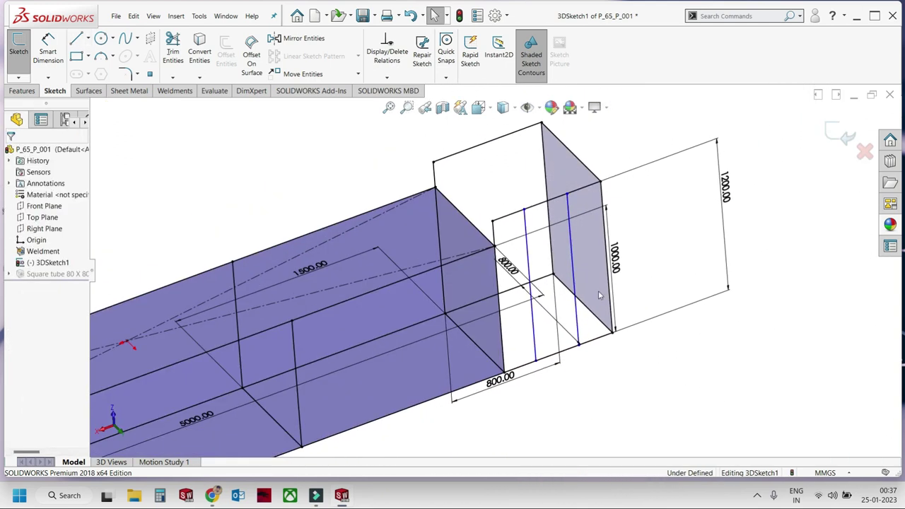
{"action": "scroll", "coordinate": [490, 155], "scroll_direction": "down", "scroll_amount": 2}
Sketch two more vertical 1200 mm members in the other end frame.
{"action": "left_click", "coordinate": [78, 39]}
{"action": "left_click", "coordinate": [464, 144]}
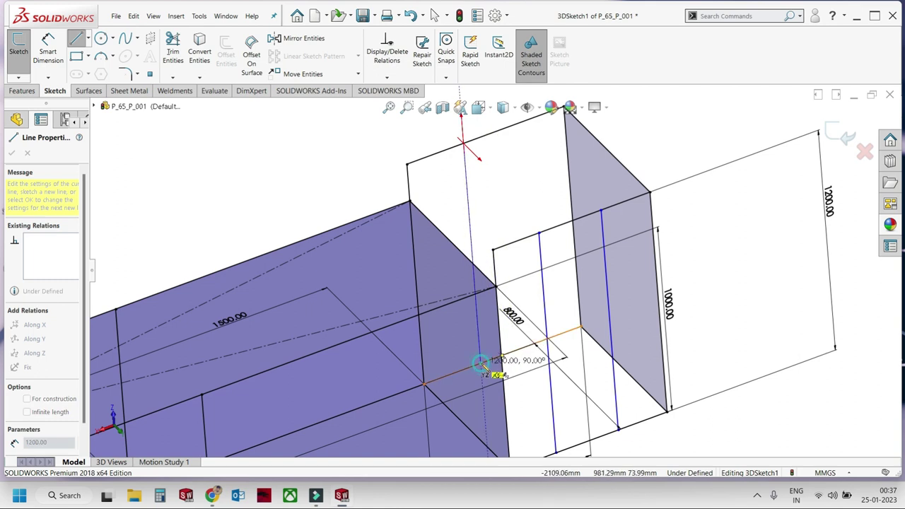
{"action": "left_click", "coordinate": [500, 375]}
{"action": "key", "text": "Escape"}
{"action": "key", "text": "l"}
{"action": "left_click", "coordinate": [521, 128]}
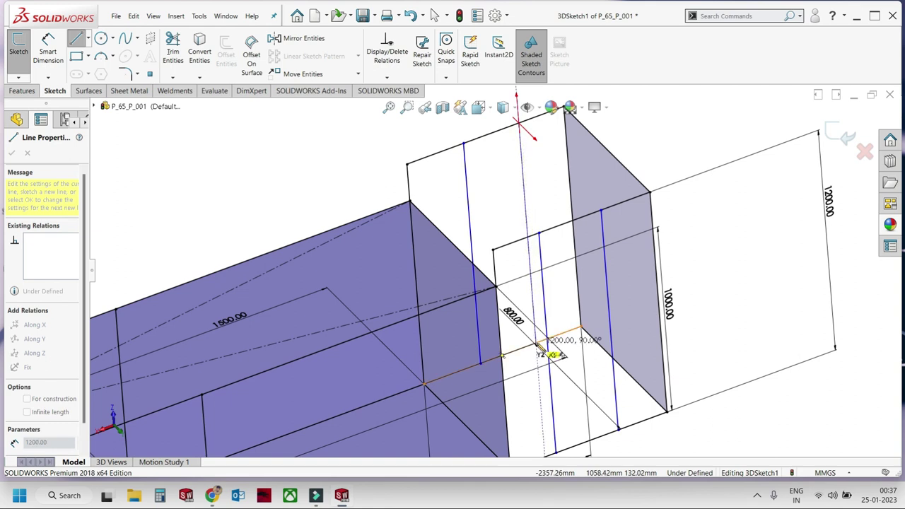
{"action": "left_click", "coordinate": [539, 345]}
{"action": "key", "text": "Escape"}
{"action": "key", "text": "Escape"}
Sketch construction line segments along the top edge to the corner.
{"action": "left_click", "coordinate": [88, 42]}
{"action": "left_click", "coordinate": [91, 53]}
{"action": "left_click", "coordinate": [463, 142]}
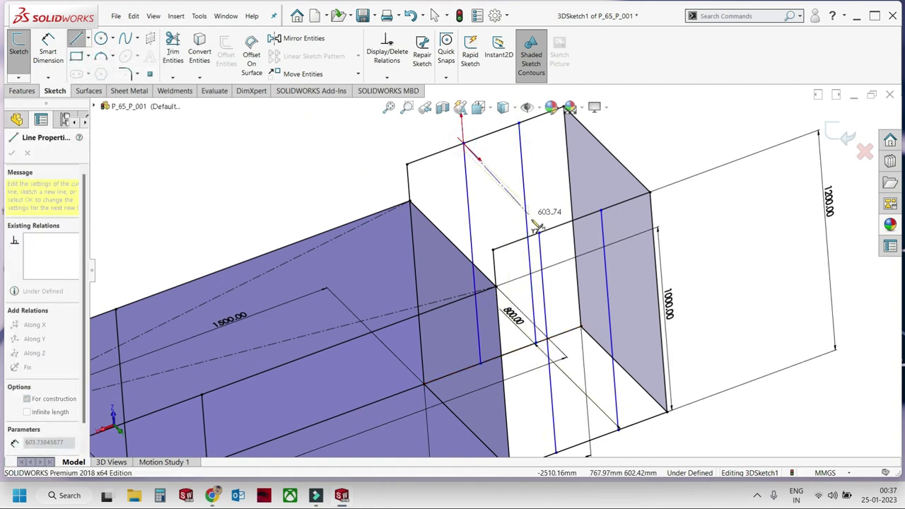
{"action": "left_click", "coordinate": [519, 140]}
{"action": "left_click", "coordinate": [520, 125]}
{"action": "key", "text": "Escape"}
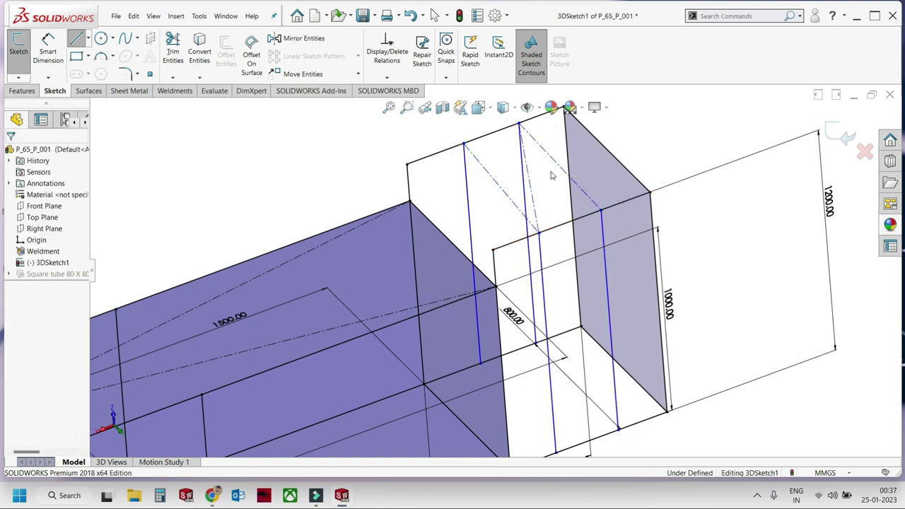
Make the construction line and vertical members parallel to the plane's top edge.
{"action": "left_click", "coordinate": [542, 184]}
{"action": "left_click", "coordinate": [555, 172]}
{"action": "left_click", "coordinate": [516, 189]}
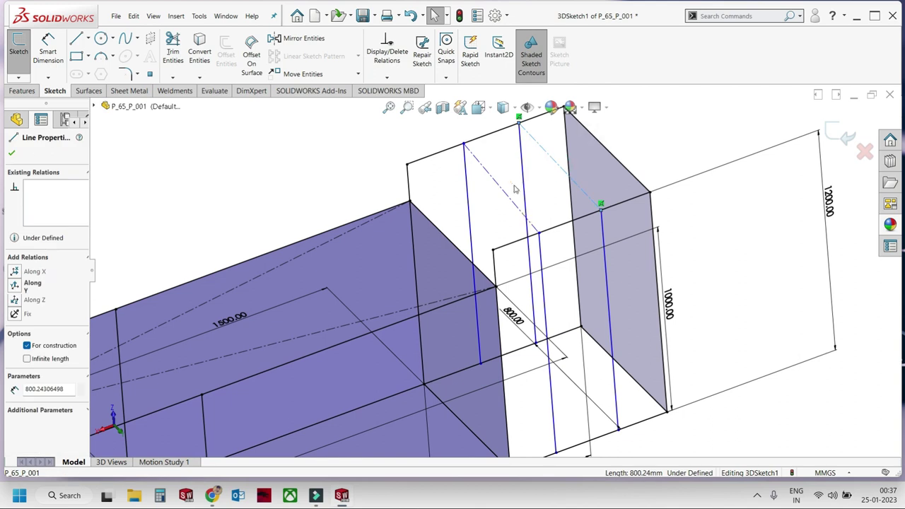
{"action": "left_click", "coordinate": [504, 190], "text": "ctrl"}
{"action": "left_click", "coordinate": [634, 179], "text": "ctrl"}
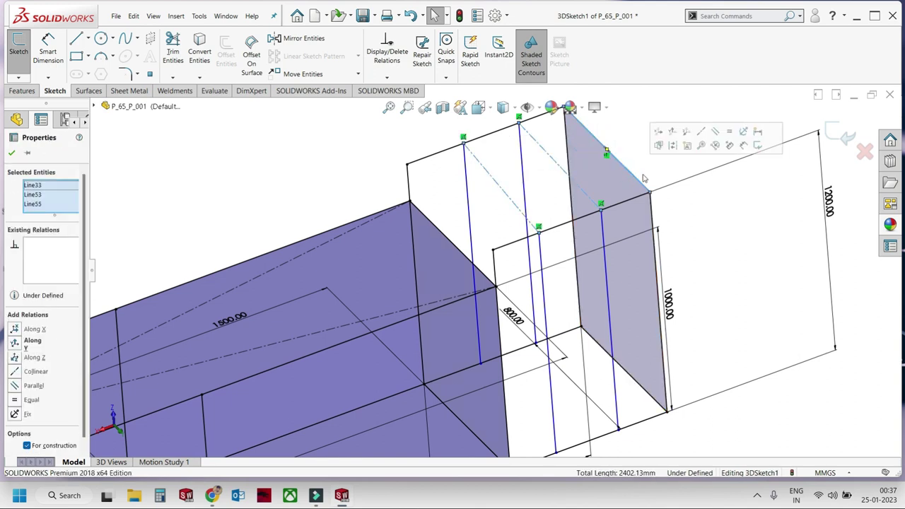
{"action": "left_click", "coordinate": [717, 139]}
{"action": "mouse_move", "coordinate": [537, 325]}
{"action": "middle_mouse_down"}
{"action": "mouse_move", "coordinate": [574, 343]}
{"action": "mouse_move", "coordinate": [585, 384]}
{"action": "middle_mouse_up"}
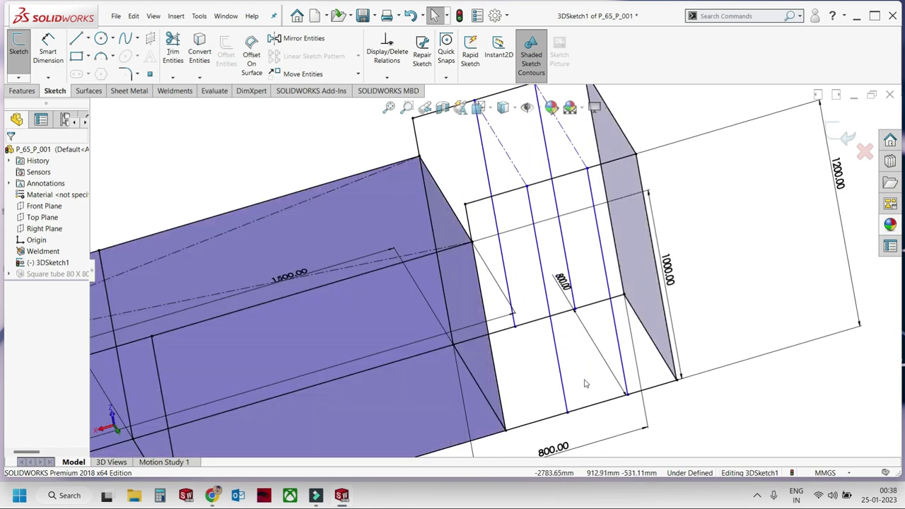
Sketch a centerline across the end frame and a short construction line from the edge vertex.
{"action": "left_click", "coordinate": [88, 38]}
{"action": "left_click", "coordinate": [106, 69]}
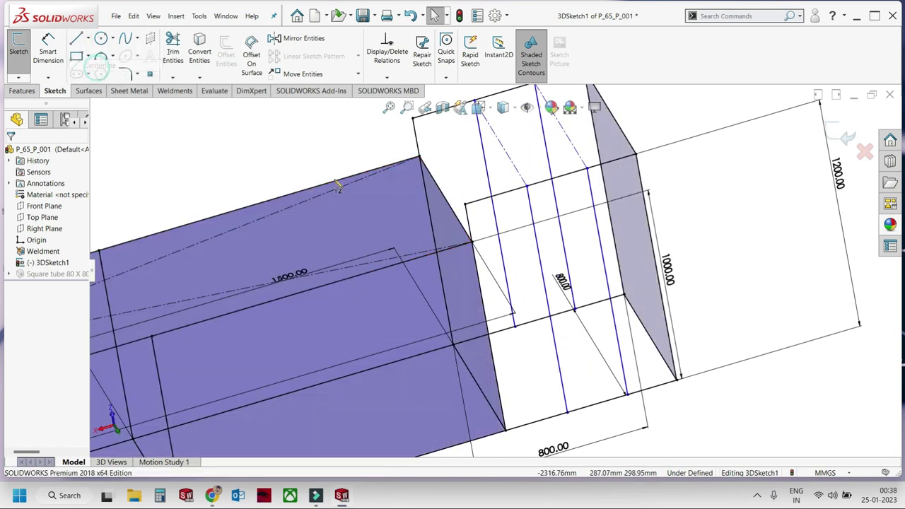
{"action": "left_click", "coordinate": [550, 179]}
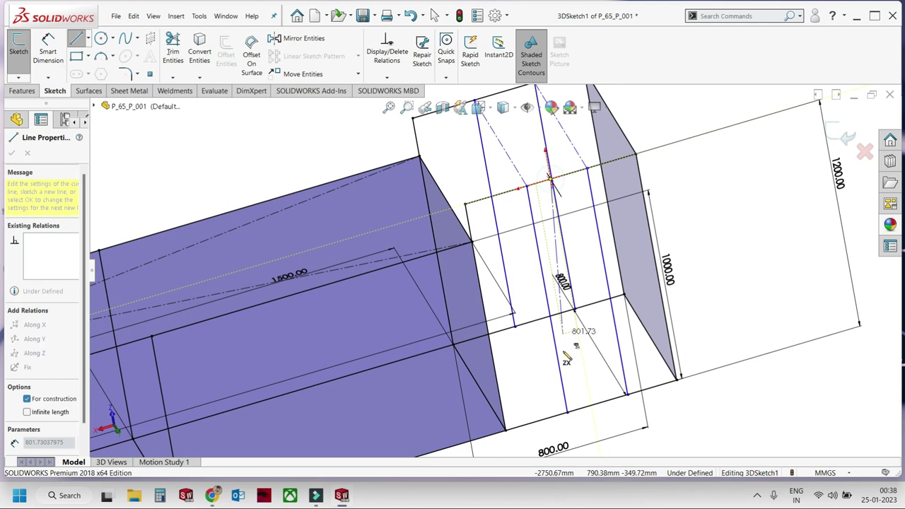
{"action": "left_click", "coordinate": [593, 412]}
{"action": "key", "text": "Escape"}
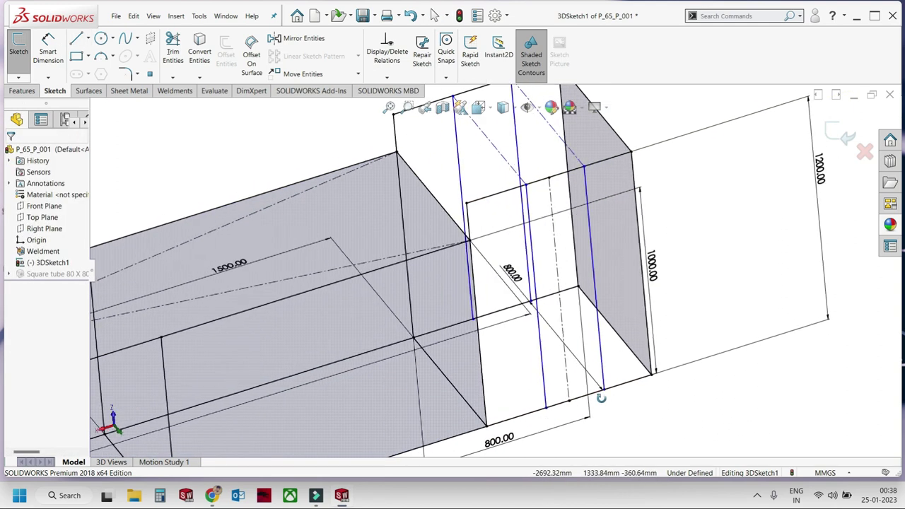
{"action": "scroll", "coordinate": [511, 280], "scroll_direction": "down", "scroll_amount": 3}
{"action": "left_click", "coordinate": [88, 39]}
{"action": "left_click", "coordinate": [103, 64]}
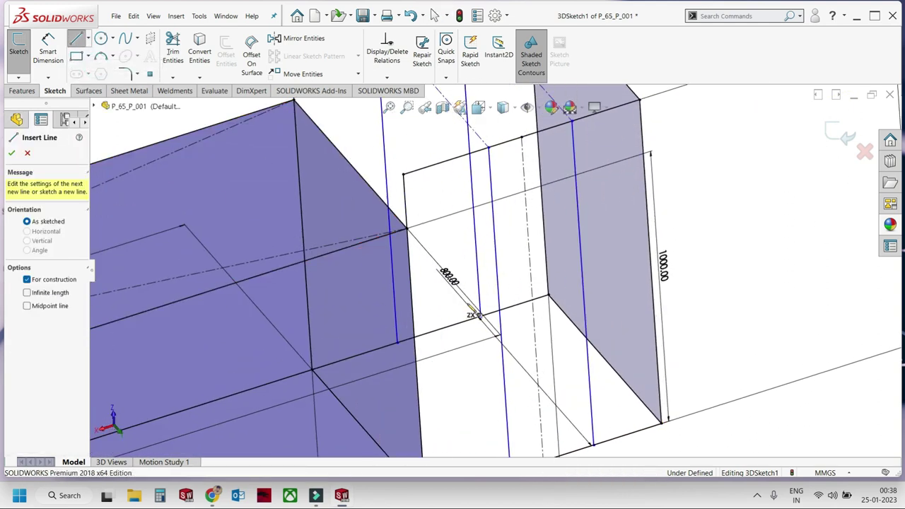
{"action": "left_click", "coordinate": [548, 295]}
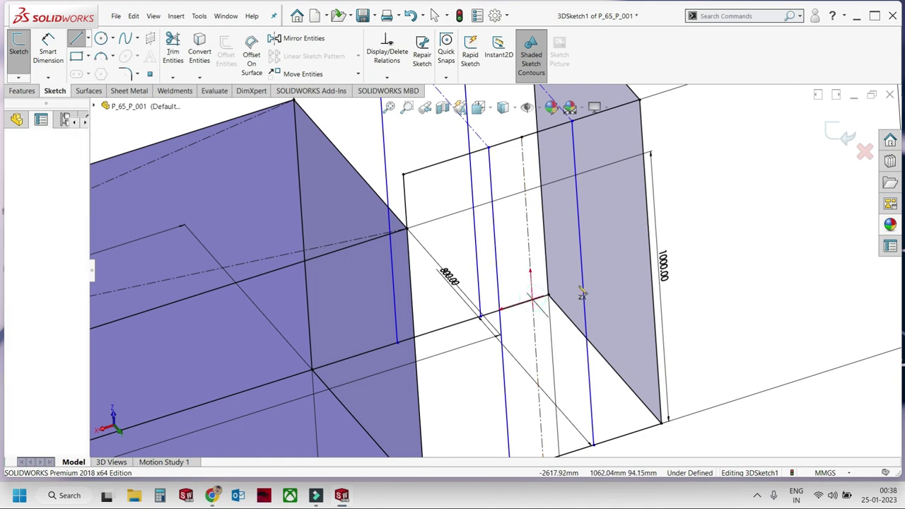
{"action": "left_click", "coordinate": [582, 285]}
{"action": "key", "text": "Escape"}
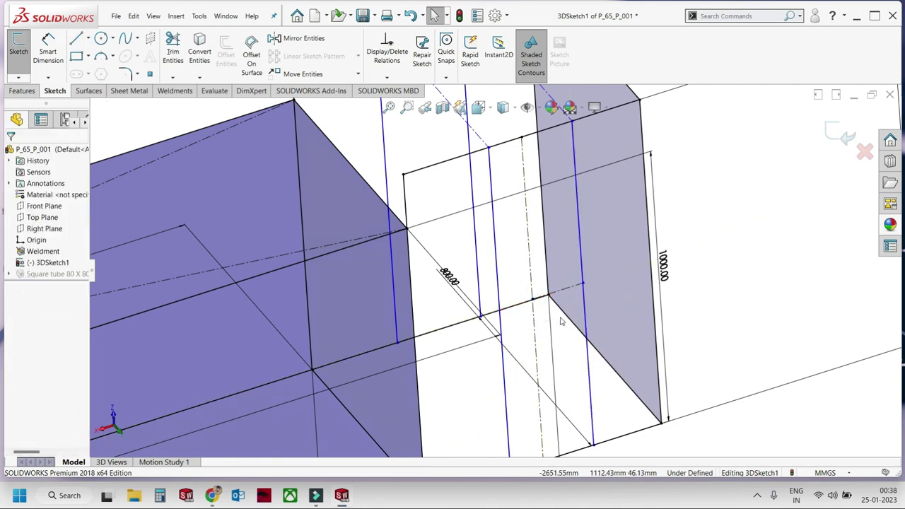
Add a centreline in the right end frame and make two of its lines equal.
{"action": "left_click", "coordinate": [88, 39]}
{"action": "left_click", "coordinate": [99, 62]}
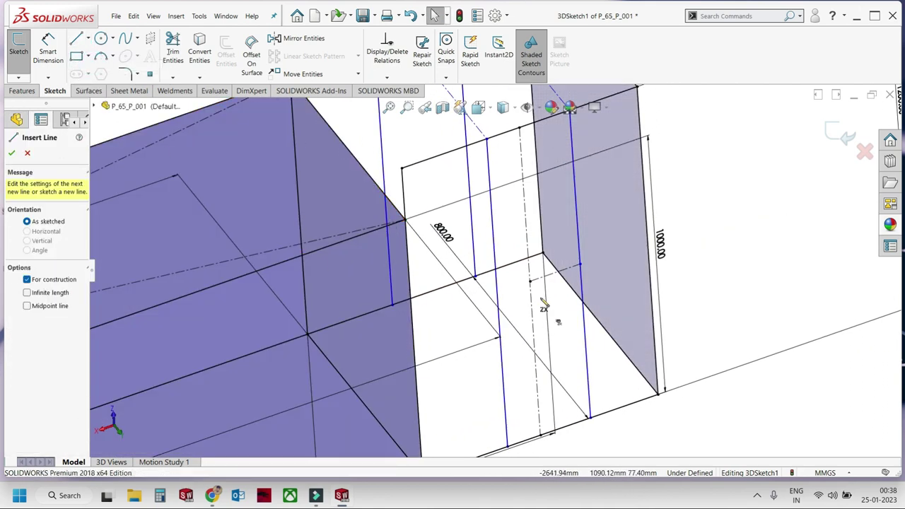
{"action": "left_click", "coordinate": [529, 282]}
{"action": "key", "text": "Escape"}
{"action": "left_click", "coordinate": [555, 277]}
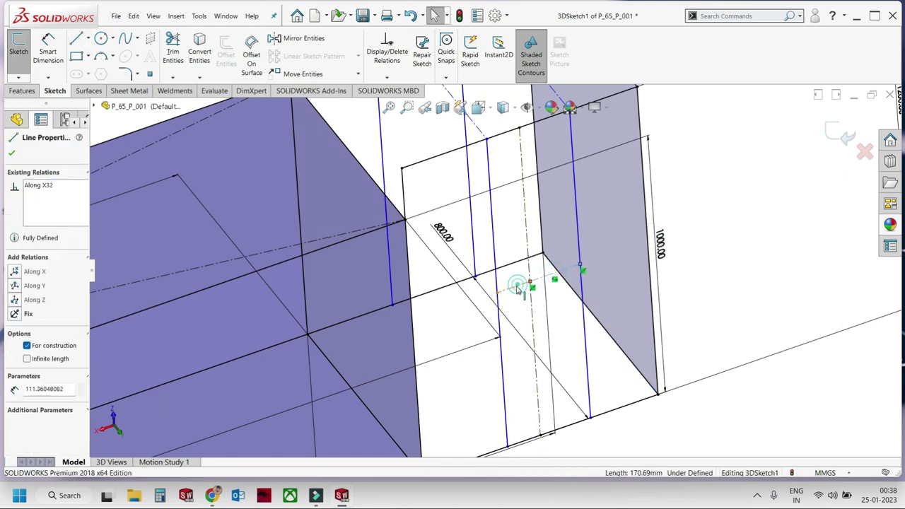
{"action": "left_click", "coordinate": [581, 267], "text": "ctrl"}
{"action": "left_click", "coordinate": [632, 245]}
{"action": "mouse_move", "coordinate": [724, 300]}
{"action": "middle_mouse_down"}
{"action": "mouse_move", "coordinate": [582, 264]}
{"action": "mouse_move", "coordinate": [601, 303]}
{"action": "middle_mouse_up"}
Place a 341.38 distance dimension between two vertical lines, then undo it as over-defining.
{"action": "key", "text": "d"}
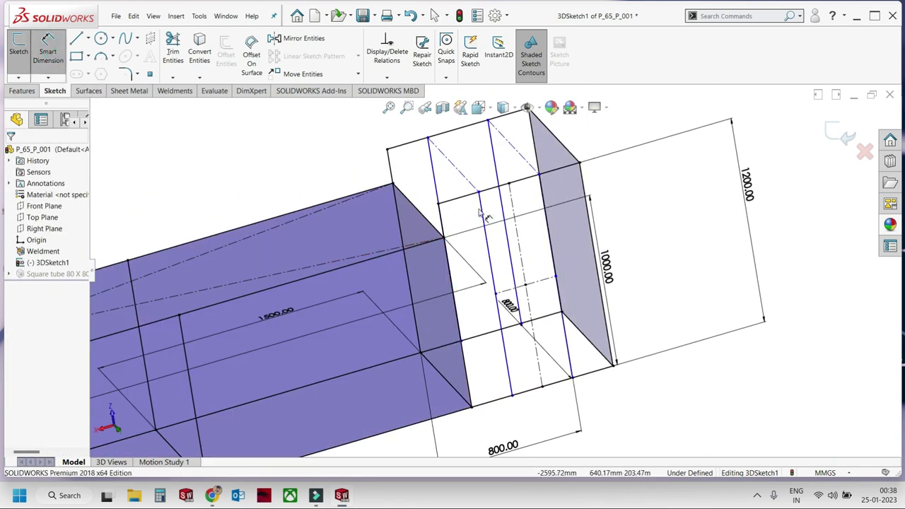
{"action": "left_click", "coordinate": [506, 302]}
{"action": "middle_click_drag", "start_coordinate": [507, 302], "coordinate": [571, 274]}
{"action": "left_click", "coordinate": [450, 325]}
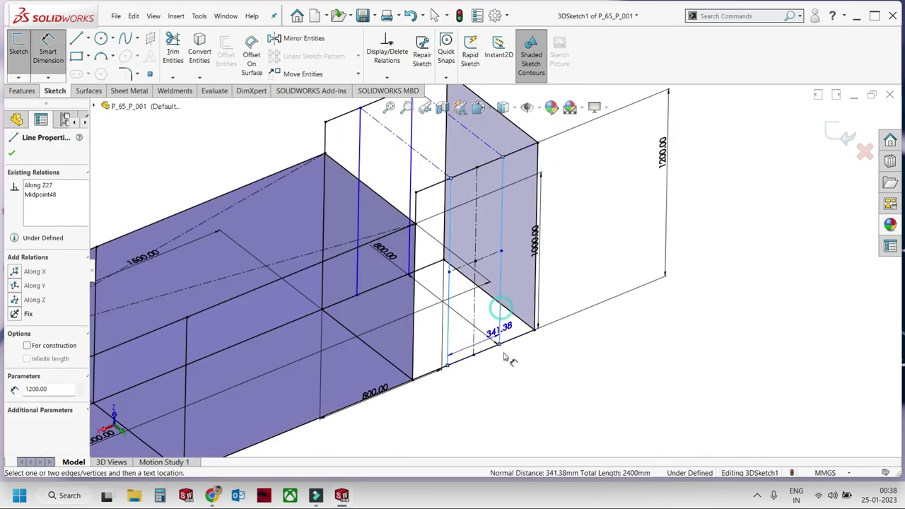
{"action": "left_click", "coordinate": [556, 407]}
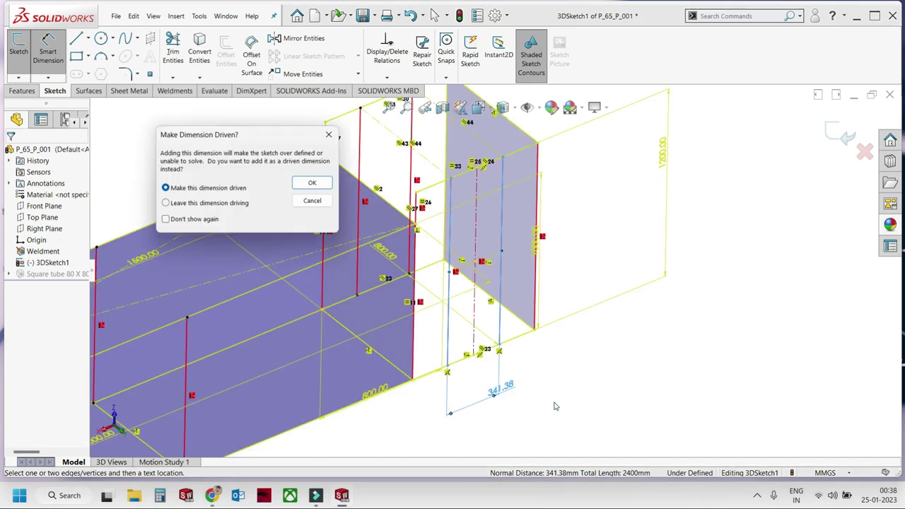
{"action": "key", "text": "Escape"}
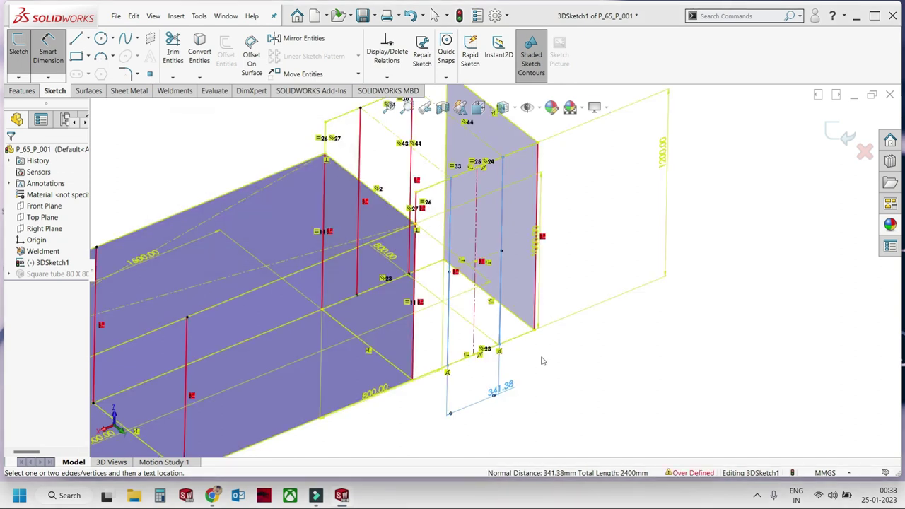
{"action": "key", "text": "ctrl+z"}
{"action": "key", "text": "Escape"}
Select a frame midpoint to inspect it, then add and discard a conflicting 486.96 dimension.
{"action": "scroll", "coordinate": [526, 316], "scroll_direction": "down", "scroll_amount": 5}
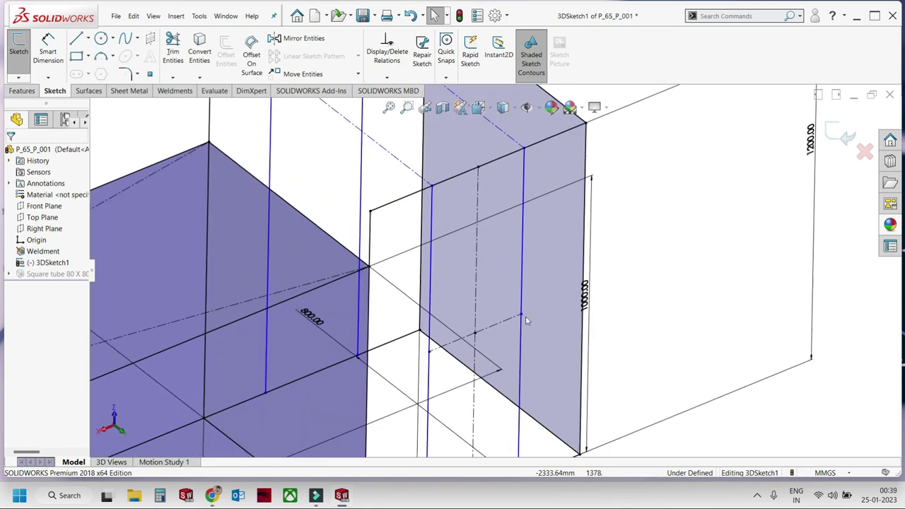
{"action": "left_click", "coordinate": [522, 315]}
{"action": "scroll", "coordinate": [538, 319], "scroll_direction": "up", "scroll_amount": 5}
{"action": "mouse_move", "coordinate": [540, 317]}
{"action": "middle_mouse_down"}
{"action": "mouse_move", "coordinate": [505, 336]}
{"action": "mouse_move", "coordinate": [508, 230]}
{"action": "middle_mouse_up"}
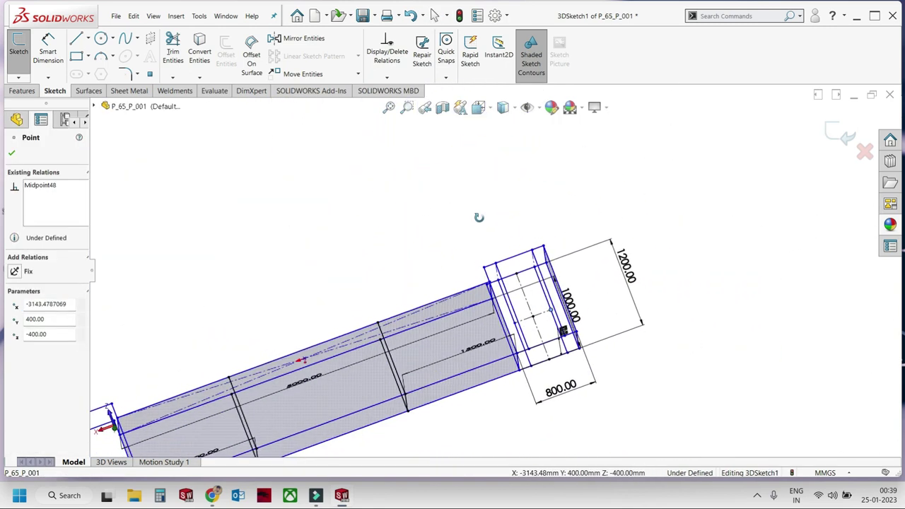
{"action": "scroll", "coordinate": [509, 230], "scroll_direction": "down", "scroll_amount": 3}
{"action": "scroll", "coordinate": [473, 265], "scroll_direction": "down", "scroll_amount": 2}
{"action": "scroll", "coordinate": [473, 264], "scroll_direction": "up", "scroll_amount": 2}
{"action": "key", "text": "Escape"}
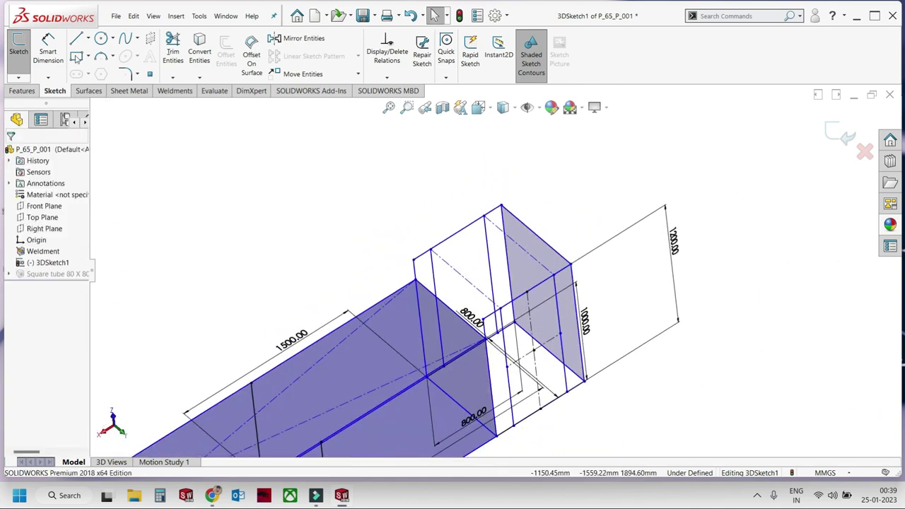
{"action": "key", "text": "d"}
{"action": "left_click", "coordinate": [456, 271]}
{"action": "left_click", "coordinate": [520, 244]}
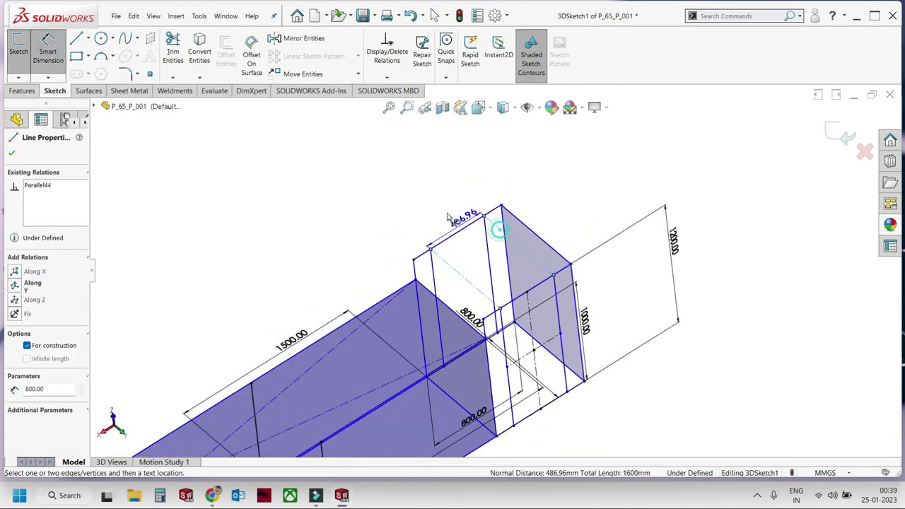
{"action": "left_click", "coordinate": [564, 197]}
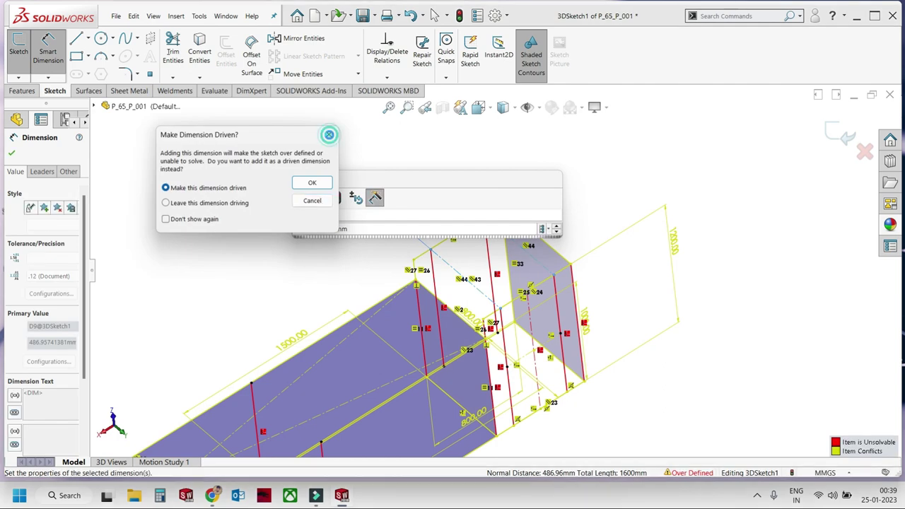
{"action": "left_click", "coordinate": [312, 200]}
Dimension the interior construction line at 200 mm, fully defining 3DSketch1.
{"action": "mouse_move", "coordinate": [376, 194]}
{"action": "middle_mouse_down"}
{"action": "mouse_move", "coordinate": [493, 276]}
{"action": "mouse_move", "coordinate": [538, 244]}
{"action": "middle_mouse_up"}
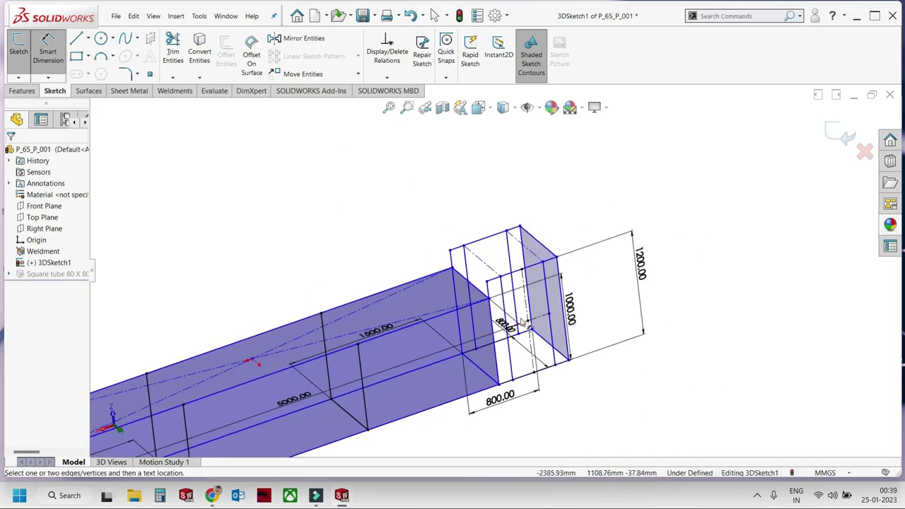
{"action": "scroll", "coordinate": [538, 244], "scroll_direction": "down", "scroll_amount": 5}
{"action": "left_click", "coordinate": [538, 244]}
{"action": "left_click", "coordinate": [719, 403]}
{"action": "type", "text": "2"}
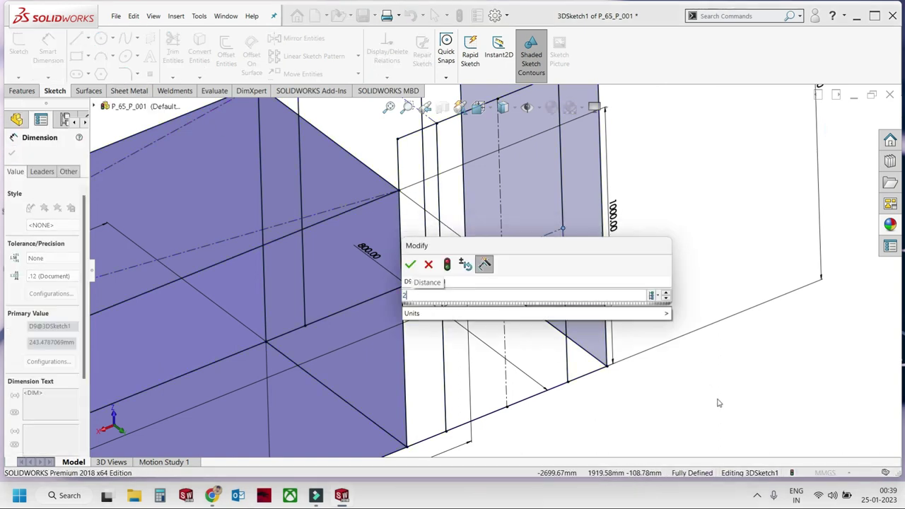
{"action": "key", "text": "Return"}
{"action": "scroll", "coordinate": [712, 397], "scroll_direction": "up", "scroll_amount": 3}
{"action": "scroll", "coordinate": [711, 385], "scroll_direction": "up", "scroll_amount": 2}
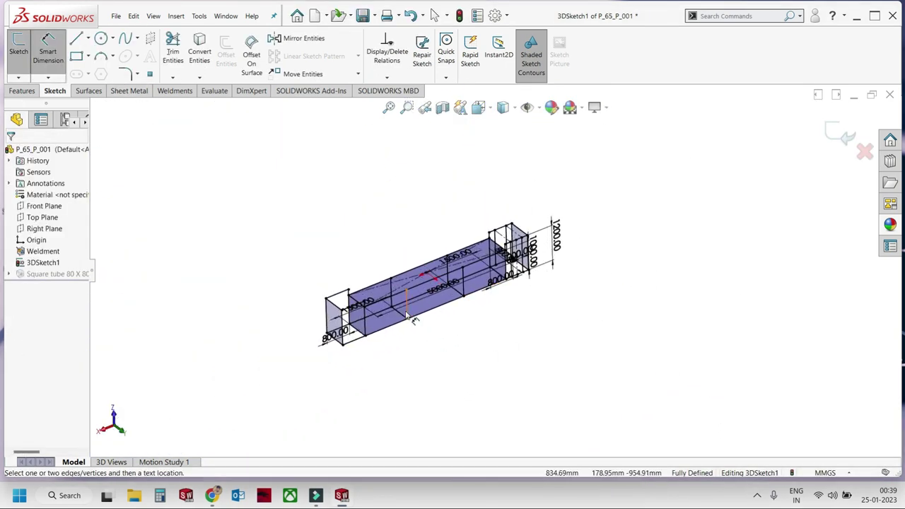
{"action": "scroll", "coordinate": [746, 170], "scroll_direction": "down", "scroll_amount": 4}
{"action": "scroll", "coordinate": [746, 170], "scroll_direction": "up", "scroll_amount": 2}
{"action": "left_click", "coordinate": [76, 37]}
Sketch a vertical 1200 mm line inside the left end frame.
{"action": "scroll", "coordinate": [398, 319], "scroll_direction": "down", "scroll_amount": 3}
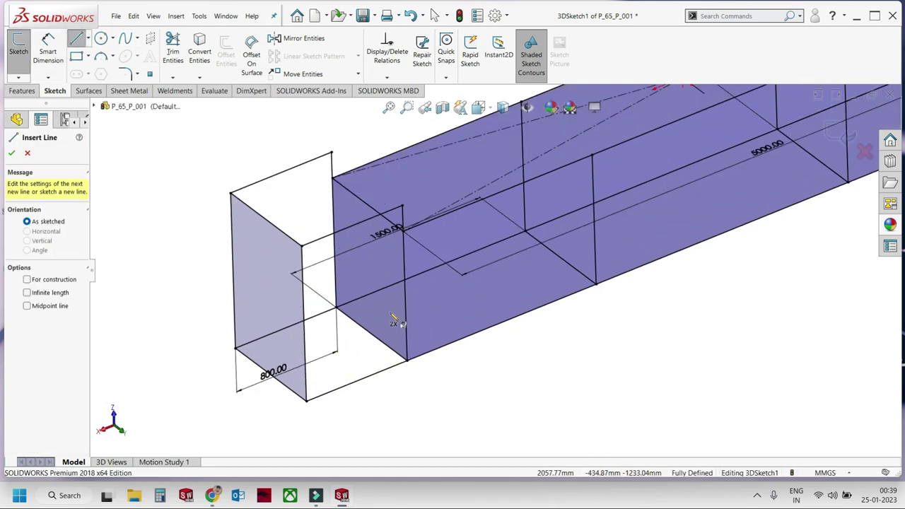
{"action": "scroll", "coordinate": [368, 269], "scroll_direction": "down", "scroll_amount": 2}
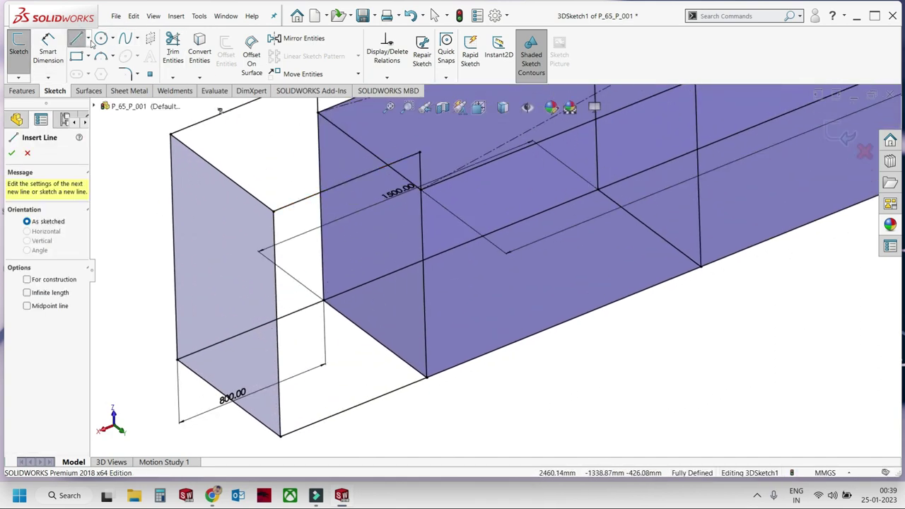
{"action": "left_click", "coordinate": [319, 211]}
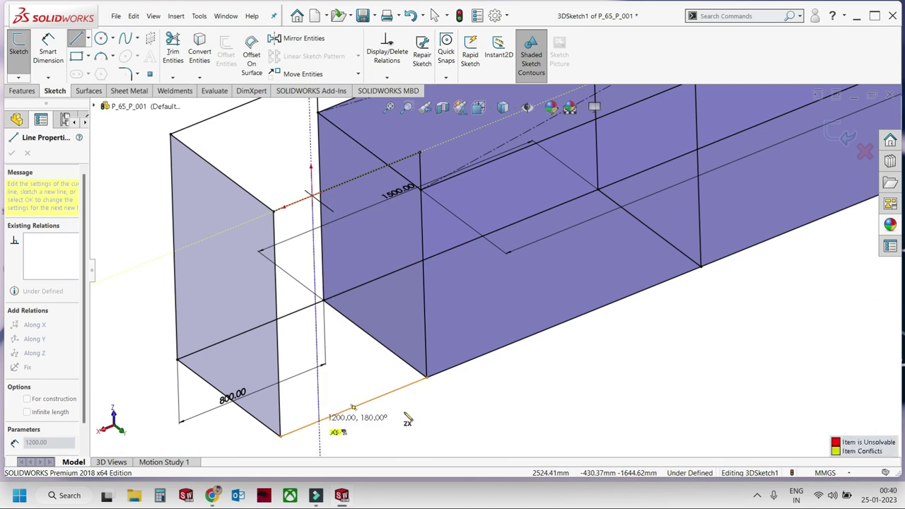
{"action": "scroll", "coordinate": [407, 419], "scroll_direction": "up", "scroll_amount": 2}
{"action": "left_click", "coordinate": [348, 396]}
{"action": "key", "text": "Escape"}
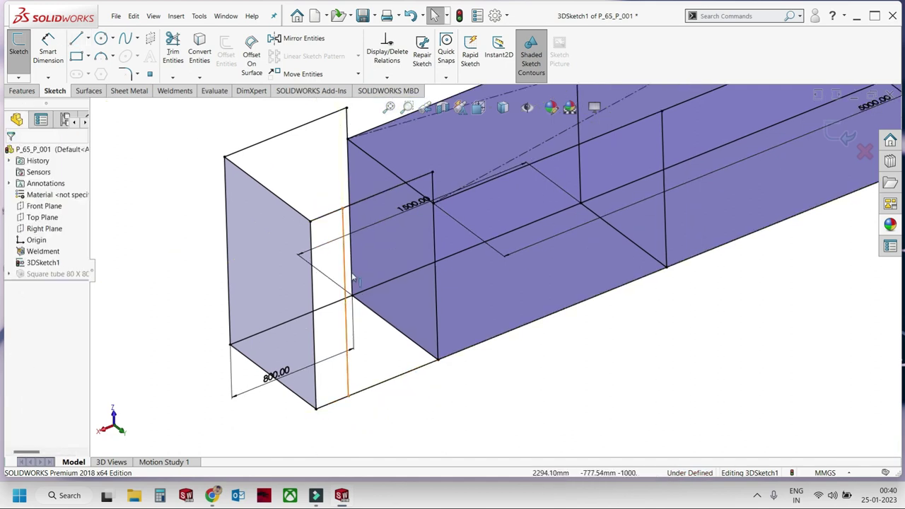
{"action": "left_click", "coordinate": [77, 39]}
{"action": "left_click", "coordinate": [390, 191]}
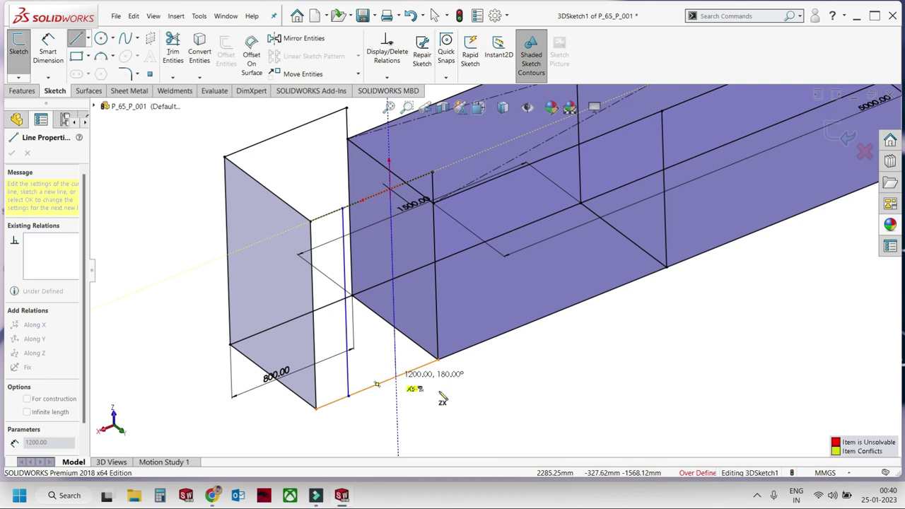
{"action": "left_click", "coordinate": [396, 378]}
{"action": "key", "text": "Escape"}
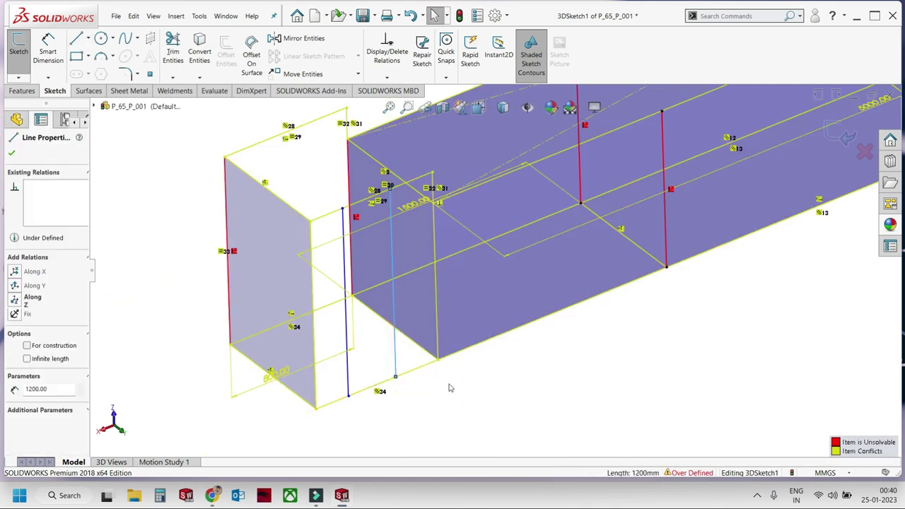
From a lower front angle, draw another vertical line from the frame's top edge to its bottom edge.
{"action": "mouse_move", "coordinate": [448, 384]}
{"action": "middle_mouse_down"}
{"action": "mouse_move", "coordinate": [398, 357]}
{"action": "mouse_move", "coordinate": [448, 222]}
{"action": "middle_mouse_up"}
{"action": "scroll", "coordinate": [448, 222], "scroll_direction": "down", "scroll_amount": 5}
{"action": "scroll", "coordinate": [449, 222], "scroll_direction": "up", "scroll_amount": 1}
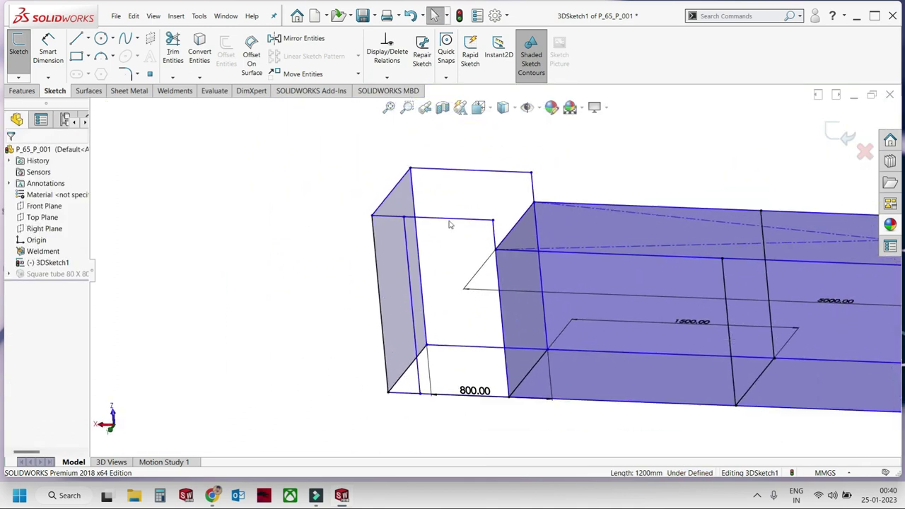
{"action": "scroll", "coordinate": [484, 273], "scroll_direction": "down", "scroll_amount": 2}
{"action": "left_click", "coordinate": [76, 38]}
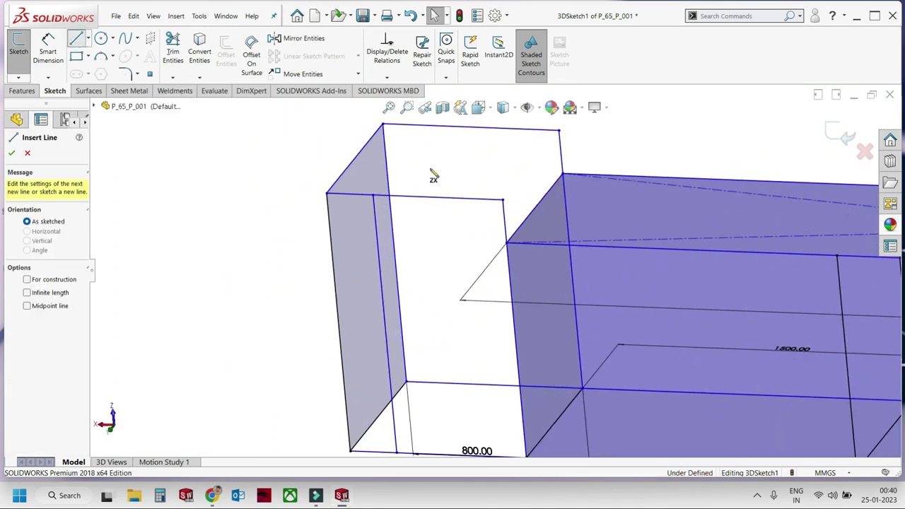
{"action": "left_click", "coordinate": [439, 126]}
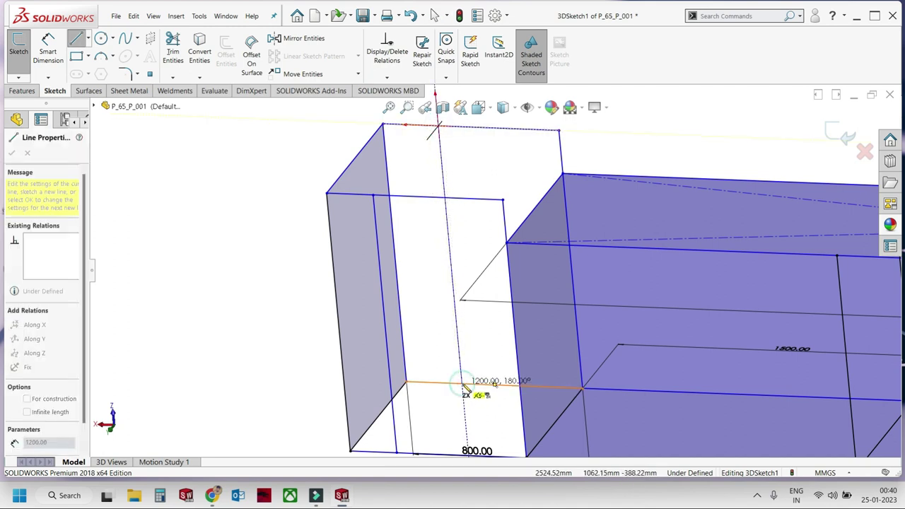
{"action": "left_click", "coordinate": [464, 386]}
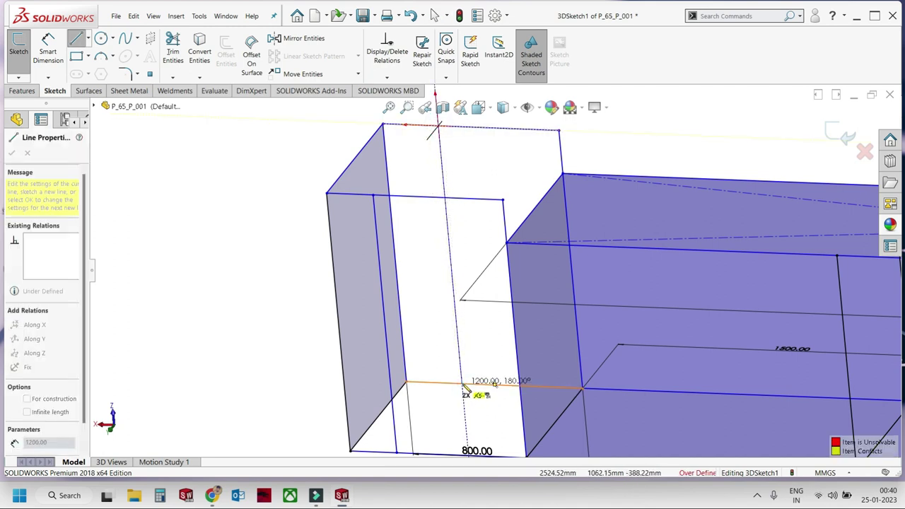
{"action": "left_click", "coordinate": [464, 387]}
{"action": "key", "text": "Escape"}
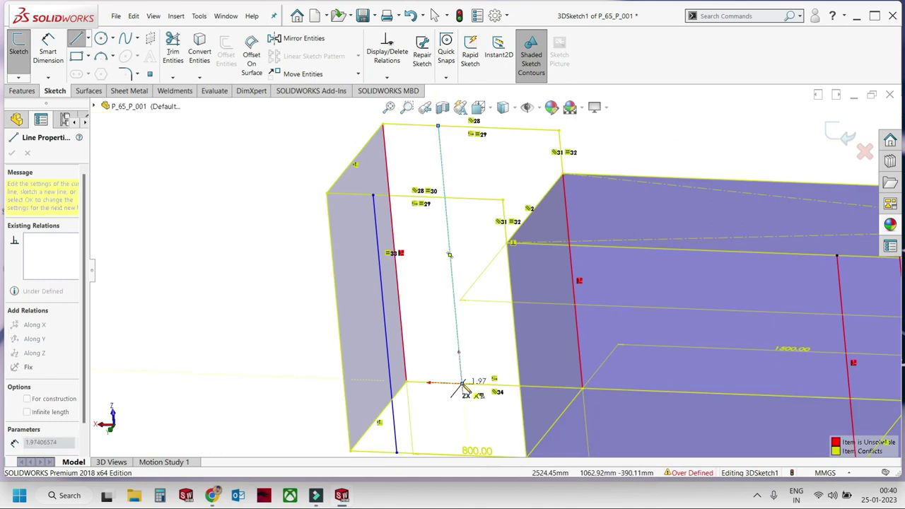
Delete the conflicting line that over-defined 3DSketch1, keeping the remaining vertical member.
{"action": "left_click", "coordinate": [460, 329]}
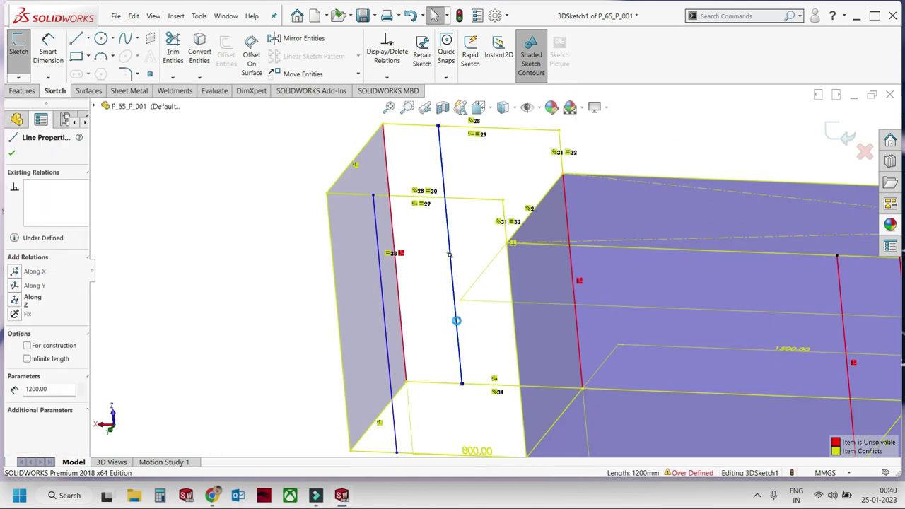
{"action": "key", "text": "Delete"}
{"action": "left_click", "coordinate": [379, 263]}
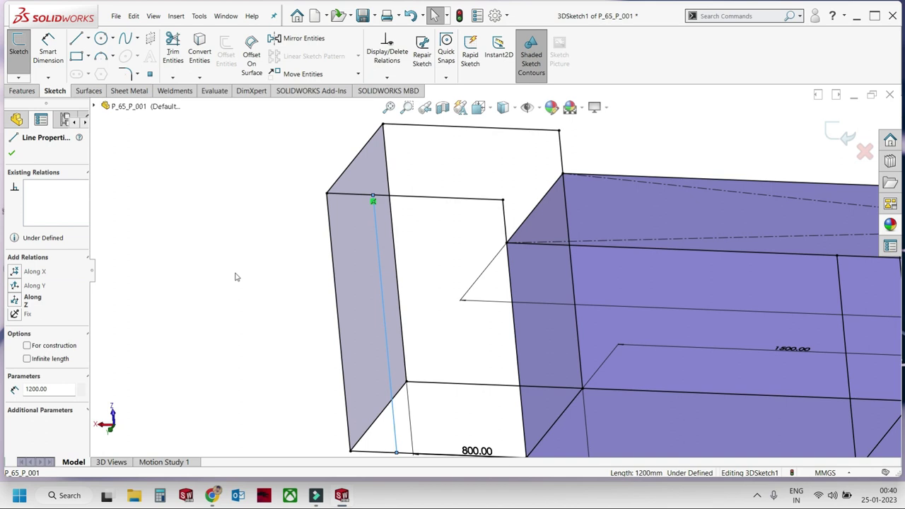
{"action": "key", "text": "f"}
{"action": "mouse_move", "coordinate": [495, 283]}
{"action": "middle_mouse_down"}
{"action": "mouse_move", "coordinate": [717, 306]}
{"action": "mouse_move", "coordinate": [713, 334]}
{"action": "middle_mouse_up"}
Draw vertical 1200 mm lines from top to bottom edge in the right end frame.
{"action": "scroll", "coordinate": [632, 314], "scroll_direction": "down", "scroll_amount": 3}
{"action": "scroll", "coordinate": [632, 235], "scroll_direction": "down", "scroll_amount": 3}
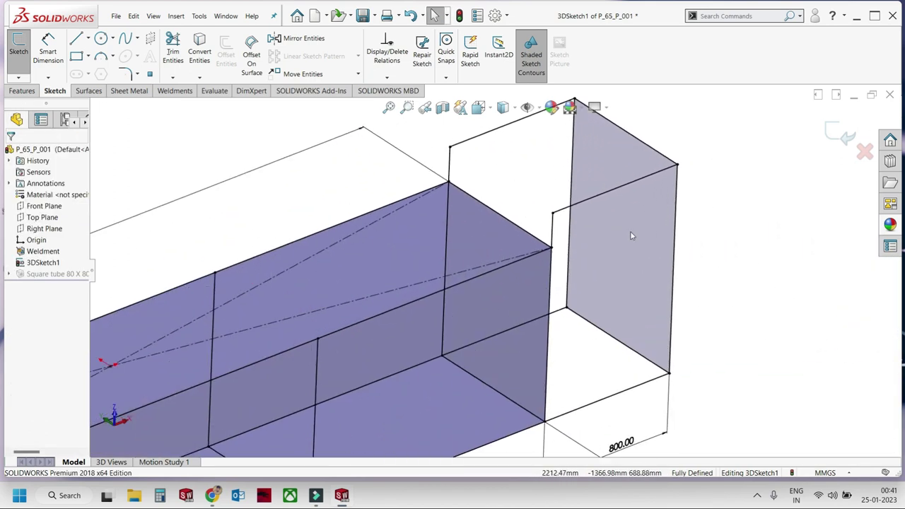
{"action": "middle_click_drag", "start_coordinate": [581, 335], "coordinate": [481, 163]}
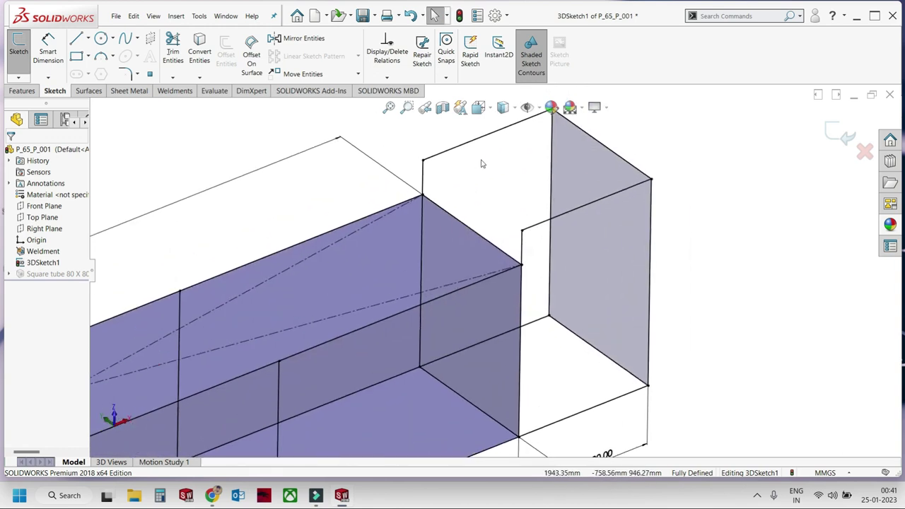
{"action": "key", "text": "l"}
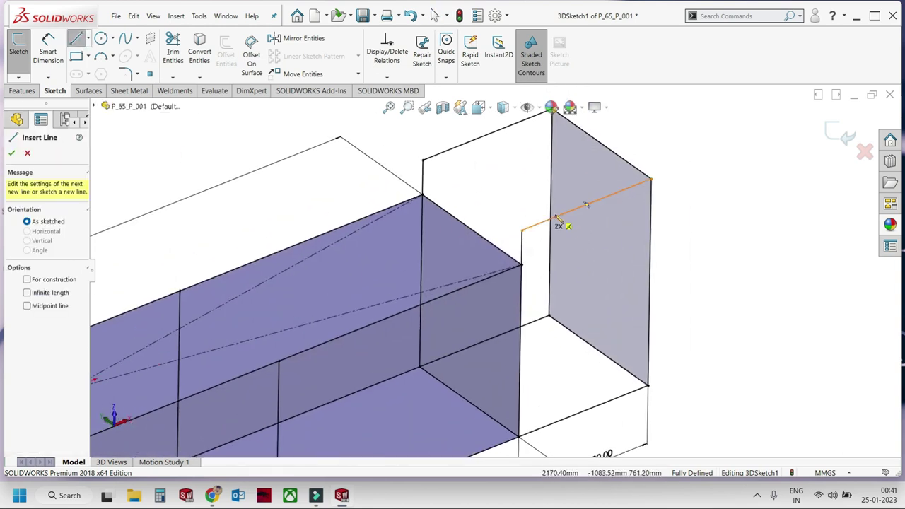
{"action": "left_click", "coordinate": [556, 218]}
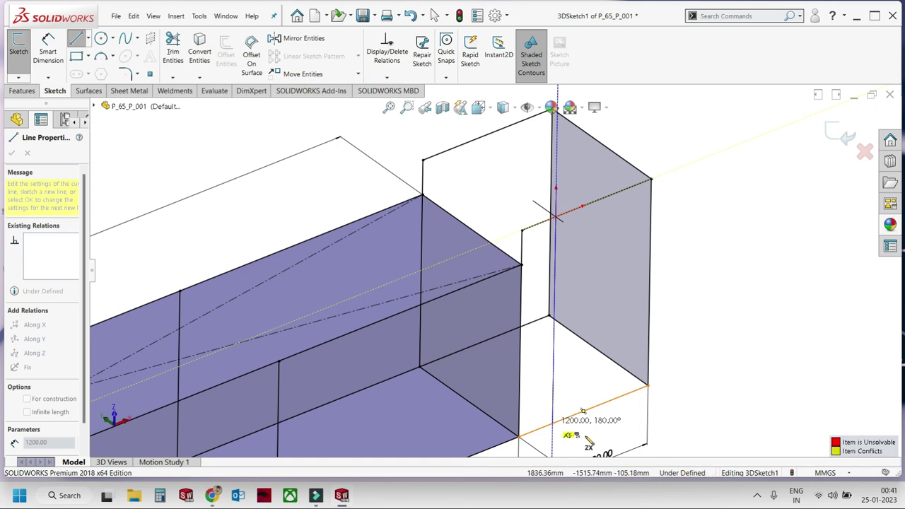
{"action": "left_click", "coordinate": [583, 411]}
{"action": "key", "text": "Escape"}
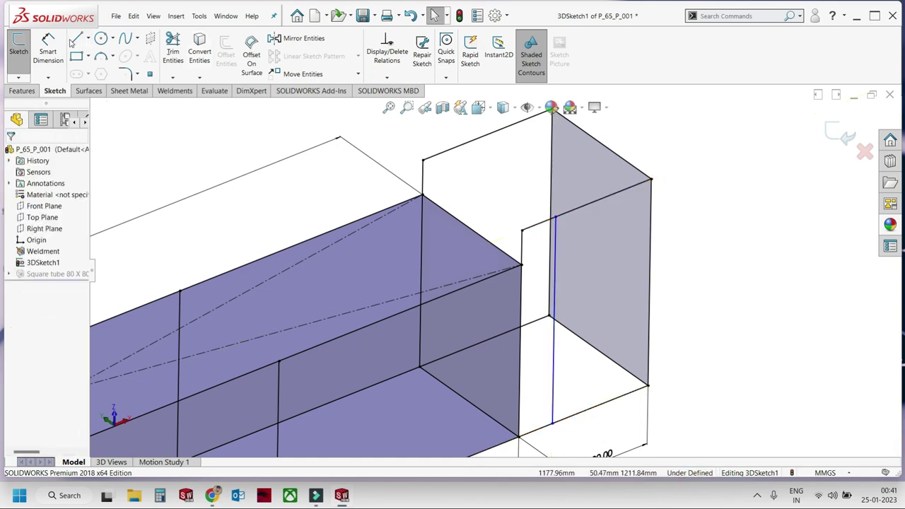
{"action": "left_click", "coordinate": [76, 39]}
{"action": "left_click", "coordinate": [607, 195]}
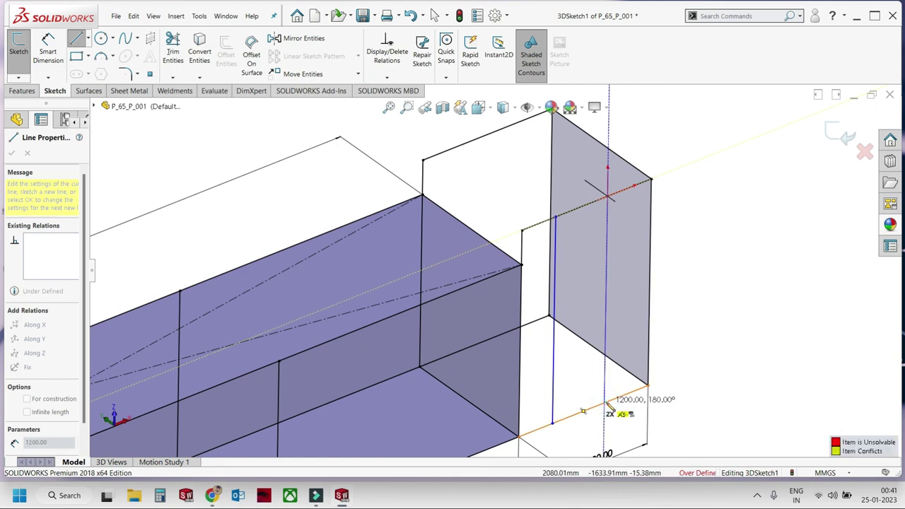
{"action": "left_click", "coordinate": [605, 404]}
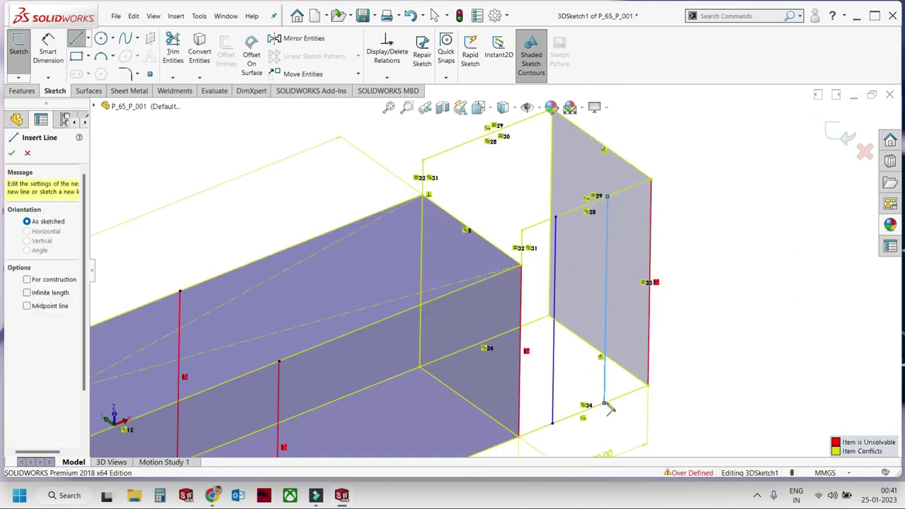
{"action": "key", "text": "Escape"}
Delete the over-defining line, then exit 3DSketch1 so the tube frame rebuilds.
{"action": "left_click", "coordinate": [607, 290]}
{"action": "key", "text": "Delete"}
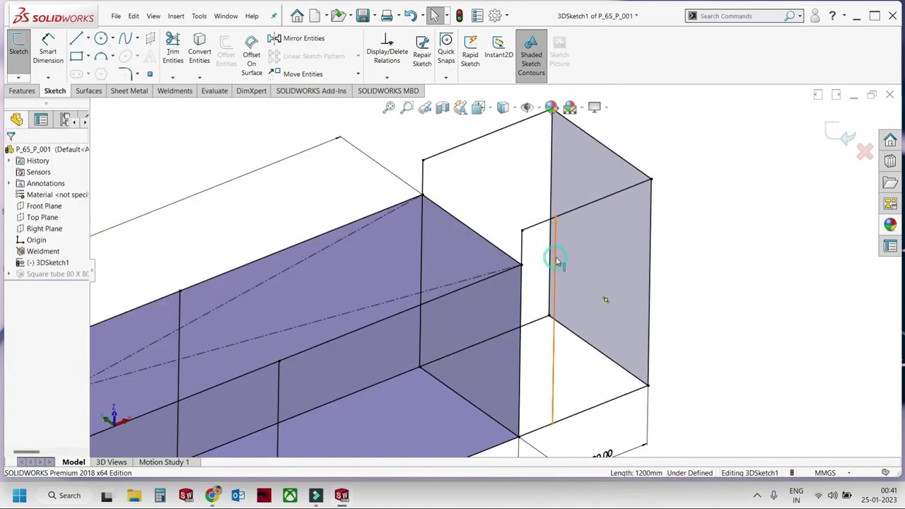
{"action": "key", "text": "z"}
{"action": "key", "text": "f"}
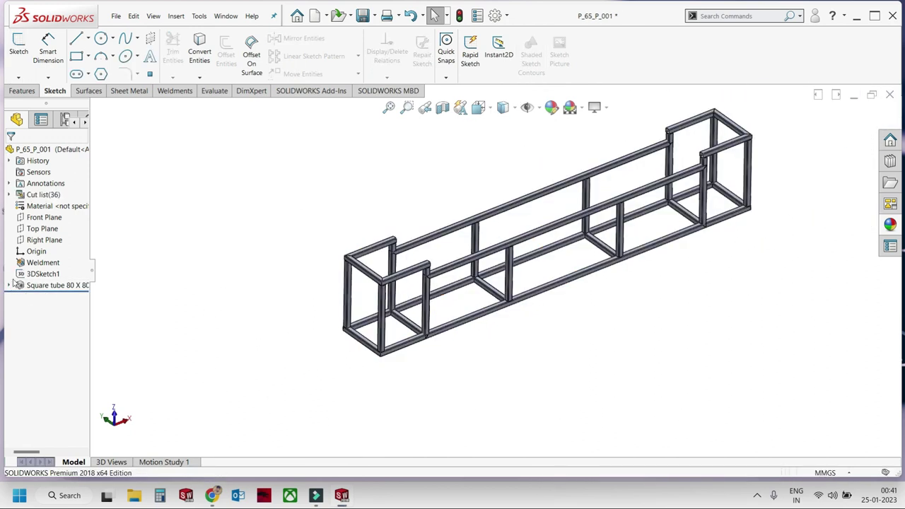
Make the 3DSketch1 lines visible in the model.
{"action": "left_click", "coordinate": [32, 274]}
{"action": "left_click", "coordinate": [58, 240]}
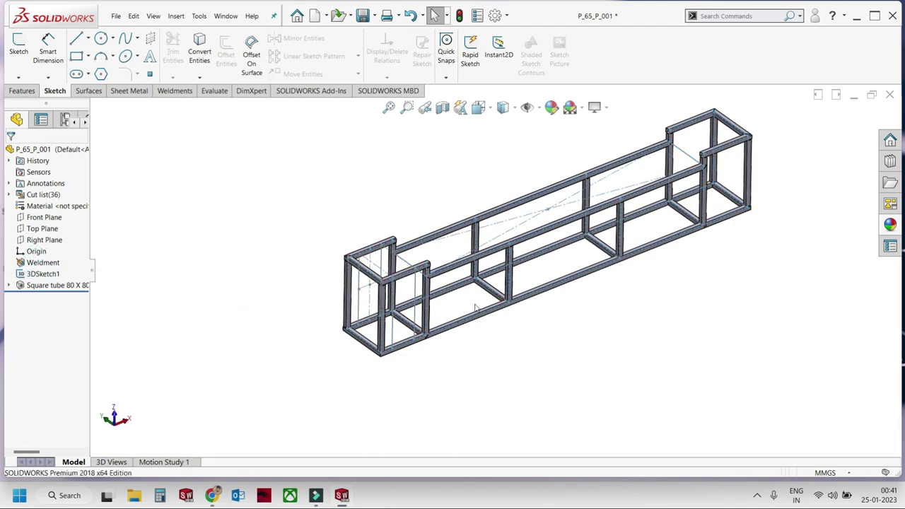
{"action": "scroll", "coordinate": [476, 308], "scroll_direction": "down", "scroll_amount": 2}
Edit the Square tube structural member, adding Line52, Line51 and Line49 as path segments.
{"action": "left_click", "coordinate": [58, 285]}
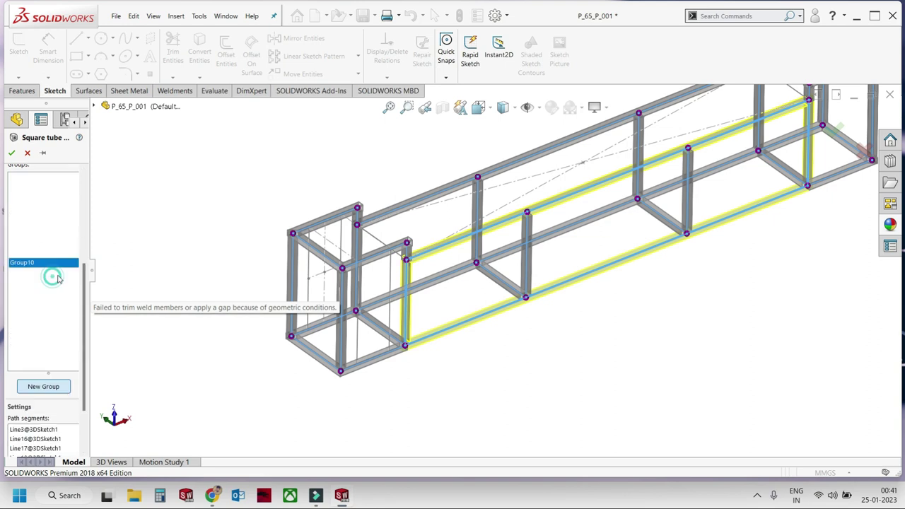
{"action": "left_click", "coordinate": [24, 92]}
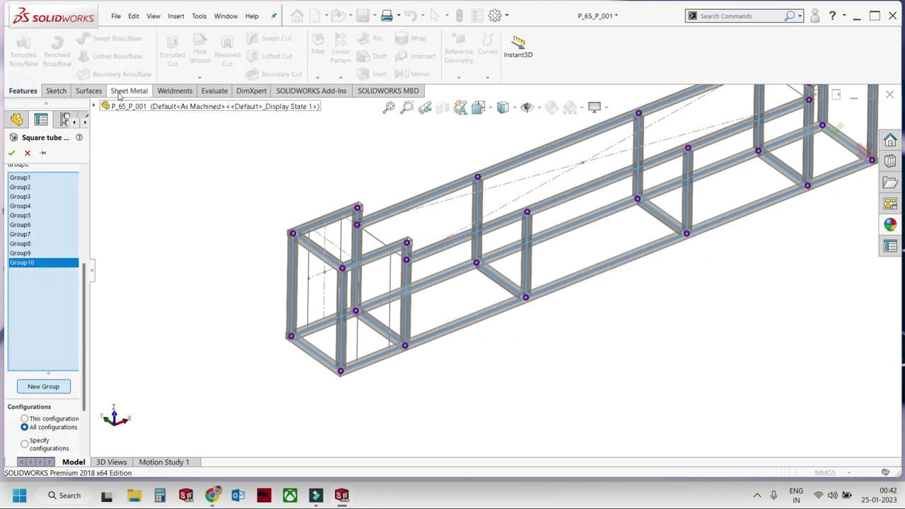
{"action": "left_click", "coordinate": [172, 92]}
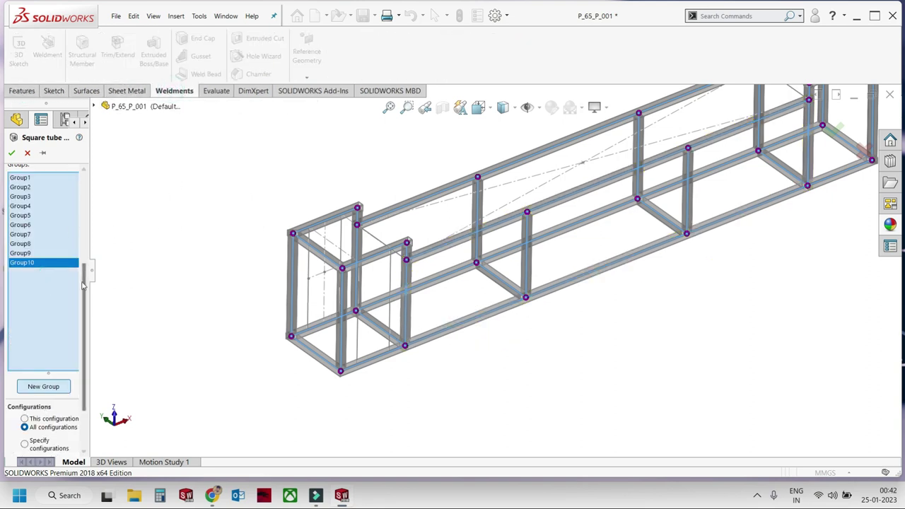
{"action": "scroll", "coordinate": [373, 306], "scroll_direction": "down", "scroll_amount": 3}
{"action": "scroll", "coordinate": [373, 306], "scroll_direction": "down", "scroll_amount": 2}
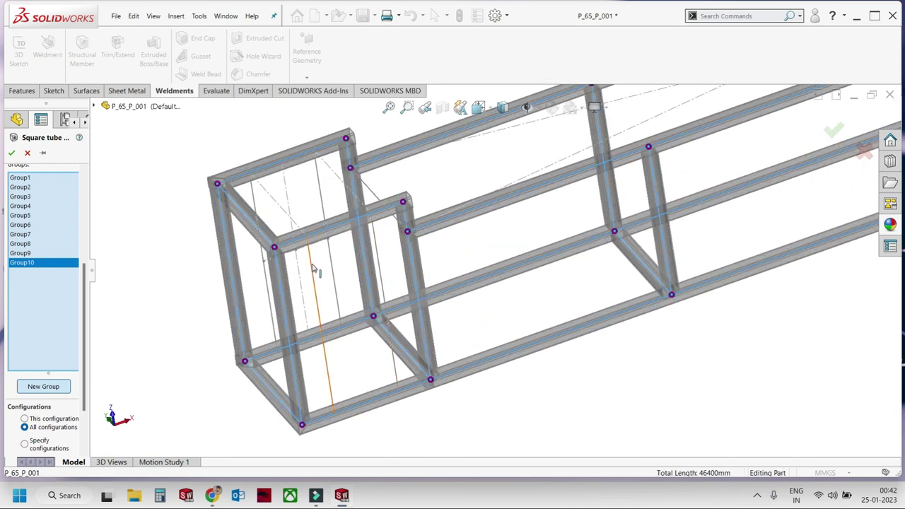
{"action": "left_click", "coordinate": [315, 267]}
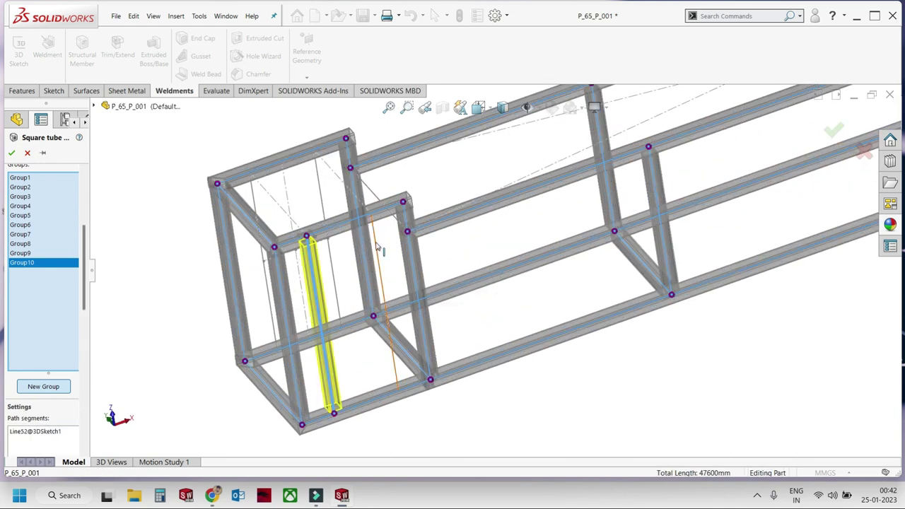
{"action": "left_click", "coordinate": [322, 177]}
{"action": "left_click", "coordinate": [259, 196]}
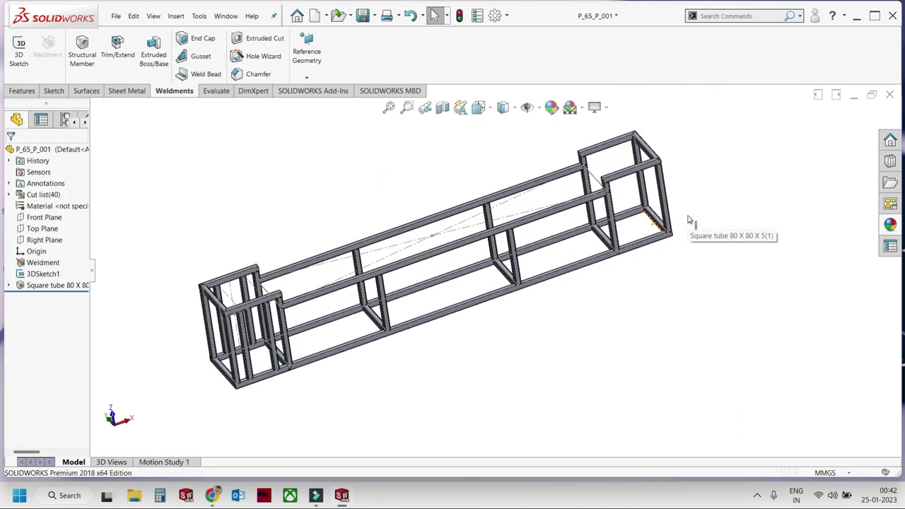
Orbit and zoom to view the frame diagonally around the end bay.
{"action": "scroll", "coordinate": [707, 233], "scroll_direction": "down", "scroll_amount": 4}
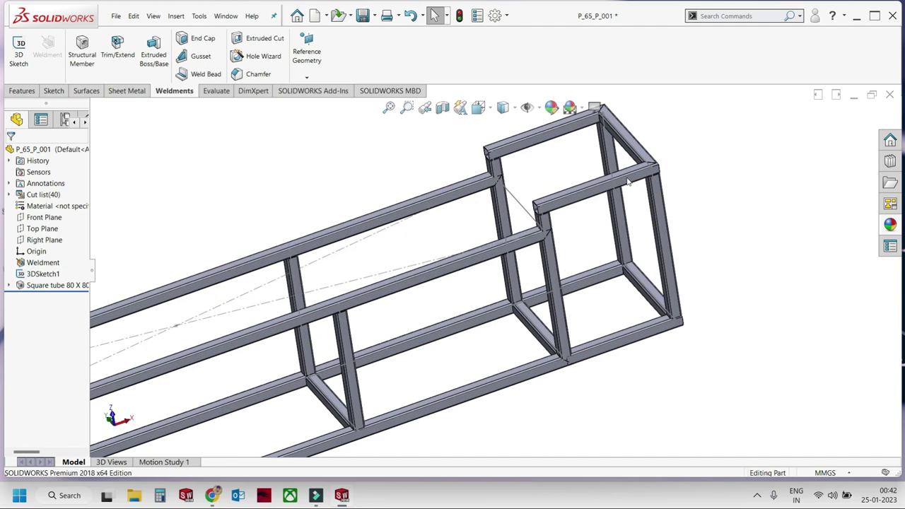
{"action": "scroll", "coordinate": [636, 205], "scroll_direction": "down", "scroll_amount": 3}
{"action": "scroll", "coordinate": [592, 180], "scroll_direction": "down", "scroll_amount": 3}
{"action": "scroll", "coordinate": [558, 226], "scroll_direction": "up", "scroll_amount": 2}
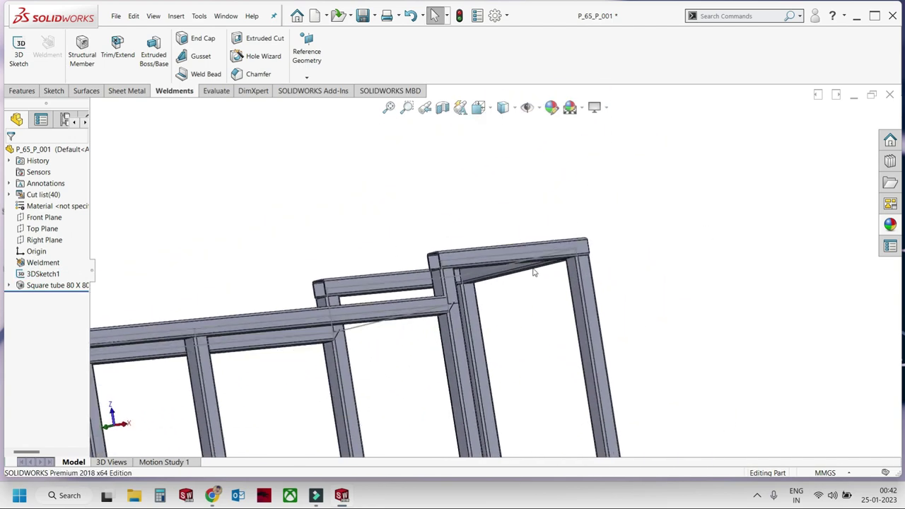
{"action": "scroll", "coordinate": [535, 269], "scroll_direction": "up", "scroll_amount": 3}
{"action": "mouse_move", "coordinate": [532, 372]}
{"action": "middle_mouse_down"}
{"action": "mouse_move", "coordinate": [493, 374]}
{"action": "mouse_move", "coordinate": [529, 200]}
{"action": "mouse_move", "coordinate": [503, 299]}
{"action": "middle_mouse_up"}
{"action": "scroll", "coordinate": [529, 200], "scroll_direction": "down", "scroll_amount": 3}
{"action": "scroll", "coordinate": [503, 299], "scroll_direction": "up", "scroll_amount": 2}
{"action": "scroll", "coordinate": [508, 294], "scroll_direction": "down", "scroll_amount": 1}
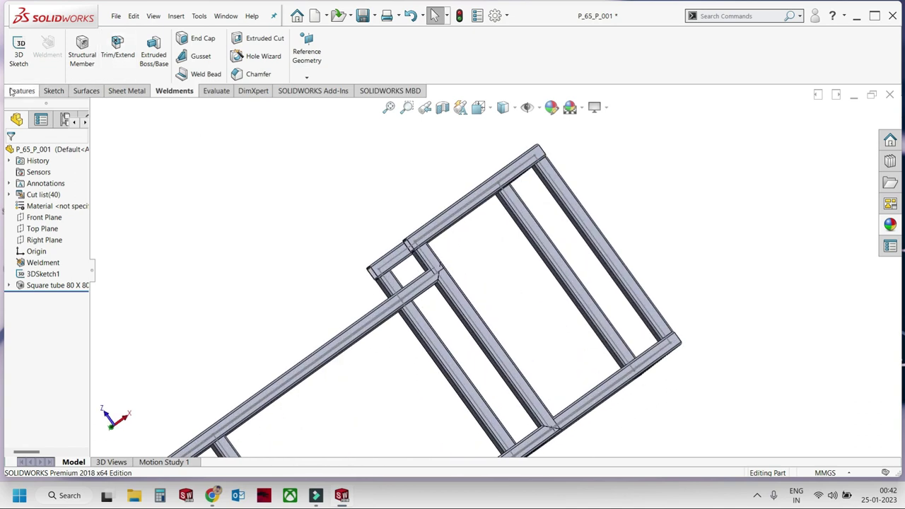
Start a new sketch from the Sketch tab, orienting the view onto the end bays.
{"action": "left_click", "coordinate": [55, 92]}
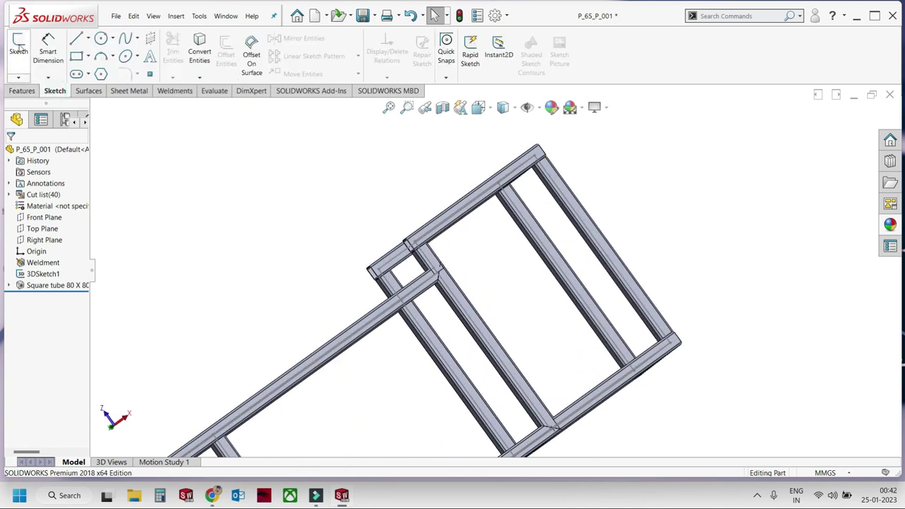
{"action": "left_click", "coordinate": [25, 92]}
{"action": "left_click", "coordinate": [54, 91]}
{"action": "left_click", "coordinate": [18, 46]}
{"action": "middle_click_drag", "start_coordinate": [481, 231], "coordinate": [632, 347]}
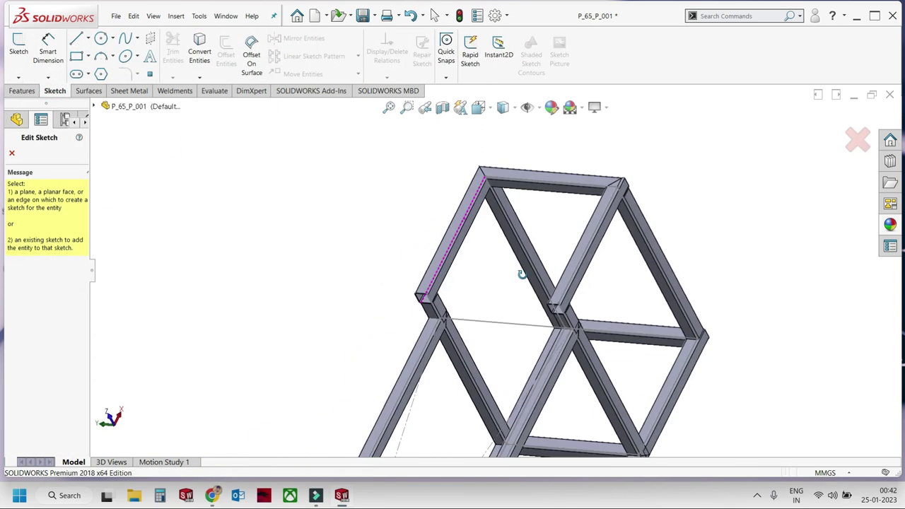
{"action": "scroll", "coordinate": [632, 348], "scroll_direction": "down", "scroll_amount": 3}
{"action": "middle_click_drag", "start_coordinate": [572, 323], "coordinate": [562, 317]}
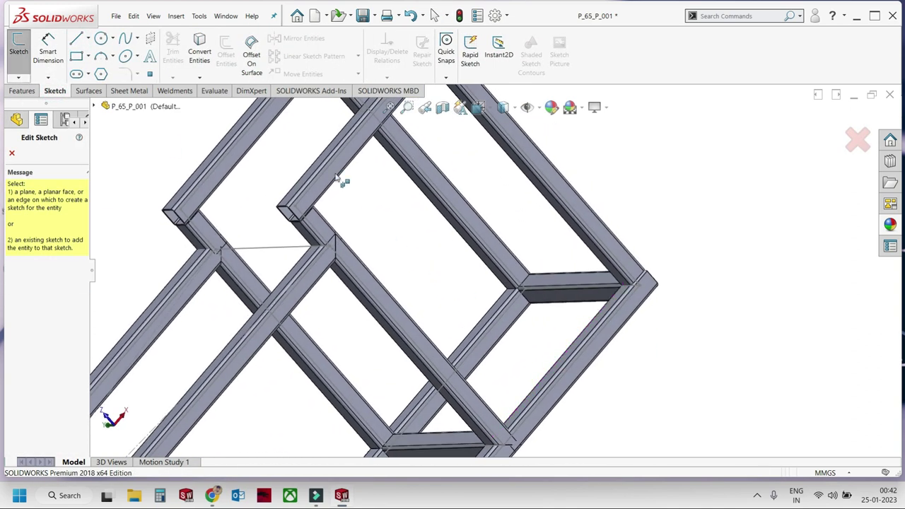
Create 3DSketch2 and draw lines along the end-frame edges.
{"action": "left_click", "coordinate": [19, 46]}
{"action": "left_click", "coordinate": [18, 77]}
{"action": "left_click", "coordinate": [32, 97]}
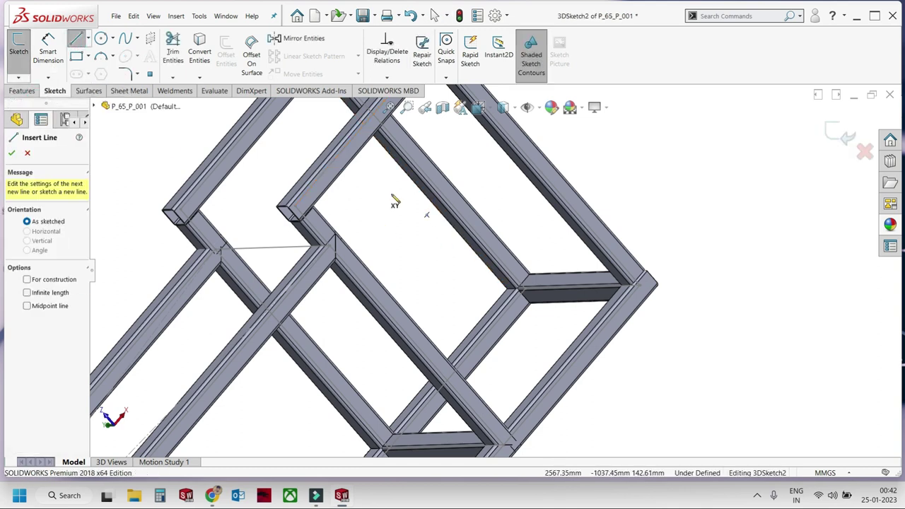
{"action": "left_click", "coordinate": [339, 155]}
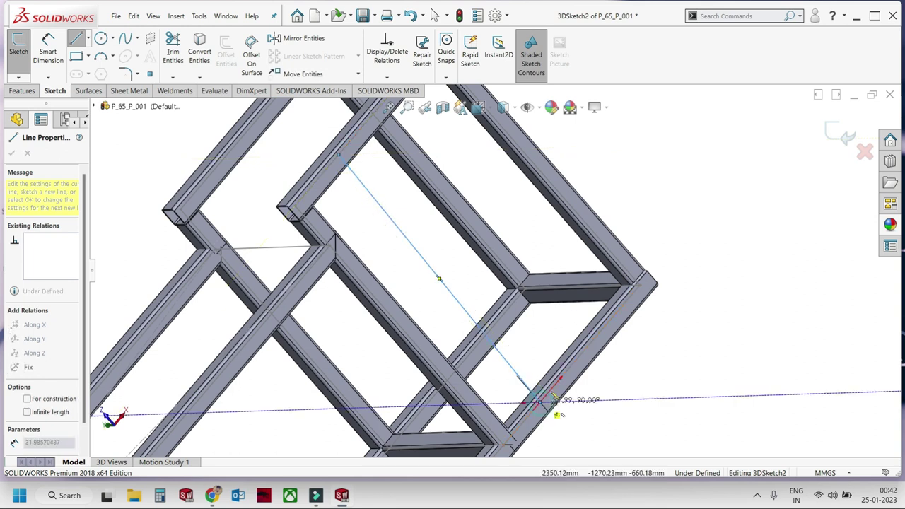
{"action": "left_click", "coordinate": [76, 38]}
{"action": "middle_click_drag", "start_coordinate": [366, 146], "coordinate": [434, 182]}
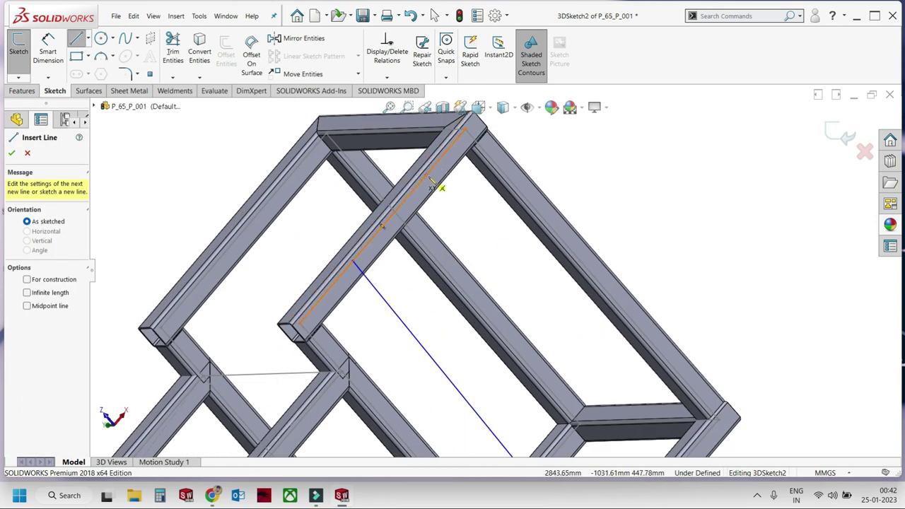
{"action": "left_click", "coordinate": [432, 180]}
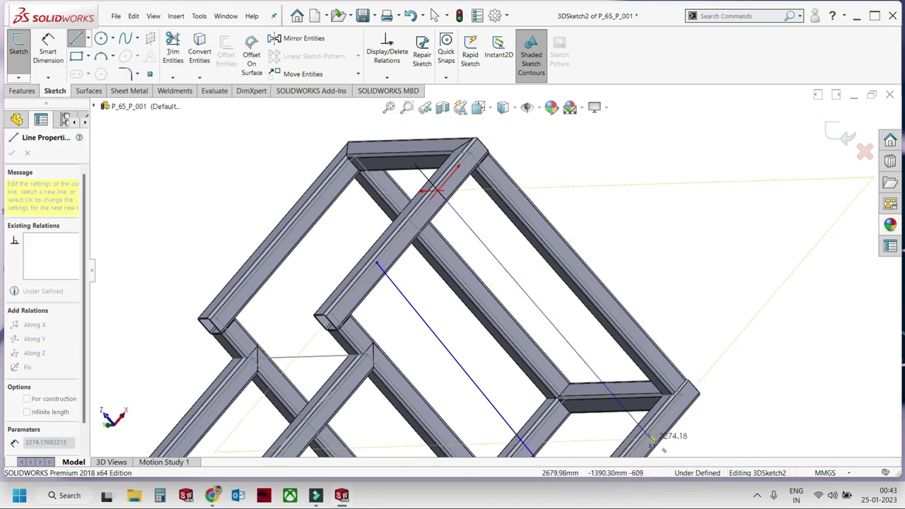
{"action": "left_click", "coordinate": [648, 433]}
{"action": "scroll", "coordinate": [642, 354], "scroll_direction": "up", "scroll_amount": 2}
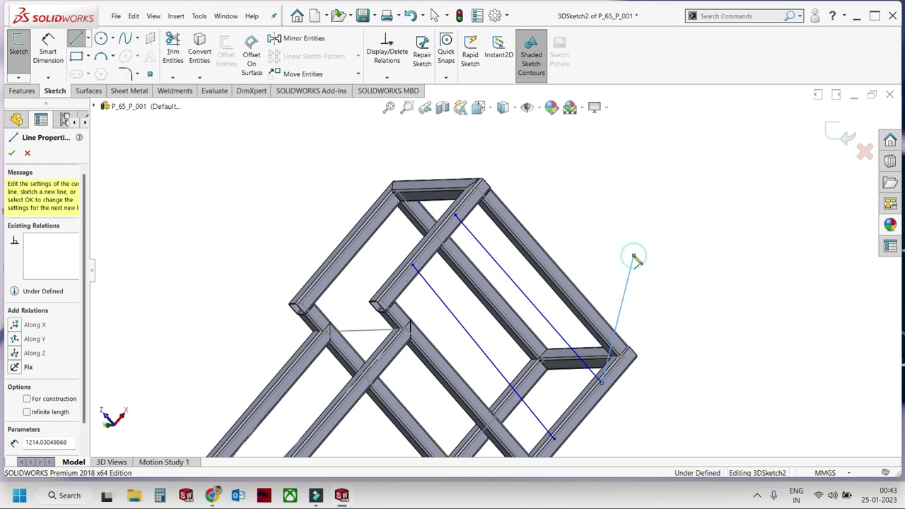
{"action": "key", "text": "Escape"}
{"action": "left_click", "coordinate": [626, 283]}
{"action": "key", "text": "Delete"}
Add a 1200 mm construction centerline between the two lines.
{"action": "left_click", "coordinate": [88, 56]}
{"action": "left_click", "coordinate": [96, 60]}
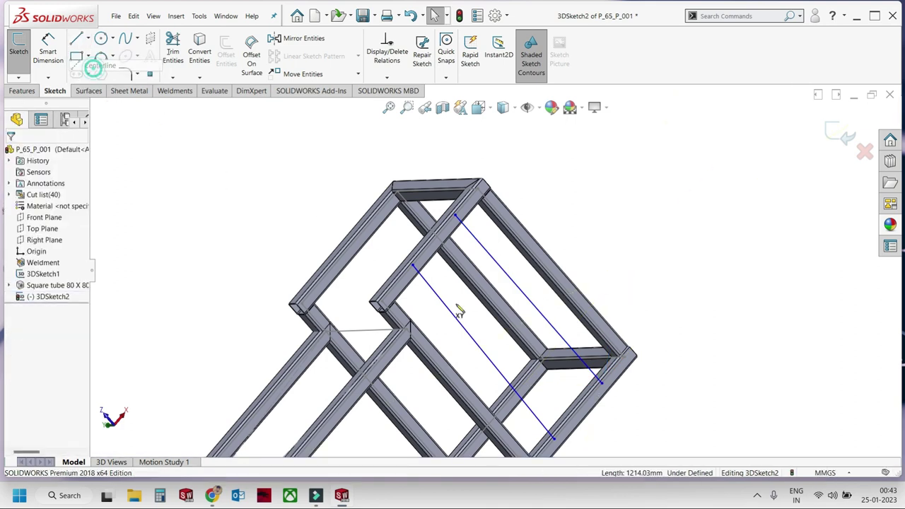
{"action": "scroll", "coordinate": [497, 302], "scroll_direction": "down", "scroll_amount": 1}
{"action": "scroll", "coordinate": [422, 252], "scroll_direction": "down", "scroll_amount": 1}
{"action": "scroll", "coordinate": [442, 267], "scroll_direction": "down", "scroll_amount": 1}
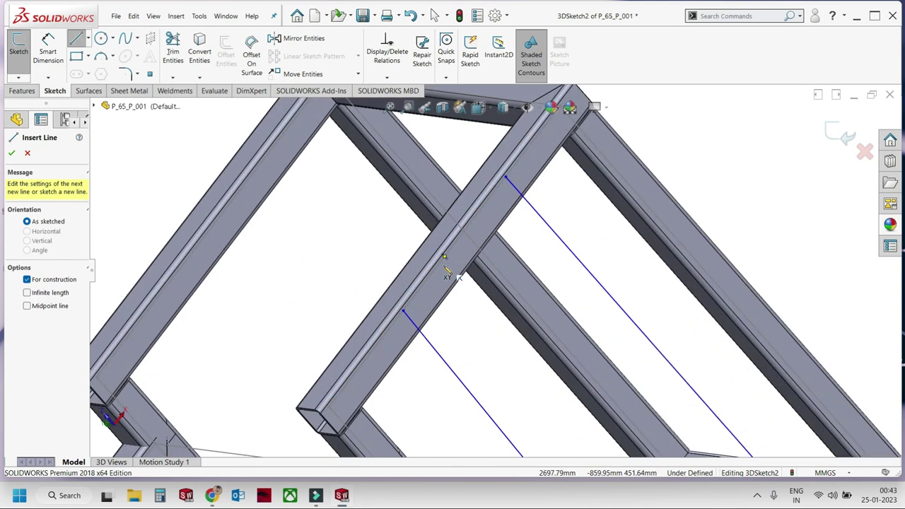
{"action": "left_click", "coordinate": [452, 260]}
{"action": "scroll", "coordinate": [646, 398], "scroll_direction": "up", "scroll_amount": 3}
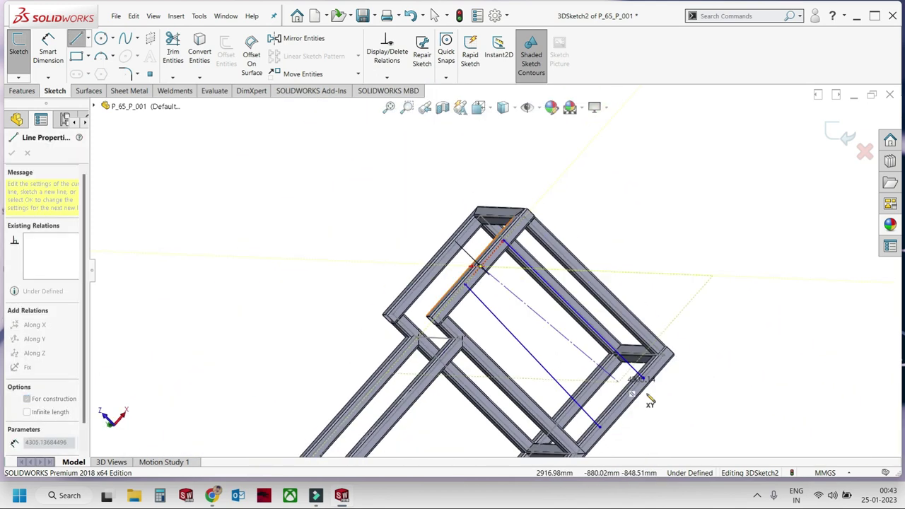
{"action": "scroll", "coordinate": [602, 397], "scroll_direction": "down", "scroll_amount": 3}
{"action": "double_click", "coordinate": [587, 382]}
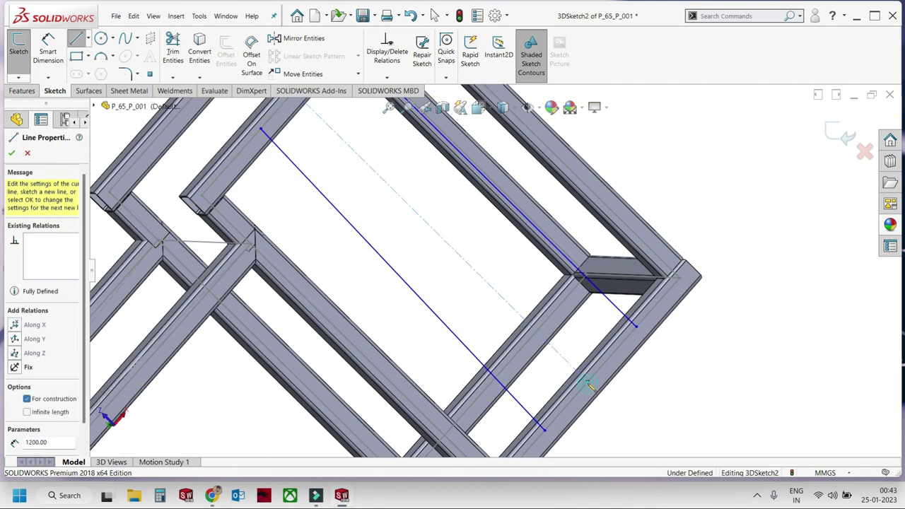
{"action": "key", "text": "Escape"}
{"action": "mouse_move", "coordinate": [495, 297]}
{"action": "middle_mouse_down"}
{"action": "mouse_move", "coordinate": [437, 237]}
{"action": "mouse_move", "coordinate": [325, 200]}
{"action": "middle_mouse_up"}
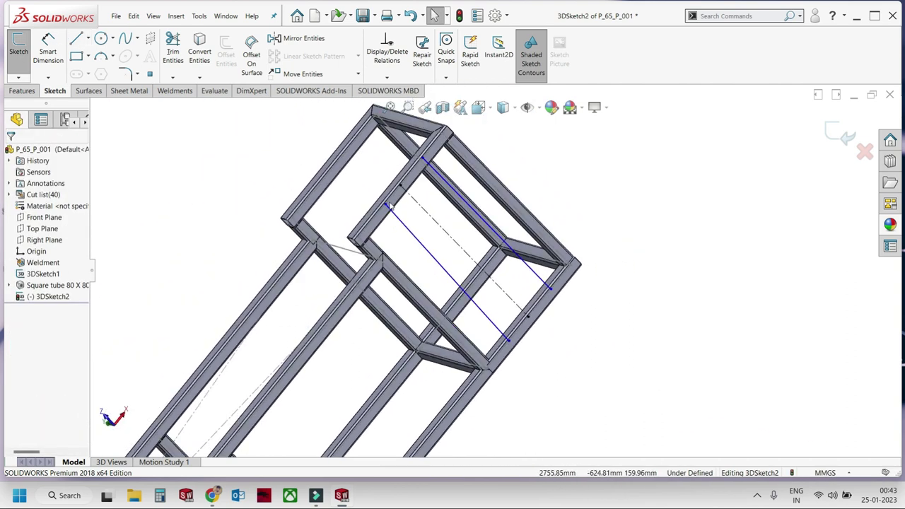
Draw a line about 1200 mm long starting on the end-frame edge.
{"action": "left_click", "coordinate": [76, 38]}
{"action": "scroll", "coordinate": [394, 265], "scroll_direction": "down", "scroll_amount": 2}
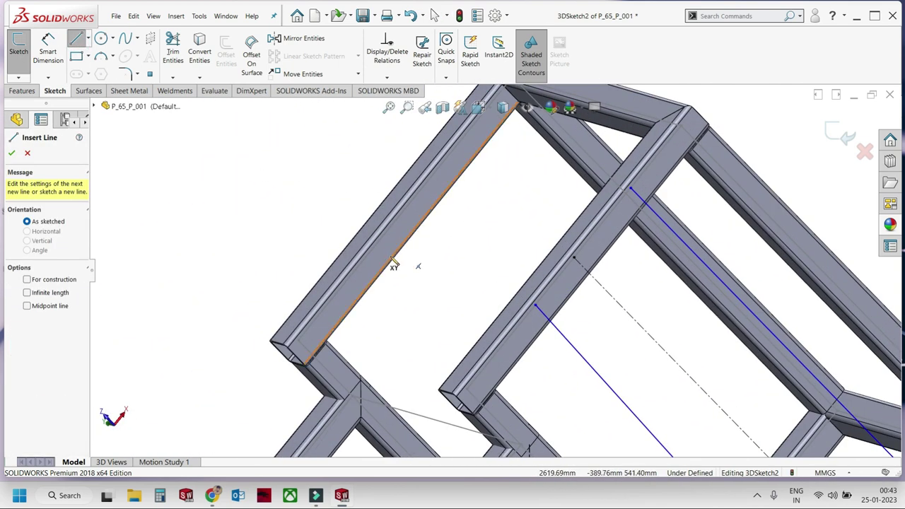
{"action": "left_click", "coordinate": [360, 278]}
{"action": "middle_click_drag", "start_coordinate": [400, 304], "coordinate": [587, 398]}
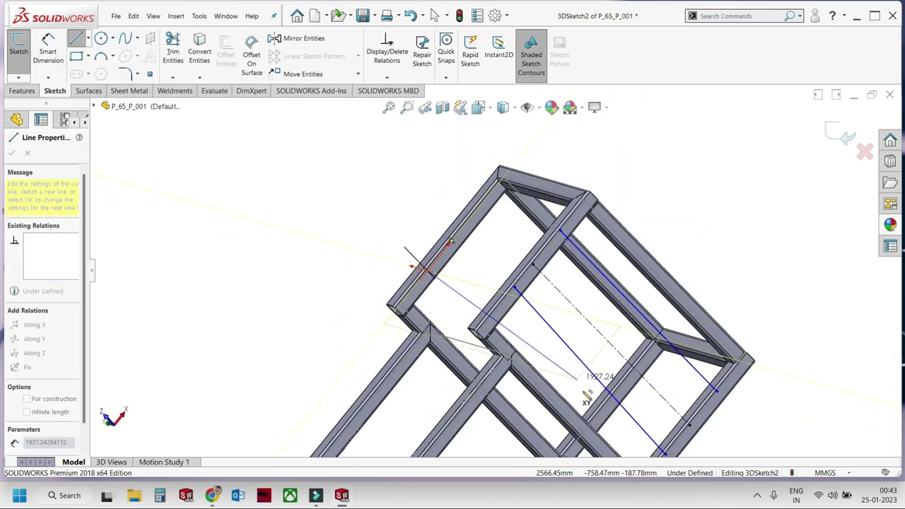
{"action": "scroll", "coordinate": [591, 411], "scroll_direction": "down", "scroll_amount": 2}
{"action": "scroll", "coordinate": [584, 405], "scroll_direction": "down", "scroll_amount": 2}
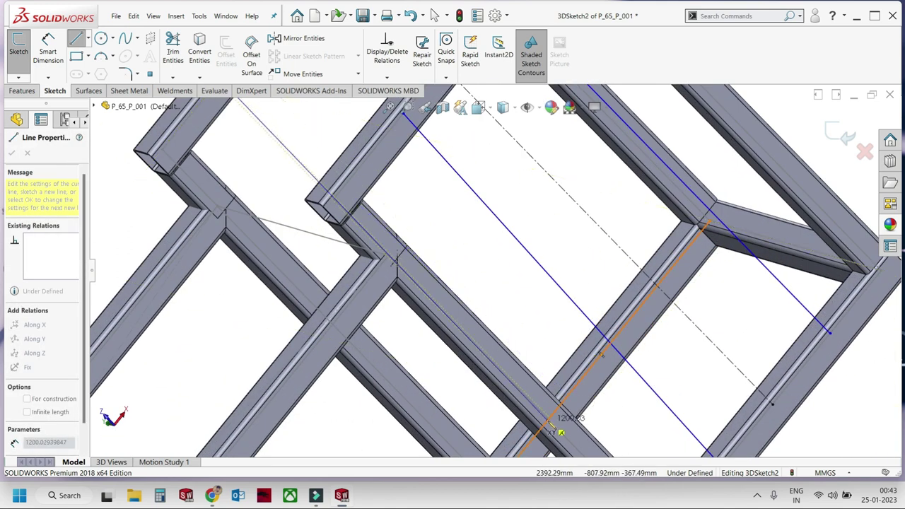
{"action": "middle_click_drag", "start_coordinate": [564, 432], "coordinate": [556, 428]}
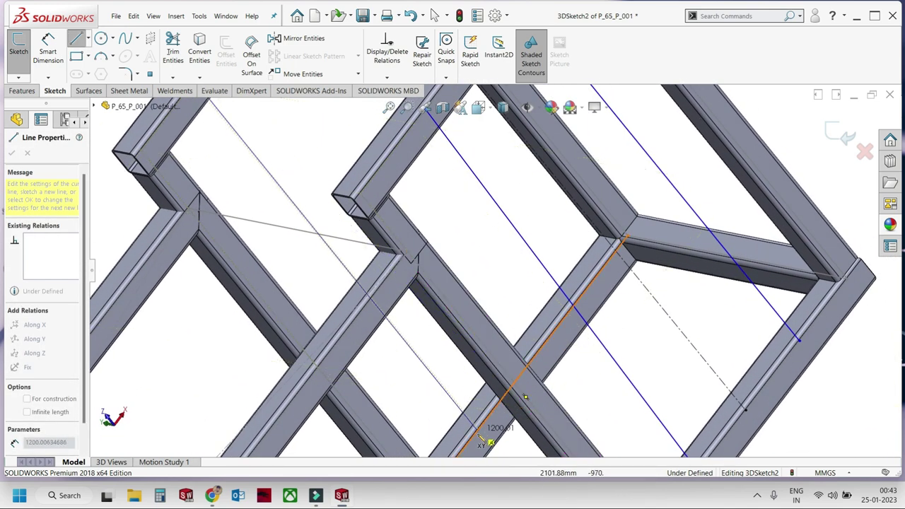
{"action": "left_click", "coordinate": [484, 431]}
{"action": "scroll", "coordinate": [490, 424], "scroll_direction": "up", "scroll_amount": 2}
{"action": "scroll", "coordinate": [491, 318], "scroll_direction": "up", "scroll_amount": 2}
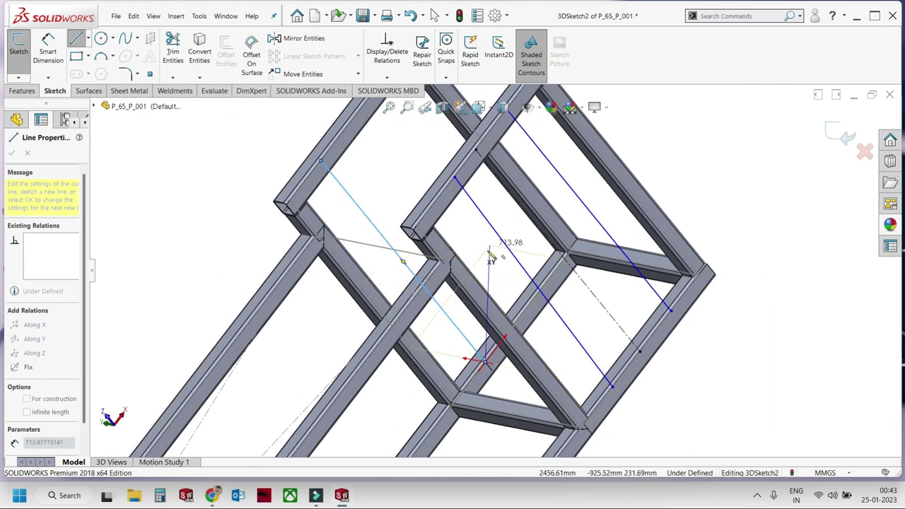
{"action": "key", "text": "Escape"}
Draw another line from the end frame's top tube to the lower frame tube.
{"action": "key", "text": "l"}
{"action": "middle_click_drag", "start_coordinate": [417, 91], "coordinate": [451, 189], "text": "ctrl"}
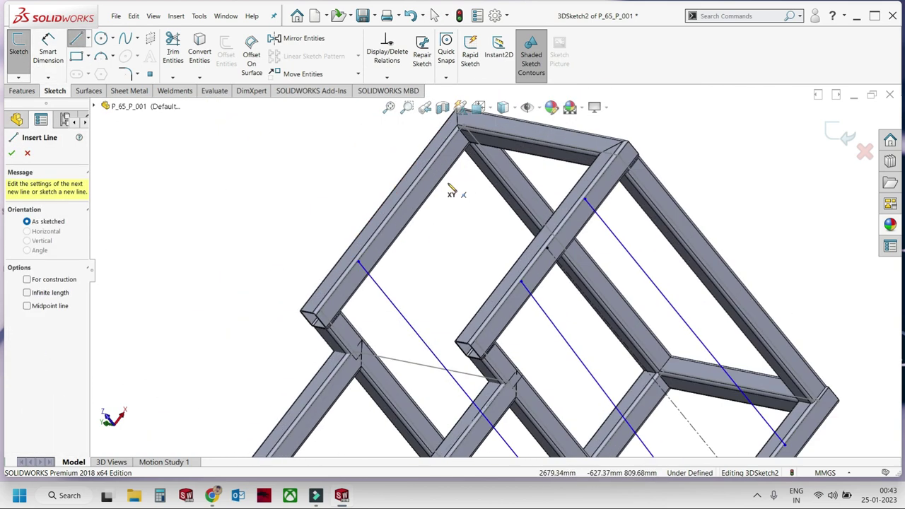
{"action": "left_click", "coordinate": [434, 181]}
{"action": "middle_click_drag", "start_coordinate": [609, 396], "coordinate": [629, 421]}
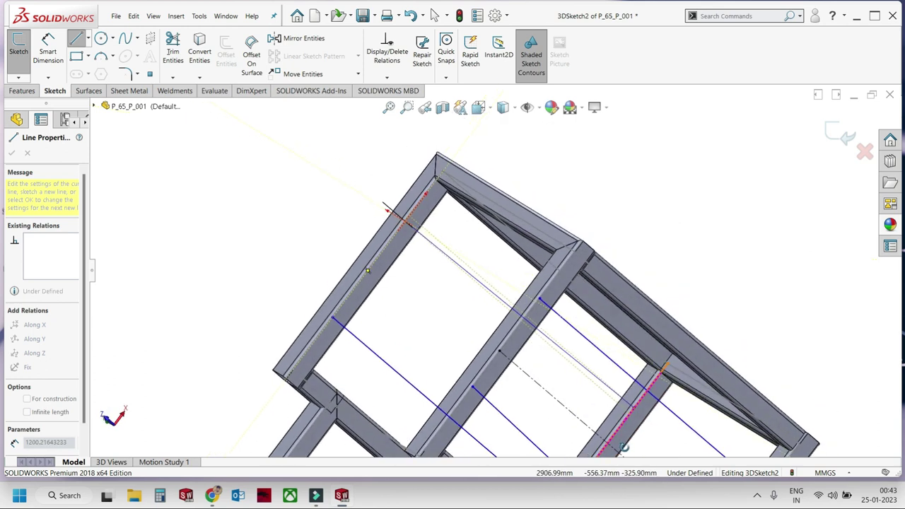
{"action": "scroll", "coordinate": [628, 417], "scroll_direction": "down", "scroll_amount": 3}
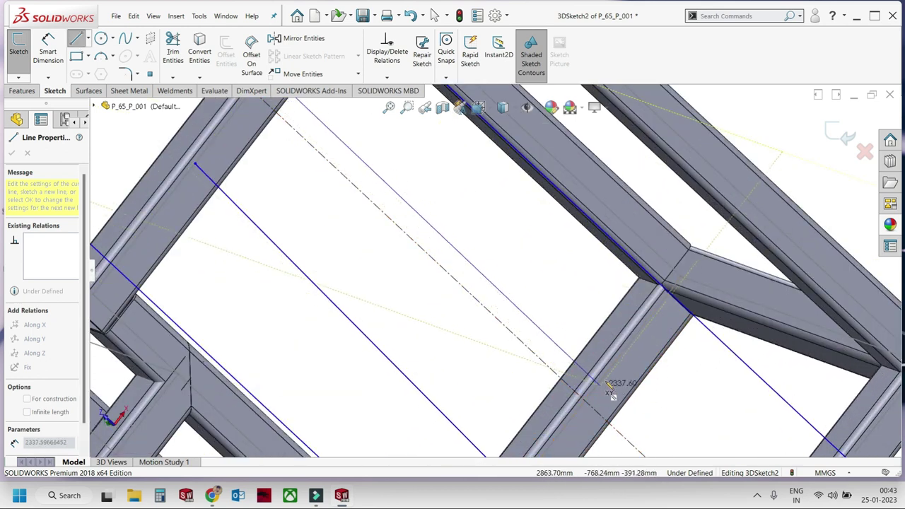
{"action": "left_click", "coordinate": [604, 384]}
{"action": "key", "text": "Escape"}
{"action": "scroll", "coordinate": [603, 384], "scroll_direction": "up", "scroll_amount": 5}
{"action": "middle_click_drag", "start_coordinate": [603, 385], "coordinate": [449, 231]}
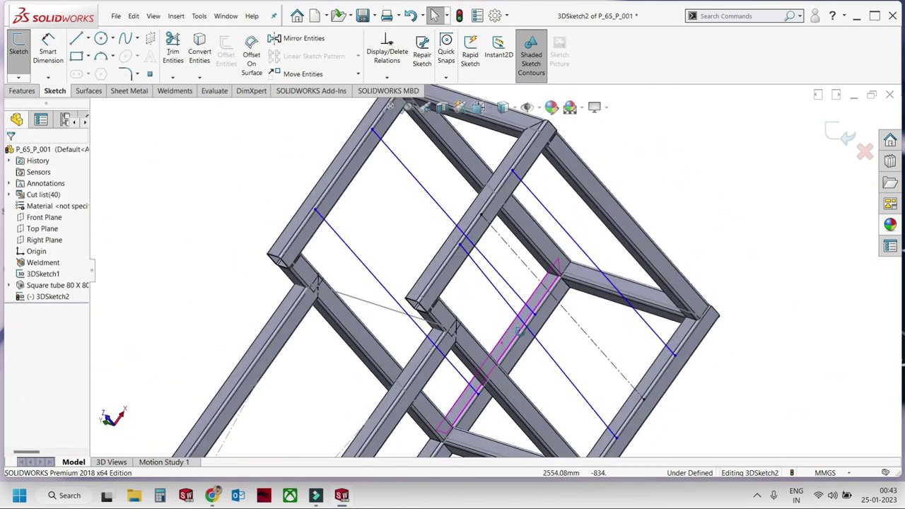
{"action": "scroll", "coordinate": [359, 218], "scroll_direction": "up", "scroll_amount": 3}
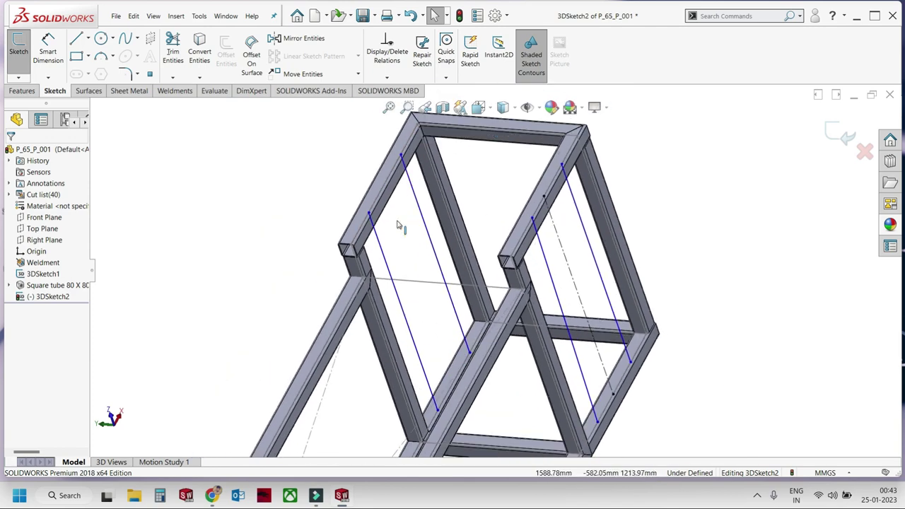
{"action": "scroll", "coordinate": [535, 273], "scroll_direction": "down", "scroll_amount": 3}
{"action": "mouse_move", "coordinate": [404, 227]}
{"action": "middle_mouse_down"}
{"action": "mouse_move", "coordinate": [536, 273]}
{"action": "mouse_move", "coordinate": [523, 346]}
{"action": "middle_mouse_up"}
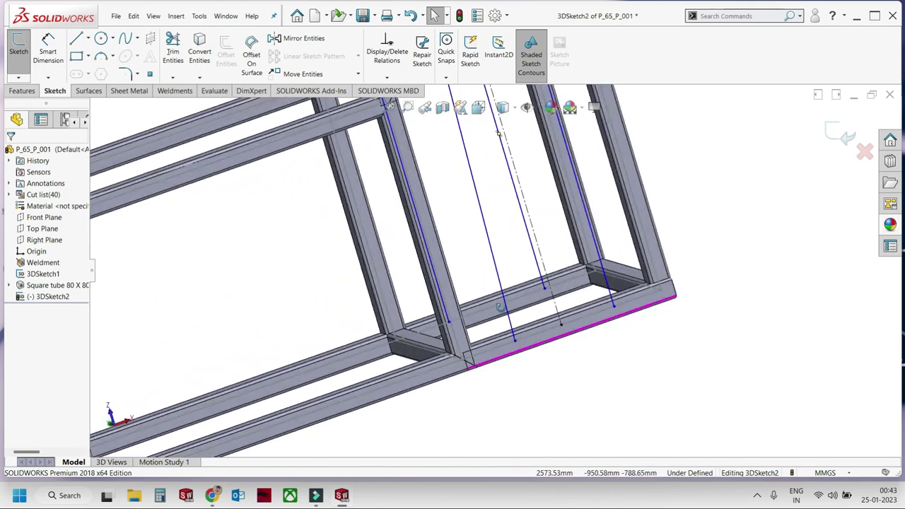
{"action": "scroll", "coordinate": [523, 345], "scroll_direction": "up", "scroll_amount": 3}
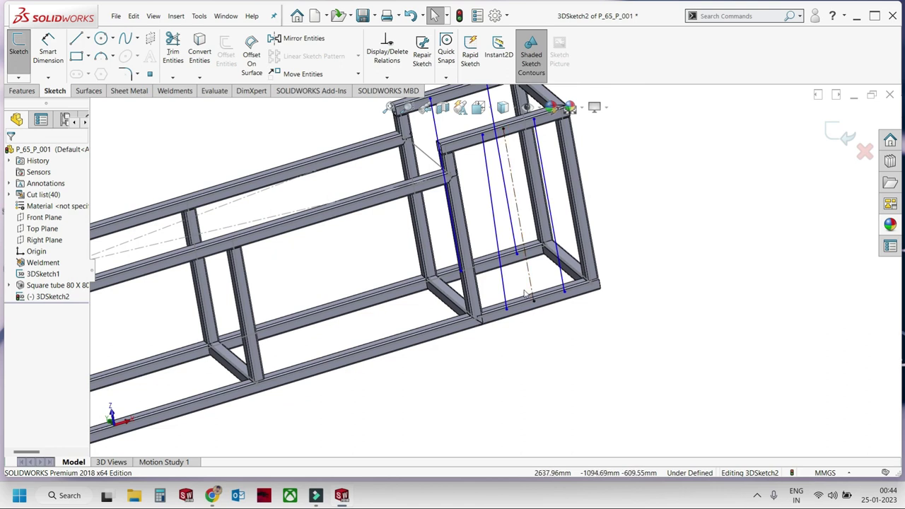
{"action": "scroll", "coordinate": [525, 294], "scroll_direction": "down", "scroll_amount": 3}
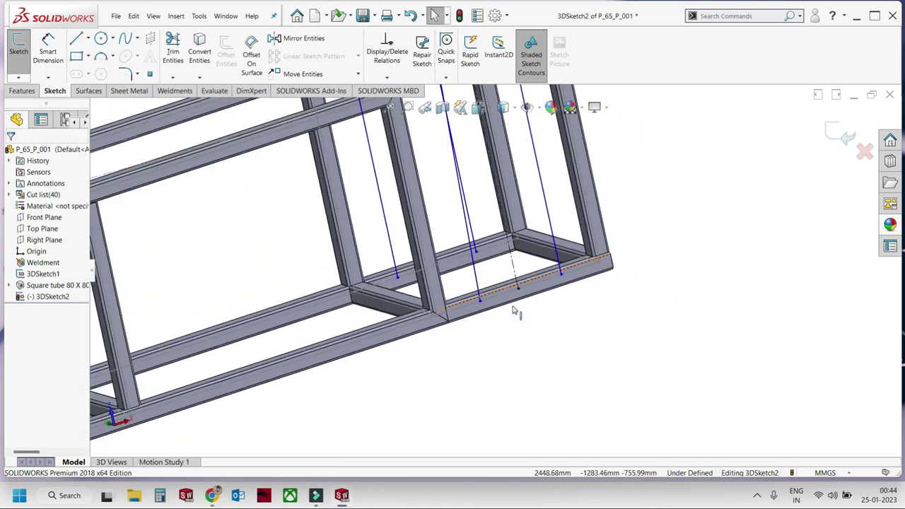
{"action": "scroll", "coordinate": [515, 312], "scroll_direction": "up", "scroll_amount": 3}
{"action": "scroll", "coordinate": [475, 229], "scroll_direction": "down", "scroll_amount": 3}
{"action": "mouse_move", "coordinate": [474, 228]}
{"action": "middle_mouse_down"}
{"action": "mouse_move", "coordinate": [498, 262]}
{"action": "mouse_move", "coordinate": [474, 226]}
{"action": "mouse_move", "coordinate": [420, 186]}
{"action": "mouse_move", "coordinate": [461, 135]}
{"action": "mouse_move", "coordinate": [549, 183]}
{"action": "middle_mouse_up"}
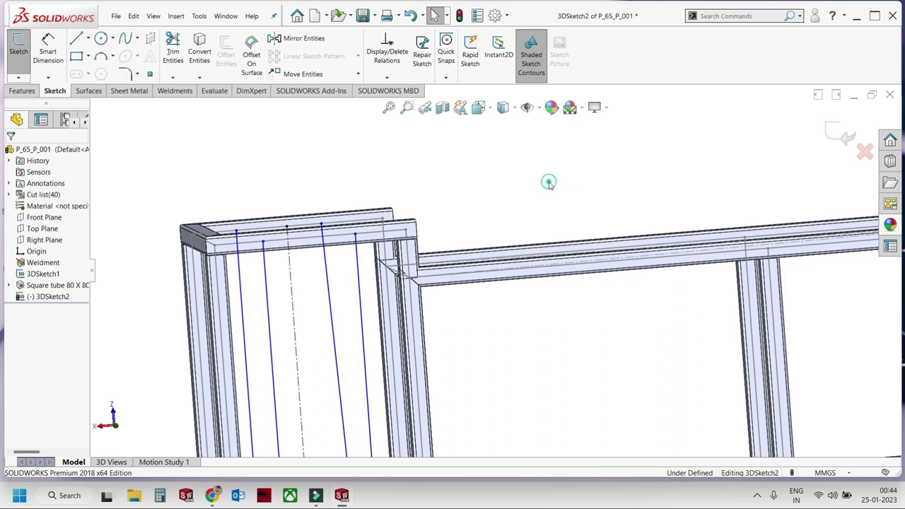
{"action": "key", "text": "ctrl+1"}
{"action": "scroll", "coordinate": [495, 239], "scroll_direction": "down", "scroll_amount": 5}
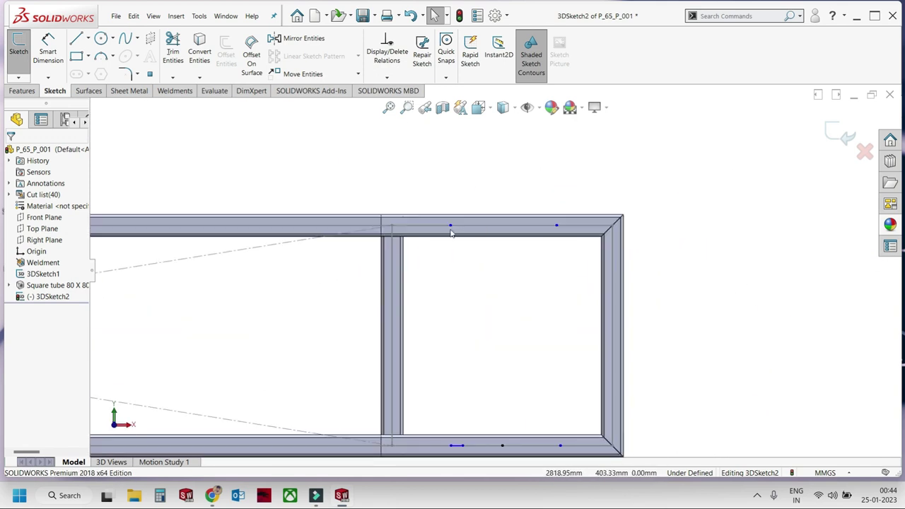
{"action": "scroll", "coordinate": [532, 239], "scroll_direction": "up", "scroll_amount": 5}
{"action": "scroll", "coordinate": [514, 353], "scroll_direction": "down", "scroll_amount": 3}
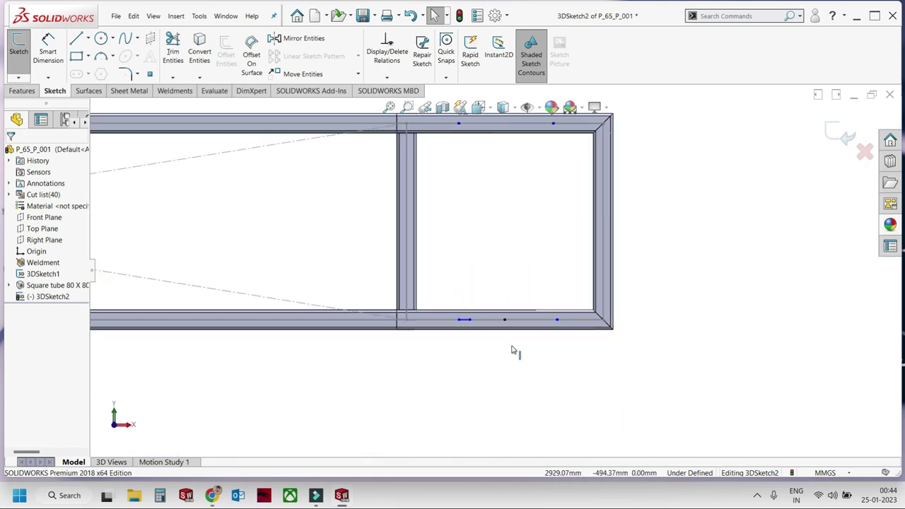
{"action": "scroll", "coordinate": [487, 313], "scroll_direction": "down", "scroll_amount": 2}
{"action": "scroll", "coordinate": [486, 313], "scroll_direction": "down", "scroll_amount": 1}
{"action": "scroll", "coordinate": [477, 313], "scroll_direction": "up", "scroll_amount": 2}
{"action": "scroll", "coordinate": [481, 299], "scroll_direction": "up", "scroll_amount": 2}
{"action": "scroll", "coordinate": [491, 247], "scroll_direction": "up", "scroll_amount": 2}
{"action": "middle_click_drag", "start_coordinate": [489, 246], "coordinate": [491, 163]}
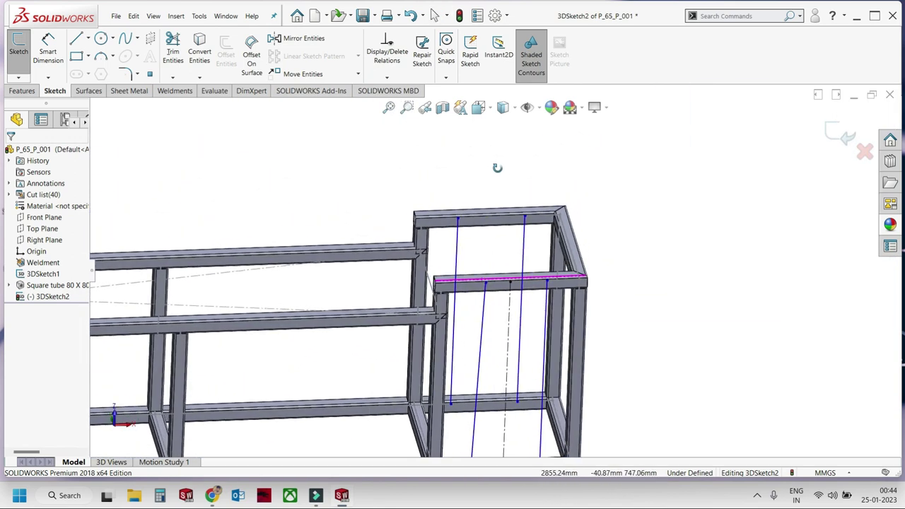
Make the five interior vertical sketch lines of the end frame parallel.
{"action": "scroll", "coordinate": [502, 304], "scroll_direction": "down", "scroll_amount": 2}
{"action": "left_click", "coordinate": [514, 311]}
{"action": "left_click", "coordinate": [479, 293], "text": "ctrl"}
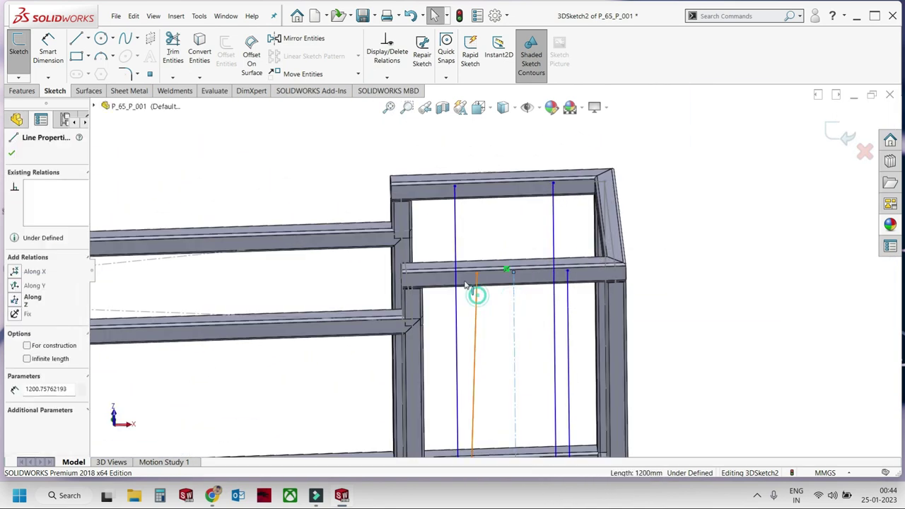
{"action": "left_click", "coordinate": [454, 215], "text": "ctrl"}
{"action": "left_click", "coordinate": [553, 212], "text": "ctrl"}
{"action": "left_click", "coordinate": [568, 299], "text": "ctrl"}
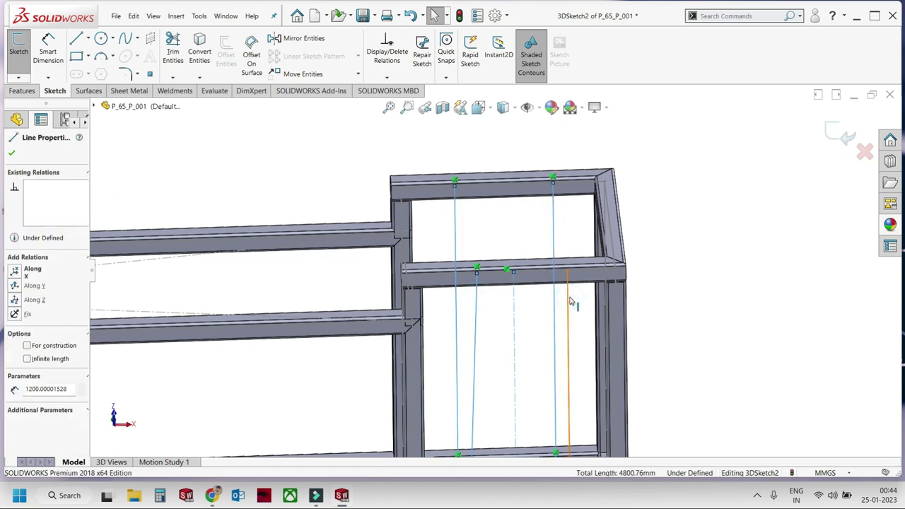
{"action": "left_click", "coordinate": [655, 257]}
{"action": "mouse_move", "coordinate": [711, 400]}
{"action": "middle_mouse_down"}
{"action": "mouse_move", "coordinate": [446, 232]}
{"action": "mouse_move", "coordinate": [495, 196]}
{"action": "mouse_move", "coordinate": [526, 269]}
{"action": "mouse_move", "coordinate": [453, 245]}
{"action": "middle_mouse_up"}
{"action": "scroll", "coordinate": [491, 313], "scroll_direction": "up", "scroll_amount": 2}
{"action": "scroll", "coordinate": [491, 313], "scroll_direction": "down", "scroll_amount": 2}
{"action": "mouse_move", "coordinate": [534, 292]}
{"action": "middle_mouse_down"}
{"action": "mouse_move", "coordinate": [516, 283]}
{"action": "mouse_move", "coordinate": [529, 223]}
{"action": "middle_mouse_up"}
{"action": "scroll", "coordinate": [530, 222], "scroll_direction": "up", "scroll_amount": 2}
{"action": "scroll", "coordinate": [525, 217], "scroll_direction": "down", "scroll_amount": 2}
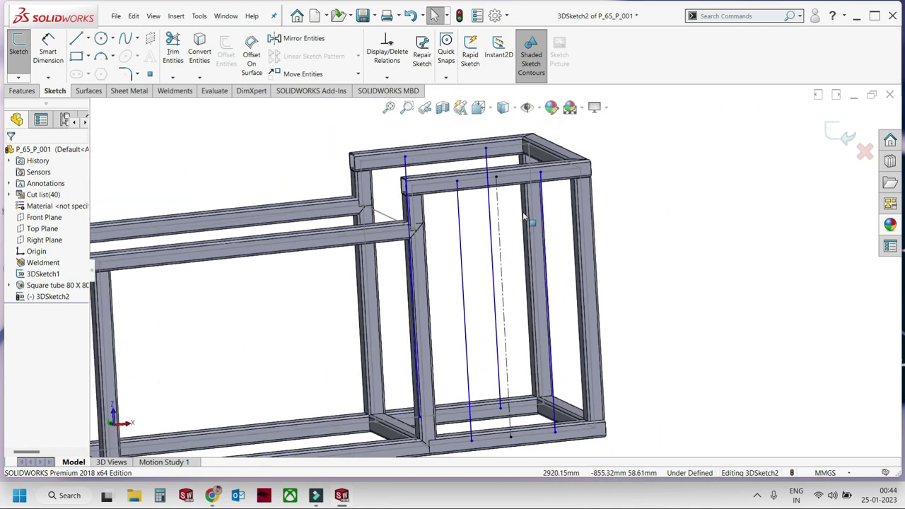
Draw a construction line from a vertical line's top end across the top tube.
{"action": "scroll", "coordinate": [525, 218], "scroll_direction": "up", "scroll_amount": 2}
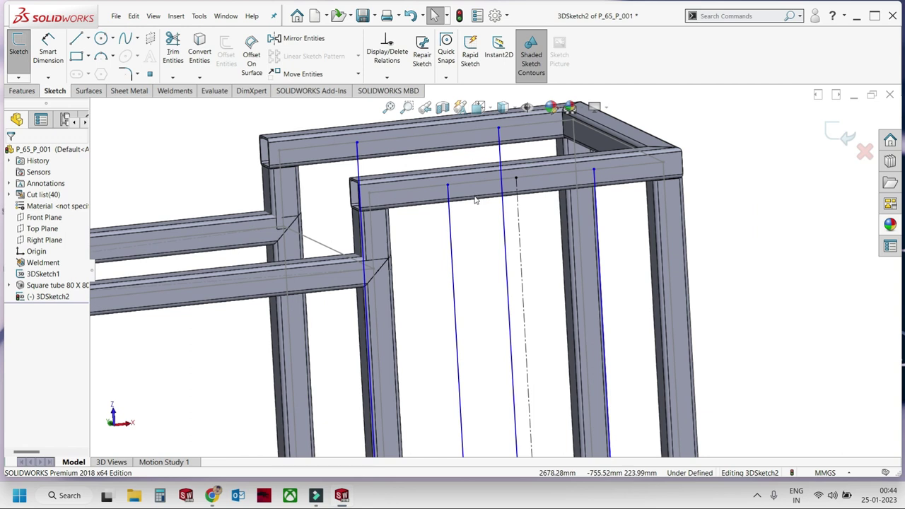
{"action": "scroll", "coordinate": [476, 200], "scroll_direction": "down", "scroll_amount": 3}
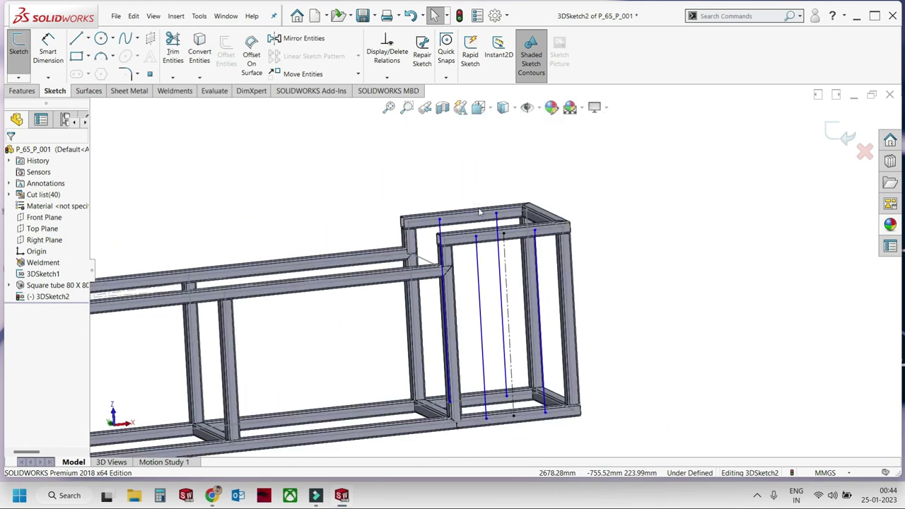
{"action": "middle_click_drag", "start_coordinate": [475, 201], "coordinate": [509, 339]}
{"action": "scroll", "coordinate": [513, 363], "scroll_direction": "up", "scroll_amount": 2}
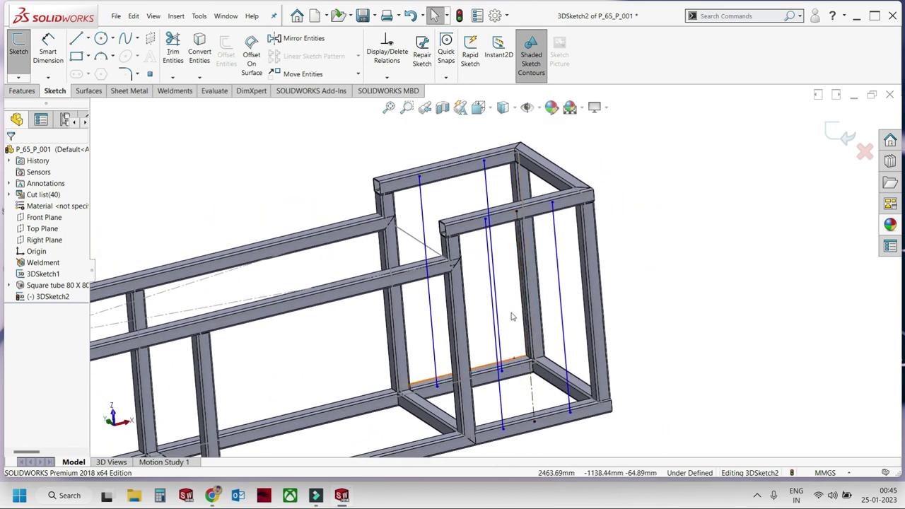
{"action": "middle_click_drag", "start_coordinate": [512, 317], "coordinate": [502, 387]}
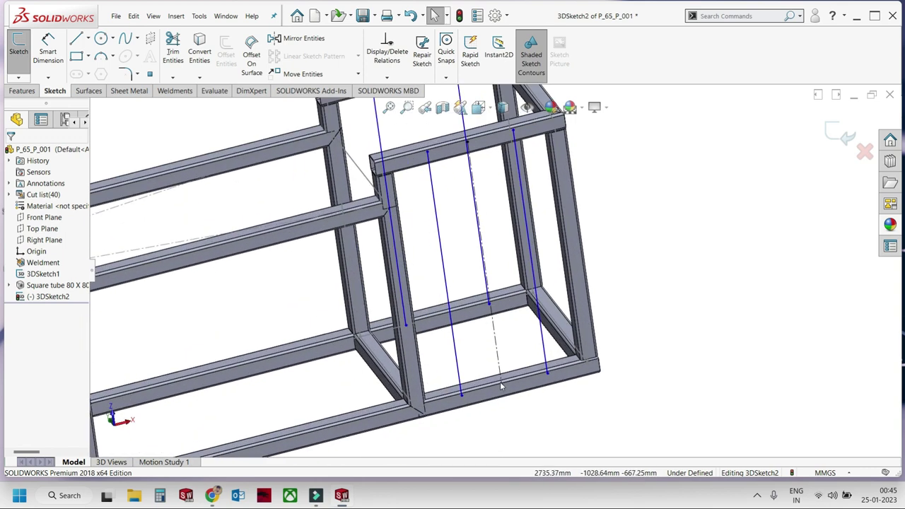
{"action": "scroll", "coordinate": [502, 386], "scroll_direction": "up", "scroll_amount": 2}
{"action": "scroll", "coordinate": [354, 149], "scroll_direction": "down", "scroll_amount": 2}
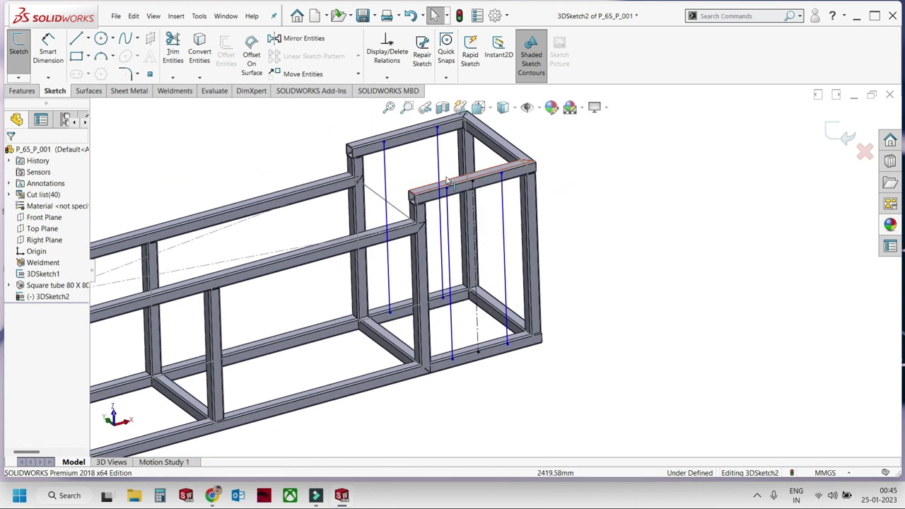
{"action": "left_click", "coordinate": [87, 38]}
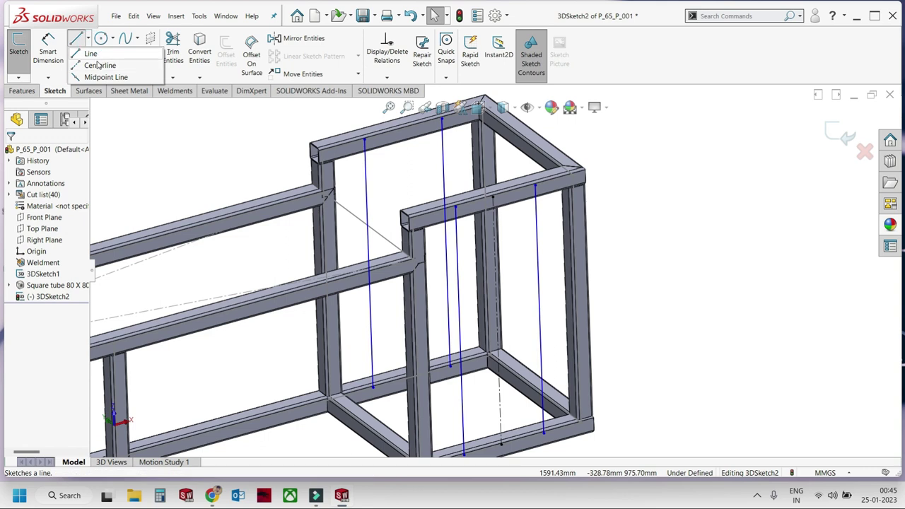
{"action": "left_click", "coordinate": [99, 46]}
{"action": "scroll", "coordinate": [377, 149], "scroll_direction": "down", "scroll_amount": 2}
{"action": "left_click", "coordinate": [377, 148]}
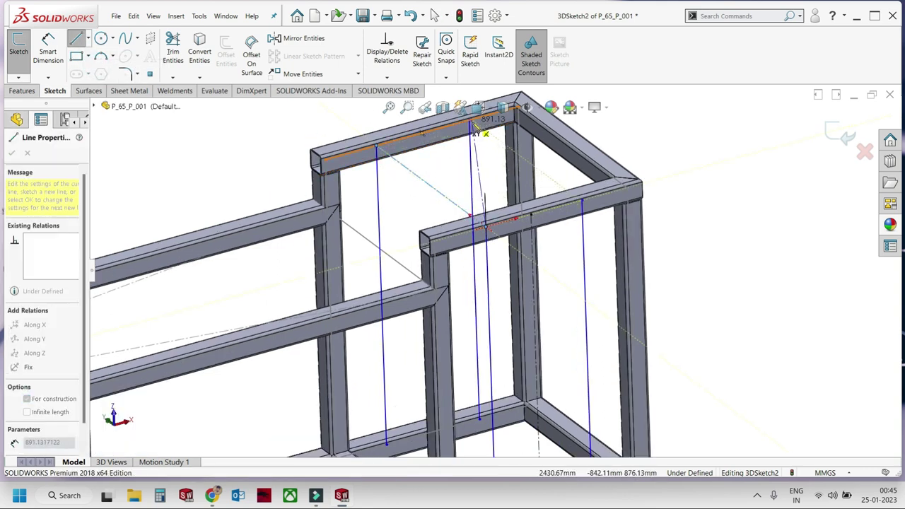
{"action": "left_click", "coordinate": [586, 204]}
{"action": "key", "text": "Escape"}
Make the new construction line parallel to the neighbouring line.
{"action": "left_click", "coordinate": [438, 193]}
{"action": "left_click", "coordinate": [457, 194], "text": "ctrl"}
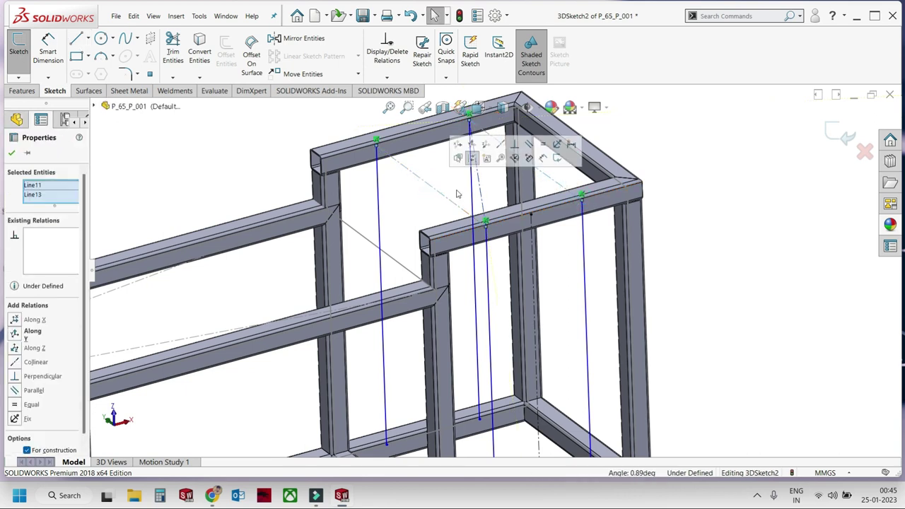
{"action": "left_click", "coordinate": [530, 149]}
{"action": "left_click", "coordinate": [709, 226]}
{"action": "middle_click_drag", "start_coordinate": [710, 226], "coordinate": [523, 375]}
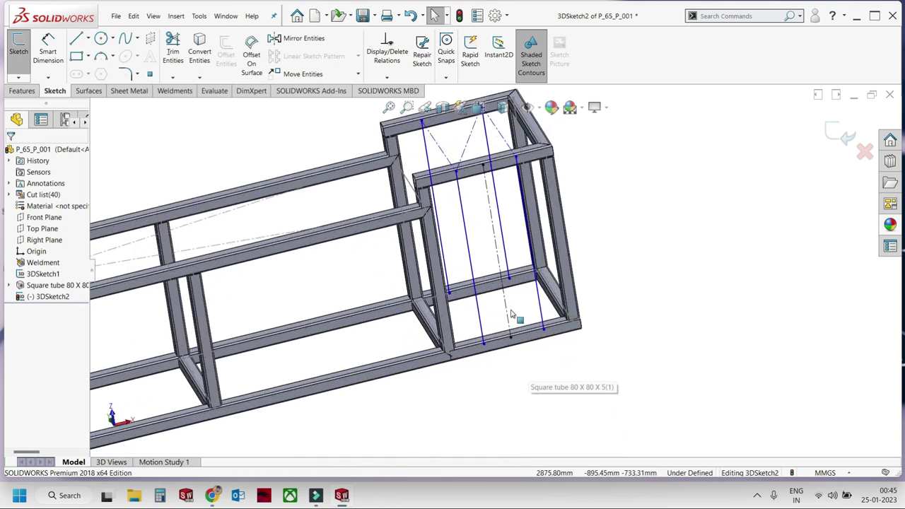
{"action": "left_click", "coordinate": [49, 45]}
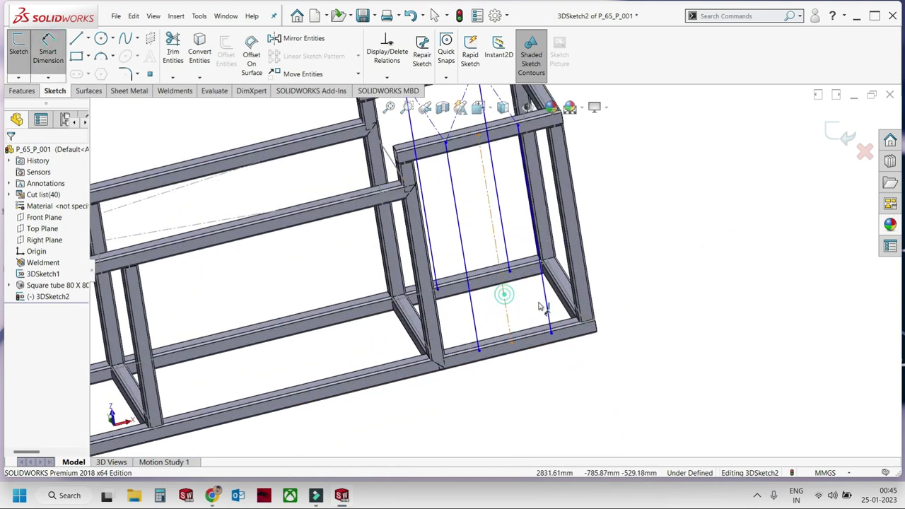
Dimension both vertical lines 200 mm from the centreline.
{"action": "left_click", "coordinate": [544, 308]}
{"action": "left_click", "coordinate": [507, 322]}
{"action": "left_click", "coordinate": [537, 362]}
{"action": "type", "text": "20"}
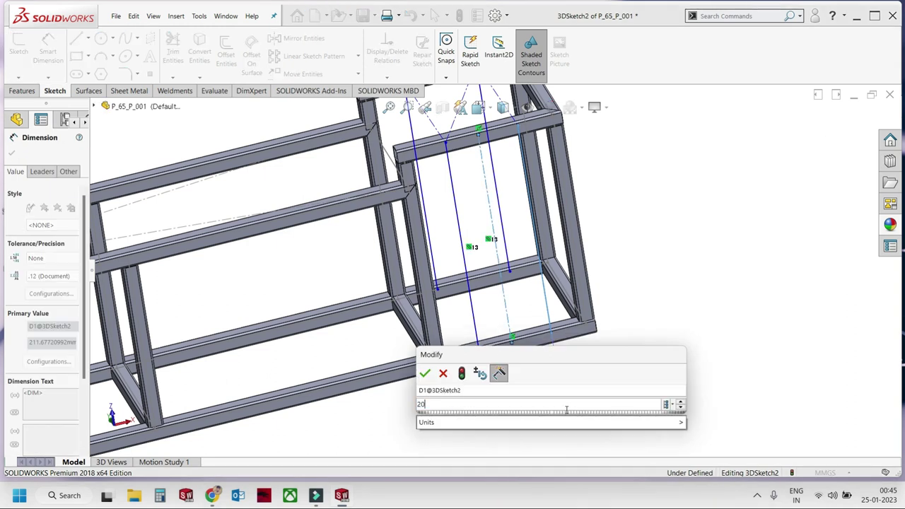
{"action": "type", "text": "0"}
{"action": "key", "text": "Return"}
{"action": "left_click", "coordinate": [494, 240]}
{"action": "left_click", "coordinate": [504, 303]}
{"action": "left_click", "coordinate": [571, 428]}
{"action": "type", "text": "200"}
{"action": "key", "text": "Return"}
Give the remaining vertical line an Along Y relation and exit the fully defined 3DSketch2.
{"action": "middle_click_drag", "start_coordinate": [661, 314], "coordinate": [566, 261]}
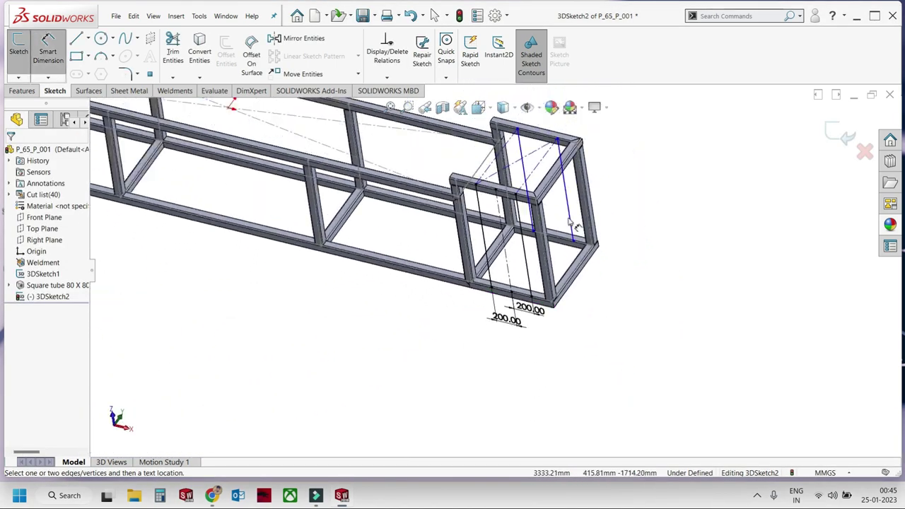
{"action": "key", "text": "Escape"}
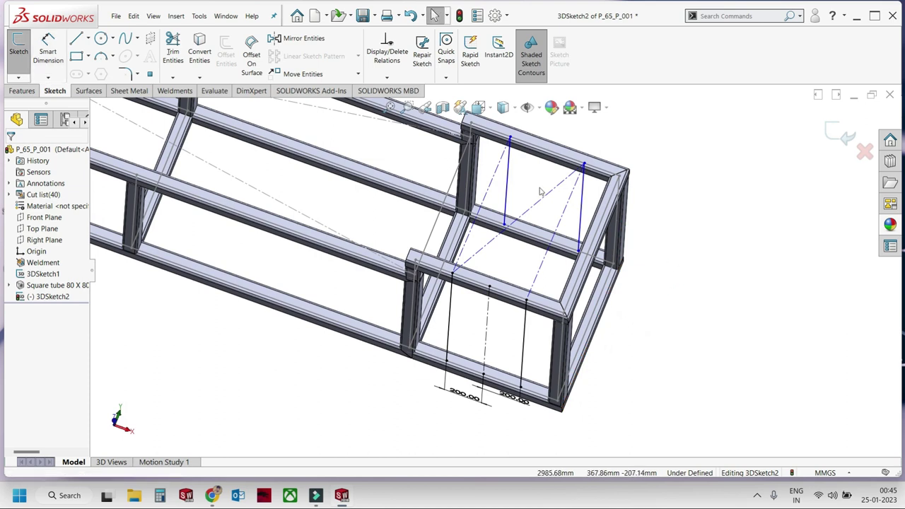
{"action": "scroll", "coordinate": [524, 163], "scroll_direction": "down", "scroll_amount": 3}
{"action": "mouse_move", "coordinate": [501, 161]}
{"action": "left_mouse_down"}
{"action": "mouse_move", "coordinate": [531, 205]}
{"action": "mouse_move", "coordinate": [497, 182]}
{"action": "mouse_move", "coordinate": [536, 214]}
{"action": "mouse_move", "coordinate": [481, 177]}
{"action": "mouse_move", "coordinate": [522, 209]}
{"action": "mouse_move", "coordinate": [496, 205]}
{"action": "left_mouse_up"}
{"action": "left_click", "coordinate": [474, 224]}
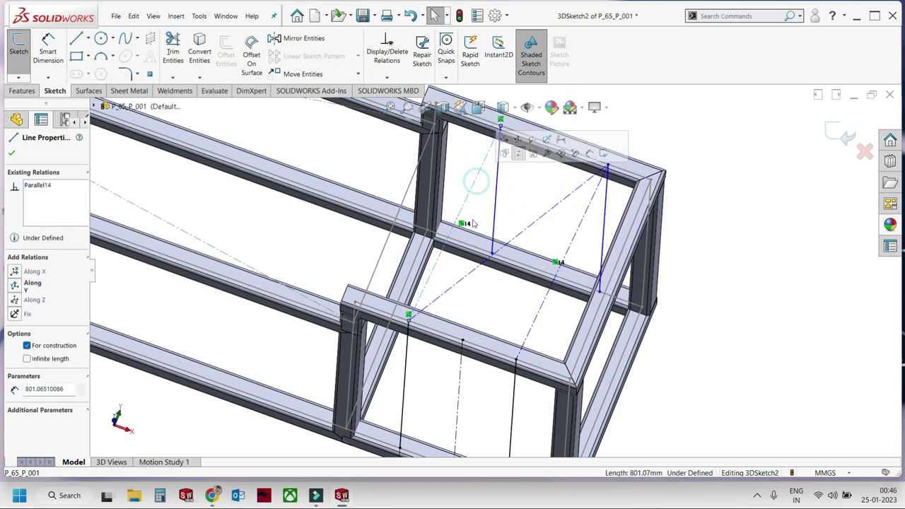
{"action": "left_click", "coordinate": [407, 362], "text": "ctrl"}
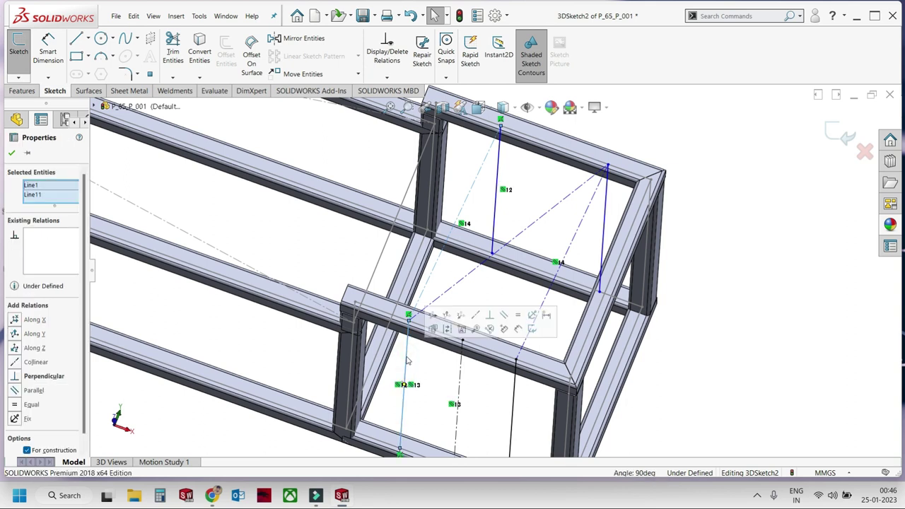
{"action": "left_click", "coordinate": [545, 246]}
{"action": "left_click", "coordinate": [498, 177]}
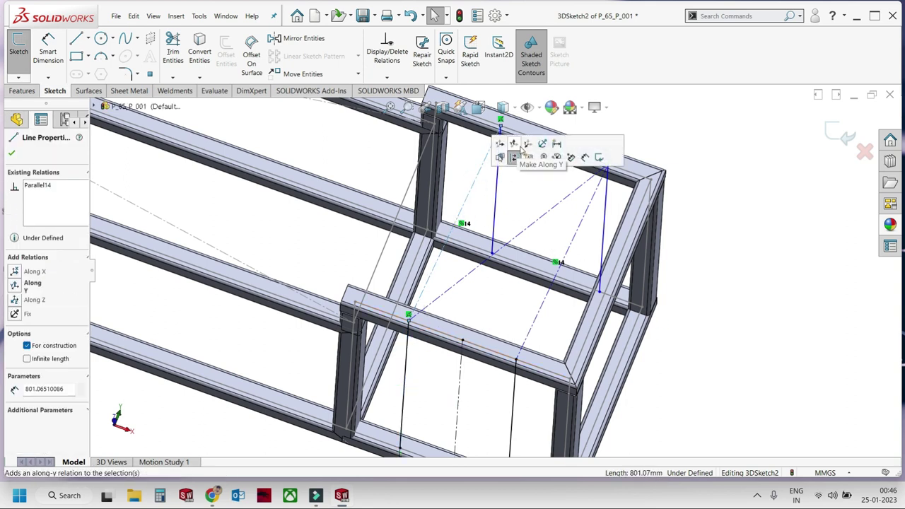
{"action": "left_click", "coordinate": [514, 144]}
{"action": "left_click", "coordinate": [707, 233]}
{"action": "mouse_move", "coordinate": [707, 234]}
{"action": "middle_mouse_down"}
{"action": "mouse_move", "coordinate": [557, 242]}
{"action": "mouse_move", "coordinate": [469, 272]}
{"action": "mouse_move", "coordinate": [823, 162]}
{"action": "middle_mouse_up"}
{"action": "scroll", "coordinate": [469, 272], "scroll_direction": "down", "scroll_amount": 3}
{"action": "scroll", "coordinate": [823, 162], "scroll_direction": "up", "scroll_amount": 2}
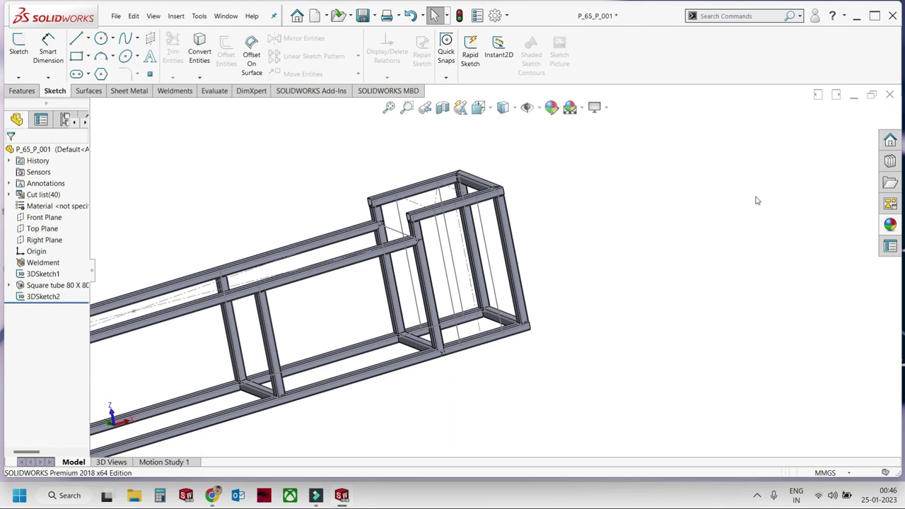
{"action": "left_click", "coordinate": [22, 91]}
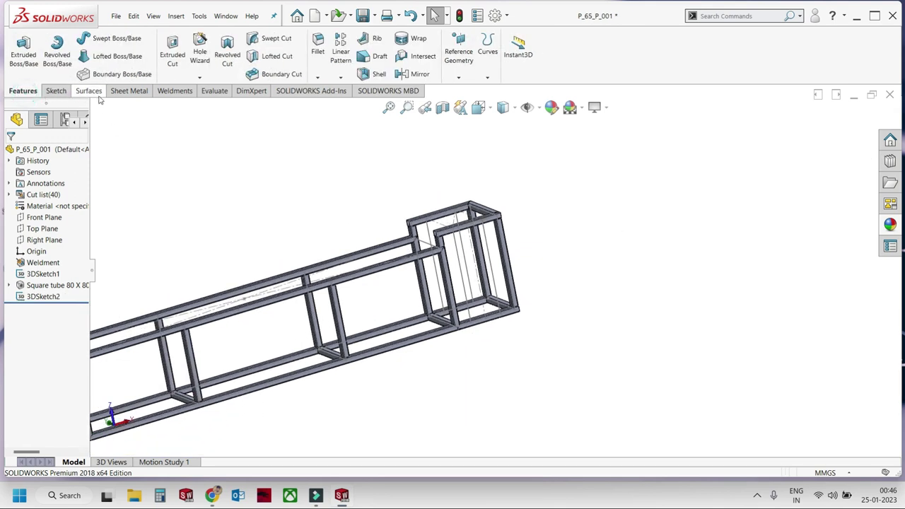
Add iso 80 x 80 x 5 square-tube structural members on Line7, Line10, Line4 and Line1 of 3DSketch2.
{"action": "left_click", "coordinate": [167, 91]}
{"action": "left_click", "coordinate": [82, 56]}
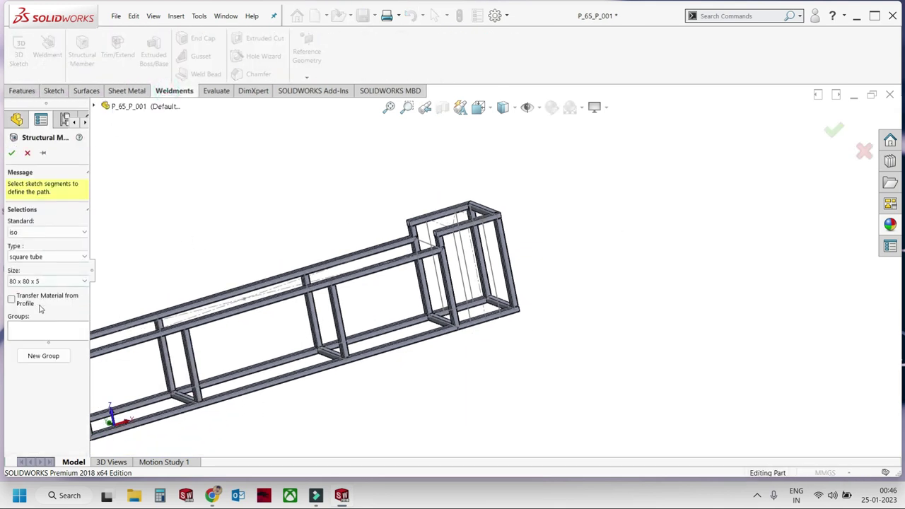
{"action": "scroll", "coordinate": [417, 280], "scroll_direction": "down", "scroll_amount": 5}
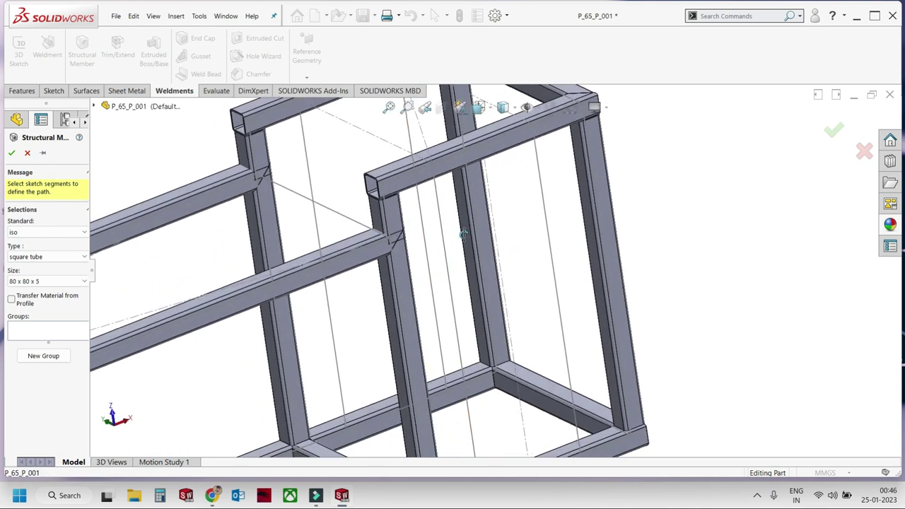
{"action": "left_click", "coordinate": [359, 183]}
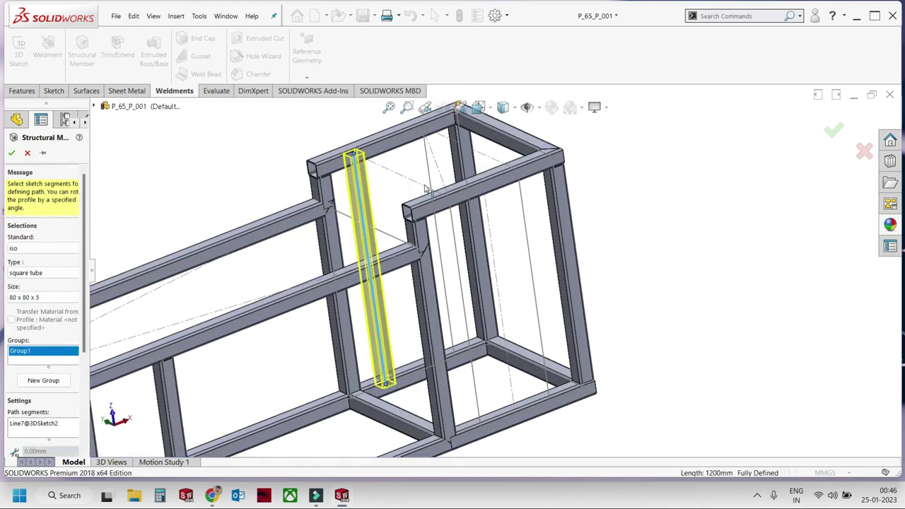
{"action": "left_click", "coordinate": [429, 163]}
{"action": "left_click", "coordinate": [525, 206]}
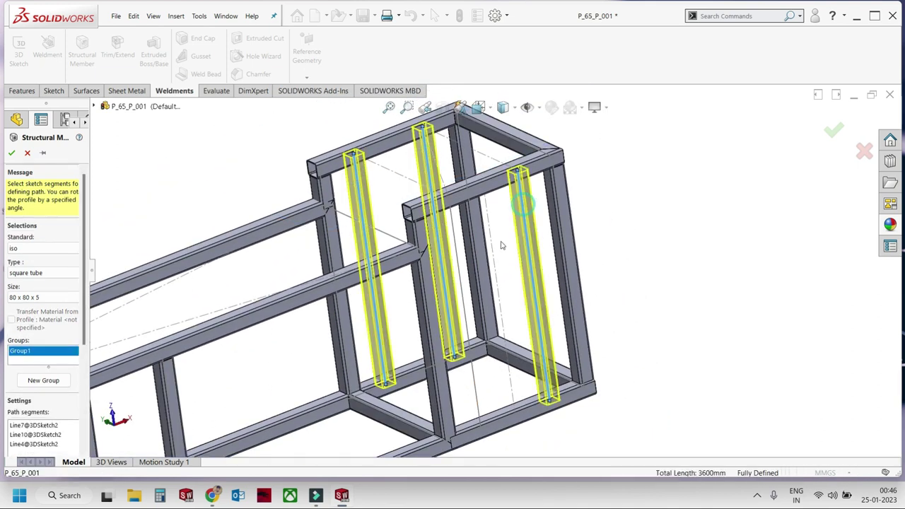
{"action": "left_click", "coordinate": [476, 402]}
{"action": "scroll", "coordinate": [282, 354], "scroll_direction": "up", "scroll_amount": 3}
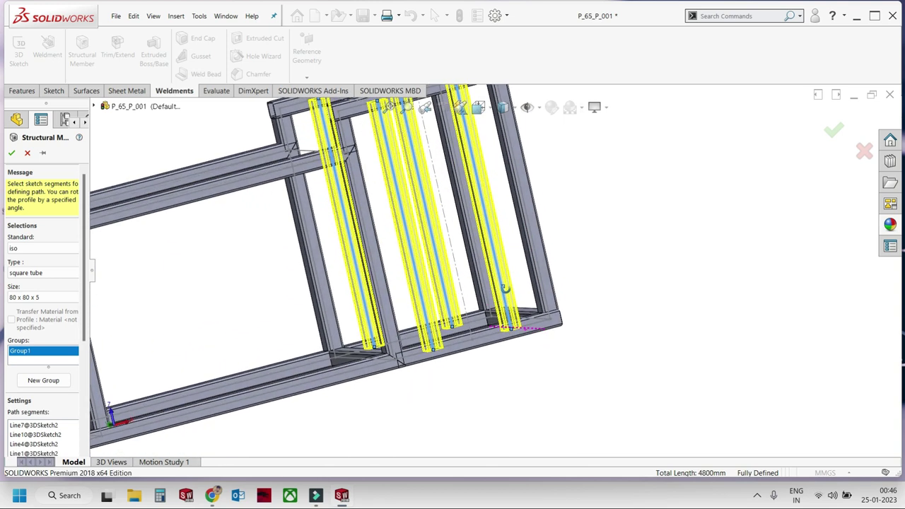
{"action": "scroll", "coordinate": [67, 382], "scroll_direction": "down", "scroll_amount": 3}
{"action": "scroll", "coordinate": [63, 387], "scroll_direction": "down", "scroll_amount": 2}
{"action": "scroll", "coordinate": [59, 391], "scroll_direction": "down", "scroll_amount": 1}
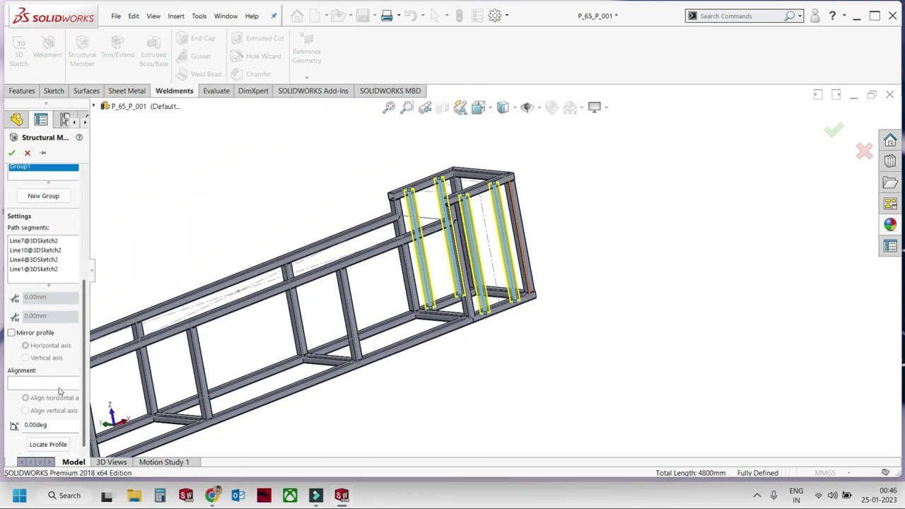
{"action": "scroll", "coordinate": [54, 424], "scroll_direction": "up", "scroll_amount": 3}
{"action": "left_click", "coordinate": [12, 153]}
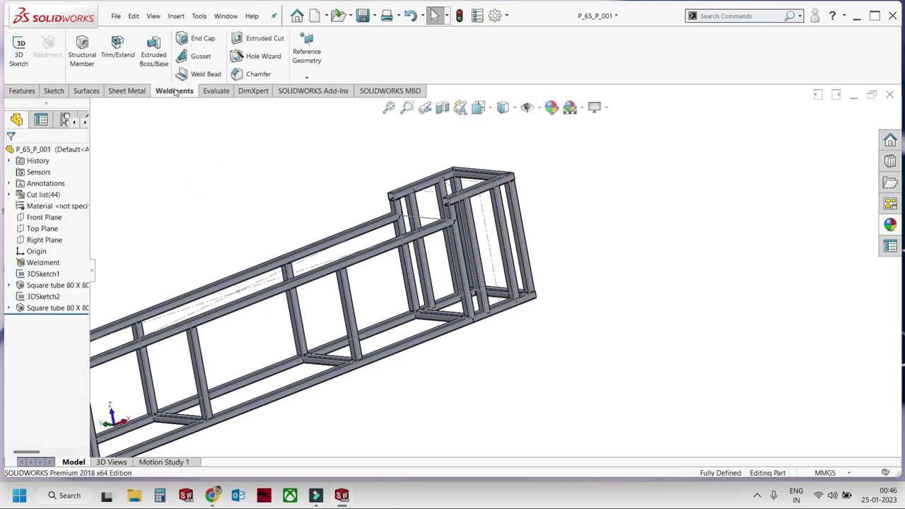
{"action": "left_click", "coordinate": [117, 50]}
{"action": "scroll", "coordinate": [477, 316], "scroll_direction": "down", "scroll_amount": 5}
{"action": "scroll", "coordinate": [460, 335], "scroll_direction": "down", "scroll_amount": 3}
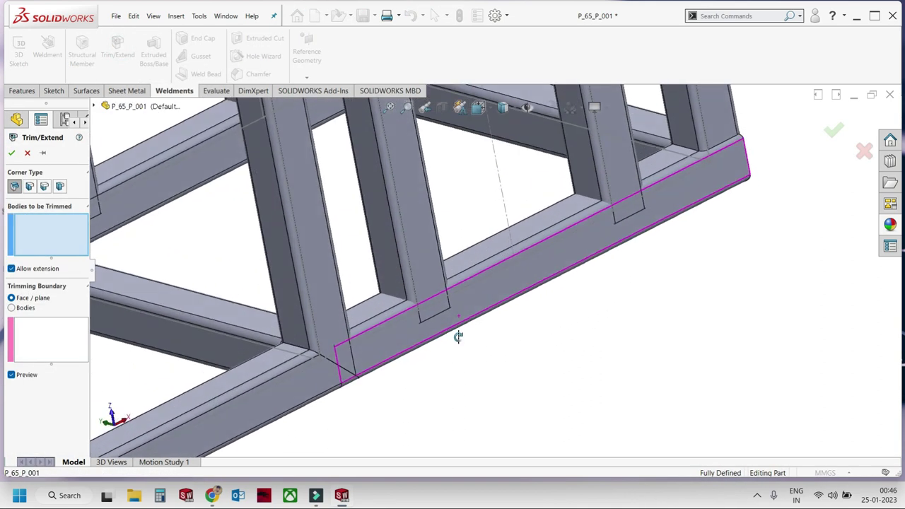
{"action": "scroll", "coordinate": [444, 332], "scroll_direction": "down", "scroll_amount": 3}
{"action": "left_click", "coordinate": [45, 187]}
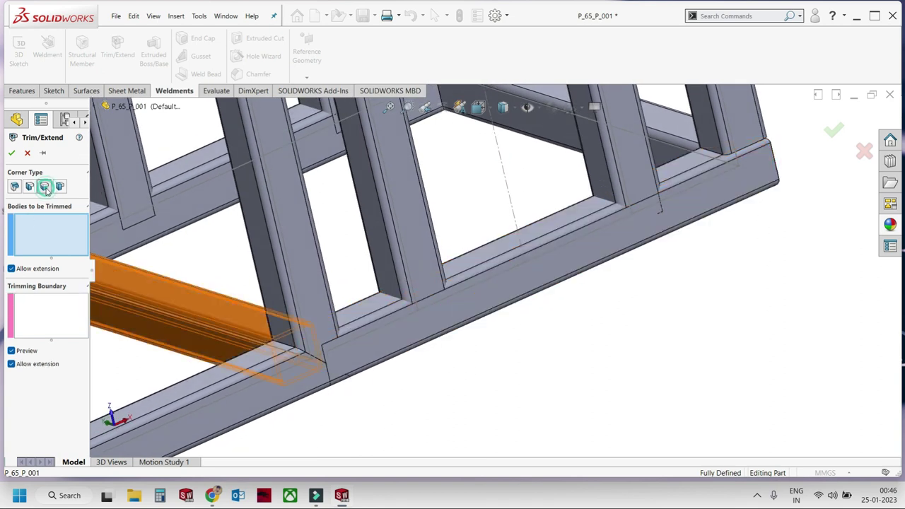
{"action": "scroll", "coordinate": [304, 284], "scroll_direction": "up", "scroll_amount": 3}
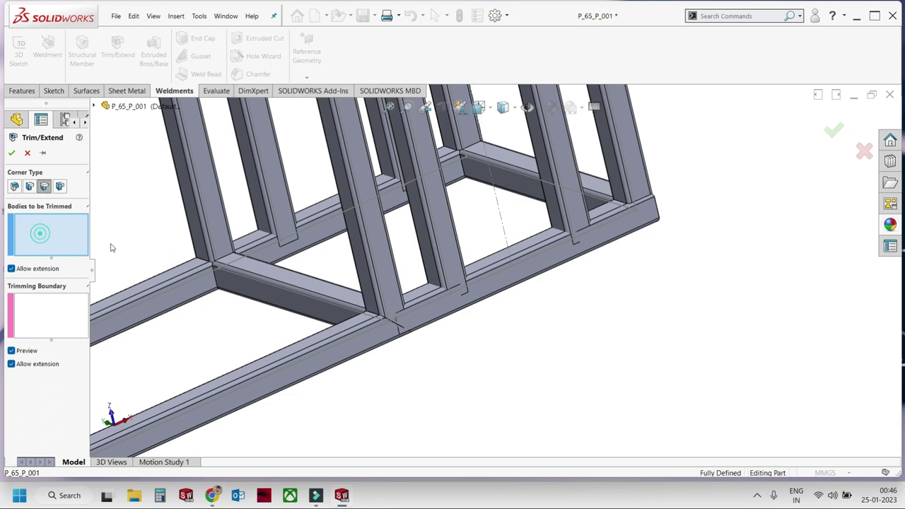
{"action": "left_click", "coordinate": [443, 225]}
{"action": "left_click", "coordinate": [559, 172]}
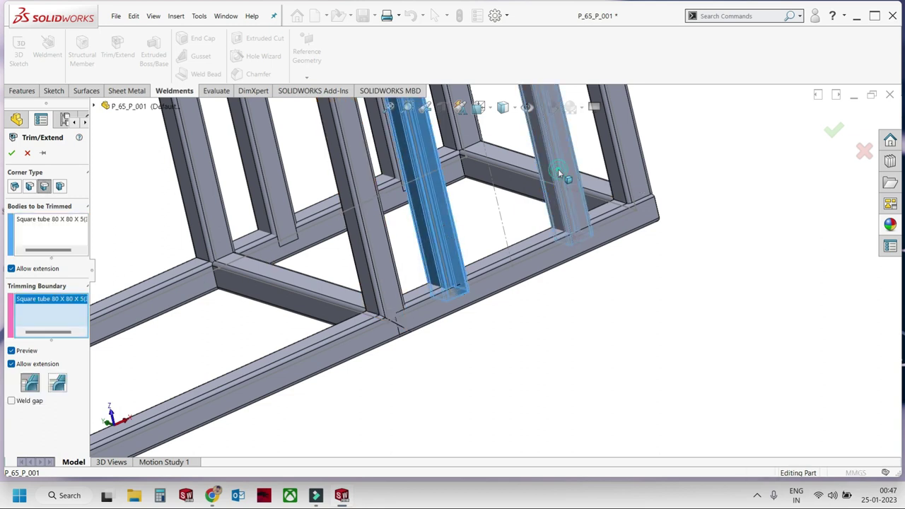
{"action": "right_click", "coordinate": [37, 305]}
{"action": "left_click", "coordinate": [61, 309]}
{"action": "left_click", "coordinate": [515, 257]}
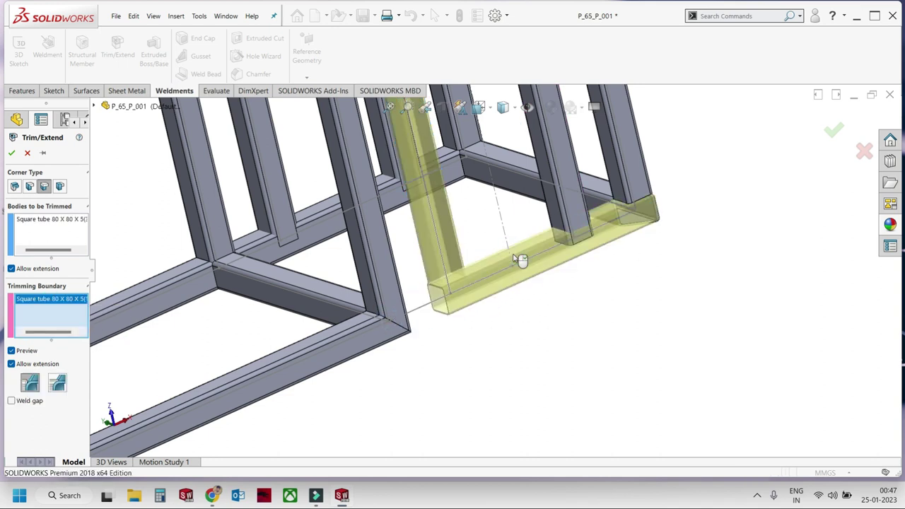
{"action": "middle_click_drag", "start_coordinate": [521, 259], "coordinate": [460, 172]}
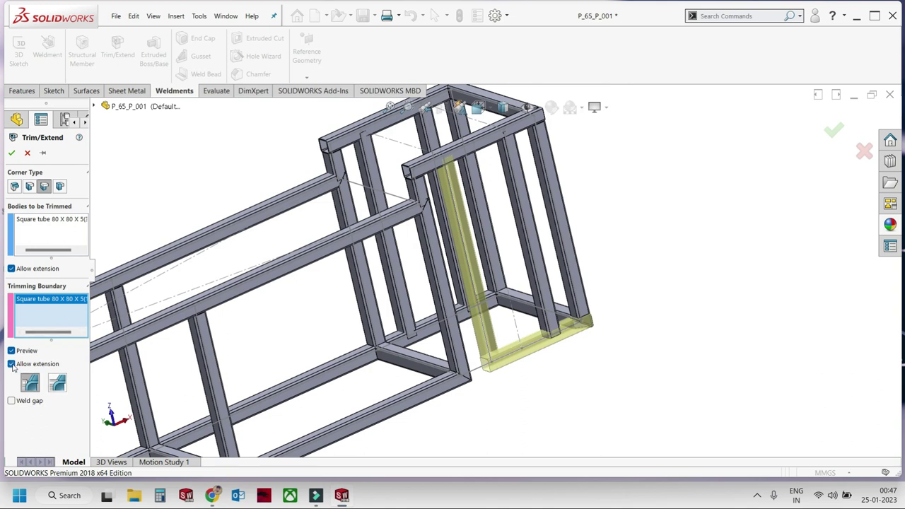
{"action": "left_click", "coordinate": [12, 401]}
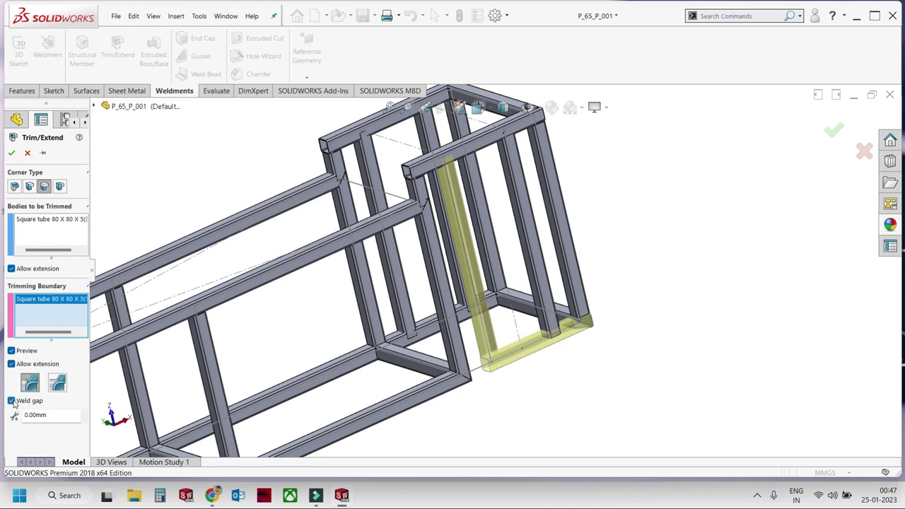
{"action": "left_click", "coordinate": [11, 351]}
{"action": "left_click", "coordinate": [12, 351]}
{"action": "left_click", "coordinate": [11, 351]}
{"action": "key", "text": "Return"}
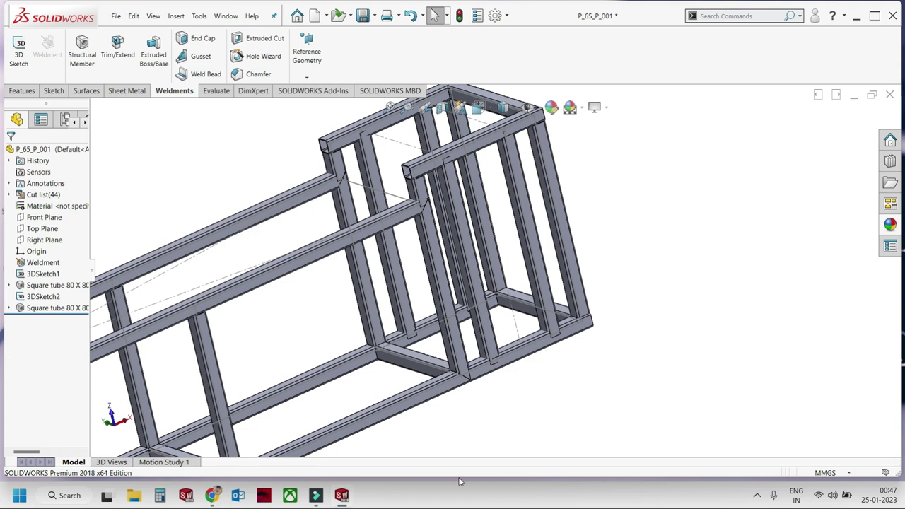
Start an End Trim with a vertical tube as body and a bottom rail as boundary.
{"action": "left_click", "coordinate": [117, 48]}
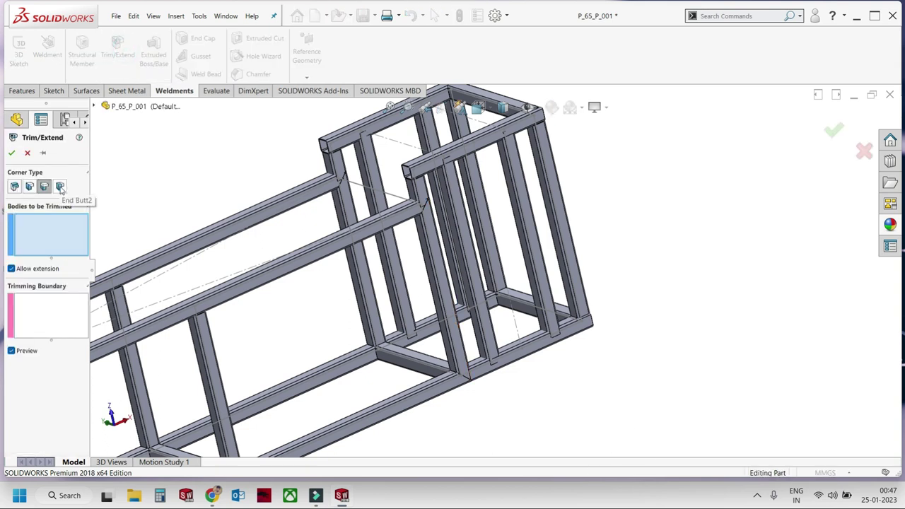
{"action": "left_click", "coordinate": [15, 186]}
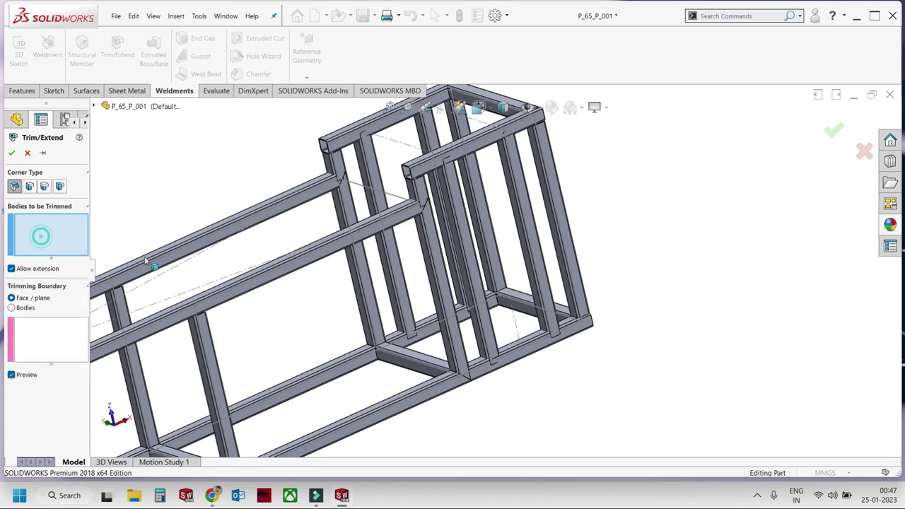
{"action": "left_click", "coordinate": [470, 270]}
{"action": "left_click", "coordinate": [43, 333]}
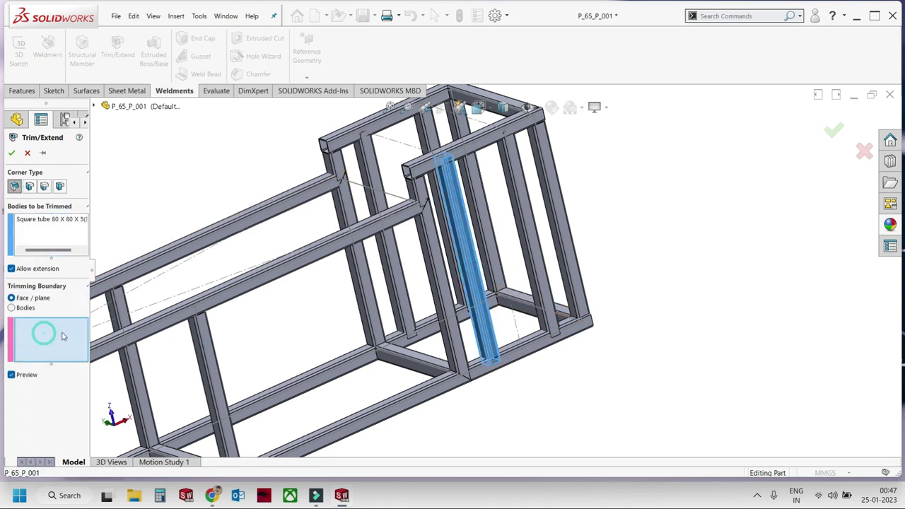
{"action": "left_click", "coordinate": [531, 349]}
{"action": "scroll", "coordinate": [529, 348], "scroll_direction": "down", "scroll_amount": 4}
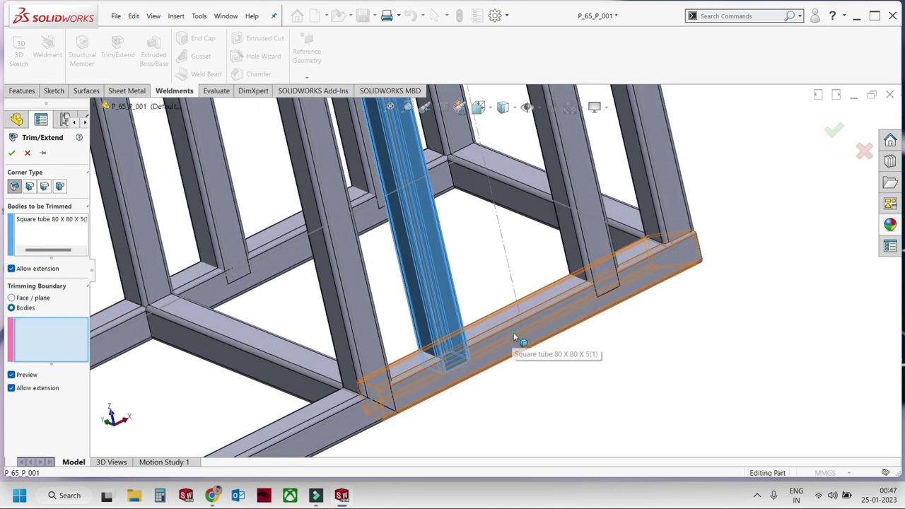
{"action": "left_click", "coordinate": [513, 332]}
{"action": "mouse_move", "coordinate": [514, 333]}
{"action": "middle_mouse_down"}
{"action": "mouse_move", "coordinate": [522, 347]}
{"action": "mouse_move", "coordinate": [488, 196]}
{"action": "middle_mouse_up"}
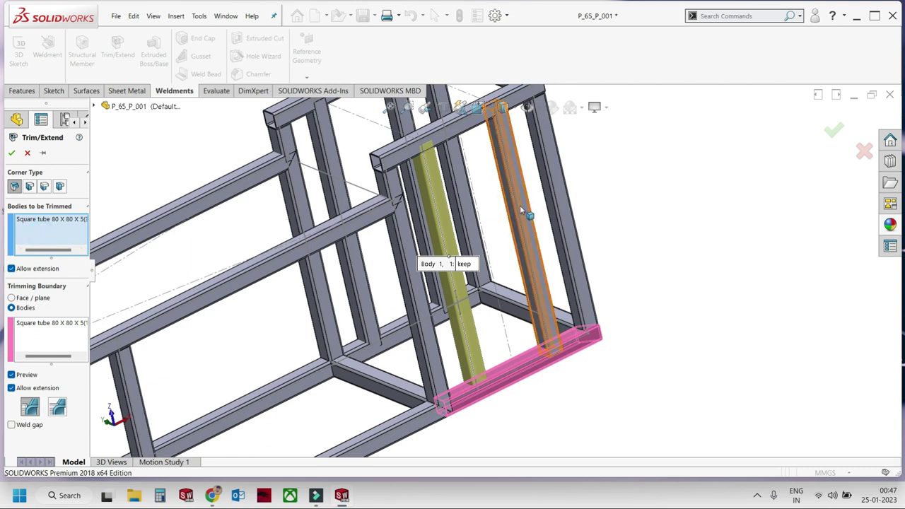
Add the other three vertical tubes, the second bottom rail and both top rails, and apply the trim.
{"action": "left_click", "coordinate": [526, 223]}
{"action": "scroll", "coordinate": [495, 273], "scroll_direction": "up", "scroll_amount": 2}
{"action": "middle_click_drag", "start_coordinate": [583, 342], "coordinate": [587, 354]}
{"action": "left_click", "coordinate": [353, 185]}
{"action": "left_click", "coordinate": [393, 162]}
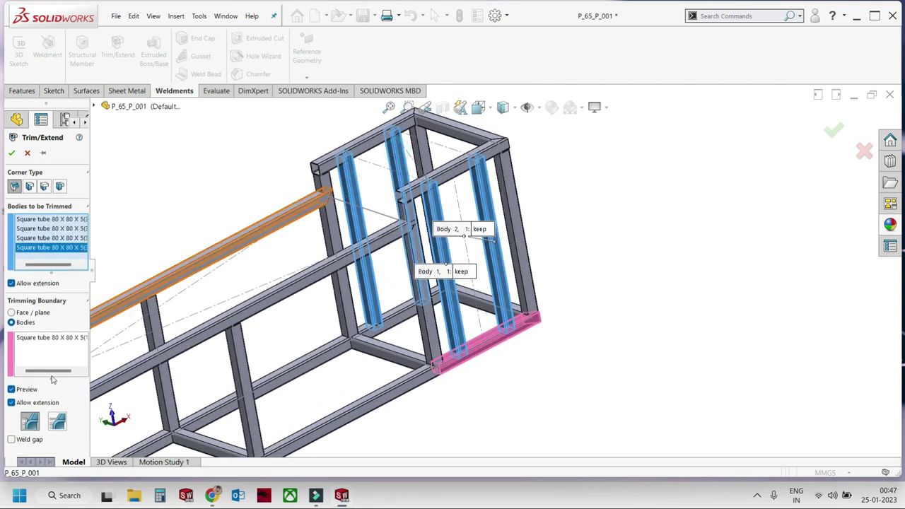
{"action": "left_click", "coordinate": [42, 350]}
{"action": "left_click", "coordinate": [406, 319]}
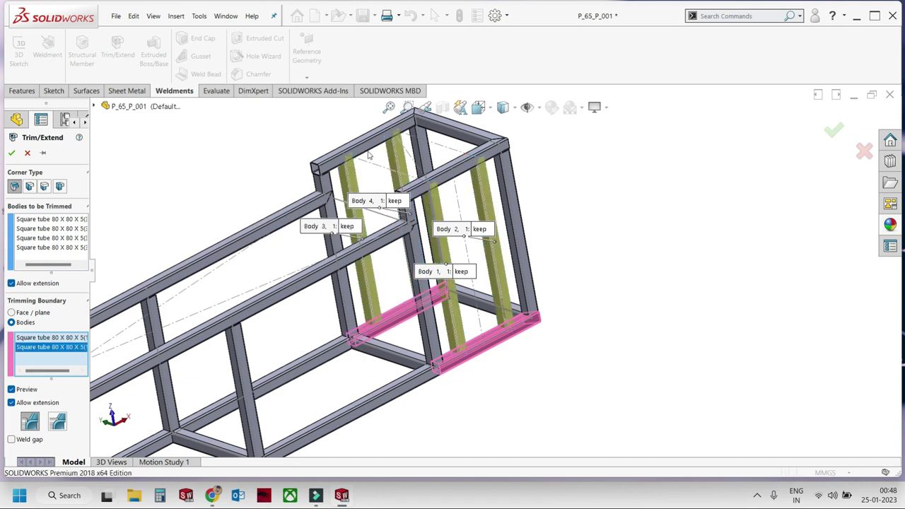
{"action": "left_click", "coordinate": [369, 154]}
{"action": "left_click", "coordinate": [455, 176]}
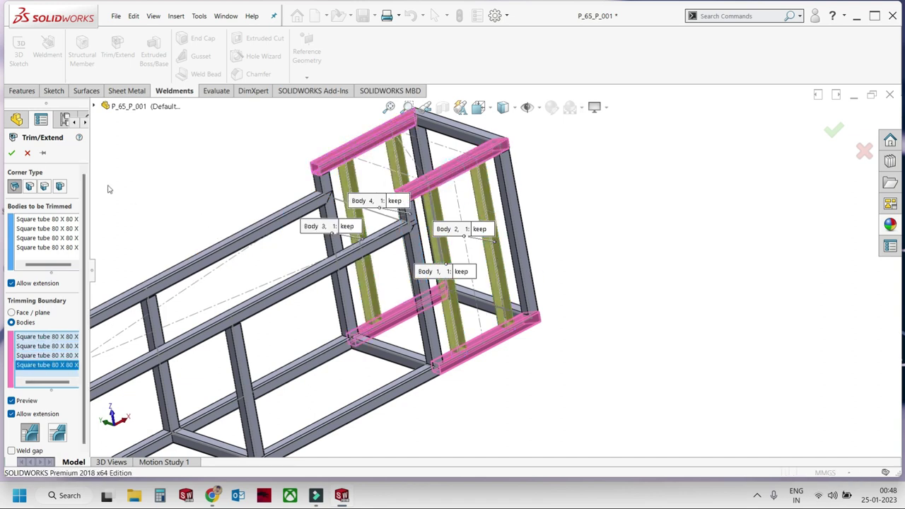
{"action": "key", "text": "Return"}
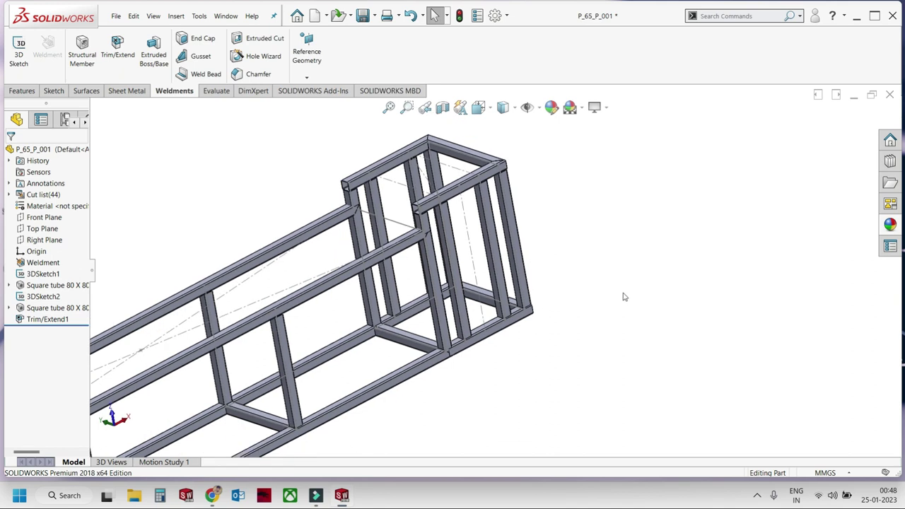
Hide 3DSketch1 so only the trimmed tube frame shows, then close the P_65_P_001 part.
{"action": "scroll", "coordinate": [469, 321], "scroll_direction": "down", "scroll_amount": 3}
{"action": "scroll", "coordinate": [466, 288], "scroll_direction": "down", "scroll_amount": 3}
{"action": "scroll", "coordinate": [466, 287], "scroll_direction": "up", "scroll_amount": 5}
{"action": "scroll", "coordinate": [596, 326], "scroll_direction": "up", "scroll_amount": 3}
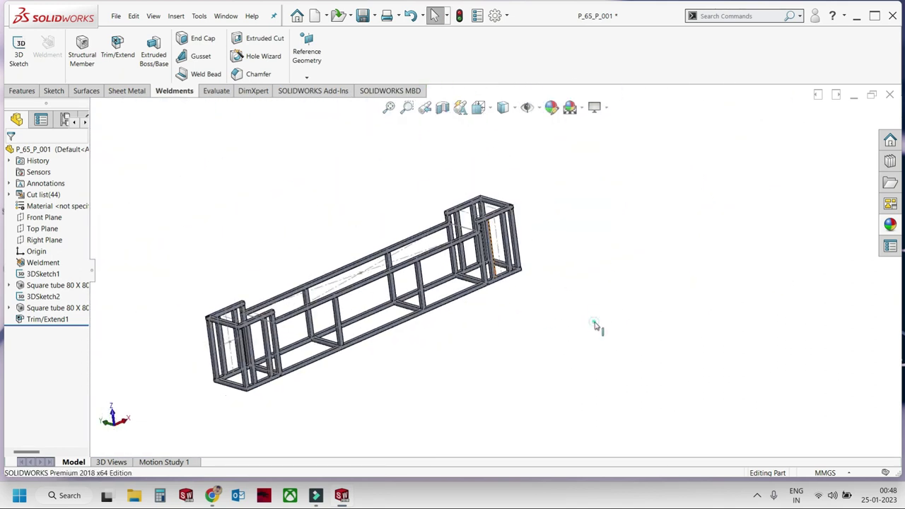
{"action": "left_click", "coordinate": [43, 296]}
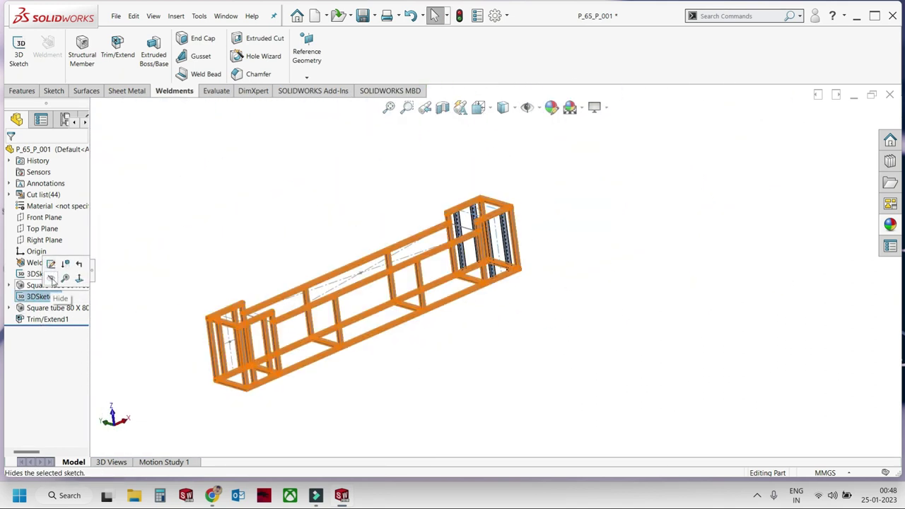
{"action": "left_click", "coordinate": [43, 274]}
{"action": "left_click", "coordinate": [44, 260]}
{"action": "key", "text": "f"}
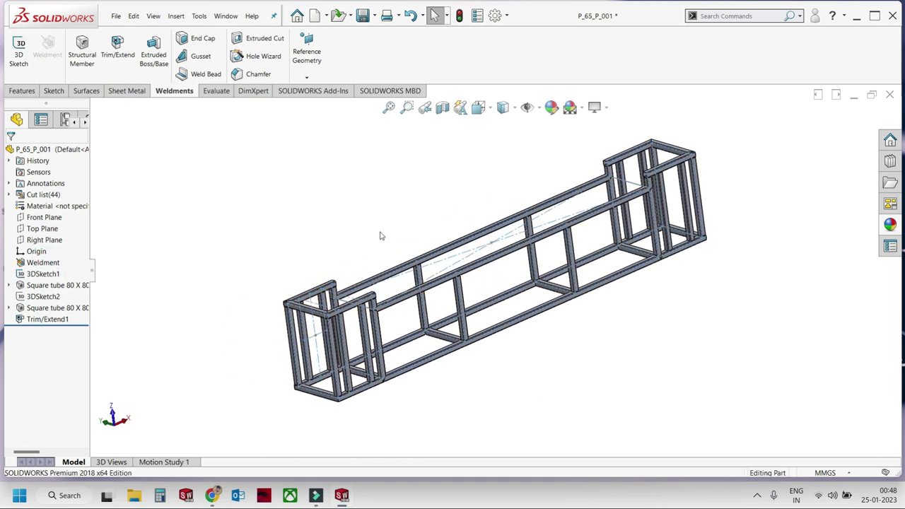
{"action": "left_click", "coordinate": [41, 276]}
{"action": "left_click", "coordinate": [47, 261]}
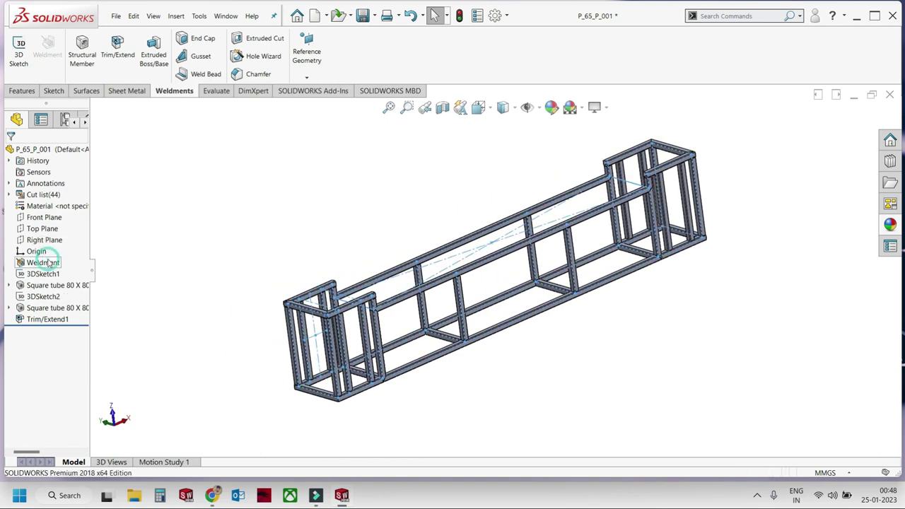
{"action": "mouse_move", "coordinate": [289, 276]}
{"action": "middle_mouse_down"}
{"action": "mouse_move", "coordinate": [486, 266]}
{"action": "mouse_move", "coordinate": [460, 220]}
{"action": "middle_mouse_up"}
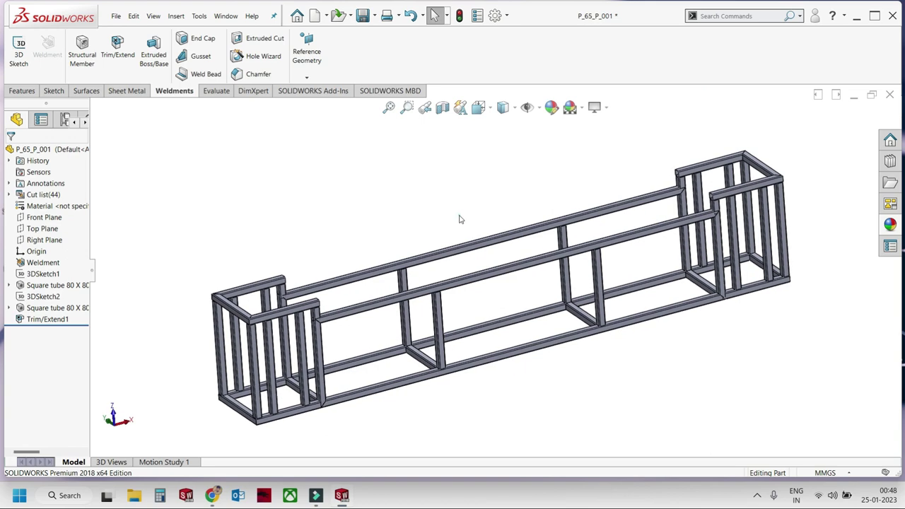
{"action": "left_click", "coordinate": [890, 94]}
Inspect the updated P_65_P_001 frame in the main assembly and save it with Ctrl+S.
{"action": "scroll", "coordinate": [536, 285], "scroll_direction": "up", "scroll_amount": 3}
{"action": "scroll", "coordinate": [484, 264], "scroll_direction": "down", "scroll_amount": 3}
{"action": "scroll", "coordinate": [477, 396], "scroll_direction": "down", "scroll_amount": 2}
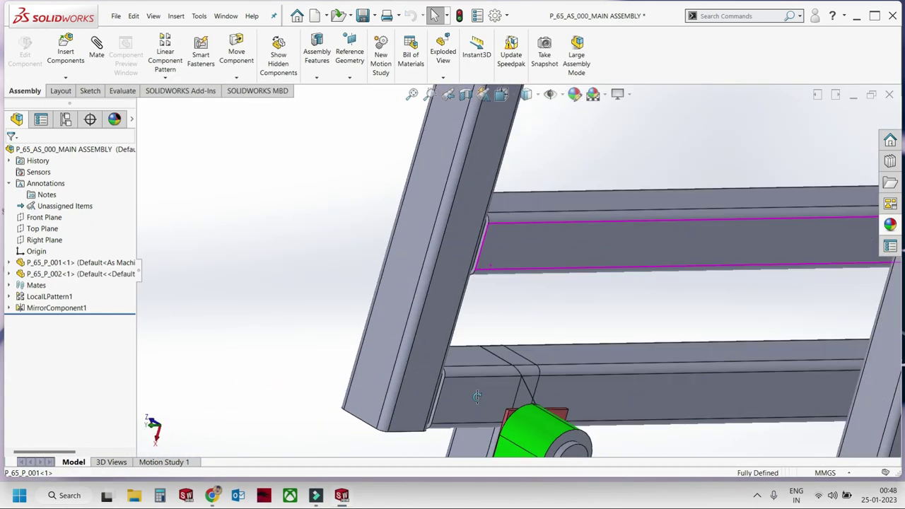
{"action": "scroll", "coordinate": [477, 396], "scroll_direction": "up", "scroll_amount": 3}
{"action": "middle_click_drag", "start_coordinate": [478, 396], "coordinate": [537, 319]}
{"action": "scroll", "coordinate": [592, 247], "scroll_direction": "down", "scroll_amount": 3}
{"action": "mouse_move", "coordinate": [592, 247]}
{"action": "middle_mouse_down"}
{"action": "mouse_move", "coordinate": [605, 241]}
{"action": "mouse_move", "coordinate": [560, 258]}
{"action": "mouse_move", "coordinate": [521, 235]}
{"action": "mouse_move", "coordinate": [556, 218]}
{"action": "mouse_move", "coordinate": [523, 216]}
{"action": "mouse_move", "coordinate": [531, 204]}
{"action": "mouse_move", "coordinate": [535, 216]}
{"action": "mouse_move", "coordinate": [462, 295]}
{"action": "middle_mouse_up"}
{"action": "scroll", "coordinate": [535, 217], "scroll_direction": "up", "scroll_amount": 5}
{"action": "scroll", "coordinate": [495, 262], "scroll_direction": "down", "scroll_amount": 2}
{"action": "scroll", "coordinate": [536, 216], "scroll_direction": "down", "scroll_amount": 3}
{"action": "scroll", "coordinate": [535, 217], "scroll_direction": "down", "scroll_amount": 2}
{"action": "key", "text": "ctrl+s"}
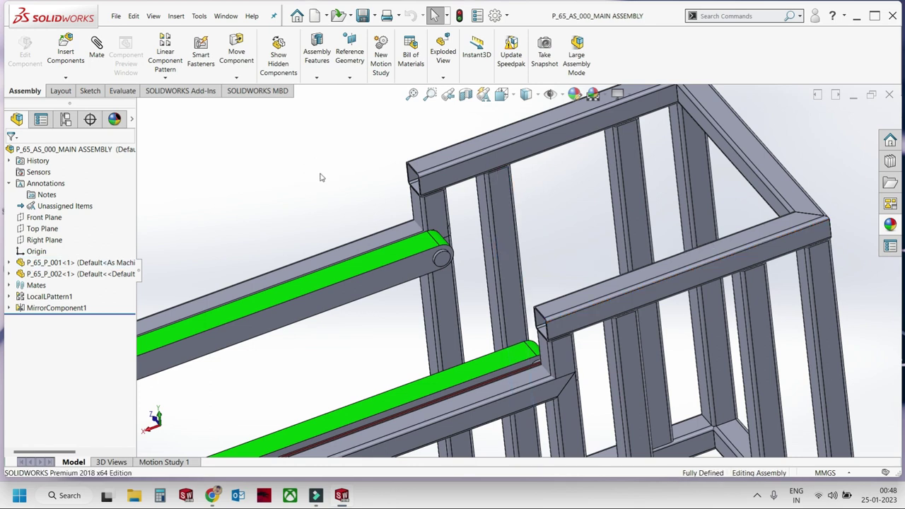
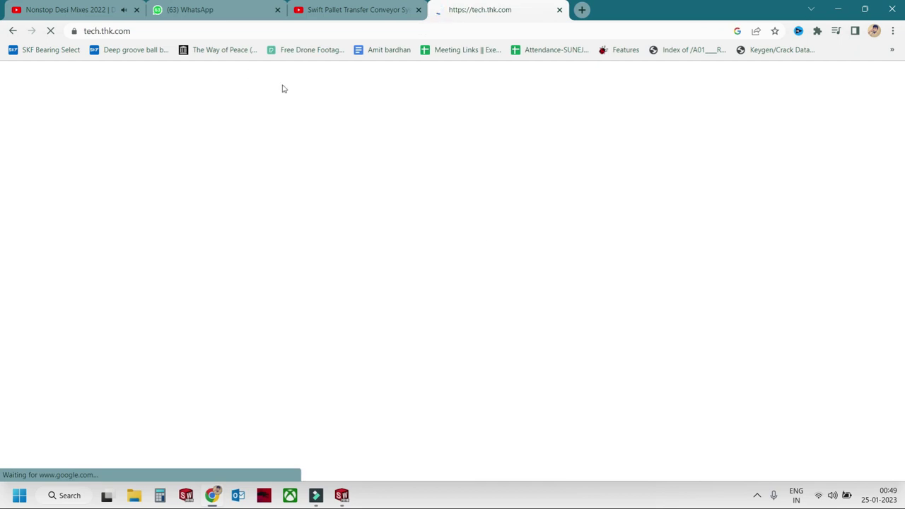
Close the WhatsApp tab and go to THK's CAD/drawing data download page.
{"action": "left_click", "coordinate": [277, 10]}
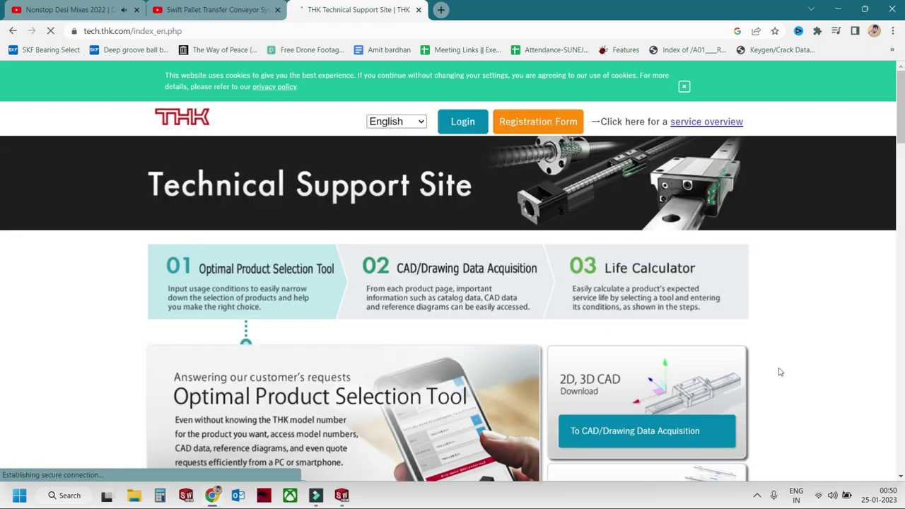
{"action": "left_click", "coordinate": [833, 495]}
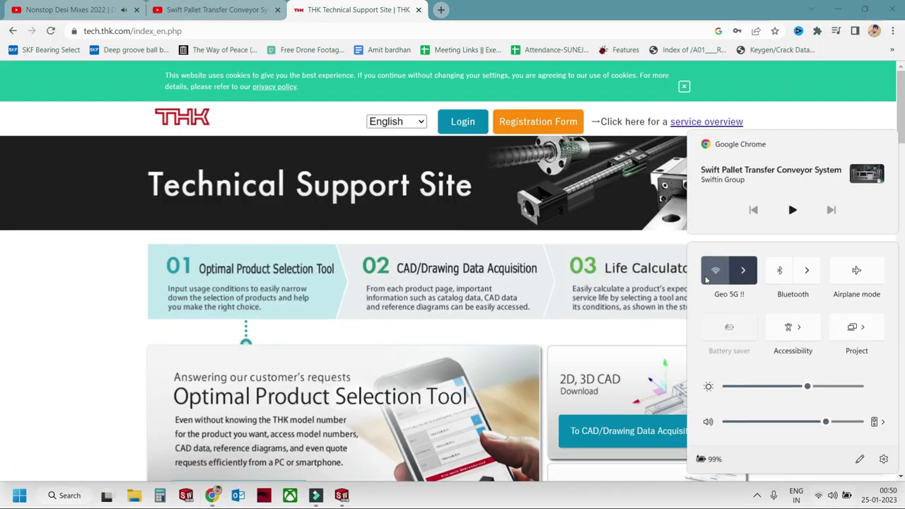
{"action": "left_click", "coordinate": [81, 313]}
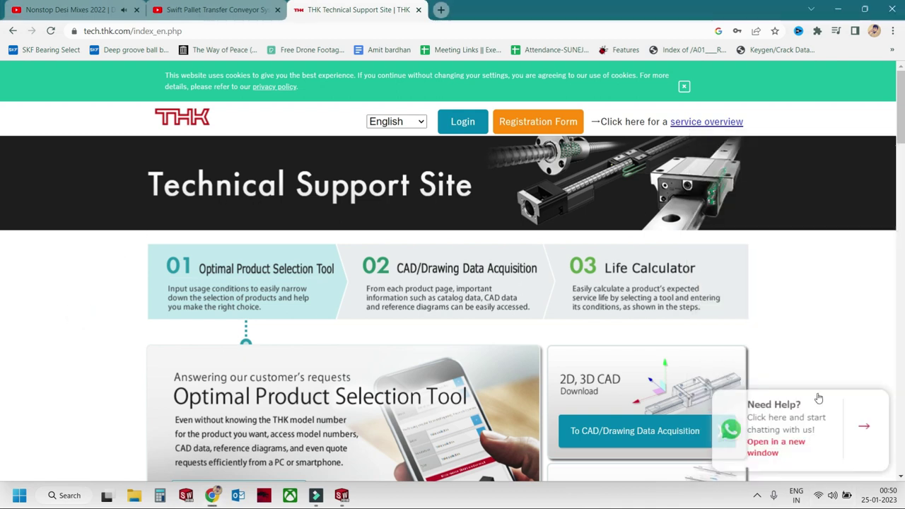
{"action": "scroll", "coordinate": [839, 338], "scroll_direction": "down", "scroll_amount": 3}
{"action": "scroll", "coordinate": [839, 338], "scroll_direction": "up", "scroll_amount": 1}
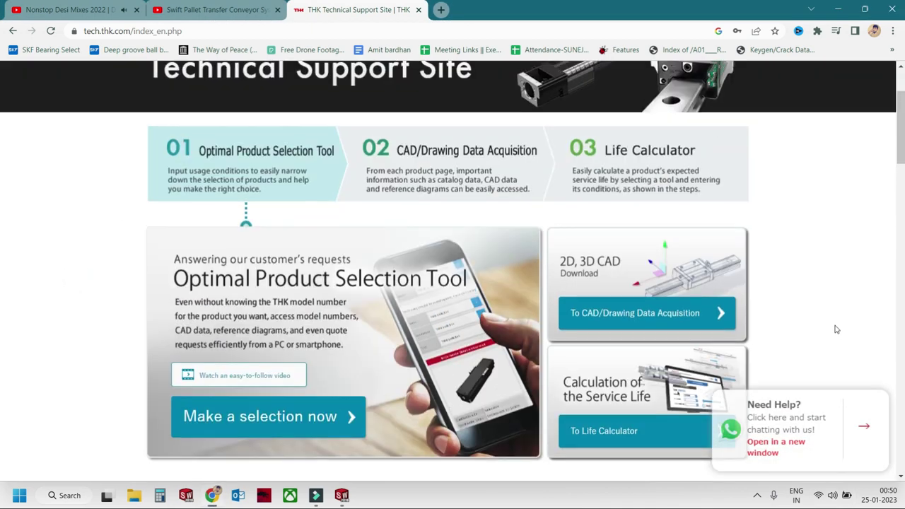
{"action": "left_click", "coordinate": [639, 316]}
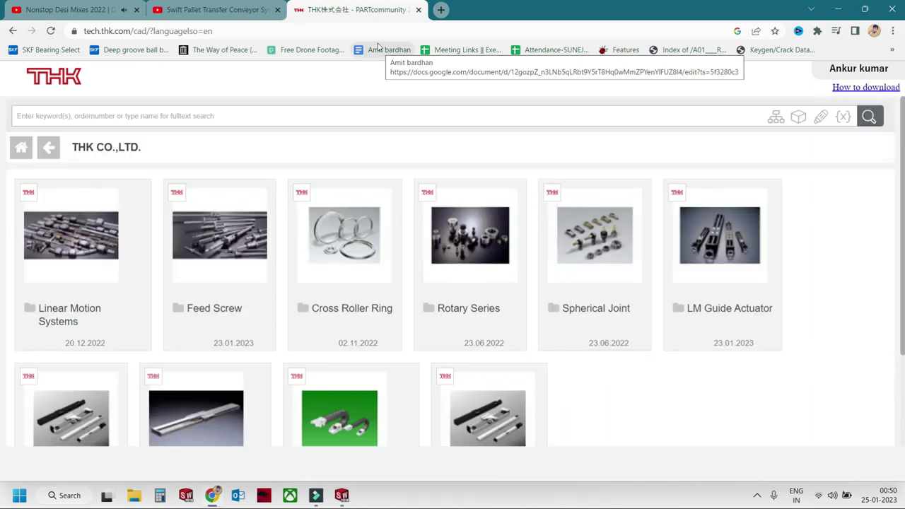
Browse Linear Motion Systems > LM Guide into the Caged Ball family, then back to the LM Guide overview.
{"action": "left_click", "coordinate": [73, 316]}
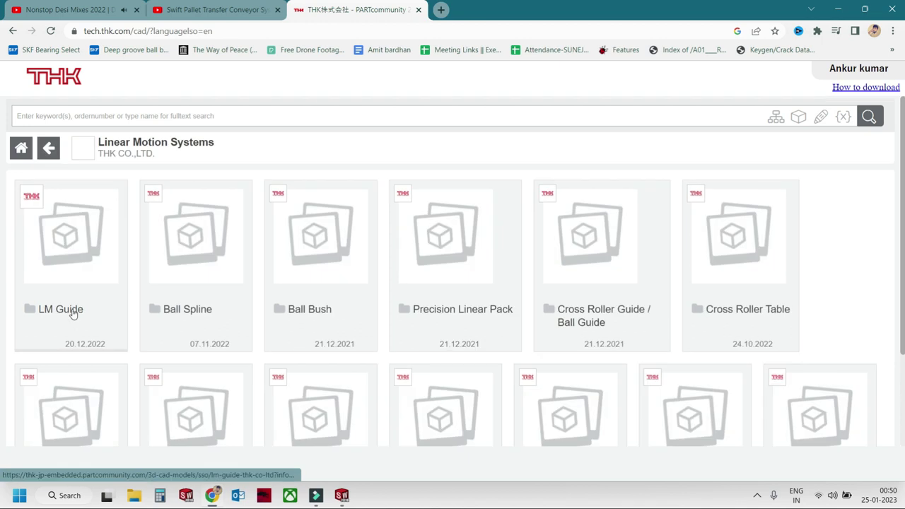
{"action": "left_click", "coordinate": [79, 315]}
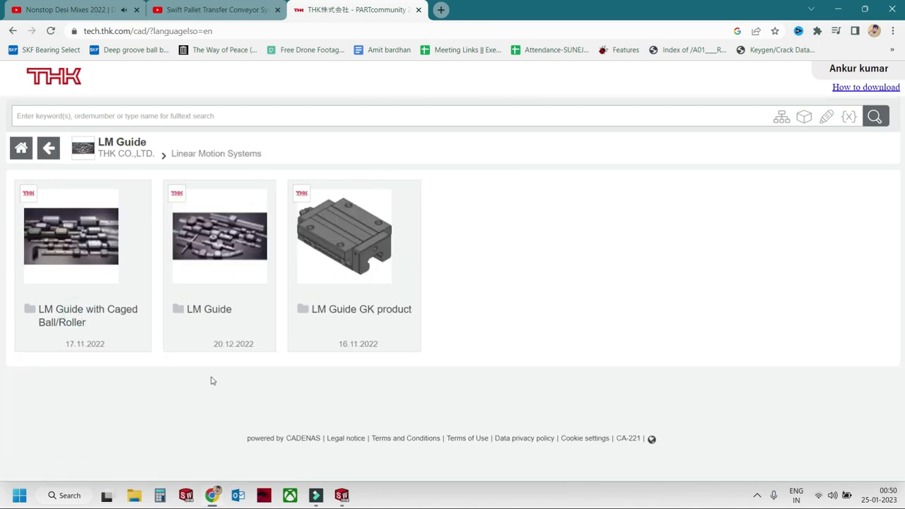
{"action": "left_click", "coordinate": [117, 310]}
{"action": "left_click", "coordinate": [67, 316]}
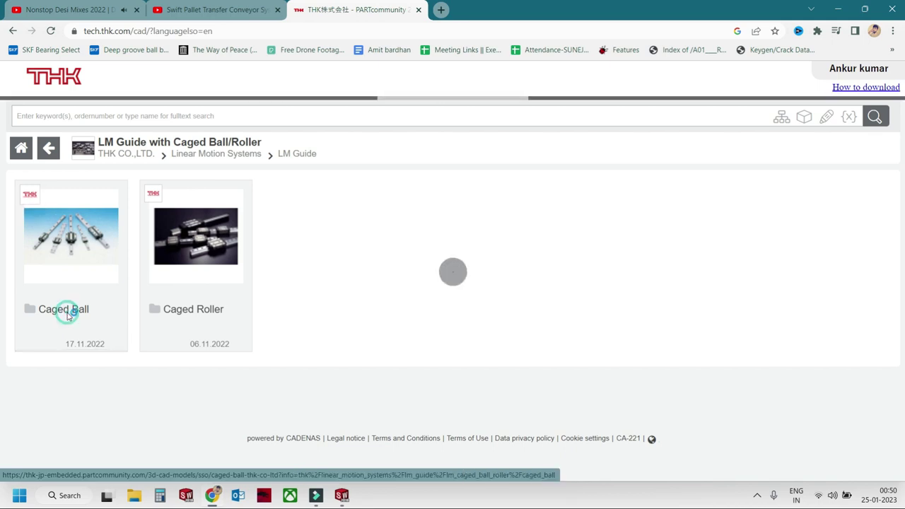
{"action": "scroll", "coordinate": [101, 319], "scroll_direction": "down", "scroll_amount": 1}
{"action": "scroll", "coordinate": [101, 240], "scroll_direction": "up", "scroll_amount": 1}
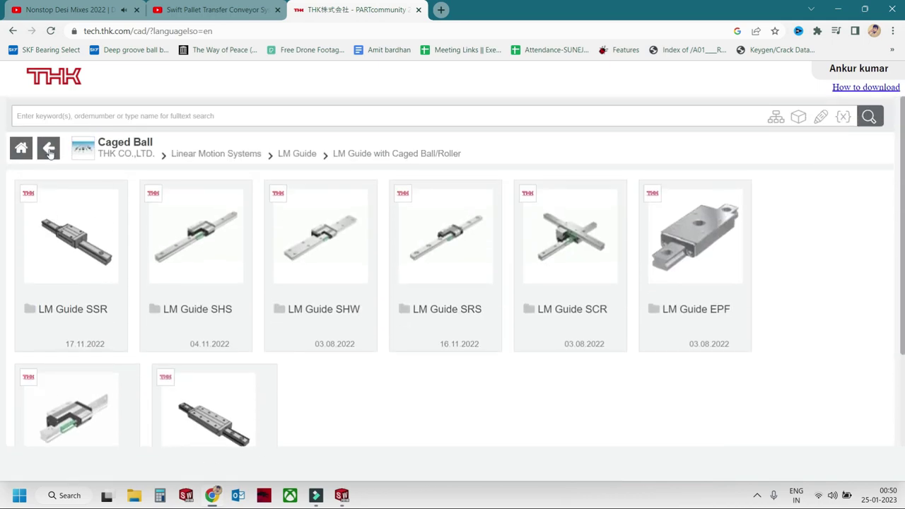
{"action": "left_click", "coordinate": [48, 150]}
{"action": "left_click", "coordinate": [48, 152]}
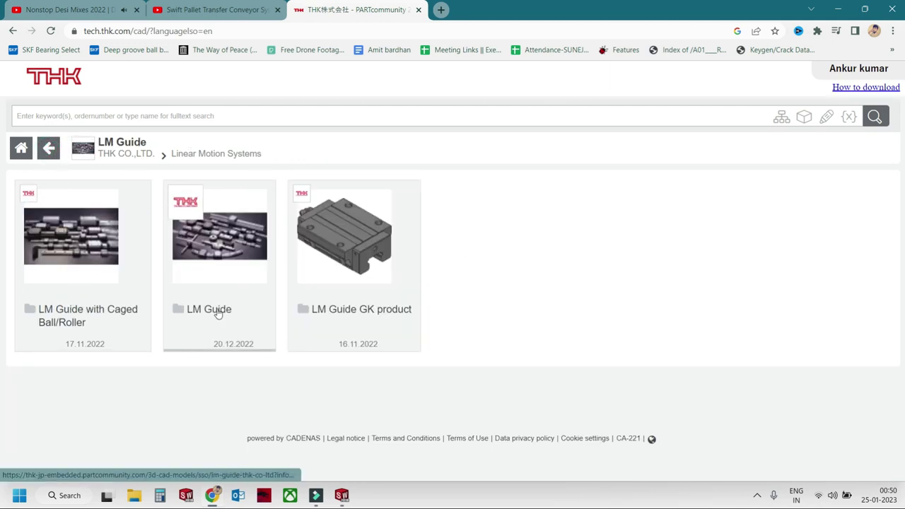
Open LM Guide HSR > Four Tapped Hole Type and the Compact Type - Heavy Load HSR-R page.
{"action": "left_click", "coordinate": [212, 311]}
{"action": "scroll", "coordinate": [218, 316], "scroll_direction": "down", "scroll_amount": 2}
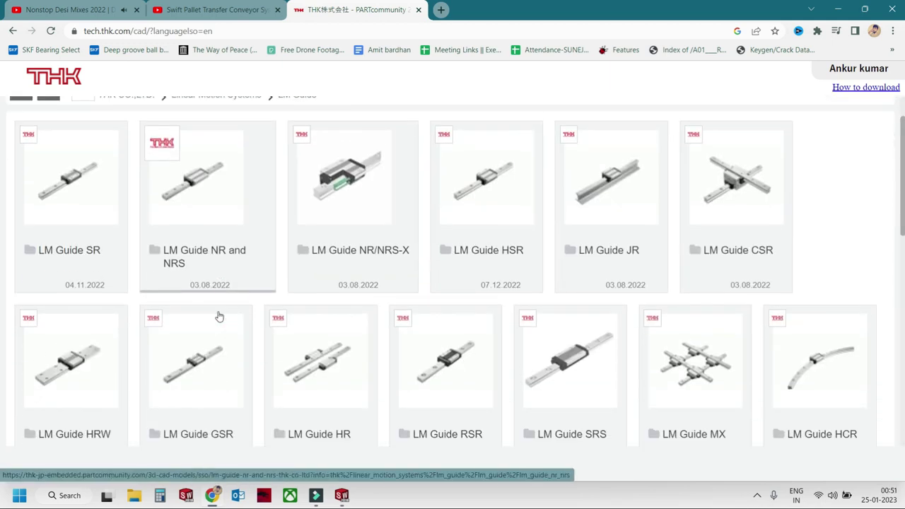
{"action": "left_click", "coordinate": [479, 196]}
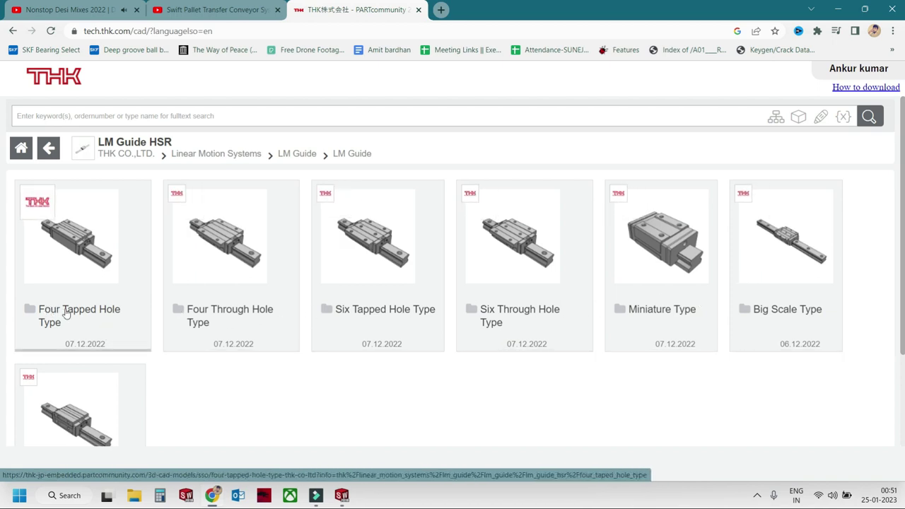
{"action": "scroll", "coordinate": [65, 313], "scroll_direction": "down", "scroll_amount": 2}
{"action": "scroll", "coordinate": [65, 313], "scroll_direction": "up", "scroll_amount": 1}
{"action": "scroll", "coordinate": [71, 312], "scroll_direction": "up", "scroll_amount": 1}
{"action": "left_click", "coordinate": [74, 312]}
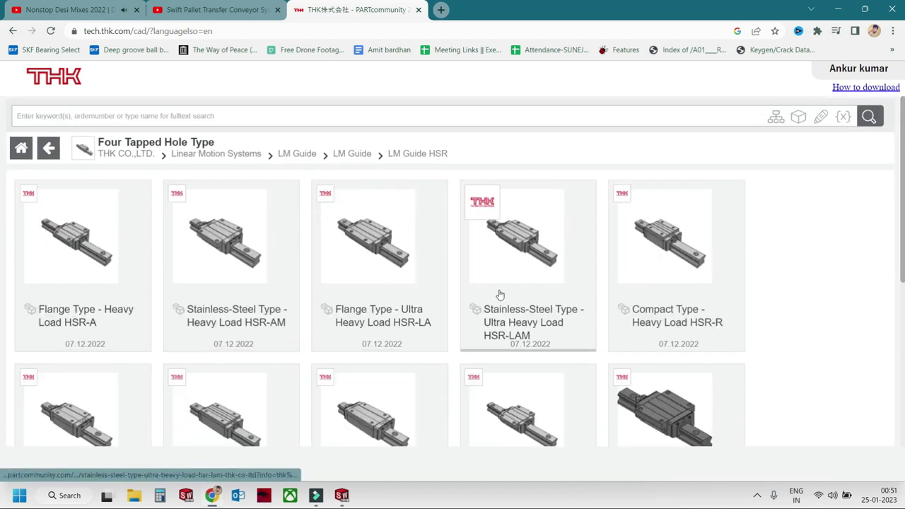
{"action": "scroll", "coordinate": [664, 314], "scroll_direction": "down", "scroll_amount": 1}
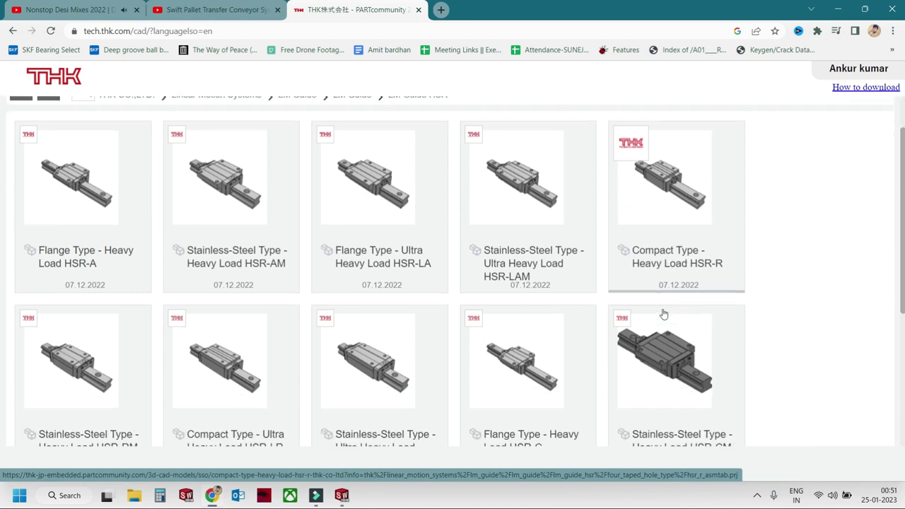
{"action": "left_click", "coordinate": [664, 314]}
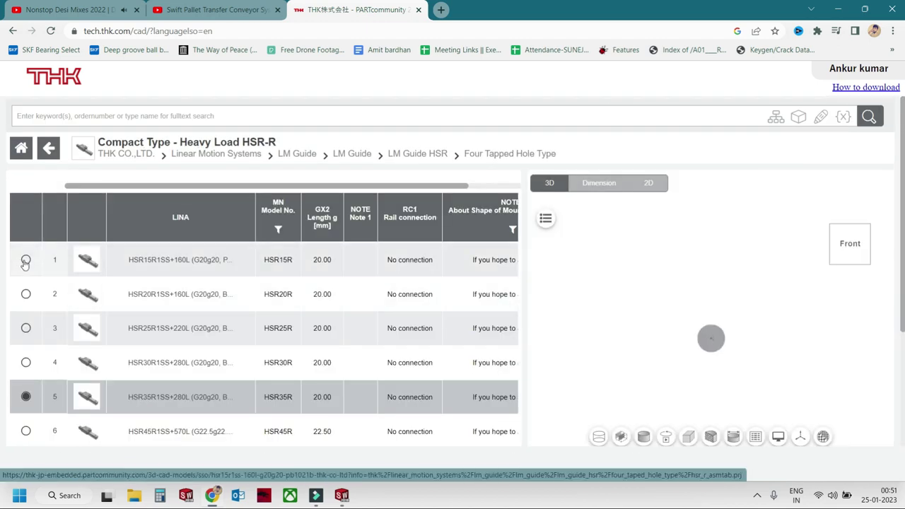
Choose the HSR25R size in row 3 and start Generate CAD.
{"action": "scroll", "coordinate": [317, 296], "scroll_direction": "down", "scroll_amount": 2}
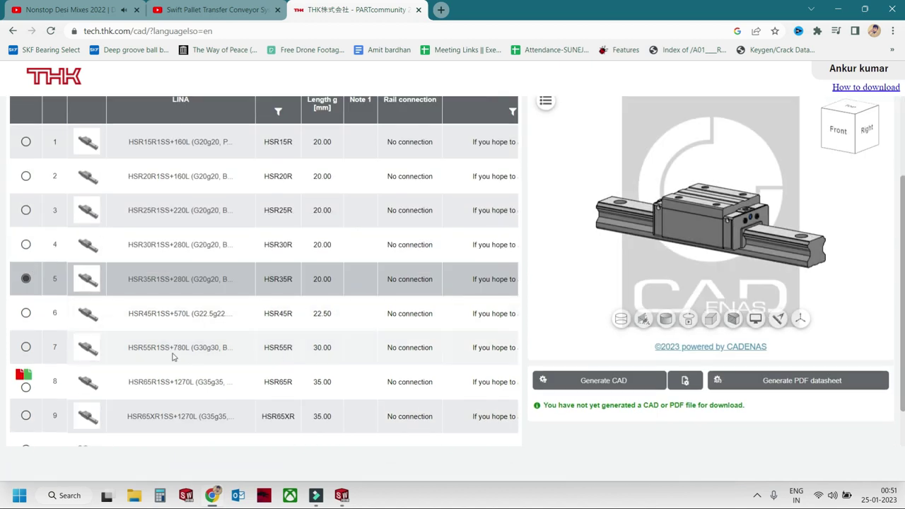
{"action": "scroll", "coordinate": [172, 357], "scroll_direction": "up", "scroll_amount": 1}
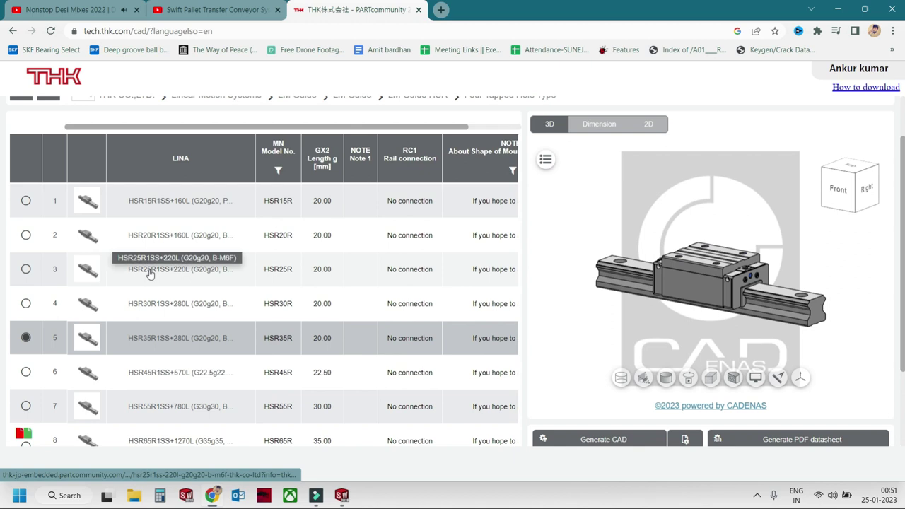
{"action": "left_click", "coordinate": [25, 268]}
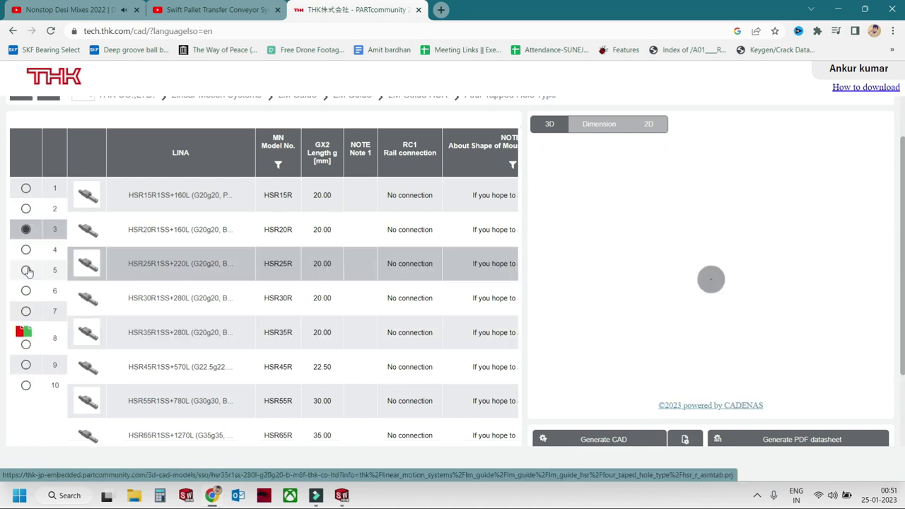
{"action": "left_click", "coordinate": [550, 124]}
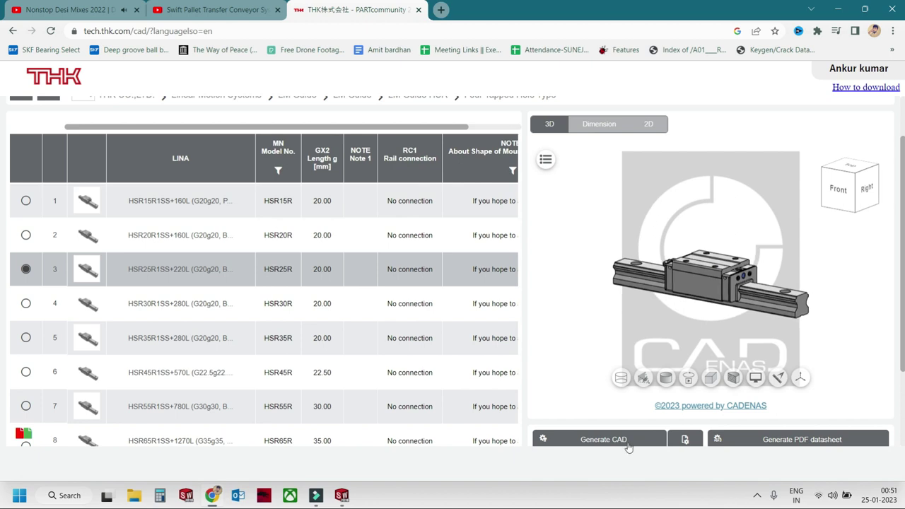
{"action": "left_click", "coordinate": [628, 442]}
Add STEP AP214 as the 3D download format and start generating the file.
{"action": "left_click", "coordinate": [46, 184]}
{"action": "type", "text": "STE"}
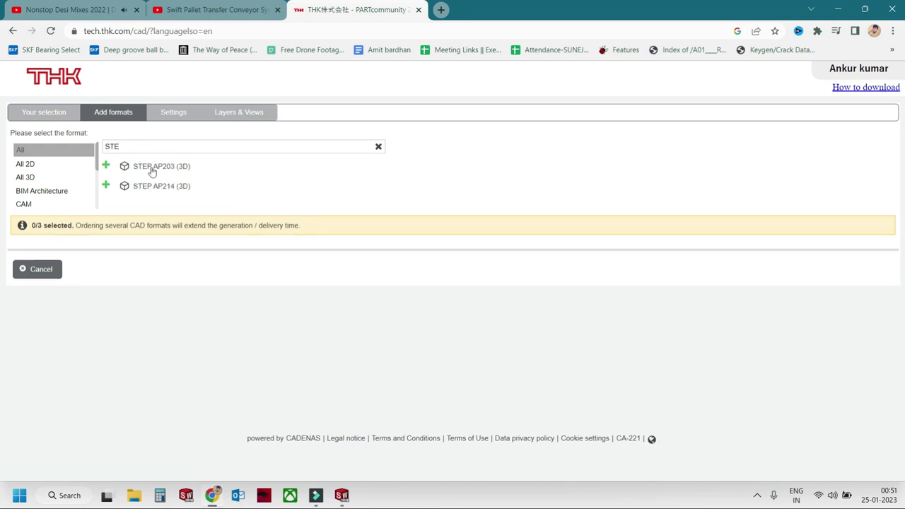
{"action": "left_click", "coordinate": [161, 185]}
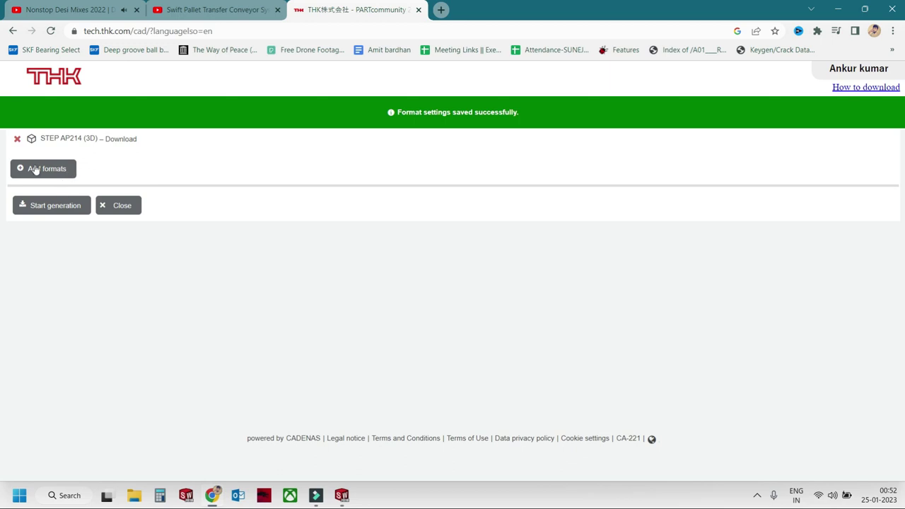
{"action": "left_click", "coordinate": [35, 170]}
{"action": "scroll", "coordinate": [301, 177], "scroll_direction": "down", "scroll_amount": 3}
{"action": "scroll", "coordinate": [243, 160], "scroll_direction": "up", "scroll_amount": 2}
{"action": "scroll", "coordinate": [212, 166], "scroll_direction": "up", "scroll_amount": 1}
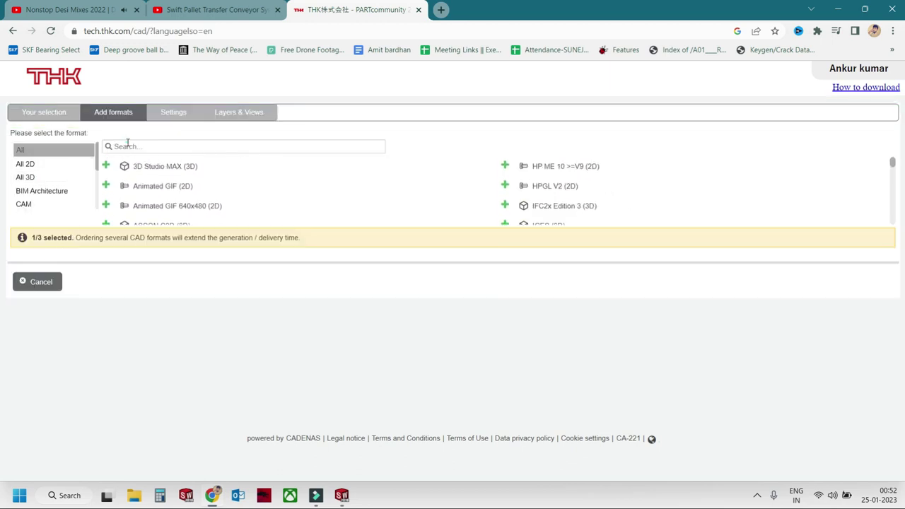
{"action": "left_click", "coordinate": [42, 177]}
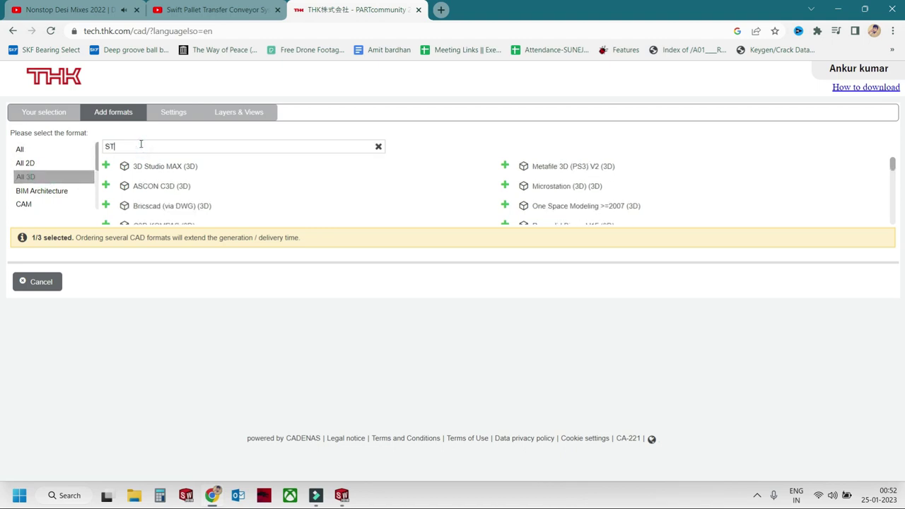
{"action": "type", "text": "E"}
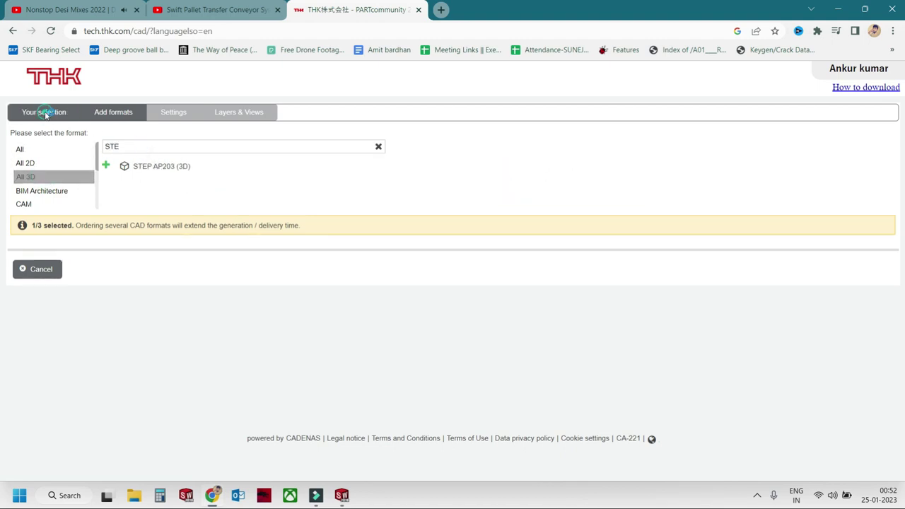
{"action": "left_click", "coordinate": [45, 113]}
{"action": "left_click", "coordinate": [66, 207]}
{"action": "left_click", "coordinate": [144, 115]}
Create an STD folder in 3d, paste and extract the THK zip, and select the HSR25R STP file.
{"action": "double_click", "coordinate": [143, 116]}
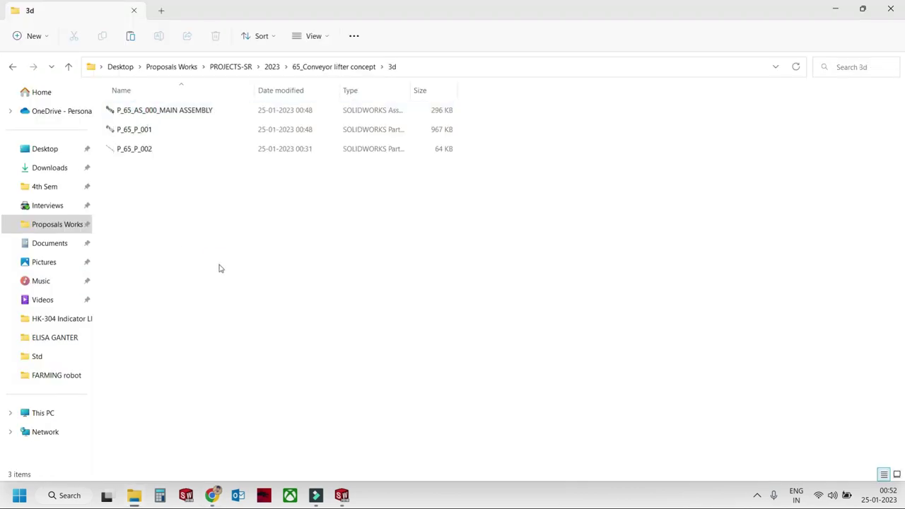
{"action": "key", "text": "ctrl+shift+n"}
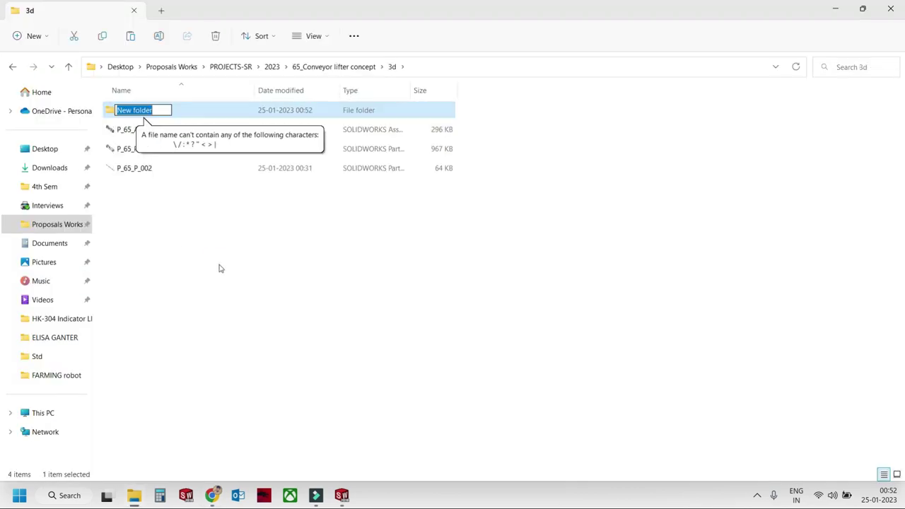
{"action": "type", "text": "STD"}
{"action": "key", "text": "Return"}
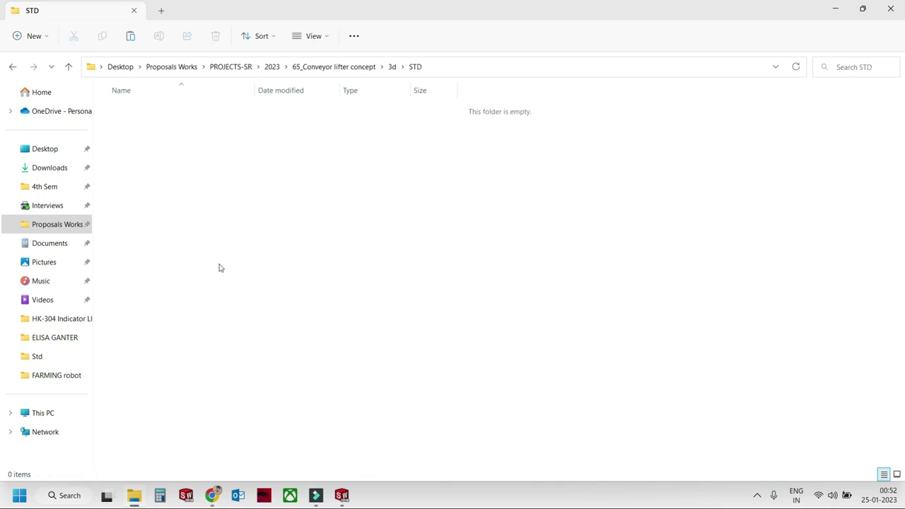
{"action": "key", "text": "ctrl+v"}
{"action": "right_click", "coordinate": [187, 111]}
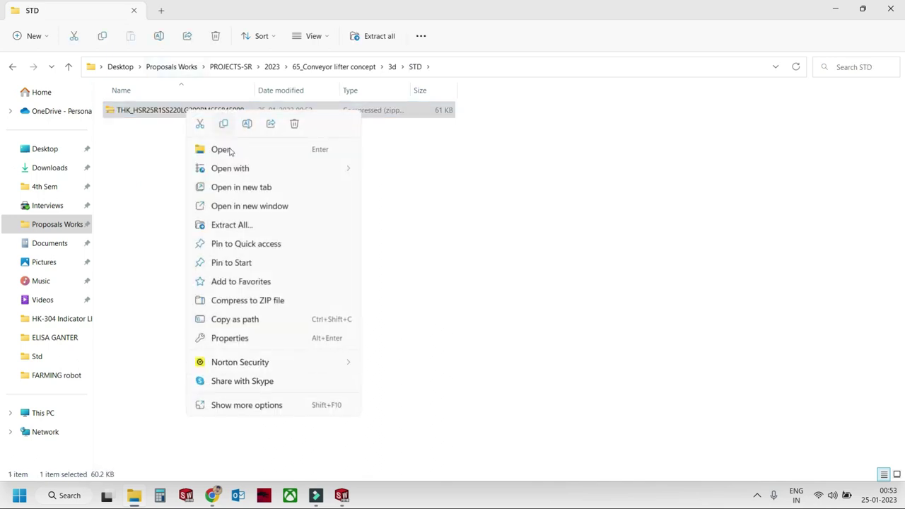
{"action": "left_click", "coordinate": [237, 226]}
{"action": "left_click", "coordinate": [543, 366]}
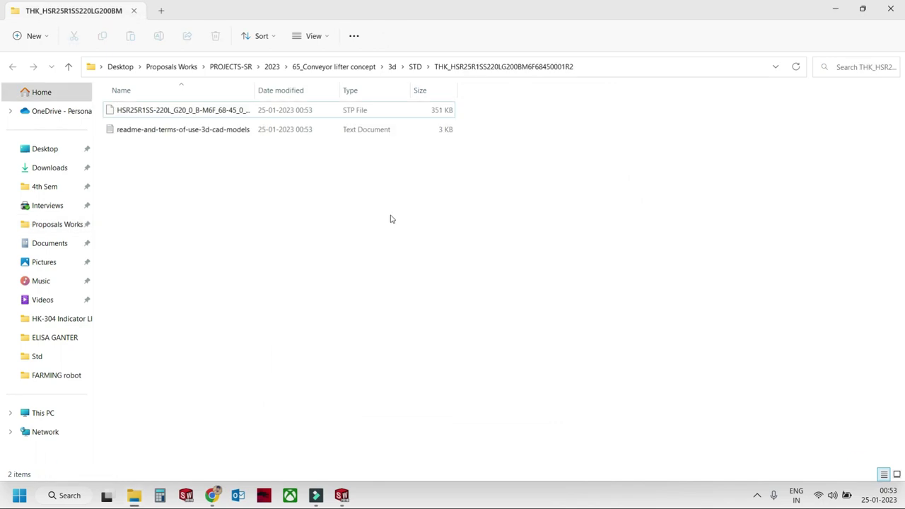
{"action": "left_click", "coordinate": [219, 113]}
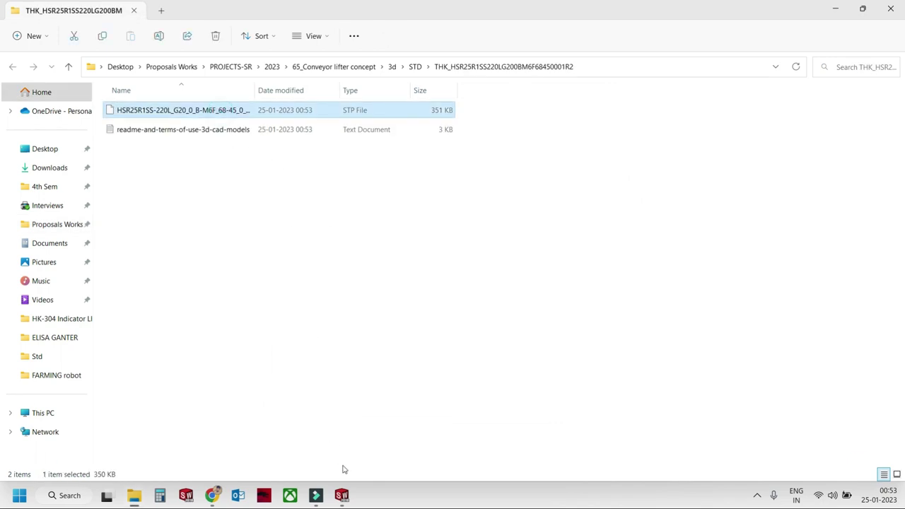
{"action": "mouse_move", "coordinate": [342, 495]}
{"action": "left_click", "coordinate": [408, 420]}
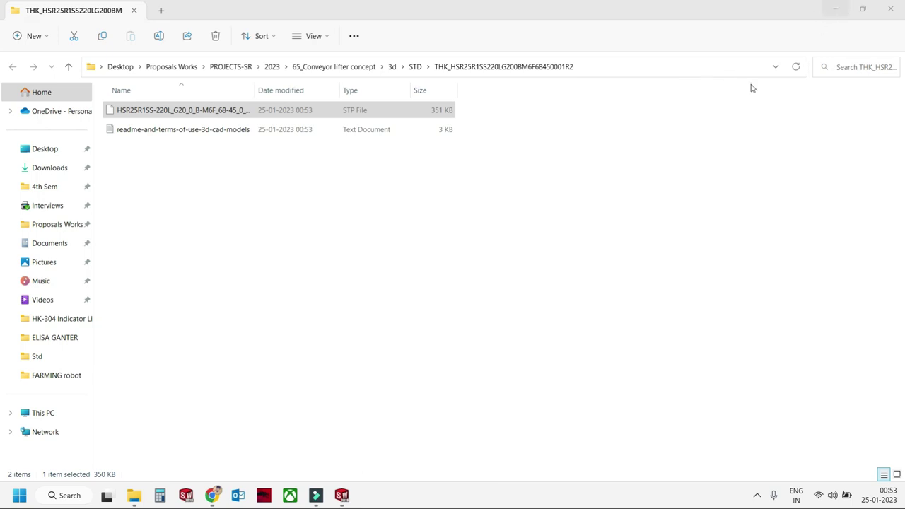
Open the THK HSR25R STP file from the STD folder in SOLIDWORKS, accepting the warnings.
{"action": "left_click", "coordinate": [890, 9]}
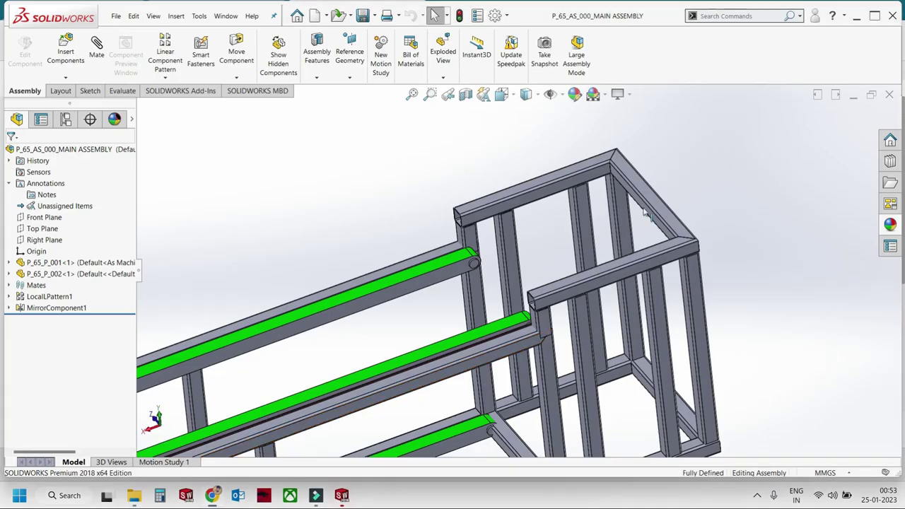
{"action": "left_click", "coordinate": [116, 15]}
{"action": "left_click", "coordinate": [179, 134]}
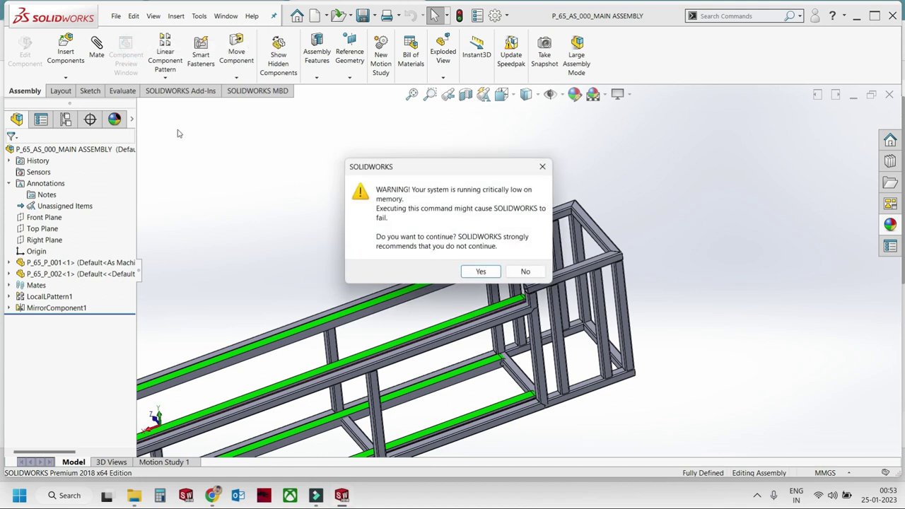
{"action": "left_click", "coordinate": [484, 273]}
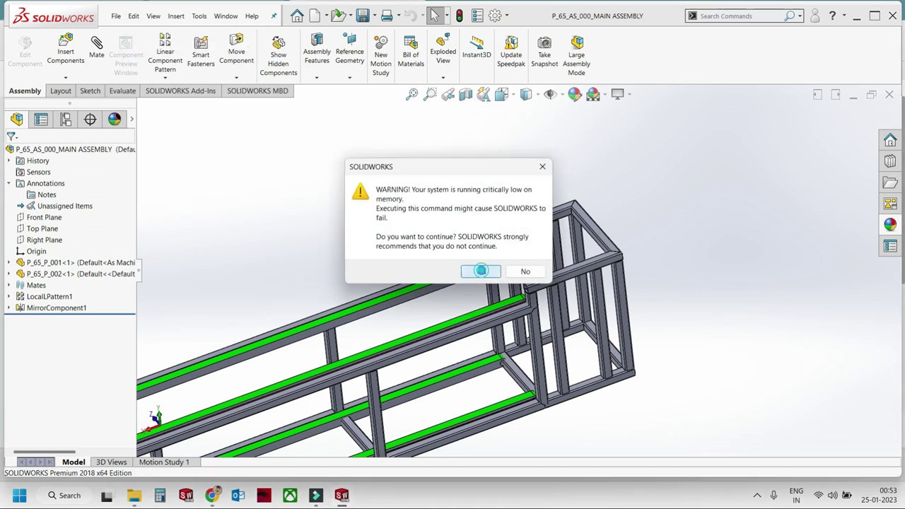
{"action": "double_click", "coordinate": [404, 140]}
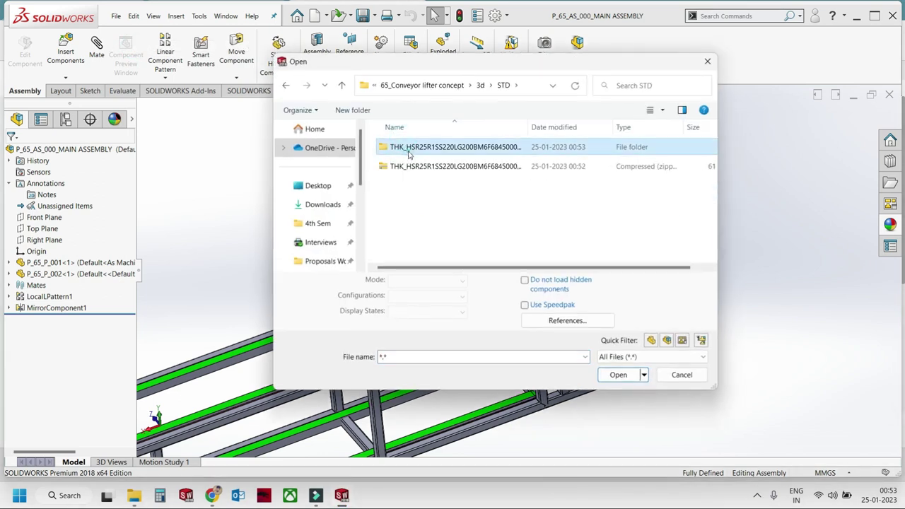
{"action": "double_click", "coordinate": [407, 148]}
{"action": "double_click", "coordinate": [410, 150]}
{"action": "left_click", "coordinate": [492, 273]}
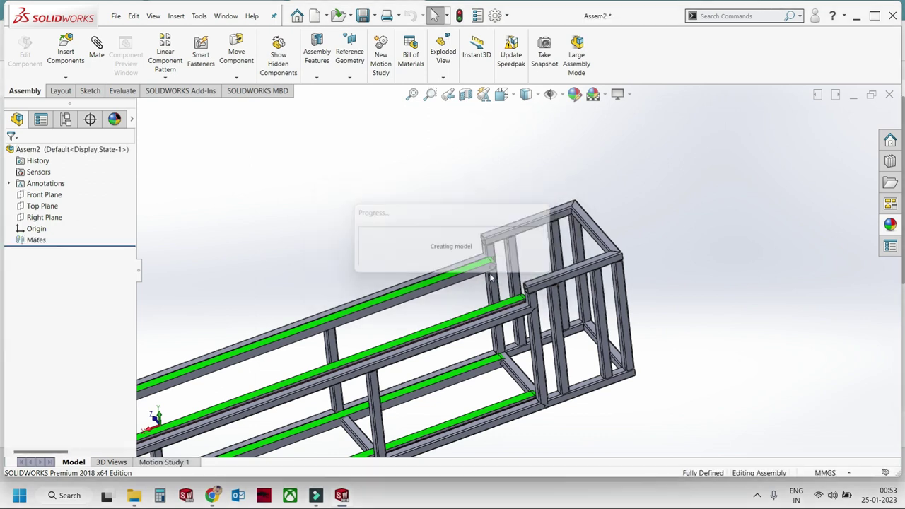
Switch back to the P_65_AS_000 main assembly and insert the imported THK guide as a component.
{"action": "left_click", "coordinate": [84, 252]}
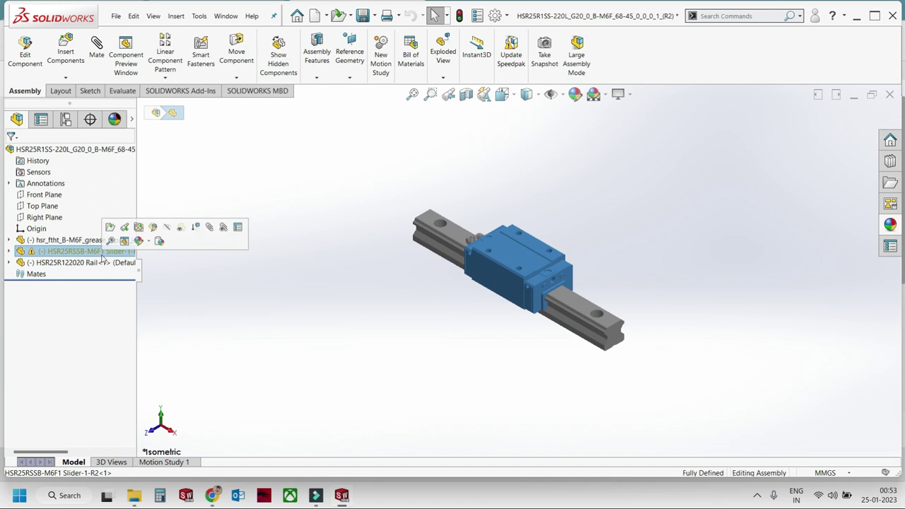
{"action": "left_click", "coordinate": [112, 224]}
{"action": "key", "text": "ctrl+Tab"}
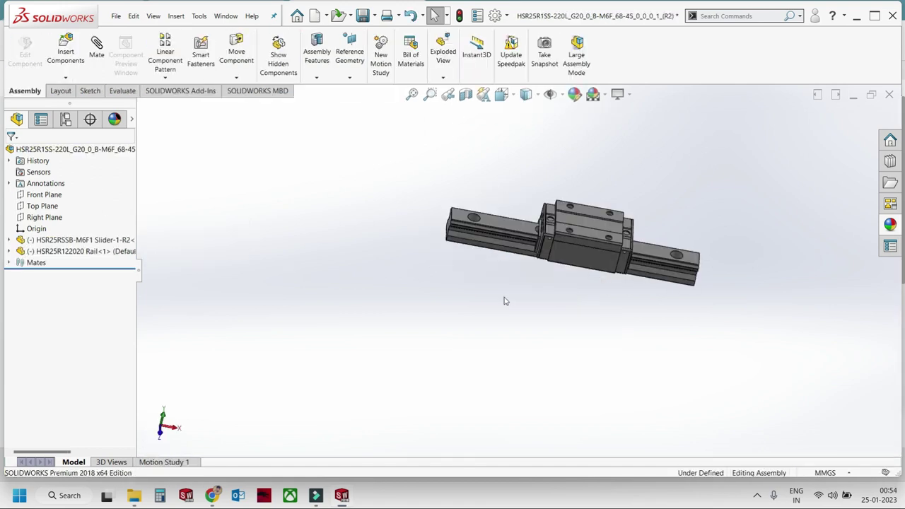
{"action": "key", "text": "ctrl+Tab"}
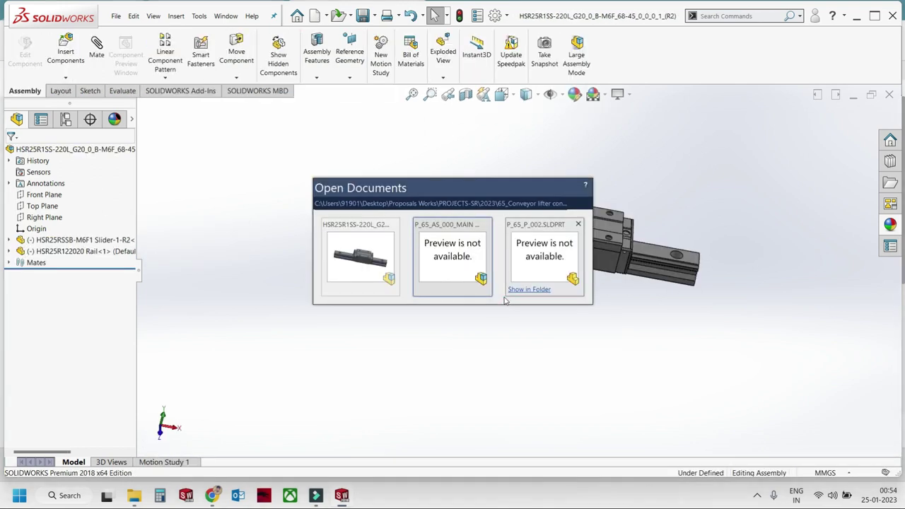
{"action": "left_click", "coordinate": [66, 52]}
{"action": "left_click", "coordinate": [42, 286]}
{"action": "scroll", "coordinate": [505, 239], "scroll_direction": "down", "scroll_amount": 5}
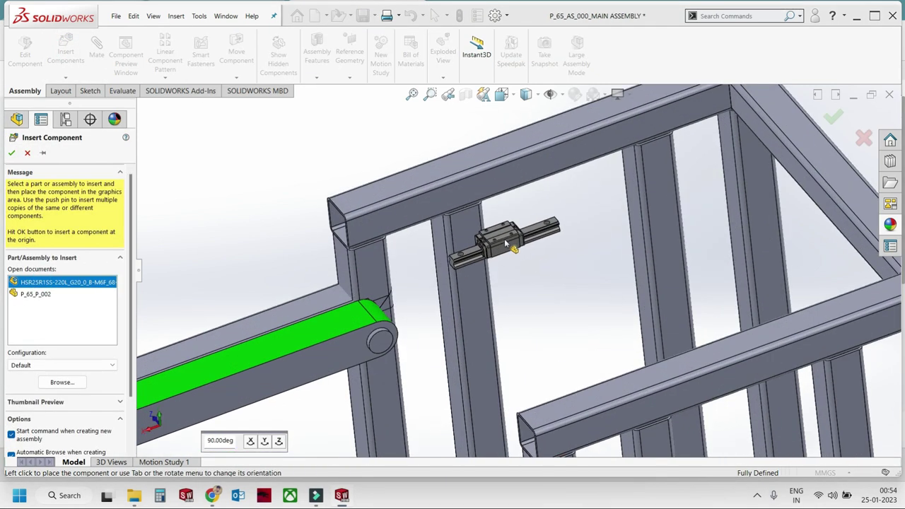
{"action": "scroll", "coordinate": [504, 238], "scroll_direction": "down", "scroll_amount": 5}
{"action": "left_click", "coordinate": [495, 271]}
{"action": "left_click", "coordinate": [495, 271]}
Mate the guide rail faces coincident with the frame tube faces so the rail stands upright.
{"action": "middle_click_drag", "start_coordinate": [495, 271], "coordinate": [505, 259]}
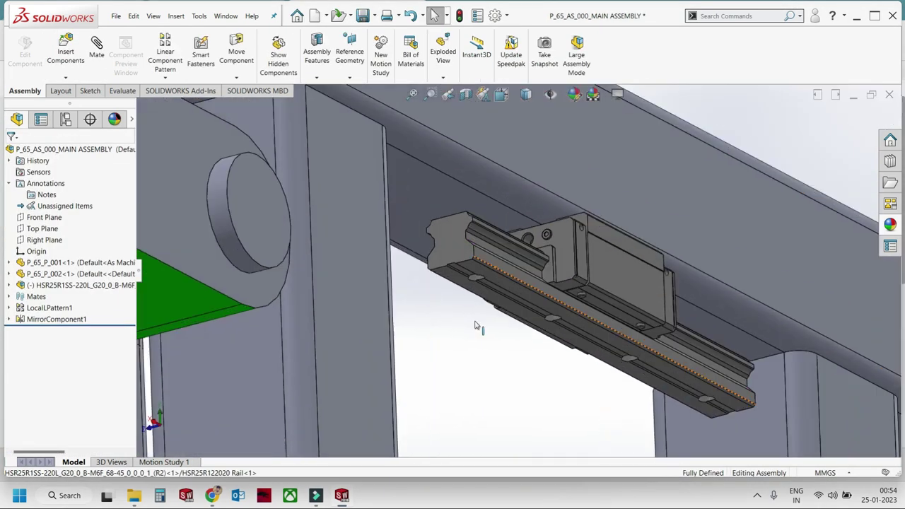
{"action": "left_click", "coordinate": [505, 259]}
{"action": "left_click", "coordinate": [308, 231], "text": "ctrl"}
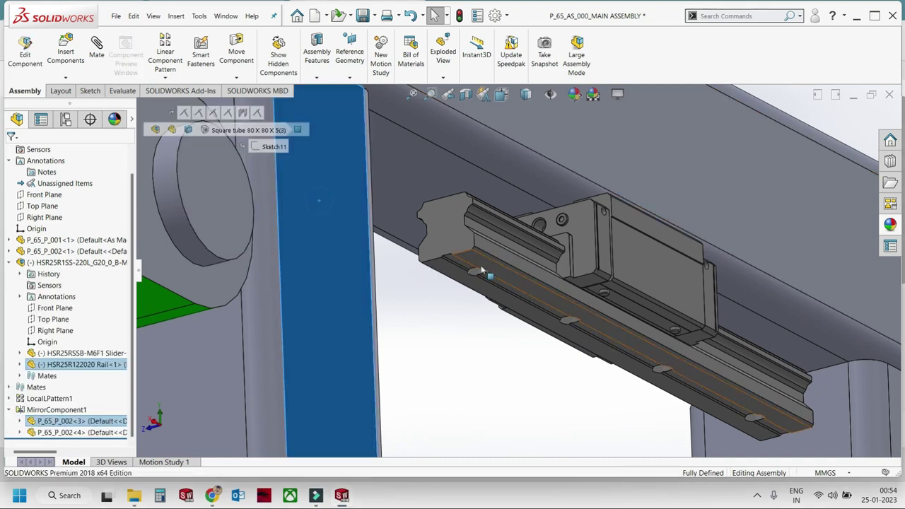
{"action": "scroll", "coordinate": [495, 262], "scroll_direction": "down", "scroll_amount": 3}
{"action": "mouse_move", "coordinate": [509, 260]}
{"action": "middle_mouse_down"}
{"action": "mouse_move", "coordinate": [309, 338]}
{"action": "mouse_move", "coordinate": [637, 153]}
{"action": "middle_mouse_up"}
{"action": "left_click", "coordinate": [323, 329]}
{"action": "scroll", "coordinate": [323, 329], "scroll_direction": "up", "scroll_amount": 2}
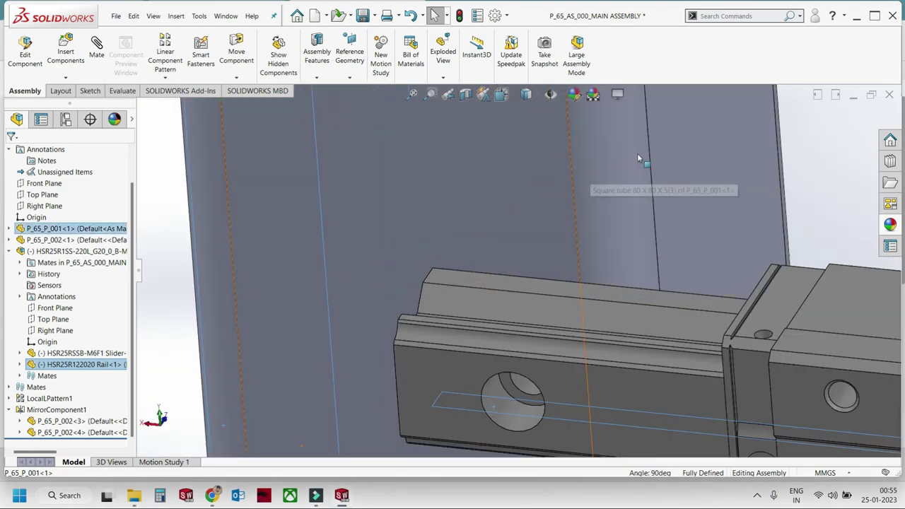
{"action": "left_click", "coordinate": [637, 158]}
{"action": "left_click", "coordinate": [627, 297], "text": "ctrl"}
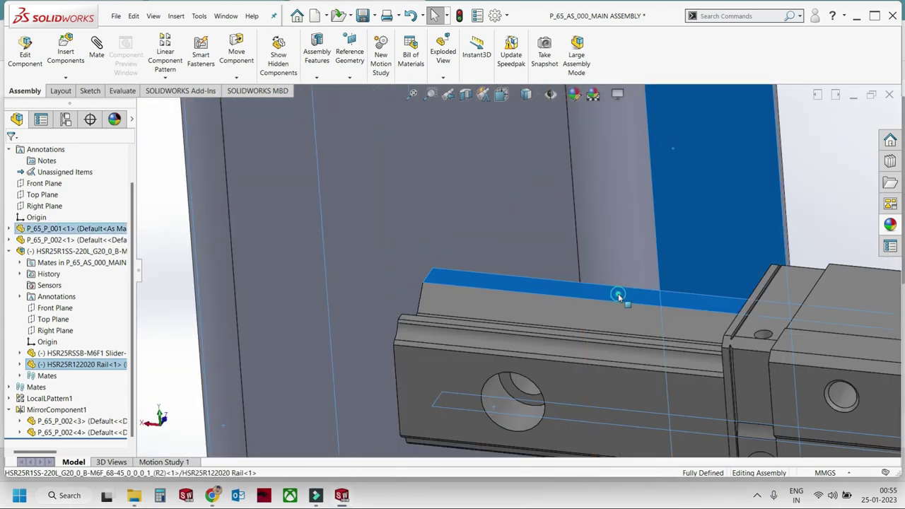
{"action": "left_click", "coordinate": [645, 286]}
Make the rail's top face flush with the top face of the frame tube.
{"action": "scroll", "coordinate": [615, 227], "scroll_direction": "down", "scroll_amount": 5}
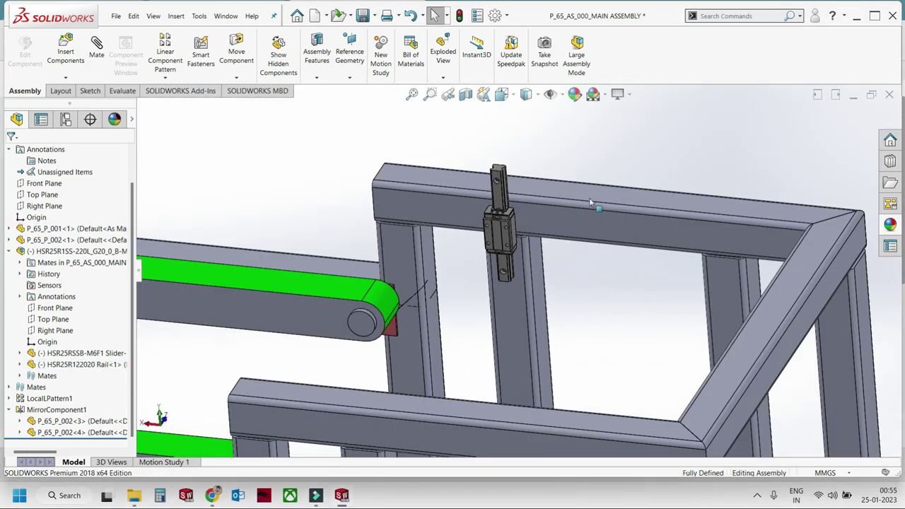
{"action": "scroll", "coordinate": [434, 251], "scroll_direction": "up", "scroll_amount": 3}
{"action": "scroll", "coordinate": [461, 249], "scroll_direction": "up", "scroll_amount": 2}
{"action": "scroll", "coordinate": [462, 255], "scroll_direction": "up", "scroll_amount": 1}
{"action": "left_click", "coordinate": [525, 172]}
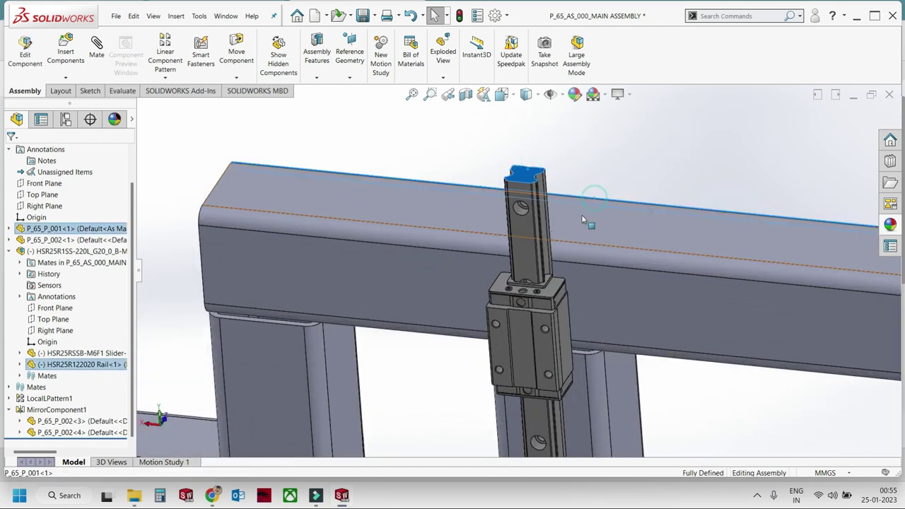
{"action": "left_click", "coordinate": [561, 181], "text": "ctrl"}
{"action": "left_click", "coordinate": [555, 168]}
Measure the guide rail's distance to the lower cross-member.
{"action": "scroll", "coordinate": [558, 180], "scroll_direction": "down", "scroll_amount": 4}
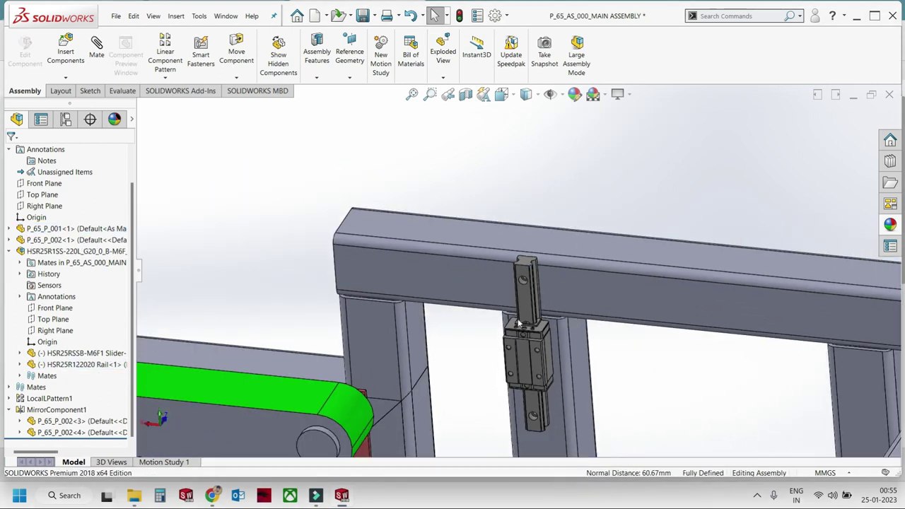
{"action": "scroll", "coordinate": [554, 181], "scroll_direction": "up", "scroll_amount": 3}
{"action": "scroll", "coordinate": [555, 198], "scroll_direction": "down", "scroll_amount": 2}
{"action": "scroll", "coordinate": [500, 326], "scroll_direction": "up", "scroll_amount": 3}
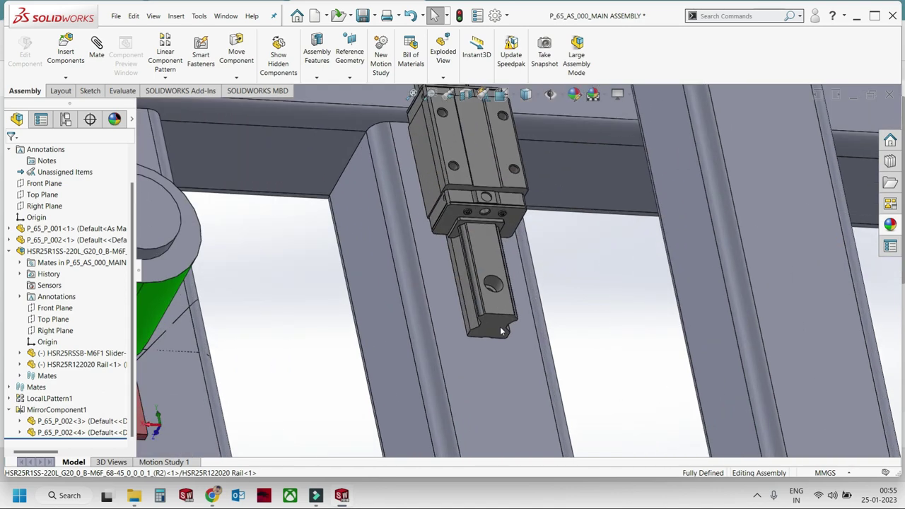
{"action": "left_click", "coordinate": [500, 326]}
{"action": "scroll", "coordinate": [498, 327], "scroll_direction": "down", "scroll_amount": 4}
{"action": "scroll", "coordinate": [502, 339], "scroll_direction": "down", "scroll_amount": 2}
{"action": "scroll", "coordinate": [512, 356], "scroll_direction": "up", "scroll_amount": 1}
{"action": "scroll", "coordinate": [512, 355], "scroll_direction": "up", "scroll_amount": 3}
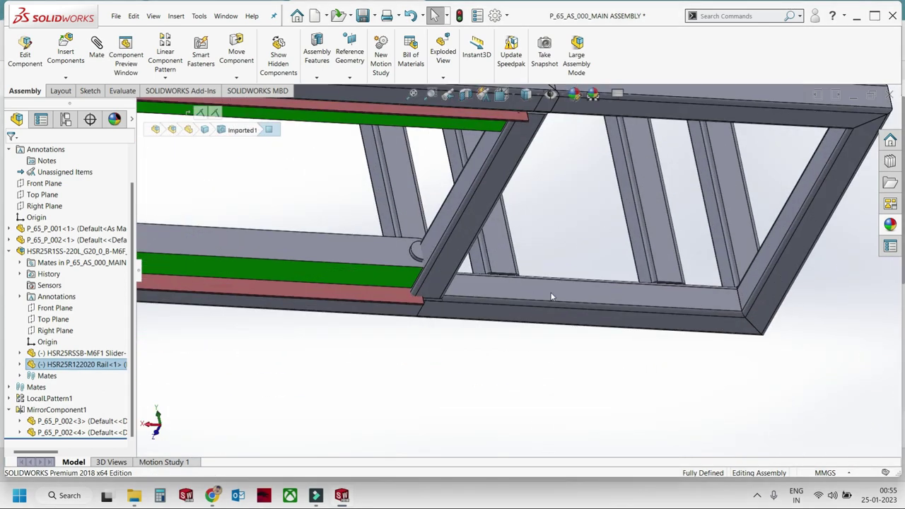
{"action": "scroll", "coordinate": [515, 358], "scroll_direction": "up", "scroll_amount": 3}
{"action": "scroll", "coordinate": [518, 361], "scroll_direction": "up", "scroll_amount": 2}
{"action": "scroll", "coordinate": [466, 299], "scroll_direction": "up", "scroll_amount": 2}
{"action": "left_click", "coordinate": [476, 285]}
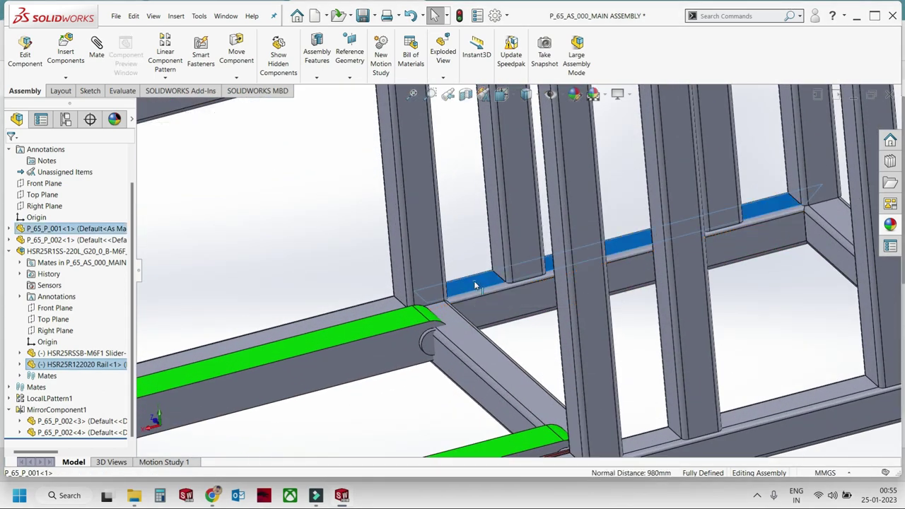
Select the guide rail and its lower end face for editing.
{"action": "scroll", "coordinate": [476, 286], "scroll_direction": "down", "scroll_amount": 3}
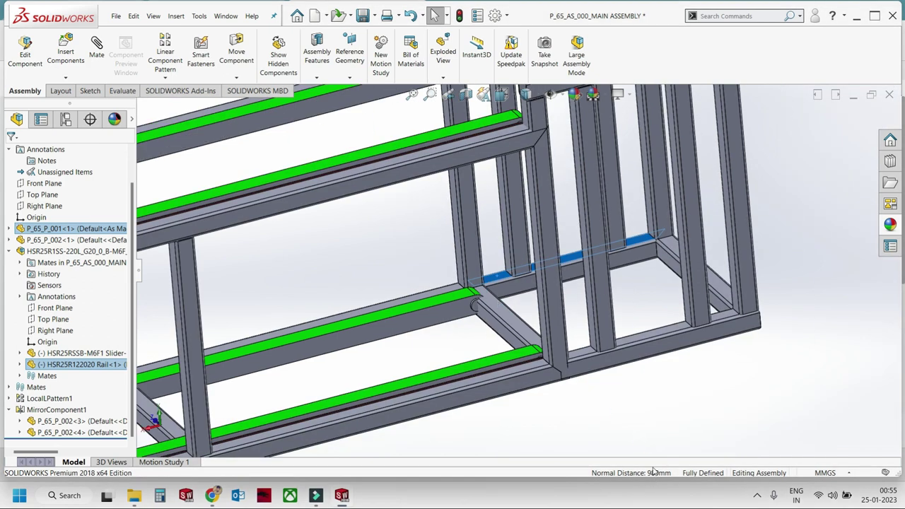
{"action": "key", "text": "f"}
{"action": "scroll", "coordinate": [525, 154], "scroll_direction": "up", "scroll_amount": 5}
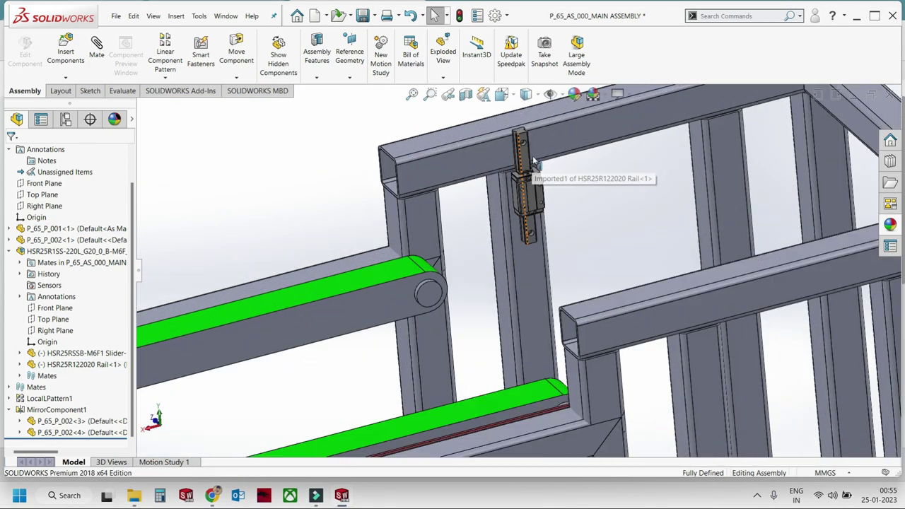
{"action": "left_click", "coordinate": [526, 154]}
{"action": "left_click", "coordinate": [581, 124]}
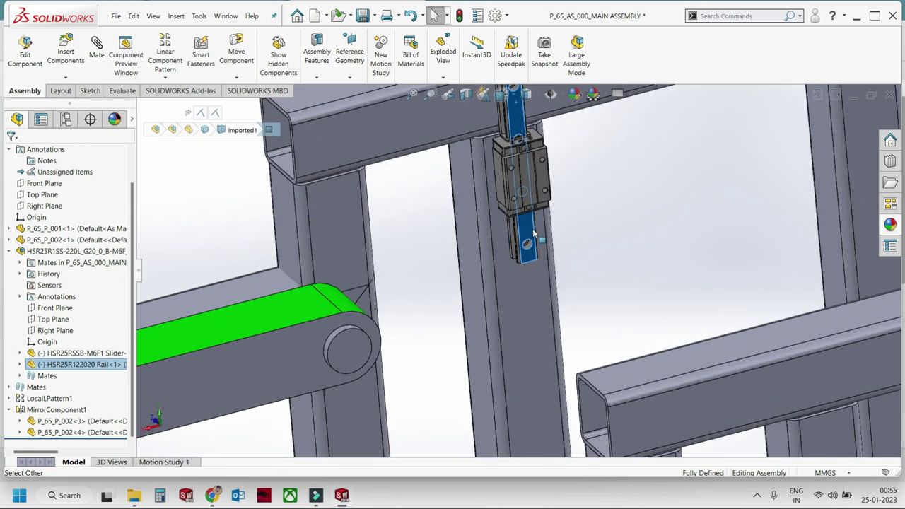
{"action": "scroll", "coordinate": [538, 276], "scroll_direction": "up", "scroll_amount": 3}
{"action": "scroll", "coordinate": [545, 290], "scroll_direction": "up", "scroll_amount": 3}
{"action": "left_click", "coordinate": [548, 301]}
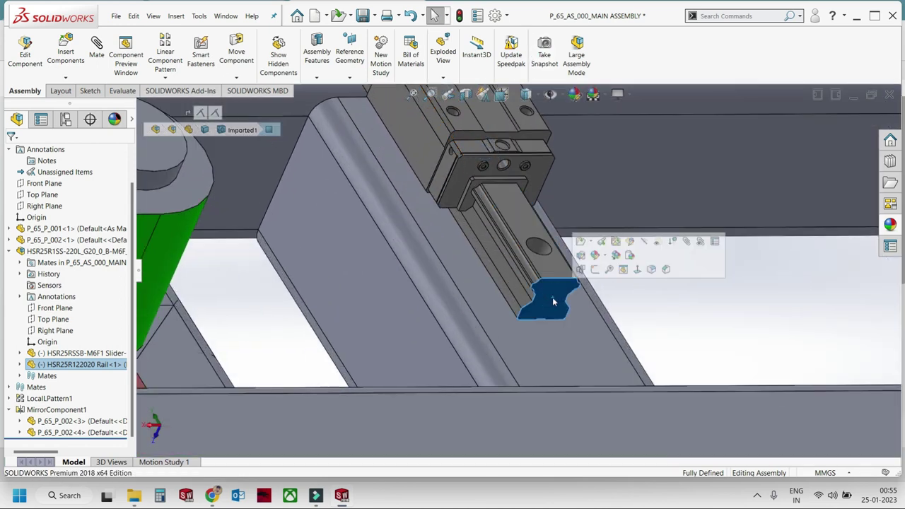
Edit the rail in place, convert its end-face outline, and boss-extrude it 980 mm.
{"action": "left_click", "coordinate": [31, 53]}
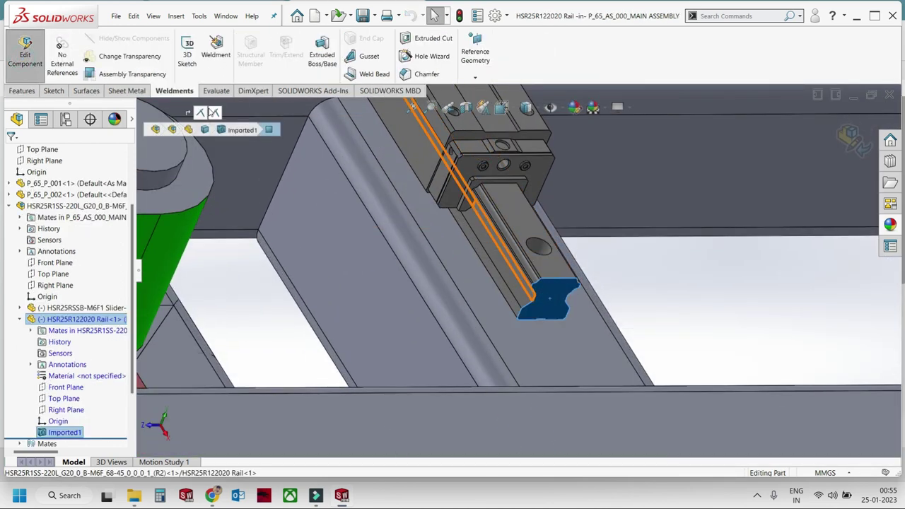
{"action": "left_click", "coordinate": [22, 92]}
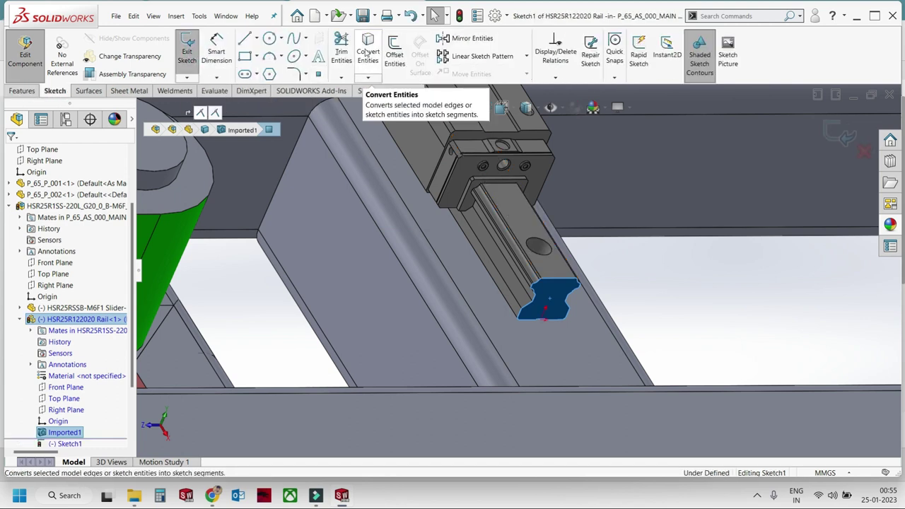
{"action": "left_click", "coordinate": [368, 51]}
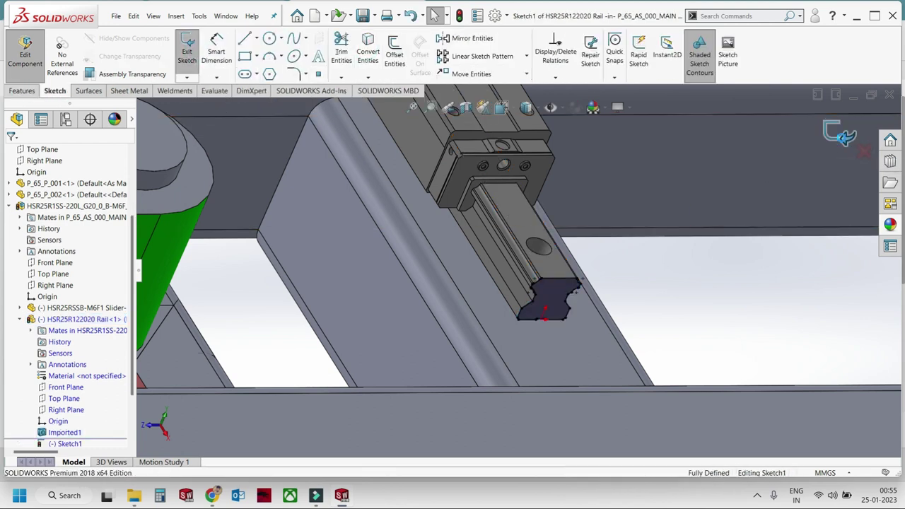
{"action": "key", "text": "e"}
{"action": "type", "text": "980"}
{"action": "key", "text": "Return"}
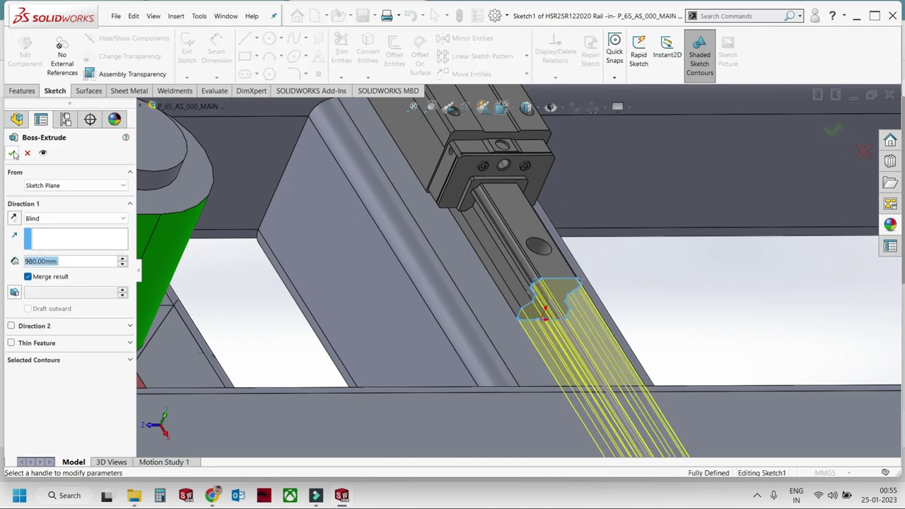
{"action": "left_click", "coordinate": [13, 154]}
{"action": "scroll", "coordinate": [527, 259], "scroll_direction": "up", "scroll_amount": 5}
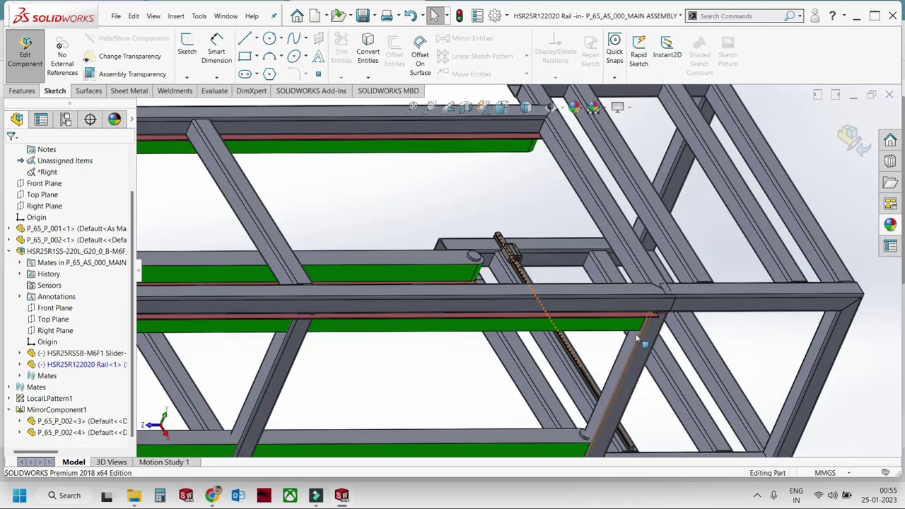
{"action": "scroll", "coordinate": [637, 339], "scroll_direction": "up", "scroll_amount": 3}
{"action": "left_click", "coordinate": [854, 138]}
{"action": "mouse_move", "coordinate": [566, 318]}
{"action": "middle_mouse_down"}
{"action": "mouse_move", "coordinate": [510, 370]}
{"action": "mouse_move", "coordinate": [485, 283]}
{"action": "middle_mouse_up"}
Measure the gap between two frame uprights.
{"action": "scroll", "coordinate": [407, 230], "scroll_direction": "down", "scroll_amount": 3}
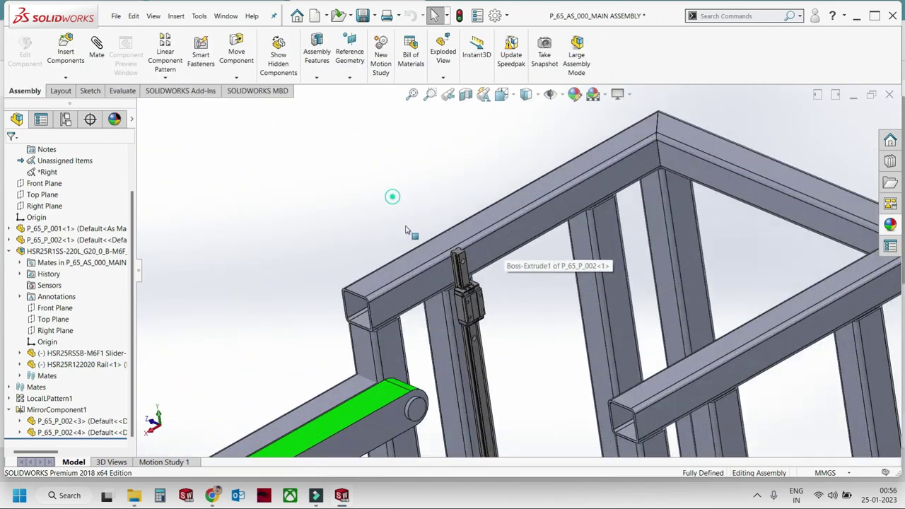
{"action": "scroll", "coordinate": [407, 230], "scroll_direction": "down", "scroll_amount": 3}
{"action": "left_click", "coordinate": [403, 370]}
{"action": "scroll", "coordinate": [587, 322], "scroll_direction": "up", "scroll_amount": 3}
{"action": "left_click", "coordinate": [643, 233], "text": "ctrl"}
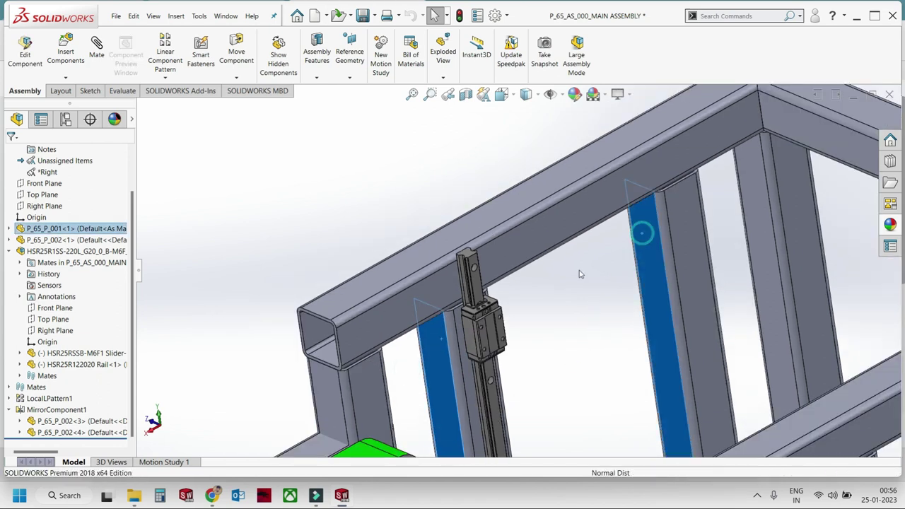
{"action": "scroll", "coordinate": [580, 274], "scroll_direction": "up", "scroll_amount": 5}
{"action": "left_click", "coordinate": [319, 249]}
Collapse the tree and linear-pattern the HSR25R1SS rail 400 mm along the top tube, 2 instances.
{"action": "right_click", "coordinate": [101, 289]}
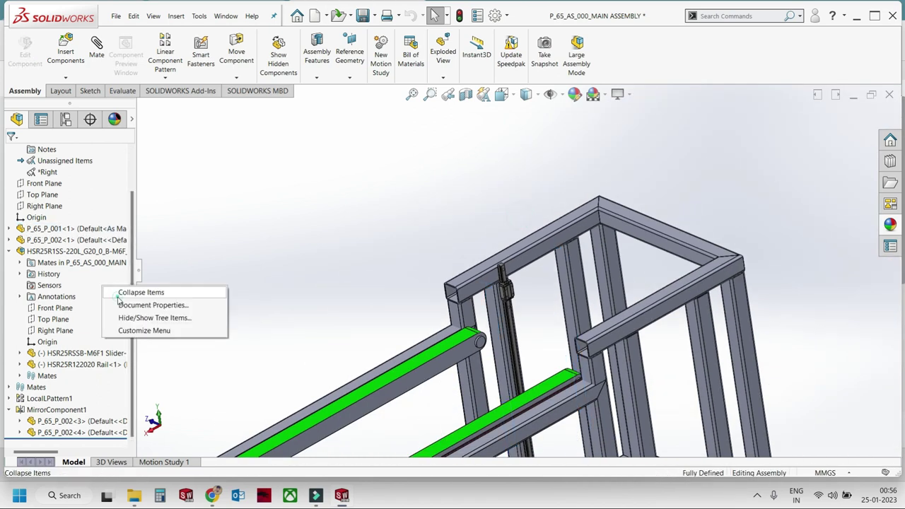
{"action": "left_click", "coordinate": [131, 293]}
{"action": "left_click", "coordinate": [61, 266]}
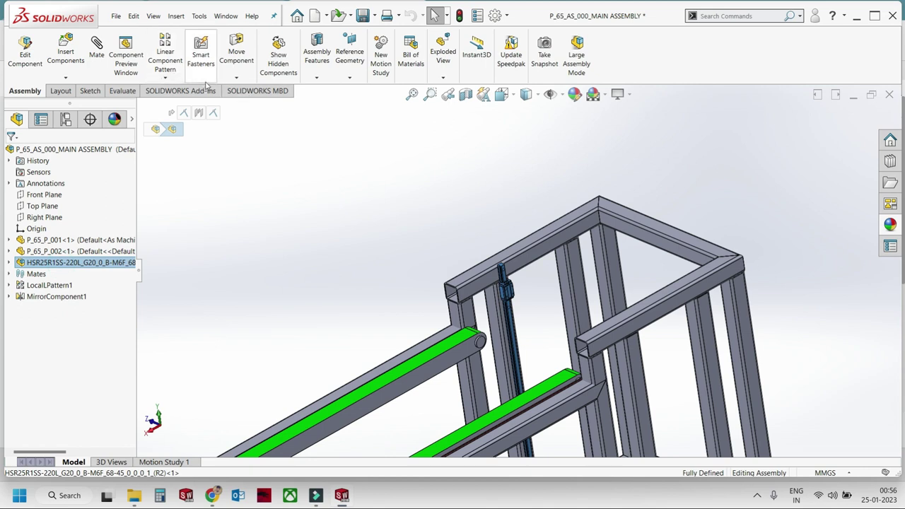
{"action": "left_click", "coordinate": [170, 75]}
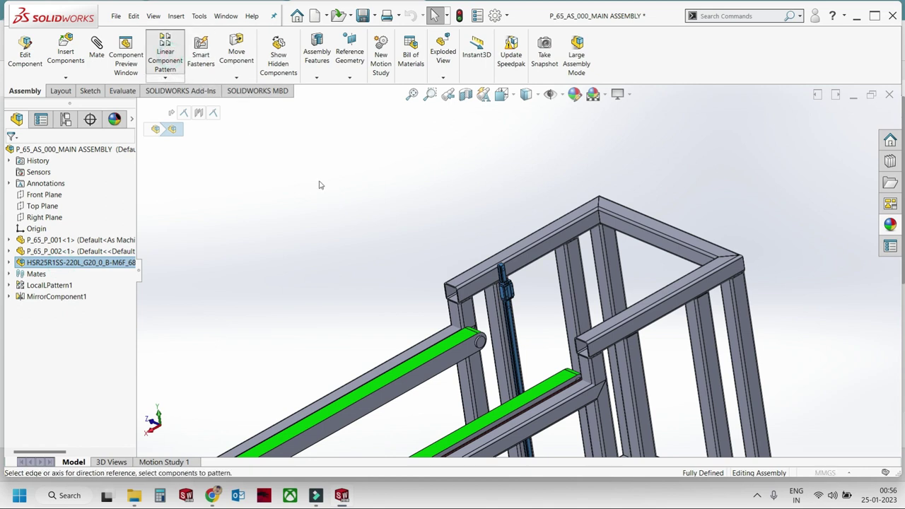
{"action": "left_click", "coordinate": [537, 249]}
{"action": "type", "text": "4"}
{"action": "key", "text": "Return"}
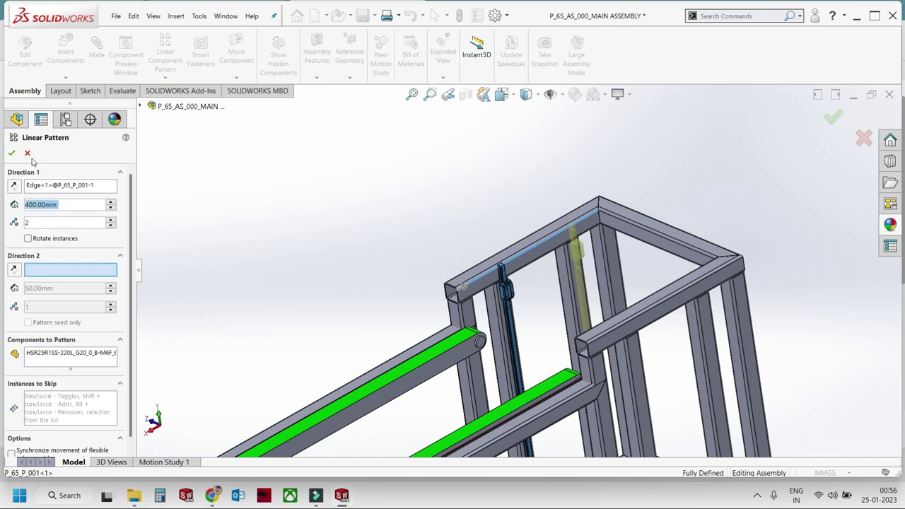
{"action": "left_click", "coordinate": [12, 153]}
{"action": "scroll", "coordinate": [536, 283], "scroll_direction": "down", "scroll_amount": 3}
{"action": "scroll", "coordinate": [471, 248], "scroll_direction": "down", "scroll_amount": 3}
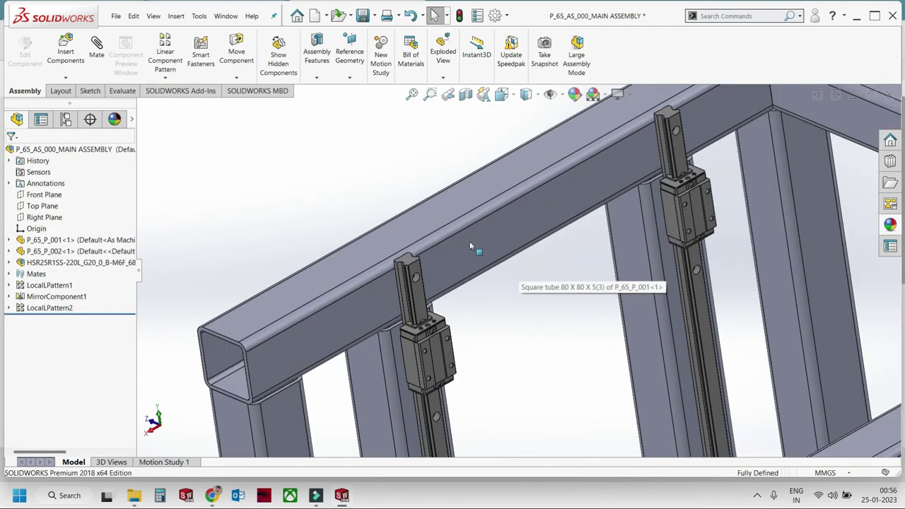
{"action": "scroll", "coordinate": [584, 266], "scroll_direction": "down", "scroll_amount": 3}
Select the original HSR25R guide rail together with its patterned copy.
{"action": "scroll", "coordinate": [628, 256], "scroll_direction": "up", "scroll_amount": 2}
{"action": "left_click", "coordinate": [628, 256]}
{"action": "scroll", "coordinate": [552, 244], "scroll_direction": "up", "scroll_amount": 3}
{"action": "scroll", "coordinate": [495, 297], "scroll_direction": "up", "scroll_amount": 2}
{"action": "scroll", "coordinate": [450, 333], "scroll_direction": "down", "scroll_amount": 2}
{"action": "scroll", "coordinate": [370, 310], "scroll_direction": "down", "scroll_amount": 3}
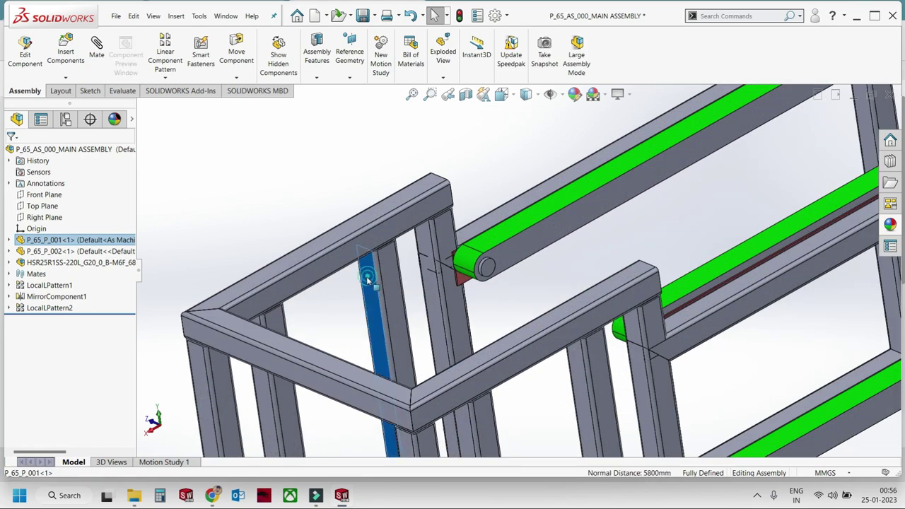
{"action": "scroll", "coordinate": [366, 312], "scroll_direction": "up", "scroll_amount": 2}
{"action": "scroll", "coordinate": [366, 312], "scroll_direction": "up", "scroll_amount": 2}
{"action": "left_click", "coordinate": [366, 262]}
{"action": "scroll", "coordinate": [667, 196], "scroll_direction": "down", "scroll_amount": 2}
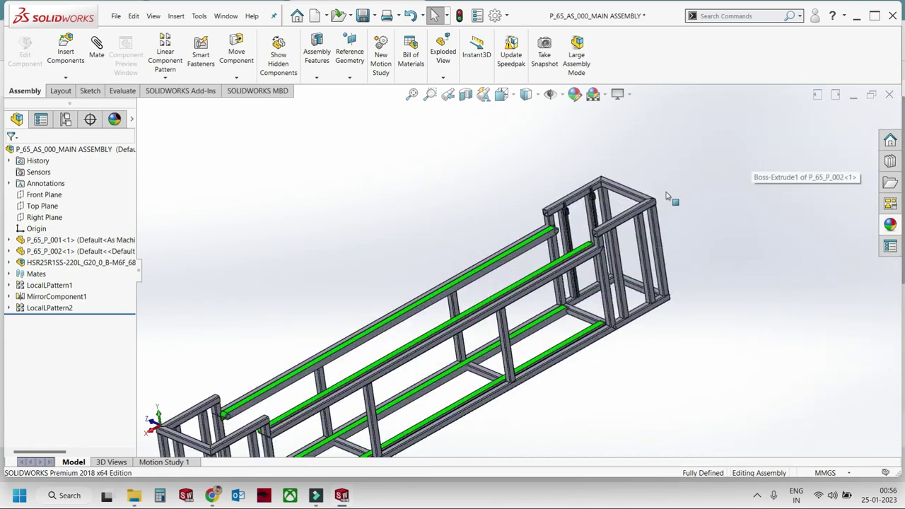
{"action": "scroll", "coordinate": [566, 226], "scroll_direction": "down", "scroll_amount": 2}
{"action": "scroll", "coordinate": [452, 254], "scroll_direction": "down", "scroll_amount": 3}
{"action": "left_click", "coordinate": [77, 263]}
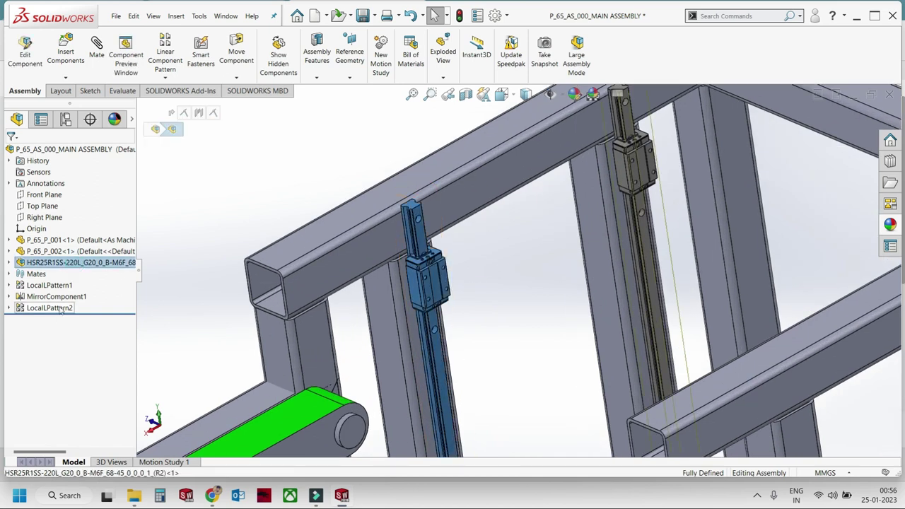
{"action": "left_click", "coordinate": [75, 309], "text": "ctrl"}
Linear-pattern both rails 5800 mm along the frame tube edge as LocalLPattern3.
{"action": "left_click", "coordinate": [162, 79]}
{"action": "left_click", "coordinate": [191, 90]}
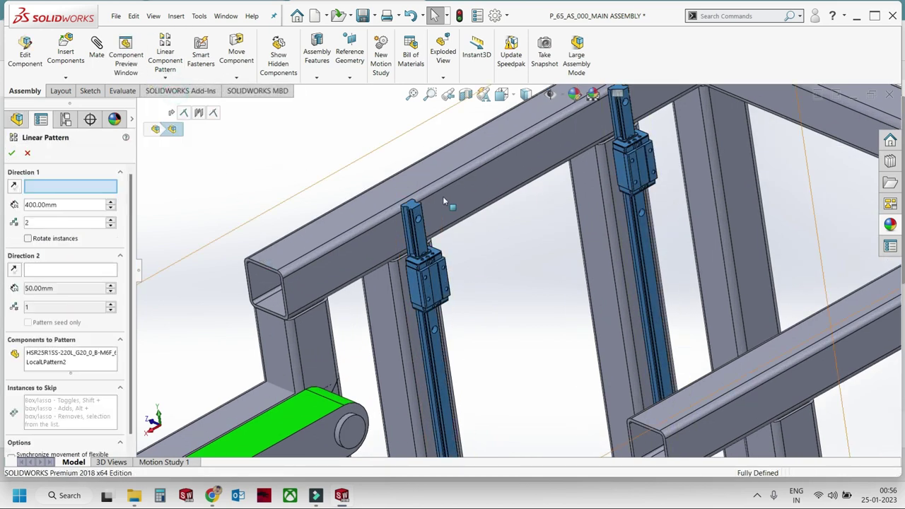
{"action": "left_click", "coordinate": [450, 185]}
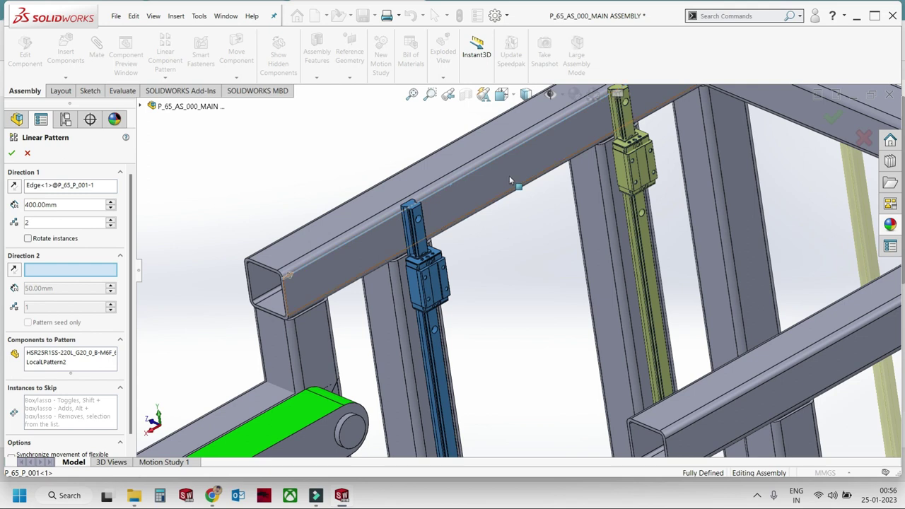
{"action": "scroll", "coordinate": [513, 178], "scroll_direction": "up", "scroll_amount": 5}
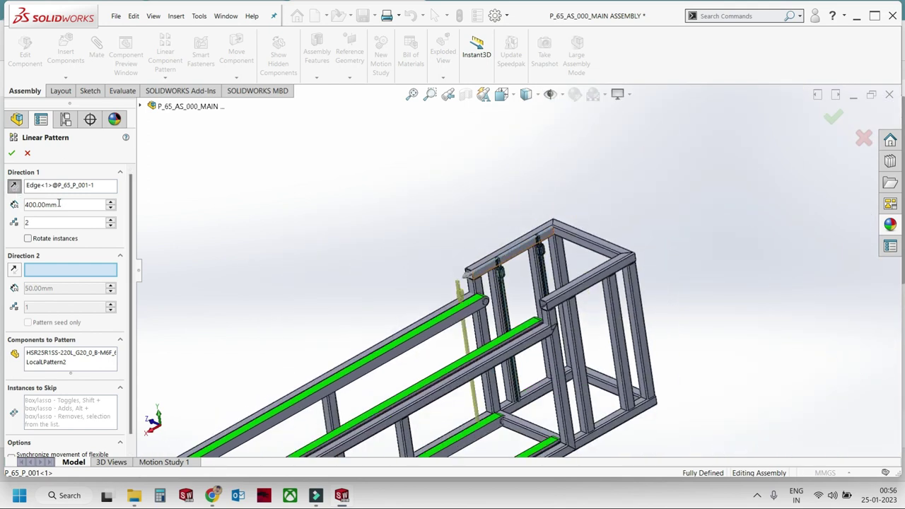
{"action": "type", "text": "5800"}
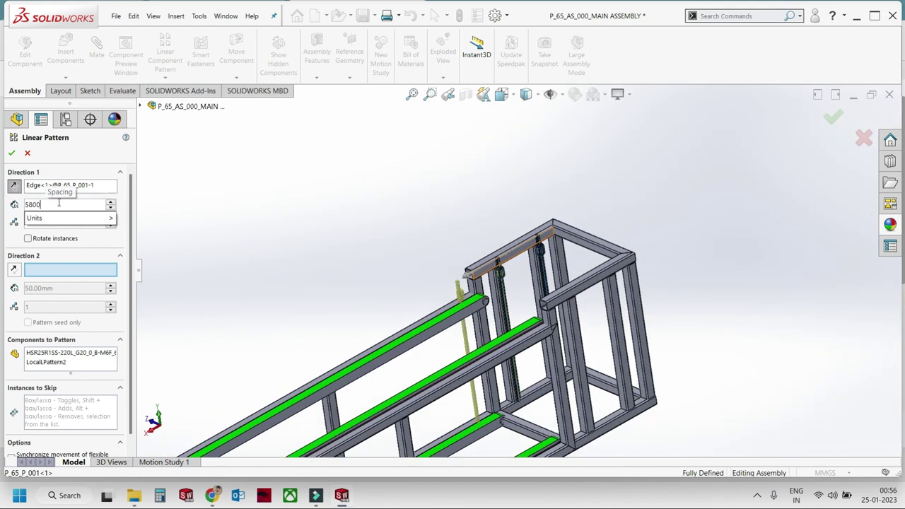
{"action": "scroll", "coordinate": [285, 207], "scroll_direction": "up", "scroll_amount": 3}
{"action": "scroll", "coordinate": [412, 265], "scroll_direction": "down", "scroll_amount": 4}
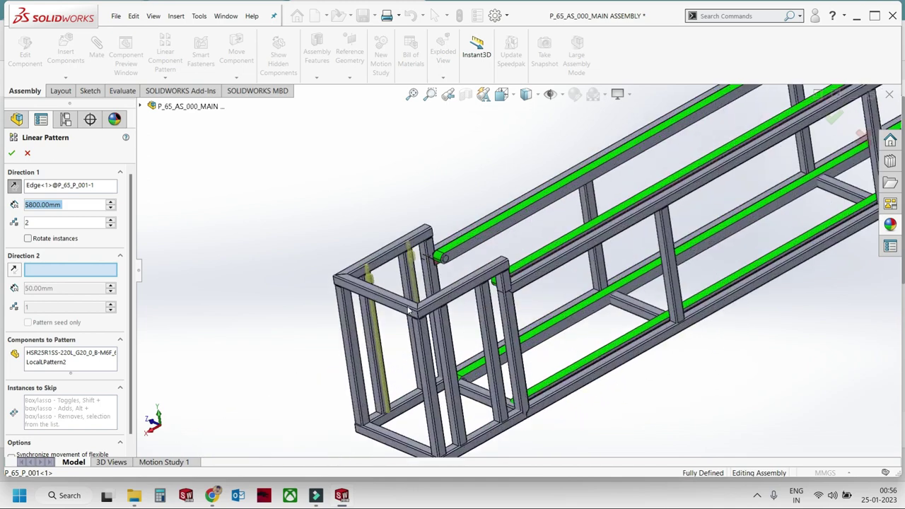
{"action": "scroll", "coordinate": [412, 265], "scroll_direction": "down", "scroll_amount": 3}
{"action": "scroll", "coordinate": [412, 264], "scroll_direction": "down", "scroll_amount": 2}
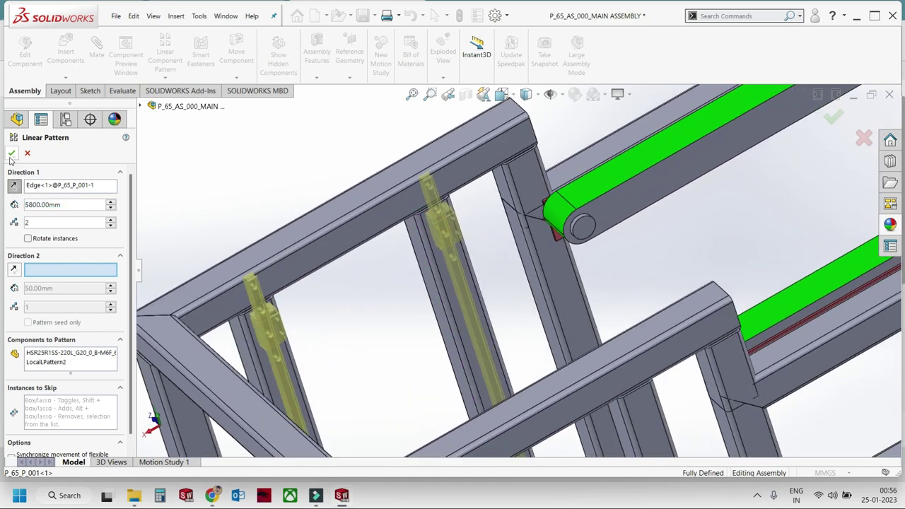
{"action": "left_click", "coordinate": [11, 152]}
{"action": "scroll", "coordinate": [347, 222], "scroll_direction": "up", "scroll_amount": 3}
{"action": "scroll", "coordinate": [347, 222], "scroll_direction": "up", "scroll_amount": 2}
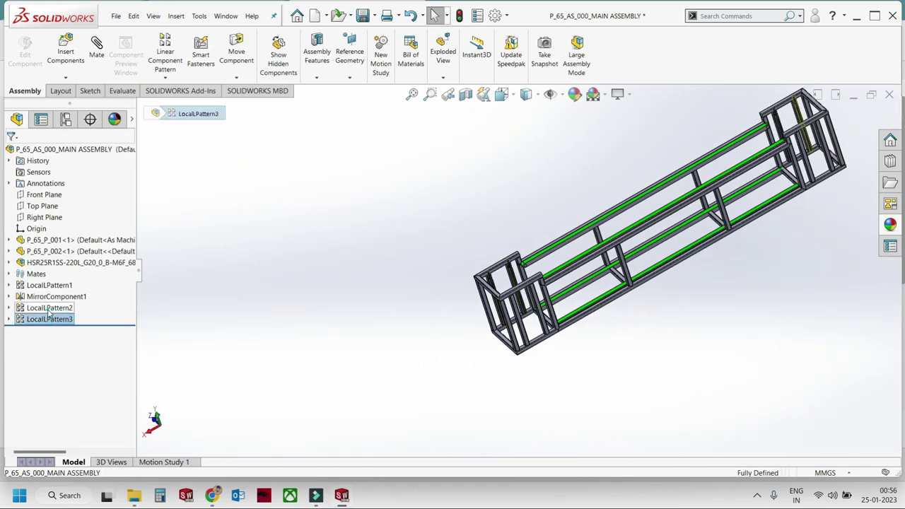
Mirror the original rail and both rail patterns about the Front Plane as MirrorComponent2.
{"action": "left_click", "coordinate": [61, 266], "text": "ctrl"}
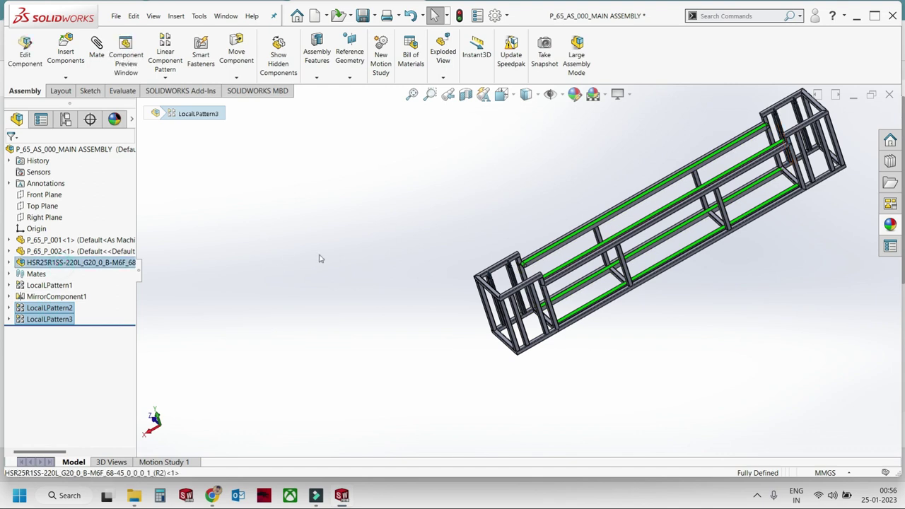
{"action": "left_click", "coordinate": [165, 77]}
{"action": "left_click", "coordinate": [190, 160]}
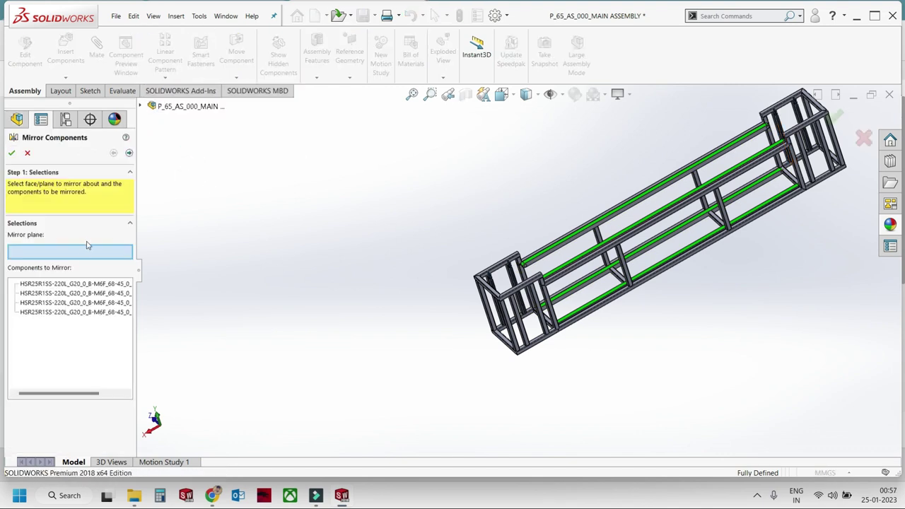
{"action": "left_click", "coordinate": [141, 106]}
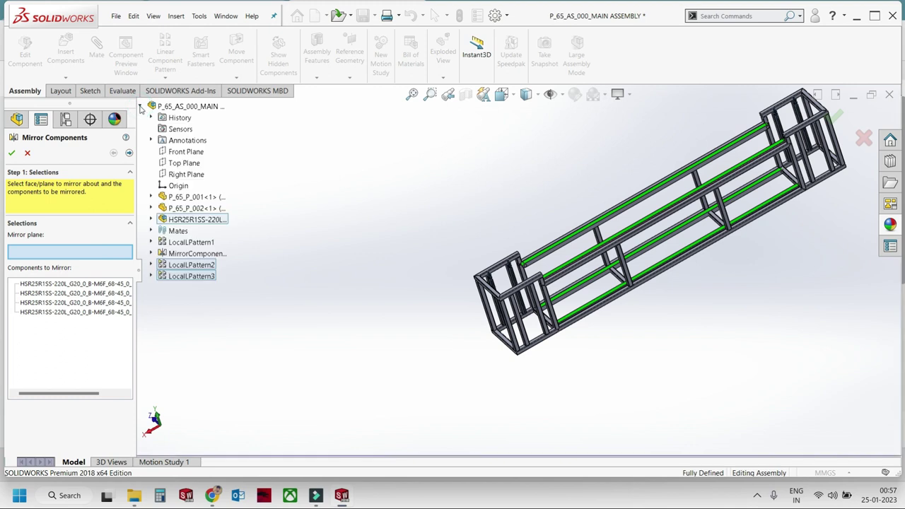
{"action": "left_click", "coordinate": [181, 156]}
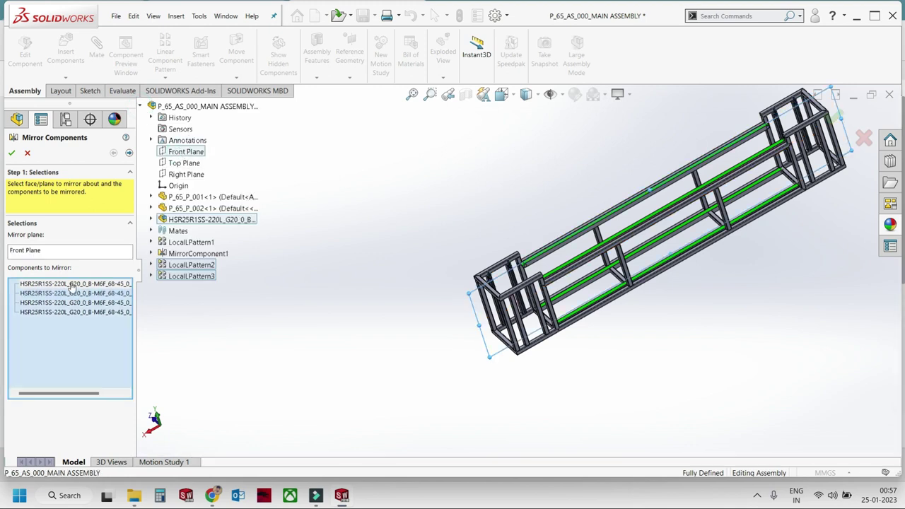
{"action": "left_click", "coordinate": [13, 154]}
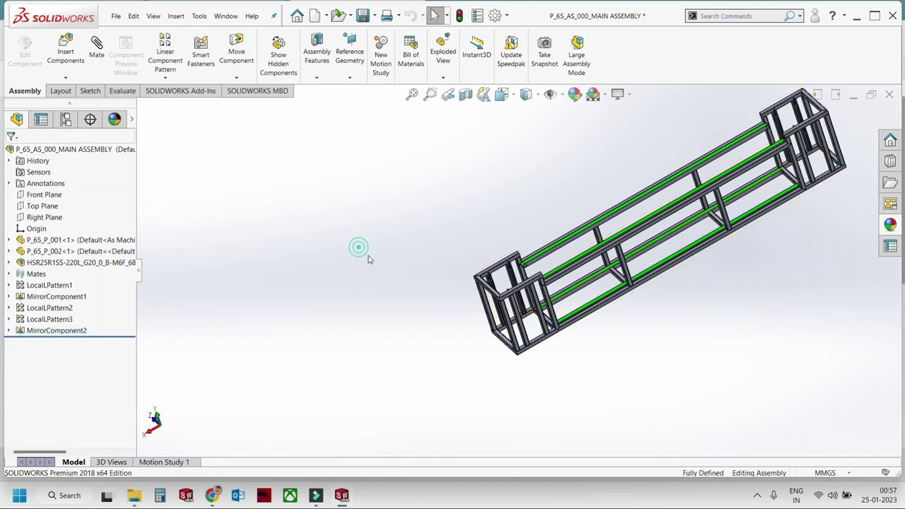
{"action": "scroll", "coordinate": [825, 125], "scroll_direction": "down", "scroll_amount": 4}
{"action": "scroll", "coordinate": [511, 215], "scroll_direction": "down", "scroll_amount": 4}
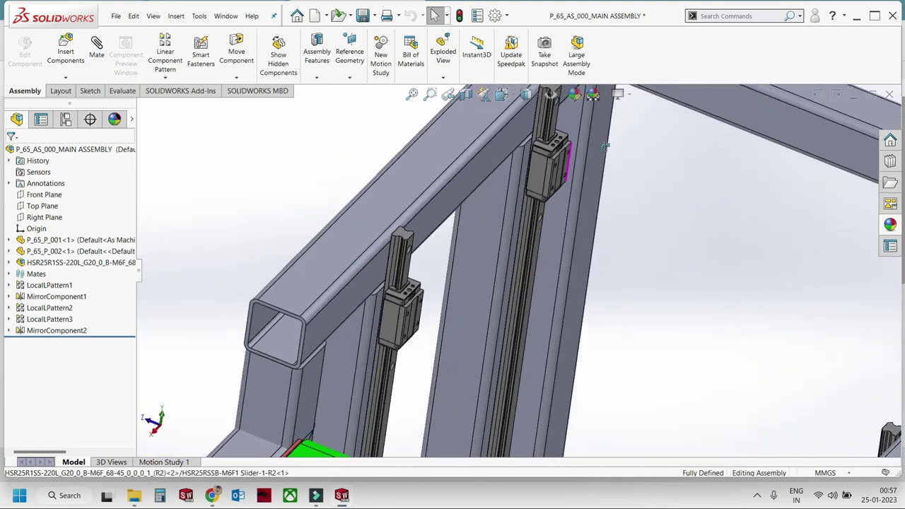
{"action": "scroll", "coordinate": [510, 216], "scroll_direction": "up", "scroll_amount": 1}
{"action": "left_click", "coordinate": [74, 263]}
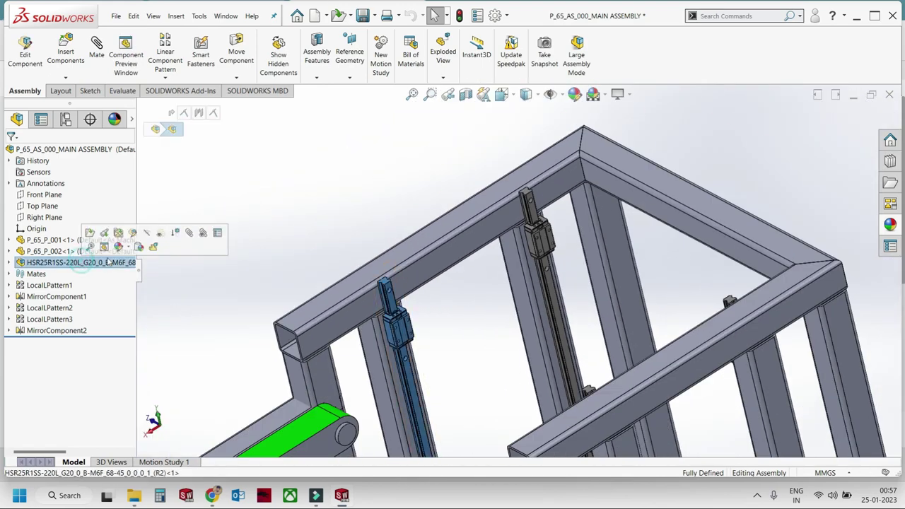
{"action": "left_click", "coordinate": [160, 251]}
{"action": "scroll", "coordinate": [432, 360], "scroll_direction": "down", "scroll_amount": 2}
{"action": "scroll", "coordinate": [442, 347], "scroll_direction": "down", "scroll_amount": 1}
{"action": "middle_click_drag", "start_coordinate": [442, 346], "coordinate": [538, 255]}
{"action": "left_click_drag", "start_coordinate": [596, 191], "coordinate": [609, 214]}
{"action": "left_click", "coordinate": [335, 261]}
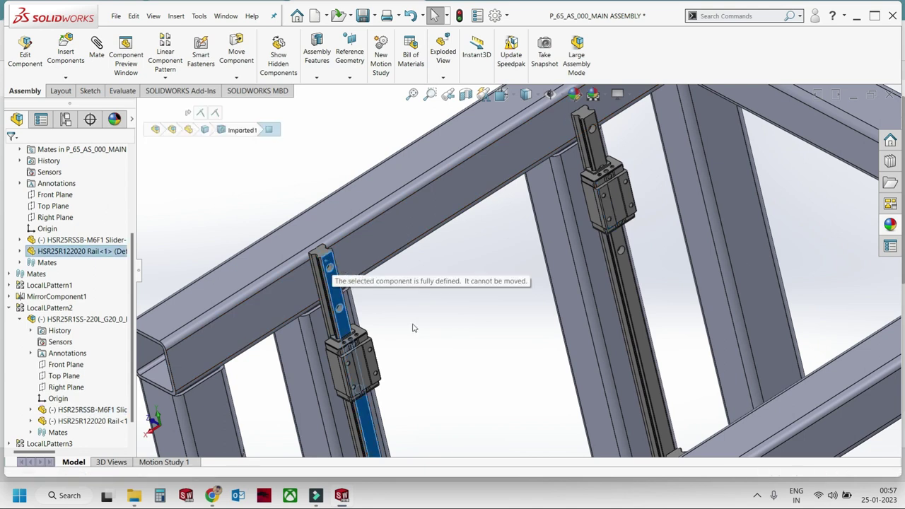
{"action": "key", "text": "Escape"}
{"action": "right_click", "coordinate": [115, 192]}
{"action": "left_click", "coordinate": [126, 200]}
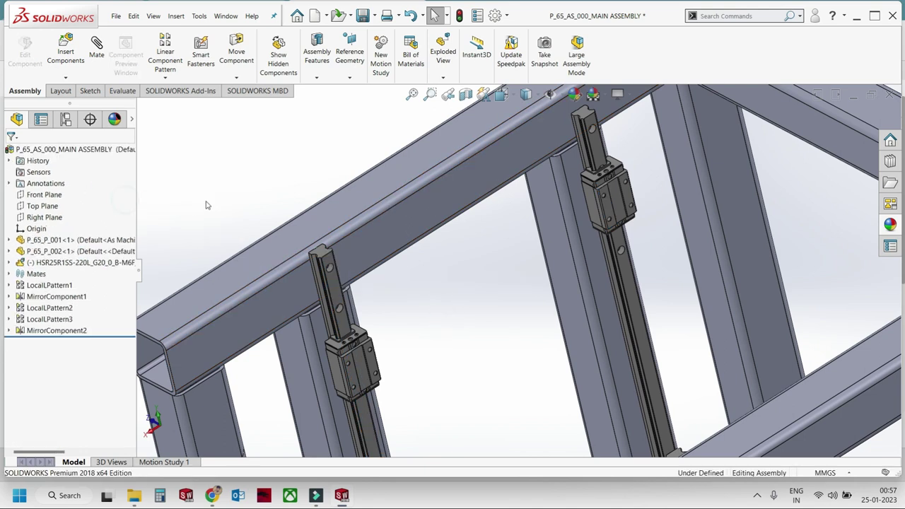
{"action": "left_click", "coordinate": [9, 296]}
{"action": "left_click", "coordinate": [9, 297]}
{"action": "left_click", "coordinate": [9, 309]}
{"action": "left_click", "coordinate": [43, 319]}
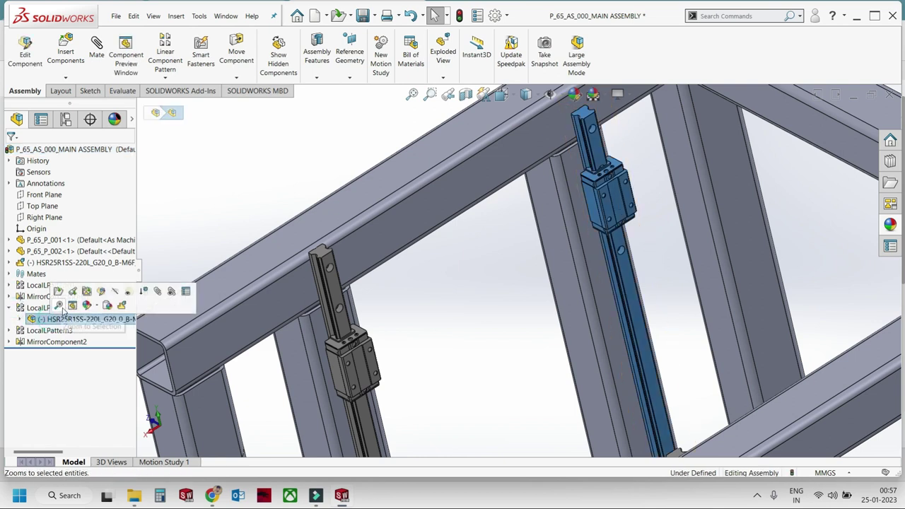
{"action": "left_click", "coordinate": [9, 331]}
{"action": "left_click", "coordinate": [78, 342]}
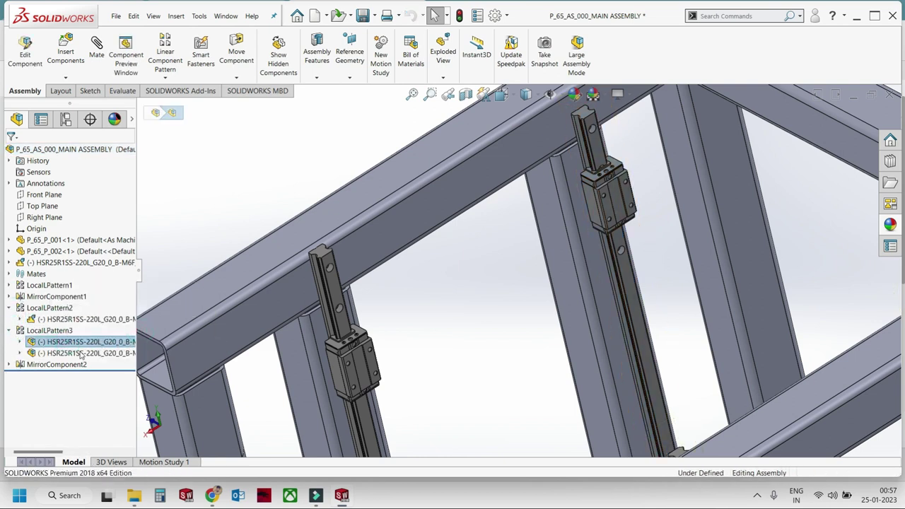
{"action": "left_click", "coordinate": [82, 353]}
{"action": "left_click", "coordinate": [9, 365]}
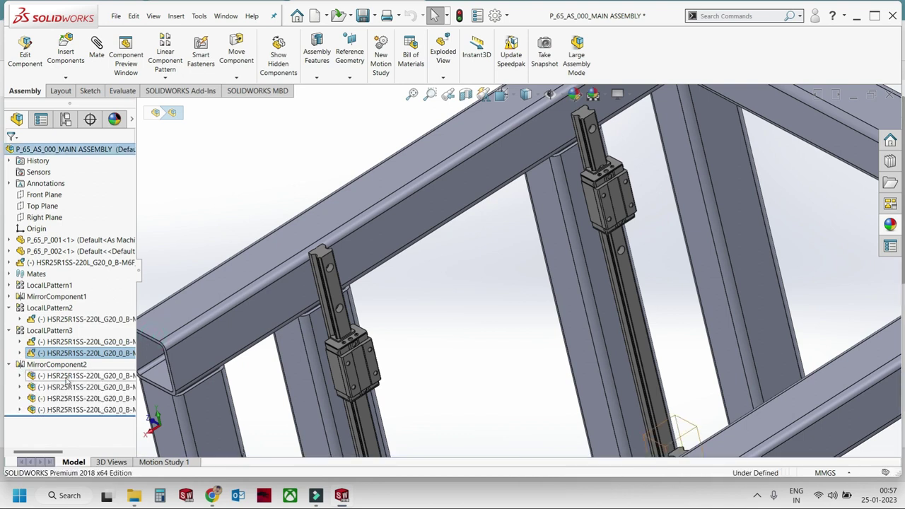
{"action": "left_click", "coordinate": [70, 376]}
{"action": "left_click", "coordinate": [78, 409], "text": "shift"}
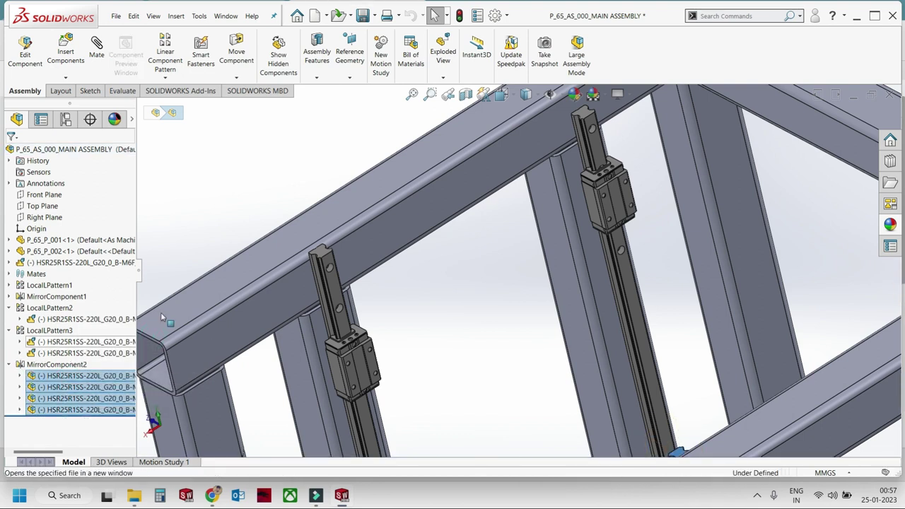
{"action": "left_click", "coordinate": [168, 249]}
{"action": "scroll", "coordinate": [398, 309], "scroll_direction": "up", "scroll_amount": 5}
{"action": "scroll", "coordinate": [481, 293], "scroll_direction": "down", "scroll_amount": 5}
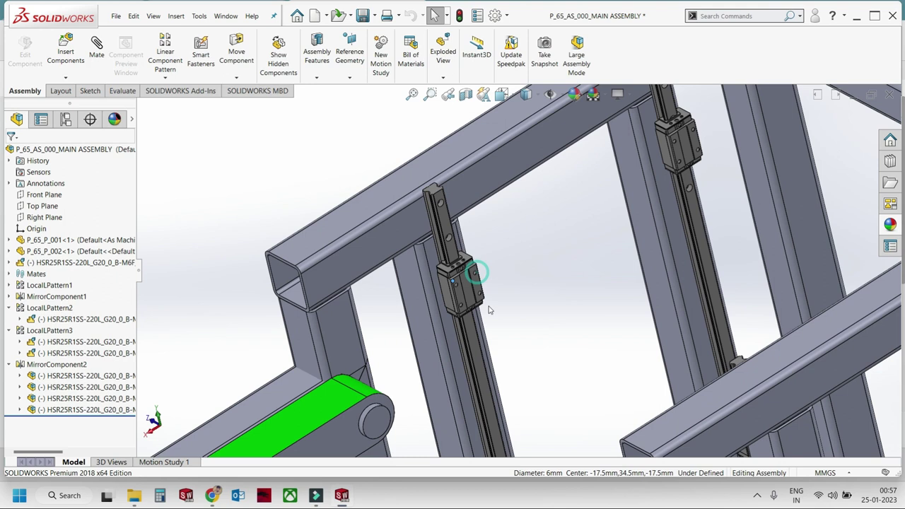
{"action": "left_click", "coordinate": [463, 284]}
{"action": "left_click_drag", "start_coordinate": [679, 141], "coordinate": [708, 196]}
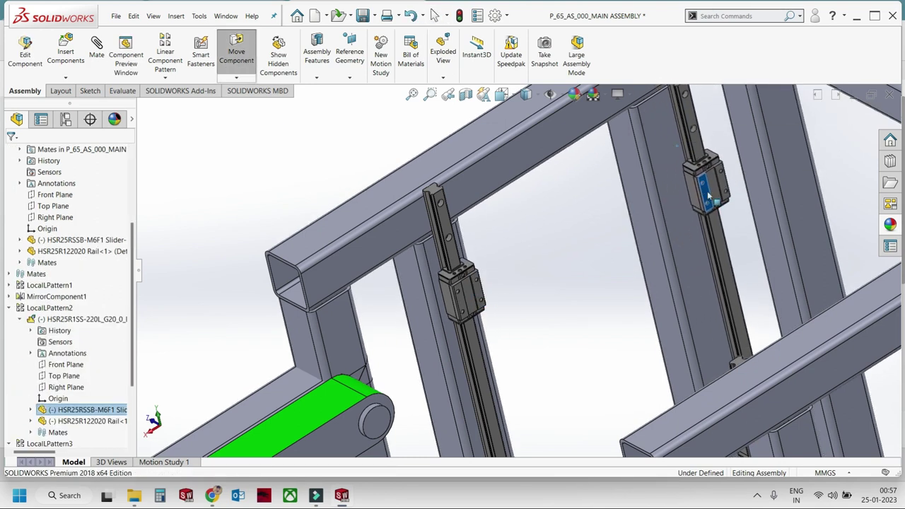
{"action": "key", "text": "Escape"}
{"action": "scroll", "coordinate": [509, 196], "scroll_direction": "up", "scroll_amount": 3}
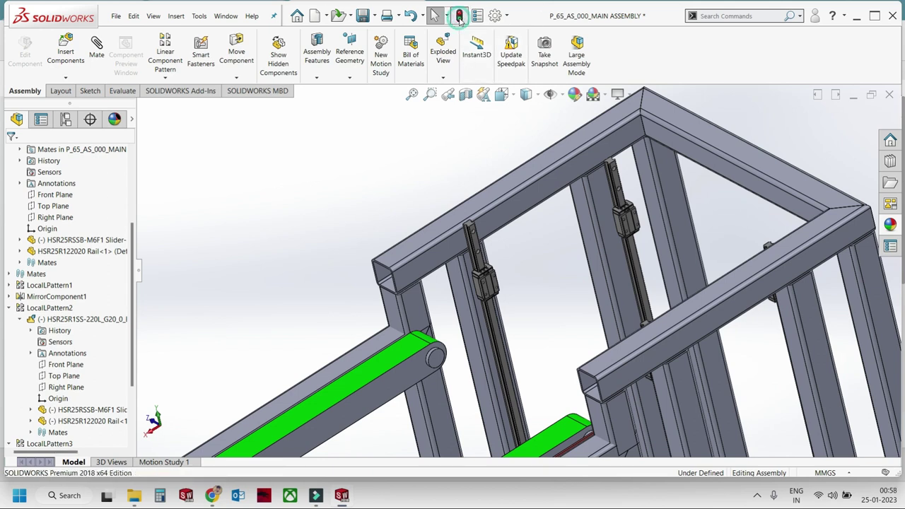
{"action": "left_click", "coordinate": [460, 17]}
{"action": "scroll", "coordinate": [614, 158], "scroll_direction": "down", "scroll_amount": 2}
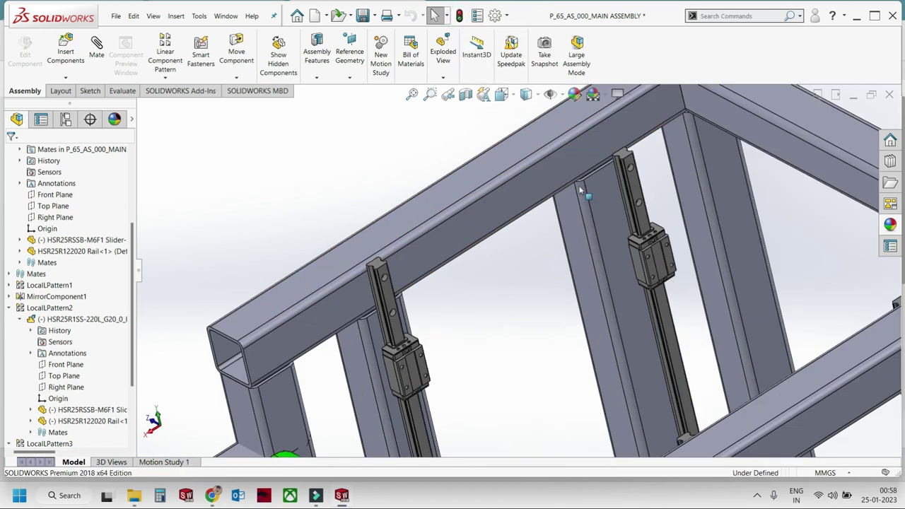
{"action": "scroll", "coordinate": [614, 158], "scroll_direction": "down", "scroll_amount": 2}
{"action": "scroll", "coordinate": [614, 158], "scroll_direction": "down", "scroll_amount": 2}
{"action": "mouse_move", "coordinate": [614, 157]}
{"action": "left_mouse_down"}
{"action": "mouse_move", "coordinate": [512, 188]}
{"action": "mouse_move", "coordinate": [640, 208]}
{"action": "mouse_move", "coordinate": [614, 179]}
{"action": "mouse_move", "coordinate": [574, 173]}
{"action": "left_mouse_up"}
{"action": "scroll", "coordinate": [305, 234], "scroll_direction": "up", "scroll_amount": 3}
{"action": "left_click", "coordinate": [305, 210]}
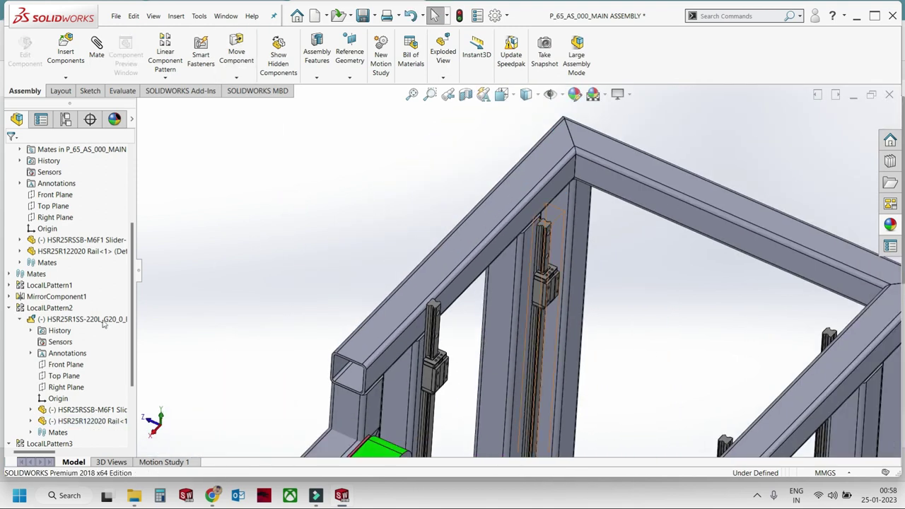
{"action": "scroll", "coordinate": [102, 322], "scroll_direction": "up", "scroll_amount": 4}
{"action": "left_click", "coordinate": [65, 262]}
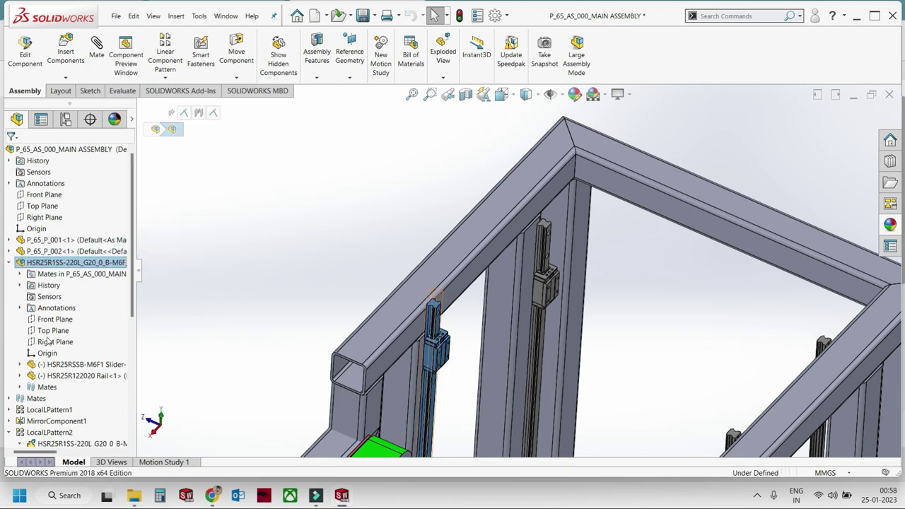
{"action": "left_click", "coordinate": [8, 262]}
{"action": "left_click", "coordinate": [78, 319]}
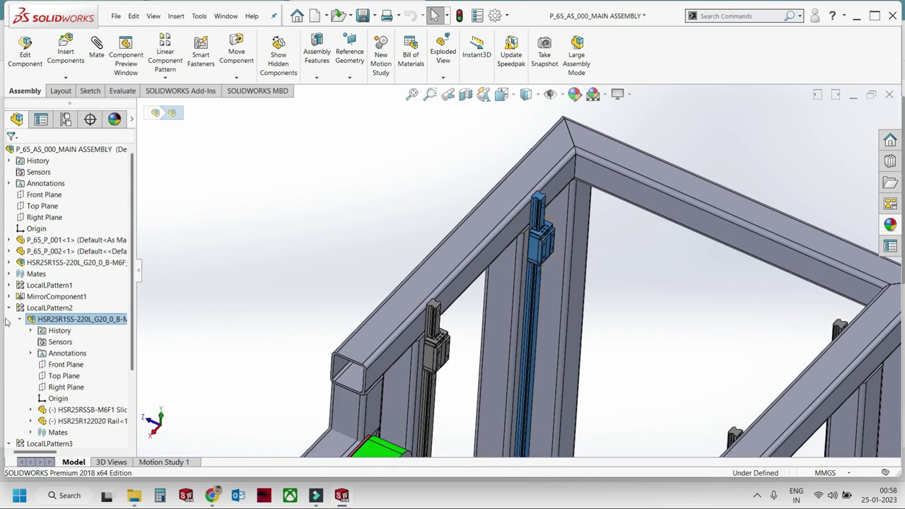
{"action": "left_click", "coordinate": [21, 319]}
{"action": "left_click", "coordinate": [71, 342]}
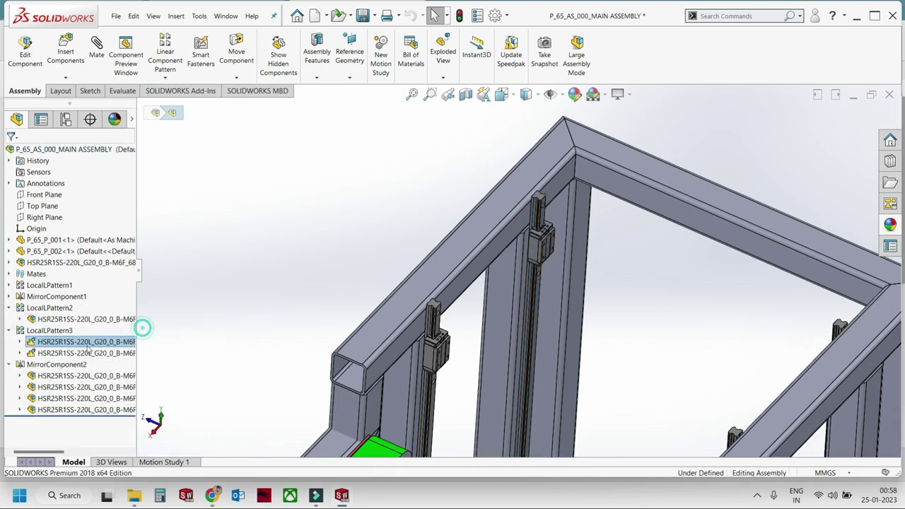
{"action": "left_click", "coordinate": [61, 353]}
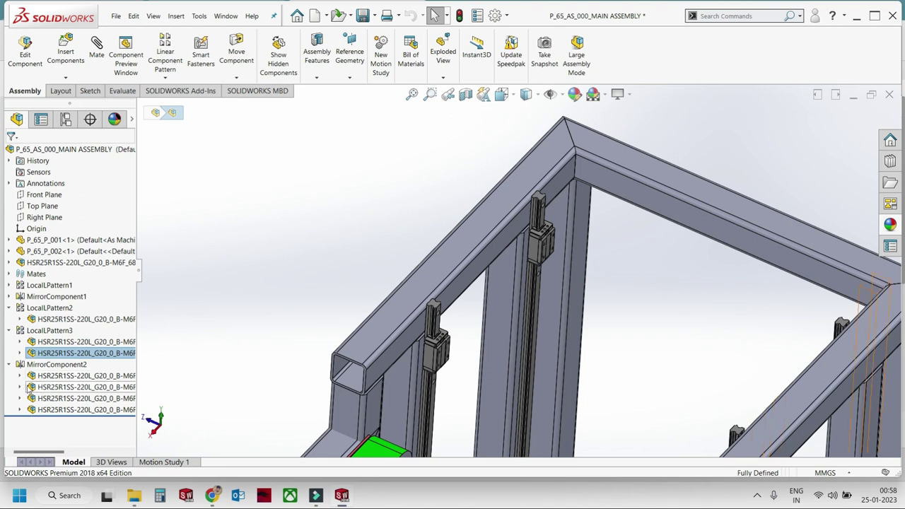
{"action": "left_click", "coordinate": [9, 364]}
{"action": "left_click", "coordinate": [10, 330]}
{"action": "left_click", "coordinate": [9, 307]}
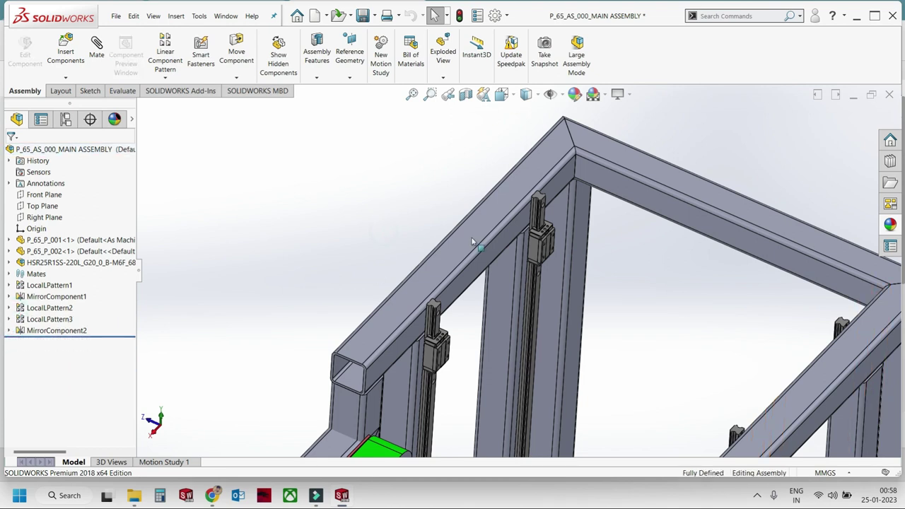
Inspect the P_65_P_001 square tube frame member, then clear the selection.
{"action": "scroll", "coordinate": [546, 225], "scroll_direction": "down", "scroll_amount": 2}
{"action": "left_click", "coordinate": [549, 225]}
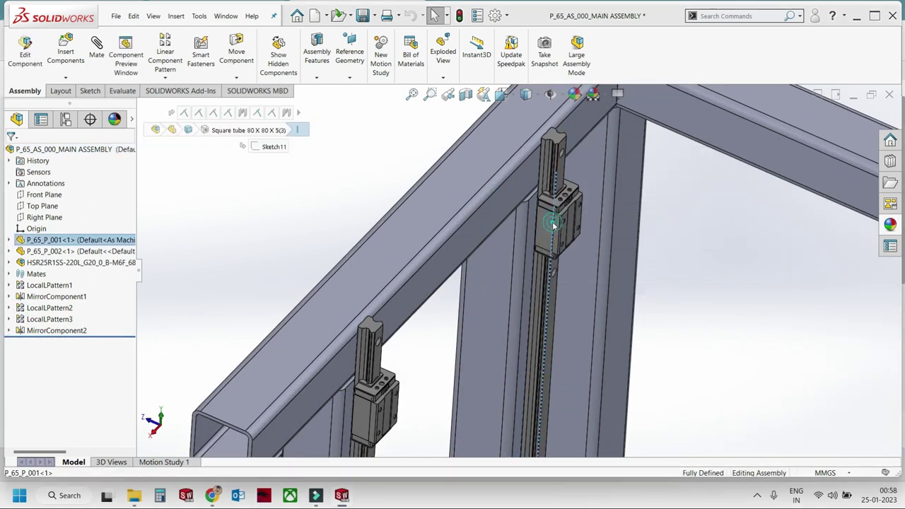
{"action": "scroll", "coordinate": [551, 225], "scroll_direction": "up", "scroll_amount": 2}
{"action": "left_click", "coordinate": [378, 157]}
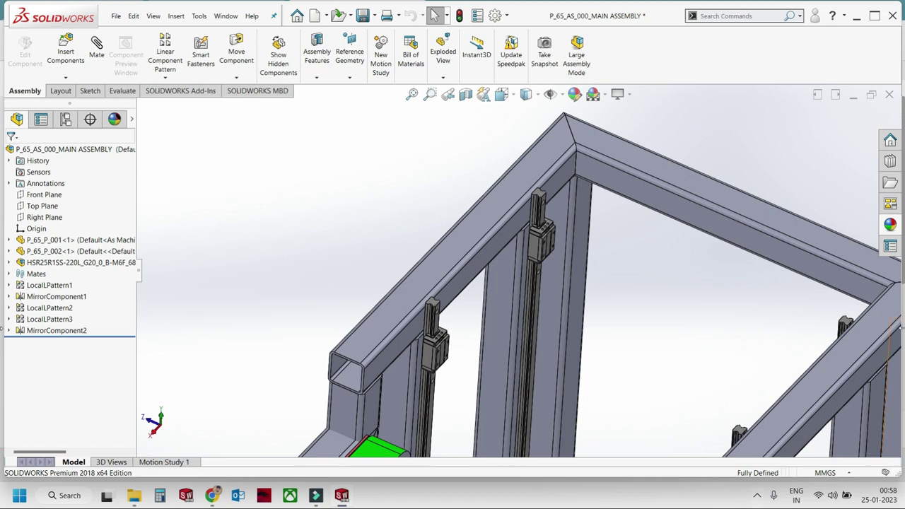
{"action": "left_click", "coordinate": [548, 249]}
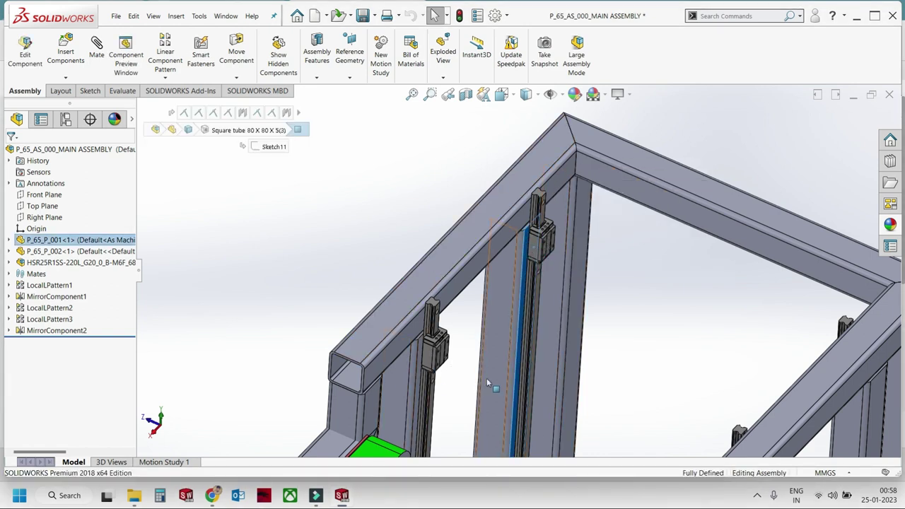
{"action": "scroll", "coordinate": [439, 351], "scroll_direction": "down", "scroll_amount": 3}
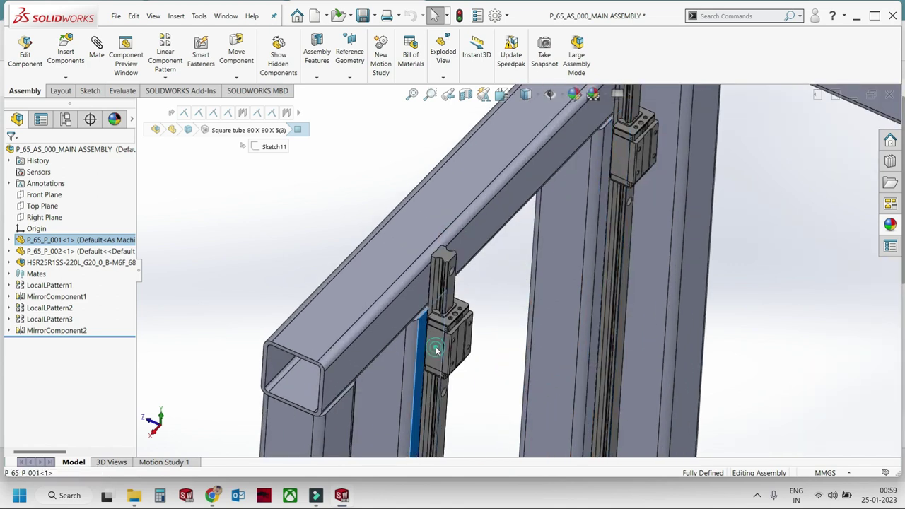
{"action": "left_click", "coordinate": [318, 253]}
Delete MirrorComponent2, LocalLPattern3 and LocalLPattern2 from the assembly tree.
{"action": "left_click", "coordinate": [61, 331]}
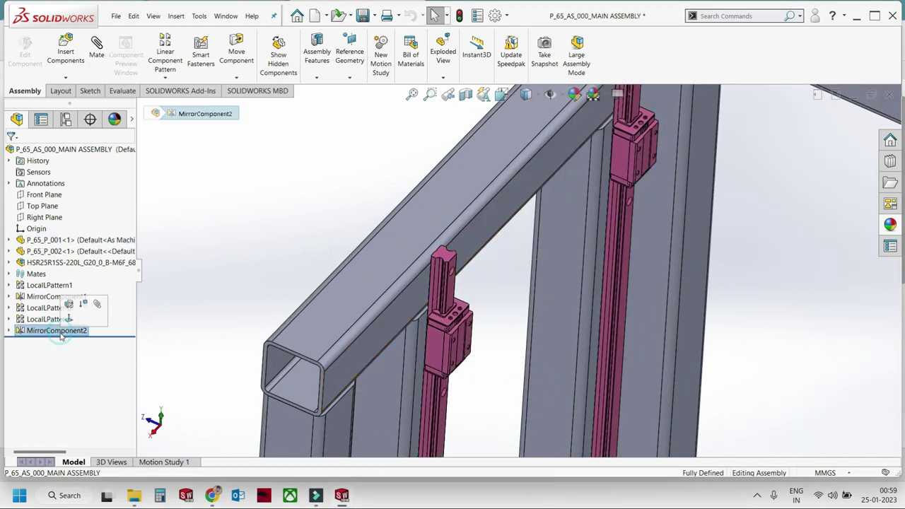
{"action": "key", "text": "Delete"}
{"action": "left_click", "coordinate": [50, 319]}
{"action": "key", "text": "Delete"}
{"action": "left_click", "coordinate": [48, 308]}
{"action": "key", "text": "Delete"}
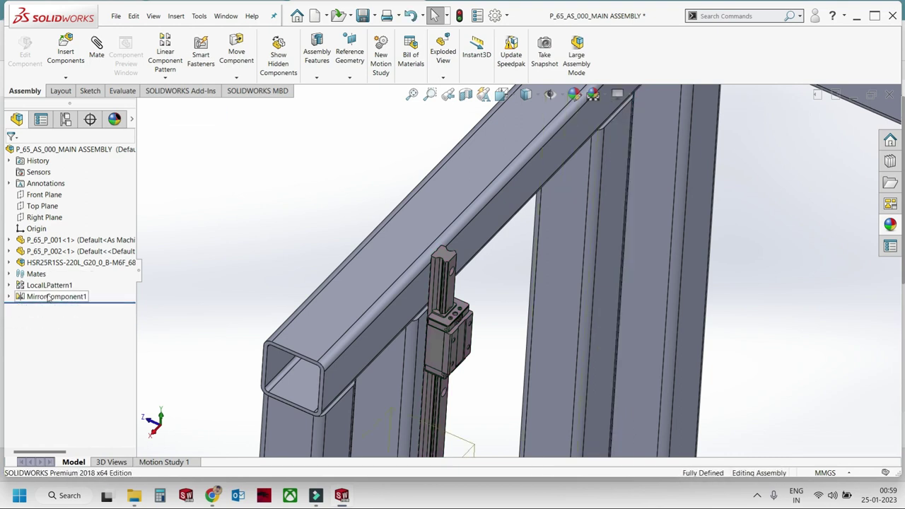
Open the HSR25R122020 Rail part of the remaining rail-and-slider unit separately.
{"action": "left_click", "coordinate": [51, 263]}
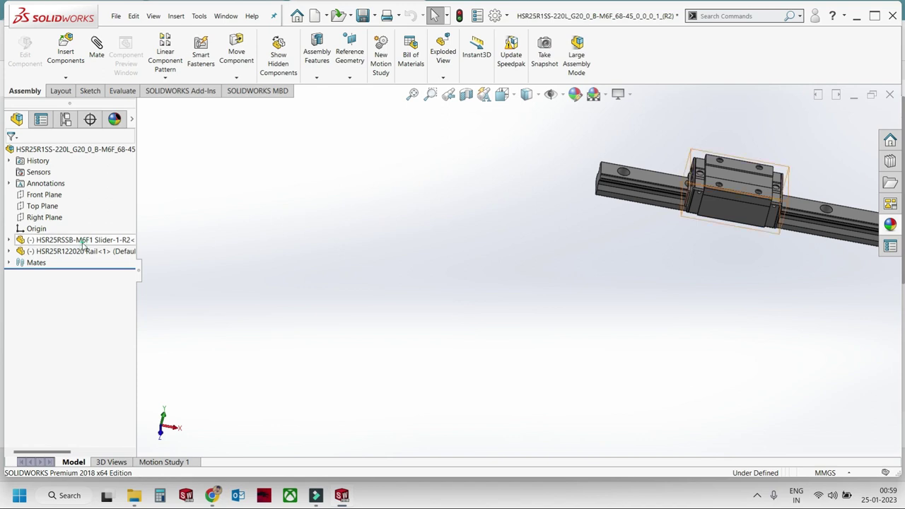
{"action": "left_click", "coordinate": [82, 241]}
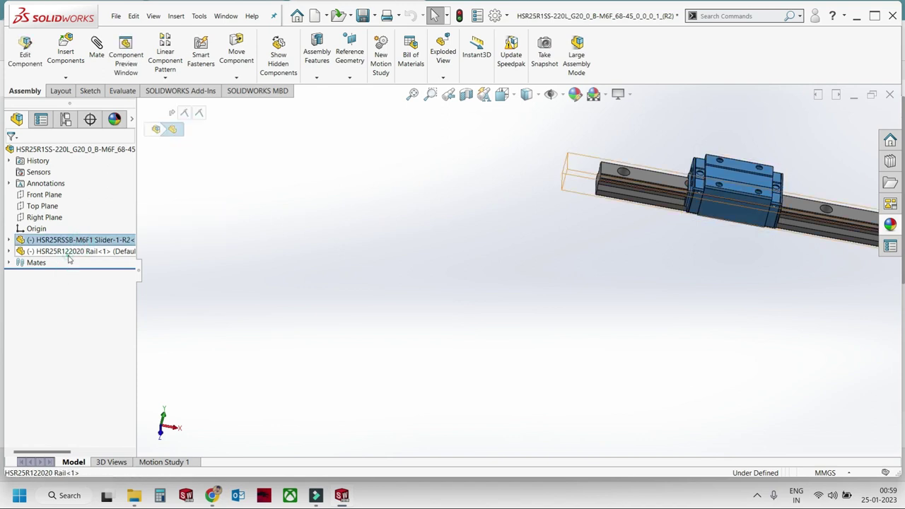
{"action": "left_click", "coordinate": [78, 251]}
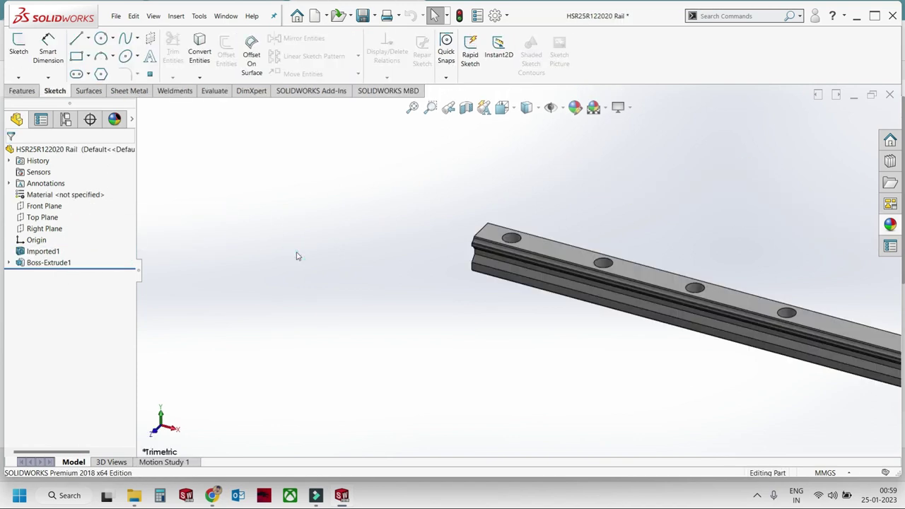
{"action": "key", "text": "ctrl+Tab"}
{"action": "key", "text": "ctrl+Tab"}
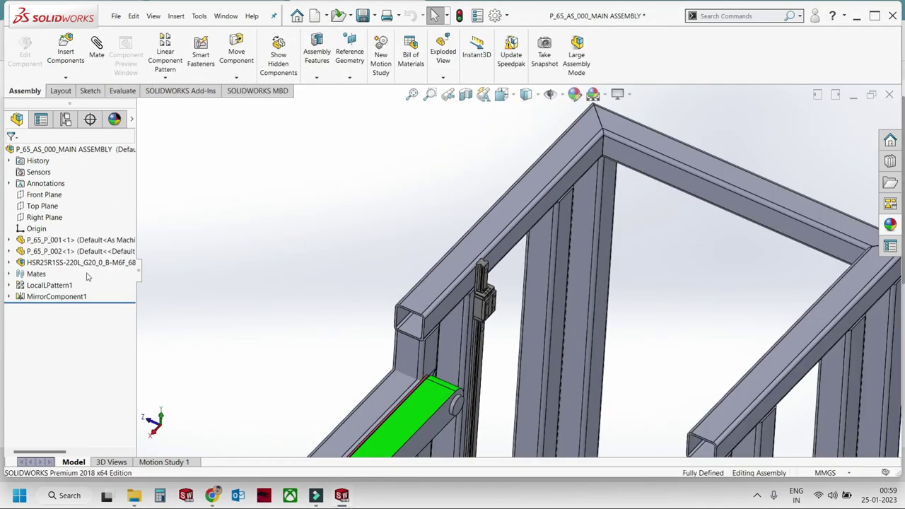
Replace the HSR25R1SS rail-and-slider unit with the HSR25R122020 Rail part, reattaching its mates.
{"action": "left_click", "coordinate": [82, 266]}
{"action": "right_click", "coordinate": [83, 268]}
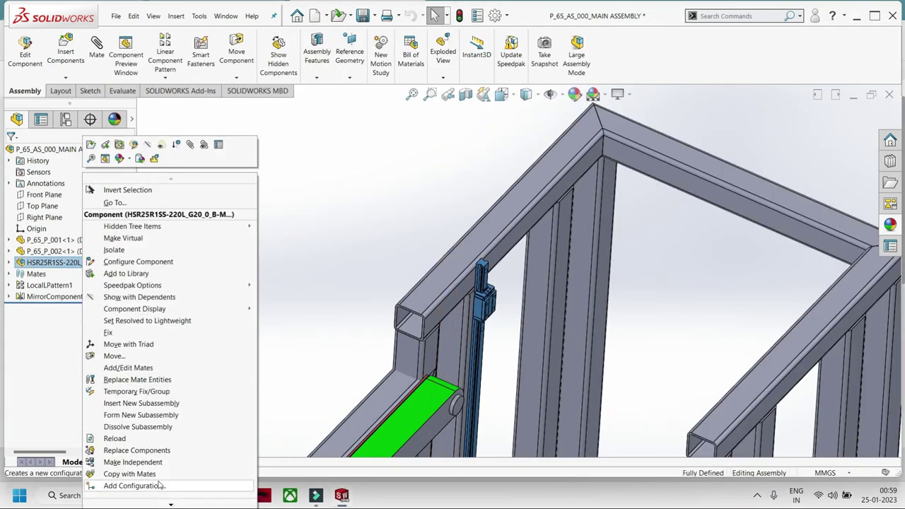
{"action": "left_click", "coordinate": [138, 451]}
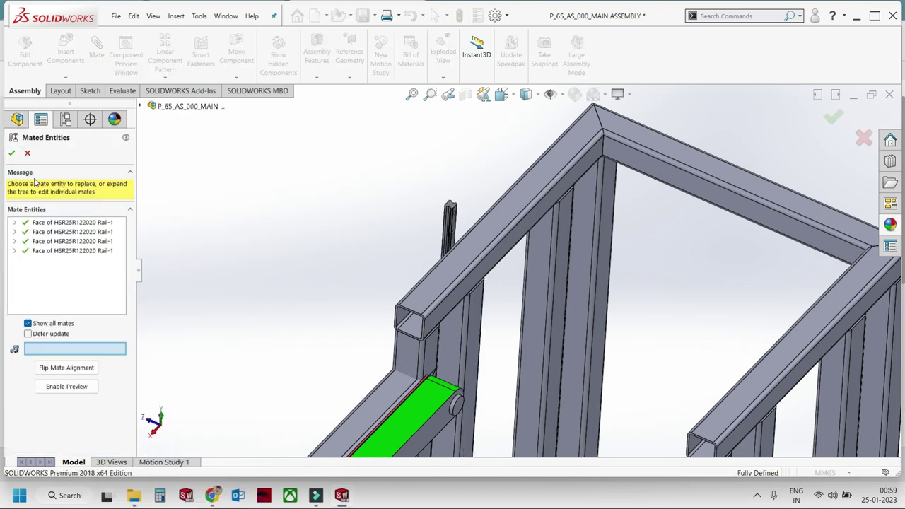
{"action": "left_click", "coordinate": [13, 154]}
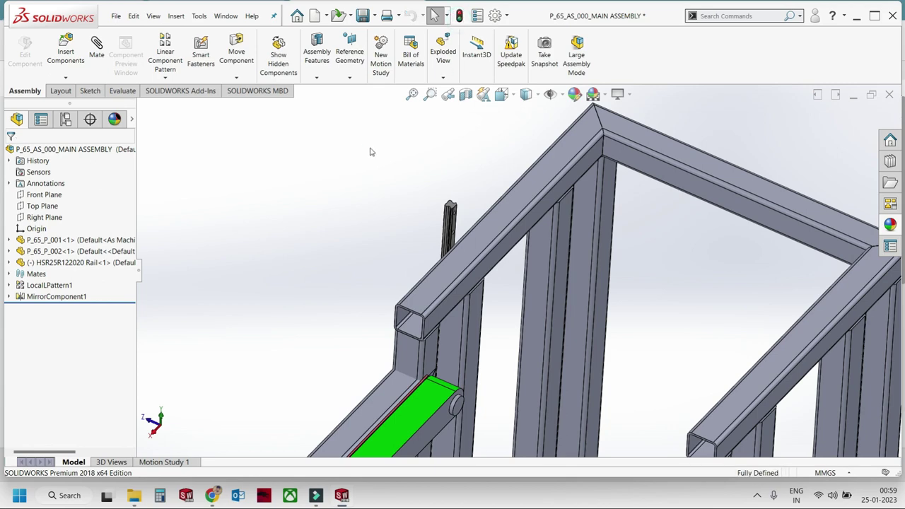
{"action": "left_click", "coordinate": [467, 212]}
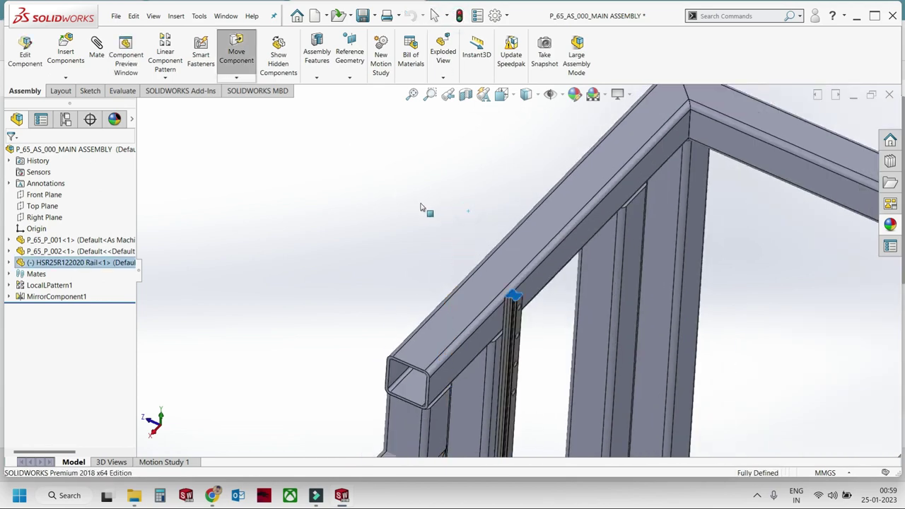
{"action": "left_click", "coordinate": [384, 193]}
{"action": "scroll", "coordinate": [397, 224], "scroll_direction": "up", "scroll_amount": 3}
{"action": "scroll", "coordinate": [531, 318], "scroll_direction": "down", "scroll_amount": 2}
{"action": "scroll", "coordinate": [530, 319], "scroll_direction": "down", "scroll_amount": 2}
{"action": "scroll", "coordinate": [516, 213], "scroll_direction": "up", "scroll_amount": 2}
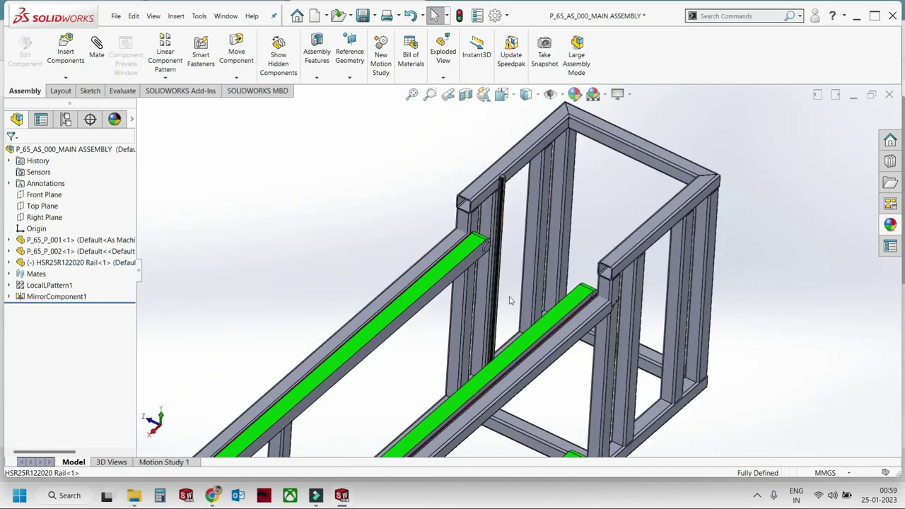
{"action": "scroll", "coordinate": [508, 180], "scroll_direction": "down", "scroll_amount": 3}
{"action": "scroll", "coordinate": [509, 182], "scroll_direction": "down", "scroll_amount": 2}
Select the HSR25R122020 Rail and expand its entry in the feature tree.
{"action": "left_click", "coordinate": [82, 263]}
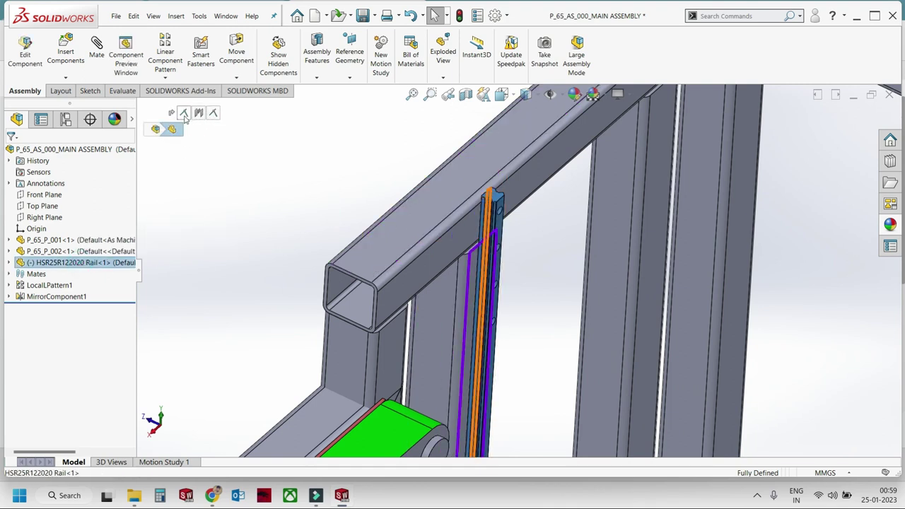
{"action": "left_click", "coordinate": [295, 175]}
{"action": "scroll", "coordinate": [318, 168], "scroll_direction": "up", "scroll_amount": 3}
{"action": "scroll", "coordinate": [495, 201], "scroll_direction": "down", "scroll_amount": 3}
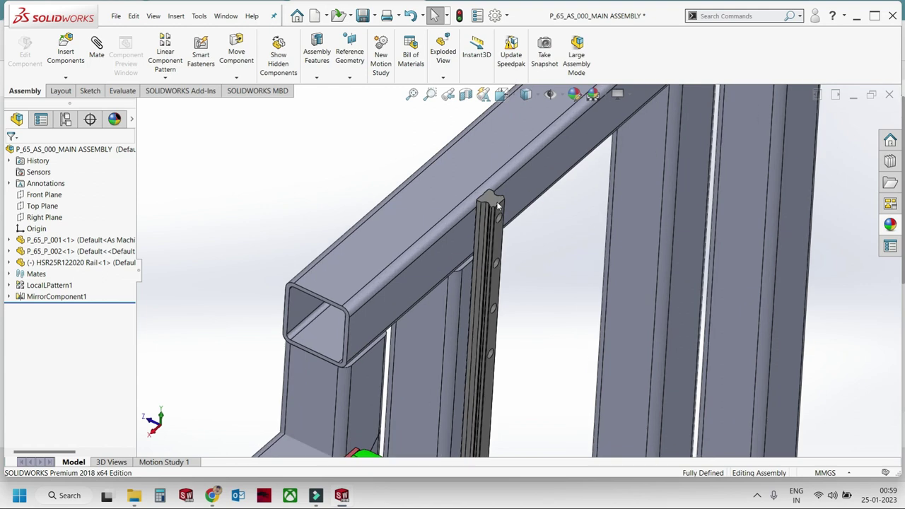
{"action": "left_click", "coordinate": [497, 204]}
{"action": "left_click", "coordinate": [319, 193]}
{"action": "left_click", "coordinate": [71, 263]}
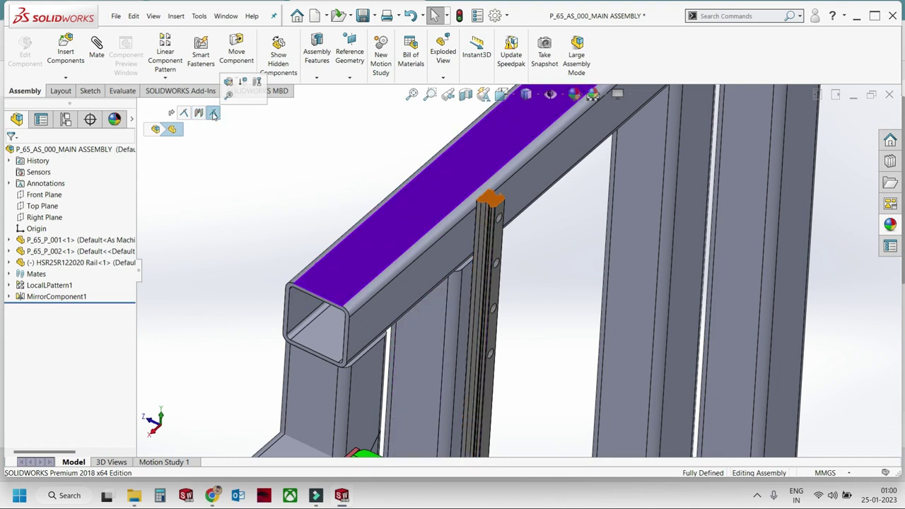
{"action": "left_click", "coordinate": [184, 113]}
{"action": "left_click", "coordinate": [199, 113]}
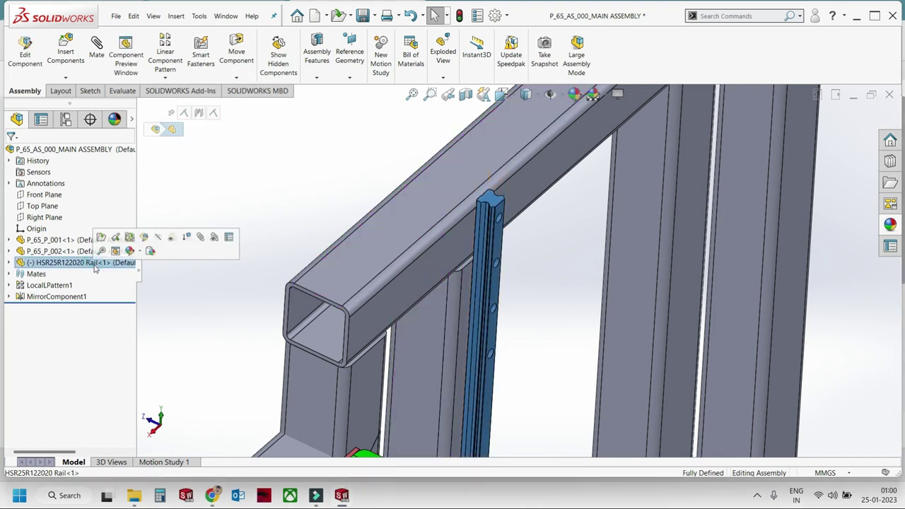
{"action": "right_click", "coordinate": [96, 263]}
{"action": "left_click", "coordinate": [9, 263]}
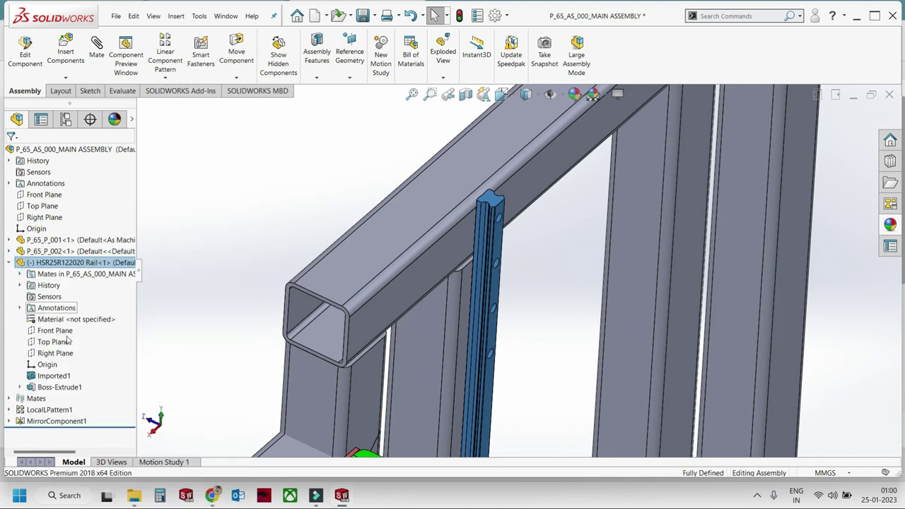
Delete the rail's Width2 and Coincident6/Coincident7 mates to free it.
{"action": "left_click", "coordinate": [20, 274]}
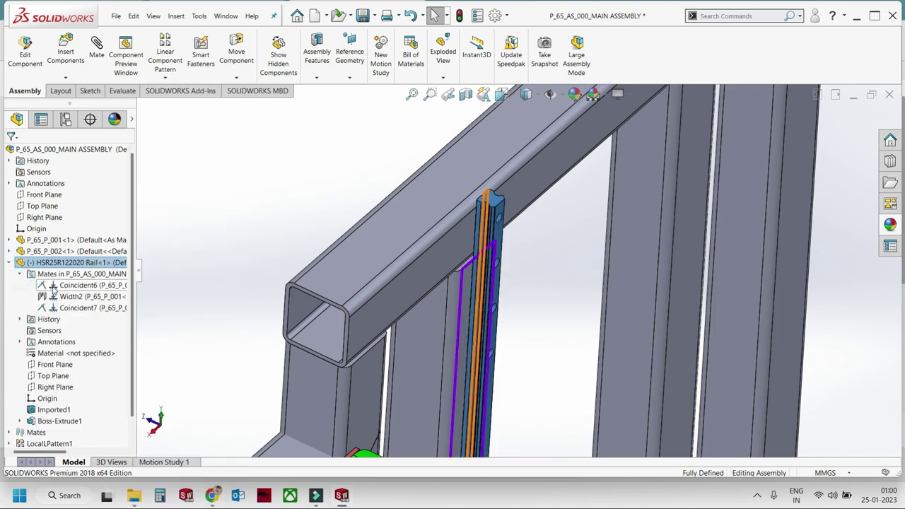
{"action": "left_click", "coordinate": [61, 287]}
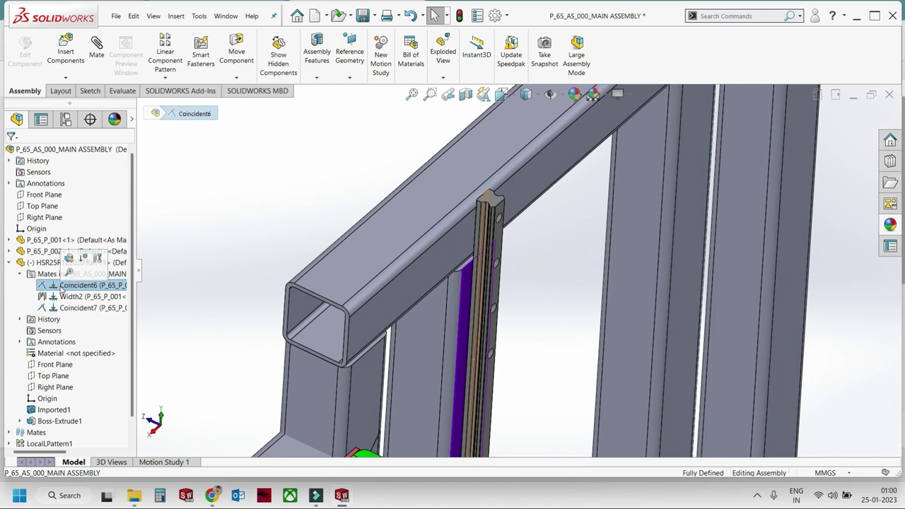
{"action": "left_click", "coordinate": [62, 298]}
{"action": "key", "text": "Delete"}
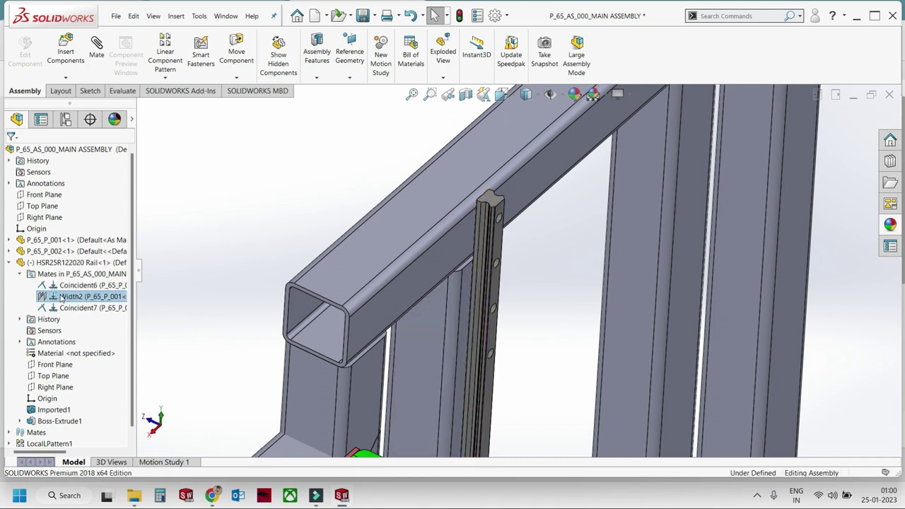
{"action": "left_click", "coordinate": [61, 298]}
{"action": "left_click", "coordinate": [51, 286]}
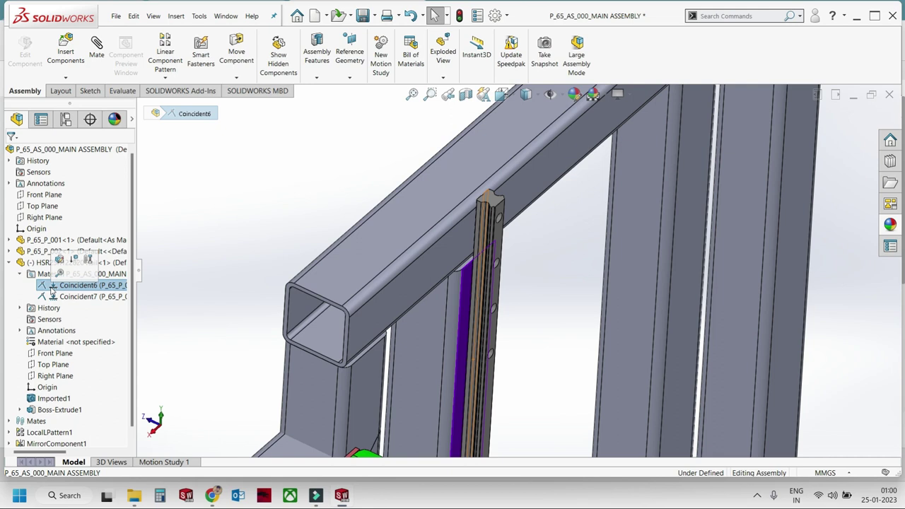
{"action": "key", "text": "Delete"}
{"action": "left_click", "coordinate": [52, 286]}
{"action": "key", "text": "Delete"}
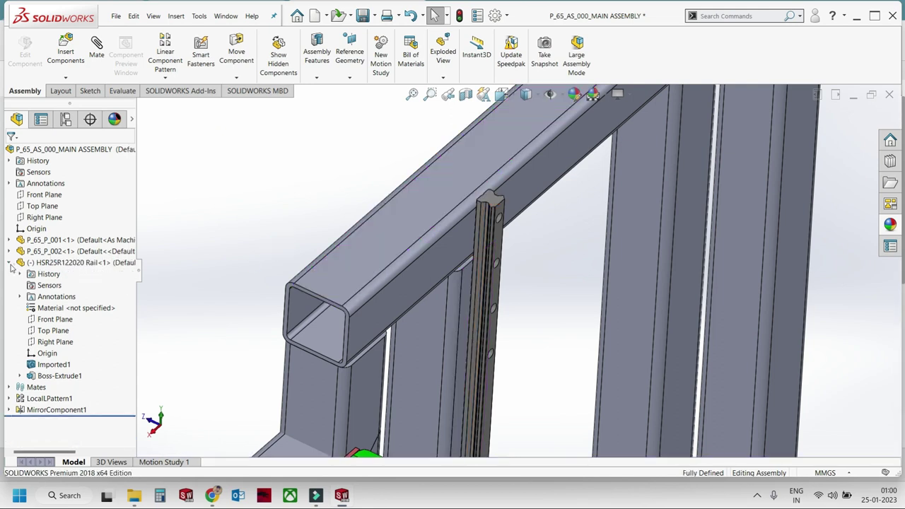
{"action": "left_click", "coordinate": [10, 262]}
{"action": "left_click", "coordinate": [236, 78]}
Free-rotate the HSR25R122020 rail so it swings behind the top beam.
{"action": "left_click", "coordinate": [248, 101]}
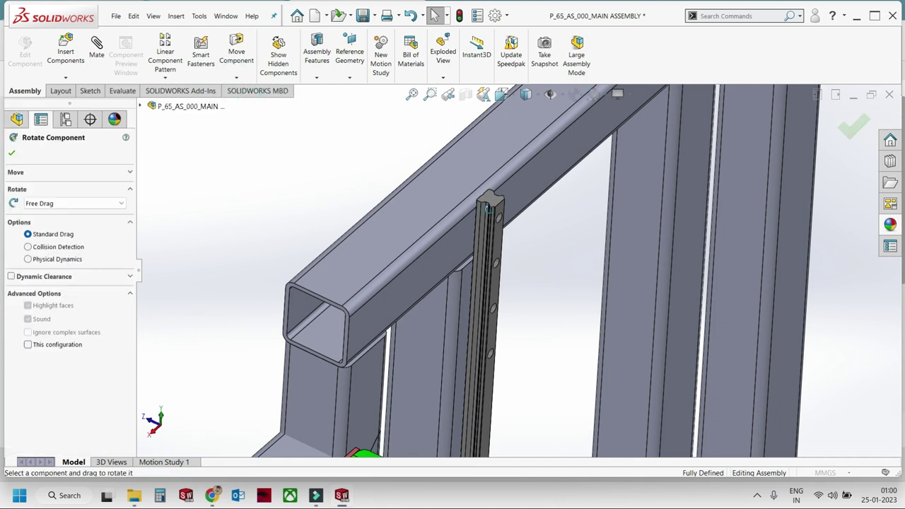
{"action": "left_click_drag", "start_coordinate": [487, 207], "coordinate": [404, 179]}
{"action": "left_click_drag", "start_coordinate": [481, 246], "coordinate": [382, 418]}
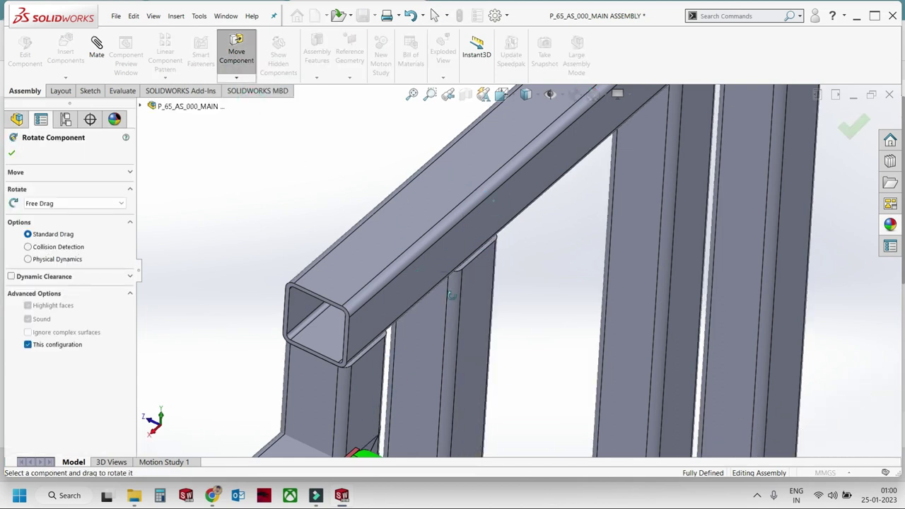
{"action": "mouse_move", "coordinate": [429, 238]}
{"action": "left_mouse_down"}
{"action": "mouse_move", "coordinate": [319, 440]}
{"action": "mouse_move", "coordinate": [414, 401]}
{"action": "left_mouse_up"}
{"action": "scroll", "coordinate": [425, 212], "scroll_direction": "up", "scroll_amount": 5}
{"action": "scroll", "coordinate": [415, 309], "scroll_direction": "down", "scroll_amount": 3}
{"action": "scroll", "coordinate": [382, 297], "scroll_direction": "down", "scroll_amount": 8}
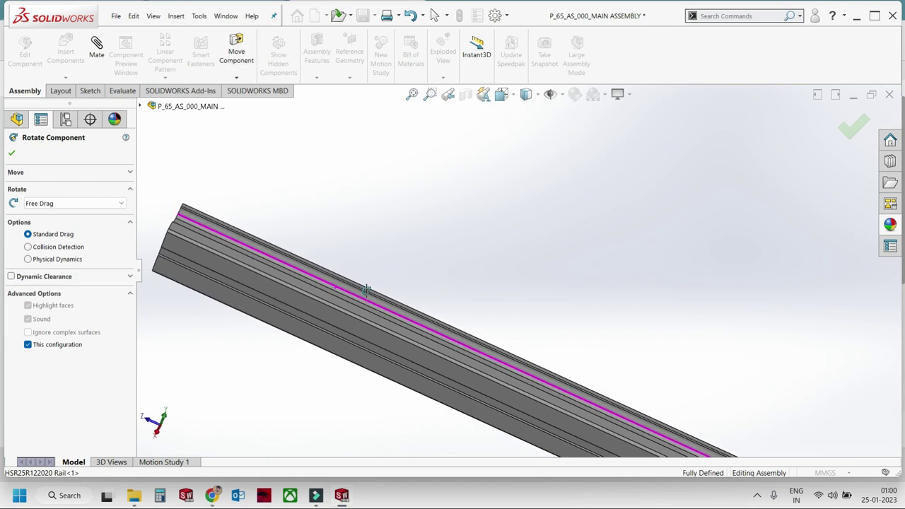
{"action": "scroll", "coordinate": [382, 268], "scroll_direction": "up", "scroll_amount": 3}
{"action": "key", "text": "Escape"}
{"action": "scroll", "coordinate": [477, 247], "scroll_direction": "up", "scroll_amount": 3}
{"action": "scroll", "coordinate": [670, 253], "scroll_direction": "up", "scroll_amount": 2}
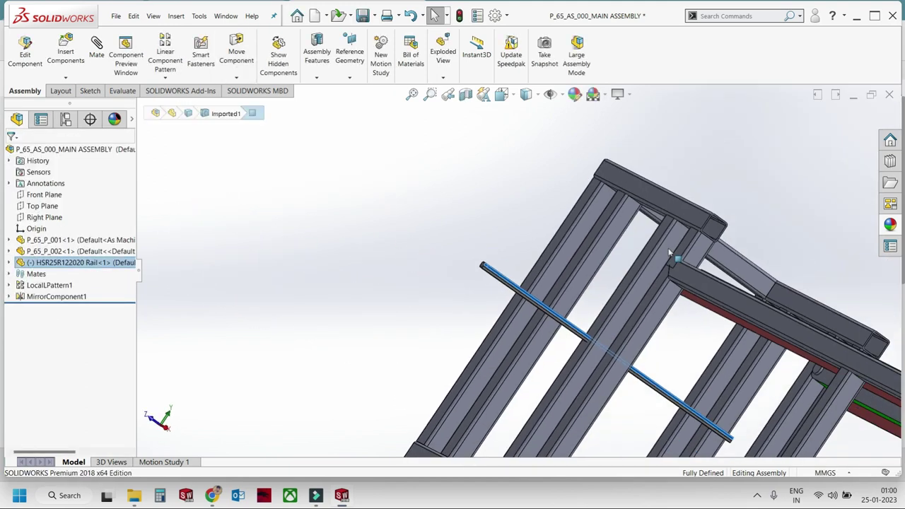
{"action": "scroll", "coordinate": [669, 252], "scroll_direction": "up", "scroll_amount": 3}
{"action": "scroll", "coordinate": [708, 233], "scroll_direction": "down", "scroll_amount": 3}
{"action": "scroll", "coordinate": [767, 262], "scroll_direction": "down", "scroll_amount": 2}
{"action": "scroll", "coordinate": [822, 152], "scroll_direction": "down", "scroll_amount": 2}
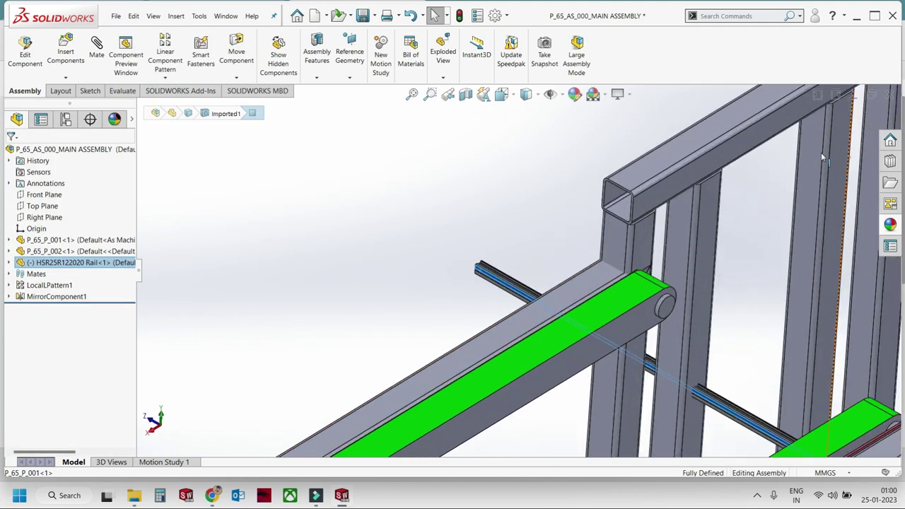
{"action": "scroll", "coordinate": [707, 244], "scroll_direction": "up", "scroll_amount": 1}
Mate the rail square to the frame, then try pairing its end face with a beam face.
{"action": "left_click", "coordinate": [704, 245], "text": "ctrl"}
{"action": "left_click", "coordinate": [723, 203]}
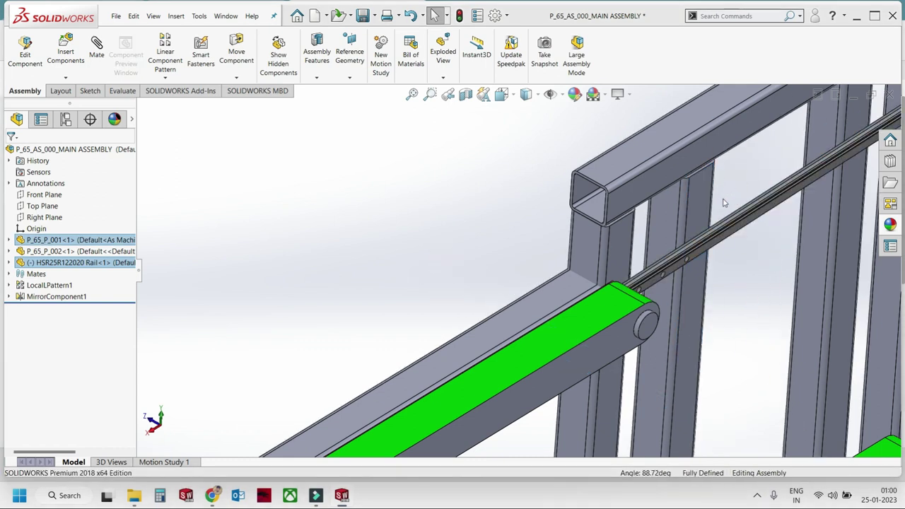
{"action": "scroll", "coordinate": [724, 203], "scroll_direction": "up", "scroll_amount": 3}
{"action": "scroll", "coordinate": [639, 186], "scroll_direction": "down", "scroll_amount": 3}
{"action": "scroll", "coordinate": [622, 212], "scroll_direction": "down", "scroll_amount": 3}
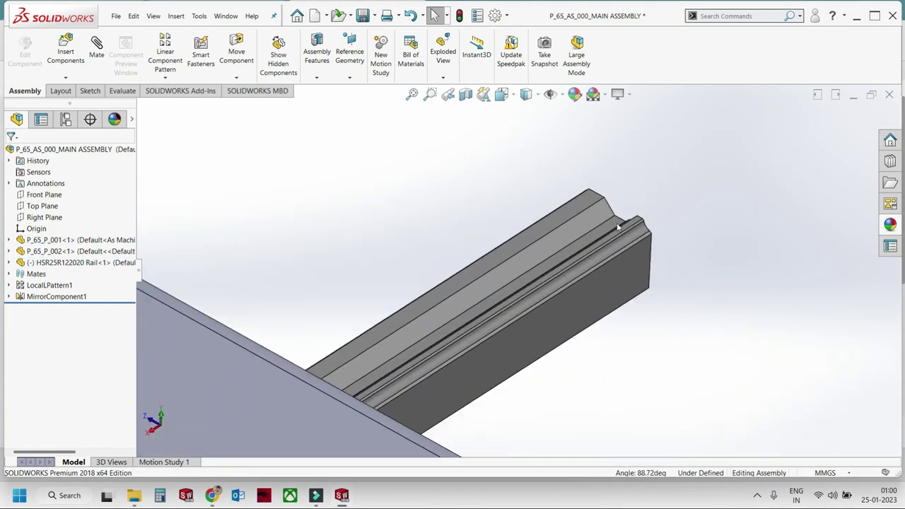
{"action": "scroll", "coordinate": [618, 227], "scroll_direction": "down", "scroll_amount": 2}
{"action": "scroll", "coordinate": [592, 300], "scroll_direction": "up", "scroll_amount": 2}
{"action": "left_click", "coordinate": [592, 300]}
{"action": "scroll", "coordinate": [580, 286], "scroll_direction": "up", "scroll_amount": 2}
{"action": "scroll", "coordinate": [580, 286], "scroll_direction": "up", "scroll_amount": 2}
{"action": "scroll", "coordinate": [460, 354], "scroll_direction": "down", "scroll_amount": 4}
{"action": "left_click", "coordinate": [358, 236], "text": "ctrl"}
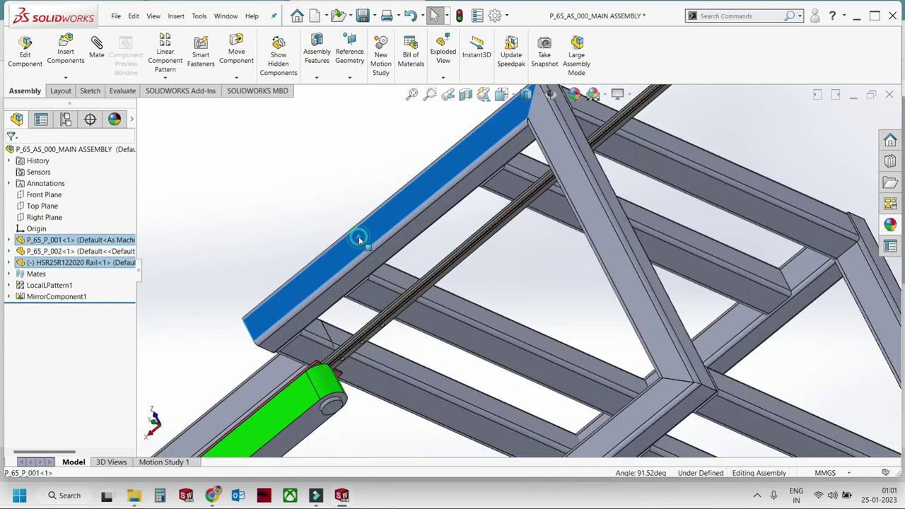
{"action": "scroll", "coordinate": [359, 236], "scroll_direction": "up", "scroll_amount": 1}
{"action": "scroll", "coordinate": [391, 228], "scroll_direction": "up", "scroll_amount": 2}
{"action": "key", "text": "Escape"}
{"action": "scroll", "coordinate": [391, 228], "scroll_direction": "up", "scroll_amount": 2}
{"action": "scroll", "coordinate": [699, 249], "scroll_direction": "up", "scroll_amount": 2}
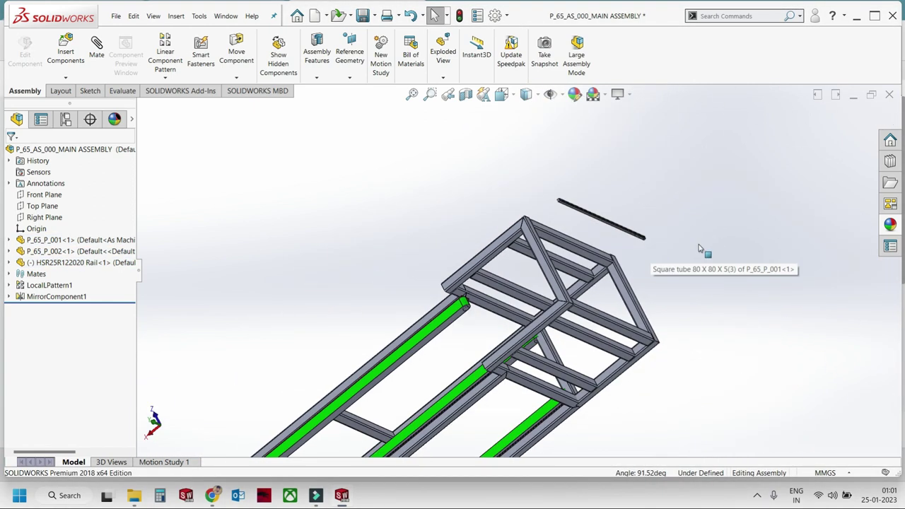
{"action": "scroll", "coordinate": [566, 205], "scroll_direction": "down", "scroll_amount": 3}
Mate a rail face against the top beam face so the assembly reads Fully Defined.
{"action": "left_click", "coordinate": [556, 196]}
{"action": "mouse_move", "coordinate": [556, 196]}
{"action": "middle_mouse_down"}
{"action": "mouse_move", "coordinate": [225, 400]}
{"action": "mouse_move", "coordinate": [314, 327]}
{"action": "mouse_move", "coordinate": [495, 262]}
{"action": "middle_mouse_up"}
{"action": "scroll", "coordinate": [553, 226], "scroll_direction": "down", "scroll_amount": 3}
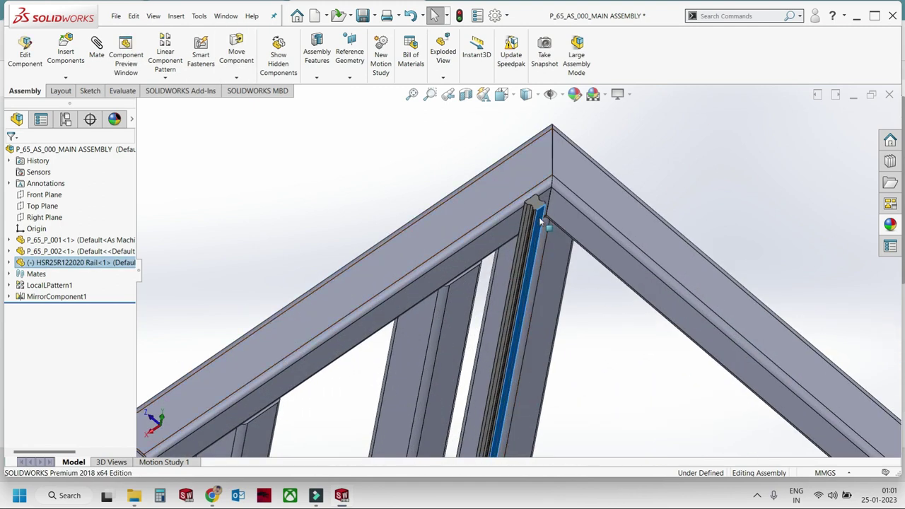
{"action": "middle_click_drag", "start_coordinate": [542, 221], "coordinate": [293, 360]}
{"action": "middle_click_drag", "start_coordinate": [253, 397], "coordinate": [314, 378]}
{"action": "scroll", "coordinate": [490, 270], "scroll_direction": "down", "scroll_amount": 3}
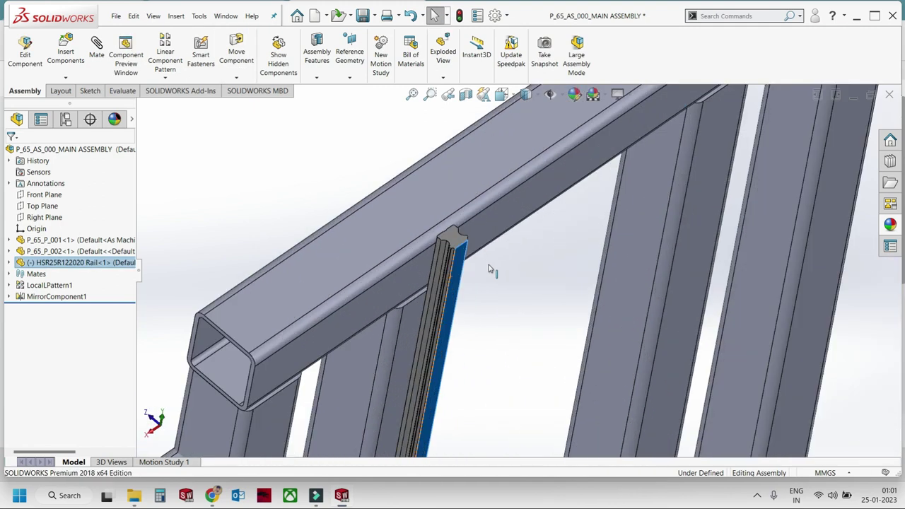
{"action": "scroll", "coordinate": [490, 270], "scroll_direction": "down", "scroll_amount": 3}
{"action": "middle_click_drag", "start_coordinate": [418, 251], "coordinate": [329, 439]}
{"action": "left_click", "coordinate": [344, 401], "text": "ctrl"}
{"action": "scroll", "coordinate": [387, 283], "scroll_direction": "down", "scroll_amount": 3}
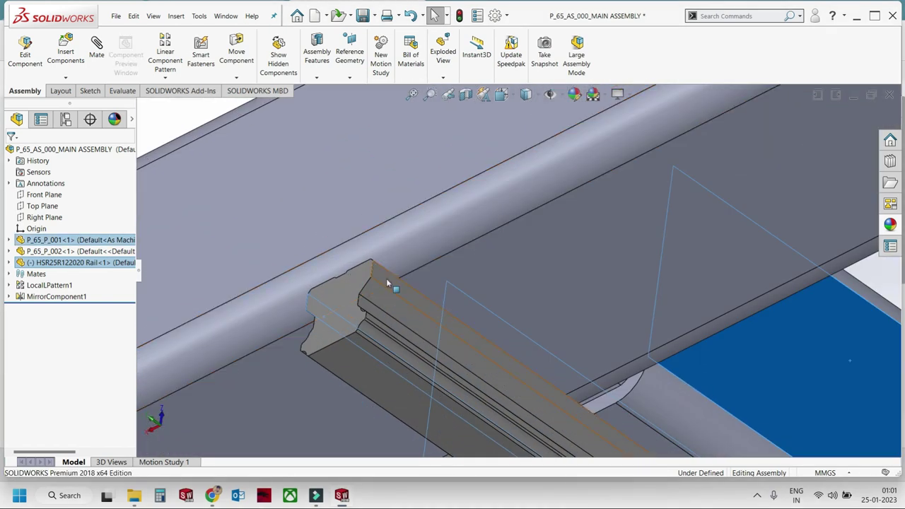
{"action": "left_click", "coordinate": [387, 283], "text": "ctrl"}
{"action": "left_click", "coordinate": [414, 268]}
{"action": "scroll", "coordinate": [414, 268], "scroll_direction": "up", "scroll_amount": 3}
{"action": "middle_click_drag", "start_coordinate": [414, 268], "coordinate": [489, 303]}
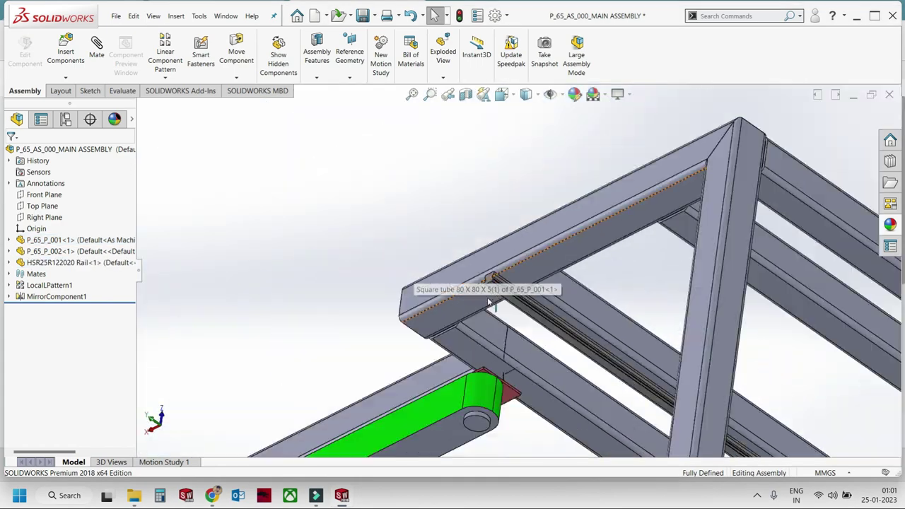
{"action": "scroll", "coordinate": [489, 303], "scroll_direction": "up", "scroll_amount": 5}
{"action": "mouse_move", "coordinate": [596, 303]}
{"action": "middle_mouse_down"}
{"action": "mouse_move", "coordinate": [491, 228]}
{"action": "mouse_move", "coordinate": [582, 271]}
{"action": "middle_mouse_up"}
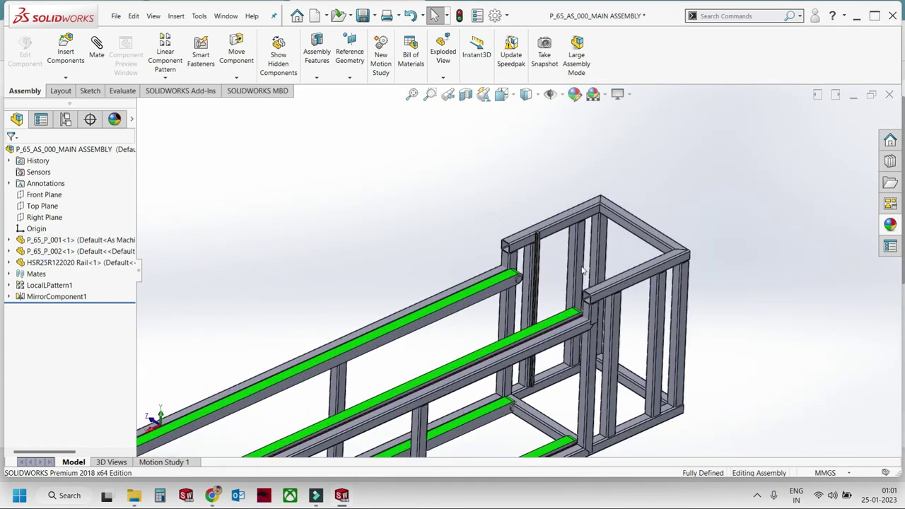
{"action": "scroll", "coordinate": [582, 271], "scroll_direction": "down", "scroll_amount": 5}
Recolour the P_65_P_001 frame tubes from grey to a light tan appearance.
{"action": "left_click", "coordinate": [518, 196]}
{"action": "mouse_move", "coordinate": [580, 152]}
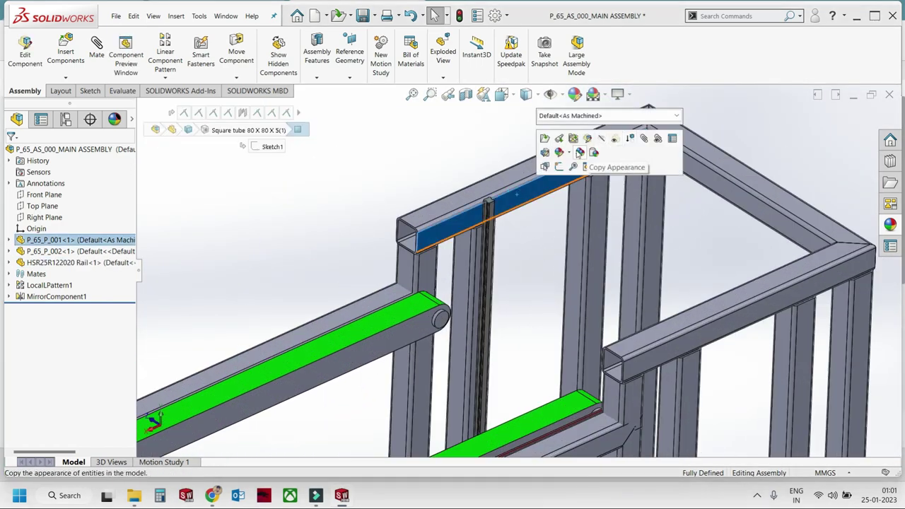
{"action": "left_click", "coordinate": [590, 214]}
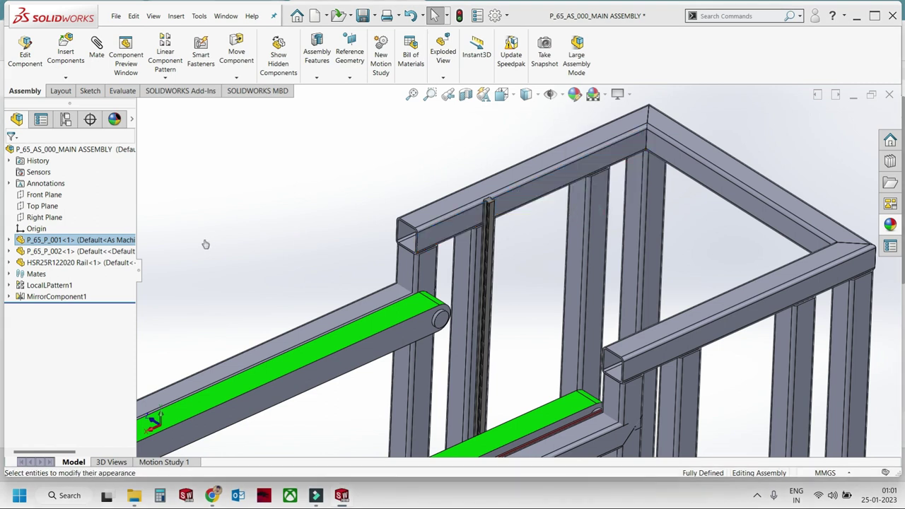
{"action": "left_click", "coordinate": [48, 419]}
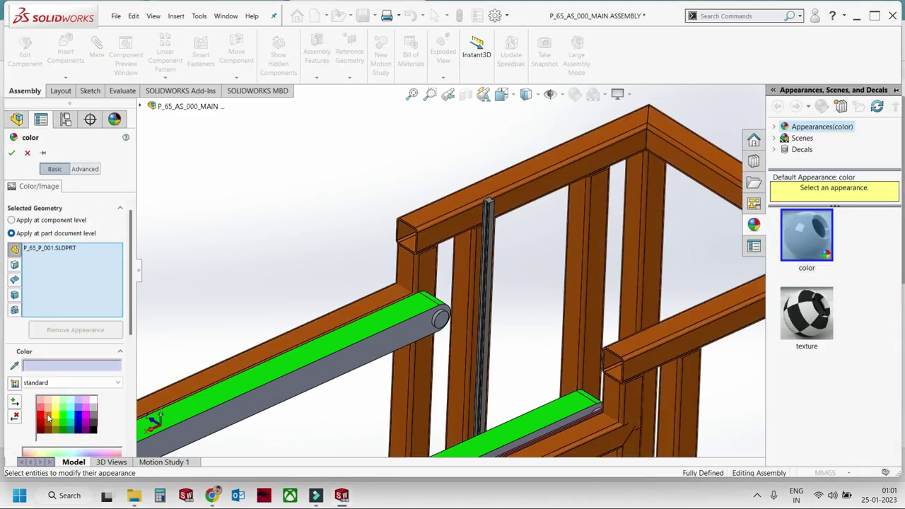
{"action": "left_click", "coordinate": [48, 409]}
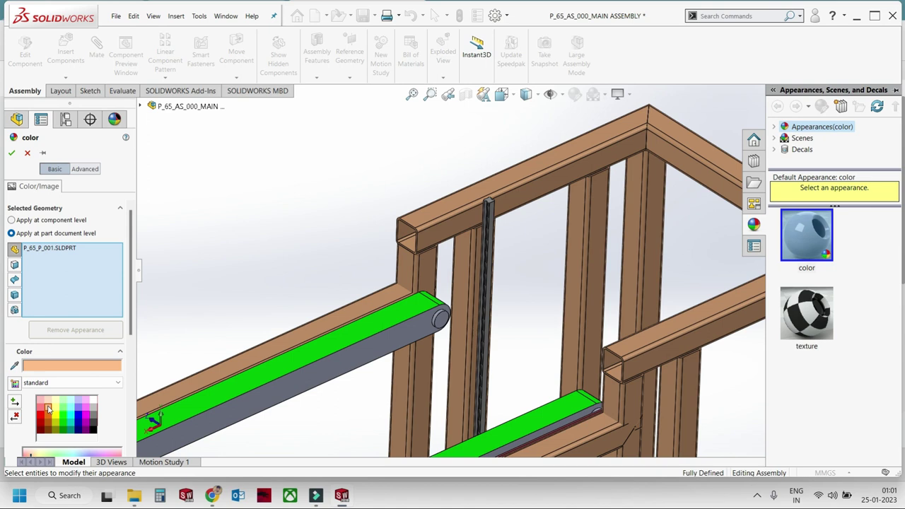
{"action": "left_click", "coordinate": [11, 152]}
Select the HSR25R122020 rail in the feature tree for patterning.
{"action": "scroll", "coordinate": [354, 234], "scroll_direction": "up", "scroll_amount": 3}
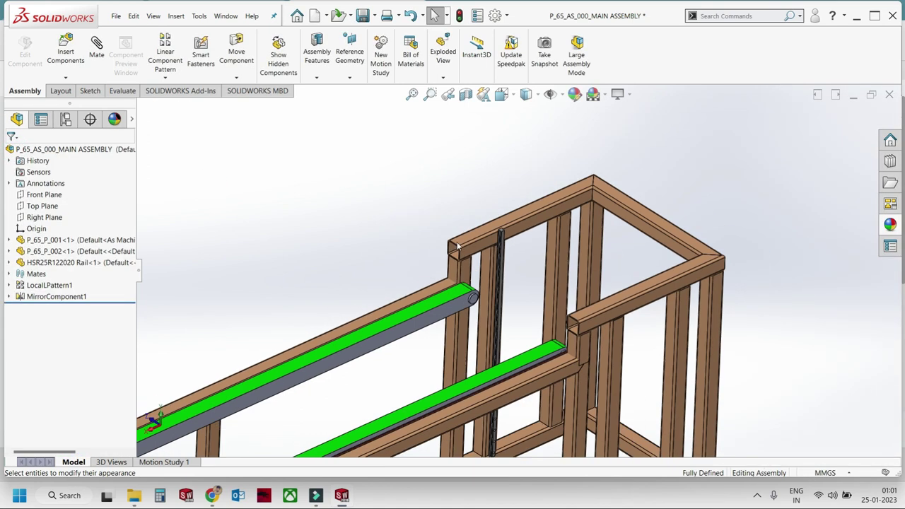
{"action": "scroll", "coordinate": [521, 279], "scroll_direction": "down", "scroll_amount": 3}
{"action": "scroll", "coordinate": [559, 234], "scroll_direction": "down", "scroll_amount": 2}
{"action": "scroll", "coordinate": [559, 231], "scroll_direction": "down", "scroll_amount": 2}
{"action": "scroll", "coordinate": [430, 229], "scroll_direction": "down", "scroll_amount": 1}
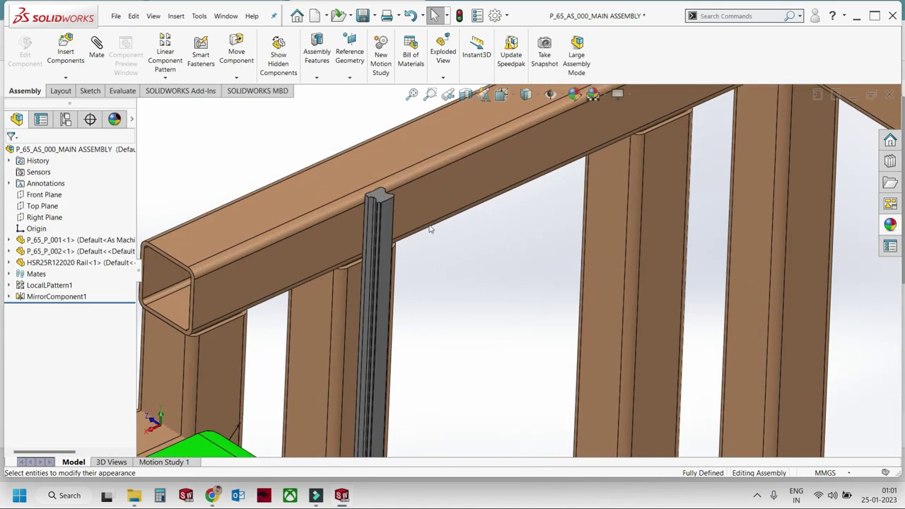
{"action": "left_click", "coordinate": [389, 217]}
{"action": "left_click", "coordinate": [316, 147]}
{"action": "left_click", "coordinate": [63, 262]}
Linear-pattern the rail along the beam's top edge at 400 mm spacing.
{"action": "left_click", "coordinate": [165, 78]}
{"action": "left_click", "coordinate": [177, 89]}
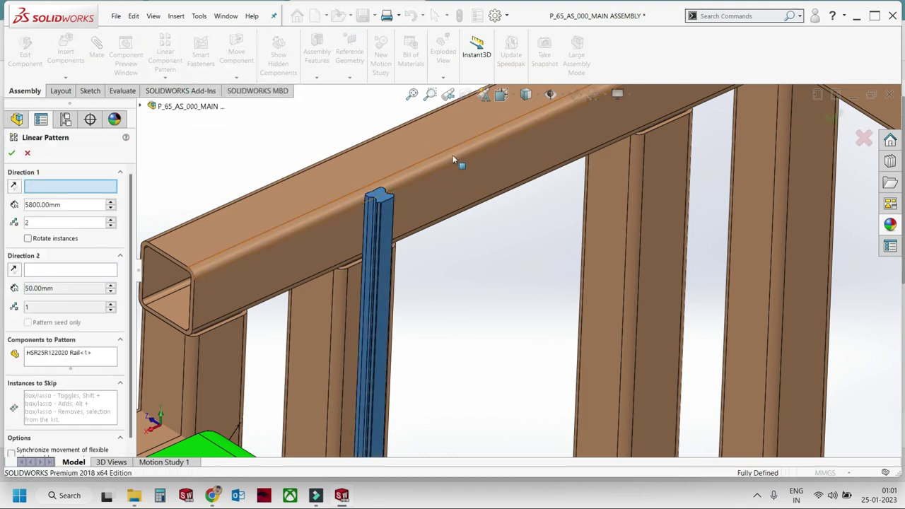
{"action": "left_click", "coordinate": [454, 163]}
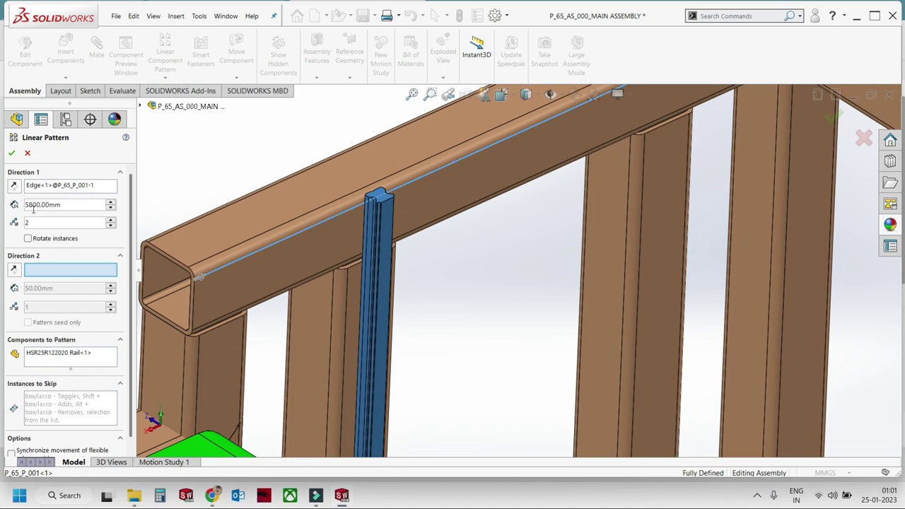
{"action": "type", "text": "400"}
{"action": "key", "text": "Return"}
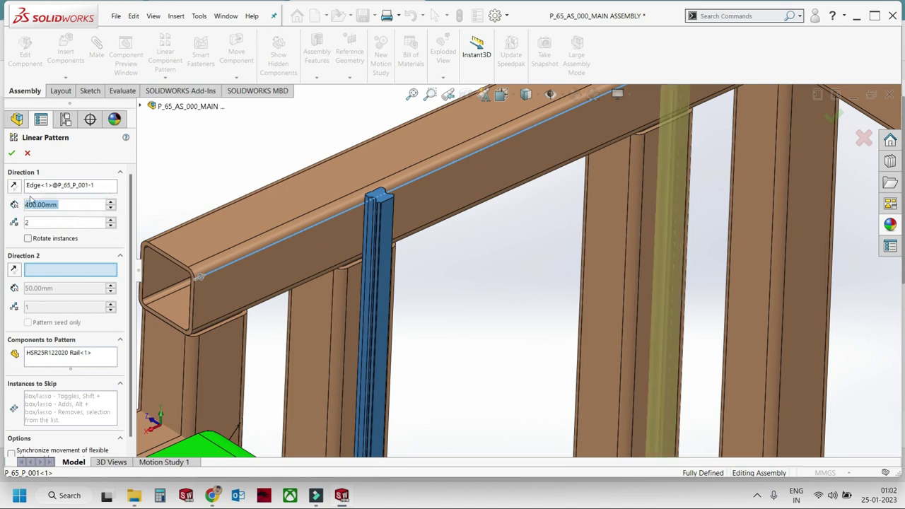
{"action": "left_click", "coordinate": [11, 153]}
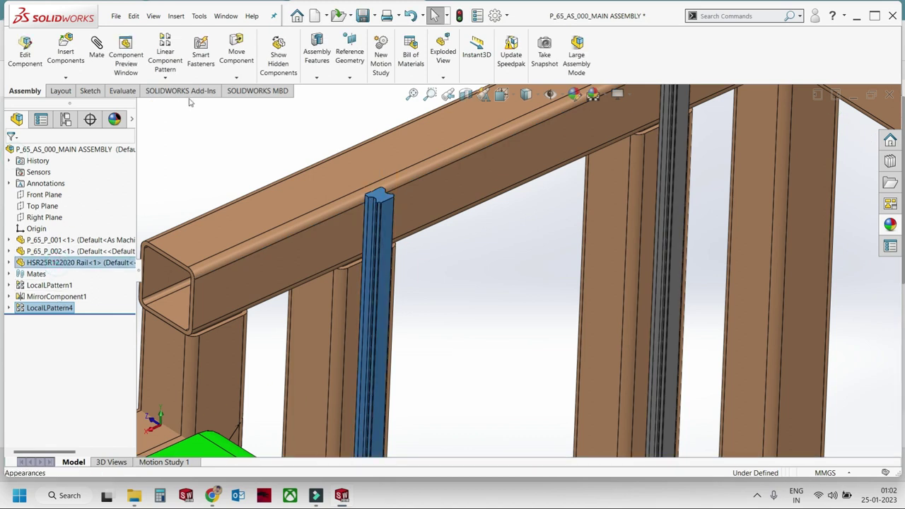
Pattern the rail and its first pattern 5800 mm along the beam in the reversed direction.
{"action": "left_click", "coordinate": [165, 79]}
{"action": "left_click", "coordinate": [188, 89]}
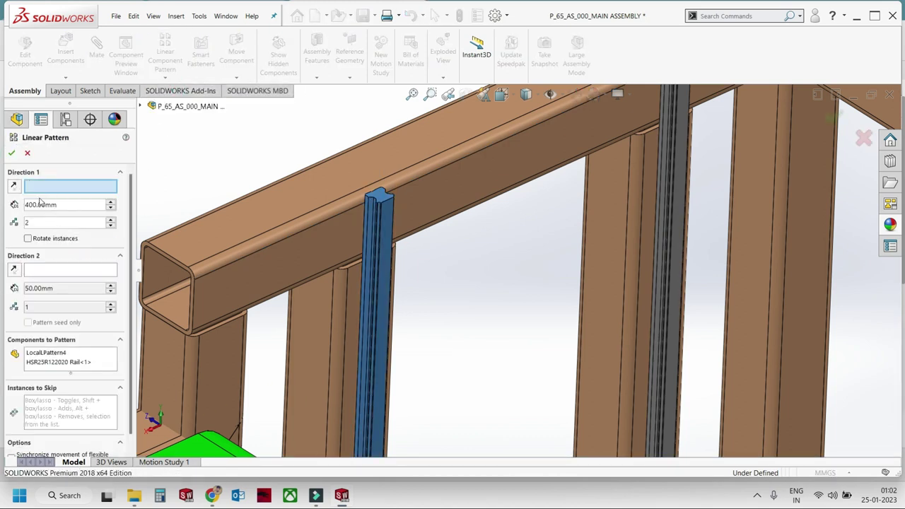
{"action": "left_click", "coordinate": [239, 191]}
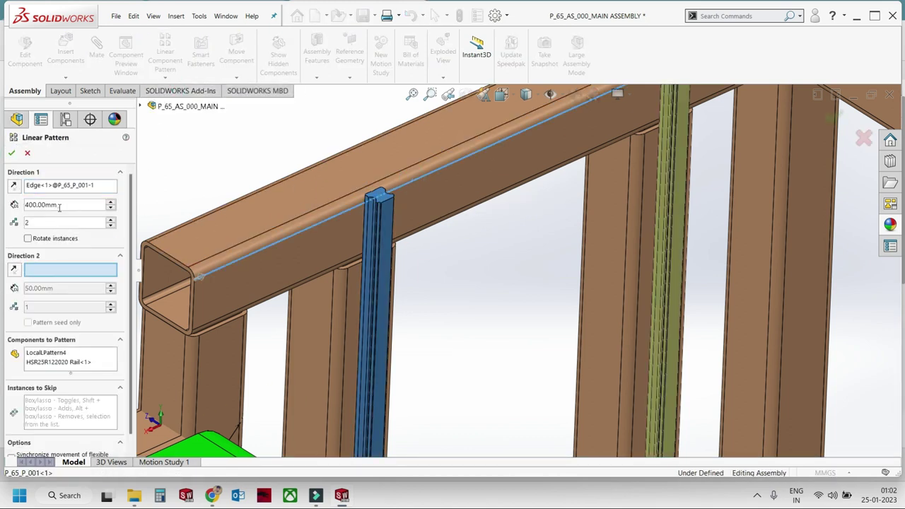
{"action": "type", "text": "5800"}
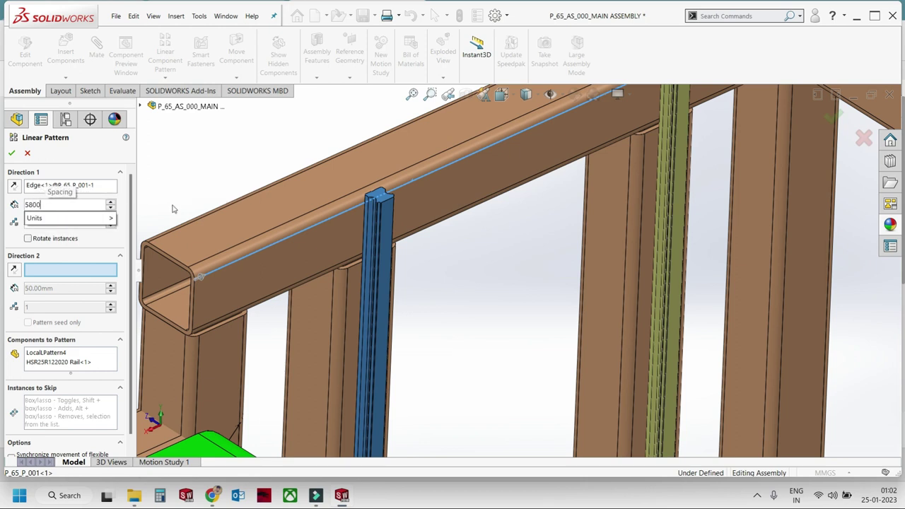
{"action": "key", "text": "Return"}
{"action": "scroll", "coordinate": [363, 162], "scroll_direction": "up", "scroll_amount": 3}
{"action": "scroll", "coordinate": [440, 205], "scroll_direction": "up", "scroll_amount": 3}
{"action": "scroll", "coordinate": [471, 226], "scroll_direction": "up", "scroll_amount": 2}
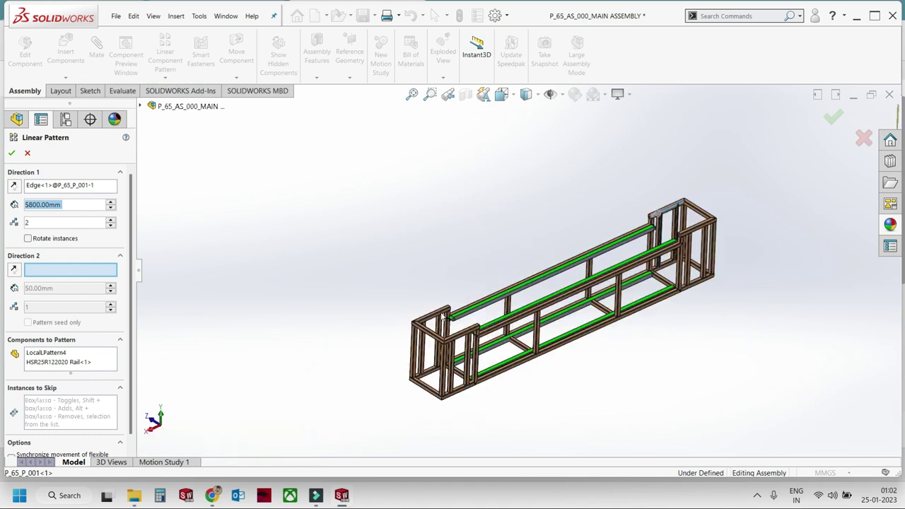
{"action": "scroll", "coordinate": [445, 316], "scroll_direction": "down", "scroll_amount": 5}
{"action": "left_click", "coordinate": [13, 186]}
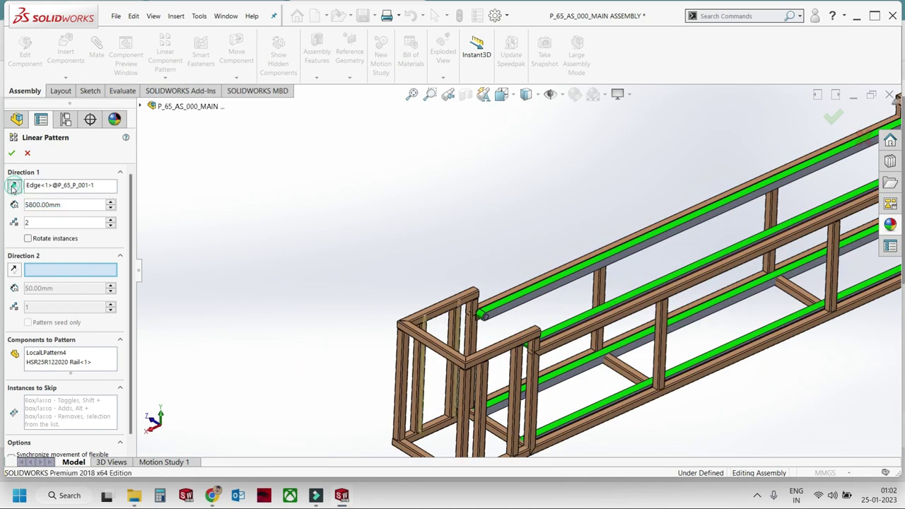
{"action": "left_click", "coordinate": [11, 152]}
{"action": "left_click", "coordinate": [56, 262]}
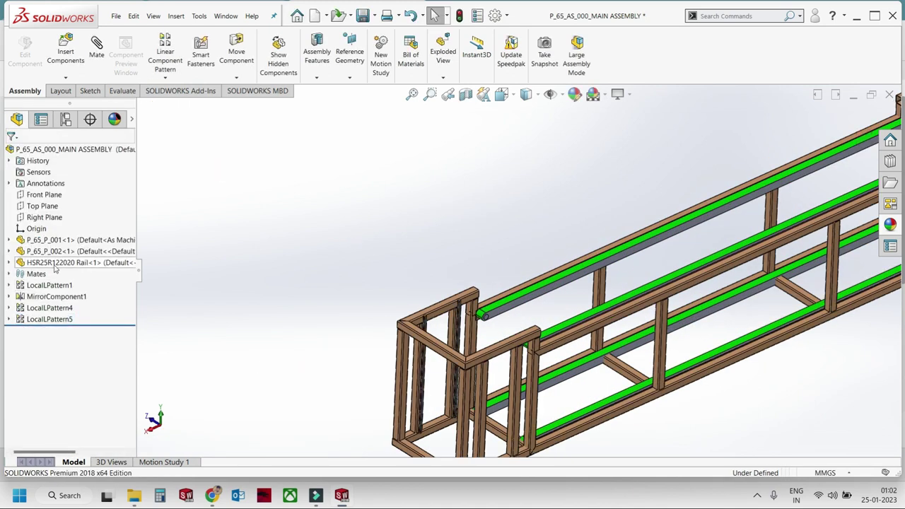
Mirror the rail, LocalPattern4 and LocalPattern5 about the Front Plane as MirrorComponent3.
{"action": "left_click", "coordinate": [51, 311], "text": "ctrl"}
{"action": "left_click", "coordinate": [53, 322], "text": "ctrl"}
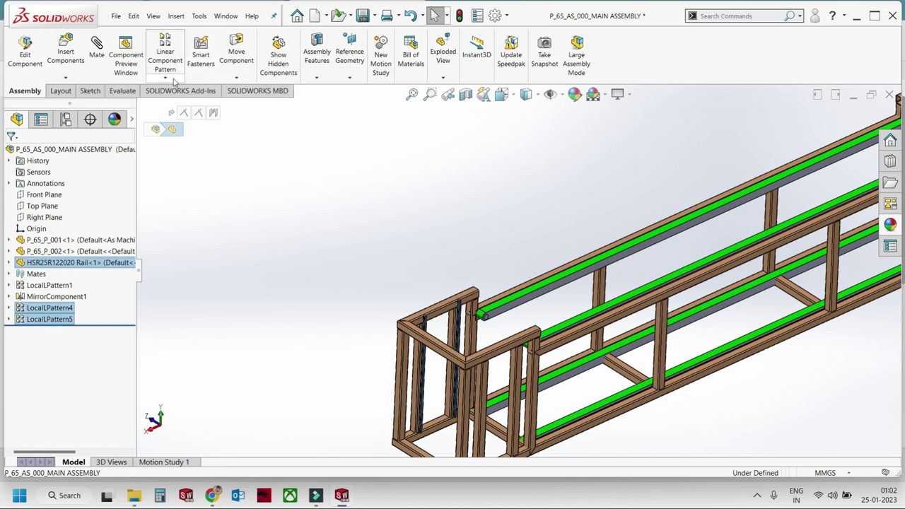
{"action": "left_click", "coordinate": [165, 78]}
{"action": "left_click", "coordinate": [192, 160]}
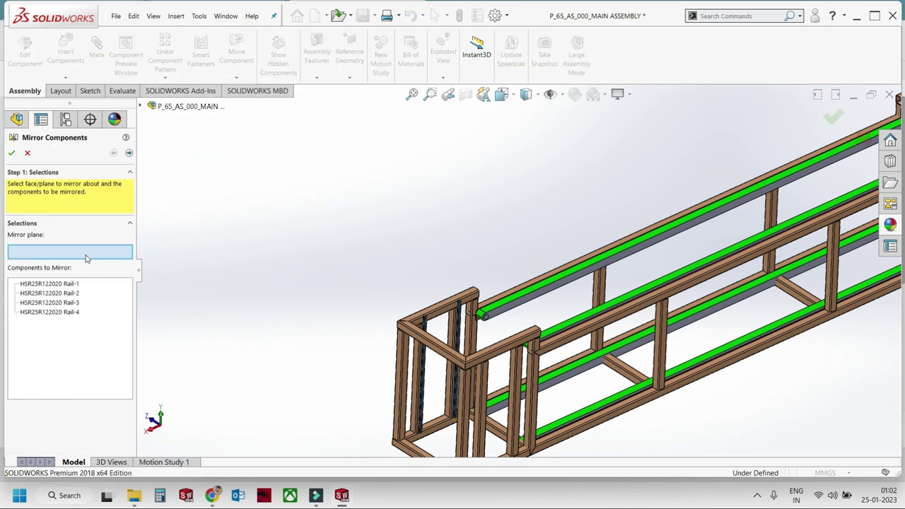
{"action": "left_click", "coordinate": [142, 106]}
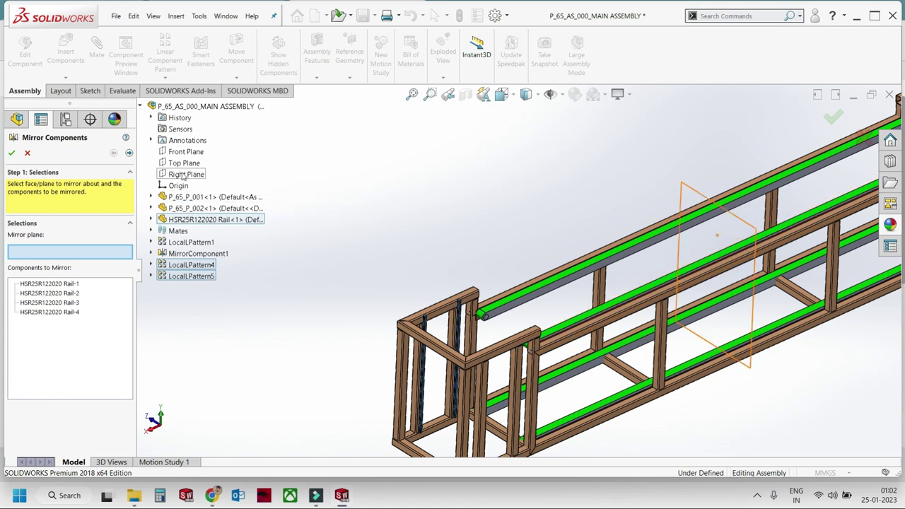
{"action": "left_click", "coordinate": [184, 151]}
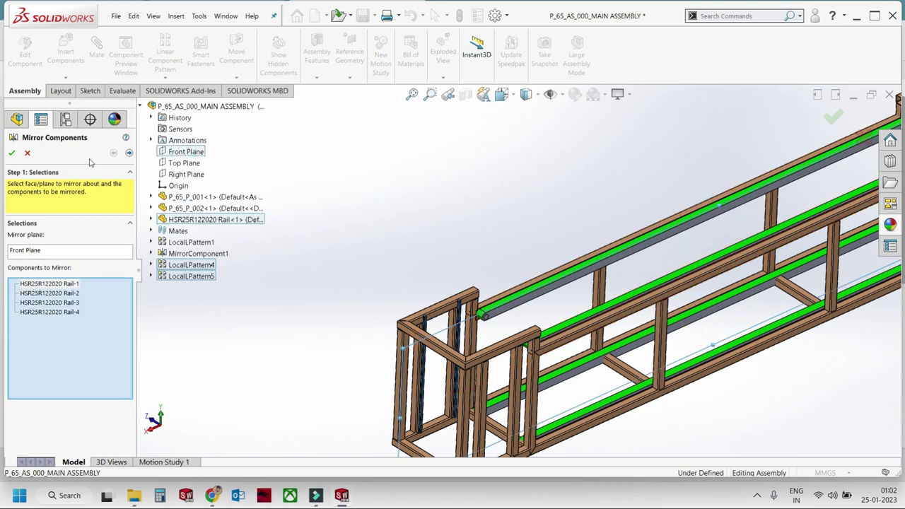
{"action": "left_click", "coordinate": [11, 152]}
{"action": "mouse_move", "coordinate": [400, 166]}
{"action": "middle_mouse_down"}
{"action": "mouse_move", "coordinate": [563, 223]}
{"action": "mouse_move", "coordinate": [571, 251]}
{"action": "mouse_move", "coordinate": [357, 246]}
{"action": "middle_mouse_up"}
{"action": "scroll", "coordinate": [564, 225], "scroll_direction": "down", "scroll_amount": 5}
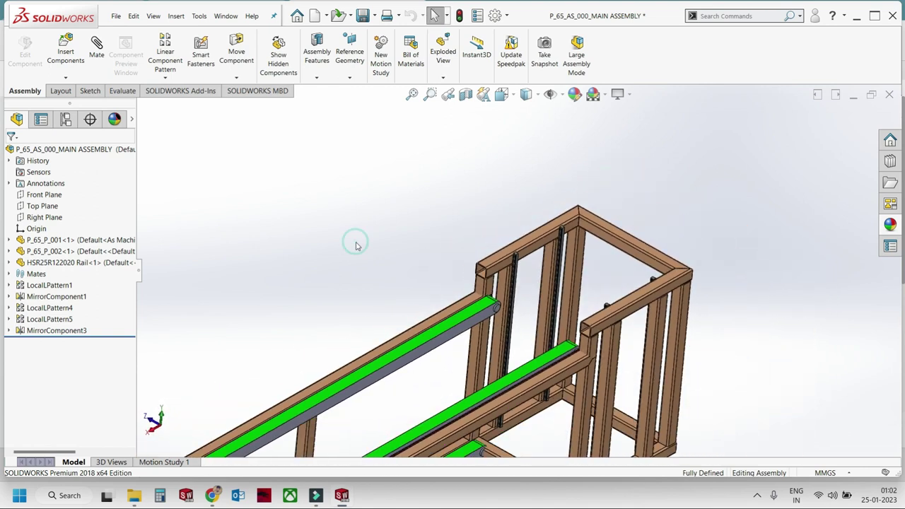
Save the main assembly past the low-memory warning and create a new part.
{"action": "key", "text": "ctrl+s"}
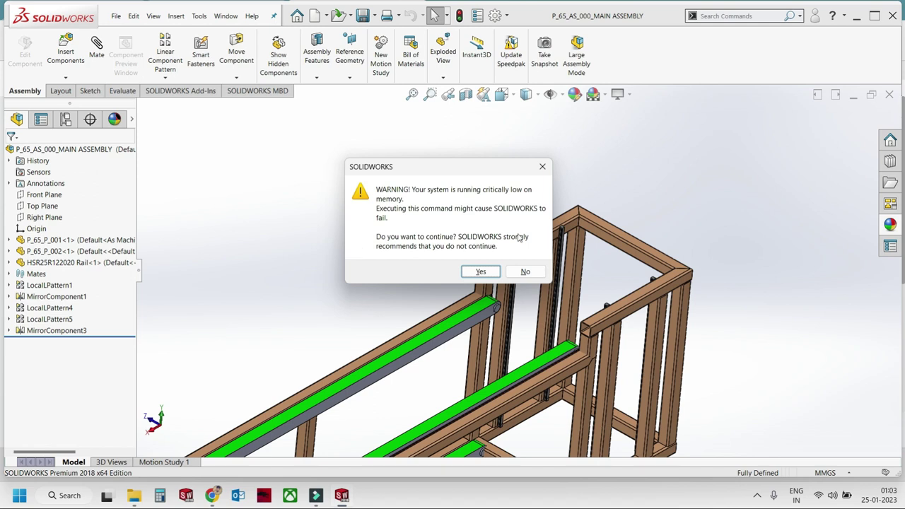
{"action": "left_click", "coordinate": [480, 273]}
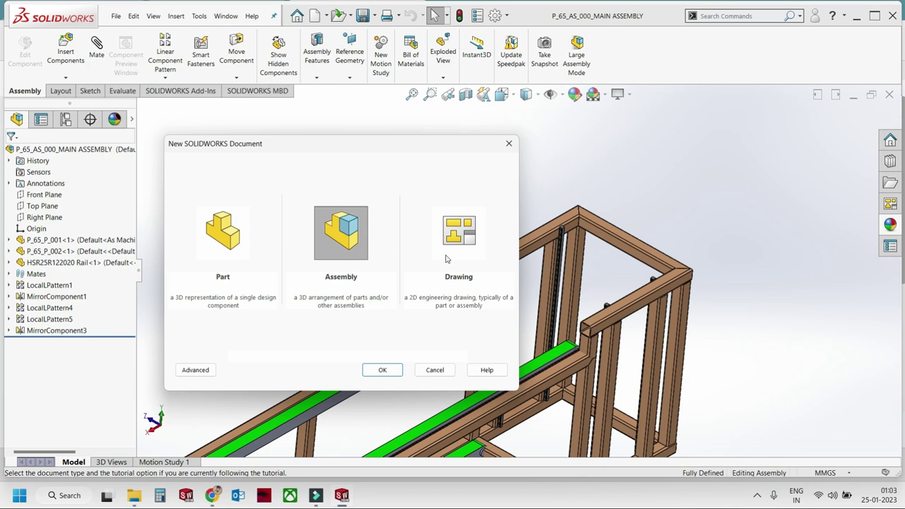
{"action": "double_click", "coordinate": [234, 242]}
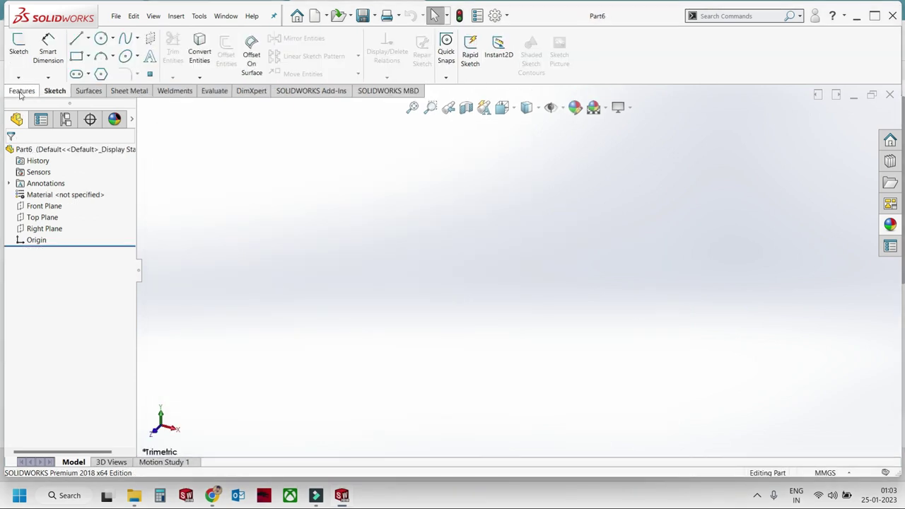
Sketch a center rectangle at the origin on the Front Plane.
{"action": "left_click", "coordinate": [407, 220]}
{"action": "left_click", "coordinate": [48, 51]}
{"action": "left_click", "coordinate": [88, 56]}
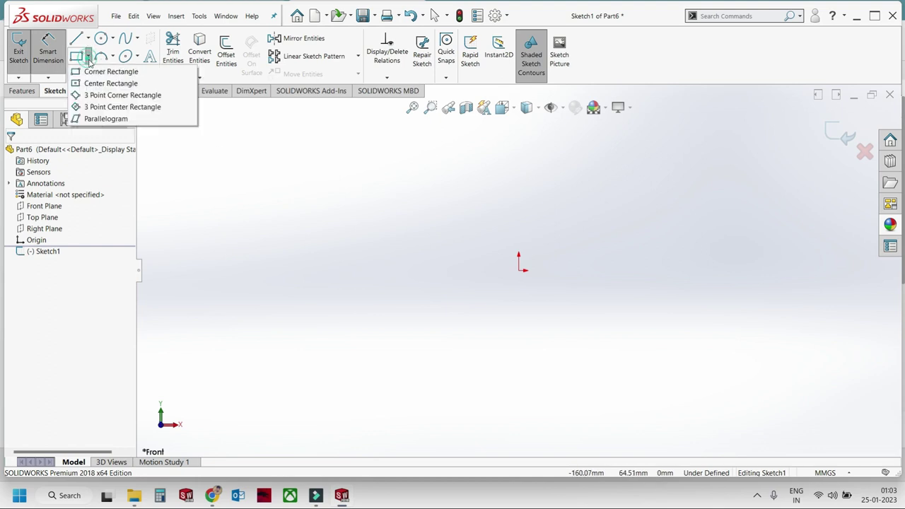
{"action": "left_click", "coordinate": [110, 84]}
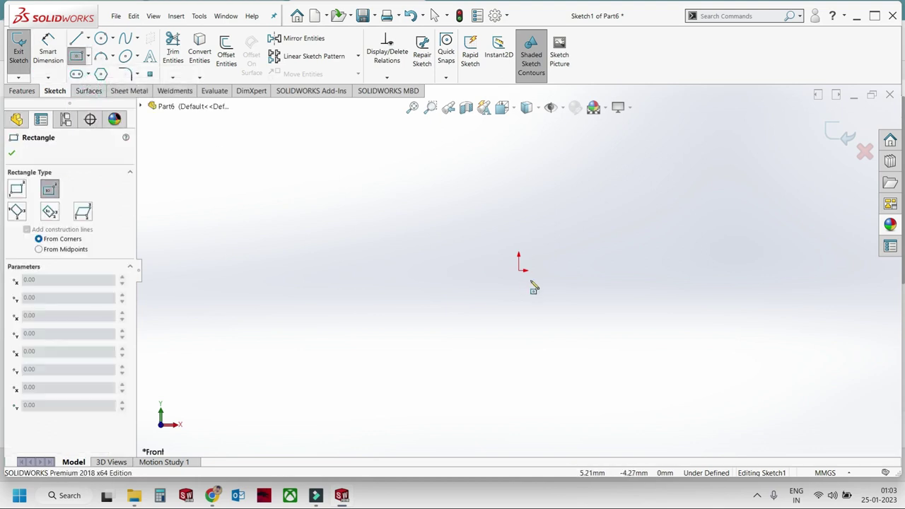
{"action": "left_click", "coordinate": [520, 271]}
{"action": "left_click", "coordinate": [658, 294]}
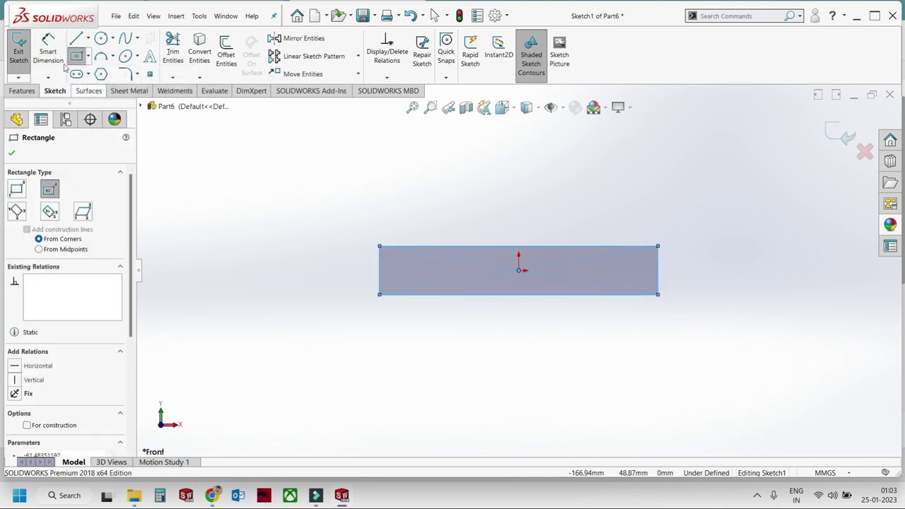
{"action": "key", "text": "Escape"}
Dimension the rectangle 500 mm wide and 80 mm tall.
{"action": "left_click", "coordinate": [447, 247]}
{"action": "left_click", "coordinate": [445, 212]}
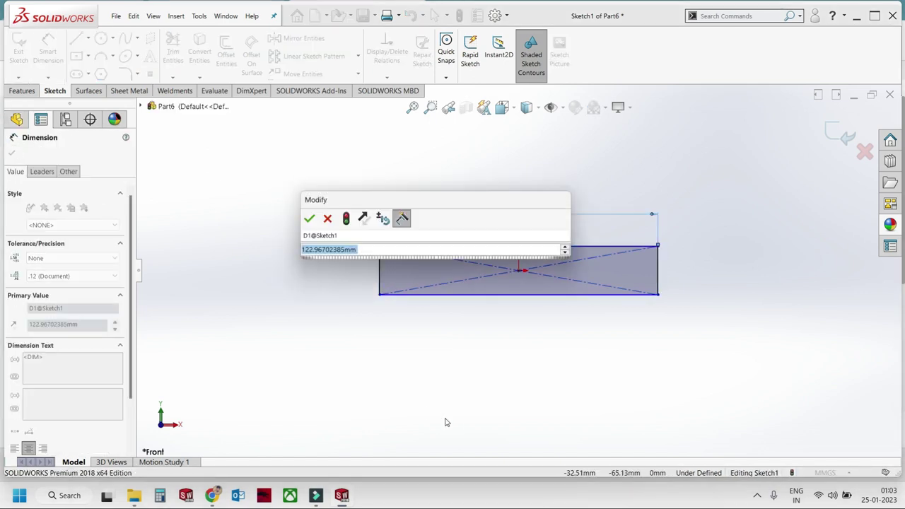
{"action": "type", "text": "450"}
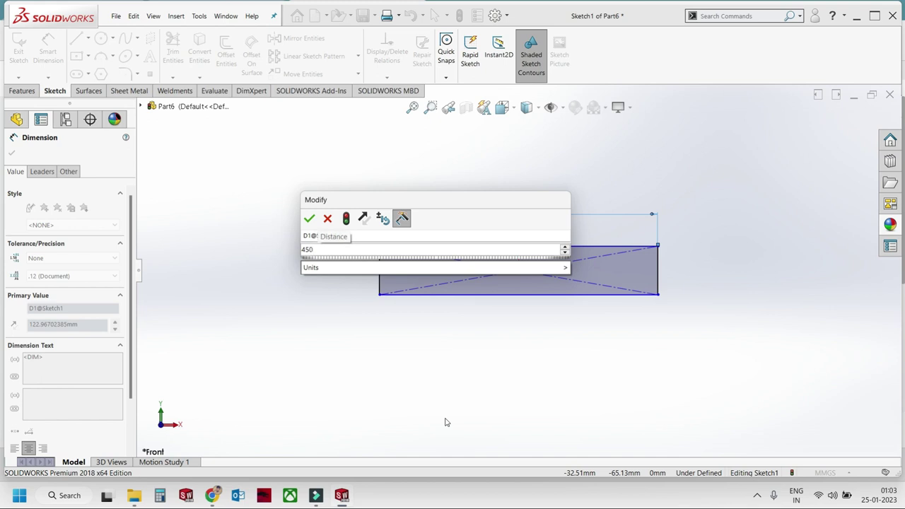
{"action": "key", "text": "BackSpace"}
{"action": "type", "text": "500"}
{"action": "key", "text": "Return"}
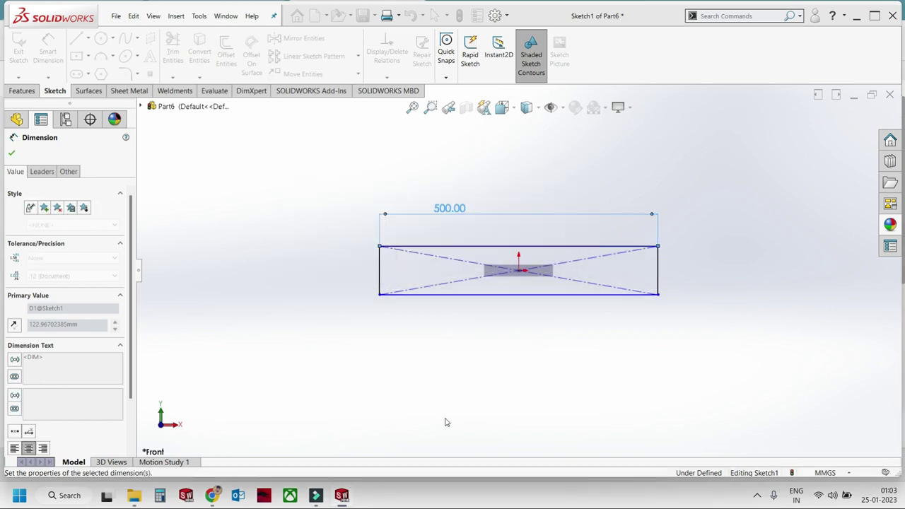
{"action": "left_click", "coordinate": [380, 270]}
{"action": "left_click", "coordinate": [338, 270]}
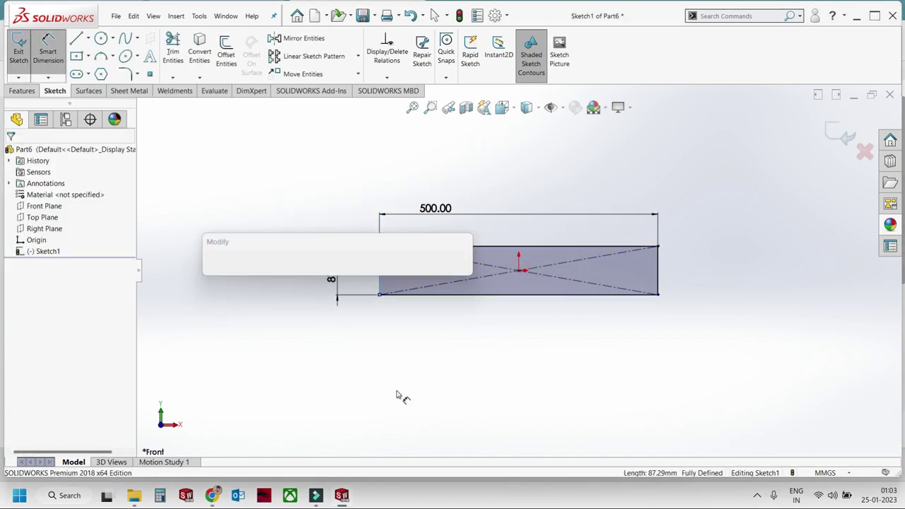
{"action": "type", "text": "80"}
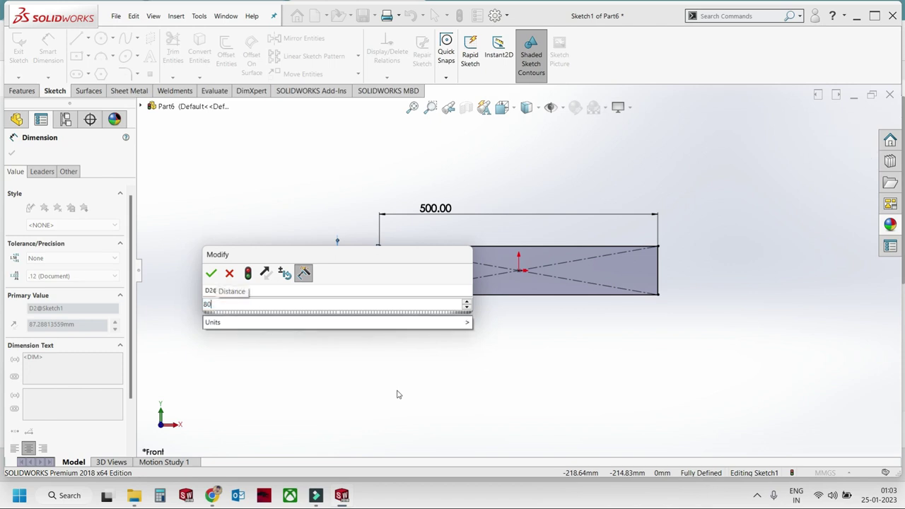
{"action": "key", "text": "Return"}
Extrude the rectangle 750 mm into a solid block.
{"action": "left_click", "coordinate": [835, 141]}
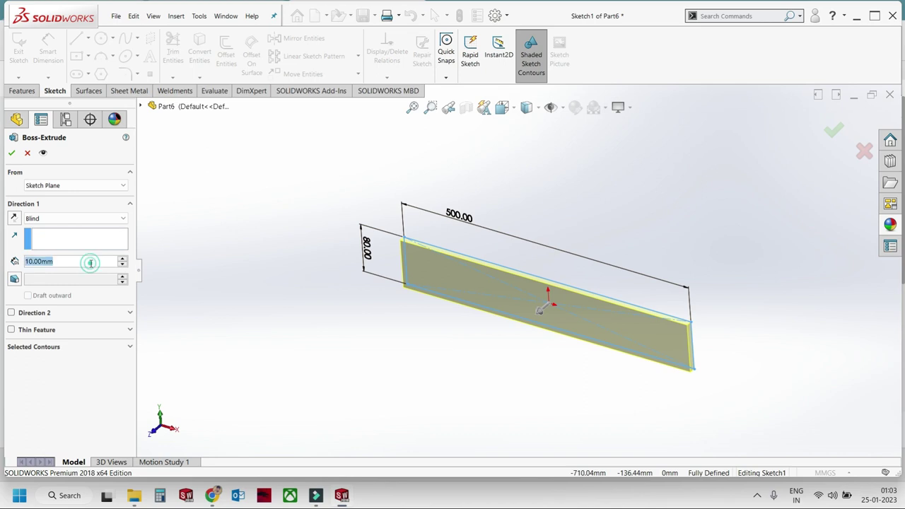
{"action": "type", "text": "750"}
{"action": "key", "text": "Return"}
{"action": "scroll", "coordinate": [275, 192], "scroll_direction": "up", "scroll_amount": 3}
{"action": "scroll", "coordinate": [369, 256], "scroll_direction": "up", "scroll_amount": 2}
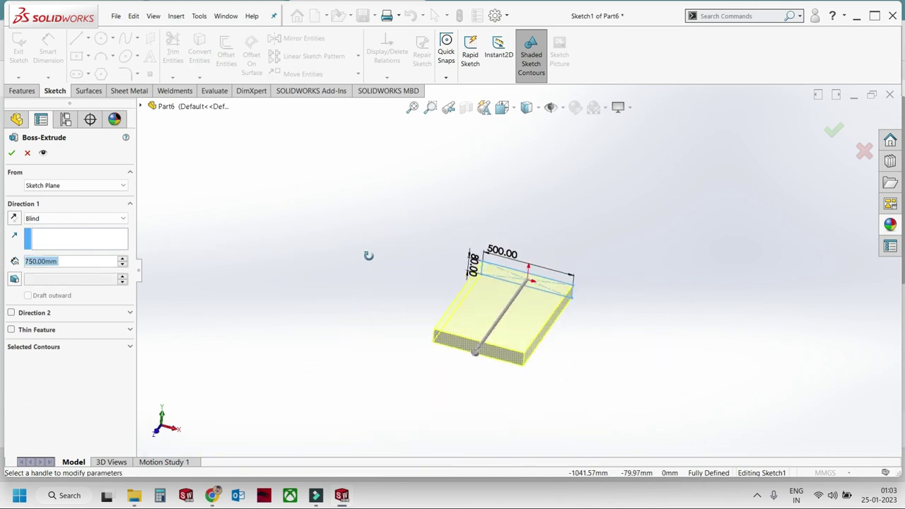
{"action": "middle_click_drag", "start_coordinate": [369, 256], "coordinate": [363, 243]}
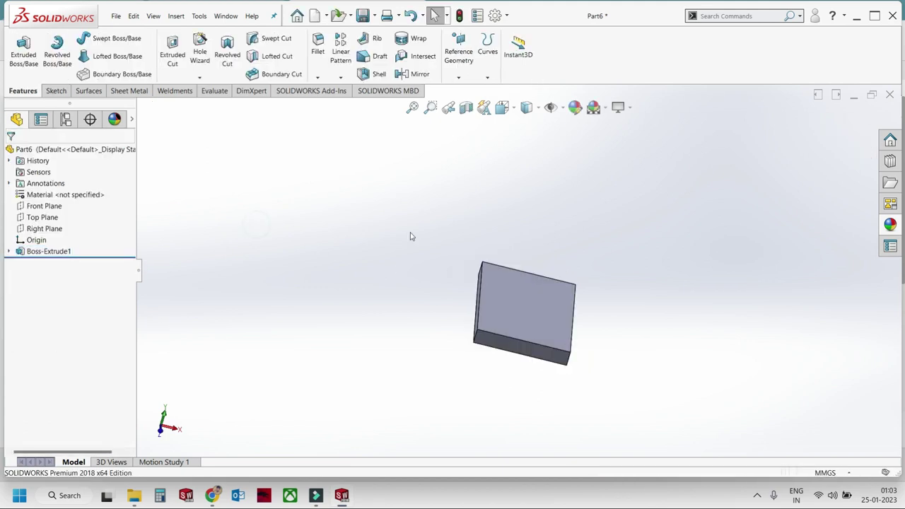
{"action": "scroll", "coordinate": [520, 309], "scroll_direction": "up", "scroll_amount": 2}
Fillet the four long edges of the 500 × 80 block with a 40 mm radius.
{"action": "left_click", "coordinate": [459, 272]}
{"action": "mouse_move", "coordinate": [459, 273]}
{"action": "middle_mouse_down"}
{"action": "mouse_move", "coordinate": [503, 269]}
{"action": "mouse_move", "coordinate": [505, 328]}
{"action": "middle_mouse_up"}
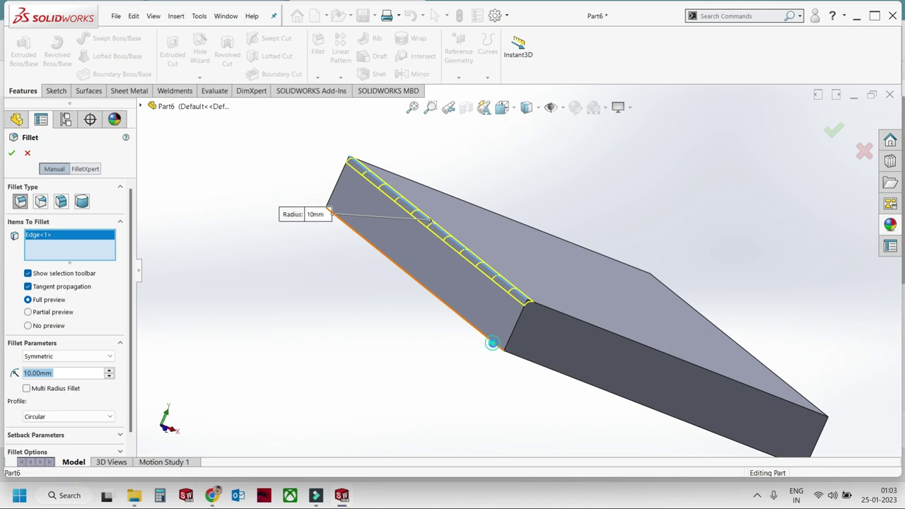
{"action": "left_click", "coordinate": [492, 343]}
{"action": "left_click", "coordinate": [110, 372]}
{"action": "left_click", "coordinate": [109, 372]}
{"action": "left_click", "coordinate": [109, 372]}
{"action": "mouse_move", "coordinate": [414, 359]}
{"action": "middle_mouse_down"}
{"action": "mouse_move", "coordinate": [466, 355]}
{"action": "mouse_move", "coordinate": [560, 267]}
{"action": "middle_mouse_up"}
{"action": "left_click", "coordinate": [564, 312]}
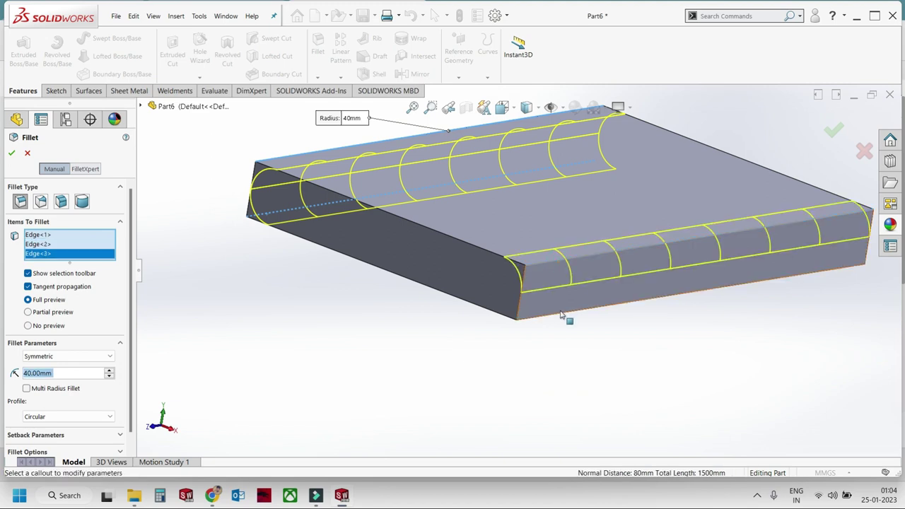
{"action": "left_click", "coordinate": [559, 318]}
{"action": "scroll", "coordinate": [545, 325], "scroll_direction": "up", "scroll_amount": 3}
{"action": "mouse_move", "coordinate": [494, 323]}
{"action": "middle_mouse_down"}
{"action": "mouse_move", "coordinate": [538, 363]}
{"action": "mouse_move", "coordinate": [502, 287]}
{"action": "middle_mouse_up"}
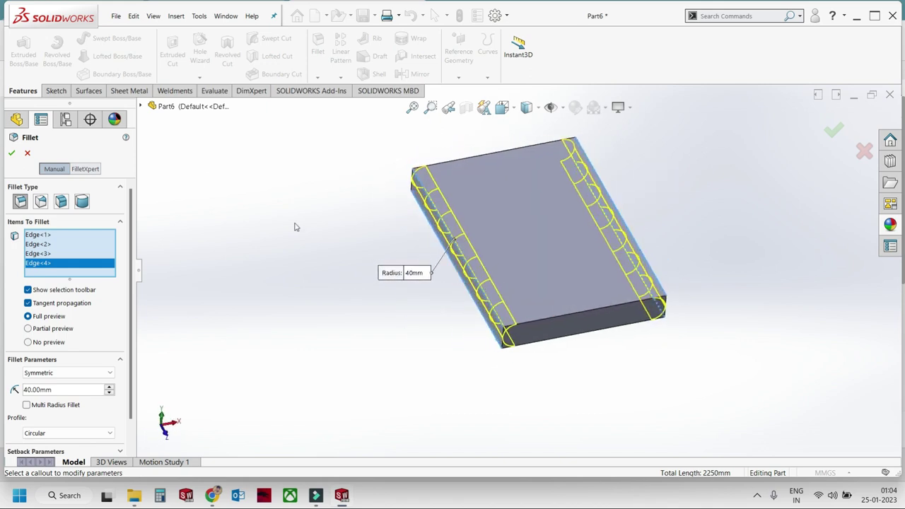
{"action": "left_click", "coordinate": [11, 155]}
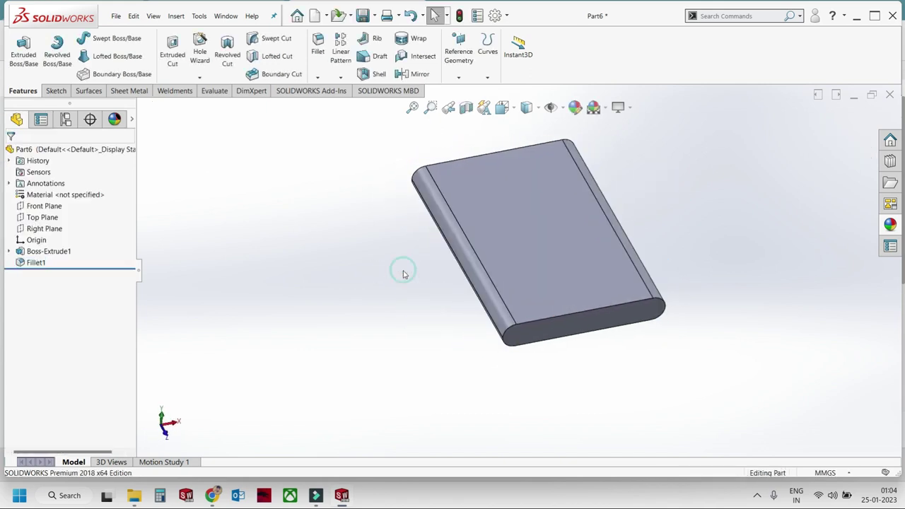
{"action": "left_click", "coordinate": [559, 269]}
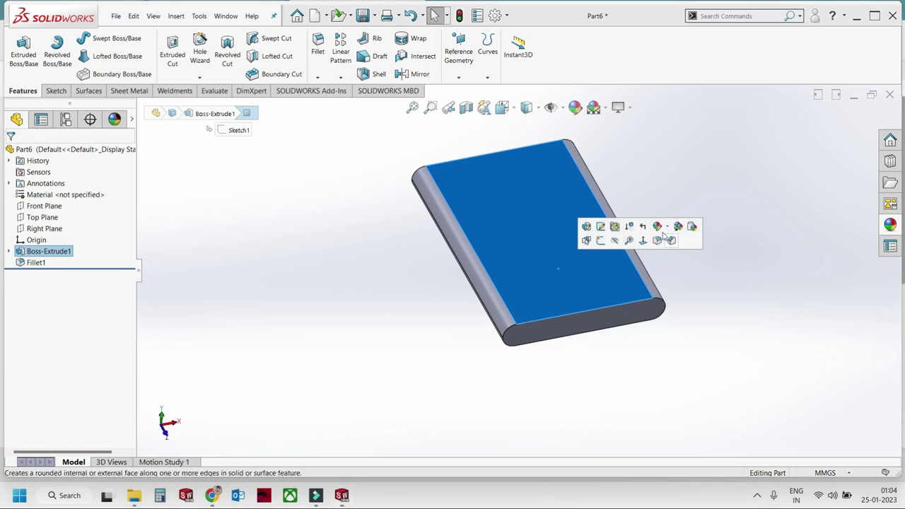
Apply a green appearance to the top, bottom and rounded side faces.
{"action": "left_click", "coordinate": [667, 226]}
{"action": "left_click", "coordinate": [678, 255]}
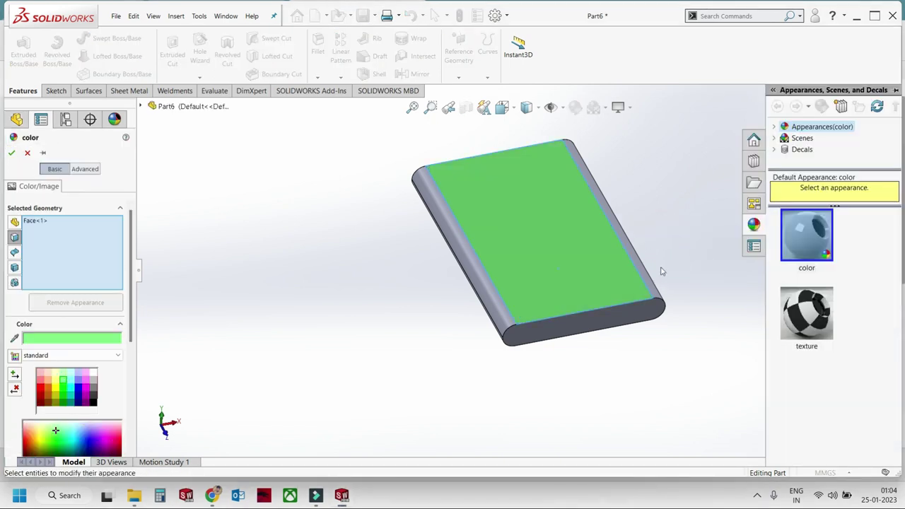
{"action": "left_click", "coordinate": [641, 276]}
{"action": "left_click", "coordinate": [633, 259]}
{"action": "mouse_move", "coordinate": [633, 258]}
{"action": "middle_mouse_down"}
{"action": "mouse_move", "coordinate": [574, 253]}
{"action": "mouse_move", "coordinate": [285, 327]}
{"action": "mouse_move", "coordinate": [511, 245]}
{"action": "mouse_move", "coordinate": [620, 190]}
{"action": "mouse_move", "coordinate": [588, 209]}
{"action": "middle_mouse_up"}
{"action": "left_click", "coordinate": [485, 226]}
{"action": "left_click", "coordinate": [506, 232]}
{"action": "middle_click_drag", "start_coordinate": [506, 232], "coordinate": [596, 283]}
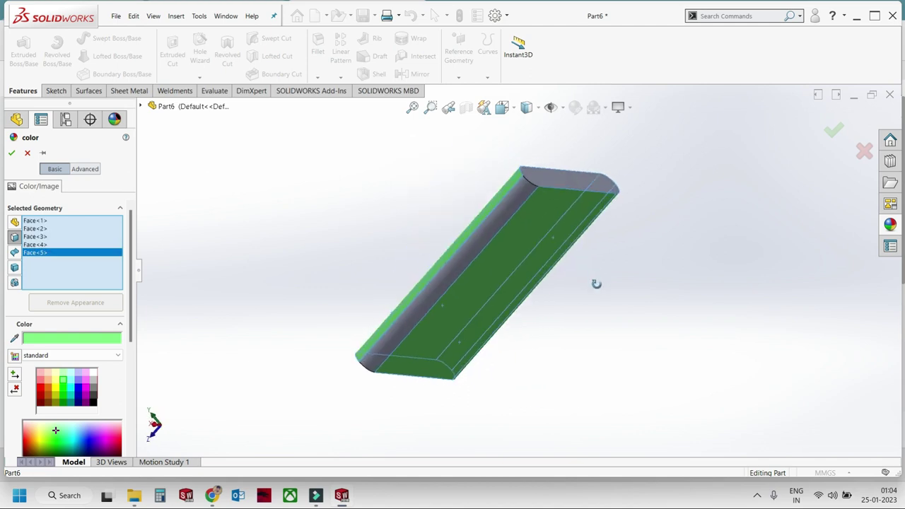
{"action": "scroll", "coordinate": [527, 201], "scroll_direction": "down", "scroll_amount": 3}
{"action": "left_click", "coordinate": [527, 201]}
{"action": "middle_click_drag", "start_coordinate": [527, 202], "coordinate": [338, 251]}
{"action": "left_click", "coordinate": [12, 153]}
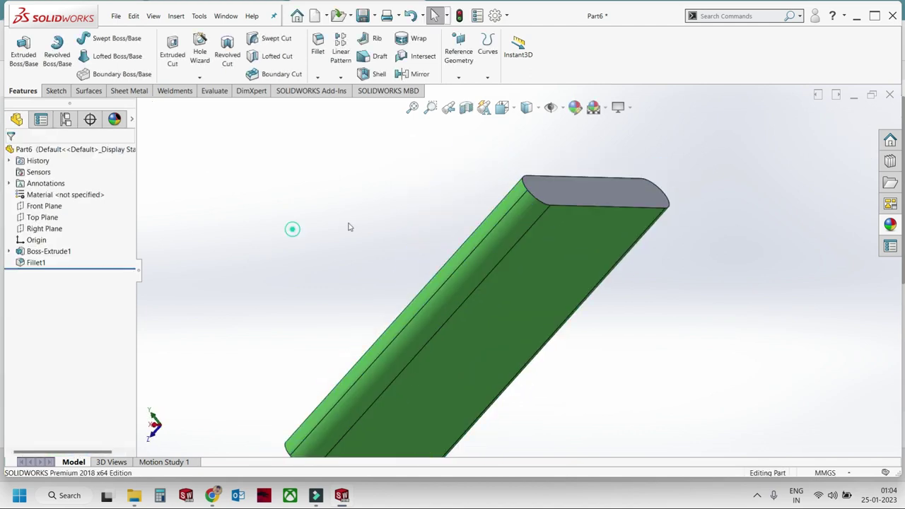
Switch to the front view and select the block's end face.
{"action": "scroll", "coordinate": [446, 238], "scroll_direction": "up", "scroll_amount": 5}
{"action": "middle_click_drag", "start_coordinate": [447, 238], "coordinate": [362, 273]}
{"action": "key", "text": "ctrl+1"}
{"action": "scroll", "coordinate": [510, 287], "scroll_direction": "down", "scroll_amount": 2}
{"action": "scroll", "coordinate": [481, 293], "scroll_direction": "down", "scroll_amount": 2}
{"action": "left_click", "coordinate": [450, 302]}
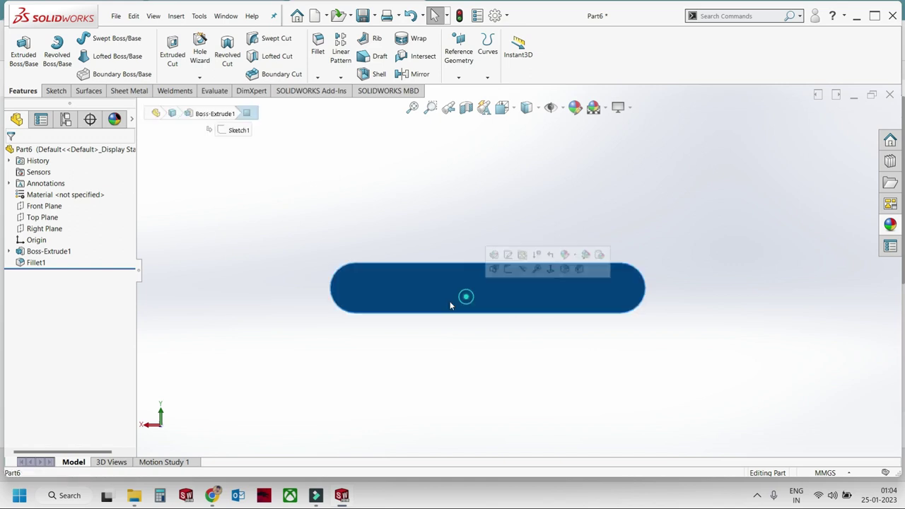
Sketch circles at both rounded ends of the end face and make them equal.
{"action": "left_click", "coordinate": [30, 61]}
{"action": "left_click", "coordinate": [101, 39]}
{"action": "scroll", "coordinate": [405, 281], "scroll_direction": "down", "scroll_amount": 2}
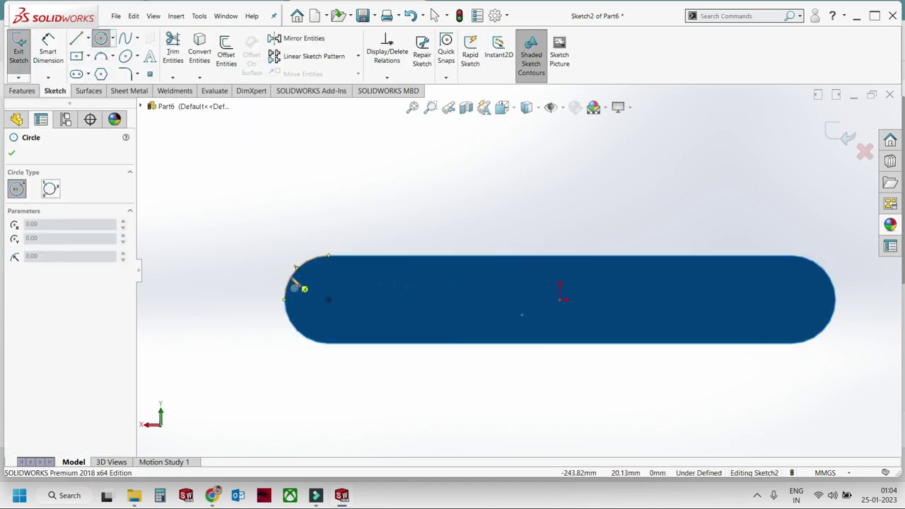
{"action": "left_click", "coordinate": [328, 300]}
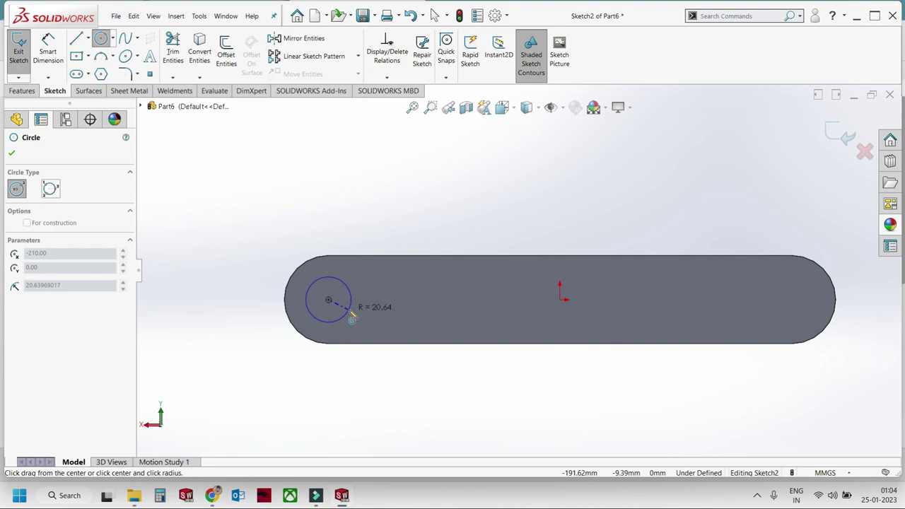
{"action": "left_click", "coordinate": [353, 320]}
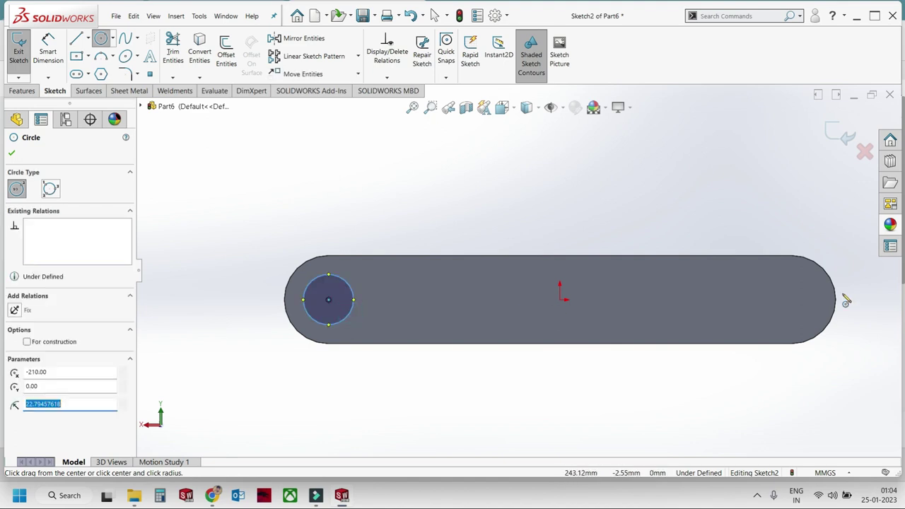
{"action": "left_click", "coordinate": [791, 300]}
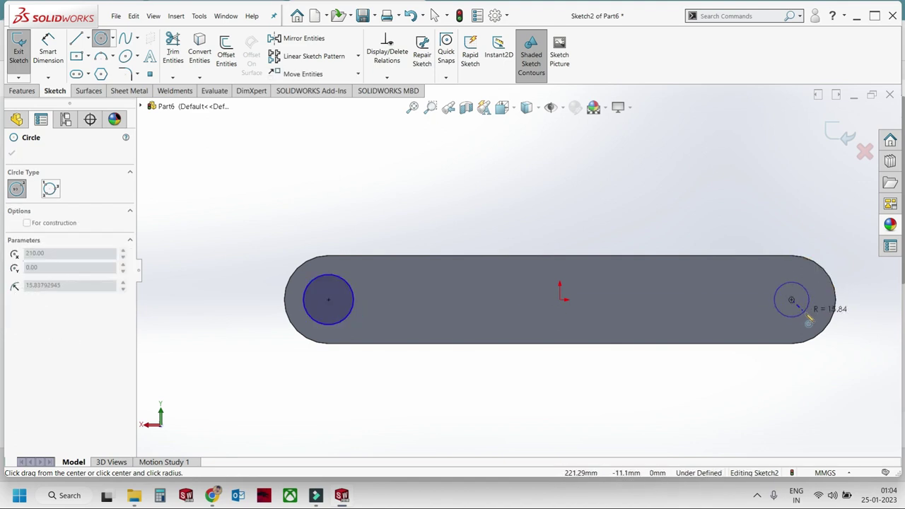
{"action": "left_click", "coordinate": [807, 318]}
{"action": "key", "text": "Escape"}
{"action": "key", "text": "ctrl+a"}
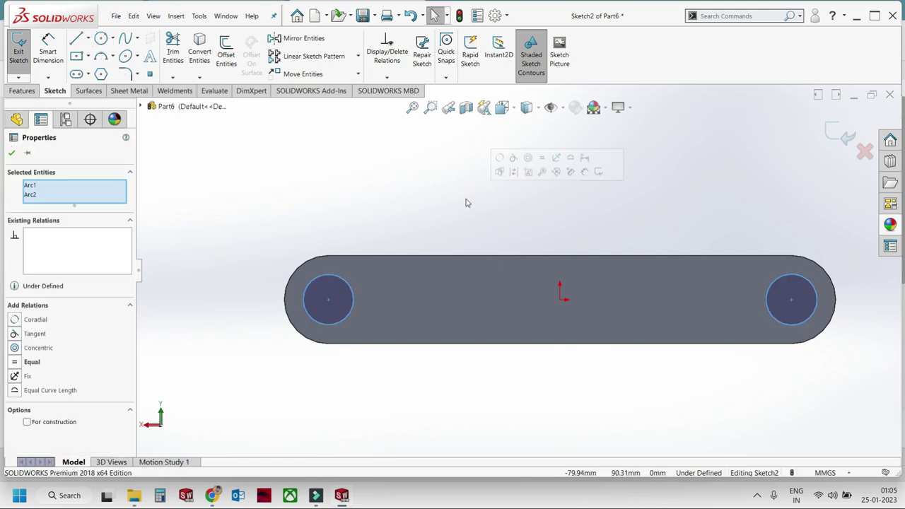
{"action": "left_click", "coordinate": [11, 153]}
Dimension the circles to Ø40 and set a 10 mm extrusion depth.
{"action": "left_click", "coordinate": [48, 51]}
{"action": "left_click", "coordinate": [316, 279]}
{"action": "left_click", "coordinate": [228, 275]}
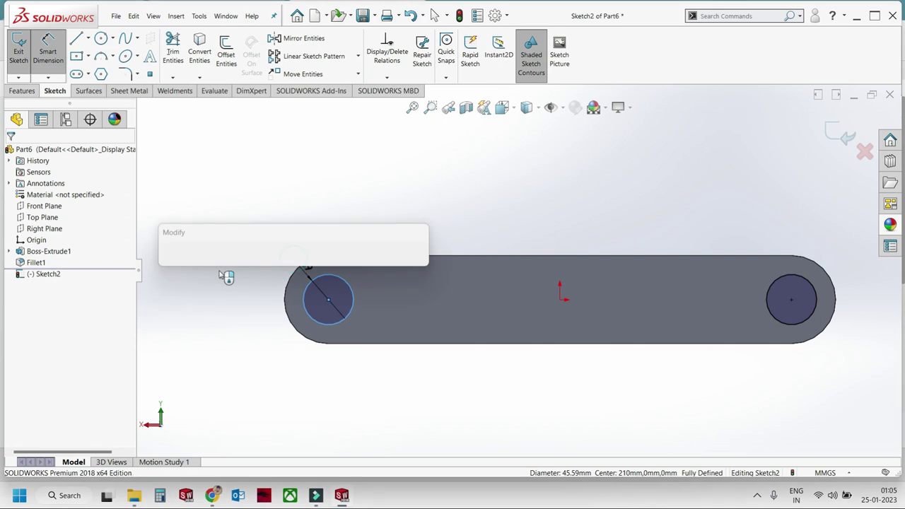
{"action": "type", "text": "40"}
{"action": "key", "text": "Return"}
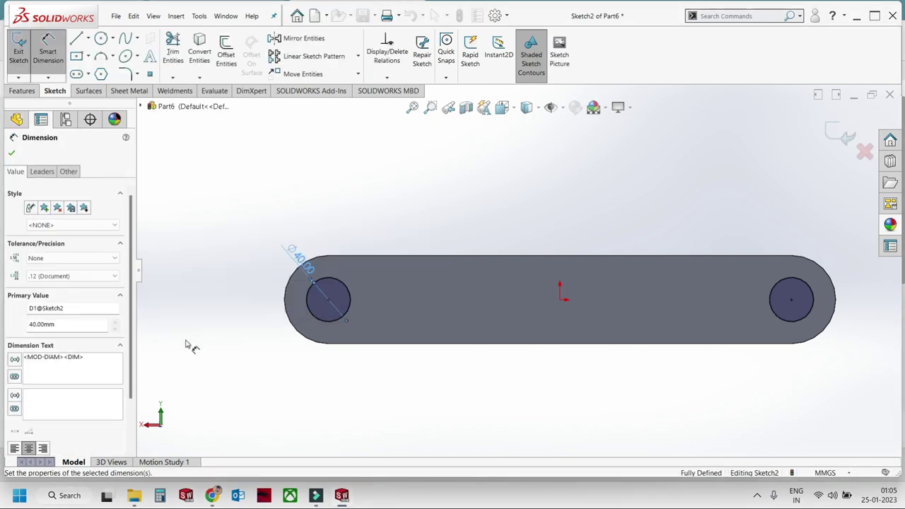
{"action": "key", "text": "Escape"}
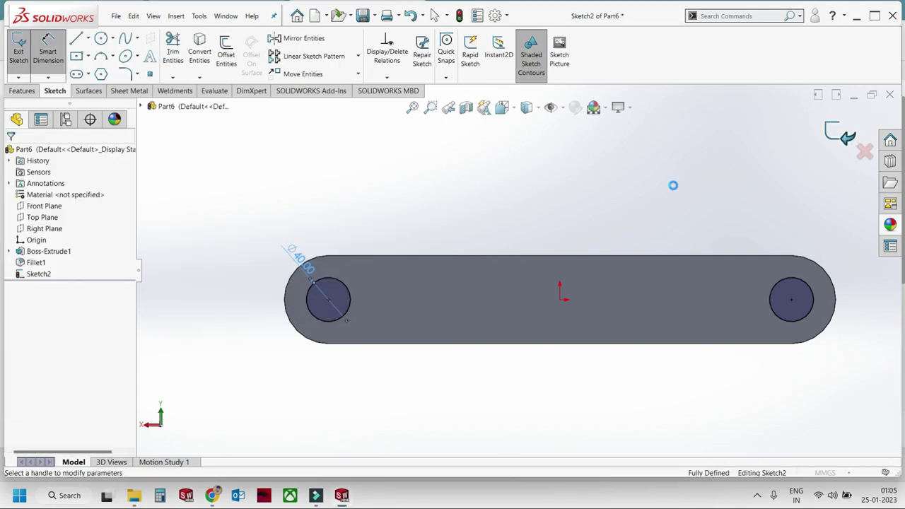
{"action": "type", "text": "10"}
{"action": "key", "text": "Return"}
Finish the 10 mm end pins and start a sketch on the belt's opposite end face.
{"action": "left_click", "coordinate": [11, 153]}
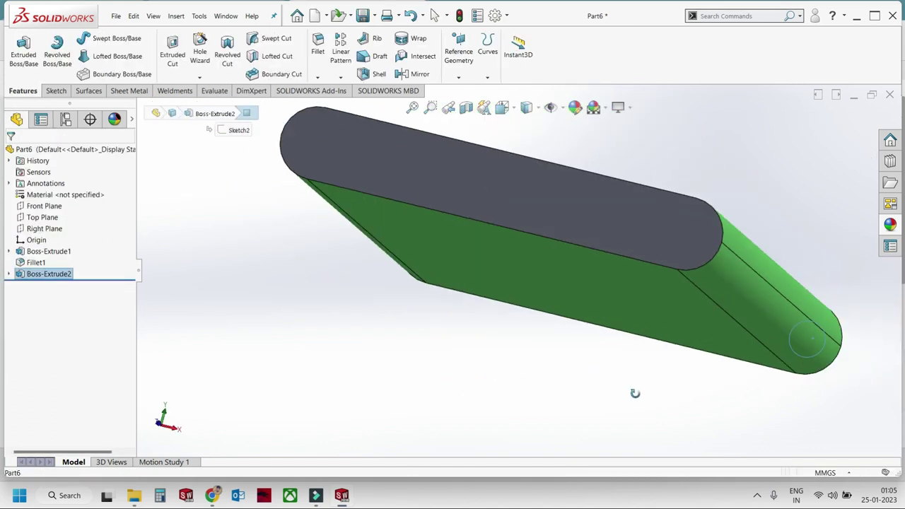
{"action": "left_click", "coordinate": [509, 278]}
{"action": "left_click", "coordinate": [57, 90]}
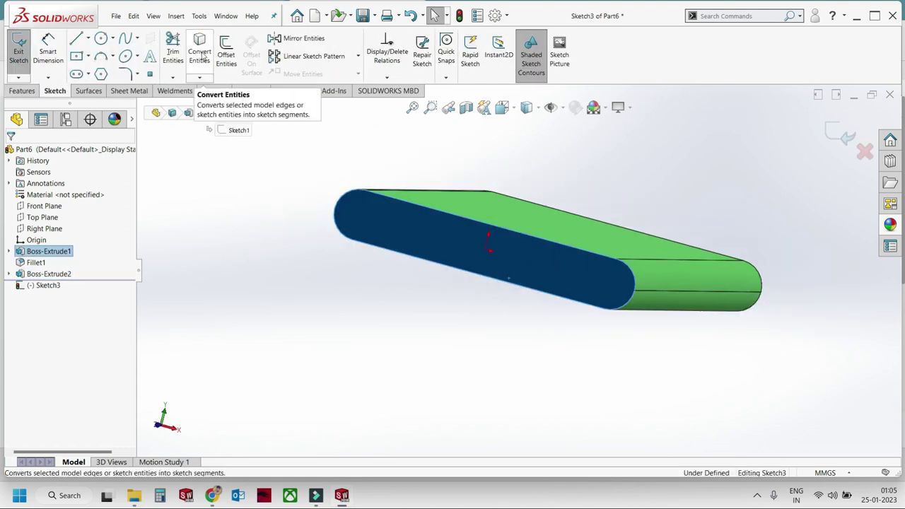
Convert the pin outlines onto the opposite face and extrude them 10 mm.
{"action": "mouse_move", "coordinate": [288, 190]}
{"action": "middle_mouse_down"}
{"action": "mouse_move", "coordinate": [299, 208]}
{"action": "mouse_move", "coordinate": [573, 268]}
{"action": "middle_mouse_up"}
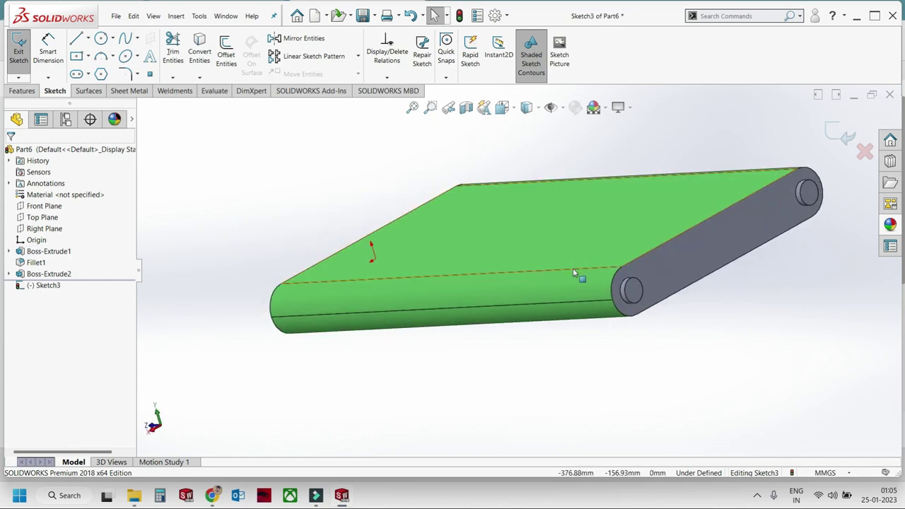
{"action": "middle_click_drag", "start_coordinate": [812, 196], "coordinate": [435, 148]}
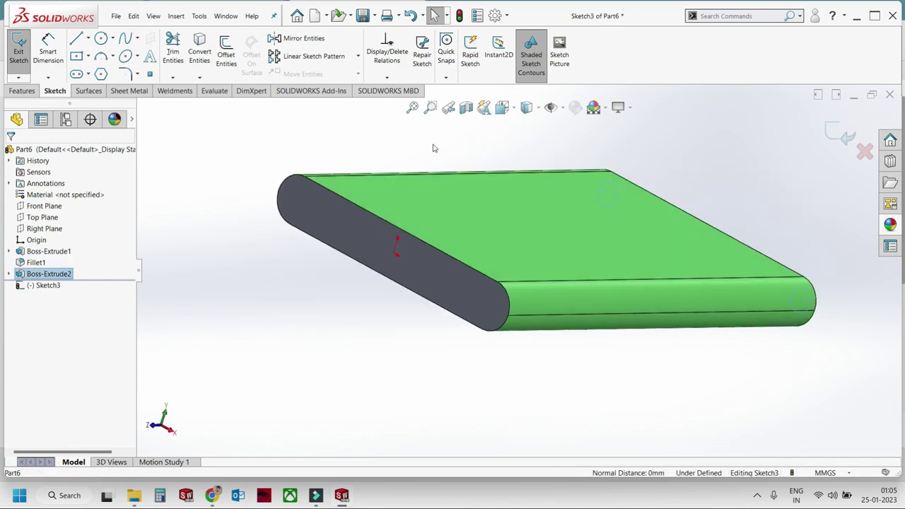
{"action": "left_click", "coordinate": [211, 60]}
{"action": "left_click", "coordinate": [481, 273]}
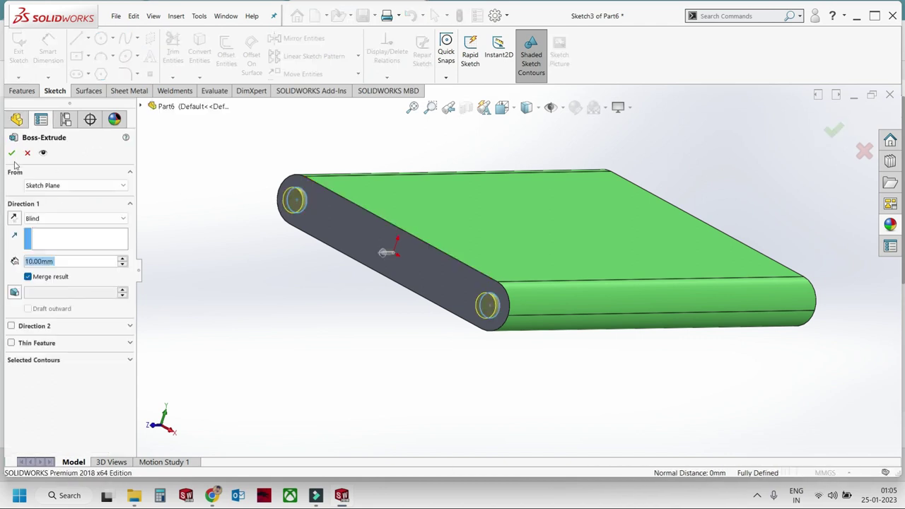
{"action": "left_click", "coordinate": [11, 153]}
{"action": "key", "text": "ctrl+8"}
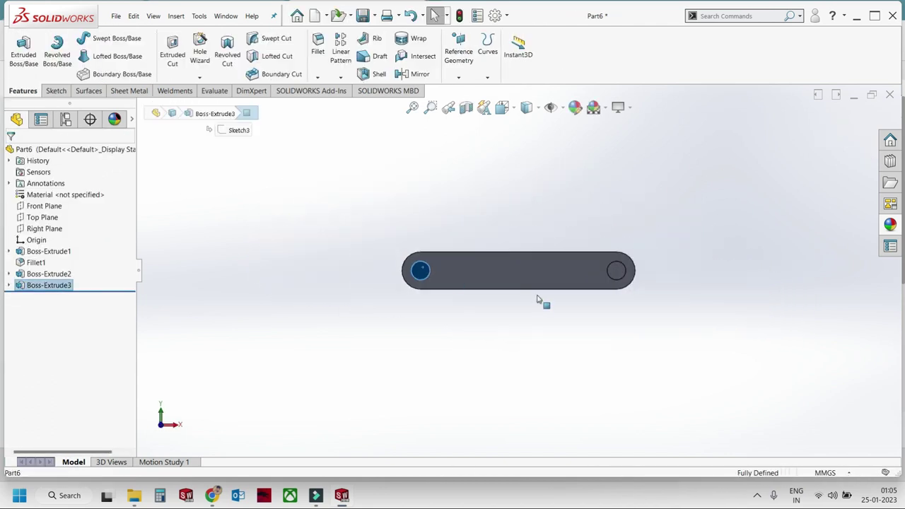
Start a sketch on the belt face and draw a corner rectangle over the slot.
{"action": "left_click", "coordinate": [25, 44]}
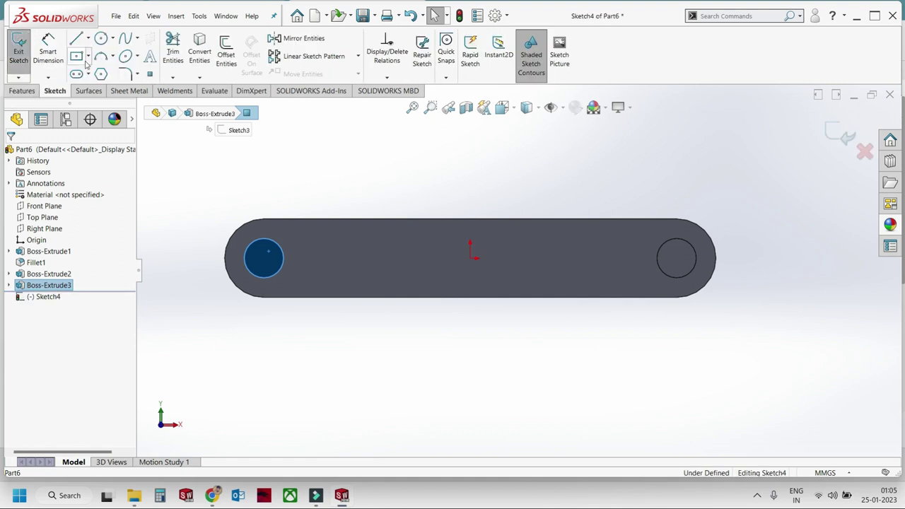
{"action": "left_click", "coordinate": [90, 60]}
{"action": "left_click", "coordinate": [106, 69]}
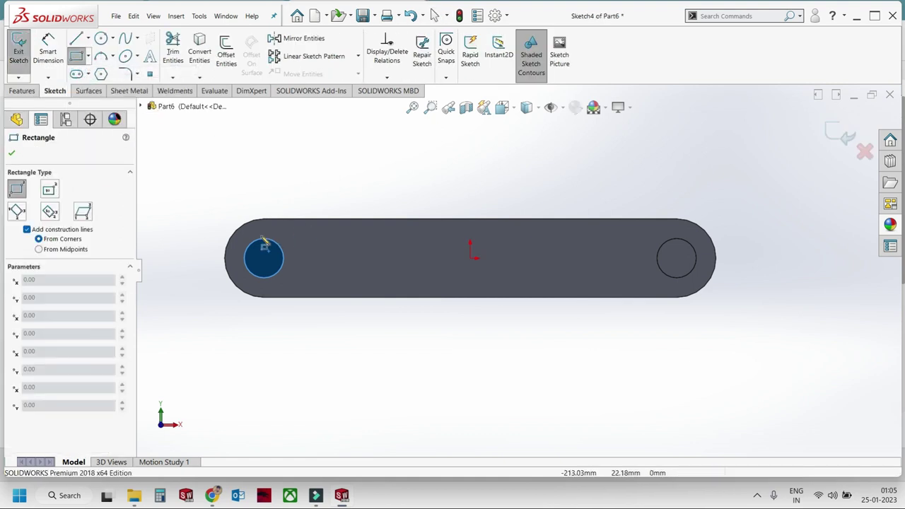
{"action": "left_click", "coordinate": [236, 222]}
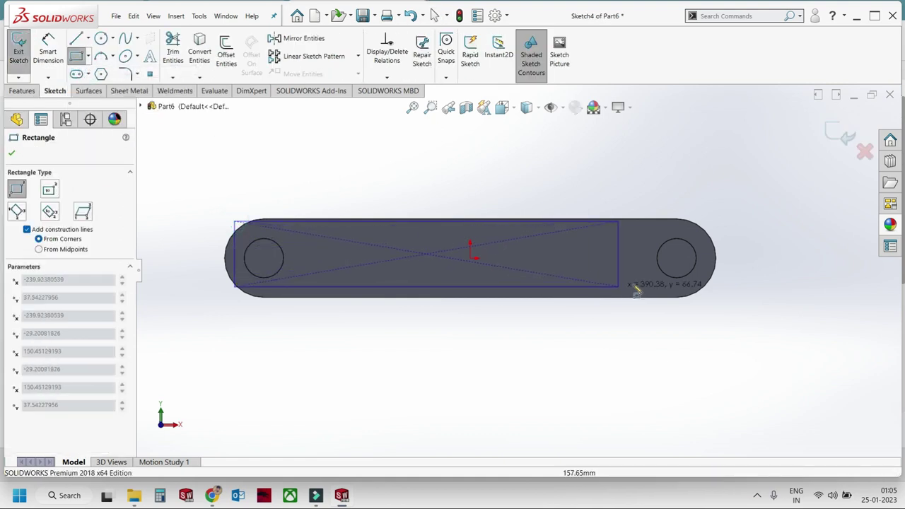
{"action": "left_click", "coordinate": [704, 298]}
{"action": "key", "text": "Escape"}
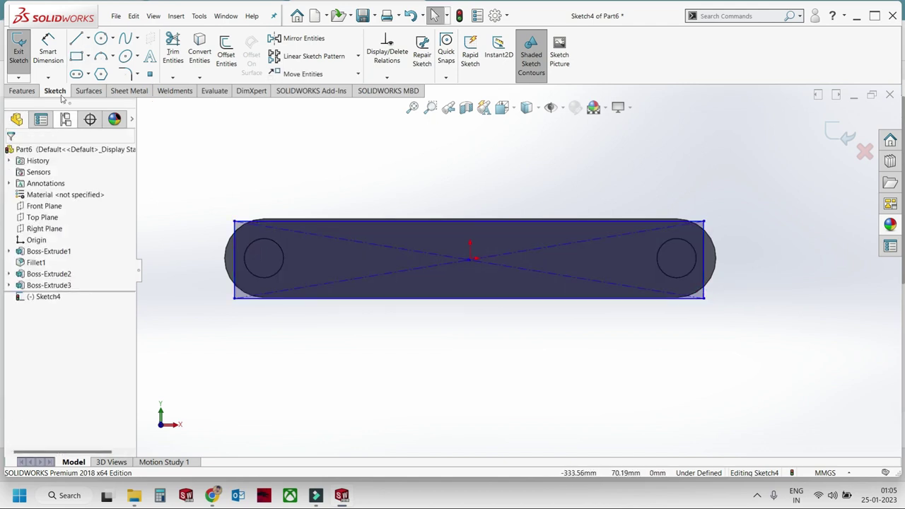
{"action": "key", "text": "Return"}
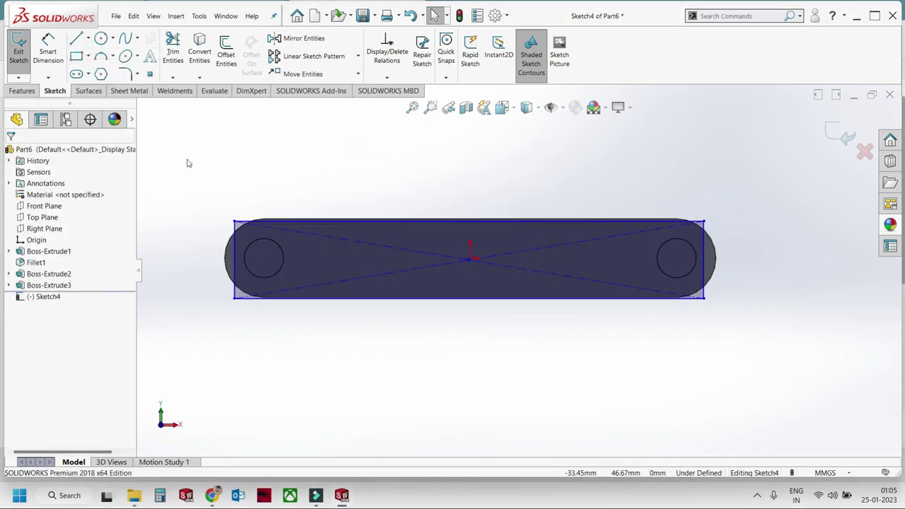
Draw a vertical centerline from the rectangle's top edge down to its centre point.
{"action": "left_click", "coordinate": [89, 41]}
{"action": "left_click", "coordinate": [103, 63]}
{"action": "left_click", "coordinate": [481, 268]}
{"action": "scroll", "coordinate": [485, 250], "scroll_direction": "down", "scroll_amount": 3}
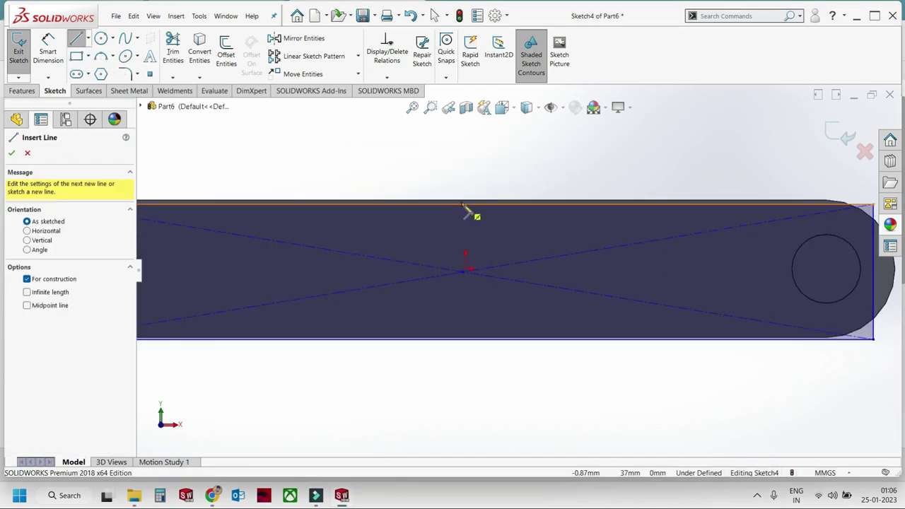
{"action": "left_click_drag", "start_coordinate": [463, 204], "coordinate": [466, 269]}
{"action": "key", "text": "Escape"}
{"action": "left_click", "coordinate": [464, 233]}
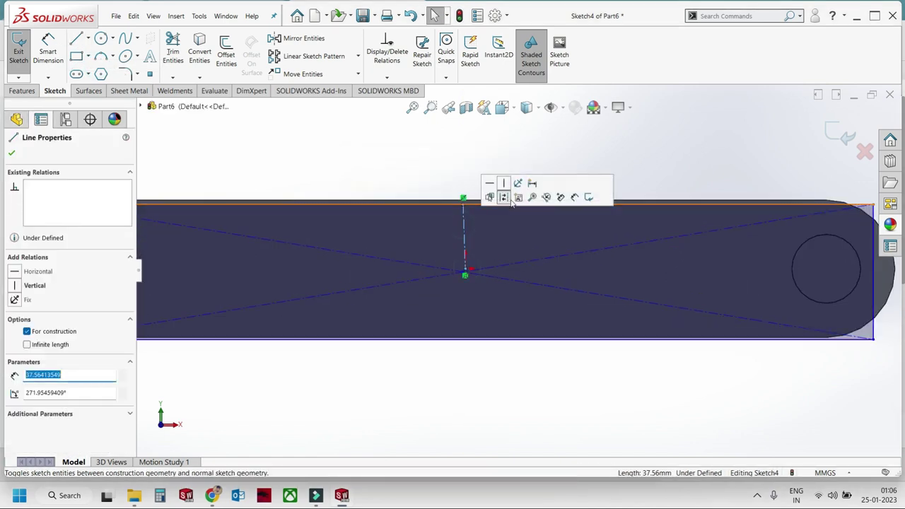
{"action": "left_click", "coordinate": [505, 186]}
{"action": "scroll", "coordinate": [461, 172], "scroll_direction": "up", "scroll_amount": 3}
{"action": "scroll", "coordinate": [413, 257], "scroll_direction": "down", "scroll_amount": 1}
{"action": "scroll", "coordinate": [398, 255], "scroll_direction": "down", "scroll_amount": 1}
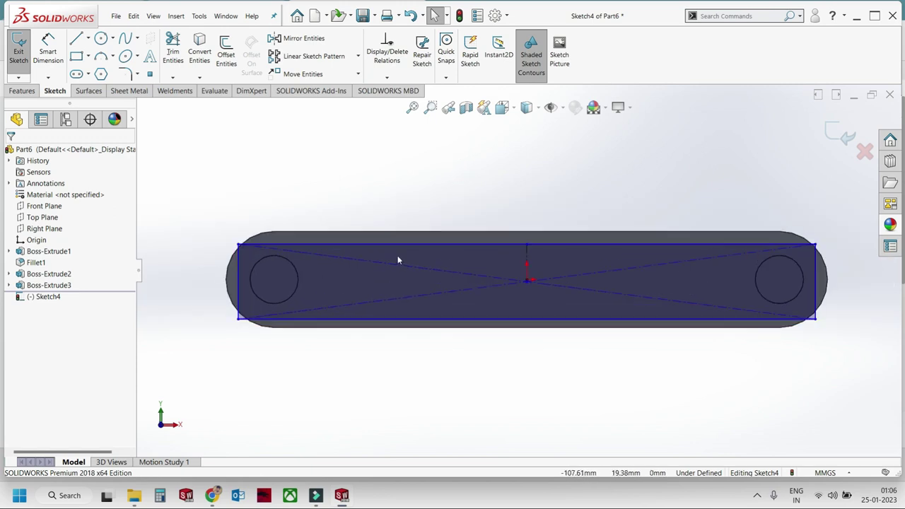
{"action": "scroll", "coordinate": [415, 282], "scroll_direction": "down", "scroll_amount": 2}
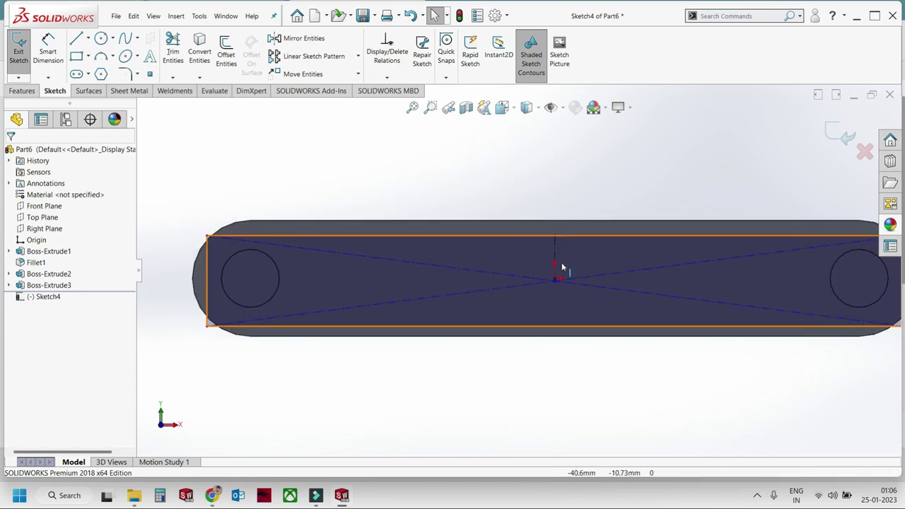
{"action": "scroll", "coordinate": [501, 333], "scroll_direction": "down", "scroll_amount": 2}
{"action": "scroll", "coordinate": [508, 297], "scroll_direction": "down", "scroll_amount": 2}
{"action": "left_click", "coordinate": [507, 282]}
{"action": "left_click", "coordinate": [506, 278], "text": "ctrl"}
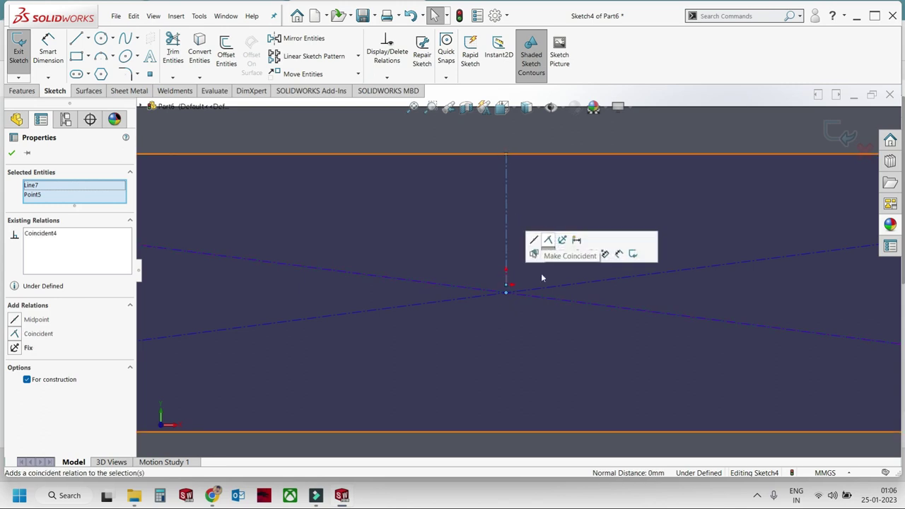
{"action": "scroll", "coordinate": [542, 290], "scroll_direction": "up", "scroll_amount": 2}
{"action": "scroll", "coordinate": [538, 376], "scroll_direction": "up", "scroll_amount": 2}
{"action": "key", "text": "Escape"}
{"action": "scroll", "coordinate": [404, 283], "scroll_direction": "up", "scroll_amount": 1}
{"action": "scroll", "coordinate": [177, 203], "scroll_direction": "down", "scroll_amount": 2}
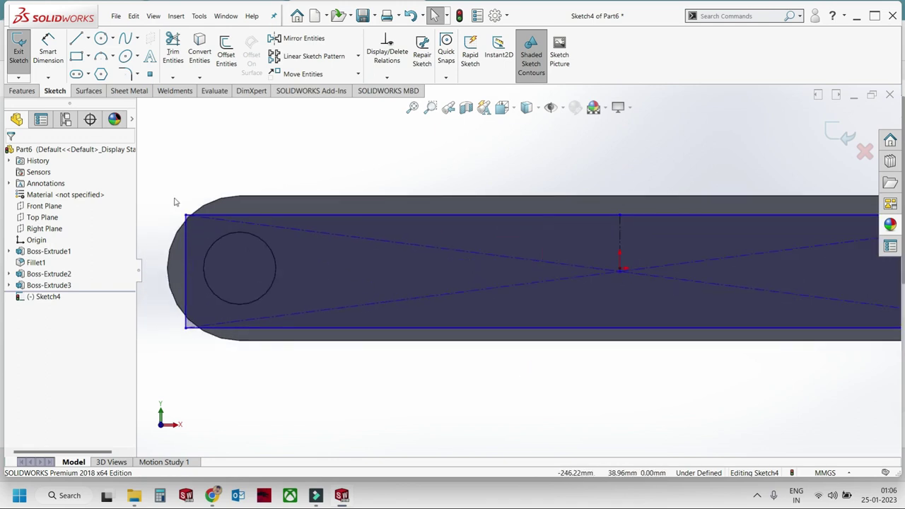
Add a horizontal centerline from the rectangle's left edge to the left pin's centre.
{"action": "left_click", "coordinate": [88, 38]}
{"action": "left_click", "coordinate": [89, 65]}
{"action": "scroll", "coordinate": [205, 271], "scroll_direction": "down", "scroll_amount": 2}
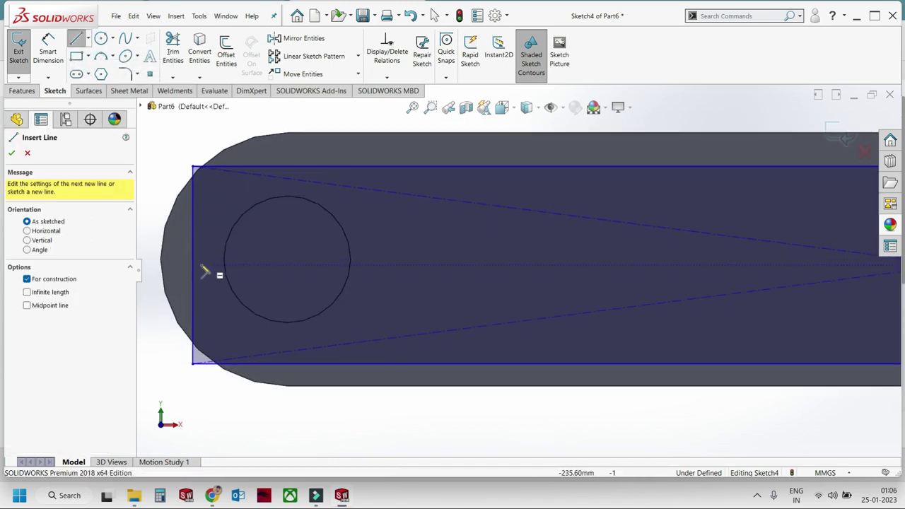
{"action": "left_click", "coordinate": [192, 265]}
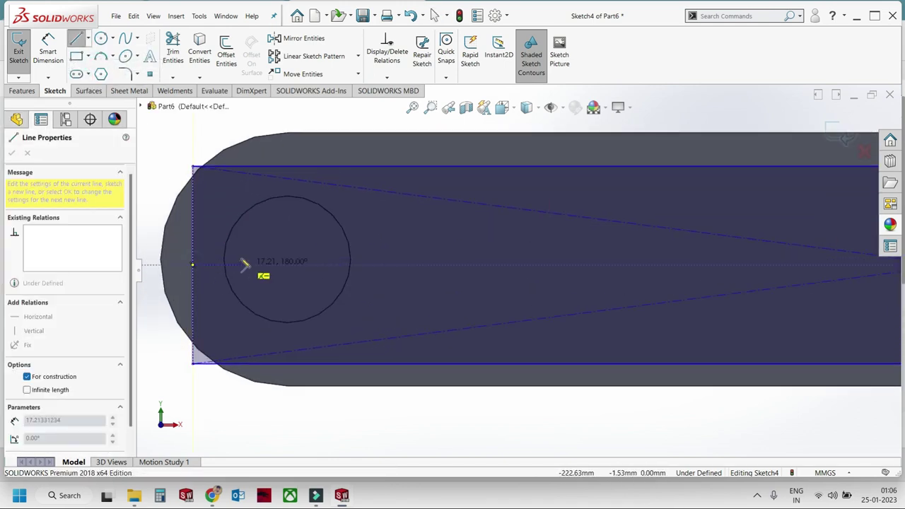
{"action": "left_click", "coordinate": [289, 263]}
{"action": "key", "text": "Escape"}
{"action": "left_click", "coordinate": [281, 260]}
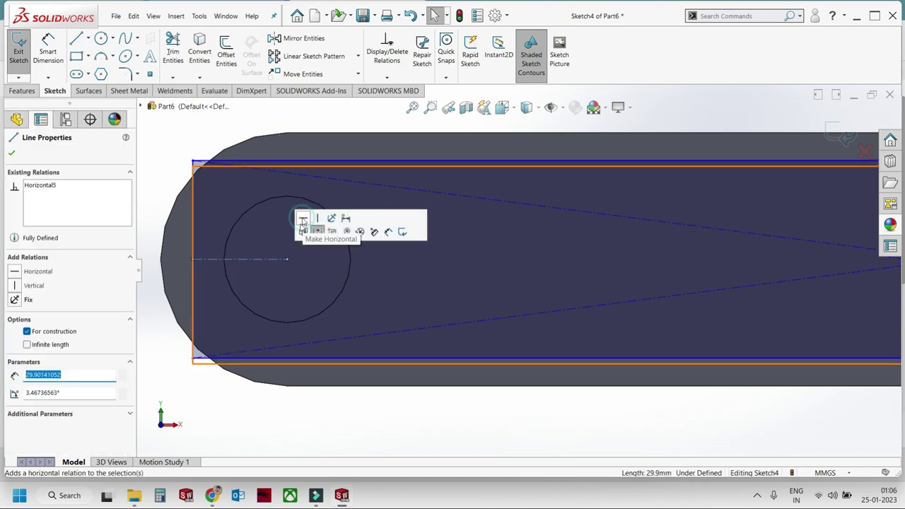
{"action": "scroll", "coordinate": [510, 269], "scroll_direction": "up", "scroll_amount": 5}
{"action": "left_click", "coordinate": [460, 363]}
{"action": "scroll", "coordinate": [610, 264], "scroll_direction": "down", "scroll_amount": 2}
{"action": "scroll", "coordinate": [614, 272], "scroll_direction": "down", "scroll_amount": 2}
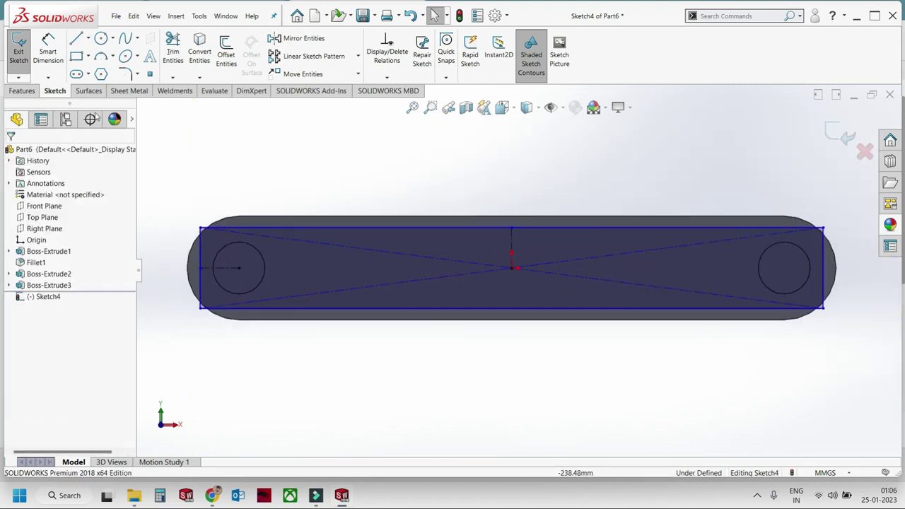
{"action": "left_click", "coordinate": [48, 49]}
{"action": "left_click", "coordinate": [393, 228]}
Dimension the rectangle to 475 mm wide and 65 mm high.
{"action": "left_click", "coordinate": [398, 178]}
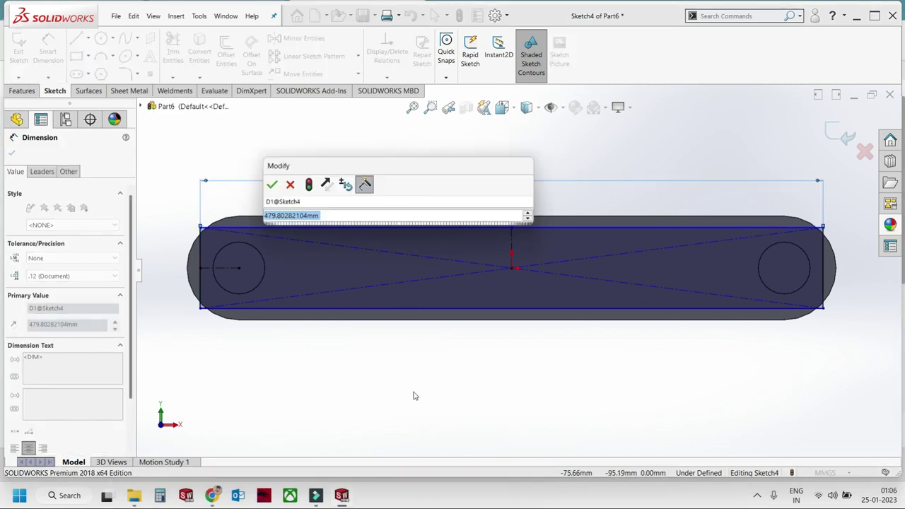
{"action": "type", "text": "4"}
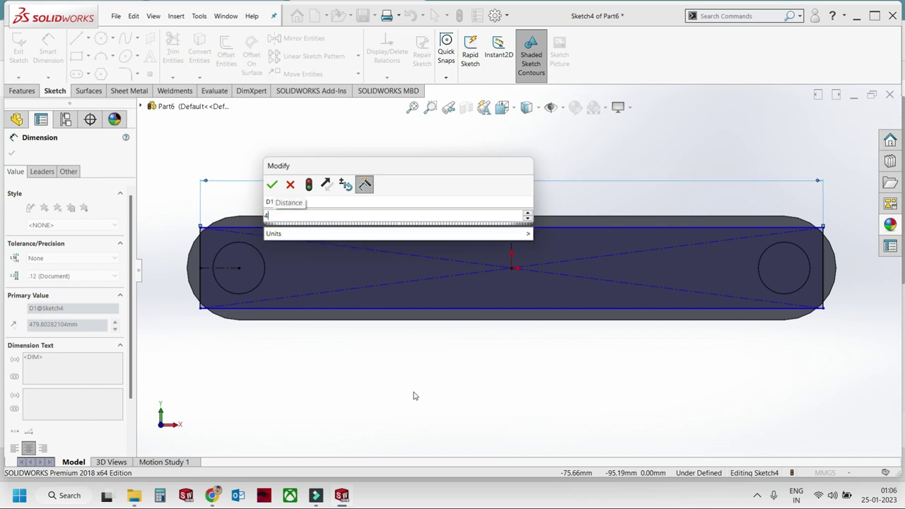
{"action": "type", "text": "75"}
{"action": "key", "text": "Return"}
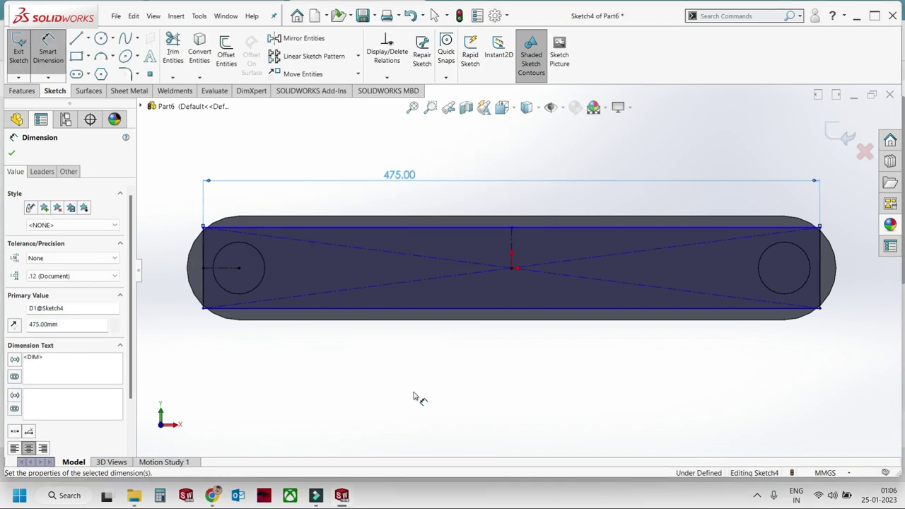
{"action": "left_click", "coordinate": [204, 242]}
{"action": "left_click", "coordinate": [157, 268]}
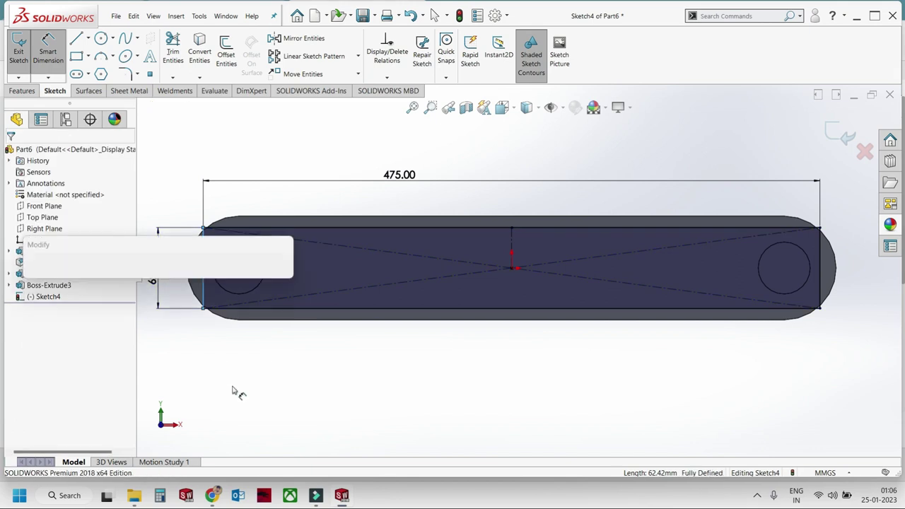
{"action": "type", "text": "65"}
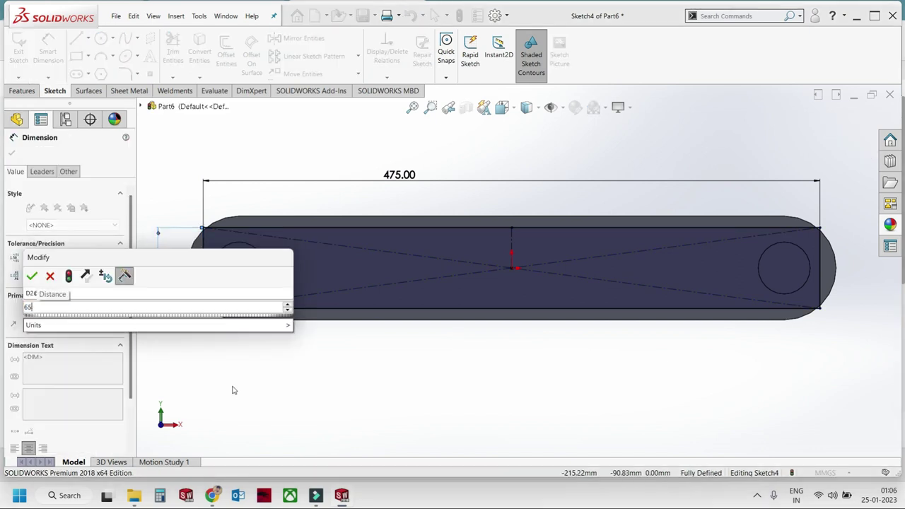
{"action": "key", "text": "Return"}
{"action": "left_click", "coordinate": [847, 136]}
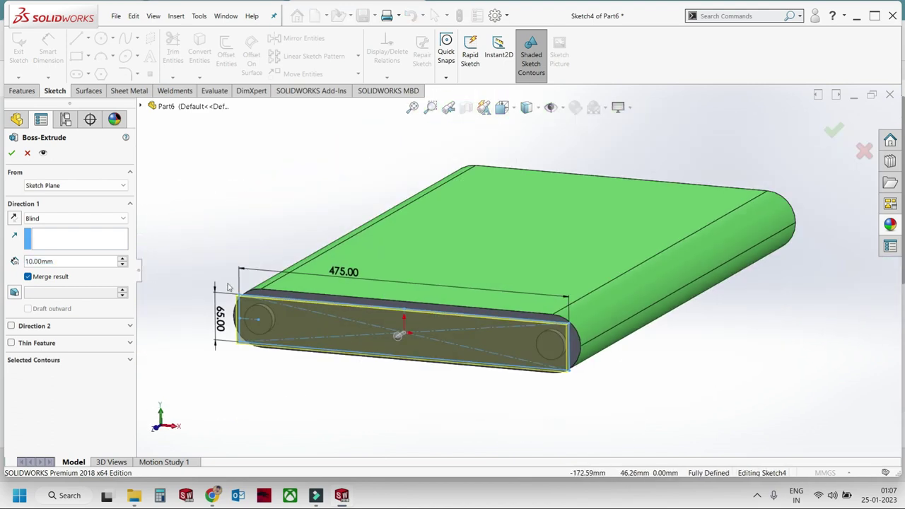
Extrude the rectangle 6 mm deep as a separate side-plate body.
{"action": "type", "text": "6"}
{"action": "key", "text": "Return"}
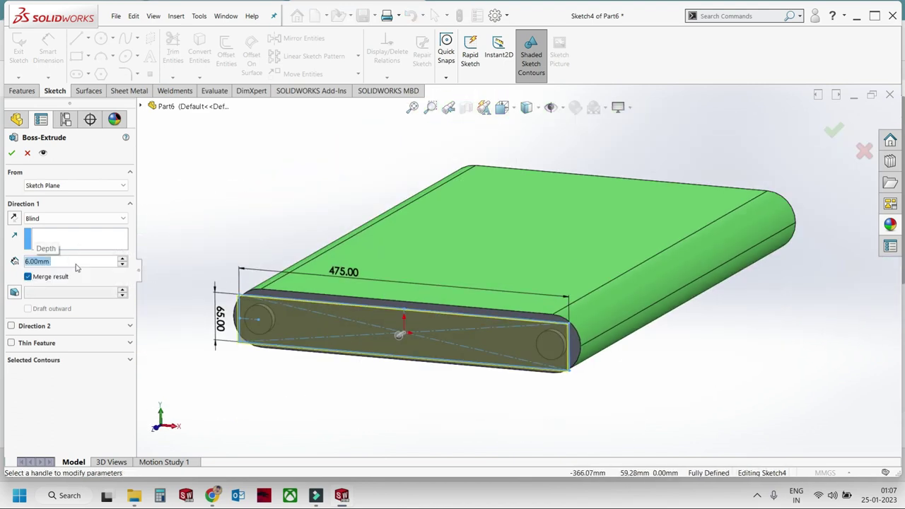
{"action": "left_click", "coordinate": [12, 152]}
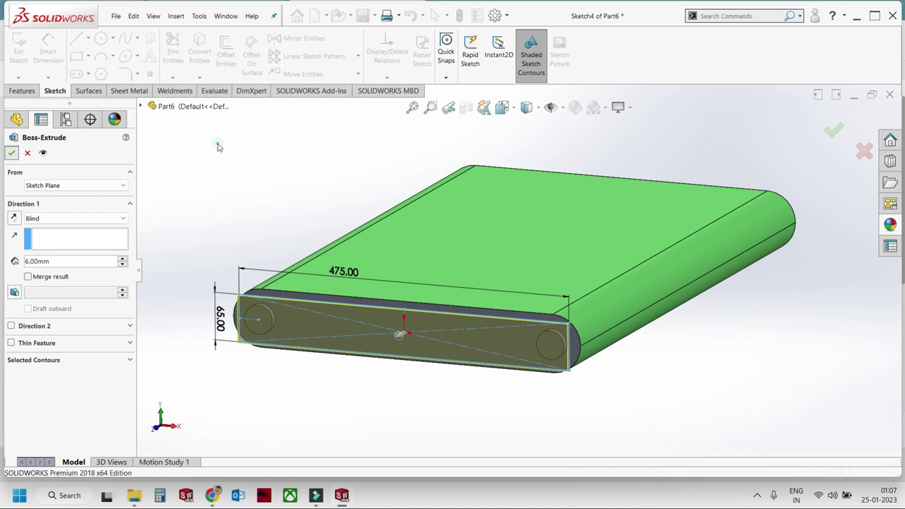
Chamfer the four side-plate edges with a 5 mm distance.
{"action": "left_click", "coordinate": [320, 79]}
{"action": "left_click", "coordinate": [328, 94]}
{"action": "scroll", "coordinate": [546, 213], "scroll_direction": "down", "scroll_amount": 5}
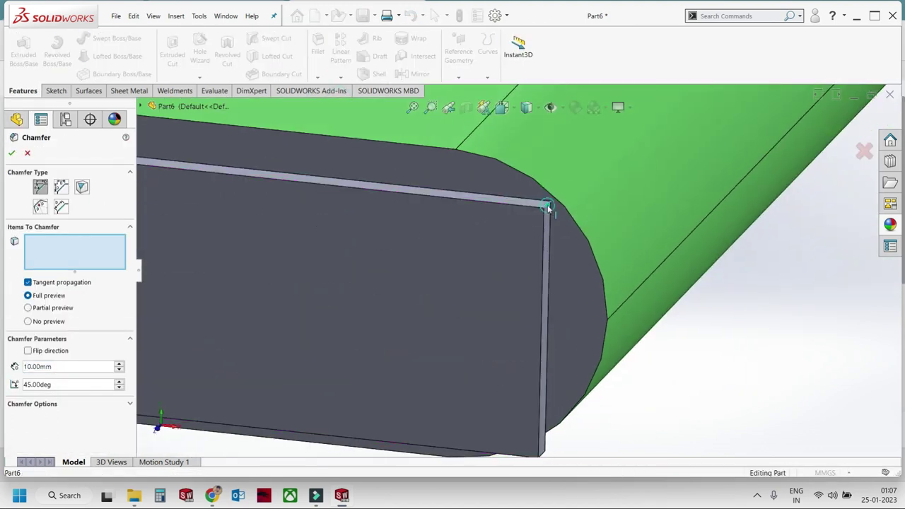
{"action": "left_click", "coordinate": [549, 207]}
{"action": "mouse_move", "coordinate": [548, 207]}
{"action": "middle_mouse_down"}
{"action": "mouse_move", "coordinate": [514, 411]}
{"action": "mouse_move", "coordinate": [278, 290]}
{"action": "middle_mouse_up"}
{"action": "left_click", "coordinate": [517, 410]}
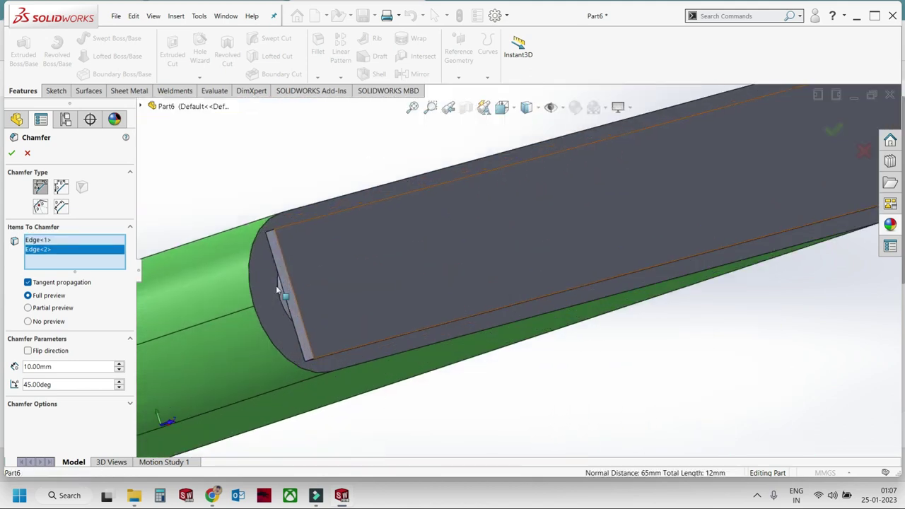
{"action": "scroll", "coordinate": [277, 290], "scroll_direction": "down", "scroll_amount": 3}
{"action": "left_click", "coordinate": [328, 216]}
{"action": "mouse_move", "coordinate": [507, 288]}
{"action": "middle_mouse_down"}
{"action": "mouse_move", "coordinate": [471, 367]}
{"action": "mouse_move", "coordinate": [454, 309]}
{"action": "middle_mouse_up"}
{"action": "left_click", "coordinate": [450, 387]}
{"action": "type", "text": "5"}
{"action": "key", "text": "Return"}
{"action": "left_click", "coordinate": [13, 154]}
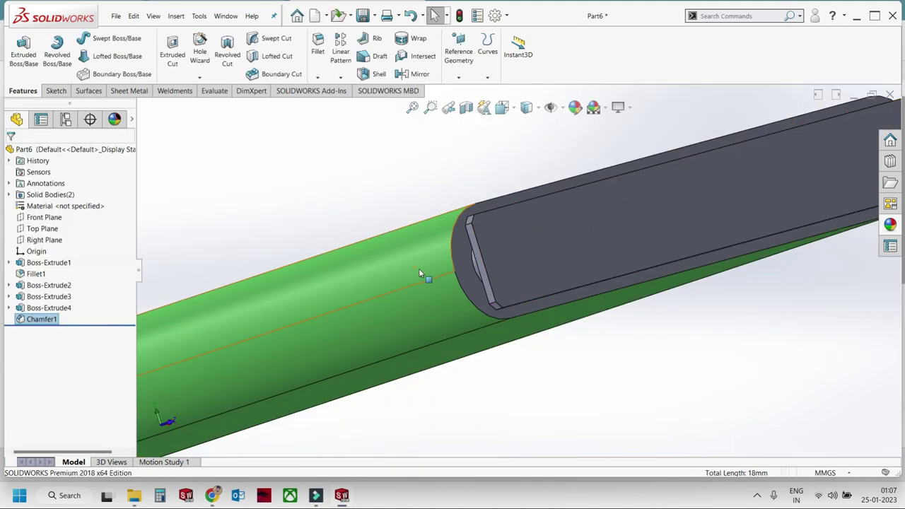
Turn the model around and select the belt's opposite side face.
{"action": "scroll", "coordinate": [419, 269], "scroll_direction": "up", "scroll_amount": 5}
{"action": "middle_click_drag", "start_coordinate": [540, 270], "coordinate": [463, 355]}
{"action": "scroll", "coordinate": [474, 336], "scroll_direction": "down", "scroll_amount": 3}
{"action": "left_click", "coordinate": [474, 336]}
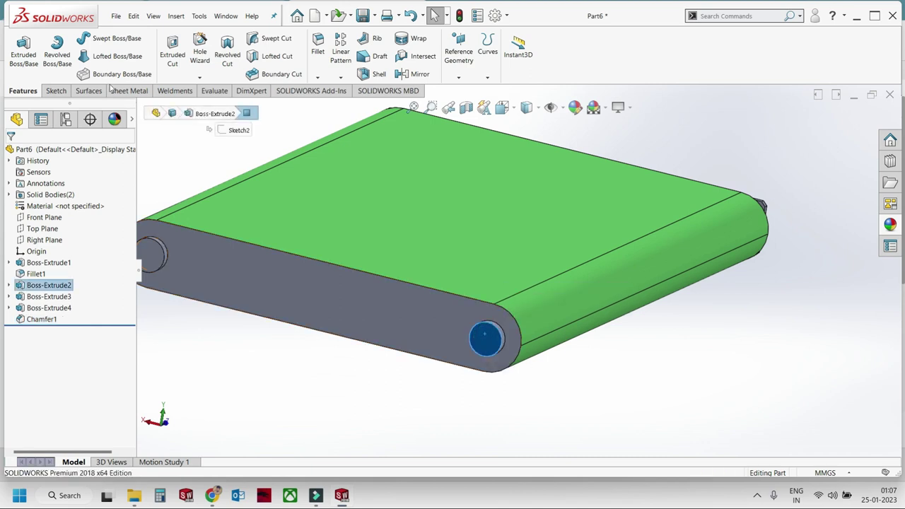
Convert the opposite face outline and extrude it as a second, unmerged 6 mm side plate.
{"action": "mouse_move", "coordinate": [623, 253]}
{"action": "middle_mouse_down"}
{"action": "mouse_move", "coordinate": [414, 253]}
{"action": "mouse_move", "coordinate": [199, 60]}
{"action": "middle_mouse_up"}
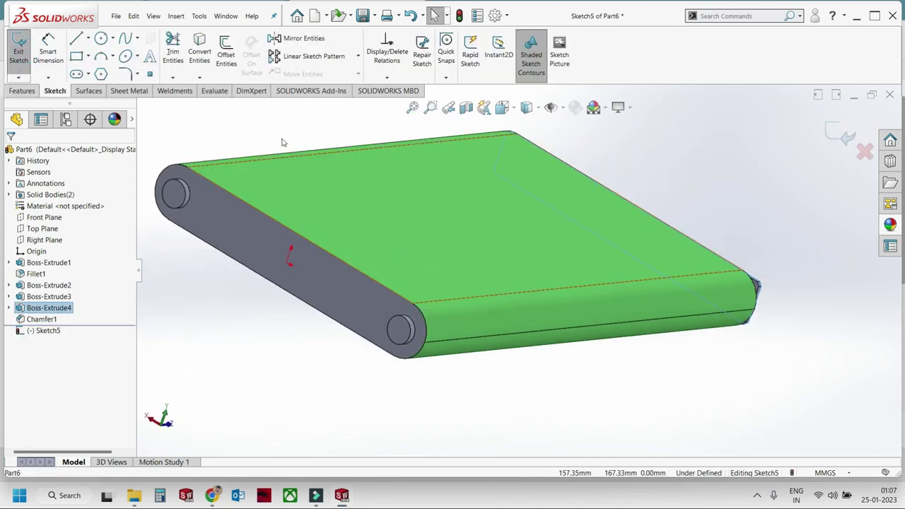
{"action": "left_click", "coordinate": [199, 57]}
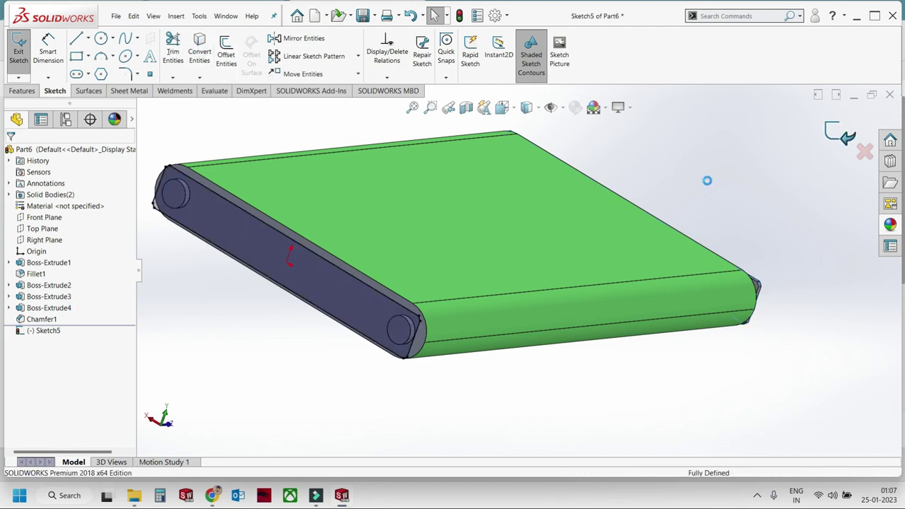
{"action": "left_click", "coordinate": [27, 277]}
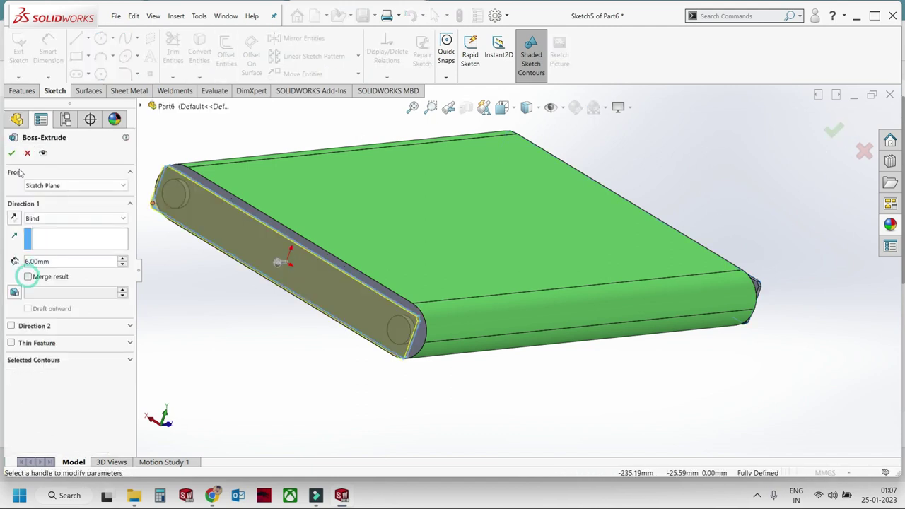
{"action": "left_click", "coordinate": [11, 153]}
Inspect both plates, then open the P_65_P_002 part.
{"action": "mouse_move", "coordinate": [323, 254]}
{"action": "middle_mouse_down"}
{"action": "mouse_move", "coordinate": [488, 269]}
{"action": "mouse_move", "coordinate": [548, 304]}
{"action": "middle_mouse_up"}
{"action": "scroll", "coordinate": [523, 284], "scroll_direction": "up", "scroll_amount": 3}
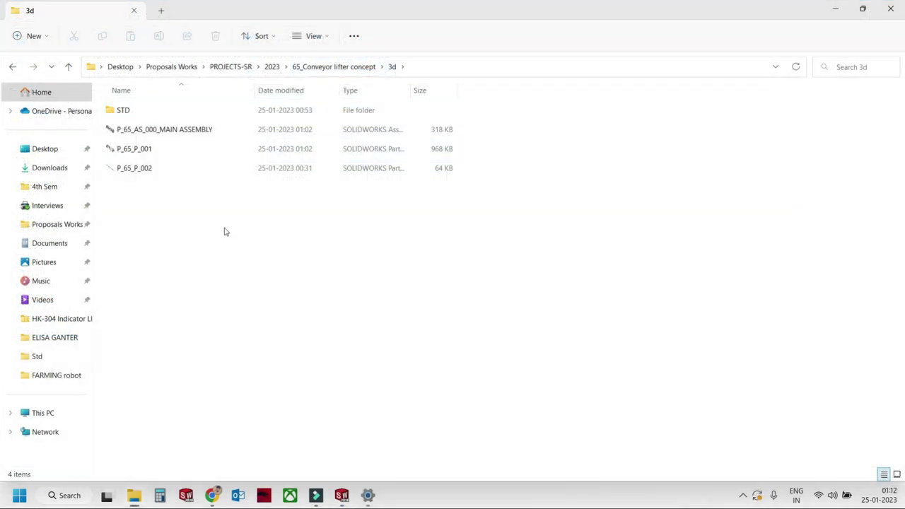
{"action": "double_click", "coordinate": [170, 169]}
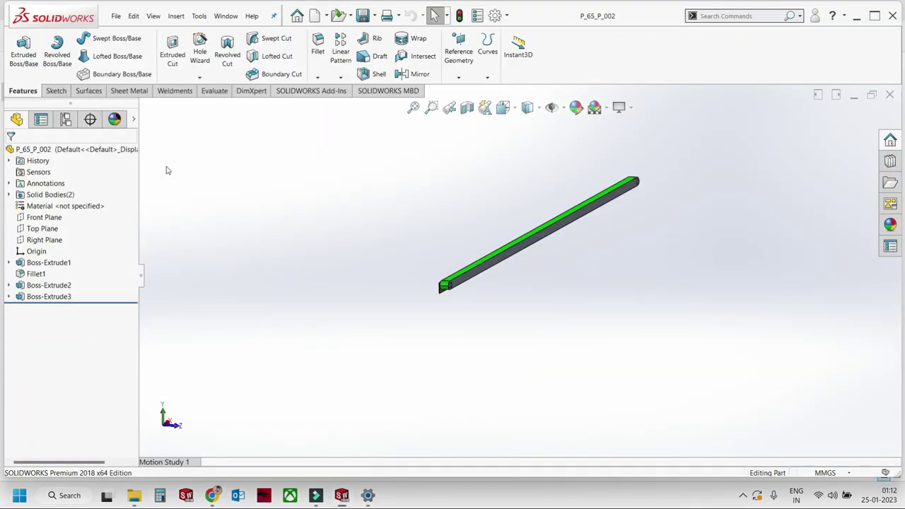
Save P_65_P_002 as a new file named P_65_P_003.
{"action": "scroll", "coordinate": [469, 296], "scroll_direction": "down", "scroll_amount": 2}
{"action": "scroll", "coordinate": [468, 296], "scroll_direction": "down", "scroll_amount": 3}
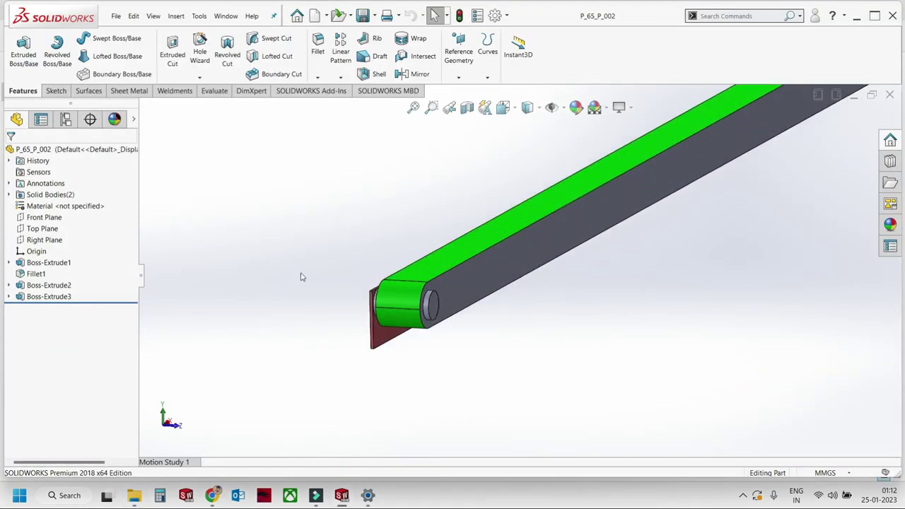
{"action": "key", "text": "ctrl+shift+s"}
{"action": "left_click", "coordinate": [414, 290]}
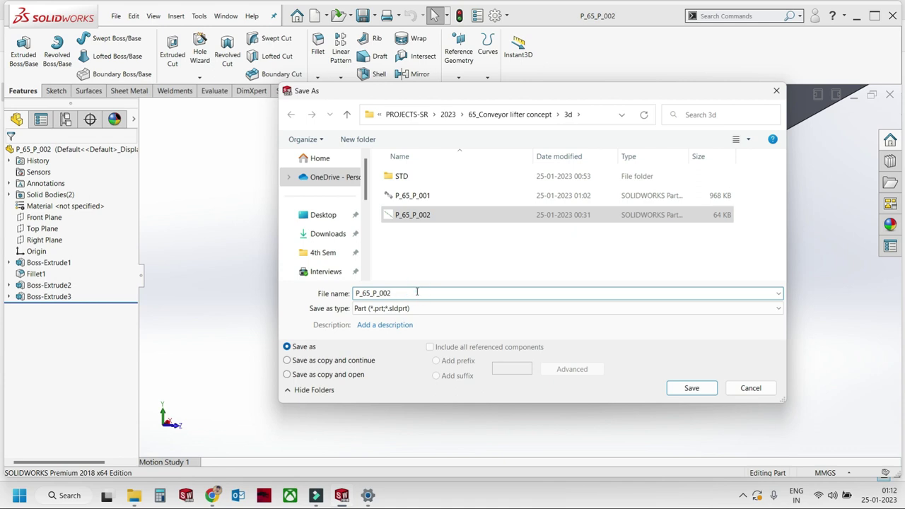
{"action": "key", "text": "BackSpace"}
{"action": "type", "text": "3"}
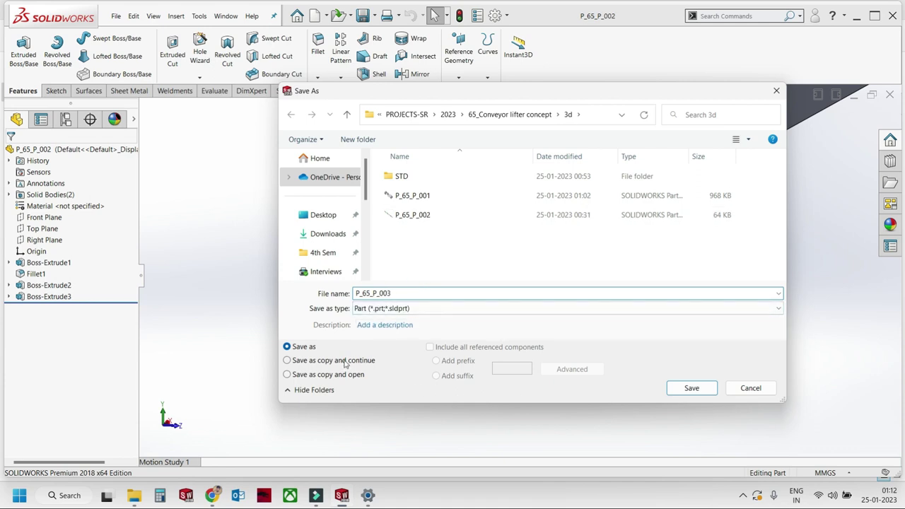
{"action": "left_click", "coordinate": [692, 388]}
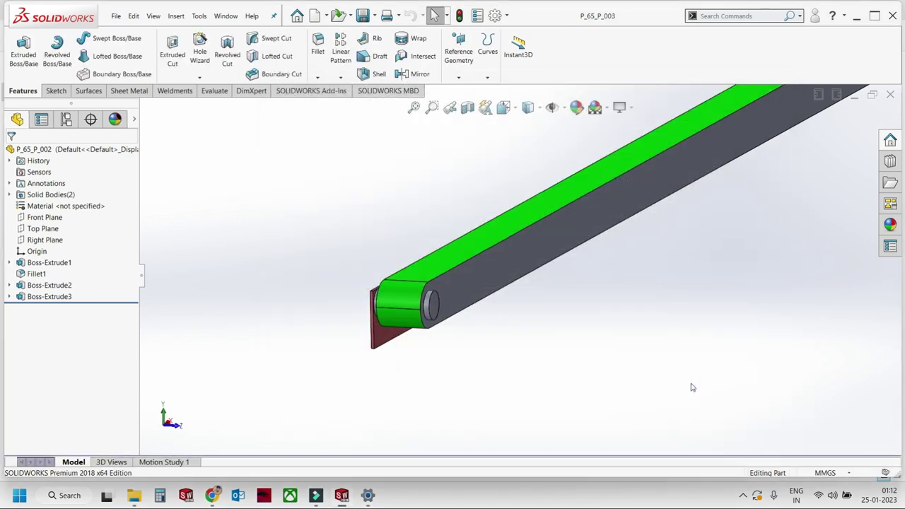
Change Boss-Extrude1's 5000 mm length dimension to 500 and rebuild the part.
{"action": "scroll", "coordinate": [559, 274], "scroll_direction": "down", "scroll_amount": 2}
{"action": "double_click", "coordinate": [519, 257]}
{"action": "scroll", "coordinate": [610, 219], "scroll_direction": "up", "scroll_amount": 3}
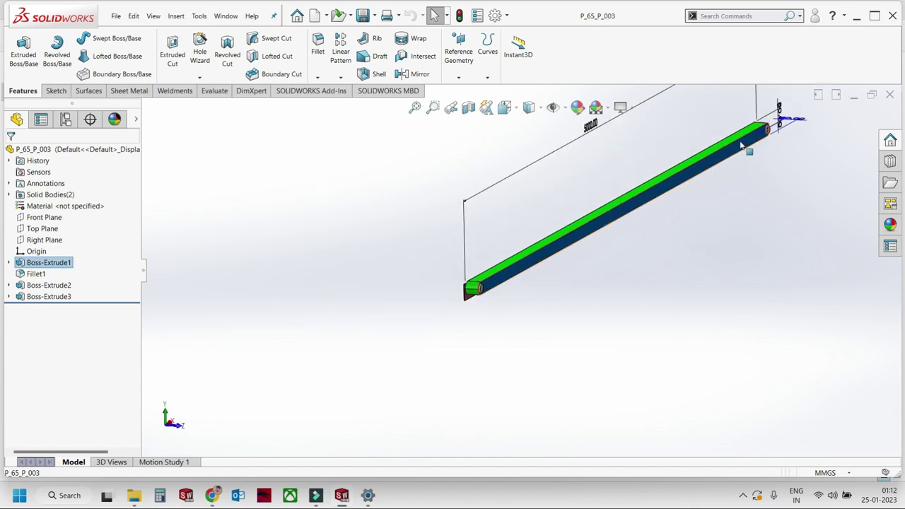
{"action": "scroll", "coordinate": [703, 213], "scroll_direction": "down", "scroll_amount": 2}
{"action": "scroll", "coordinate": [534, 203], "scroll_direction": "down", "scroll_amount": 2}
{"action": "left_click", "coordinate": [453, 186]}
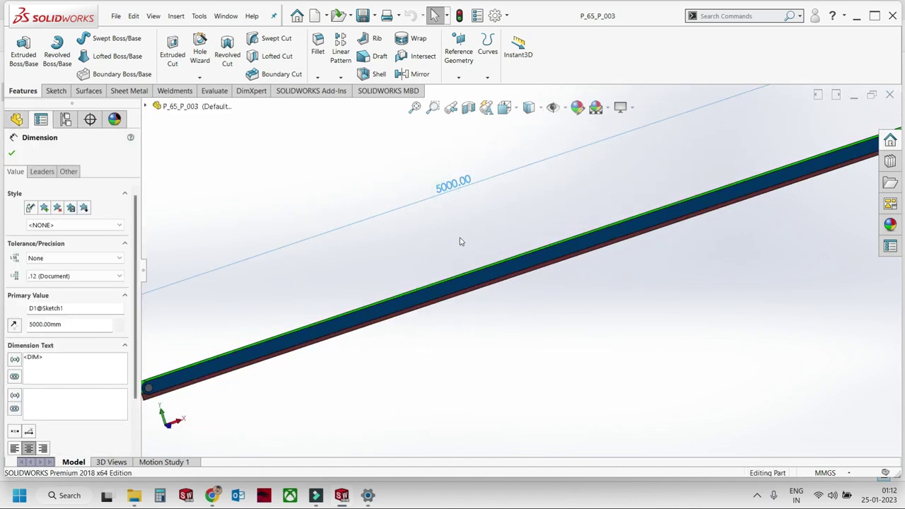
{"action": "double_click", "coordinate": [451, 188]}
{"action": "type", "text": "500"}
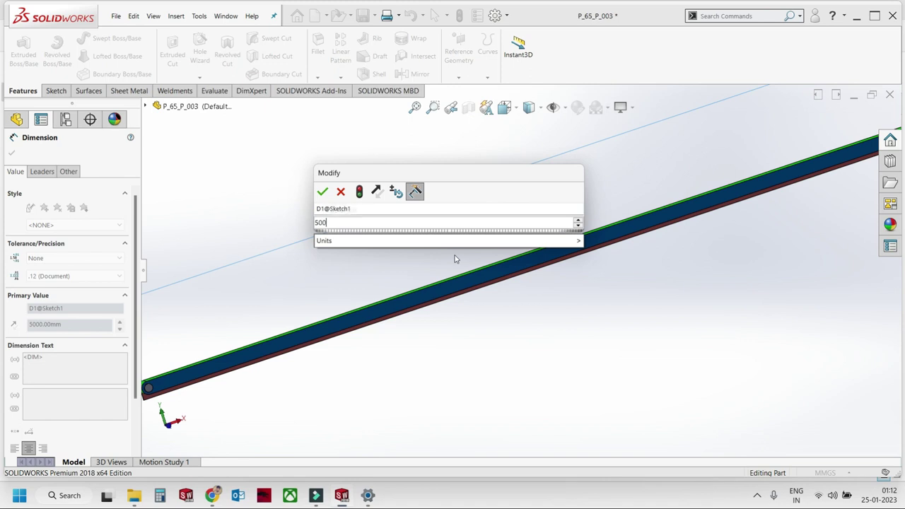
{"action": "key", "text": "Return"}
{"action": "left_click", "coordinate": [459, 16]}
Show the belt extrusion's dimensions and orbit to a steeper view.
{"action": "scroll", "coordinate": [495, 247], "scroll_direction": "up", "scroll_amount": 3}
{"action": "scroll", "coordinate": [538, 278], "scroll_direction": "down", "scroll_amount": 3}
{"action": "scroll", "coordinate": [527, 276], "scroll_direction": "down", "scroll_amount": 2}
{"action": "scroll", "coordinate": [523, 277], "scroll_direction": "up", "scroll_amount": 3}
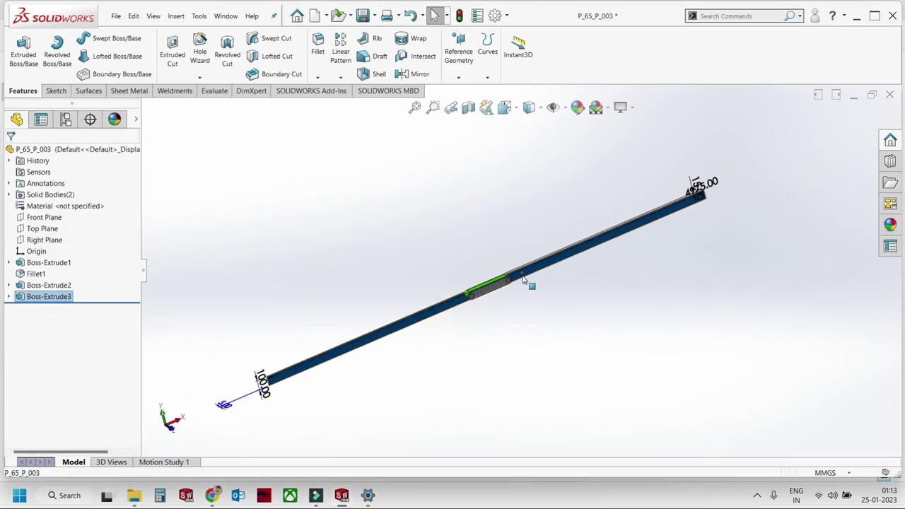
{"action": "mouse_move", "coordinate": [580, 263]}
{"action": "middle_mouse_down"}
{"action": "mouse_move", "coordinate": [630, 283]}
{"action": "mouse_move", "coordinate": [555, 247]}
{"action": "mouse_move", "coordinate": [576, 252]}
{"action": "middle_mouse_up"}
{"action": "left_click", "coordinate": [48, 262]}
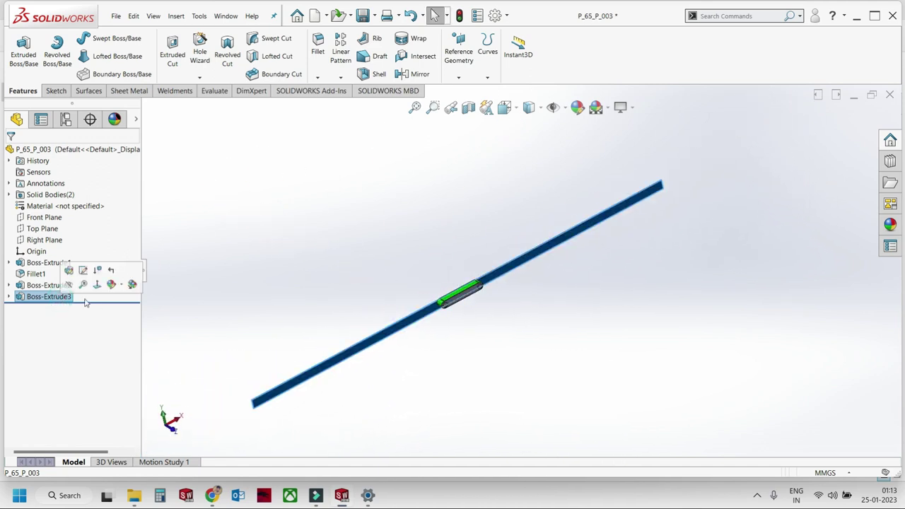
{"action": "scroll", "coordinate": [467, 290], "scroll_direction": "down", "scroll_amount": 3}
{"action": "scroll", "coordinate": [461, 302], "scroll_direction": "down", "scroll_amount": 3}
{"action": "scroll", "coordinate": [495, 302], "scroll_direction": "down", "scroll_amount": 2}
{"action": "middle_click_drag", "start_coordinate": [510, 302], "coordinate": [574, 206]}
Change the 80 mm belt dimension to 100.
{"action": "double_click", "coordinate": [574, 205]}
{"action": "type", "text": "100"}
{"action": "key", "text": "Return"}
{"action": "mouse_move", "coordinate": [552, 163]}
{"action": "middle_mouse_down"}
{"action": "mouse_move", "coordinate": [616, 267]}
{"action": "mouse_move", "coordinate": [564, 354]}
{"action": "mouse_move", "coordinate": [527, 349]}
{"action": "middle_mouse_up"}
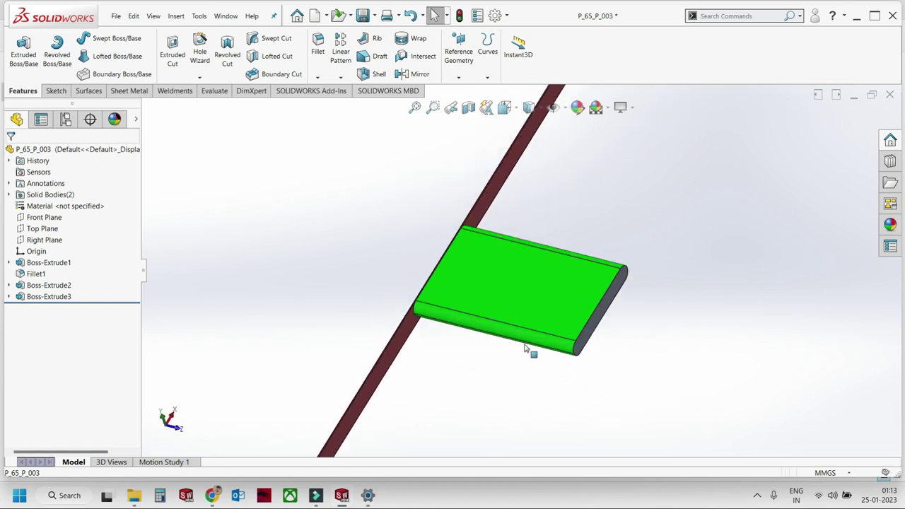
Edit the end-pin extrusion Boss-Extrude2, setting its Direction 2 depth to 890 mm.
{"action": "left_click", "coordinate": [48, 286]}
{"action": "left_click", "coordinate": [71, 256]}
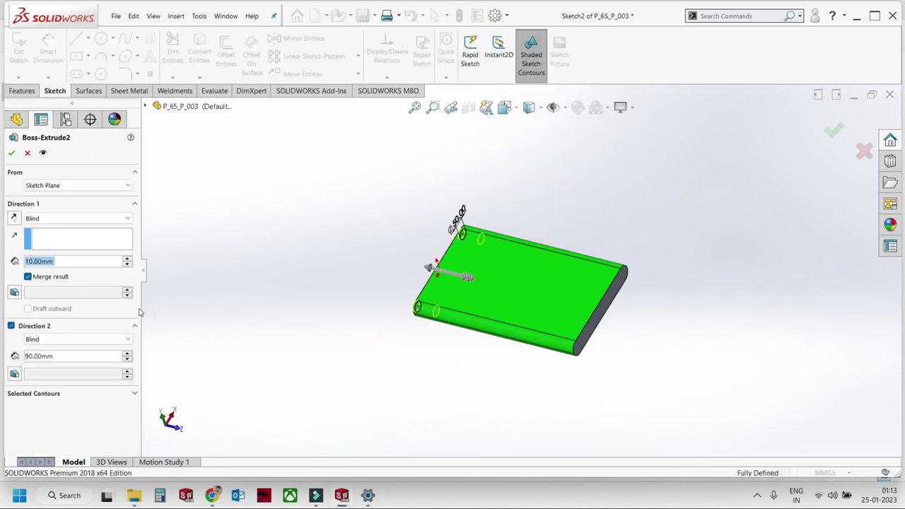
{"action": "left_click", "coordinate": [84, 357]}
{"action": "type", "text": "800"}
{"action": "key", "text": "Return"}
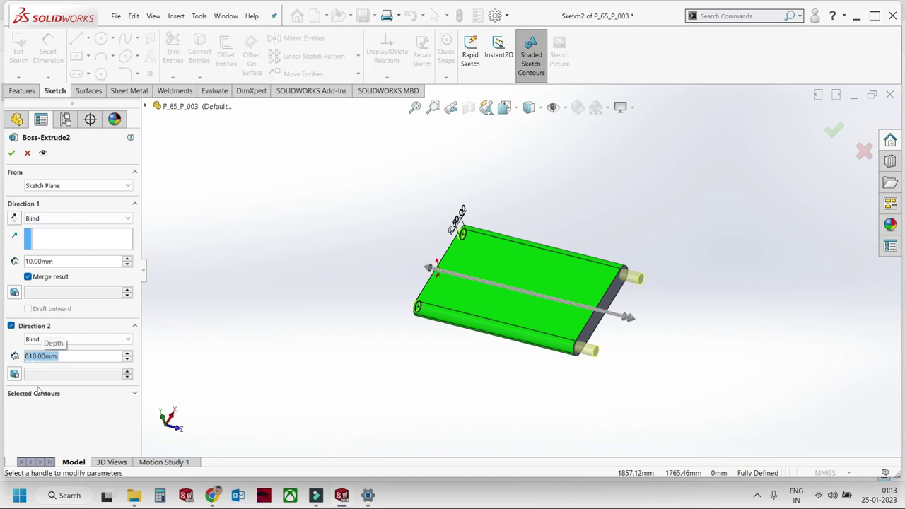
Accept the plate Boss-Extrude and reopen the end plate's Sketch3 (4975 by 100) for editing.
{"action": "left_click", "coordinate": [11, 153]}
{"action": "mouse_move", "coordinate": [253, 245]}
{"action": "middle_mouse_down"}
{"action": "mouse_move", "coordinate": [455, 317]}
{"action": "mouse_move", "coordinate": [572, 262]}
{"action": "mouse_move", "coordinate": [455, 375]}
{"action": "mouse_move", "coordinate": [446, 283]}
{"action": "mouse_move", "coordinate": [542, 279]}
{"action": "middle_mouse_up"}
{"action": "left_click", "coordinate": [446, 283]}
{"action": "scroll", "coordinate": [588, 264], "scroll_direction": "down", "scroll_amount": 1}
{"action": "left_click", "coordinate": [42, 297]}
{"action": "left_click", "coordinate": [66, 277]}
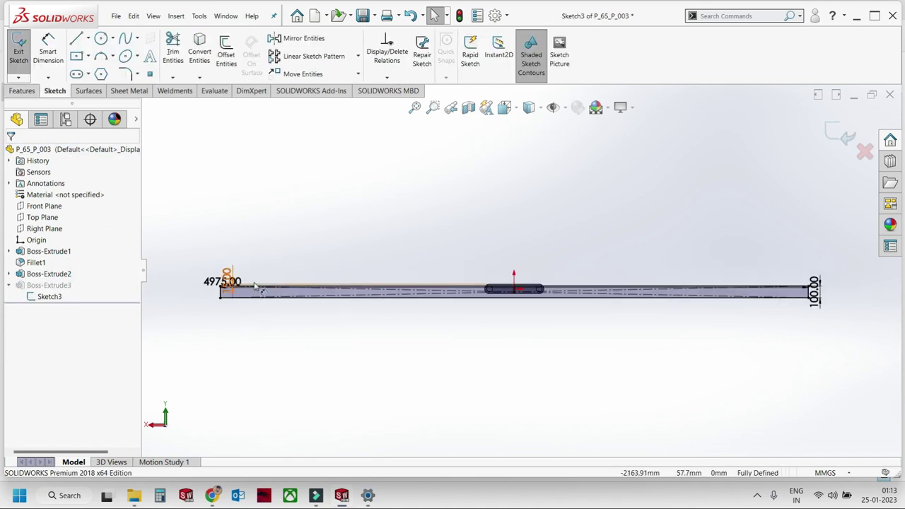
Change the plate's 4975 length dimension to 475 and delete the 15 offset dimension.
{"action": "scroll", "coordinate": [256, 286], "scroll_direction": "down", "scroll_amount": 5}
{"action": "scroll", "coordinate": [256, 286], "scroll_direction": "down", "scroll_amount": 5}
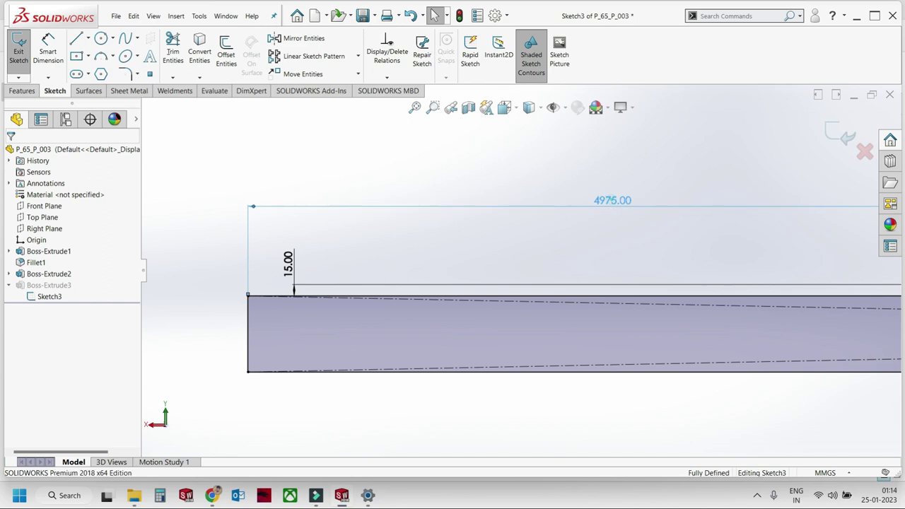
{"action": "double_click", "coordinate": [613, 200]}
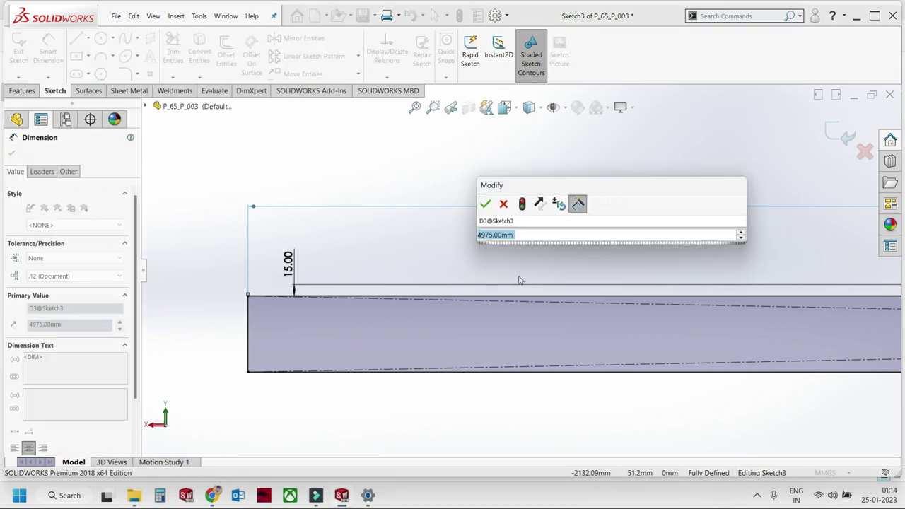
{"action": "type", "text": "475"}
{"action": "key", "text": "Return"}
{"action": "scroll", "coordinate": [529, 269], "scroll_direction": "up", "scroll_amount": 3}
{"action": "scroll", "coordinate": [581, 278], "scroll_direction": "down", "scroll_amount": 1}
{"action": "scroll", "coordinate": [582, 278], "scroll_direction": "down", "scroll_amount": 5}
{"action": "scroll", "coordinate": [486, 283], "scroll_direction": "up", "scroll_amount": 1}
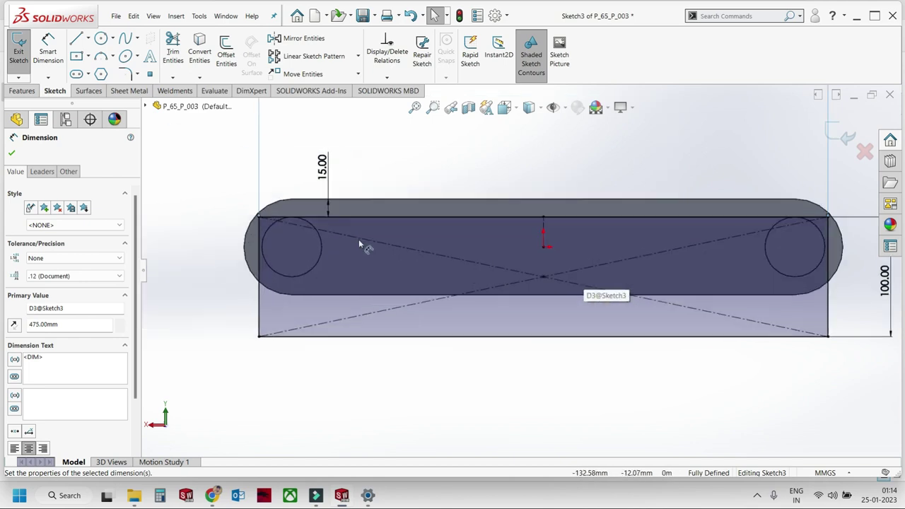
{"action": "scroll", "coordinate": [363, 247], "scroll_direction": "up", "scroll_amount": 1}
{"action": "scroll", "coordinate": [614, 242], "scroll_direction": "down", "scroll_amount": 2}
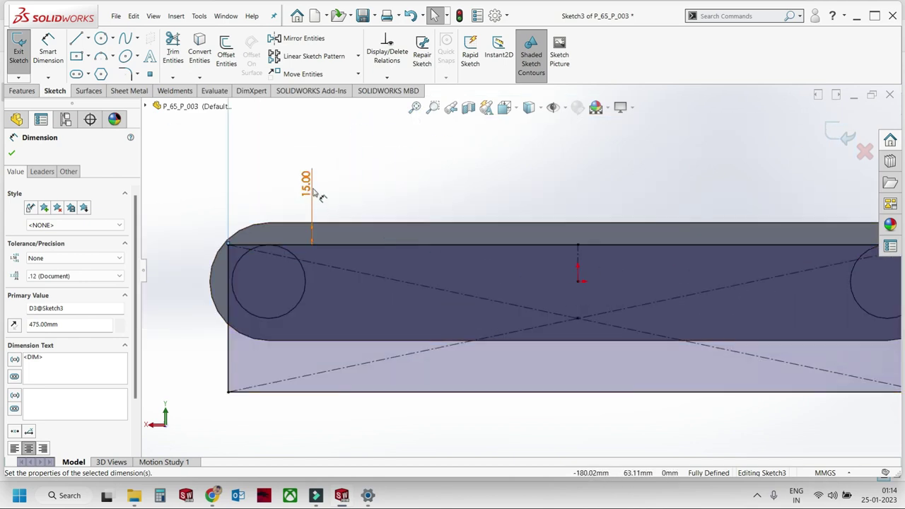
{"action": "key", "text": "Delete"}
Draw a line from the plate's left edge to the left circle centre, delete the 100 height, and make the line horizontal.
{"action": "left_click", "coordinate": [87, 38]}
{"action": "left_click", "coordinate": [87, 51]}
{"action": "left_click", "coordinate": [228, 319]}
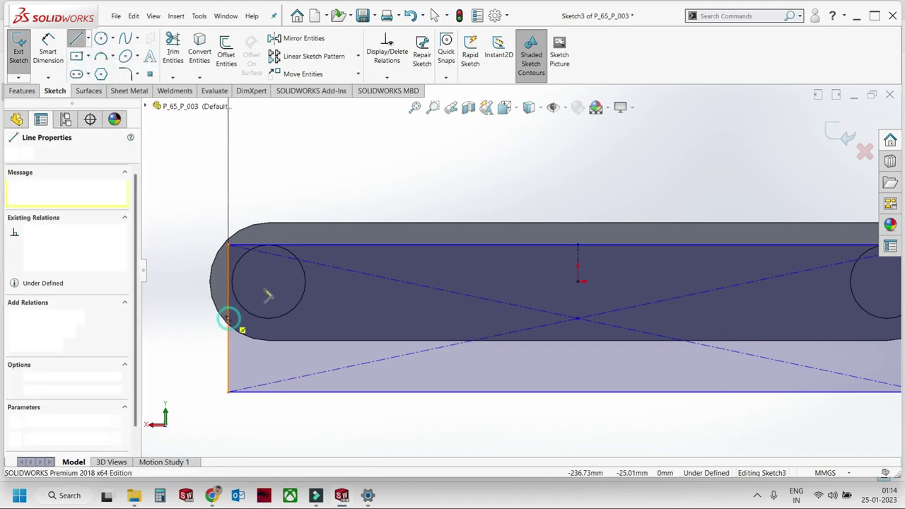
{"action": "left_click", "coordinate": [269, 281]}
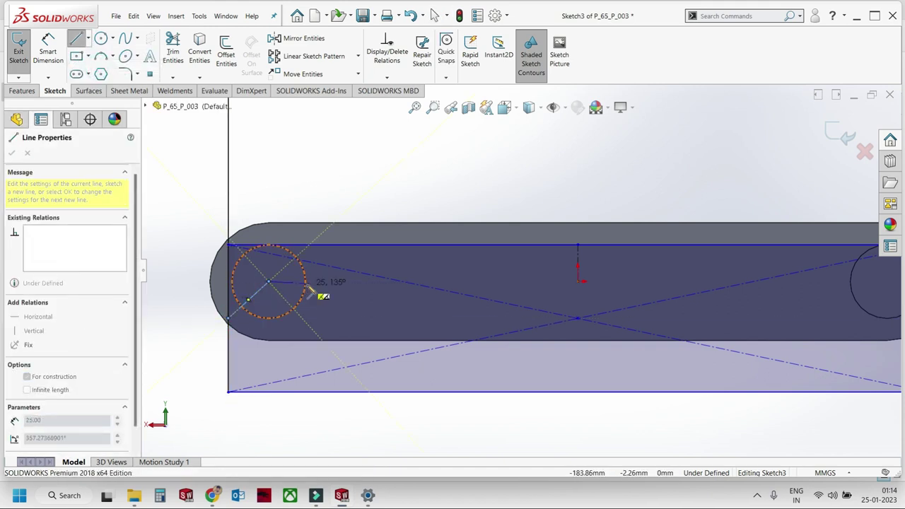
{"action": "key", "text": "Escape"}
{"action": "key", "text": "f"}
{"action": "left_click", "coordinate": [821, 297]}
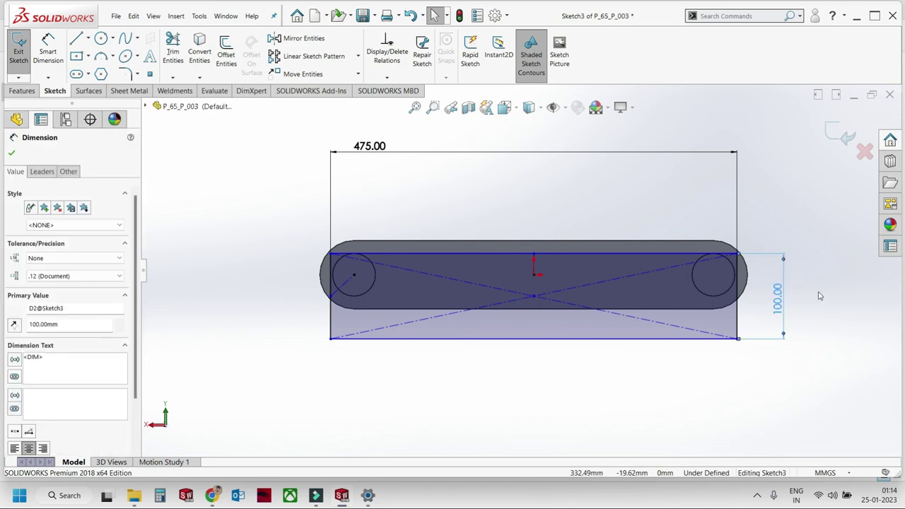
{"action": "key", "text": "Delete"}
{"action": "scroll", "coordinate": [315, 280], "scroll_direction": "down", "scroll_amount": 3}
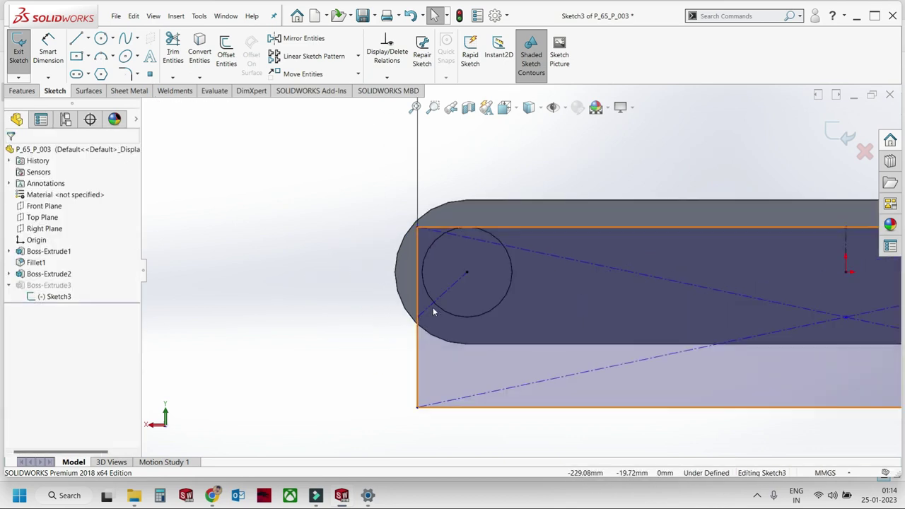
{"action": "left_click", "coordinate": [429, 307]}
{"action": "left_click", "coordinate": [457, 266]}
{"action": "key", "text": "Escape"}
{"action": "key", "text": "f"}
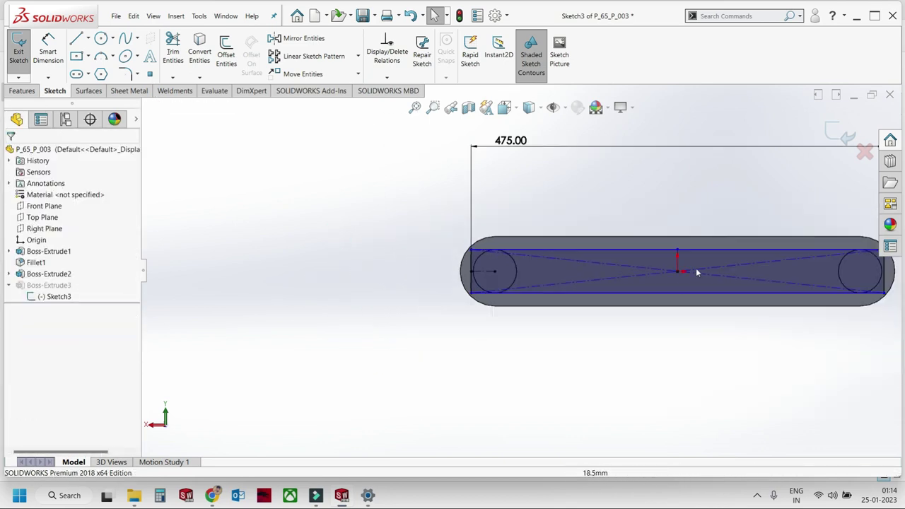
Dimension the plate's left edge to 65 mm high and exit the sketch to rebuild.
{"action": "left_click", "coordinate": [48, 50]}
{"action": "left_click", "coordinate": [196, 276]}
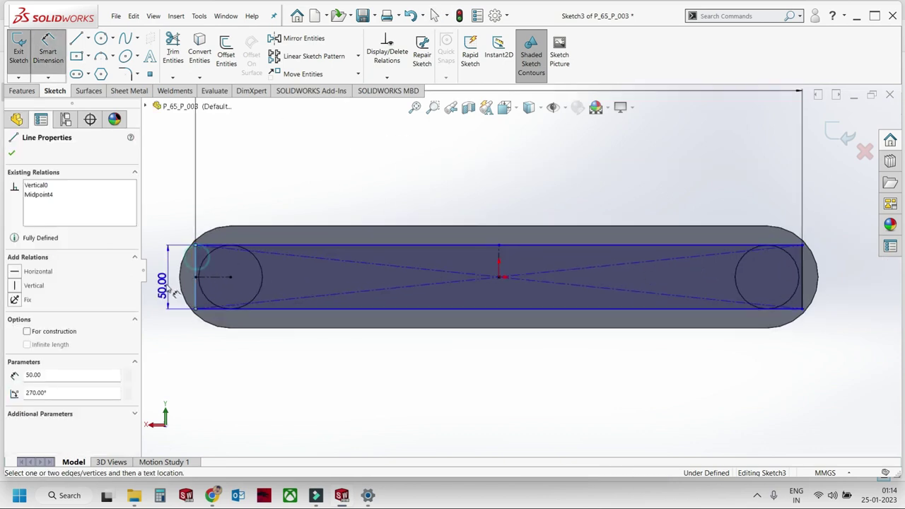
{"action": "left_click", "coordinate": [162, 280]}
{"action": "type", "text": "65"}
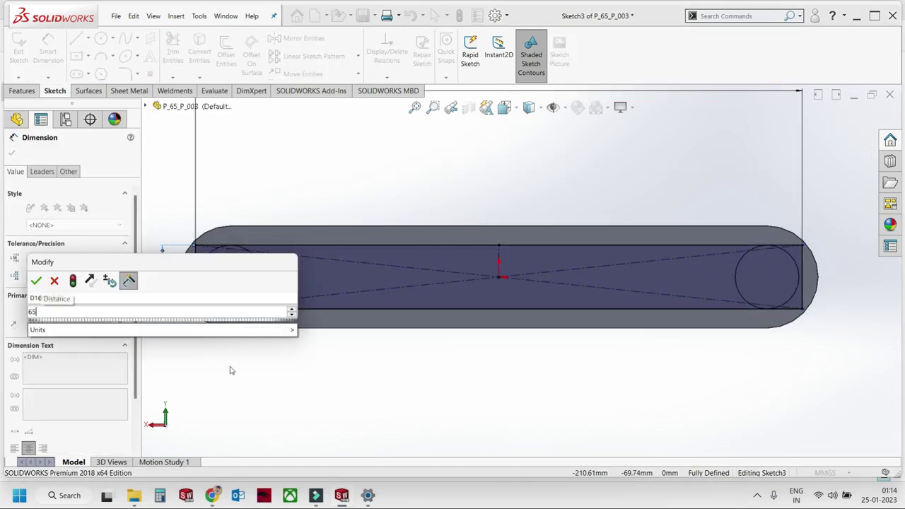
{"action": "key", "text": "Return"}
{"action": "scroll", "coordinate": [336, 355], "scroll_direction": "up", "scroll_amount": 3}
{"action": "left_click", "coordinate": [840, 145]}
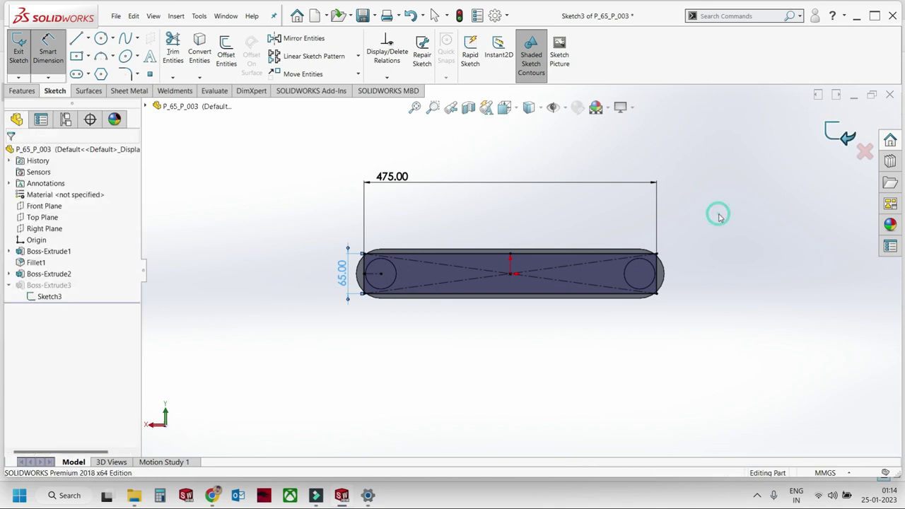
Save the part and start a Chamfer on the first two end-plate edges.
{"action": "key", "text": "ctrl+s"}
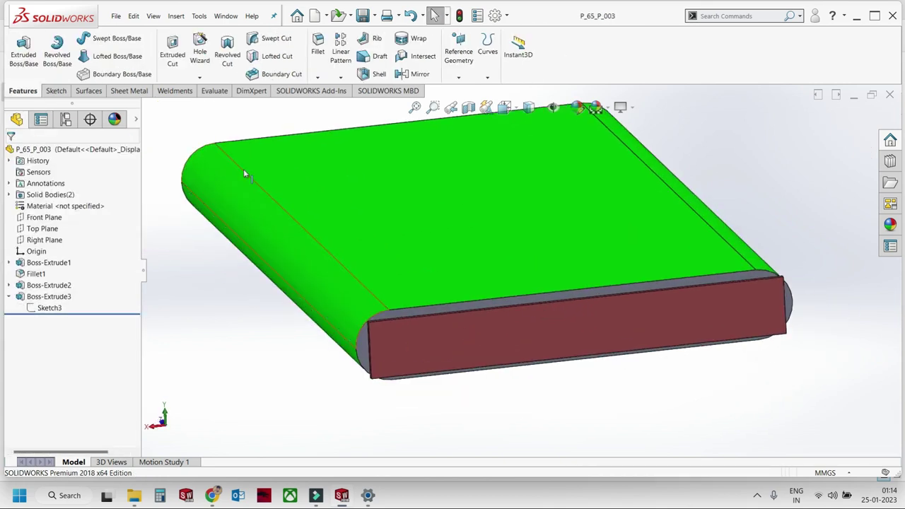
{"action": "left_click", "coordinate": [318, 77]}
{"action": "left_click", "coordinate": [327, 101]}
{"action": "scroll", "coordinate": [415, 358], "scroll_direction": "down", "scroll_amount": 4}
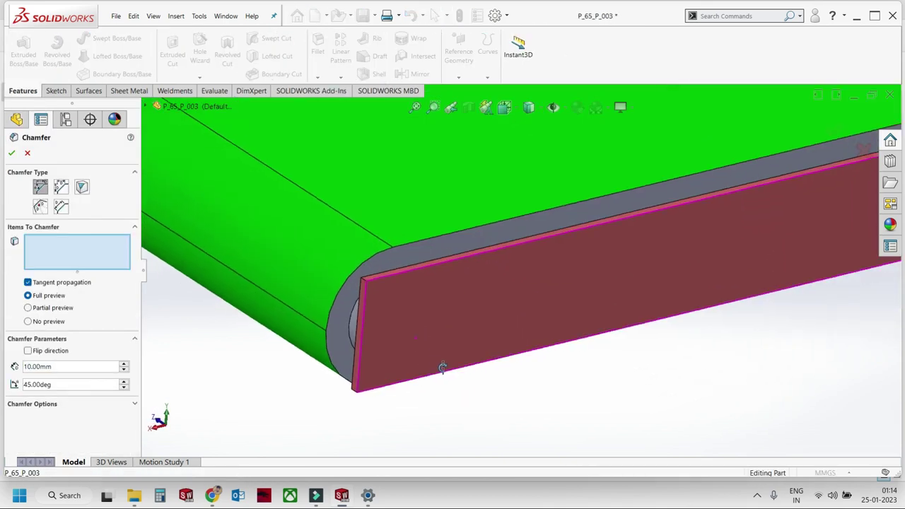
{"action": "scroll", "coordinate": [466, 273], "scroll_direction": "down", "scroll_amount": 2}
{"action": "left_click", "coordinate": [470, 234]}
{"action": "scroll", "coordinate": [470, 234], "scroll_direction": "up", "scroll_amount": 3}
{"action": "scroll", "coordinate": [503, 344], "scroll_direction": "down", "scroll_amount": 3}
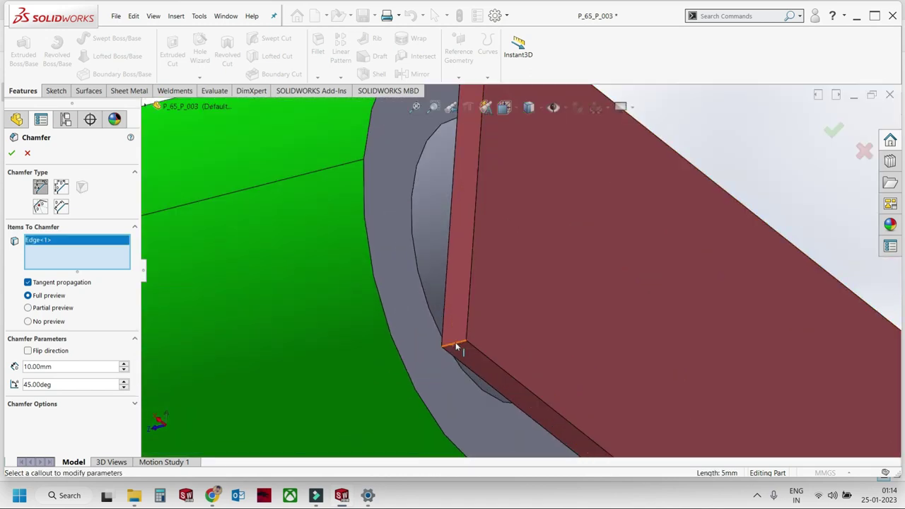
{"action": "left_click", "coordinate": [457, 347]}
Add the third and fourth plate edges and apply the chamfer at 5 mm.
{"action": "scroll", "coordinate": [457, 347], "scroll_direction": "up", "scroll_amount": 3}
{"action": "scroll", "coordinate": [446, 348], "scroll_direction": "up", "scroll_amount": 2}
{"action": "scroll", "coordinate": [733, 311], "scroll_direction": "down", "scroll_amount": 2}
{"action": "scroll", "coordinate": [575, 299], "scroll_direction": "down", "scroll_amount": 3}
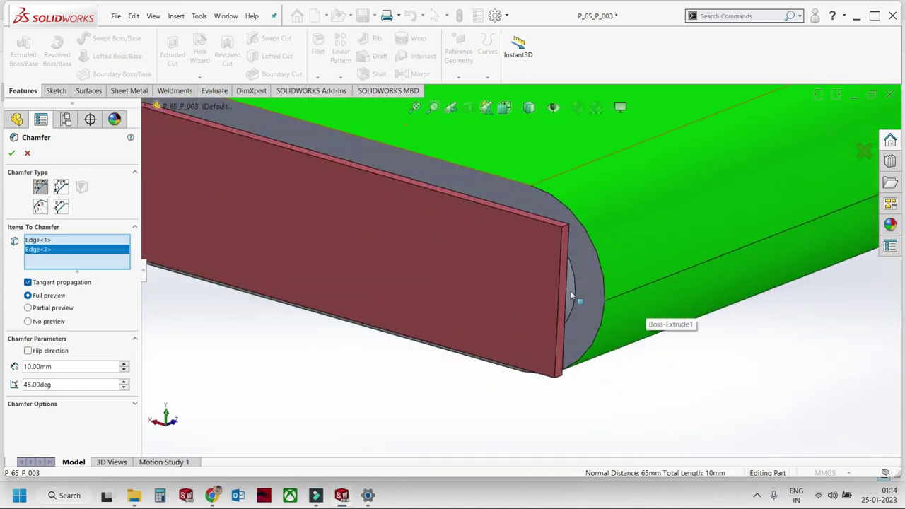
{"action": "scroll", "coordinate": [553, 172], "scroll_direction": "down", "scroll_amount": 1}
{"action": "left_click", "coordinate": [557, 159]}
{"action": "scroll", "coordinate": [556, 159], "scroll_direction": "up", "scroll_amount": 3}
{"action": "scroll", "coordinate": [527, 333], "scroll_direction": "down", "scroll_amount": 2}
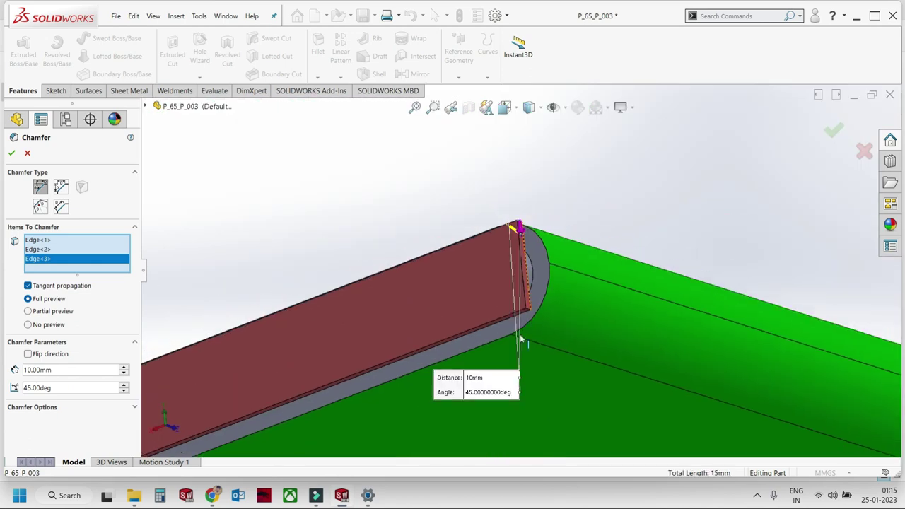
{"action": "scroll", "coordinate": [541, 262], "scroll_direction": "down", "scroll_amount": 3}
{"action": "left_click", "coordinate": [540, 265]}
{"action": "left_click", "coordinate": [539, 264]}
{"action": "scroll", "coordinate": [540, 265], "scroll_direction": "up", "scroll_amount": 3}
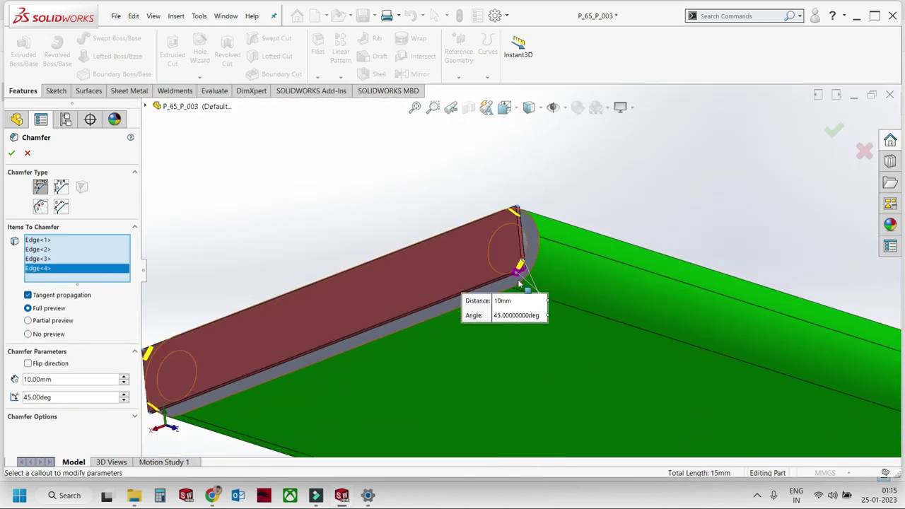
{"action": "scroll", "coordinate": [540, 265], "scroll_direction": "up", "scroll_amount": 2}
{"action": "type", "text": "5"}
{"action": "key", "text": "Return"}
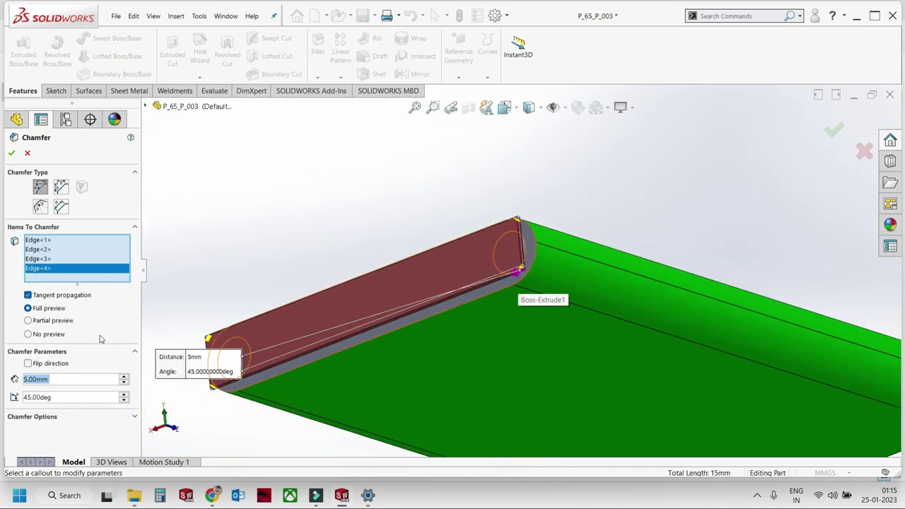
{"action": "left_click", "coordinate": [12, 153]}
Sketch on the conveyor's opposite end face and extrude it 5 mm as Boss-Extrude4.
{"action": "middle_click_drag", "start_coordinate": [453, 283], "coordinate": [585, 364]}
{"action": "scroll", "coordinate": [585, 364], "scroll_direction": "up", "scroll_amount": 2}
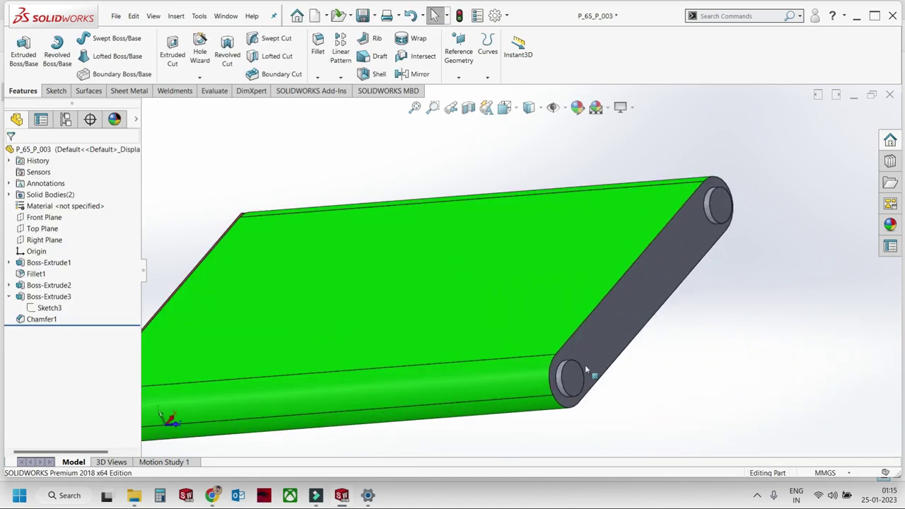
{"action": "scroll", "coordinate": [483, 241], "scroll_direction": "down", "scroll_amount": 3}
{"action": "left_click", "coordinate": [56, 90]}
{"action": "left_click", "coordinate": [18, 53]}
{"action": "mouse_move", "coordinate": [344, 192]}
{"action": "middle_mouse_down"}
{"action": "mouse_move", "coordinate": [608, 179]}
{"action": "mouse_move", "coordinate": [855, 127]}
{"action": "middle_mouse_up"}
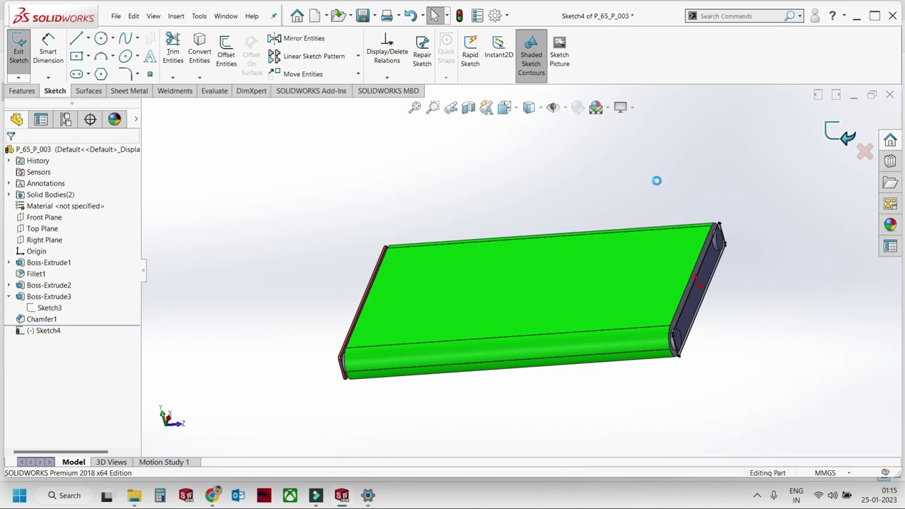
{"action": "type", "text": "5"}
{"action": "key", "text": "Return"}
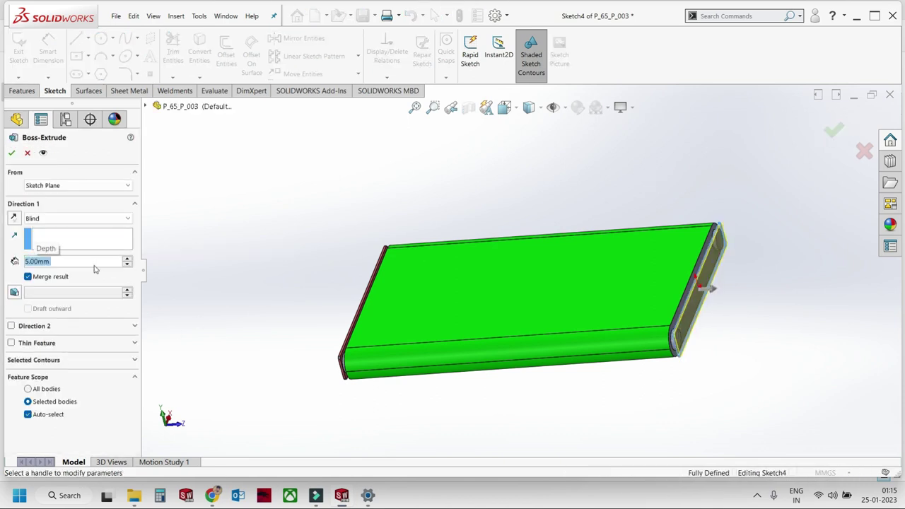
{"action": "left_click", "coordinate": [12, 153]}
{"action": "key", "text": "ctrl+Tab"}
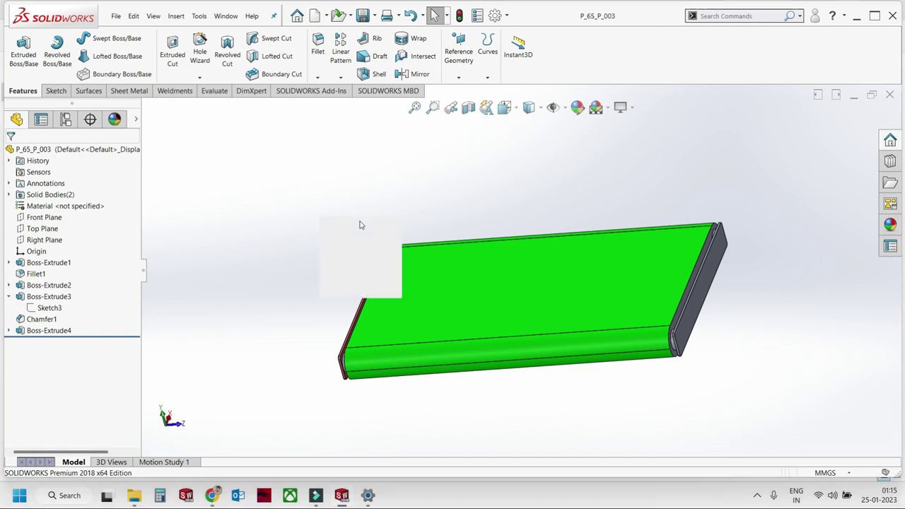
In the main assembly, insert the P_65_P_003 conveyor plate component.
{"action": "key", "text": "ctrl+Tab"}
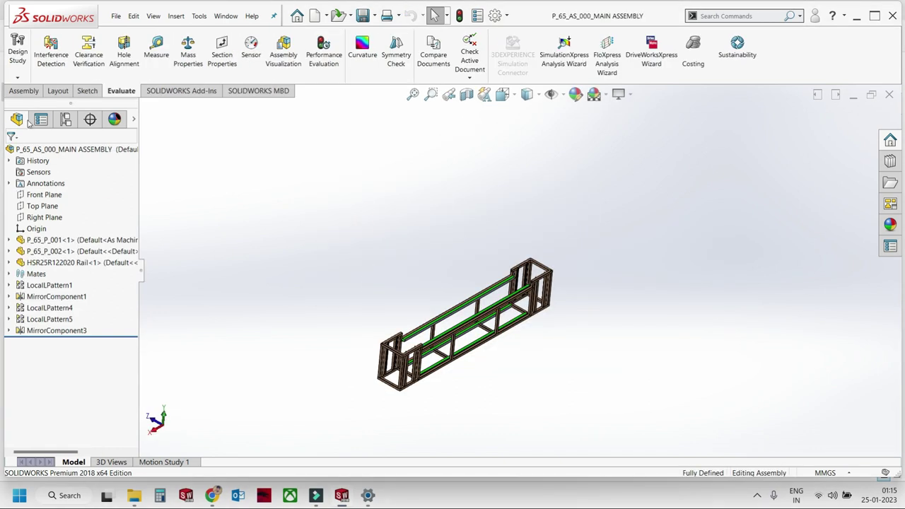
{"action": "key", "text": "i"}
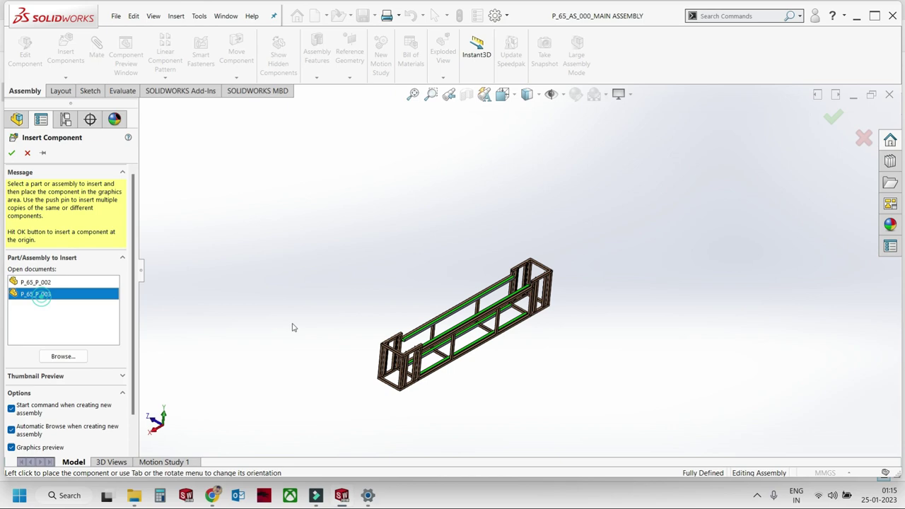
{"action": "left_click", "coordinate": [531, 272]}
{"action": "scroll", "coordinate": [549, 293], "scroll_direction": "down", "scroll_amount": 3}
{"action": "scroll", "coordinate": [549, 294], "scroll_direction": "down", "scroll_amount": 3}
{"action": "scroll", "coordinate": [732, 328], "scroll_direction": "down", "scroll_amount": 3}
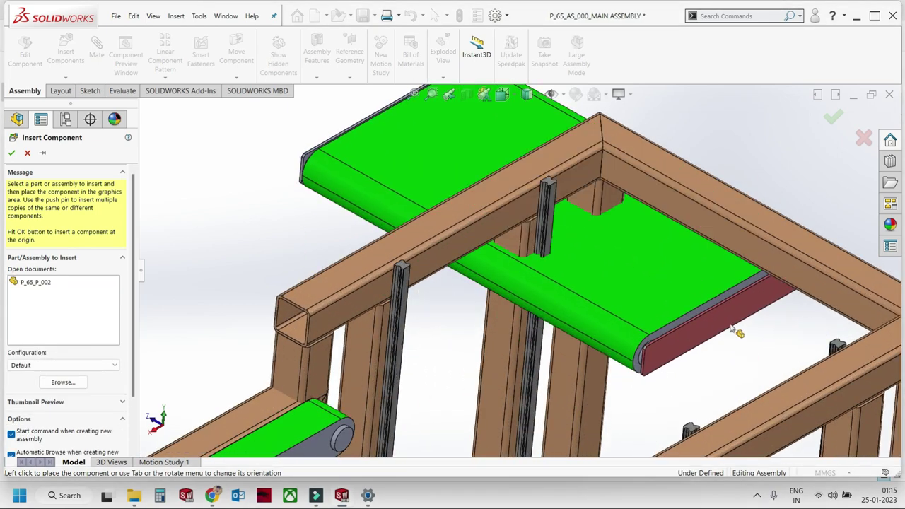
{"action": "key", "text": "Escape"}
Select the frame rails beside the new part and drag the top plate to a new position.
{"action": "scroll", "coordinate": [476, 247], "scroll_direction": "up", "scroll_amount": 2}
{"action": "left_click", "coordinate": [443, 202], "text": "ctrl"}
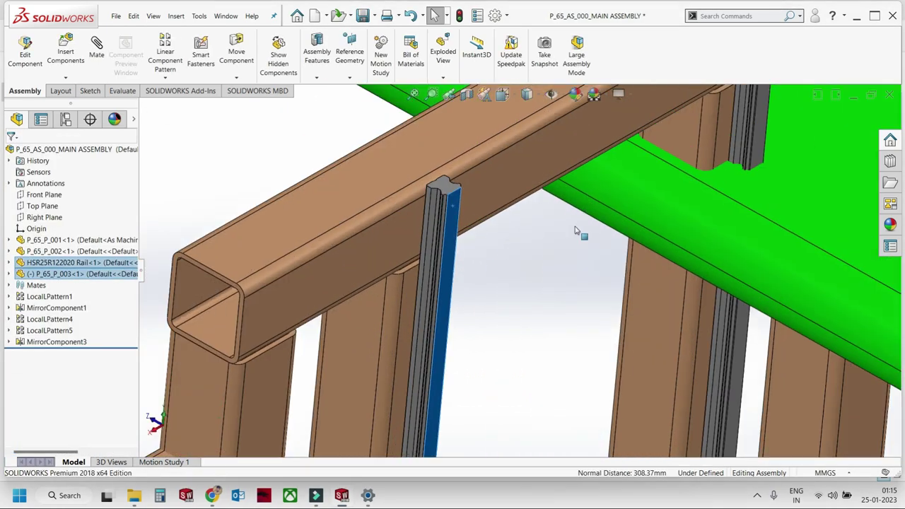
{"action": "scroll", "coordinate": [442, 205], "scroll_direction": "up", "scroll_amount": 5}
{"action": "middle_click_drag", "start_coordinate": [446, 212], "coordinate": [479, 257]}
{"action": "scroll", "coordinate": [494, 225], "scroll_direction": "down", "scroll_amount": 5}
{"action": "scroll", "coordinate": [493, 225], "scroll_direction": "up", "scroll_amount": 5}
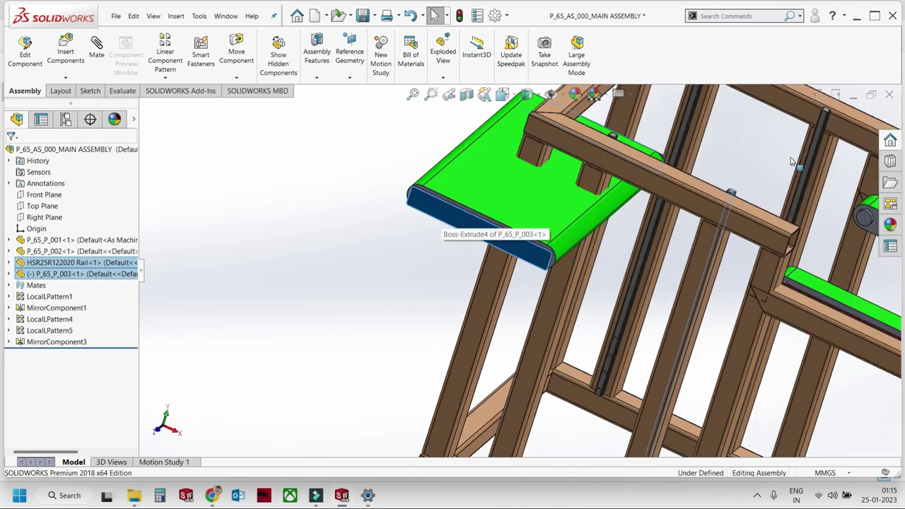
{"action": "middle_click_drag", "start_coordinate": [496, 226], "coordinate": [603, 244]}
{"action": "scroll", "coordinate": [530, 185], "scroll_direction": "down", "scroll_amount": 5}
{"action": "left_click", "coordinate": [530, 185], "text": "ctrl"}
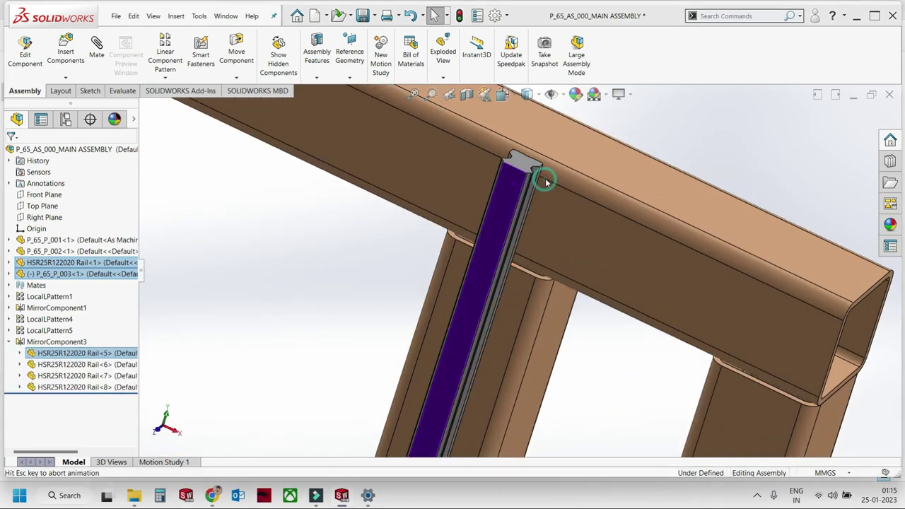
{"action": "key", "text": "Escape"}
{"action": "scroll", "coordinate": [545, 179], "scroll_direction": "up", "scroll_amount": 5}
{"action": "scroll", "coordinate": [422, 245], "scroll_direction": "down", "scroll_amount": 3}
{"action": "left_click_drag", "start_coordinate": [422, 249], "coordinate": [509, 285]}
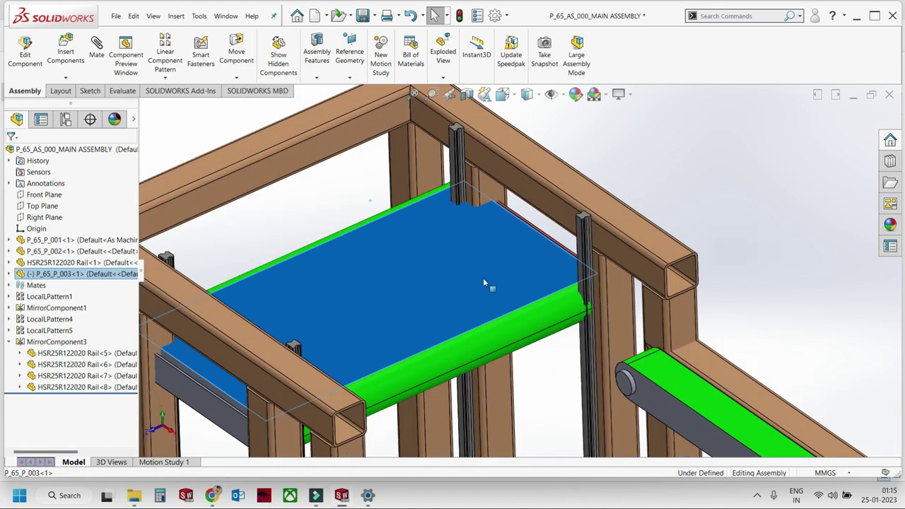
Pick the top plate's edges and faces against a frame post from side and steep views.
{"action": "middle_click_drag", "start_coordinate": [505, 285], "coordinate": [498, 159]}
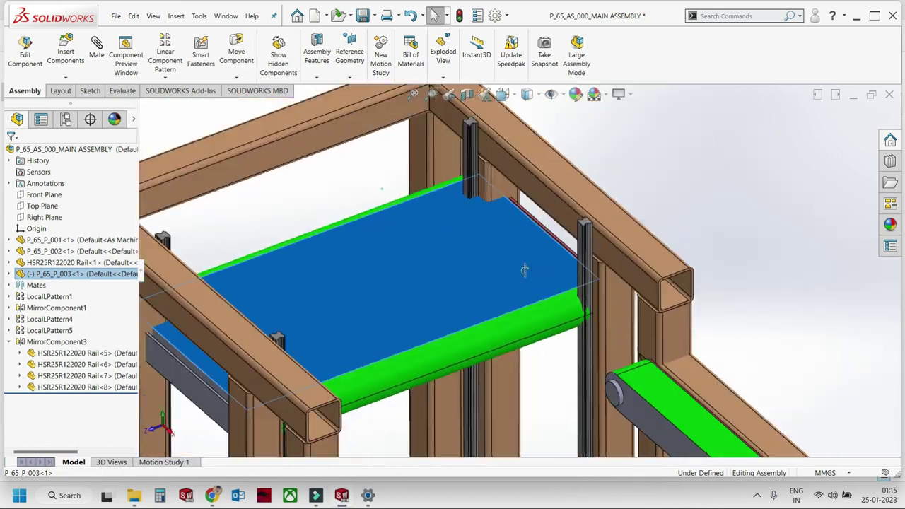
{"action": "scroll", "coordinate": [653, 189], "scroll_direction": "up", "scroll_amount": 2}
{"action": "left_click", "coordinate": [653, 189]}
{"action": "scroll", "coordinate": [510, 192], "scroll_direction": "down", "scroll_amount": 5}
{"action": "left_click", "coordinate": [521, 217]}
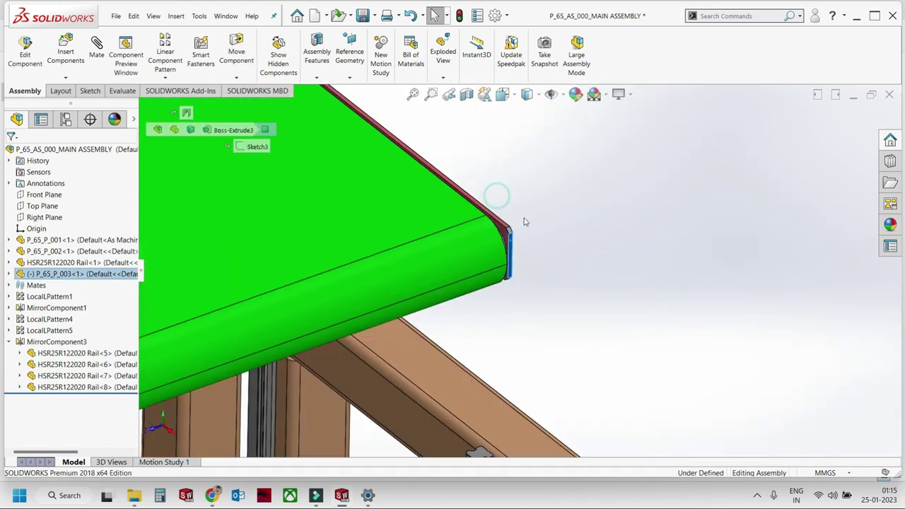
{"action": "scroll", "coordinate": [517, 333], "scroll_direction": "up", "scroll_amount": 4}
{"action": "scroll", "coordinate": [517, 334], "scroll_direction": "down", "scroll_amount": 4}
{"action": "scroll", "coordinate": [544, 313], "scroll_direction": "up", "scroll_amount": 4}
{"action": "mouse_move", "coordinate": [545, 313]}
{"action": "middle_mouse_down"}
{"action": "mouse_move", "coordinate": [503, 254]}
{"action": "mouse_move", "coordinate": [504, 234]}
{"action": "middle_mouse_up"}
{"action": "scroll", "coordinate": [502, 253], "scroll_direction": "down", "scroll_amount": 2}
{"action": "scroll", "coordinate": [504, 234], "scroll_direction": "down", "scroll_amount": 5}
{"action": "scroll", "coordinate": [504, 224], "scroll_direction": "up", "scroll_amount": 4}
{"action": "scroll", "coordinate": [514, 276], "scroll_direction": "down", "scroll_amount": 3}
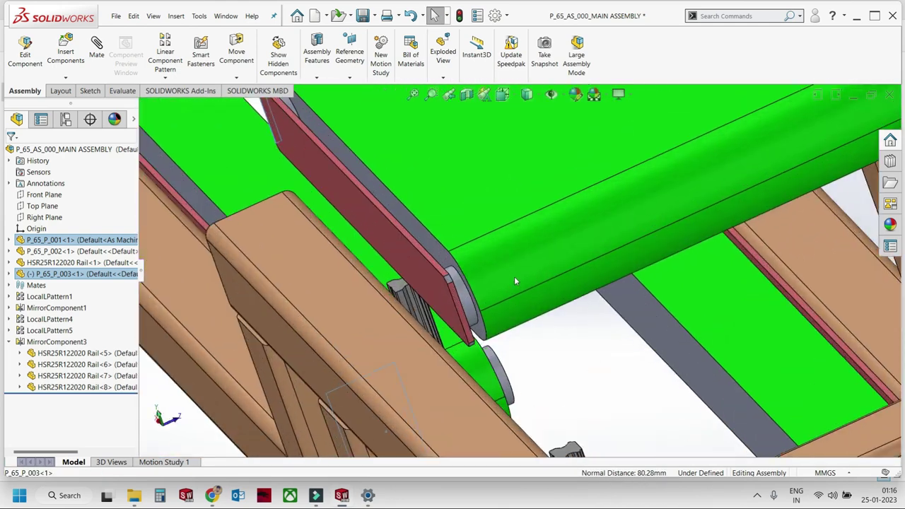
{"action": "scroll", "coordinate": [425, 296], "scroll_direction": "down", "scroll_amount": 2}
{"action": "left_click", "coordinate": [425, 296]}
{"action": "scroll", "coordinate": [424, 295], "scroll_direction": "up", "scroll_amount": 3}
{"action": "scroll", "coordinate": [541, 351], "scroll_direction": "up", "scroll_amount": 3}
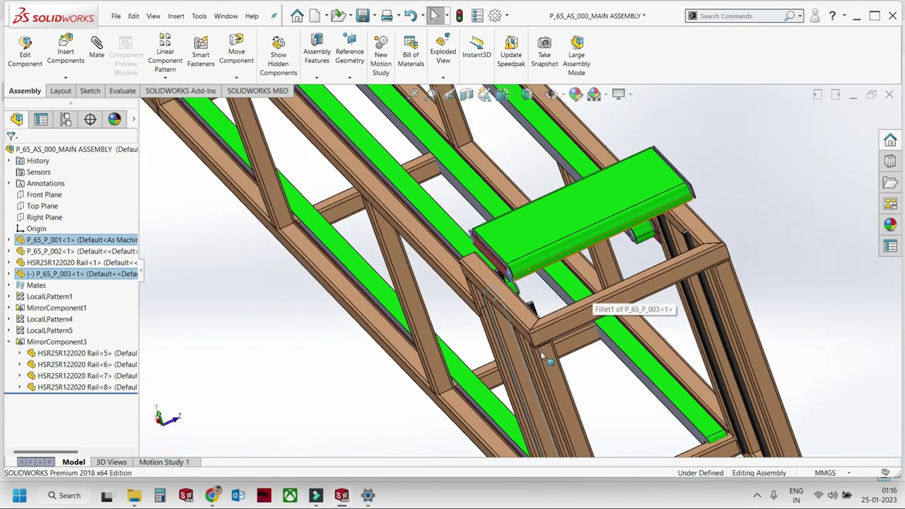
{"action": "scroll", "coordinate": [561, 324], "scroll_direction": "down", "scroll_amount": 2}
{"action": "scroll", "coordinate": [561, 324], "scroll_direction": "up", "scroll_amount": 1}
{"action": "left_click", "coordinate": [529, 305]}
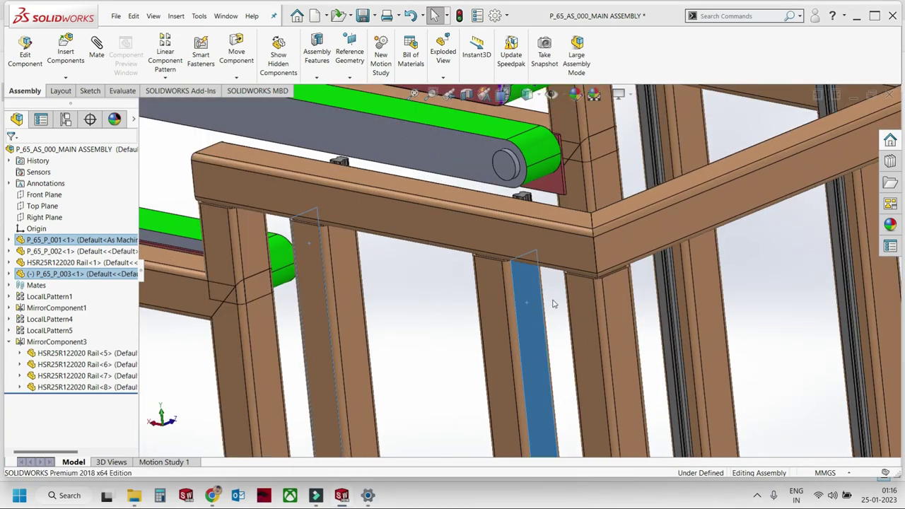
{"action": "key", "text": "Escape"}
Select the top plate P_65_P_003 and the side conveyor P_65_P_002<3>.
{"action": "scroll", "coordinate": [553, 300], "scroll_direction": "up", "scroll_amount": 3}
{"action": "mouse_move", "coordinate": [552, 300]}
{"action": "middle_mouse_down"}
{"action": "mouse_move", "coordinate": [525, 315]}
{"action": "mouse_move", "coordinate": [653, 351]}
{"action": "mouse_move", "coordinate": [481, 301]}
{"action": "mouse_move", "coordinate": [453, 237]}
{"action": "middle_mouse_up"}
{"action": "left_click", "coordinate": [525, 314]}
{"action": "scroll", "coordinate": [491, 310], "scroll_direction": "down", "scroll_amount": 3}
{"action": "scroll", "coordinate": [508, 191], "scroll_direction": "down", "scroll_amount": 3}
{"action": "scroll", "coordinate": [508, 190], "scroll_direction": "down", "scroll_amount": 3}
{"action": "left_click", "coordinate": [564, 298]}
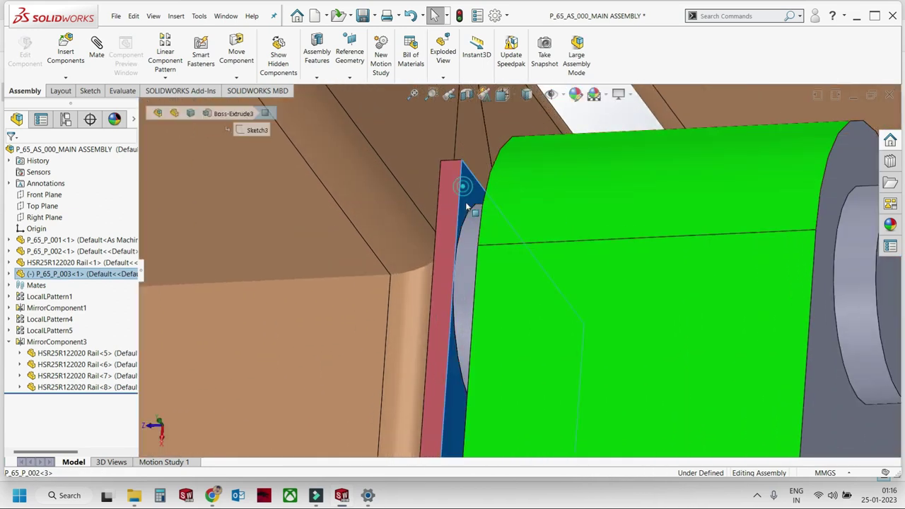
{"action": "scroll", "coordinate": [564, 298], "scroll_direction": "up", "scroll_amount": 5}
{"action": "scroll", "coordinate": [564, 298], "scroll_direction": "up", "scroll_amount": 5}
{"action": "scroll", "coordinate": [558, 283], "scroll_direction": "down", "scroll_amount": 3}
{"action": "scroll", "coordinate": [551, 269], "scroll_direction": "down", "scroll_amount": 4}
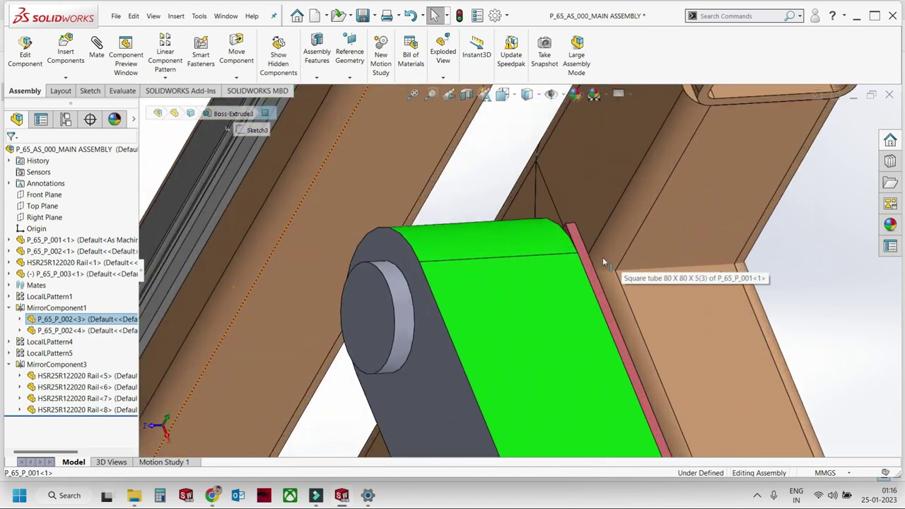
{"action": "scroll", "coordinate": [540, 218], "scroll_direction": "down", "scroll_amount": 3}
{"action": "scroll", "coordinate": [534, 274], "scroll_direction": "up", "scroll_amount": 5}
{"action": "middle_click_drag", "start_coordinate": [535, 287], "coordinate": [438, 432]}
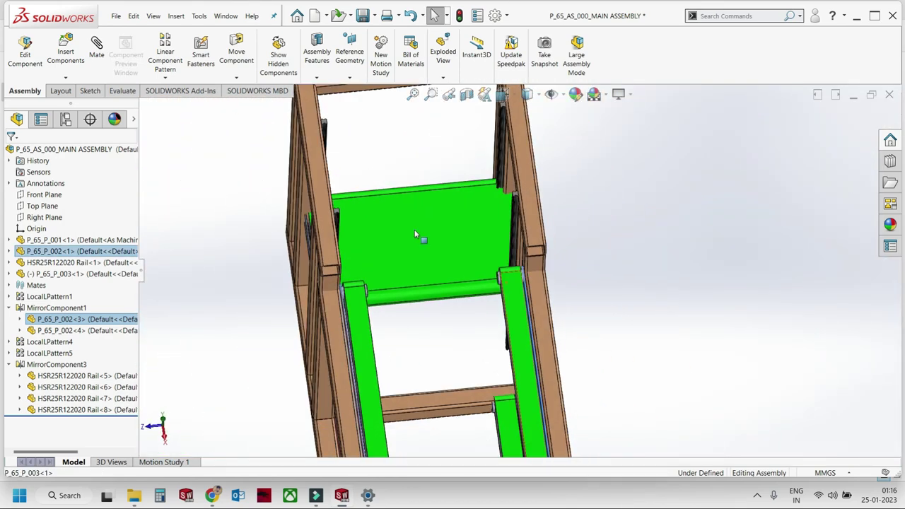
Change the top plate's 800 mm Boss-Extrude1 length dimension to 700 mm.
{"action": "left_click", "coordinate": [439, 436]}
{"action": "double_click", "coordinate": [438, 417]}
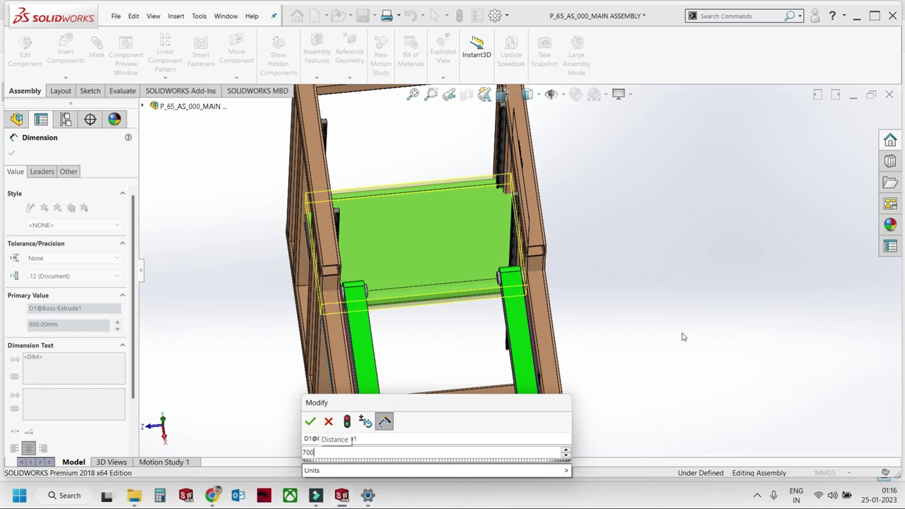
{"action": "key", "text": "Return"}
{"action": "scroll", "coordinate": [644, 343], "scroll_direction": "down", "scroll_amount": 2}
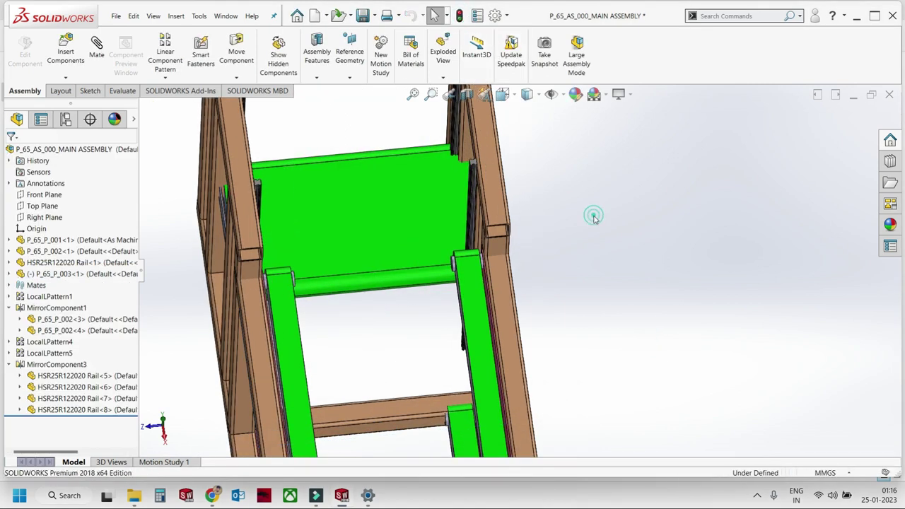
Move the top conveyor plate upward and shorten its 810 mm extrusion to 710 mm.
{"action": "scroll", "coordinate": [525, 251], "scroll_direction": "up", "scroll_amount": 3}
{"action": "left_click_drag", "start_coordinate": [454, 224], "coordinate": [426, 156]}
{"action": "key", "text": "Escape"}
{"action": "scroll", "coordinate": [428, 130], "scroll_direction": "down", "scroll_amount": 3}
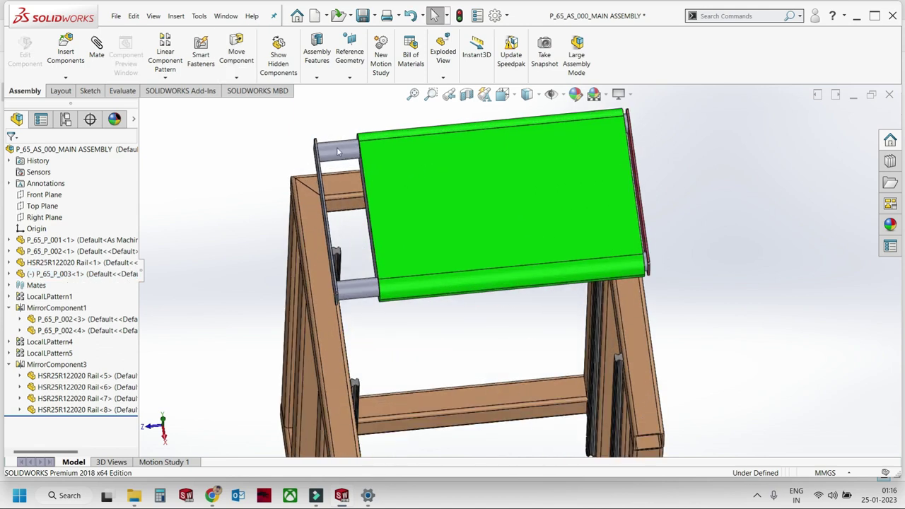
{"action": "scroll", "coordinate": [446, 209], "scroll_direction": "up", "scroll_amount": 2}
{"action": "double_click", "coordinate": [489, 237]}
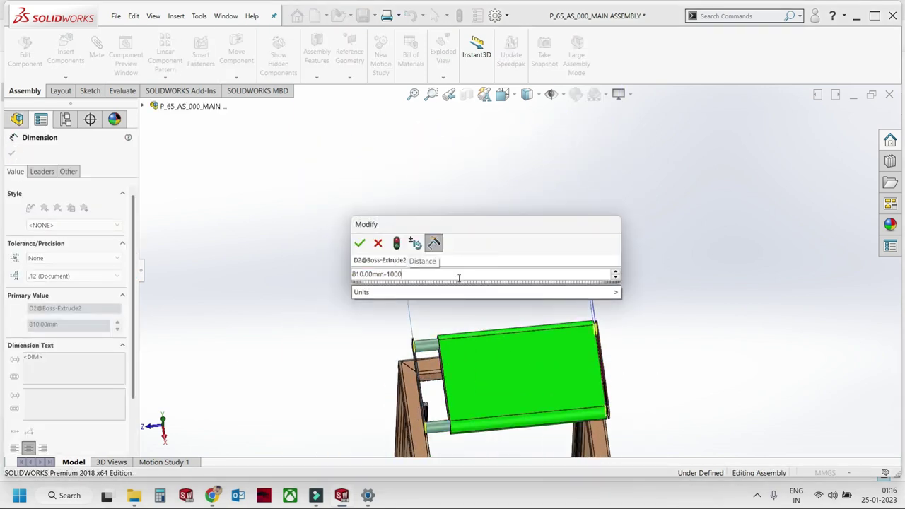
{"action": "key", "text": "Return"}
{"action": "left_click", "coordinate": [459, 283]}
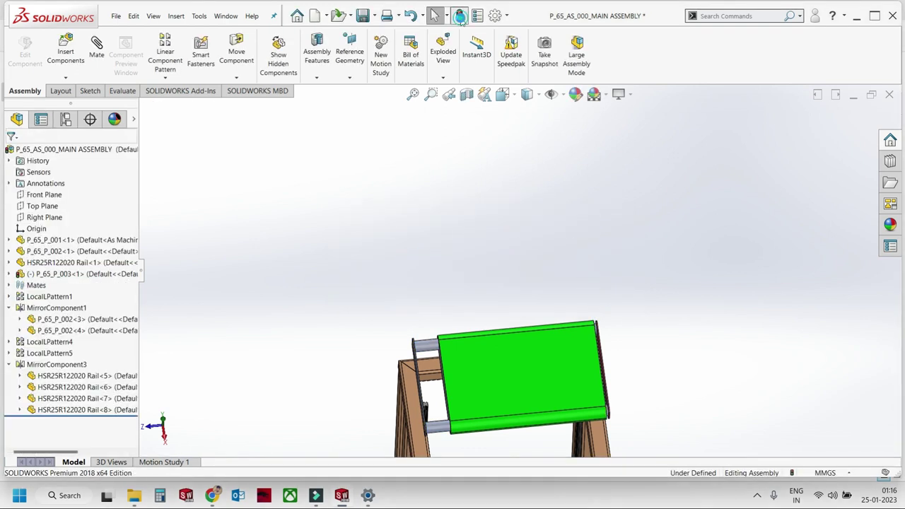
From a top view, revise the plate's 500 mm Sketch1 width dimension and rebuild.
{"action": "scroll", "coordinate": [634, 245], "scroll_direction": "up", "scroll_amount": 3}
{"action": "middle_click_drag", "start_coordinate": [634, 246], "coordinate": [472, 179]}
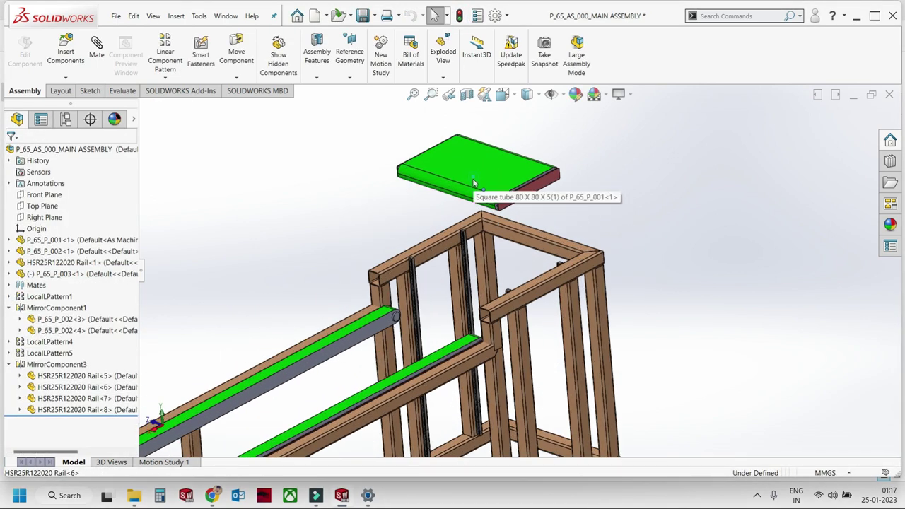
{"action": "left_click_drag", "start_coordinate": [472, 178], "coordinate": [462, 314]}
{"action": "middle_click_drag", "start_coordinate": [462, 315], "coordinate": [615, 271]}
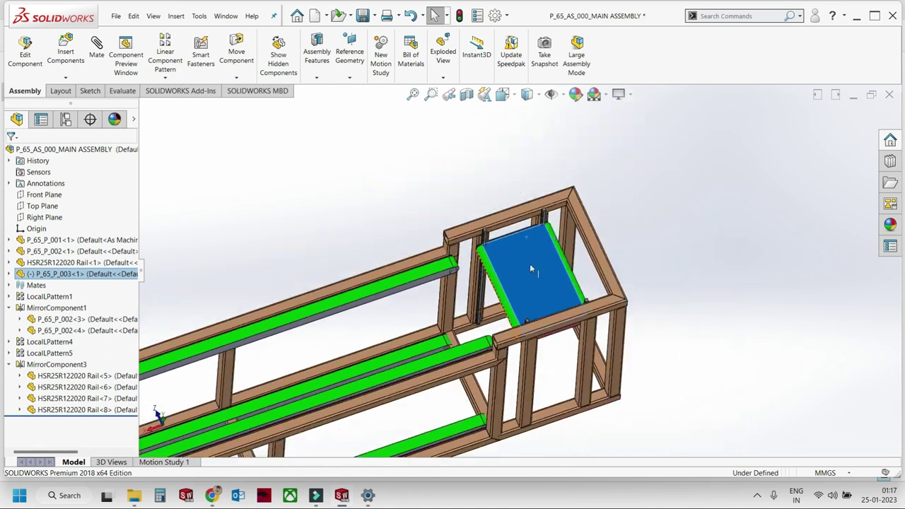
{"action": "left_click", "coordinate": [615, 271]}
{"action": "key", "text": "ctrl+8"}
{"action": "double_click", "coordinate": [507, 279]}
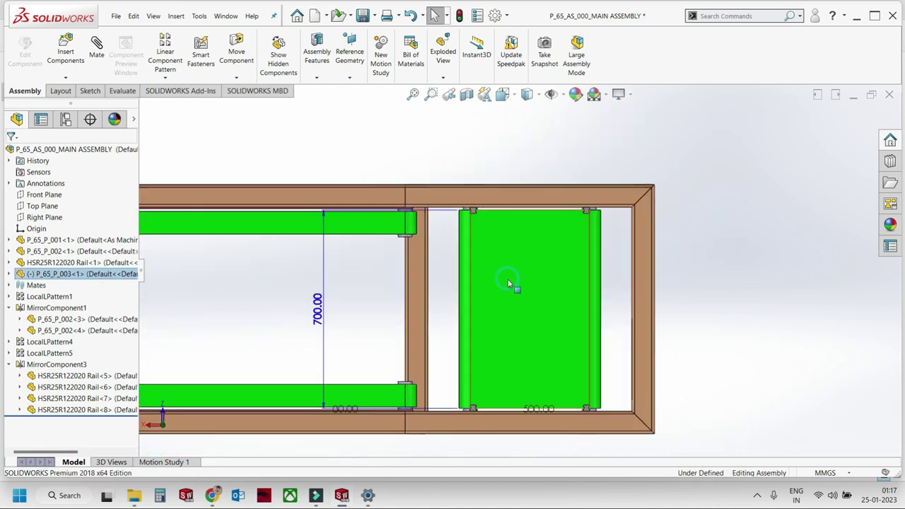
{"action": "scroll", "coordinate": [527, 345], "scroll_direction": "down", "scroll_amount": 2}
{"action": "double_click", "coordinate": [527, 341]}
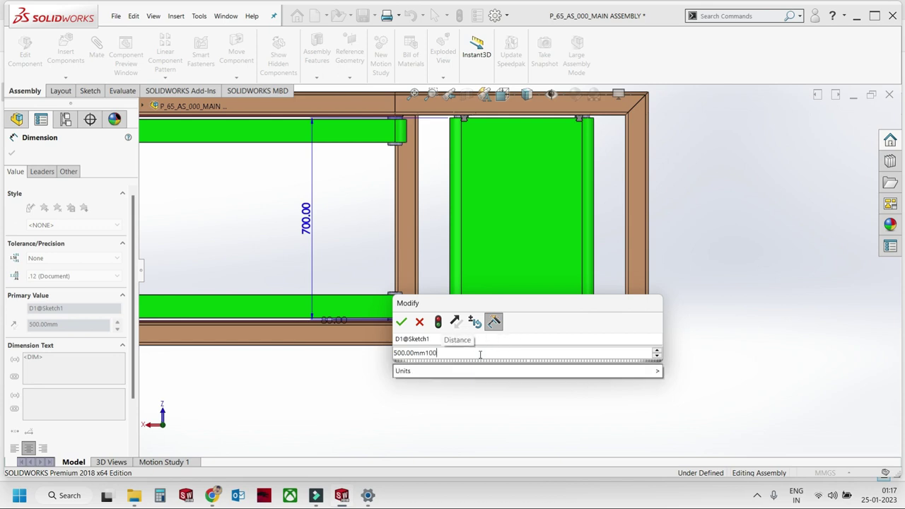
{"action": "key", "text": "Return"}
{"action": "left_click", "coordinate": [461, 378]}
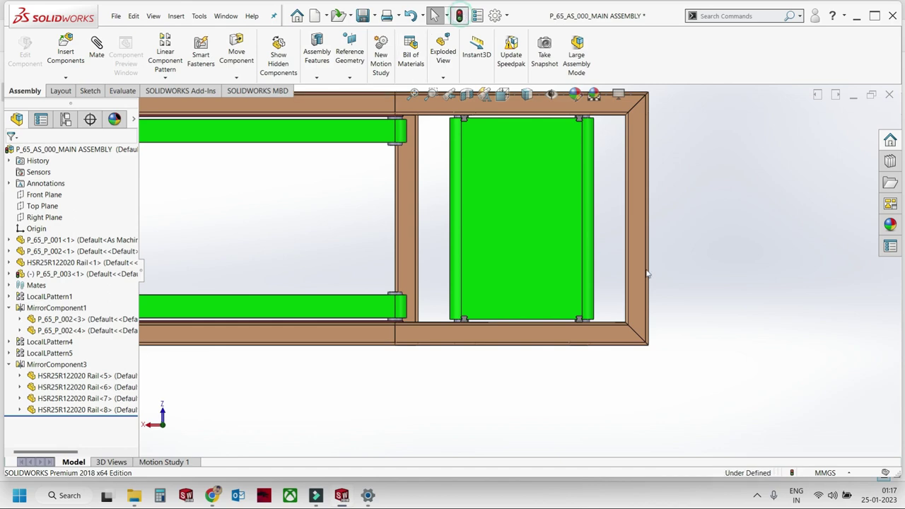
Orbit the assembly to a 3-D view and try selecting a vertical frame rail.
{"action": "mouse_move", "coordinate": [647, 274]}
{"action": "middle_mouse_down"}
{"action": "mouse_move", "coordinate": [582, 137]}
{"action": "mouse_move", "coordinate": [632, 182]}
{"action": "middle_mouse_up"}
{"action": "scroll", "coordinate": [486, 260], "scroll_direction": "down", "scroll_amount": 3}
{"action": "scroll", "coordinate": [486, 260], "scroll_direction": "down", "scroll_amount": 3}
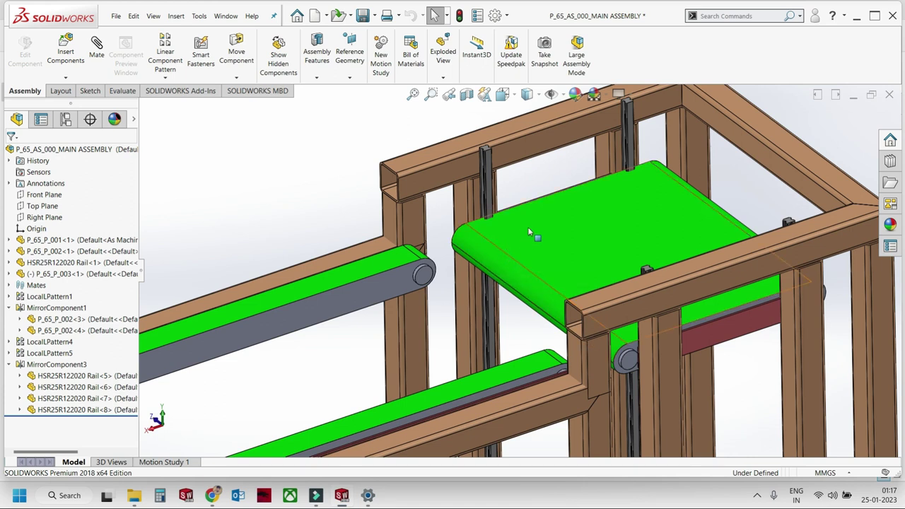
{"action": "left_click", "coordinate": [476, 201]}
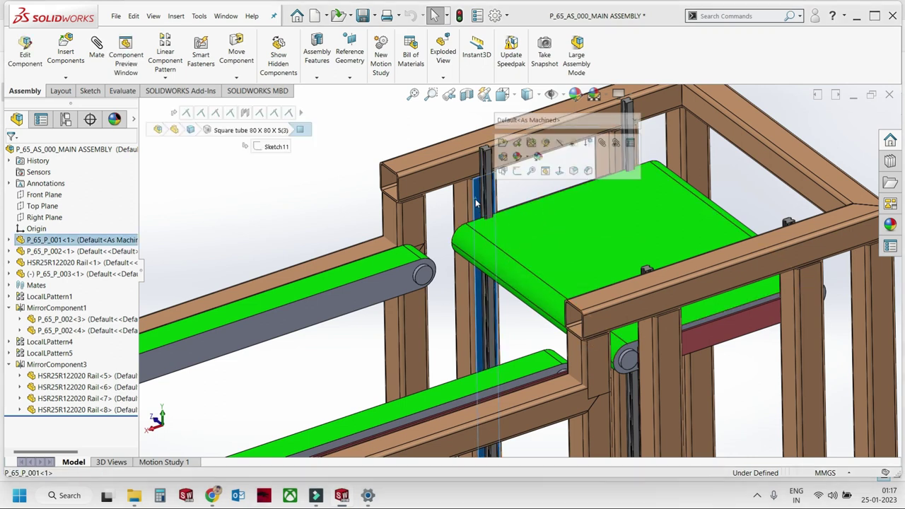
{"action": "scroll", "coordinate": [477, 204], "scroll_direction": "up", "scroll_amount": 5}
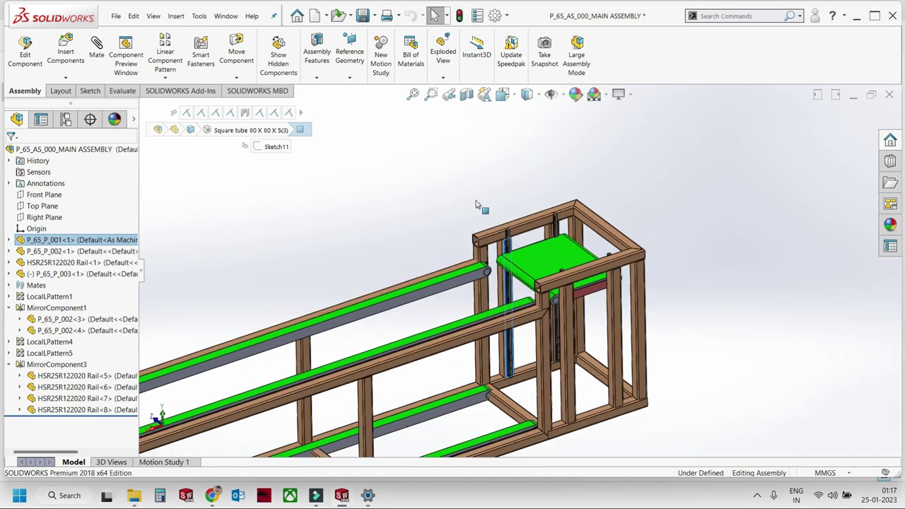
{"action": "left_click", "coordinate": [481, 204]}
{"action": "scroll", "coordinate": [481, 205], "scroll_direction": "down", "scroll_amount": 2}
{"action": "scroll", "coordinate": [495, 212], "scroll_direction": "down", "scroll_amount": 3}
{"action": "scroll", "coordinate": [516, 223], "scroll_direction": "down", "scroll_amount": 2}
Select the top frame member and open part P_65_P_001 in its own window.
{"action": "middle_click_drag", "start_coordinate": [517, 222], "coordinate": [482, 196]}
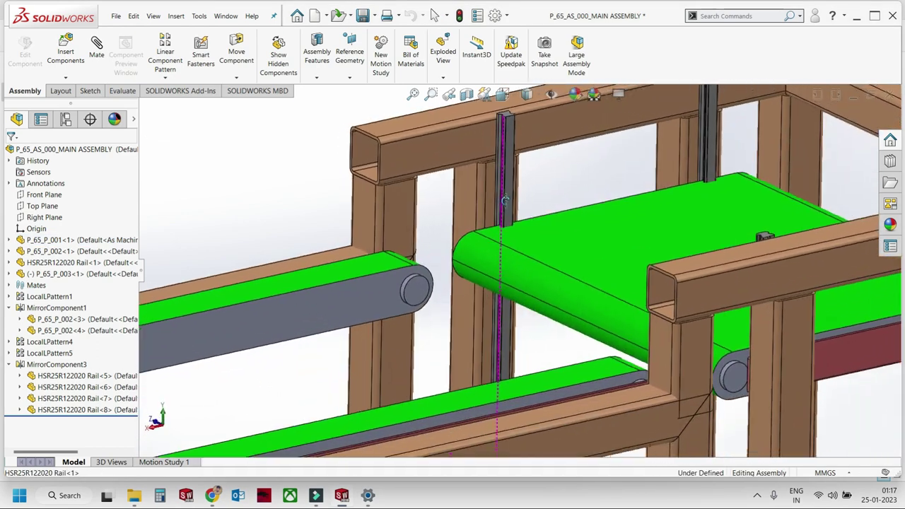
{"action": "left_click", "coordinate": [487, 181]}
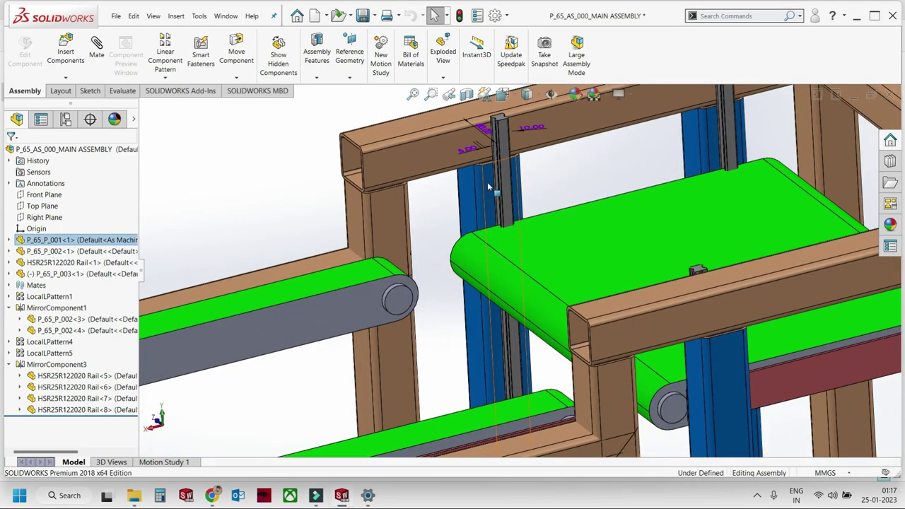
{"action": "scroll", "coordinate": [488, 186], "scroll_direction": "up", "scroll_amount": 5}
{"action": "middle_click_drag", "start_coordinate": [495, 205], "coordinate": [527, 290]}
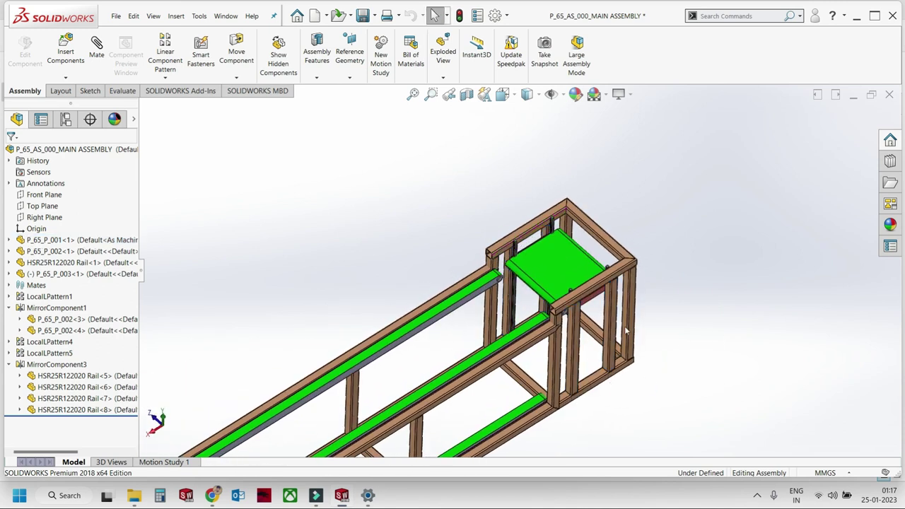
{"action": "scroll", "coordinate": [527, 272], "scroll_direction": "down", "scroll_amount": 2}
{"action": "left_click", "coordinate": [507, 216]}
{"action": "left_click", "coordinate": [536, 161]}
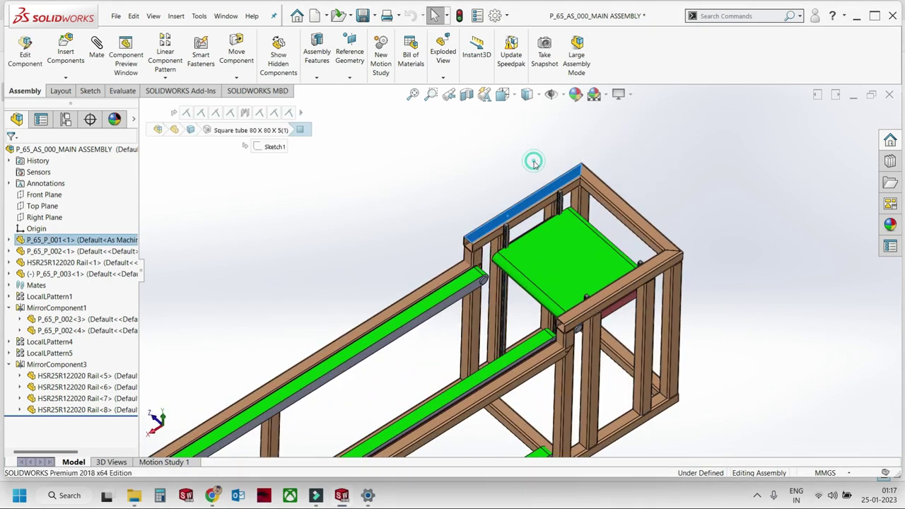
{"action": "scroll", "coordinate": [703, 207], "scroll_direction": "down", "scroll_amount": 3}
Edit the Square tube 80 X 80 X 5(3) members from a vertical upright, choosing the 60 x 40 x 3.2 size.
{"action": "scroll", "coordinate": [672, 196], "scroll_direction": "down", "scroll_amount": 3}
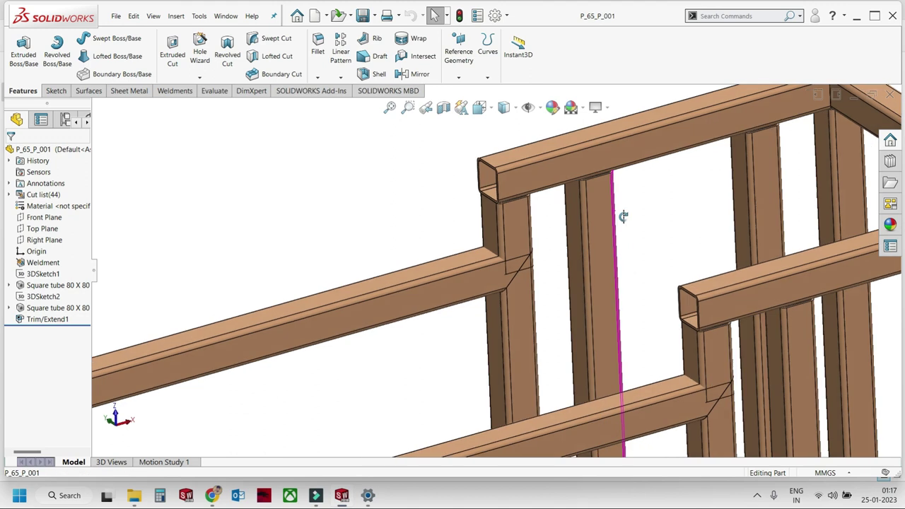
{"action": "scroll", "coordinate": [622, 216], "scroll_direction": "down", "scroll_amount": 1}
{"action": "left_click", "coordinate": [594, 214]}
{"action": "left_click", "coordinate": [43, 307]}
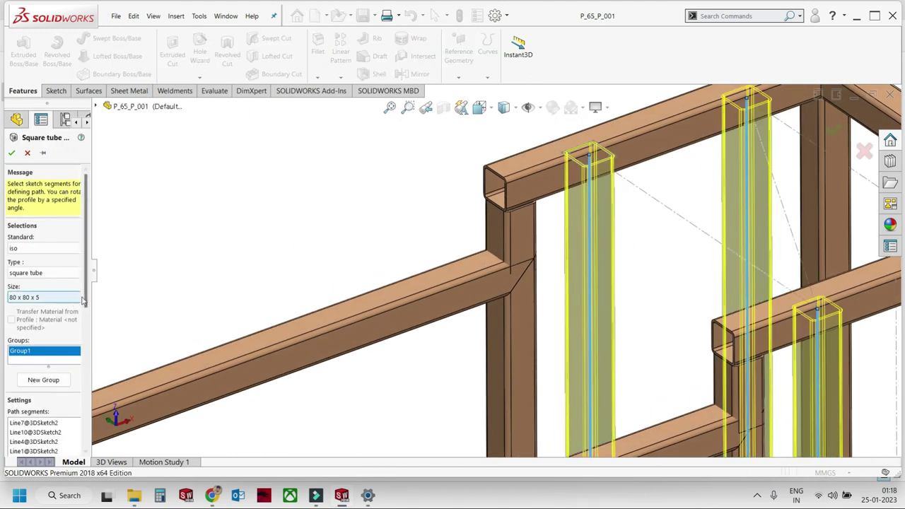
{"action": "left_click_drag", "start_coordinate": [114, 277], "coordinate": [143, 274]}
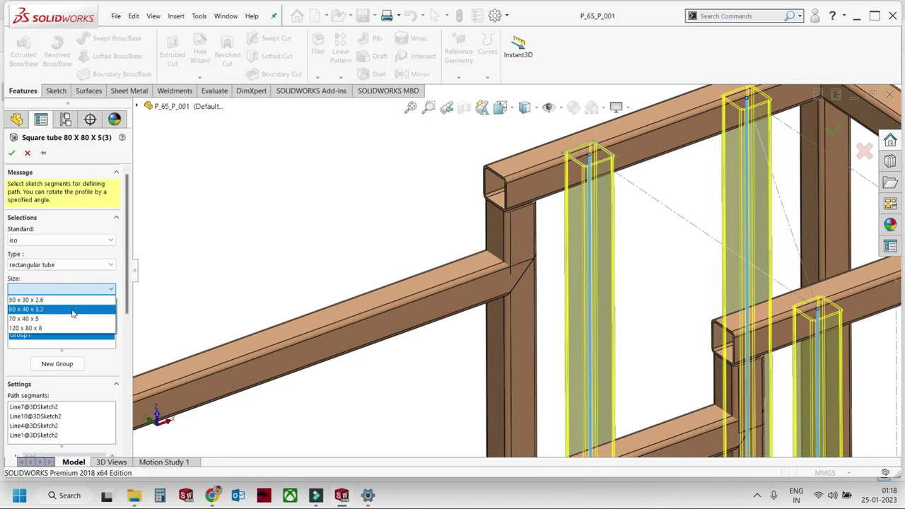
{"action": "left_click", "coordinate": [73, 311]}
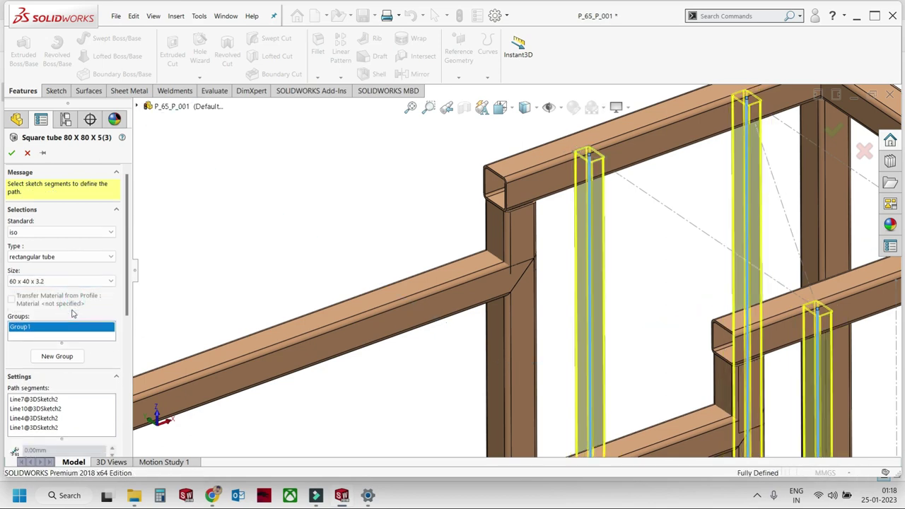
Set the profile rotation angle to 90° and inspect the tube ends.
{"action": "scroll", "coordinate": [125, 278], "scroll_direction": "down", "scroll_amount": 1}
{"action": "mouse_move", "coordinate": [425, 298]}
{"action": "middle_mouse_down"}
{"action": "mouse_move", "coordinate": [587, 392]}
{"action": "mouse_move", "coordinate": [508, 366]}
{"action": "middle_mouse_up"}
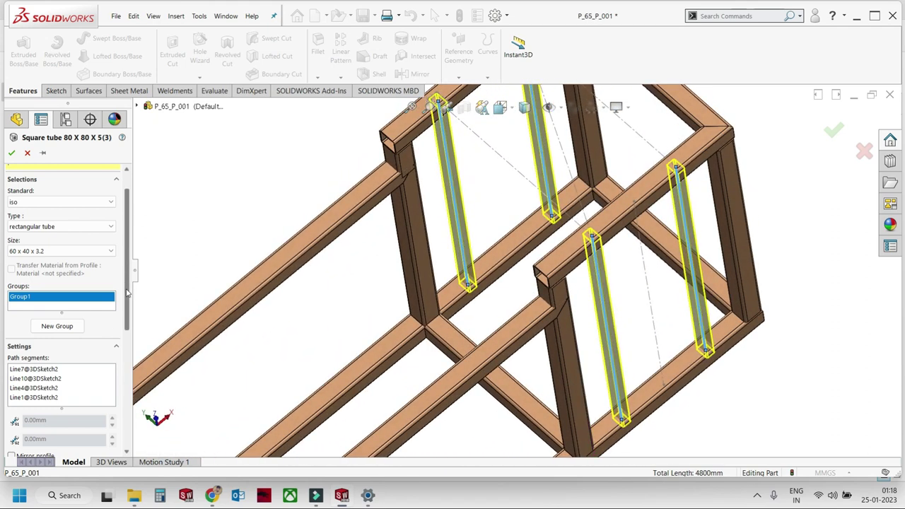
{"action": "left_click_drag", "start_coordinate": [127, 293], "coordinate": [144, 414]}
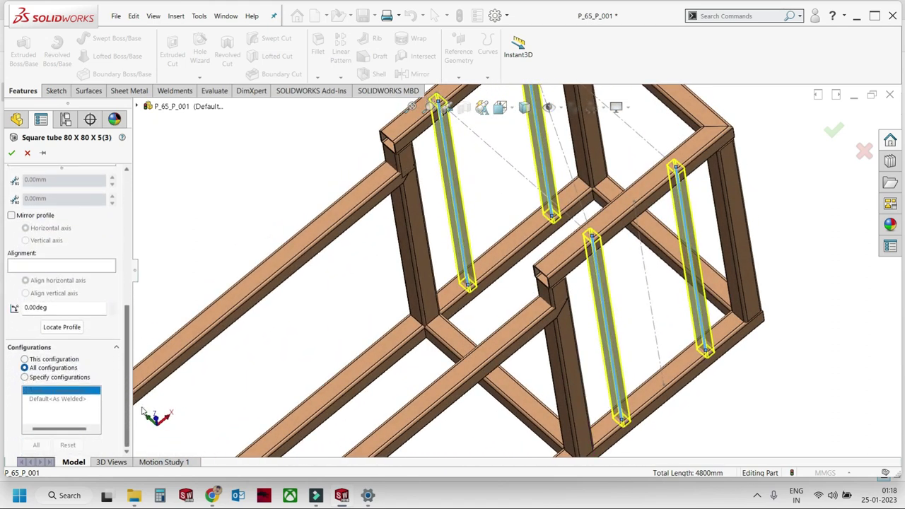
{"action": "scroll", "coordinate": [77, 308], "scroll_direction": "up", "scroll_amount": 1}
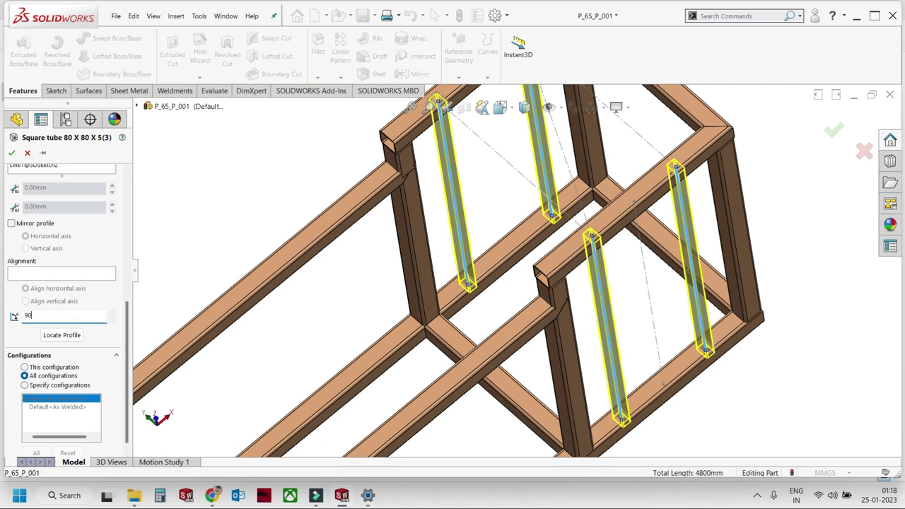
{"action": "key", "text": "Return"}
{"action": "scroll", "coordinate": [355, 288], "scroll_direction": "up", "scroll_amount": 5}
{"action": "scroll", "coordinate": [495, 332], "scroll_direction": "up", "scroll_amount": 3}
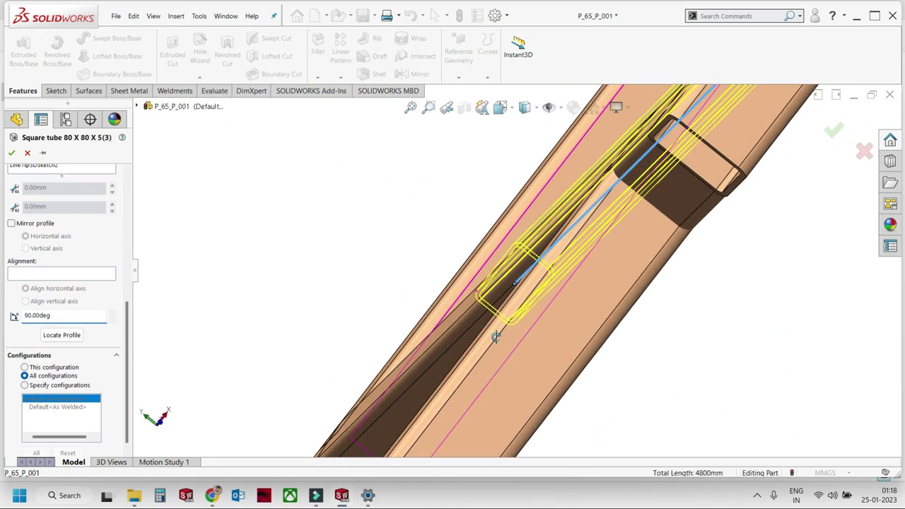
{"action": "scroll", "coordinate": [489, 327], "scroll_direction": "down", "scroll_amount": 2}
{"action": "mouse_move", "coordinate": [486, 306]}
{"action": "middle_mouse_down"}
{"action": "mouse_move", "coordinate": [510, 239]}
{"action": "mouse_move", "coordinate": [537, 268]}
{"action": "mouse_move", "coordinate": [477, 281]}
{"action": "middle_mouse_up"}
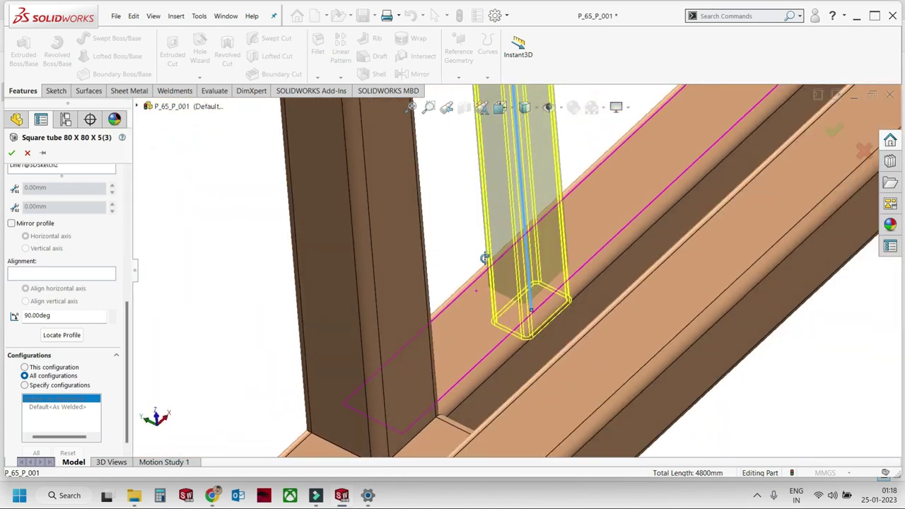
{"action": "scroll", "coordinate": [488, 318], "scroll_direction": "up", "scroll_amount": 5}
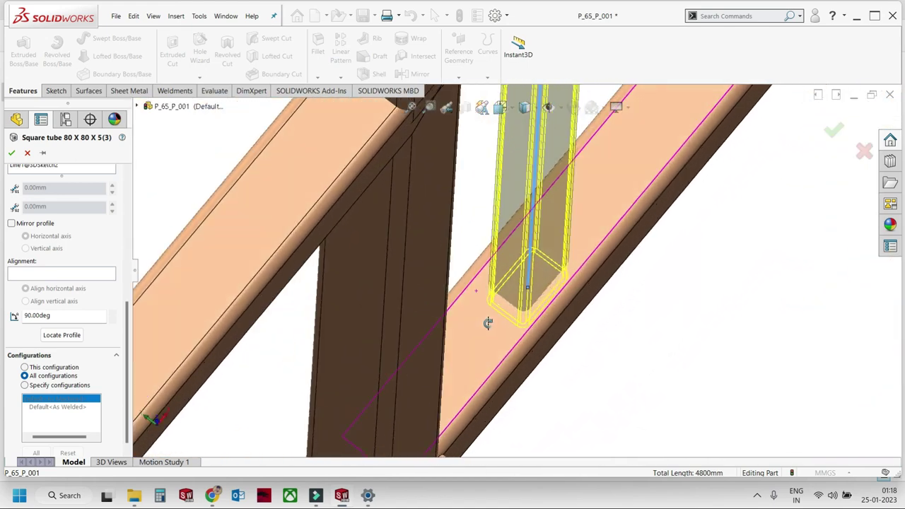
{"action": "scroll", "coordinate": [488, 307], "scroll_direction": "up", "scroll_amount": 5}
{"action": "scroll", "coordinate": [259, 293], "scroll_direction": "up", "scroll_amount": 1}
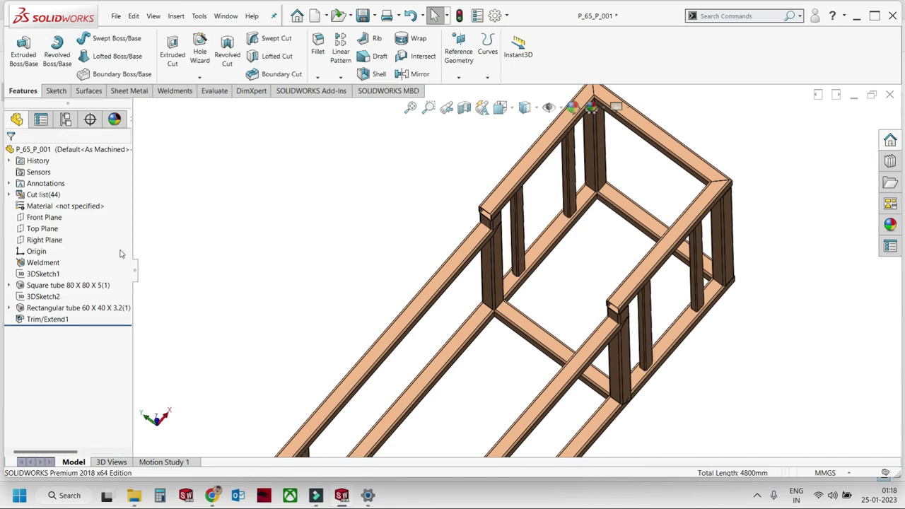
Change the rectangular tube's H_leg from 40 mm to 30 mm, leaving the 60 mm side unchanged.
{"action": "scroll", "coordinate": [516, 198], "scroll_direction": "down", "scroll_amount": 3}
{"action": "scroll", "coordinate": [481, 177], "scroll_direction": "down", "scroll_amount": 3}
{"action": "left_click", "coordinate": [472, 169]}
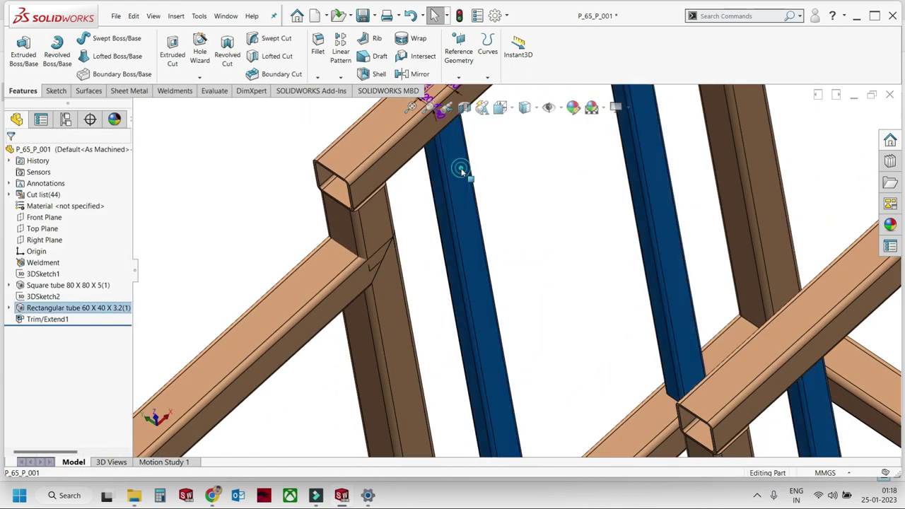
{"action": "scroll", "coordinate": [479, 166], "scroll_direction": "down", "scroll_amount": 3}
{"action": "scroll", "coordinate": [485, 232], "scroll_direction": "down", "scroll_amount": 2}
{"action": "double_click", "coordinate": [401, 204]}
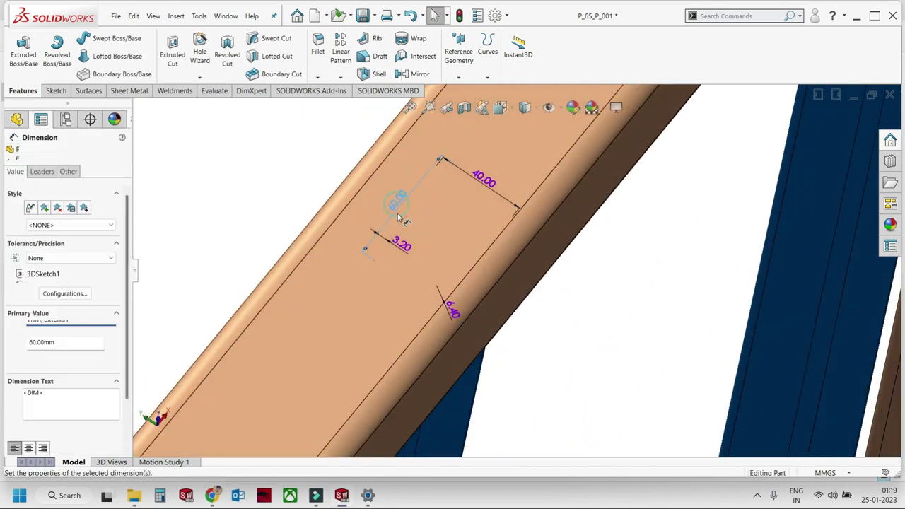
{"action": "left_click", "coordinate": [270, 208]}
{"action": "double_click", "coordinate": [479, 176]}
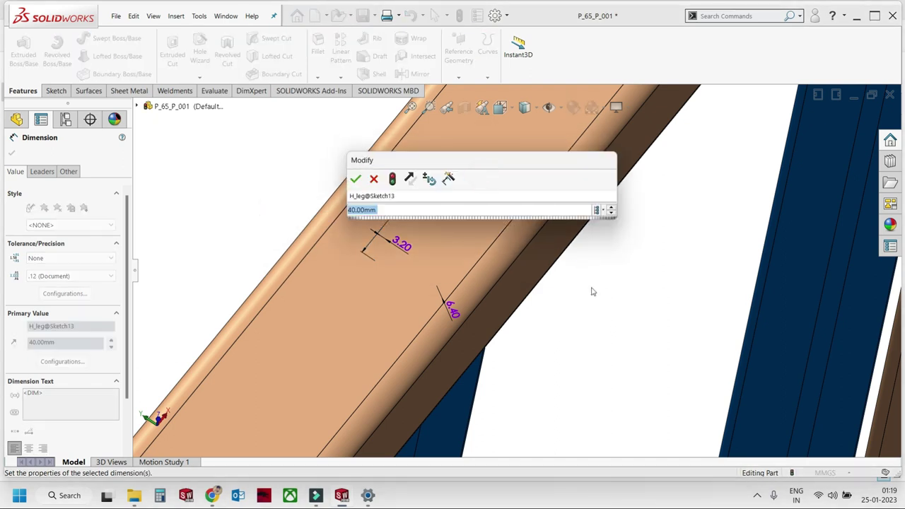
{"action": "key", "text": "Return"}
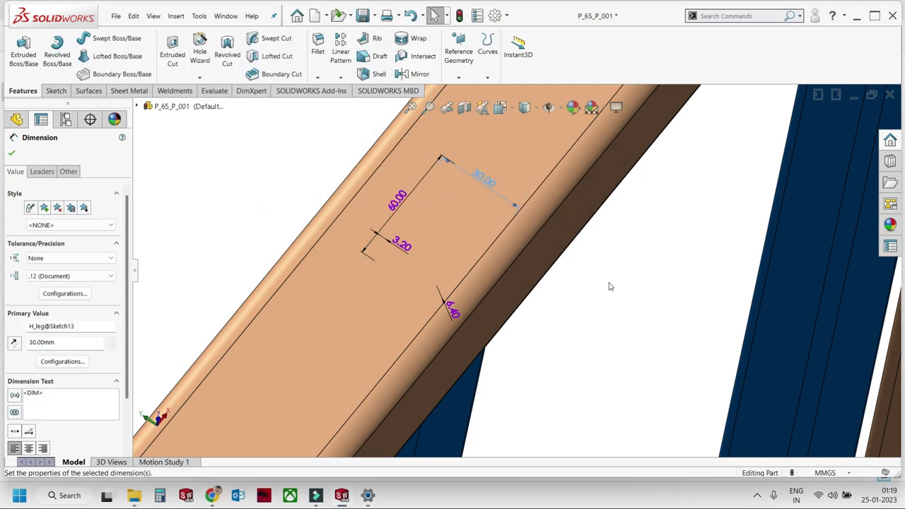
{"action": "key", "text": "Escape"}
{"action": "scroll", "coordinate": [609, 285], "scroll_direction": "up", "scroll_amount": 3}
{"action": "scroll", "coordinate": [566, 302], "scroll_direction": "up", "scroll_amount": 3}
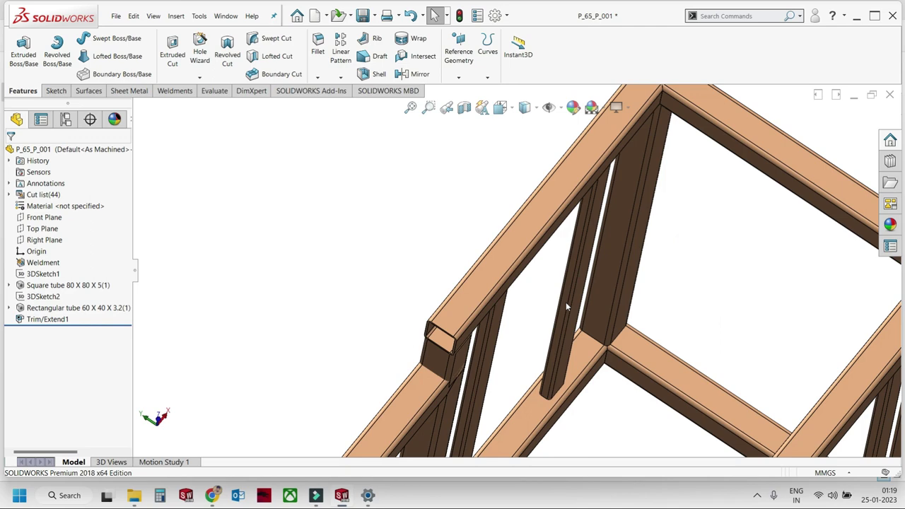
{"action": "scroll", "coordinate": [566, 303], "scroll_direction": "up", "scroll_amount": 5}
{"action": "mouse_move", "coordinate": [566, 302]}
{"action": "middle_mouse_down"}
{"action": "mouse_move", "coordinate": [557, 205]}
{"action": "mouse_move", "coordinate": [544, 234]}
{"action": "mouse_move", "coordinate": [559, 237]}
{"action": "mouse_move", "coordinate": [552, 241]}
{"action": "mouse_move", "coordinate": [354, 287]}
{"action": "middle_mouse_up"}
Remove Group10, the inner vertical posts, from the Square tube member feature.
{"action": "scroll", "coordinate": [353, 286], "scroll_direction": "down", "scroll_amount": 3}
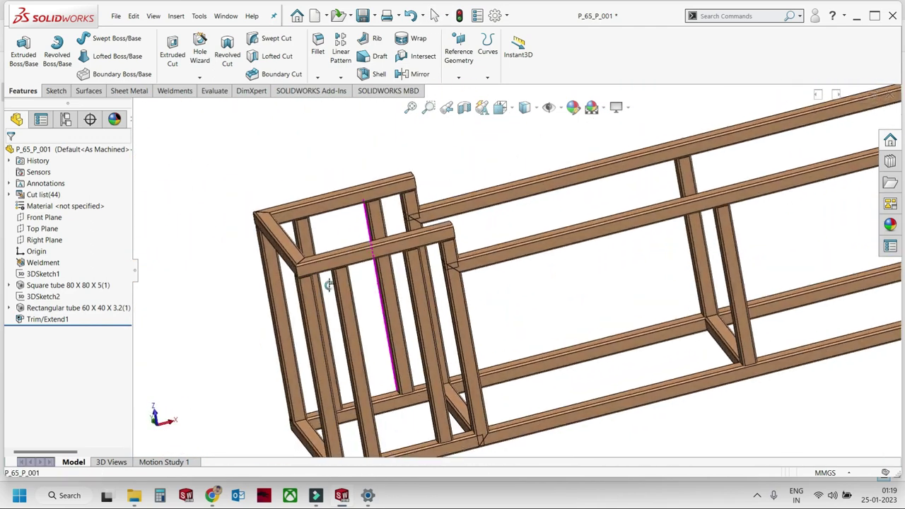
{"action": "scroll", "coordinate": [360, 285], "scroll_direction": "up", "scroll_amount": 2}
{"action": "scroll", "coordinate": [372, 282], "scroll_direction": "down", "scroll_amount": 3}
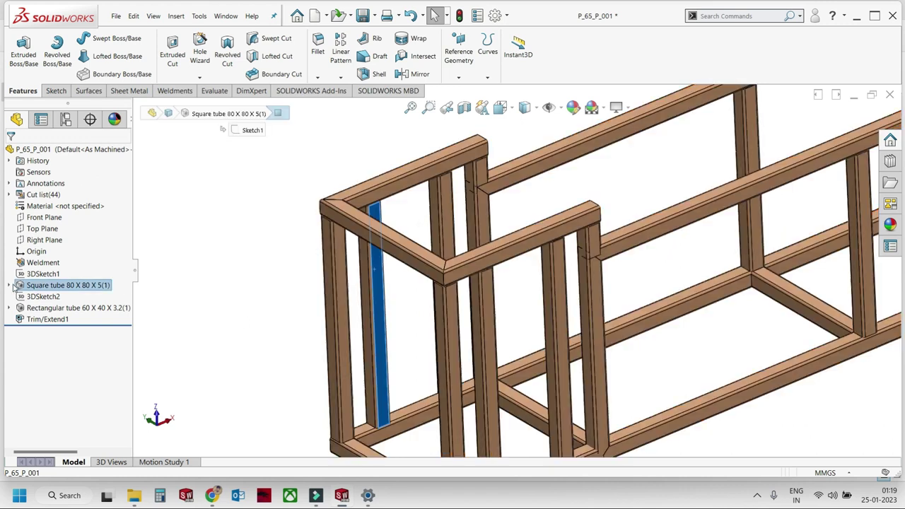
{"action": "left_click", "coordinate": [10, 285]}
{"action": "scroll", "coordinate": [43, 243], "scroll_direction": "up", "scroll_amount": 2}
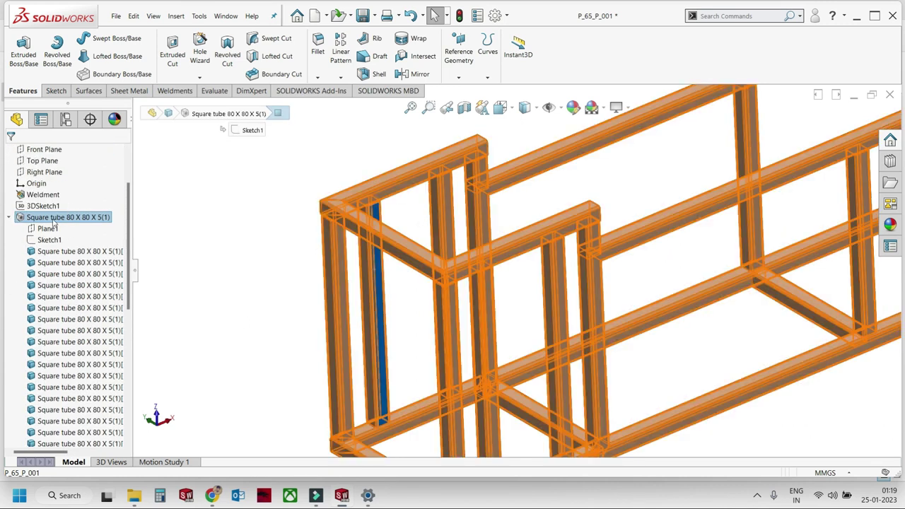
{"action": "left_click", "coordinate": [66, 218]}
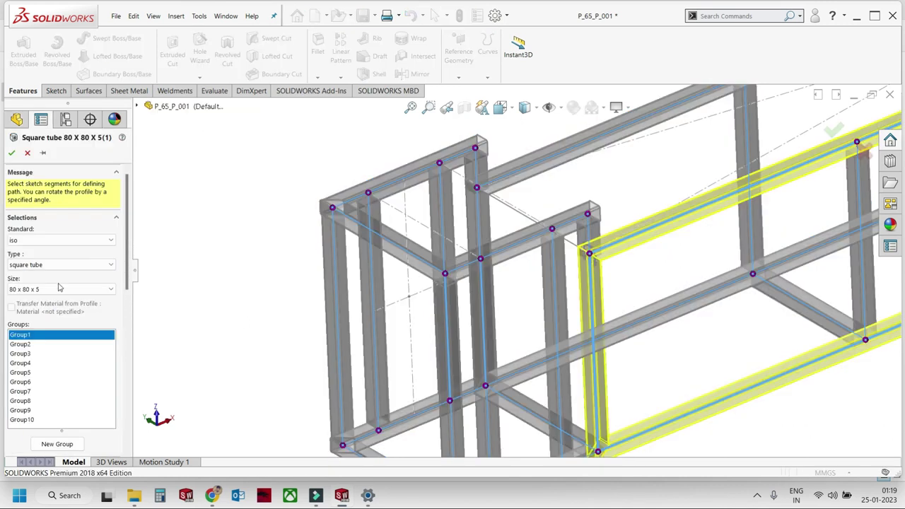
{"action": "left_click", "coordinate": [23, 422]}
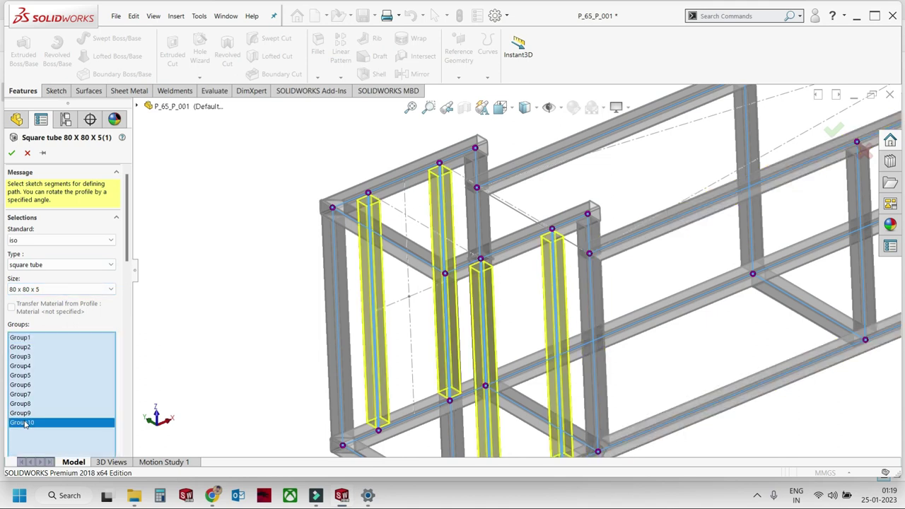
{"action": "left_click", "coordinate": [51, 442]}
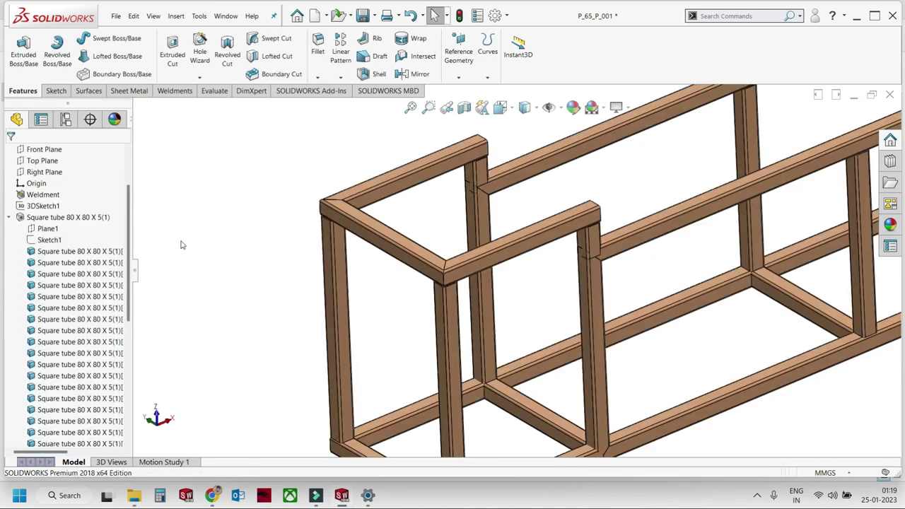
{"action": "left_click", "coordinate": [14, 223]}
Add the vertical 3DSketch1 lines as a new rectangular tube group rotated 90°.
{"action": "left_click", "coordinate": [37, 311]}
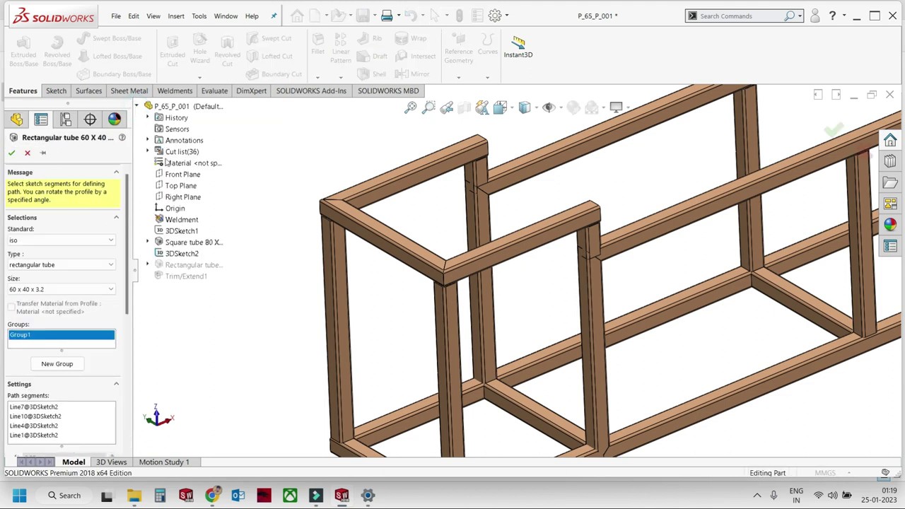
{"action": "right_click", "coordinate": [176, 231]}
{"action": "left_click", "coordinate": [202, 252]}
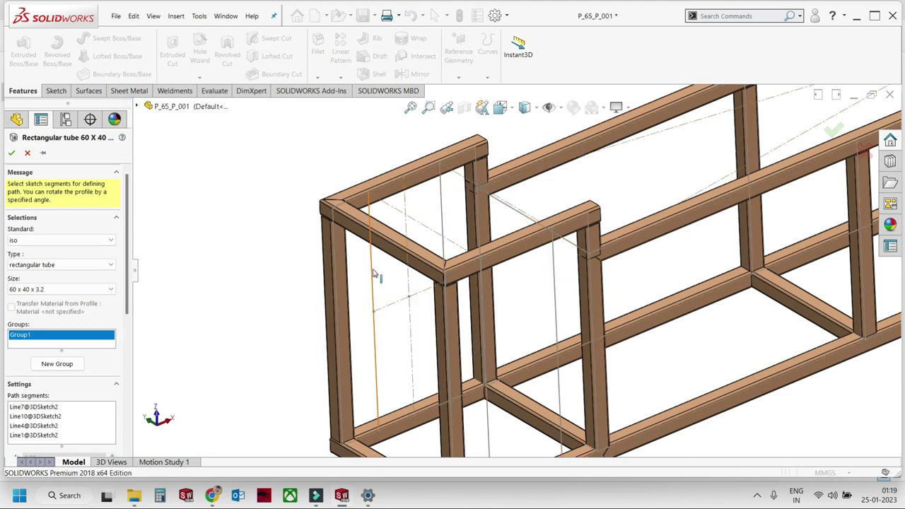
{"action": "left_click", "coordinate": [57, 364]}
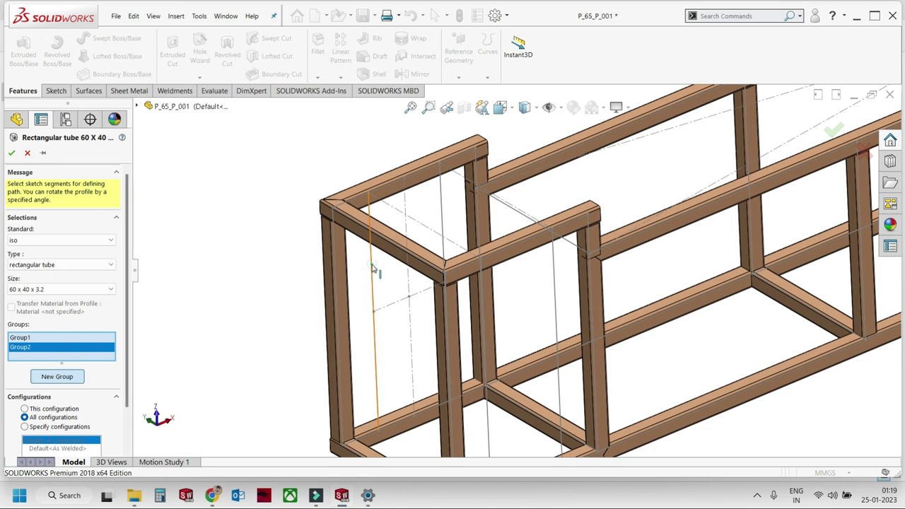
{"action": "left_click", "coordinate": [373, 269]}
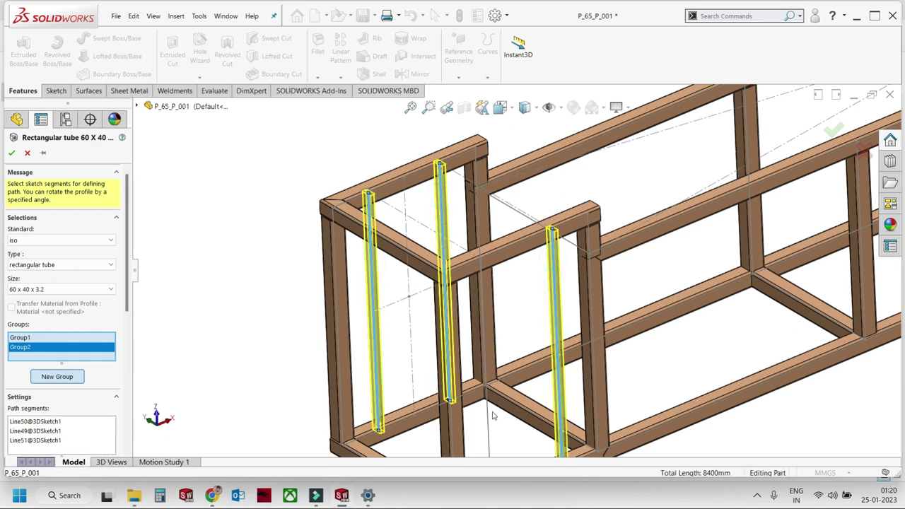
{"action": "scroll", "coordinate": [74, 322], "scroll_direction": "down", "scroll_amount": 4}
{"action": "scroll", "coordinate": [74, 323], "scroll_direction": "down", "scroll_amount": 4}
{"action": "scroll", "coordinate": [74, 322], "scroll_direction": "down", "scroll_amount": 2}
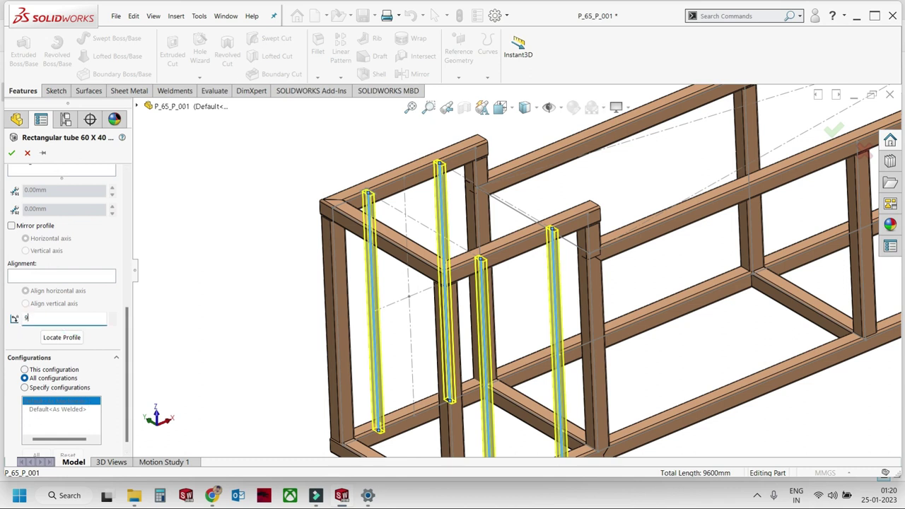
{"action": "type", "text": "0"}
{"action": "key", "text": "Return"}
{"action": "left_click", "coordinate": [12, 151]}
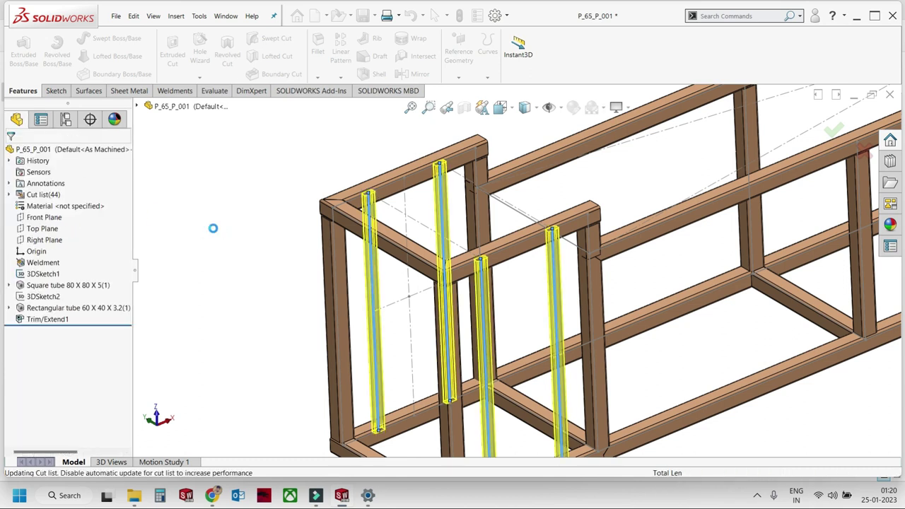
Close part P_65_P_001 and return to the P_65_AS_000 assembly.
{"action": "scroll", "coordinate": [212, 226], "scroll_direction": "up", "scroll_amount": 5}
{"action": "middle_click_drag", "start_coordinate": [566, 234], "coordinate": [617, 225]}
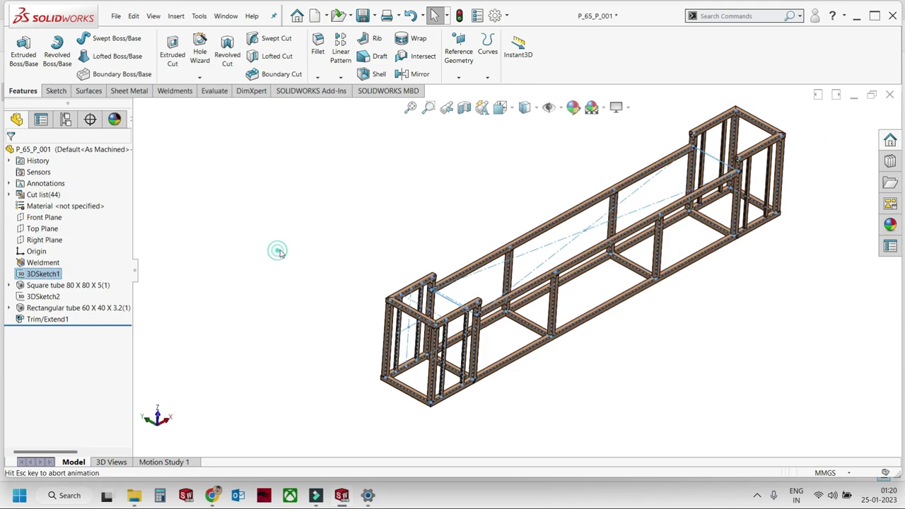
{"action": "left_click", "coordinate": [44, 273]}
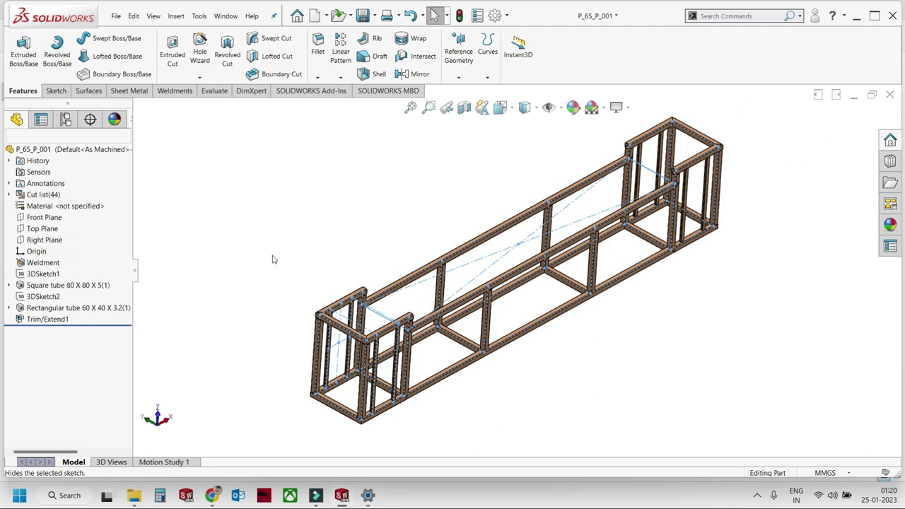
{"action": "left_click", "coordinate": [890, 94]}
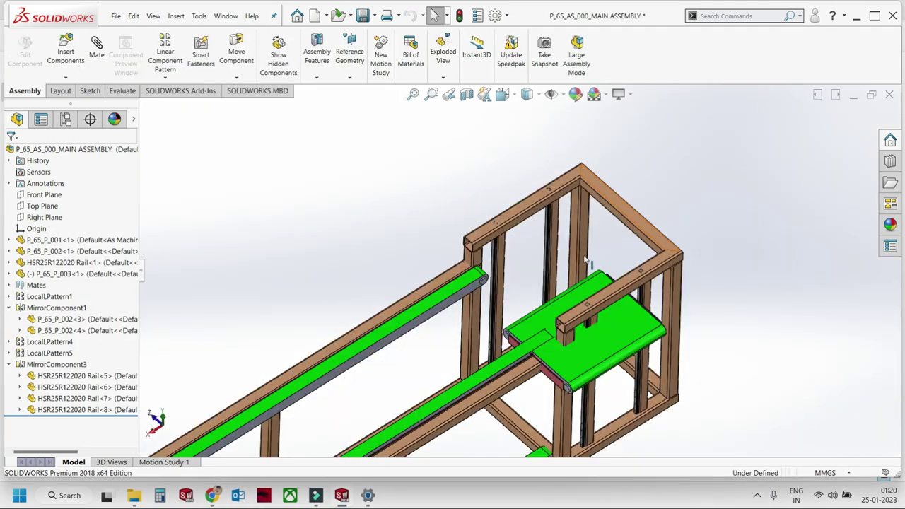
Start a mate between HSR25R122020 Rail<1> and P_65_P_003, trying both alignment options.
{"action": "scroll", "coordinate": [508, 201], "scroll_direction": "down", "scroll_amount": 5}
{"action": "scroll", "coordinate": [509, 201], "scroll_direction": "up", "scroll_amount": 3}
{"action": "scroll", "coordinate": [506, 229], "scroll_direction": "down", "scroll_amount": 3}
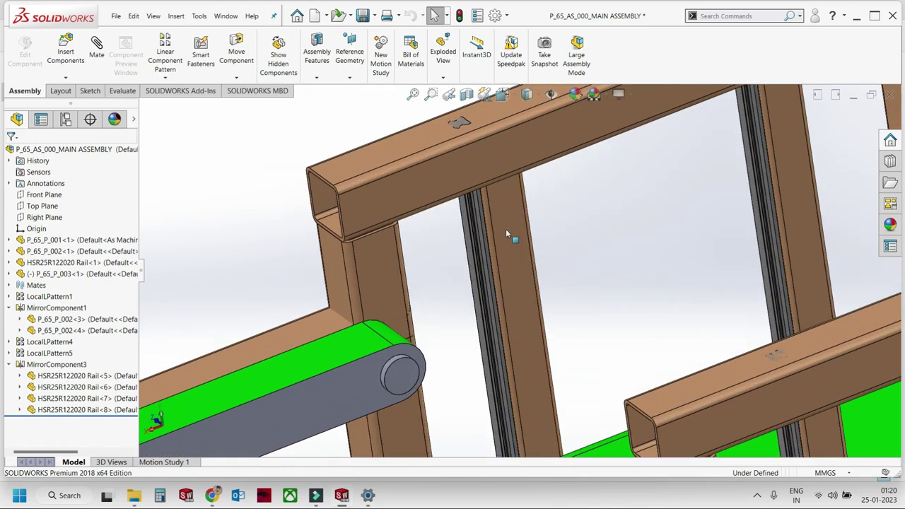
{"action": "left_click", "coordinate": [55, 276]}
{"action": "scroll", "coordinate": [433, 199], "scroll_direction": "up", "scroll_amount": 5}
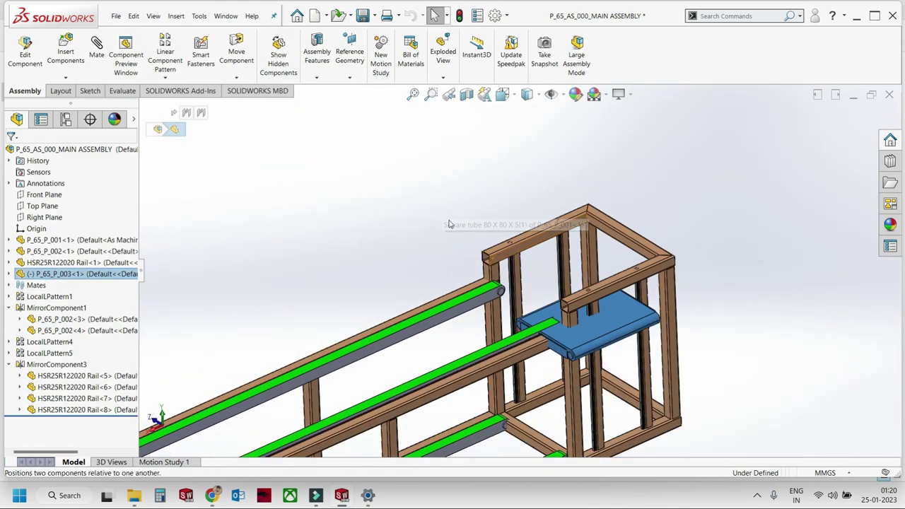
{"action": "left_click", "coordinate": [72, 264]}
{"action": "scroll", "coordinate": [538, 290], "scroll_direction": "down", "scroll_amount": 3}
{"action": "scroll", "coordinate": [442, 276], "scroll_direction": "down", "scroll_amount": 3}
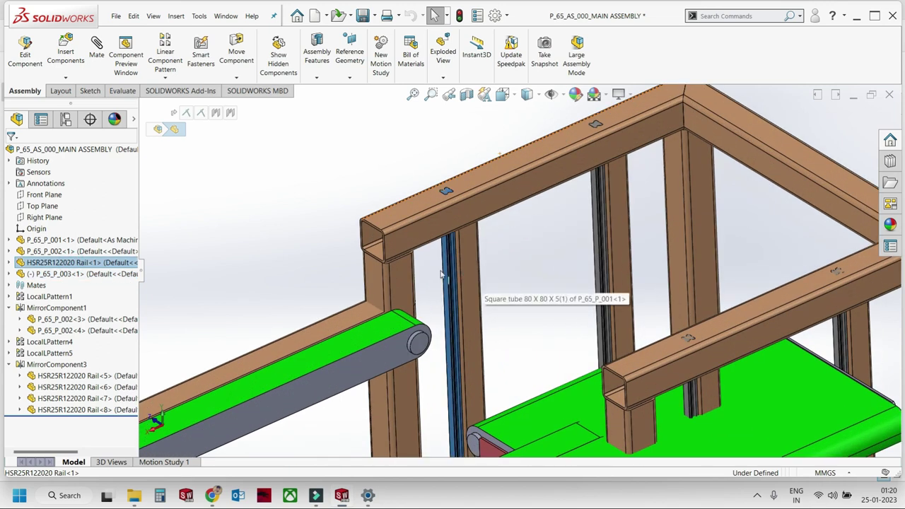
{"action": "left_click", "coordinate": [216, 116]}
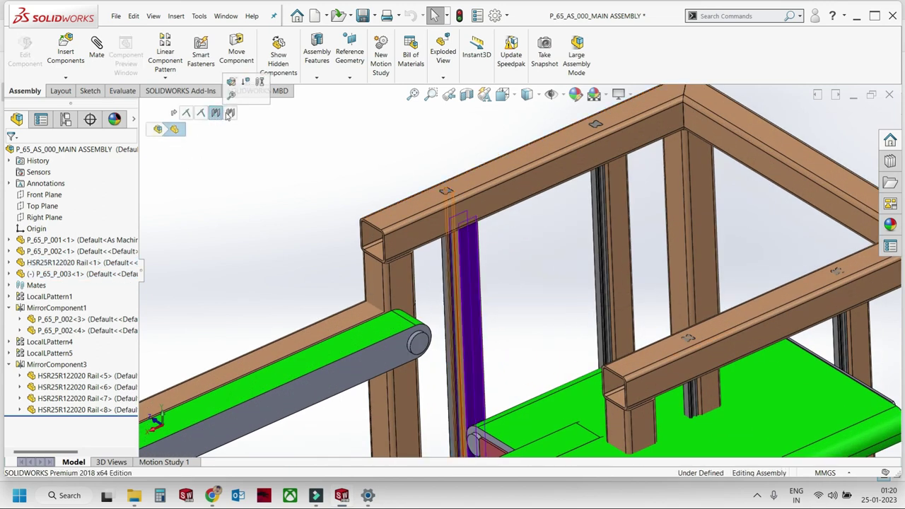
{"action": "left_click", "coordinate": [230, 114]}
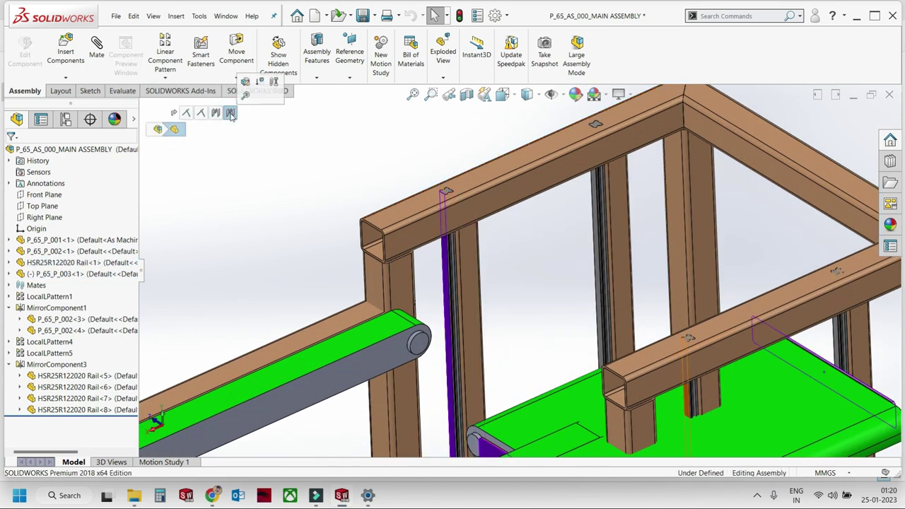
{"action": "left_click", "coordinate": [215, 115]}
{"action": "left_click", "coordinate": [216, 116]}
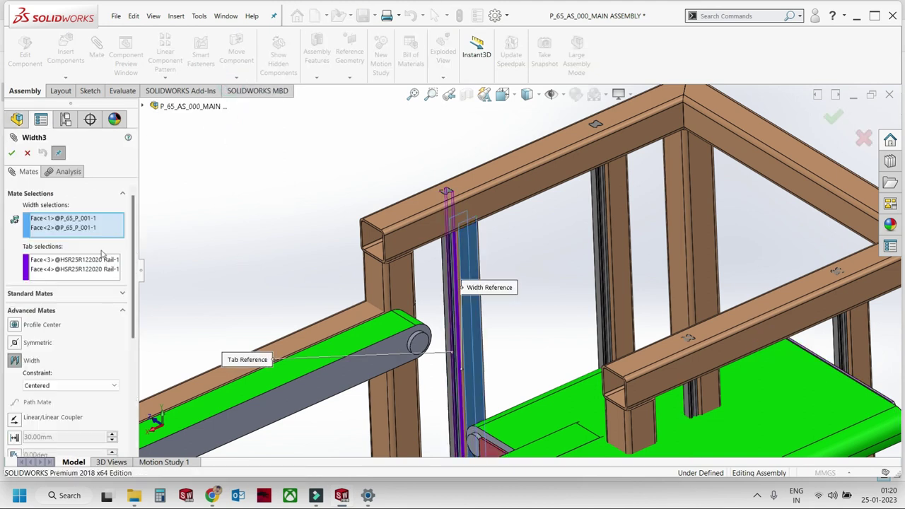
Clear the width references and pick the two opposite frame tube faces instead.
{"action": "left_click", "coordinate": [78, 225]}
{"action": "scroll", "coordinate": [467, 268], "scroll_direction": "down", "scroll_amount": 3}
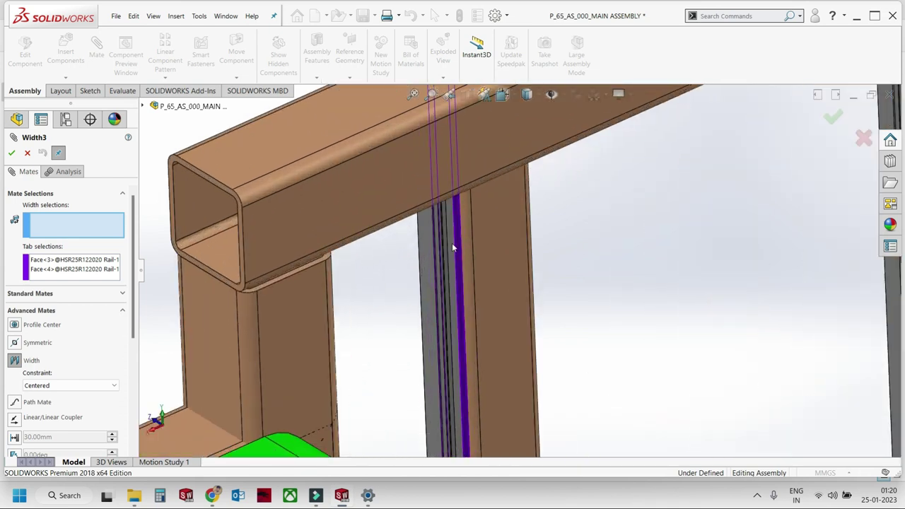
{"action": "scroll", "coordinate": [453, 243], "scroll_direction": "down", "scroll_amount": 3}
{"action": "scroll", "coordinate": [480, 220], "scroll_direction": "down", "scroll_amount": 2}
{"action": "scroll", "coordinate": [480, 239], "scroll_direction": "up", "scroll_amount": 2}
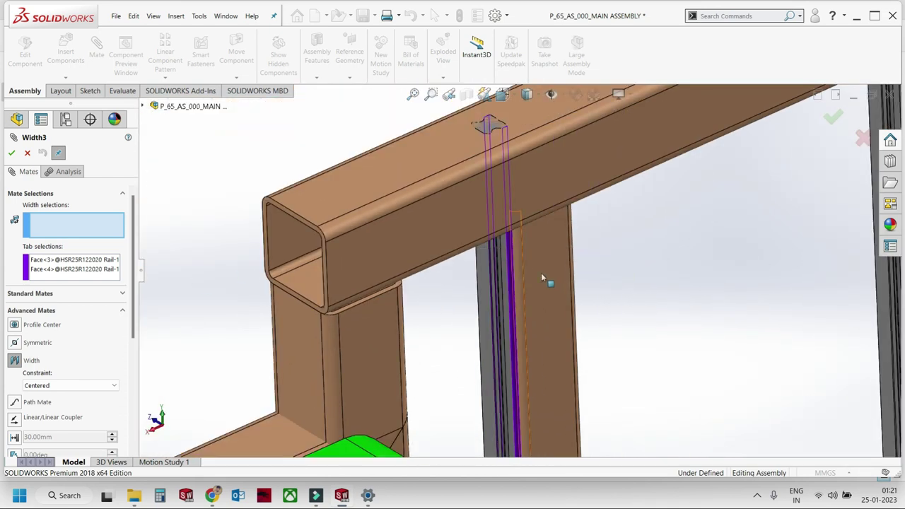
{"action": "middle_click_drag", "start_coordinate": [528, 306], "coordinate": [563, 230]}
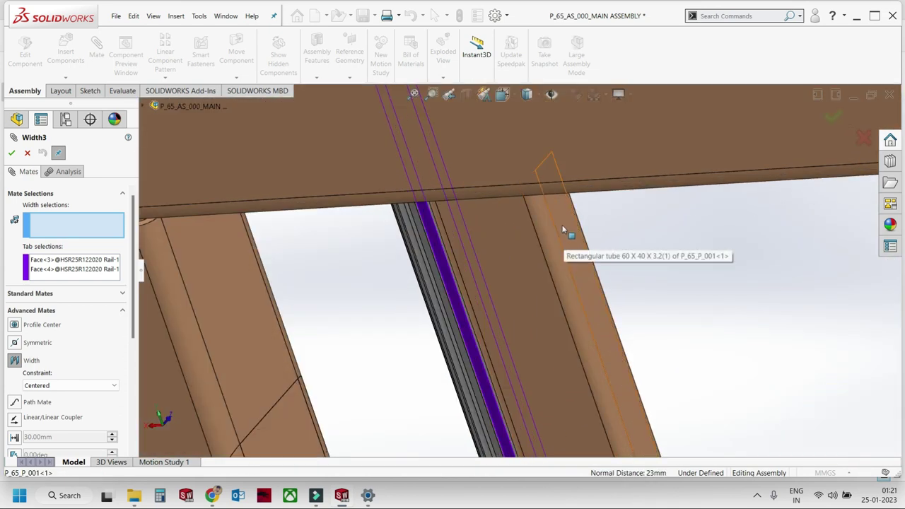
{"action": "left_click", "coordinate": [564, 230]}
{"action": "middle_click_drag", "start_coordinate": [510, 252], "coordinate": [515, 241]}
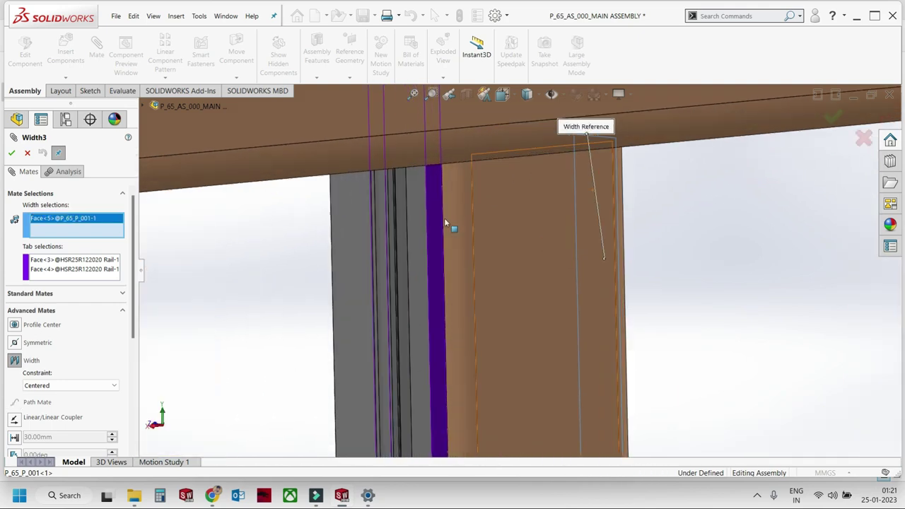
{"action": "scroll", "coordinate": [516, 246], "scroll_direction": "up", "scroll_amount": 5}
{"action": "scroll", "coordinate": [495, 318], "scroll_direction": "down", "scroll_amount": 4}
{"action": "scroll", "coordinate": [488, 354], "scroll_direction": "down", "scroll_amount": 3}
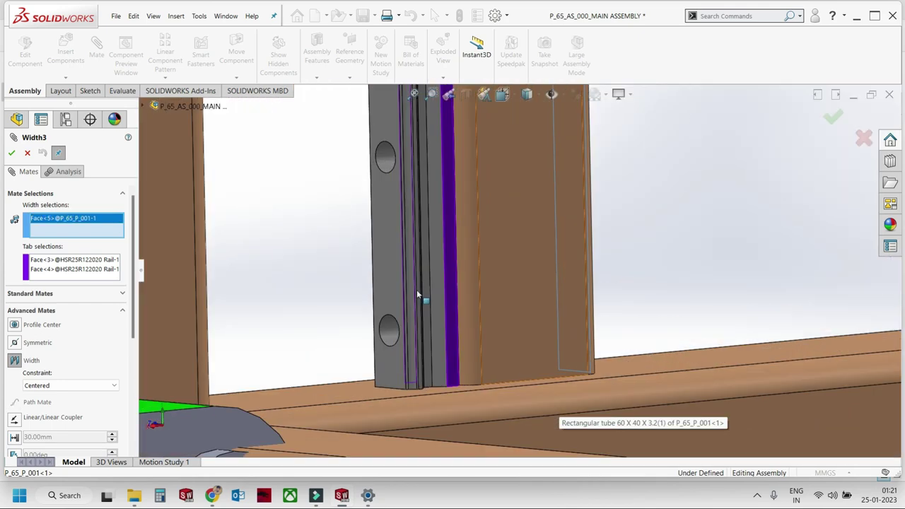
{"action": "scroll", "coordinate": [483, 376], "scroll_direction": "down", "scroll_amount": 3}
{"action": "scroll", "coordinate": [474, 396], "scroll_direction": "down", "scroll_amount": 4}
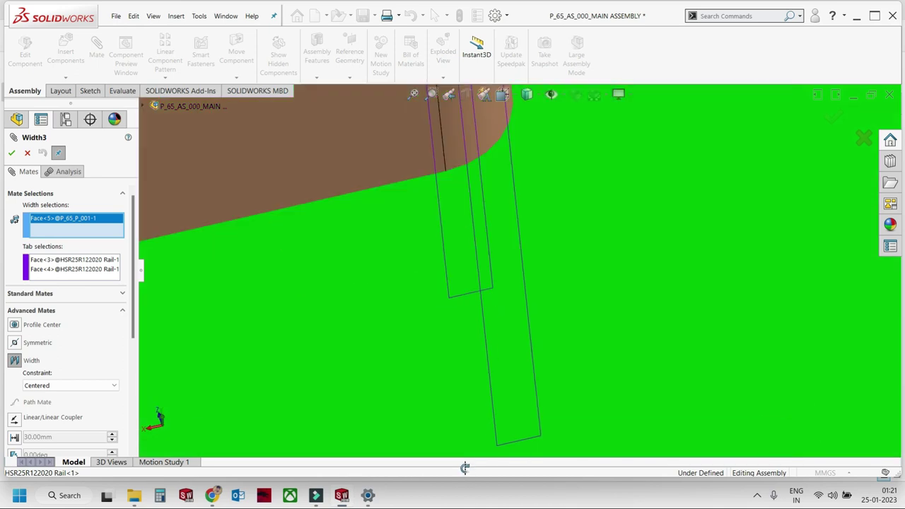
{"action": "middle_click_drag", "start_coordinate": [466, 417], "coordinate": [547, 417]}
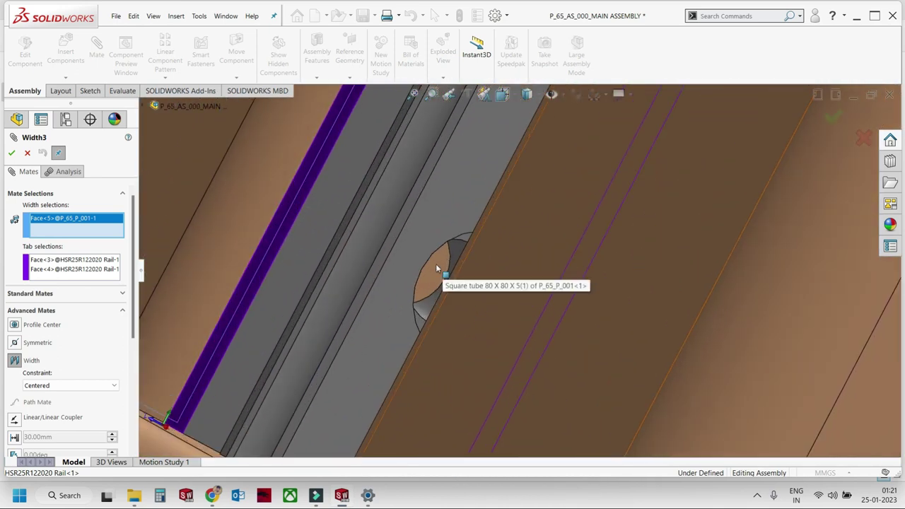
{"action": "left_click", "coordinate": [436, 264]}
Confirm the width mate and add it despite the over-defined warning.
{"action": "scroll", "coordinate": [436, 264], "scroll_direction": "up", "scroll_amount": 3}
{"action": "scroll", "coordinate": [439, 264], "scroll_direction": "up", "scroll_amount": 5}
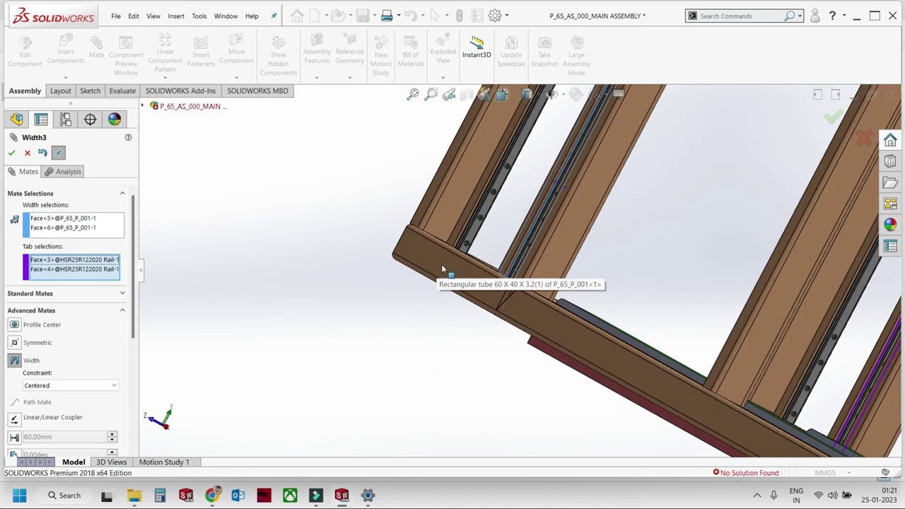
{"action": "middle_click_drag", "start_coordinate": [441, 264], "coordinate": [381, 289]}
{"action": "scroll", "coordinate": [380, 289], "scroll_direction": "up", "scroll_amount": 3}
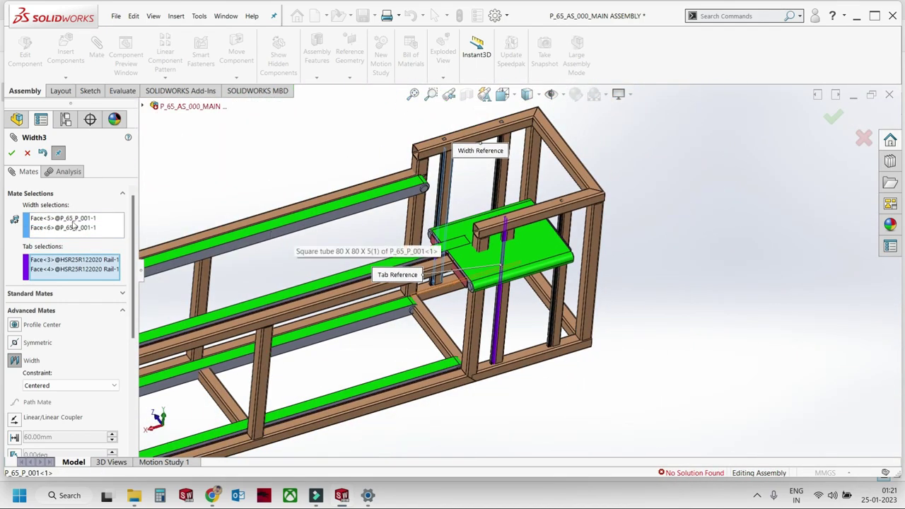
{"action": "left_click", "coordinate": [11, 153]}
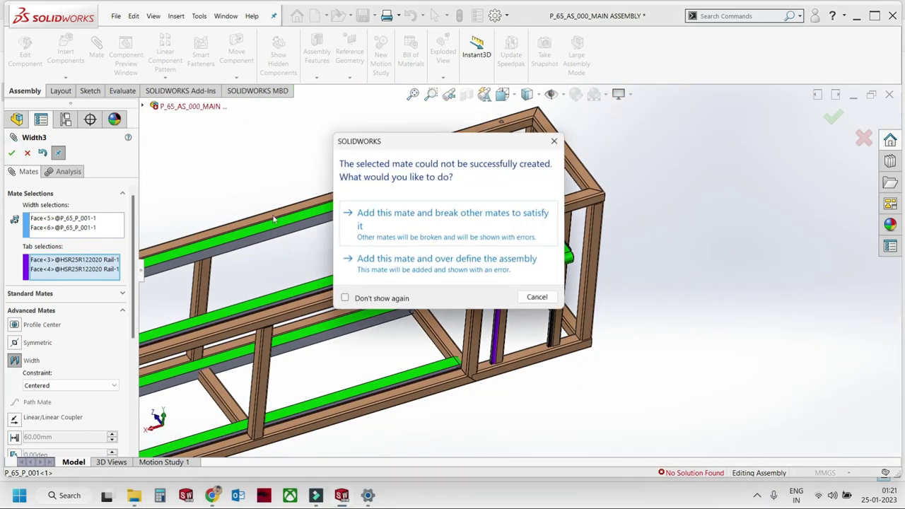
{"action": "left_click", "coordinate": [439, 220]}
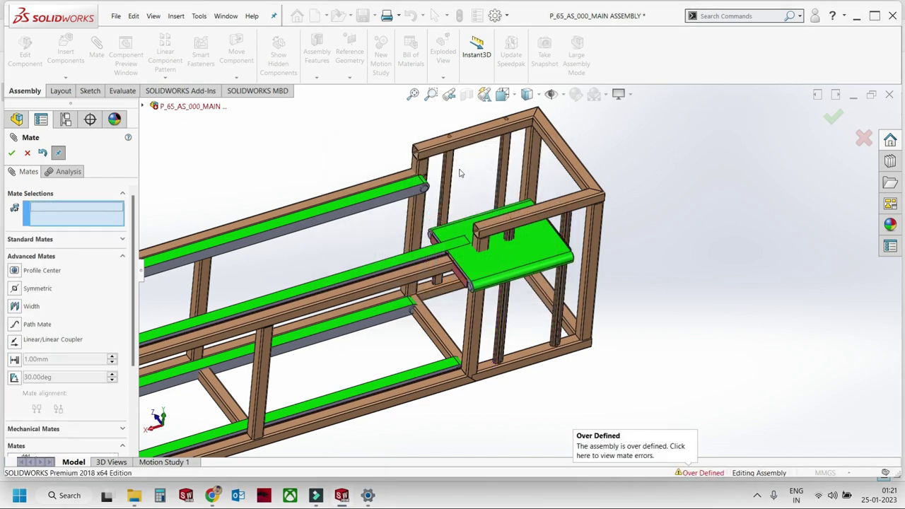
Begin a new mate on a frame tube face, then cancel the unfinished mate.
{"action": "scroll", "coordinate": [470, 182], "scroll_direction": "down", "scroll_amount": 5}
{"action": "scroll", "coordinate": [470, 182], "scroll_direction": "down", "scroll_amount": 5}
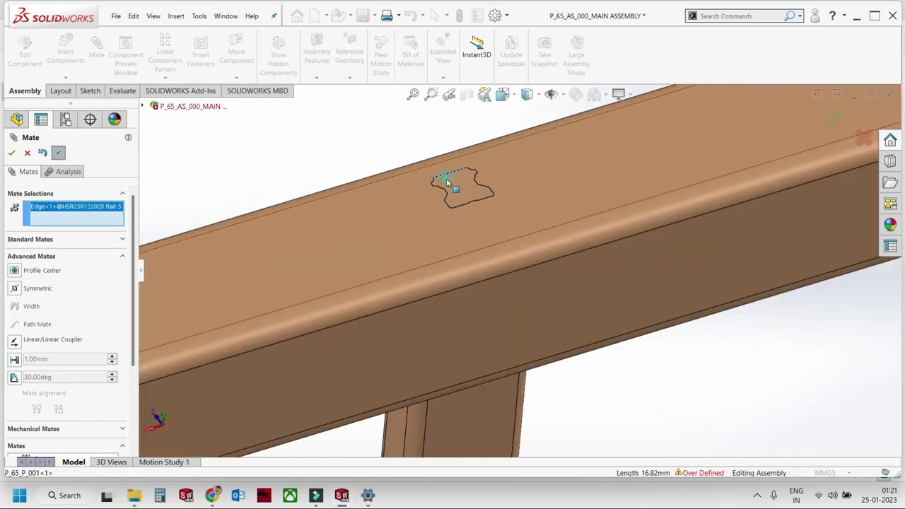
{"action": "left_click", "coordinate": [447, 182]}
{"action": "scroll", "coordinate": [465, 194], "scroll_direction": "up", "scroll_amount": 3}
{"action": "middle_click_drag", "start_coordinate": [465, 193], "coordinate": [508, 286]}
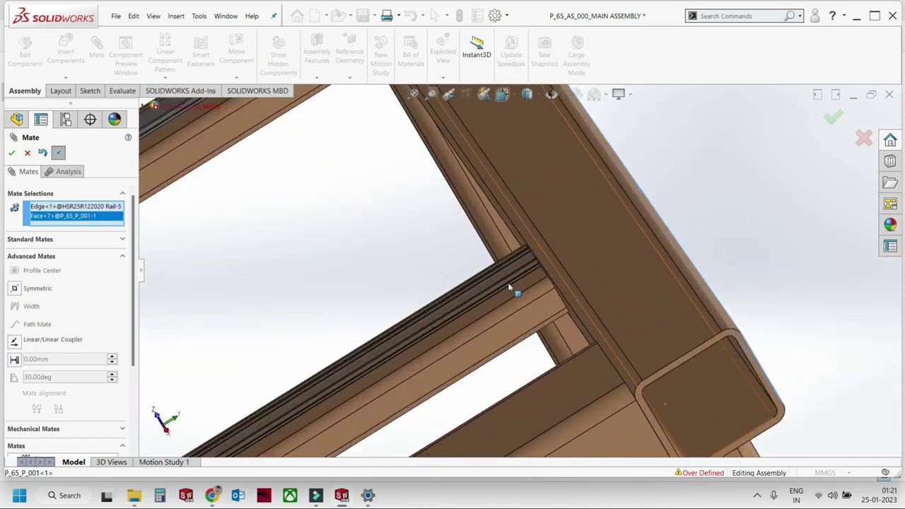
{"action": "scroll", "coordinate": [508, 287], "scroll_direction": "down", "scroll_amount": 5}
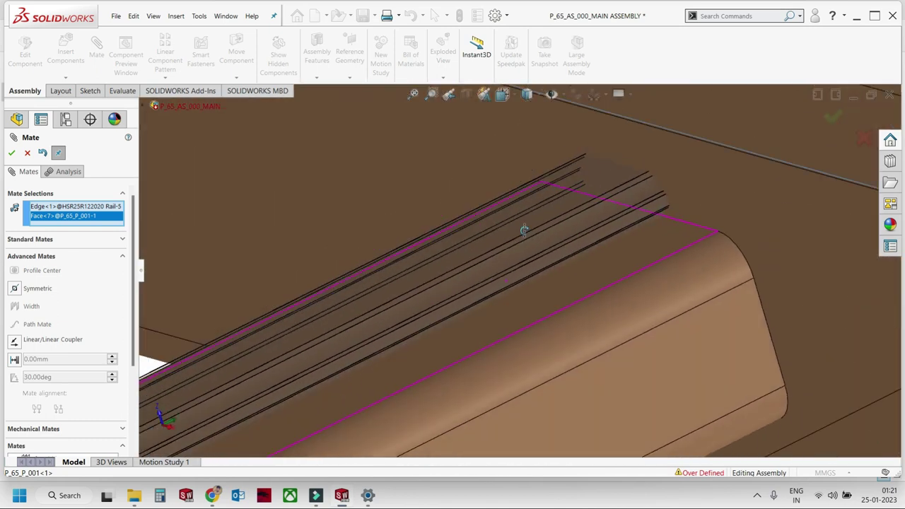
{"action": "left_click", "coordinate": [28, 154]}
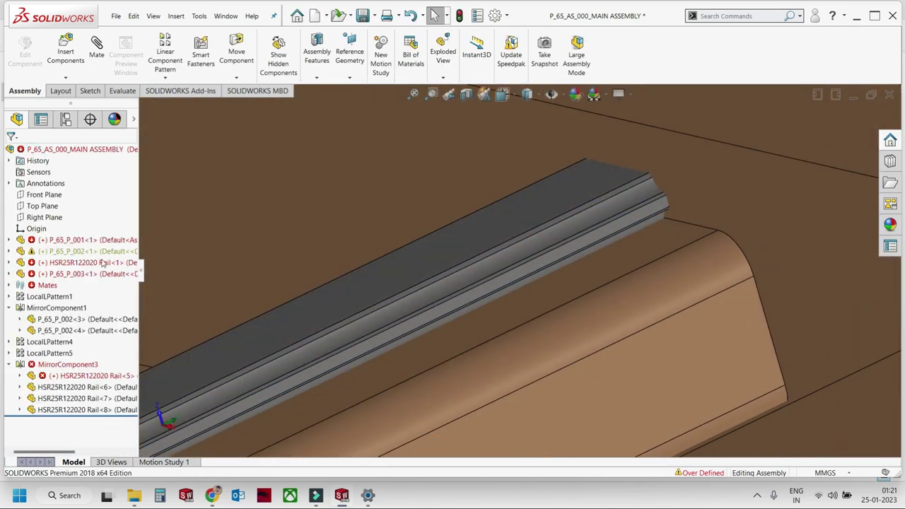
Inspect the rail's mates and open the failing Coincident8 mate for editing.
{"action": "left_click", "coordinate": [63, 263]}
{"action": "scroll", "coordinate": [289, 184], "scroll_direction": "up", "scroll_amount": 5}
{"action": "mouse_move", "coordinate": [536, 280]}
{"action": "middle_mouse_down"}
{"action": "mouse_move", "coordinate": [435, 375]}
{"action": "mouse_move", "coordinate": [152, 208]}
{"action": "middle_mouse_up"}
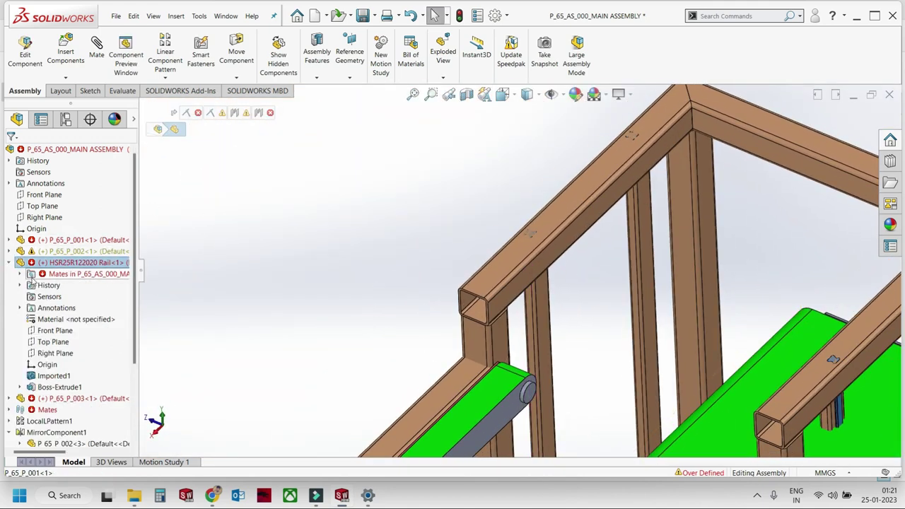
{"action": "left_click", "coordinate": [62, 286]}
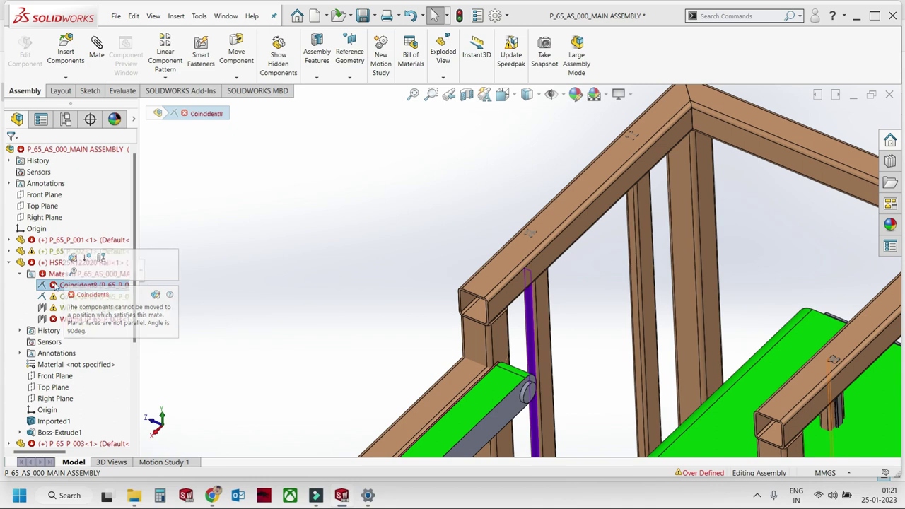
{"action": "right_click", "coordinate": [56, 286]}
{"action": "left_click", "coordinate": [63, 195]}
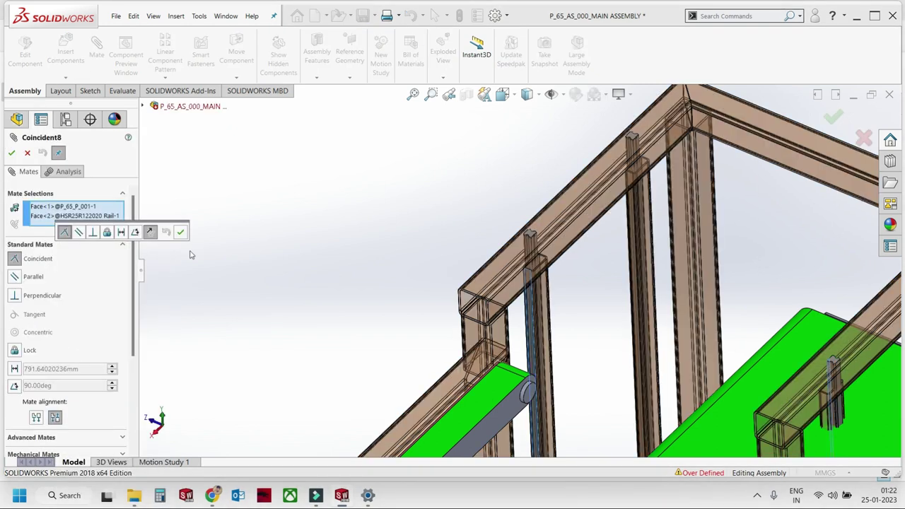
Replace Coincident8's first face with a new face and confirm the mate.
{"action": "left_click", "coordinate": [76, 207]}
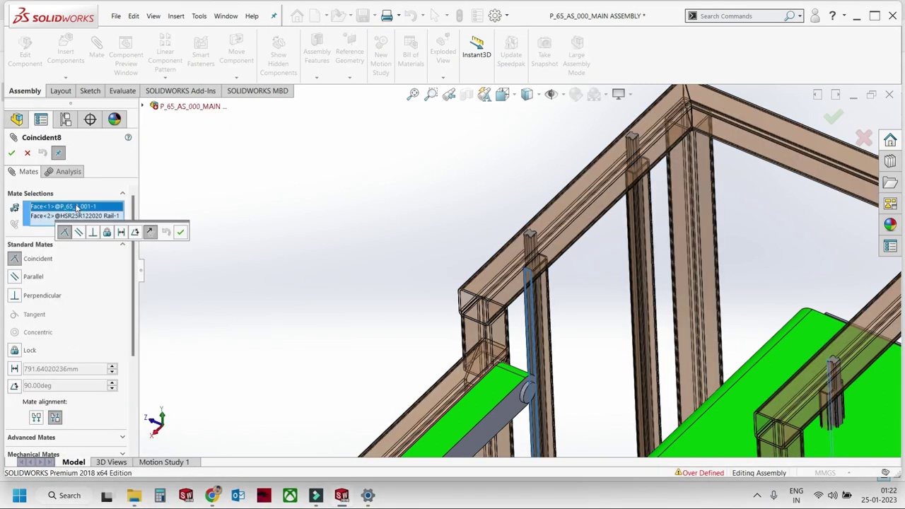
{"action": "left_click", "coordinate": [102, 224]}
{"action": "scroll", "coordinate": [516, 303], "scroll_direction": "down", "scroll_amount": 3}
{"action": "left_click", "coordinate": [493, 277]}
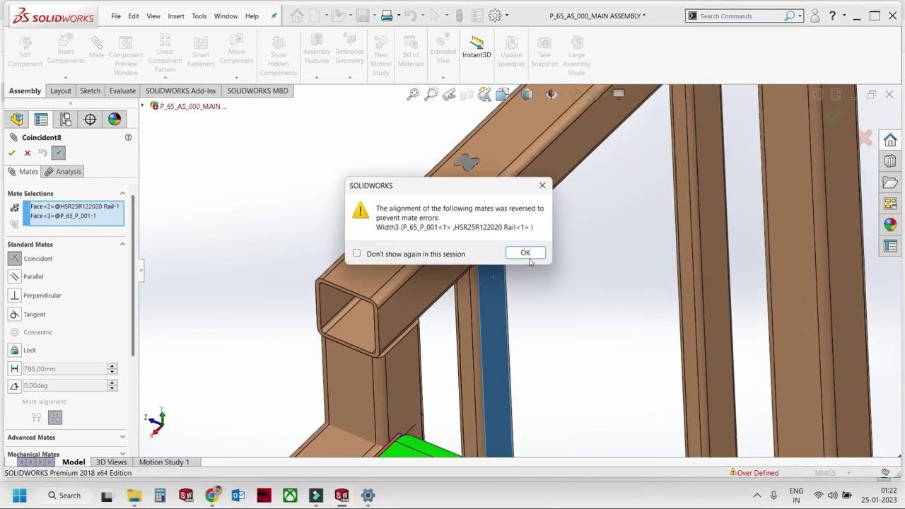
{"action": "left_click", "coordinate": [529, 255]}
{"action": "left_click", "coordinate": [660, 240]}
{"action": "left_click", "coordinate": [406, 219]}
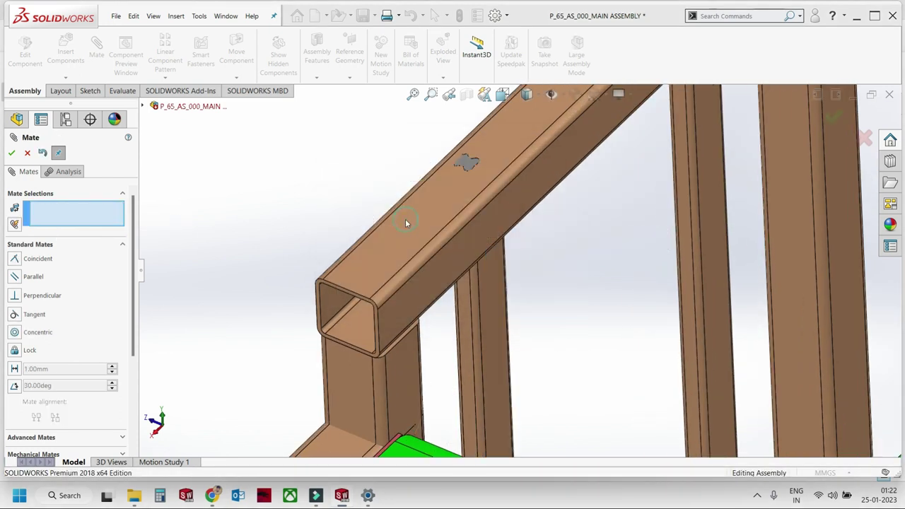
{"action": "left_click", "coordinate": [13, 153]}
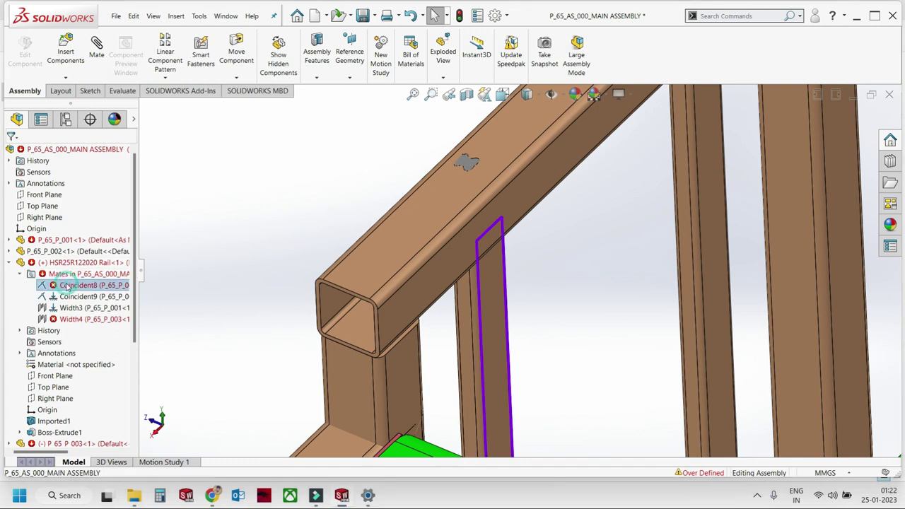
Review the mated faces of Coincident9, Width3 and the failing Width4 mate.
{"action": "left_click", "coordinate": [56, 297]}
{"action": "left_click", "coordinate": [69, 309]}
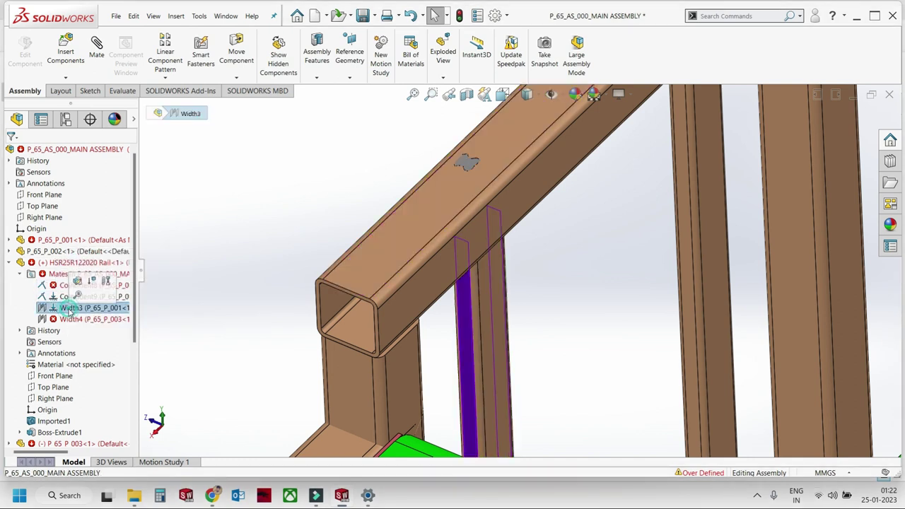
{"action": "left_click", "coordinate": [68, 320]}
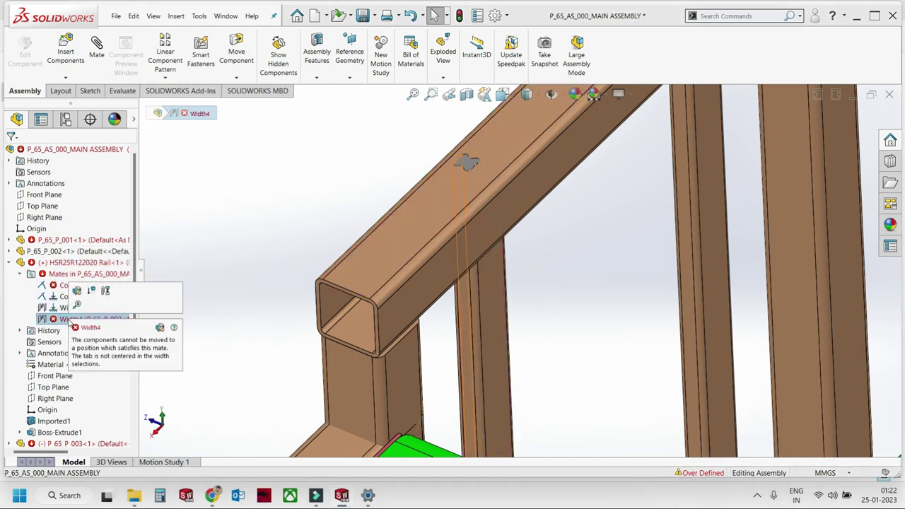
{"action": "scroll", "coordinate": [339, 234], "scroll_direction": "up", "scroll_amount": 5}
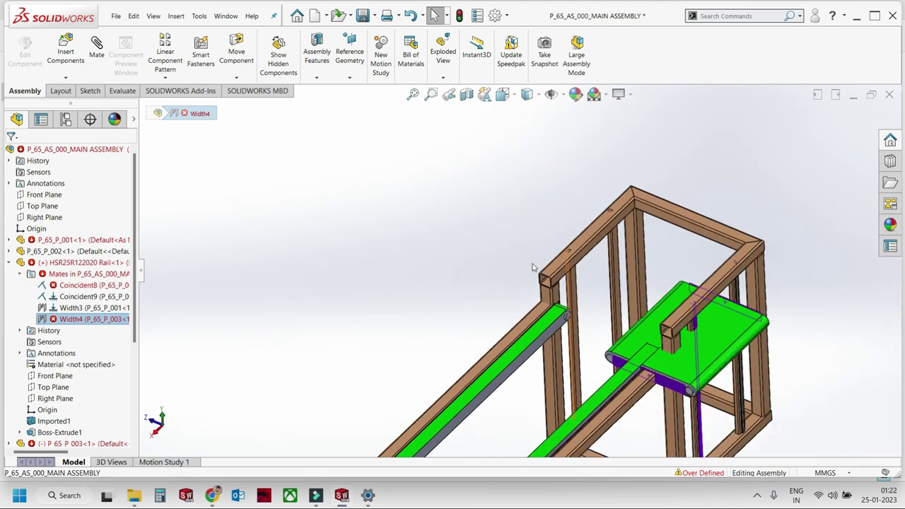
{"action": "scroll", "coordinate": [591, 283], "scroll_direction": "down", "scroll_amount": 3}
{"action": "scroll", "coordinate": [559, 283], "scroll_direction": "down", "scroll_amount": 2}
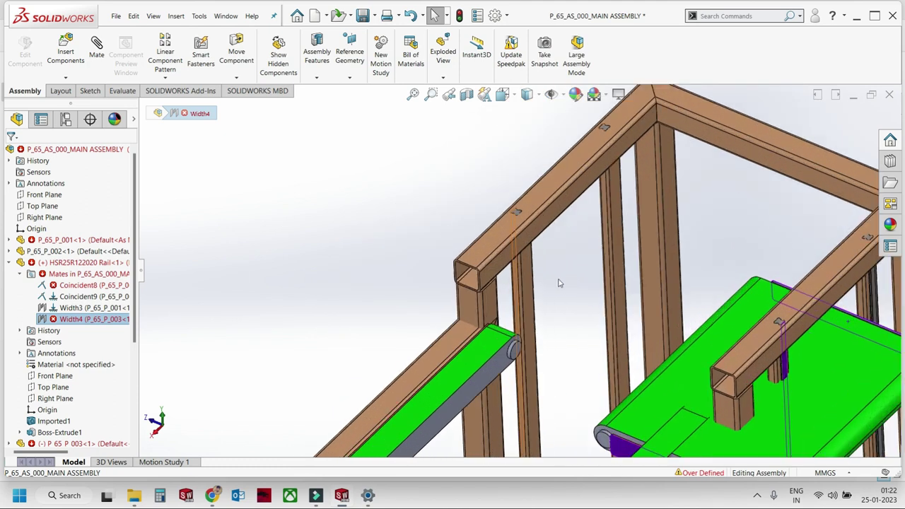
{"action": "left_click", "coordinate": [68, 319]}
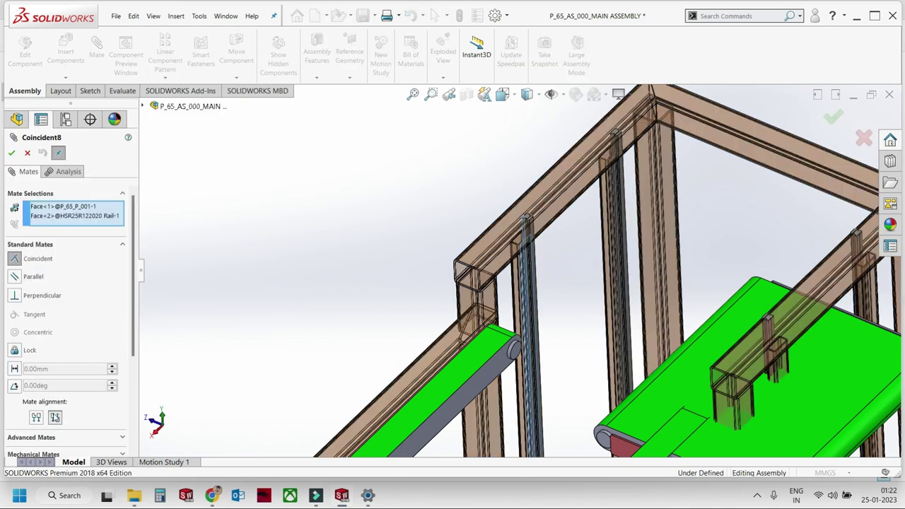
Orbit close to the top beam to inspect the rail face from beneath.
{"action": "scroll", "coordinate": [366, 183], "scroll_direction": "up", "scroll_amount": 3}
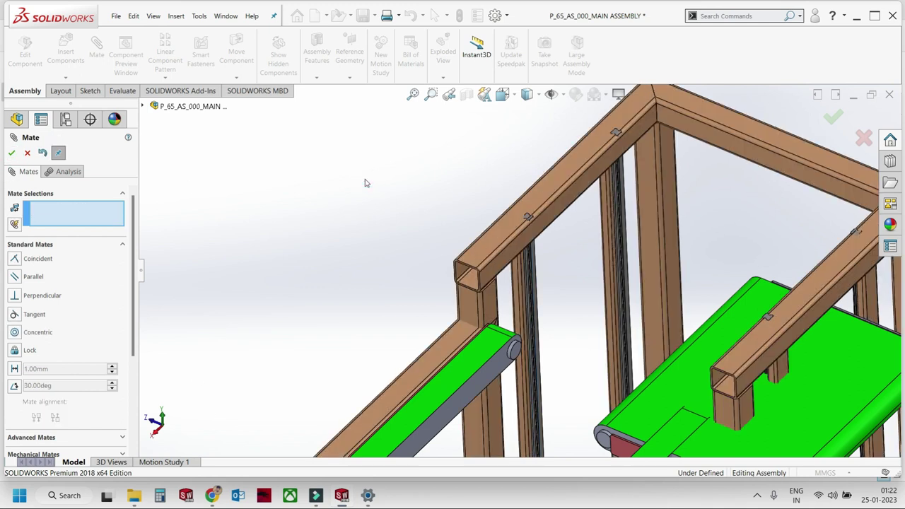
{"action": "middle_click_drag", "start_coordinate": [365, 183], "coordinate": [555, 246]}
{"action": "left_click", "coordinate": [556, 246]}
{"action": "scroll", "coordinate": [555, 245], "scroll_direction": "down", "scroll_amount": 3}
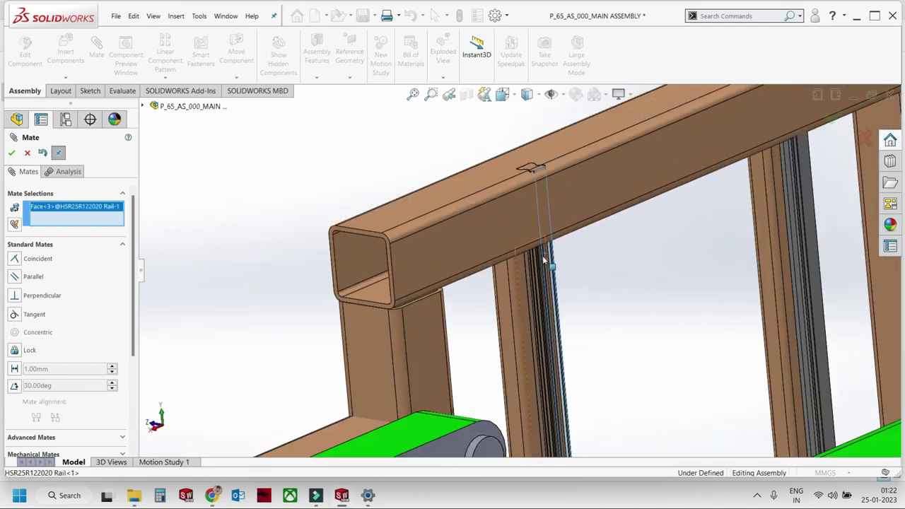
{"action": "key", "text": "Escape"}
{"action": "scroll", "coordinate": [521, 255], "scroll_direction": "up", "scroll_amount": 3}
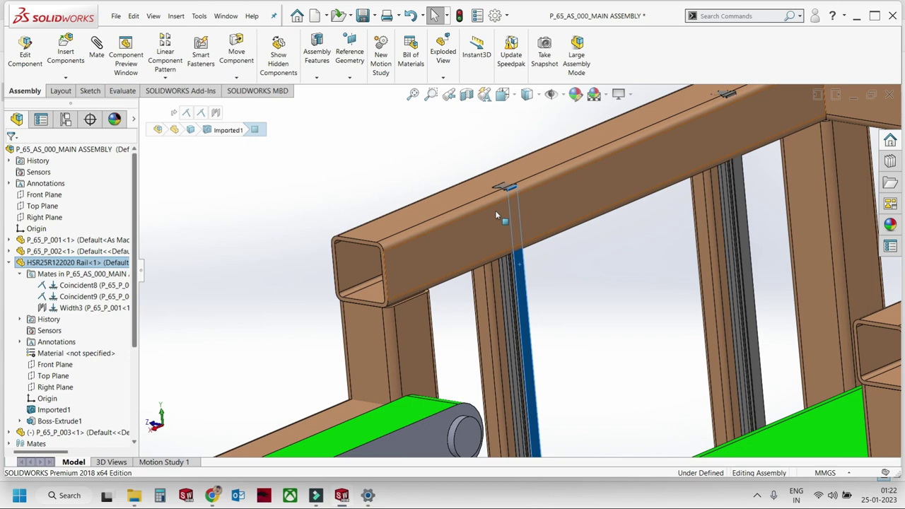
{"action": "scroll", "coordinate": [496, 215], "scroll_direction": "up", "scroll_amount": 3}
{"action": "mouse_move", "coordinate": [465, 255]}
{"action": "middle_mouse_down"}
{"action": "mouse_move", "coordinate": [436, 331]}
{"action": "mouse_move", "coordinate": [496, 283]}
{"action": "mouse_move", "coordinate": [520, 322]}
{"action": "middle_mouse_up"}
{"action": "scroll", "coordinate": [436, 331], "scroll_direction": "down", "scroll_amount": 3}
Shorten the rail length by 80 mm to 980.00mm-80.
{"action": "key", "text": "Escape"}
{"action": "scroll", "coordinate": [510, 269], "scroll_direction": "up", "scroll_amount": 3}
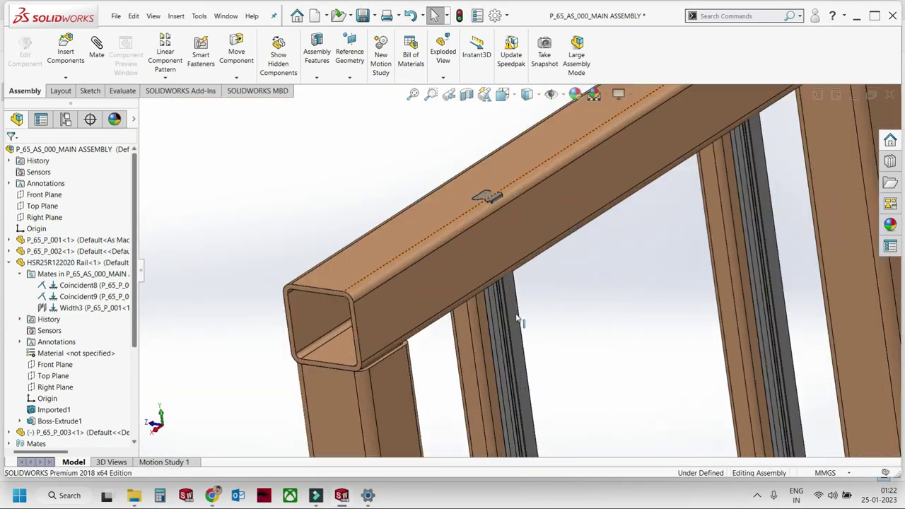
{"action": "scroll", "coordinate": [517, 296], "scroll_direction": "down", "scroll_amount": 3}
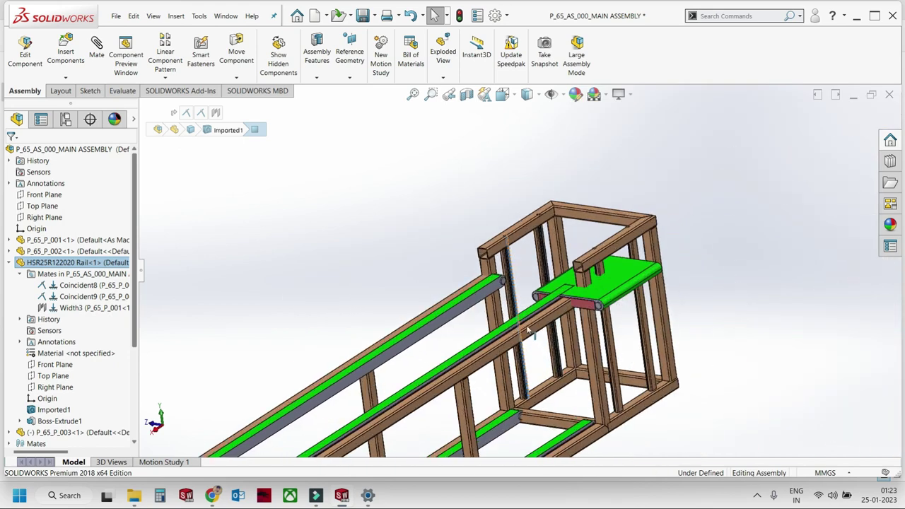
{"action": "scroll", "coordinate": [512, 196], "scroll_direction": "up", "scroll_amount": 3}
{"action": "scroll", "coordinate": [488, 152], "scroll_direction": "up", "scroll_amount": 3}
{"action": "key", "text": "Escape"}
{"action": "scroll", "coordinate": [510, 189], "scroll_direction": "down", "scroll_amount": 3}
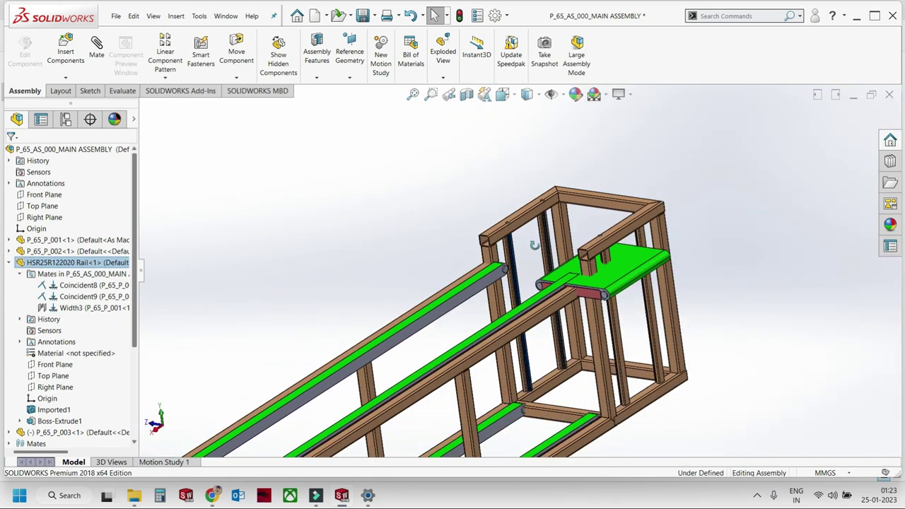
{"action": "middle_click_drag", "start_coordinate": [510, 190], "coordinate": [514, 236]}
{"action": "scroll", "coordinate": [514, 236], "scroll_direction": "up", "scroll_amount": 3}
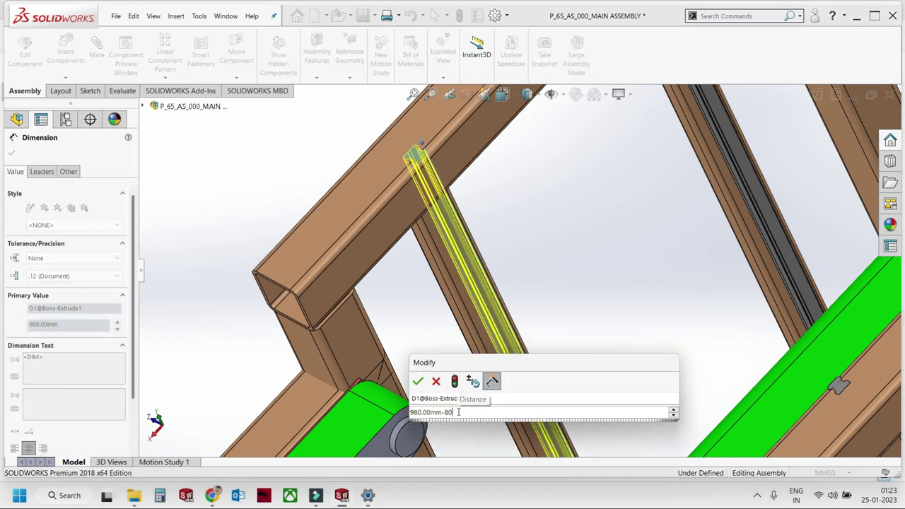
{"action": "key", "text": "Return"}
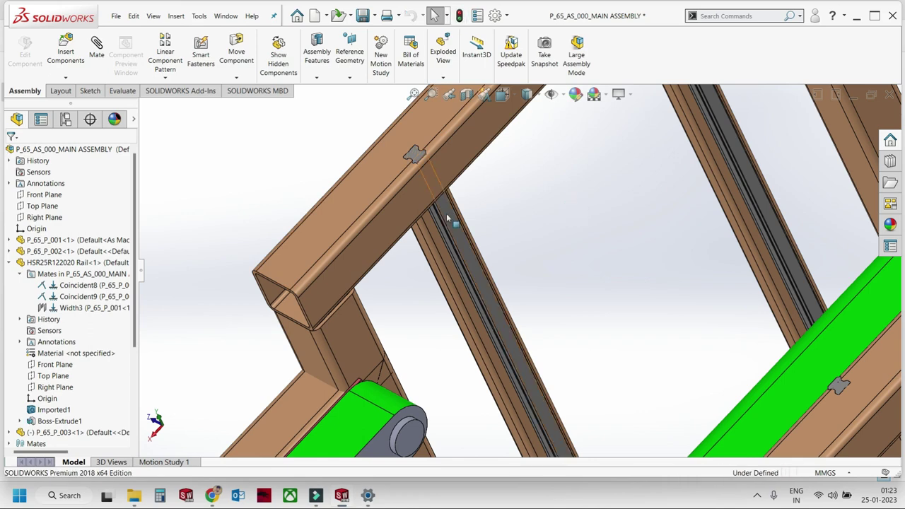
Re-mate Coincident9 so the rail face seats against a new face of frame P_65_P_001.
{"action": "left_click", "coordinate": [63, 297]}
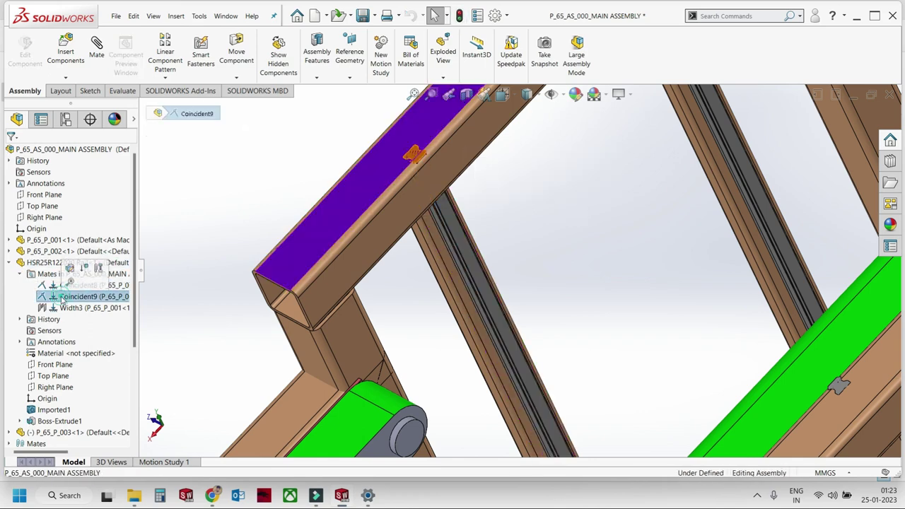
{"action": "left_click", "coordinate": [71, 272]}
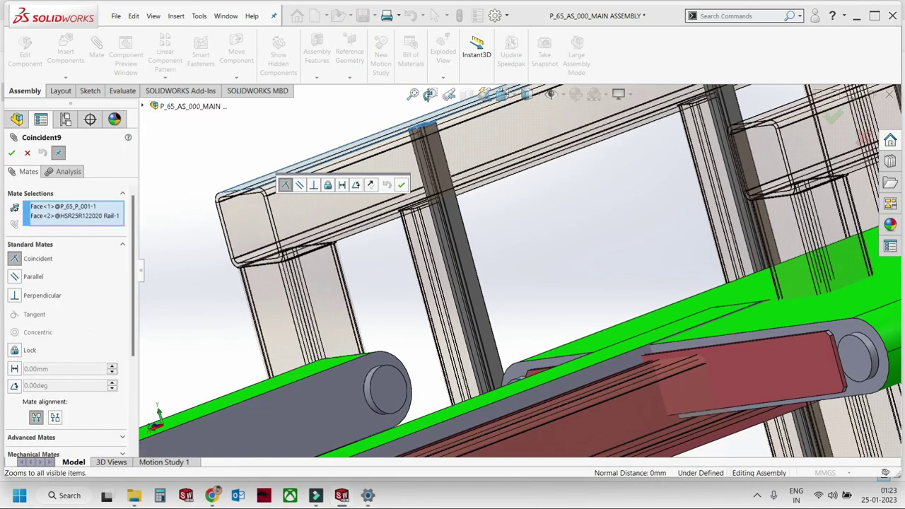
{"action": "left_click", "coordinate": [104, 226]}
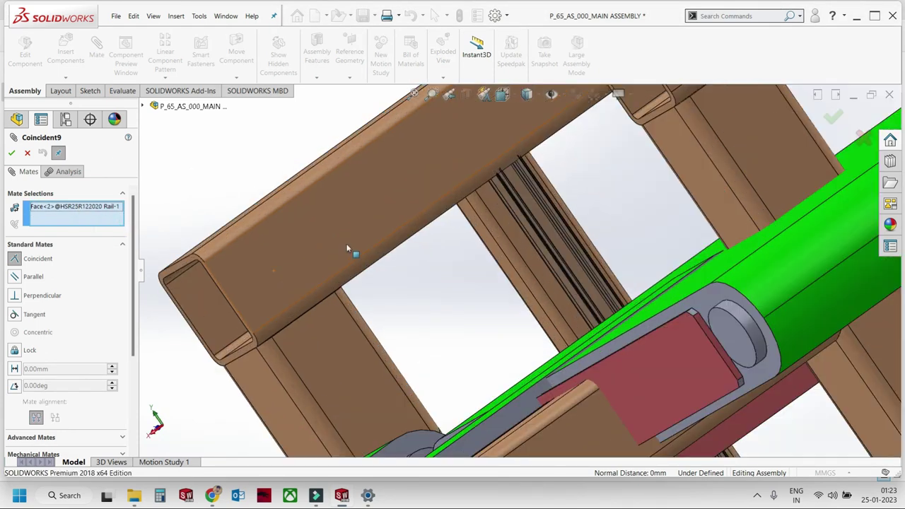
{"action": "middle_click_drag", "start_coordinate": [349, 252], "coordinate": [452, 285]}
{"action": "left_click", "coordinate": [441, 263]}
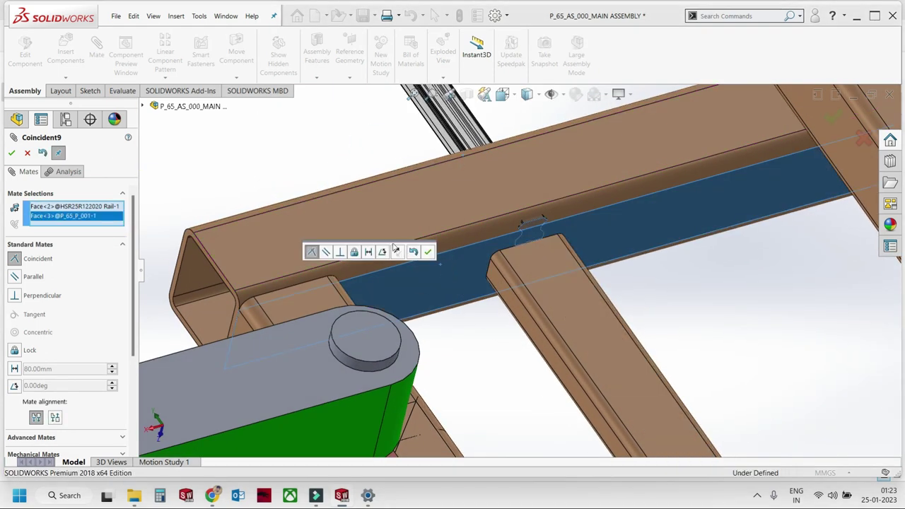
{"action": "left_click", "coordinate": [429, 253]}
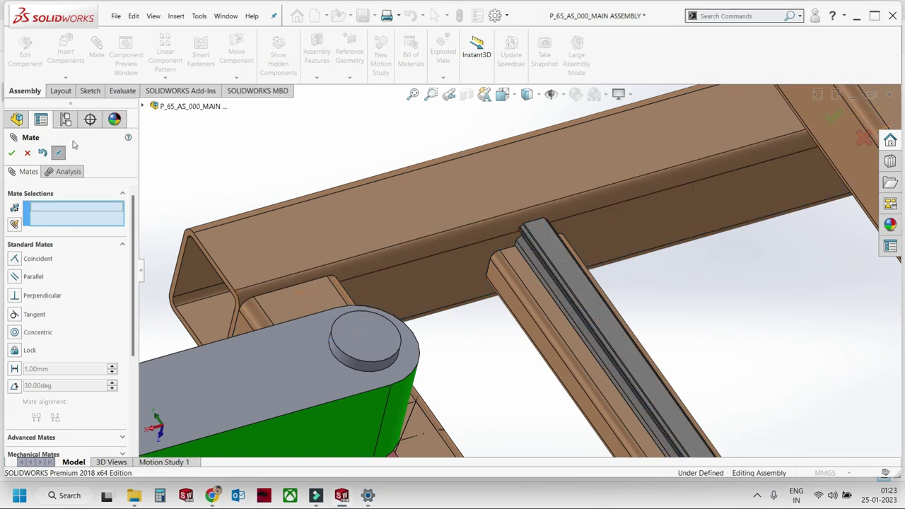
{"action": "key", "text": "Return"}
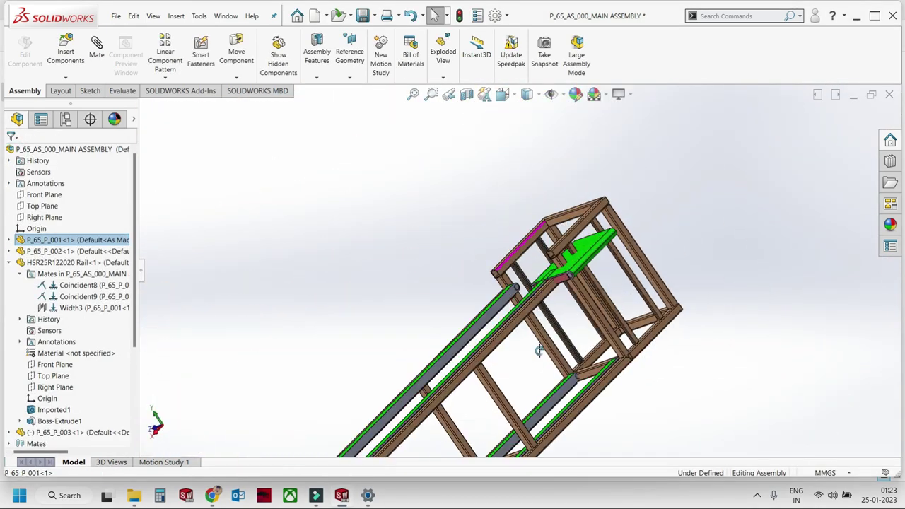
Drag the conveyor carriage up the rails to check that it slides.
{"action": "scroll", "coordinate": [566, 326], "scroll_direction": "down", "scroll_amount": 5}
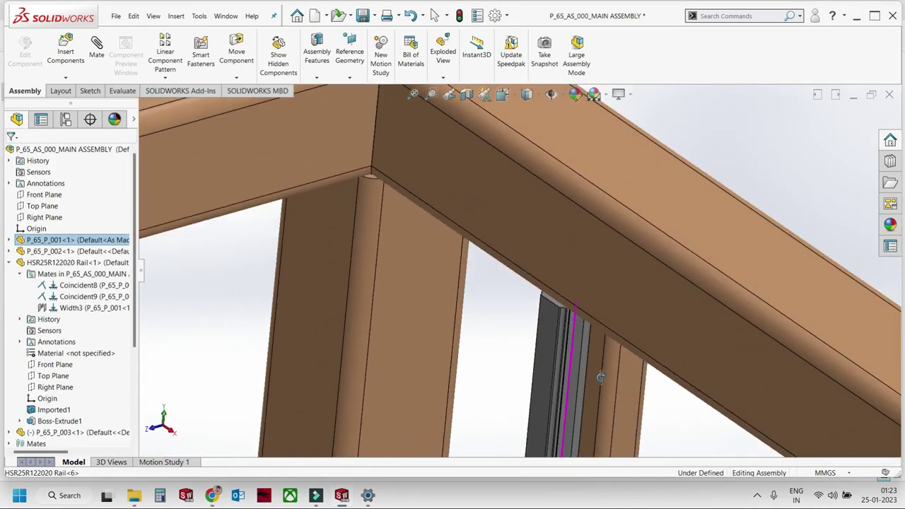
{"action": "scroll", "coordinate": [529, 343], "scroll_direction": "up", "scroll_amount": 5}
{"action": "middle_click_drag", "start_coordinate": [529, 343], "coordinate": [708, 354]}
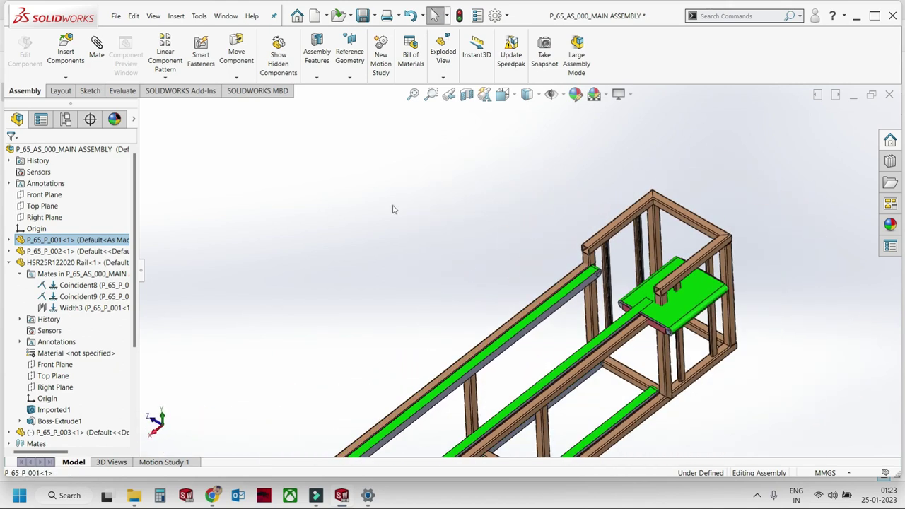
{"action": "scroll", "coordinate": [731, 371], "scroll_direction": "down", "scroll_amount": 5}
{"action": "left_click_drag", "start_coordinate": [730, 370], "coordinate": [687, 313]}
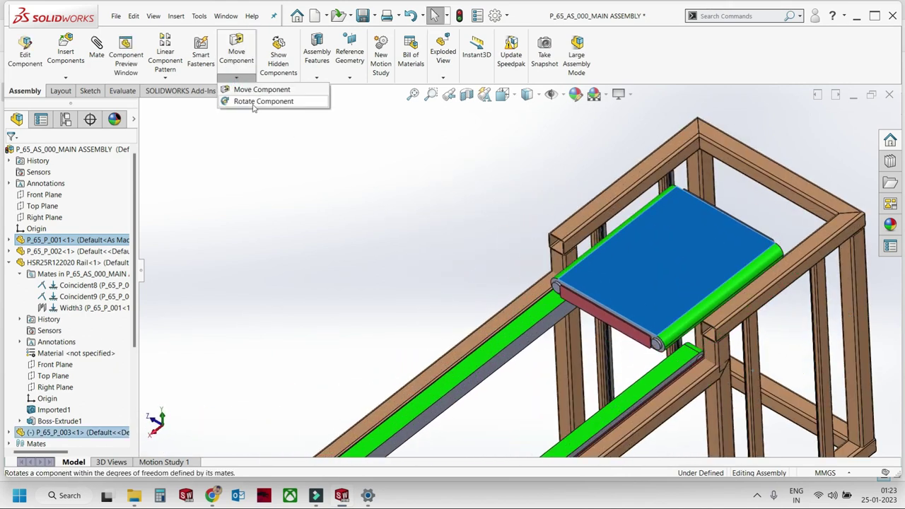
Rotate the conveyor carriage and move it off the frame toward the upper-left.
{"action": "left_click", "coordinate": [254, 102]}
{"action": "left_click_drag", "start_coordinate": [608, 274], "coordinate": [571, 397]}
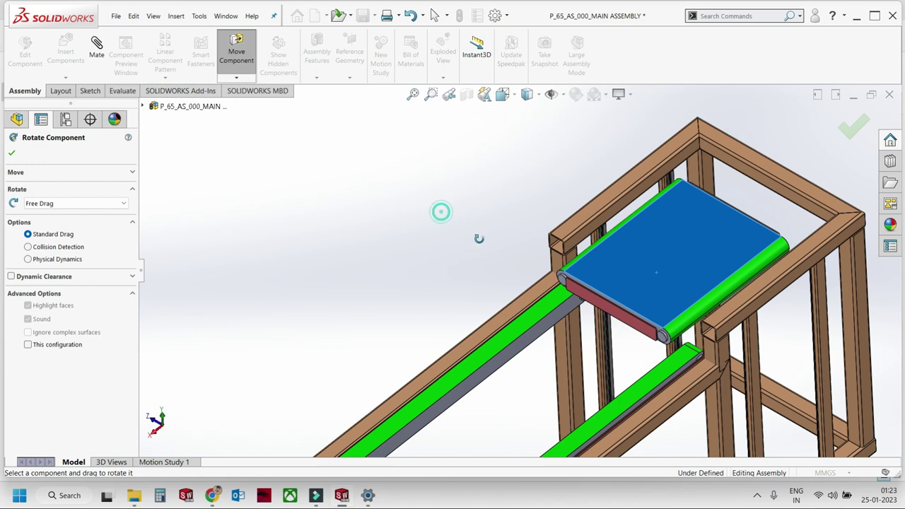
{"action": "key", "text": "Escape"}
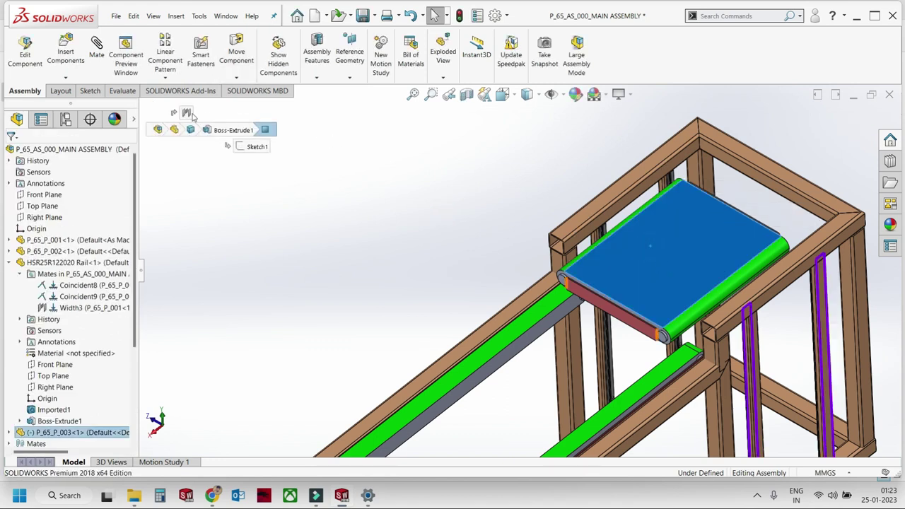
{"action": "key", "text": "Escape"}
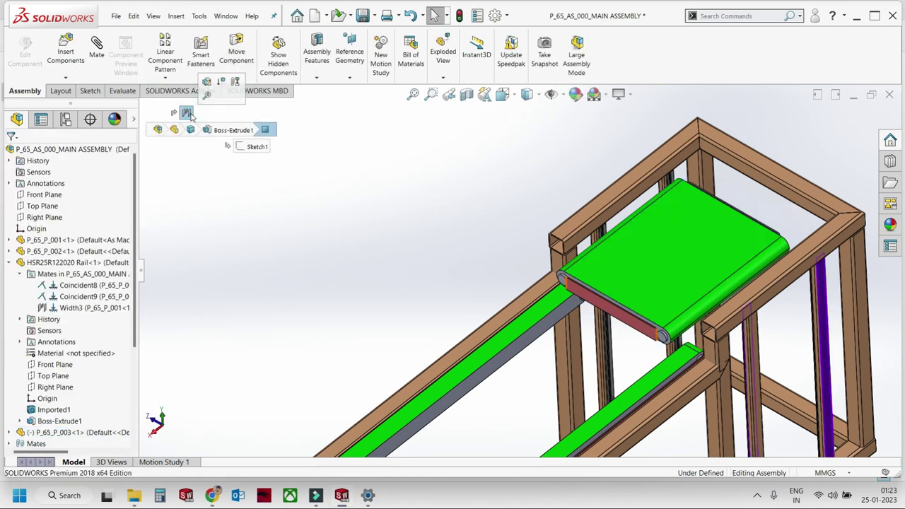
{"action": "mouse_move", "coordinate": [649, 272]}
{"action": "left_mouse_down"}
{"action": "mouse_move", "coordinate": [382, 241]}
{"action": "mouse_move", "coordinate": [353, 214]}
{"action": "mouse_move", "coordinate": [491, 233]}
{"action": "mouse_move", "coordinate": [385, 309]}
{"action": "mouse_move", "coordinate": [434, 214]}
{"action": "left_mouse_up"}
{"action": "left_click", "coordinate": [271, 199]}
{"action": "left_click", "coordinate": [263, 102]}
{"action": "key", "text": "Escape"}
Slide the carriage up along the adjacent rail, viewed from an upright angle.
{"action": "mouse_move", "coordinate": [434, 199]}
{"action": "middle_mouse_down"}
{"action": "mouse_move", "coordinate": [608, 260]}
{"action": "mouse_move", "coordinate": [611, 221]}
{"action": "middle_mouse_up"}
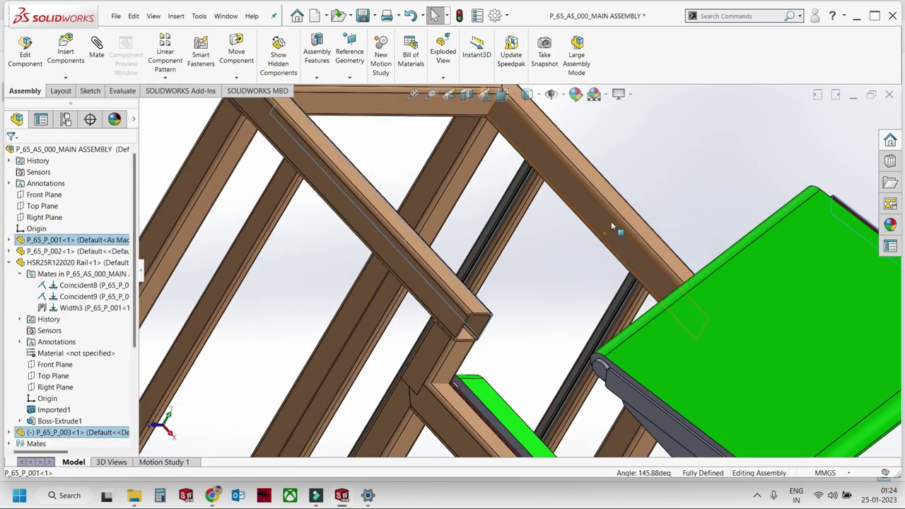
{"action": "scroll", "coordinate": [568, 348], "scroll_direction": "down", "scroll_amount": 3}
{"action": "left_click", "coordinate": [568, 348]}
{"action": "scroll", "coordinate": [599, 342], "scroll_direction": "up", "scroll_amount": 5}
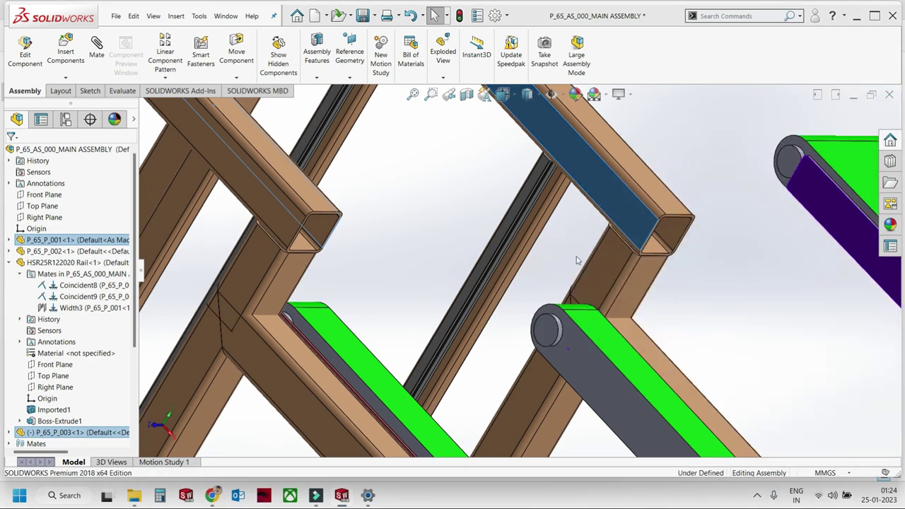
{"action": "middle_click_drag", "start_coordinate": [599, 342], "coordinate": [608, 233]}
{"action": "left_click_drag", "start_coordinate": [608, 233], "coordinate": [614, 174]}
{"action": "scroll", "coordinate": [614, 175], "scroll_direction": "down", "scroll_amount": 5}
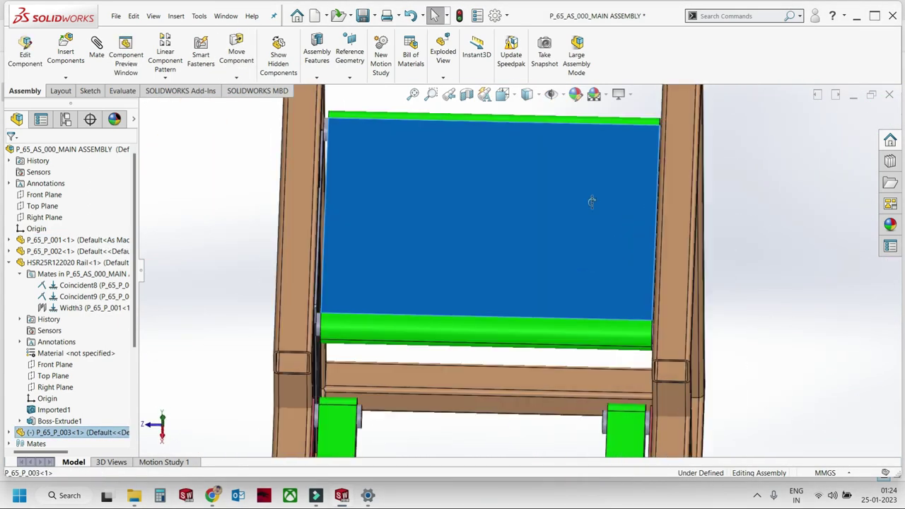
{"action": "mouse_move", "coordinate": [614, 175]}
{"action": "middle_mouse_down"}
{"action": "mouse_move", "coordinate": [708, 320]}
{"action": "mouse_move", "coordinate": [419, 300]}
{"action": "mouse_move", "coordinate": [409, 281]}
{"action": "mouse_move", "coordinate": [387, 384]}
{"action": "mouse_move", "coordinate": [674, 314]}
{"action": "middle_mouse_up"}
Select the frame tube, the rail face and carriage plate P_65_P_003 to inspect them.
{"action": "left_click", "coordinate": [602, 310]}
{"action": "scroll", "coordinate": [418, 300], "scroll_direction": "down", "scroll_amount": 5}
{"action": "scroll", "coordinate": [481, 273], "scroll_direction": "up", "scroll_amount": 5}
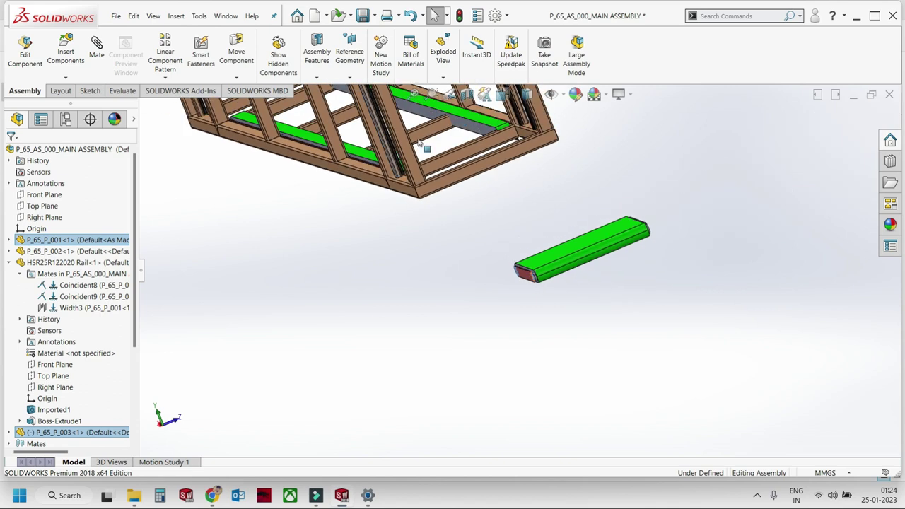
{"action": "scroll", "coordinate": [425, 212], "scroll_direction": "down", "scroll_amount": 5}
{"action": "scroll", "coordinate": [445, 195], "scroll_direction": "down", "scroll_amount": 3}
{"action": "scroll", "coordinate": [445, 195], "scroll_direction": "down", "scroll_amount": 3}
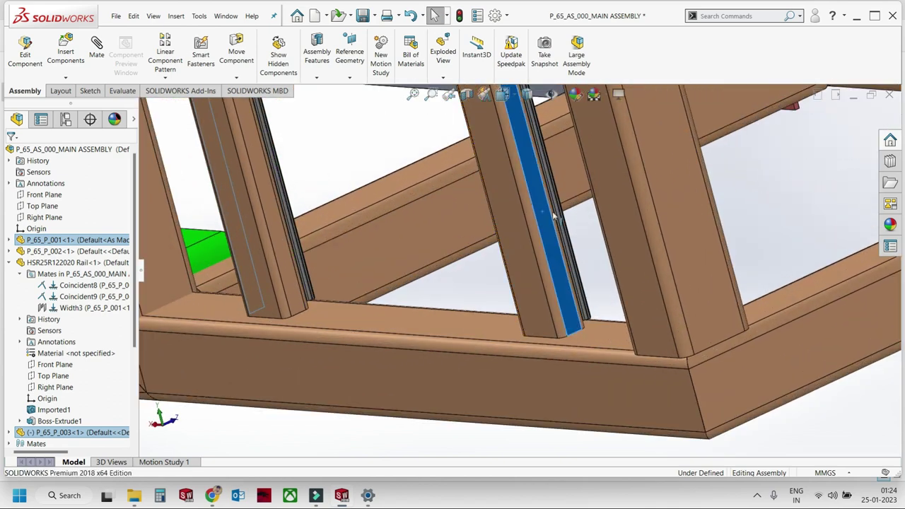
{"action": "left_click", "coordinate": [572, 208]}
{"action": "scroll", "coordinate": [575, 247], "scroll_direction": "up", "scroll_amount": 5}
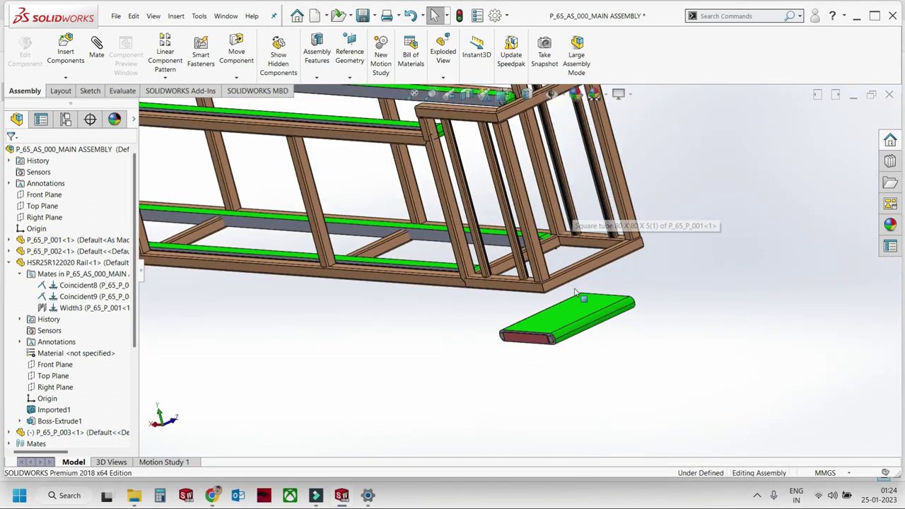
{"action": "left_click", "coordinate": [534, 159]}
{"action": "scroll", "coordinate": [589, 353], "scroll_direction": "down", "scroll_amount": 8}
View the conveyor plate straight on with Normal To, then return to an oblique view.
{"action": "mouse_move", "coordinate": [589, 353]}
{"action": "middle_mouse_down"}
{"action": "mouse_move", "coordinate": [500, 235]}
{"action": "mouse_move", "coordinate": [481, 183]}
{"action": "middle_mouse_up"}
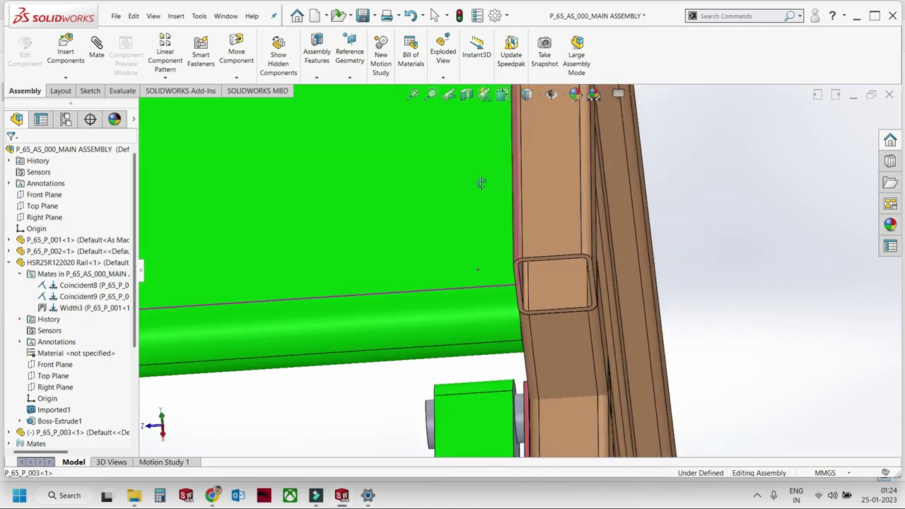
{"action": "scroll", "coordinate": [478, 230], "scroll_direction": "up", "scroll_amount": 5}
{"action": "mouse_move", "coordinate": [471, 258]}
{"action": "middle_mouse_down"}
{"action": "mouse_move", "coordinate": [436, 243]}
{"action": "mouse_move", "coordinate": [420, 330]}
{"action": "middle_mouse_up"}
{"action": "left_click", "coordinate": [437, 213]}
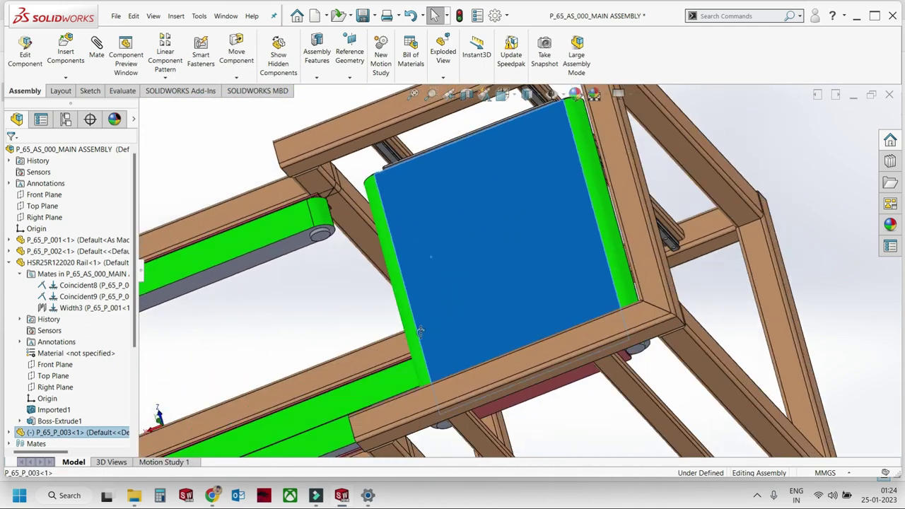
{"action": "key", "text": "ctrl+8"}
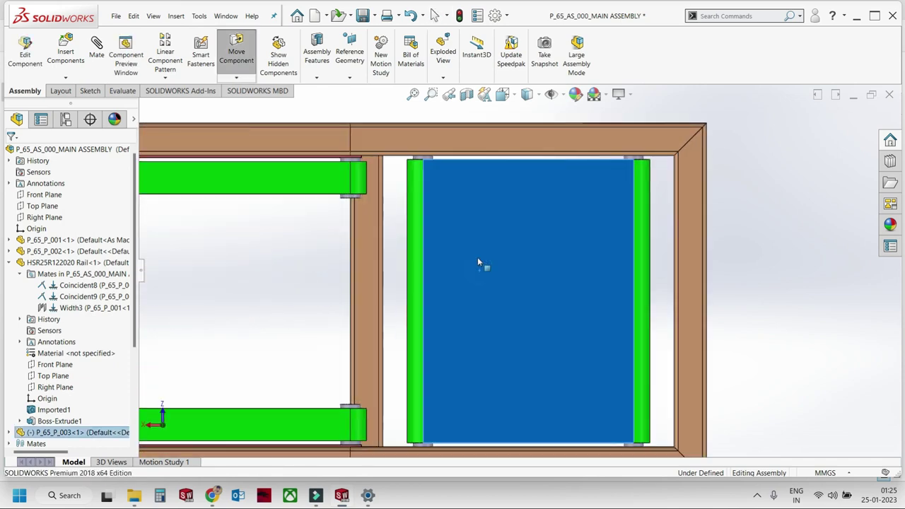
{"action": "mouse_move", "coordinate": [485, 276]}
{"action": "middle_mouse_down"}
{"action": "mouse_move", "coordinate": [514, 128]}
{"action": "mouse_move", "coordinate": [373, 184]}
{"action": "middle_mouse_up"}
Change the P_65_P_002 conveyor length from 5000 mm to 5100 mm.
{"action": "left_click", "coordinate": [350, 225]}
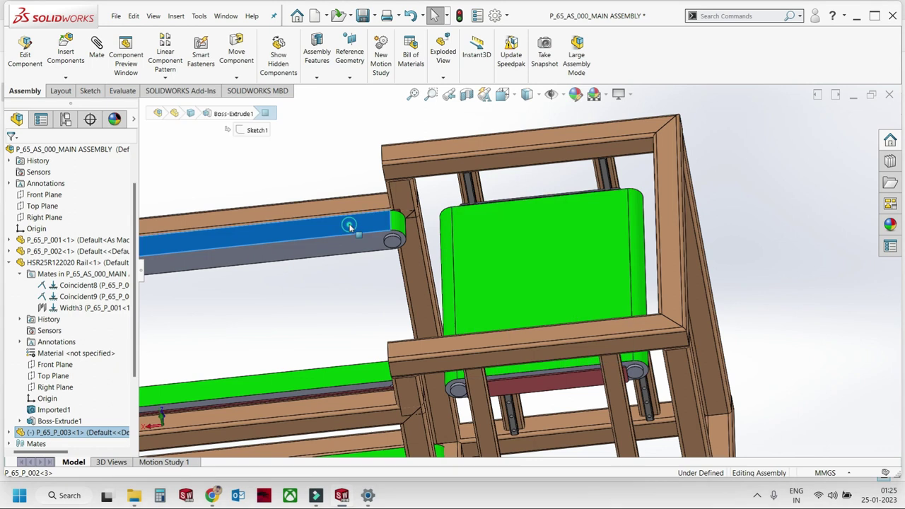
{"action": "scroll", "coordinate": [350, 225], "scroll_direction": "up", "scroll_amount": 5}
{"action": "scroll", "coordinate": [329, 240], "scroll_direction": "down", "scroll_amount": 5}
{"action": "double_click", "coordinate": [312, 230]}
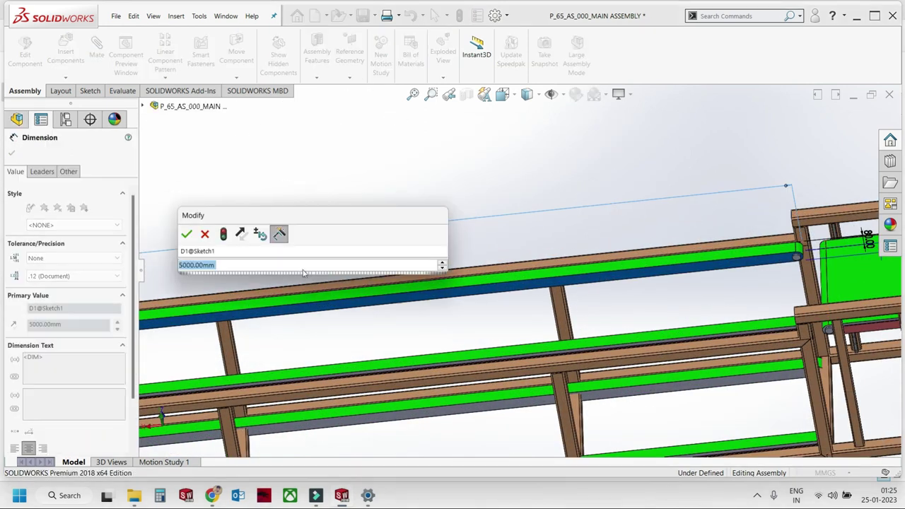
{"action": "key", "text": "Return"}
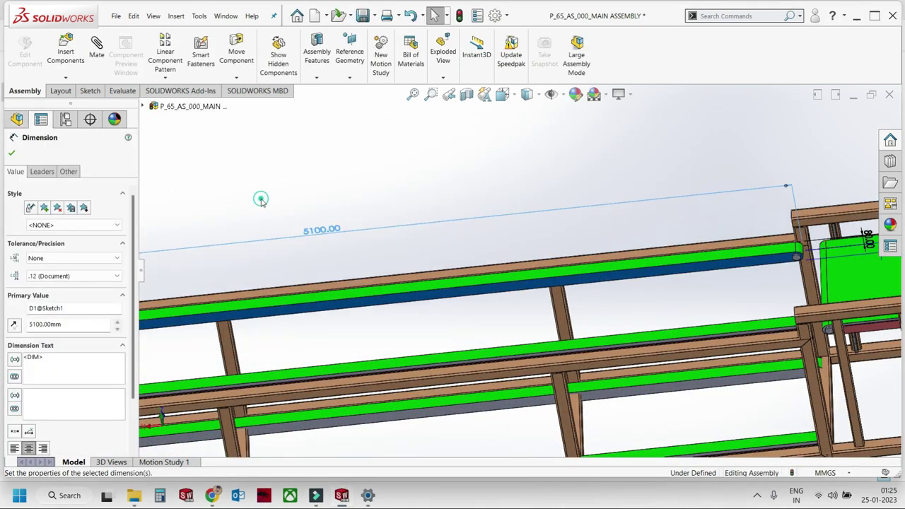
{"action": "left_click", "coordinate": [459, 15]}
Inspect the conveyor rail end and plate, then switch to the flat Front view.
{"action": "mouse_move", "coordinate": [708, 246]}
{"action": "middle_mouse_down"}
{"action": "mouse_move", "coordinate": [834, 238]}
{"action": "mouse_move", "coordinate": [805, 231]}
{"action": "mouse_move", "coordinate": [572, 295]}
{"action": "mouse_move", "coordinate": [559, 261]}
{"action": "middle_mouse_up"}
{"action": "left_click", "coordinate": [805, 231]}
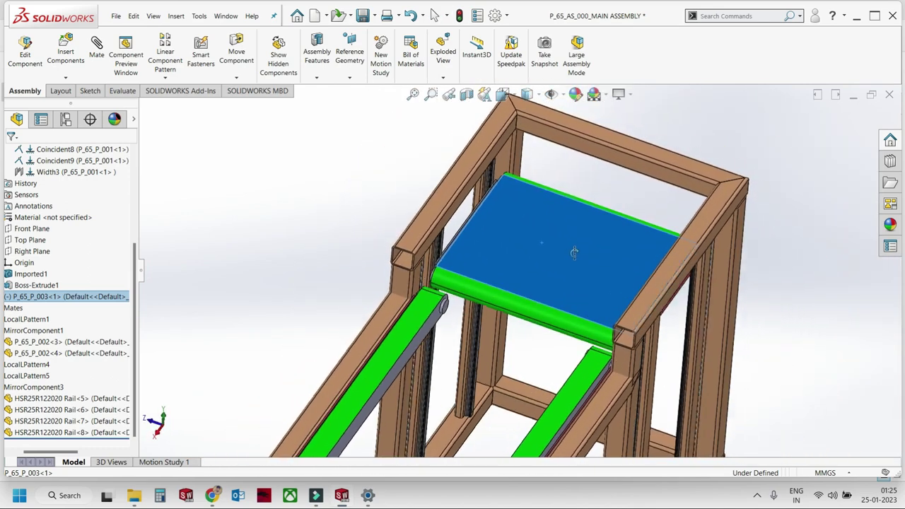
{"action": "scroll", "coordinate": [559, 261], "scroll_direction": "up", "scroll_amount": 2}
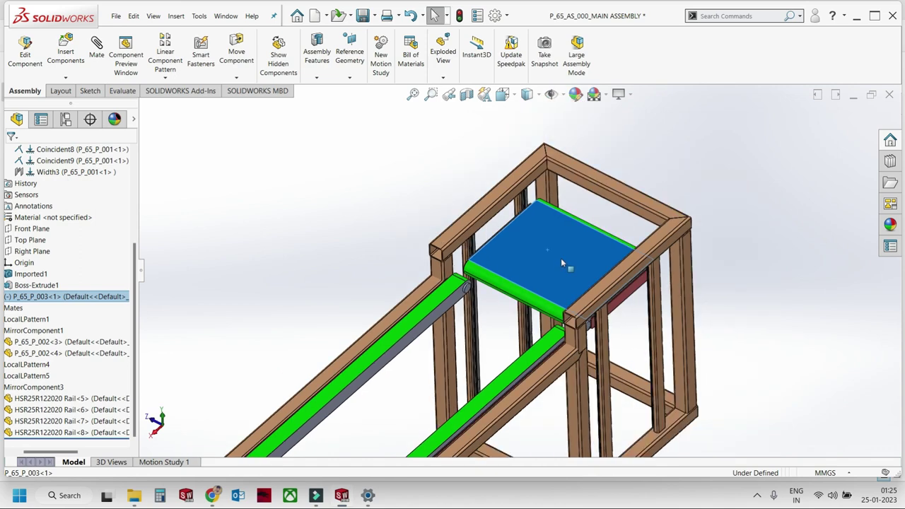
{"action": "mouse_move", "coordinate": [586, 263]}
{"action": "middle_mouse_down"}
{"action": "mouse_move", "coordinate": [514, 270]}
{"action": "mouse_move", "coordinate": [578, 293]}
{"action": "mouse_move", "coordinate": [546, 388]}
{"action": "middle_mouse_up"}
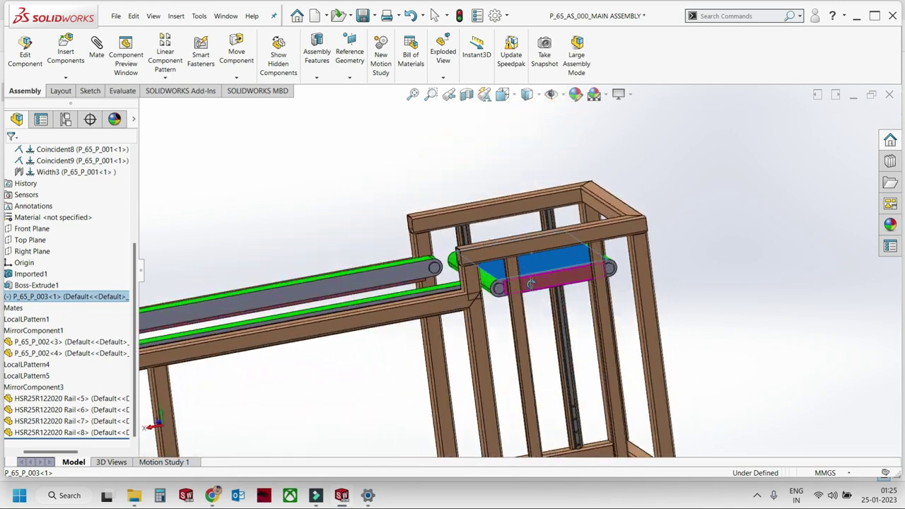
{"action": "middle_click_drag", "start_coordinate": [546, 388], "coordinate": [631, 288]}
{"action": "scroll", "coordinate": [631, 287], "scroll_direction": "up", "scroll_amount": 3}
{"action": "key", "text": "ctrl+1"}
{"action": "scroll", "coordinate": [707, 272], "scroll_direction": "up", "scroll_amount": 5}
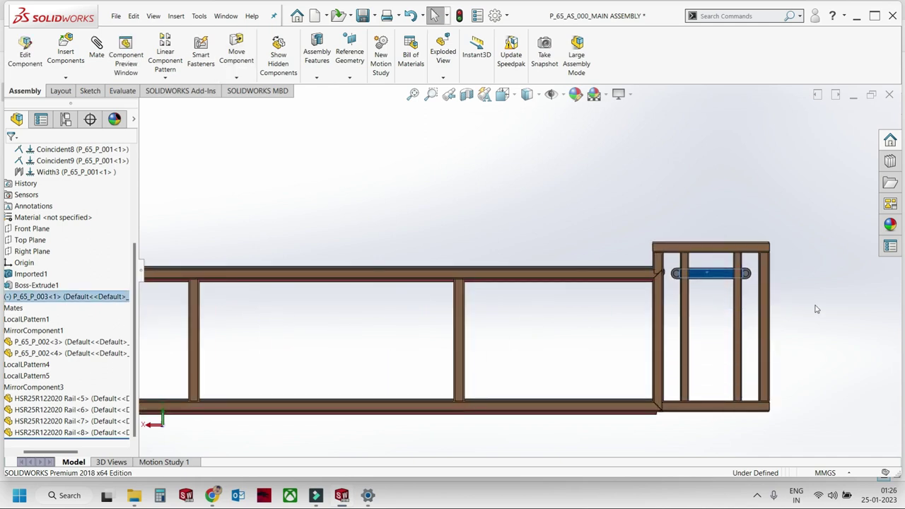
{"action": "key", "text": "ctrl+7"}
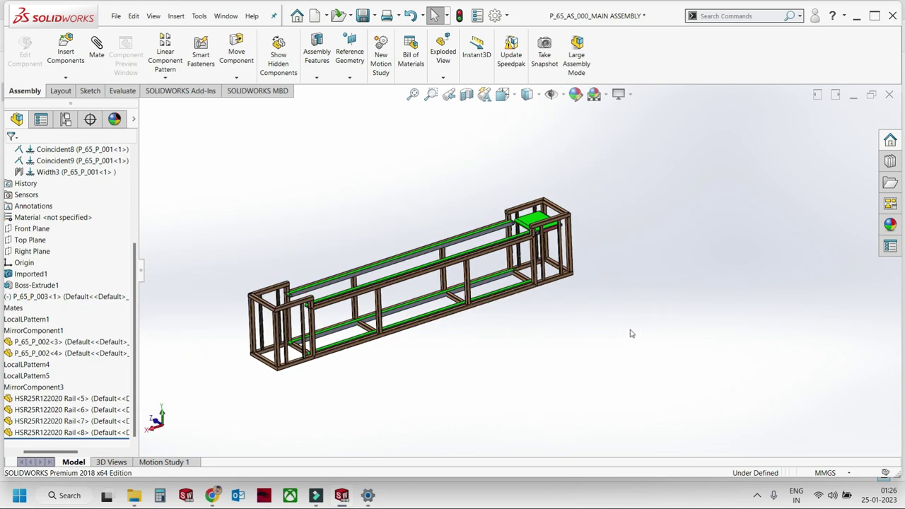
{"action": "scroll", "coordinate": [446, 297], "scroll_direction": "down", "scroll_amount": 3}
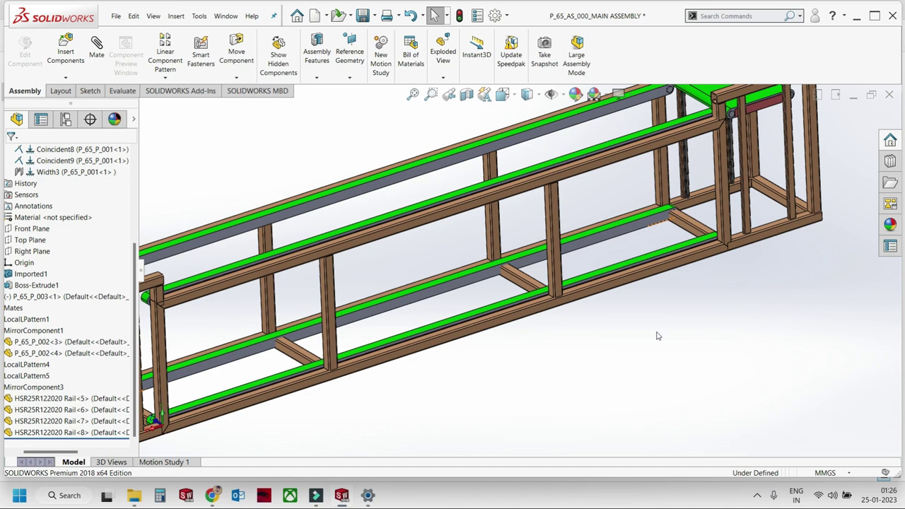
{"action": "scroll", "coordinate": [658, 170], "scroll_direction": "up", "scroll_amount": 5}
{"action": "scroll", "coordinate": [648, 147], "scroll_direction": "down", "scroll_amount": 3}
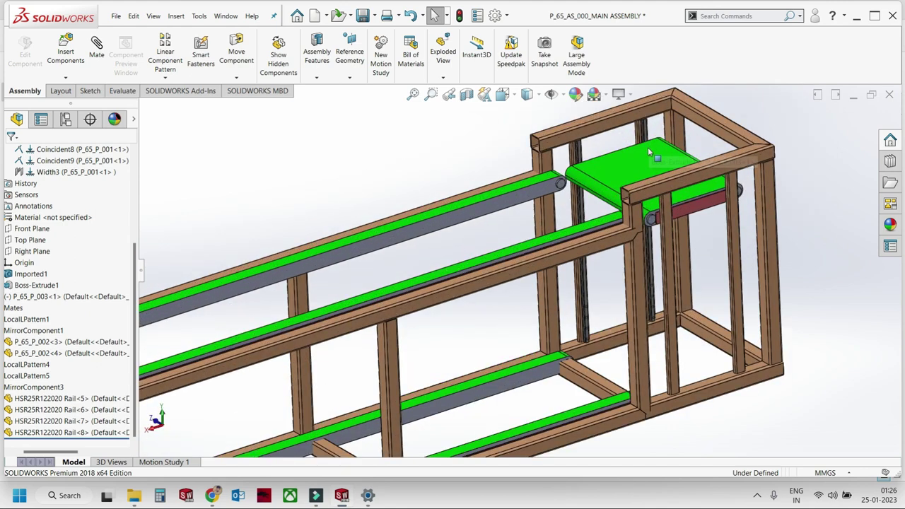
{"action": "scroll", "coordinate": [607, 234], "scroll_direction": "down", "scroll_amount": 3}
{"action": "scroll", "coordinate": [601, 251], "scroll_direction": "down", "scroll_amount": 2}
{"action": "scroll", "coordinate": [601, 251], "scroll_direction": "up", "scroll_amount": 2}
{"action": "scroll", "coordinate": [599, 262], "scroll_direction": "down", "scroll_amount": 2}
{"action": "scroll", "coordinate": [596, 274], "scroll_direction": "down", "scroll_amount": 1}
{"action": "scroll", "coordinate": [596, 273], "scroll_direction": "up", "scroll_amount": 2}
{"action": "scroll", "coordinate": [590, 269], "scroll_direction": "up", "scroll_amount": 1}
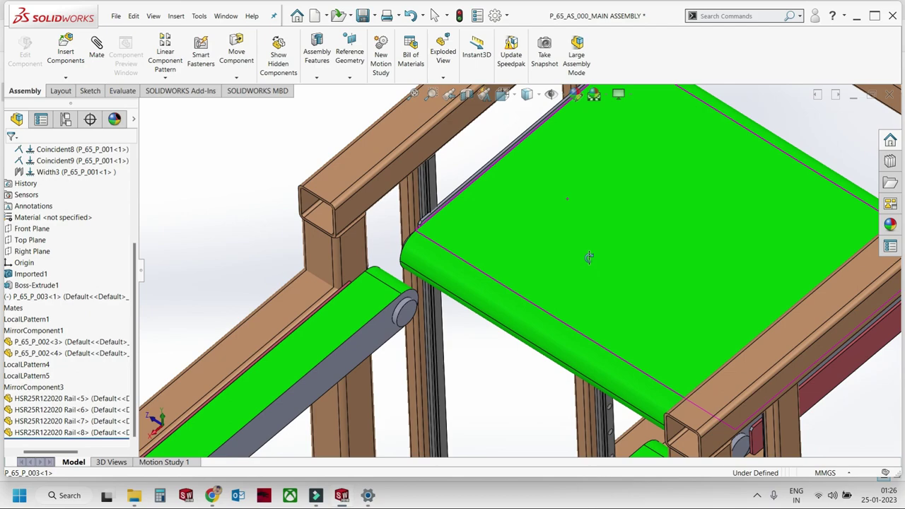
{"action": "scroll", "coordinate": [588, 257], "scroll_direction": "down", "scroll_amount": 3}
{"action": "mouse_move", "coordinate": [605, 266]}
{"action": "middle_mouse_down"}
{"action": "mouse_move", "coordinate": [618, 204]}
{"action": "mouse_move", "coordinate": [602, 226]}
{"action": "mouse_move", "coordinate": [603, 306]}
{"action": "mouse_move", "coordinate": [588, 317]}
{"action": "middle_mouse_up"}
{"action": "scroll", "coordinate": [618, 203], "scroll_direction": "up", "scroll_amount": 2}
{"action": "scroll", "coordinate": [597, 235], "scroll_direction": "down", "scroll_amount": 2}
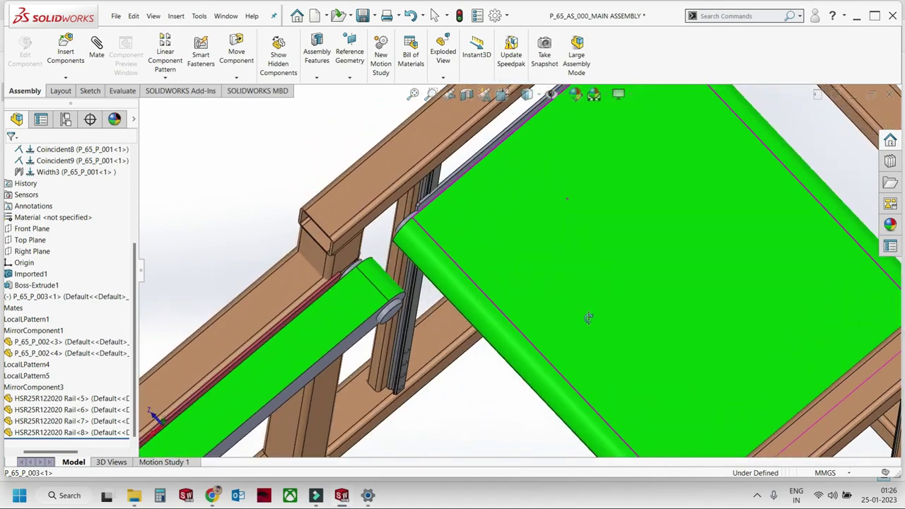
{"action": "scroll", "coordinate": [539, 286], "scroll_direction": "up", "scroll_amount": 2}
{"action": "middle_click_drag", "start_coordinate": [540, 286], "coordinate": [472, 240]}
{"action": "scroll", "coordinate": [472, 239], "scroll_direction": "down", "scroll_amount": 3}
{"action": "mouse_move", "coordinate": [488, 190]}
{"action": "middle_mouse_down"}
{"action": "mouse_move", "coordinate": [530, 222]}
{"action": "mouse_move", "coordinate": [513, 244]}
{"action": "mouse_move", "coordinate": [403, 220]}
{"action": "middle_mouse_up"}
{"action": "left_click", "coordinate": [530, 222]}
{"action": "scroll", "coordinate": [513, 244], "scroll_direction": "up", "scroll_amount": 3}
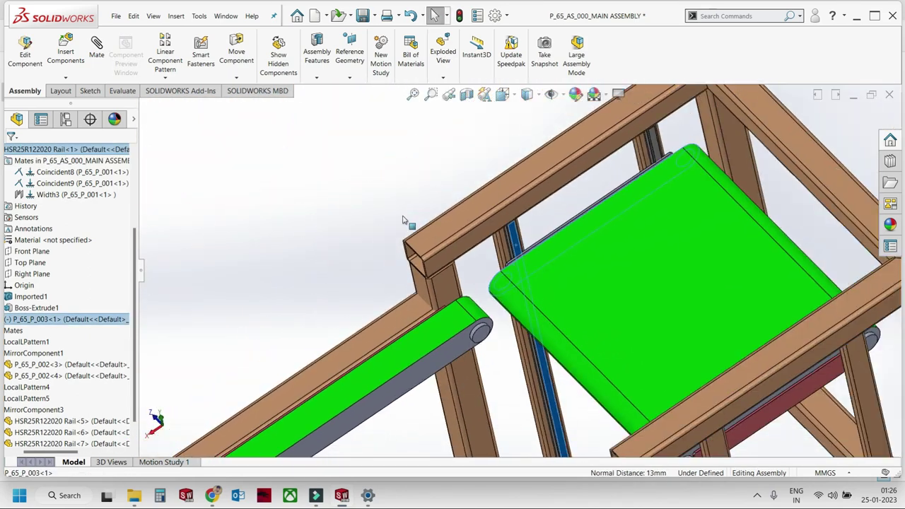
{"action": "left_click", "coordinate": [642, 249]}
{"action": "left_click", "coordinate": [426, 195]}
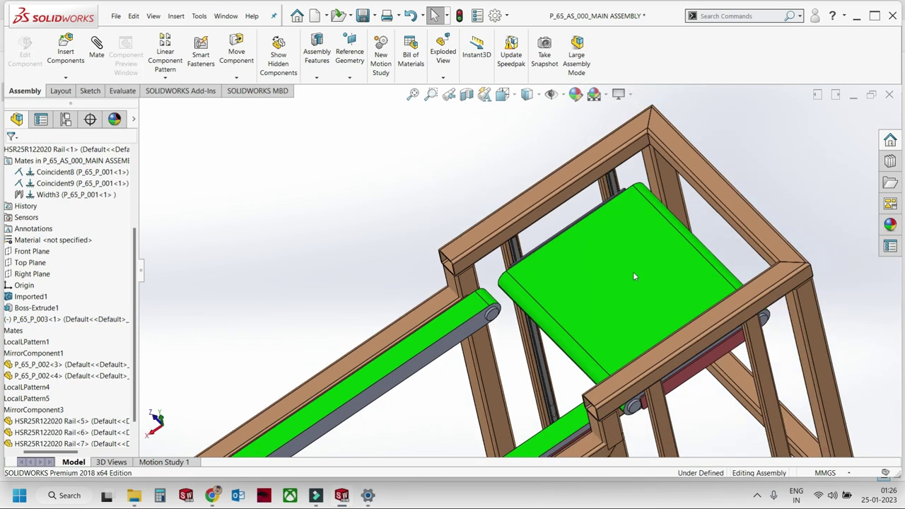
{"action": "scroll", "coordinate": [531, 262], "scroll_direction": "down", "scroll_amount": 2}
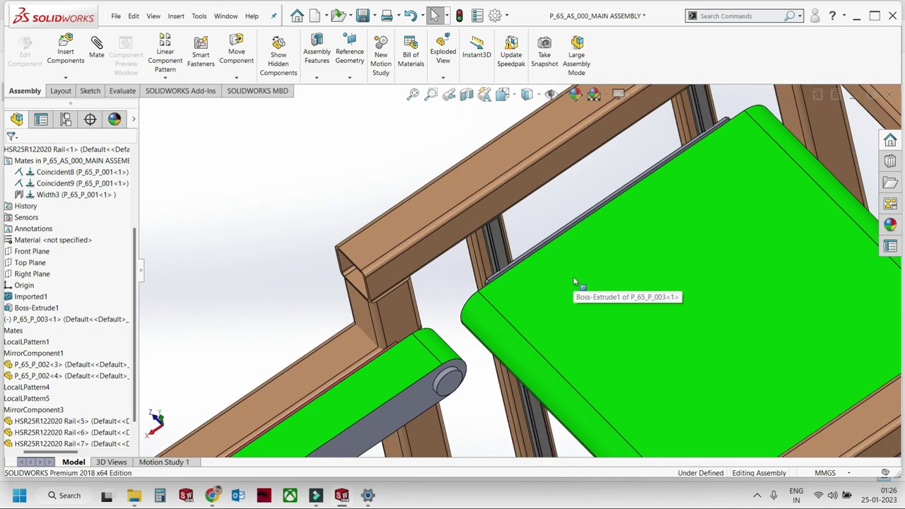
{"action": "left_click", "coordinate": [576, 281]}
Open P_65_P_003 in its own window, then create a new assembly, Assem1.
{"action": "left_click_drag", "start_coordinate": [67, 454], "coordinate": [45, 454]}
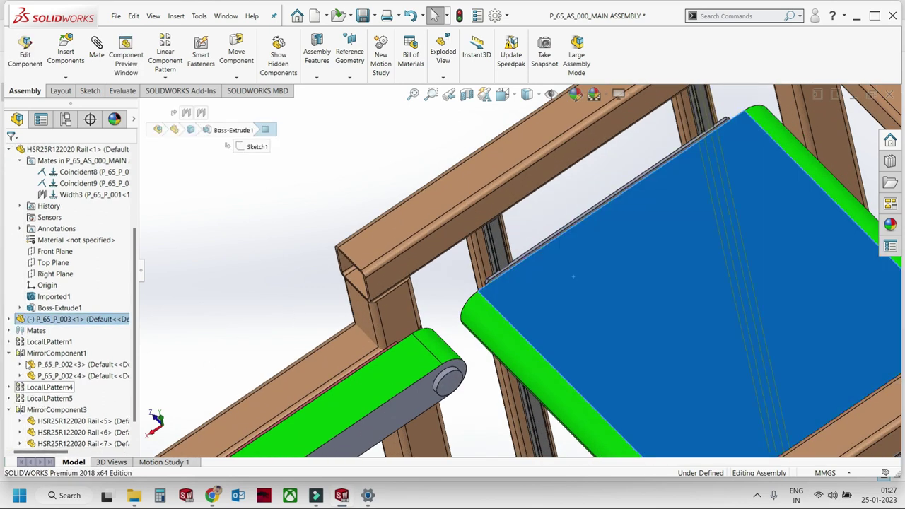
{"action": "left_click", "coordinate": [66, 320]}
{"action": "left_click", "coordinate": [73, 309]}
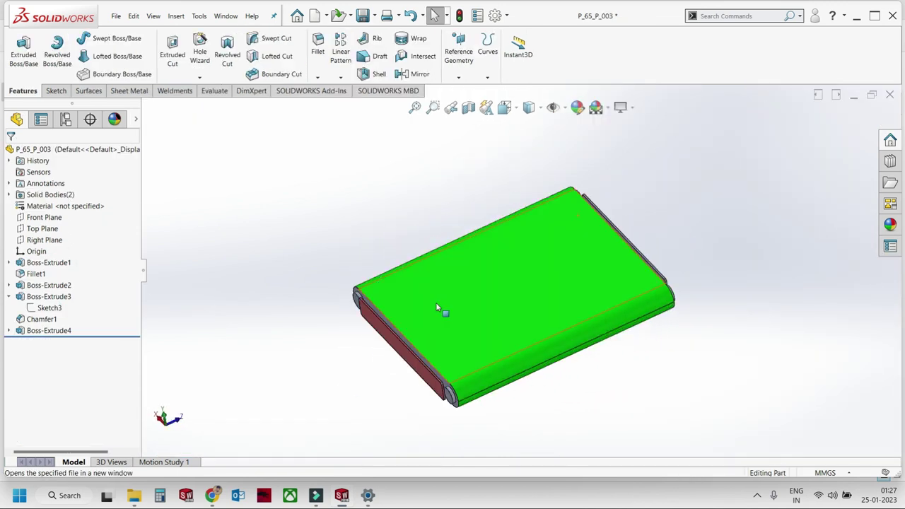
{"action": "key", "text": "ctrl+n"}
{"action": "double_click", "coordinate": [346, 233]}
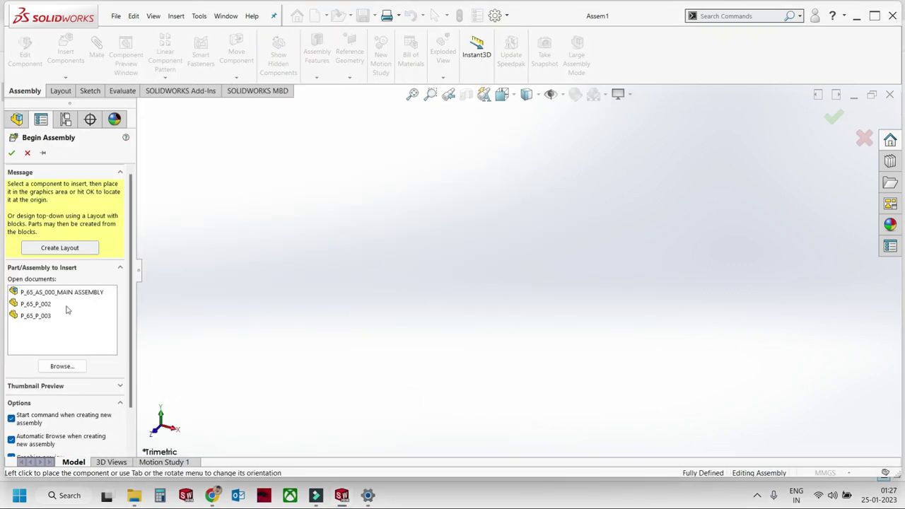
Place P_65_P_003 at the Assem1 origin and load the HSR25RSSB-M6F1 Slider-1-R2 part from STD/THK.
{"action": "left_click", "coordinate": [64, 316]}
{"action": "left_click", "coordinate": [339, 251]}
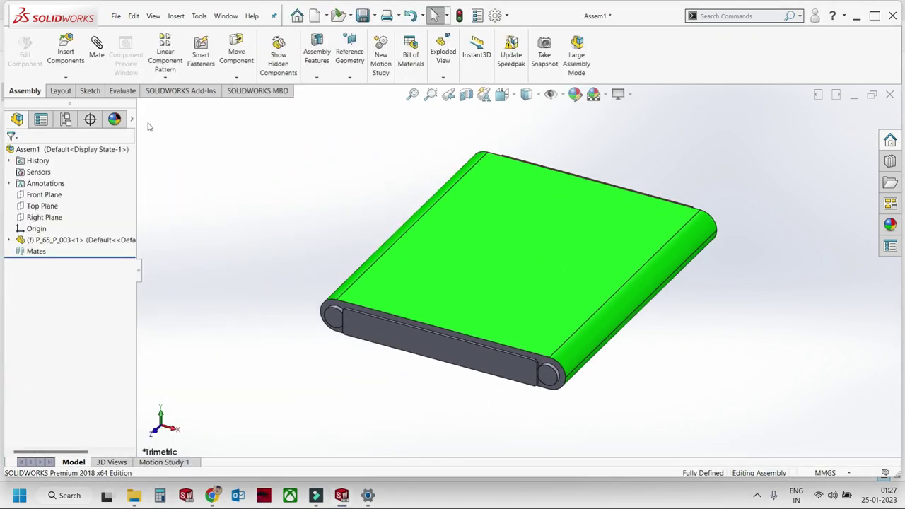
{"action": "left_click", "coordinate": [63, 56]}
{"action": "left_click", "coordinate": [62, 356]}
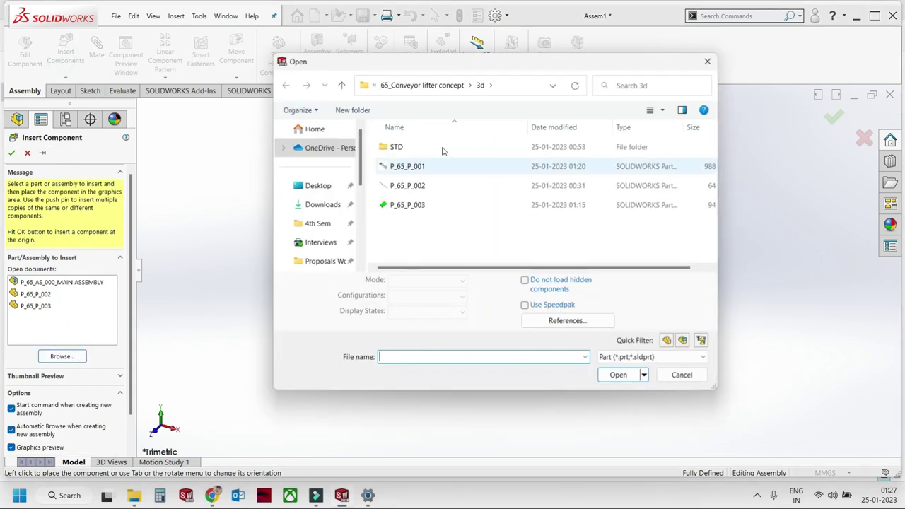
{"action": "double_click", "coordinate": [434, 150]}
{"action": "double_click", "coordinate": [489, 154]}
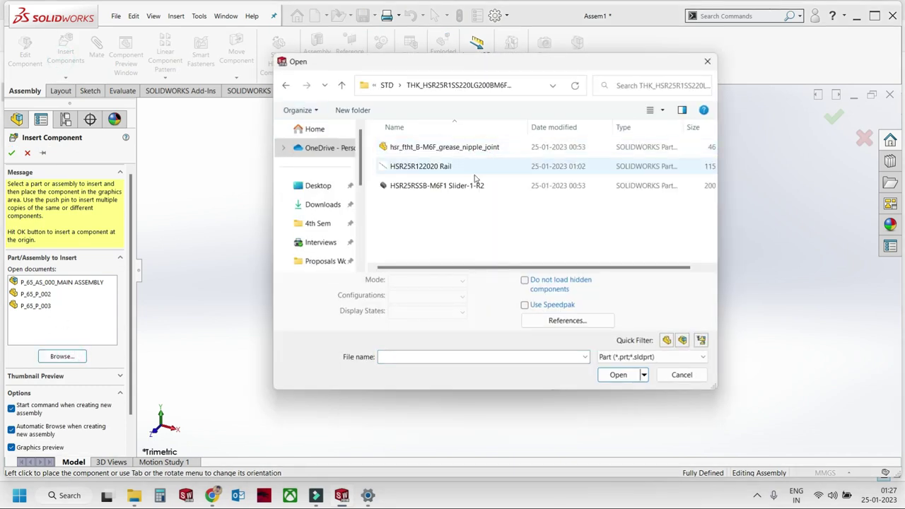
{"action": "double_click", "coordinate": [453, 188]}
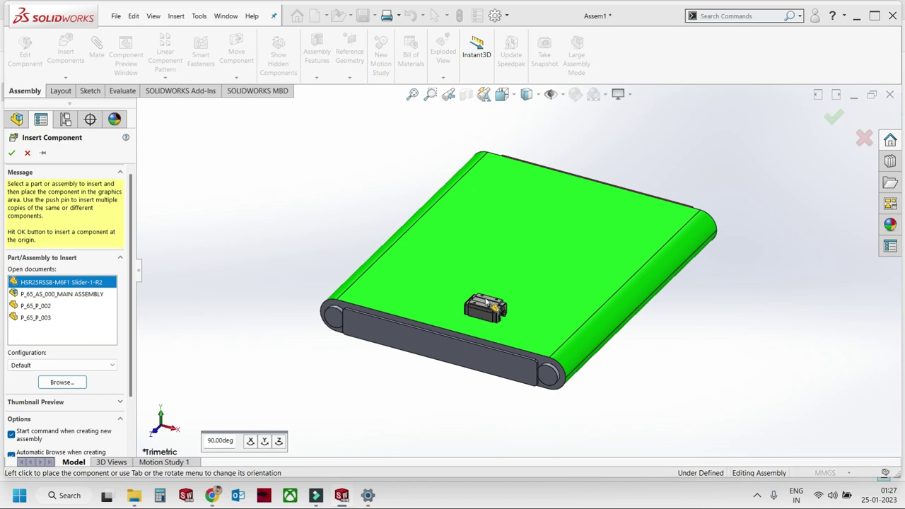
Place the HSR25RSSB slider block in Assem1 and rotate it upright.
{"action": "left_click", "coordinate": [497, 388]}
{"action": "scroll", "coordinate": [498, 389], "scroll_direction": "down", "scroll_amount": 5}
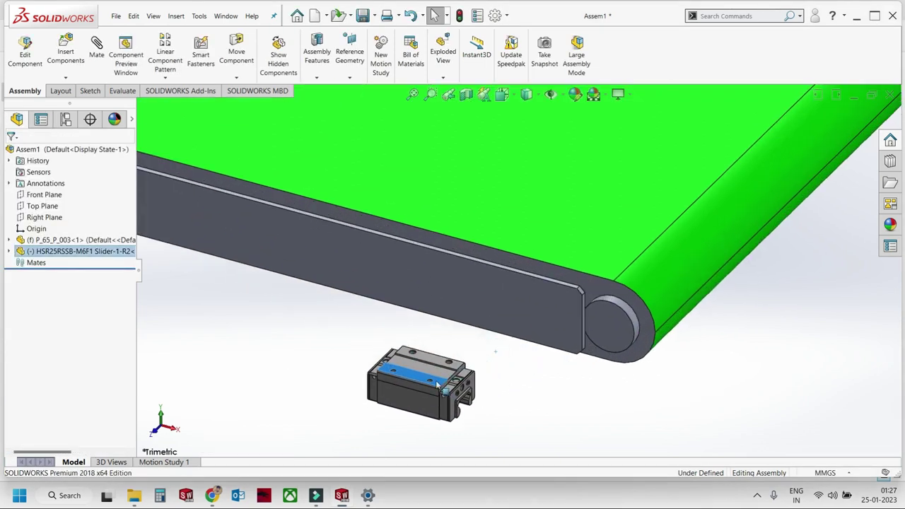
{"action": "left_click", "coordinate": [247, 101]}
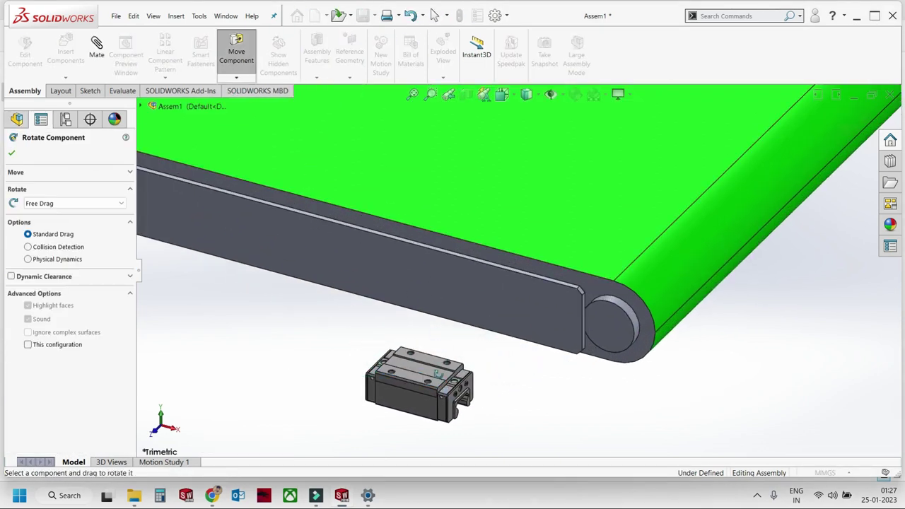
{"action": "left_click_drag", "start_coordinate": [418, 386], "coordinate": [447, 368]}
{"action": "key", "text": "Escape"}
{"action": "scroll", "coordinate": [447, 369], "scroll_direction": "down", "scroll_amount": 5}
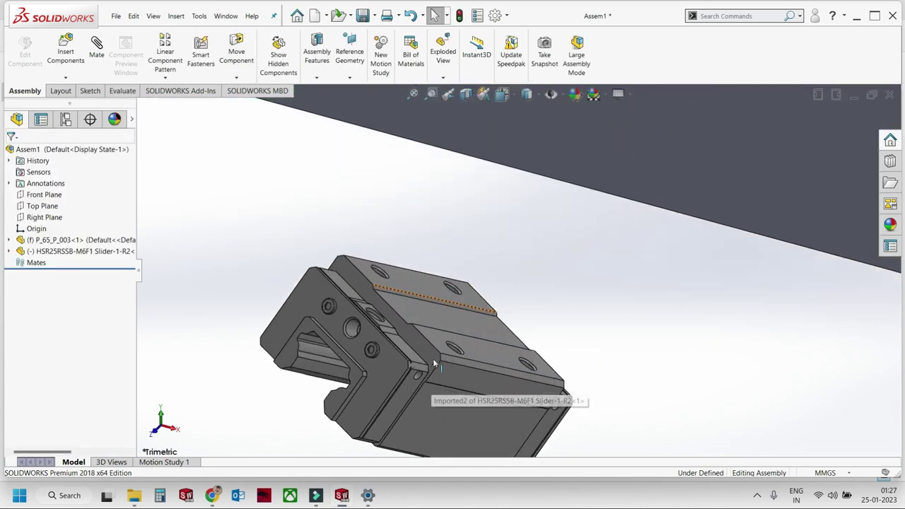
Mate the slider block's face to the conveyor's grey side plate face.
{"action": "left_click", "coordinate": [439, 425]}
{"action": "middle_click_drag", "start_coordinate": [439, 425], "coordinate": [354, 384]}
{"action": "left_click", "coordinate": [338, 364]}
{"action": "scroll", "coordinate": [487, 380], "scroll_direction": "up", "scroll_amount": 5}
{"action": "mouse_move", "coordinate": [566, 360]}
{"action": "middle_mouse_down"}
{"action": "mouse_move", "coordinate": [434, 369]}
{"action": "mouse_move", "coordinate": [480, 290]}
{"action": "middle_mouse_up"}
{"action": "scroll", "coordinate": [434, 369], "scroll_direction": "down", "scroll_amount": 3}
{"action": "left_click", "coordinate": [480, 290]}
{"action": "scroll", "coordinate": [479, 287], "scroll_direction": "up", "scroll_amount": 5}
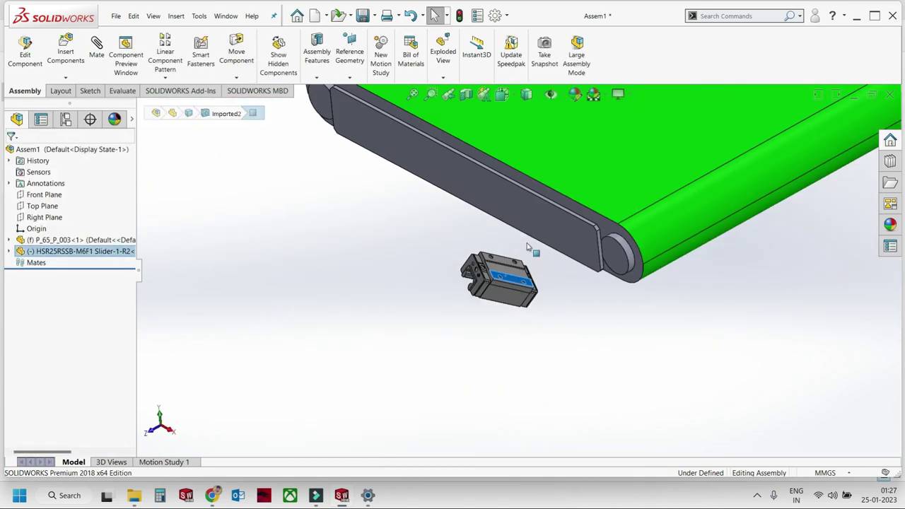
{"action": "scroll", "coordinate": [576, 242], "scroll_direction": "down", "scroll_amount": 2}
{"action": "left_click", "coordinate": [576, 242], "text": "ctrl"}
{"action": "left_click", "coordinate": [598, 228]}
Orbit around the mated slider block and the conveyor frame to check its position.
{"action": "scroll", "coordinate": [524, 264], "scroll_direction": "down", "scroll_amount": 3}
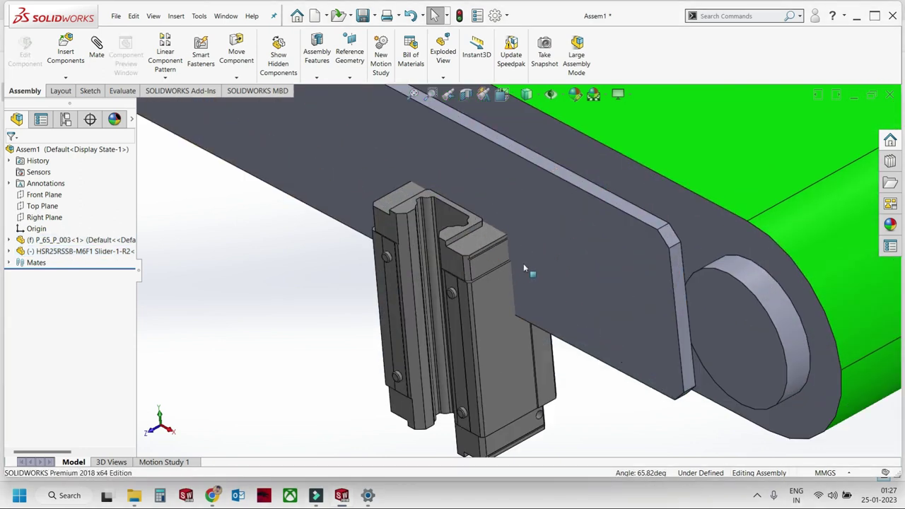
{"action": "mouse_move", "coordinate": [523, 263]}
{"action": "middle_mouse_down"}
{"action": "mouse_move", "coordinate": [586, 185]}
{"action": "mouse_move", "coordinate": [595, 115]}
{"action": "middle_mouse_up"}
{"action": "scroll", "coordinate": [495, 327], "scroll_direction": "down", "scroll_amount": 3}
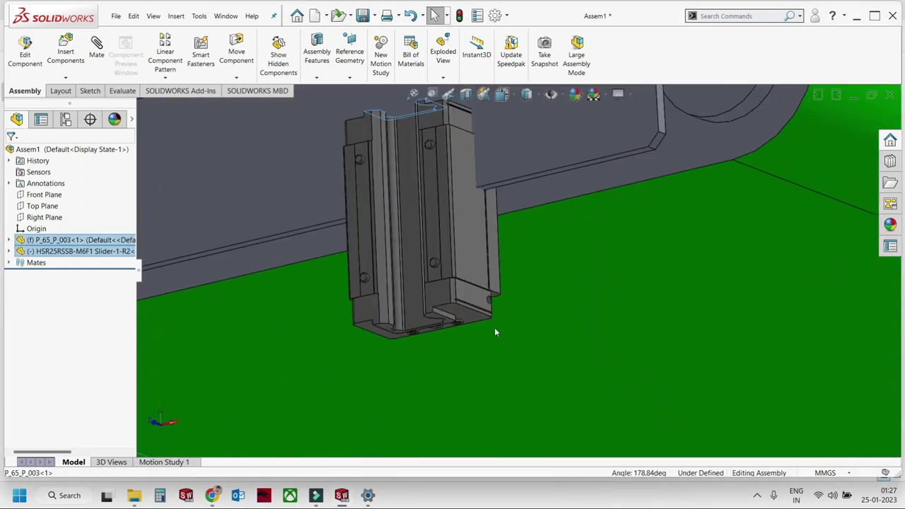
{"action": "middle_click_drag", "start_coordinate": [495, 327], "coordinate": [418, 290]}
{"action": "left_click", "coordinate": [620, 216]}
{"action": "scroll", "coordinate": [618, 219], "scroll_direction": "up", "scroll_amount": 5}
{"action": "mouse_move", "coordinate": [619, 218]}
{"action": "middle_mouse_down"}
{"action": "mouse_move", "coordinate": [594, 204]}
{"action": "mouse_move", "coordinate": [587, 323]}
{"action": "mouse_move", "coordinate": [545, 309]}
{"action": "mouse_move", "coordinate": [501, 256]}
{"action": "middle_mouse_up"}
{"action": "scroll", "coordinate": [594, 204], "scroll_direction": "up", "scroll_amount": 5}
{"action": "scroll", "coordinate": [586, 323], "scroll_direction": "down", "scroll_amount": 5}
{"action": "left_click", "coordinate": [515, 292]}
{"action": "scroll", "coordinate": [515, 292], "scroll_direction": "up", "scroll_amount": 5}
{"action": "scroll", "coordinate": [501, 256], "scroll_direction": "down", "scroll_amount": 5}
{"action": "scroll", "coordinate": [501, 261], "scroll_direction": "up", "scroll_amount": 2}
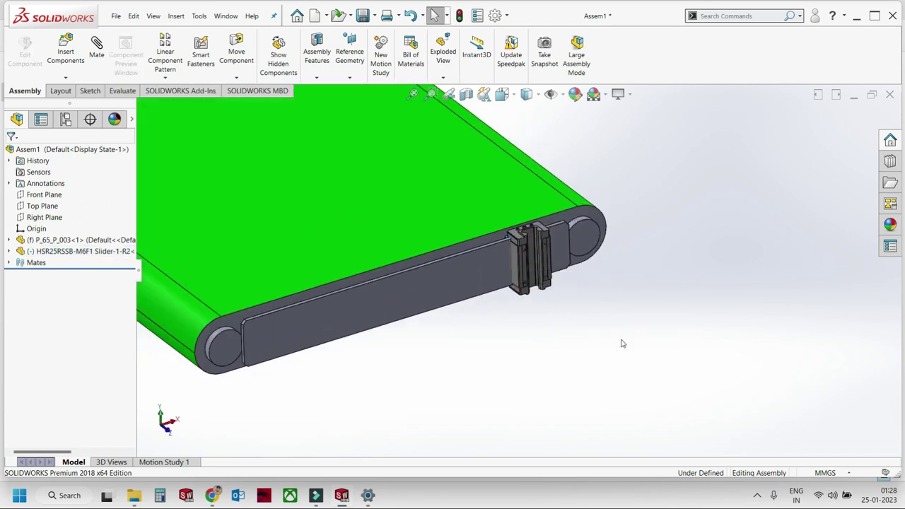
{"action": "left_click", "coordinate": [65, 254]}
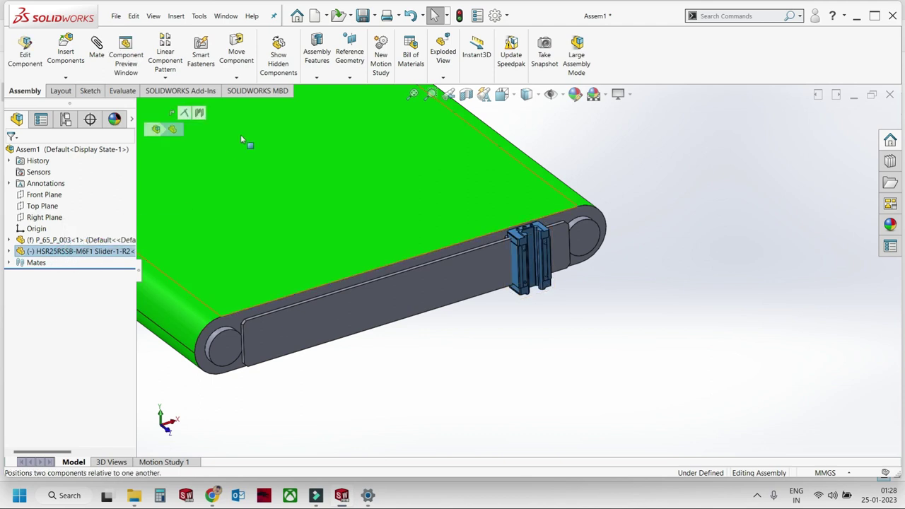
{"action": "middle_click_drag", "start_coordinate": [433, 238], "coordinate": [484, 296]}
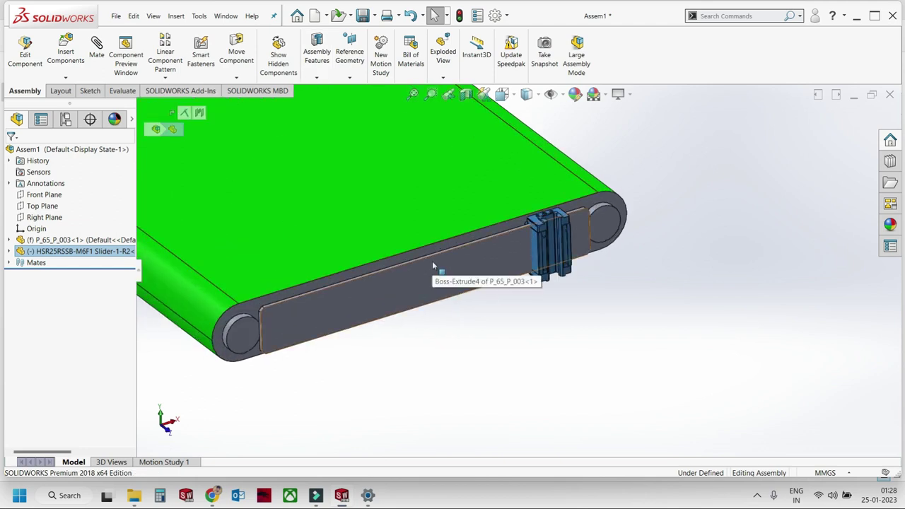
{"action": "left_click", "coordinate": [512, 356]}
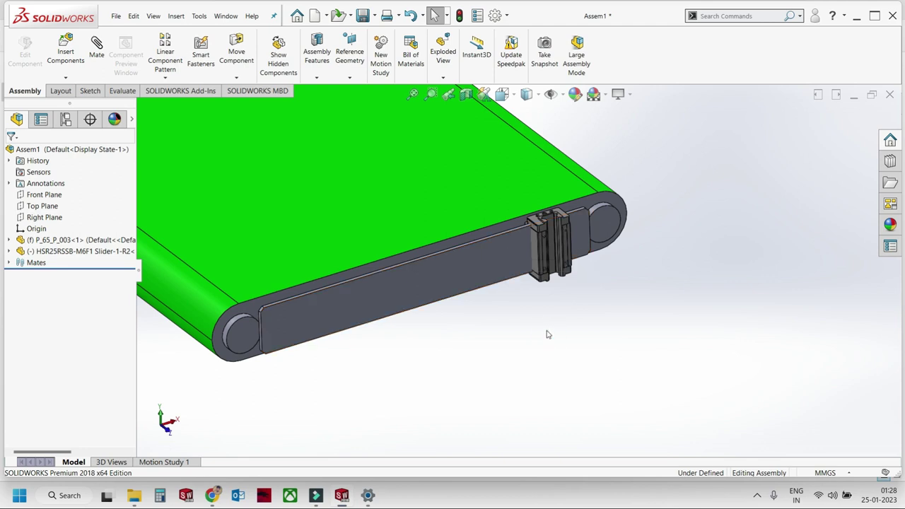
Save Assem1 as P_65_AS_001 in the 65_Conveyor lifter concept 3d folder.
{"action": "key", "text": "ctrl+s"}
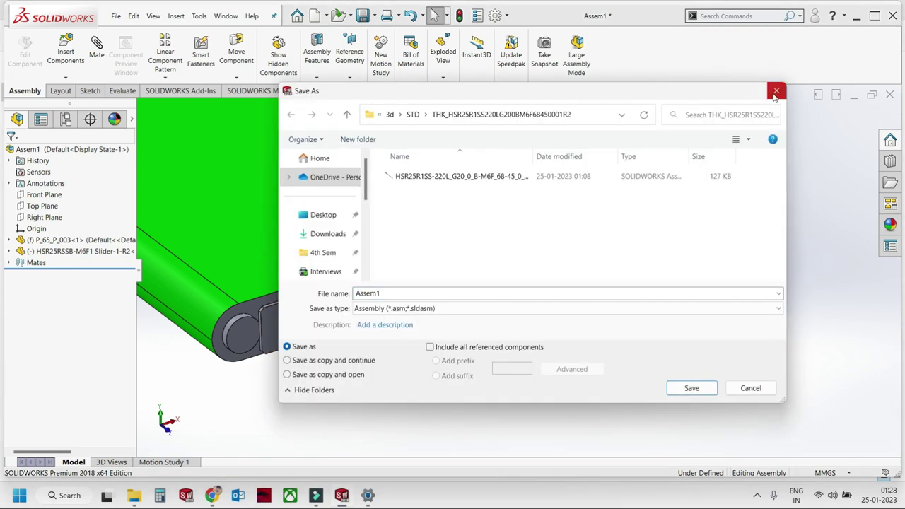
{"action": "left_click", "coordinate": [776, 92]}
{"action": "key", "text": "ctrl+s"}
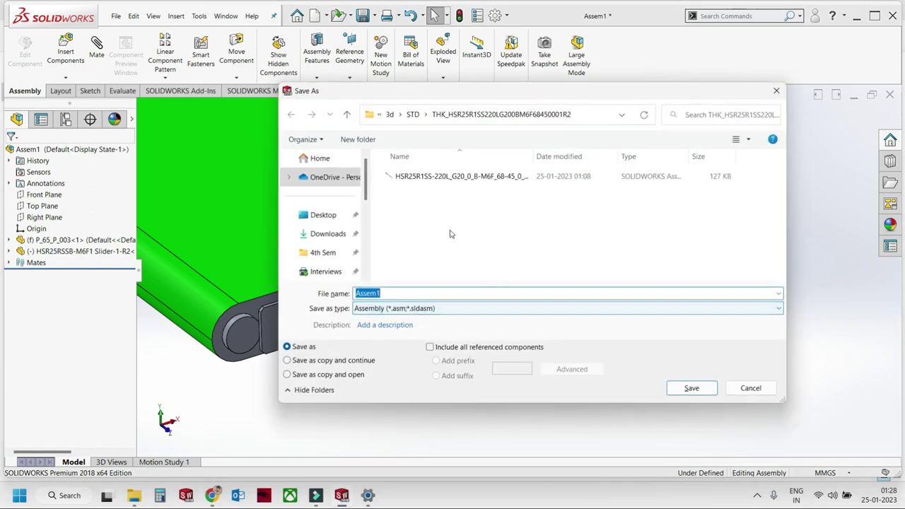
{"action": "left_click", "coordinate": [394, 115]}
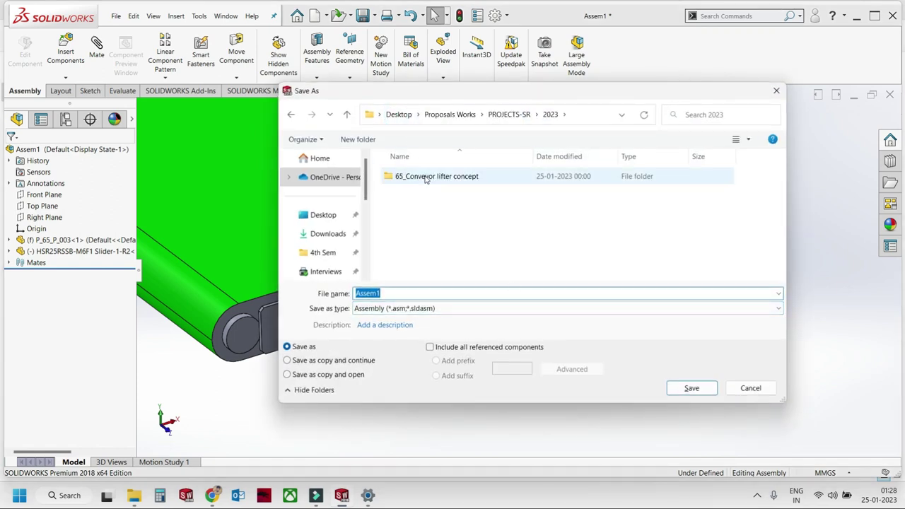
{"action": "double_click", "coordinate": [425, 176]}
{"action": "double_click", "coordinate": [425, 177]}
{"action": "left_click", "coordinate": [424, 195]}
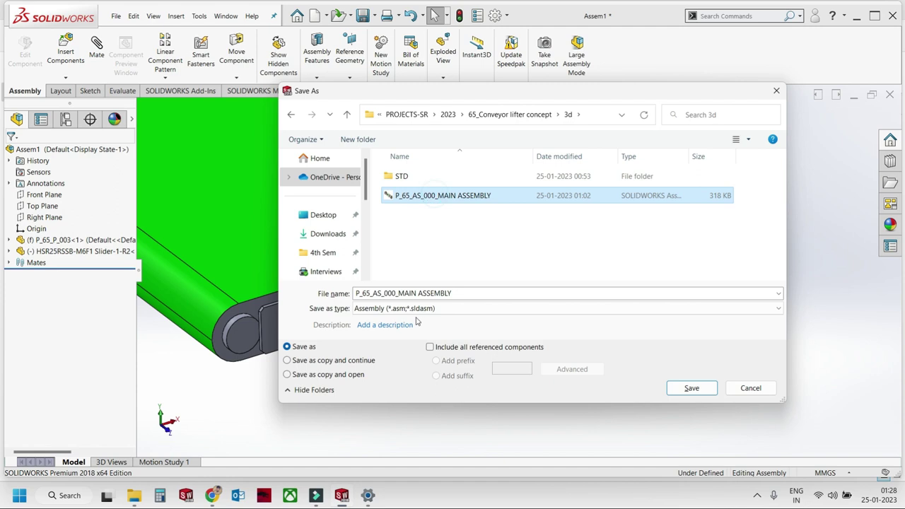
{"action": "left_click", "coordinate": [398, 293]}
{"action": "key", "text": "BackSpace"}
{"action": "type", "text": "1"}
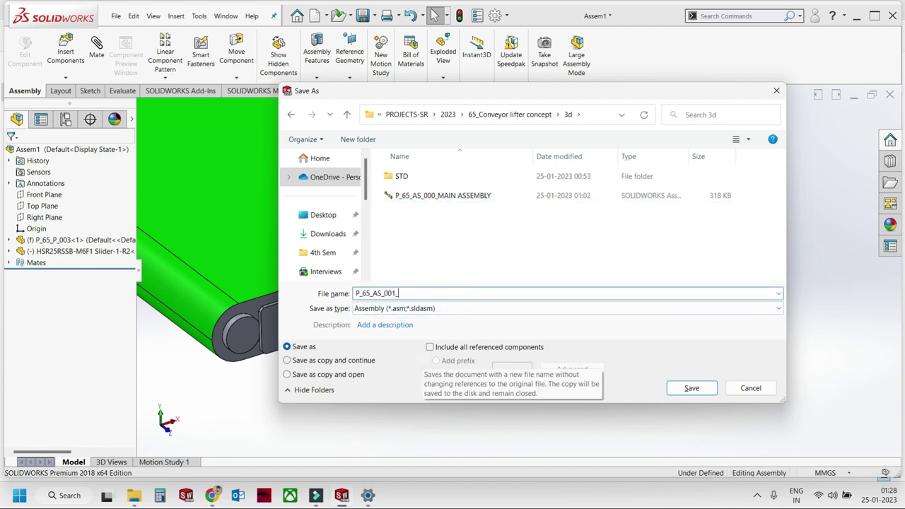
{"action": "left_click", "coordinate": [690, 388]}
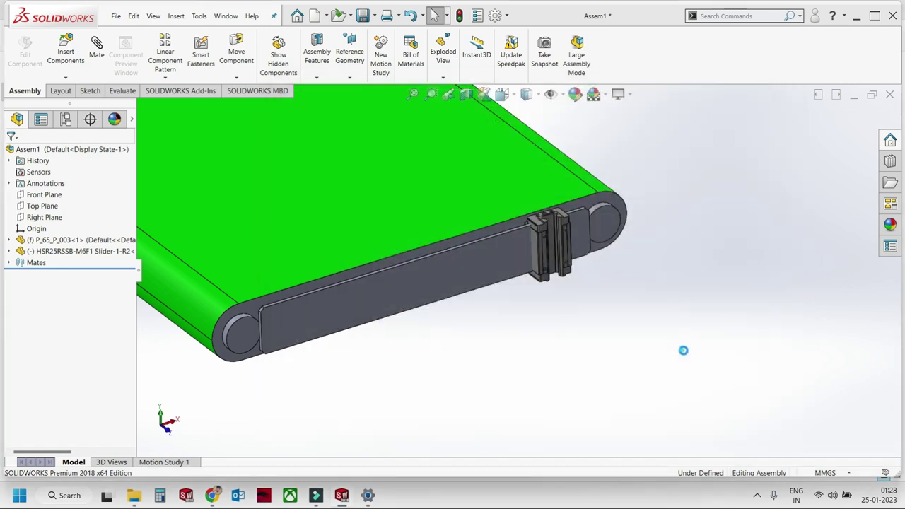
Cycle the open windows back to P_65_AS_000_MAIN ASSEMBLY.
{"action": "key", "text": "ctrl+Tab"}
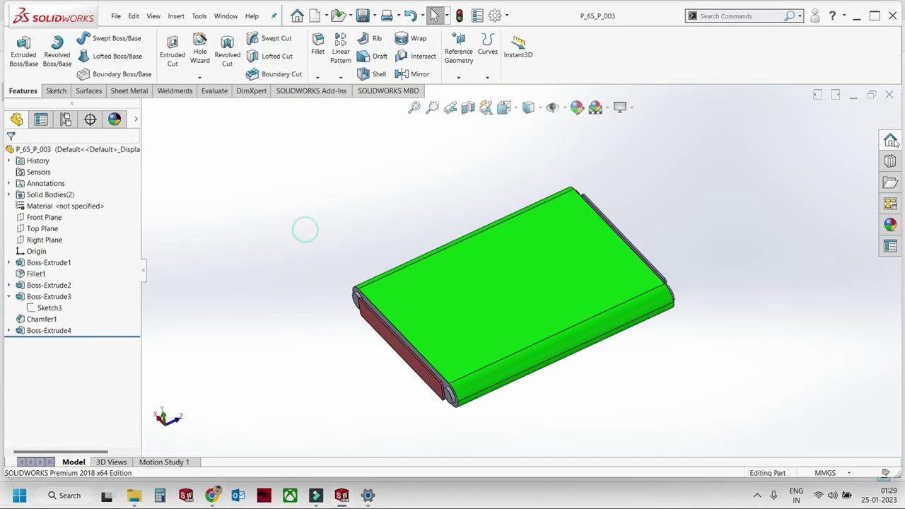
{"action": "key", "text": "ctrl+Tab"}
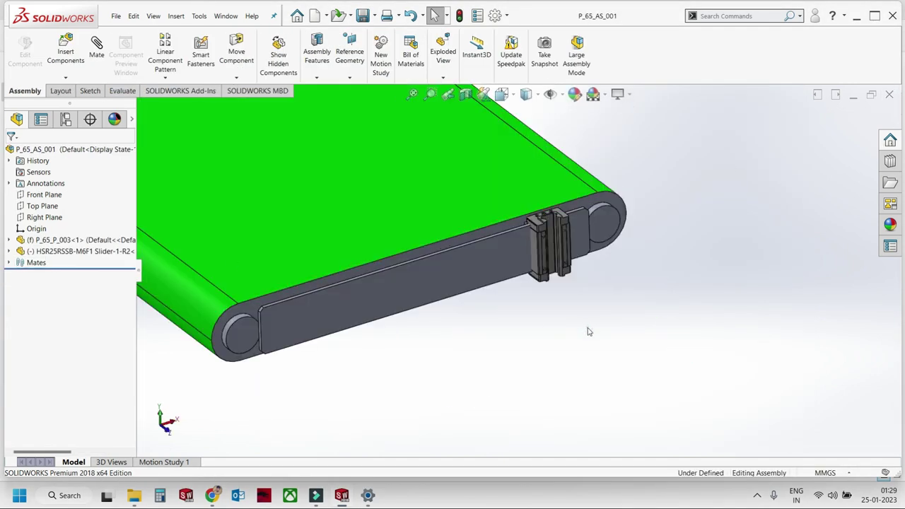
{"action": "key", "text": "ctrl+Tab"}
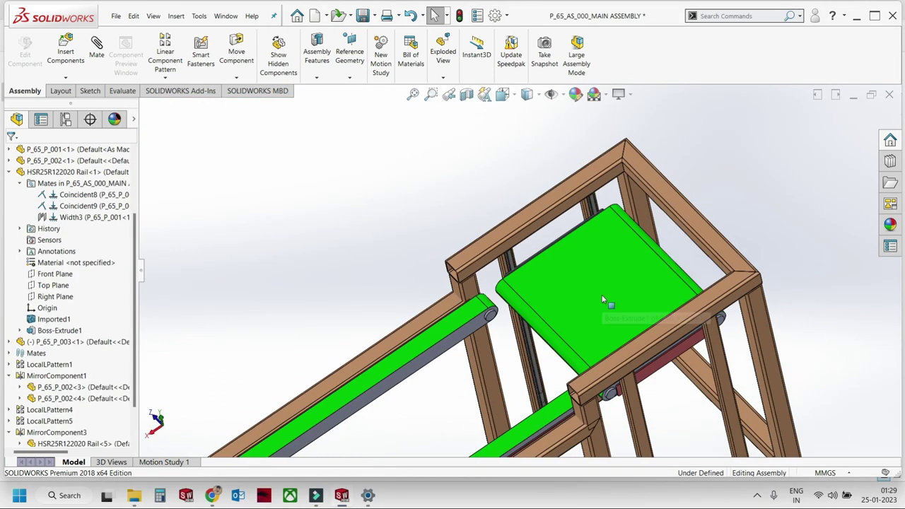
Replace the conveyor part P_65_P_003 with the P_65_AS_001 sub-assembly.
{"action": "left_click", "coordinate": [606, 302]}
{"action": "scroll", "coordinate": [71, 297], "scroll_direction": "up", "scroll_amount": 3}
{"action": "left_click", "coordinate": [9, 264]}
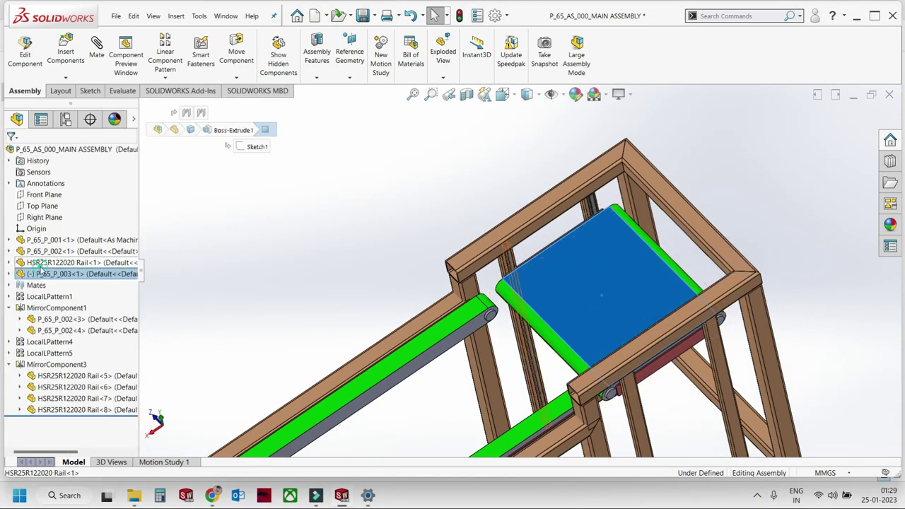
{"action": "right_click", "coordinate": [43, 273]}
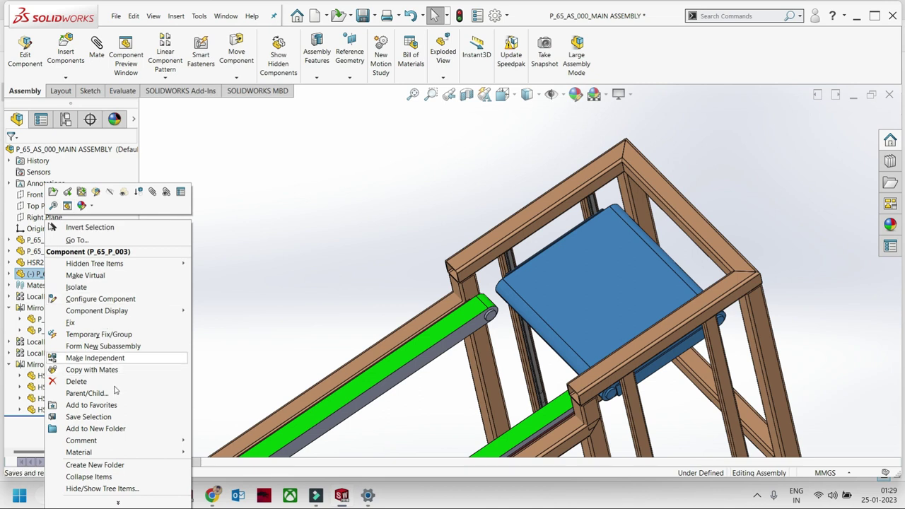
{"action": "left_click", "coordinate": [115, 453]}
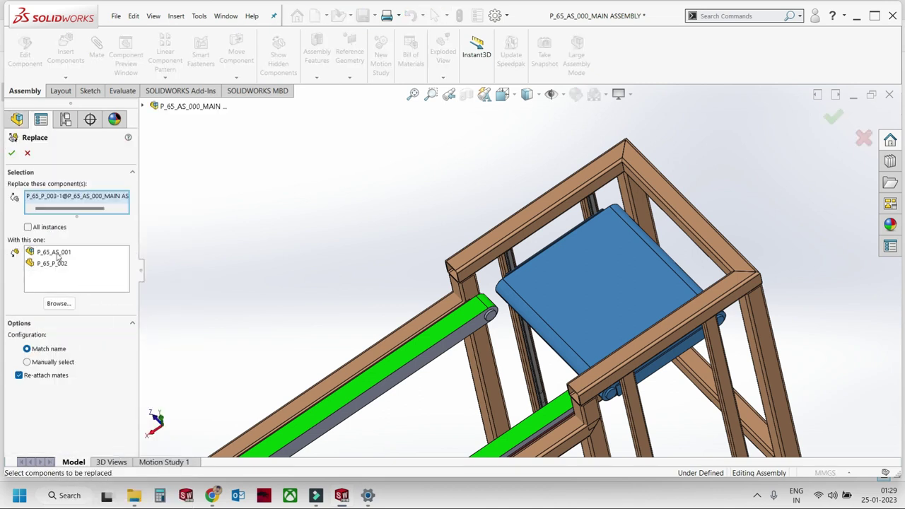
{"action": "left_click", "coordinate": [11, 152]}
{"action": "left_click", "coordinate": [11, 152]}
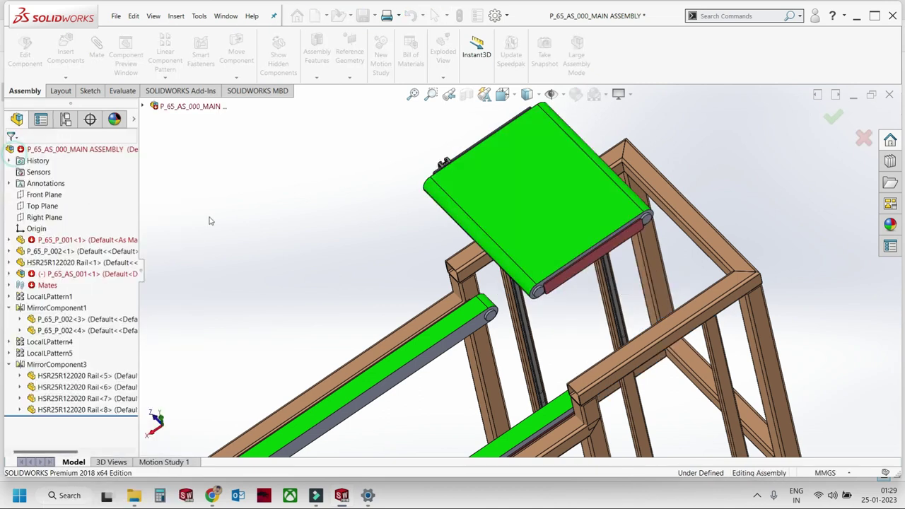
Select the new P_65_AS_001 sub-assembly and expand its component list.
{"action": "left_click", "coordinate": [636, 321]}
{"action": "scroll", "coordinate": [531, 279], "scroll_direction": "down", "scroll_amount": 4}
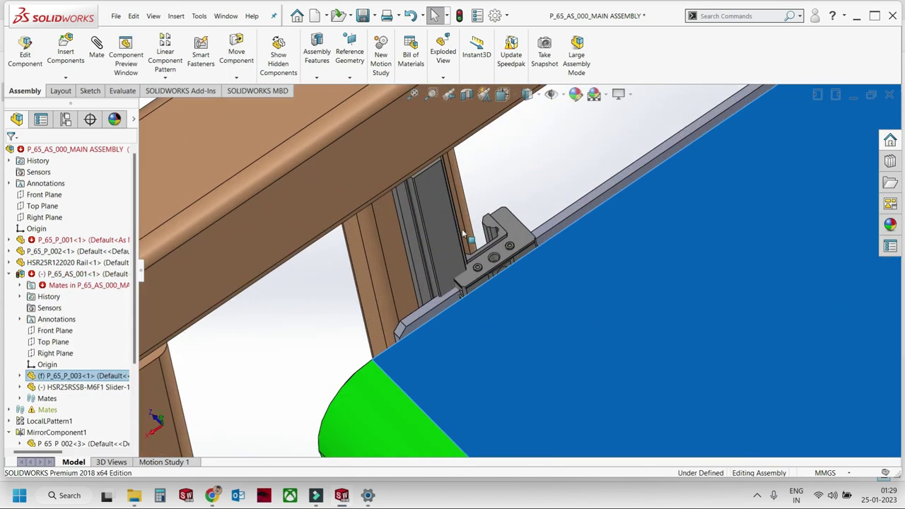
{"action": "scroll", "coordinate": [509, 258], "scroll_direction": "down", "scroll_amount": 3}
{"action": "scroll", "coordinate": [499, 248], "scroll_direction": "down", "scroll_amount": 3}
{"action": "scroll", "coordinate": [498, 248], "scroll_direction": "down", "scroll_amount": 2}
{"action": "key", "text": "Escape"}
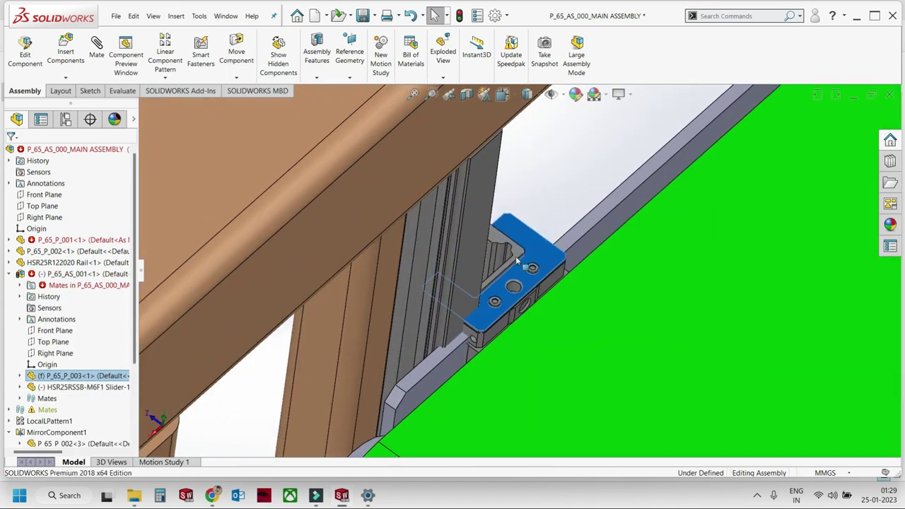
{"action": "left_click", "coordinate": [63, 275]}
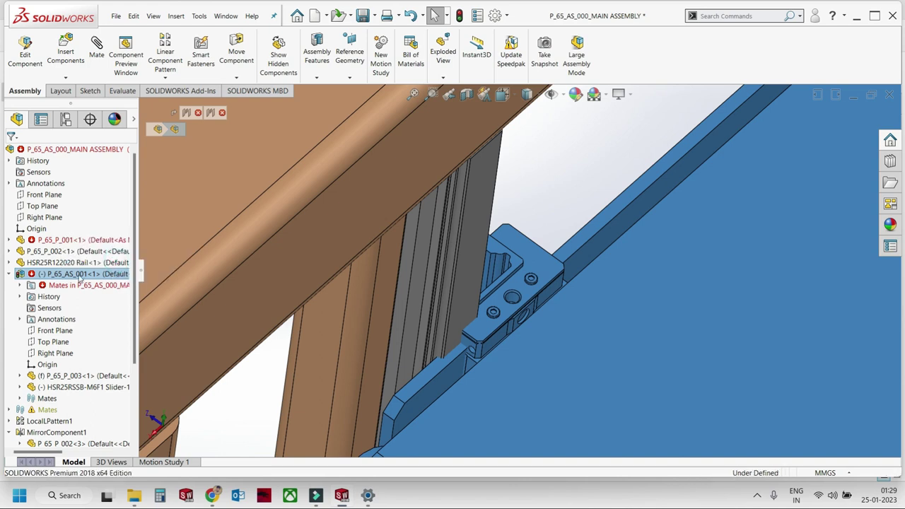
{"action": "left_click", "coordinate": [9, 273]}
Inspect the HSR25RSSB slider bracket from several angles, then select the conveyor part.
{"action": "left_click", "coordinate": [515, 287]}
{"action": "scroll", "coordinate": [481, 308], "scroll_direction": "down", "scroll_amount": 2}
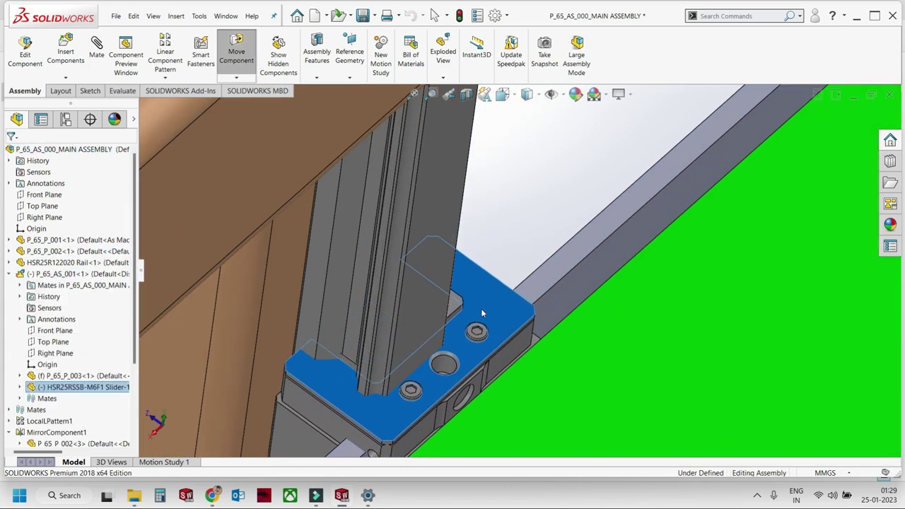
{"action": "scroll", "coordinate": [458, 328], "scroll_direction": "down", "scroll_amount": 2}
{"action": "mouse_move", "coordinate": [458, 328]}
{"action": "middle_mouse_down"}
{"action": "mouse_move", "coordinate": [472, 343]}
{"action": "mouse_move", "coordinate": [551, 259]}
{"action": "mouse_move", "coordinate": [549, 314]}
{"action": "mouse_move", "coordinate": [527, 319]}
{"action": "middle_mouse_up"}
{"action": "key", "text": "Escape"}
{"action": "scroll", "coordinate": [527, 320], "scroll_direction": "down", "scroll_amount": 3}
{"action": "left_click", "coordinate": [507, 266]}
{"action": "mouse_move", "coordinate": [515, 270]}
{"action": "middle_mouse_down"}
{"action": "mouse_move", "coordinate": [554, 321]}
{"action": "mouse_move", "coordinate": [510, 344]}
{"action": "mouse_move", "coordinate": [572, 247]}
{"action": "mouse_move", "coordinate": [532, 302]}
{"action": "mouse_move", "coordinate": [478, 253]}
{"action": "mouse_move", "coordinate": [493, 346]}
{"action": "middle_mouse_up"}
{"action": "key", "text": "Escape"}
{"action": "left_click", "coordinate": [478, 250]}
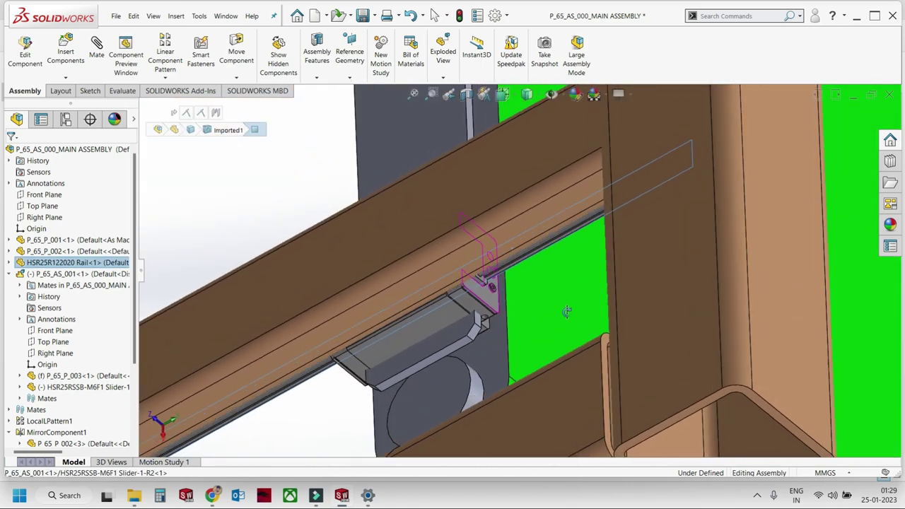
{"action": "scroll", "coordinate": [494, 345], "scroll_direction": "up", "scroll_amount": 4}
{"action": "scroll", "coordinate": [630, 297], "scroll_direction": "up", "scroll_amount": 2}
{"action": "scroll", "coordinate": [630, 297], "scroll_direction": "up", "scroll_amount": 3}
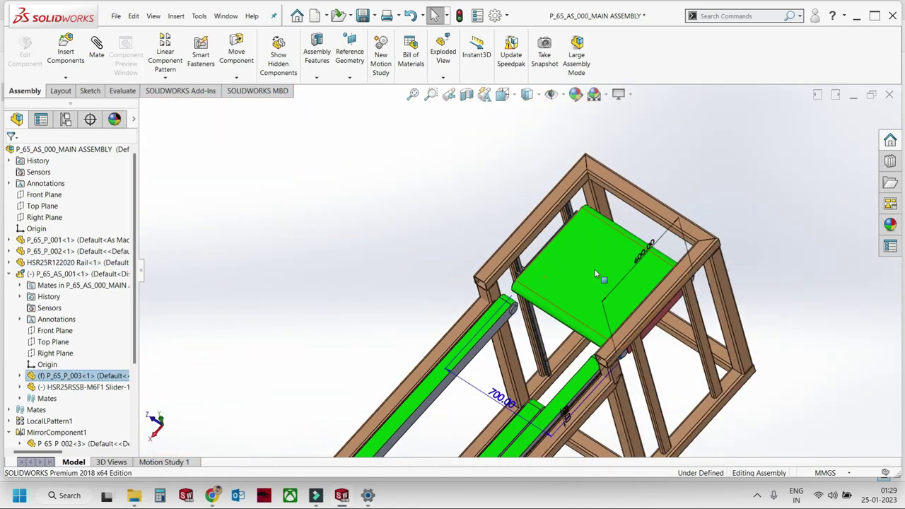
{"action": "scroll", "coordinate": [557, 339], "scroll_direction": "up", "scroll_amount": 2}
Shorten the conveyor plate's 700 mm Boss-Extrude1 dimension by 10 mm.
{"action": "double_click", "coordinate": [510, 409]}
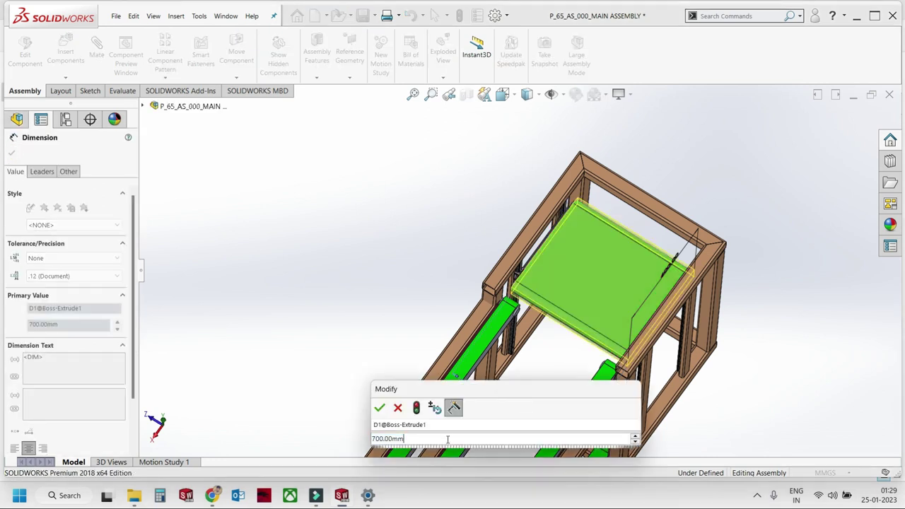
{"action": "type", "text": "-10"}
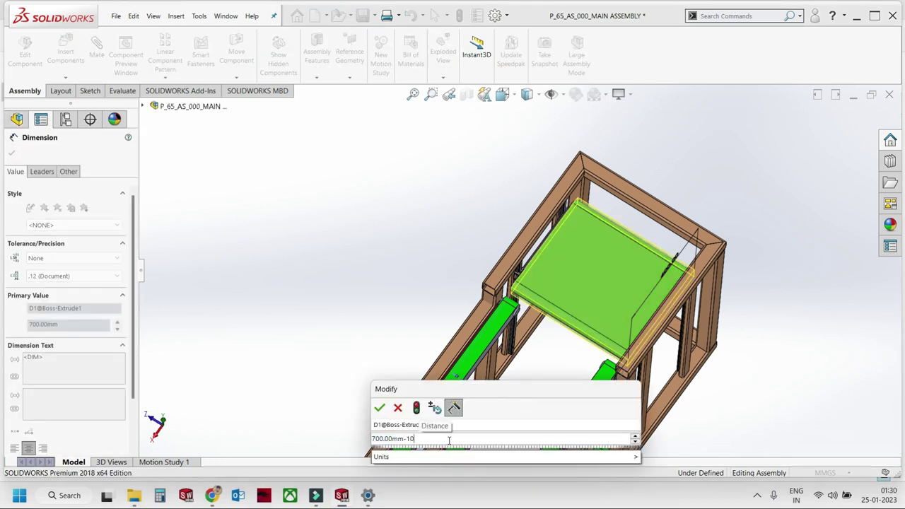
{"action": "key", "text": "Return"}
{"action": "left_click", "coordinate": [376, 283]}
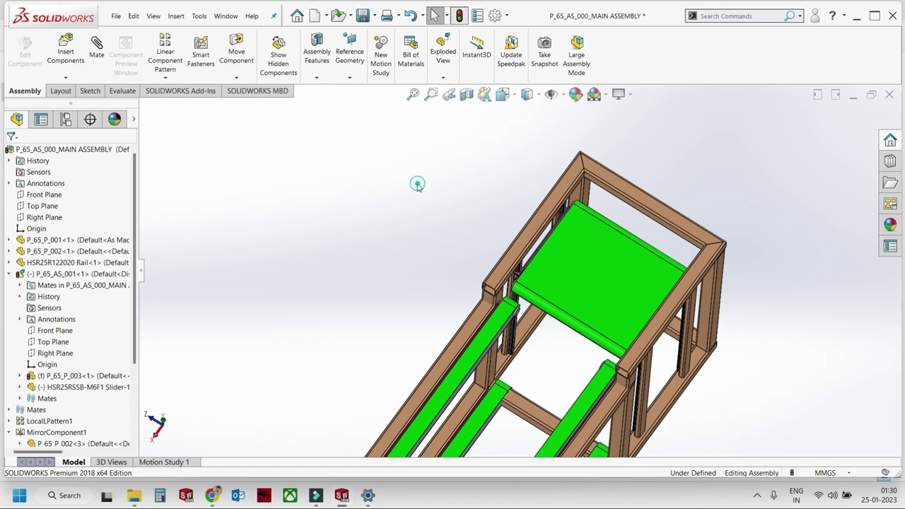
Orbit around the bracket and HSR25R122020 rail to bring the conveyor plate into view.
{"action": "scroll", "coordinate": [520, 267], "scroll_direction": "down", "scroll_amount": 3}
{"action": "scroll", "coordinate": [495, 260], "scroll_direction": "down", "scroll_amount": 2}
{"action": "scroll", "coordinate": [474, 255], "scroll_direction": "down", "scroll_amount": 1}
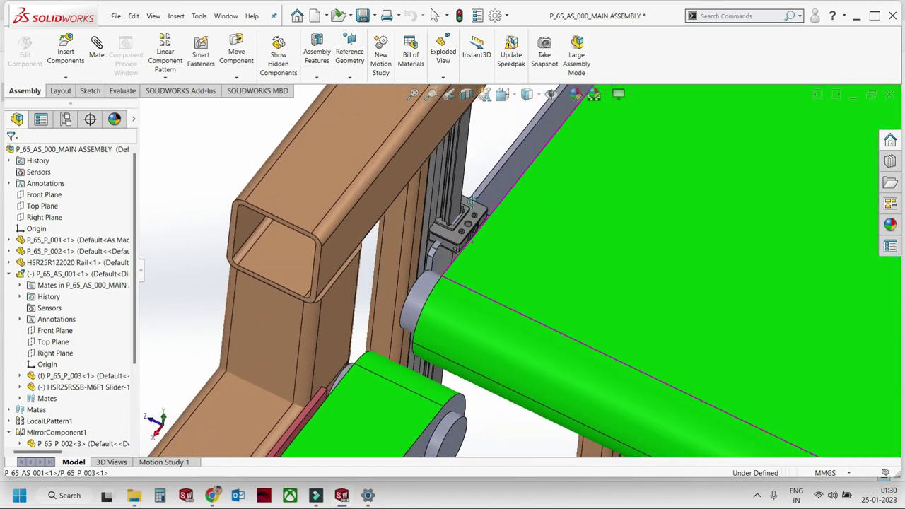
{"action": "scroll", "coordinate": [461, 251], "scroll_direction": "down", "scroll_amount": 1}
{"action": "middle_click_drag", "start_coordinate": [461, 251], "coordinate": [519, 263]}
{"action": "left_click", "coordinate": [519, 262]}
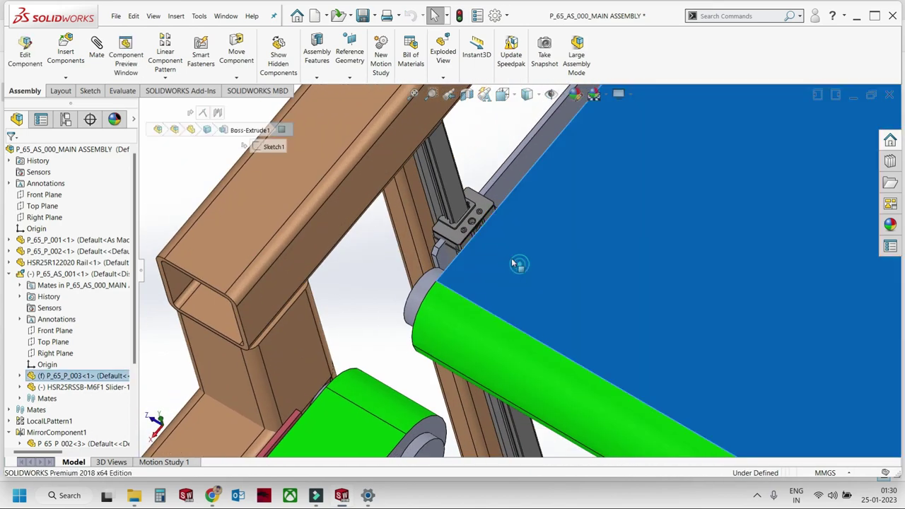
{"action": "scroll", "coordinate": [482, 231], "scroll_direction": "down", "scroll_amount": 3}
{"action": "scroll", "coordinate": [456, 178], "scroll_direction": "down", "scroll_amount": 2}
{"action": "scroll", "coordinate": [464, 205], "scroll_direction": "down", "scroll_amount": 1}
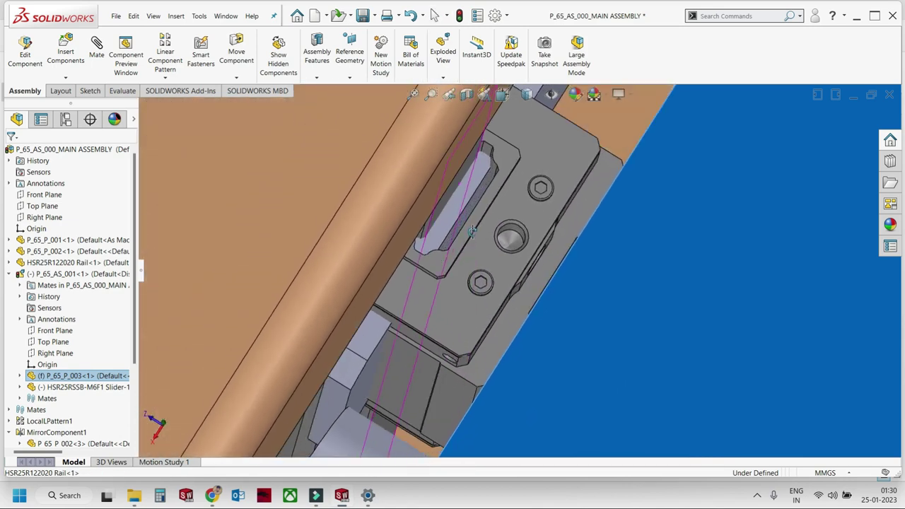
{"action": "scroll", "coordinate": [468, 226], "scroll_direction": "up", "scroll_amount": 2}
{"action": "left_click", "coordinate": [429, 191]}
{"action": "middle_click_drag", "start_coordinate": [429, 191], "coordinate": [506, 207]}
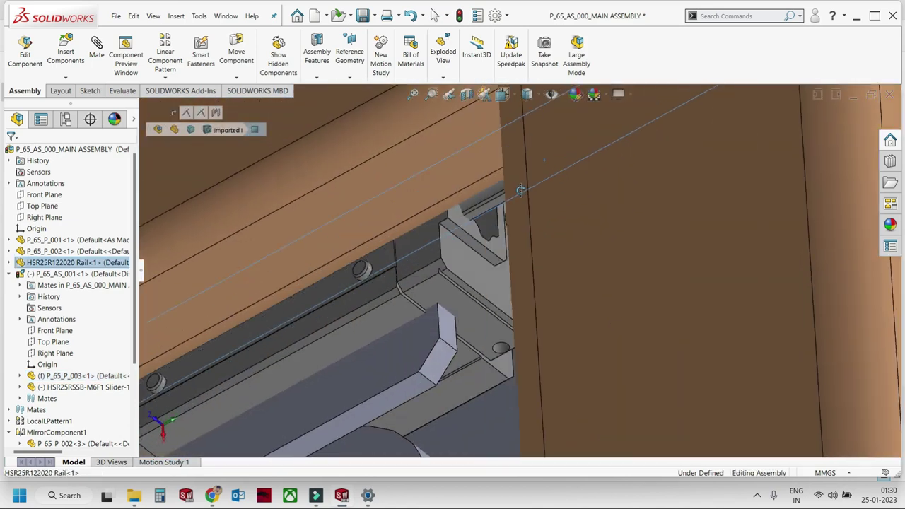
{"action": "scroll", "coordinate": [479, 243], "scroll_direction": "up", "scroll_amount": 3}
{"action": "scroll", "coordinate": [480, 243], "scroll_direction": "up", "scroll_amount": 3}
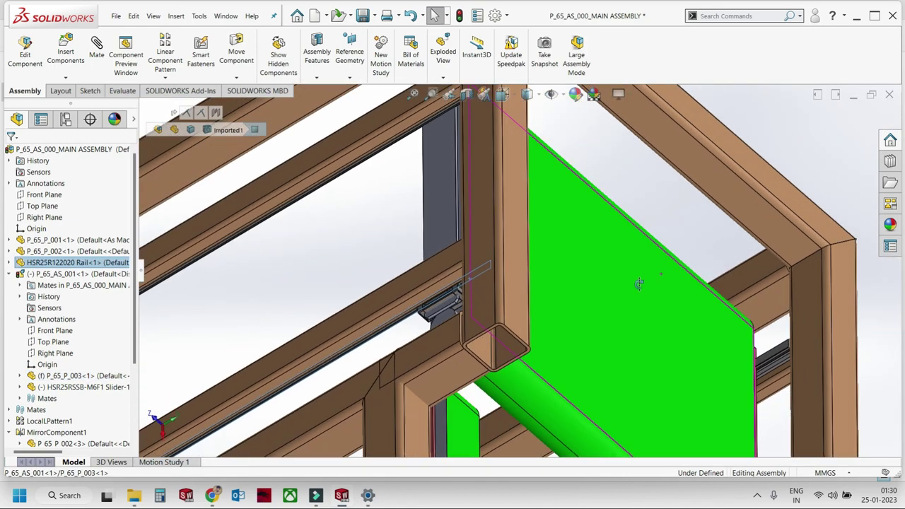
{"action": "middle_click_drag", "start_coordinate": [479, 243], "coordinate": [613, 263]}
{"action": "scroll", "coordinate": [454, 159], "scroll_direction": "up", "scroll_amount": 3}
{"action": "scroll", "coordinate": [466, 165], "scroll_direction": "down", "scroll_amount": 3}
Change the conveyor plate's 710 mm Boss-Extrude2 dimension to 700 mm.
{"action": "left_click", "coordinate": [466, 165]}
{"action": "scroll", "coordinate": [466, 165], "scroll_direction": "up", "scroll_amount": 2}
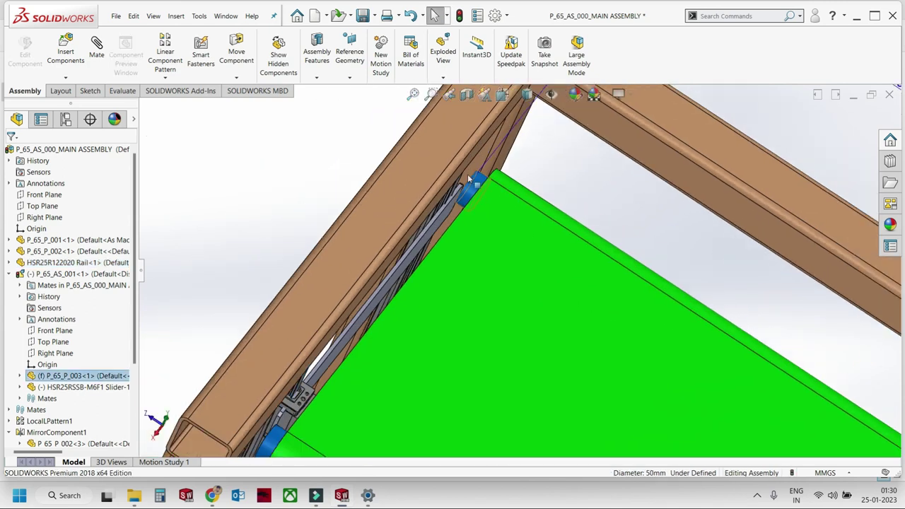
{"action": "scroll", "coordinate": [636, 227], "scroll_direction": "up", "scroll_amount": 2}
{"action": "double_click", "coordinate": [636, 226]}
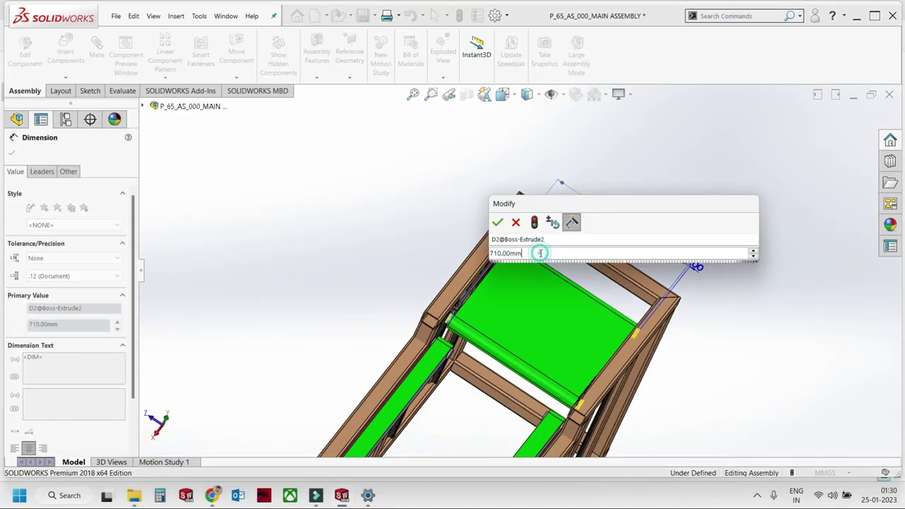
{"action": "key", "text": "Return"}
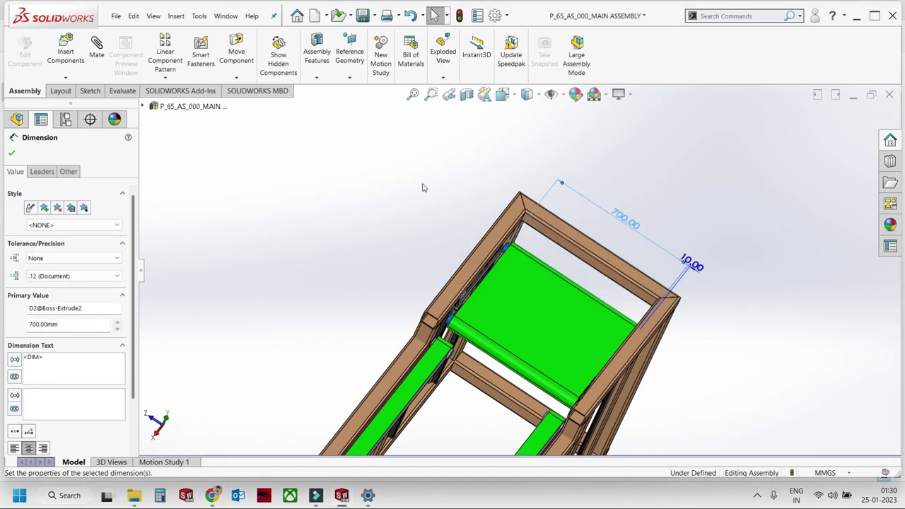
{"action": "left_click", "coordinate": [424, 185]}
Inspect the slider bracket and the adjacent rail face up close.
{"action": "scroll", "coordinate": [423, 312], "scroll_direction": "down", "scroll_amount": 3}
{"action": "scroll", "coordinate": [423, 312], "scroll_direction": "down", "scroll_amount": 3}
{"action": "scroll", "coordinate": [431, 248], "scroll_direction": "down", "scroll_amount": 2}
{"action": "scroll", "coordinate": [435, 212], "scroll_direction": "down", "scroll_amount": 2}
{"action": "scroll", "coordinate": [436, 211], "scroll_direction": "down", "scroll_amount": 2}
{"action": "scroll", "coordinate": [452, 269], "scroll_direction": "down", "scroll_amount": 2}
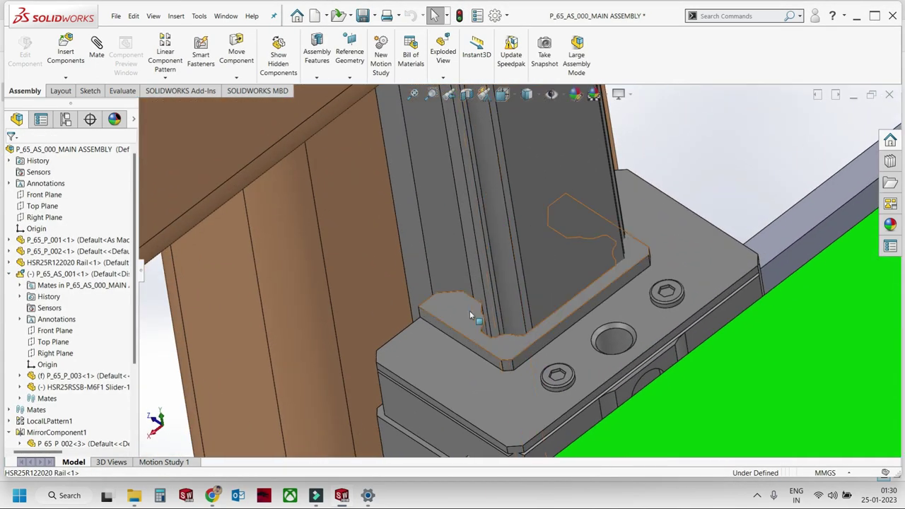
{"action": "left_click", "coordinate": [421, 344]}
{"action": "middle_click_drag", "start_coordinate": [418, 365], "coordinate": [452, 364]}
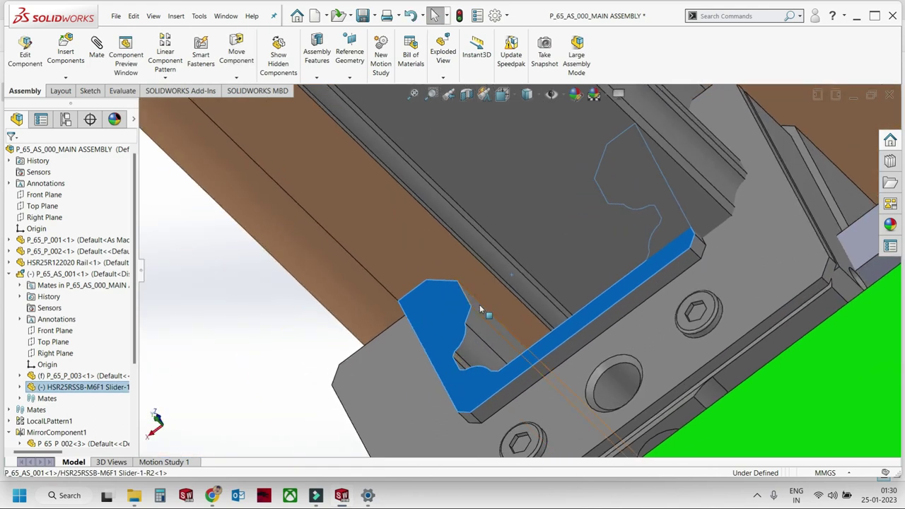
{"action": "middle_click_drag", "start_coordinate": [479, 304], "coordinate": [536, 266]}
{"action": "left_click", "coordinate": [536, 266]}
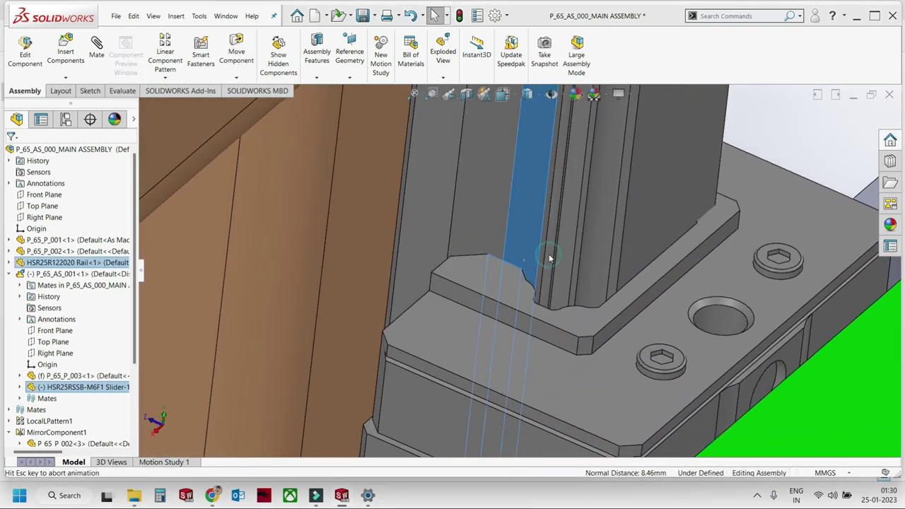
Check the frame from the other side, then switch to the Right view.
{"action": "scroll", "coordinate": [550, 259], "scroll_direction": "up", "scroll_amount": 3}
{"action": "scroll", "coordinate": [537, 297], "scroll_direction": "up", "scroll_amount": 4}
{"action": "middle_click_drag", "start_coordinate": [514, 346], "coordinate": [581, 323]}
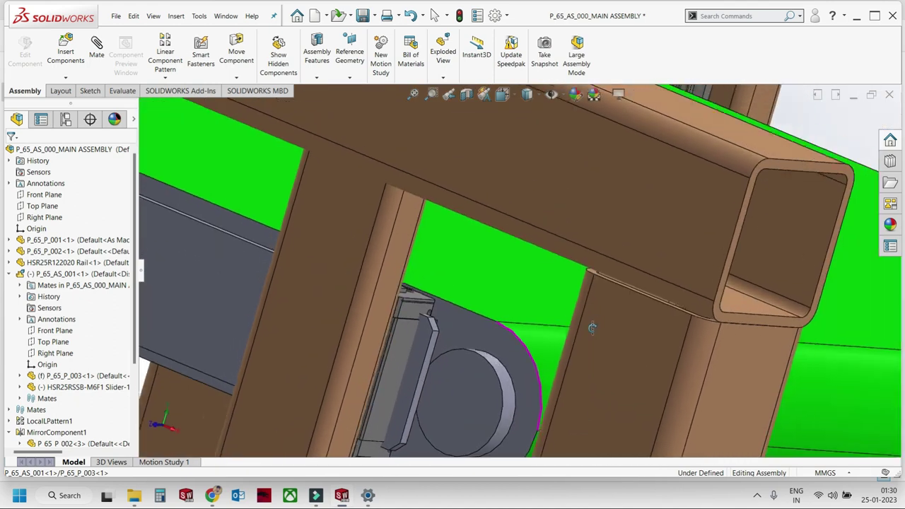
{"action": "scroll", "coordinate": [581, 323], "scroll_direction": "down", "scroll_amount": 5}
{"action": "left_click", "coordinate": [537, 333]}
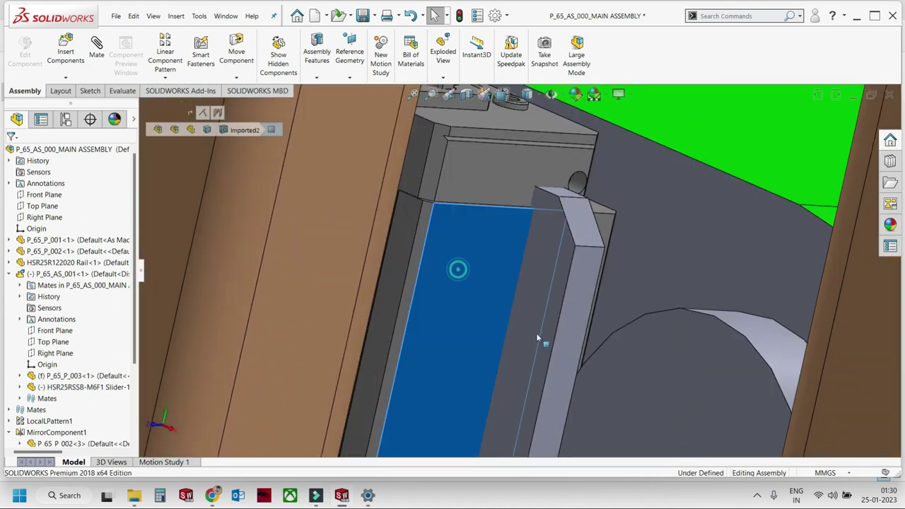
{"action": "scroll", "coordinate": [530, 307], "scroll_direction": "up", "scroll_amount": 5}
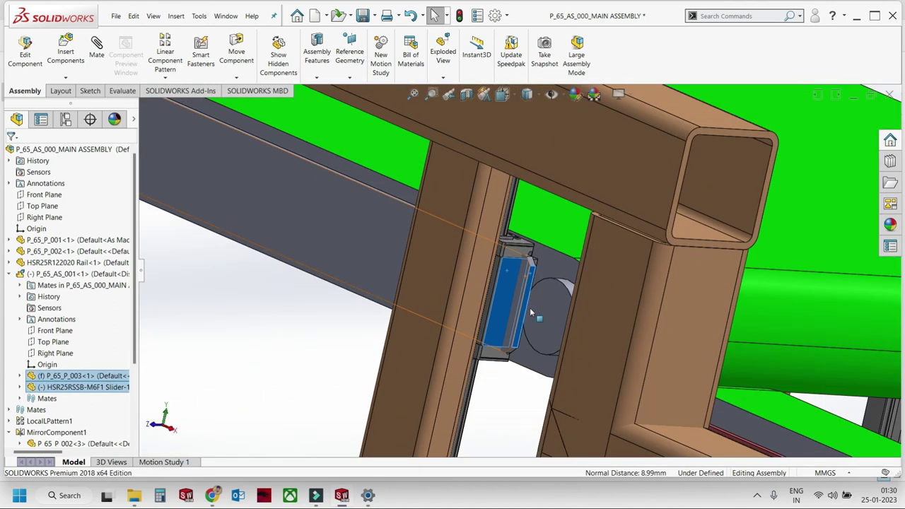
{"action": "key", "text": "ctrl+4"}
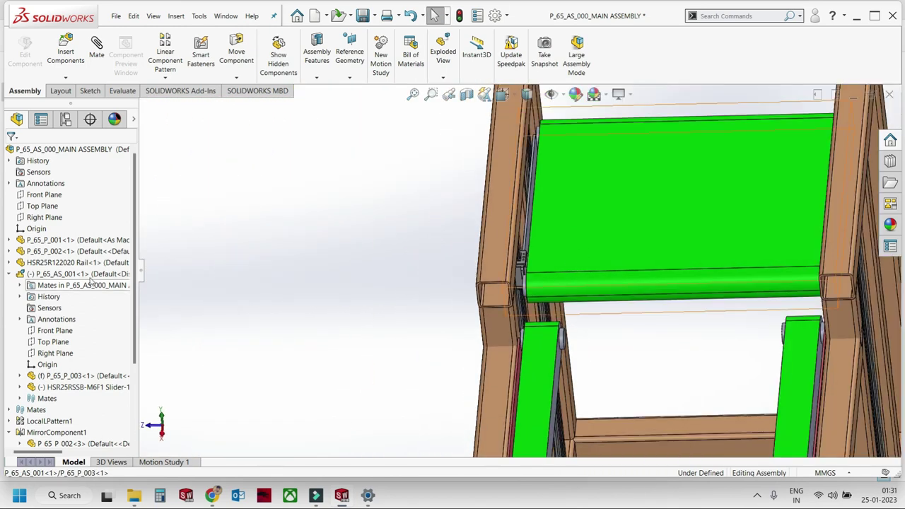
Open the P_65_AS_001 top conveyor sub-assembly in its own window.
{"action": "left_click", "coordinate": [63, 275]}
{"action": "left_click", "coordinate": [78, 242]}
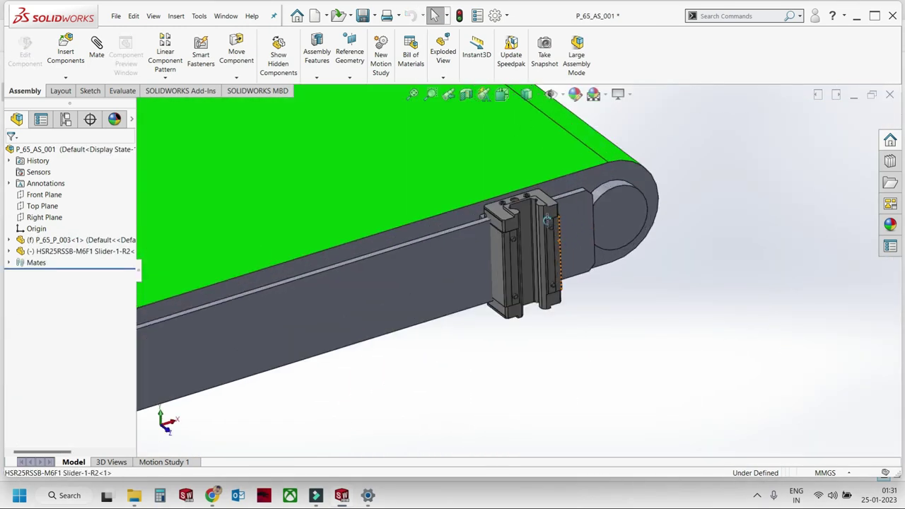
{"action": "scroll", "coordinate": [523, 241], "scroll_direction": "down", "scroll_amount": 3}
Add a 9 mm Distance mate between the slider face and the rail end face.
{"action": "left_click", "coordinate": [561, 262]}
{"action": "scroll", "coordinate": [560, 262], "scroll_direction": "down", "scroll_amount": 2}
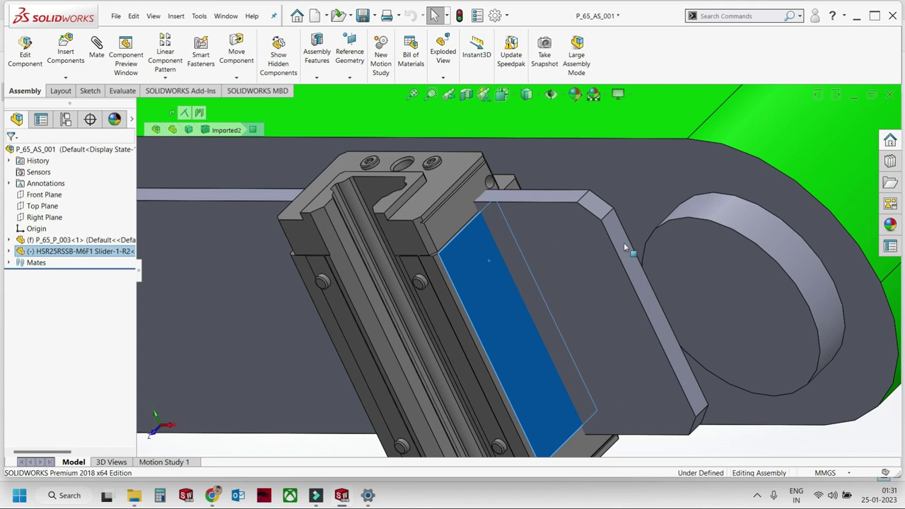
{"action": "left_click", "coordinate": [623, 243], "text": "ctrl"}
{"action": "left_click", "coordinate": [709, 236]}
{"action": "type", "text": "0"}
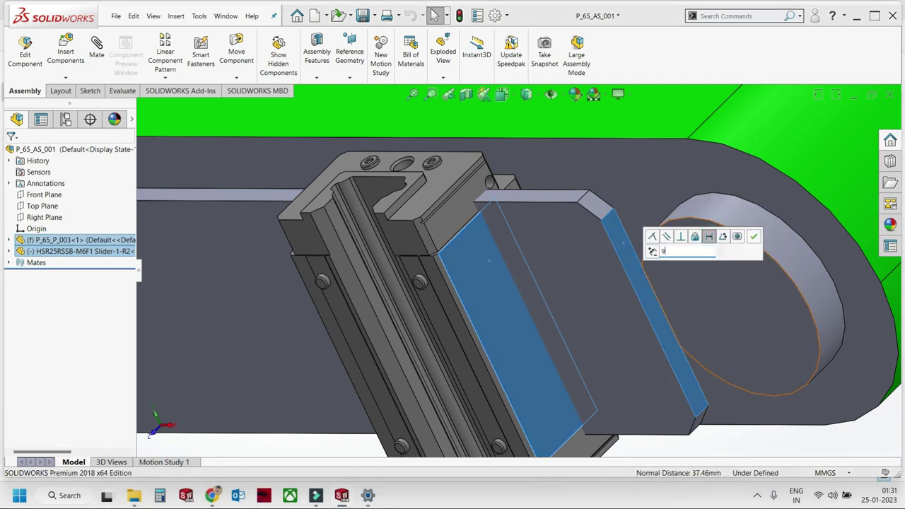
{"action": "key", "text": "Return"}
{"action": "key", "text": "Return"}
Linear-pattern the slider block along the rail edge to add a second slider 400 mm away.
{"action": "key", "text": "ctrl+7"}
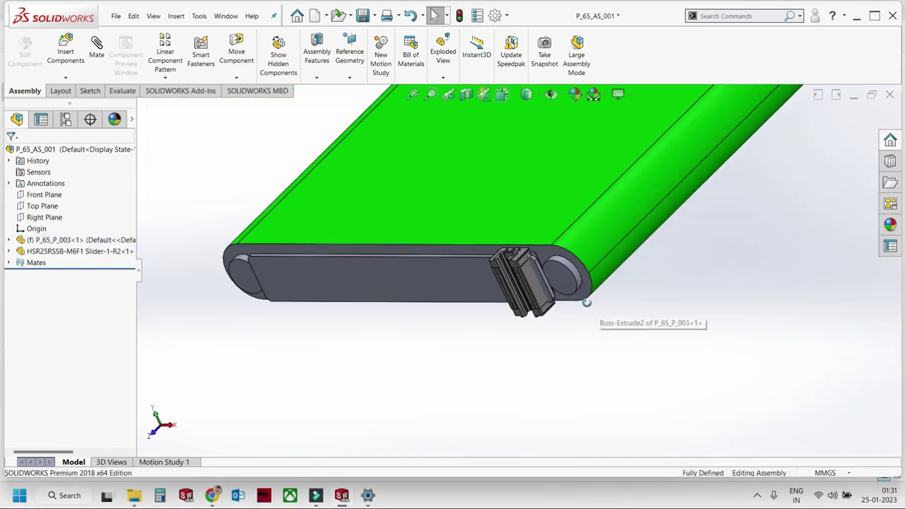
{"action": "left_click", "coordinate": [68, 256]}
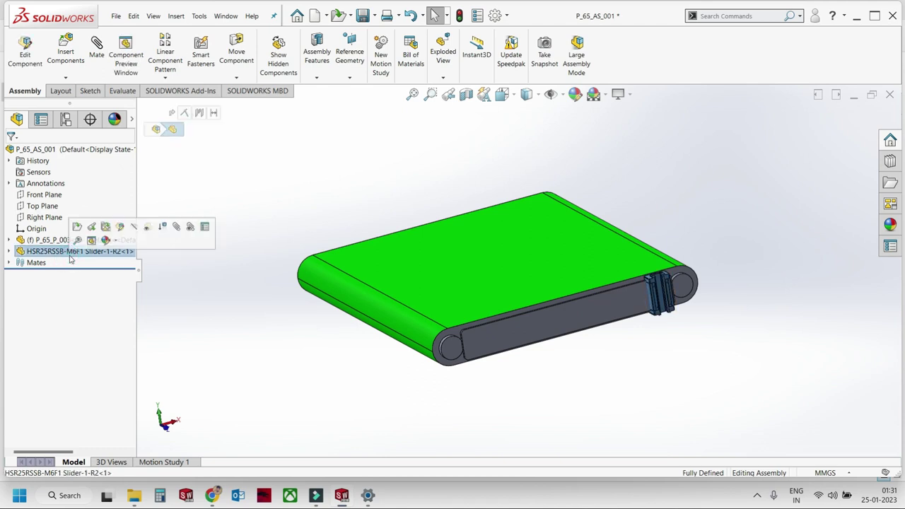
{"action": "left_click", "coordinate": [166, 63]}
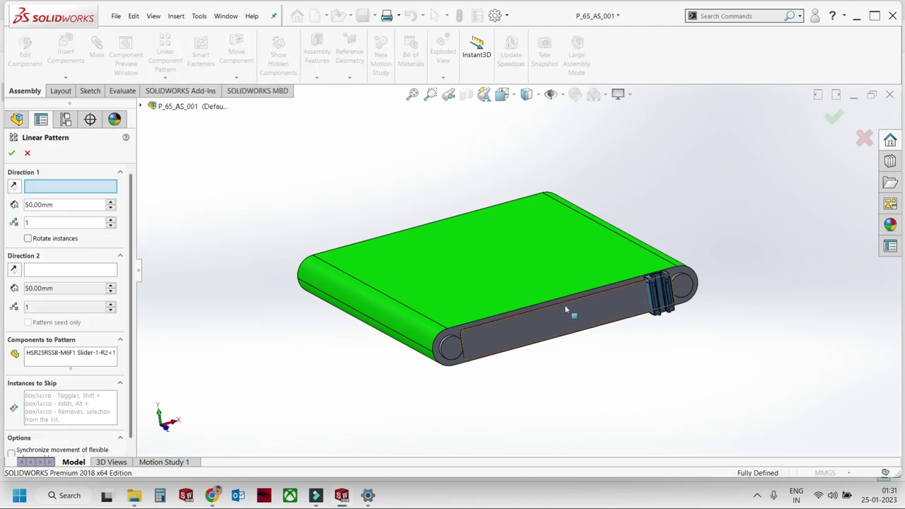
{"action": "left_click", "coordinate": [564, 305]}
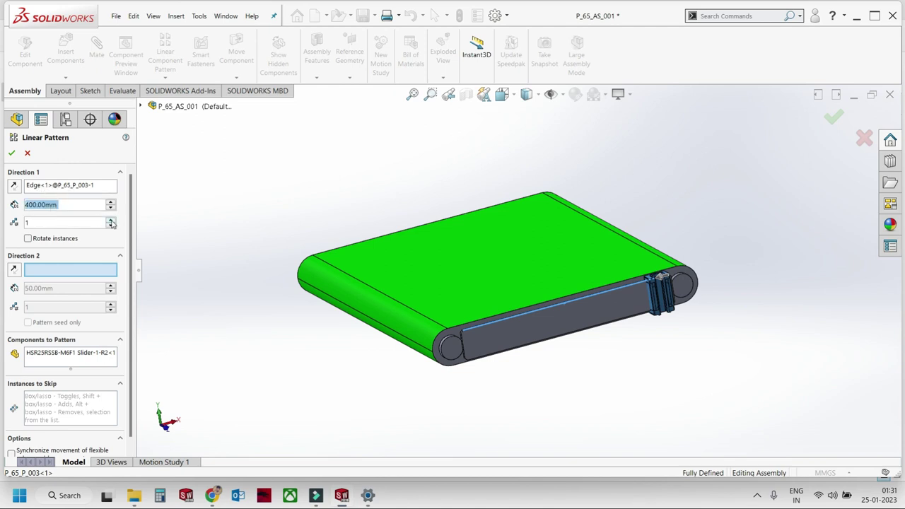
{"action": "left_click", "coordinate": [13, 154]}
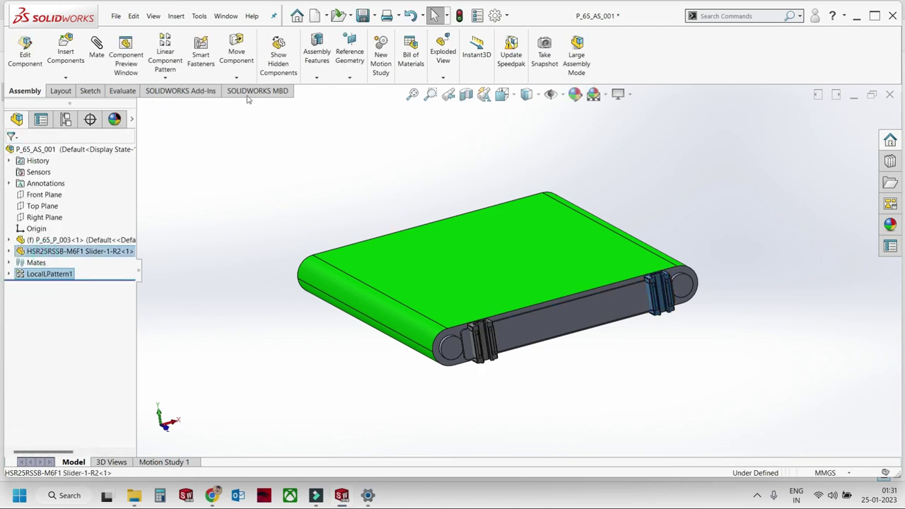
Start Mirror Components for the slider blocks, then cancel it because no mirror plane exists.
{"action": "left_click", "coordinate": [167, 78]}
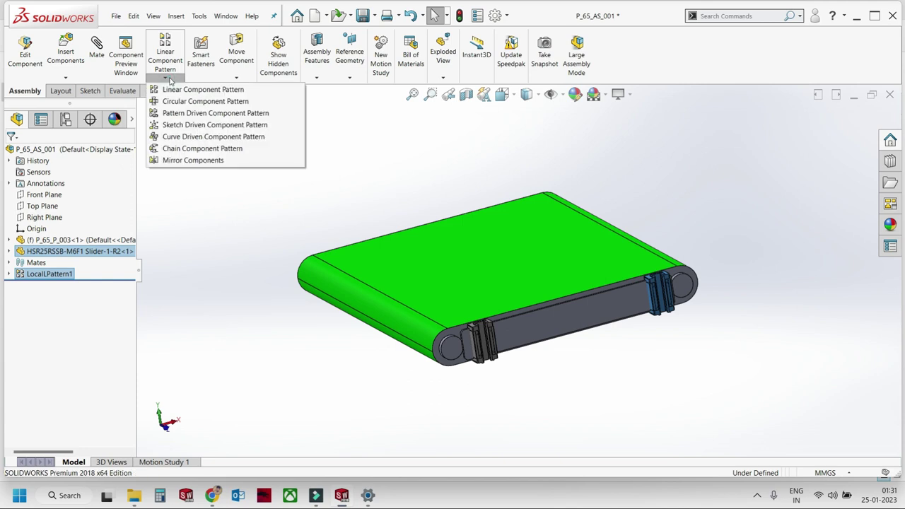
{"action": "left_click", "coordinate": [189, 161]}
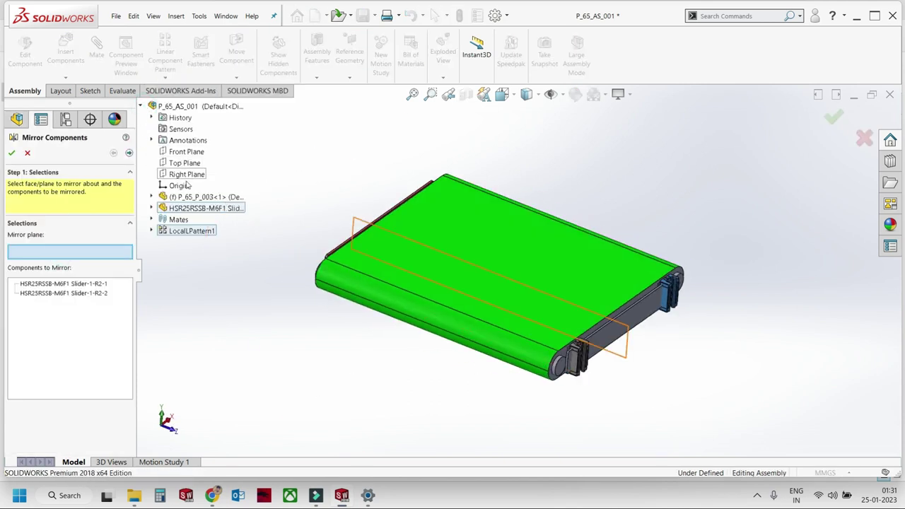
{"action": "key", "text": "Escape"}
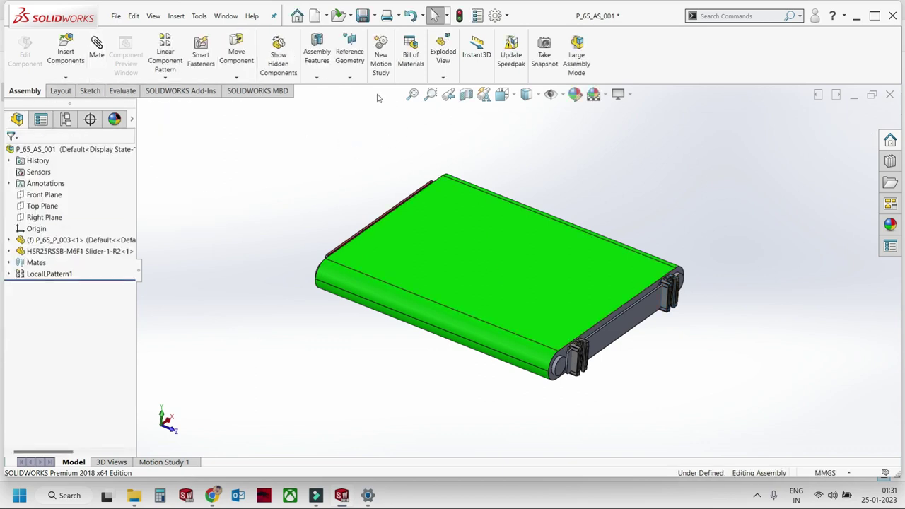
Create reference plane PLANE1 midway between the conveyor's two end faces.
{"action": "left_click", "coordinate": [344, 56]}
{"action": "left_click", "coordinate": [359, 90]}
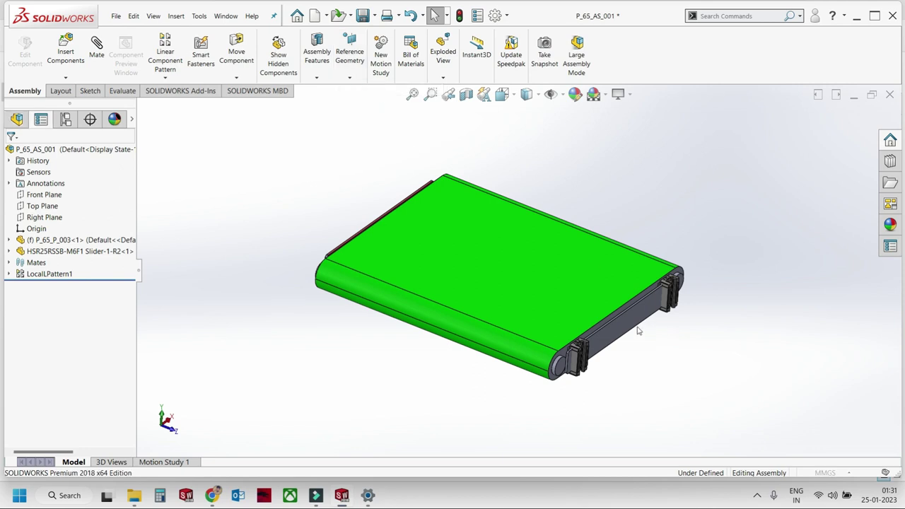
{"action": "middle_click_drag", "start_coordinate": [425, 269], "coordinate": [349, 243]}
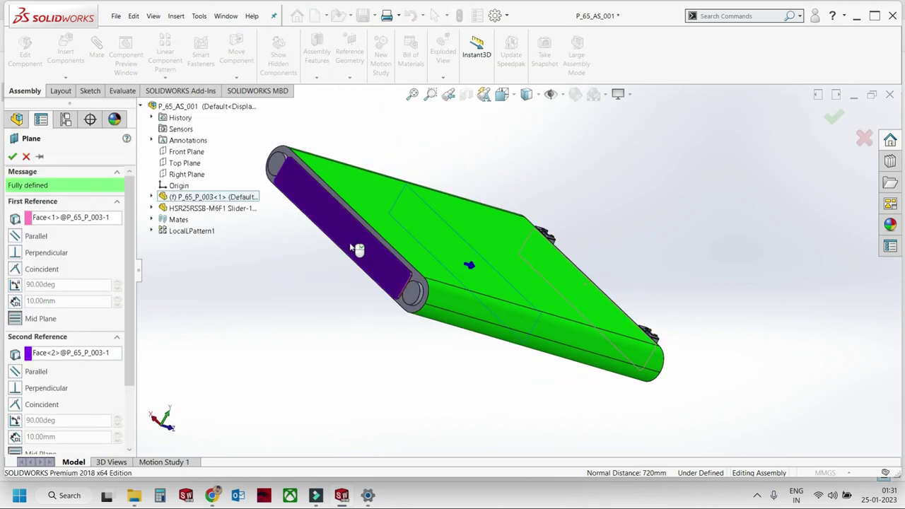
{"action": "key", "text": "Return"}
{"action": "middle_click_drag", "start_coordinate": [430, 247], "coordinate": [376, 243]}
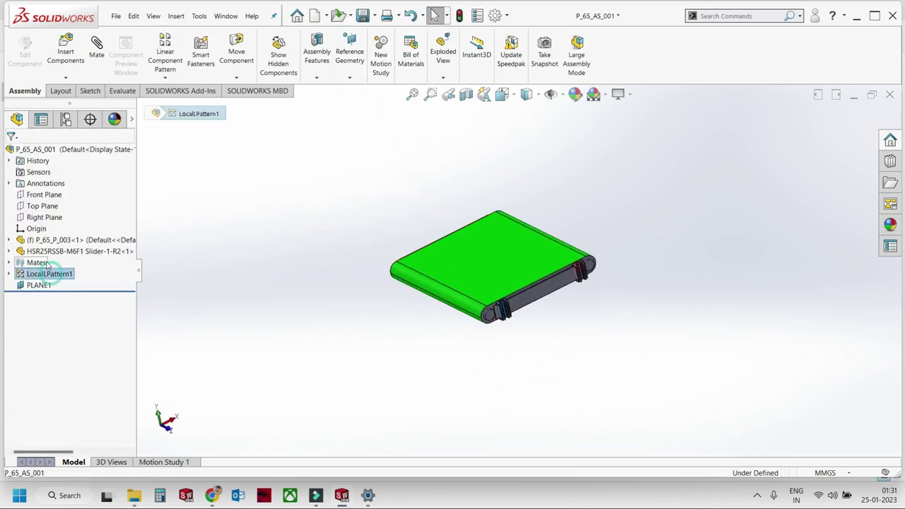
Mirror both slider blocks about PLANE1 onto the opposite rail.
{"action": "left_click", "coordinate": [165, 77]}
{"action": "left_click", "coordinate": [187, 161]}
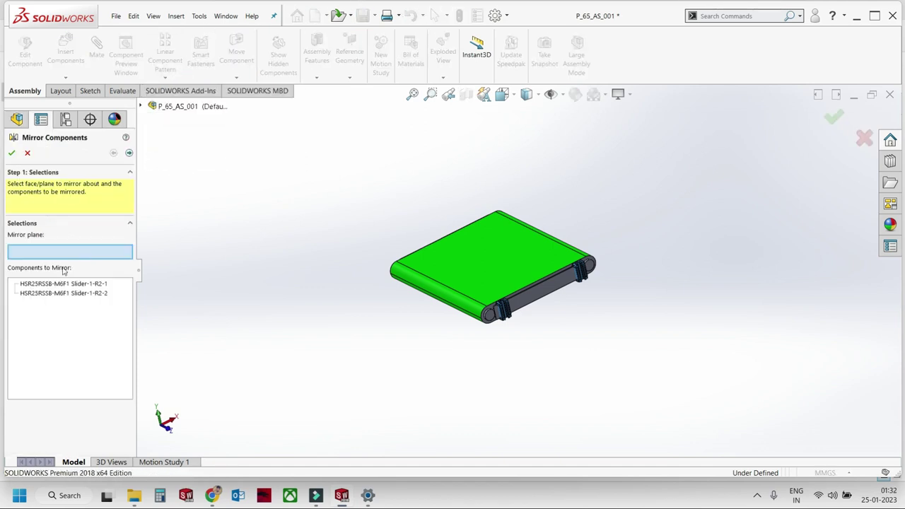
{"action": "left_click", "coordinate": [143, 105]}
{"action": "left_click", "coordinate": [182, 242]}
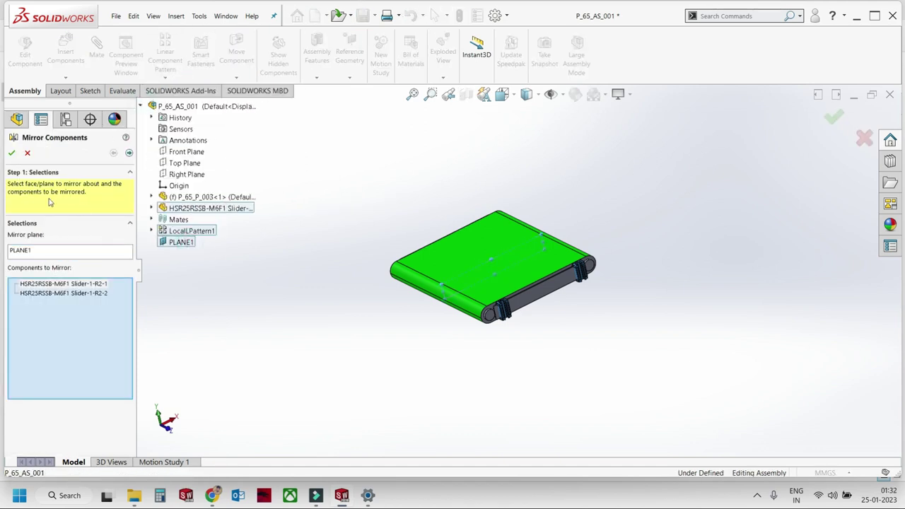
{"action": "left_click", "coordinate": [12, 154]}
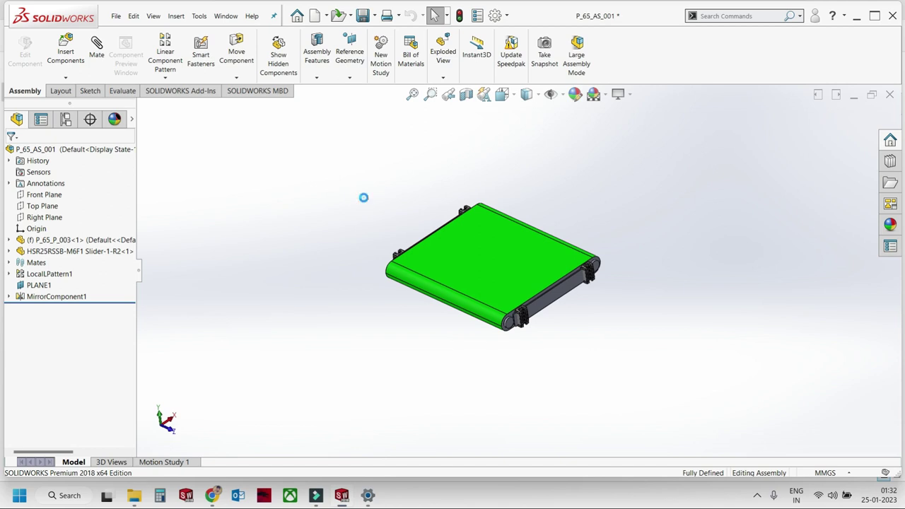
Switch to P_65_AS_000_MAIN ASSEMBLY and collapse all items in the model tree.
{"action": "key", "text": "ctrl+Tab"}
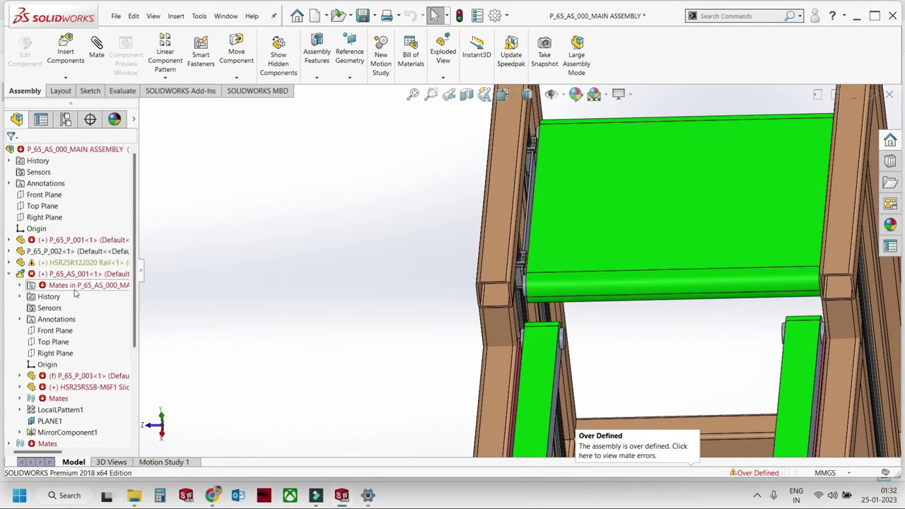
{"action": "left_click", "coordinate": [43, 278]}
{"action": "left_click", "coordinate": [21, 285]}
{"action": "left_click", "coordinate": [10, 274]}
{"action": "left_click", "coordinate": [177, 283]}
{"action": "right_click", "coordinate": [120, 292]}
{"action": "left_click", "coordinate": [239, 297]}
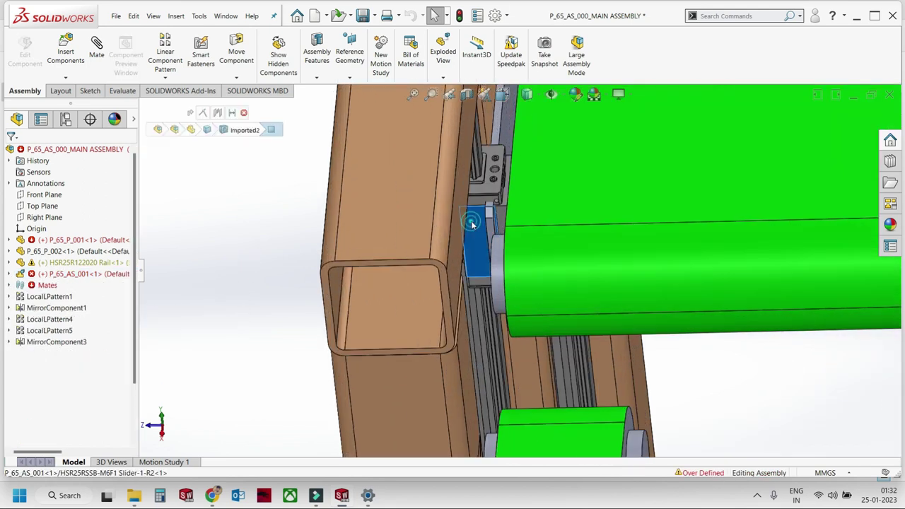
Zoom to the erroring slider block and check the Distance1 mate's options.
{"action": "left_click", "coordinate": [233, 114]}
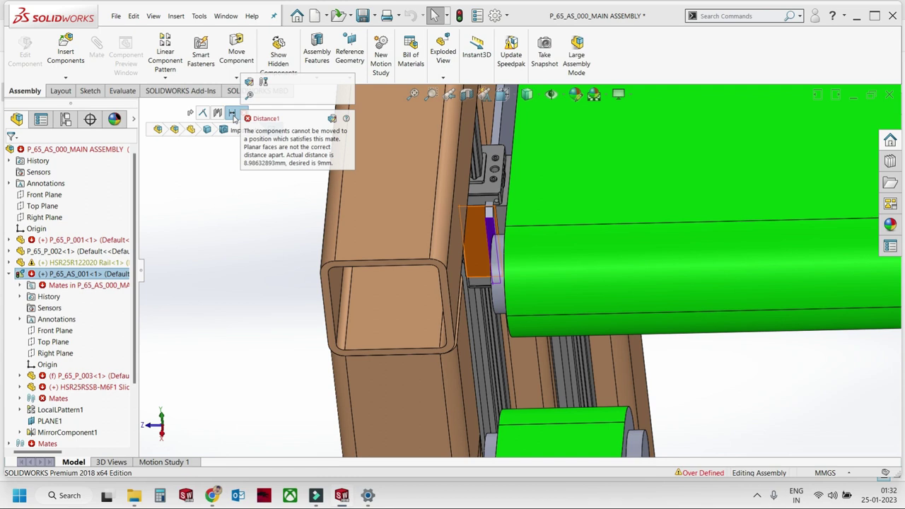
{"action": "right_click", "coordinate": [234, 118]}
{"action": "left_click", "coordinate": [269, 146]}
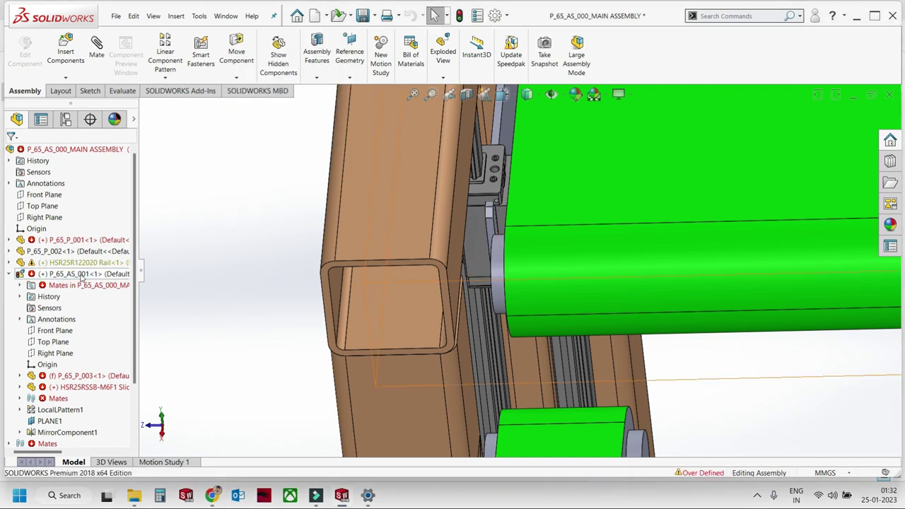
{"action": "left_click", "coordinate": [81, 276]}
{"action": "key", "text": "Escape"}
Expand the slider block's mates and right-click the failing 9 mm Distance1 mate to see its error.
{"action": "middle_click_drag", "start_coordinate": [526, 221], "coordinate": [495, 269]}
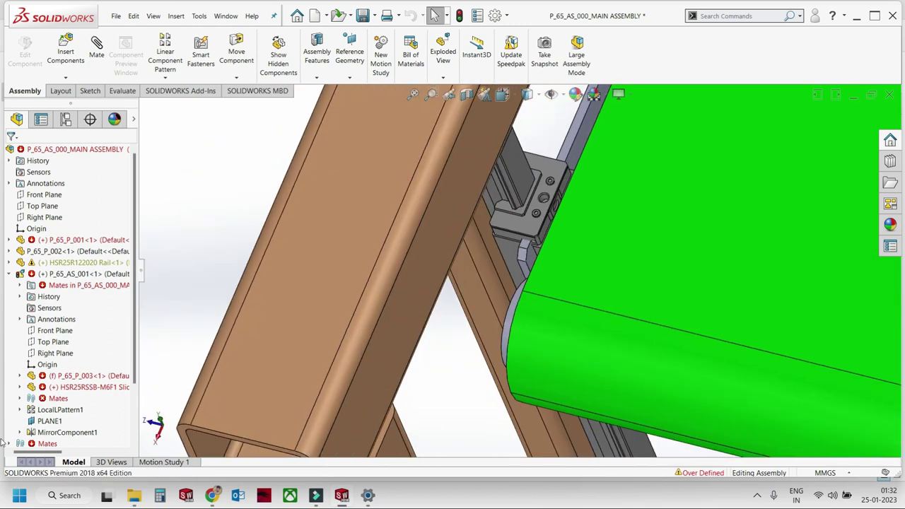
{"action": "left_click", "coordinate": [41, 389]}
{"action": "left_click", "coordinate": [20, 388]}
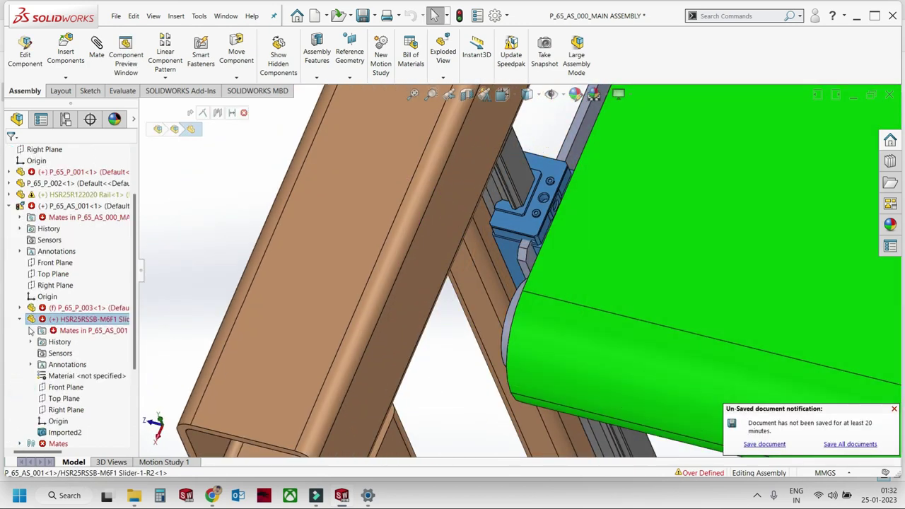
{"action": "left_click", "coordinate": [30, 330]}
{"action": "left_click", "coordinate": [80, 354]}
{"action": "left_click", "coordinate": [80, 364]}
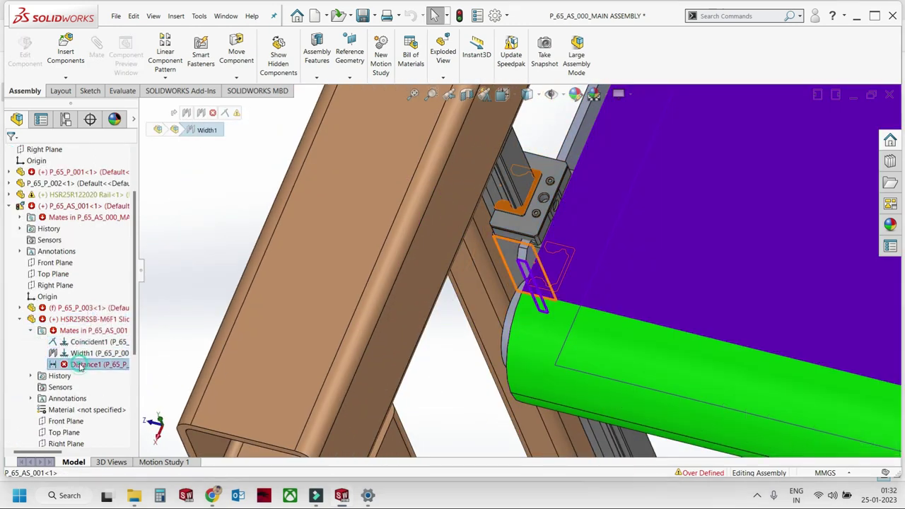
{"action": "right_click", "coordinate": [76, 367]}
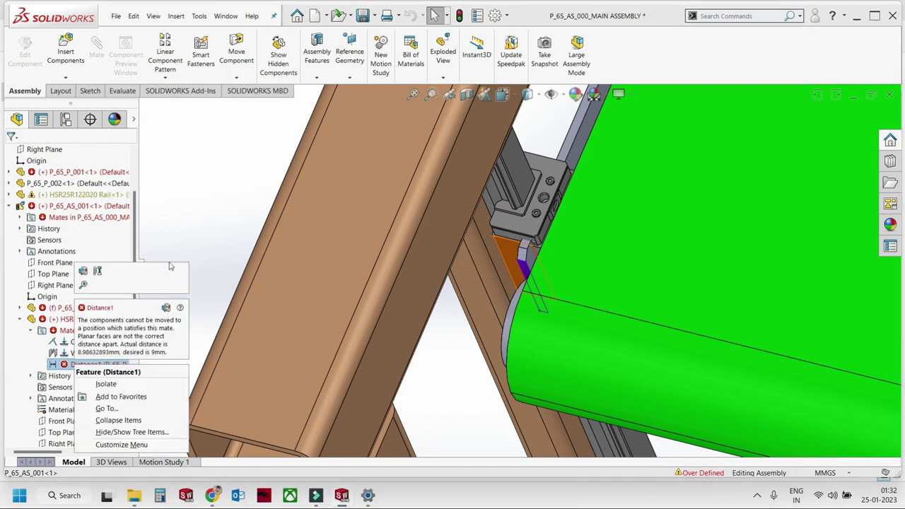
{"action": "key", "text": "Escape"}
{"action": "left_click", "coordinate": [80, 364]}
{"action": "right_click", "coordinate": [78, 369]}
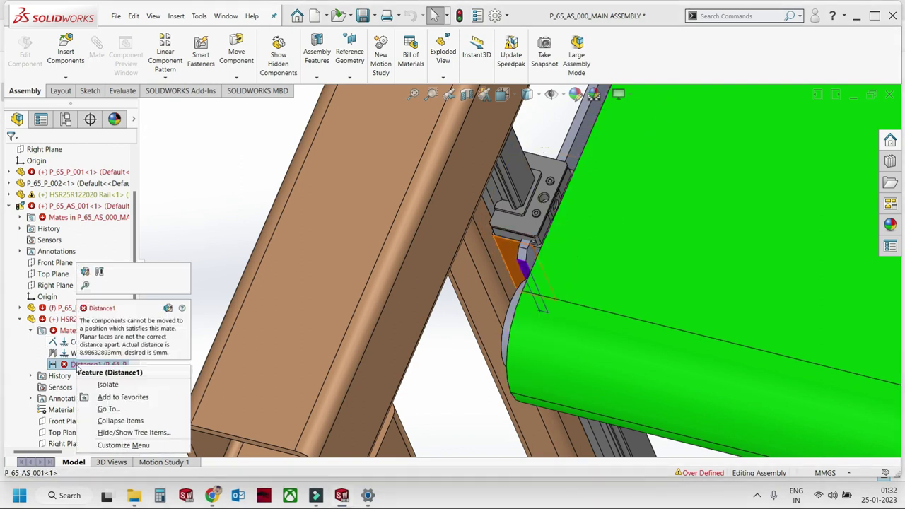
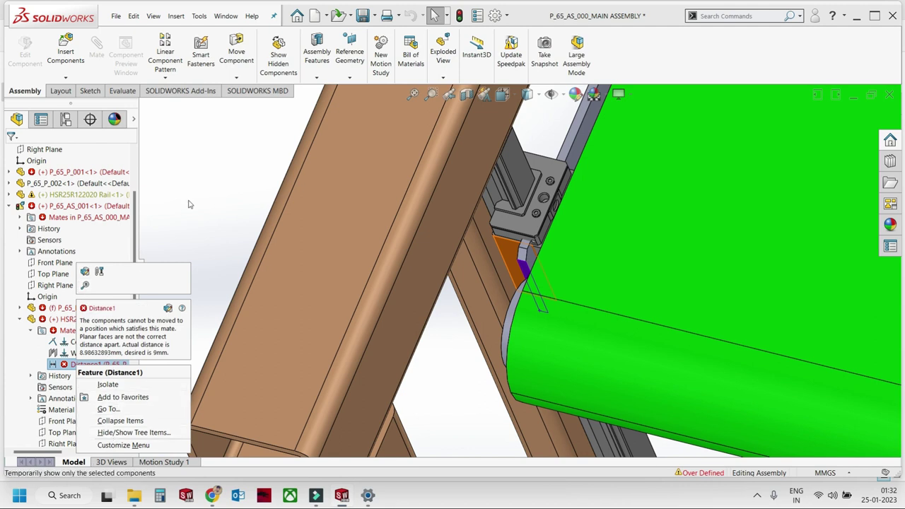
Inspect P_65_AS_001's mates and delete the over-defining Coincident10 mate.
{"action": "left_click", "coordinate": [63, 344]}
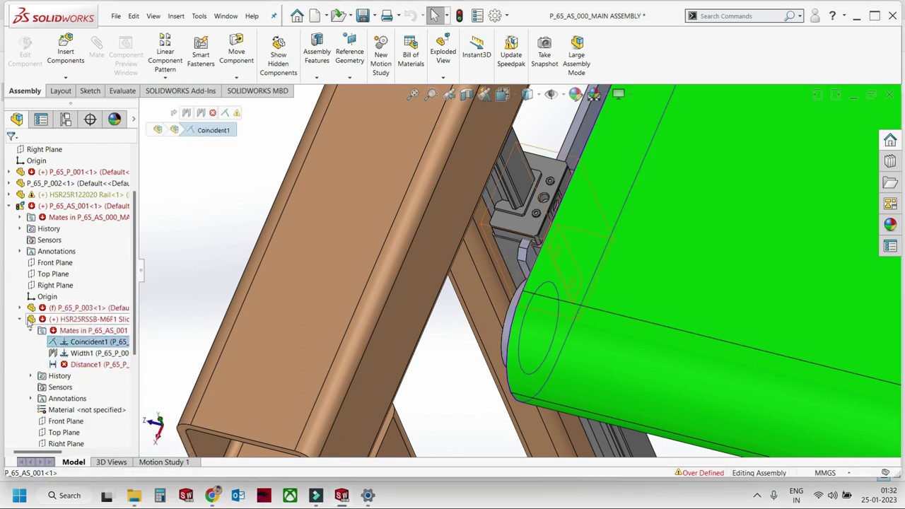
{"action": "scroll", "coordinate": [71, 354], "scroll_direction": "up", "scroll_amount": 1}
{"action": "left_click", "coordinate": [47, 240]}
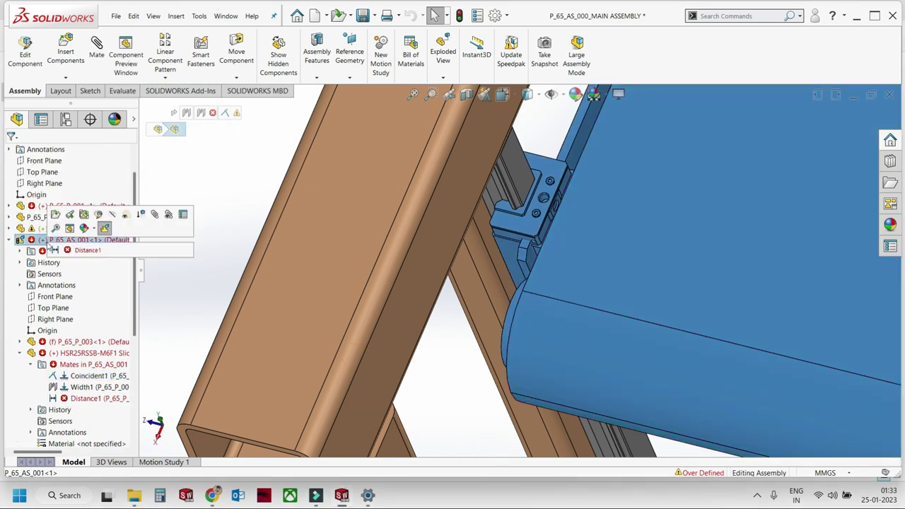
{"action": "left_click", "coordinate": [20, 252]}
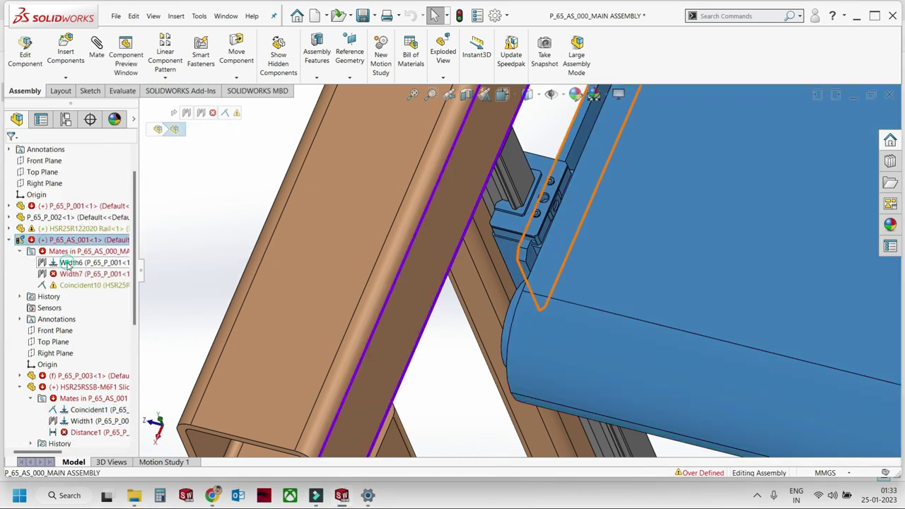
{"action": "left_click", "coordinate": [68, 263]}
{"action": "left_click", "coordinate": [70, 273]}
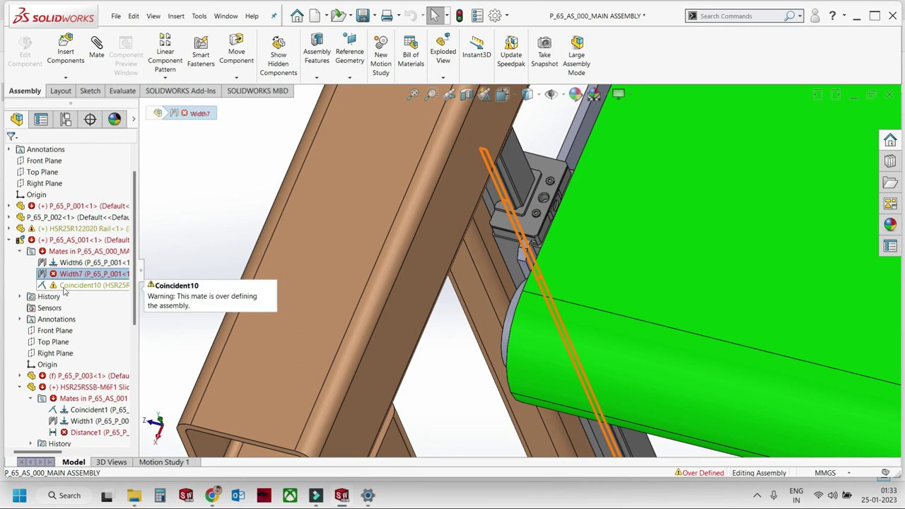
{"action": "right_click", "coordinate": [64, 287]}
{"action": "left_click", "coordinate": [95, 323]}
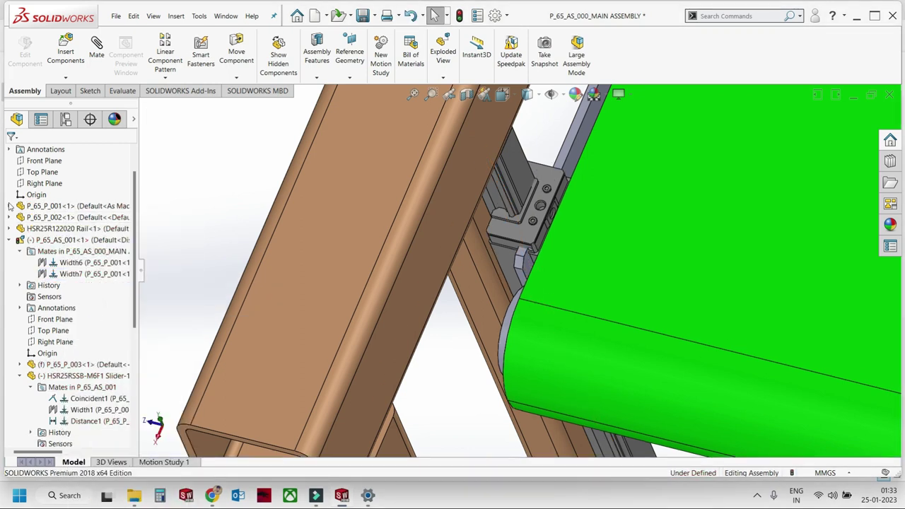
{"action": "left_click", "coordinate": [10, 241]}
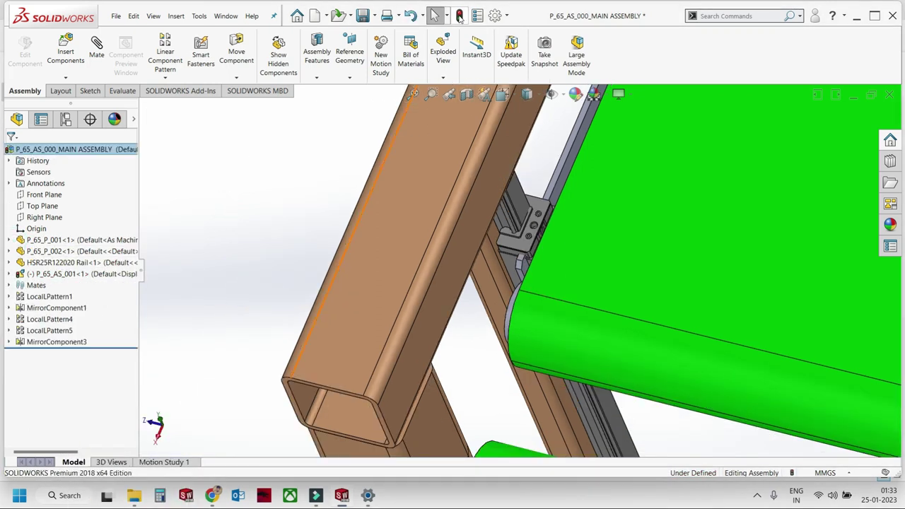
Rebuild the assembly now that Coincident10 is gone.
{"action": "left_click", "coordinate": [460, 15]}
{"action": "left_click", "coordinate": [70, 278]}
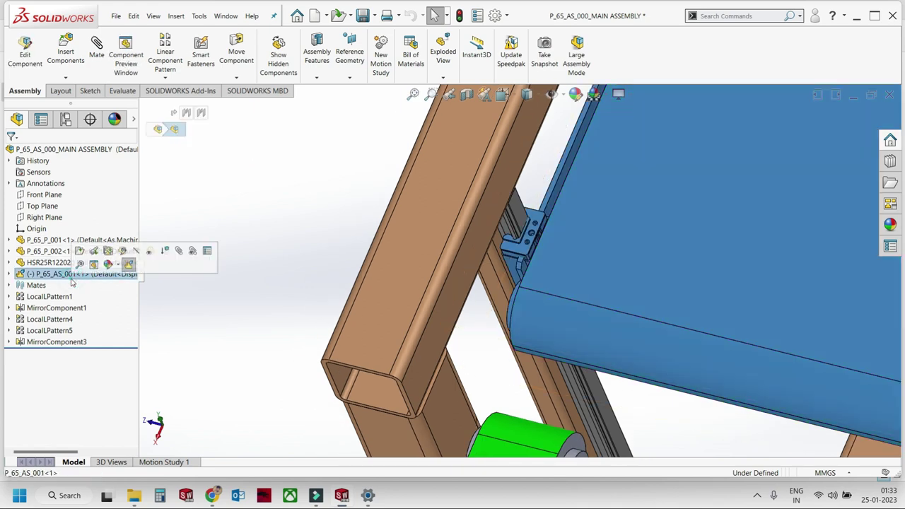
{"action": "left_click", "coordinate": [262, 259]}
{"action": "scroll", "coordinate": [263, 259], "scroll_direction": "up", "scroll_amount": 3}
{"action": "scroll", "coordinate": [440, 263], "scroll_direction": "up", "scroll_amount": 3}
{"action": "scroll", "coordinate": [392, 204], "scroll_direction": "up", "scroll_amount": 2}
{"action": "scroll", "coordinate": [551, 312], "scroll_direction": "down", "scroll_amount": 5}
Drag the frame's top plate and orbit to view the whole conveyor frame.
{"action": "left_click_drag", "start_coordinate": [551, 311], "coordinate": [583, 263]}
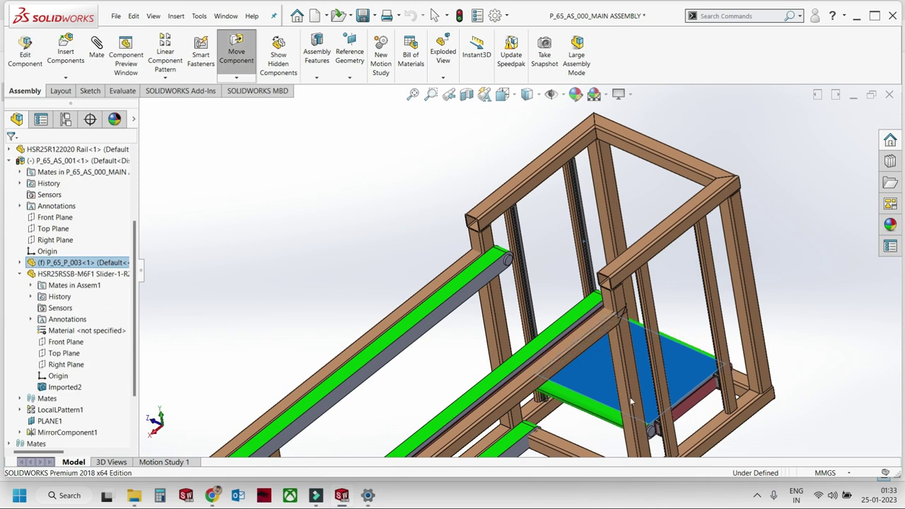
{"action": "scroll", "coordinate": [583, 263], "scroll_direction": "up", "scroll_amount": 5}
{"action": "middle_click_drag", "start_coordinate": [583, 263], "coordinate": [524, 320]}
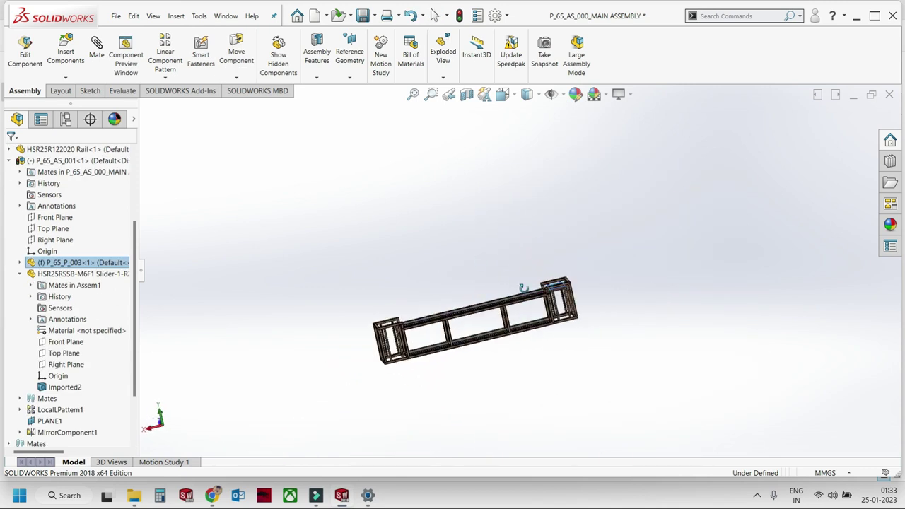
{"action": "scroll", "coordinate": [518, 316], "scroll_direction": "down", "scroll_amount": 3}
{"action": "middle_click_drag", "start_coordinate": [455, 303], "coordinate": [448, 307]}
{"action": "left_click", "coordinate": [448, 307]}
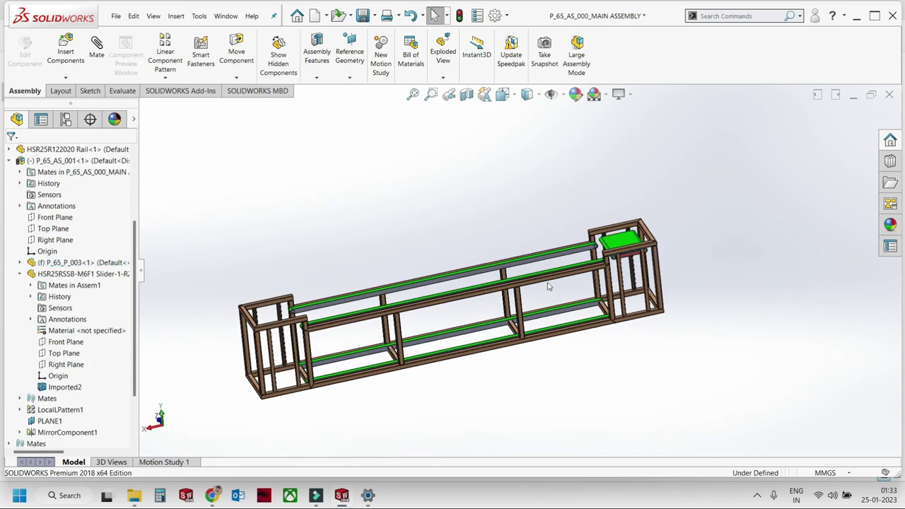
{"action": "scroll", "coordinate": [559, 282], "scroll_direction": "down", "scroll_amount": 3}
Collapse the tree and select the P_65_AS_001 conveyor subassembly.
{"action": "key", "text": "shift+c"}
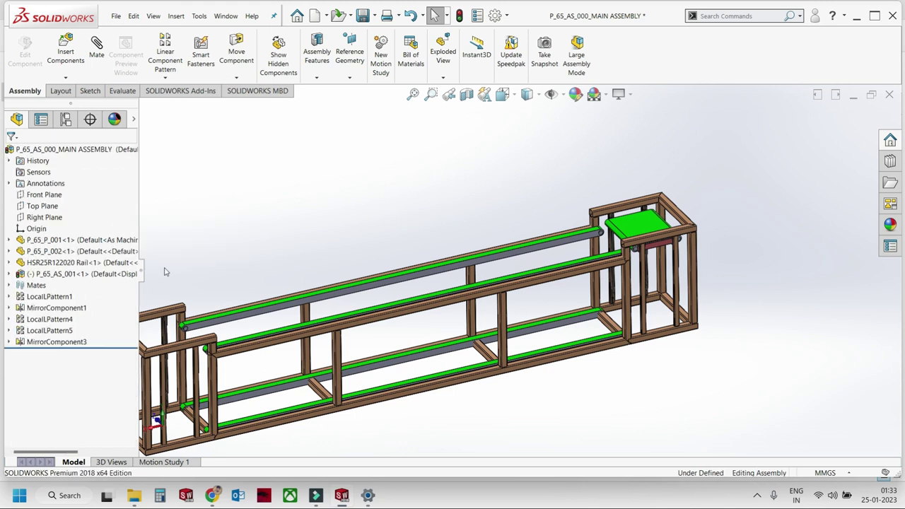
{"action": "scroll", "coordinate": [665, 248], "scroll_direction": "up", "scroll_amount": 5}
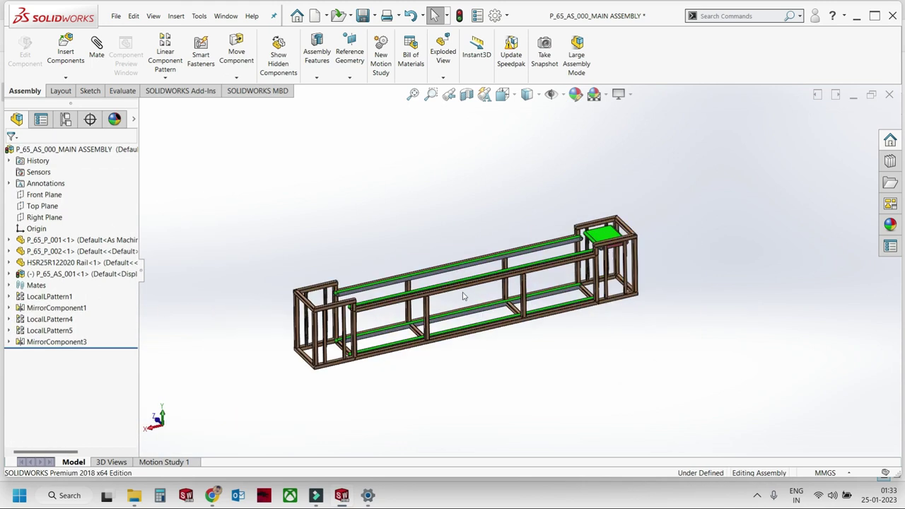
{"action": "scroll", "coordinate": [459, 290], "scroll_direction": "down", "scroll_amount": 2}
{"action": "left_click", "coordinate": [82, 274]}
Linear-pattern P_65_AS_001 along the frame edge with 5800 mm spacing, creating LocalPattern6.
{"action": "left_click", "coordinate": [165, 77]}
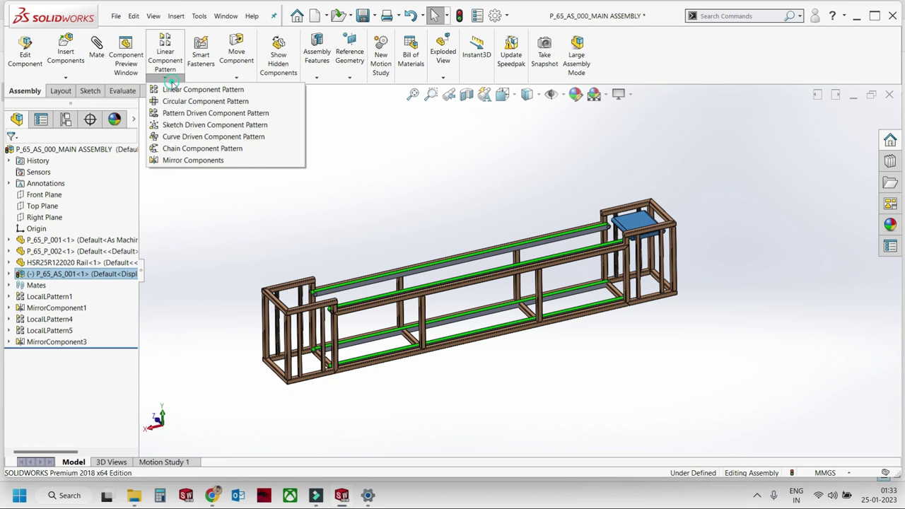
{"action": "left_click", "coordinate": [179, 90]}
{"action": "left_click", "coordinate": [474, 285]}
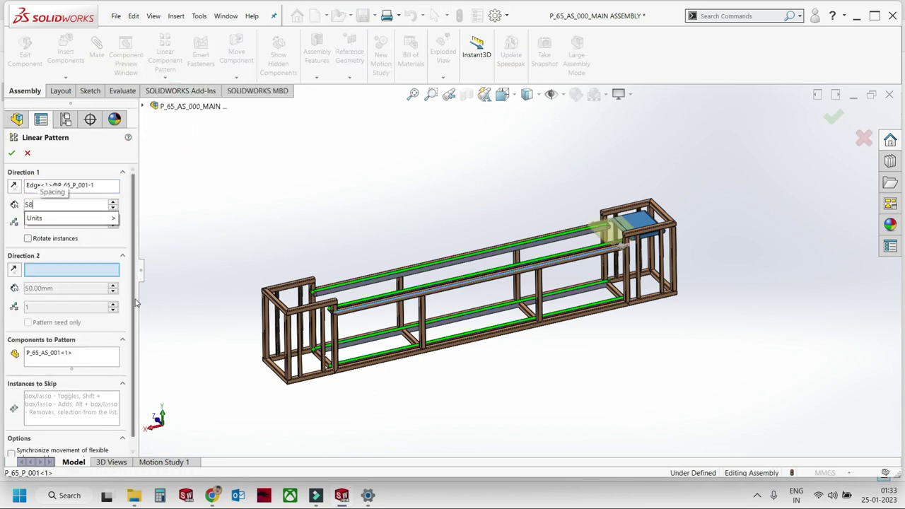
{"action": "type", "text": "00"}
{"action": "key", "text": "Return"}
{"action": "left_click", "coordinate": [13, 150]}
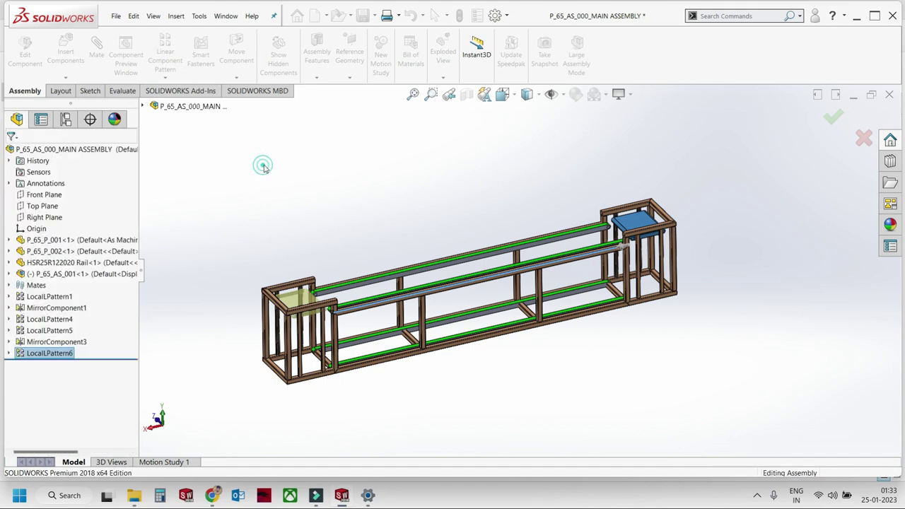
{"action": "scroll", "coordinate": [625, 248], "scroll_direction": "down", "scroll_amount": 3}
{"action": "scroll", "coordinate": [625, 247], "scroll_direction": "down", "scroll_amount": 3}
Slide the copied slider plates along their rails and fit the whole frame in view.
{"action": "scroll", "coordinate": [625, 247], "scroll_direction": "up", "scroll_amount": 2}
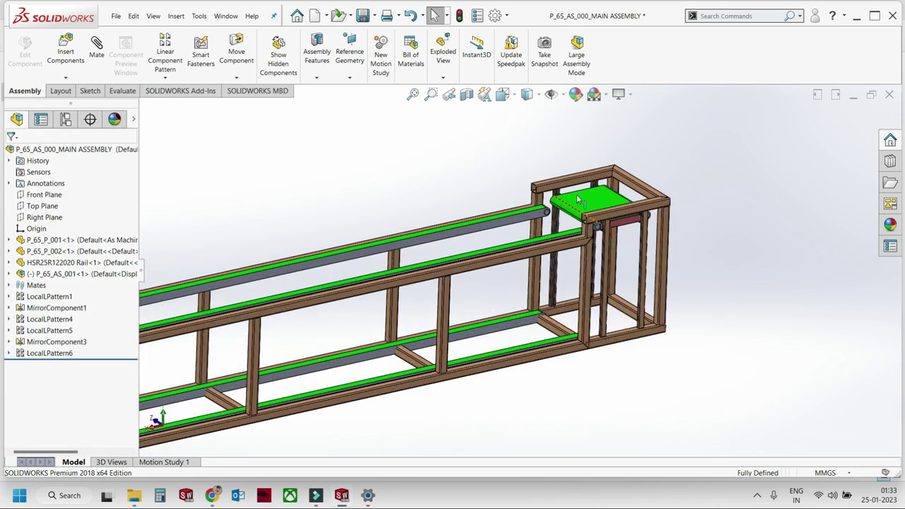
{"action": "left_click", "coordinate": [605, 244]}
{"action": "scroll", "coordinate": [609, 251], "scroll_direction": "up", "scroll_amount": 4}
{"action": "left_click", "coordinate": [713, 244]}
{"action": "scroll", "coordinate": [396, 332], "scroll_direction": "down", "scroll_amount": 3}
{"action": "scroll", "coordinate": [353, 325], "scroll_direction": "down", "scroll_amount": 2}
{"action": "left_click_drag", "start_coordinate": [347, 324], "coordinate": [351, 274]}
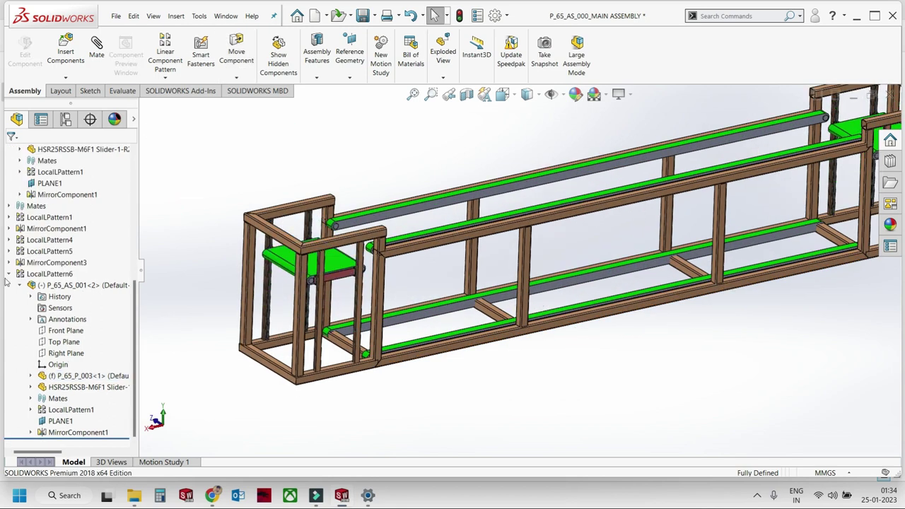
{"action": "left_click", "coordinate": [10, 274]}
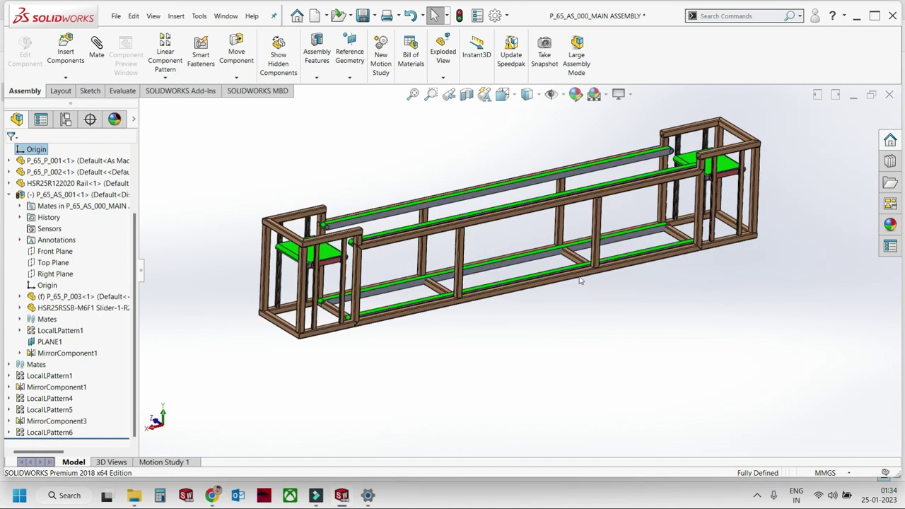
{"action": "middle_click_drag", "start_coordinate": [495, 269], "coordinate": [739, 170]}
{"action": "left_click_drag", "start_coordinate": [739, 170], "coordinate": [764, 159]}
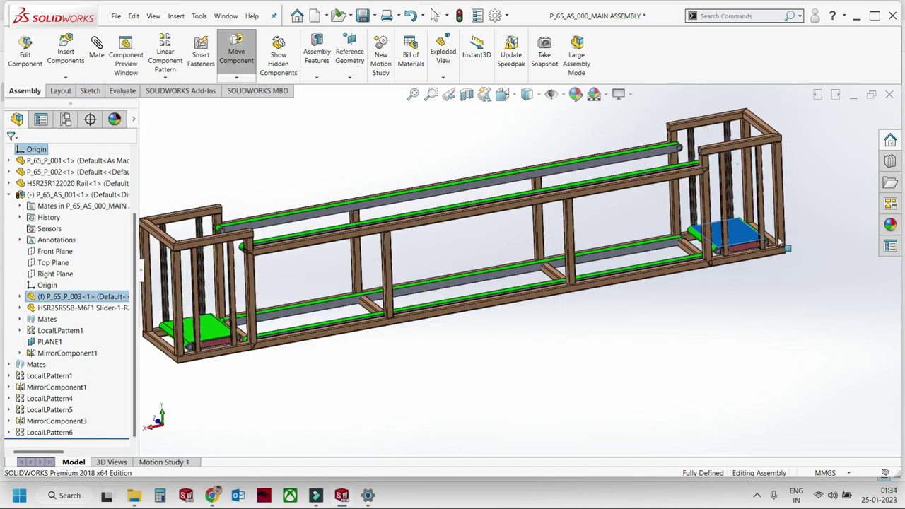
{"action": "key", "text": "f"}
{"action": "left_click", "coordinate": [606, 310]}
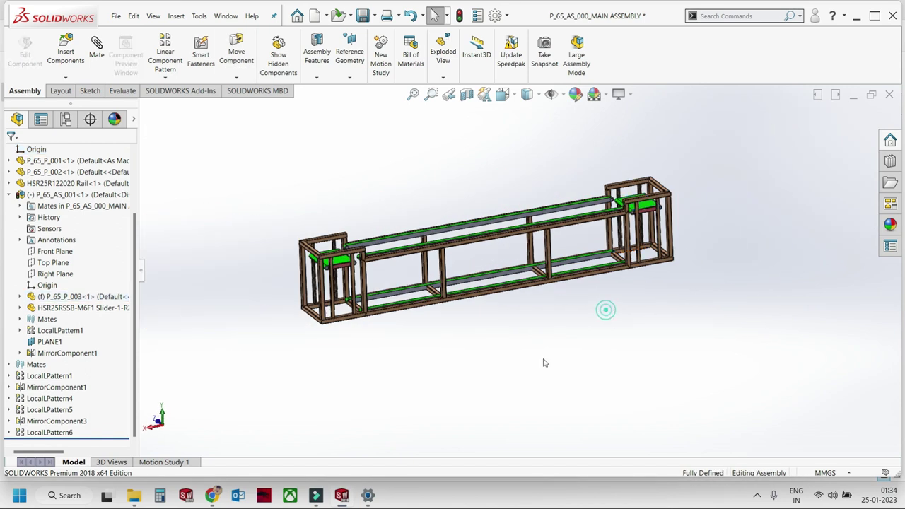
Delete the LocalPattern6 pattern and reselect the P_65_AS_001 subassembly.
{"action": "left_click", "coordinate": [8, 196]}
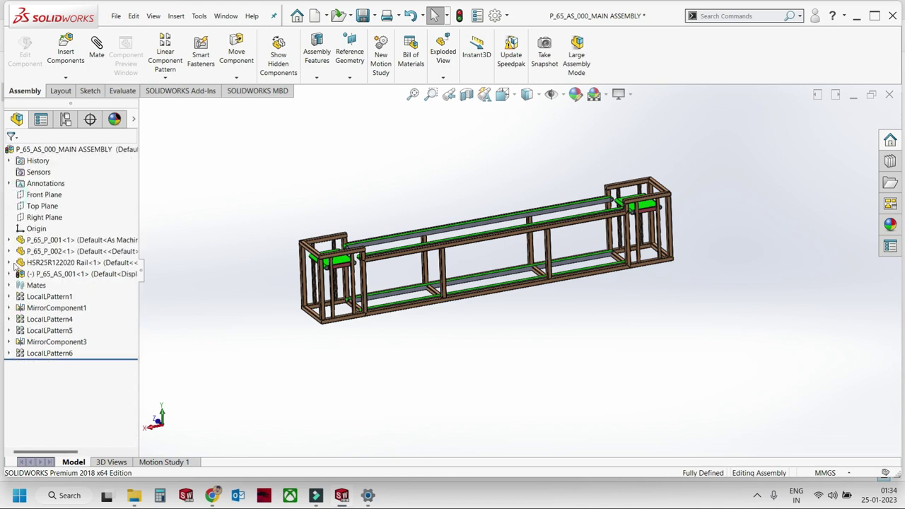
{"action": "right_click", "coordinate": [46, 353]}
{"action": "left_click", "coordinate": [101, 407]}
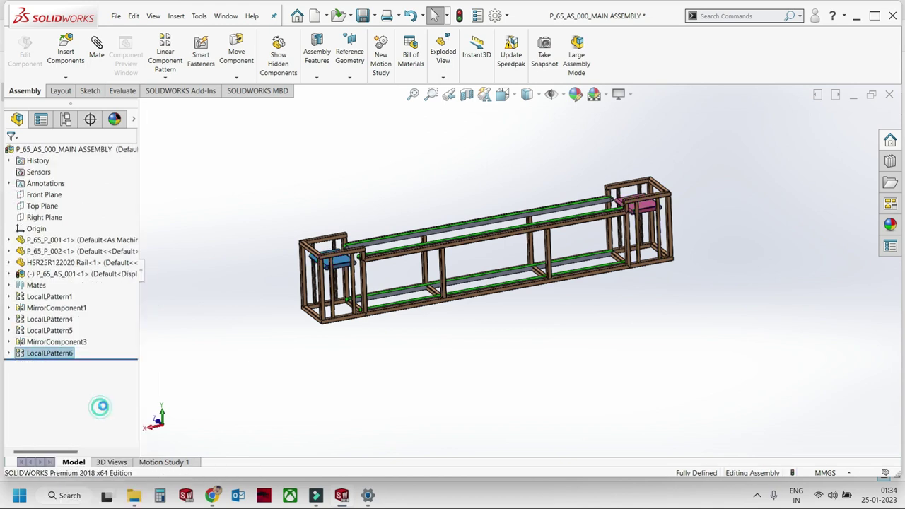
{"action": "left_click", "coordinate": [71, 278]}
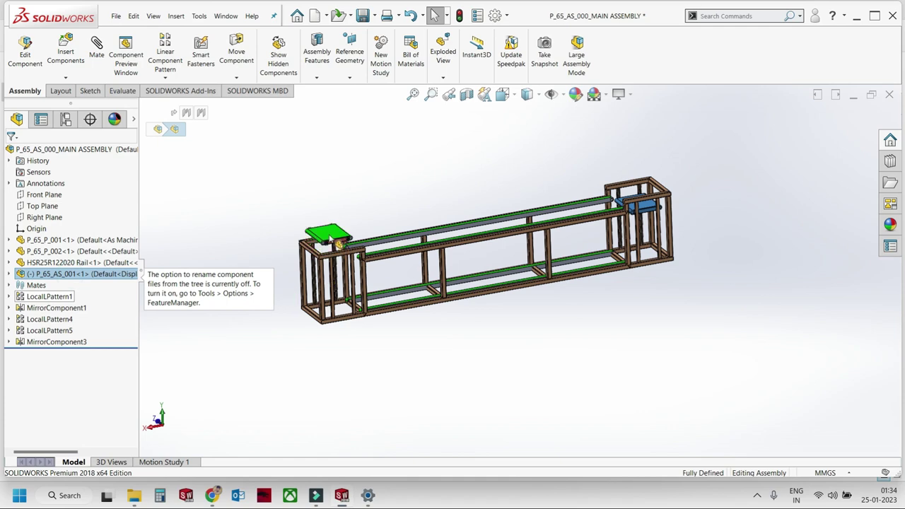
Move the left conveyor up onto the frame top and check the slider block from below.
{"action": "scroll", "coordinate": [255, 205], "scroll_direction": "down", "scroll_amount": 5}
{"action": "left_click", "coordinate": [246, 222]}
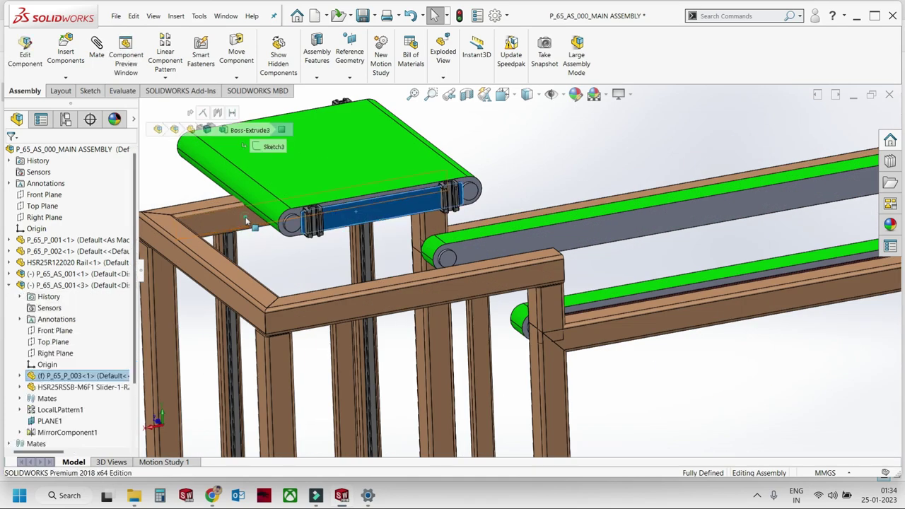
{"action": "middle_click_drag", "start_coordinate": [246, 221], "coordinate": [384, 278]}
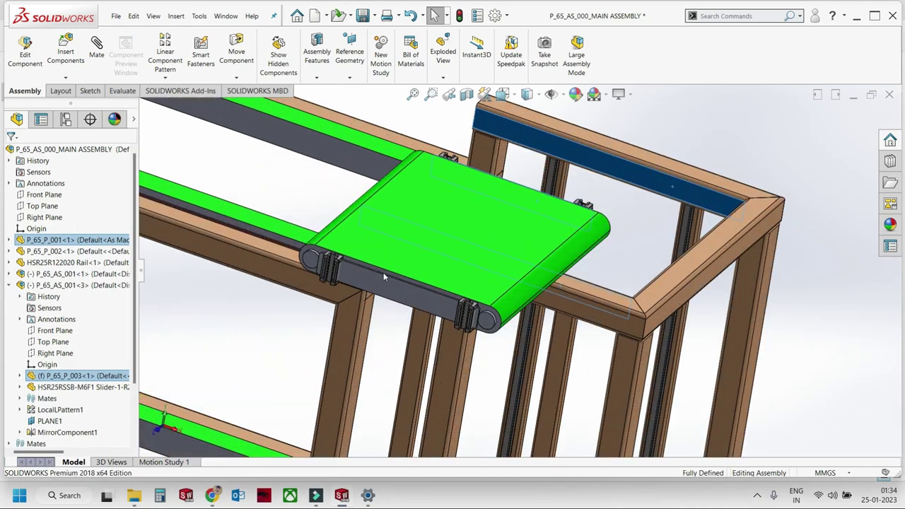
{"action": "left_click_drag", "start_coordinate": [400, 291], "coordinate": [599, 281]}
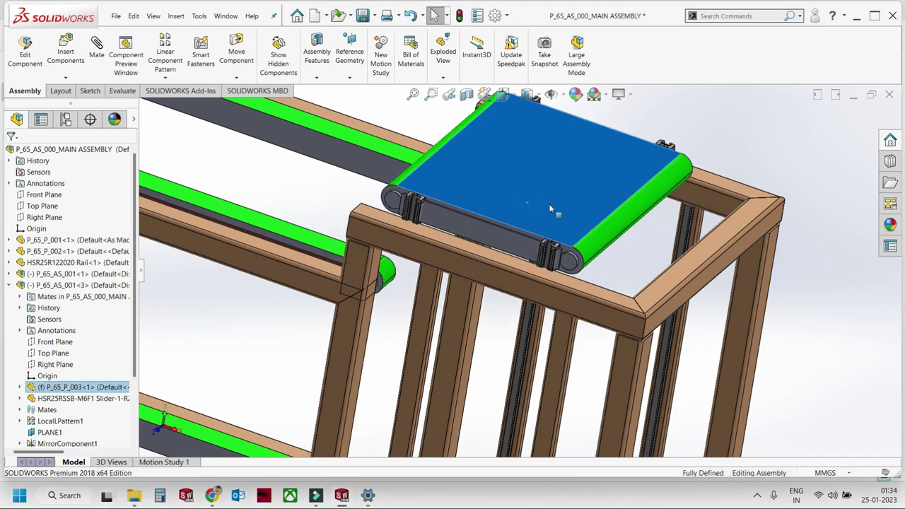
{"action": "scroll", "coordinate": [598, 281], "scroll_direction": "down", "scroll_amount": 2}
{"action": "scroll", "coordinate": [591, 272], "scroll_direction": "down", "scroll_amount": 2}
{"action": "scroll", "coordinate": [580, 258], "scroll_direction": "down", "scroll_amount": 2}
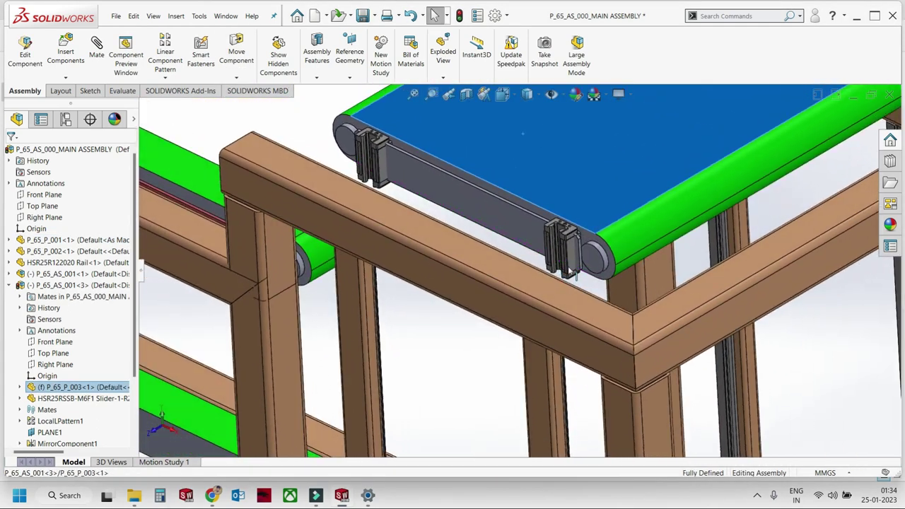
{"action": "scroll", "coordinate": [570, 246], "scroll_direction": "down", "scroll_amount": 2}
{"action": "mouse_move", "coordinate": [570, 244]}
{"action": "middle_mouse_down"}
{"action": "mouse_move", "coordinate": [536, 248]}
{"action": "mouse_move", "coordinate": [519, 367]}
{"action": "middle_mouse_up"}
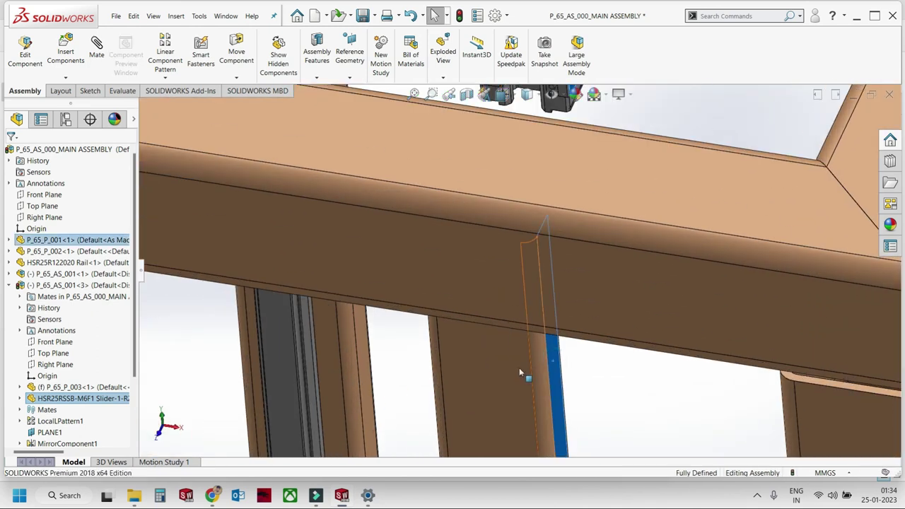
{"action": "scroll", "coordinate": [519, 353], "scroll_direction": "down", "scroll_amount": 2}
Select a frame member, then the P_65_P_003 top plate.
{"action": "left_click", "coordinate": [437, 309]}
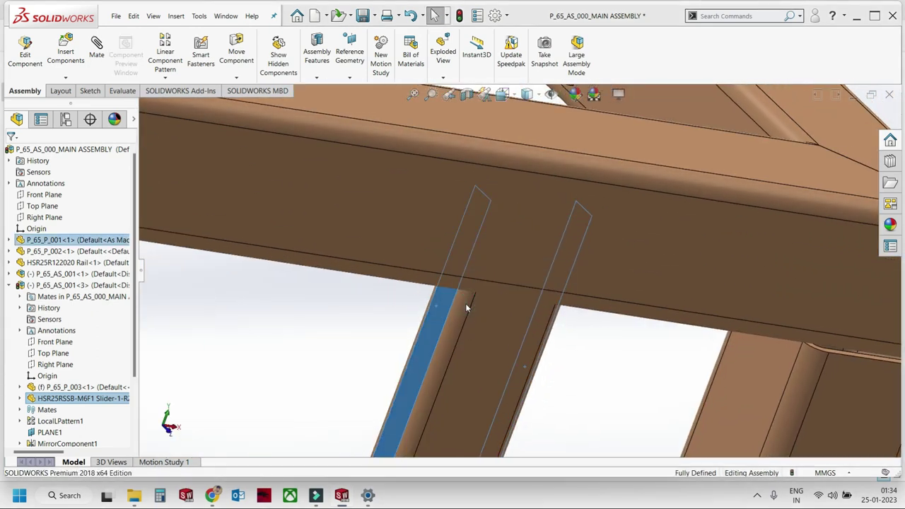
{"action": "scroll", "coordinate": [503, 304], "scroll_direction": "up", "scroll_amount": 8}
{"action": "left_click", "coordinate": [530, 306]}
{"action": "middle_click_drag", "start_coordinate": [529, 306], "coordinate": [509, 283]}
{"action": "scroll", "coordinate": [509, 283], "scroll_direction": "down", "scroll_amount": 3}
{"action": "left_click", "coordinate": [503, 244]}
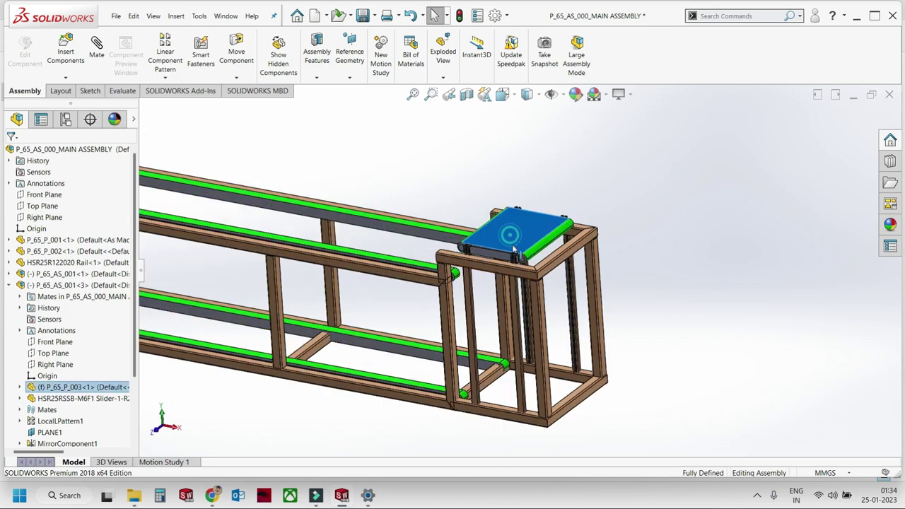
{"action": "scroll", "coordinate": [517, 306], "scroll_direction": "down", "scroll_amount": 2}
{"action": "scroll", "coordinate": [517, 306], "scroll_direction": "up", "scroll_amount": 2}
{"action": "scroll", "coordinate": [572, 286], "scroll_direction": "up", "scroll_amount": 4}
Zoom out to the whole frame, collapse the subassembly, and select base frame part P_65_P_001.
{"action": "mouse_move", "coordinate": [541, 309]}
{"action": "middle_mouse_down"}
{"action": "mouse_move", "coordinate": [357, 322]}
{"action": "mouse_move", "coordinate": [349, 370]}
{"action": "middle_mouse_up"}
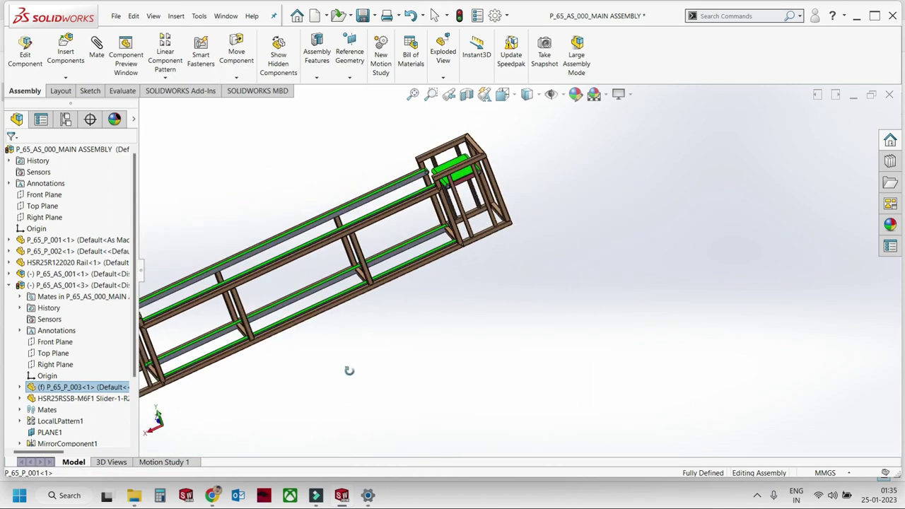
{"action": "left_click", "coordinate": [350, 370]}
{"action": "scroll", "coordinate": [445, 304], "scroll_direction": "up", "scroll_amount": 3}
{"action": "scroll", "coordinate": [462, 300], "scroll_direction": "down", "scroll_amount": 3}
{"action": "middle_click_drag", "start_coordinate": [444, 303], "coordinate": [468, 296]}
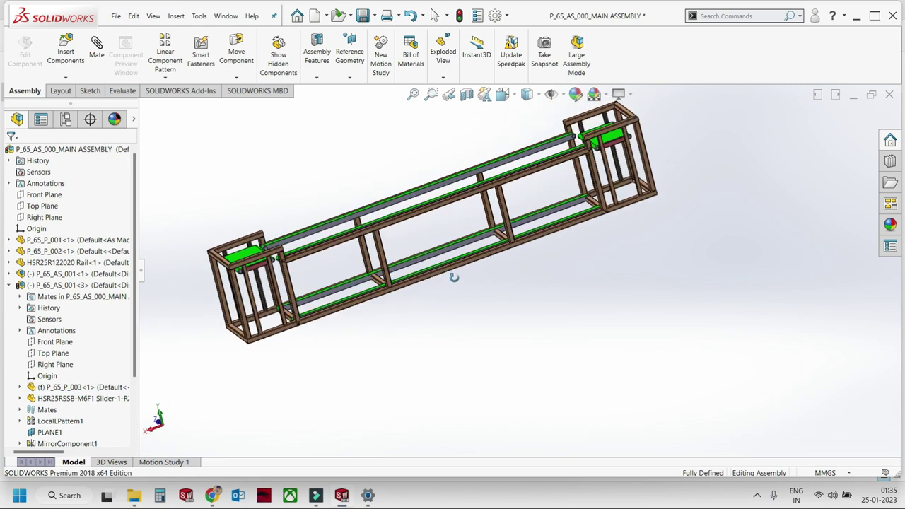
{"action": "key", "text": "z"}
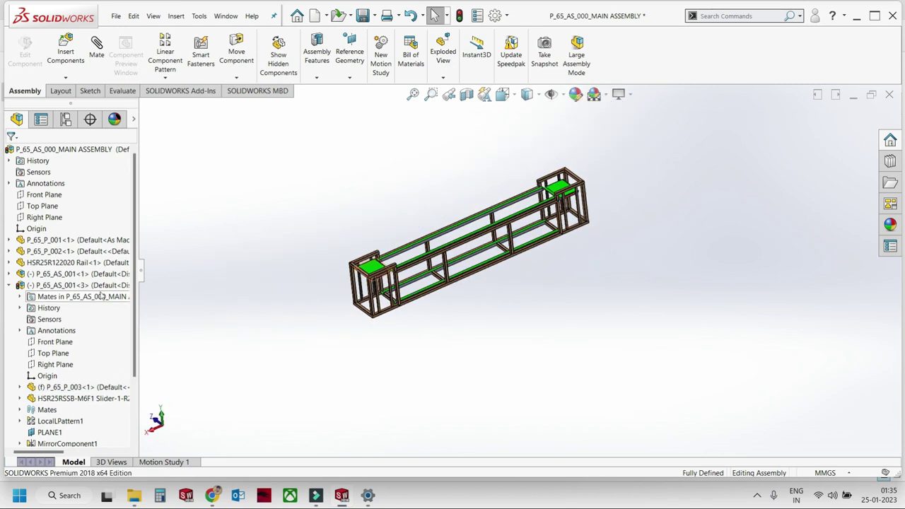
{"action": "left_click", "coordinate": [10, 287]}
{"action": "left_click", "coordinate": [46, 241]}
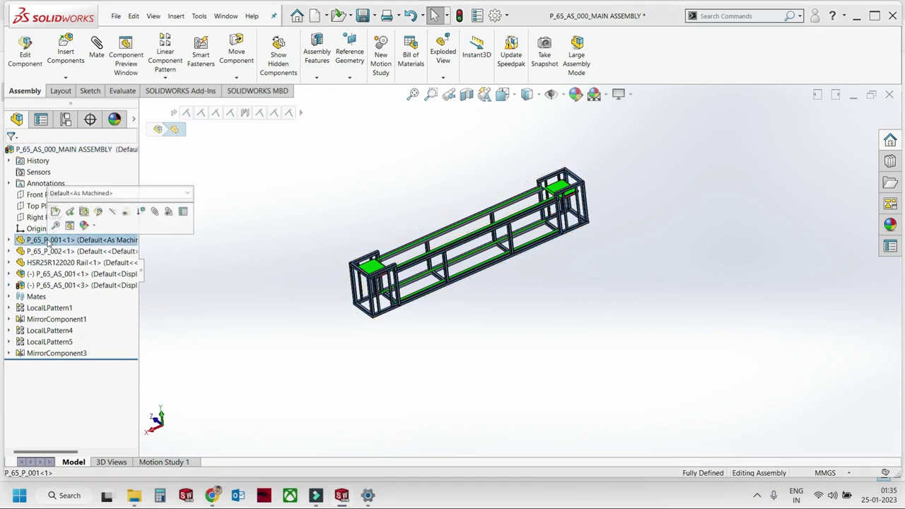
Open P_65_P_001 and edit Square tube 80 X 80 X 5(1), showing Group4's members.
{"action": "left_click", "coordinate": [56, 212]}
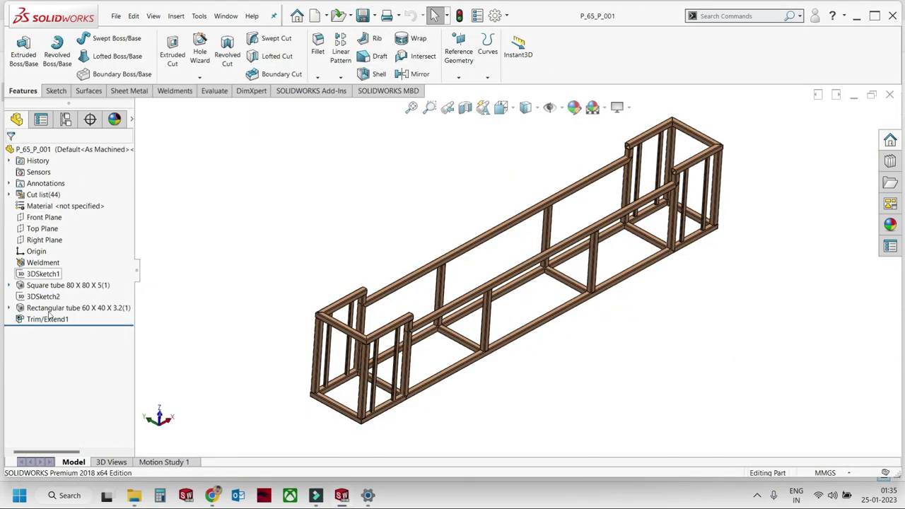
{"action": "left_click", "coordinate": [70, 285]}
{"action": "left_click", "coordinate": [76, 259]}
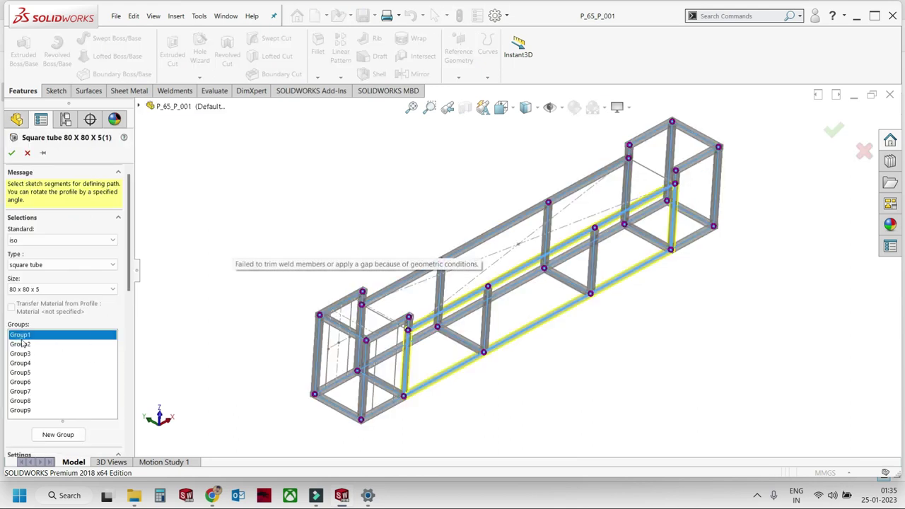
{"action": "left_click", "coordinate": [20, 357]}
{"action": "left_click", "coordinate": [20, 352]}
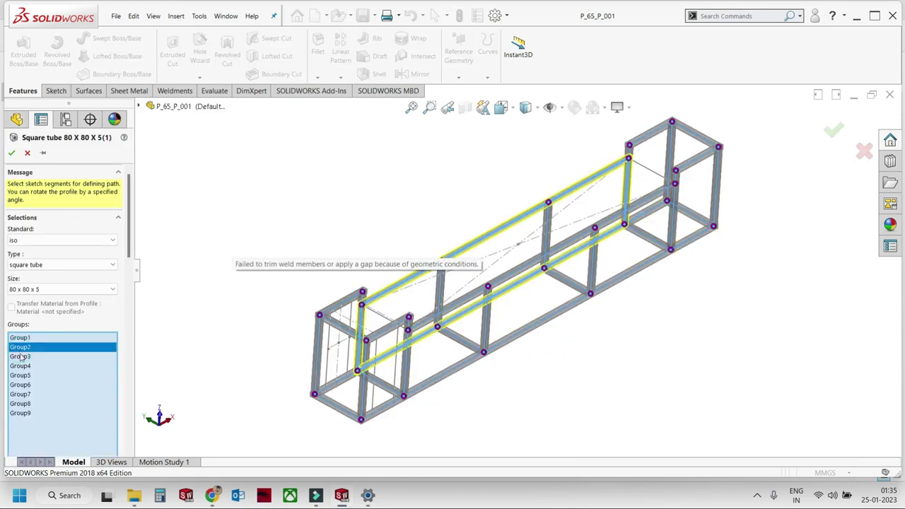
{"action": "left_click", "coordinate": [20, 367]}
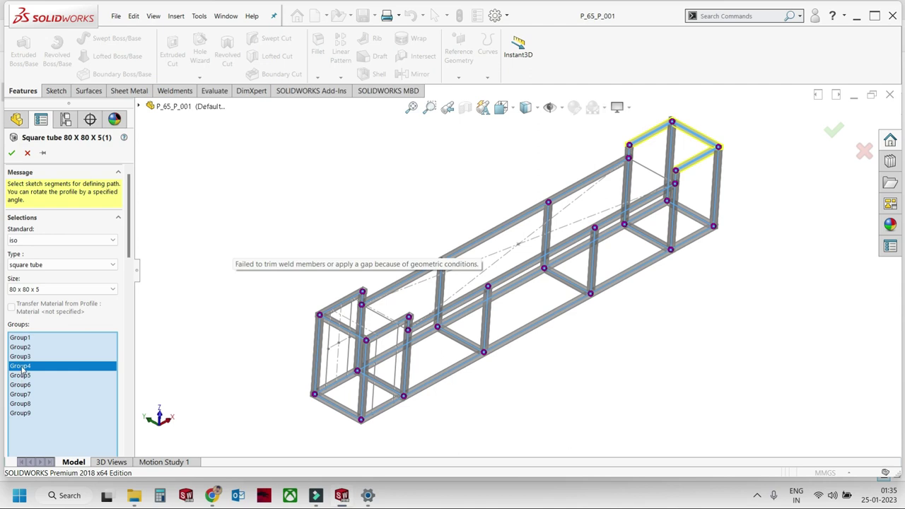
{"action": "left_click_drag", "start_coordinate": [129, 236], "coordinate": [129, 318]}
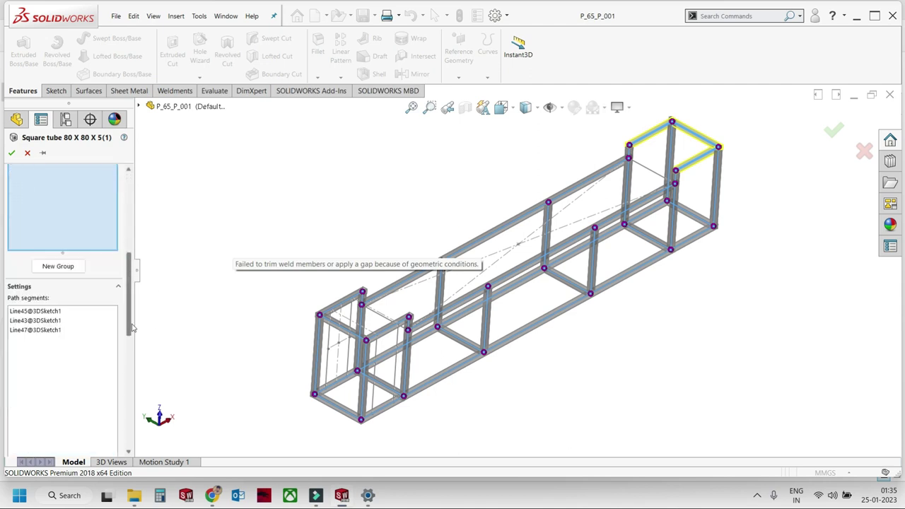
Delete Group4's path segments at the right end top and apply the square-tube change.
{"action": "left_click", "coordinate": [51, 316]}
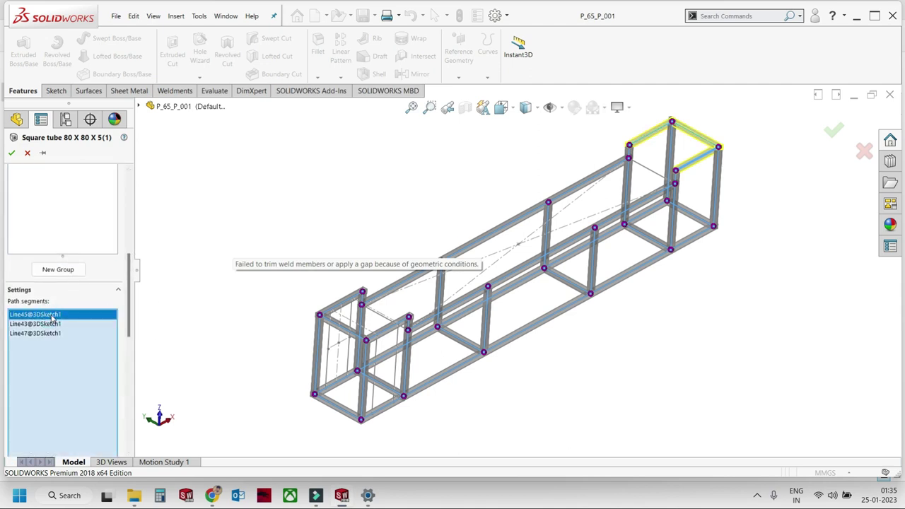
{"action": "left_click", "coordinate": [41, 325]}
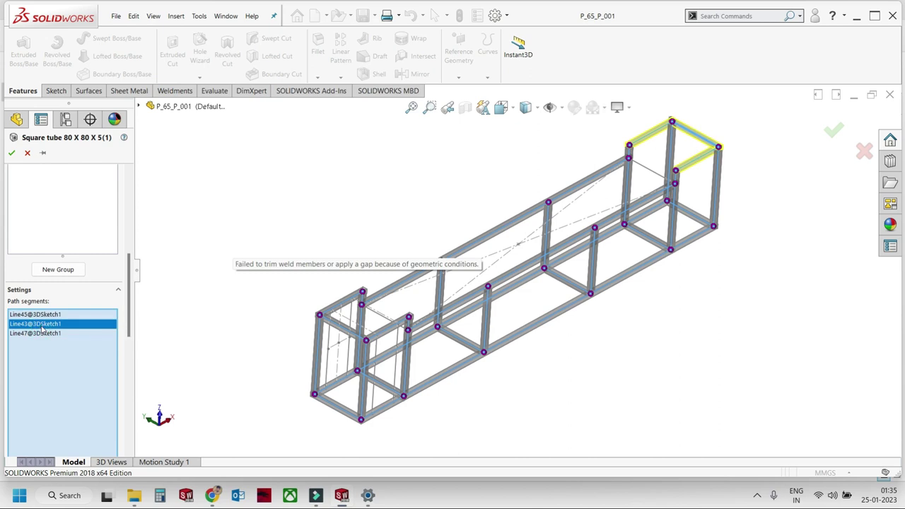
{"action": "right_click", "coordinate": [43, 327]}
{"action": "left_click", "coordinate": [65, 347]}
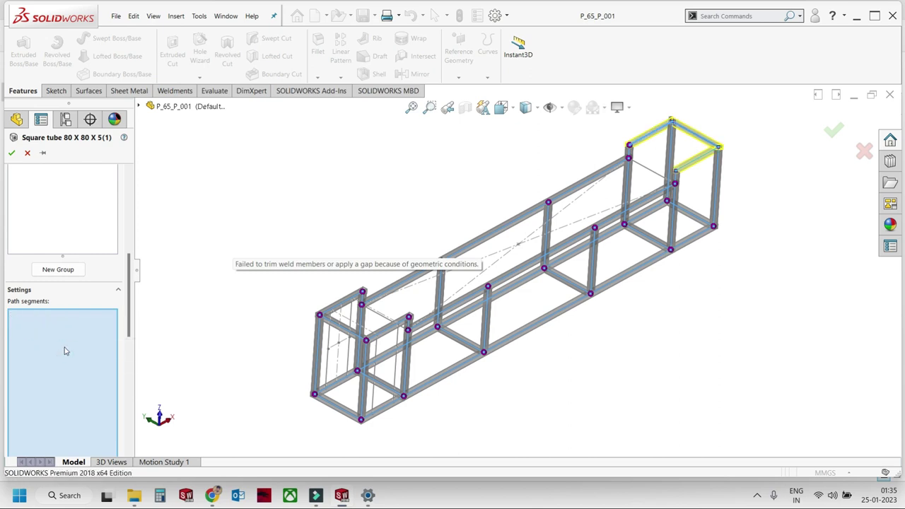
{"action": "left_click", "coordinate": [13, 154]}
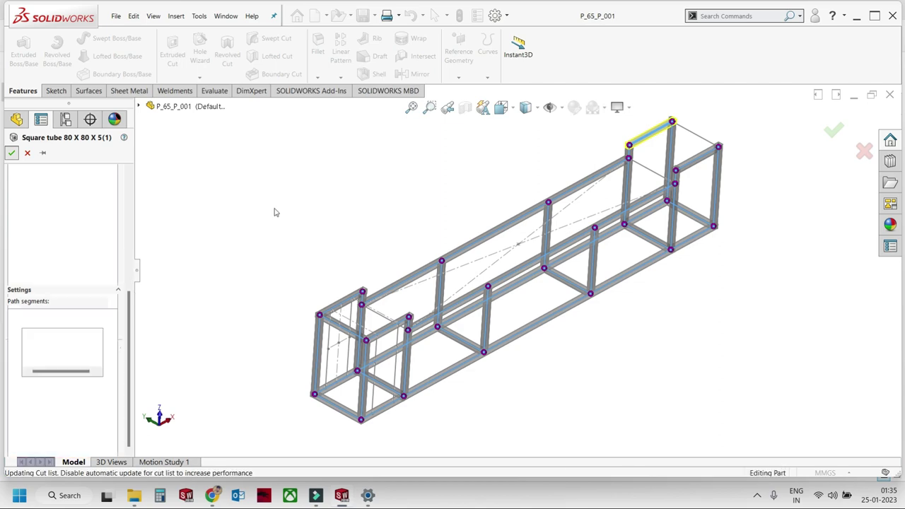
{"action": "scroll", "coordinate": [683, 164], "scroll_direction": "down", "scroll_amount": 5}
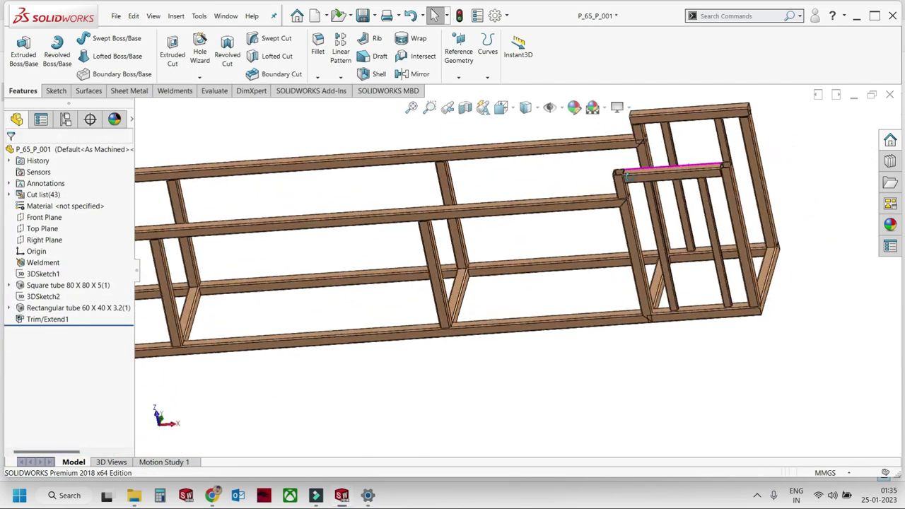
{"action": "middle_click_drag", "start_coordinate": [683, 165], "coordinate": [638, 201]}
{"action": "scroll", "coordinate": [524, 233], "scroll_direction": "up", "scroll_amount": 3}
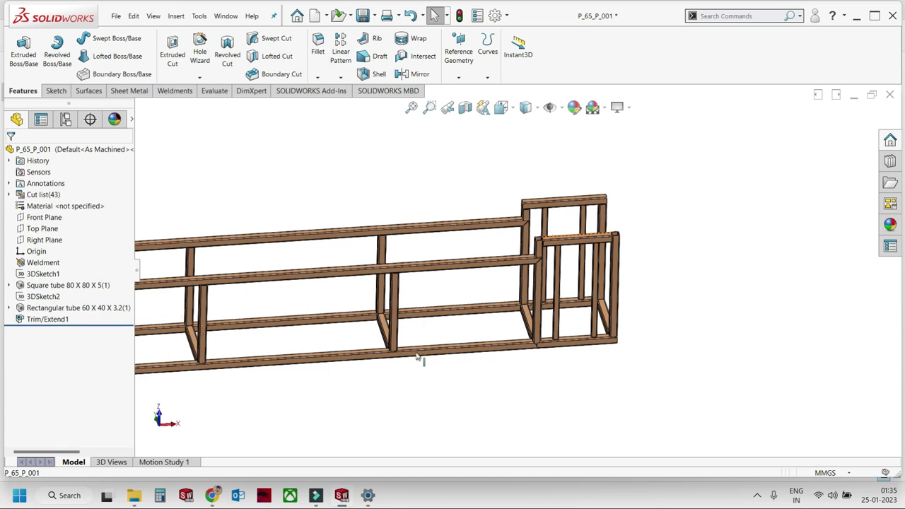
{"action": "scroll", "coordinate": [565, 274], "scroll_direction": "down", "scroll_amount": 2}
{"action": "scroll", "coordinate": [388, 204], "scroll_direction": "down", "scroll_amount": 2}
{"action": "scroll", "coordinate": [388, 204], "scroll_direction": "up", "scroll_amount": 4}
End-miter the horizontal beam against the right vertical post with Trim/Extend.
{"action": "left_click", "coordinate": [182, 92]}
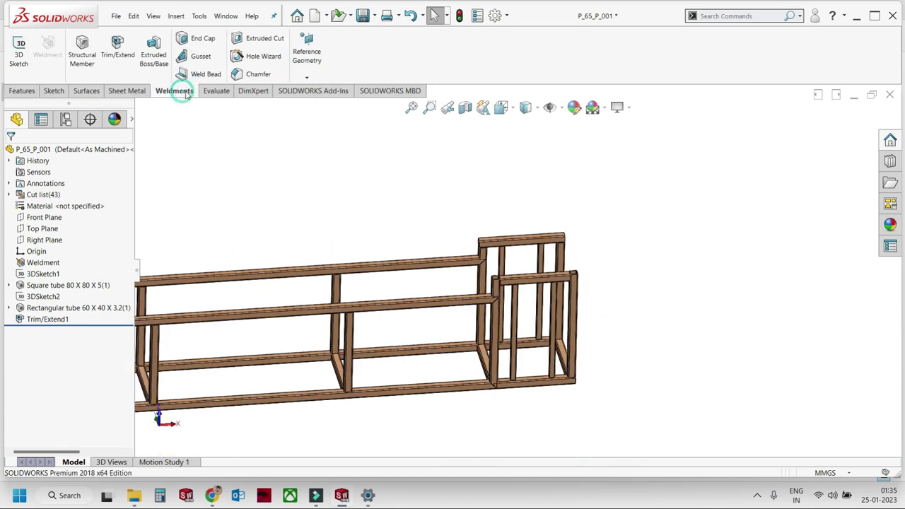
{"action": "left_click", "coordinate": [121, 53]}
{"action": "scroll", "coordinate": [535, 283], "scroll_direction": "down", "scroll_amount": 2}
{"action": "left_click", "coordinate": [29, 186]}
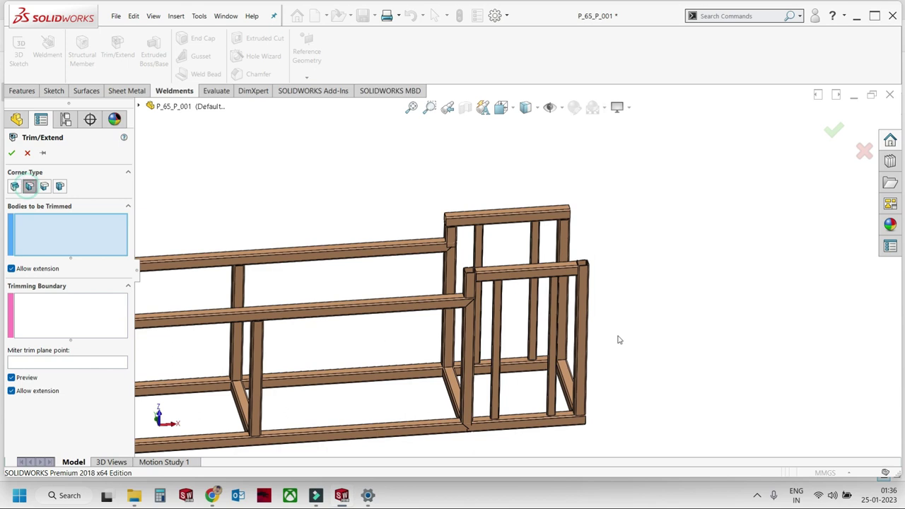
{"action": "scroll", "coordinate": [527, 244], "scroll_direction": "down", "scroll_amount": 3}
{"action": "left_click", "coordinate": [528, 244]}
{"action": "left_click", "coordinate": [568, 257]}
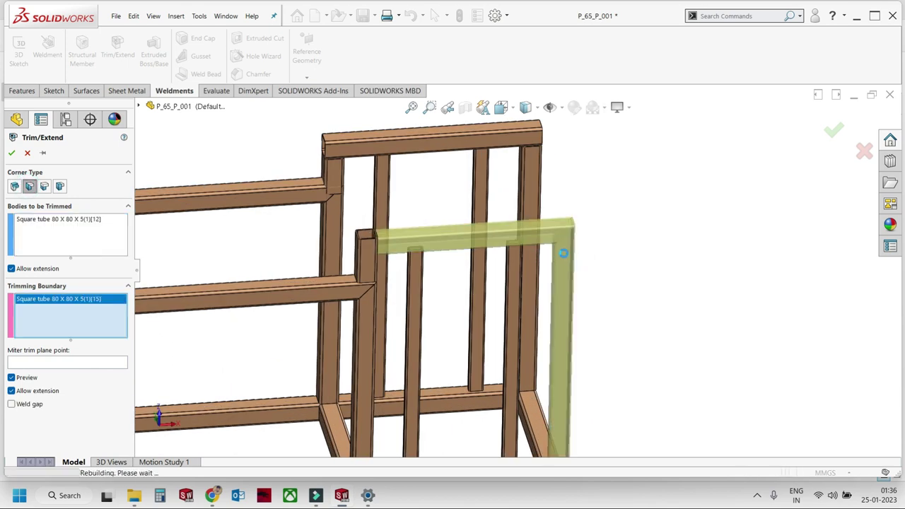
{"action": "key", "text": "Return"}
{"action": "scroll", "coordinate": [518, 195], "scroll_direction": "down", "scroll_amount": 1}
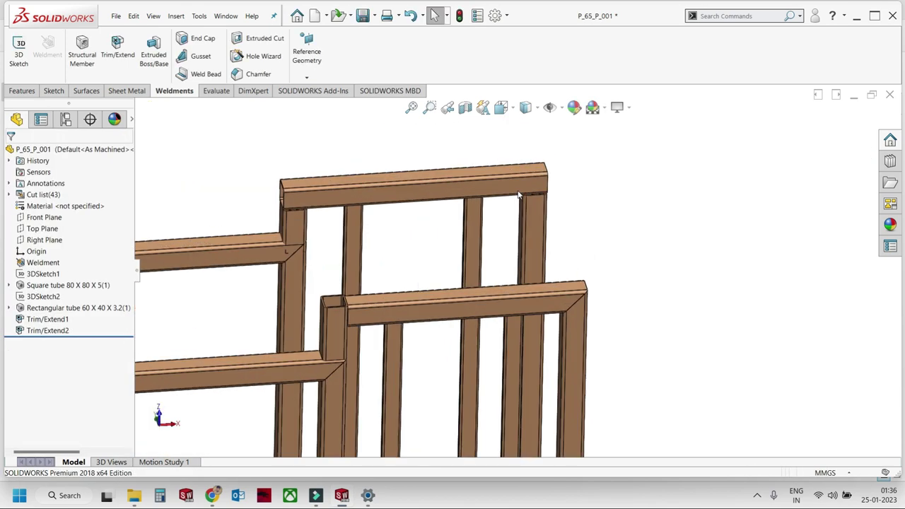
Miter the top beams against the right and left posts.
{"action": "left_click", "coordinate": [121, 55]}
{"action": "left_click", "coordinate": [504, 182]}
{"action": "left_click", "coordinate": [536, 209]}
{"action": "key", "text": "Return"}
{"action": "scroll", "coordinate": [636, 214], "scroll_direction": "up", "scroll_amount": 3}
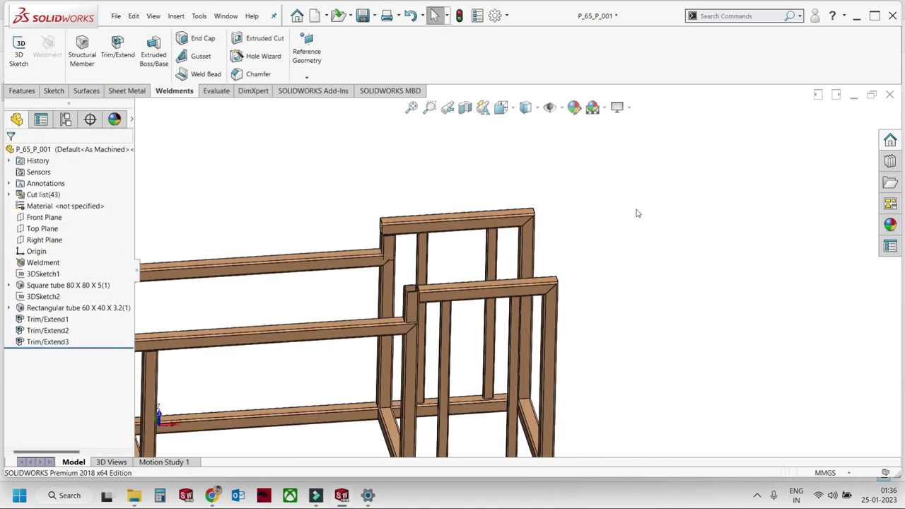
{"action": "scroll", "coordinate": [444, 313], "scroll_direction": "down", "scroll_amount": 3}
{"action": "left_click", "coordinate": [117, 49]}
{"action": "left_click", "coordinate": [354, 152]}
{"action": "left_click", "coordinate": [340, 192]}
{"action": "key", "text": "Return"}
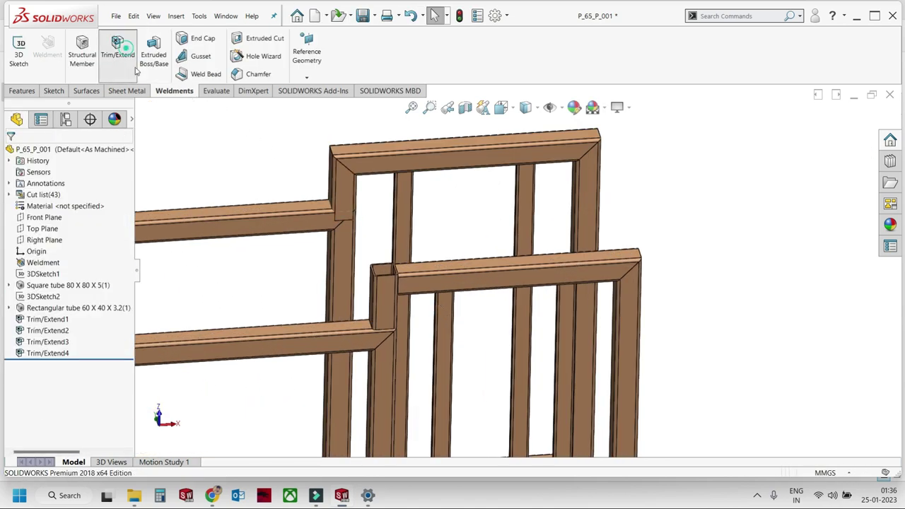
Miter two more beam-to-post corners of the end sections.
{"action": "left_click", "coordinate": [433, 278]}
{"action": "left_click", "coordinate": [395, 303]}
{"action": "key", "text": "Return"}
{"action": "scroll", "coordinate": [463, 313], "scroll_direction": "up", "scroll_amount": 5}
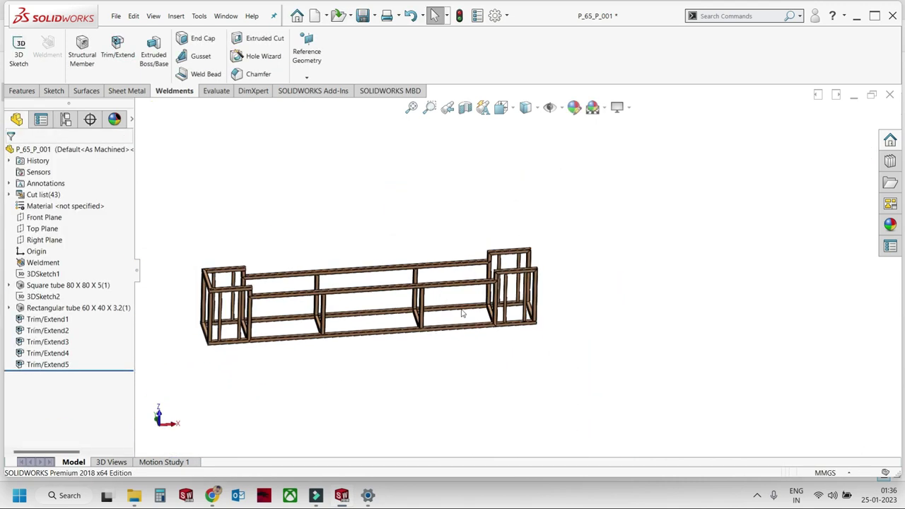
{"action": "scroll", "coordinate": [464, 313], "scroll_direction": "down", "scroll_amount": 3}
{"action": "scroll", "coordinate": [332, 242], "scroll_direction": "down", "scroll_amount": 3}
{"action": "left_click", "coordinate": [117, 48]}
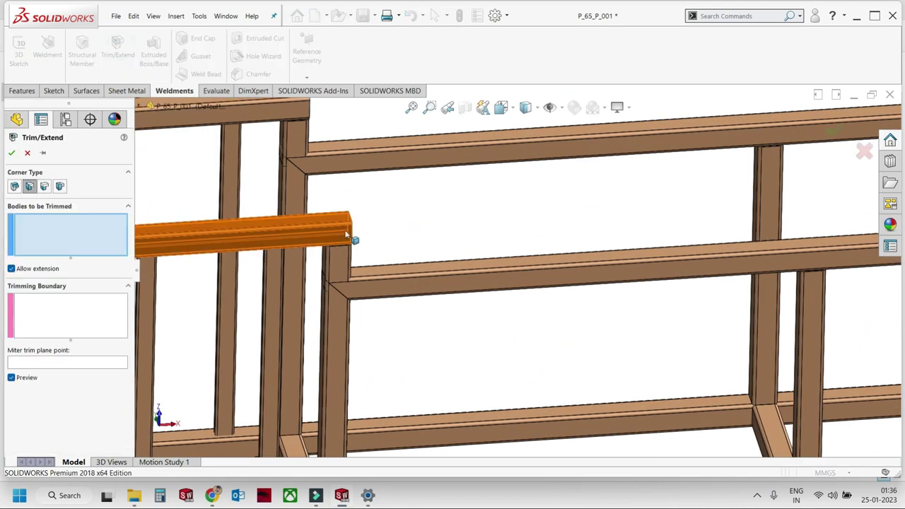
{"action": "left_click", "coordinate": [350, 240]}
{"action": "left_click", "coordinate": [341, 272]}
{"action": "key", "text": "Return"}
{"action": "scroll", "coordinate": [367, 205], "scroll_direction": "up", "scroll_amount": 2}
{"action": "scroll", "coordinate": [367, 205], "scroll_direction": "down", "scroll_amount": 2}
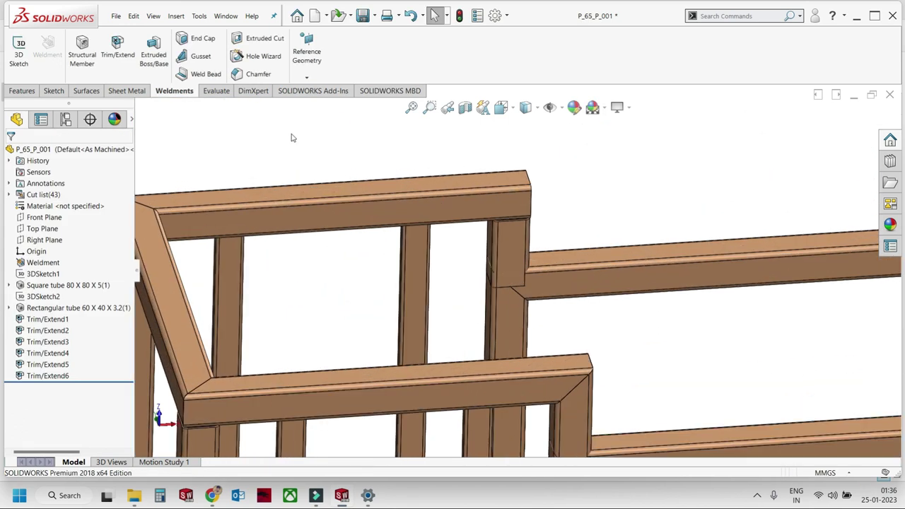
Miter the final top beam against its post.
{"action": "left_click", "coordinate": [117, 49]}
{"action": "left_click", "coordinate": [485, 187]}
{"action": "left_click", "coordinate": [520, 249]}
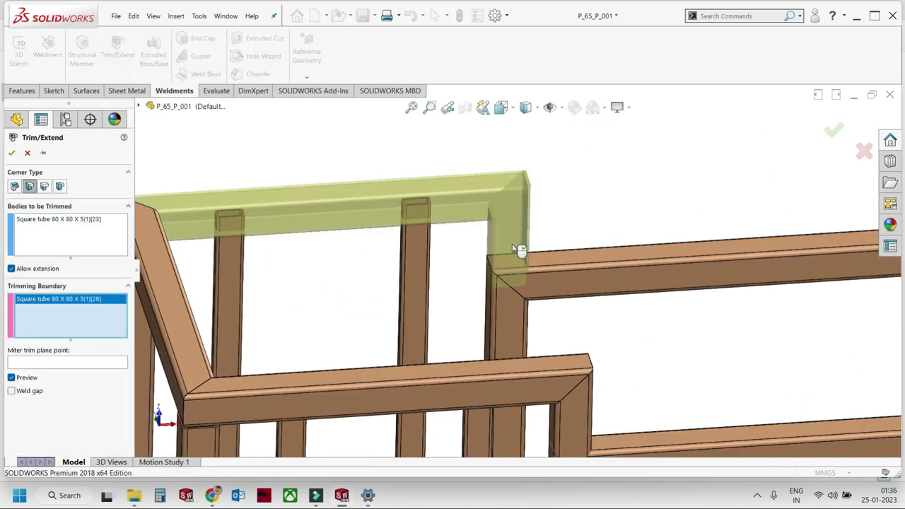
{"action": "key", "text": "Return"}
{"action": "scroll", "coordinate": [495, 244], "scroll_direction": "up", "scroll_amount": 5}
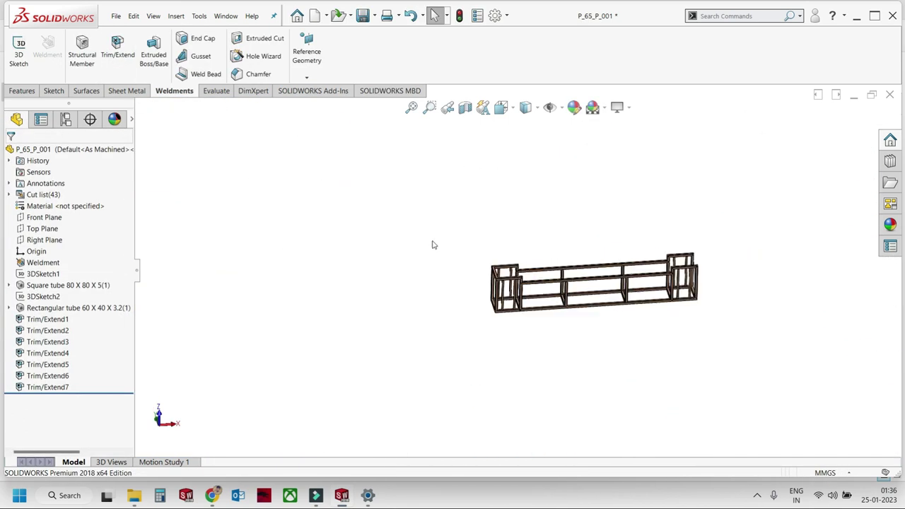
{"action": "scroll", "coordinate": [617, 252], "scroll_direction": "down", "scroll_amount": 3}
Close the part, return to the assembly and inspect its left-end component.
{"action": "left_click", "coordinate": [890, 95]}
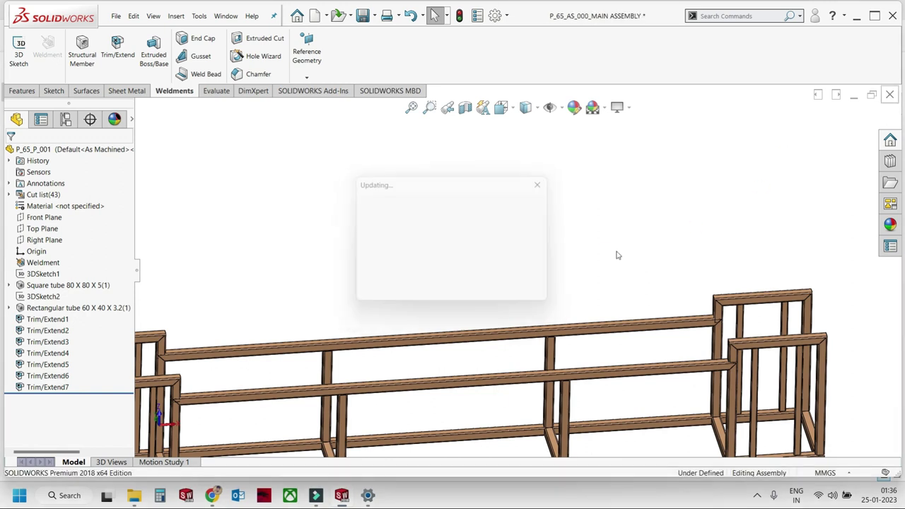
{"action": "scroll", "coordinate": [570, 220], "scroll_direction": "down", "scroll_amount": 3}
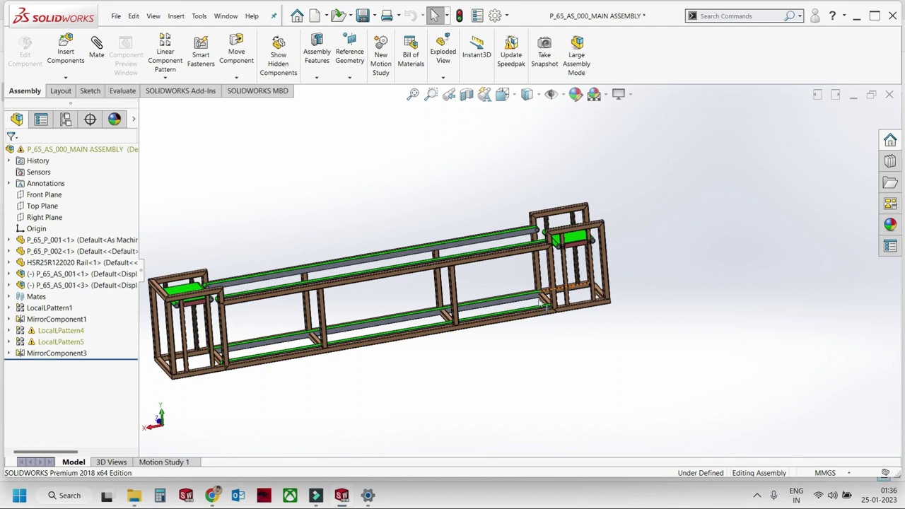
{"action": "scroll", "coordinate": [545, 305], "scroll_direction": "up", "scroll_amount": 1}
{"action": "scroll", "coordinate": [297, 297], "scroll_direction": "down", "scroll_amount": 3}
{"action": "left_click", "coordinate": [304, 322]}
{"action": "scroll", "coordinate": [309, 323], "scroll_direction": "up", "scroll_amount": 3}
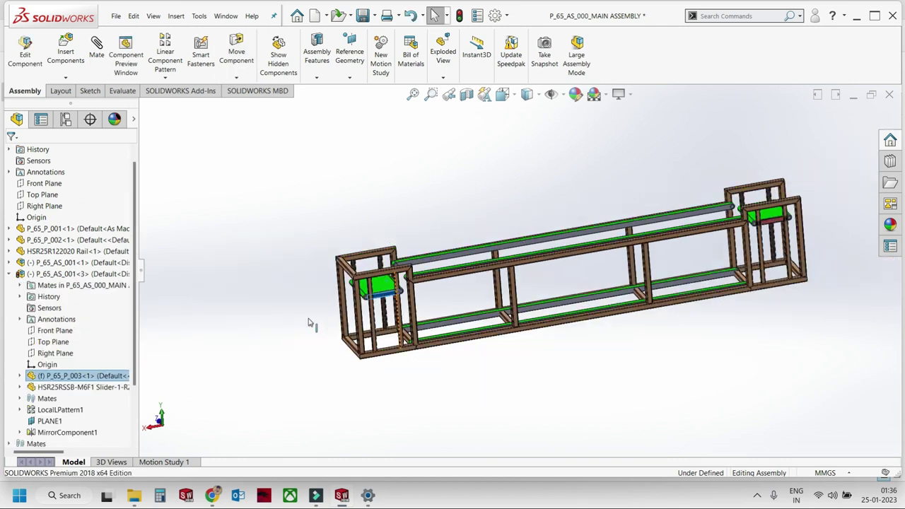
{"action": "scroll", "coordinate": [424, 354], "scroll_direction": "up", "scroll_amount": 2}
{"action": "left_click", "coordinate": [543, 382]}
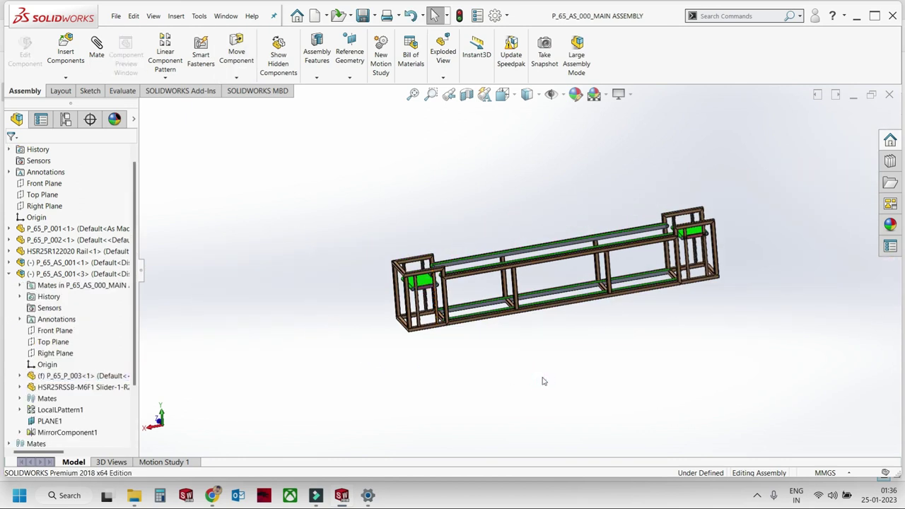
Check the frame from the front view, then create a new blank part document.
{"action": "key", "text": "ctrl+1"}
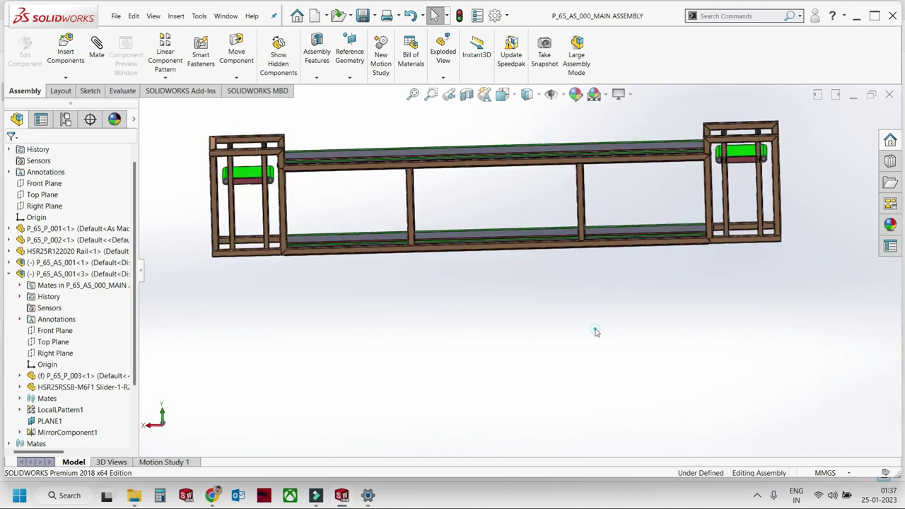
{"action": "scroll", "coordinate": [415, 257], "scroll_direction": "down", "scroll_amount": 1}
{"action": "scroll", "coordinate": [415, 261], "scroll_direction": "up", "scroll_amount": 1}
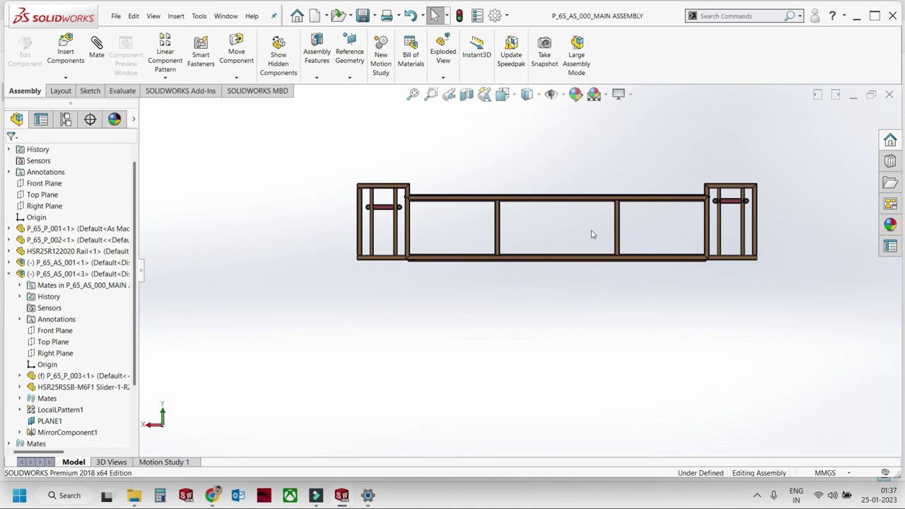
{"action": "mouse_move", "coordinate": [476, 277]}
{"action": "middle_mouse_down"}
{"action": "mouse_move", "coordinate": [483, 303]}
{"action": "mouse_move", "coordinate": [477, 234]}
{"action": "mouse_move", "coordinate": [488, 308]}
{"action": "middle_mouse_up"}
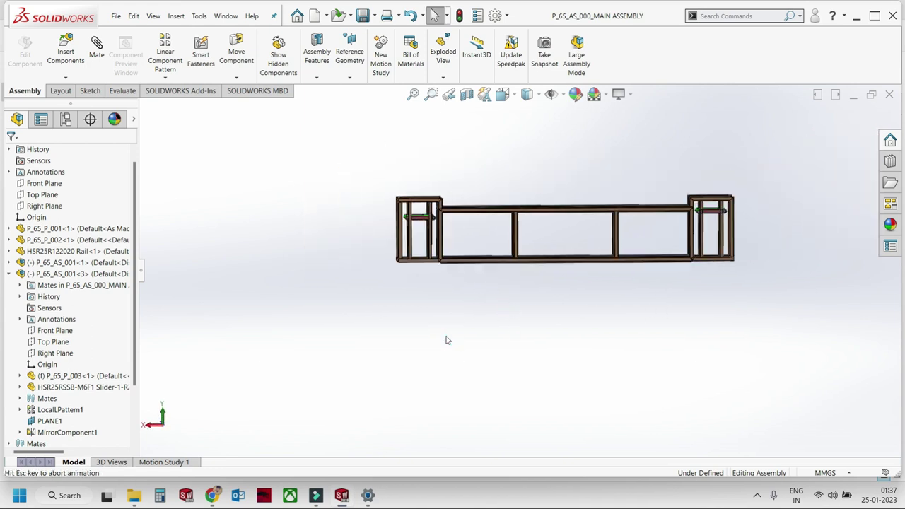
{"action": "scroll", "coordinate": [578, 242], "scroll_direction": "down", "scroll_amount": 3}
{"action": "key", "text": "ctrl+n"}
{"action": "double_click", "coordinate": [225, 233]}
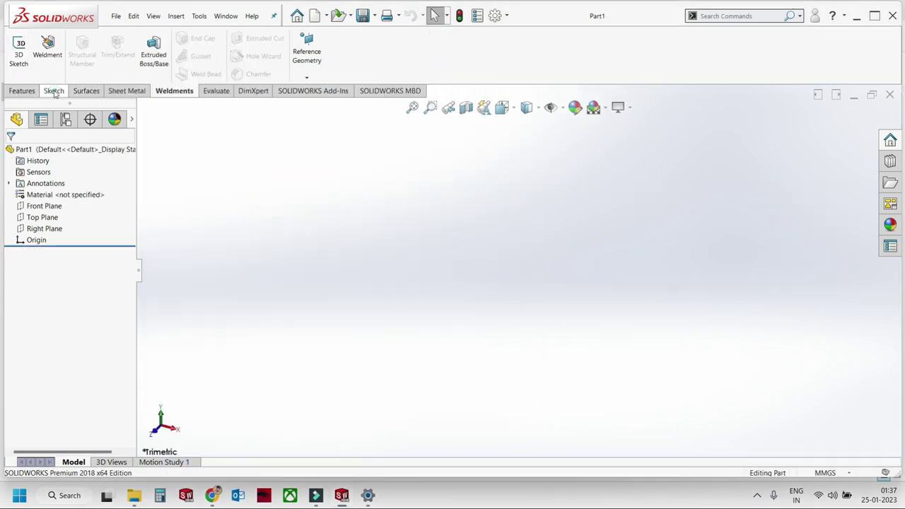
On the Front Plane, sketch two nested centre rectangles anchored on the origin.
{"action": "left_click", "coordinate": [21, 90]}
{"action": "left_click", "coordinate": [20, 45]}
{"action": "left_click", "coordinate": [385, 161]}
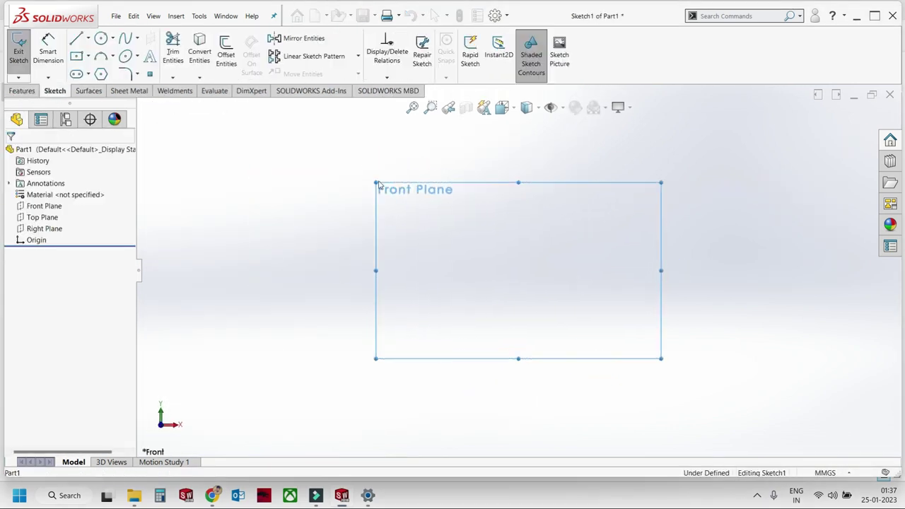
{"action": "left_click", "coordinate": [88, 56]}
{"action": "left_click", "coordinate": [103, 86]}
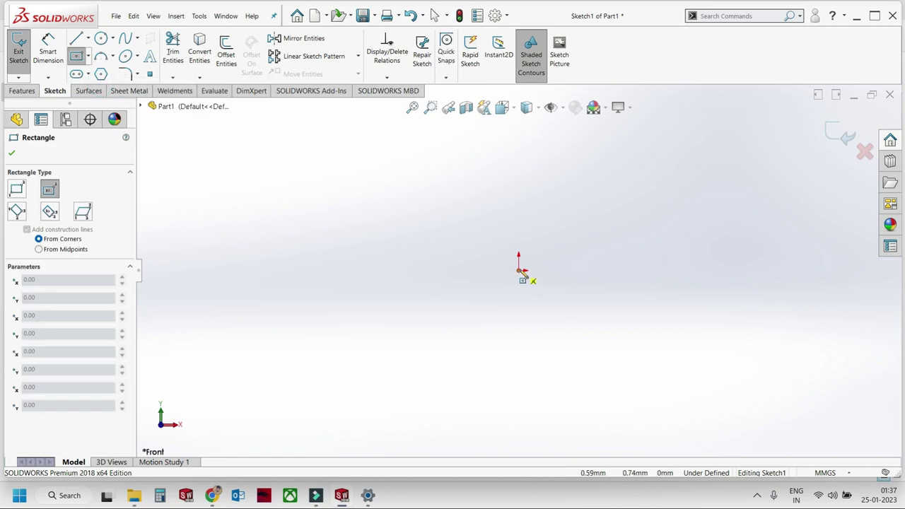
{"action": "left_click", "coordinate": [520, 270]}
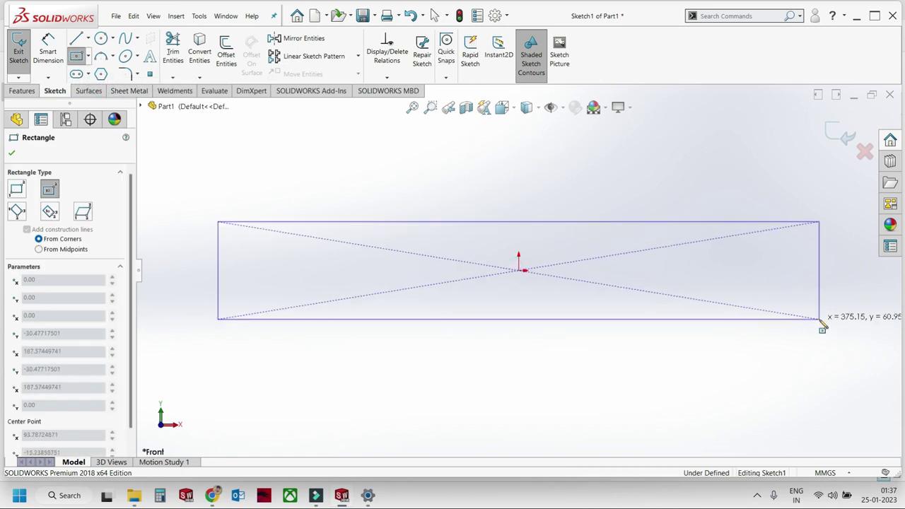
{"action": "left_click", "coordinate": [823, 320]}
{"action": "left_click", "coordinate": [520, 252]}
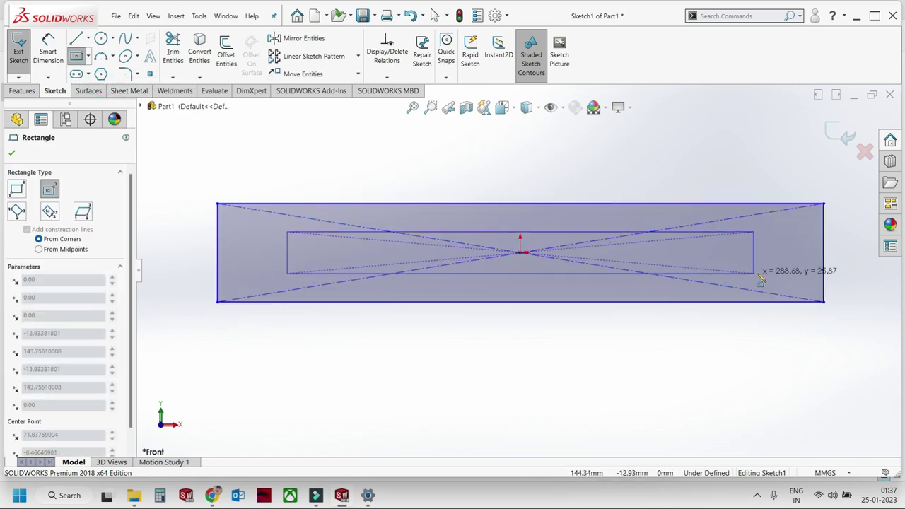
{"action": "left_click", "coordinate": [811, 296]}
{"action": "scroll", "coordinate": [521, 252], "scroll_direction": "down", "scroll_amount": 2}
{"action": "scroll", "coordinate": [342, 195], "scroll_direction": "up", "scroll_amount": 3}
{"action": "key", "text": "Escape"}
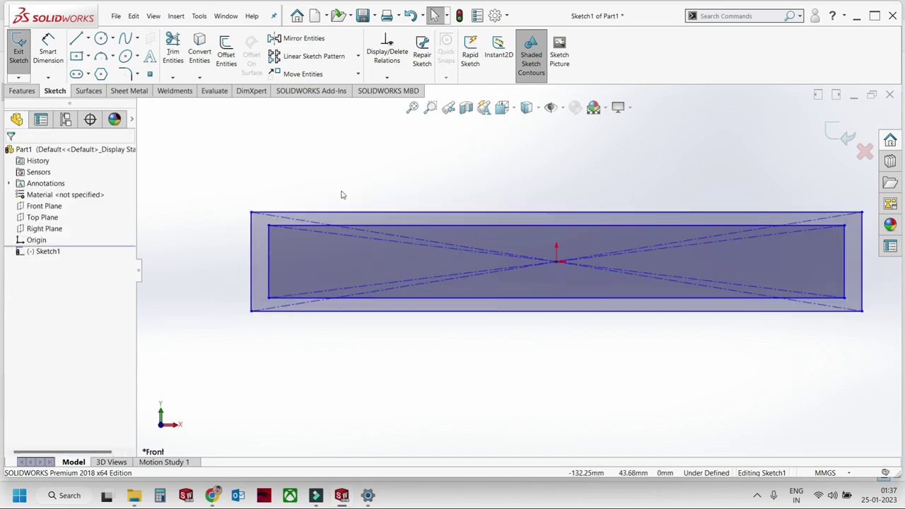
Dimension the outer rectangle's top edge to a 6000 mm width.
{"action": "left_click", "coordinate": [309, 216]}
{"action": "left_click", "coordinate": [312, 185]}
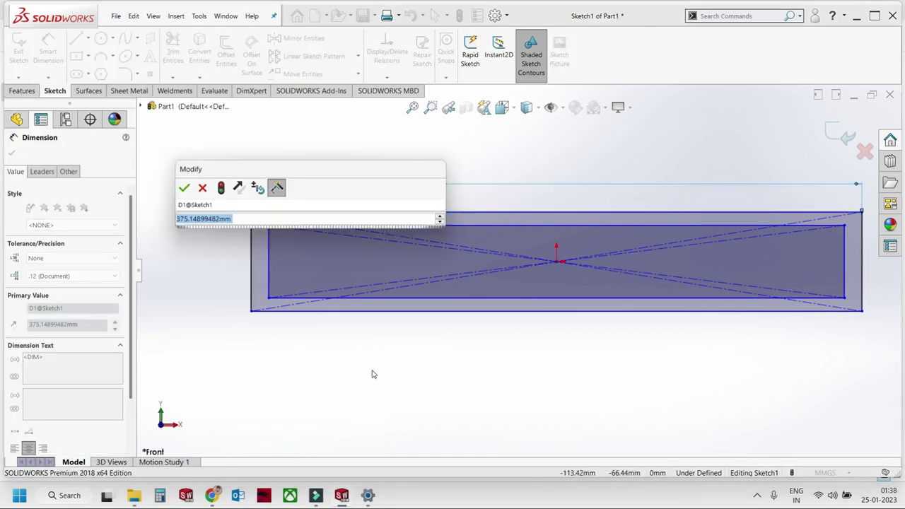
{"action": "type", "text": "6"}
{"action": "key", "text": "Return"}
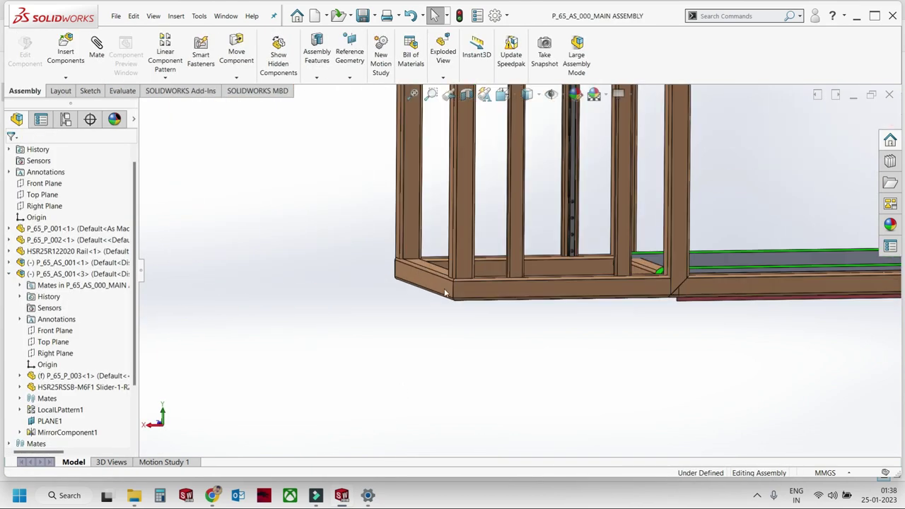
Select the frame tubes to read its 6680 mm length and 880 mm width.
{"action": "left_click", "coordinate": [454, 294]}
{"action": "scroll", "coordinate": [566, 311], "scroll_direction": "down", "scroll_amount": 5}
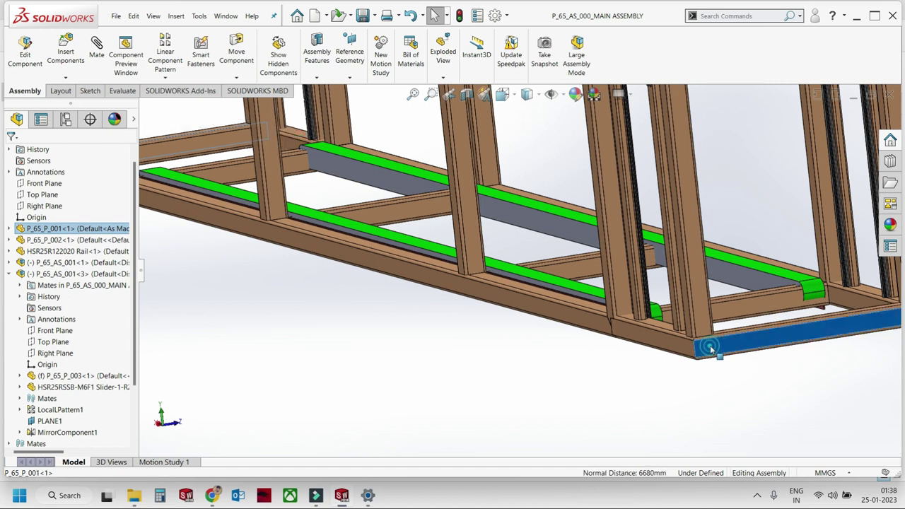
{"action": "scroll", "coordinate": [707, 343], "scroll_direction": "up", "scroll_amount": 5}
{"action": "mouse_move", "coordinate": [611, 335]}
{"action": "middle_mouse_down"}
{"action": "mouse_move", "coordinate": [696, 331]}
{"action": "mouse_move", "coordinate": [455, 350]}
{"action": "middle_mouse_up"}
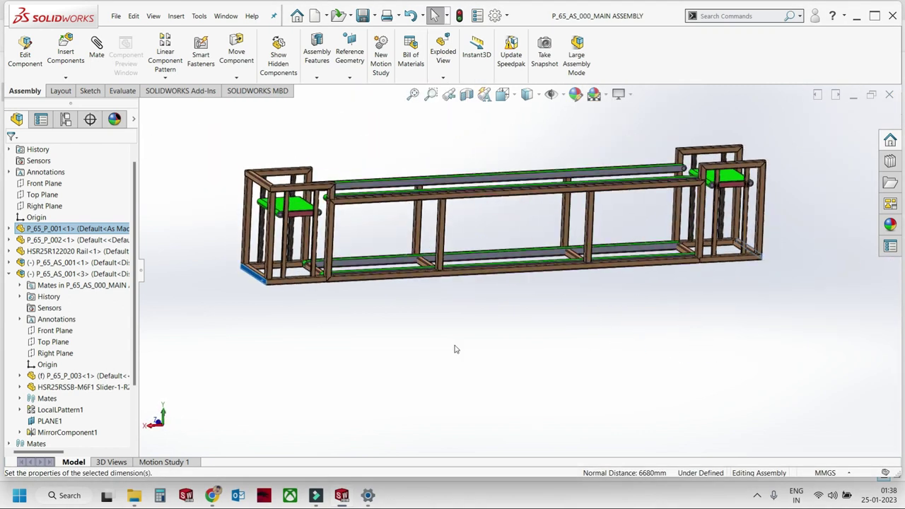
{"action": "scroll", "coordinate": [351, 315], "scroll_direction": "down", "scroll_amount": 5}
{"action": "left_click", "coordinate": [333, 237]}
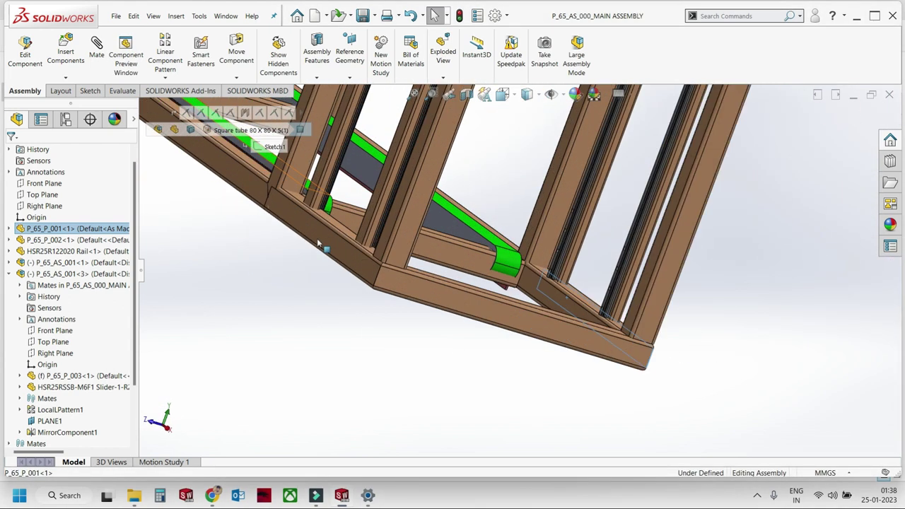
{"action": "middle_click_drag", "start_coordinate": [334, 237], "coordinate": [483, 299]}
{"action": "scroll", "coordinate": [393, 275], "scroll_direction": "up", "scroll_amount": 5}
{"action": "scroll", "coordinate": [393, 275], "scroll_direction": "up", "scroll_amount": 3}
{"action": "middle_click_drag", "start_coordinate": [393, 275], "coordinate": [581, 328]}
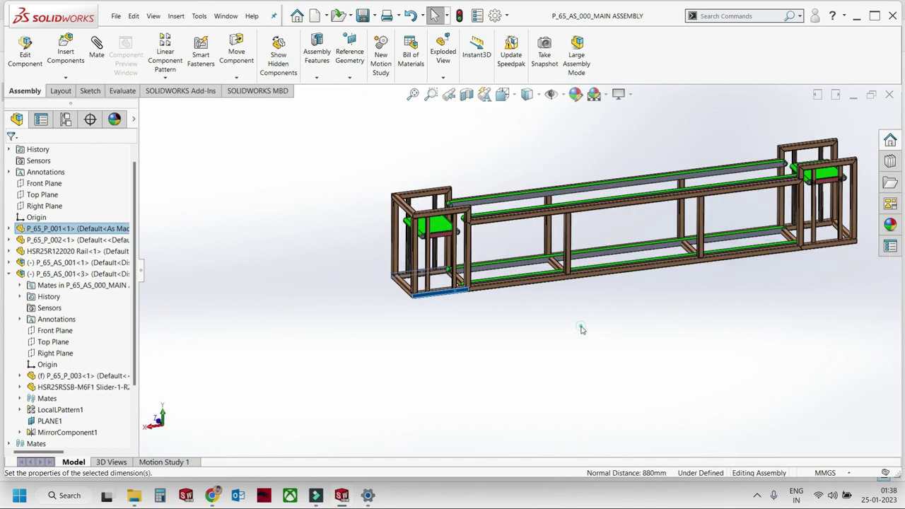
{"action": "left_click", "coordinate": [582, 328]}
Switch back to Part1's sketch window using Ctrl+Tab.
{"action": "key", "text": "ctrl+Tab"}
{"action": "key", "text": "Tab"}
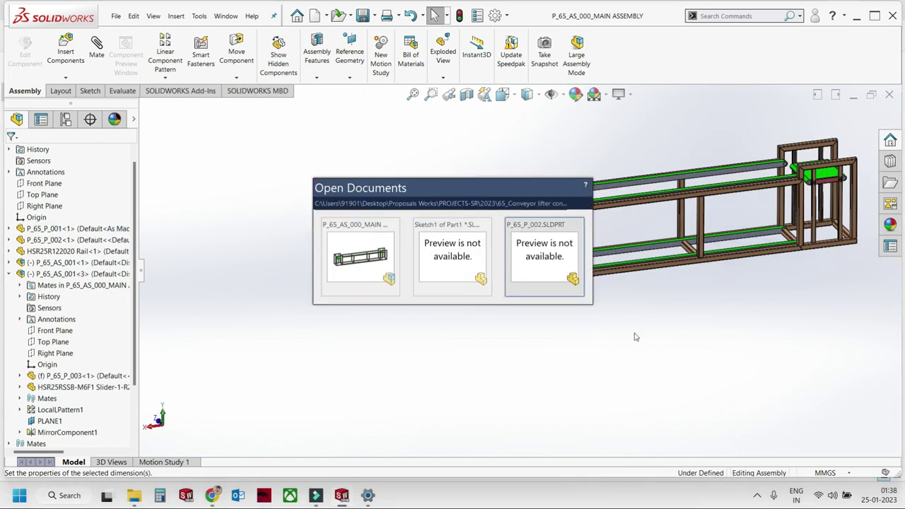
{"action": "key", "text": "Tab"}
{"action": "key", "text": "Tab"}
Set the outer rectangle to 6680 mm wide and 880 mm high.
{"action": "left_click", "coordinate": [316, 186]}
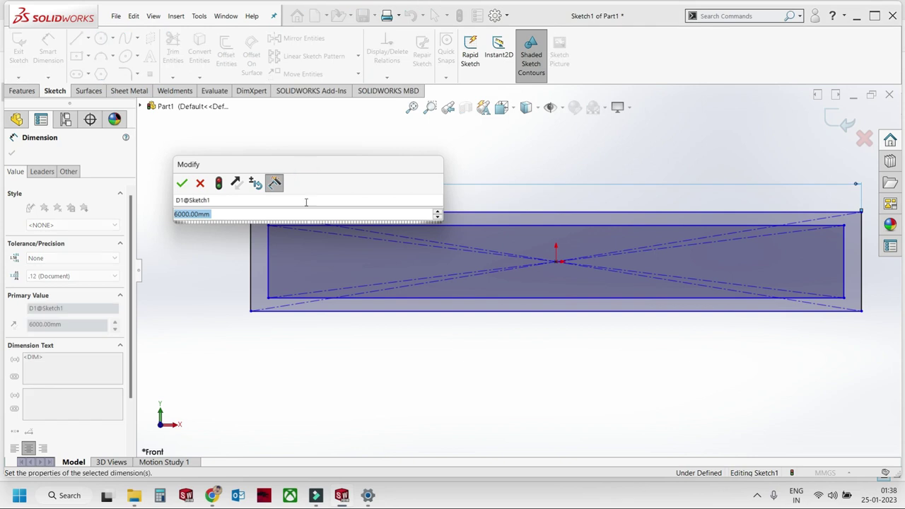
{"action": "type", "text": "6680"}
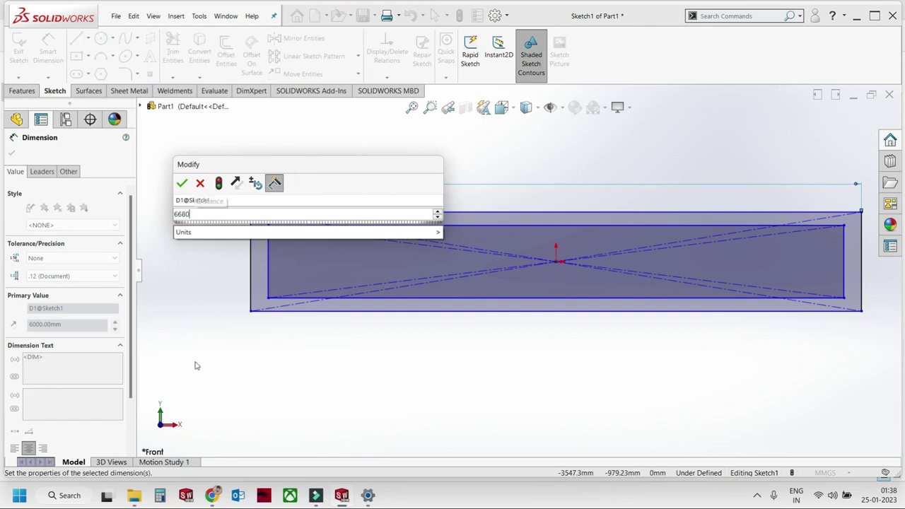
{"action": "key", "text": "Return"}
{"action": "left_click", "coordinate": [48, 51]}
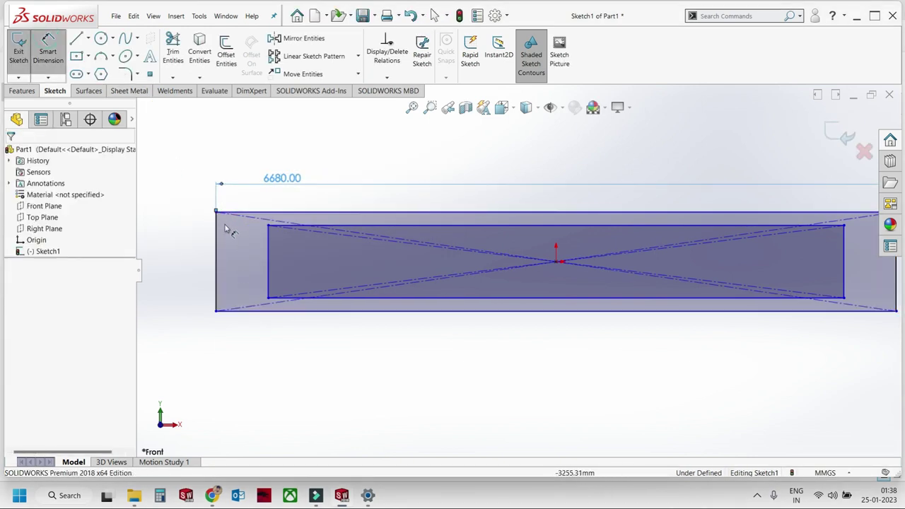
{"action": "left_click", "coordinate": [195, 251]}
{"action": "left_click", "coordinate": [188, 313]}
{"action": "type", "text": "880"}
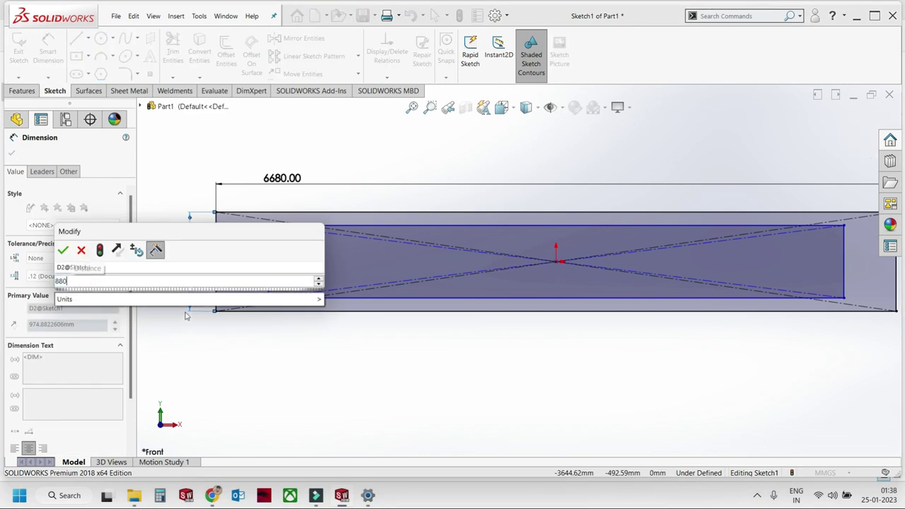
{"action": "key", "text": "Return"}
Dimension the top and side wall thicknesses to 80 mm each, then start Extruded Boss/Base.
{"action": "left_click", "coordinate": [332, 225]}
{"action": "left_click", "coordinate": [343, 218]}
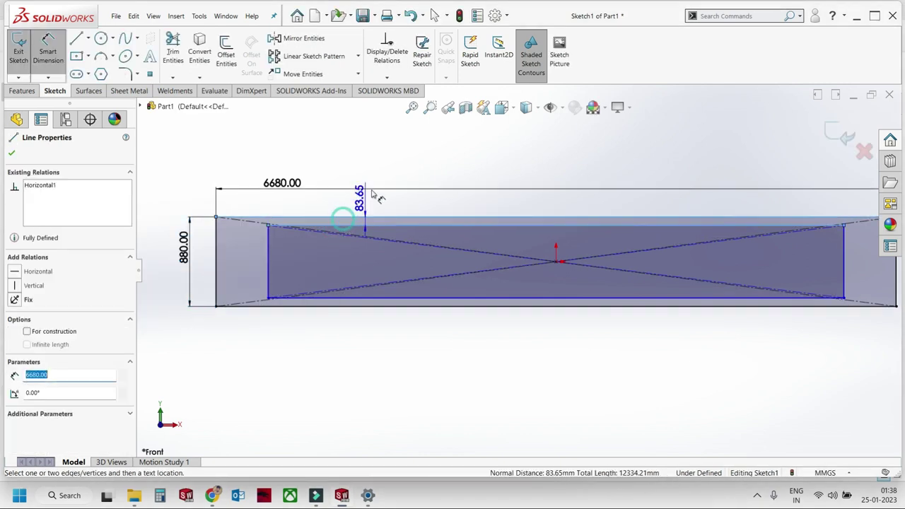
{"action": "left_click", "coordinate": [414, 189]}
{"action": "type", "text": "80"}
{"action": "key", "text": "Return"}
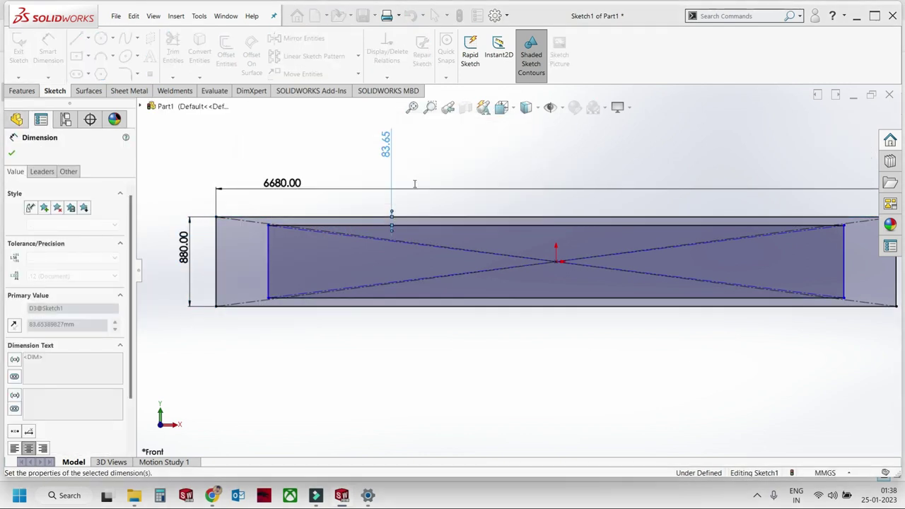
{"action": "left_click", "coordinate": [217, 262]}
{"action": "left_click", "coordinate": [268, 258]}
{"action": "left_click", "coordinate": [204, 204]}
{"action": "type", "text": "80"}
{"action": "key", "text": "Return"}
{"action": "left_click", "coordinate": [461, 343]}
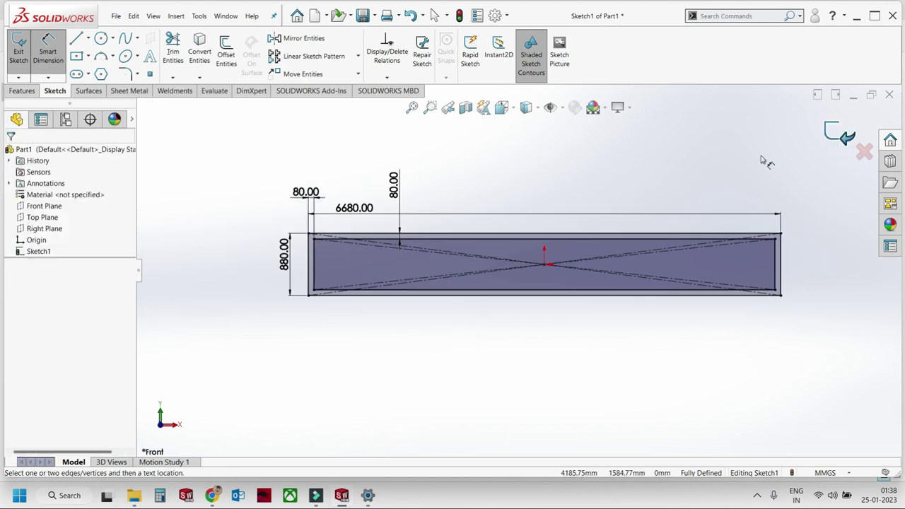
{"action": "key", "text": "e"}
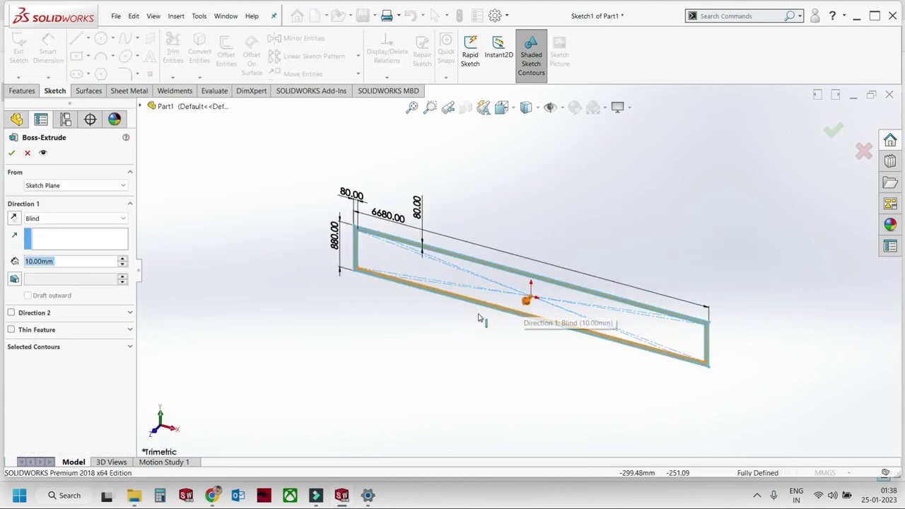
Extrude the frame sketch 120 mm deep as Boss-Extrude1.
{"action": "type", "text": "120"}
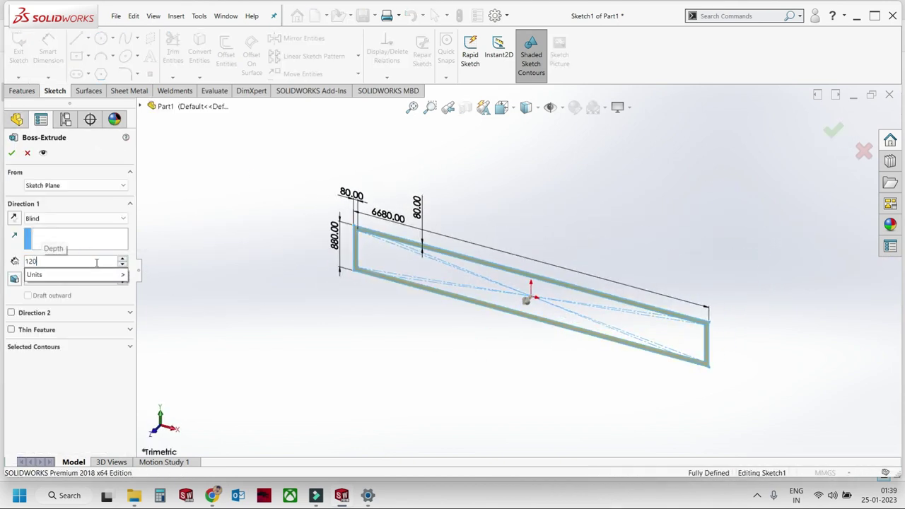
{"action": "key", "text": "Return"}
{"action": "left_click", "coordinate": [11, 153]}
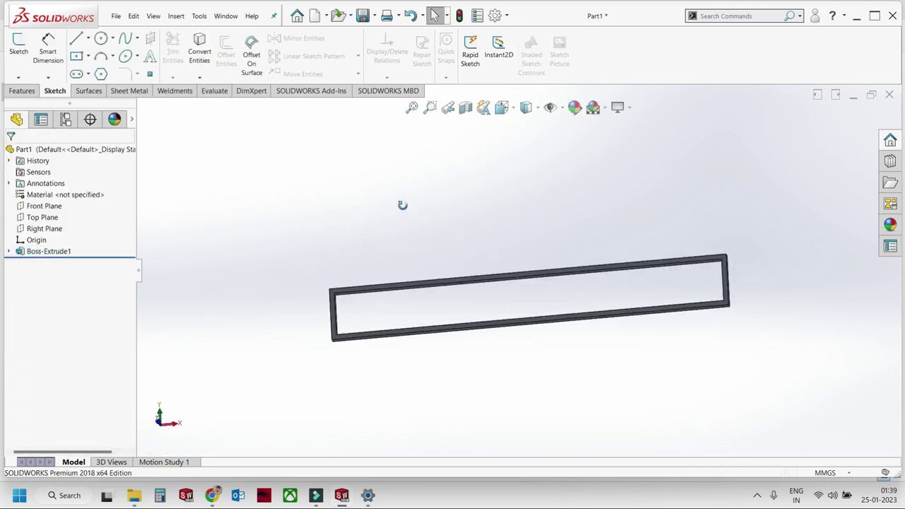
Select the frame's front face and view it Normal To.
{"action": "middle_click_drag", "start_coordinate": [447, 314], "coordinate": [440, 188]}
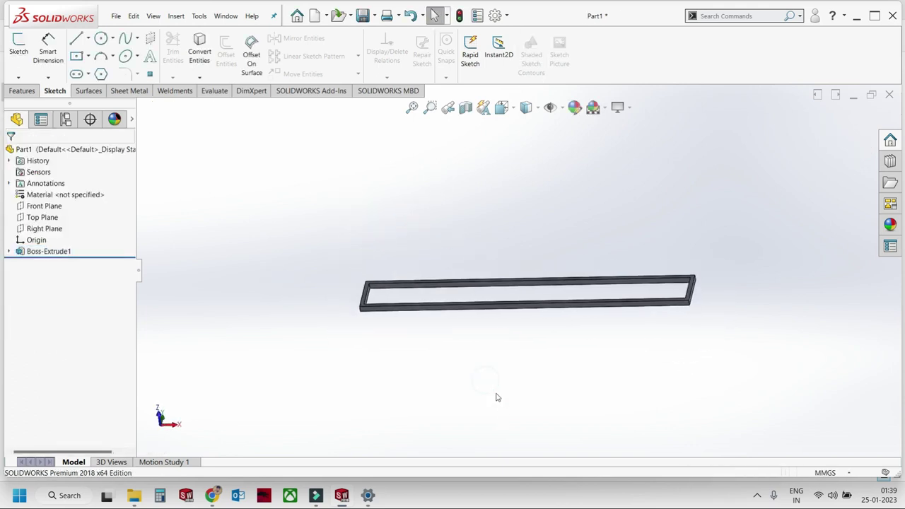
{"action": "scroll", "coordinate": [418, 293], "scroll_direction": "down", "scroll_amount": 5}
{"action": "middle_click_drag", "start_coordinate": [418, 285], "coordinate": [448, 263]}
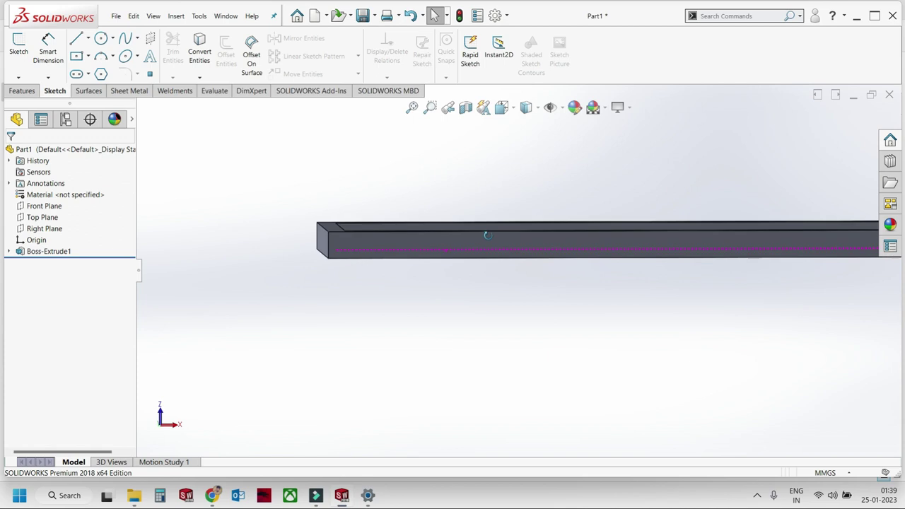
{"action": "left_click", "coordinate": [449, 262]}
{"action": "key", "text": "ctrl+8"}
{"action": "scroll", "coordinate": [431, 271], "scroll_direction": "up", "scroll_amount": 3}
{"action": "scroll", "coordinate": [254, 347], "scroll_direction": "down", "scroll_amount": 2}
{"action": "scroll", "coordinate": [293, 293], "scroll_direction": "up", "scroll_amount": 2}
{"action": "scroll", "coordinate": [265, 267], "scroll_direction": "down", "scroll_amount": 3}
Start a sketch on the frame face with a corner rectangle at its top-left corner.
{"action": "left_click", "coordinate": [22, 90]}
{"action": "left_click", "coordinate": [55, 90]}
{"action": "left_click", "coordinate": [18, 46]}
{"action": "left_click", "coordinate": [76, 56]}
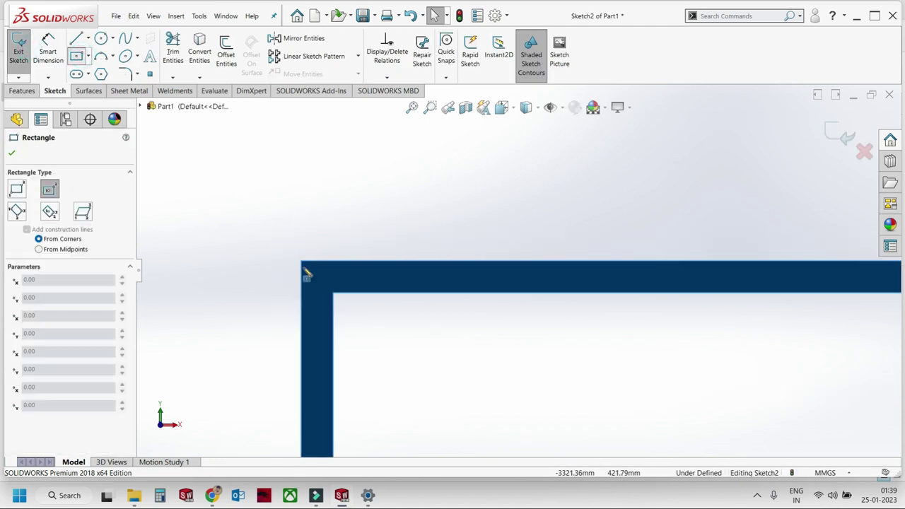
{"action": "left_click", "coordinate": [255, 232]}
{"action": "key", "text": "Escape"}
{"action": "left_click", "coordinate": [88, 57]}
{"action": "left_click", "coordinate": [106, 71]}
{"action": "left_click", "coordinate": [302, 263]}
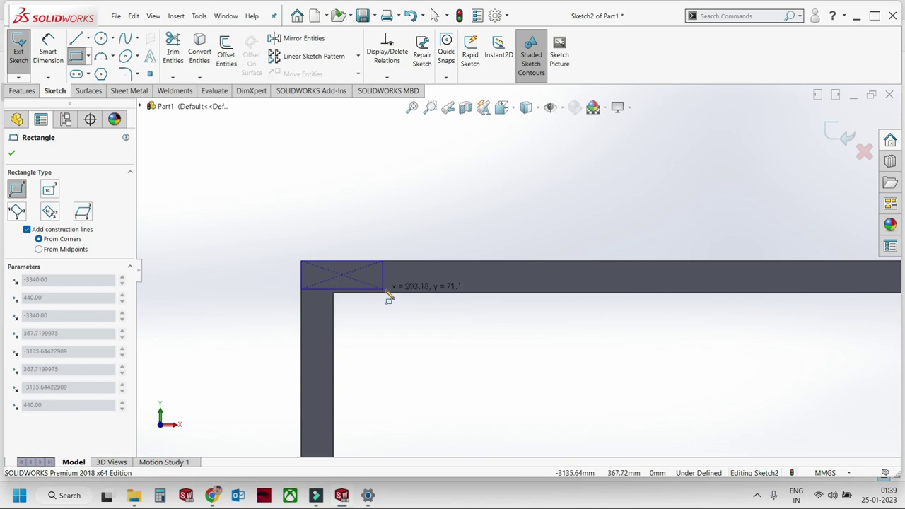
{"action": "left_click", "coordinate": [384, 293]}
Dimension the rectangle's width to 120 mm, then change it to 150 mm.
{"action": "key", "text": "Escape"}
{"action": "left_click", "coordinate": [336, 265]}
{"action": "left_click", "coordinate": [498, 192]}
{"action": "type", "text": "1"}
{"action": "key", "text": "Return"}
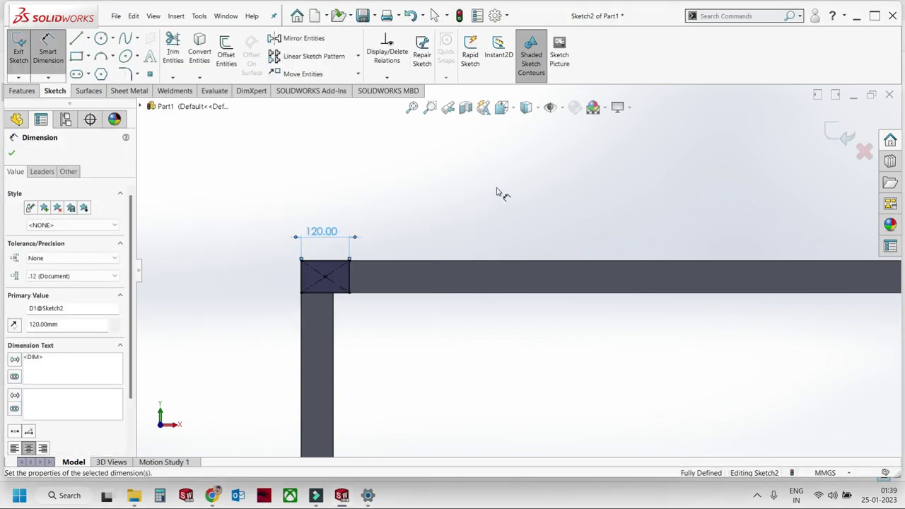
{"action": "double_click", "coordinate": [367, 237]}
{"action": "type", "text": "150"}
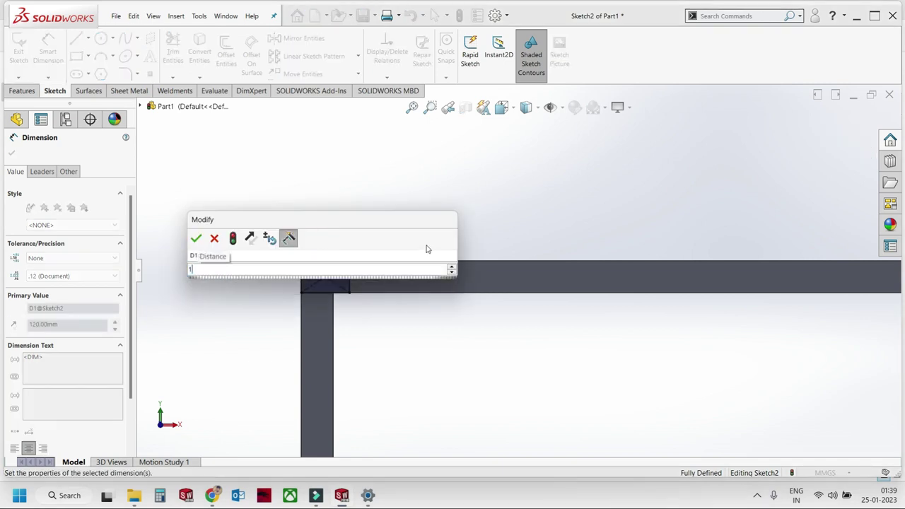
{"action": "key", "text": "Return"}
{"action": "scroll", "coordinate": [505, 285], "scroll_direction": "up", "scroll_amount": 5}
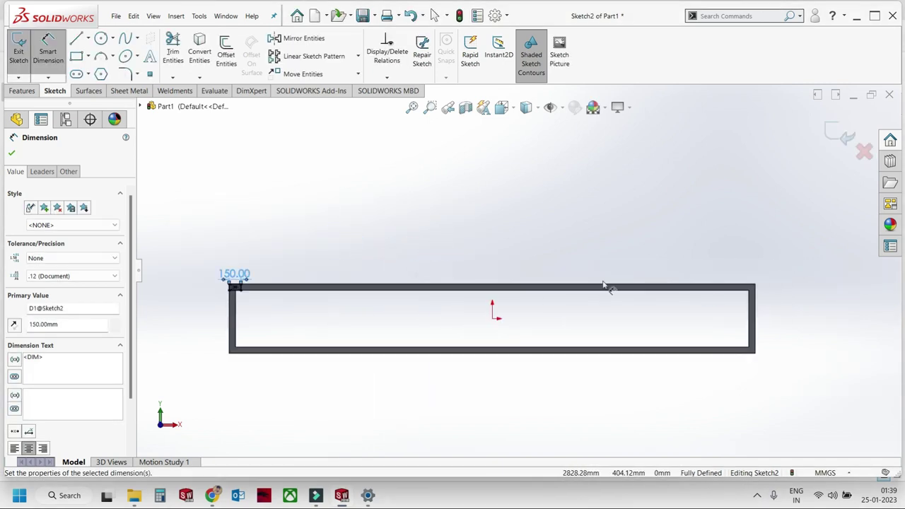
{"action": "scroll", "coordinate": [409, 296], "scroll_direction": "down", "scroll_amount": 1}
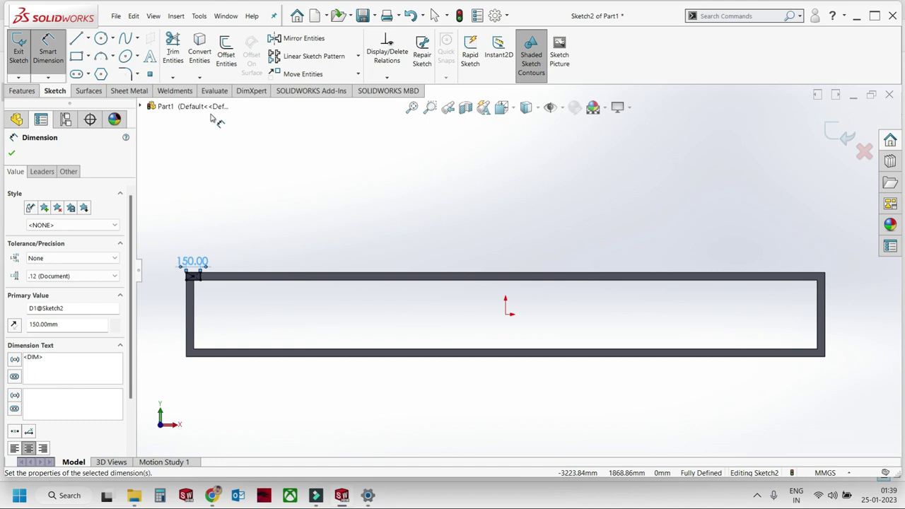
Start a Linear Sketch Pattern along the frame's top edge and left edge.
{"action": "left_click", "coordinate": [358, 56]}
{"action": "left_click", "coordinate": [311, 71]}
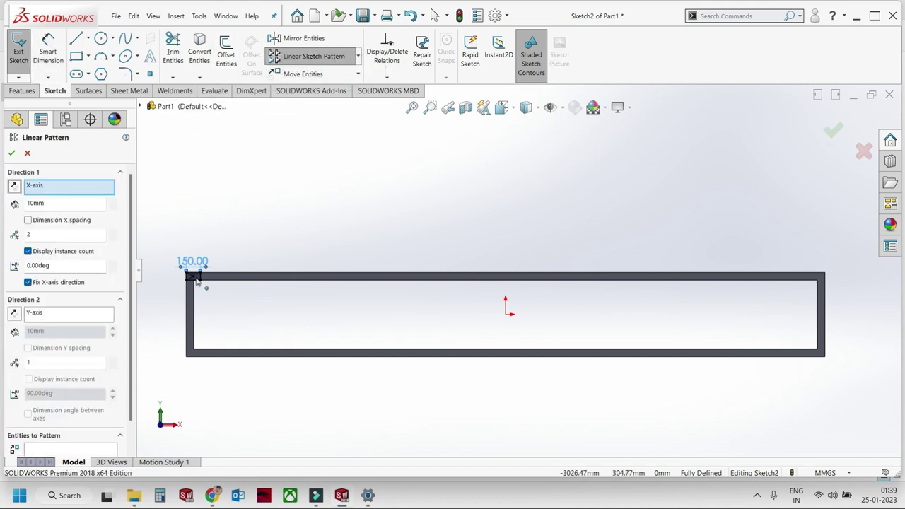
{"action": "left_click", "coordinate": [95, 203]}
{"action": "type", "text": "1000"}
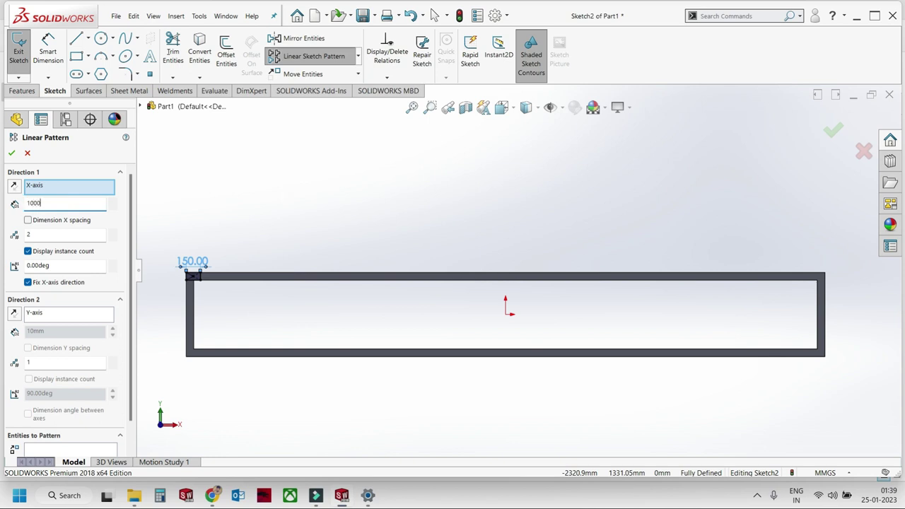
{"action": "left_click", "coordinate": [55, 187]}
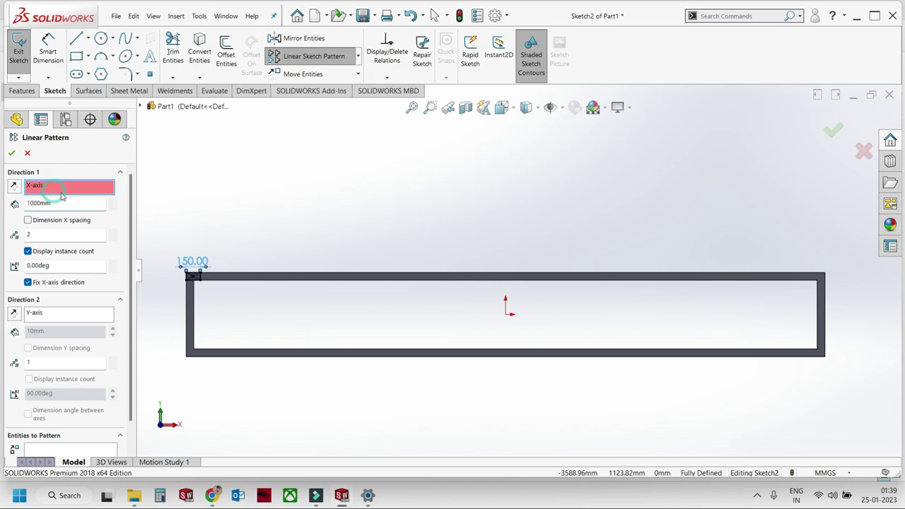
{"action": "left_click", "coordinate": [284, 276]}
{"action": "left_click", "coordinate": [73, 314]}
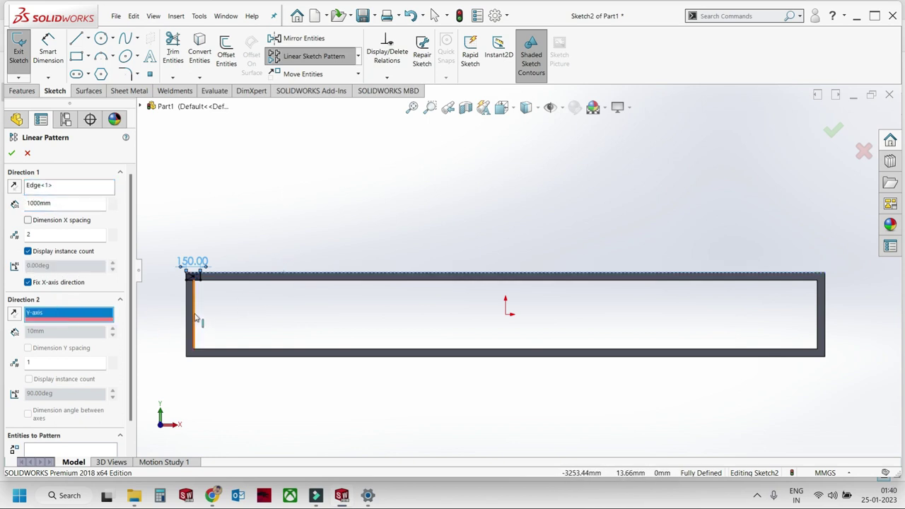
{"action": "left_click", "coordinate": [196, 319]}
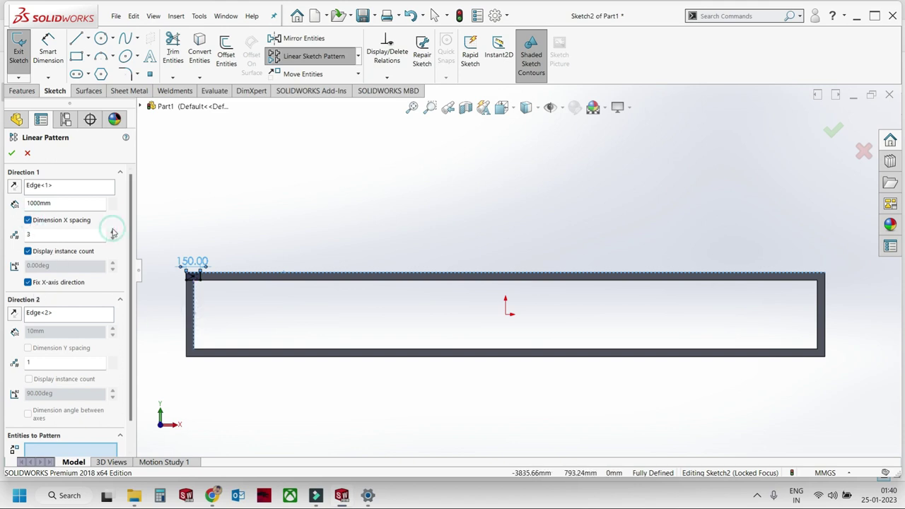
{"action": "left_click", "coordinate": [74, 315]}
{"action": "left_click", "coordinate": [195, 303]}
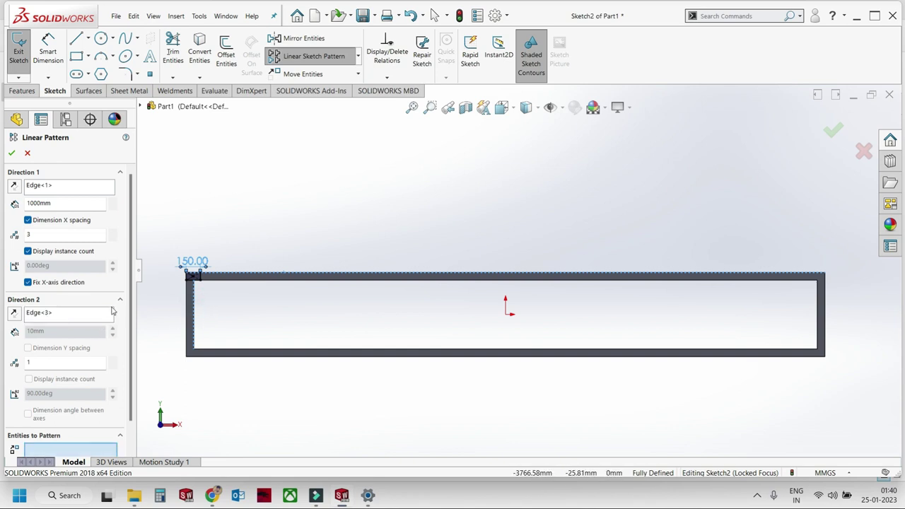
Set 2 instances in the second direction and box-select the corner square's four lines.
{"action": "left_click", "coordinate": [112, 360]}
{"action": "scroll", "coordinate": [97, 396], "scroll_direction": "down", "scroll_amount": 1}
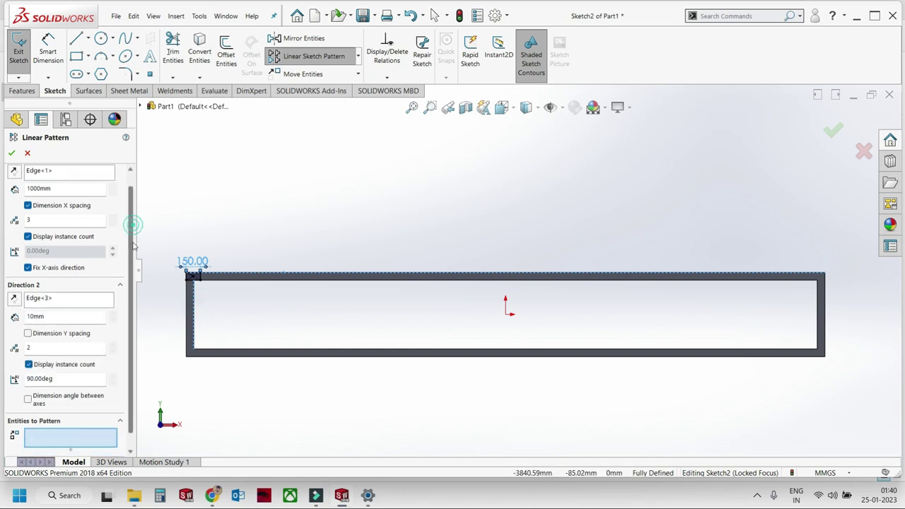
{"action": "scroll", "coordinate": [177, 274], "scroll_direction": "down", "scroll_amount": 4}
{"action": "scroll", "coordinate": [283, 268], "scroll_direction": "down", "scroll_amount": 2}
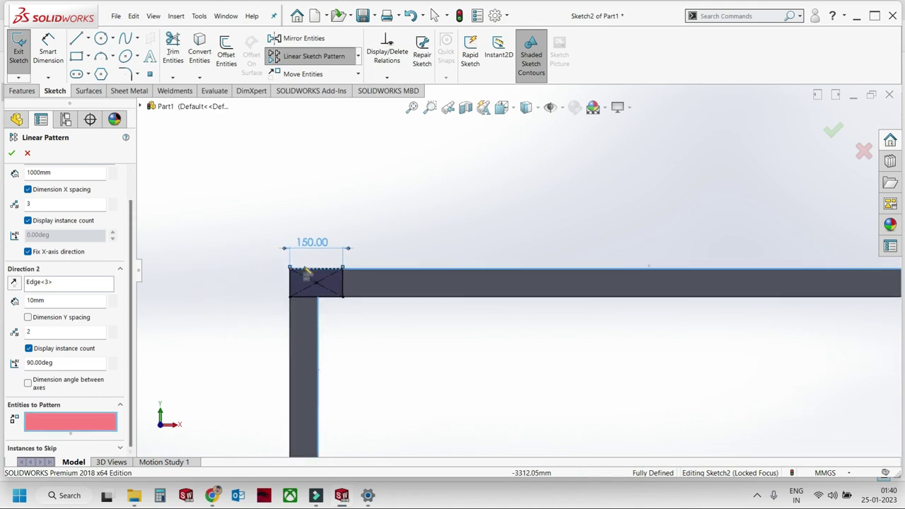
{"action": "scroll", "coordinate": [334, 267], "scroll_direction": "down", "scroll_amount": 2}
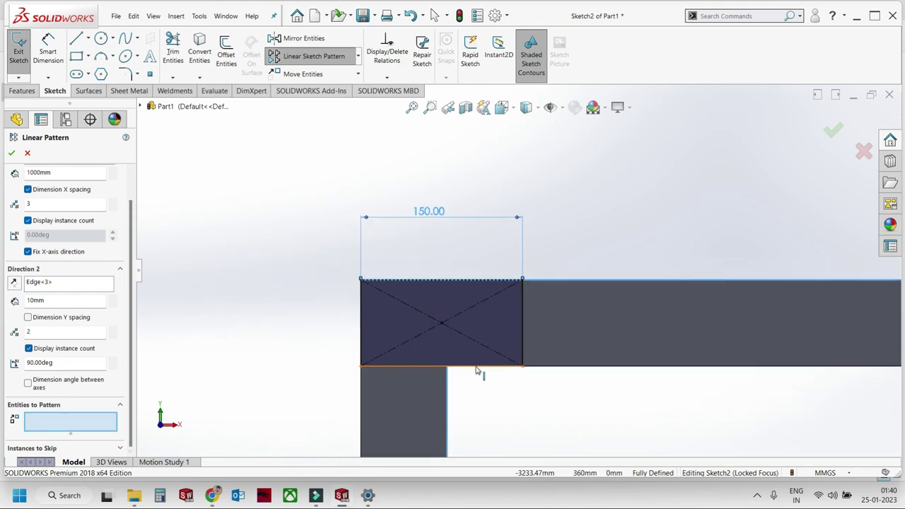
{"action": "left_click_drag", "start_coordinate": [478, 370], "coordinate": [374, 273]}
{"action": "scroll", "coordinate": [388, 286], "scroll_direction": "up", "scroll_amount": 3}
{"action": "scroll", "coordinate": [388, 285], "scroll_direction": "up", "scroll_amount": 2}
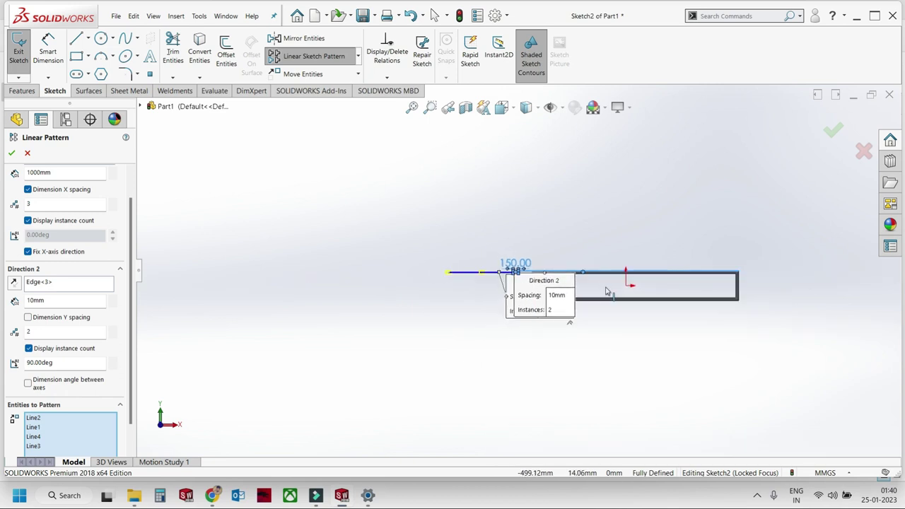
{"action": "scroll", "coordinate": [22, 177], "scroll_direction": "up", "scroll_amount": 2}
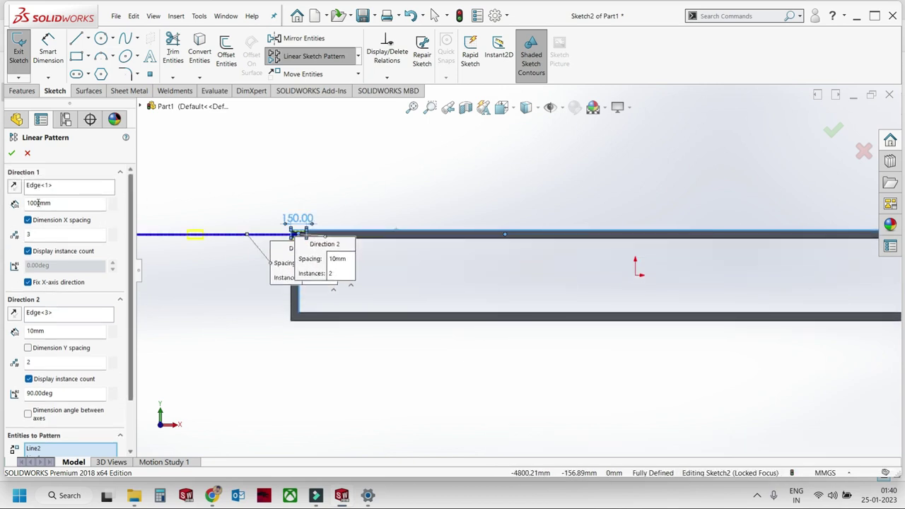
Reverse pattern Direction 1 and set the Direction 2 row spacing to 800 mm.
{"action": "left_click", "coordinate": [14, 185]}
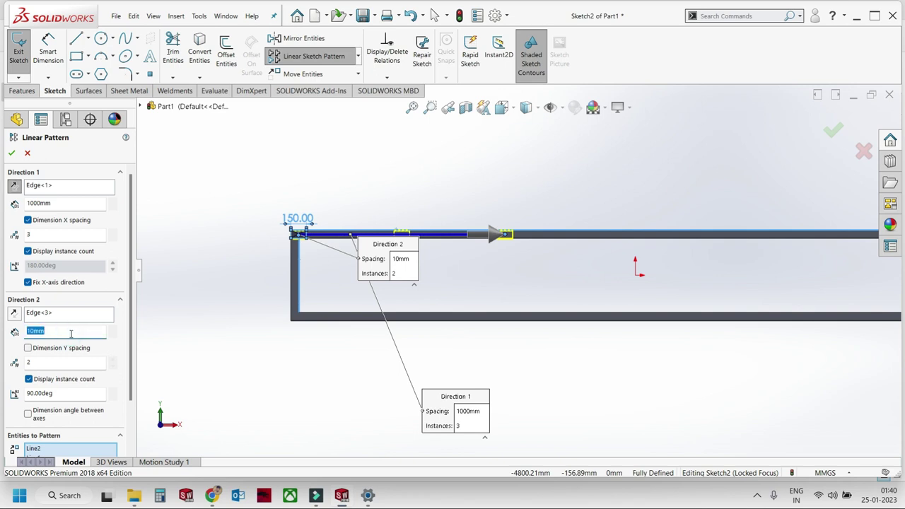
{"action": "left_click", "coordinate": [65, 331]}
{"action": "type", "text": "880"}
{"action": "key", "text": "Return"}
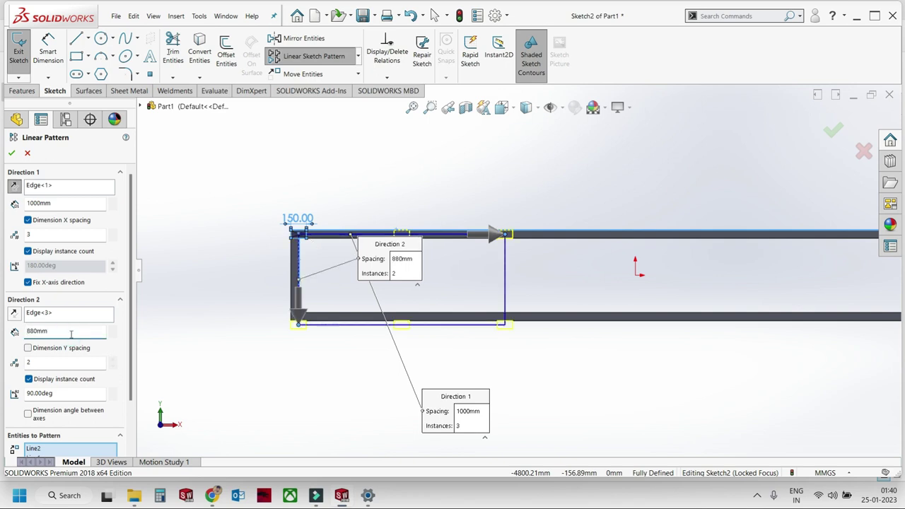
{"action": "left_click_drag", "start_coordinate": [112, 337], "coordinate": [113, 340]}
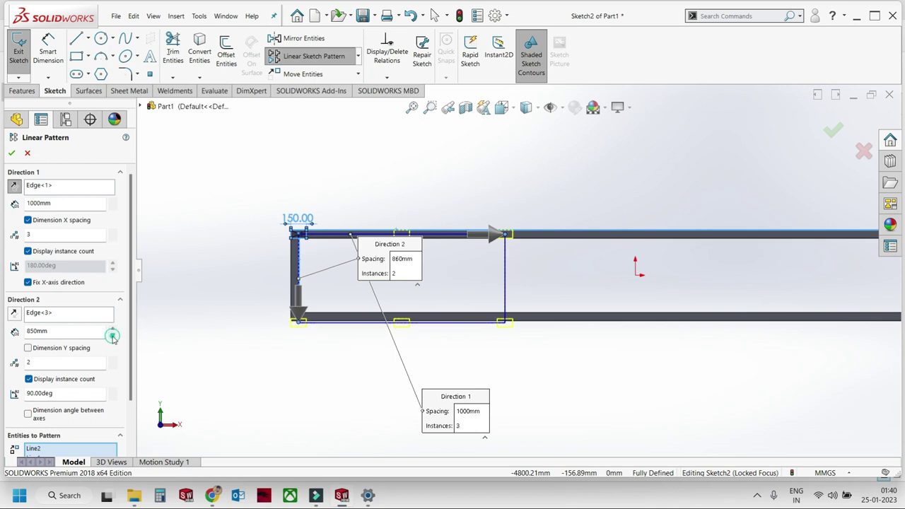
{"action": "scroll", "coordinate": [406, 319], "scroll_direction": "down", "scroll_amount": 3}
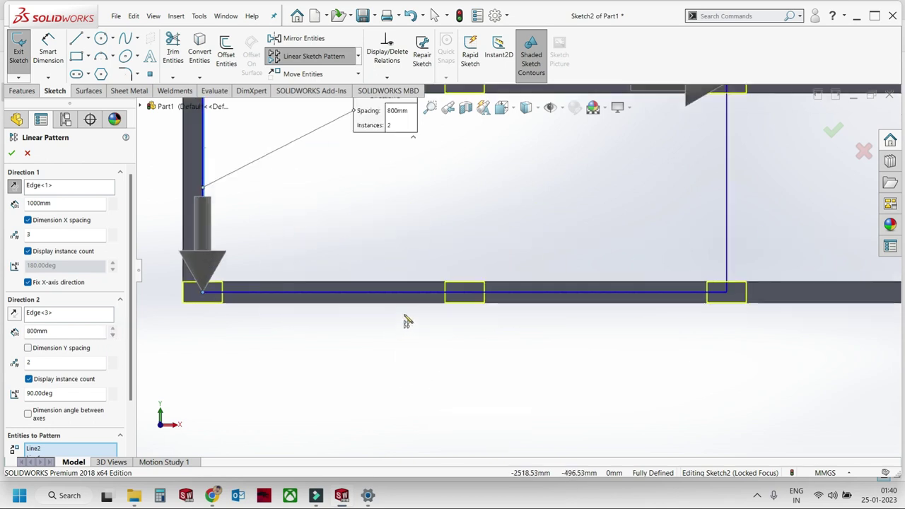
{"action": "scroll", "coordinate": [390, 314], "scroll_direction": "up", "scroll_amount": 3}
{"action": "scroll", "coordinate": [719, 271], "scroll_direction": "up", "scroll_amount": 2}
{"action": "scroll", "coordinate": [304, 269], "scroll_direction": "up", "scroll_amount": 1}
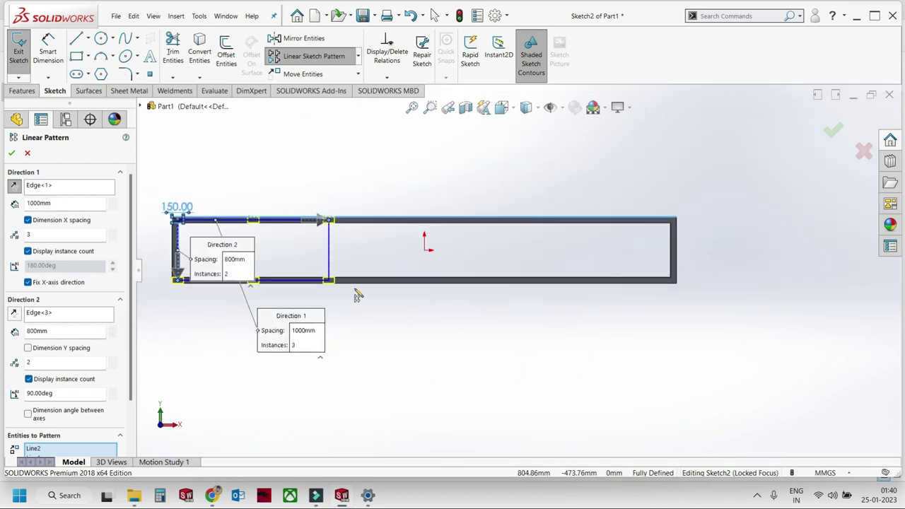
Give Direction 1 four instances at about 2176.7 mm spacing and accept the pattern.
{"action": "left_click", "coordinate": [111, 201]}
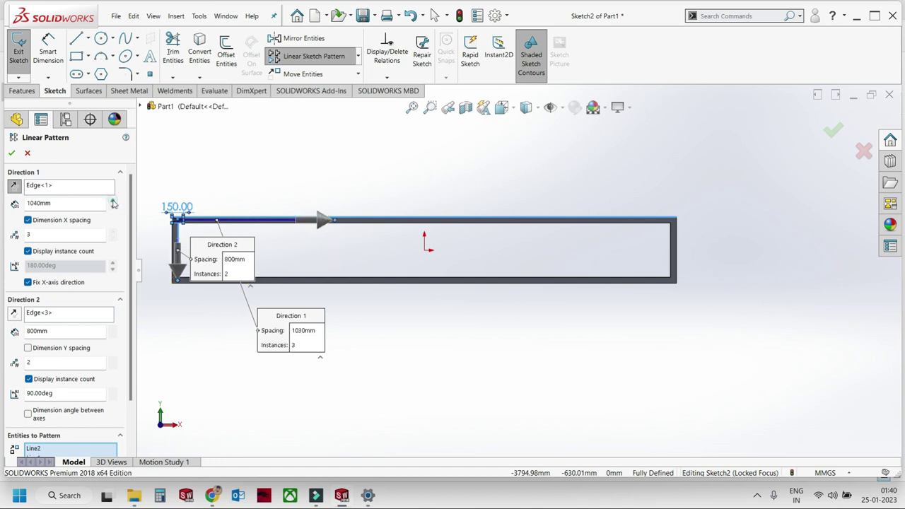
{"action": "key", "text": "Return"}
{"action": "left_click", "coordinate": [112, 232]}
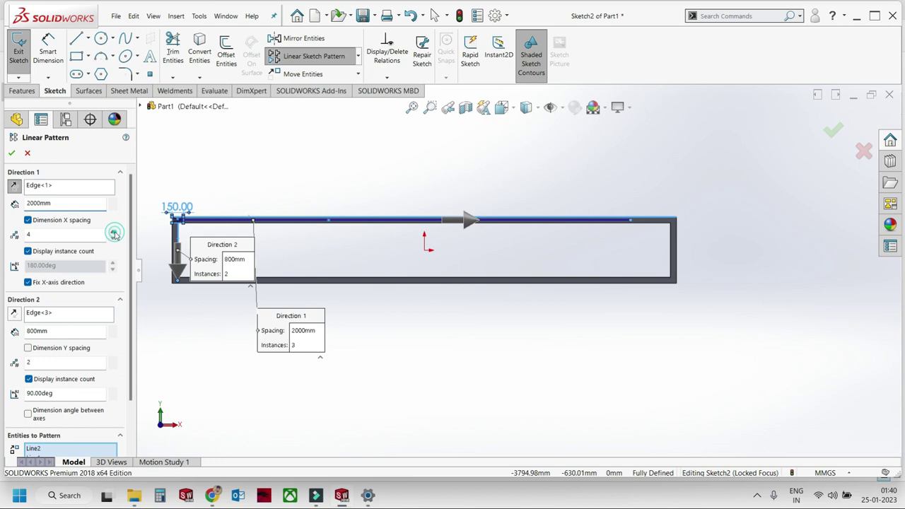
{"action": "left_click", "coordinate": [113, 201]}
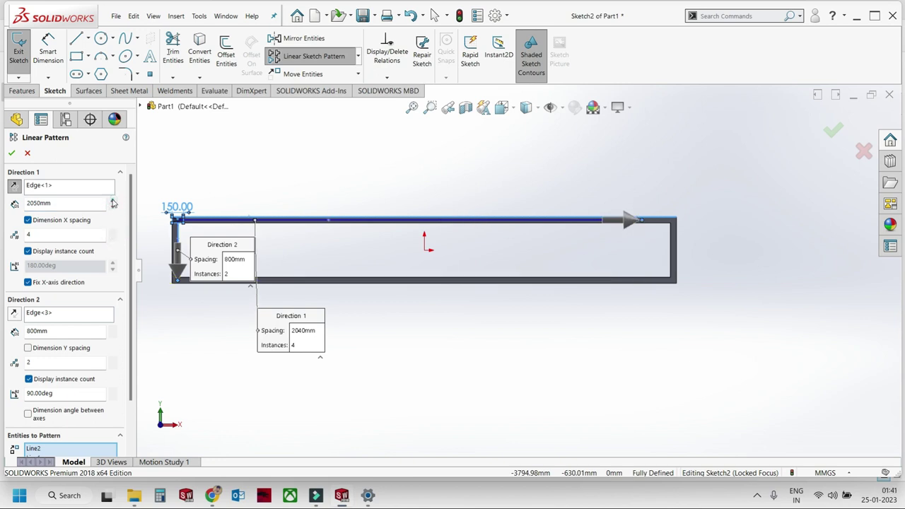
{"action": "left_click", "coordinate": [114, 201]}
{"action": "scroll", "coordinate": [572, 297], "scroll_direction": "down", "scroll_amount": 3}
{"action": "scroll", "coordinate": [570, 297], "scroll_direction": "down", "scroll_amount": 2}
{"action": "scroll", "coordinate": [569, 297], "scroll_direction": "down", "scroll_amount": 2}
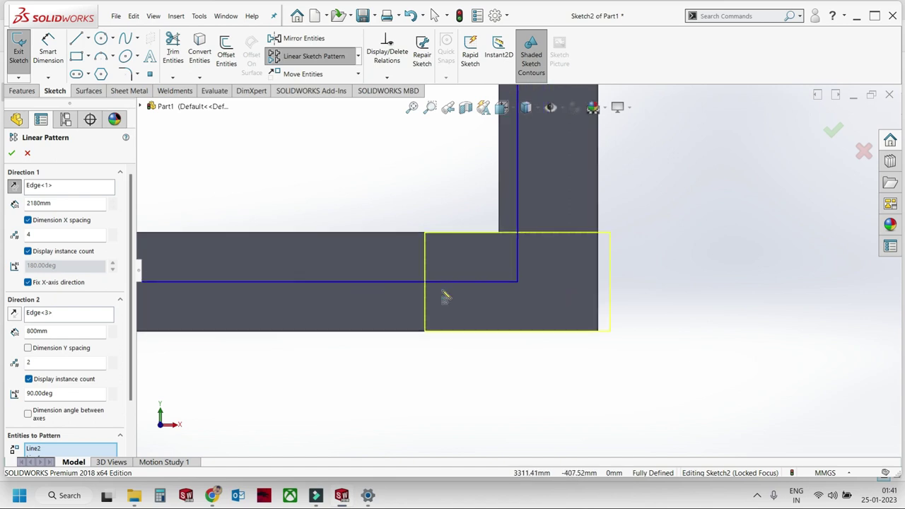
{"action": "left_click", "coordinate": [112, 207]}
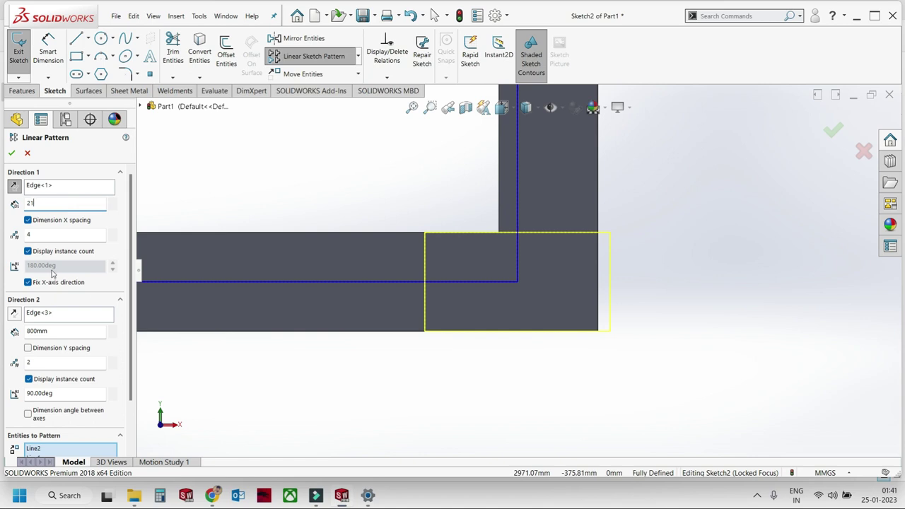
{"action": "type", "text": "78"}
{"action": "key", "text": "Return"}
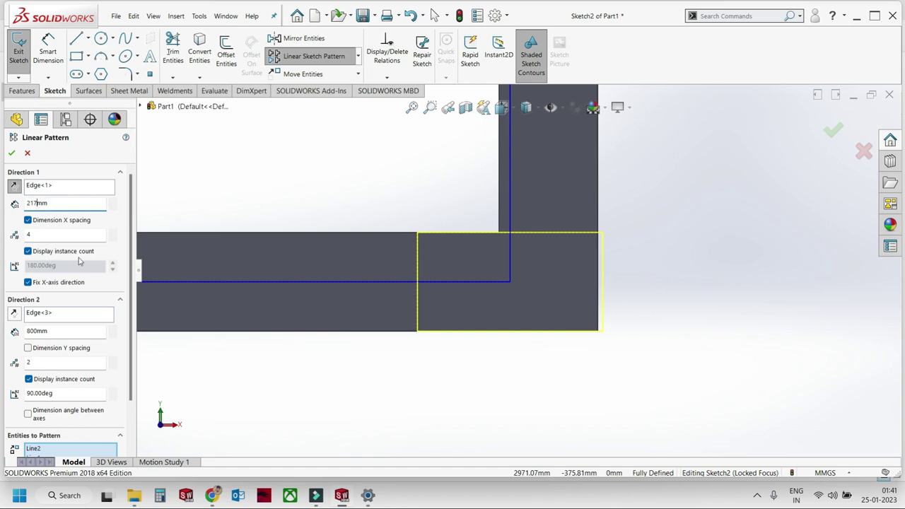
{"action": "key", "text": "Return"}
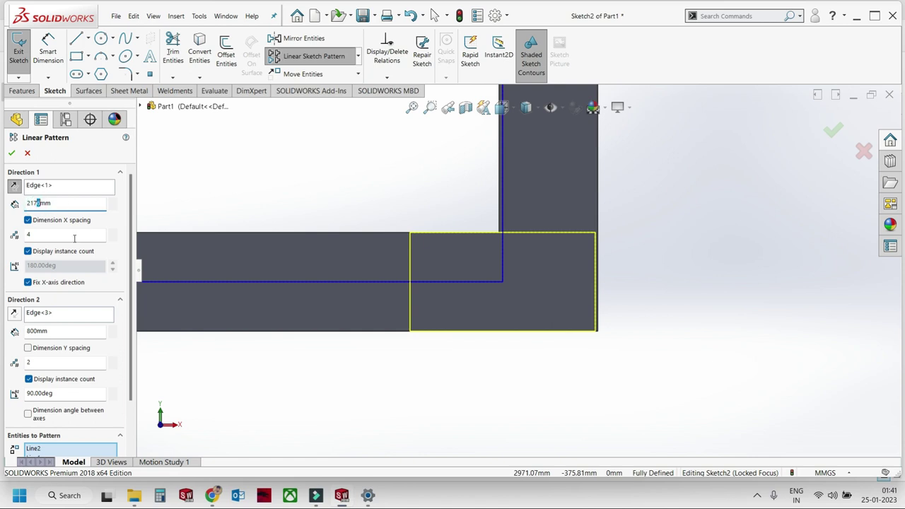
{"action": "key", "text": "Return"}
{"action": "scroll", "coordinate": [584, 281], "scroll_direction": "down", "scroll_amount": 1}
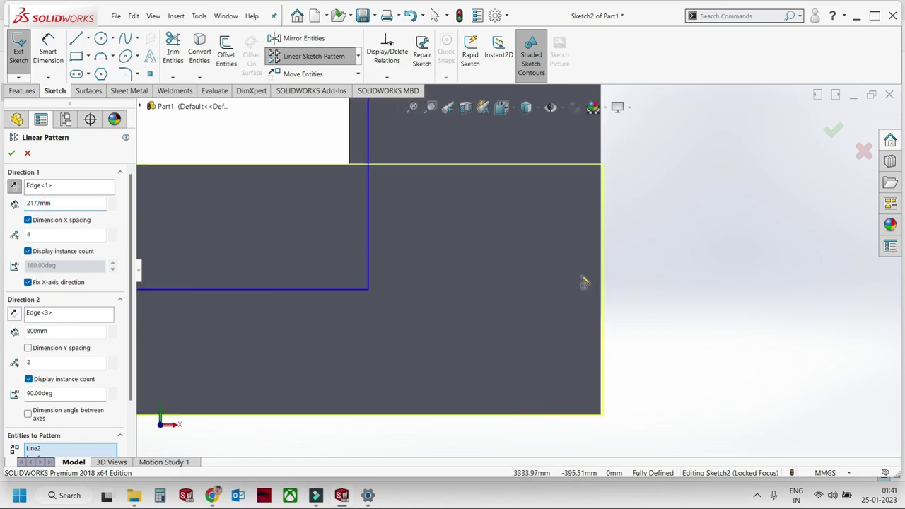
{"action": "scroll", "coordinate": [654, 285], "scroll_direction": "up", "scroll_amount": 3}
{"action": "scroll", "coordinate": [650, 289], "scroll_direction": "up", "scroll_amount": 2}
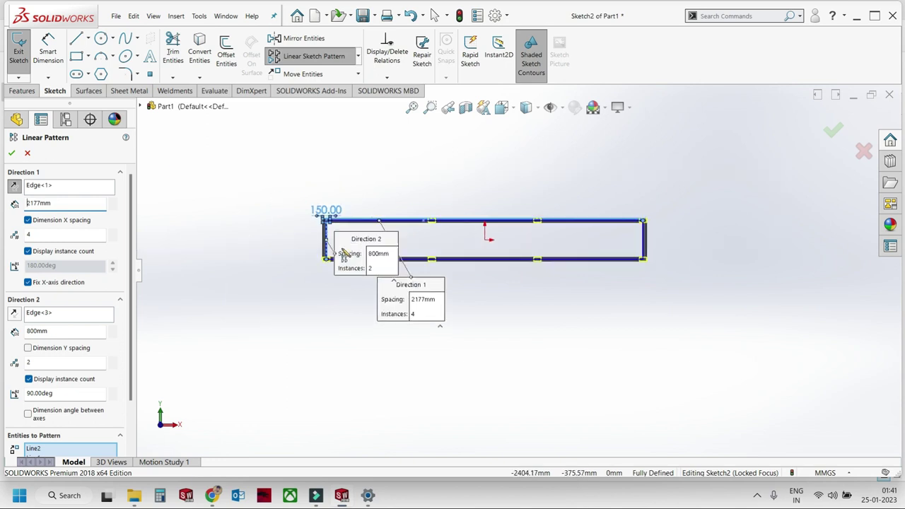
{"action": "scroll", "coordinate": [346, 252], "scroll_direction": "down", "scroll_amount": 5}
{"action": "scroll", "coordinate": [439, 283], "scroll_direction": "down", "scroll_amount": 5}
{"action": "scroll", "coordinate": [421, 287], "scroll_direction": "down", "scroll_amount": 3}
{"action": "scroll", "coordinate": [421, 287], "scroll_direction": "up", "scroll_amount": 3}
{"action": "scroll", "coordinate": [646, 305], "scroll_direction": "up", "scroll_amount": 3}
{"action": "scroll", "coordinate": [647, 305], "scroll_direction": "down", "scroll_amount": 5}
{"action": "scroll", "coordinate": [574, 274], "scroll_direction": "down", "scroll_amount": 4}
{"action": "scroll", "coordinate": [532, 347], "scroll_direction": "down", "scroll_amount": 4}
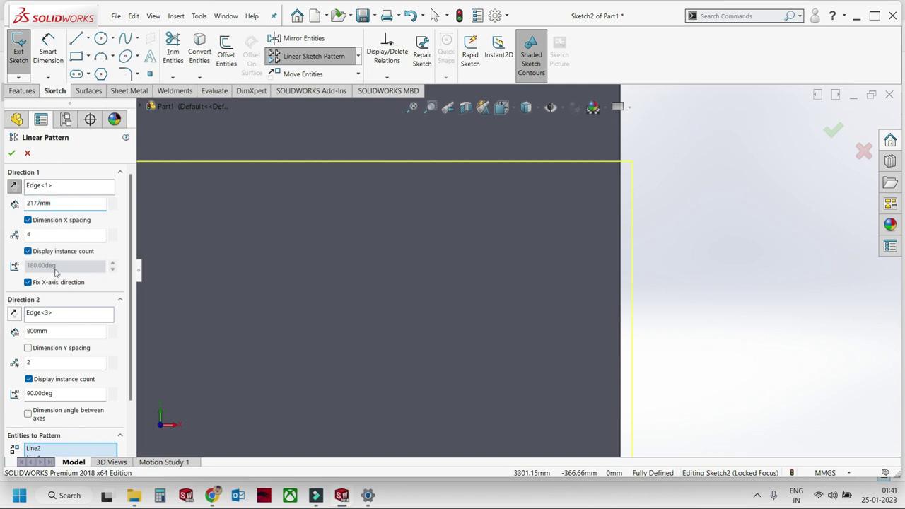
{"action": "type", "text": "2176.7"}
{"action": "key", "text": "Return"}
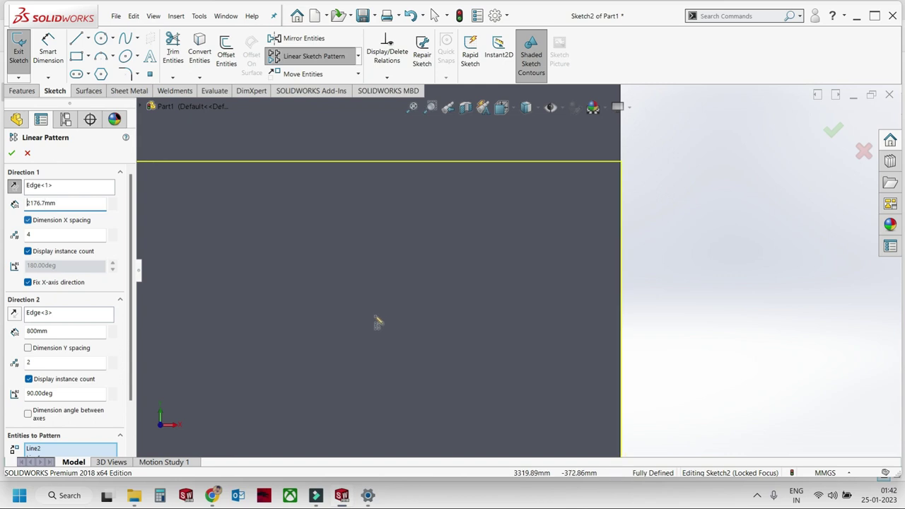
{"action": "left_click", "coordinate": [835, 131]}
Extrude the patterned squares 250 mm as separate bodies with Merge result off.
{"action": "left_click", "coordinate": [844, 143]}
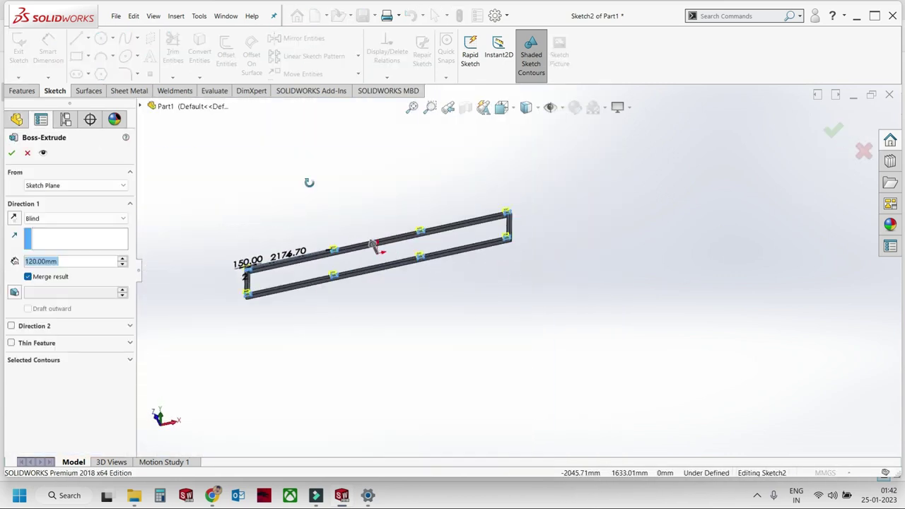
{"action": "left_click", "coordinate": [123, 259]}
{"action": "left_click", "coordinate": [124, 259]}
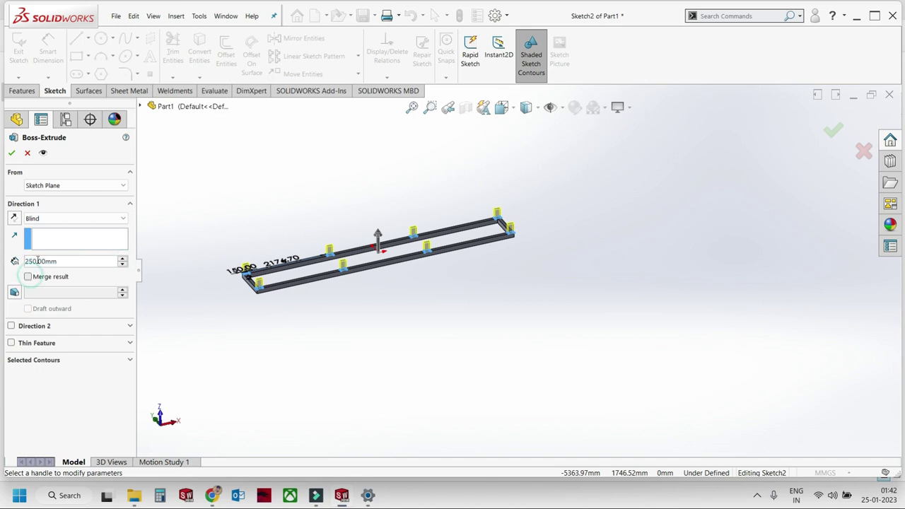
{"action": "left_click", "coordinate": [11, 153]}
{"action": "middle_click_drag", "start_coordinate": [404, 276], "coordinate": [380, 210]}
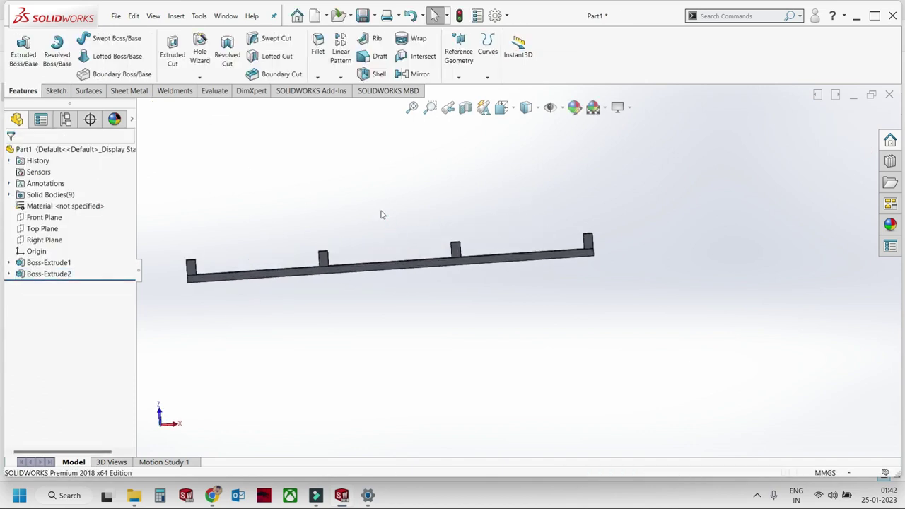
Save the part as P_65_P_004 and switch to the main assembly.
{"action": "key", "text": "ctrl+s"}
{"action": "left_click", "coordinate": [412, 234]}
{"action": "left_click", "coordinate": [427, 292]}
{"action": "key", "text": "BackSpace"}
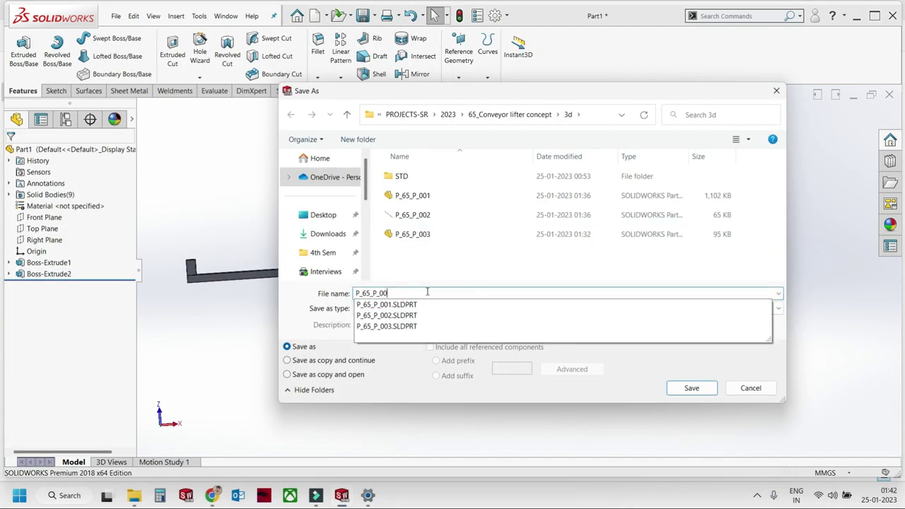
{"action": "type", "text": "4"}
{"action": "key", "text": "Return"}
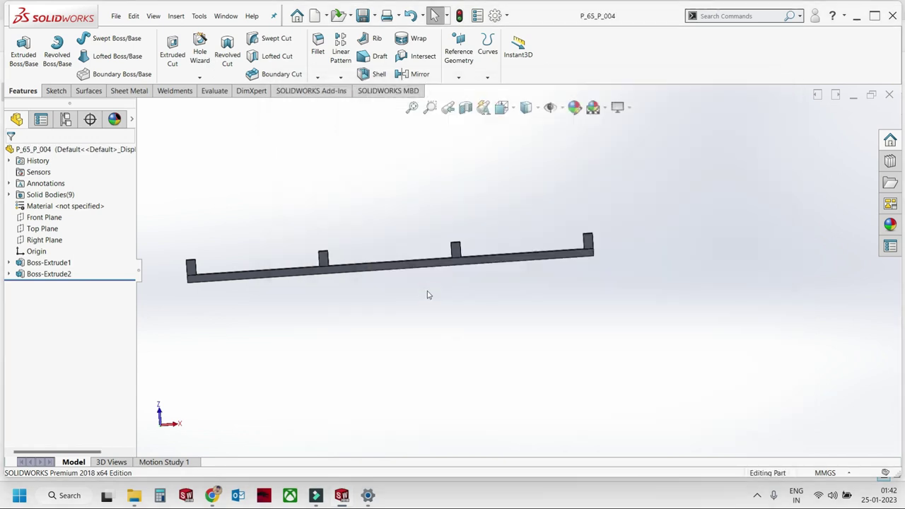
{"action": "key", "text": "ctrl+Tab"}
Insert P_65_P_004 below the assembly and rotate it into a diagonal position.
{"action": "left_click", "coordinate": [65, 53]}
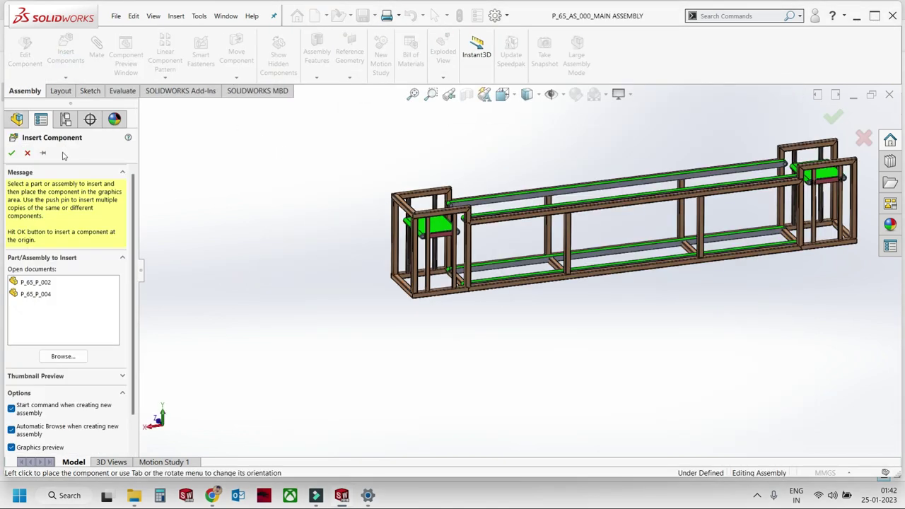
{"action": "left_click", "coordinate": [43, 294]}
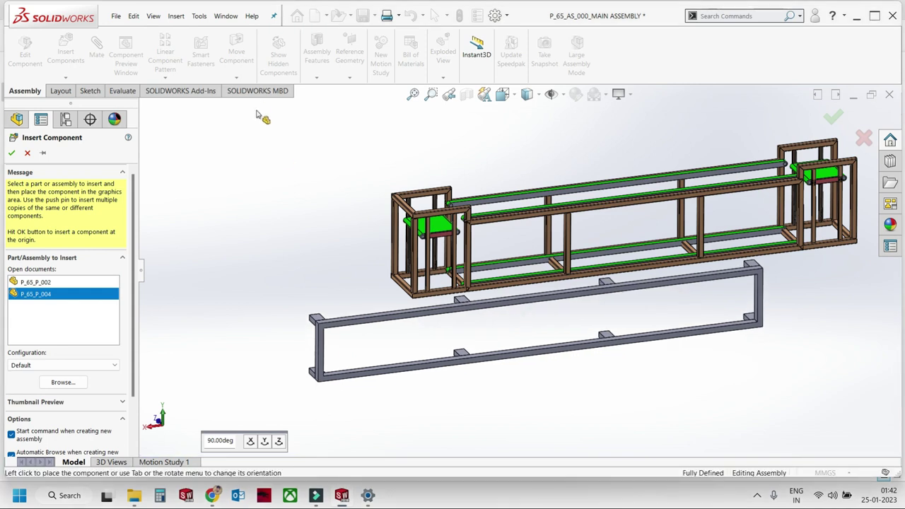
{"action": "left_click", "coordinate": [536, 322]}
{"action": "left_click", "coordinate": [236, 78]}
{"action": "left_click", "coordinate": [244, 104]}
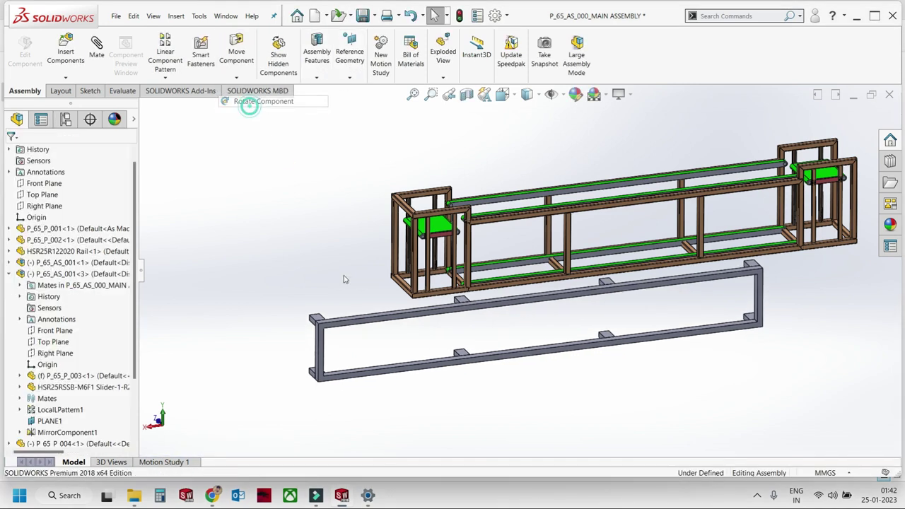
{"action": "left_click_drag", "start_coordinate": [418, 319], "coordinate": [475, 413]}
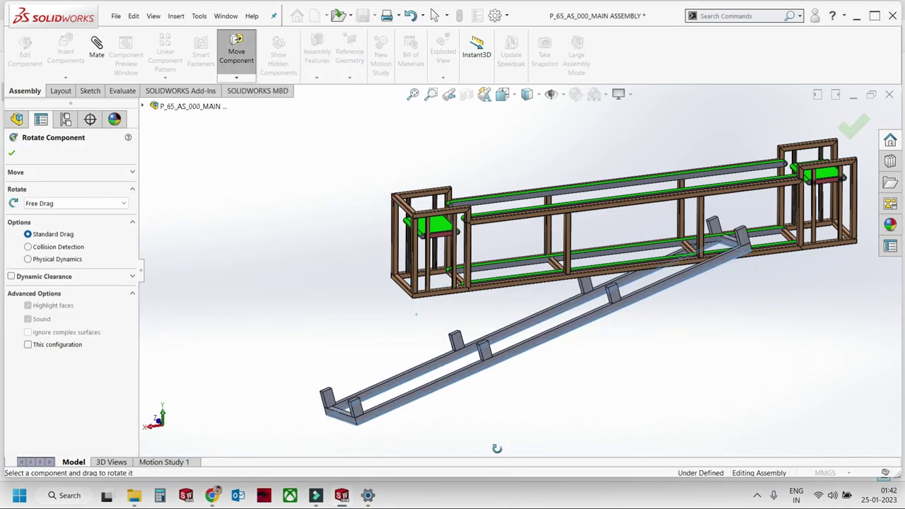
{"action": "key", "text": "Escape"}
Mate the base plate's top face to the top face of the frame beam.
{"action": "scroll", "coordinate": [438, 316], "scroll_direction": "down", "scroll_amount": 2}
{"action": "mouse_move", "coordinate": [496, 322]}
{"action": "middle_mouse_down"}
{"action": "mouse_move", "coordinate": [502, 304]}
{"action": "mouse_move", "coordinate": [502, 350]}
{"action": "mouse_move", "coordinate": [526, 298]}
{"action": "middle_mouse_up"}
{"action": "left_click", "coordinate": [502, 349]}
{"action": "left_click", "coordinate": [502, 350]}
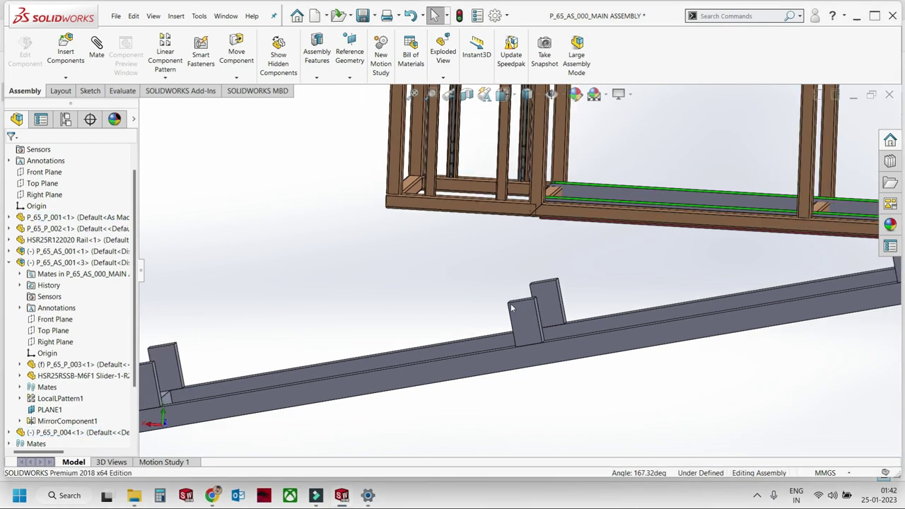
{"action": "scroll", "coordinate": [527, 298], "scroll_direction": "down", "scroll_amount": 3}
{"action": "scroll", "coordinate": [502, 249], "scroll_direction": "down", "scroll_amount": 3}
{"action": "scroll", "coordinate": [549, 340], "scroll_direction": "down", "scroll_amount": 2}
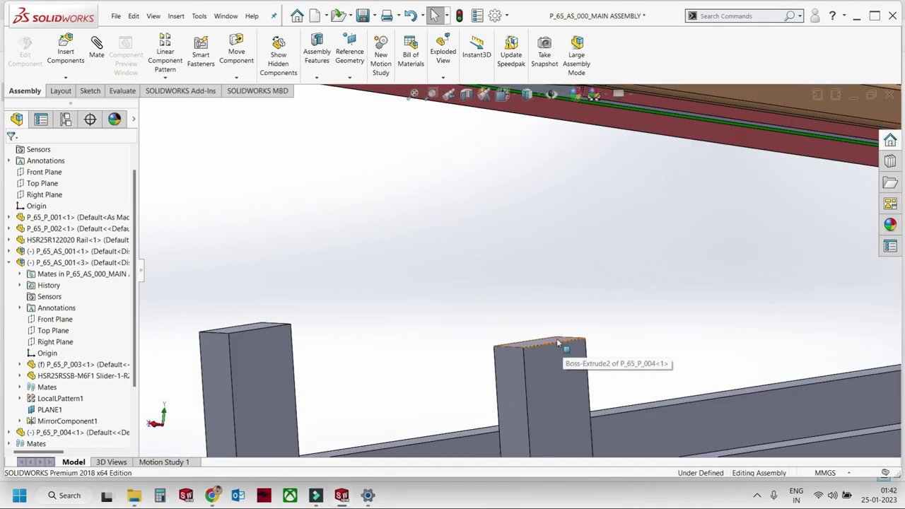
{"action": "left_click", "coordinate": [548, 326]}
{"action": "scroll", "coordinate": [548, 326], "scroll_direction": "up", "scroll_amount": 3}
{"action": "mouse_move", "coordinate": [548, 326]}
{"action": "middle_mouse_down"}
{"action": "mouse_move", "coordinate": [573, 204]}
{"action": "mouse_move", "coordinate": [485, 284]}
{"action": "mouse_move", "coordinate": [629, 216]}
{"action": "middle_mouse_up"}
{"action": "left_click", "coordinate": [573, 204]}
Pair a frame square tube with a lower base block until the assembly is Fully Defined.
{"action": "scroll", "coordinate": [584, 197], "scroll_direction": "up", "scroll_amount": 3}
{"action": "scroll", "coordinate": [485, 284], "scroll_direction": "down", "scroll_amount": 2}
{"action": "left_click", "coordinate": [499, 256]}
{"action": "left_click", "coordinate": [385, 299], "text": "ctrl"}
{"action": "mouse_move", "coordinate": [384, 300]}
{"action": "middle_mouse_down"}
{"action": "mouse_move", "coordinate": [377, 293]}
{"action": "mouse_move", "coordinate": [491, 274]}
{"action": "middle_mouse_up"}
{"action": "scroll", "coordinate": [493, 274], "scroll_direction": "up", "scroll_amount": 5}
{"action": "middle_click_drag", "start_coordinate": [590, 316], "coordinate": [570, 317]}
{"action": "left_click", "coordinate": [558, 312]}
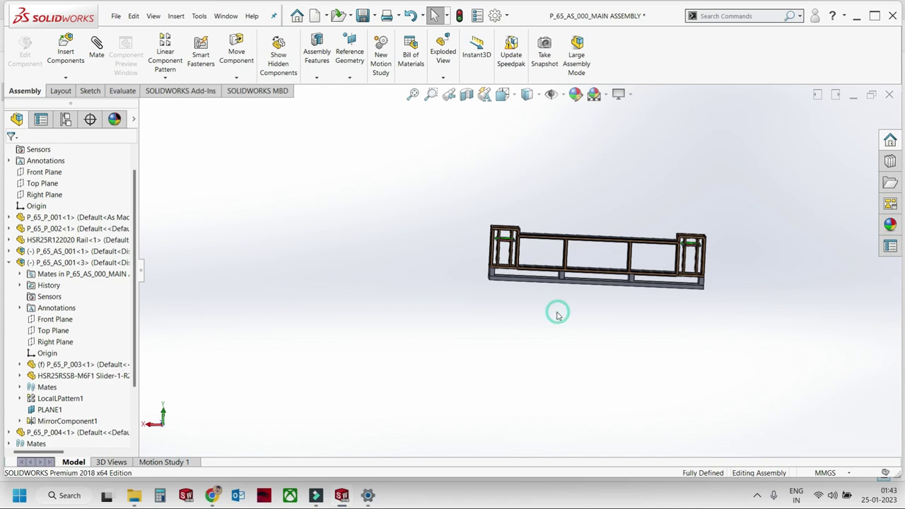
{"action": "scroll", "coordinate": [635, 282], "scroll_direction": "down", "scroll_amount": 2}
Apply a dark grey, near-black colour to the P_65_P_004 base frame rail.
{"action": "scroll", "coordinate": [517, 335], "scroll_direction": "down", "scroll_amount": 2}
{"action": "middle_click_drag", "start_coordinate": [554, 273], "coordinate": [559, 283]}
{"action": "scroll", "coordinate": [554, 283], "scroll_direction": "up", "scroll_amount": 3}
{"action": "scroll", "coordinate": [554, 283], "scroll_direction": "down", "scroll_amount": 4}
{"action": "left_click", "coordinate": [554, 283]}
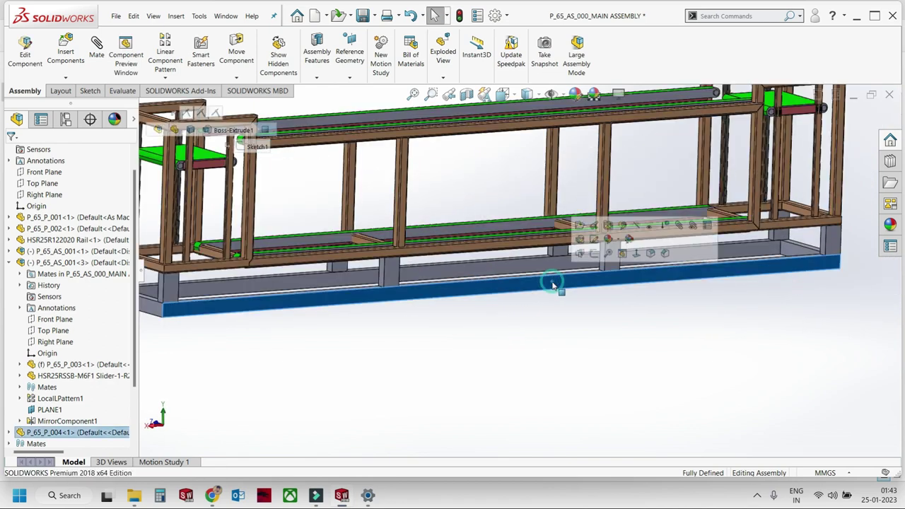
{"action": "mouse_move", "coordinate": [608, 239]}
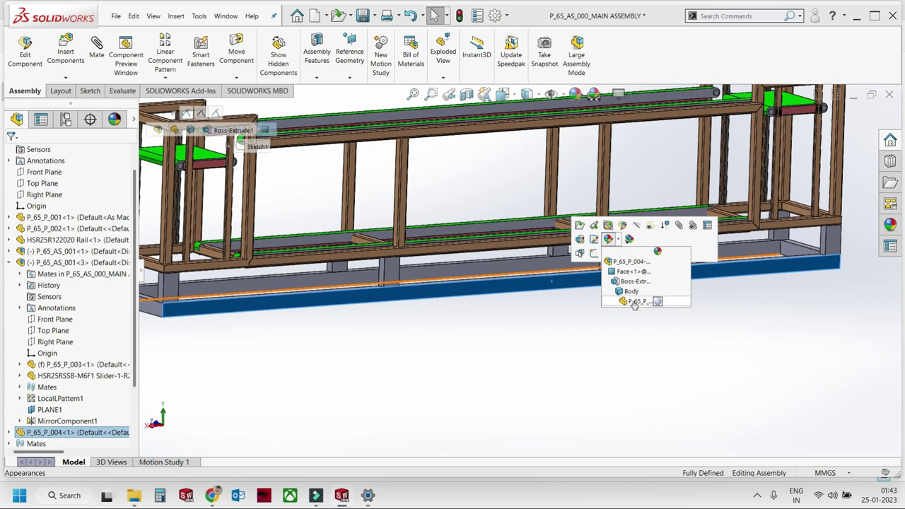
{"action": "left_click", "coordinate": [634, 301]}
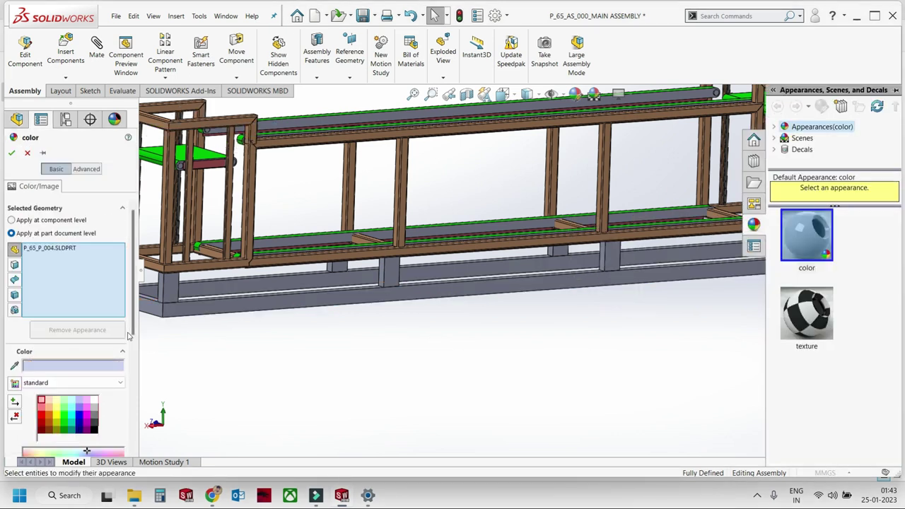
{"action": "left_click", "coordinate": [96, 420]}
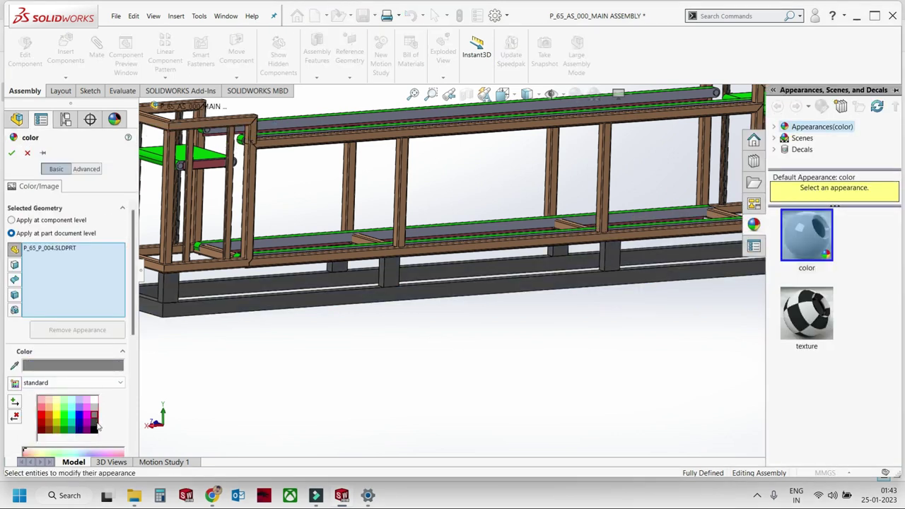
{"action": "left_click", "coordinate": [95, 428]}
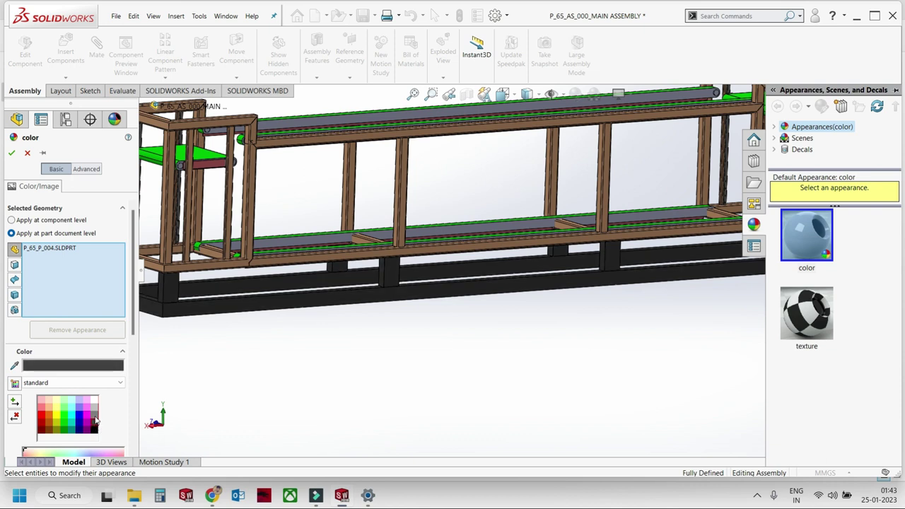
{"action": "left_click", "coordinate": [95, 420]}
{"action": "left_click", "coordinate": [11, 153]}
{"action": "key", "text": "ctrl+1"}
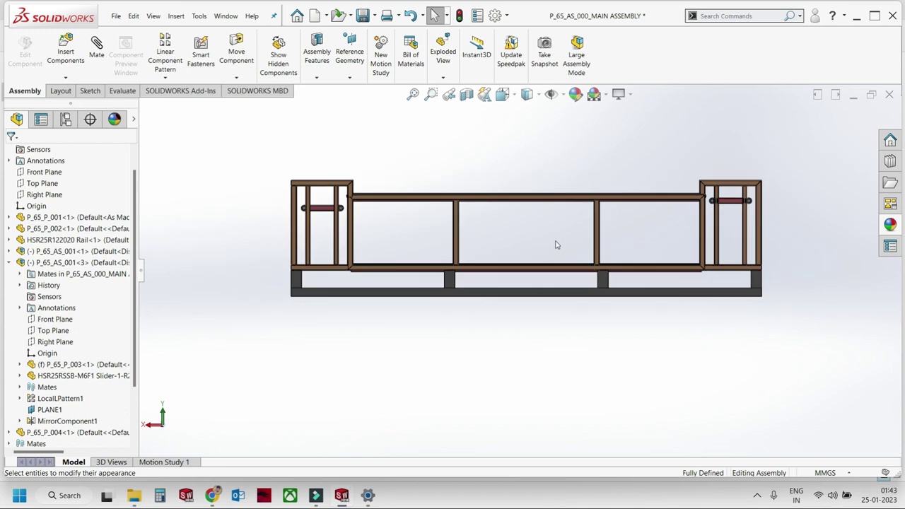
Orbit the assembly to inspect the base frame from angled and front views.
{"action": "scroll", "coordinate": [552, 246], "scroll_direction": "down", "scroll_amount": 1}
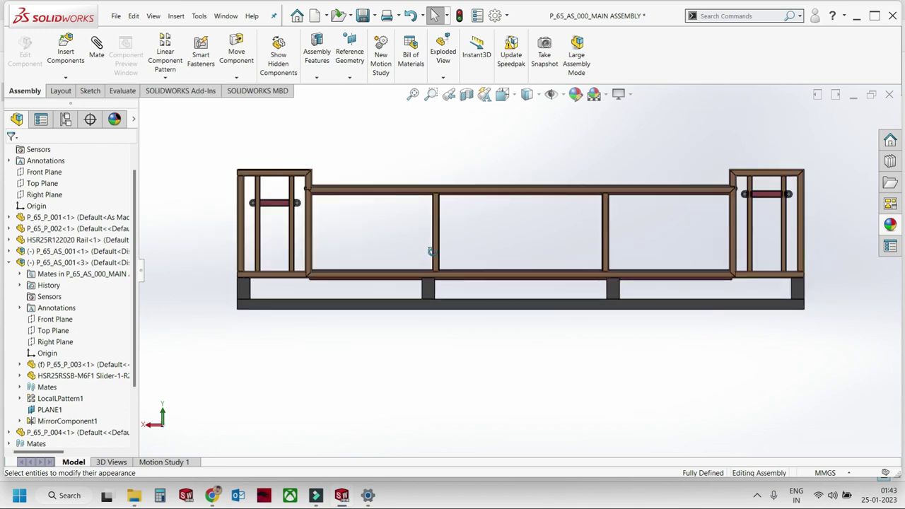
{"action": "middle_click_drag", "start_coordinate": [431, 252], "coordinate": [495, 347]}
{"action": "scroll", "coordinate": [500, 348], "scroll_direction": "up", "scroll_amount": 3}
{"action": "scroll", "coordinate": [564, 332], "scroll_direction": "up", "scroll_amount": 1}
{"action": "middle_click_drag", "start_coordinate": [564, 332], "coordinate": [496, 241]}
{"action": "scroll", "coordinate": [496, 241], "scroll_direction": "up", "scroll_amount": 1}
{"action": "mouse_move", "coordinate": [411, 243]}
{"action": "middle_mouse_down"}
{"action": "mouse_move", "coordinate": [435, 294]}
{"action": "mouse_move", "coordinate": [404, 259]}
{"action": "mouse_move", "coordinate": [438, 275]}
{"action": "middle_mouse_up"}
{"action": "middle_click_drag", "start_coordinate": [440, 323], "coordinate": [659, 345]}
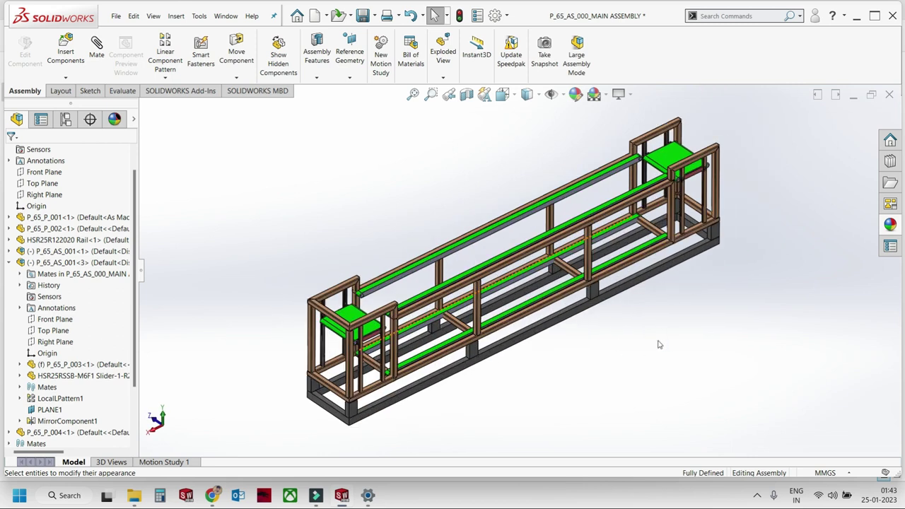
{"action": "scroll", "coordinate": [659, 344], "scroll_direction": "up", "scroll_amount": 2}
{"action": "scroll", "coordinate": [566, 247], "scroll_direction": "down", "scroll_amount": 1}
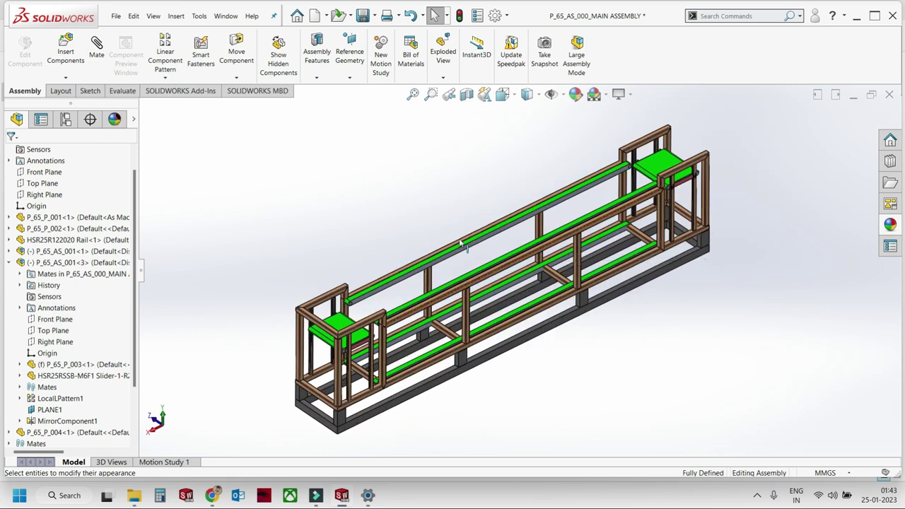
Apply the Plain White scene and zoom out to show the whole assembly.
{"action": "left_click", "coordinate": [609, 95]}
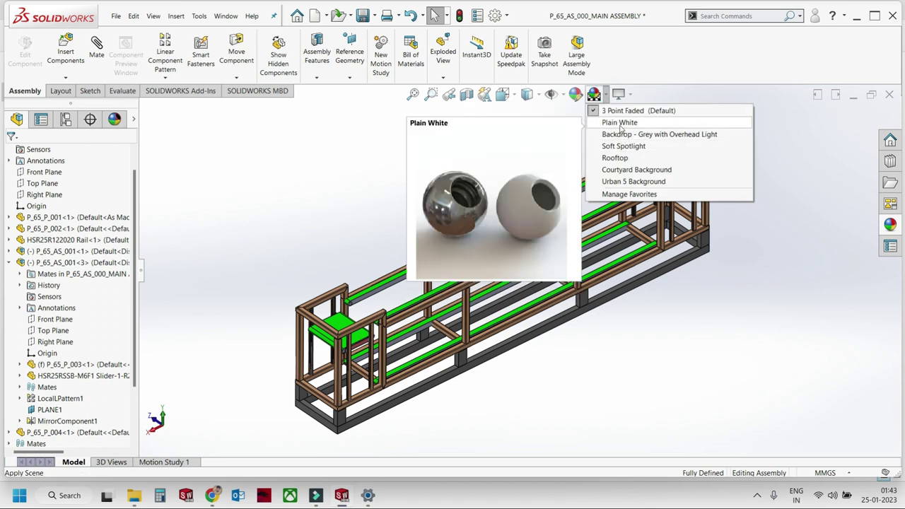
{"action": "left_click", "coordinate": [620, 123]}
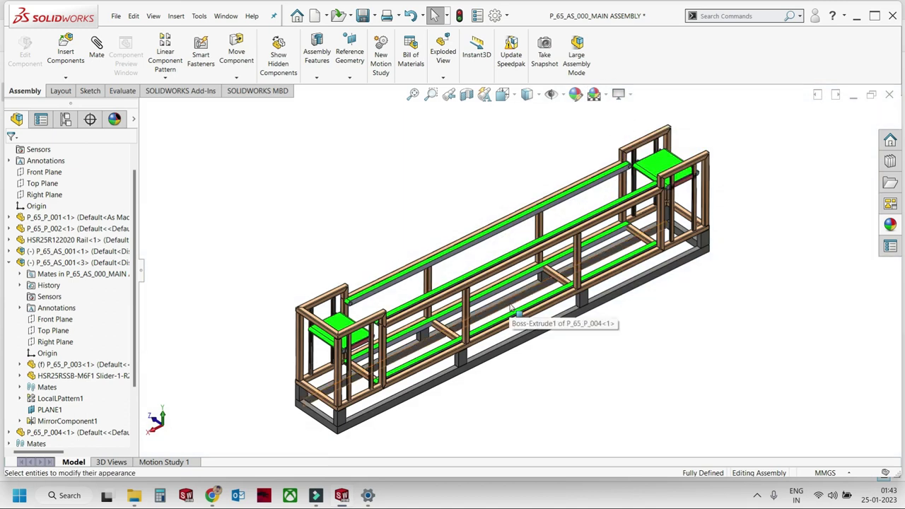
{"action": "middle_click_drag", "start_coordinate": [510, 308], "coordinate": [515, 321]}
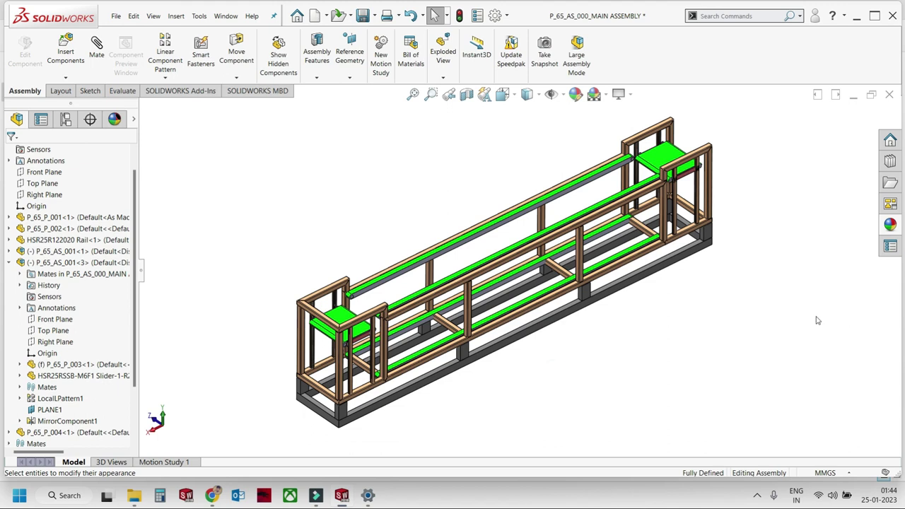
{"action": "key", "text": "z"}
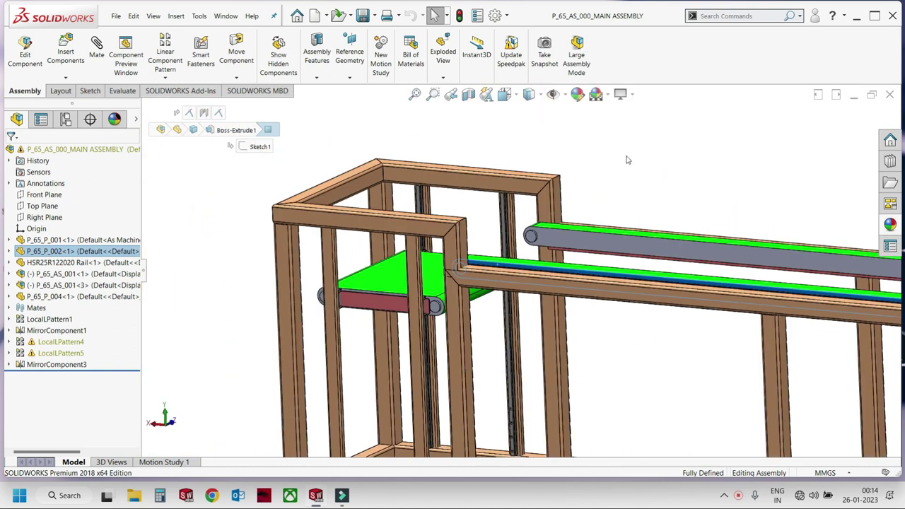
Open P_65_P_002 and colour its belt side and top faces green.
{"action": "scroll", "coordinate": [537, 249], "scroll_direction": "down", "scroll_amount": 3}
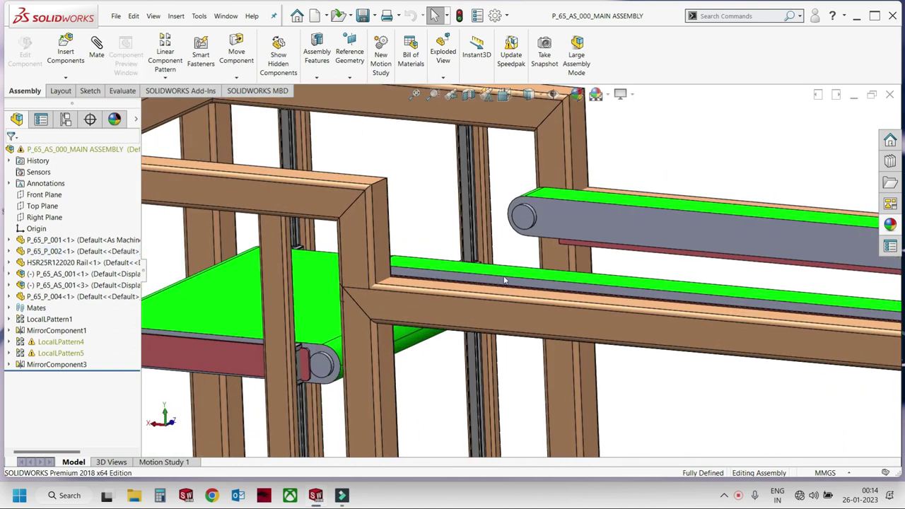
{"action": "left_click", "coordinate": [525, 221]}
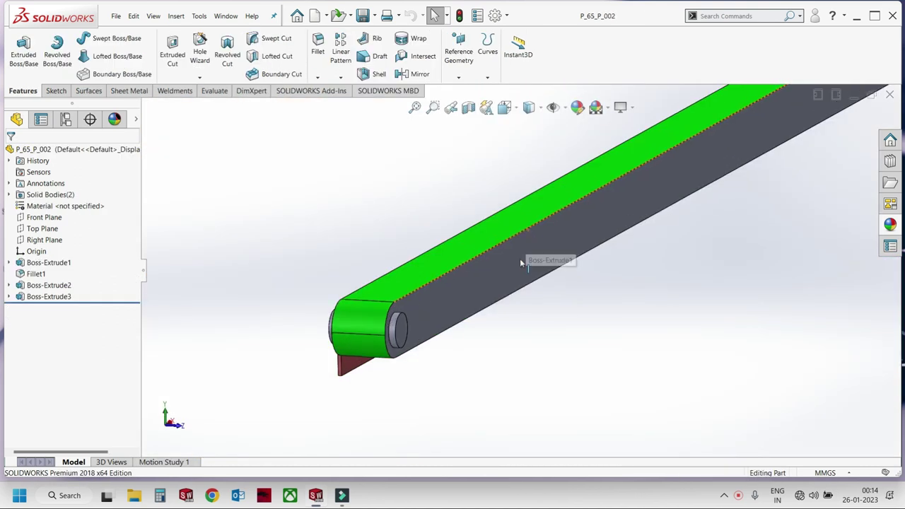
{"action": "left_click", "coordinate": [520, 258]}
{"action": "left_click", "coordinate": [629, 221]}
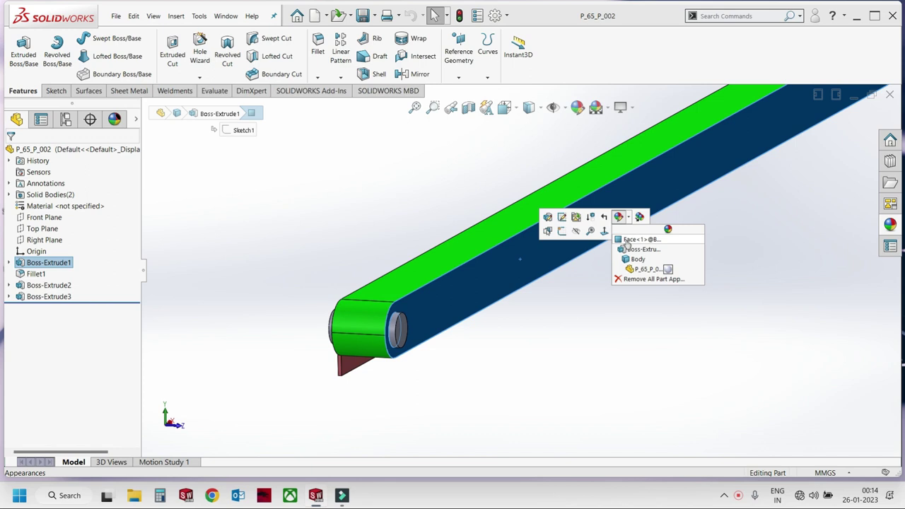
{"action": "left_click", "coordinate": [464, 247]}
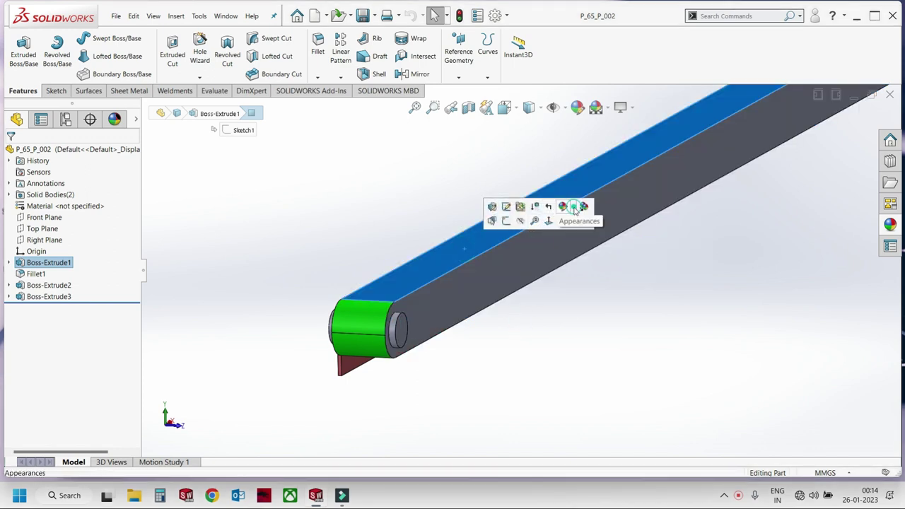
{"action": "left_click", "coordinate": [575, 206]}
{"action": "left_click", "coordinate": [576, 231]}
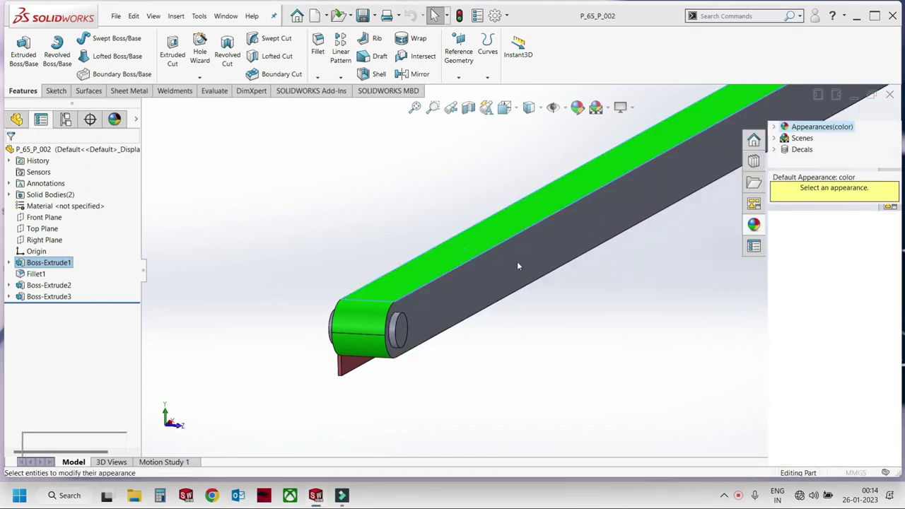
{"action": "left_click", "coordinate": [517, 262]}
{"action": "mouse_move", "coordinate": [517, 262]}
{"action": "middle_mouse_down"}
{"action": "mouse_move", "coordinate": [538, 298]}
{"action": "mouse_move", "coordinate": [514, 276]}
{"action": "middle_mouse_up"}
{"action": "scroll", "coordinate": [576, 289], "scroll_direction": "up", "scroll_amount": 5}
{"action": "left_click", "coordinate": [834, 130]}
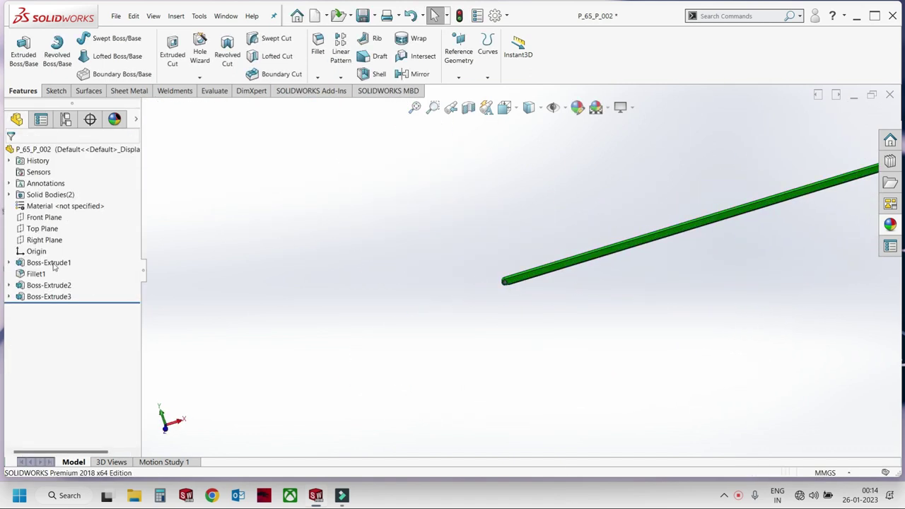
Close P_65_P_002, save its changes, and return to the main assembly.
{"action": "left_click", "coordinate": [890, 94]}
{"action": "left_click", "coordinate": [434, 243]}
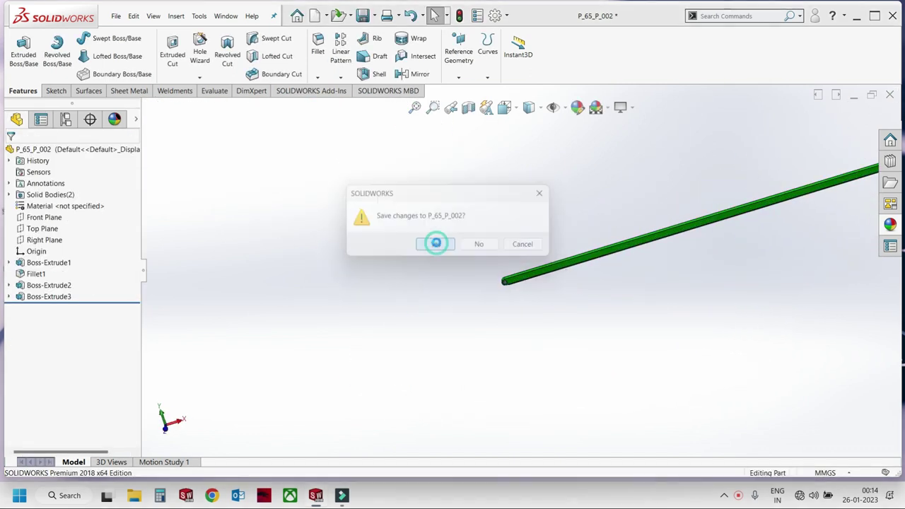
{"action": "scroll", "coordinate": [623, 226], "scroll_direction": "up", "scroll_amount": 3}
In front view, select the top square tube and edit the frame part in place.
{"action": "key", "text": "ctrl+1"}
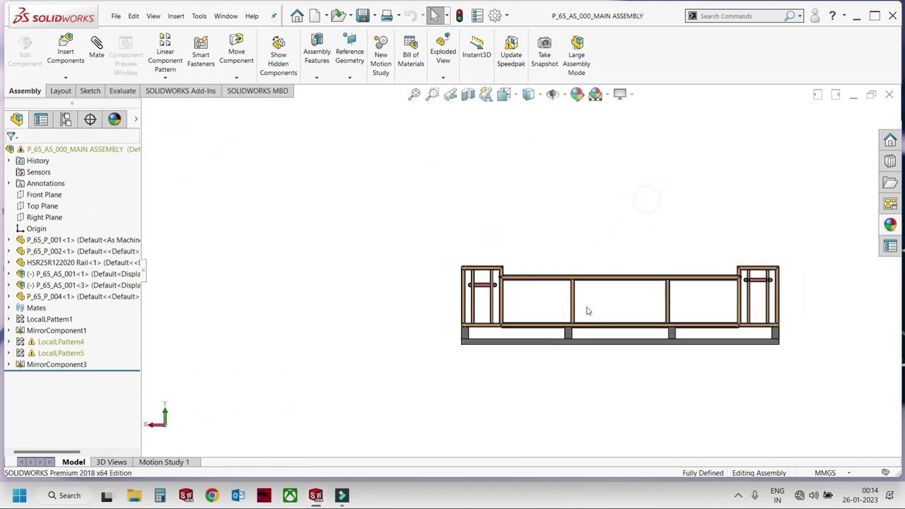
{"action": "scroll", "coordinate": [501, 285], "scroll_direction": "down", "scroll_amount": 4}
{"action": "scroll", "coordinate": [501, 288], "scroll_direction": "down", "scroll_amount": 3}
{"action": "scroll", "coordinate": [501, 288], "scroll_direction": "up", "scroll_amount": 3}
{"action": "scroll", "coordinate": [467, 305], "scroll_direction": "down", "scroll_amount": 2}
{"action": "scroll", "coordinate": [632, 254], "scroll_direction": "up", "scroll_amount": 3}
{"action": "scroll", "coordinate": [634, 235], "scroll_direction": "down", "scroll_amount": 5}
{"action": "scroll", "coordinate": [633, 233], "scroll_direction": "down", "scroll_amount": 2}
{"action": "left_click", "coordinate": [641, 242]}
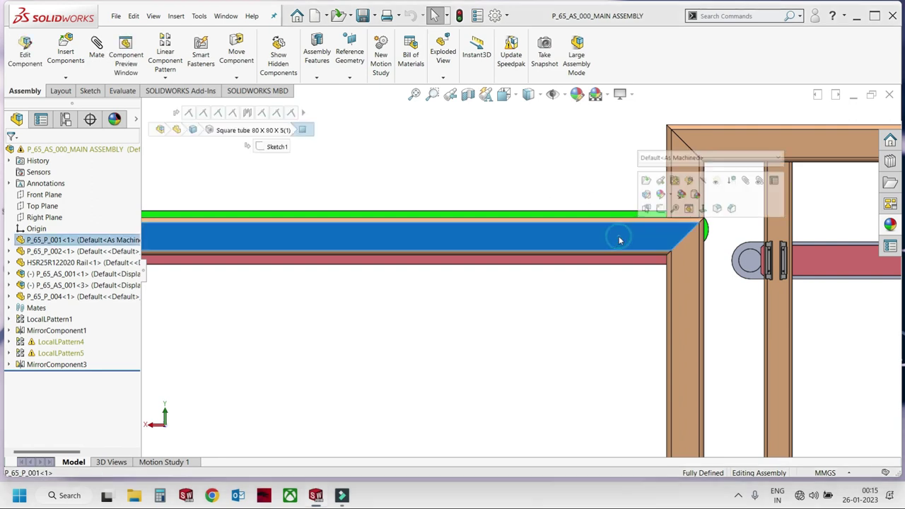
{"action": "scroll", "coordinate": [597, 250], "scroll_direction": "up", "scroll_amount": 1}
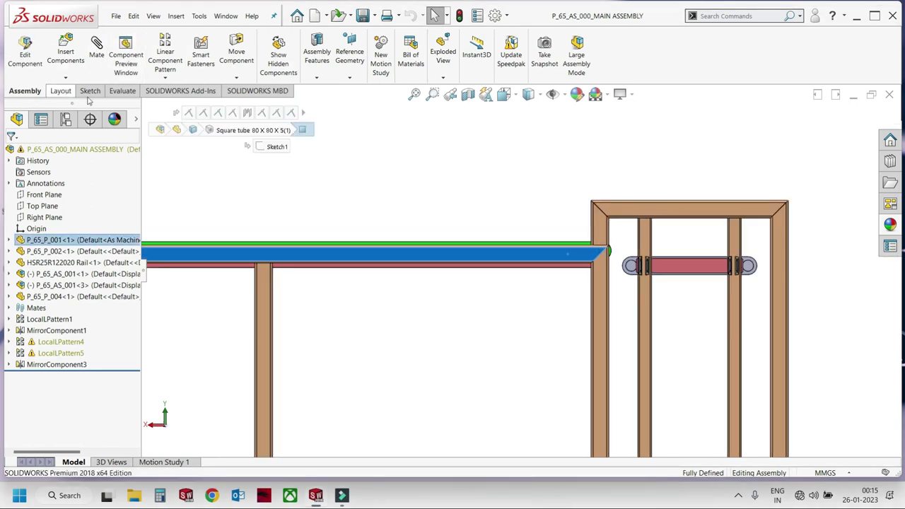
{"action": "left_click", "coordinate": [40, 62]}
Sketch a rectangle on the beam face from the beam corner down below the beam.
{"action": "left_click", "coordinate": [56, 92]}
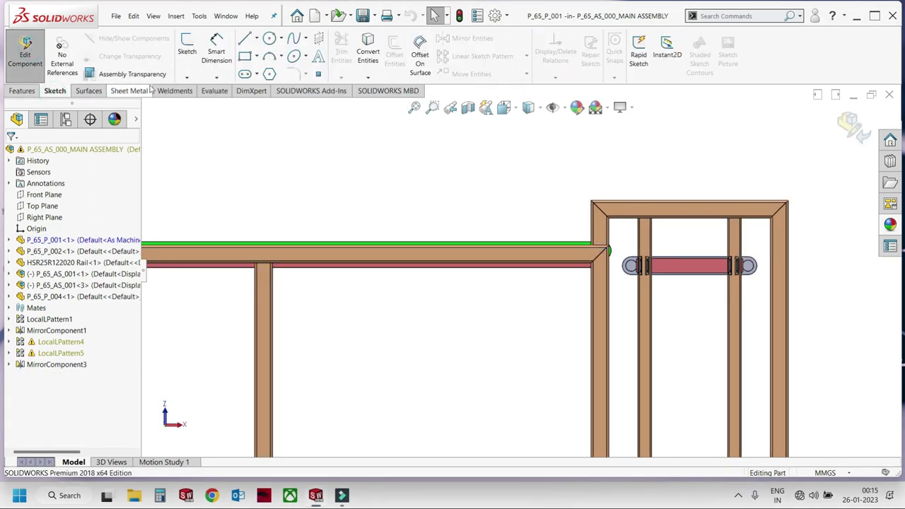
{"action": "left_click", "coordinate": [22, 91]}
{"action": "left_click", "coordinate": [192, 53]}
{"action": "left_click", "coordinate": [571, 251]}
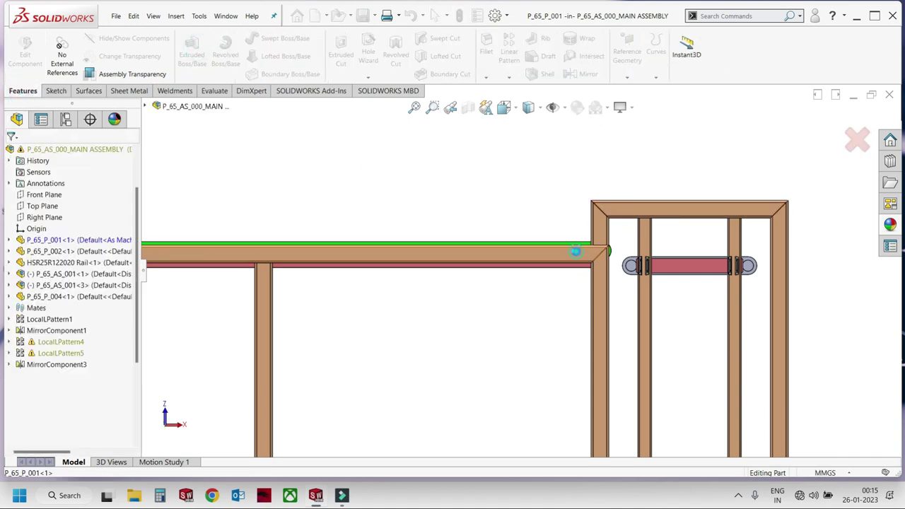
{"action": "left_click", "coordinate": [245, 56]}
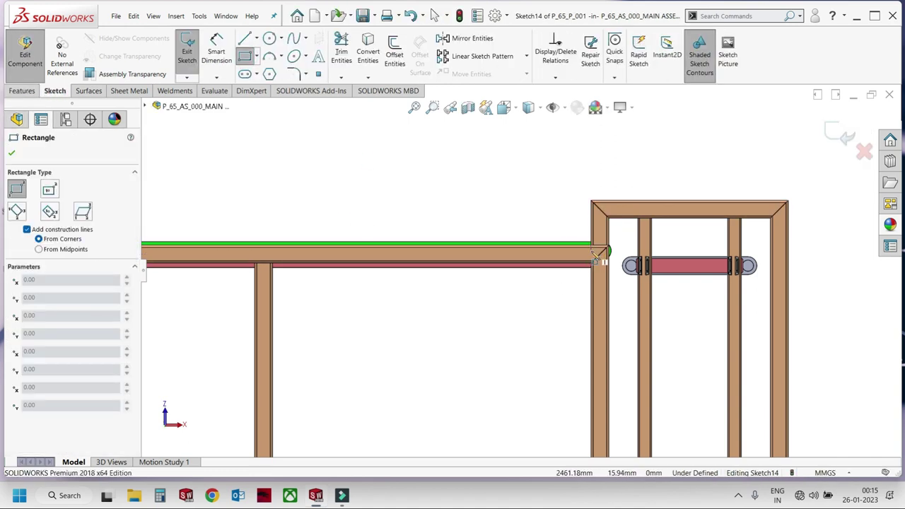
{"action": "left_click", "coordinate": [598, 253]}
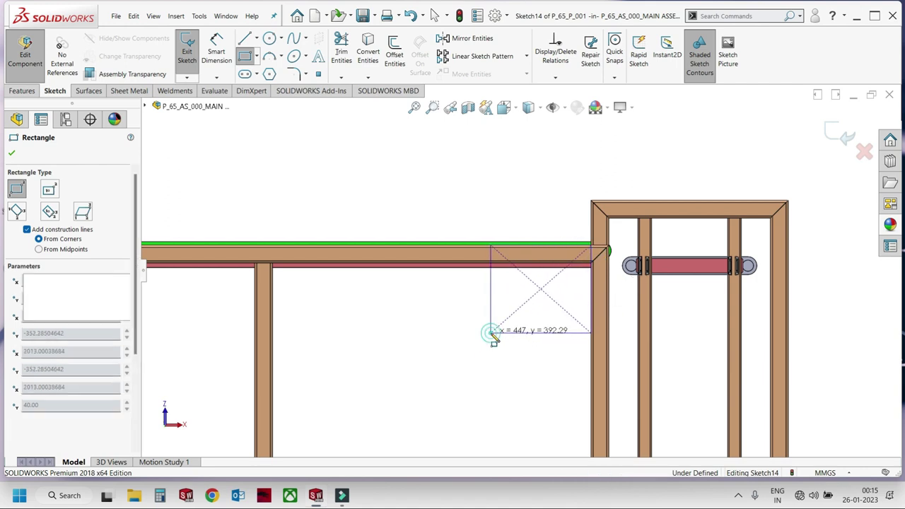
{"action": "left_click", "coordinate": [491, 332]}
{"action": "key", "text": "Escape"}
Dimension the rectangle to 250 mm high and 300 mm wide.
{"action": "left_click", "coordinate": [494, 274]}
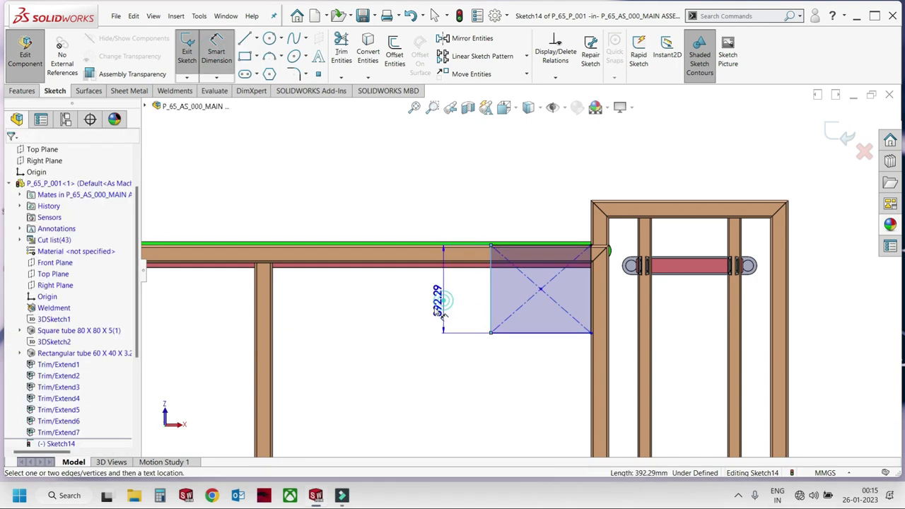
{"action": "left_click", "coordinate": [436, 306]}
{"action": "type", "text": "2"}
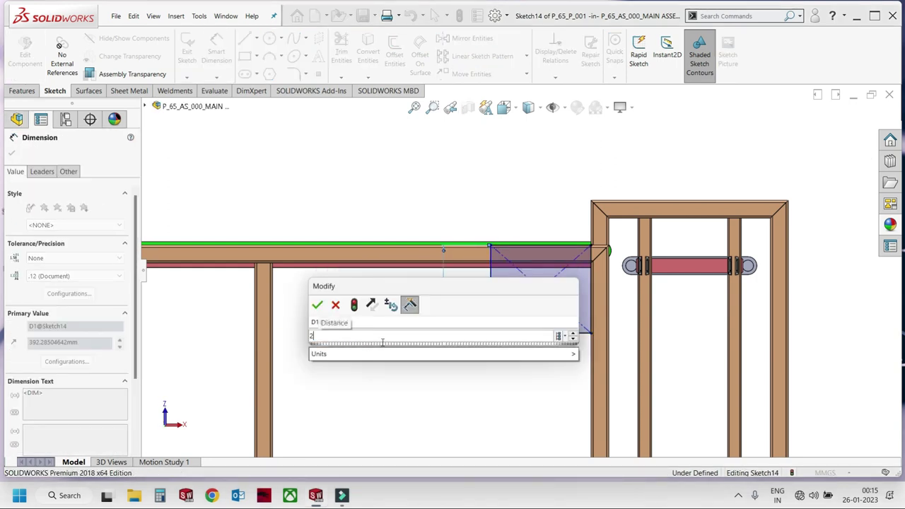
{"action": "type", "text": "50"}
{"action": "key", "text": "Return"}
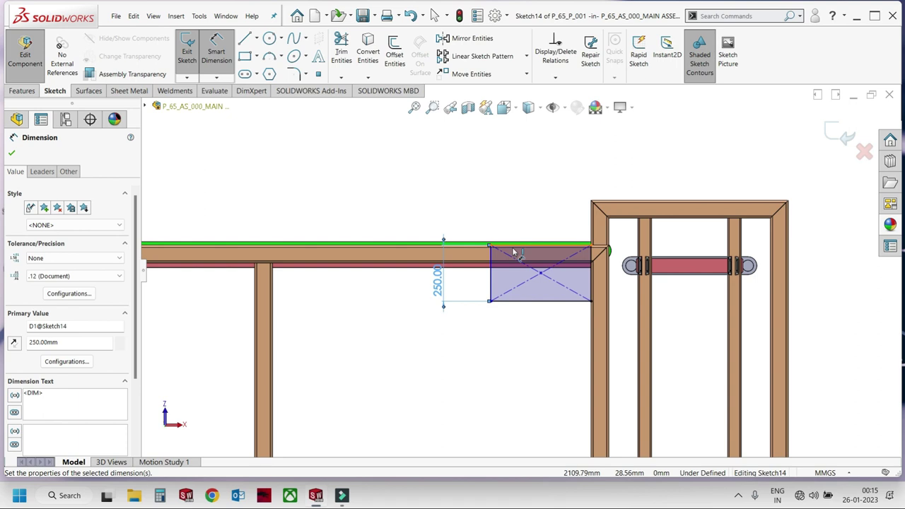
{"action": "left_click", "coordinate": [517, 248]}
{"action": "left_click", "coordinate": [505, 203]}
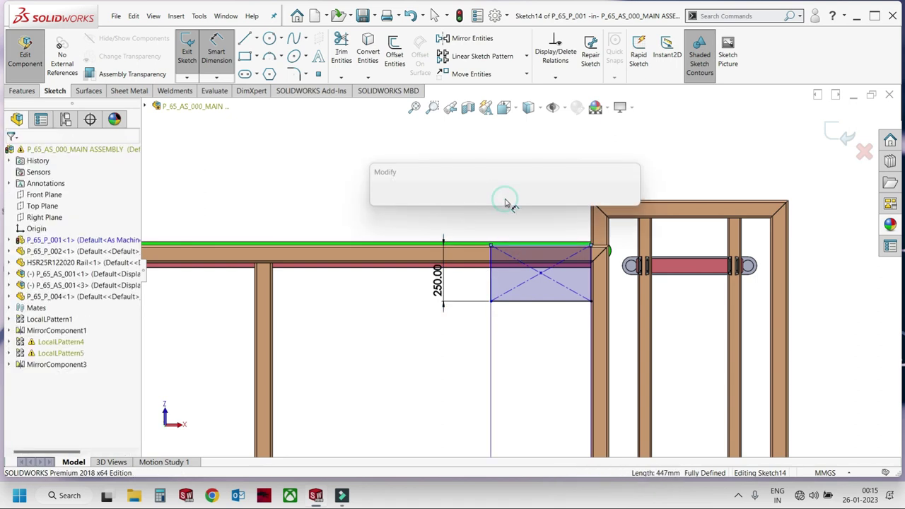
{"action": "type", "text": "3"}
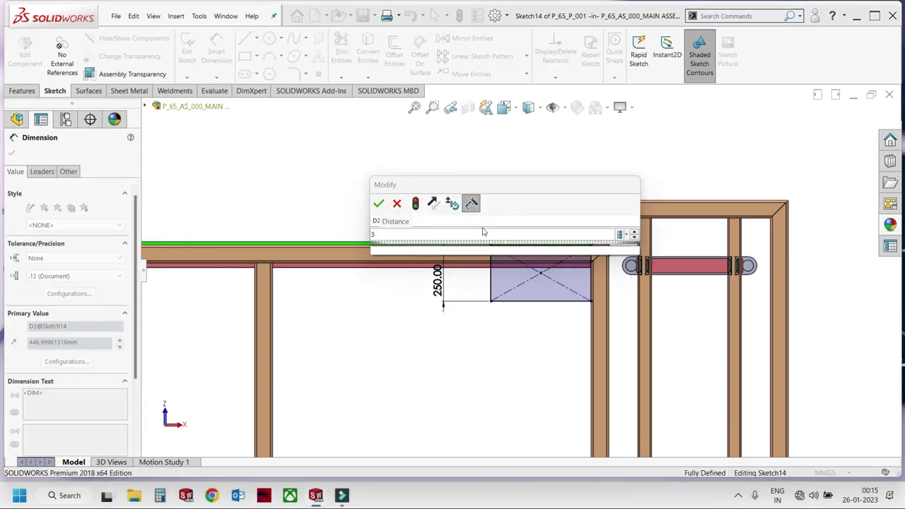
{"action": "type", "text": "00"}
{"action": "key", "text": "Return"}
Extrude the rectangle 8 mm into a mounting block.
{"action": "key", "text": "e"}
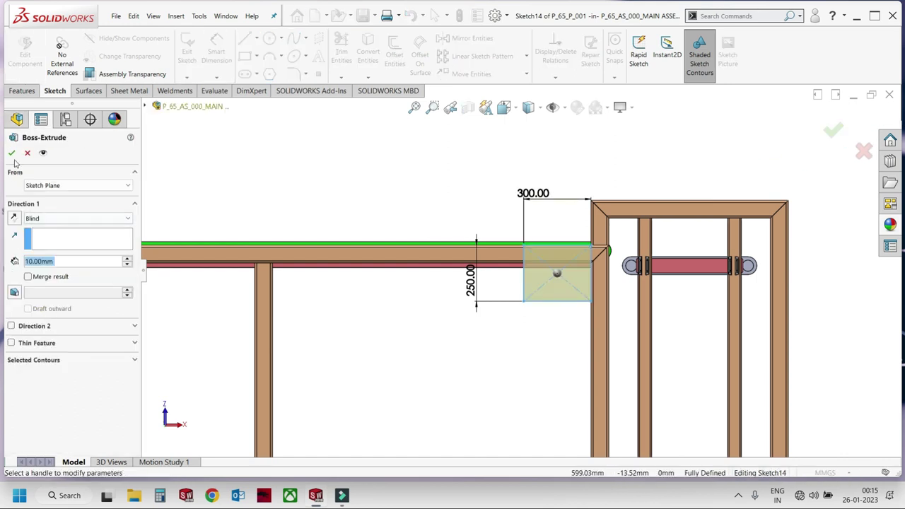
{"action": "type", "text": "8"}
{"action": "key", "text": "Return"}
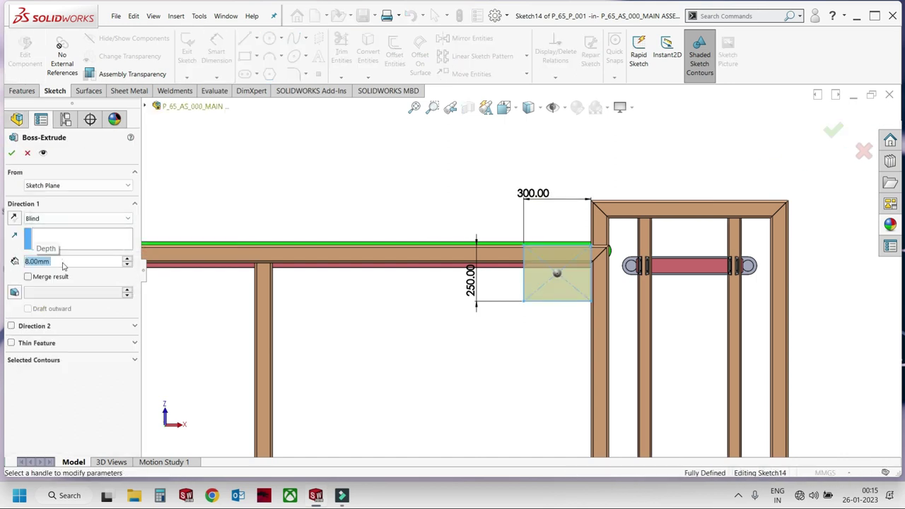
{"action": "left_click", "coordinate": [13, 153]}
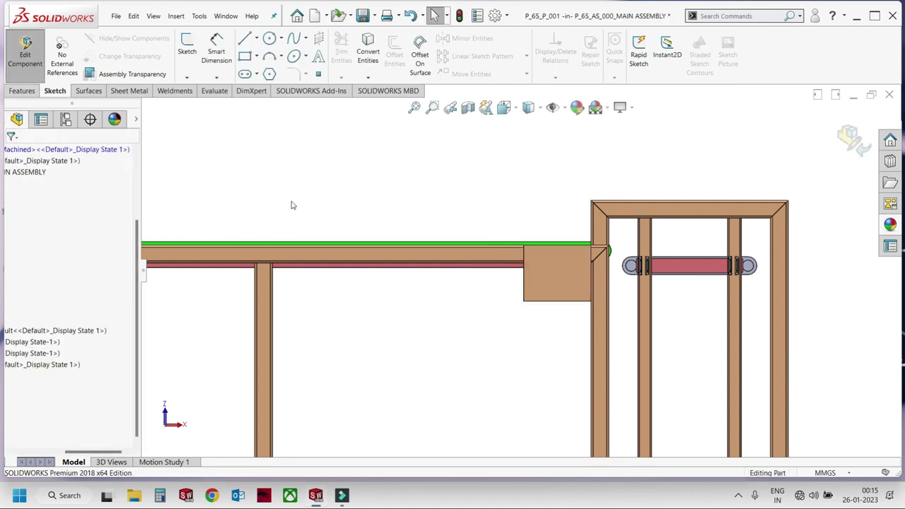
{"action": "scroll", "coordinate": [493, 230], "scroll_direction": "up", "scroll_amount": 3}
{"action": "scroll", "coordinate": [493, 230], "scroll_direction": "up", "scroll_amount": 2}
{"action": "scroll", "coordinate": [244, 341], "scroll_direction": "down", "scroll_amount": 2}
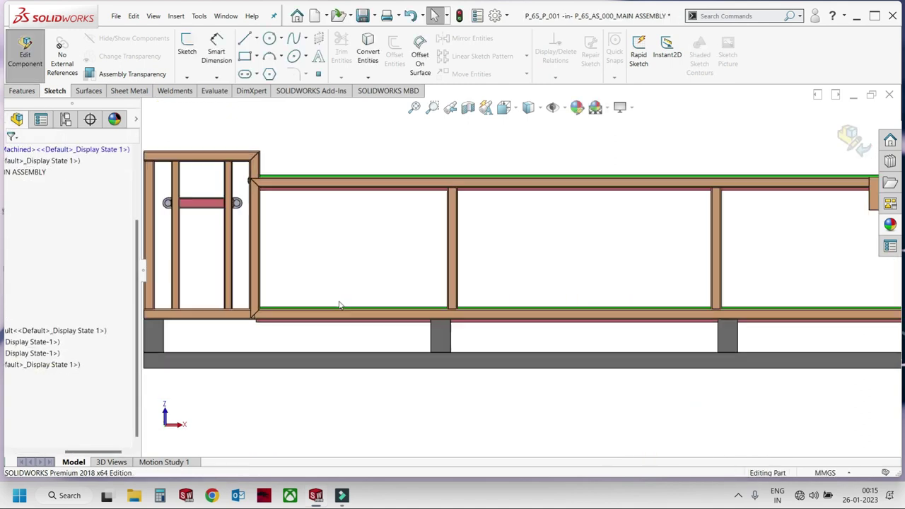
{"action": "scroll", "coordinate": [338, 307], "scroll_direction": "down", "scroll_amount": 2}
{"action": "scroll", "coordinate": [304, 313], "scroll_direction": "down", "scroll_amount": 2}
{"action": "scroll", "coordinate": [318, 305], "scroll_direction": "down", "scroll_amount": 2}
Draw a corner rectangle on the bottom frame beam, starting at the beam corner.
{"action": "scroll", "coordinate": [431, 289], "scroll_direction": "up", "scroll_amount": 2}
{"action": "scroll", "coordinate": [496, 289], "scroll_direction": "up", "scroll_amount": 2}
{"action": "scroll", "coordinate": [299, 304], "scroll_direction": "down", "scroll_amount": 3}
{"action": "scroll", "coordinate": [283, 304], "scroll_direction": "down", "scroll_amount": 1}
{"action": "left_click", "coordinate": [257, 303]}
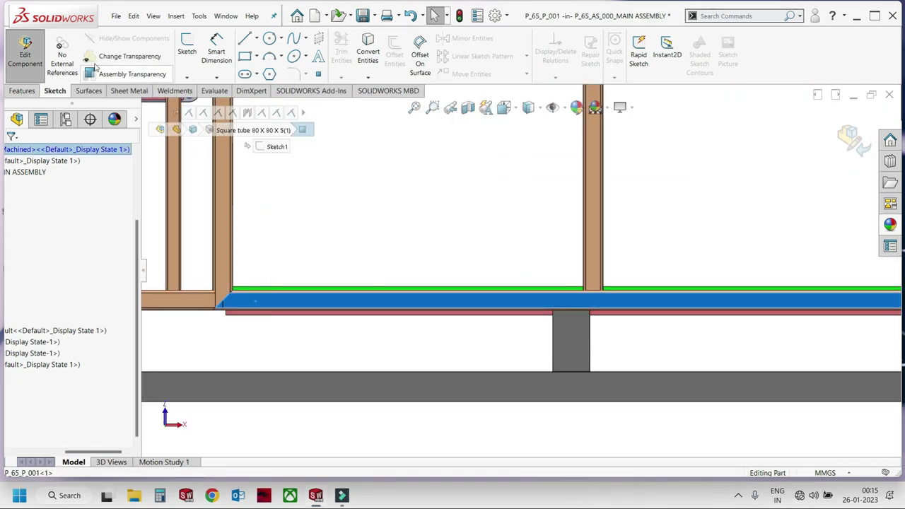
{"action": "left_click", "coordinate": [245, 58]}
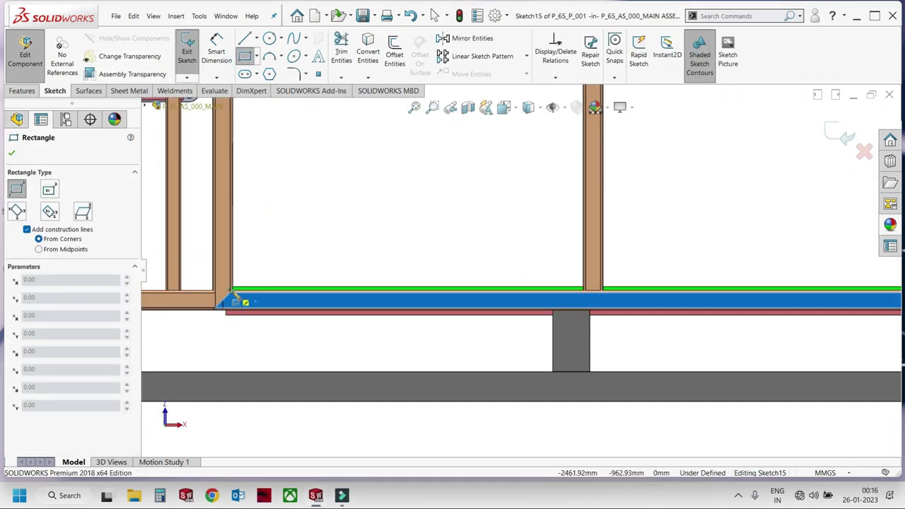
{"action": "left_click", "coordinate": [232, 292]}
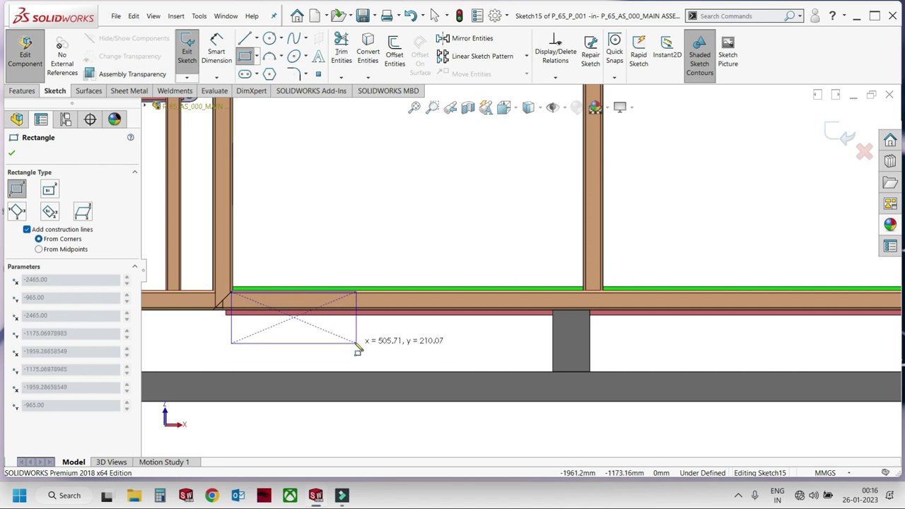
{"action": "left_click", "coordinate": [355, 341]}
Dimension the rectangle 350 mm wide and 200 mm high.
{"action": "left_click", "coordinate": [221, 63]}
{"action": "left_click", "coordinate": [290, 340]}
{"action": "left_click", "coordinate": [291, 355]}
{"action": "type", "text": "3"}
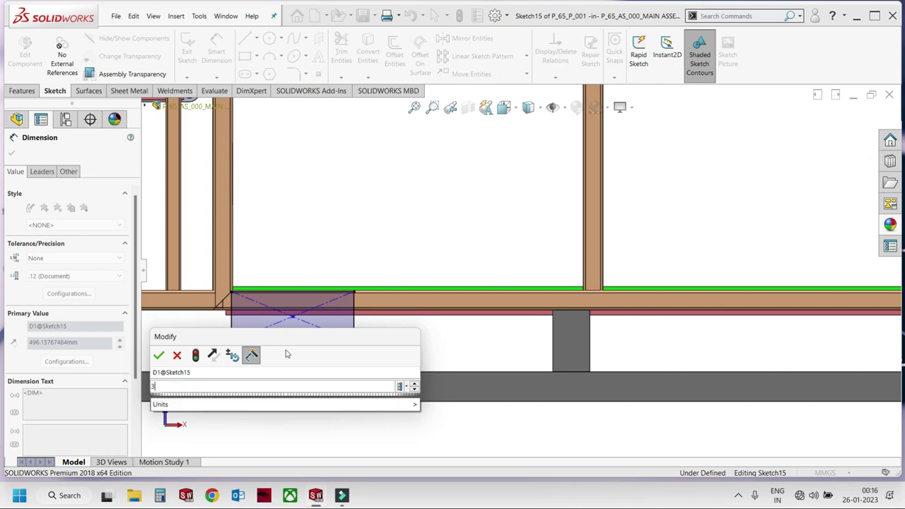
{"action": "type", "text": "0"}
{"action": "key", "text": "Return"}
{"action": "left_click", "coordinate": [318, 319]}
{"action": "left_click", "coordinate": [385, 269]}
{"action": "type", "text": "2"}
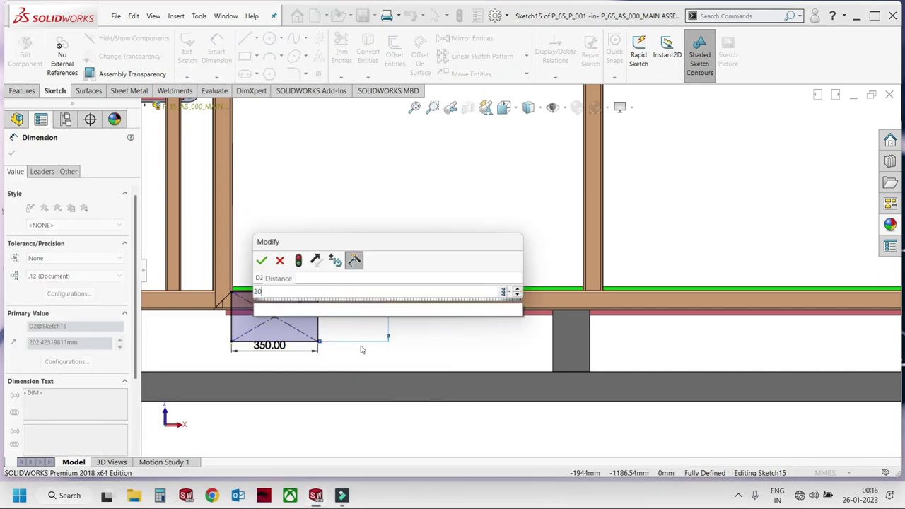
{"action": "type", "text": "0"}
{"action": "key", "text": "Return"}
Finish the sketch and extrude it 8 mm into the lower mounting block.
{"action": "scroll", "coordinate": [732, 193], "scroll_direction": "up", "scroll_amount": 1}
{"action": "left_click", "coordinate": [831, 136]}
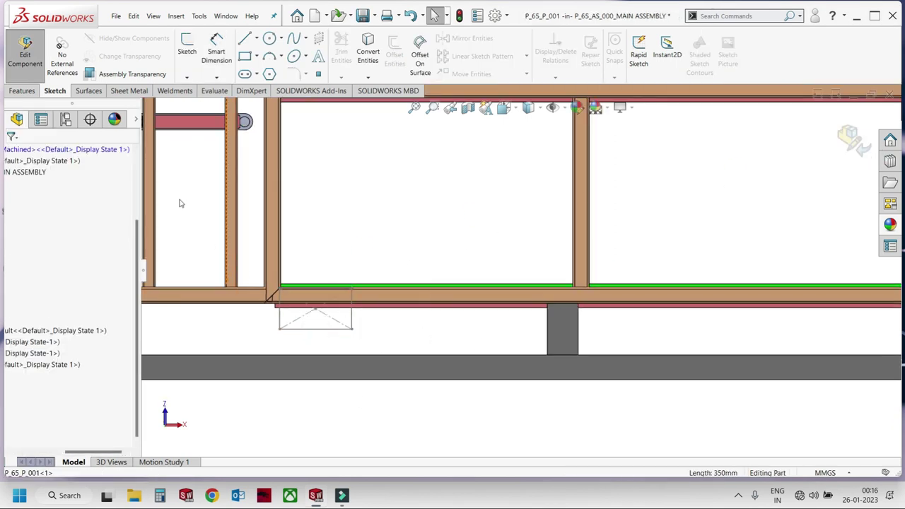
{"action": "left_click", "coordinate": [22, 90]}
{"action": "left_click", "coordinate": [192, 55]}
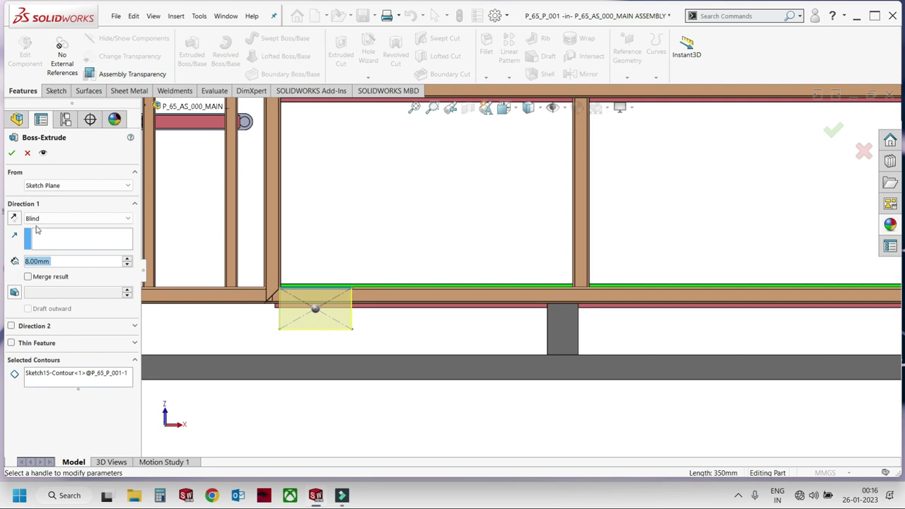
{"action": "left_click", "coordinate": [27, 153]}
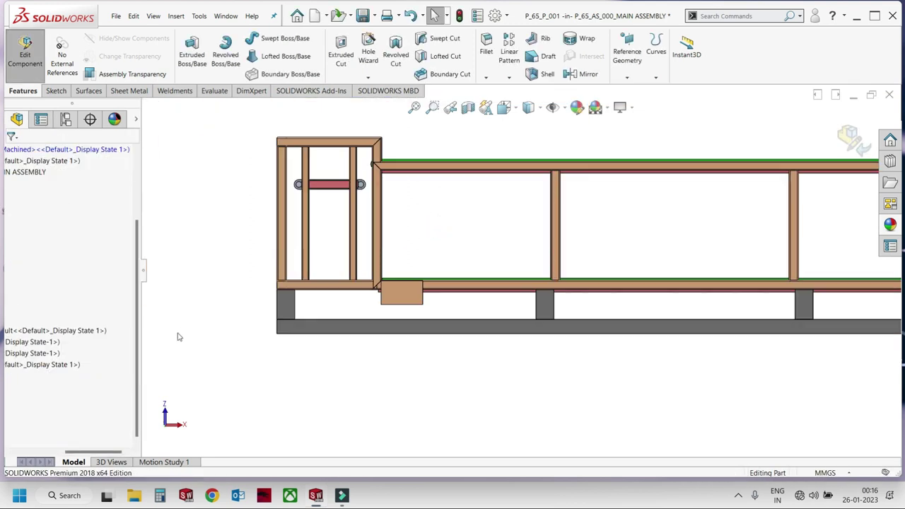
{"action": "left_click_drag", "start_coordinate": [88, 452], "coordinate": [2, 459]}
{"action": "scroll", "coordinate": [520, 268], "scroll_direction": "up", "scroll_amount": 2}
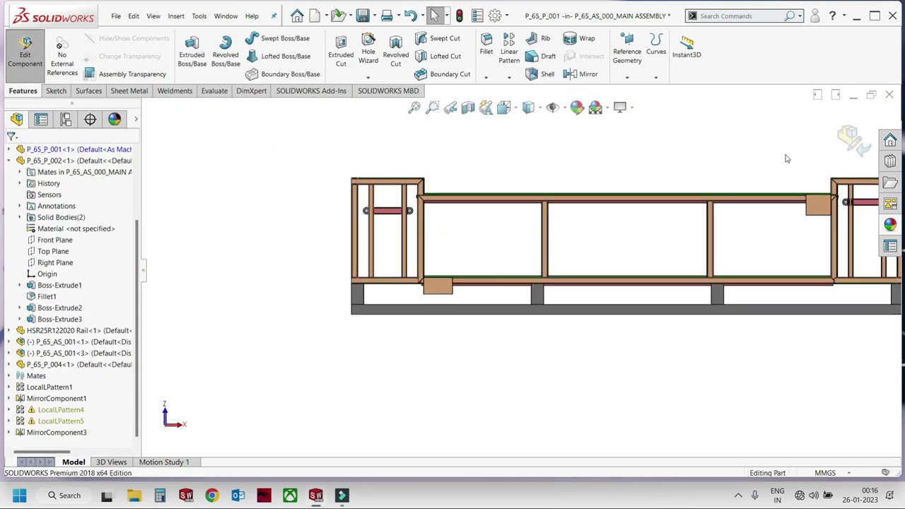
Exit the frame edit, then open BLM-63,FLANGE-71B14 from the Std\Motor folder in Large icons view.
{"action": "key", "text": "f"}
{"action": "key", "text": "super+e"}
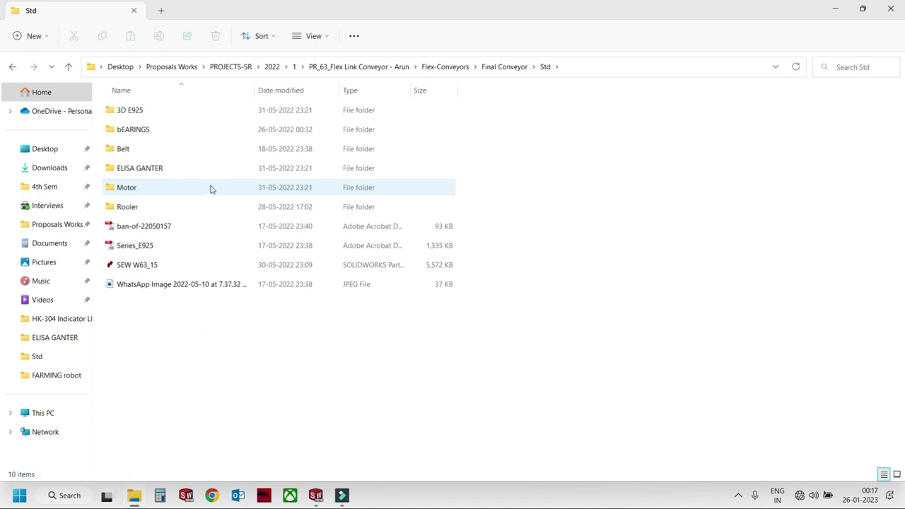
{"action": "double_click", "coordinate": [210, 189]}
{"action": "left_click", "coordinate": [897, 475]}
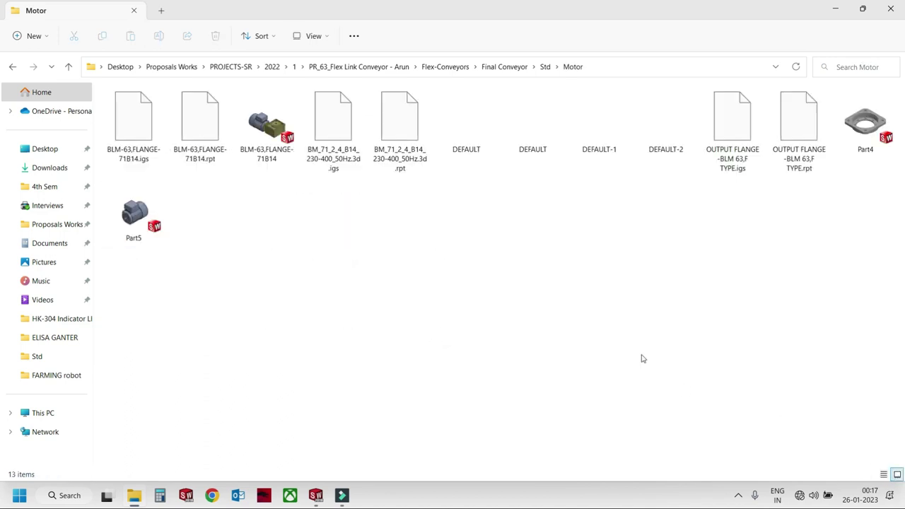
{"action": "double_click", "coordinate": [262, 129]}
{"action": "mouse_move", "coordinate": [424, 240]}
{"action": "middle_mouse_down"}
{"action": "mouse_move", "coordinate": [659, 249]}
{"action": "mouse_move", "coordinate": [684, 217]}
{"action": "mouse_move", "coordinate": [633, 325]}
{"action": "mouse_move", "coordinate": [653, 288]}
{"action": "middle_mouse_up"}
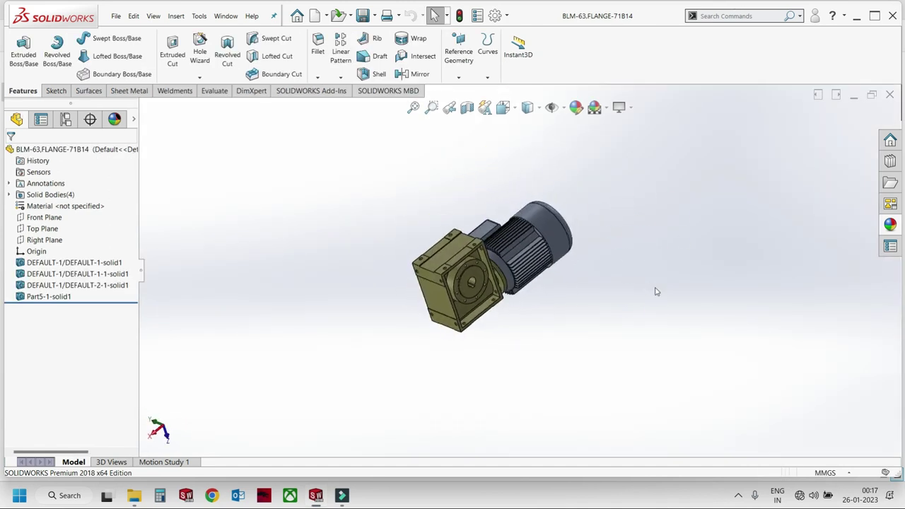
Start Save As and browse through PROJECTS-SR into the 2023 folder.
{"action": "key", "text": "ctrl+s"}
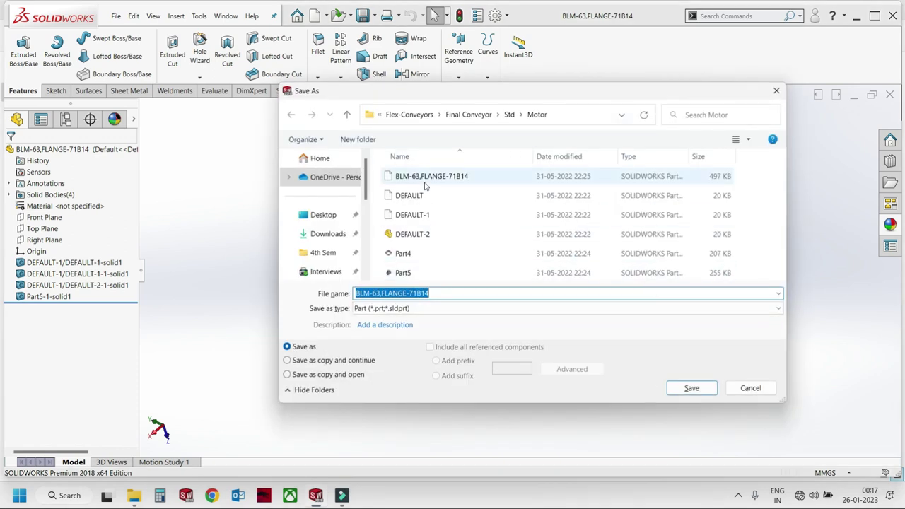
{"action": "scroll", "coordinate": [332, 244], "scroll_direction": "down", "scroll_amount": 3}
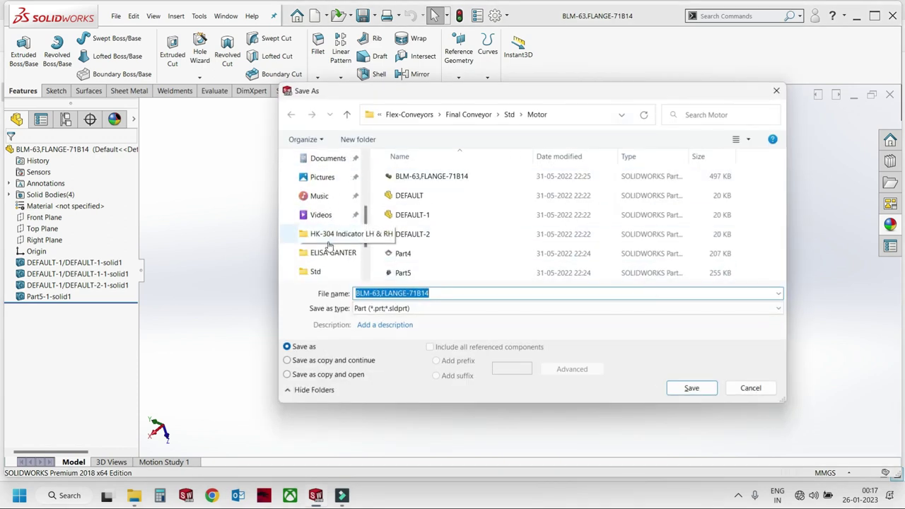
{"action": "scroll", "coordinate": [328, 252], "scroll_direction": "up", "scroll_amount": 2}
{"action": "scroll", "coordinate": [327, 251], "scroll_direction": "down", "scroll_amount": 2}
{"action": "scroll", "coordinate": [328, 251], "scroll_direction": "down", "scroll_amount": 2}
{"action": "scroll", "coordinate": [327, 252], "scroll_direction": "down", "scroll_amount": 1}
{"action": "scroll", "coordinate": [328, 251], "scroll_direction": "up", "scroll_amount": 3}
{"action": "scroll", "coordinate": [328, 251], "scroll_direction": "up", "scroll_amount": 2}
{"action": "scroll", "coordinate": [328, 251], "scroll_direction": "down", "scroll_amount": 1}
{"action": "left_click", "coordinate": [323, 253]}
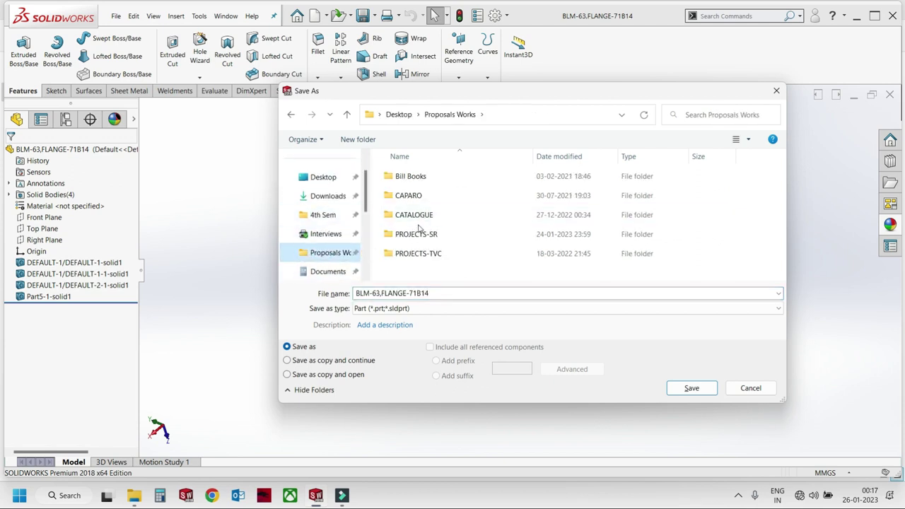
{"action": "double_click", "coordinate": [421, 233]}
{"action": "left_click", "coordinate": [422, 220]}
{"action": "double_click", "coordinate": [423, 215]}
Save the part as 'motor' in 65_Conveyor lifter concept > 3d > STD.
{"action": "double_click", "coordinate": [428, 181]}
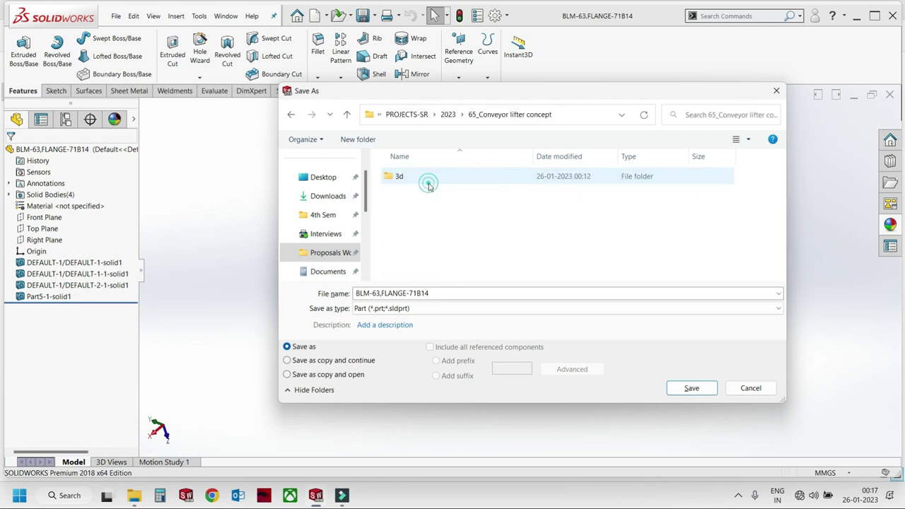
{"action": "left_click", "coordinate": [453, 178]}
{"action": "double_click", "coordinate": [453, 177]}
{"action": "double_click", "coordinate": [453, 177]}
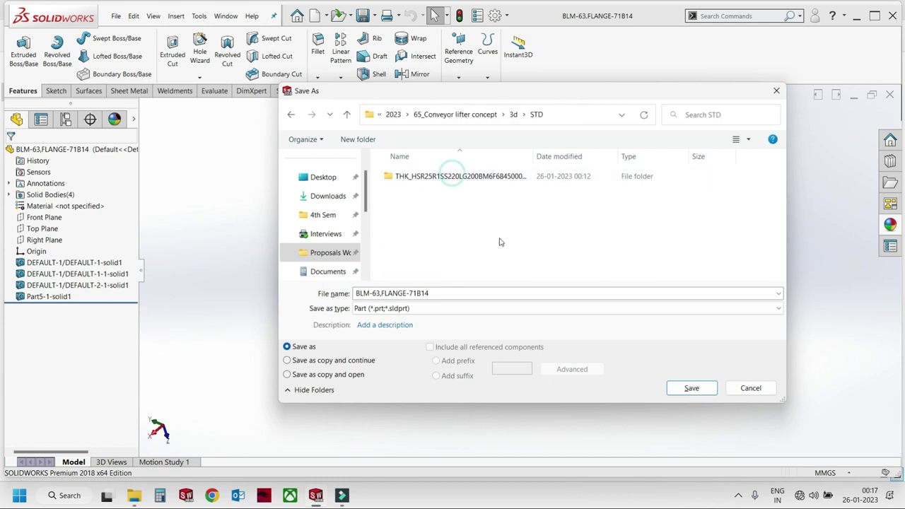
{"action": "left_click", "coordinate": [472, 292]}
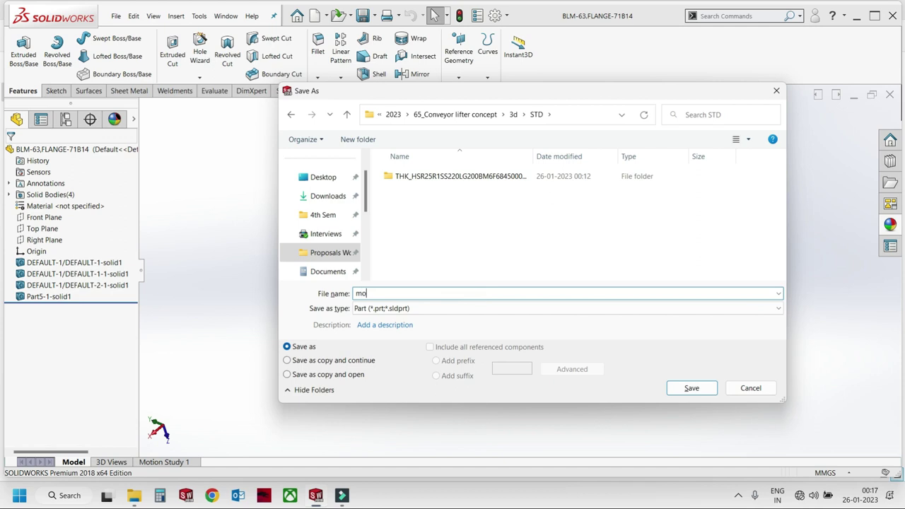
{"action": "left_click", "coordinate": [691, 389]}
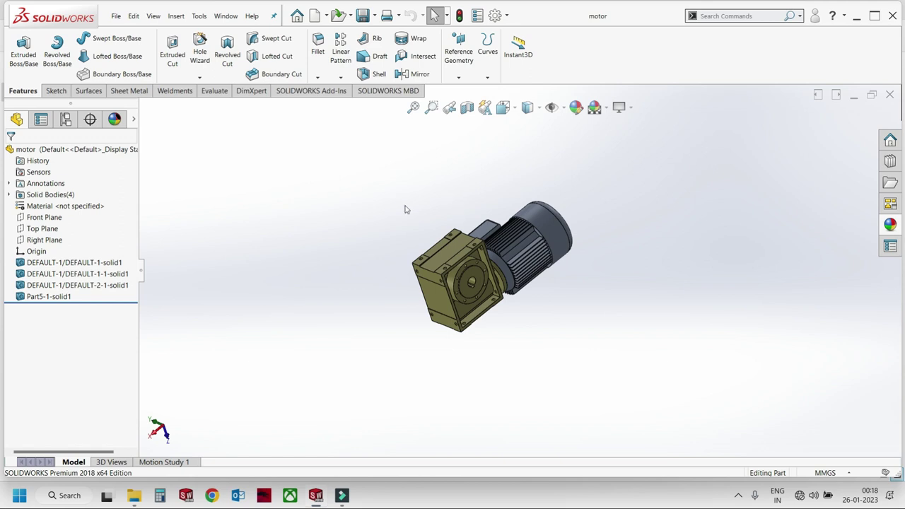
{"action": "key", "text": "ctrl+Tab"}
Insert the geared motor part into the assembly, placing it inside the frame.
{"action": "left_click", "coordinate": [65, 53]}
{"action": "left_click", "coordinate": [29, 281]}
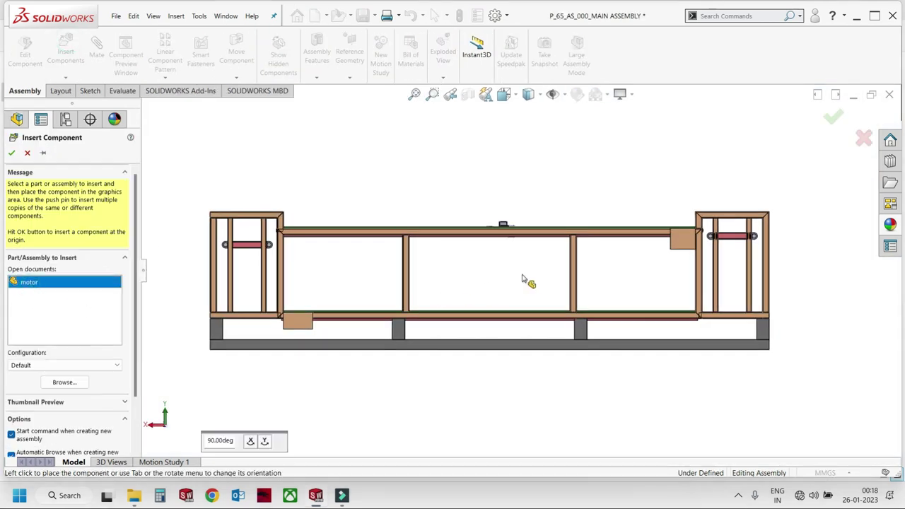
{"action": "left_click", "coordinate": [653, 256]}
{"action": "scroll", "coordinate": [677, 254], "scroll_direction": "up", "scroll_amount": 4}
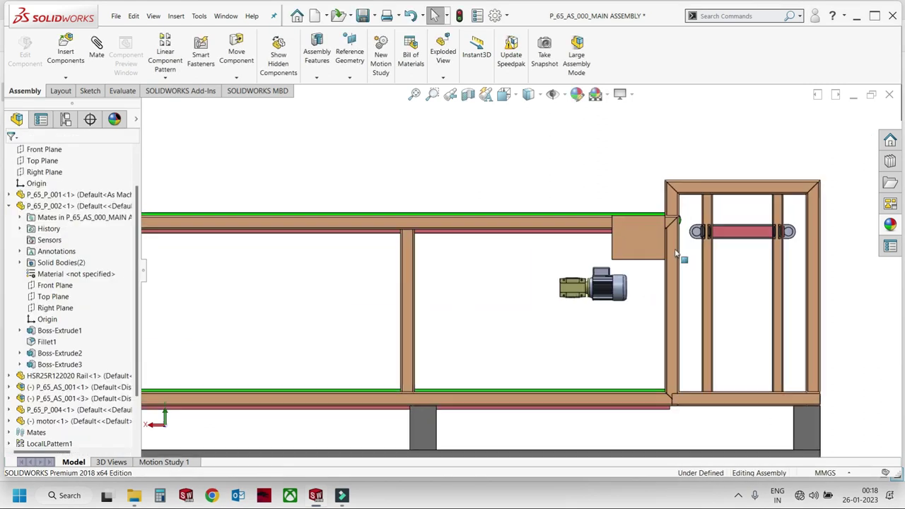
{"action": "scroll", "coordinate": [677, 253], "scroll_direction": "up", "scroll_amount": 3}
Rotate the motor with Rotate Component so it turns toward the frame.
{"action": "left_click", "coordinate": [237, 77]}
{"action": "left_click", "coordinate": [260, 99]}
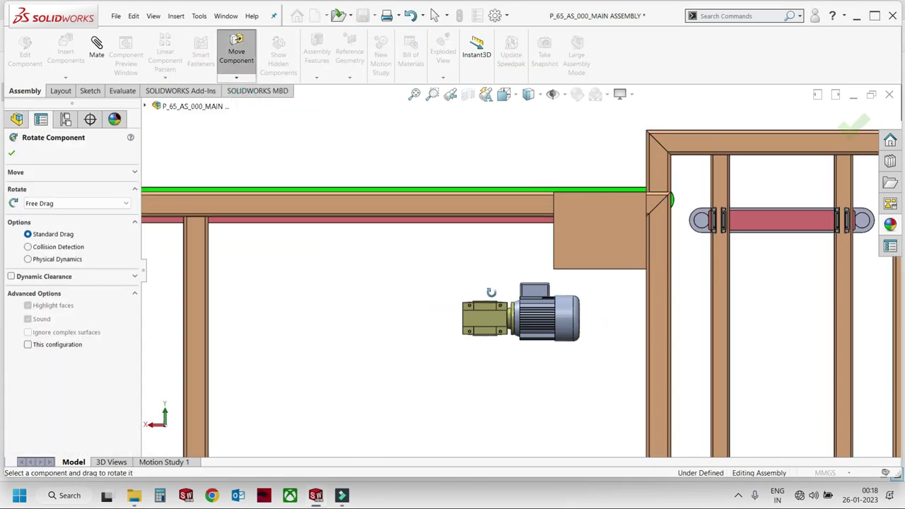
{"action": "mouse_move", "coordinate": [486, 308]}
{"action": "left_mouse_down"}
{"action": "mouse_move", "coordinate": [620, 144]}
{"action": "mouse_move", "coordinate": [637, 206]}
{"action": "mouse_move", "coordinate": [614, 422]}
{"action": "mouse_move", "coordinate": [657, 489]}
{"action": "mouse_move", "coordinate": [602, 458]}
{"action": "mouse_move", "coordinate": [675, 398]}
{"action": "left_mouse_up"}
{"action": "scroll", "coordinate": [584, 242], "scroll_direction": "up", "scroll_amount": 3}
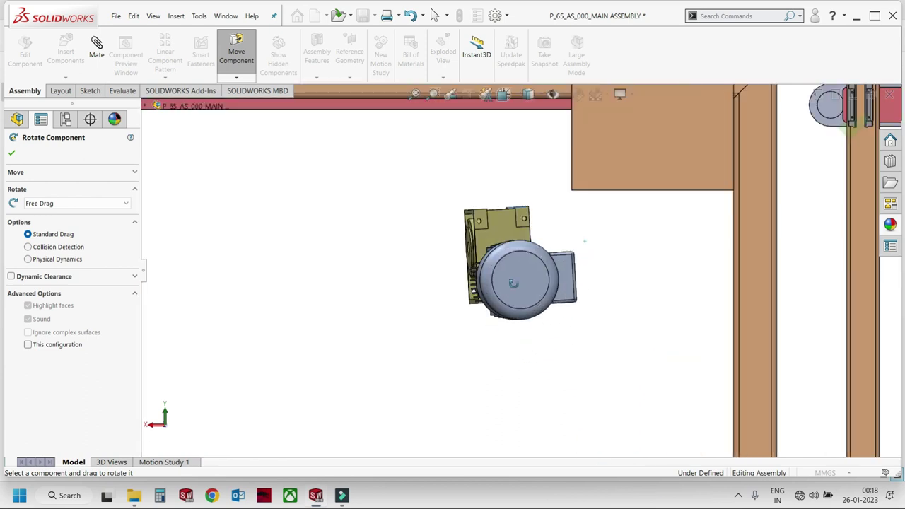
{"action": "middle_click_drag", "start_coordinate": [584, 243], "coordinate": [495, 248]}
{"action": "key", "text": "Escape"}
{"action": "scroll", "coordinate": [450, 246], "scroll_direction": "up", "scroll_amount": 3}
Move the motor up toward the frame's mounting plate.
{"action": "left_click", "coordinate": [450, 246]}
{"action": "scroll", "coordinate": [450, 246], "scroll_direction": "down", "scroll_amount": 5}
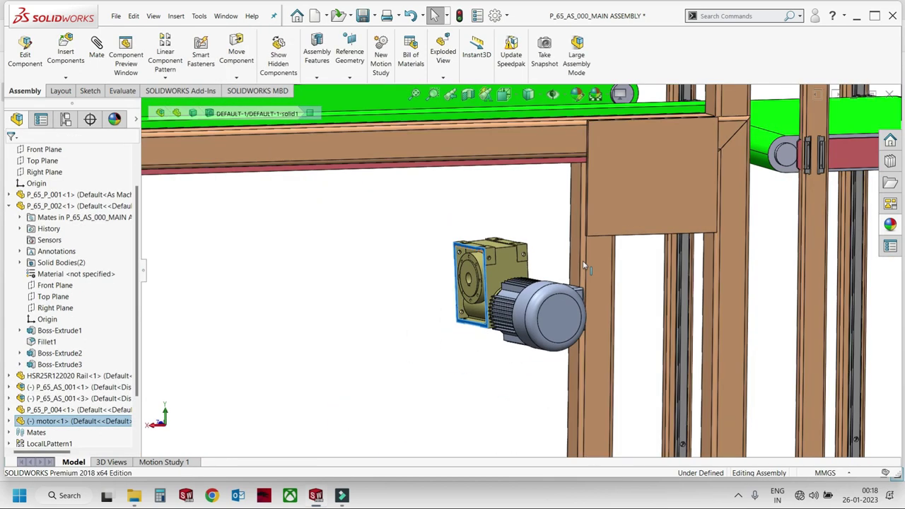
{"action": "left_click", "coordinate": [597, 220], "text": "ctrl"}
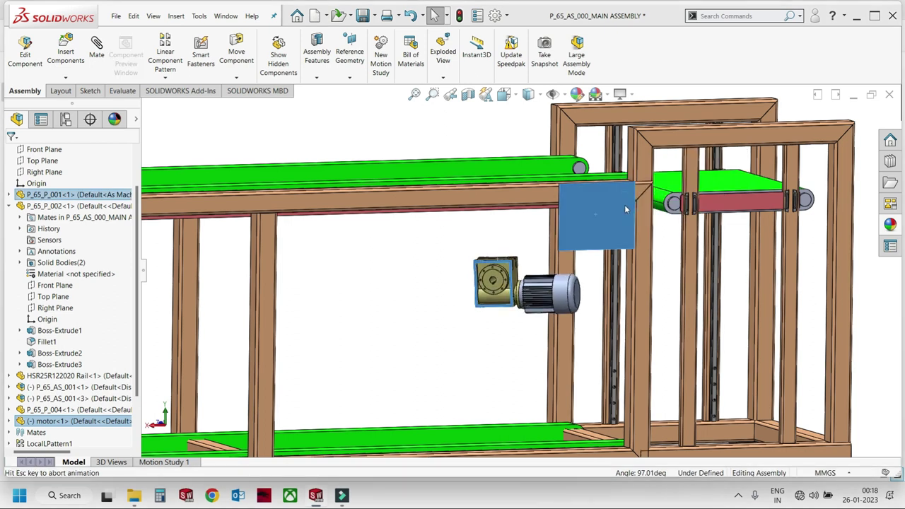
{"action": "middle_click_drag", "start_coordinate": [596, 220], "coordinate": [515, 289]}
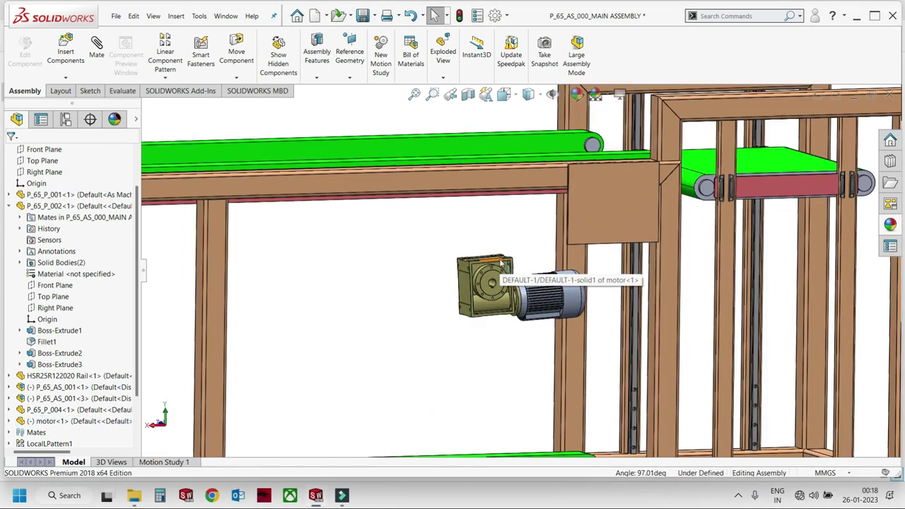
{"action": "left_click_drag", "start_coordinate": [501, 263], "coordinate": [512, 230]}
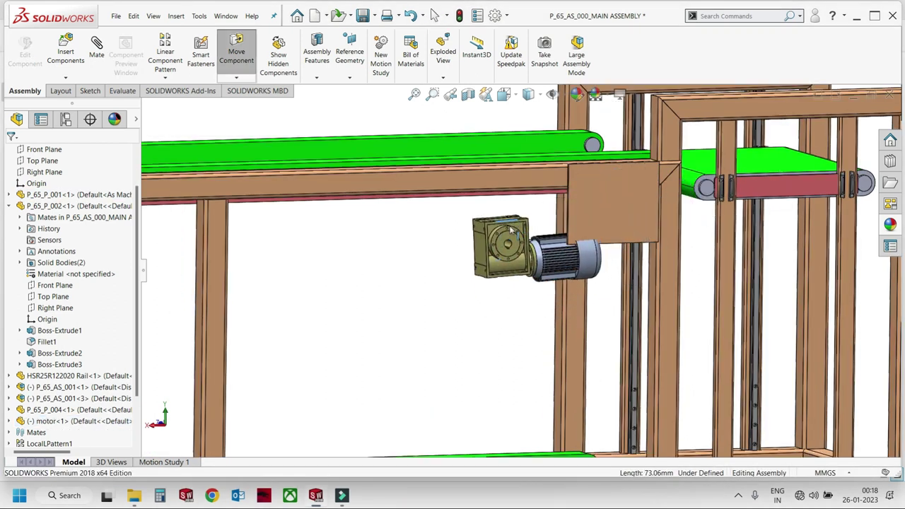
{"action": "key", "text": "Escape"}
Flip the gearbox's Coincident mate alignment and reposition the motor beside the frame post.
{"action": "left_click", "coordinate": [509, 240]}
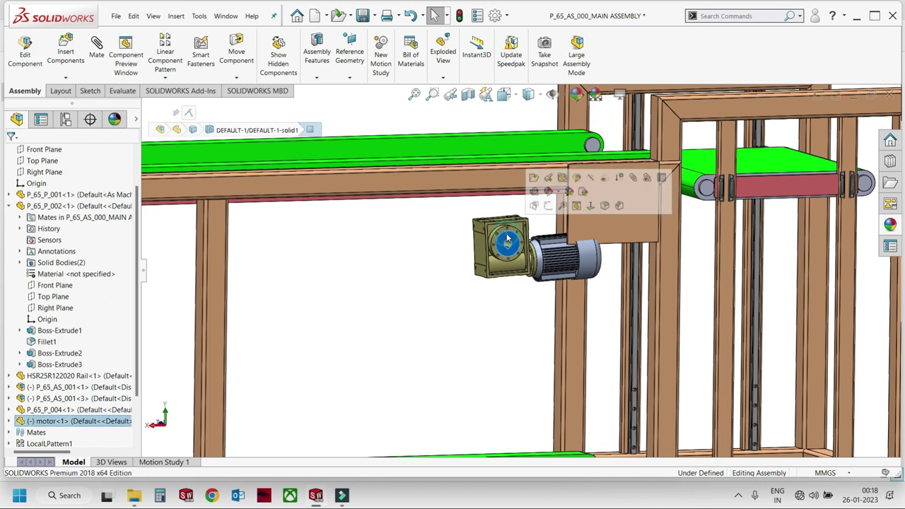
{"action": "right_click", "coordinate": [196, 128]}
{"action": "left_click", "coordinate": [217, 145]}
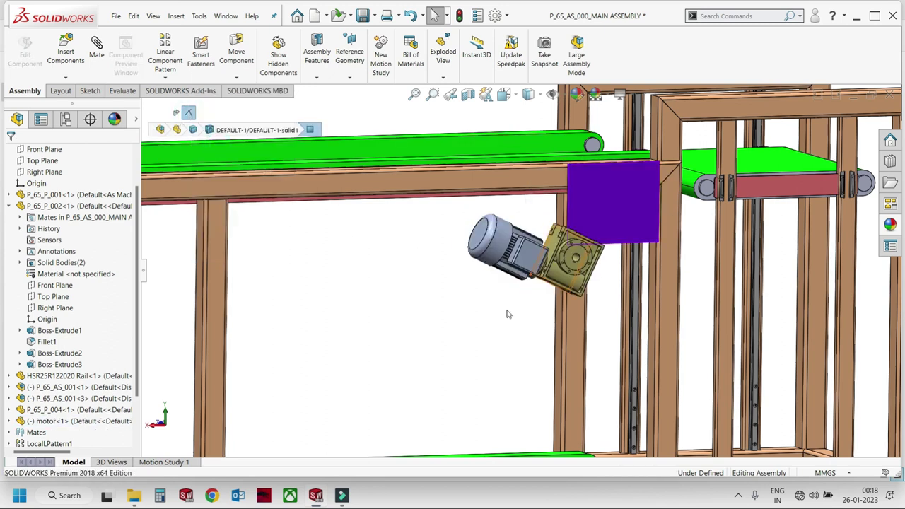
{"action": "left_click", "coordinate": [582, 256]}
{"action": "left_click_drag", "start_coordinate": [581, 256], "coordinate": [648, 182]}
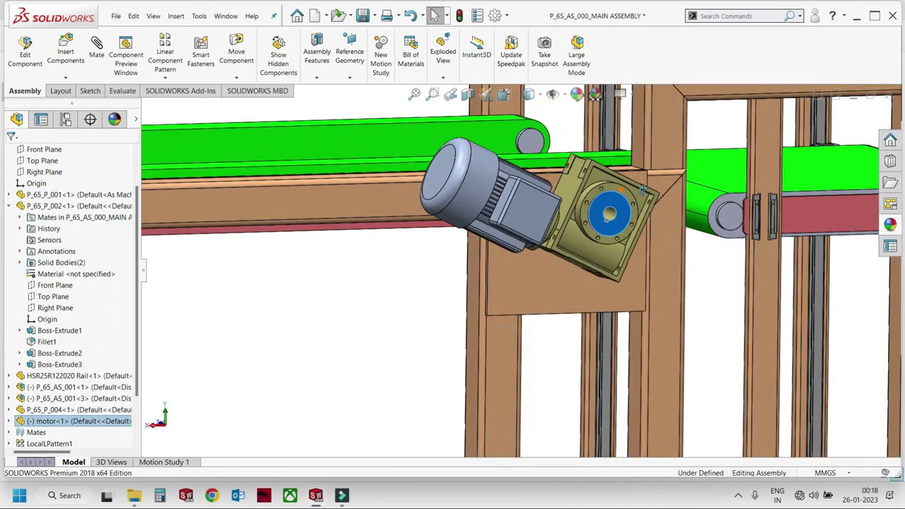
{"action": "middle_click_drag", "start_coordinate": [649, 180], "coordinate": [624, 202]}
{"action": "scroll", "coordinate": [624, 202], "scroll_direction": "up", "scroll_amount": 5}
{"action": "left_click", "coordinate": [580, 205]}
{"action": "left_click_drag", "start_coordinate": [550, 168], "coordinate": [581, 165]}
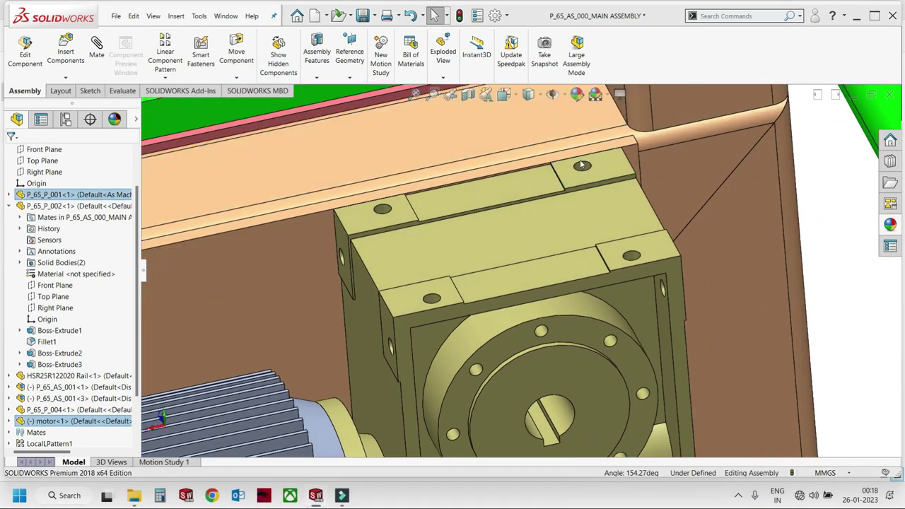
Mate the gearbox plate's face to the frame's narrow face.
{"action": "middle_click_drag", "start_coordinate": [582, 164], "coordinate": [566, 241]}
{"action": "scroll", "coordinate": [566, 240], "scroll_direction": "down", "scroll_amount": 3}
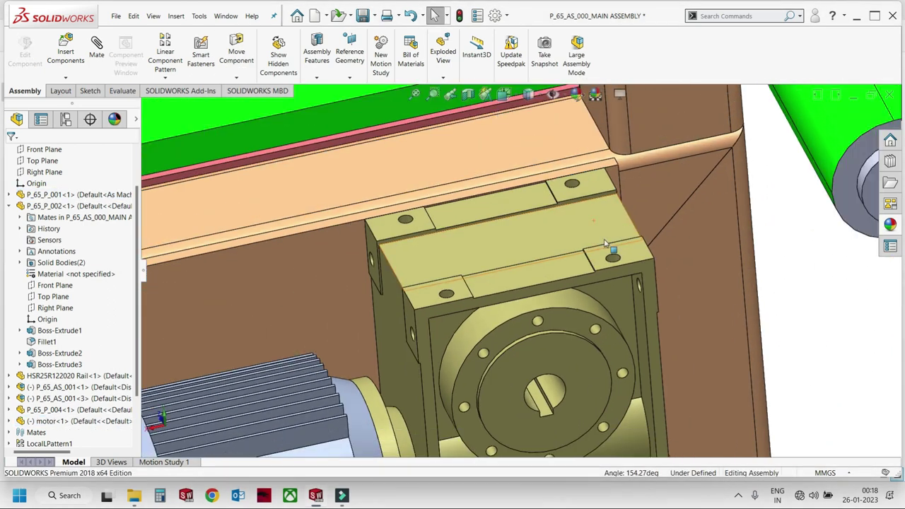
{"action": "scroll", "coordinate": [566, 241], "scroll_direction": "down", "scroll_amount": 3}
{"action": "scroll", "coordinate": [551, 261], "scroll_direction": "up", "scroll_amount": 3}
{"action": "scroll", "coordinate": [551, 260], "scroll_direction": "up", "scroll_amount": 2}
{"action": "scroll", "coordinate": [551, 259], "scroll_direction": "up", "scroll_amount": 3}
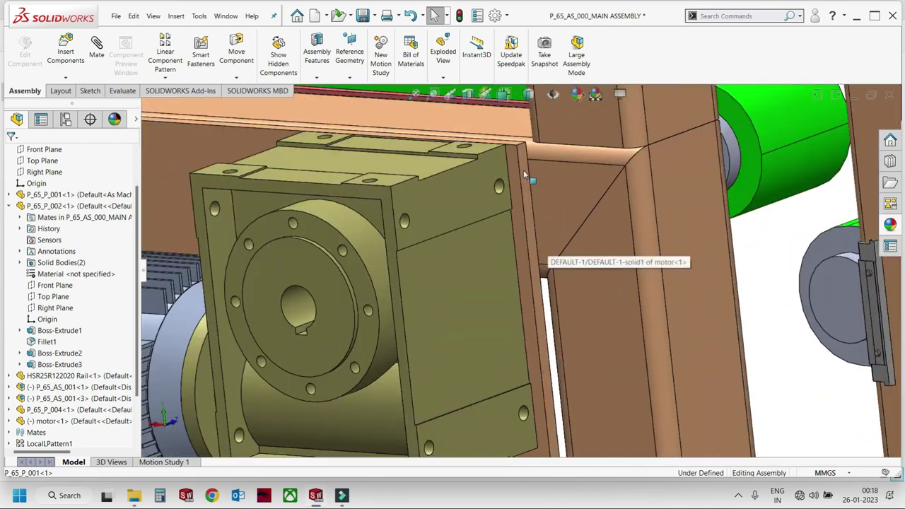
{"action": "scroll", "coordinate": [494, 158], "scroll_direction": "up", "scroll_amount": 3}
{"action": "left_click", "coordinate": [494, 158]}
{"action": "left_click", "coordinate": [529, 160], "text": "ctrl"}
{"action": "left_click", "coordinate": [558, 154]}
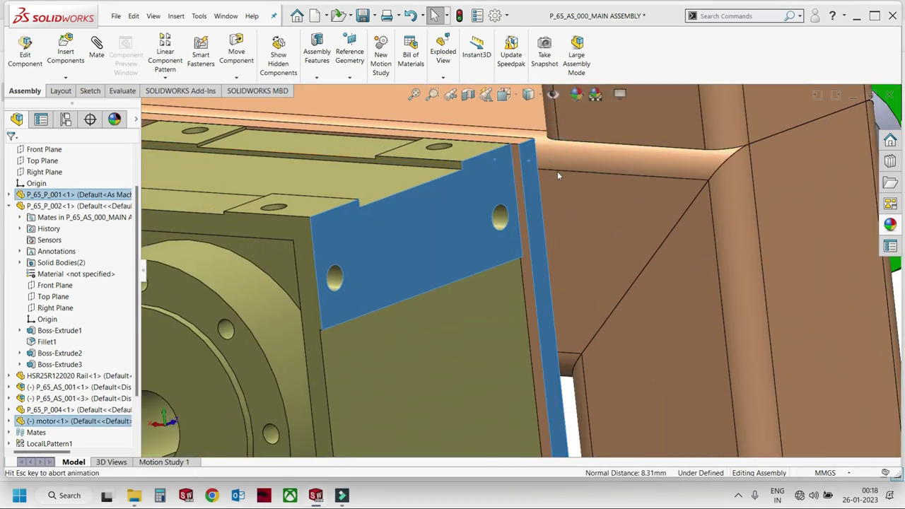
Check the gearbox seating from the front view and an orbited top view.
{"action": "scroll", "coordinate": [557, 171], "scroll_direction": "down", "scroll_amount": 3}
{"action": "scroll", "coordinate": [549, 226], "scroll_direction": "down", "scroll_amount": 3}
{"action": "scroll", "coordinate": [543, 249], "scroll_direction": "down", "scroll_amount": 2}
{"action": "scroll", "coordinate": [475, 192], "scroll_direction": "down", "scroll_amount": 3}
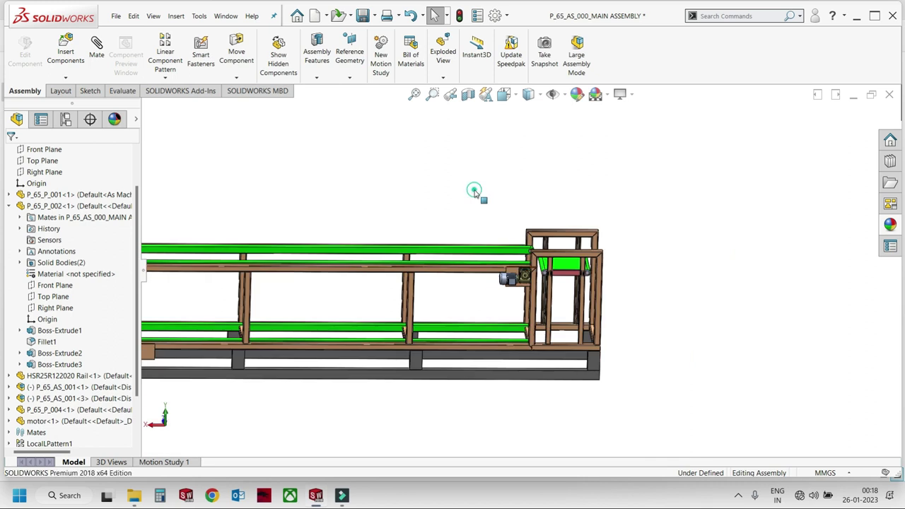
{"action": "key", "text": "ctrl+1"}
{"action": "scroll", "coordinate": [495, 276], "scroll_direction": "up", "scroll_amount": 3}
{"action": "middle_click_drag", "start_coordinate": [621, 285], "coordinate": [651, 277], "text": "ctrl"}
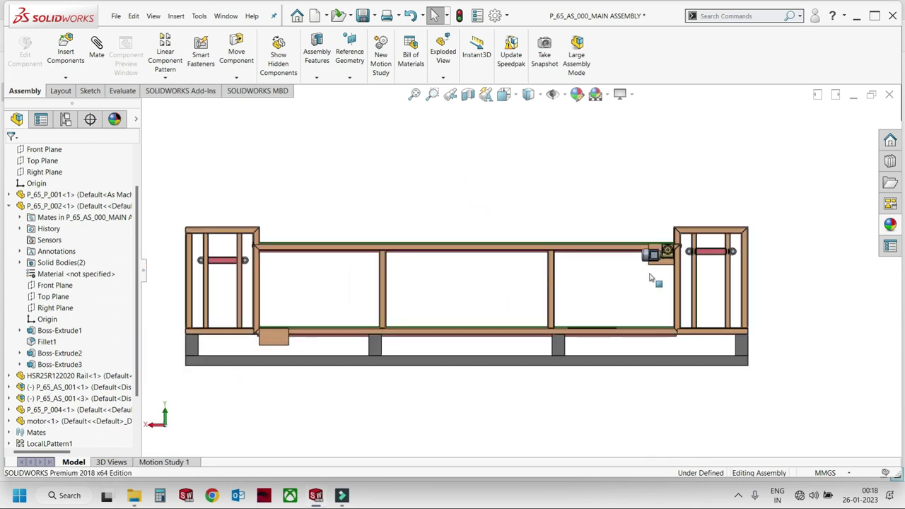
{"action": "scroll", "coordinate": [638, 287], "scroll_direction": "up", "scroll_amount": 3}
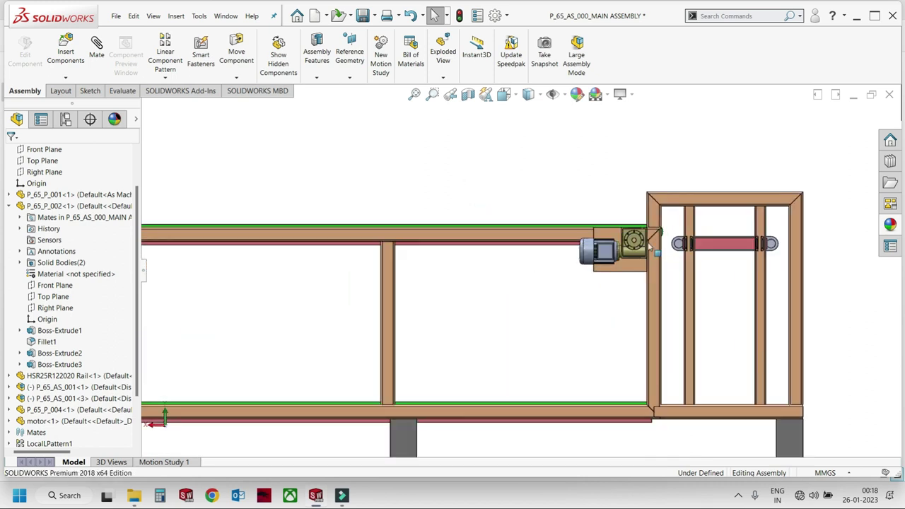
{"action": "scroll", "coordinate": [551, 173], "scroll_direction": "up", "scroll_amount": 3}
{"action": "scroll", "coordinate": [511, 186], "scroll_direction": "up", "scroll_amount": 3}
{"action": "mouse_move", "coordinate": [511, 185]}
{"action": "middle_mouse_down"}
{"action": "mouse_move", "coordinate": [468, 235]}
{"action": "mouse_move", "coordinate": [443, 203]}
{"action": "mouse_move", "coordinate": [608, 252]}
{"action": "middle_mouse_up"}
Open the motor part in its own window from the gearbox.
{"action": "left_click", "coordinate": [443, 203]}
{"action": "scroll", "coordinate": [444, 203], "scroll_direction": "down", "scroll_amount": 3}
{"action": "scroll", "coordinate": [608, 251], "scroll_direction": "down", "scroll_amount": 1}
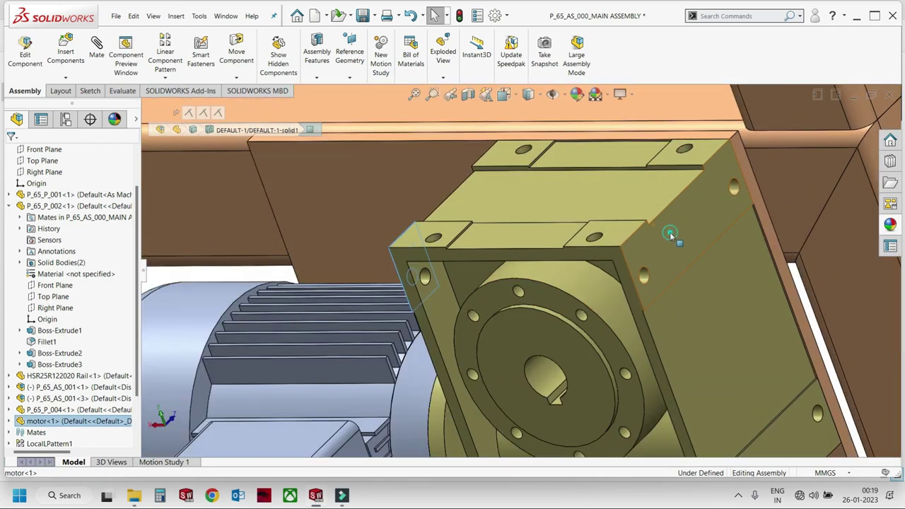
{"action": "scroll", "coordinate": [594, 269], "scroll_direction": "down", "scroll_amount": 3}
{"action": "scroll", "coordinate": [581, 282], "scroll_direction": "down", "scroll_amount": 2}
{"action": "scroll", "coordinate": [587, 259], "scroll_direction": "down", "scroll_amount": 2}
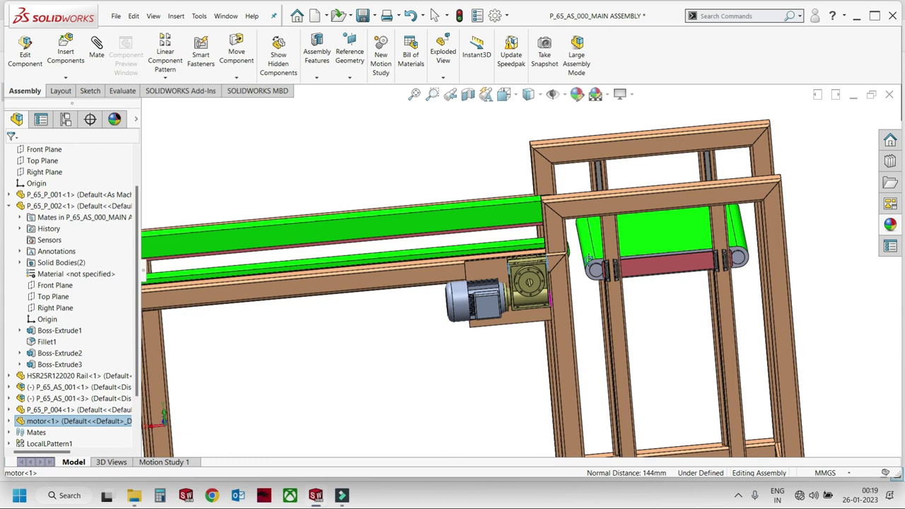
{"action": "scroll", "coordinate": [587, 259], "scroll_direction": "up", "scroll_amount": 2}
{"action": "scroll", "coordinate": [527, 244], "scroll_direction": "up", "scroll_amount": 3}
{"action": "left_click", "coordinate": [519, 221]}
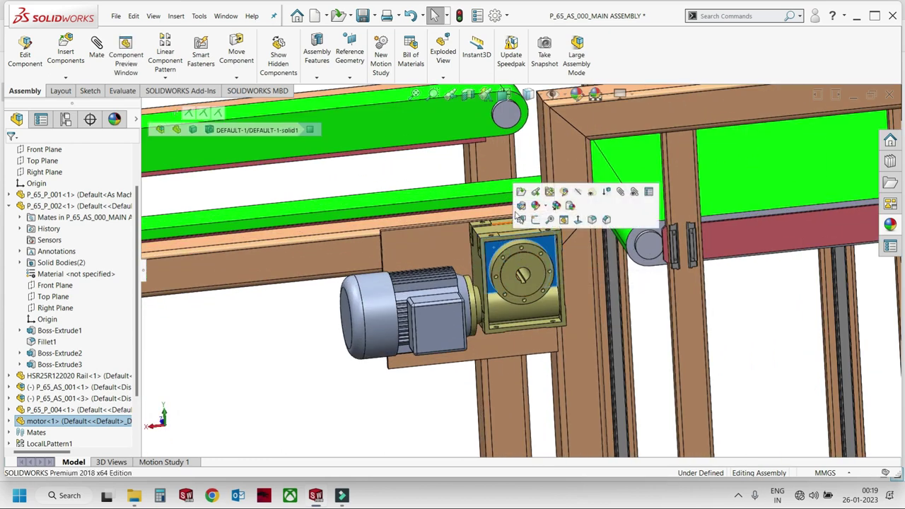
{"action": "left_click", "coordinate": [522, 192]}
Scale all four motor bodies uniformly by 1.5 with a Scale feature.
{"action": "left_click", "coordinate": [51, 296]}
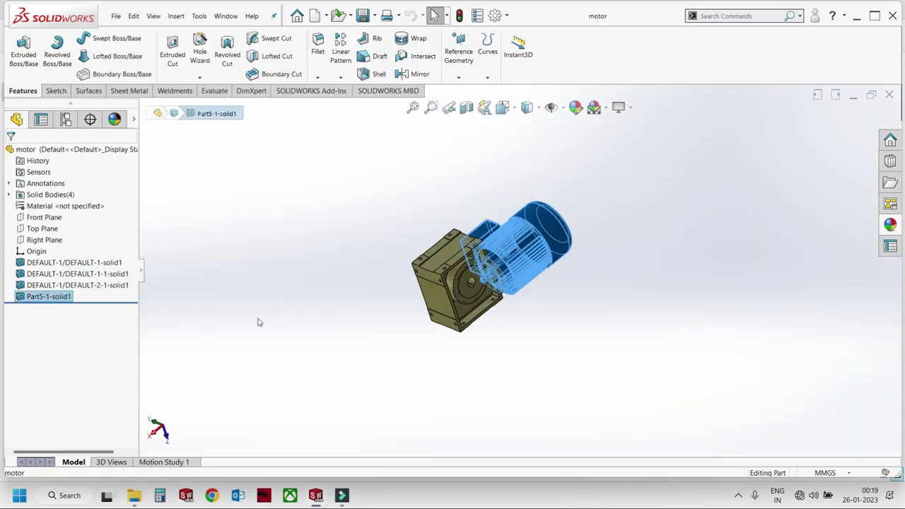
{"action": "left_click", "coordinate": [258, 322]}
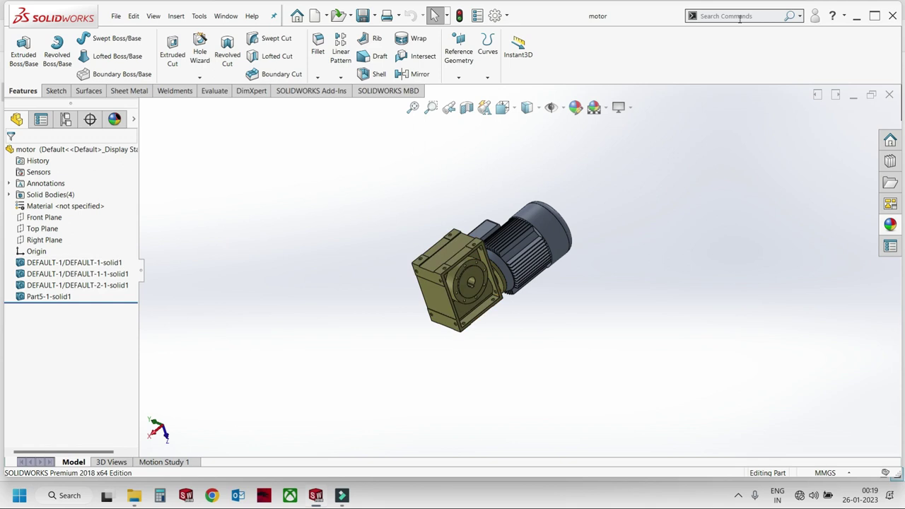
{"action": "left_click", "coordinate": [745, 16]}
{"action": "type", "text": "sc"}
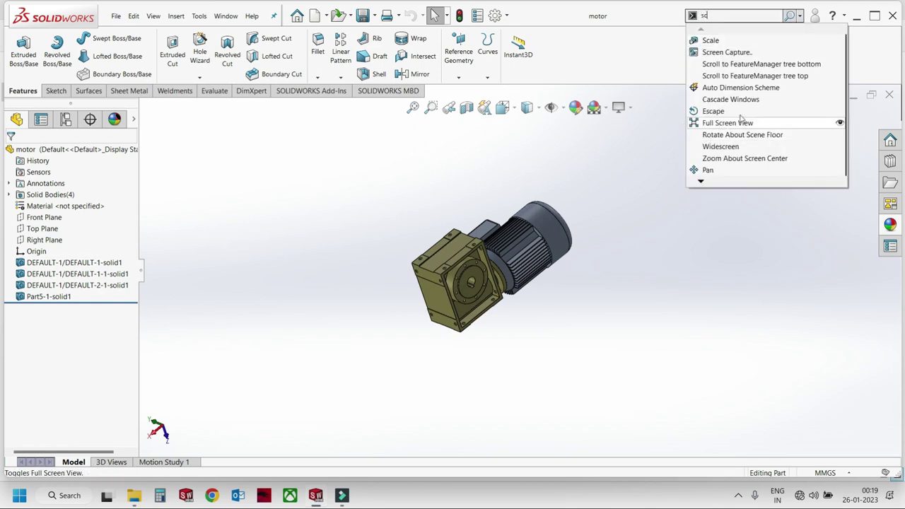
{"action": "left_click", "coordinate": [715, 36]}
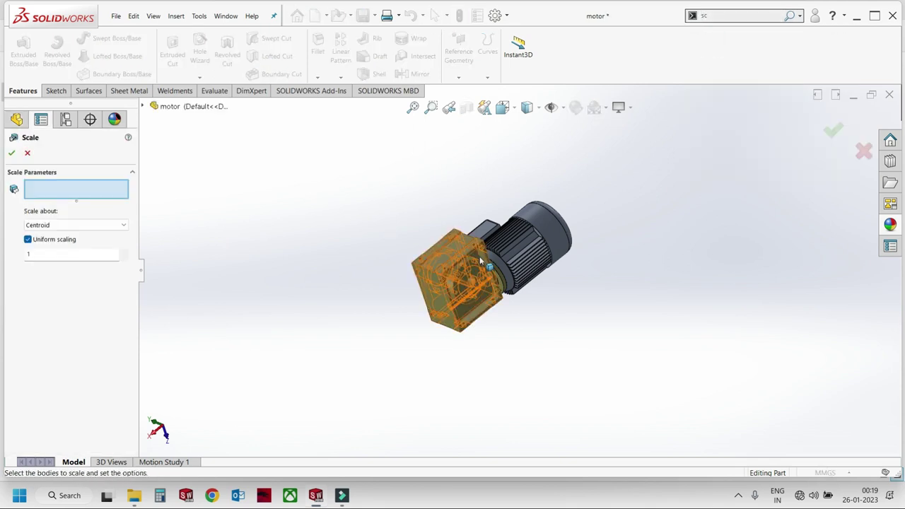
{"action": "left_click_drag", "start_coordinate": [707, 300], "coordinate": [460, 283]}
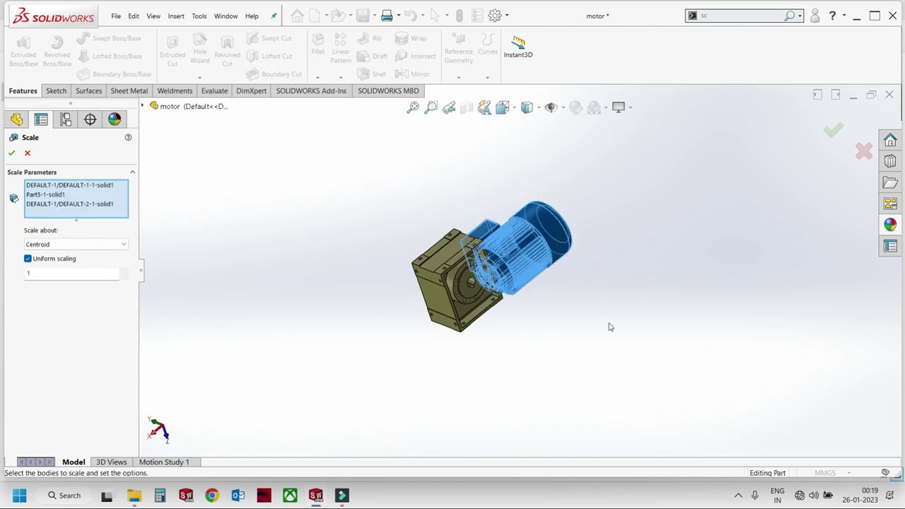
{"action": "left_click", "coordinate": [626, 352]}
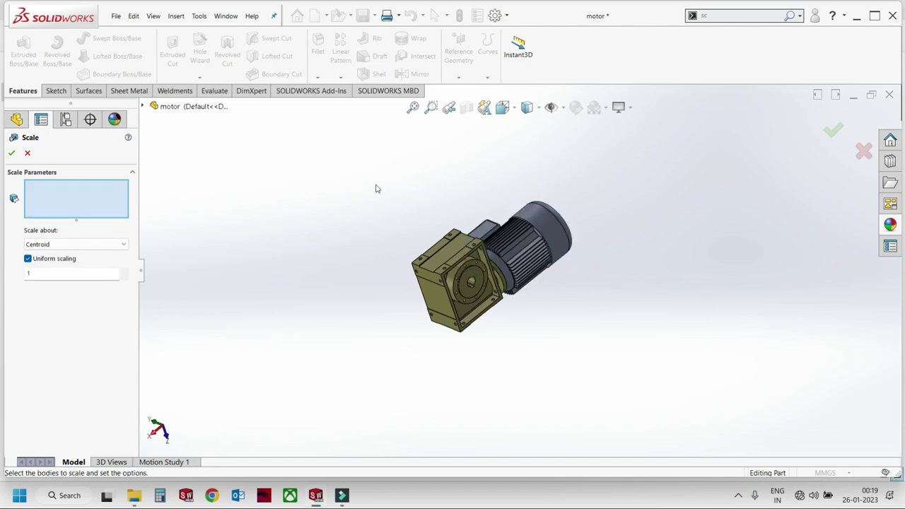
{"action": "key", "text": "ctrl+a"}
{"action": "middle_click_drag", "start_coordinate": [492, 341], "coordinate": [84, 283]}
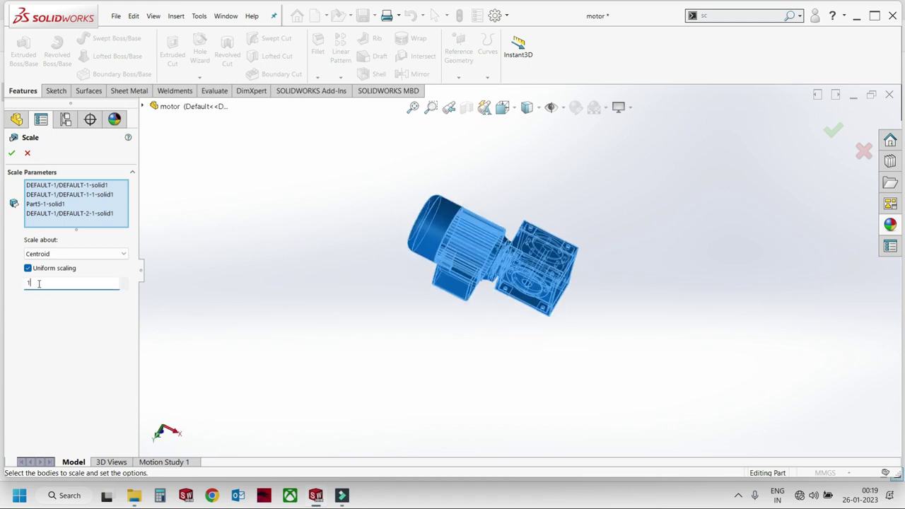
{"action": "left_click", "coordinate": [12, 153]}
Edit Scale1 to change its Scale about reference and confirm.
{"action": "left_click", "coordinate": [38, 309]}
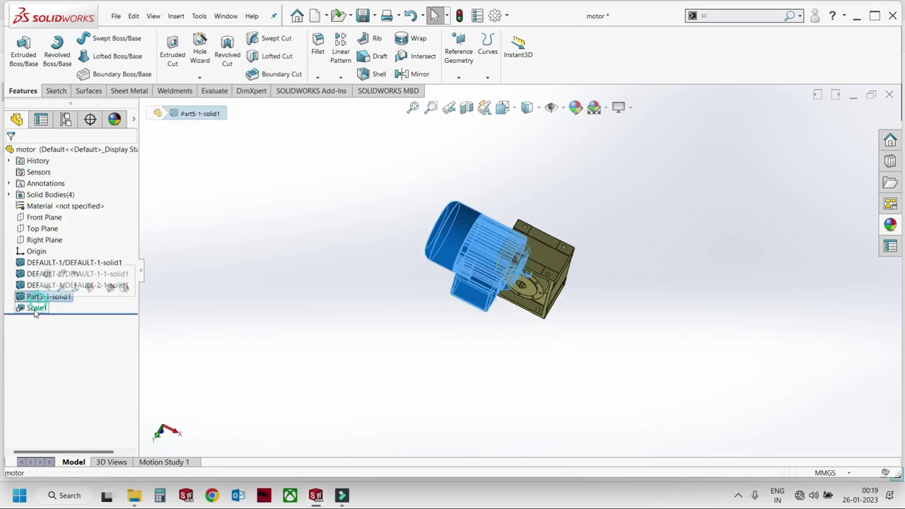
{"action": "left_click", "coordinate": [43, 290]}
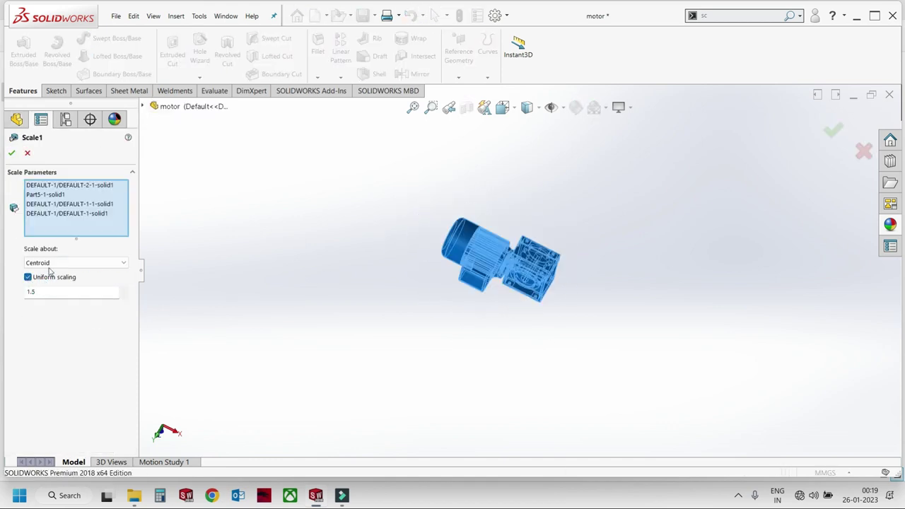
{"action": "left_click", "coordinate": [53, 263]}
{"action": "left_click", "coordinate": [57, 271]}
{"action": "key", "text": "Return"}
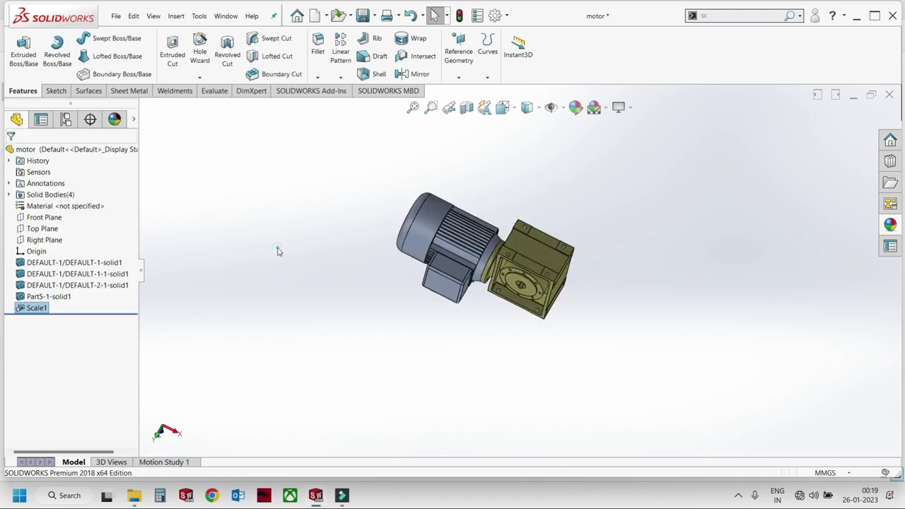
Back in the main assembly, Ctrl-drag motor<1> to create a copy, motor<2>.
{"action": "key", "text": "ctrl+Tab"}
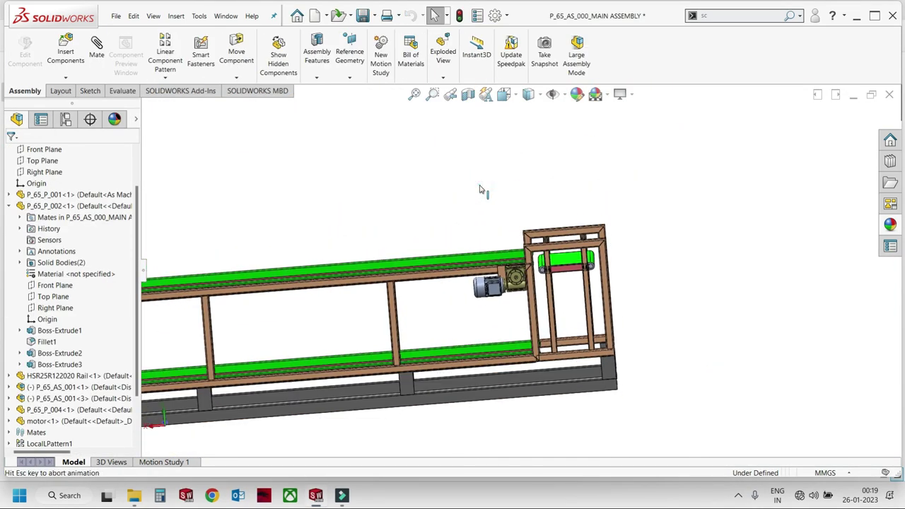
{"action": "scroll", "coordinate": [582, 266], "scroll_direction": "down", "scroll_amount": 3}
{"action": "scroll", "coordinate": [581, 265], "scroll_direction": "down", "scroll_amount": 2}
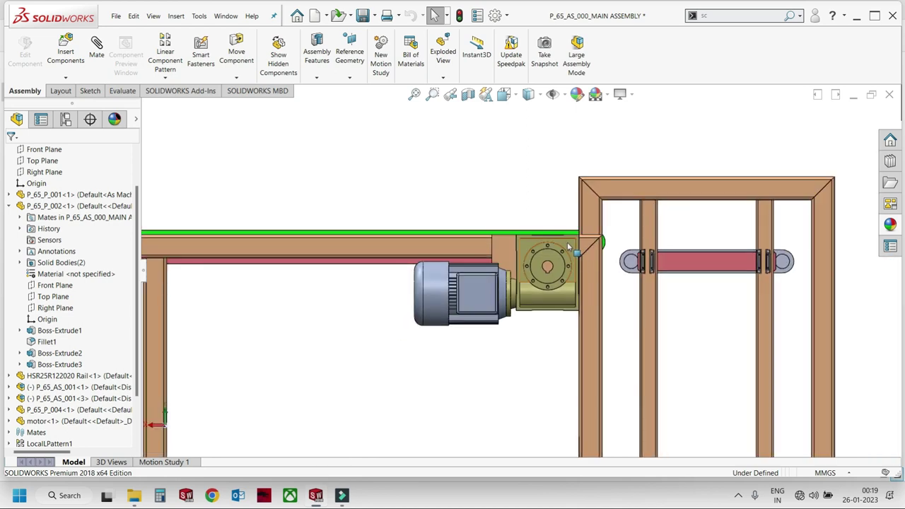
{"action": "left_click", "coordinate": [568, 246]}
{"action": "left_click_drag", "start_coordinate": [568, 247], "coordinate": [360, 323], "text": "ctrl"}
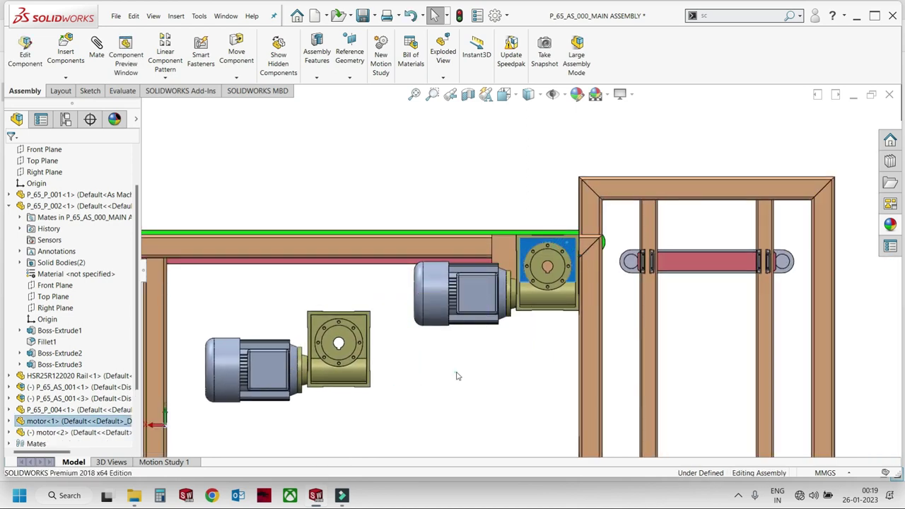
{"action": "left_click", "coordinate": [456, 376]}
{"action": "scroll", "coordinate": [586, 313], "scroll_direction": "up", "scroll_amount": 5}
{"action": "key", "text": "f"}
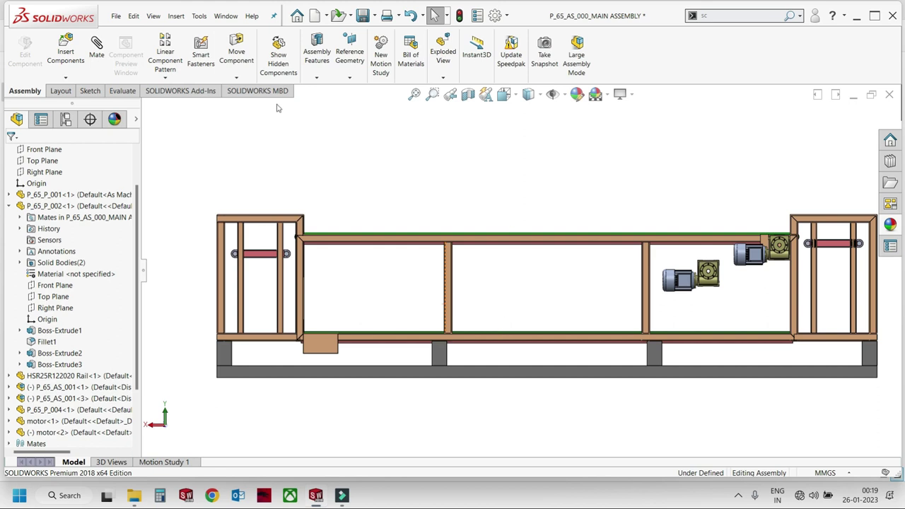
Rotate motor<2> level and turn it to face the opposite way.
{"action": "left_click", "coordinate": [236, 77]}
{"action": "left_click", "coordinate": [255, 99]}
{"action": "mouse_move", "coordinate": [690, 278]}
{"action": "left_mouse_down"}
{"action": "mouse_move", "coordinate": [487, 330]}
{"action": "mouse_move", "coordinate": [515, 330]}
{"action": "mouse_move", "coordinate": [555, 182]}
{"action": "mouse_move", "coordinate": [553, 109]}
{"action": "mouse_move", "coordinate": [577, 351]}
{"action": "mouse_move", "coordinate": [601, 325]}
{"action": "mouse_move", "coordinate": [588, 336]}
{"action": "left_mouse_up"}
{"action": "mouse_move", "coordinate": [680, 296]}
{"action": "left_mouse_down"}
{"action": "mouse_move", "coordinate": [695, 366]}
{"action": "mouse_move", "coordinate": [757, 120]}
{"action": "left_mouse_up"}
{"action": "mouse_move", "coordinate": [599, 121]}
{"action": "left_mouse_down"}
{"action": "mouse_move", "coordinate": [585, 356]}
{"action": "mouse_move", "coordinate": [615, 374]}
{"action": "left_mouse_up"}
Drag motor<2> down onto the lower front rail of the frame.
{"action": "key", "text": "Escape"}
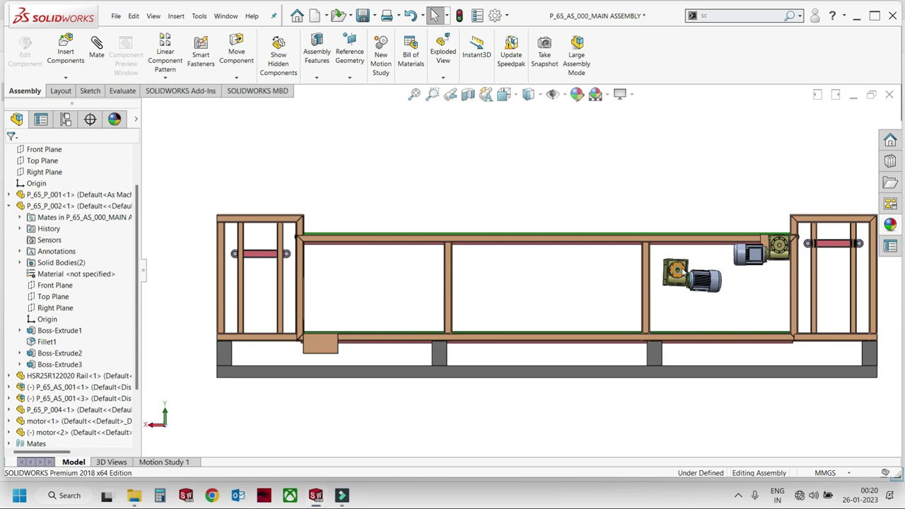
{"action": "middle_click_drag", "start_coordinate": [606, 394], "coordinate": [625, 286]}
{"action": "scroll", "coordinate": [626, 286], "scroll_direction": "down", "scroll_amount": 5}
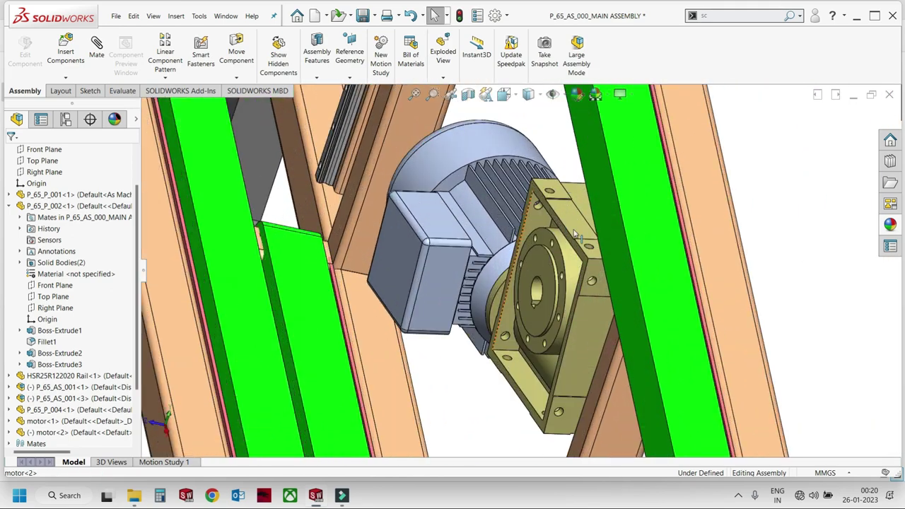
{"action": "left_click", "coordinate": [534, 311]}
{"action": "scroll", "coordinate": [654, 317], "scroll_direction": "up", "scroll_amount": 8}
{"action": "middle_click_drag", "start_coordinate": [654, 317], "coordinate": [453, 390]}
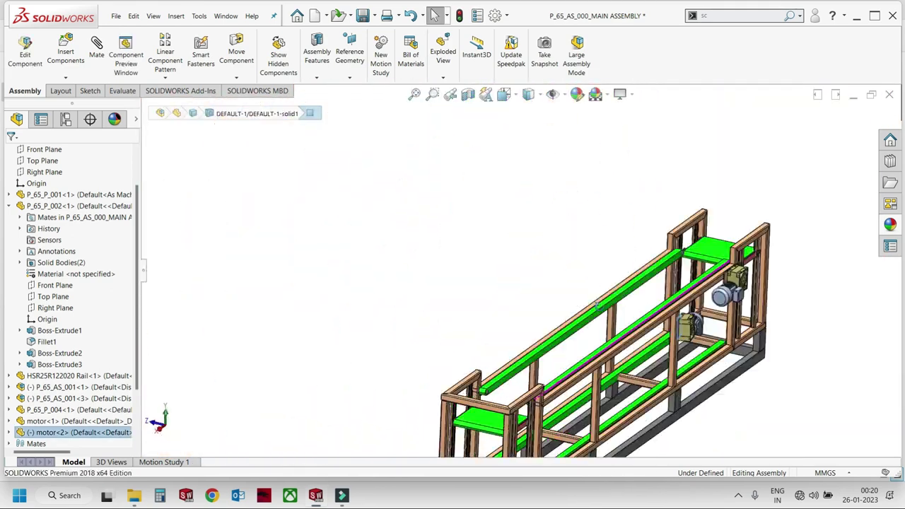
{"action": "scroll", "coordinate": [449, 393], "scroll_direction": "down", "scroll_amount": 5}
{"action": "left_click", "coordinate": [450, 393]}
{"action": "key", "text": "Escape"}
{"action": "scroll", "coordinate": [485, 366], "scroll_direction": "up", "scroll_amount": 5}
{"action": "scroll", "coordinate": [485, 366], "scroll_direction": "up", "scroll_amount": 3}
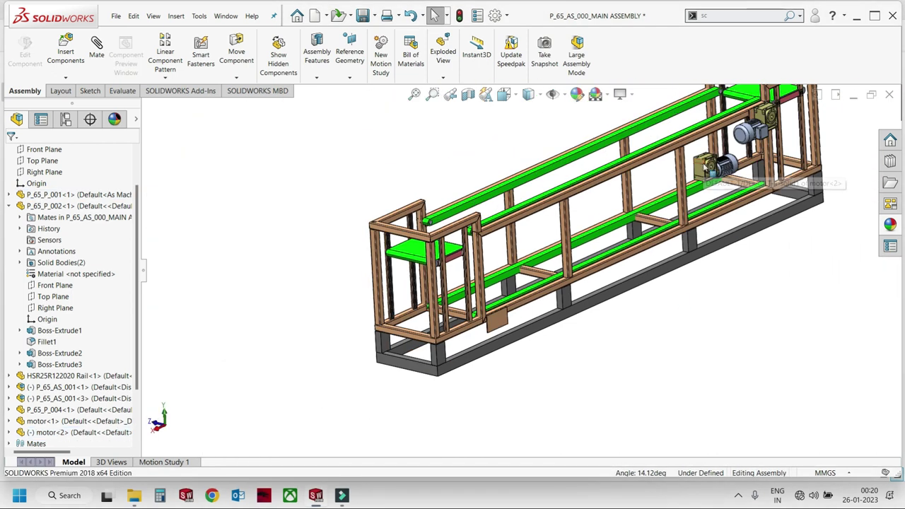
{"action": "left_click_drag", "start_coordinate": [710, 163], "coordinate": [479, 350]}
{"action": "key", "text": "Escape"}
Inspect motor<2>'s mounting faces, then check placement in Front and Isometric views.
{"action": "scroll", "coordinate": [496, 333], "scroll_direction": "down", "scroll_amount": 5}
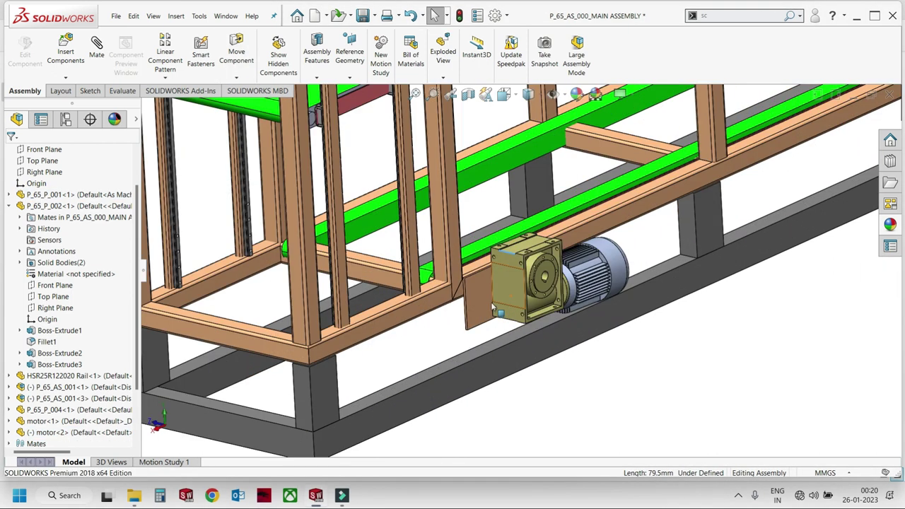
{"action": "left_click", "coordinate": [517, 239]}
{"action": "scroll", "coordinate": [517, 240], "scroll_direction": "down", "scroll_amount": 5}
{"action": "scroll", "coordinate": [458, 262], "scroll_direction": "down", "scroll_amount": 5}
{"action": "left_click", "coordinate": [395, 192]}
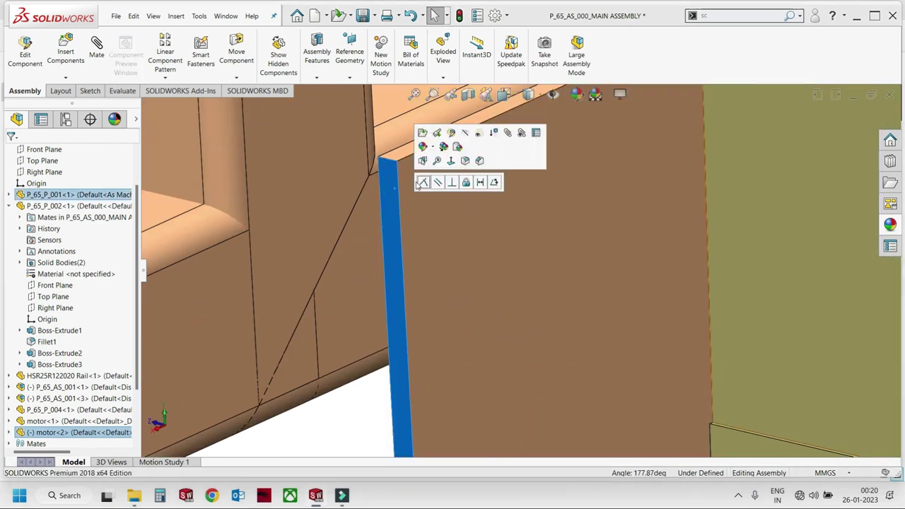
{"action": "middle_click_drag", "start_coordinate": [425, 186], "coordinate": [437, 190]}
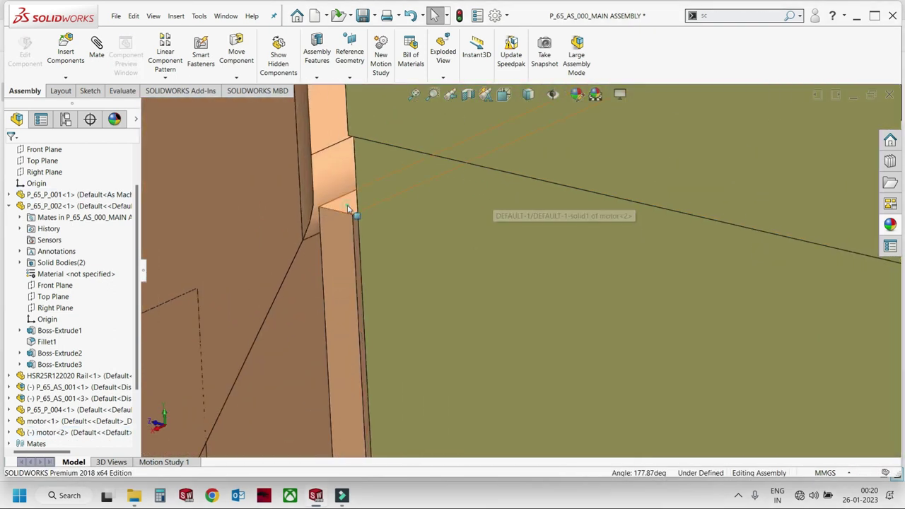
{"action": "scroll", "coordinate": [453, 212], "scroll_direction": "up", "scroll_amount": 5}
{"action": "scroll", "coordinate": [479, 252], "scroll_direction": "down", "scroll_amount": 5}
{"action": "left_click", "coordinate": [519, 179], "text": "ctrl"}
{"action": "scroll", "coordinate": [518, 173], "scroll_direction": "up", "scroll_amount": 3}
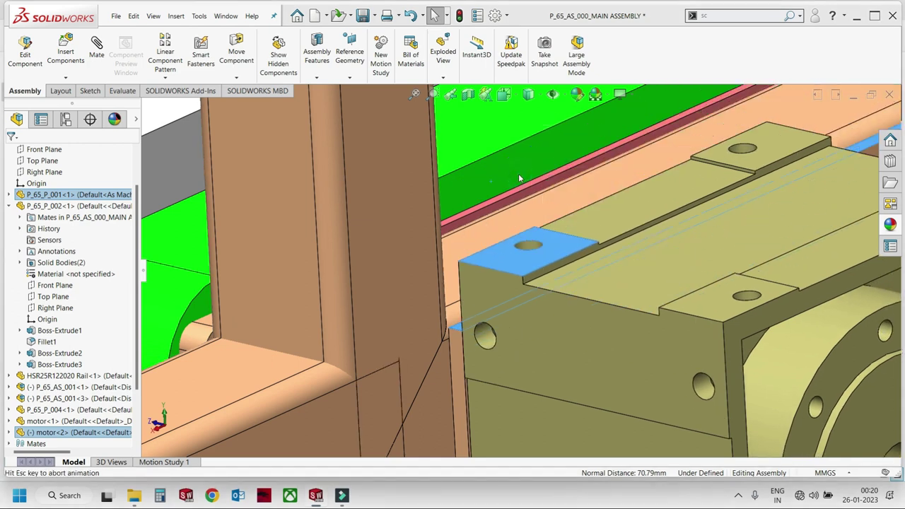
{"action": "scroll", "coordinate": [519, 173], "scroll_direction": "up", "scroll_amount": 3}
{"action": "scroll", "coordinate": [566, 247], "scroll_direction": "up", "scroll_amount": 4}
{"action": "left_click", "coordinate": [605, 334]}
{"action": "key", "text": "ctrl+1"}
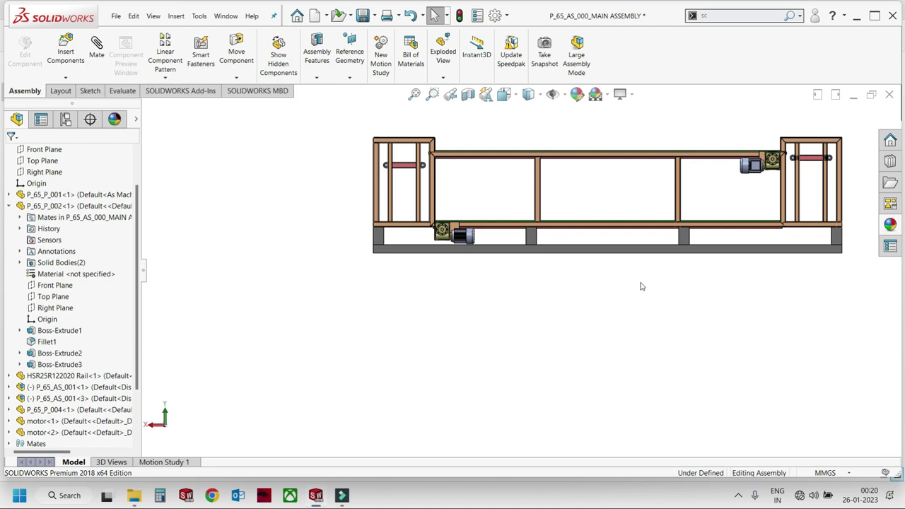
{"action": "key", "text": "ctrl+7"}
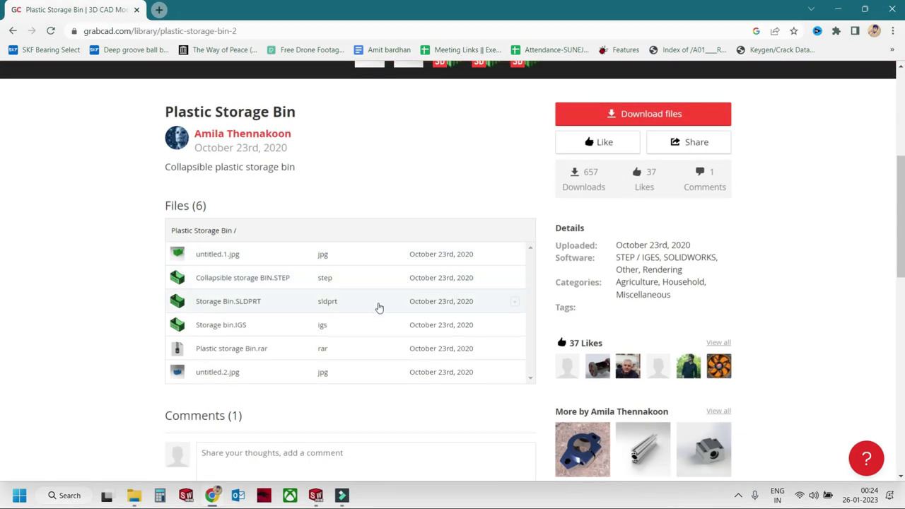
Download Storage Bin.SLDPRT from GrabCAD and open it from the STD folder.
{"action": "left_click", "coordinate": [515, 303]}
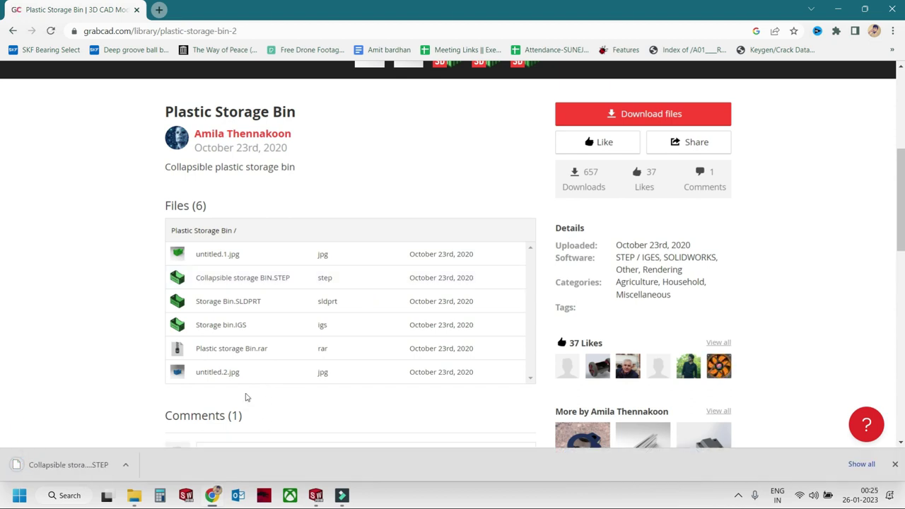
{"action": "left_click", "coordinate": [514, 303]}
{"action": "left_click", "coordinate": [124, 467]}
{"action": "left_click", "coordinate": [162, 421]}
{"action": "double_click", "coordinate": [337, 126]}
Fit the storage bin in view and examine its wall face and rim edges.
{"action": "key", "text": "f"}
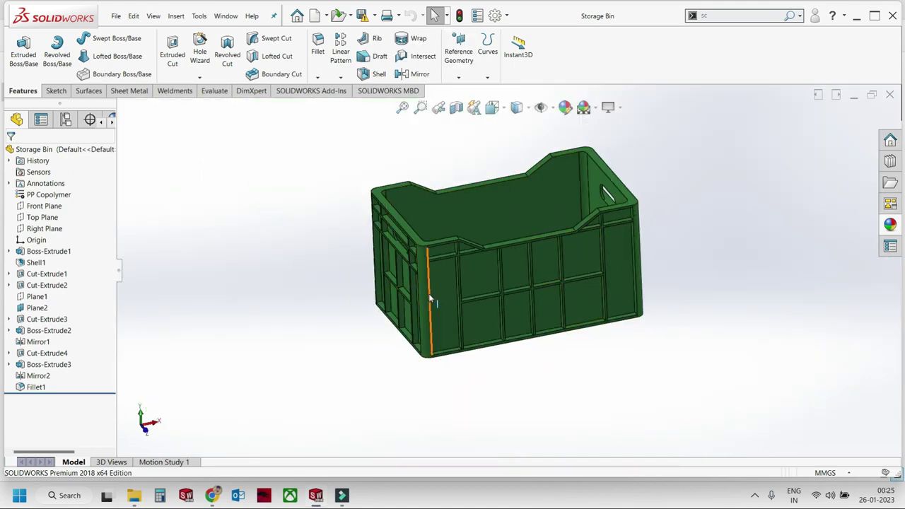
{"action": "scroll", "coordinate": [459, 280], "scroll_direction": "down", "scroll_amount": 3}
{"action": "left_click", "coordinate": [463, 281]}
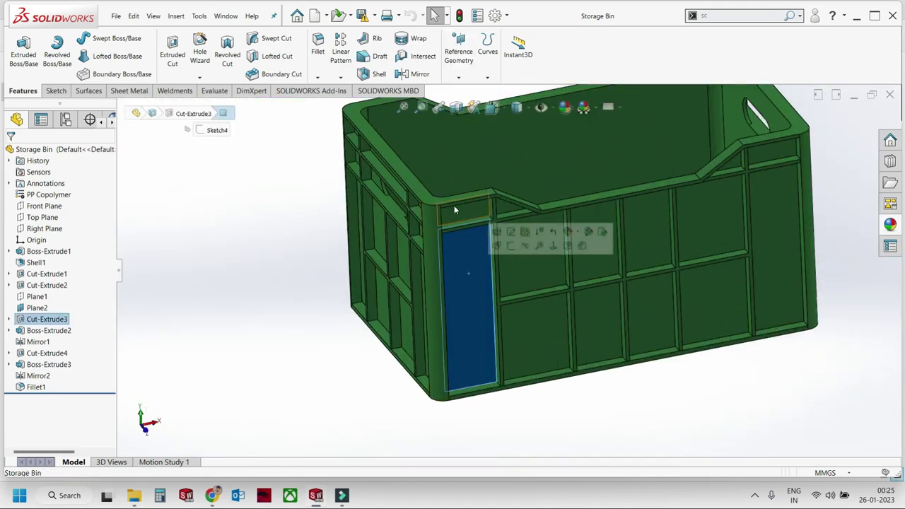
{"action": "scroll", "coordinate": [456, 202], "scroll_direction": "down", "scroll_amount": 3}
{"action": "left_click", "coordinate": [464, 230]}
{"action": "scroll", "coordinate": [464, 235], "scroll_direction": "up", "scroll_amount": 5}
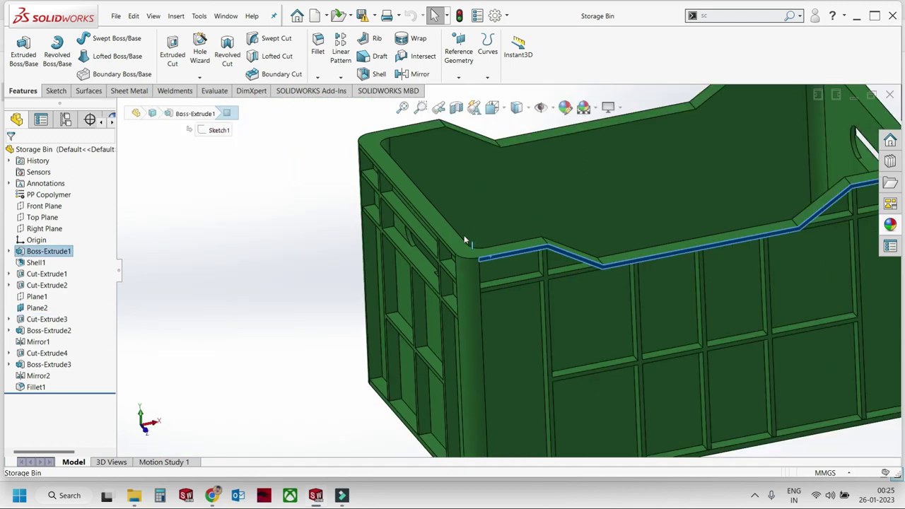
{"action": "middle_click_drag", "start_coordinate": [464, 235], "coordinate": [573, 302]}
{"action": "scroll", "coordinate": [574, 303], "scroll_direction": "down", "scroll_amount": 5}
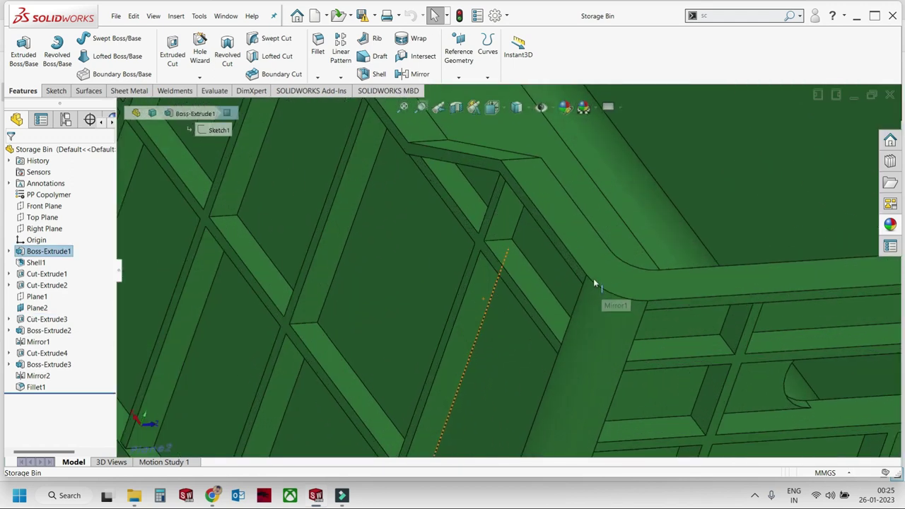
{"action": "left_click", "coordinate": [565, 255]}
{"action": "scroll", "coordinate": [563, 254], "scroll_direction": "up", "scroll_amount": 5}
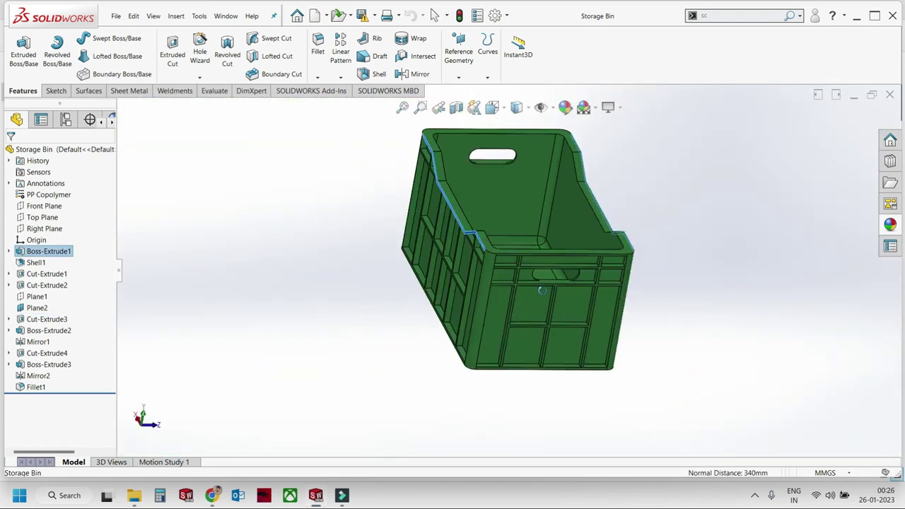
Orbit the bin to check its top edges and narrow faces, then return to P_65_AS_000_MAIN ASSEMBLY.
{"action": "scroll", "coordinate": [542, 291], "scroll_direction": "down", "scroll_amount": 3}
{"action": "scroll", "coordinate": [506, 253], "scroll_direction": "down", "scroll_amount": 3}
{"action": "left_click", "coordinate": [510, 220]}
{"action": "scroll", "coordinate": [535, 236], "scroll_direction": "up", "scroll_amount": 5}
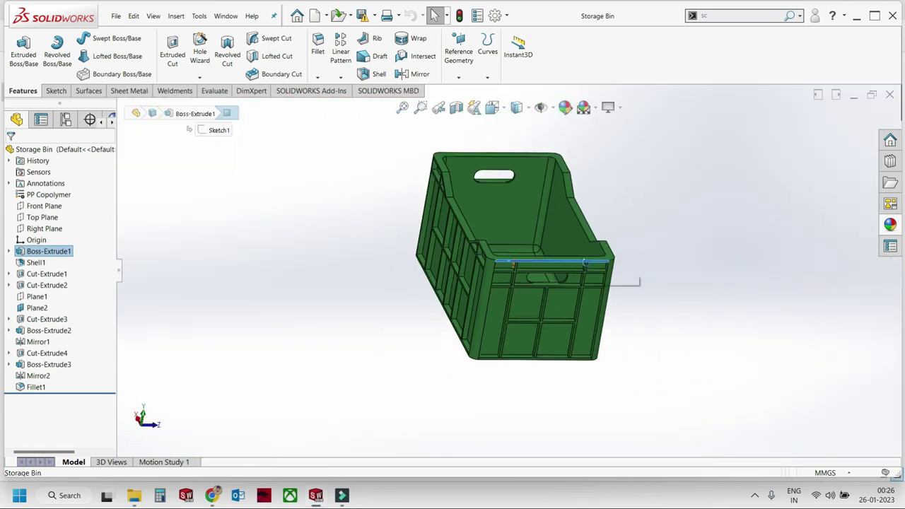
{"action": "middle_click_drag", "start_coordinate": [585, 263], "coordinate": [462, 348]}
{"action": "scroll", "coordinate": [555, 186], "scroll_direction": "down", "scroll_amount": 3}
{"action": "scroll", "coordinate": [494, 219], "scroll_direction": "down", "scroll_amount": 3}
{"action": "left_click", "coordinate": [500, 215]}
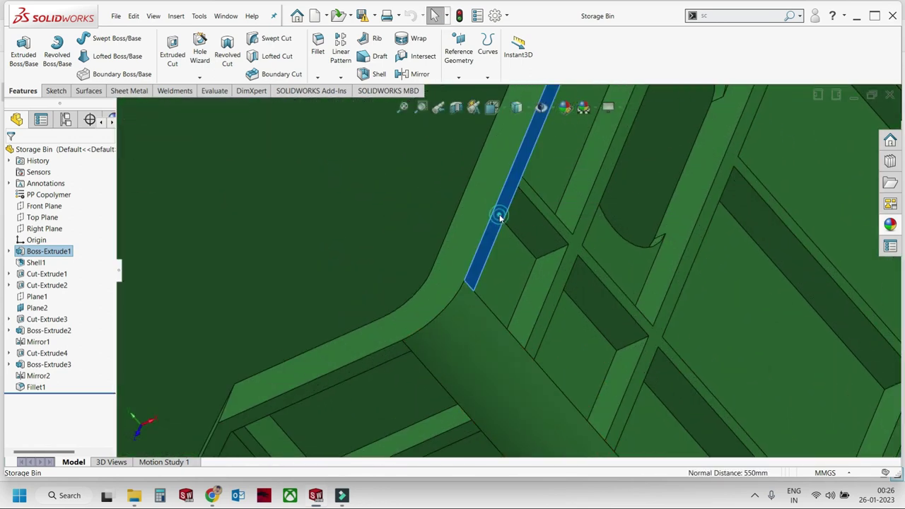
{"action": "scroll", "coordinate": [498, 241], "scroll_direction": "up", "scroll_amount": 3}
{"action": "scroll", "coordinate": [496, 272], "scroll_direction": "up", "scroll_amount": 4}
{"action": "mouse_move", "coordinate": [538, 290]}
{"action": "middle_mouse_down"}
{"action": "mouse_move", "coordinate": [636, 314]}
{"action": "mouse_move", "coordinate": [633, 259]}
{"action": "middle_mouse_up"}
{"action": "key", "text": "ctrl+Tab"}
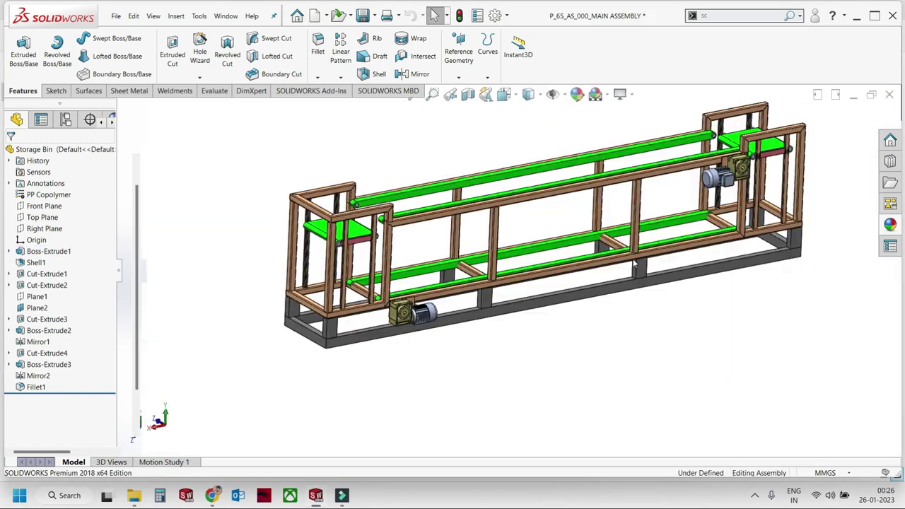
Insert the Storage Bin part and drop it above the conveyor.
{"action": "left_click", "coordinate": [65, 44]}
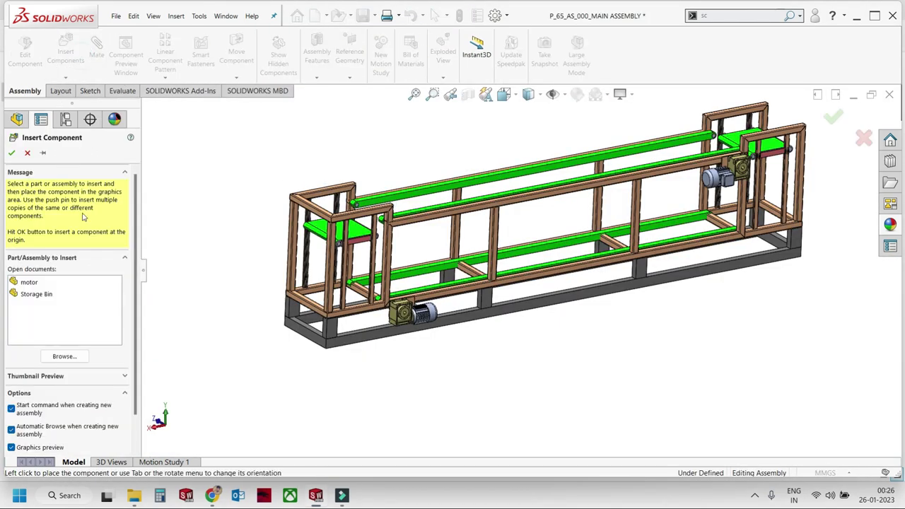
{"action": "left_click", "coordinate": [29, 294]}
{"action": "left_click", "coordinate": [456, 184]}
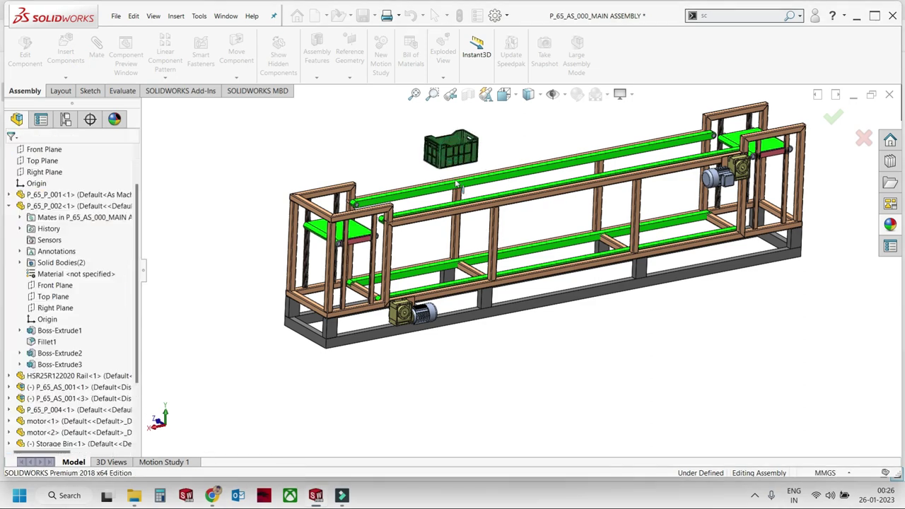
{"action": "middle_click_drag", "start_coordinate": [457, 184], "coordinate": [370, 147]}
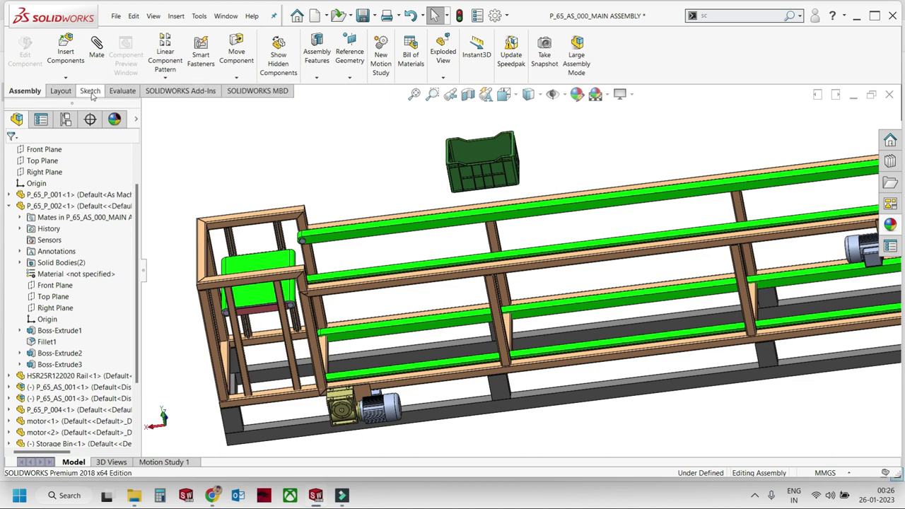
Use Rotate Component to turn the storage bin upright over the conveyor.
{"action": "left_click", "coordinate": [236, 77]}
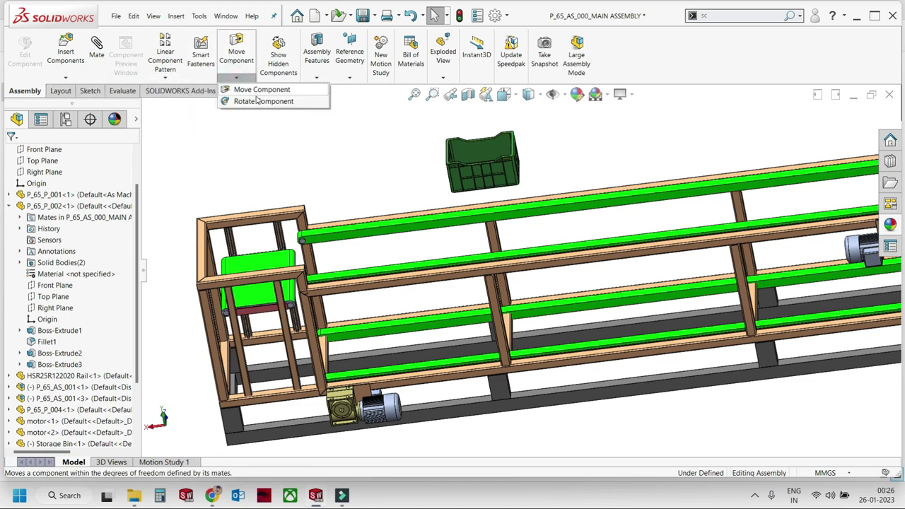
{"action": "left_click", "coordinate": [255, 102]}
{"action": "left_click_drag", "start_coordinate": [457, 165], "coordinate": [419, 155]}
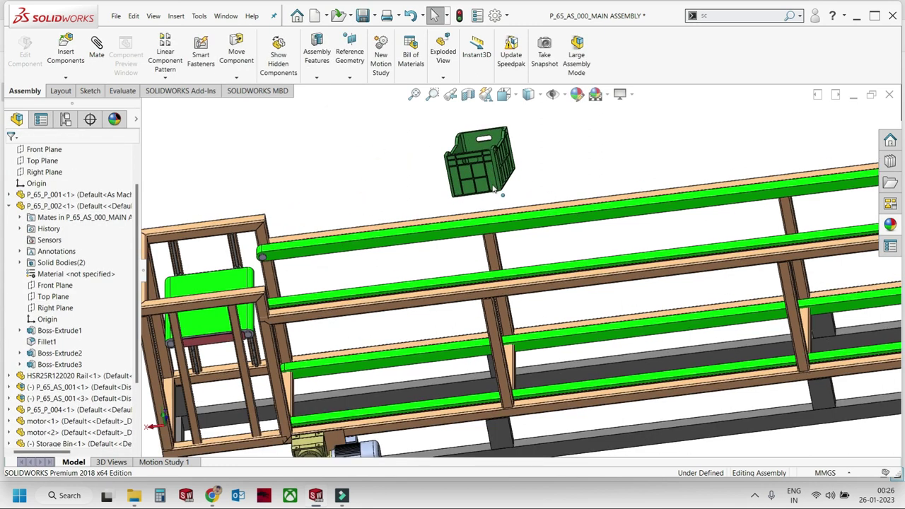
{"action": "scroll", "coordinate": [500, 184], "scroll_direction": "up", "scroll_amount": 3}
{"action": "left_click", "coordinate": [435, 198]}
{"action": "scroll", "coordinate": [481, 212], "scroll_direction": "down", "scroll_amount": 3}
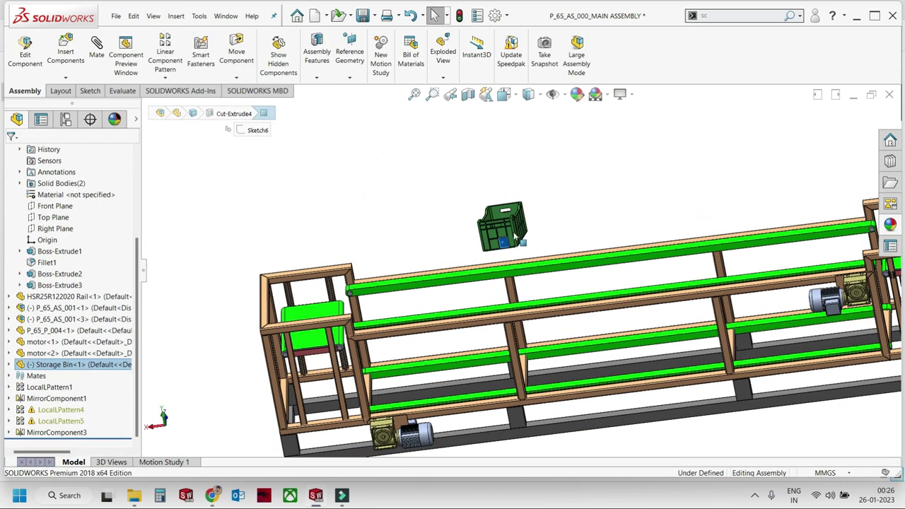
{"action": "scroll", "coordinate": [506, 308], "scroll_direction": "up", "scroll_amount": 2}
{"action": "scroll", "coordinate": [507, 307], "scroll_direction": "up", "scroll_amount": 1}
{"action": "mouse_move", "coordinate": [520, 335]}
{"action": "middle_mouse_down"}
{"action": "mouse_move", "coordinate": [595, 268]}
{"action": "mouse_move", "coordinate": [304, 297]}
{"action": "mouse_move", "coordinate": [424, 223]}
{"action": "mouse_move", "coordinate": [367, 253]}
{"action": "mouse_move", "coordinate": [397, 210]}
{"action": "mouse_move", "coordinate": [466, 296]}
{"action": "mouse_move", "coordinate": [446, 330]}
{"action": "mouse_move", "coordinate": [414, 245]}
{"action": "mouse_move", "coordinate": [484, 156]}
{"action": "mouse_move", "coordinate": [512, 146]}
{"action": "mouse_move", "coordinate": [501, 175]}
{"action": "mouse_move", "coordinate": [521, 293]}
{"action": "middle_mouse_up"}
Zoom in and check the bin's side and bottom faces against the upper green rails.
{"action": "scroll", "coordinate": [424, 223], "scroll_direction": "up", "scroll_amount": 2}
{"action": "scroll", "coordinate": [367, 254], "scroll_direction": "up", "scroll_amount": 2}
{"action": "left_click", "coordinate": [365, 226]}
{"action": "key", "text": "Escape"}
{"action": "left_click", "coordinate": [484, 154]}
{"action": "key", "text": "Escape"}
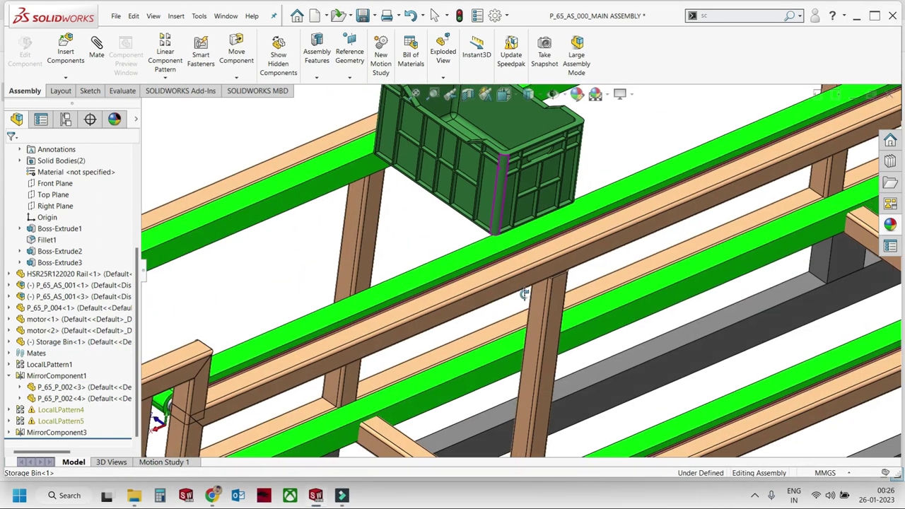
{"action": "scroll", "coordinate": [522, 292], "scroll_direction": "up", "scroll_amount": 5}
{"action": "scroll", "coordinate": [416, 183], "scroll_direction": "up", "scroll_amount": 3}
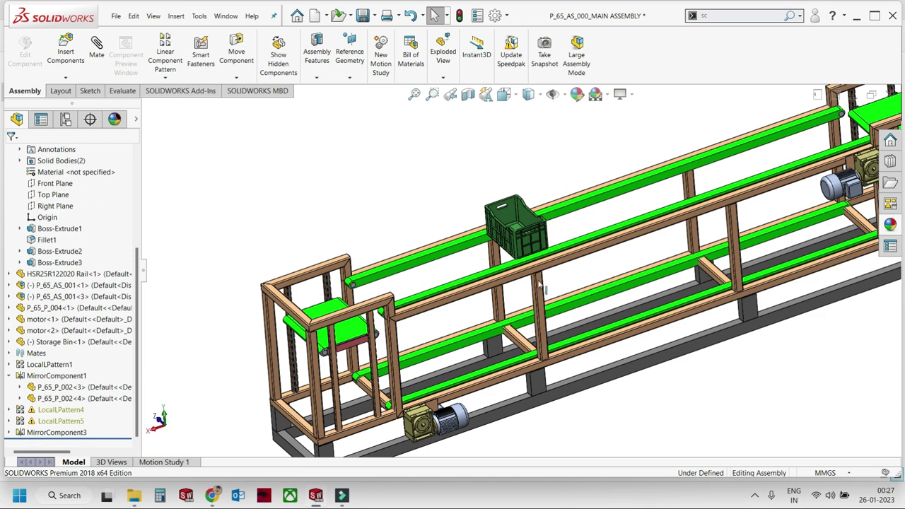
Open the Storage Bin from the assembly as its own part.
{"action": "scroll", "coordinate": [537, 279], "scroll_direction": "down", "scroll_amount": 2}
{"action": "scroll", "coordinate": [523, 244], "scroll_direction": "down", "scroll_amount": 4}
{"action": "left_click", "coordinate": [531, 225]}
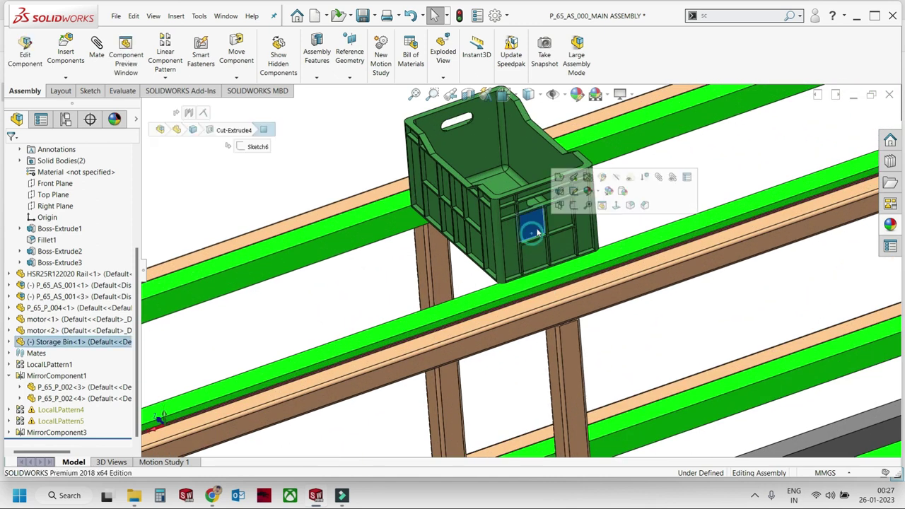
{"action": "left_click", "coordinate": [559, 177]}
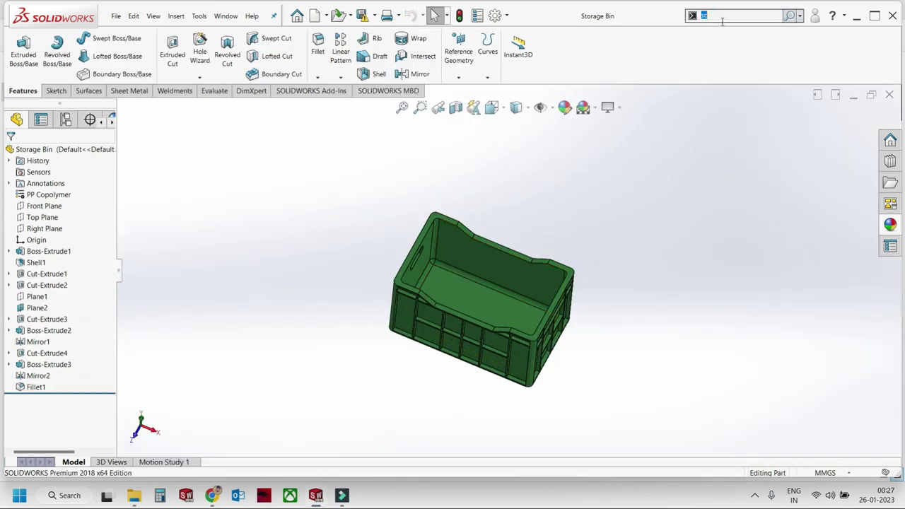
Add a uniform Scale1 feature about the origin to the Storage Bin part.
{"action": "type", "text": "CA"}
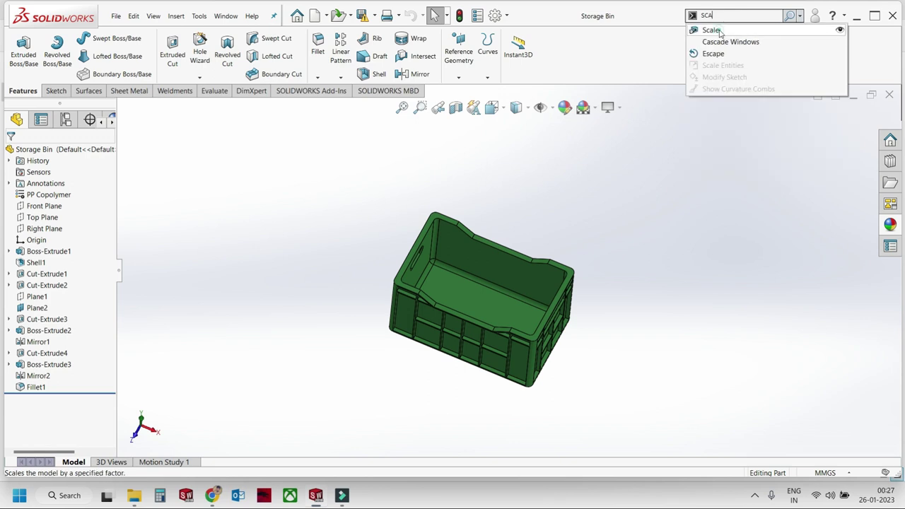
{"action": "key", "text": "Return"}
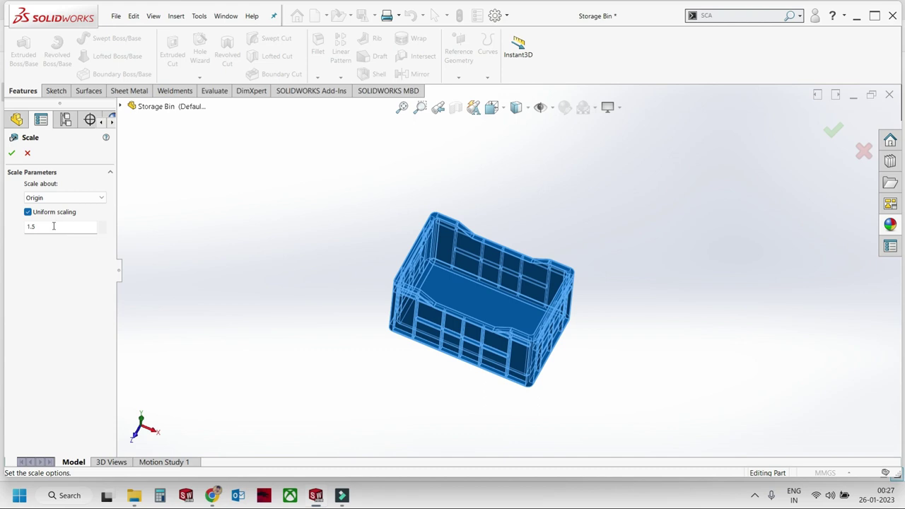
{"action": "type", "text": "1.2"}
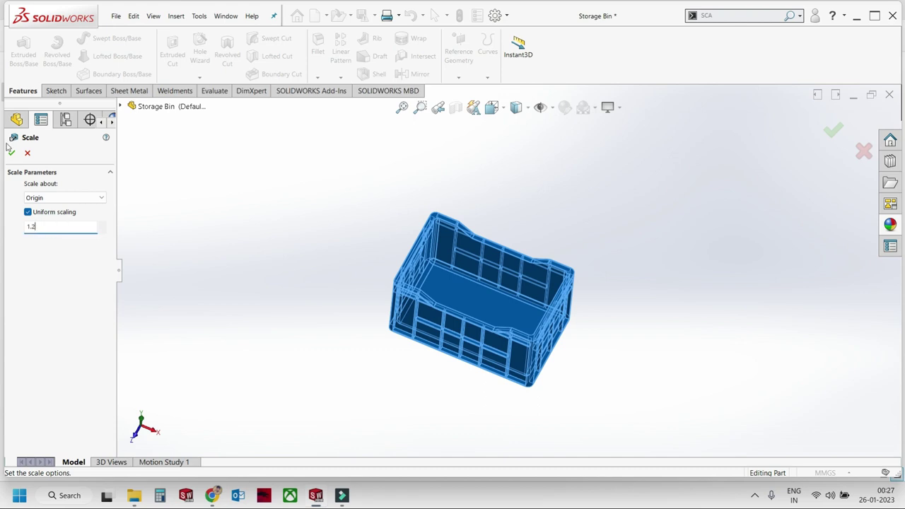
{"action": "left_click", "coordinate": [11, 152]}
{"action": "mouse_move", "coordinate": [243, 209]}
{"action": "middle_mouse_down"}
{"action": "mouse_move", "coordinate": [350, 182]}
{"action": "mouse_move", "coordinate": [328, 166]}
{"action": "mouse_move", "coordinate": [440, 184]}
{"action": "mouse_move", "coordinate": [344, 200]}
{"action": "mouse_move", "coordinate": [352, 210]}
{"action": "middle_mouse_up"}
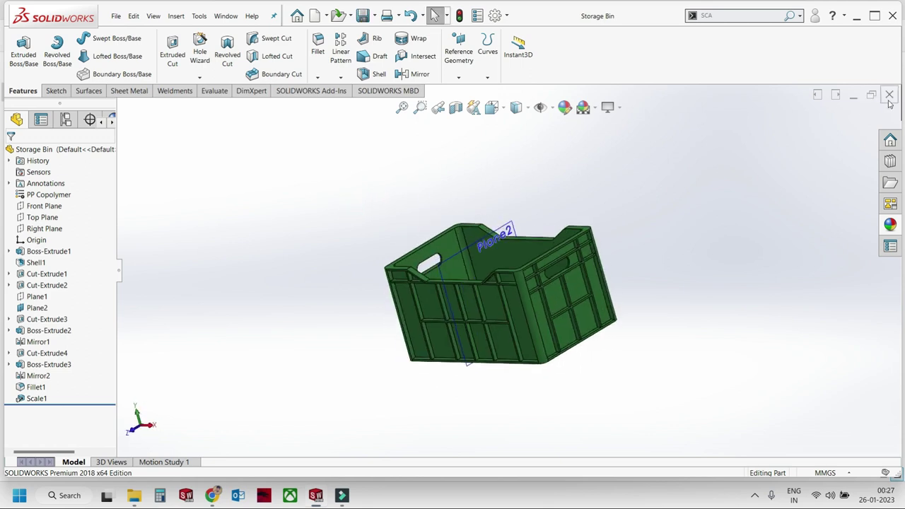
Pick the bin's top rim edges, then clear the edge selection.
{"action": "scroll", "coordinate": [538, 303], "scroll_direction": "down", "scroll_amount": 2}
{"action": "scroll", "coordinate": [427, 269], "scroll_direction": "down", "scroll_amount": 5}
{"action": "scroll", "coordinate": [425, 209], "scroll_direction": "up", "scroll_amount": 1}
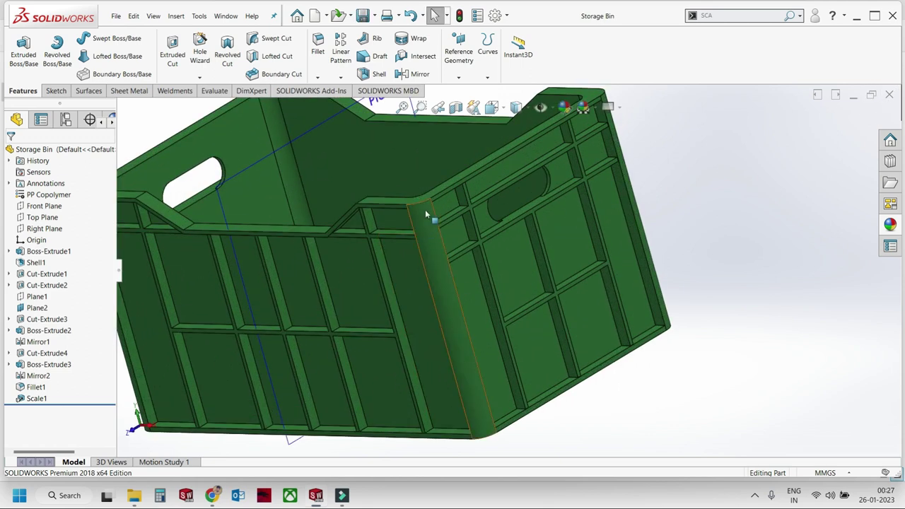
{"action": "scroll", "coordinate": [425, 209], "scroll_direction": "down", "scroll_amount": 5}
{"action": "left_click", "coordinate": [456, 207]}
{"action": "scroll", "coordinate": [443, 238], "scroll_direction": "up", "scroll_amount": 5}
{"action": "scroll", "coordinate": [425, 237], "scroll_direction": "up", "scroll_amount": 2}
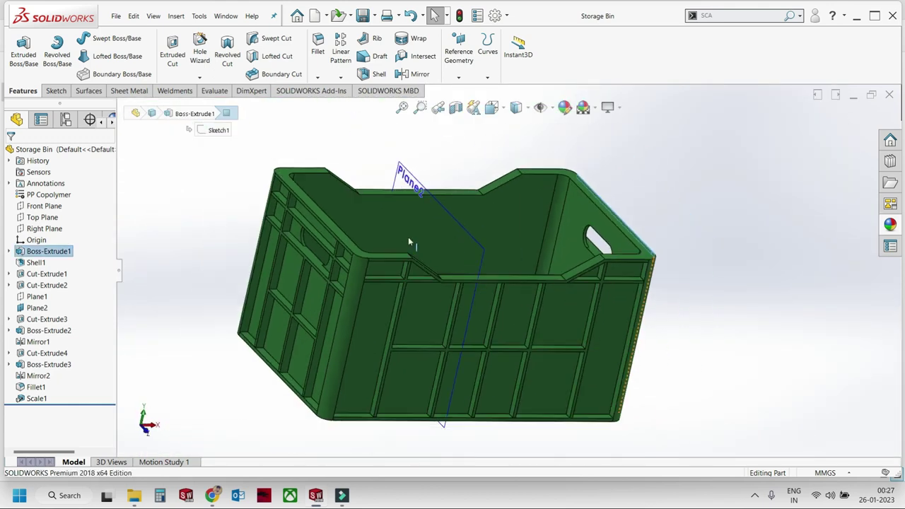
{"action": "scroll", "coordinate": [408, 237], "scroll_direction": "down", "scroll_amount": 6}
{"action": "left_click", "coordinate": [336, 220]}
{"action": "scroll", "coordinate": [347, 240], "scroll_direction": "up", "scroll_amount": 6}
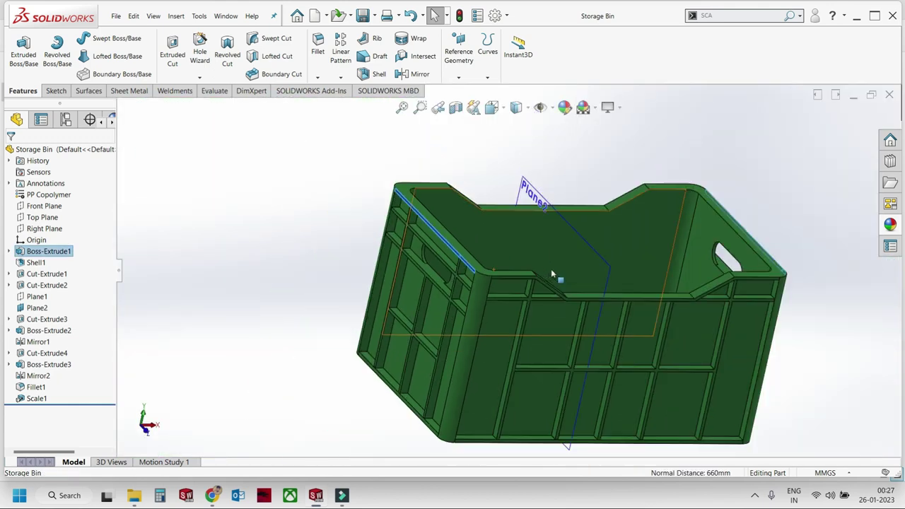
{"action": "left_click", "coordinate": [361, 272]}
Switch back to P_65_AS_000_MAIN ASSEMBLY and rotate the conveyor to a new angle.
{"action": "key", "text": "ctrl+Tab"}
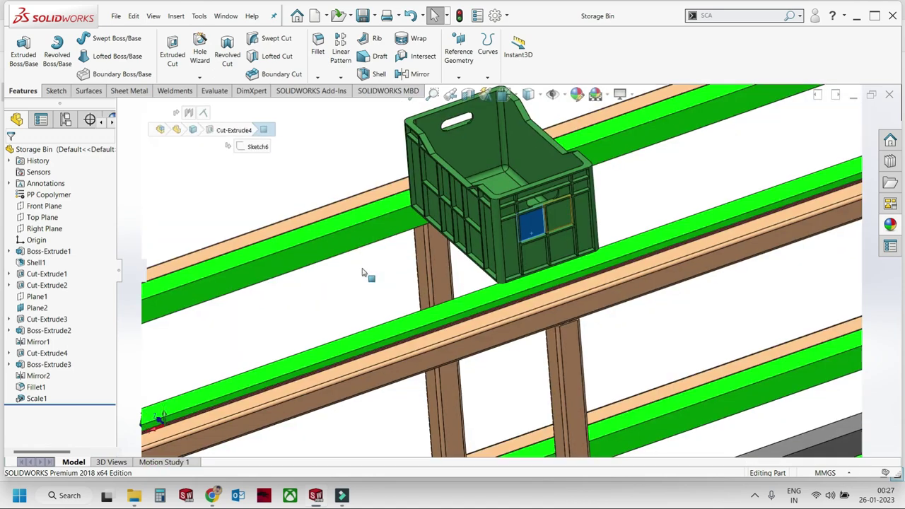
{"action": "scroll", "coordinate": [438, 284], "scroll_direction": "up", "scroll_amount": 2}
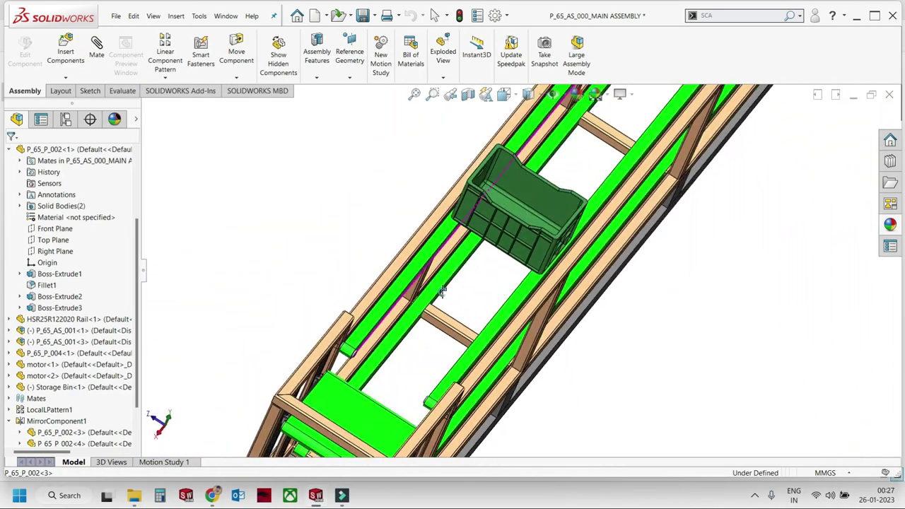
{"action": "scroll", "coordinate": [421, 287], "scroll_direction": "up", "scroll_amount": 2}
{"action": "scroll", "coordinate": [538, 283], "scroll_direction": "up", "scroll_amount": 2}
{"action": "scroll", "coordinate": [584, 264], "scroll_direction": "up", "scroll_amount": 1}
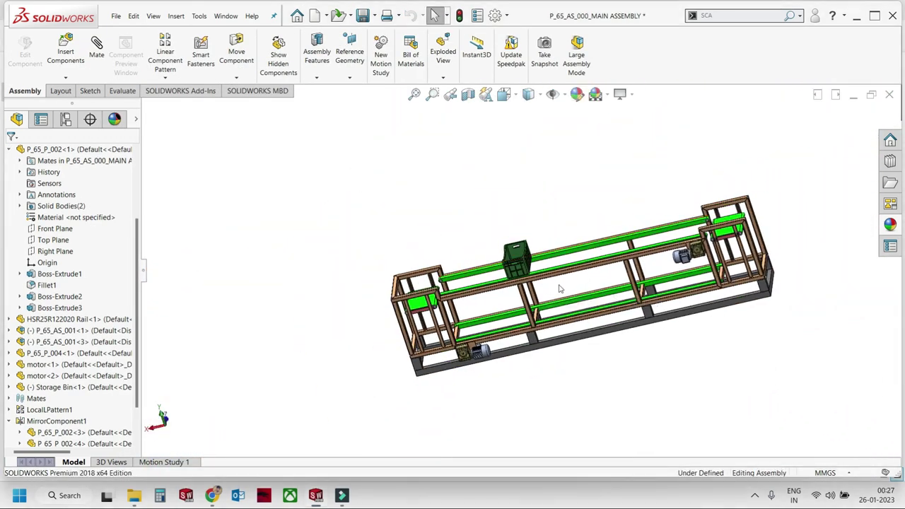
{"action": "scroll", "coordinate": [562, 287], "scroll_direction": "down", "scroll_amount": 2}
{"action": "mouse_move", "coordinate": [562, 287]}
{"action": "middle_mouse_down"}
{"action": "mouse_move", "coordinate": [597, 242]}
{"action": "mouse_move", "coordinate": [581, 267]}
{"action": "middle_mouse_up"}
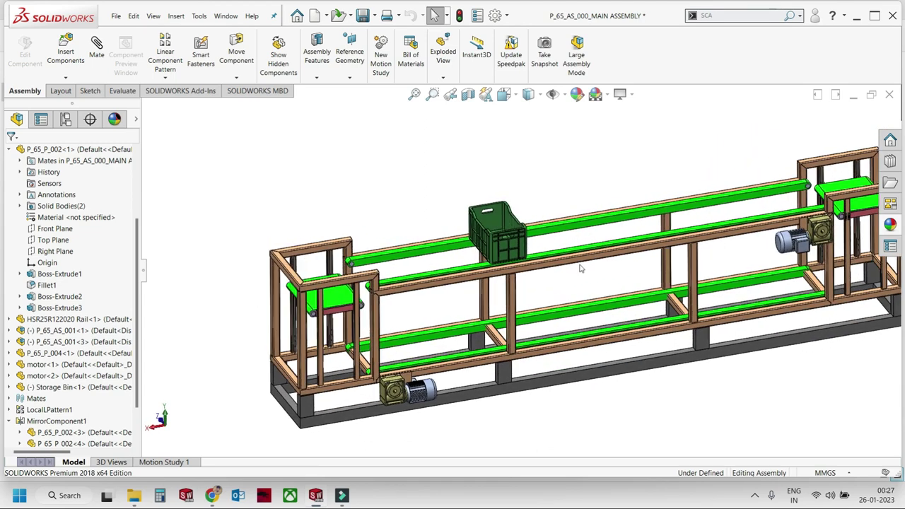
{"action": "scroll", "coordinate": [580, 268], "scroll_direction": "up", "scroll_amount": 2}
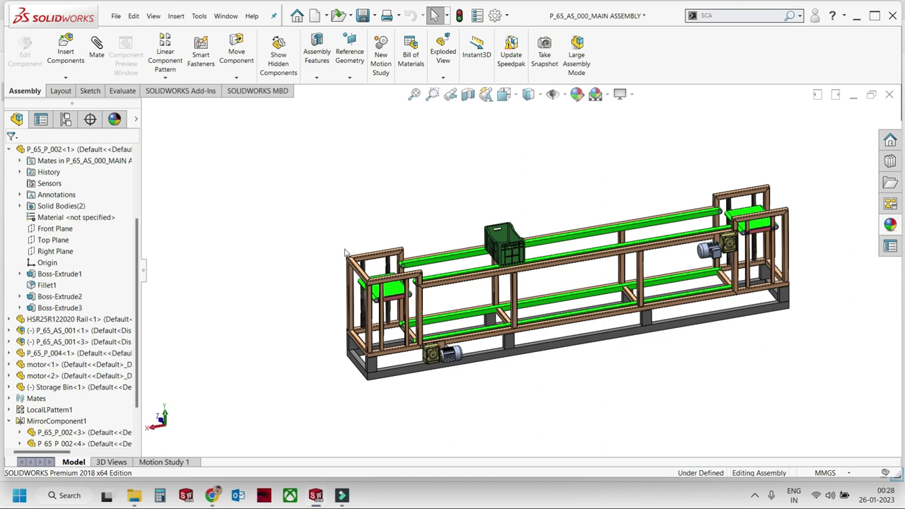
Slide the green P_65_P_003 conveyor section along its frame.
{"action": "mouse_move", "coordinate": [429, 259]}
{"action": "middle_mouse_down"}
{"action": "mouse_move", "coordinate": [471, 304]}
{"action": "mouse_move", "coordinate": [491, 302]}
{"action": "mouse_move", "coordinate": [465, 211]}
{"action": "mouse_move", "coordinate": [556, 266]}
{"action": "mouse_move", "coordinate": [542, 248]}
{"action": "mouse_move", "coordinate": [558, 237]}
{"action": "middle_mouse_up"}
{"action": "scroll", "coordinate": [457, 219], "scroll_direction": "up", "scroll_amount": 3}
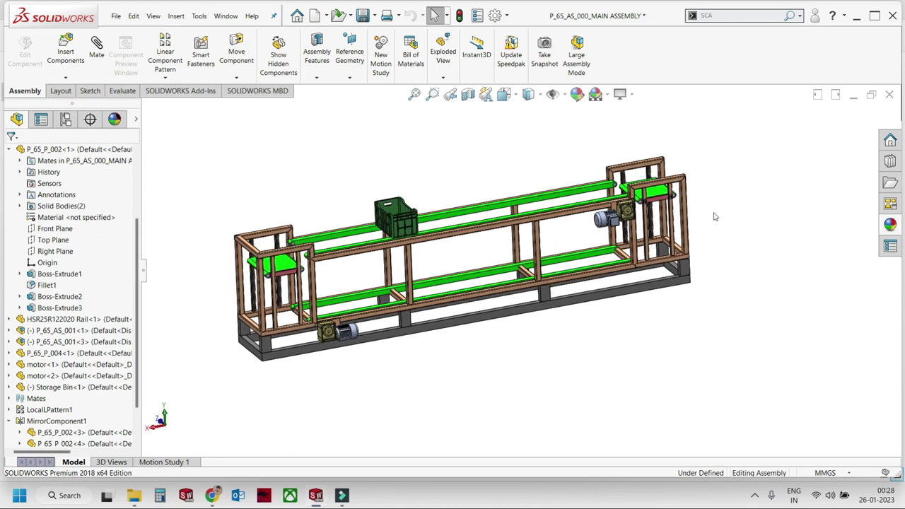
{"action": "scroll", "coordinate": [612, 202], "scroll_direction": "down", "scroll_amount": 4}
{"action": "left_click_drag", "start_coordinate": [614, 205], "coordinate": [632, 299]}
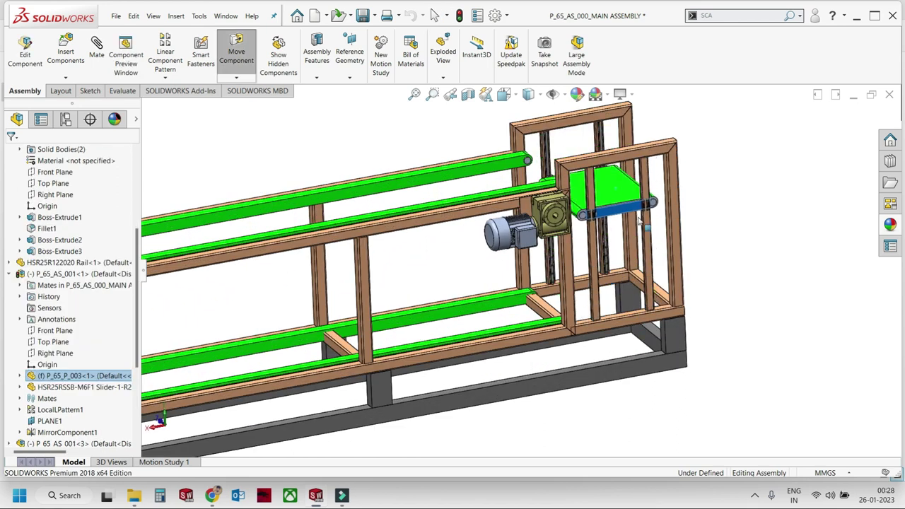
{"action": "left_click_drag", "start_coordinate": [631, 299], "coordinate": [612, 198]}
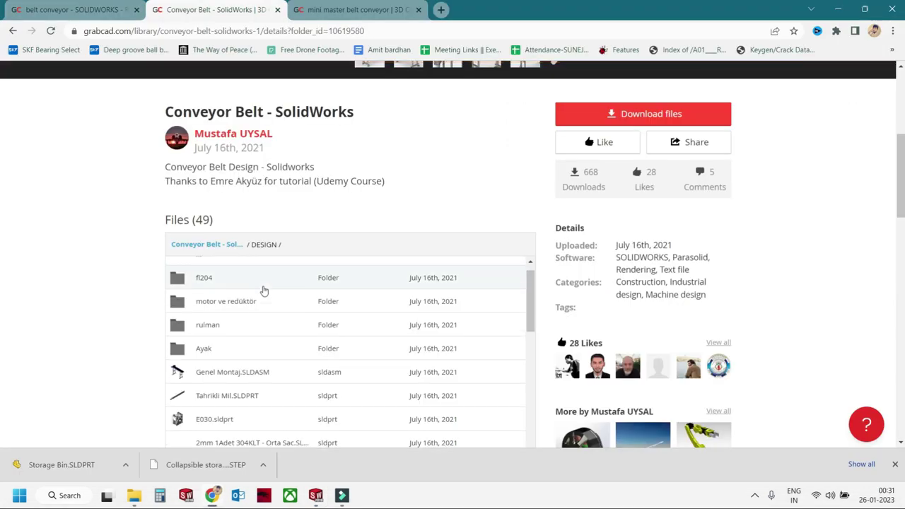
{"action": "scroll", "coordinate": [263, 290], "scroll_direction": "down", "scroll_amount": 2}
Download the Conveyor Belt - SolidWorks model files from GrabCAD.
{"action": "scroll", "coordinate": [273, 309], "scroll_direction": "down", "scroll_amount": 2}
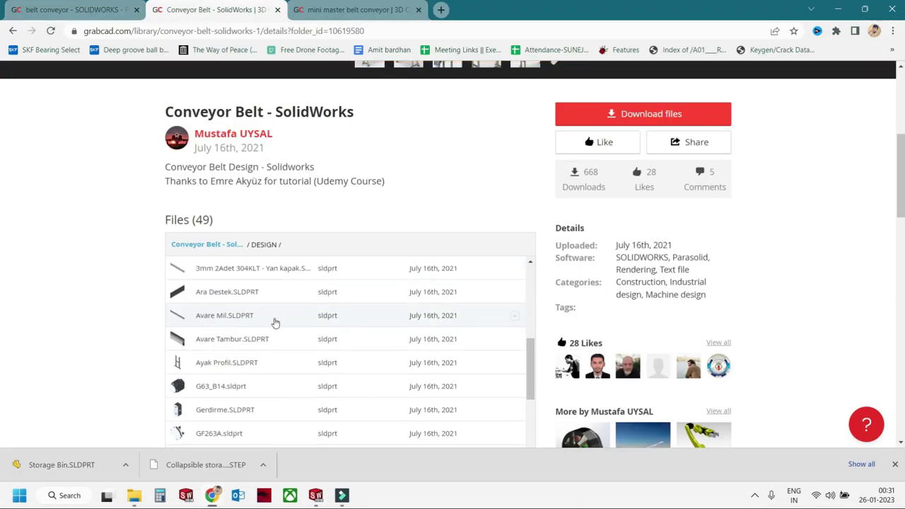
{"action": "scroll", "coordinate": [275, 319], "scroll_direction": "down", "scroll_amount": 2}
{"action": "scroll", "coordinate": [275, 323], "scroll_direction": "up", "scroll_amount": 10}
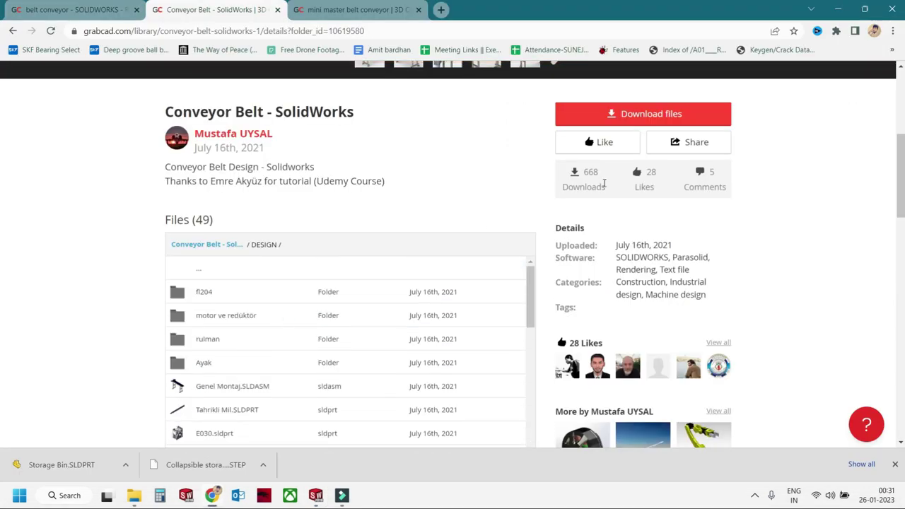
{"action": "left_click", "coordinate": [616, 115]}
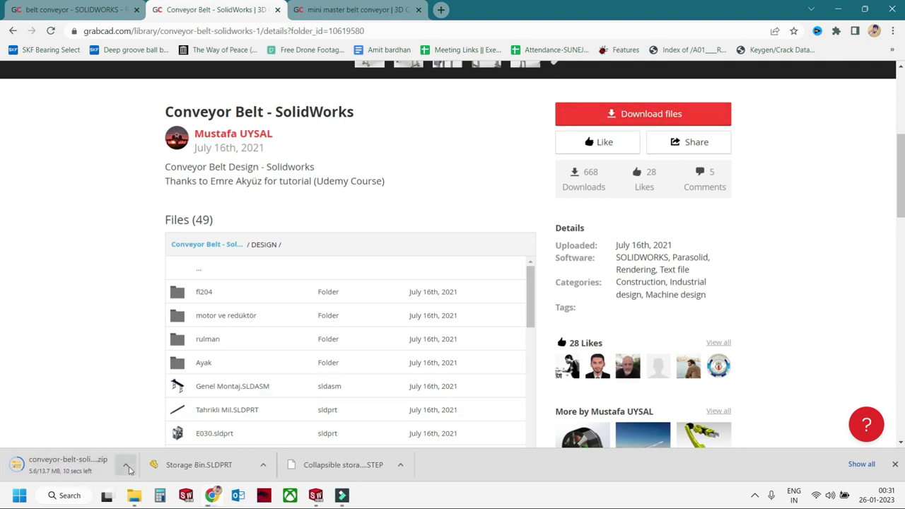
Open the Genel Montaj assembly from the downloaded DESIGN folder.
{"action": "scroll", "coordinate": [142, 414], "scroll_direction": "up", "scroll_amount": 4}
{"action": "scroll", "coordinate": [142, 414], "scroll_direction": "down", "scroll_amount": 5}
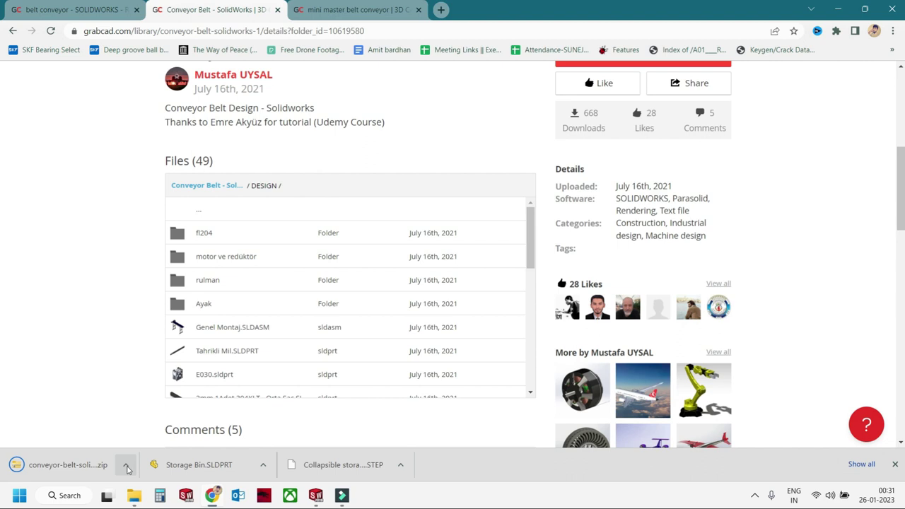
{"action": "left_click", "coordinate": [134, 495]}
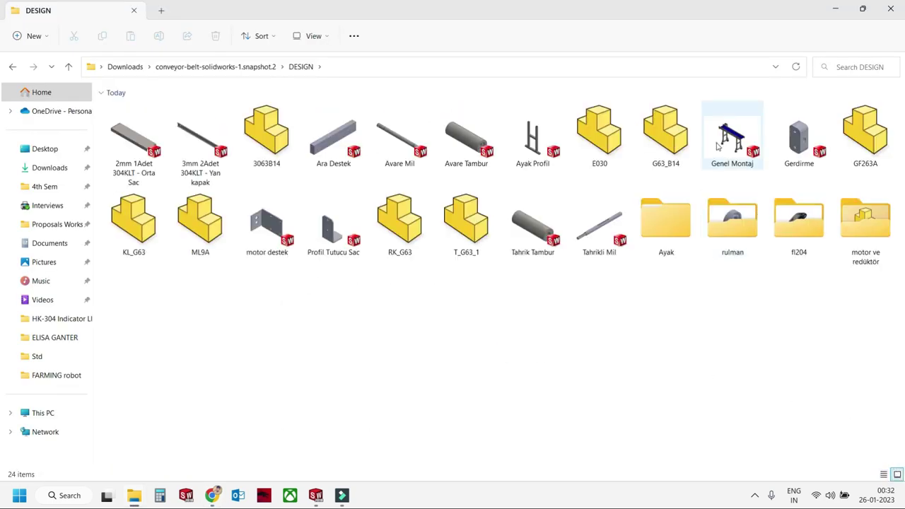
{"action": "double_click", "coordinate": [718, 145]}
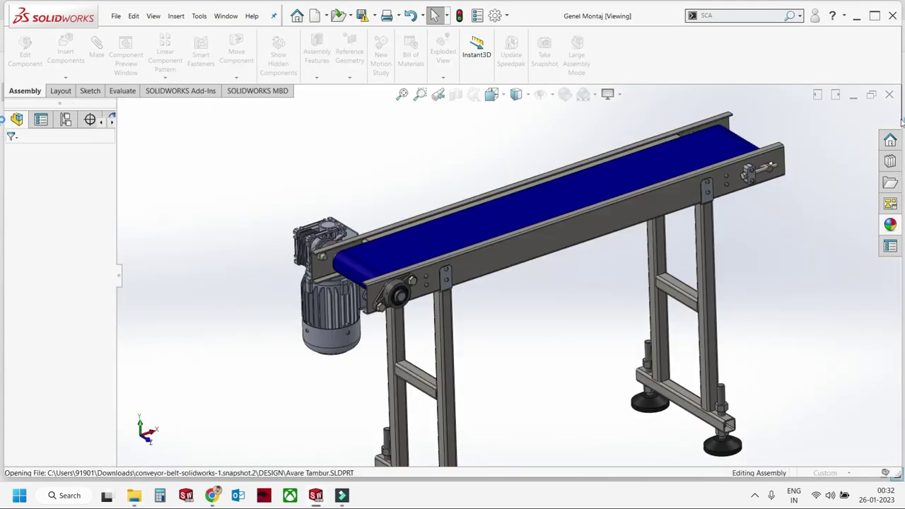
Close the Genel Montaj assembly without saving changes.
{"action": "left_click", "coordinate": [890, 96]}
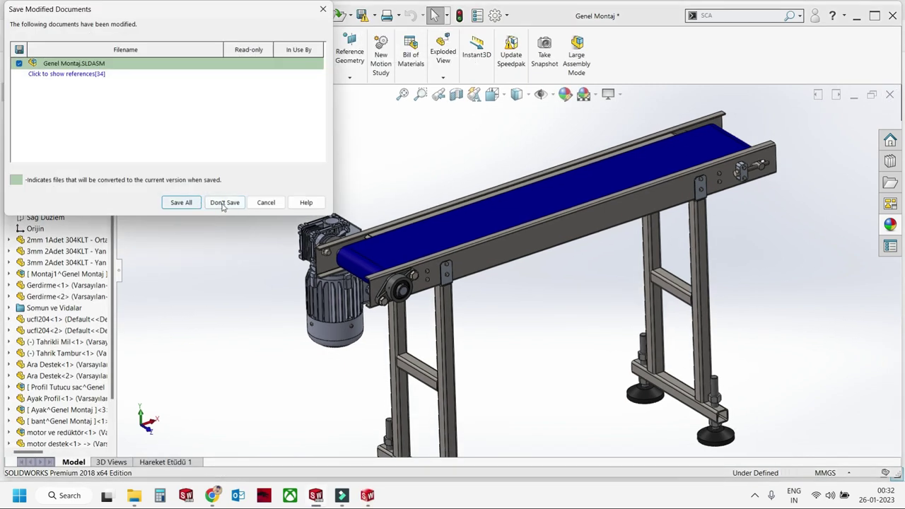
{"action": "left_click", "coordinate": [224, 203]}
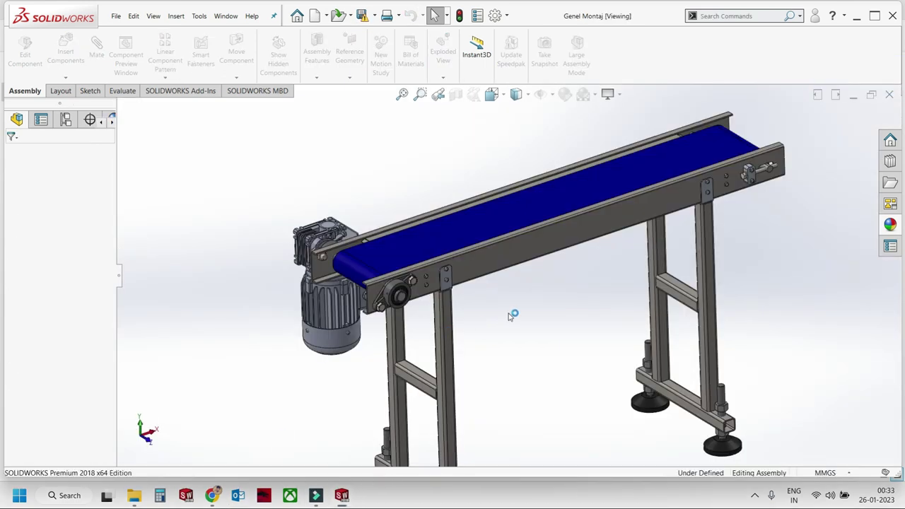
{"action": "scroll", "coordinate": [417, 278], "scroll_direction": "down", "scroll_amount": 5}
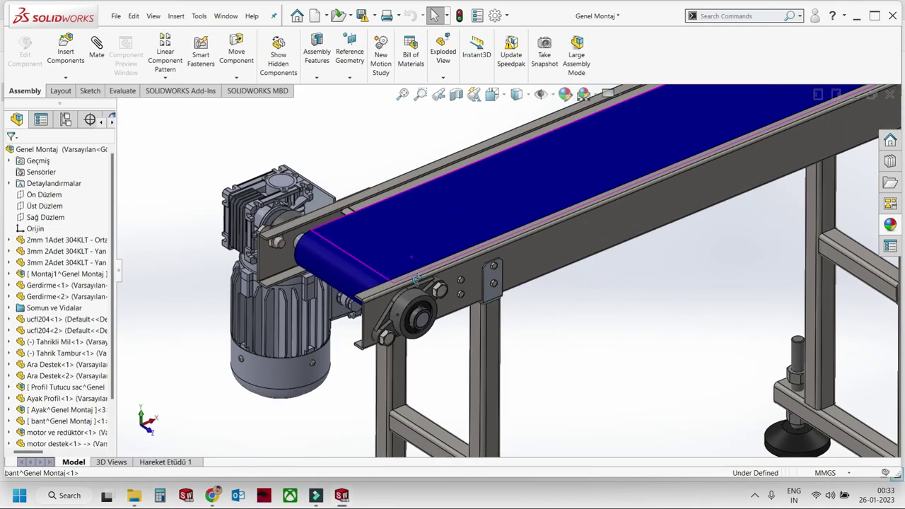
{"action": "scroll", "coordinate": [417, 278], "scroll_direction": "up", "scroll_amount": 3}
Open the blue conveyor belt, bant^Genel Montaj, as a separate part.
{"action": "left_click", "coordinate": [524, 261]}
{"action": "scroll", "coordinate": [559, 315], "scroll_direction": "up", "scroll_amount": 5}
{"action": "left_click", "coordinate": [474, 241]}
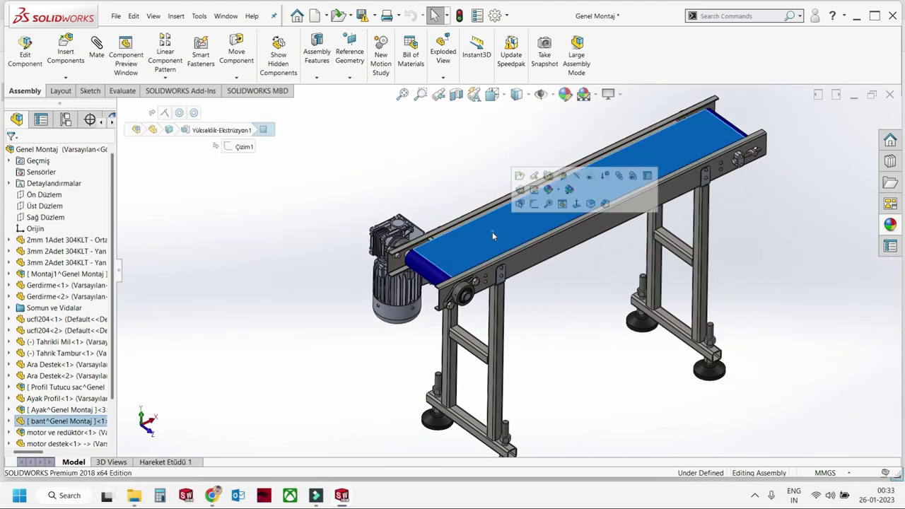
{"action": "left_click", "coordinate": [535, 189]}
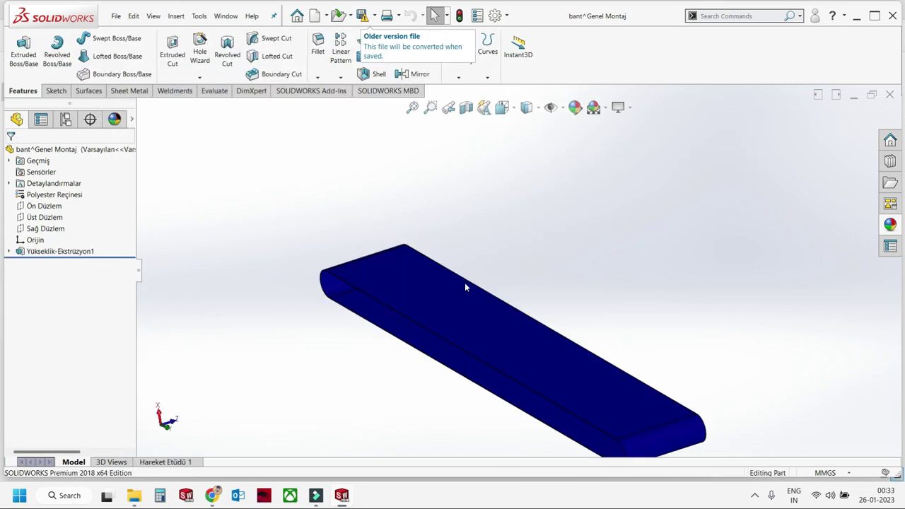
Change the Yükseklik-Ekstrüzyon1 extrusion depth from 160 mm to 700 mm.
{"action": "double_click", "coordinate": [464, 287]}
{"action": "double_click", "coordinate": [369, 227]}
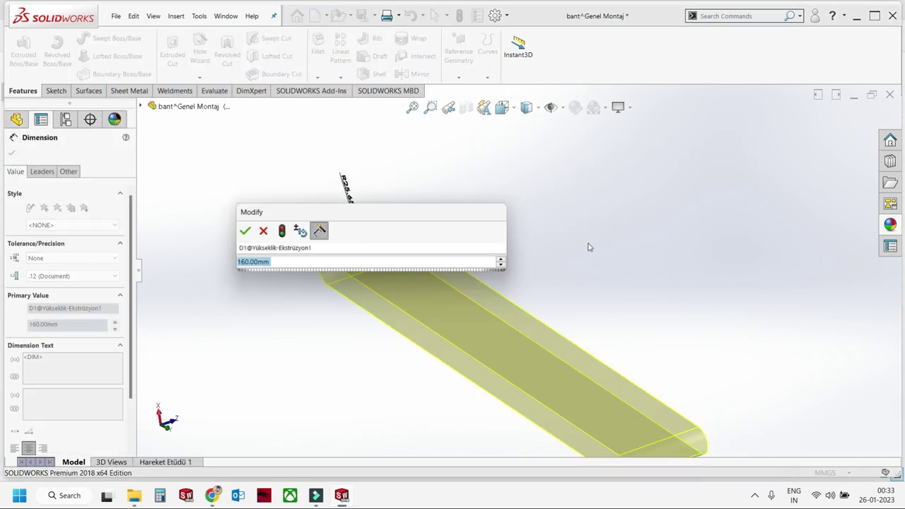
{"action": "type", "text": "700"}
{"action": "key", "text": "Return"}
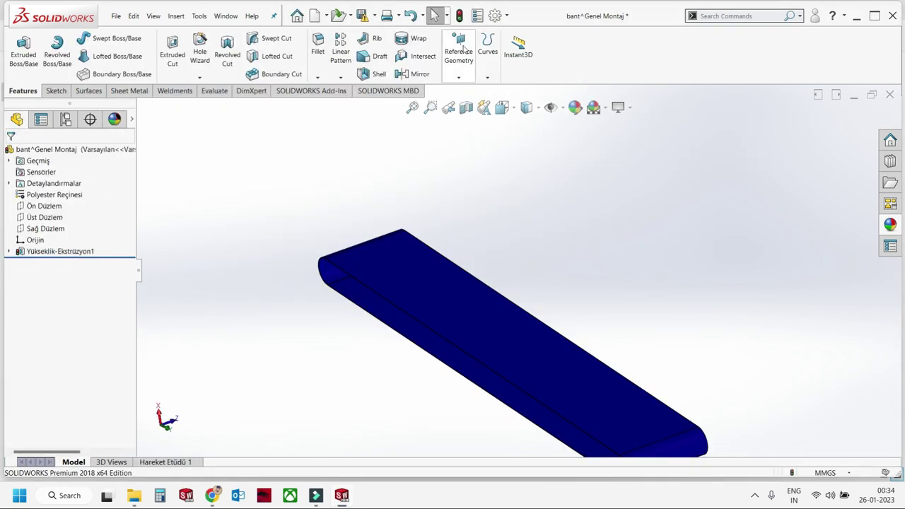
Inspect the deepened belt slab in 3D, then close the part saving changes.
{"action": "left_click", "coordinate": [536, 277]}
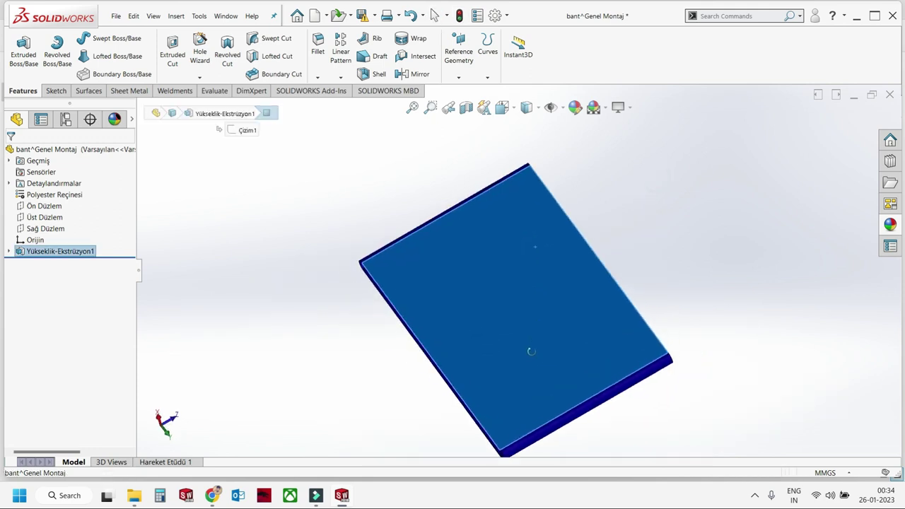
{"action": "left_click", "coordinate": [505, 263]}
{"action": "mouse_move", "coordinate": [505, 263]}
{"action": "middle_mouse_down"}
{"action": "mouse_move", "coordinate": [496, 242]}
{"action": "mouse_move", "coordinate": [692, 225]}
{"action": "middle_mouse_up"}
{"action": "left_click", "coordinate": [886, 94]}
{"action": "left_click", "coordinate": [440, 248]}
Open the Ayak Profil leg frame as its own part and show its dimensions.
{"action": "middle_click_drag", "start_coordinate": [457, 284], "coordinate": [479, 248]}
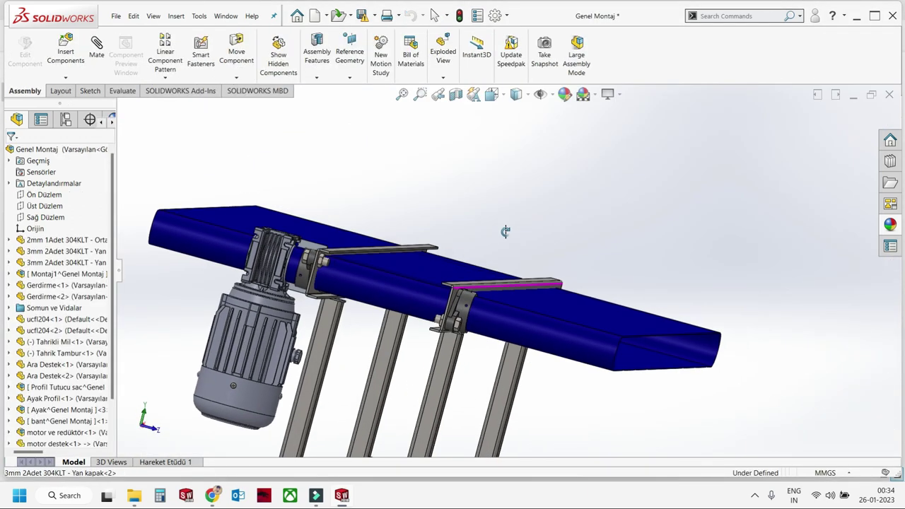
{"action": "left_click", "coordinate": [500, 346]}
{"action": "left_click", "coordinate": [524, 283]}
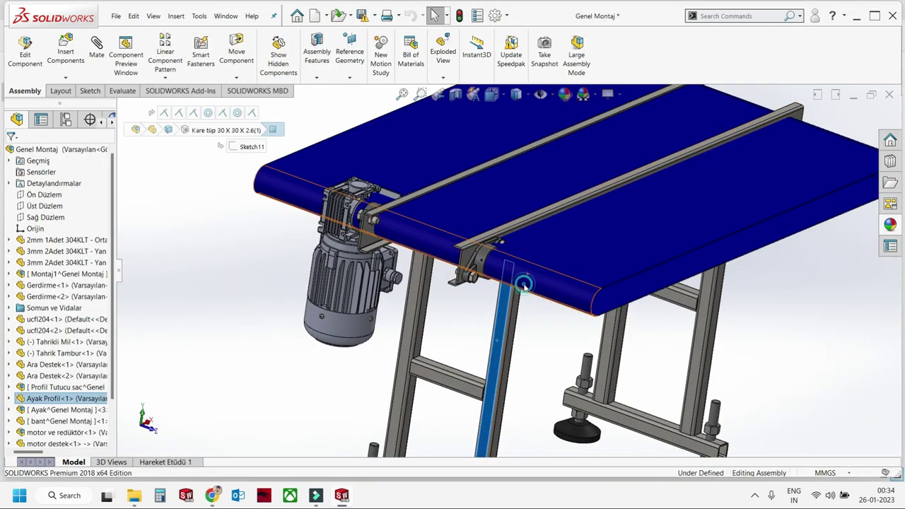
{"action": "left_click", "coordinate": [526, 265]}
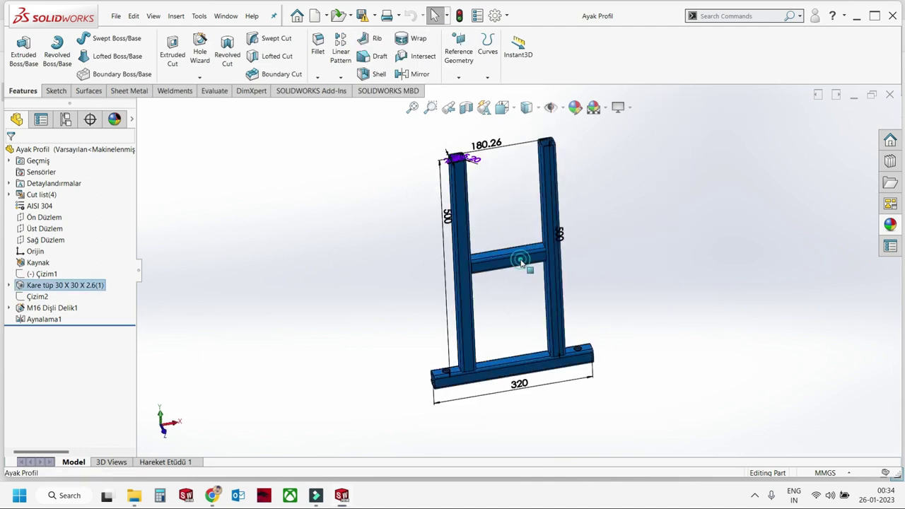
{"action": "middle_click_drag", "start_coordinate": [521, 259], "coordinate": [492, 237]}
Trial a new 180.26 top width and rebuild, then undo the change that broke the frame.
{"action": "double_click", "coordinate": [470, 143]}
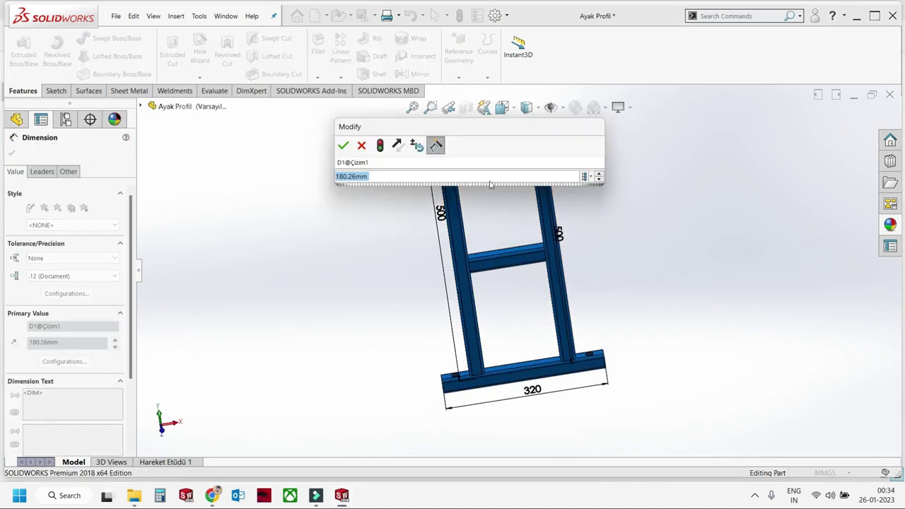
{"action": "left_click", "coordinate": [160, 496]}
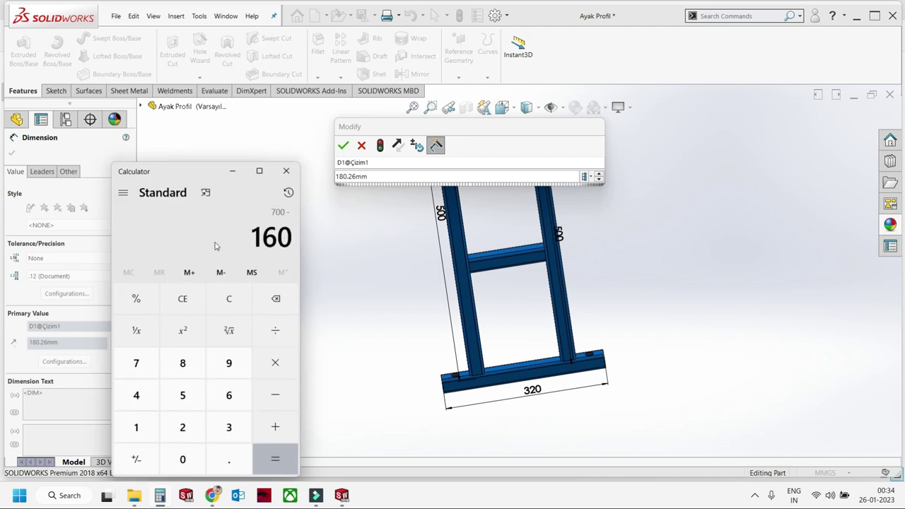
{"action": "left_click", "coordinate": [286, 171]}
{"action": "left_click", "coordinate": [380, 176]}
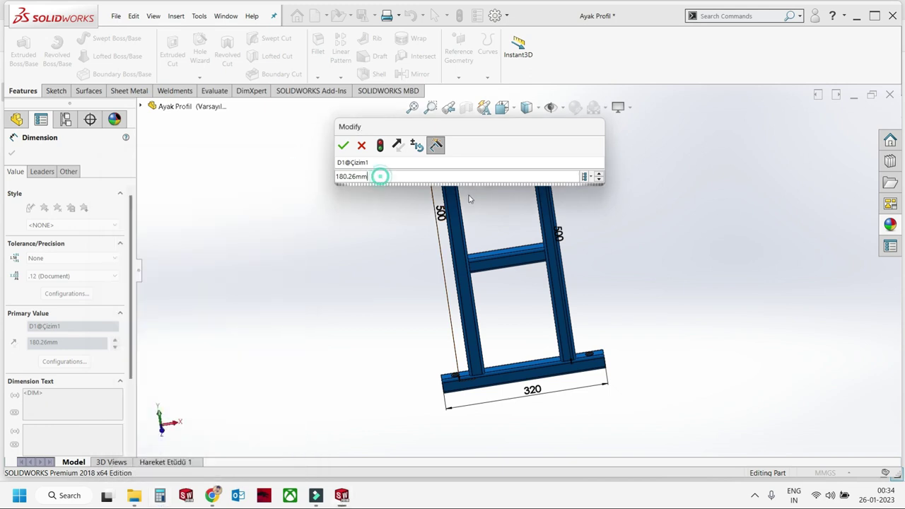
{"action": "type", "text": "-.02"}
{"action": "key", "text": "Return"}
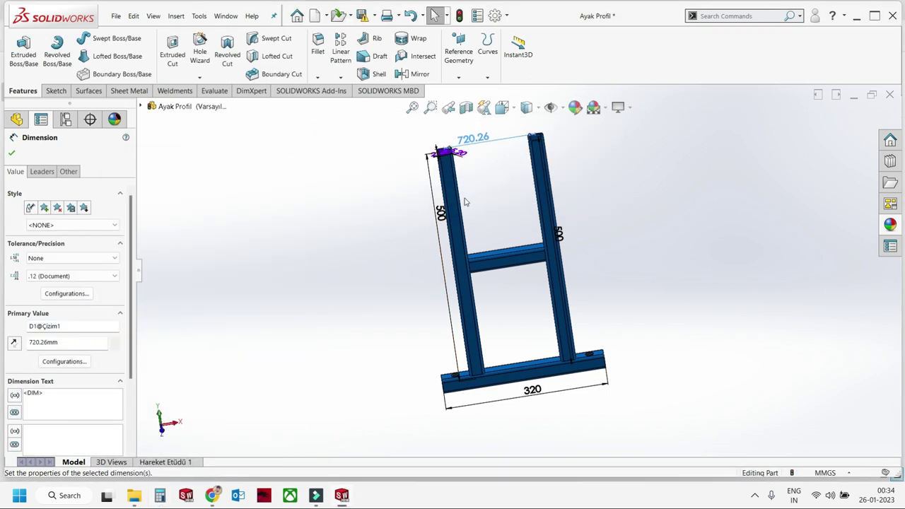
{"action": "key", "text": "Escape"}
{"action": "key", "text": "ctrl+b"}
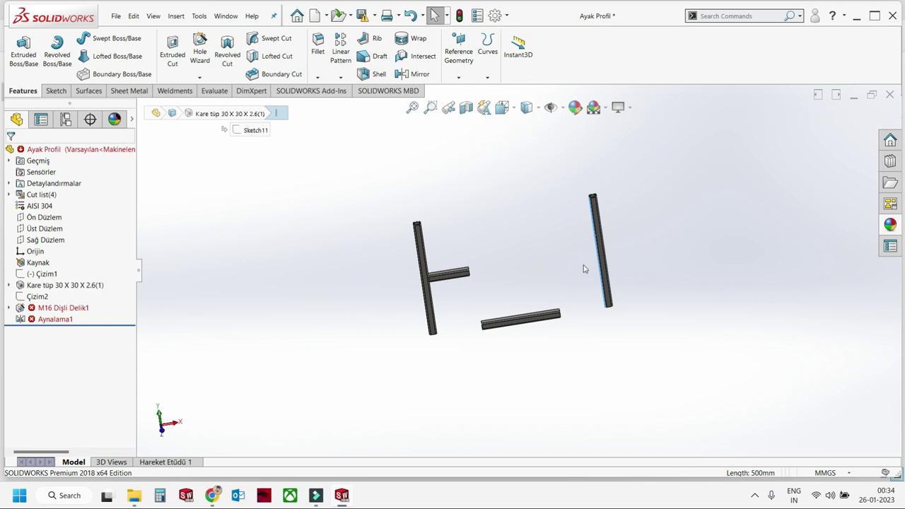
{"action": "scroll", "coordinate": [513, 325], "scroll_direction": "down", "scroll_amount": 3}
{"action": "scroll", "coordinate": [434, 239], "scroll_direction": "up", "scroll_amount": 1}
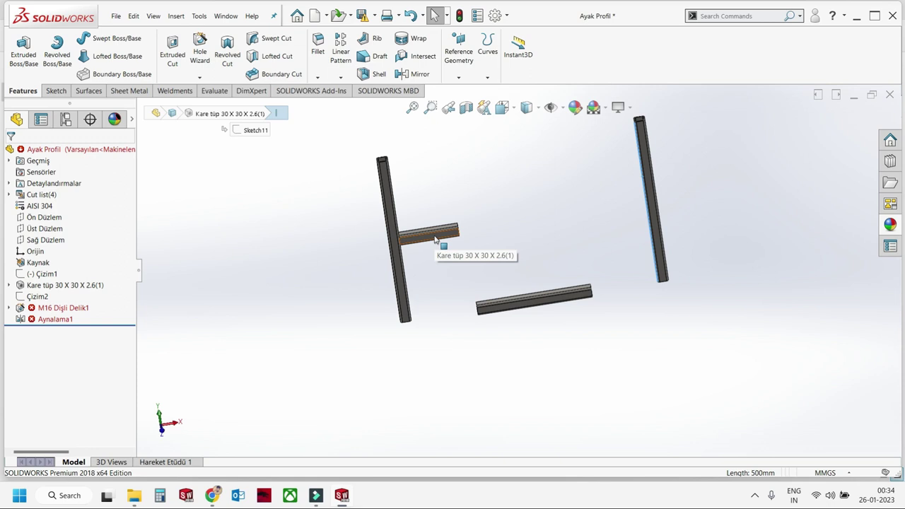
{"action": "key", "text": "ctrl+z"}
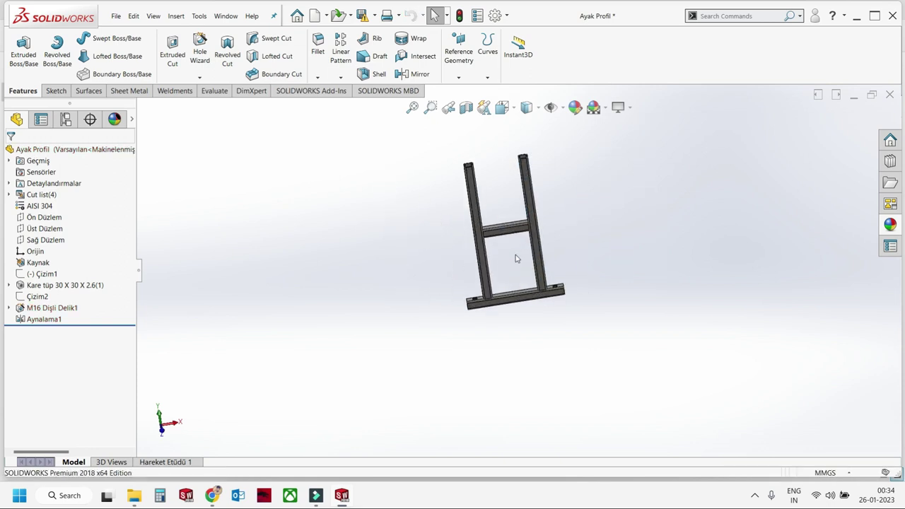
In sketch Çizim1, set the top width to 720.26 and the bottom width to 860.
{"action": "left_click", "coordinate": [57, 286]}
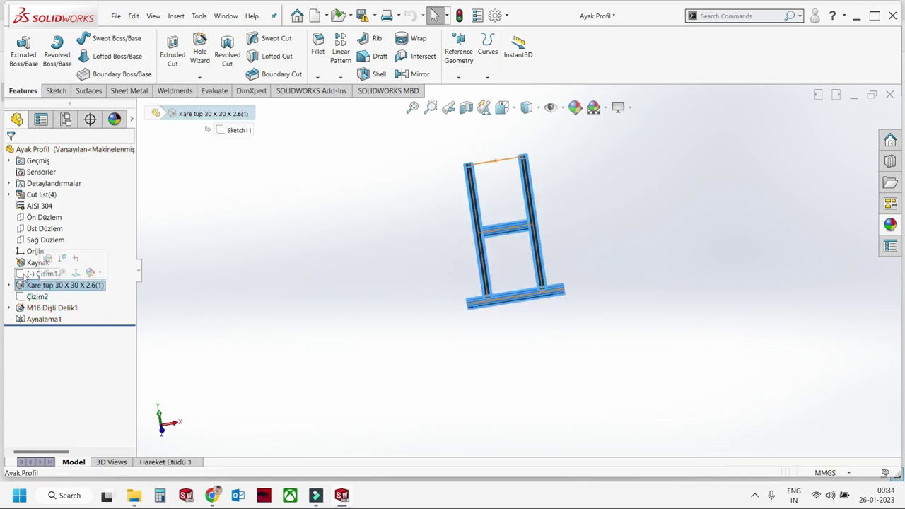
{"action": "left_click", "coordinate": [43, 274]}
{"action": "left_click", "coordinate": [32, 243]}
{"action": "middle_click_drag", "start_coordinate": [542, 233], "coordinate": [496, 209]}
{"action": "scroll", "coordinate": [496, 209], "scroll_direction": "down", "scroll_amount": 3}
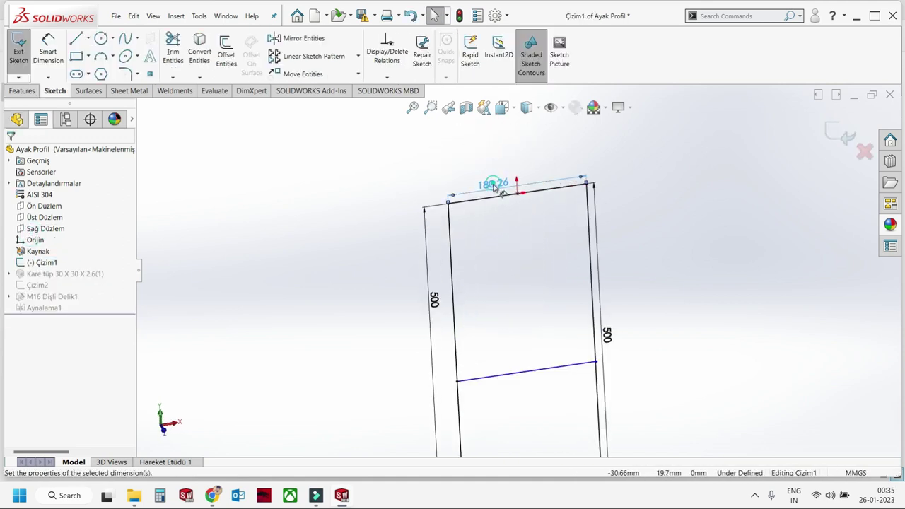
{"action": "double_click", "coordinate": [489, 184]}
{"action": "type", "text": "5"}
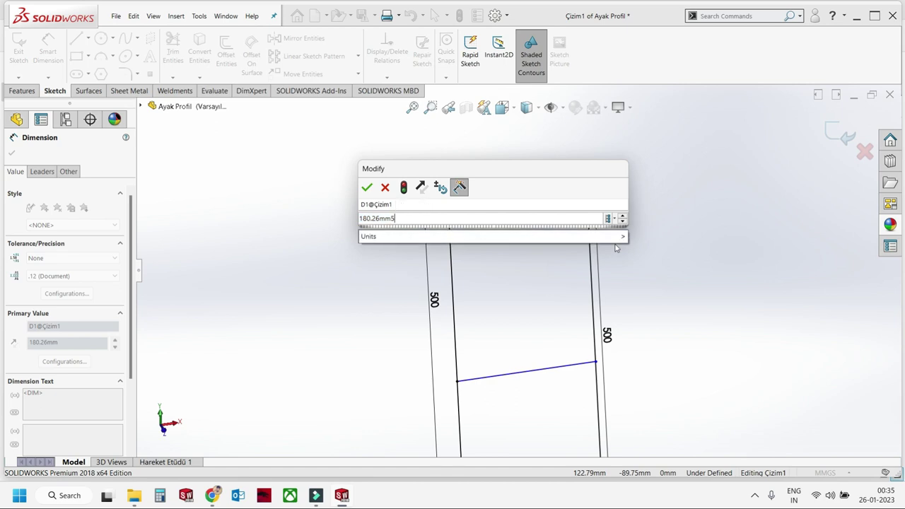
{"action": "key", "text": "Return"}
{"action": "scroll", "coordinate": [516, 305], "scroll_direction": "up", "scroll_amount": 4}
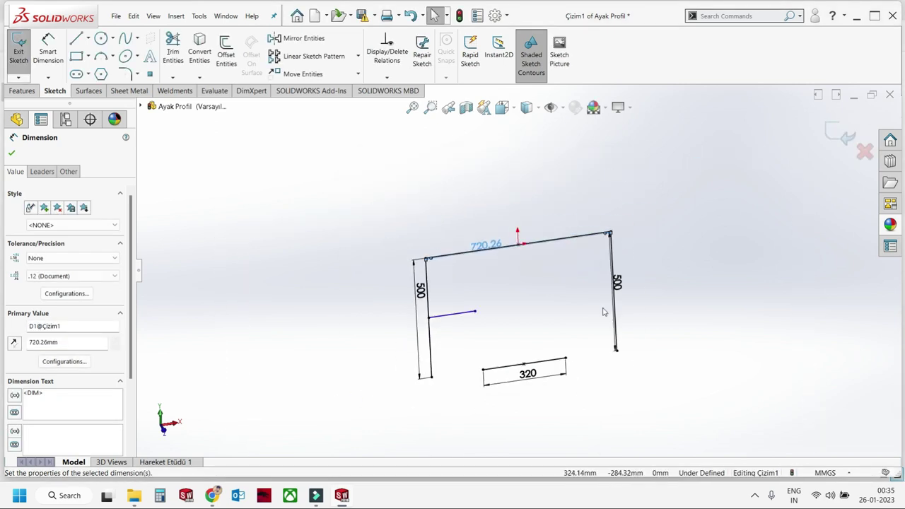
{"action": "scroll", "coordinate": [515, 322], "scroll_direction": "down", "scroll_amount": 2}
{"action": "double_click", "coordinate": [514, 310]}
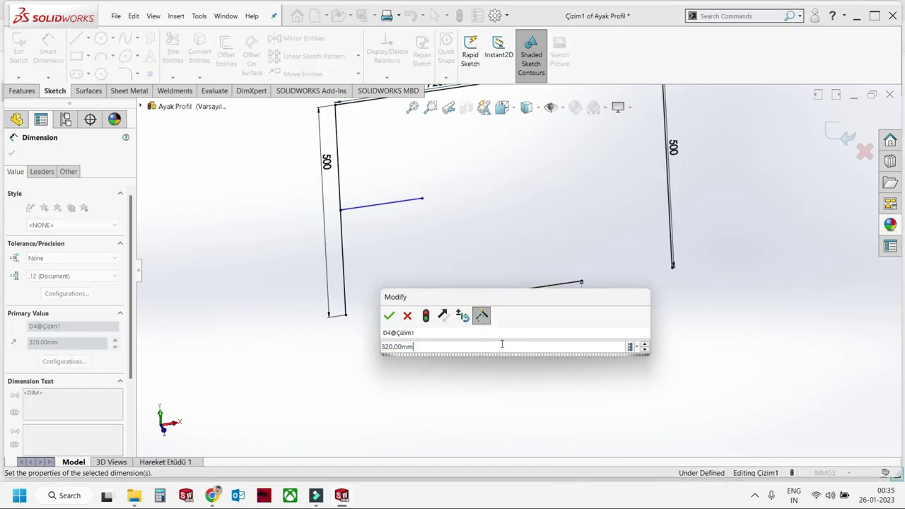
{"action": "type", "text": "860"}
{"action": "key", "text": "Return"}
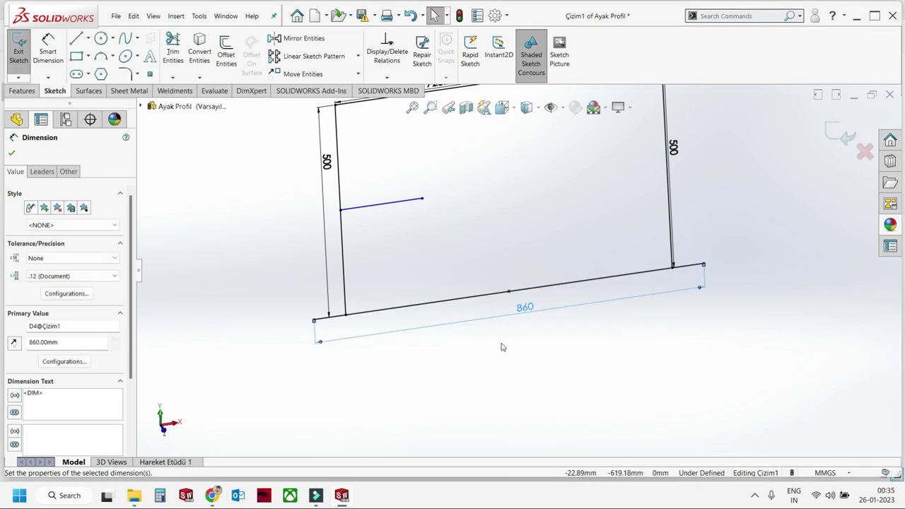
Stretch the crossbar so its end meets the right leg's midpoint.
{"action": "scroll", "coordinate": [471, 246], "scroll_direction": "down", "scroll_amount": 1}
{"action": "left_click", "coordinate": [469, 227]}
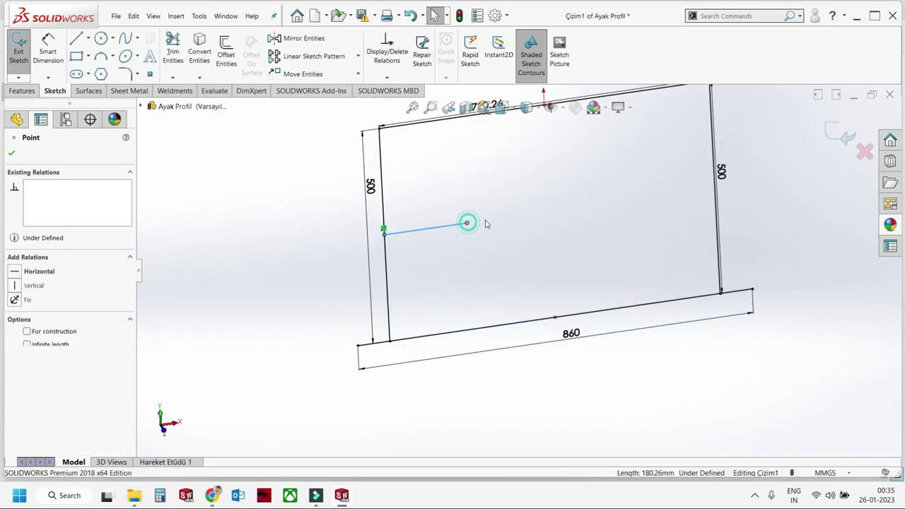
{"action": "left_click_drag", "start_coordinate": [465, 222], "coordinate": [719, 186]}
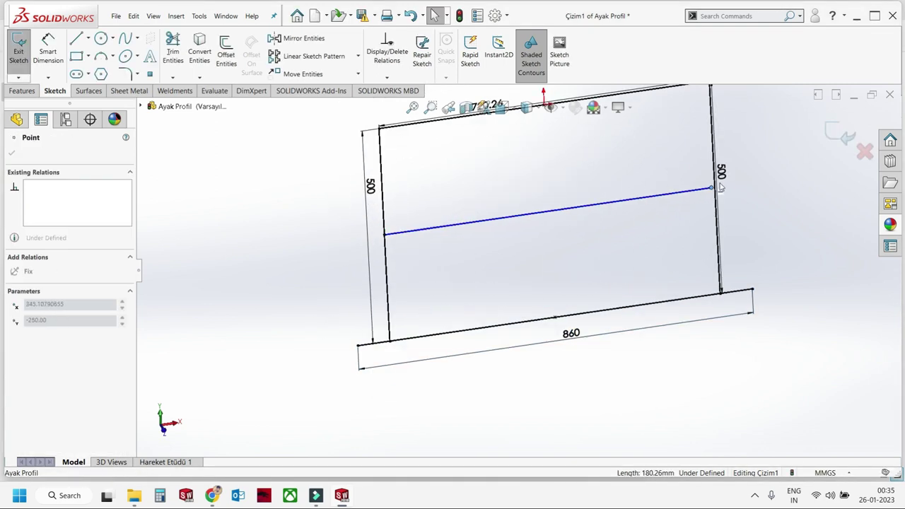
{"action": "left_click", "coordinate": [734, 229]}
Lengthen both 500 legs to 1000.
{"action": "double_click", "coordinate": [685, 206]}
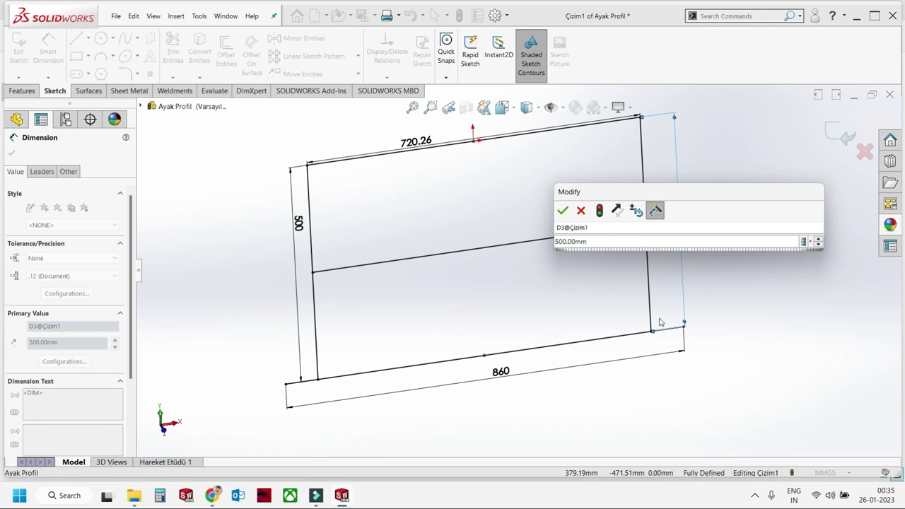
{"action": "type", "text": "500"}
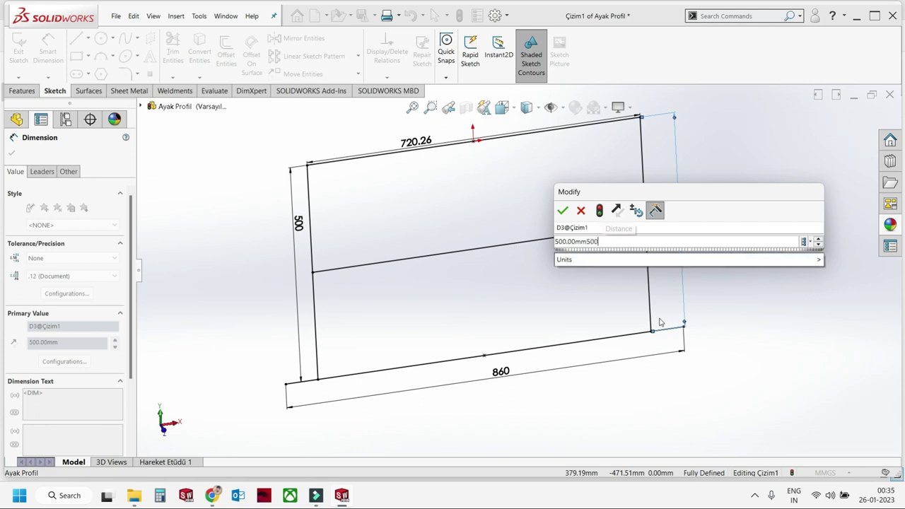
{"action": "key", "text": "Return"}
{"action": "scroll", "coordinate": [495, 318], "scroll_direction": "up", "scroll_amount": 3}
{"action": "key", "text": "Escape"}
{"action": "double_click", "coordinate": [411, 252]}
{"action": "type", "text": "1000"}
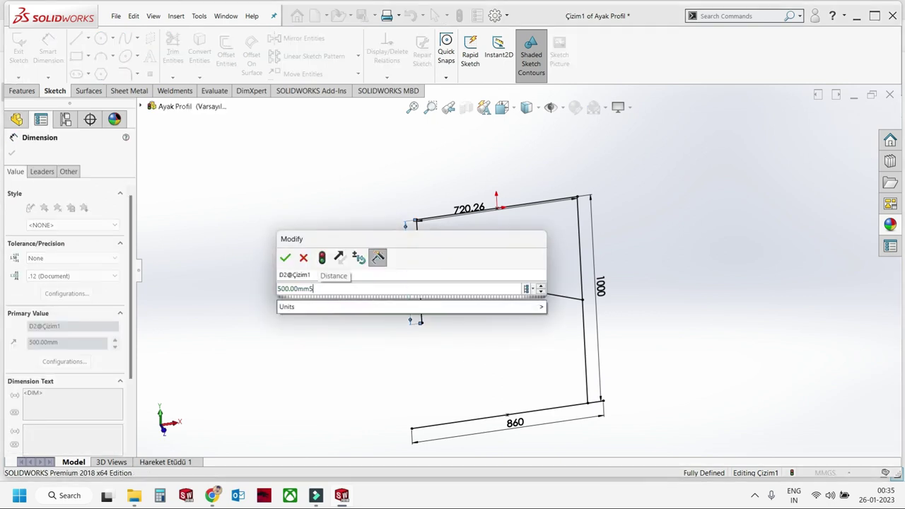
{"action": "key", "text": "Return"}
{"action": "key", "text": "Escape"}
Exit the sketch, switch the square tube member to 80 x 80 x 5, and save-close.
{"action": "left_click", "coordinate": [842, 131]}
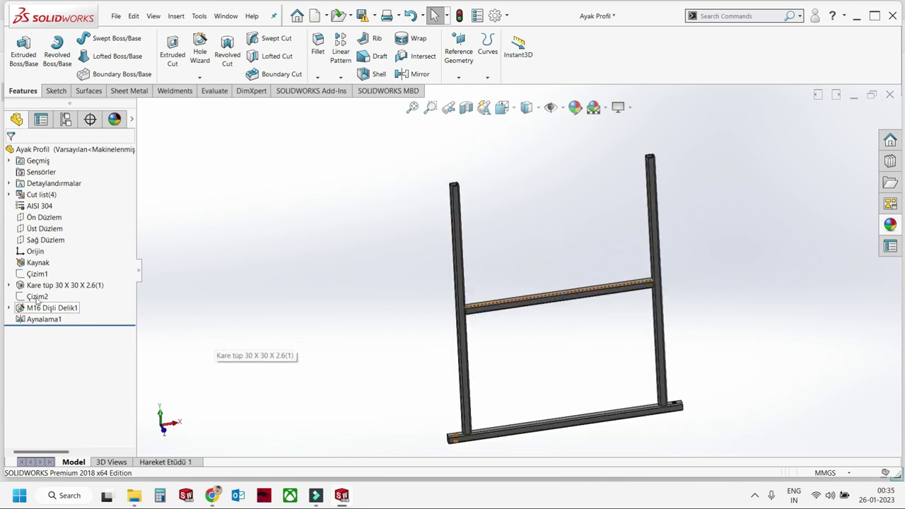
{"action": "left_click", "coordinate": [61, 286]}
{"action": "left_click", "coordinate": [67, 258]}
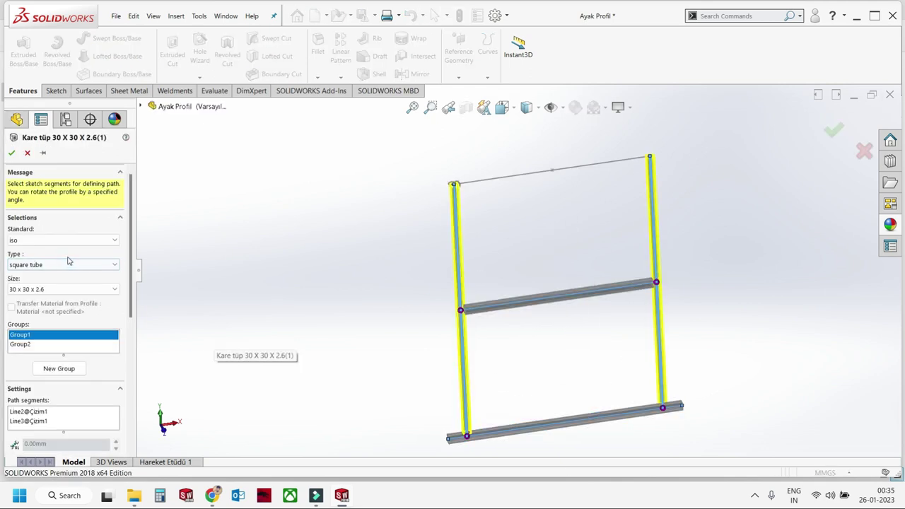
{"action": "left_click", "coordinate": [94, 289]}
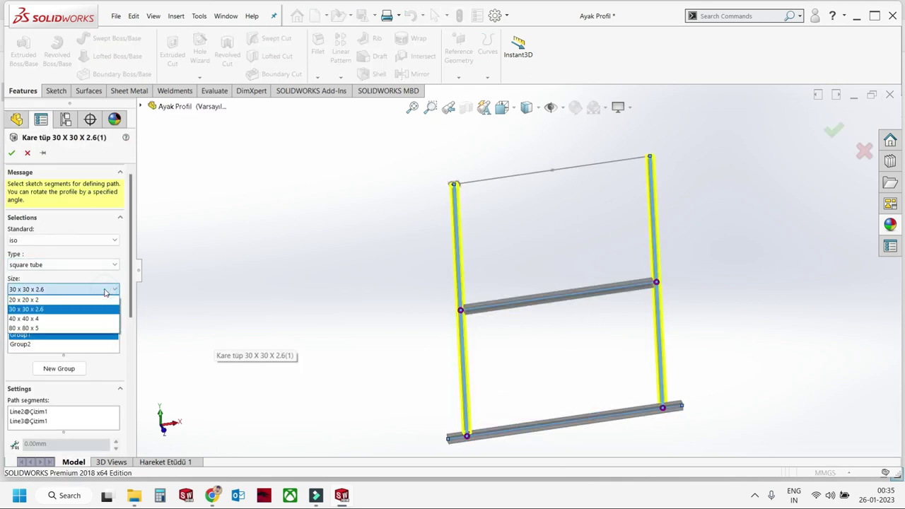
{"action": "left_click", "coordinate": [80, 328]}
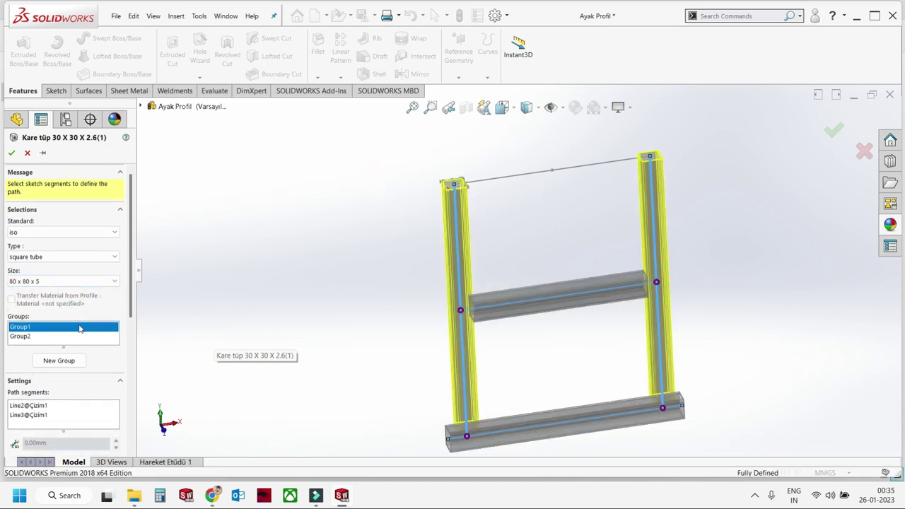
{"action": "left_click", "coordinate": [43, 283]}
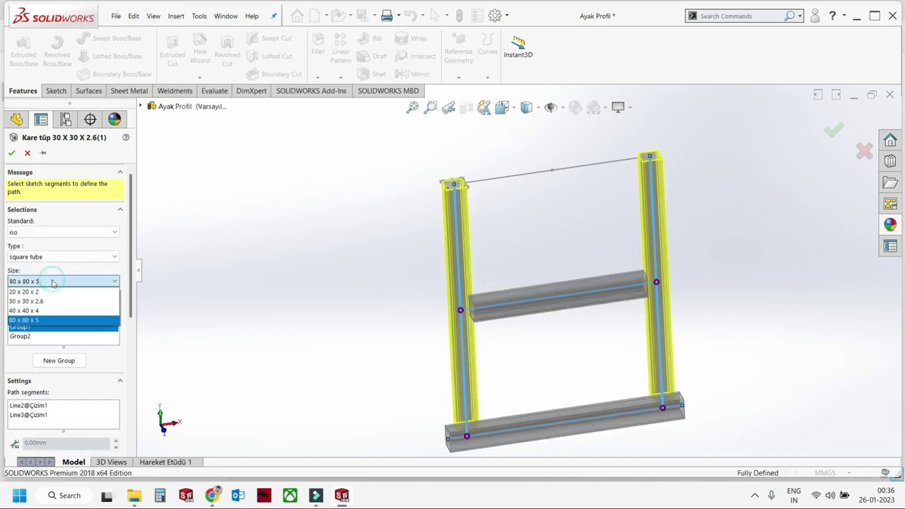
{"action": "left_click", "coordinate": [52, 322]}
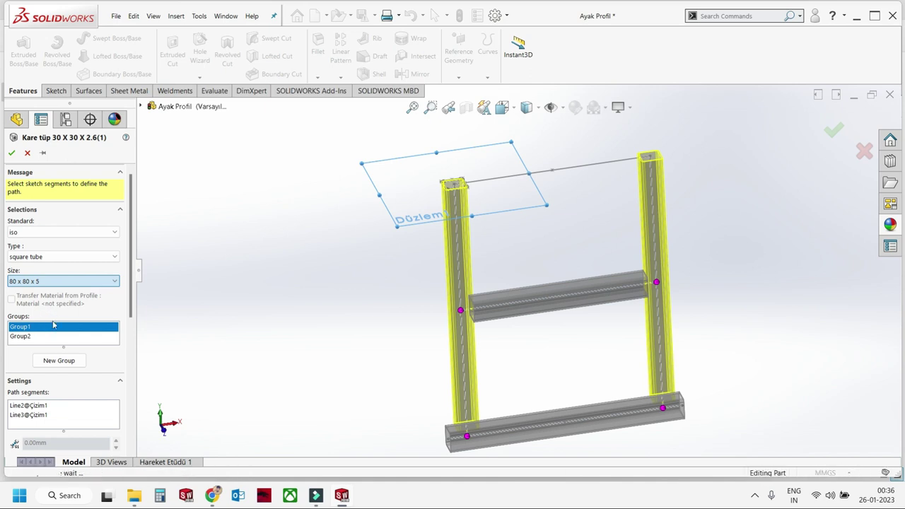
{"action": "left_click", "coordinate": [11, 153]}
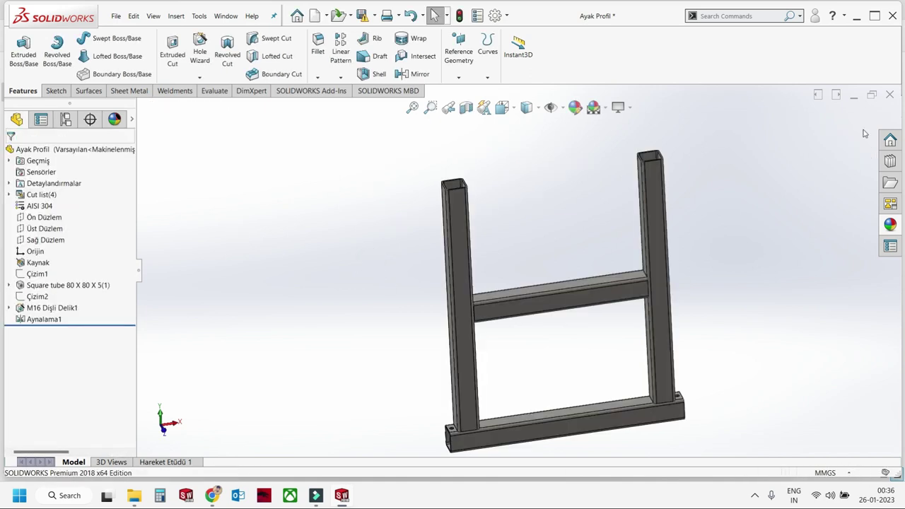
{"action": "left_click", "coordinate": [434, 245]}
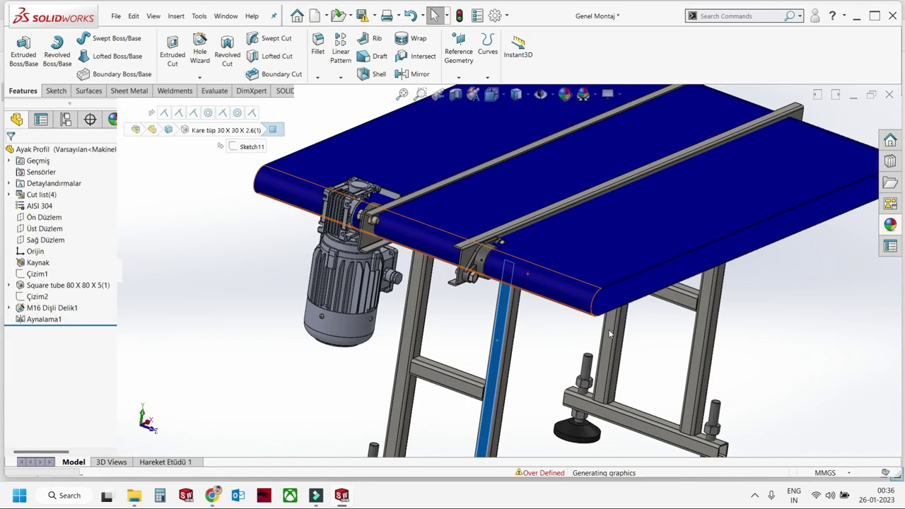
Reopen Ayak Profil, change the square tube to 40 x 40 x 4, and save the part.
{"action": "scroll", "coordinate": [552, 321], "scroll_direction": "up", "scroll_amount": 5}
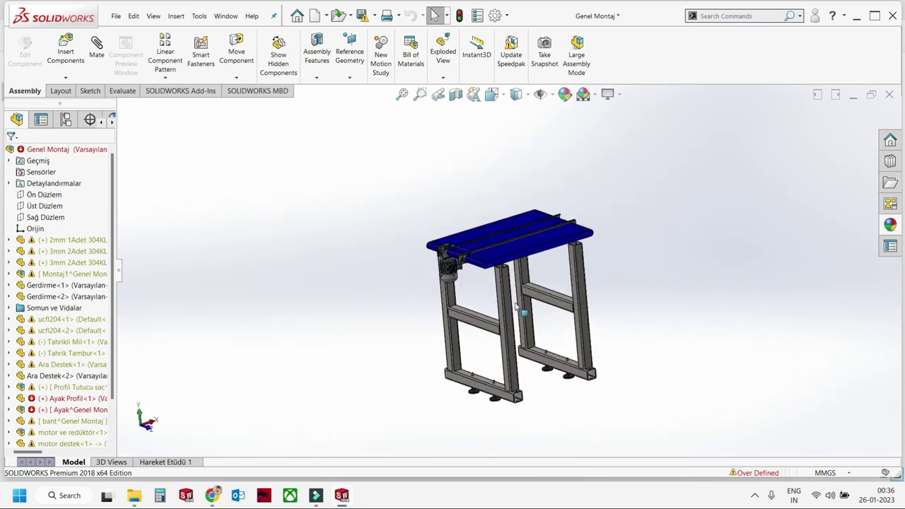
{"action": "scroll", "coordinate": [485, 261], "scroll_direction": "down", "scroll_amount": 3}
{"action": "left_click", "coordinate": [485, 261]}
{"action": "left_click", "coordinate": [538, 202]}
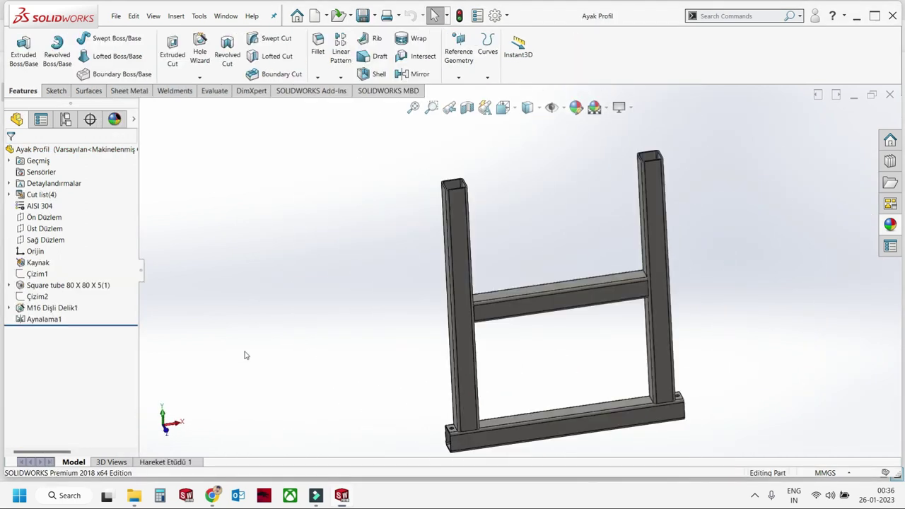
{"action": "left_click", "coordinate": [67, 286]}
{"action": "left_click", "coordinate": [74, 263]}
{"action": "left_click", "coordinate": [60, 289]}
{"action": "left_click", "coordinate": [60, 329]}
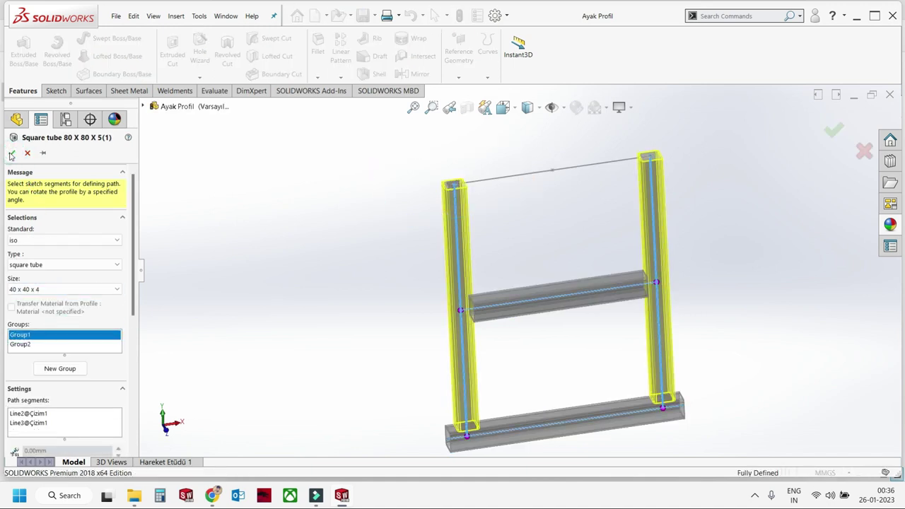
{"action": "right_click", "coordinate": [238, 204]}
{"action": "left_click", "coordinate": [890, 94]}
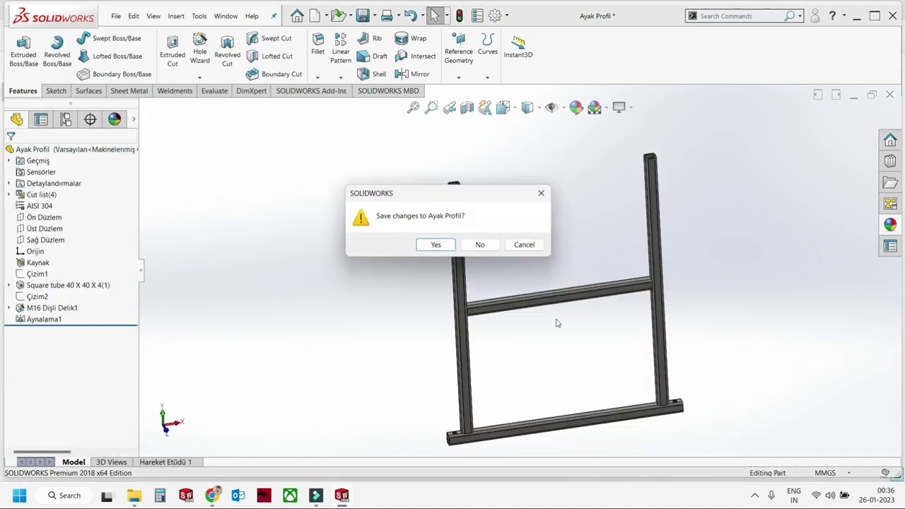
{"action": "left_click", "coordinate": [437, 246]}
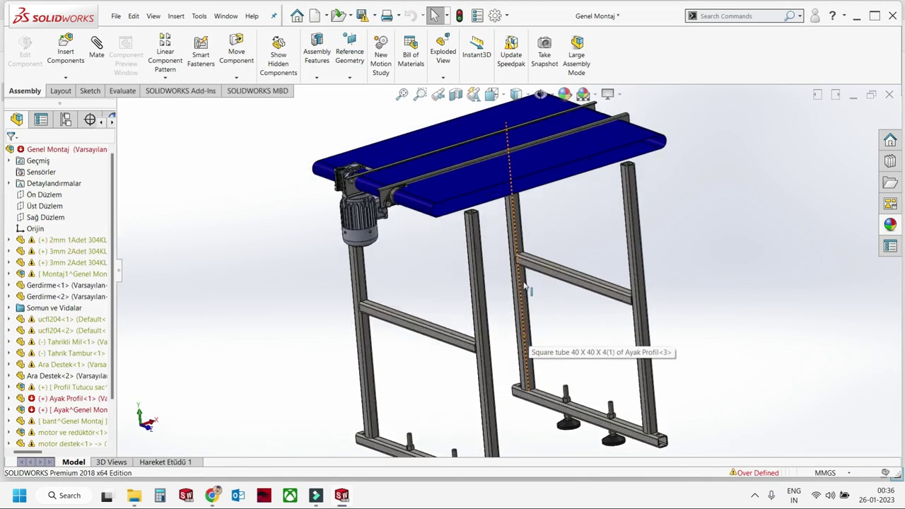
Widen the belt by changing its 200 mm dimension to 740 mm.
{"action": "middle_click_drag", "start_coordinate": [525, 286], "coordinate": [438, 255]}
{"action": "scroll", "coordinate": [404, 239], "scroll_direction": "down", "scroll_amount": 3}
{"action": "scroll", "coordinate": [404, 239], "scroll_direction": "down", "scroll_amount": 3}
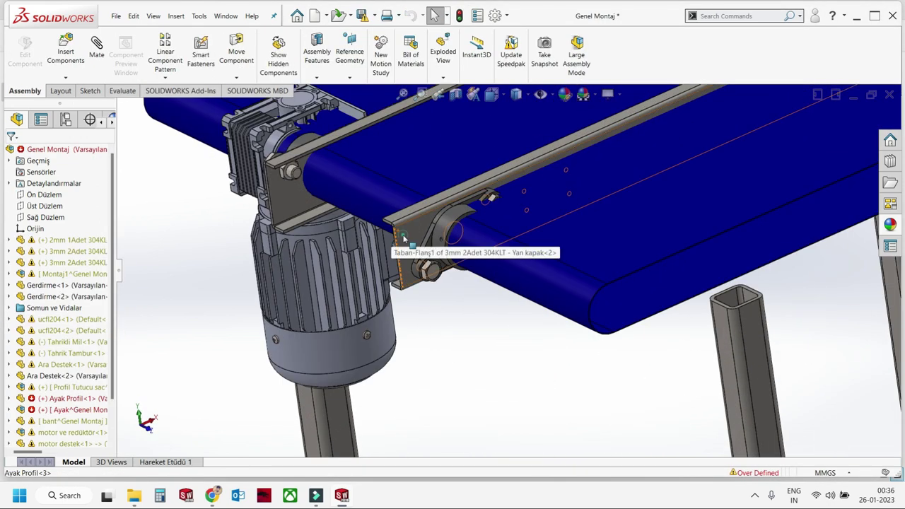
{"action": "left_click", "coordinate": [404, 239]}
{"action": "scroll", "coordinate": [506, 261], "scroll_direction": "up", "scroll_amount": 5}
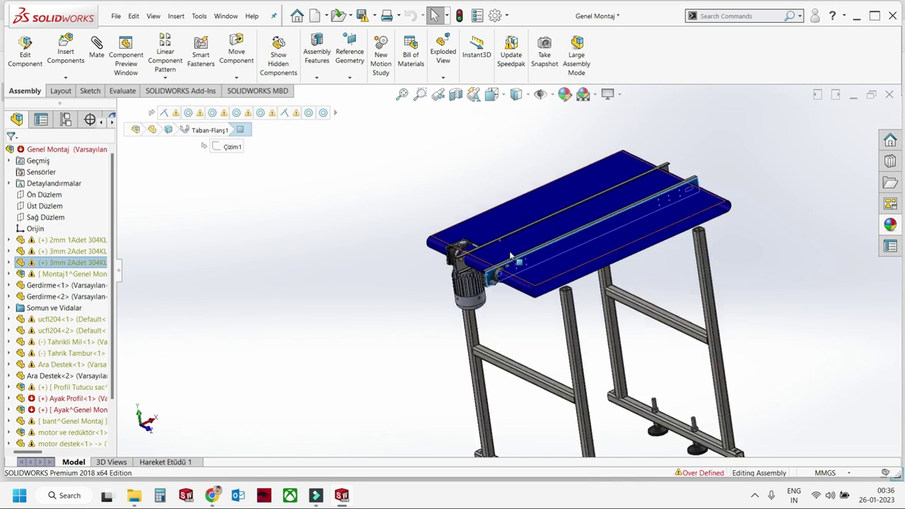
{"action": "left_click", "coordinate": [533, 235]}
{"action": "mouse_move", "coordinate": [533, 236]}
{"action": "middle_mouse_down"}
{"action": "mouse_move", "coordinate": [559, 275]}
{"action": "mouse_move", "coordinate": [496, 262]}
{"action": "mouse_move", "coordinate": [555, 324]}
{"action": "middle_mouse_up"}
{"action": "scroll", "coordinate": [559, 274], "scroll_direction": "down", "scroll_amount": 3}
{"action": "double_click", "coordinate": [496, 262]}
{"action": "double_click", "coordinate": [537, 363]}
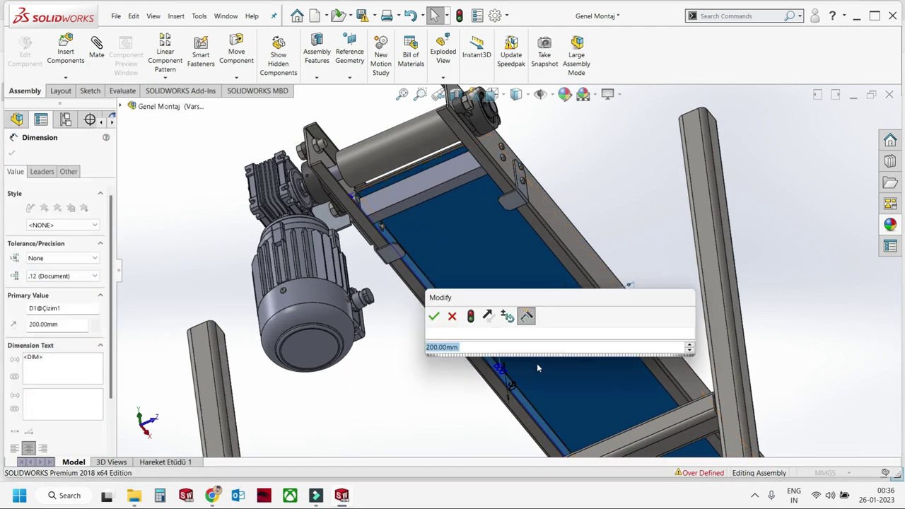
{"action": "type", "text": "740"}
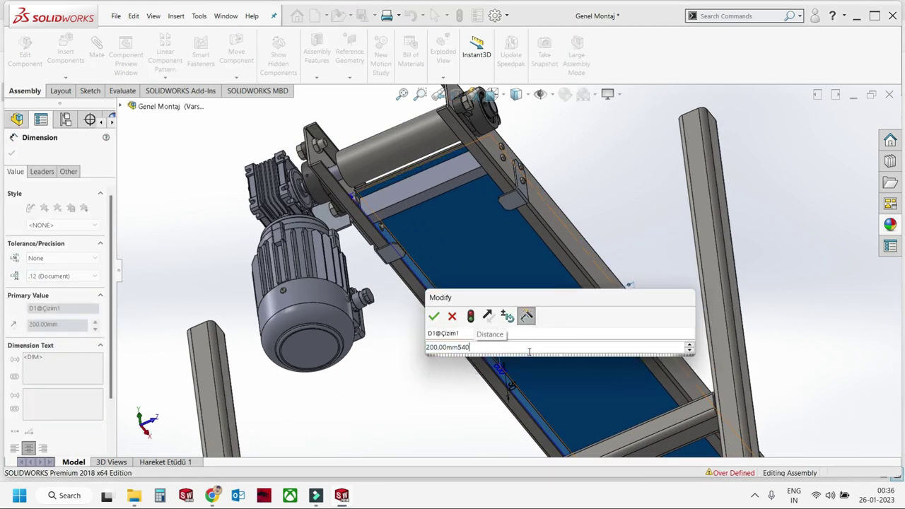
{"action": "key", "text": "Return"}
{"action": "left_click", "coordinate": [521, 256]}
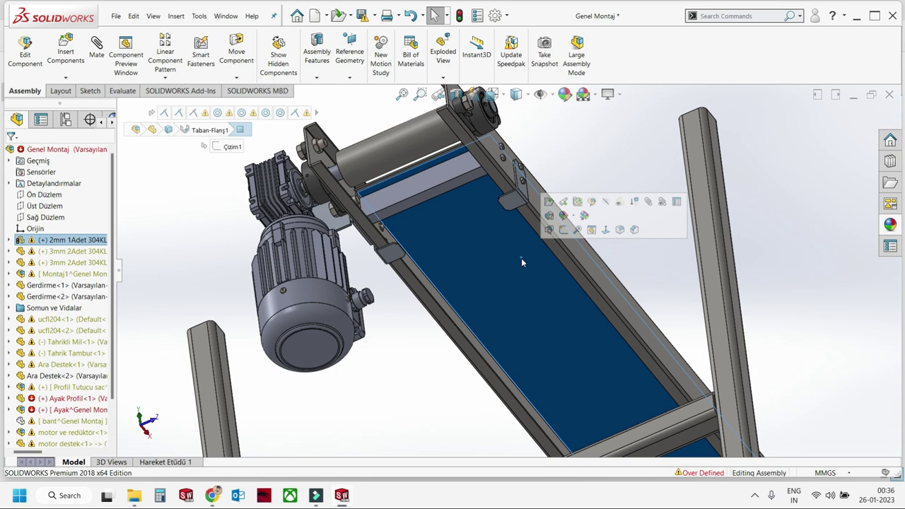
Hide the belt and stretch the Ara Destek support bar from 196 to 736 mm.
{"action": "key", "text": "Tab"}
{"action": "left_click", "coordinate": [440, 188]}
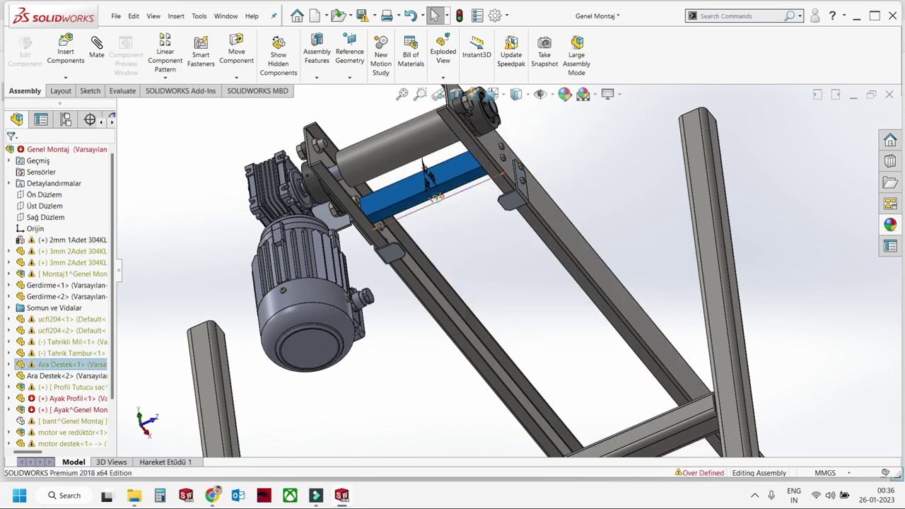
{"action": "double_click", "coordinate": [437, 197]}
{"action": "type", "text": "180"}
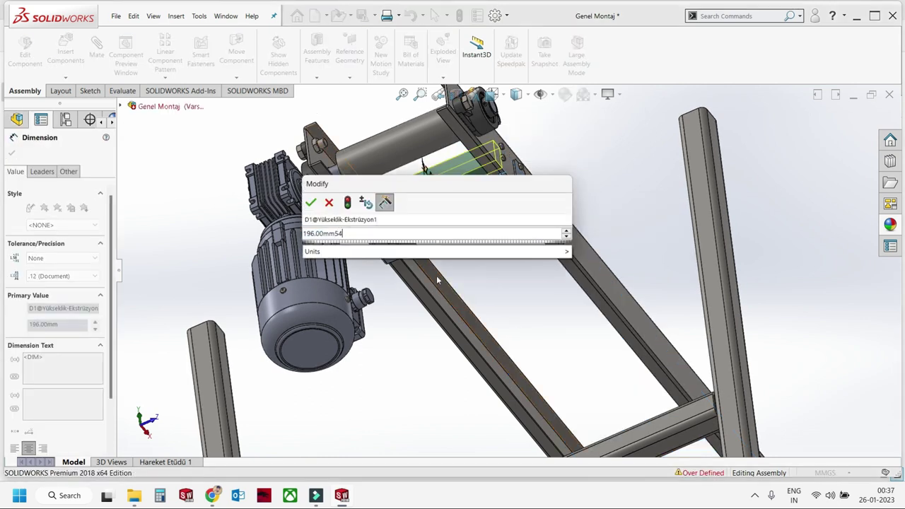
{"action": "key", "text": "Return"}
{"action": "left_click", "coordinate": [435, 190]}
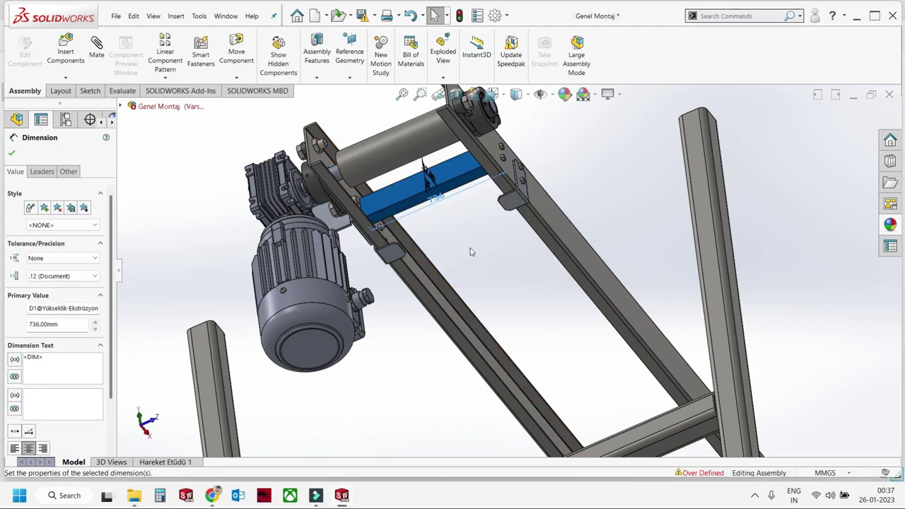
Hide both Ara Destek bars and open the Avare Tambur idler roller part.
{"action": "left_click", "coordinate": [538, 137]}
{"action": "scroll", "coordinate": [537, 212], "scroll_direction": "up", "scroll_amount": 5}
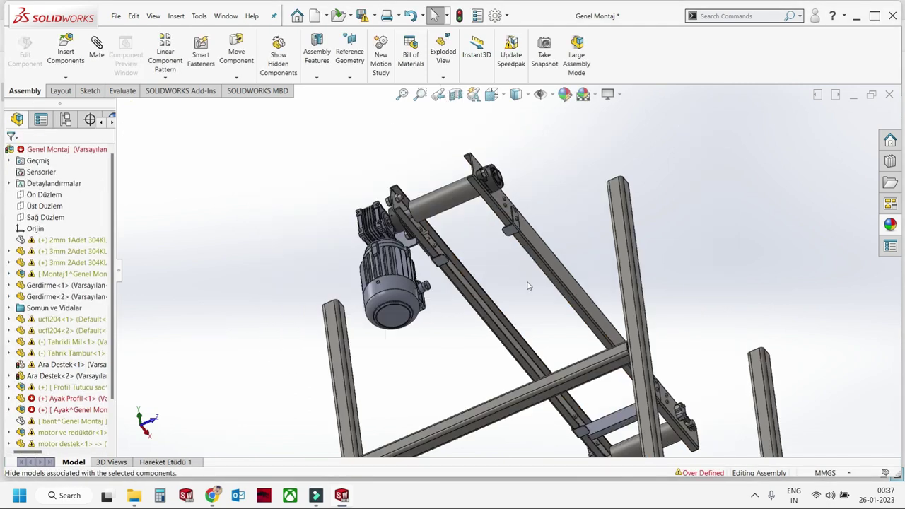
{"action": "scroll", "coordinate": [544, 333], "scroll_direction": "down", "scroll_amount": 5}
{"action": "left_click", "coordinate": [544, 332]}
{"action": "middle_click_drag", "start_coordinate": [545, 332], "coordinate": [505, 297]}
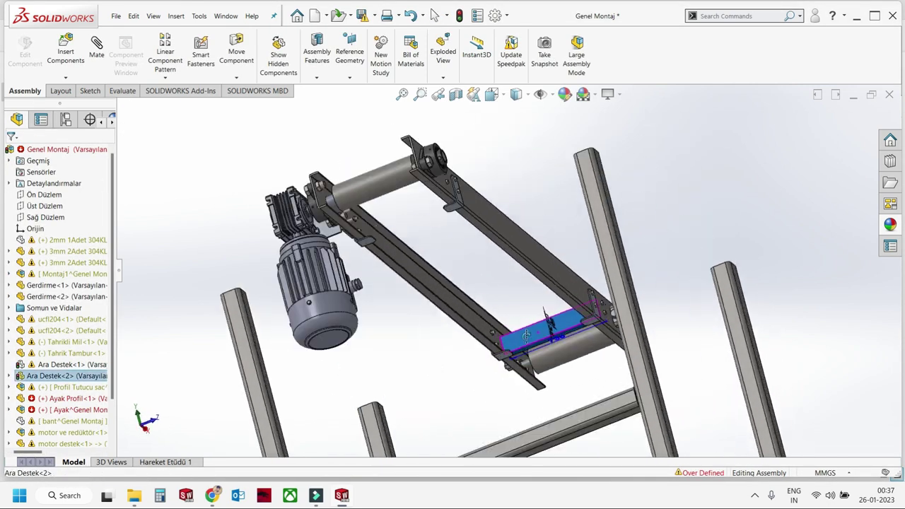
{"action": "key", "text": "Tab"}
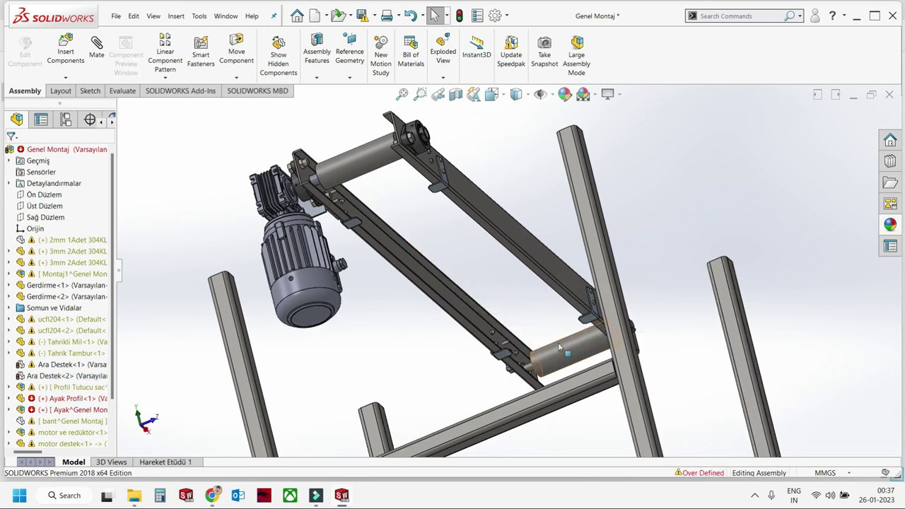
{"action": "left_click", "coordinate": [559, 343]}
{"action": "left_click", "coordinate": [586, 298]}
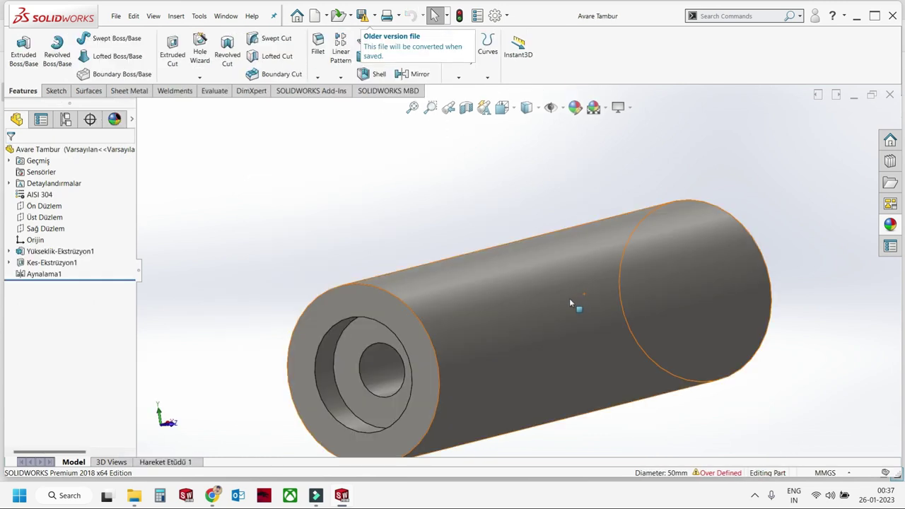
Lengthen Avare Tambur from 161 to 701 mm, then close and save the part.
{"action": "left_click", "coordinate": [524, 297]}
{"action": "left_click", "coordinate": [313, 264]}
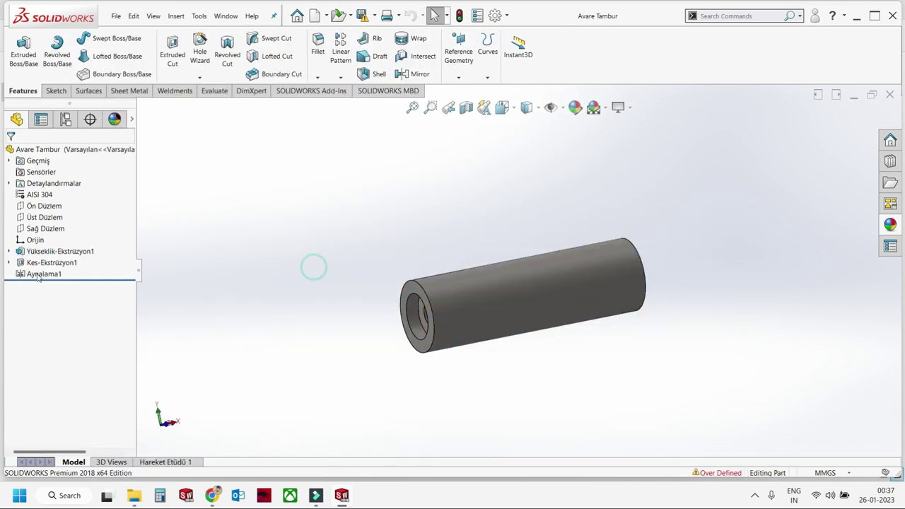
{"action": "left_click", "coordinate": [60, 251]}
{"action": "mouse_move", "coordinate": [303, 293]}
{"action": "middle_mouse_down"}
{"action": "mouse_move", "coordinate": [478, 338]}
{"action": "mouse_move", "coordinate": [538, 255]}
{"action": "middle_mouse_up"}
{"action": "scroll", "coordinate": [466, 336], "scroll_direction": "down", "scroll_amount": 3}
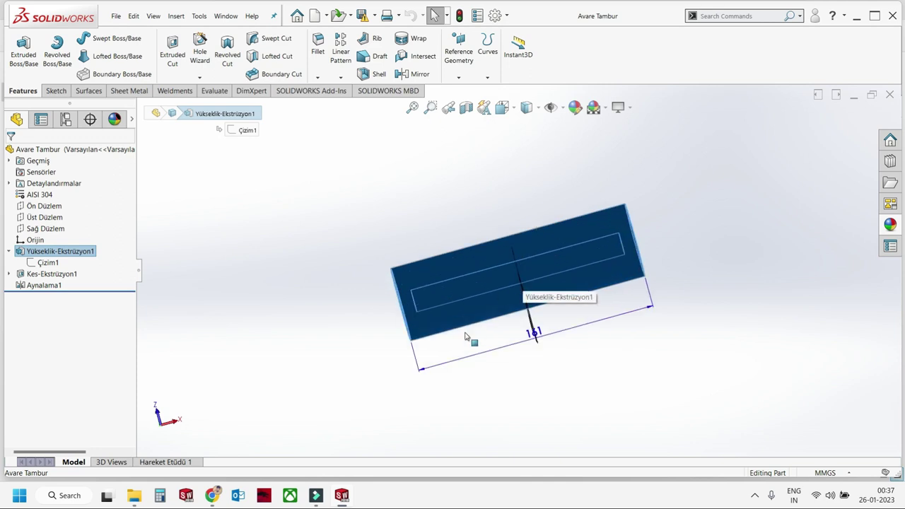
{"action": "left_click", "coordinate": [527, 336]}
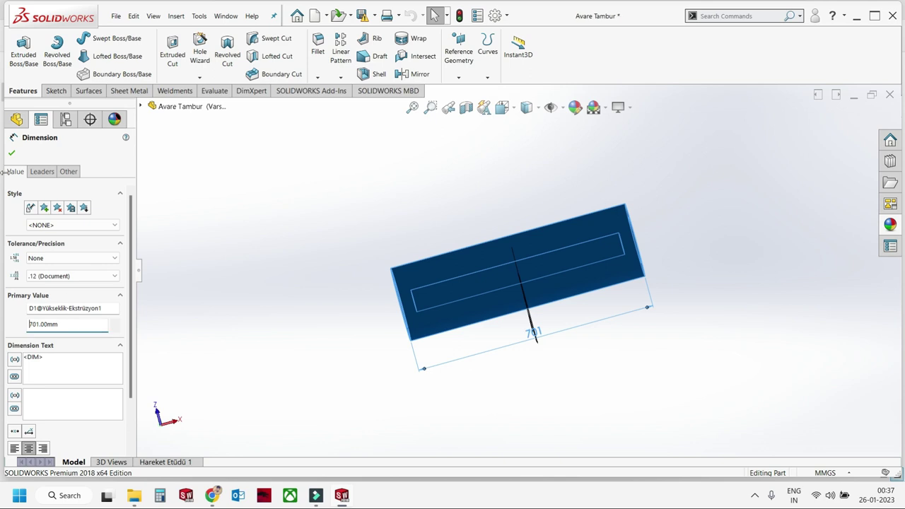
{"action": "left_click", "coordinate": [13, 152]}
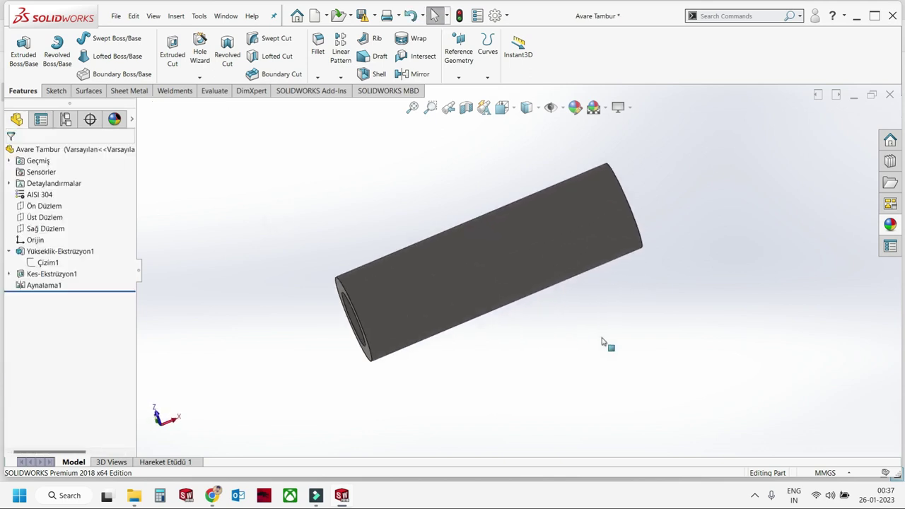
{"action": "left_click", "coordinate": [890, 95]}
{"action": "left_click", "coordinate": [439, 243]}
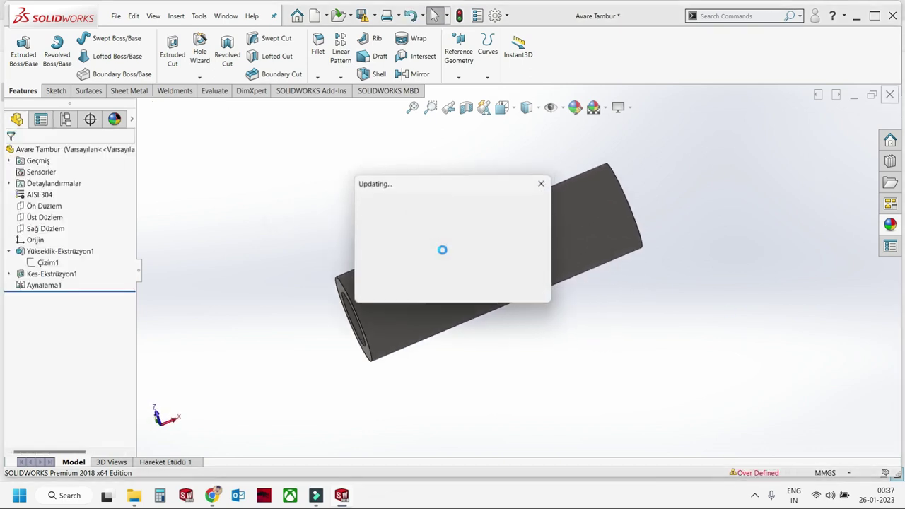
Open the Tahrik Tambur drive roller part on its own.
{"action": "scroll", "coordinate": [456, 272], "scroll_direction": "down", "scroll_amount": 3}
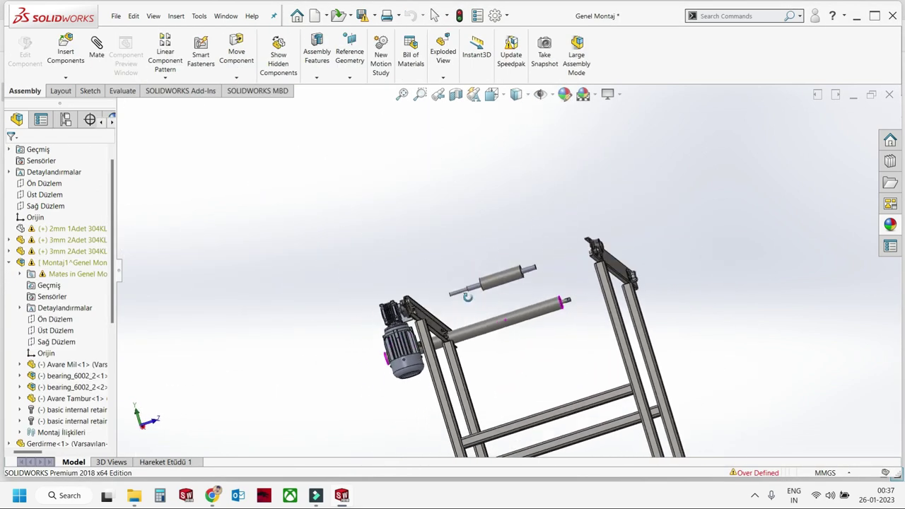
{"action": "scroll", "coordinate": [456, 271], "scroll_direction": "down", "scroll_amount": 2}
{"action": "left_click", "coordinate": [481, 248]}
{"action": "left_click", "coordinate": [511, 200]}
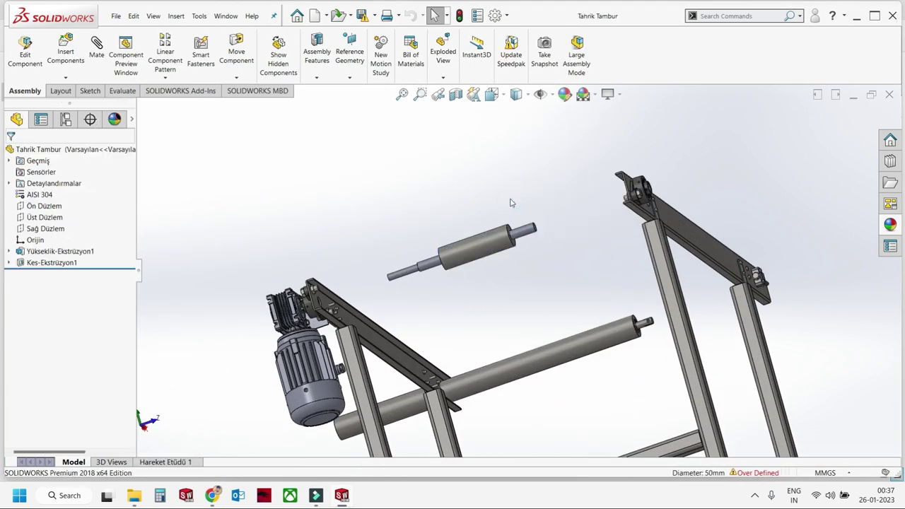
{"action": "scroll", "coordinate": [527, 198], "scroll_direction": "down", "scroll_amount": 1}
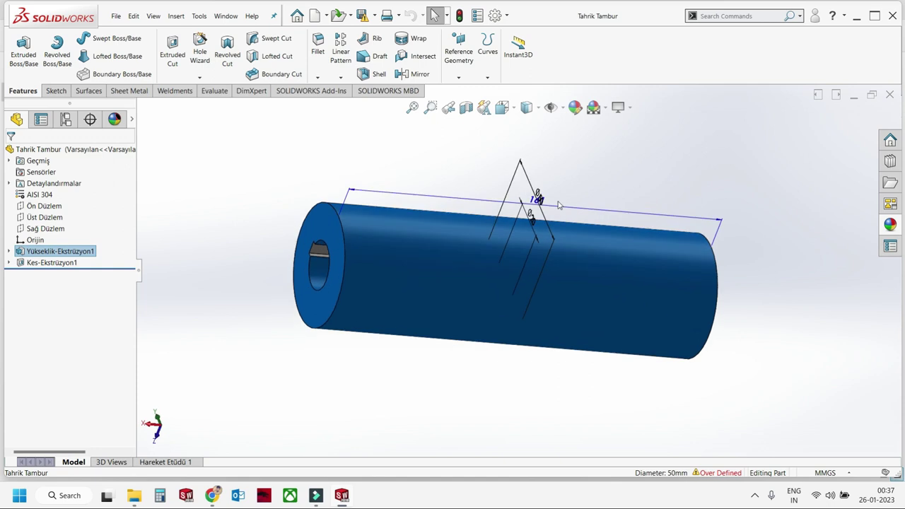
{"action": "scroll", "coordinate": [517, 220], "scroll_direction": "down", "scroll_amount": 4}
Change Tahrik Tambur's 161 mm length to 701 mm, rebuild, then close and save it.
{"action": "double_click", "coordinate": [524, 202]}
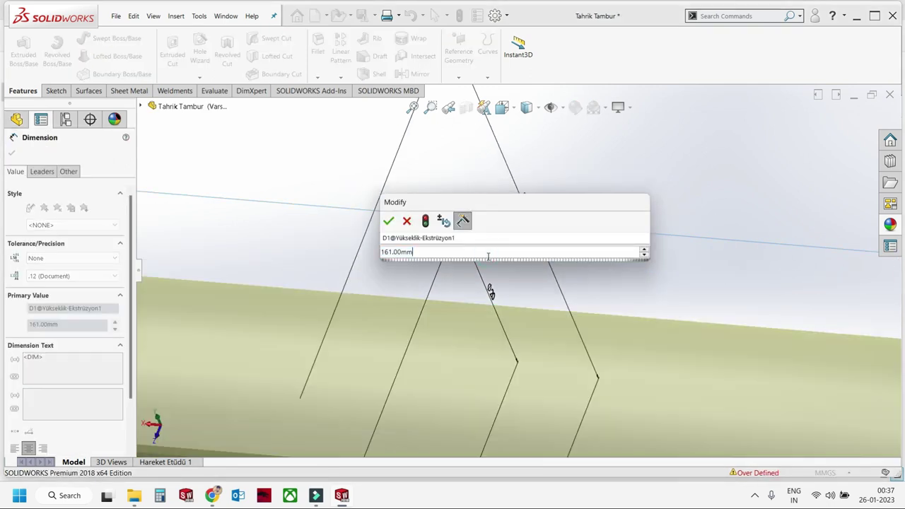
{"action": "type", "text": "701"}
{"action": "key", "text": "Return"}
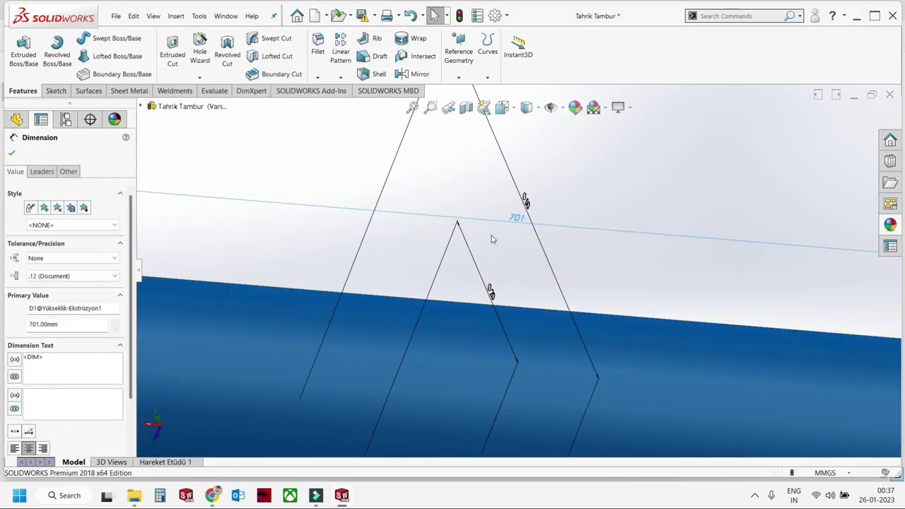
{"action": "left_click", "coordinate": [493, 239]}
{"action": "left_click", "coordinate": [461, 15]}
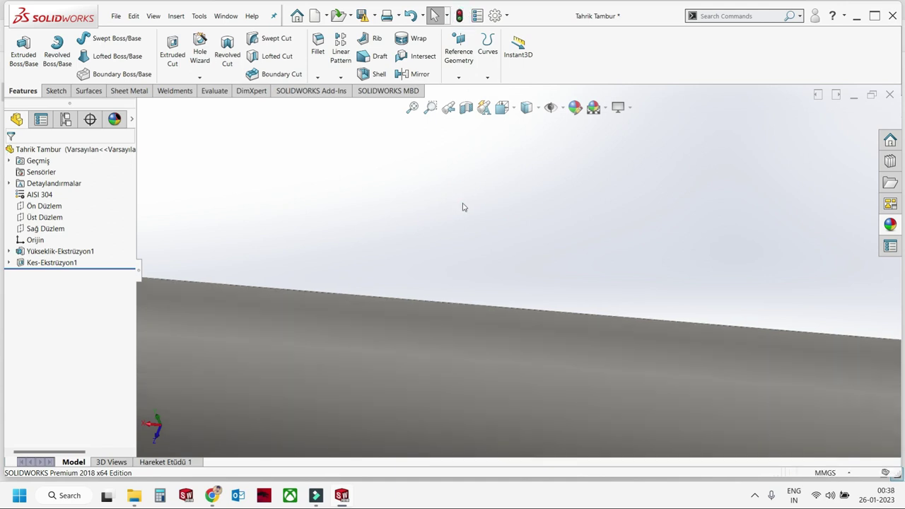
{"action": "key", "text": "f"}
{"action": "left_click", "coordinate": [891, 94]}
{"action": "left_click", "coordinate": [479, 244]}
Select the lengthened roller and Montaj1 sub-assembly, then fit the whole frame in view.
{"action": "middle_click_drag", "start_coordinate": [485, 291], "coordinate": [459, 410]}
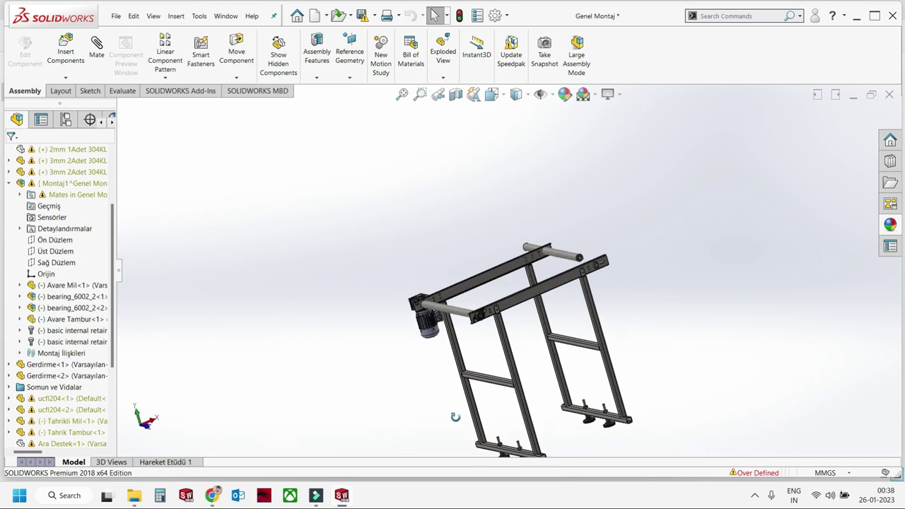
{"action": "scroll", "coordinate": [481, 368], "scroll_direction": "down", "scroll_amount": 3}
{"action": "scroll", "coordinate": [495, 326], "scroll_direction": "down", "scroll_amount": 2}
{"action": "scroll", "coordinate": [517, 283], "scroll_direction": "up", "scroll_amount": 3}
{"action": "scroll", "coordinate": [531, 253], "scroll_direction": "down", "scroll_amount": 2}
{"action": "mouse_move", "coordinate": [531, 253]}
{"action": "middle_mouse_down"}
{"action": "mouse_move", "coordinate": [465, 289]}
{"action": "mouse_move", "coordinate": [472, 368]}
{"action": "mouse_move", "coordinate": [453, 297]}
{"action": "middle_mouse_up"}
{"action": "scroll", "coordinate": [489, 309], "scroll_direction": "up", "scroll_amount": 3}
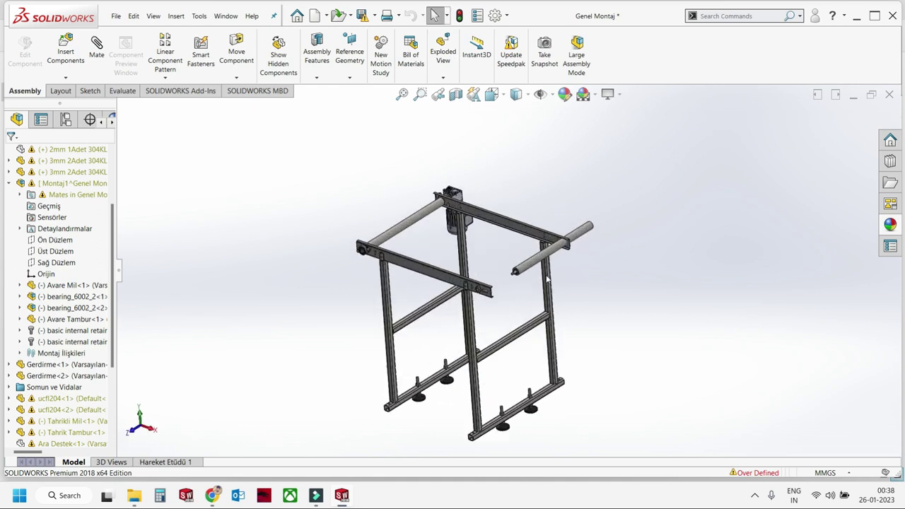
{"action": "scroll", "coordinate": [425, 191], "scroll_direction": "down", "scroll_amount": 4}
{"action": "left_click", "coordinate": [552, 219]}
{"action": "left_click", "coordinate": [80, 185]}
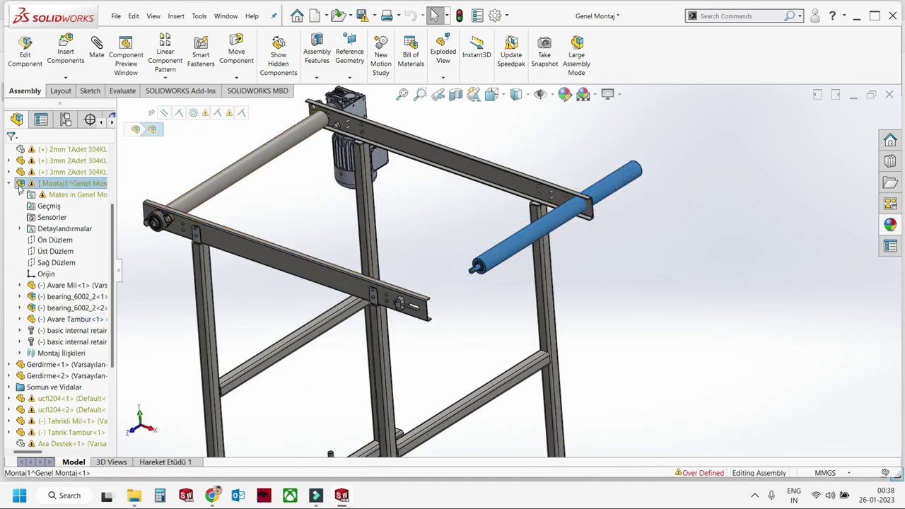
{"action": "left_click", "coordinate": [11, 184]}
{"action": "left_click", "coordinate": [325, 166]}
{"action": "key", "text": "f"}
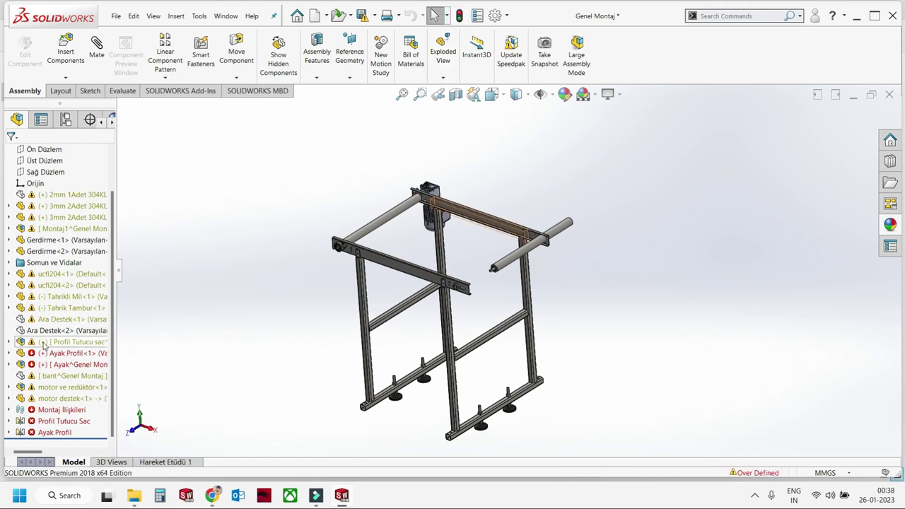
Use Show Hidden Components to toggle the belt and both rail bars' visibility.
{"action": "right_click", "coordinate": [221, 197]}
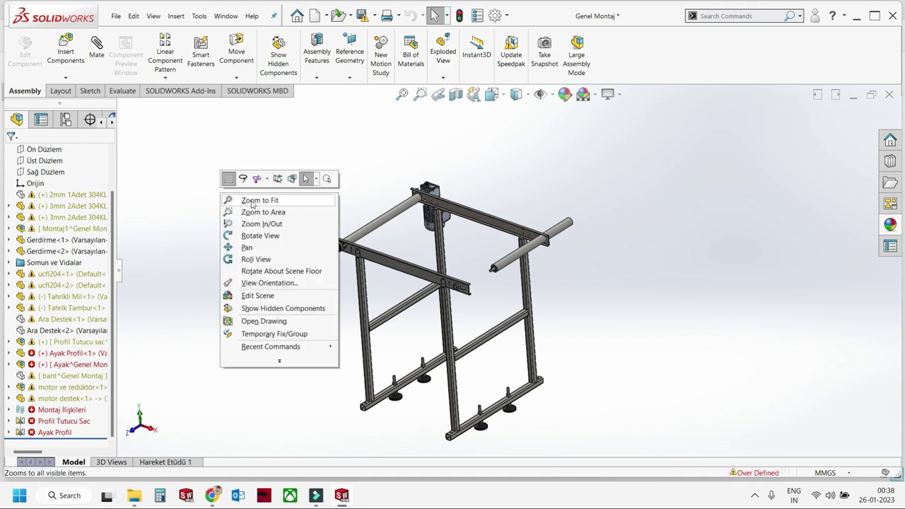
{"action": "left_click", "coordinate": [253, 310]}
{"action": "left_click", "coordinate": [495, 223]}
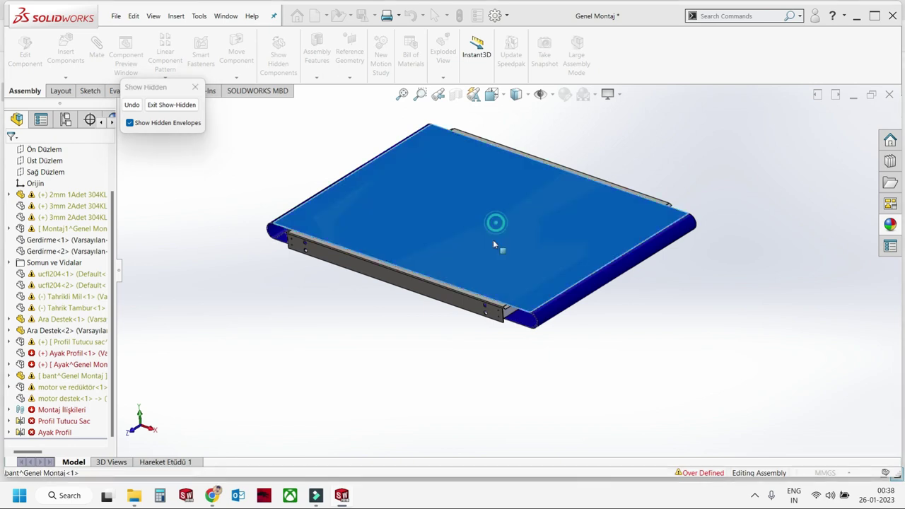
{"action": "left_click", "coordinate": [541, 300]}
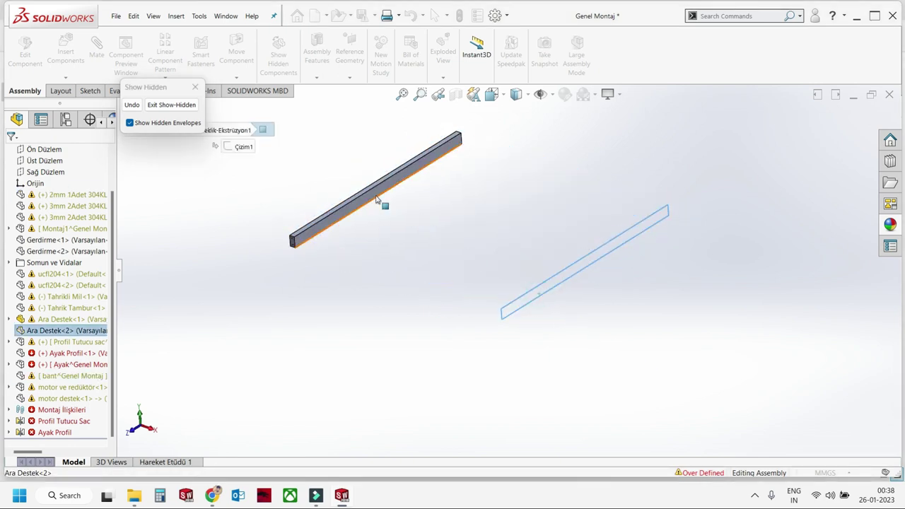
{"action": "left_click", "coordinate": [384, 204]}
{"action": "left_click", "coordinate": [171, 104]}
{"action": "left_click", "coordinate": [643, 280]}
Open the Montaj1 idler drum sub-assembly in its own window.
{"action": "scroll", "coordinate": [642, 280], "scroll_direction": "up", "scroll_amount": 2}
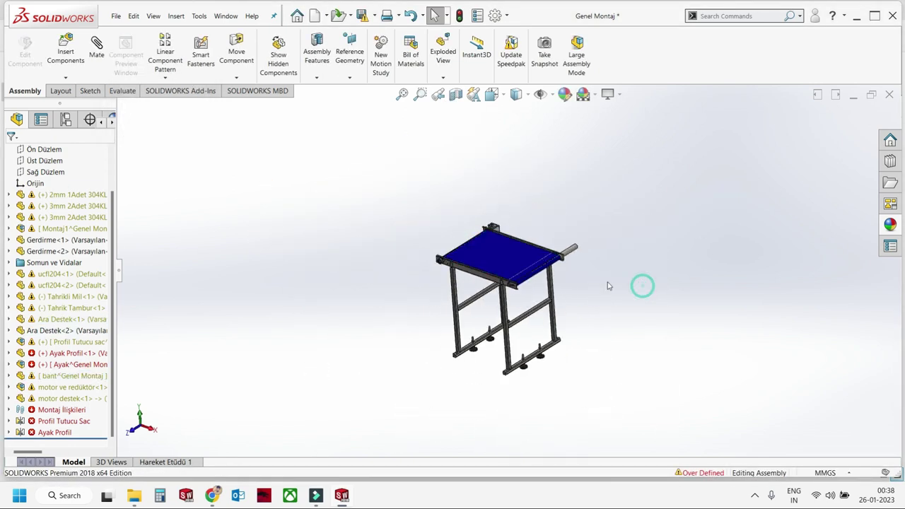
{"action": "scroll", "coordinate": [615, 275], "scroll_direction": "down", "scroll_amount": 3}
{"action": "middle_click_drag", "start_coordinate": [616, 276], "coordinate": [577, 280]}
{"action": "scroll", "coordinate": [578, 279], "scroll_direction": "down", "scroll_amount": 4}
{"action": "left_click", "coordinate": [578, 281]}
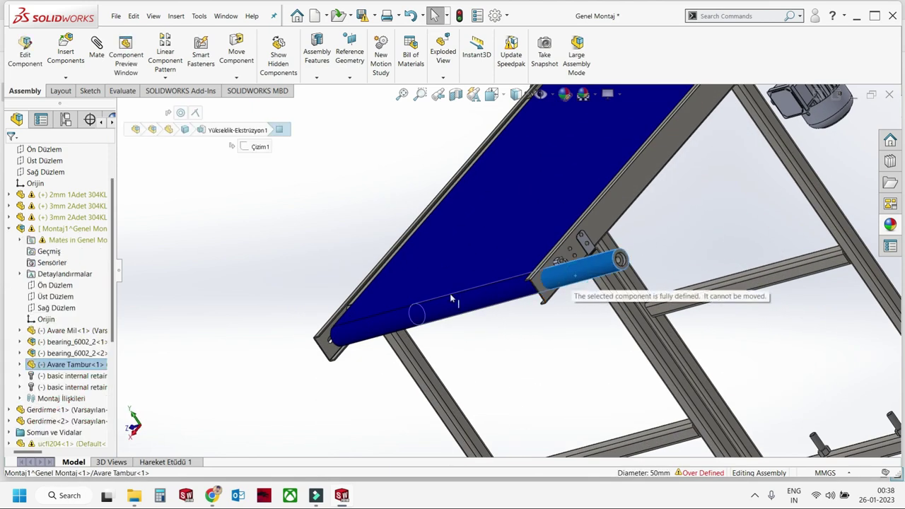
{"action": "scroll", "coordinate": [450, 297], "scroll_direction": "up", "scroll_amount": 5}
{"action": "left_click", "coordinate": [71, 229]}
{"action": "left_click", "coordinate": [44, 202]}
{"action": "left_click", "coordinate": [418, 95]}
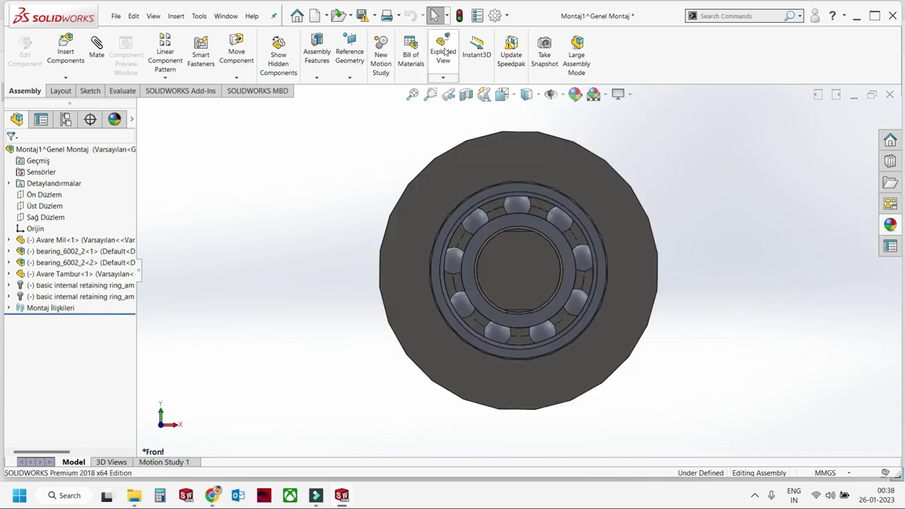
Select the Avare Mil shaft in the drum sub-assembly's component list.
{"action": "scroll", "coordinate": [571, 249], "scroll_direction": "up", "scroll_amount": 3}
{"action": "mouse_move", "coordinate": [571, 249]}
{"action": "middle_mouse_down"}
{"action": "mouse_move", "coordinate": [518, 271]}
{"action": "mouse_move", "coordinate": [451, 325]}
{"action": "mouse_move", "coordinate": [562, 287]}
{"action": "middle_mouse_up"}
{"action": "scroll", "coordinate": [515, 273], "scroll_direction": "up", "scroll_amount": 3}
{"action": "scroll", "coordinate": [287, 300], "scroll_direction": "down", "scroll_amount": 3}
{"action": "left_click", "coordinate": [289, 290]}
{"action": "left_click", "coordinate": [63, 240]}
Open Avare Mil and lengthen the shaft from 236 to 776 mm.
{"action": "left_click", "coordinate": [419, 286]}
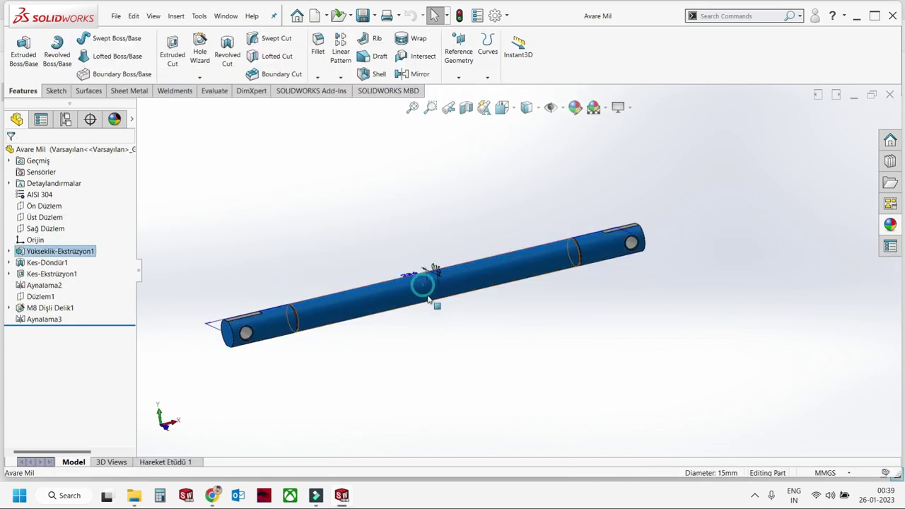
{"action": "middle_click_drag", "start_coordinate": [421, 290], "coordinate": [426, 210]}
{"action": "double_click", "coordinate": [427, 210]}
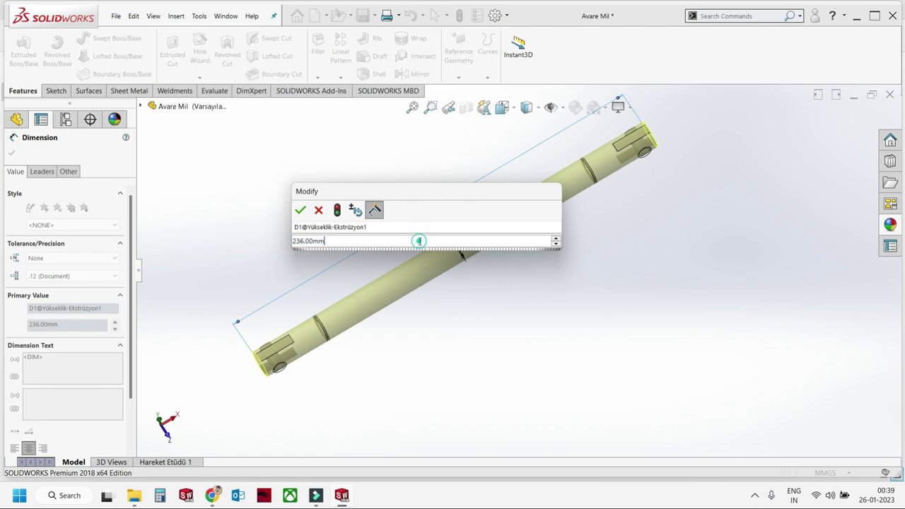
{"action": "key", "text": "Return"}
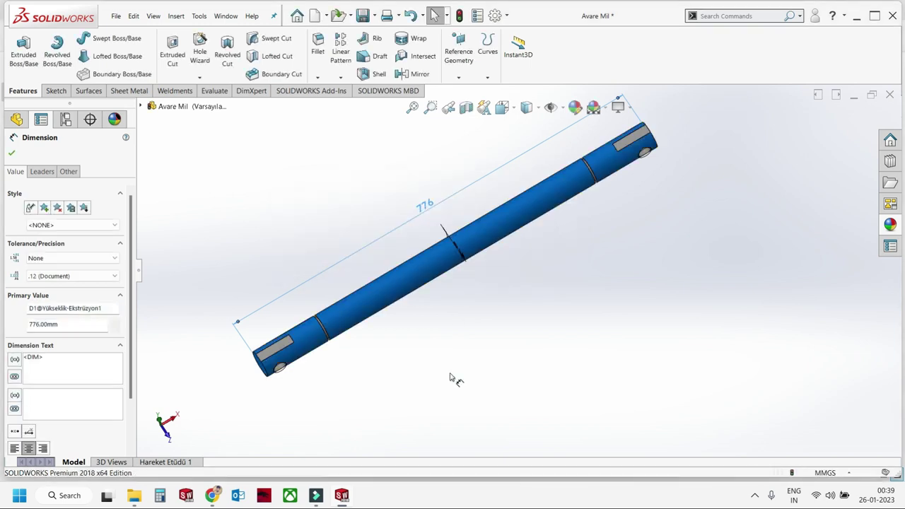
{"action": "key", "text": "f"}
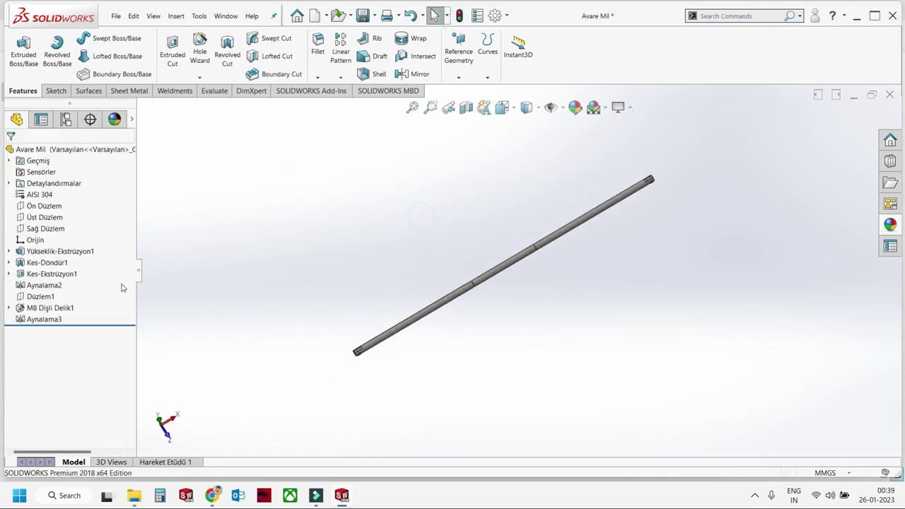
Change the Kes-Döndür1 groove's 81 mm position dimension, working out the spacing with a calculator.
{"action": "double_click", "coordinate": [40, 263]}
{"action": "scroll", "coordinate": [453, 334], "scroll_direction": "down", "scroll_amount": 3}
{"action": "scroll", "coordinate": [453, 333], "scroll_direction": "down", "scroll_amount": 3}
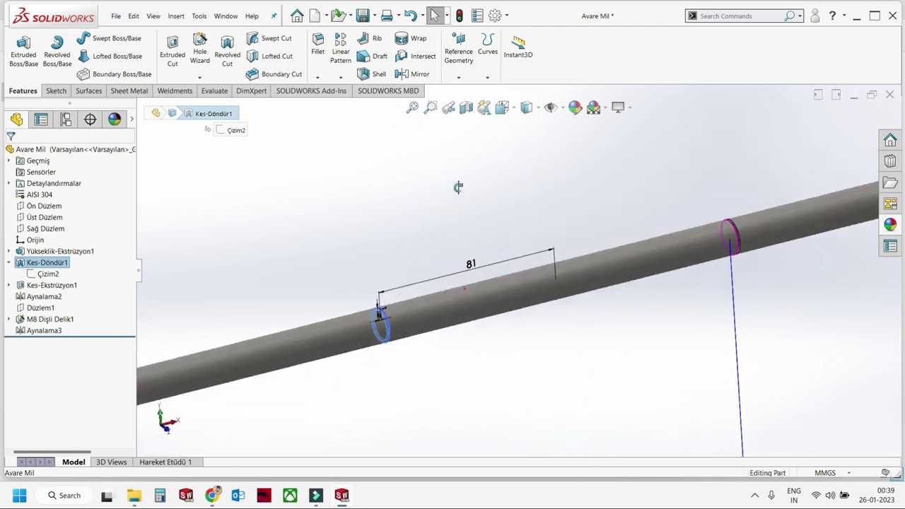
{"action": "scroll", "coordinate": [460, 283], "scroll_direction": "down", "scroll_amount": 3}
{"action": "double_click", "coordinate": [374, 290]}
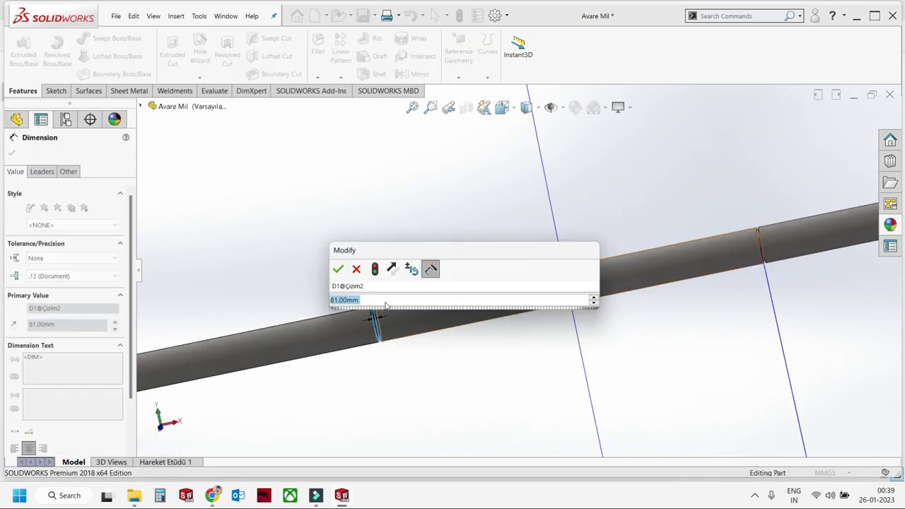
{"action": "left_click", "coordinate": [160, 495]}
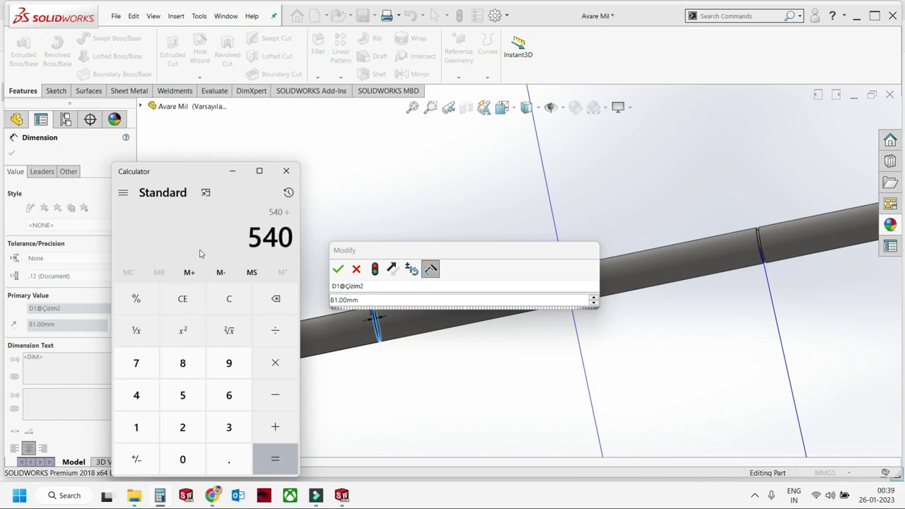
{"action": "left_click", "coordinate": [282, 177]}
{"action": "type", "text": "27"}
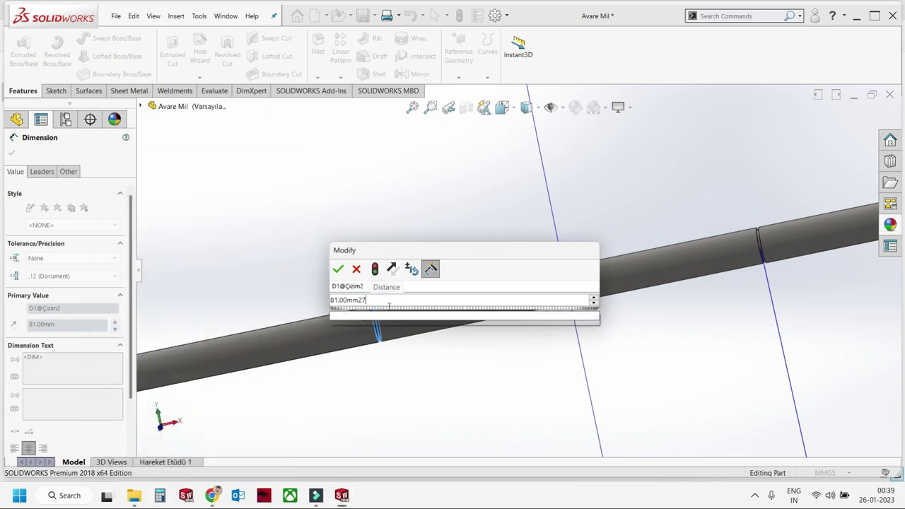
{"action": "key", "text": "Return"}
Close the Avare Mil part and save its changes.
{"action": "scroll", "coordinate": [392, 262], "scroll_direction": "up", "scroll_amount": 2}
{"action": "left_click", "coordinate": [391, 262]}
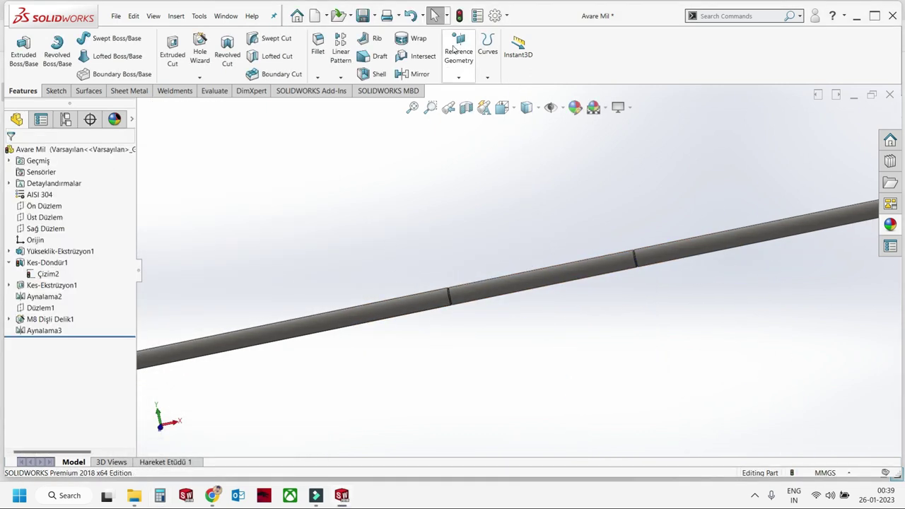
{"action": "scroll", "coordinate": [419, 212], "scroll_direction": "up", "scroll_amount": 3}
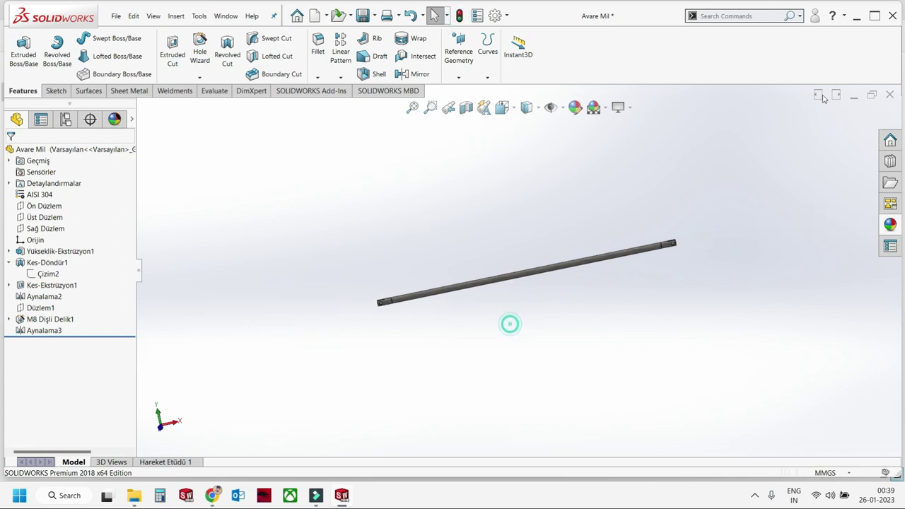
{"action": "left_click", "coordinate": [891, 97]}
{"action": "left_click", "coordinate": [428, 246]}
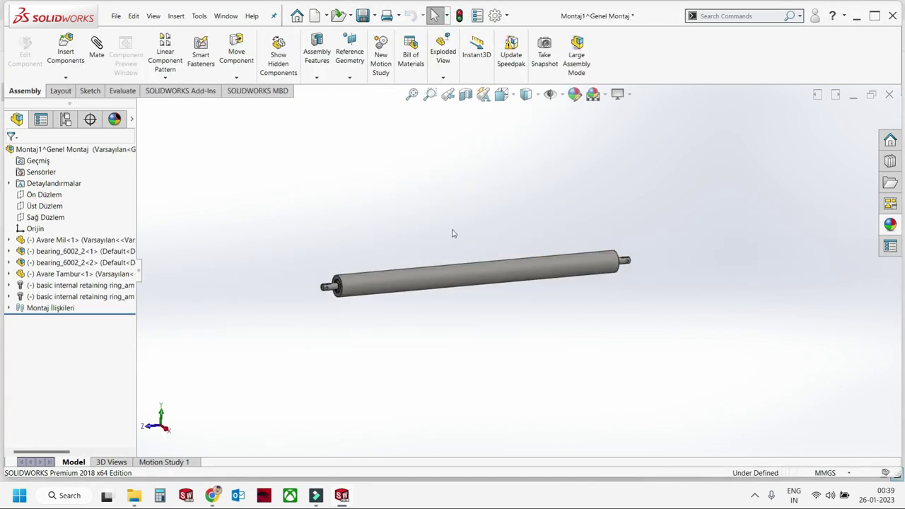
Save and close the Montaj1 drum sub-assembly, returning to Genel Montaj.
{"action": "left_click", "coordinate": [891, 95]}
{"action": "left_click", "coordinate": [431, 245]}
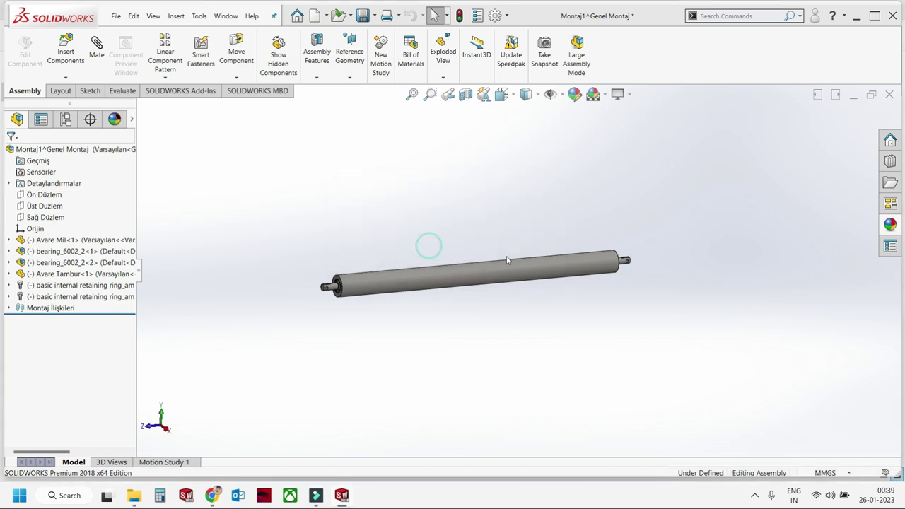
{"action": "scroll", "coordinate": [453, 255], "scroll_direction": "up", "scroll_amount": 1}
{"action": "scroll", "coordinate": [496, 252], "scroll_direction": "down", "scroll_amount": 5}
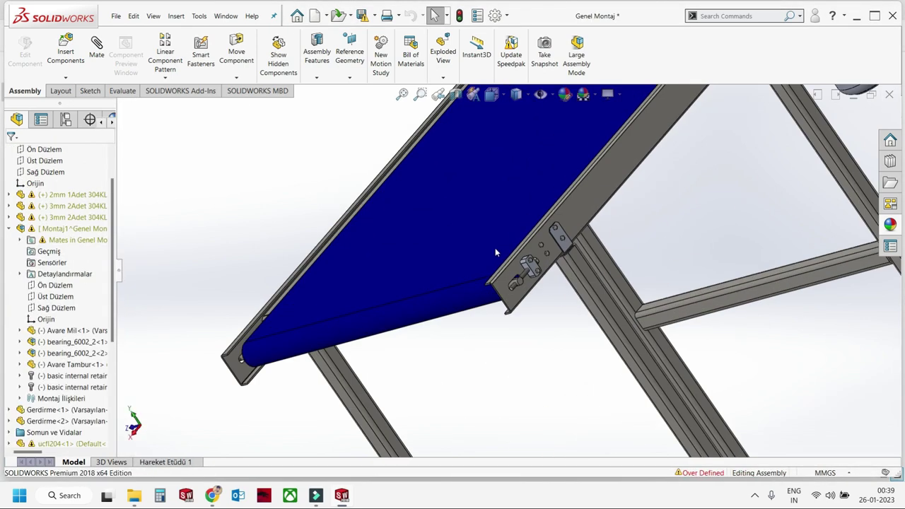
{"action": "middle_click_drag", "start_coordinate": [495, 253], "coordinate": [536, 253]}
{"action": "scroll", "coordinate": [535, 253], "scroll_direction": "up", "scroll_amount": 4}
{"action": "scroll", "coordinate": [535, 253], "scroll_direction": "up", "scroll_amount": 3}
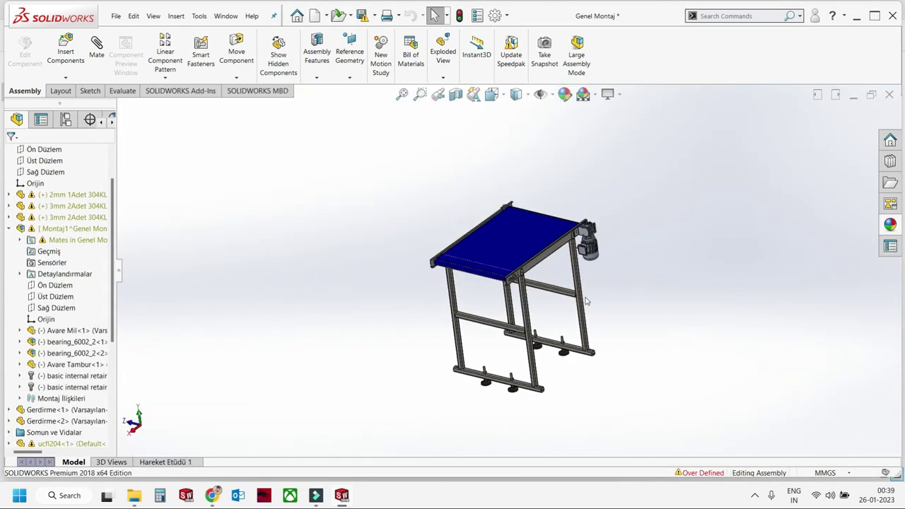
{"action": "scroll", "coordinate": [500, 378], "scroll_direction": "down", "scroll_amount": 3}
{"action": "scroll", "coordinate": [523, 307], "scroll_direction": "down", "scroll_amount": 2}
{"action": "middle_click_drag", "start_coordinate": [523, 307], "coordinate": [491, 352]}
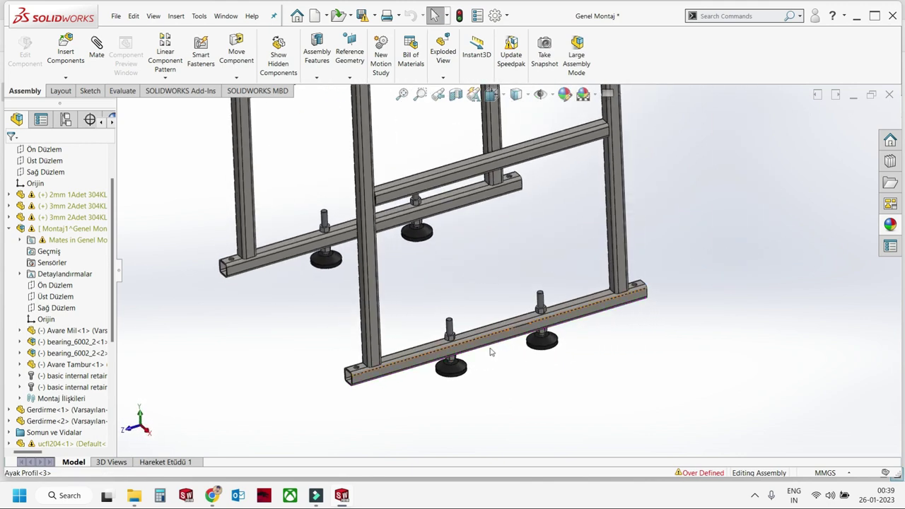
{"action": "scroll", "coordinate": [490, 352], "scroll_direction": "down", "scroll_amount": 3}
{"action": "scroll", "coordinate": [491, 352], "scroll_direction": "up", "scroll_amount": 5}
Collapse the component tree and pick out the Ayak^Genel Montaj leveling-feet sub-assembly.
{"action": "right_click", "coordinate": [127, 258]}
{"action": "left_click", "coordinate": [177, 264]}
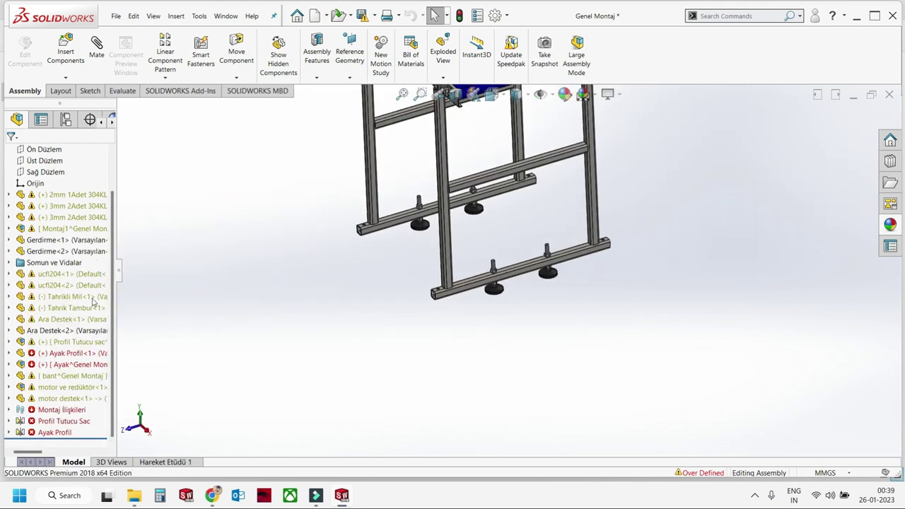
{"action": "scroll", "coordinate": [440, 300], "scroll_direction": "down", "scroll_amount": 3}
{"action": "left_click", "coordinate": [542, 300]}
{"action": "scroll", "coordinate": [100, 343], "scroll_direction": "up", "scroll_amount": 1}
{"action": "left_click", "coordinate": [71, 311]}
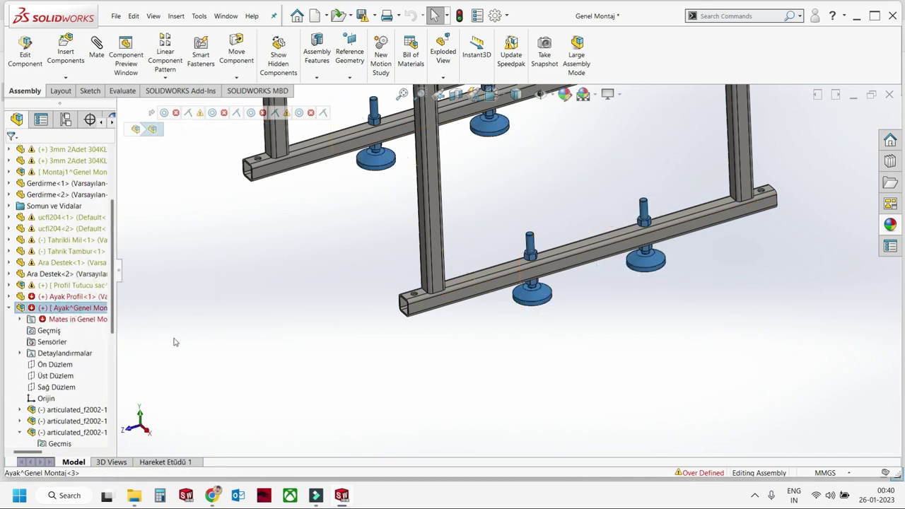
{"action": "left_click", "coordinate": [9, 308]}
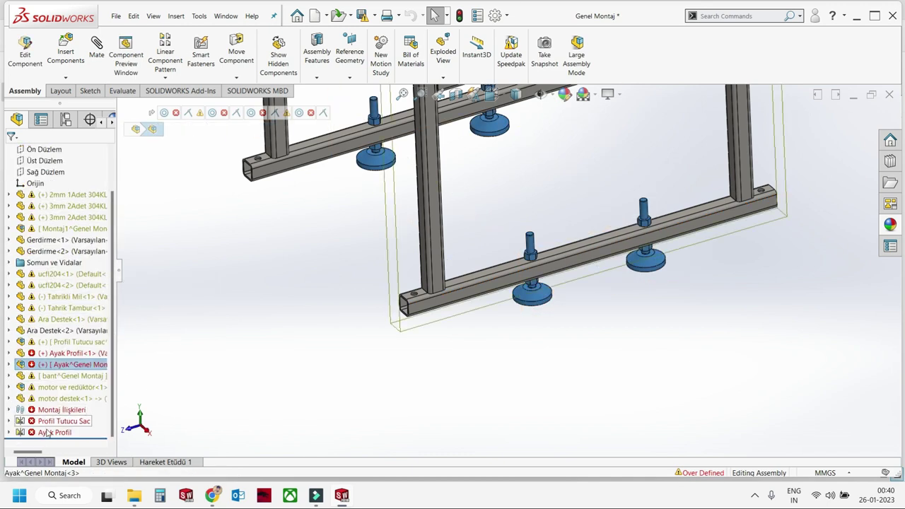
{"action": "left_click", "coordinate": [53, 354]}
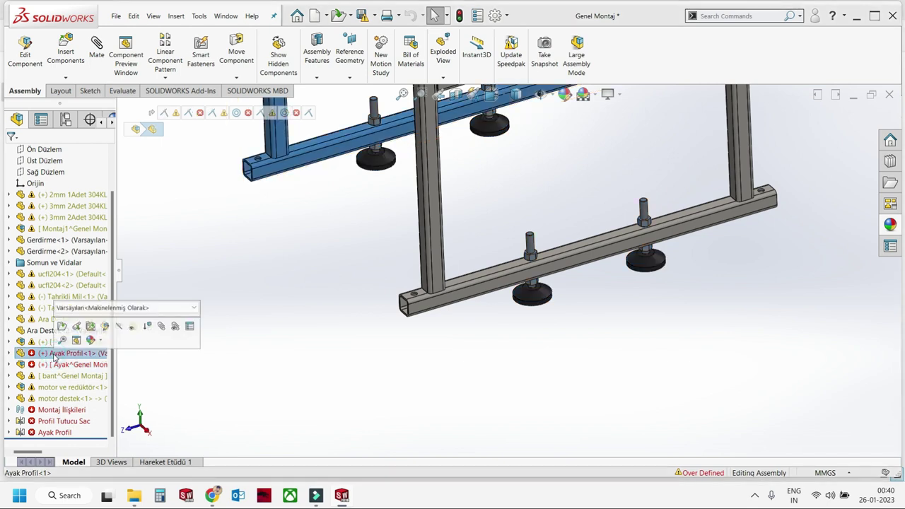
{"action": "left_click", "coordinate": [55, 364]}
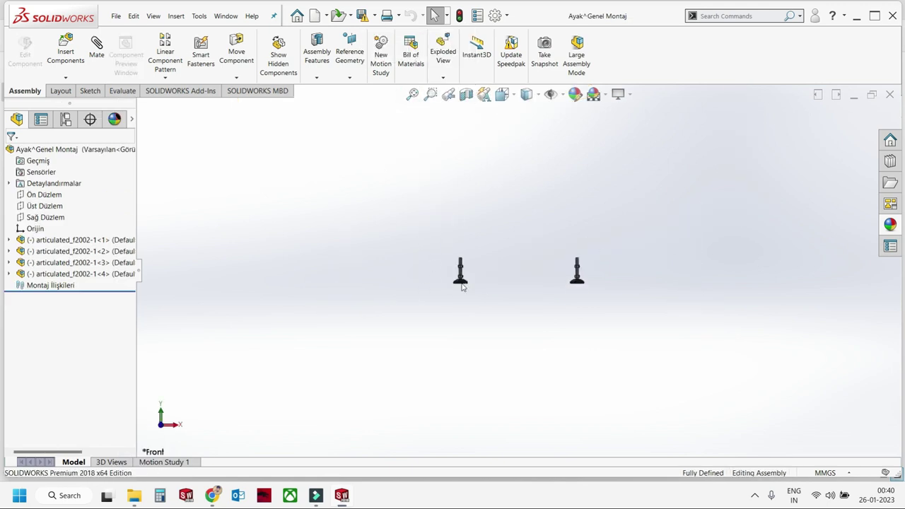
Delete three of the four articulated_f2002 feet, keeping one, then switch to Genel Montaj.
{"action": "left_click", "coordinate": [70, 256]}
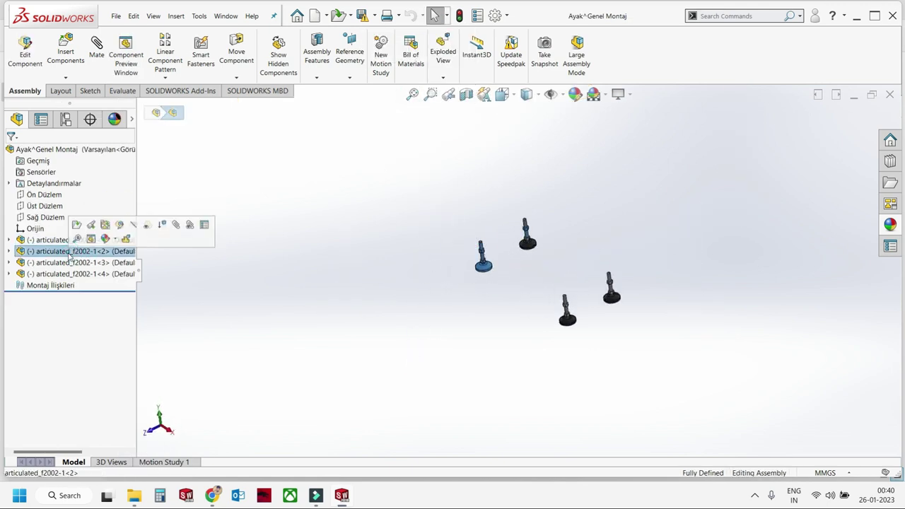
{"action": "left_click", "coordinate": [65, 274]}
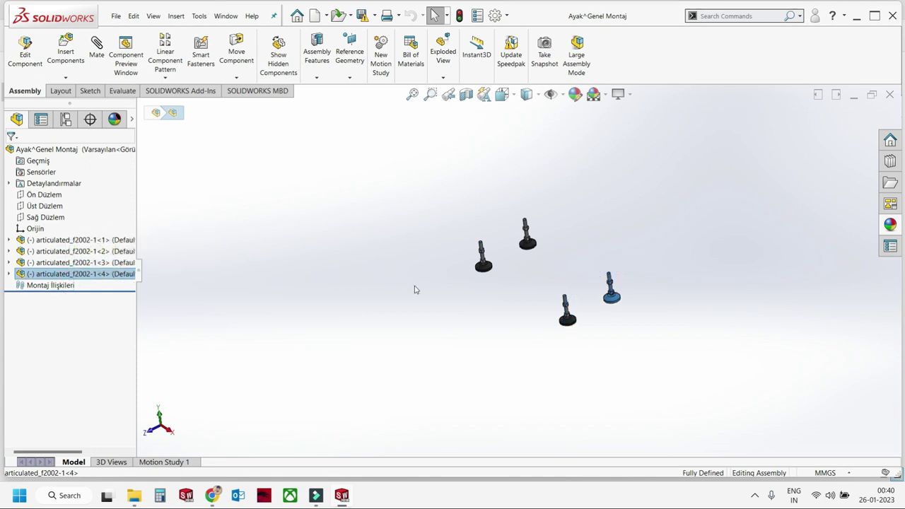
{"action": "left_click", "coordinate": [532, 326]}
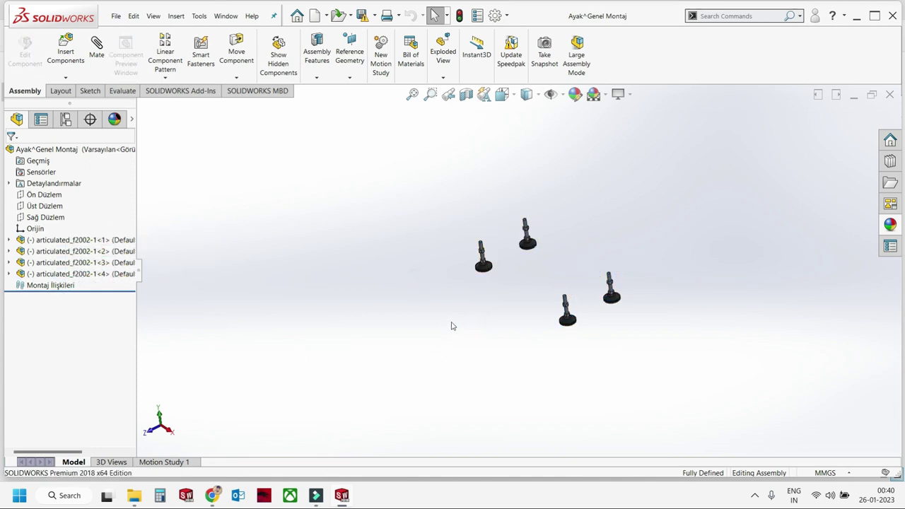
{"action": "left_click", "coordinate": [71, 267]}
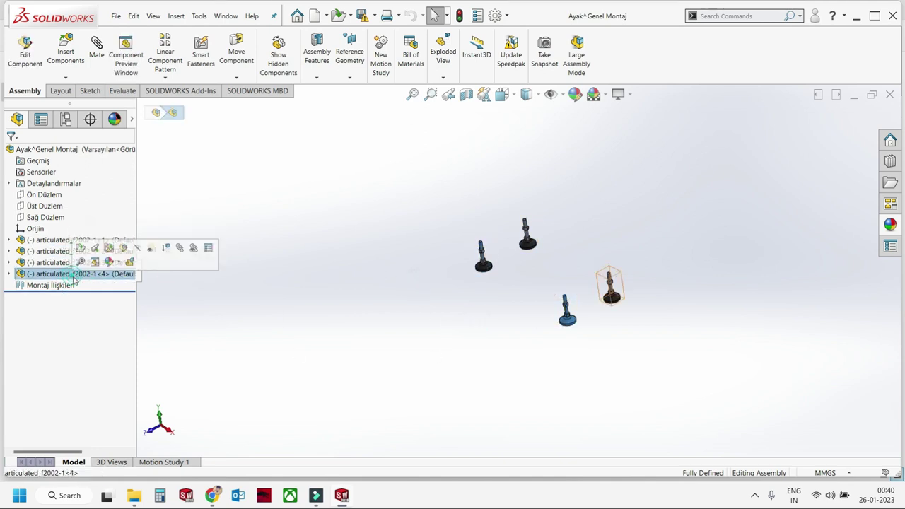
{"action": "left_click", "coordinate": [80, 250]}
{"action": "key", "text": "Delete"}
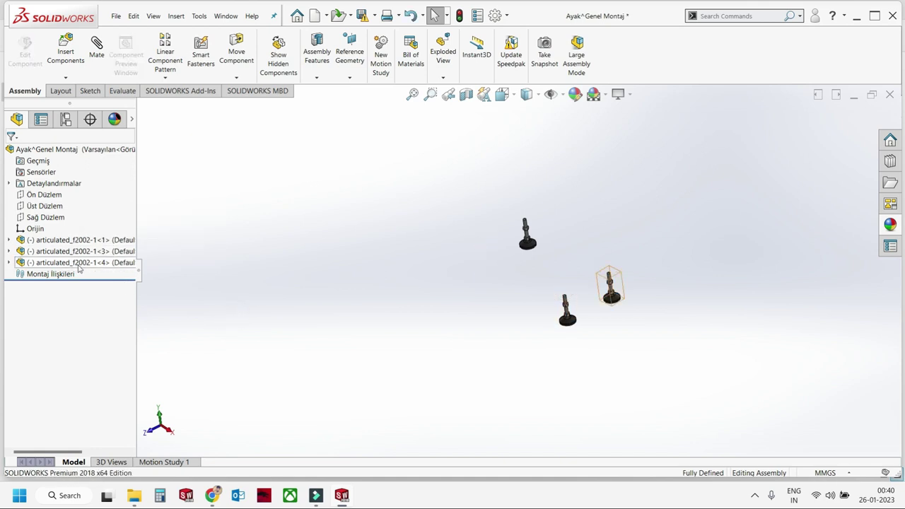
{"action": "key", "text": "Delete"}
{"action": "left_click", "coordinate": [118, 252]}
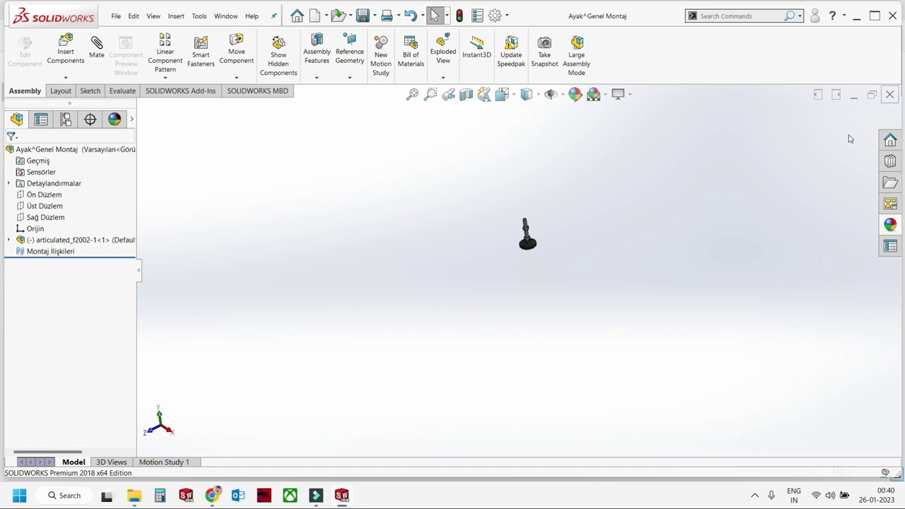
{"action": "key", "text": "ctrl+Tab"}
{"action": "scroll", "coordinate": [63, 354], "scroll_direction": "down", "scroll_amount": 2}
Mate the leveling foot's bolt concentric with the hole in the Ayak Profil leg rail.
{"action": "scroll", "coordinate": [520, 237], "scroll_direction": "down", "scroll_amount": 2}
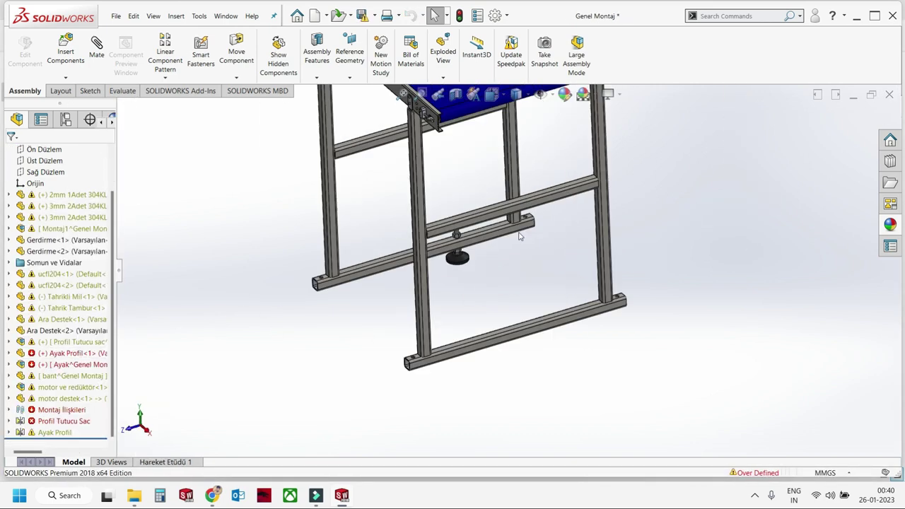
{"action": "scroll", "coordinate": [520, 237], "scroll_direction": "down", "scroll_amount": 3}
{"action": "scroll", "coordinate": [481, 261], "scroll_direction": "down", "scroll_amount": 2}
{"action": "left_click", "coordinate": [434, 263]}
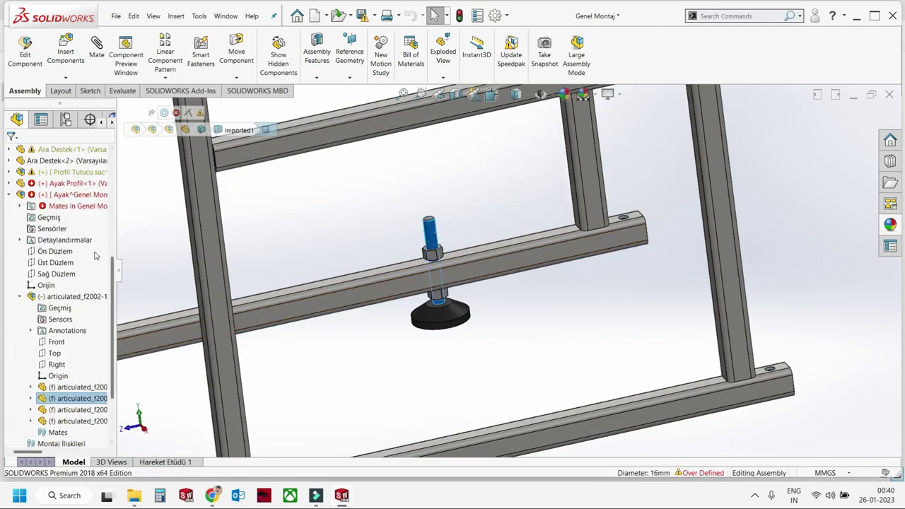
{"action": "left_click", "coordinate": [20, 206]}
{"action": "left_click", "coordinate": [78, 217]}
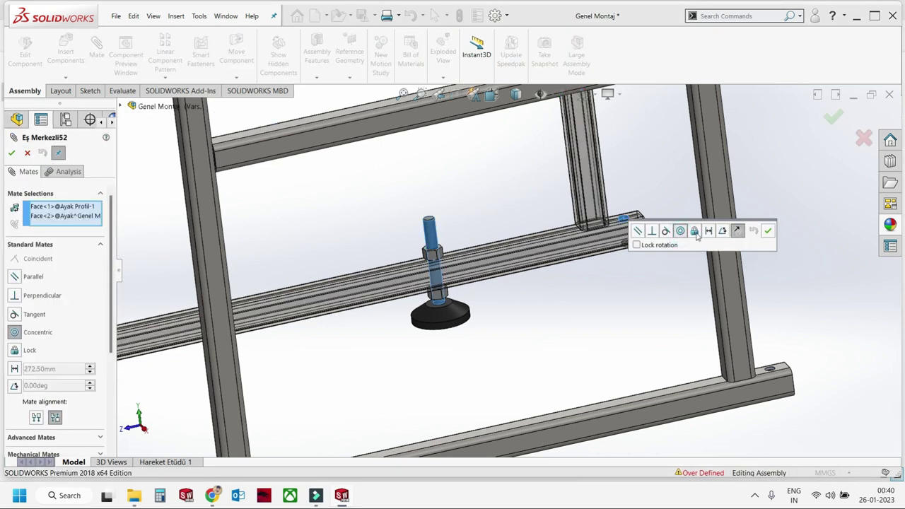
{"action": "left_click", "coordinate": [769, 231]}
{"action": "left_click", "coordinate": [421, 227]}
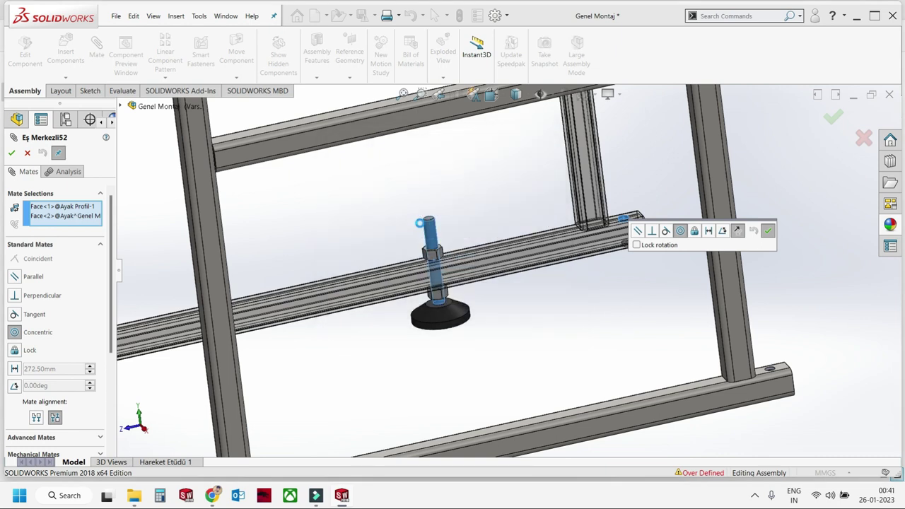
{"action": "key", "text": "Return"}
{"action": "scroll", "coordinate": [424, 228], "scroll_direction": "down", "scroll_amount": 3}
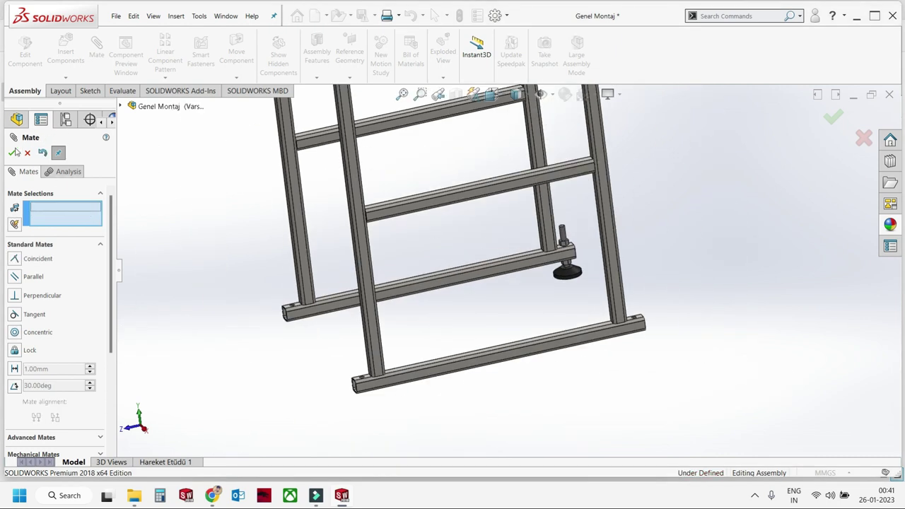
{"action": "key", "text": "Escape"}
Review the Eş Merkezli52 and Çakışık59 mates and check the bolt's fit in the leg tube hole.
{"action": "left_click", "coordinate": [73, 220]}
{"action": "left_click", "coordinate": [76, 228]}
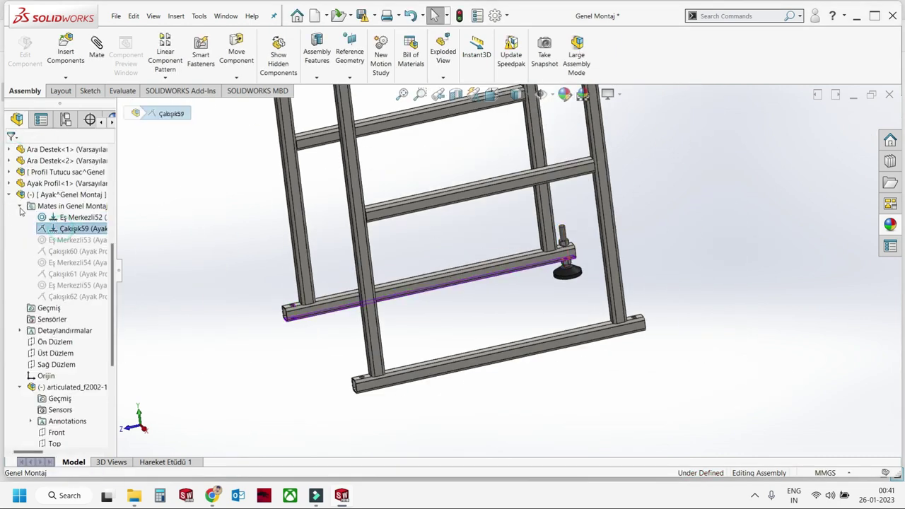
{"action": "left_click", "coordinate": [11, 194]}
{"action": "scroll", "coordinate": [580, 269], "scroll_direction": "down", "scroll_amount": 5}
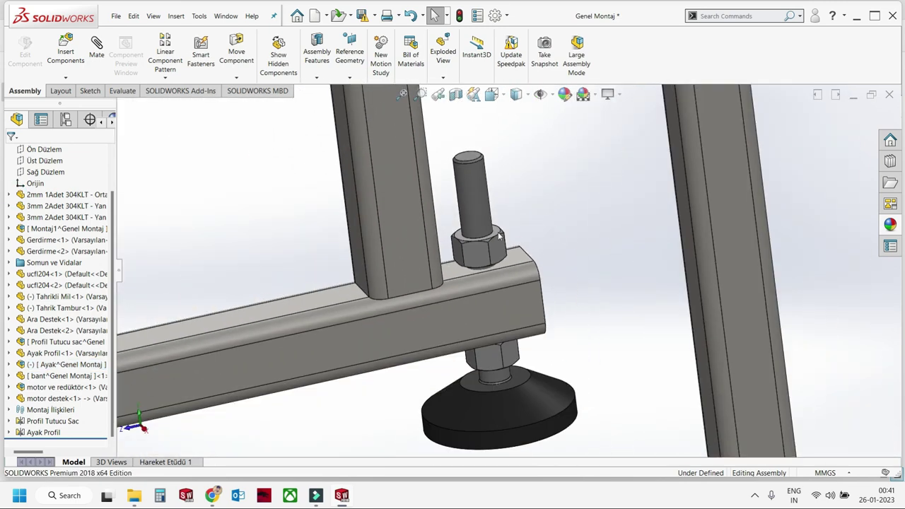
{"action": "left_click", "coordinate": [485, 163]}
{"action": "scroll", "coordinate": [425, 248], "scroll_direction": "up", "scroll_amount": 5}
{"action": "scroll", "coordinate": [324, 309], "scroll_direction": "down", "scroll_amount": 5}
{"action": "left_click", "coordinate": [386, 306]}
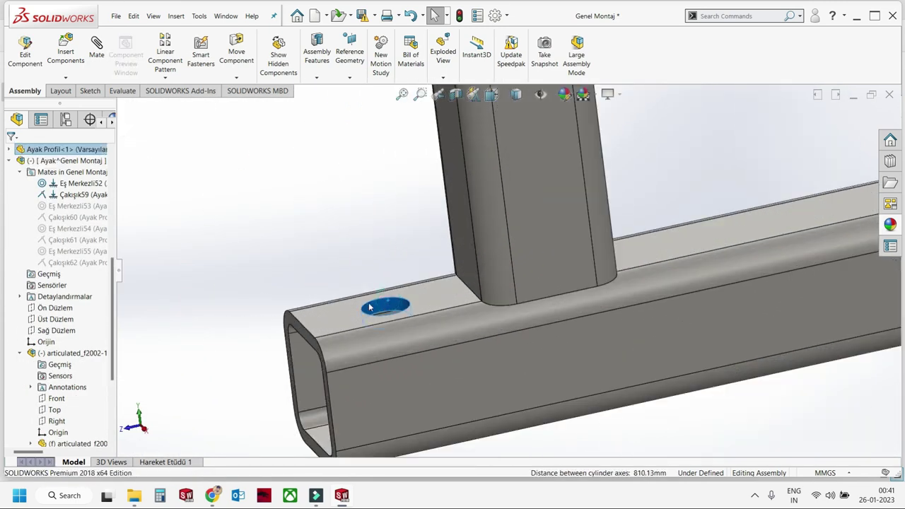
Inspect the Ayak Profil rail and foot bolt, then select the leveling foot sub-assembly.
{"action": "scroll", "coordinate": [366, 285], "scroll_direction": "up", "scroll_amount": 4}
{"action": "scroll", "coordinate": [581, 336], "scroll_direction": "up", "scroll_amount": 2}
{"action": "scroll", "coordinate": [594, 311], "scroll_direction": "down", "scroll_amount": 3}
{"action": "scroll", "coordinate": [606, 292], "scroll_direction": "down", "scroll_amount": 3}
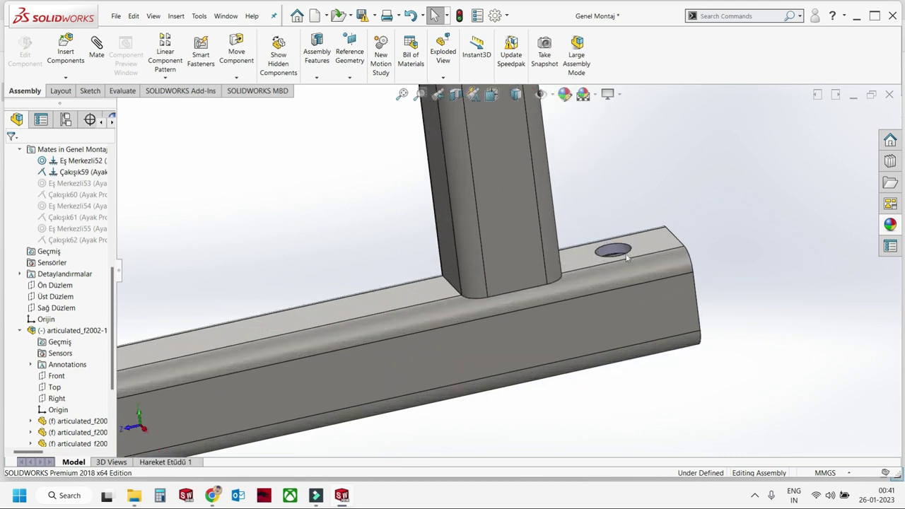
{"action": "left_click", "coordinate": [613, 243]}
{"action": "scroll", "coordinate": [439, 176], "scroll_direction": "up", "scroll_amount": 2}
{"action": "left_click", "coordinate": [430, 172]}
{"action": "scroll", "coordinate": [667, 280], "scroll_direction": "up", "scroll_amount": 3}
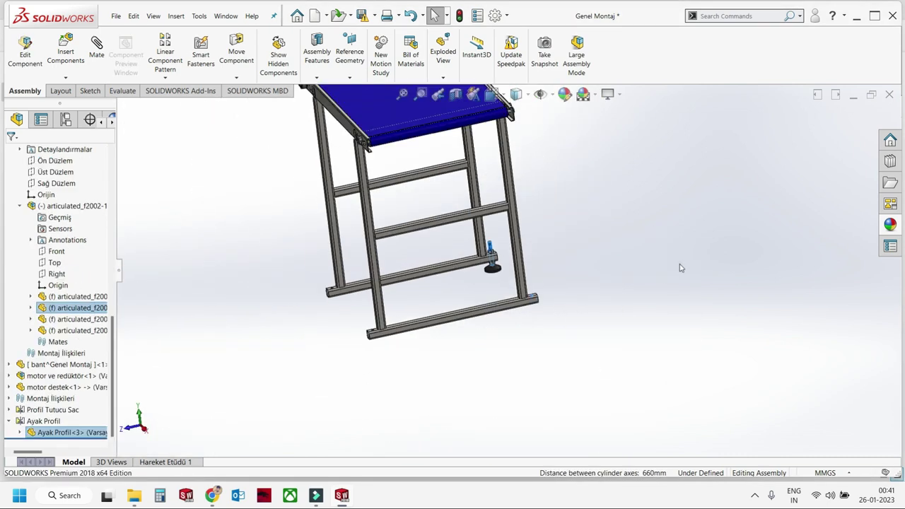
{"action": "left_click", "coordinate": [683, 268]}
{"action": "scroll", "coordinate": [681, 263], "scroll_direction": "down", "scroll_amount": 3}
{"action": "left_click", "coordinate": [210, 232]}
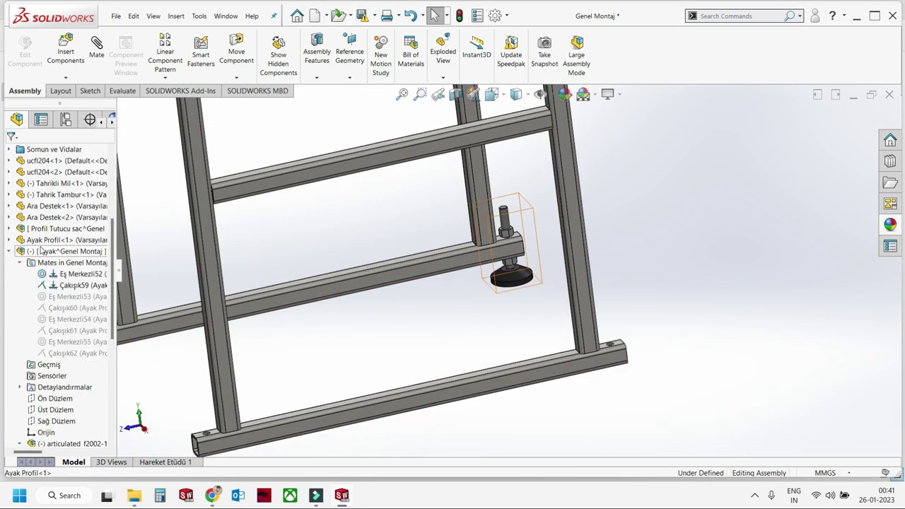
Start a linear component pattern using the long rail edge and beam end edge as directions.
{"action": "left_click", "coordinate": [165, 77]}
{"action": "left_click", "coordinate": [185, 87]}
{"action": "left_click", "coordinate": [337, 282]}
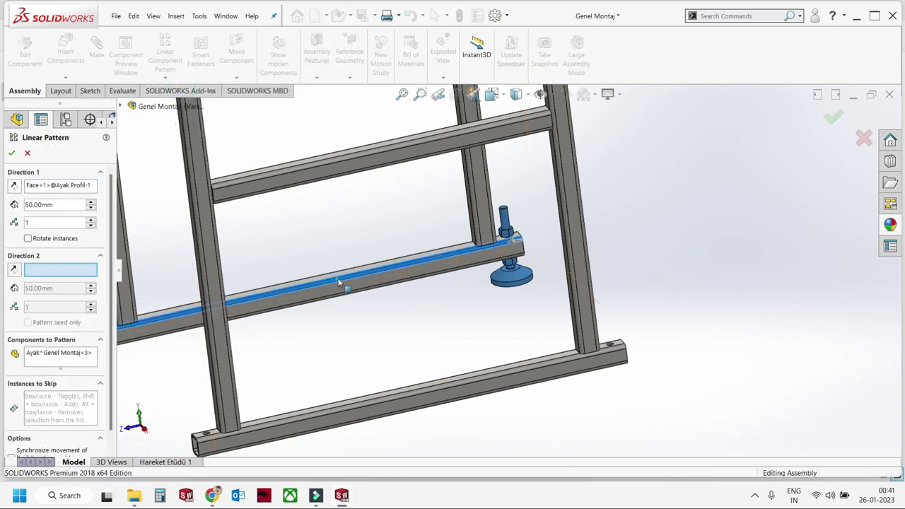
{"action": "left_click", "coordinate": [53, 185]}
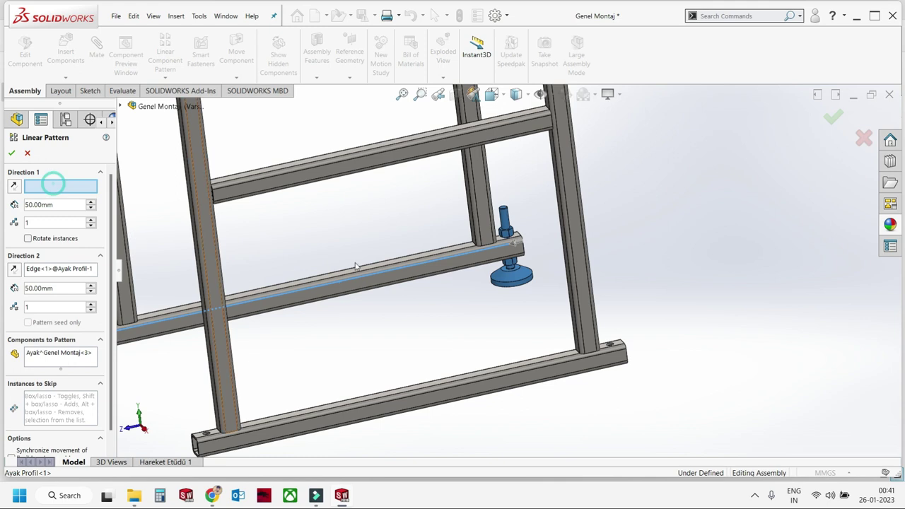
{"action": "scroll", "coordinate": [505, 292], "scroll_direction": "down", "scroll_amount": 3}
{"action": "scroll", "coordinate": [239, 347], "scroll_direction": "down", "scroll_amount": 3}
{"action": "scroll", "coordinate": [315, 314], "scroll_direction": "down", "scroll_amount": 3}
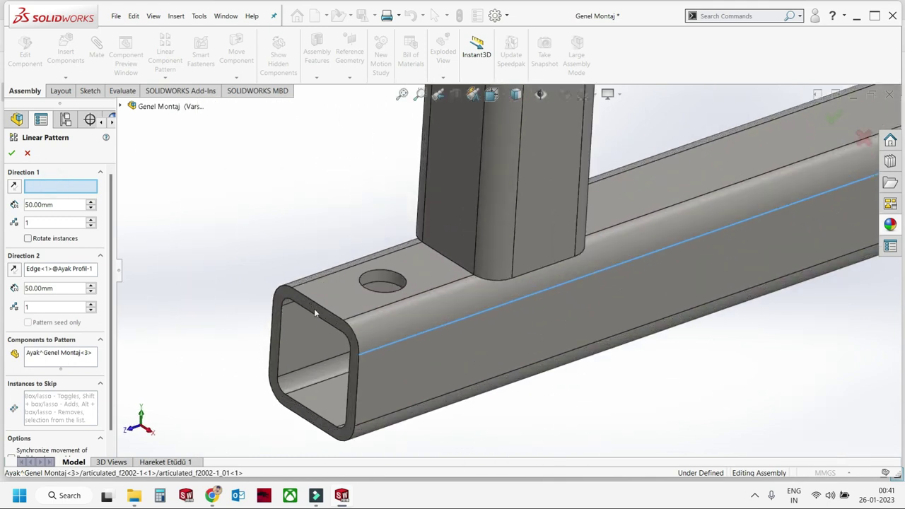
{"action": "left_click", "coordinate": [317, 307]}
Set 660 mm and 810 mm spacing with 2 instances each, giving four feet.
{"action": "scroll", "coordinate": [317, 307], "scroll_direction": "up", "scroll_amount": 3}
{"action": "scroll", "coordinate": [324, 316], "scroll_direction": "up", "scroll_amount": 3}
{"action": "scroll", "coordinate": [560, 295], "scroll_direction": "up", "scroll_amount": 2}
{"action": "type", "text": "660"}
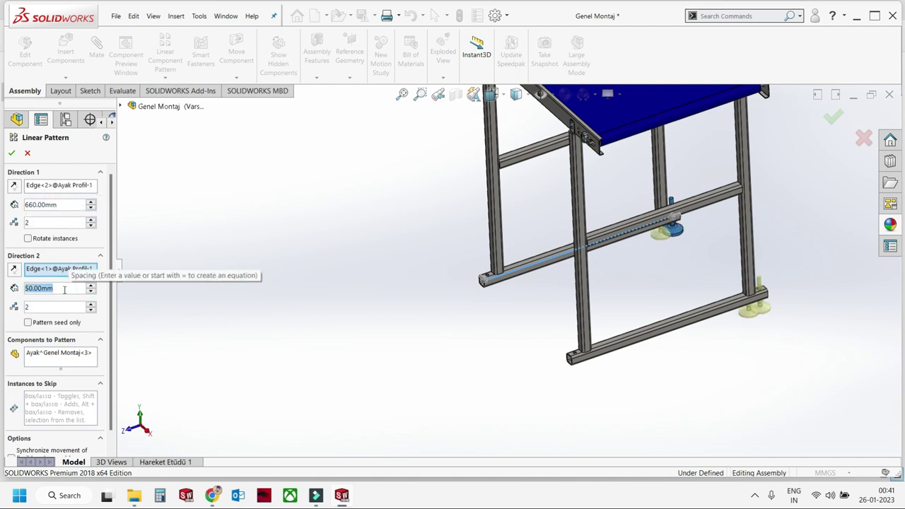
{"action": "type", "text": "81"}
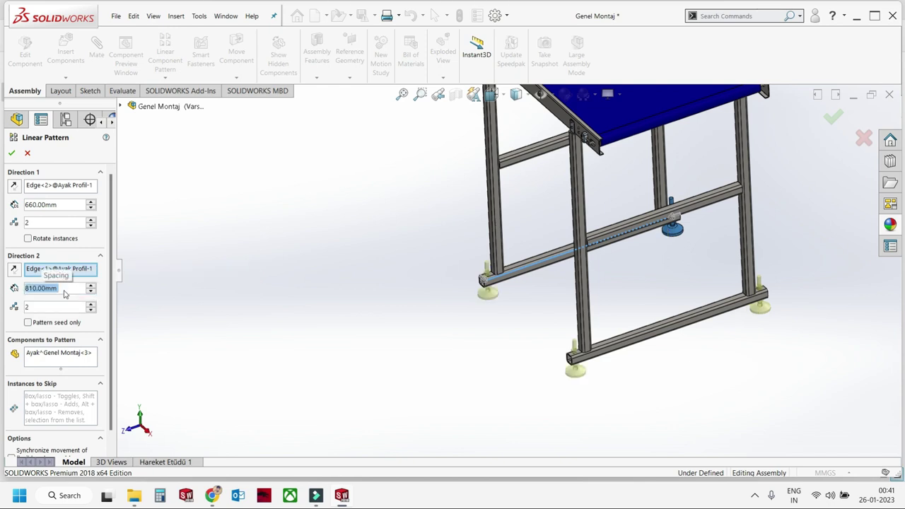
{"action": "key", "text": "Return"}
{"action": "mouse_move", "coordinate": [430, 344]}
{"action": "middle_mouse_down"}
{"action": "mouse_move", "coordinate": [653, 322]}
{"action": "mouse_move", "coordinate": [551, 169]}
{"action": "middle_mouse_up"}
Insert the open Genel Montaj assembly into P_65_AS_000_MAIN ASSEMBLY and place it beside the main machine.
{"action": "scroll", "coordinate": [551, 169], "scroll_direction": "down", "scroll_amount": 5}
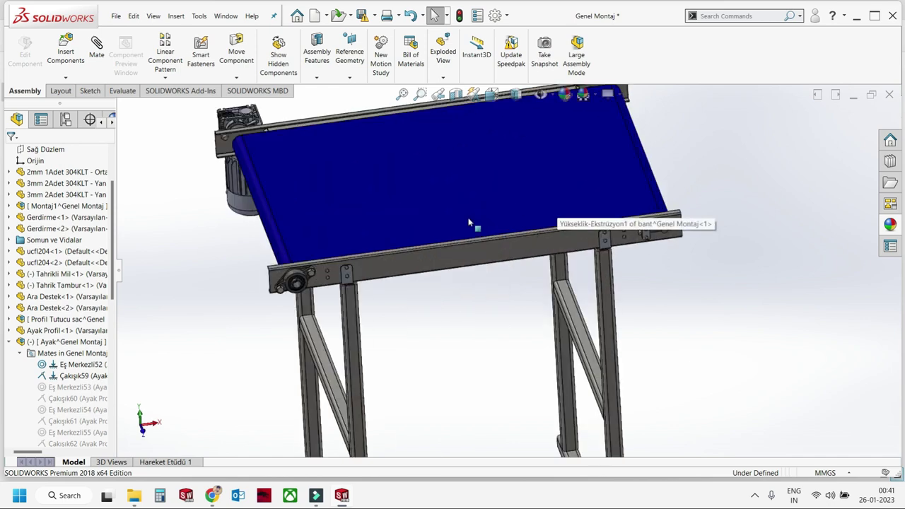
{"action": "middle_click_drag", "start_coordinate": [485, 188], "coordinate": [527, 127]}
{"action": "key", "text": "ctrl+7"}
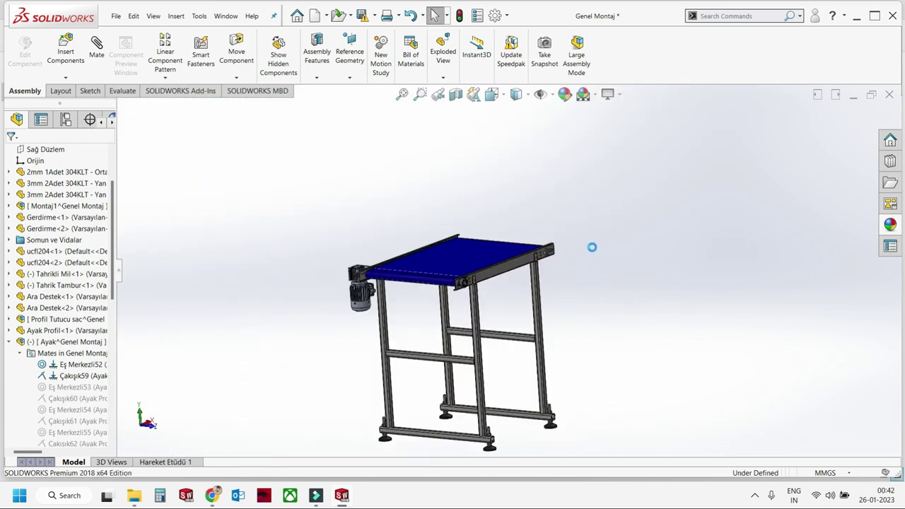
{"action": "key", "text": "ctrl+Tab"}
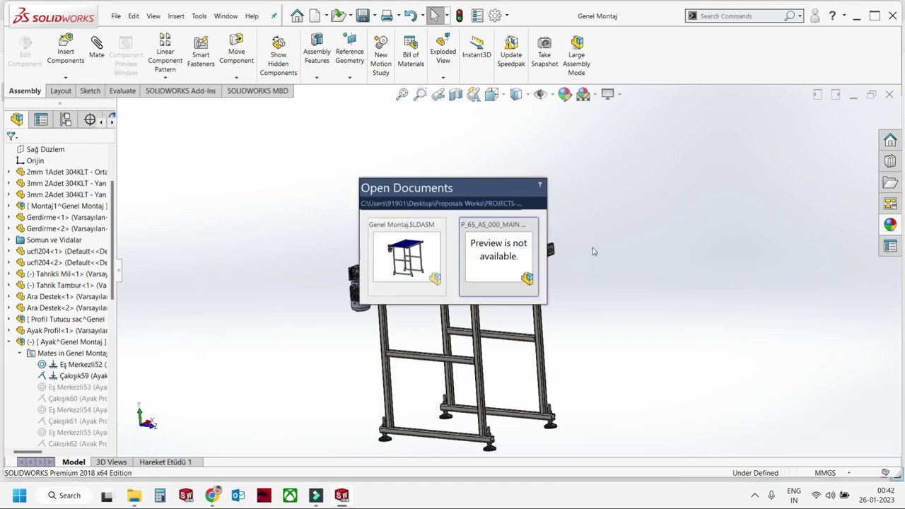
{"action": "left_click", "coordinate": [85, 70]}
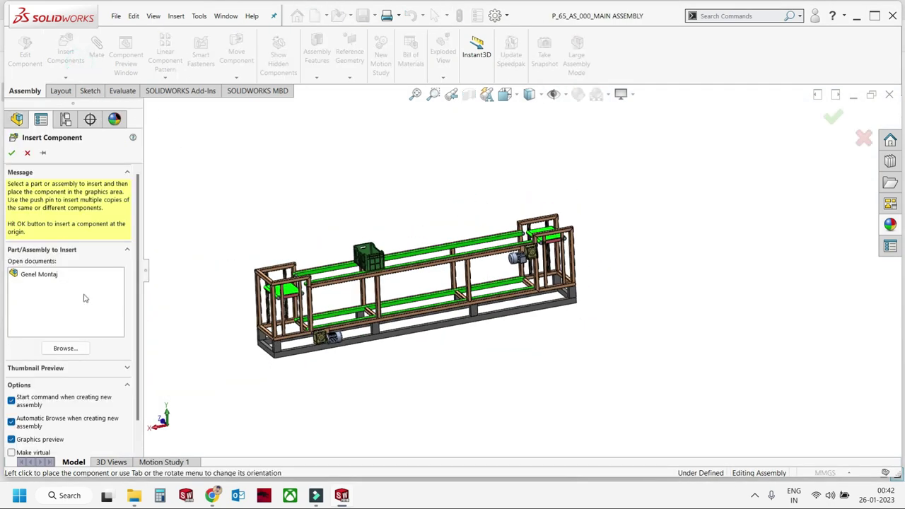
{"action": "left_click", "coordinate": [53, 280]}
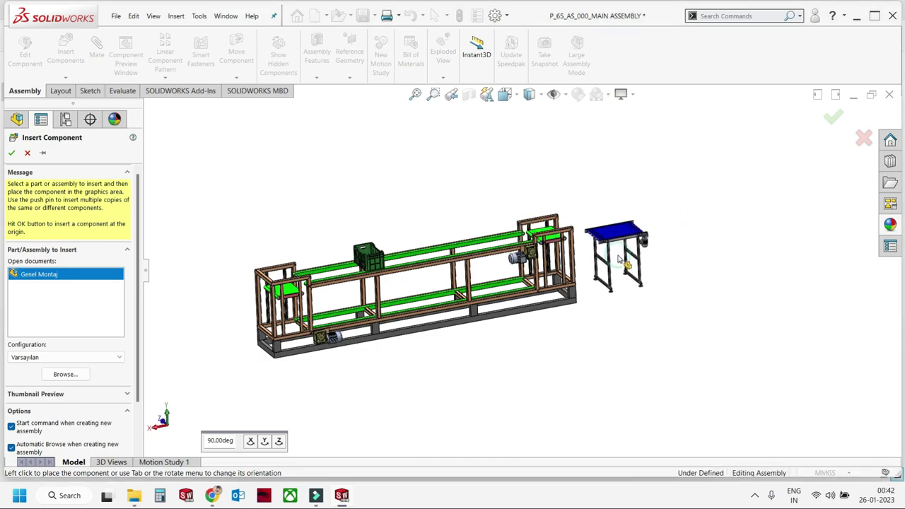
{"action": "left_click", "coordinate": [622, 262]}
{"action": "scroll", "coordinate": [548, 292], "scroll_direction": "down", "scroll_amount": 3}
{"action": "scroll", "coordinate": [548, 292], "scroll_direction": "down", "scroll_amount": 3}
Select a table leveling foot and the frame's bottom tube, then drag the conveyor table closer.
{"action": "scroll", "coordinate": [548, 292], "scroll_direction": "down", "scroll_amount": 2}
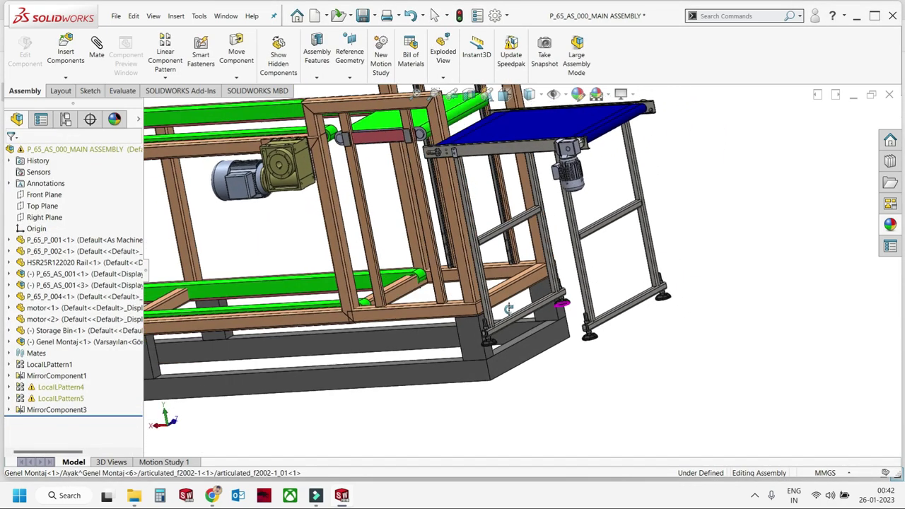
{"action": "scroll", "coordinate": [549, 287], "scroll_direction": "down", "scroll_amount": 2}
{"action": "scroll", "coordinate": [548, 279], "scroll_direction": "down", "scroll_amount": 2}
{"action": "scroll", "coordinate": [547, 268], "scroll_direction": "down", "scroll_amount": 2}
{"action": "left_click", "coordinate": [543, 257]}
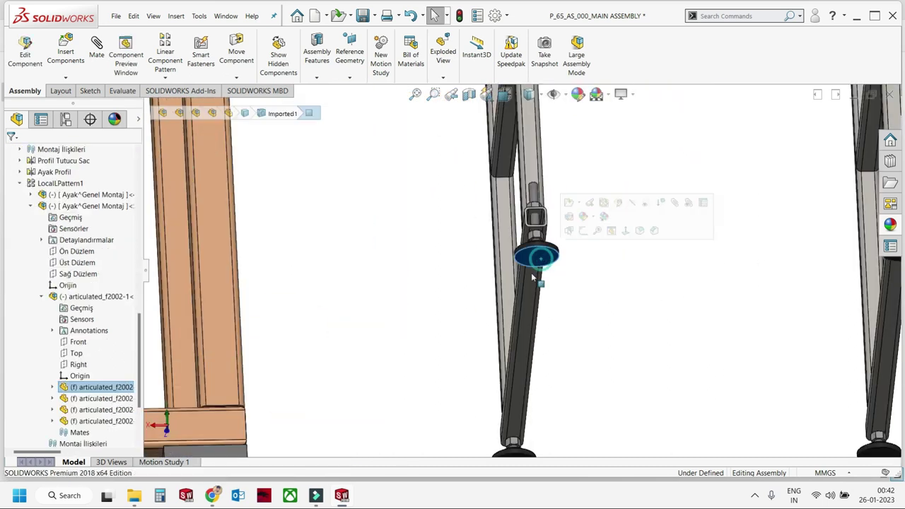
{"action": "scroll", "coordinate": [532, 272], "scroll_direction": "up", "scroll_amount": 3}
{"action": "scroll", "coordinate": [491, 337], "scroll_direction": "down", "scroll_amount": 2}
{"action": "left_click", "coordinate": [453, 345], "text": "ctrl"}
{"action": "left_click_drag", "start_coordinate": [768, 184], "coordinate": [729, 218]}
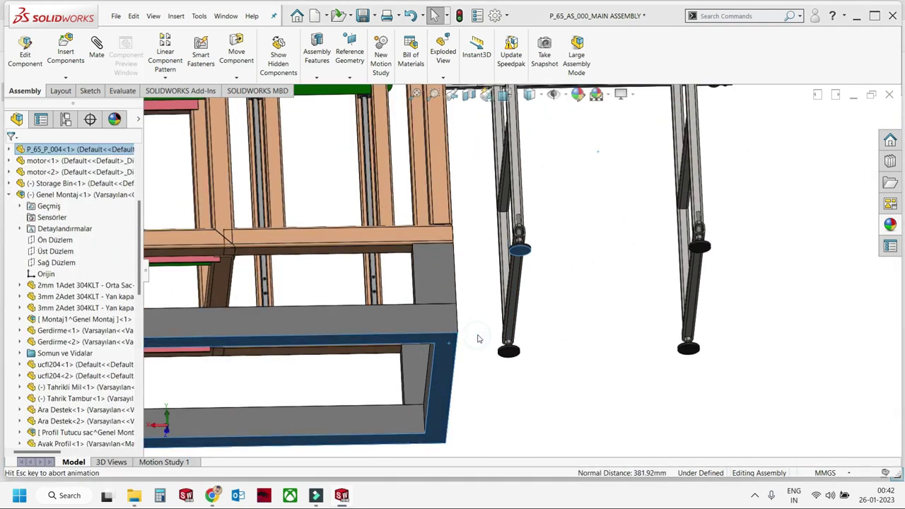
Select the conveyor table's left leg tube and the main frame block as faces to mate.
{"action": "scroll", "coordinate": [542, 233], "scroll_direction": "down", "scroll_amount": 2}
{"action": "left_click", "coordinate": [488, 240]}
{"action": "left_click", "coordinate": [378, 262], "text": "ctrl"}
{"action": "scroll", "coordinate": [555, 263], "scroll_direction": "up", "scroll_amount": 3}
{"action": "mouse_move", "coordinate": [555, 263]}
{"action": "middle_mouse_down"}
{"action": "mouse_move", "coordinate": [637, 247]}
{"action": "mouse_move", "coordinate": [624, 292]}
{"action": "middle_mouse_up"}
{"action": "scroll", "coordinate": [543, 292], "scroll_direction": "down", "scroll_amount": 4}
{"action": "scroll", "coordinate": [543, 292], "scroll_direction": "down", "scroll_amount": 2}
{"action": "left_click", "coordinate": [461, 253]}
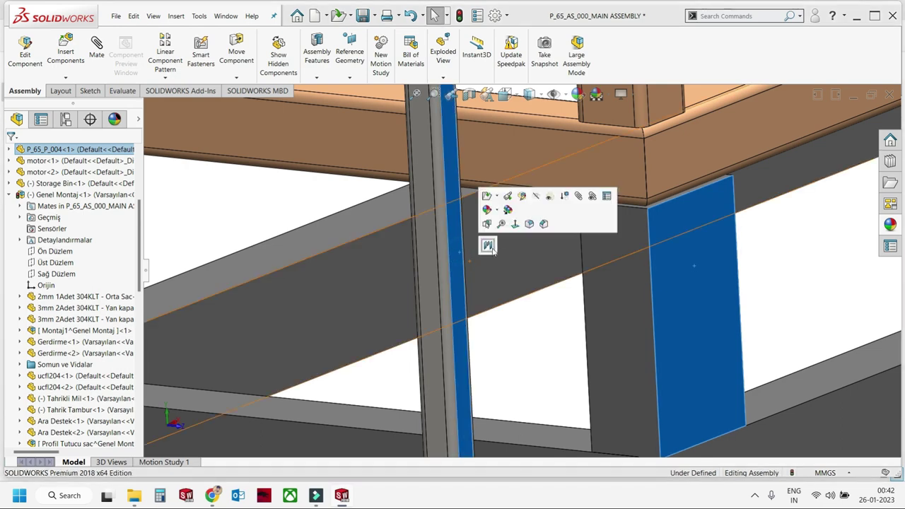
{"action": "middle_click_drag", "start_coordinate": [460, 252], "coordinate": [492, 250]}
{"action": "scroll", "coordinate": [554, 252], "scroll_direction": "up", "scroll_amount": 5}
Pick the conveyor's side strip and apply a 50 mm distance mate to the main frame.
{"action": "middle_click_drag", "start_coordinate": [553, 252], "coordinate": [512, 297]}
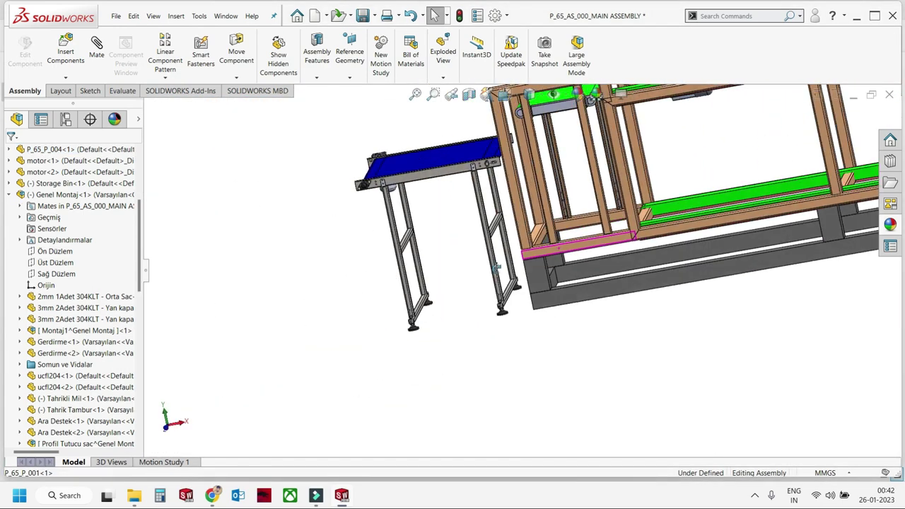
{"action": "scroll", "coordinate": [493, 236], "scroll_direction": "down", "scroll_amount": 4}
{"action": "scroll", "coordinate": [490, 230], "scroll_direction": "down", "scroll_amount": 3}
{"action": "scroll", "coordinate": [546, 191], "scroll_direction": "down", "scroll_amount": 2}
{"action": "mouse_move", "coordinate": [546, 191]}
{"action": "middle_mouse_down"}
{"action": "mouse_move", "coordinate": [467, 189]}
{"action": "mouse_move", "coordinate": [455, 165]}
{"action": "middle_mouse_up"}
{"action": "scroll", "coordinate": [455, 165], "scroll_direction": "up", "scroll_amount": 3}
{"action": "scroll", "coordinate": [603, 227], "scroll_direction": "down", "scroll_amount": 2}
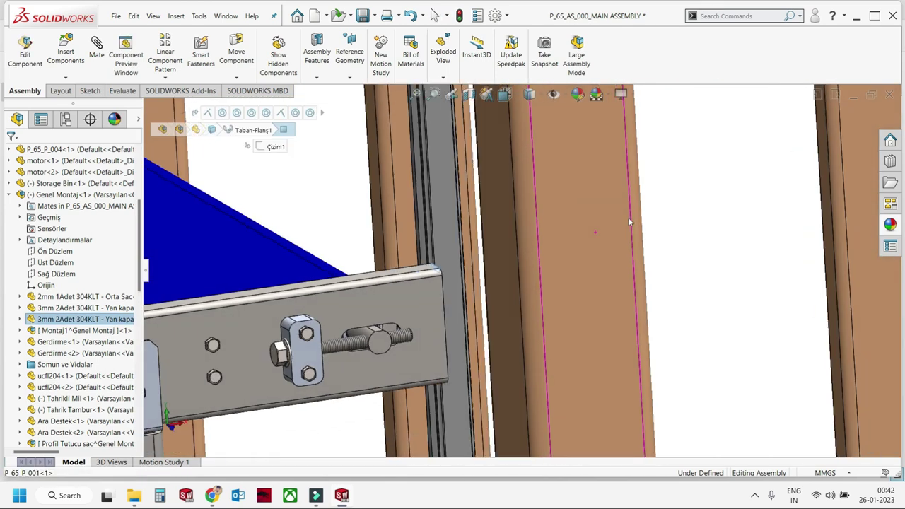
{"action": "left_click", "coordinate": [499, 256]}
{"action": "left_click", "coordinate": [584, 250]}
{"action": "type", "text": "50"}
{"action": "key", "text": "Return"}
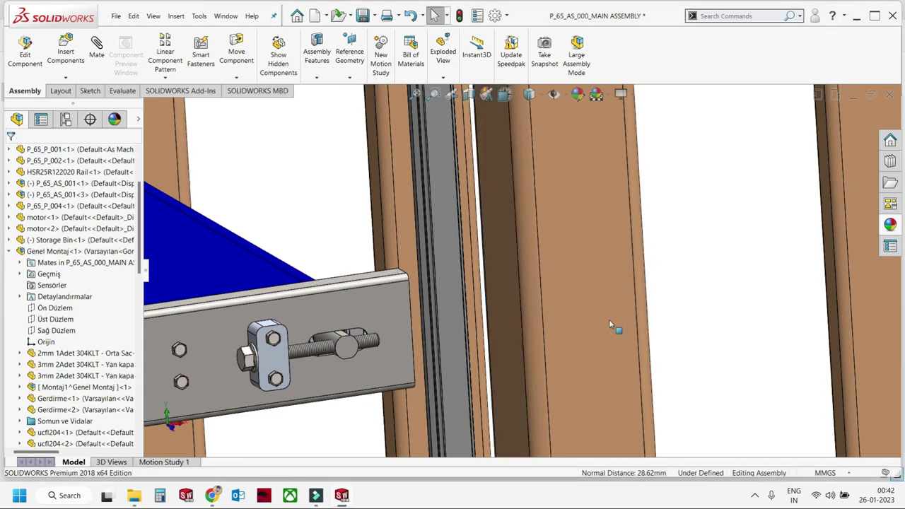
View the assembly from the front, fit it, and open the table's Ayak Profil leg frame part.
{"action": "scroll", "coordinate": [609, 319], "scroll_direction": "up", "scroll_amount": 8}
{"action": "middle_click_drag", "start_coordinate": [726, 327], "coordinate": [691, 349]}
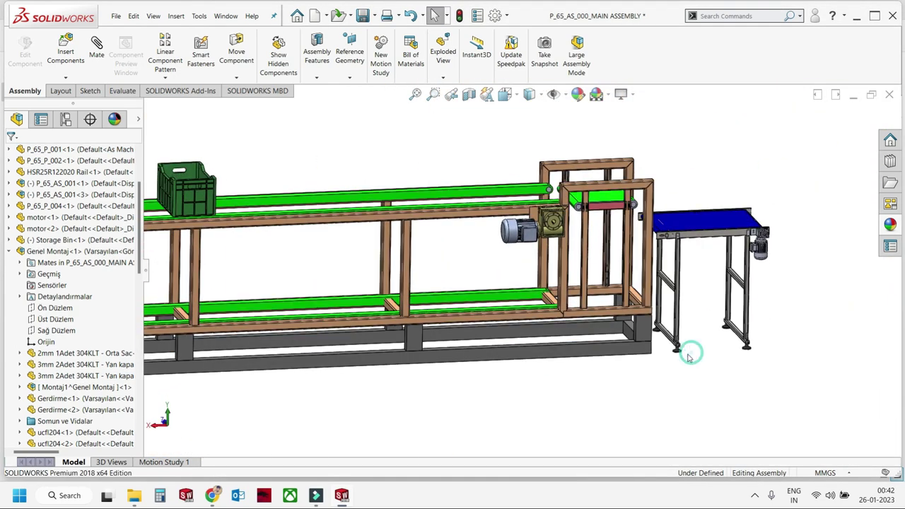
{"action": "key", "text": "ctrl+1"}
{"action": "scroll", "coordinate": [585, 261], "scroll_direction": "up", "scroll_amount": 5}
{"action": "scroll", "coordinate": [586, 261], "scroll_direction": "down", "scroll_amount": 3}
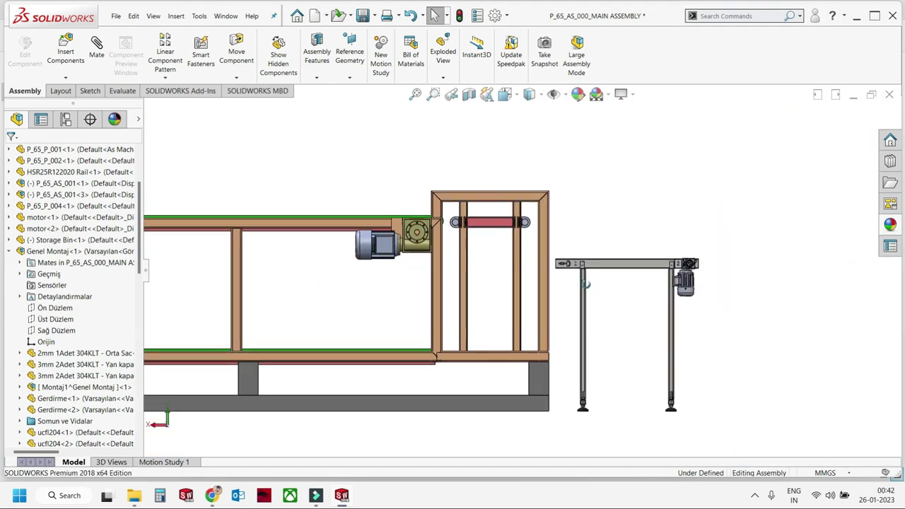
{"action": "middle_click_drag", "start_coordinate": [585, 261], "coordinate": [577, 269]}
{"action": "left_click", "coordinate": [578, 269]}
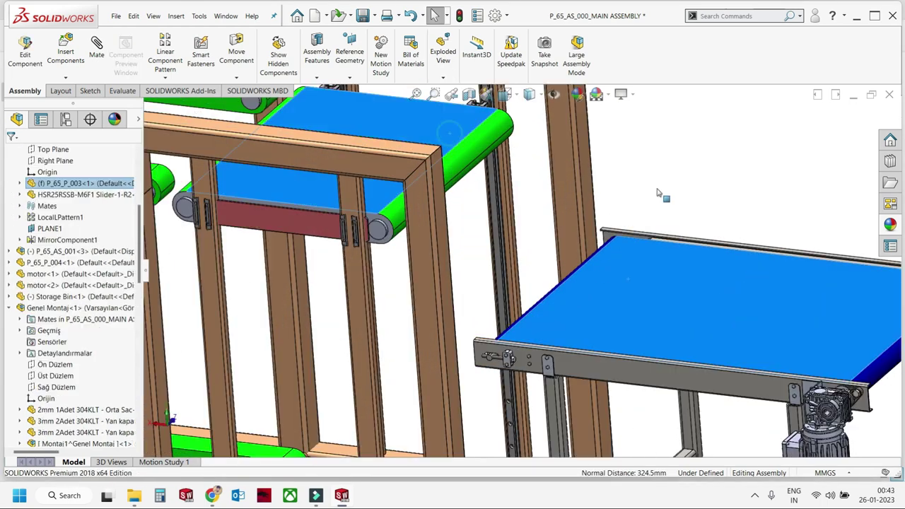
{"action": "key", "text": "f"}
{"action": "scroll", "coordinate": [582, 325], "scroll_direction": "down", "scroll_amount": 3}
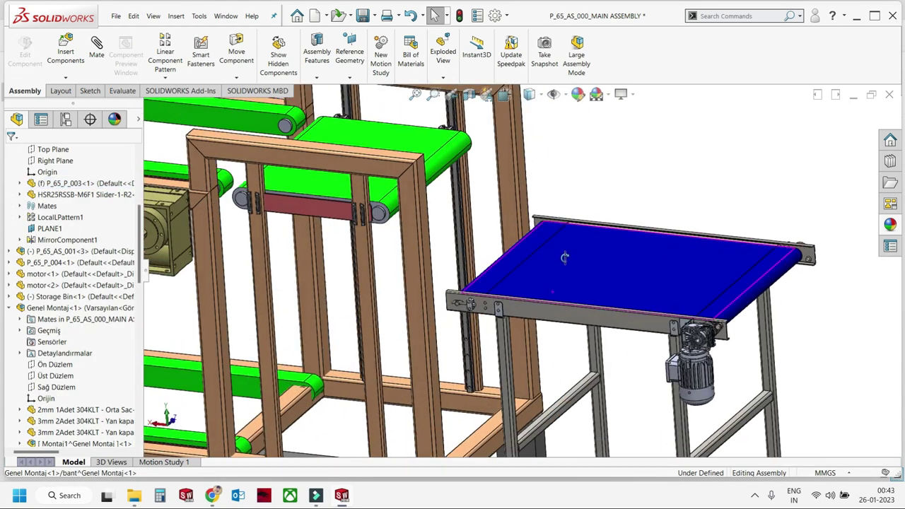
{"action": "scroll", "coordinate": [582, 324], "scroll_direction": "down", "scroll_amount": 3}
{"action": "left_click", "coordinate": [457, 294]}
{"action": "left_click", "coordinate": [481, 233]}
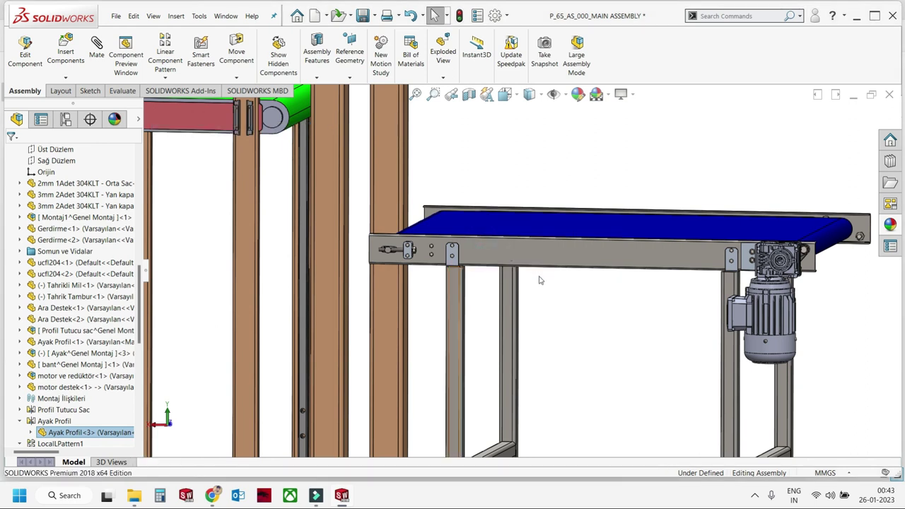
Try changing the square tube frame's 1000 mm upright height directly on the model.
{"action": "scroll", "coordinate": [455, 202], "scroll_direction": "down", "scroll_amount": 2}
{"action": "left_click", "coordinate": [454, 203]}
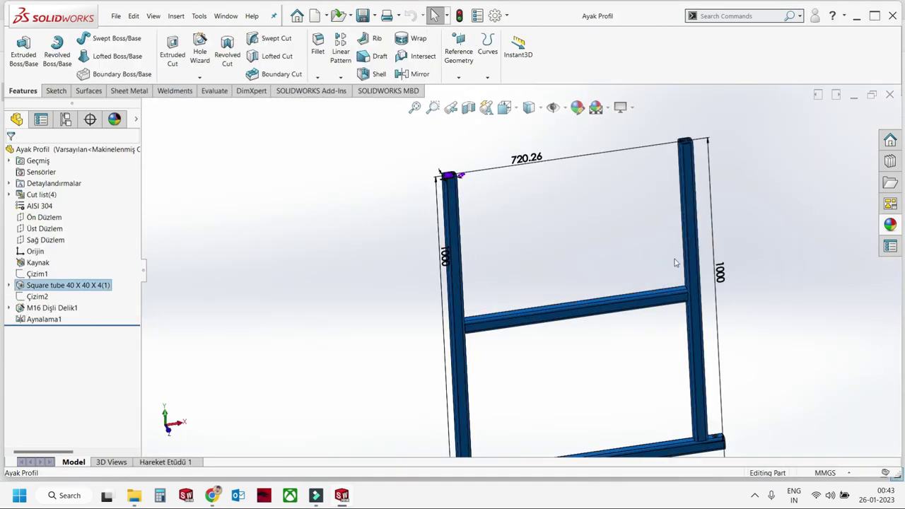
{"action": "double_click", "coordinate": [724, 275]}
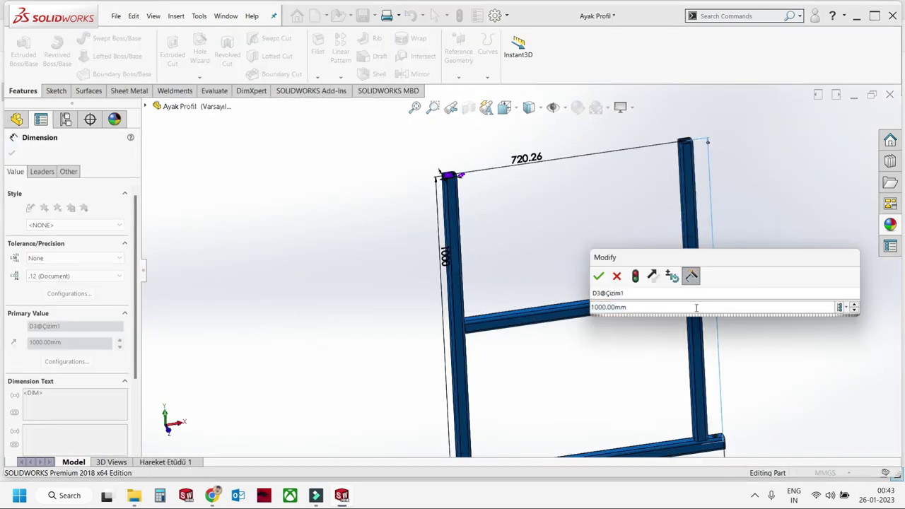
{"action": "type", "text": "3"}
{"action": "key", "text": "Return"}
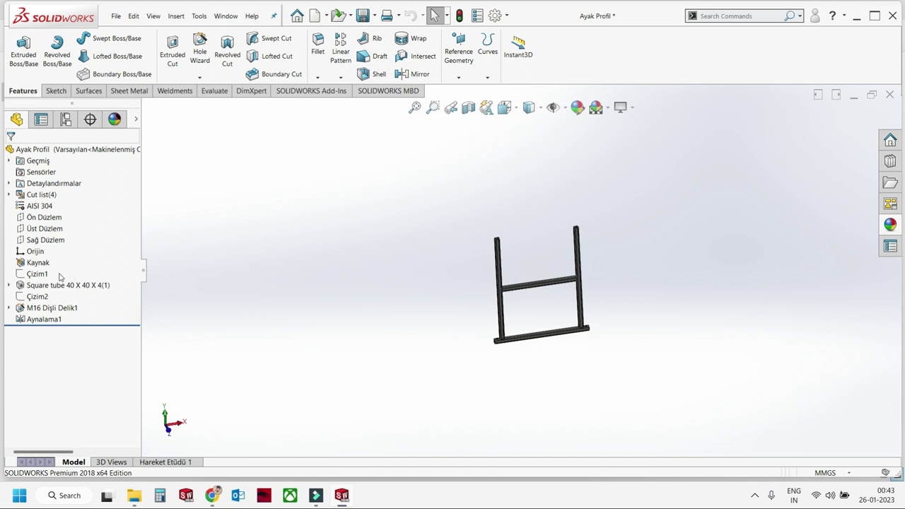
Edit sketch Çizim1 under Square tube 40 X 40 X 4(1) and set the right upright to 1325 mm.
{"action": "left_click", "coordinate": [29, 285]}
{"action": "left_click", "coordinate": [10, 285]}
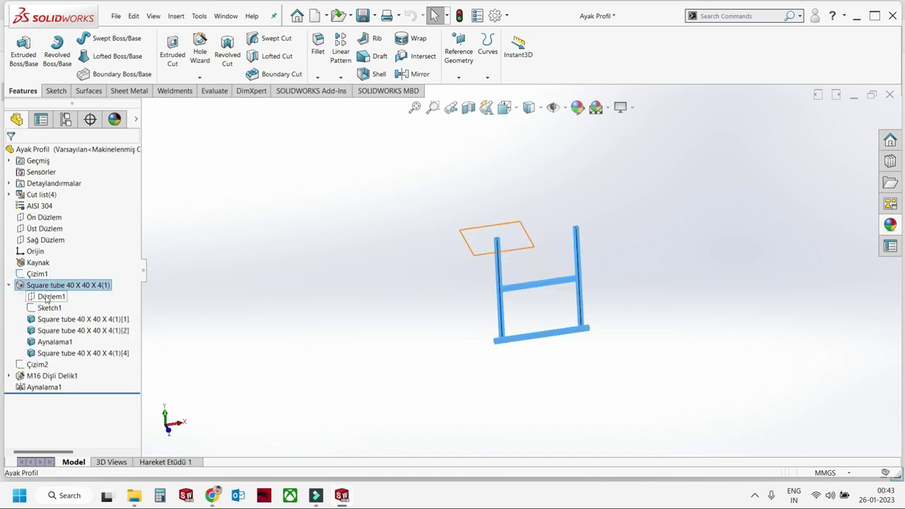
{"action": "left_click", "coordinate": [29, 275]}
{"action": "left_click", "coordinate": [33, 251]}
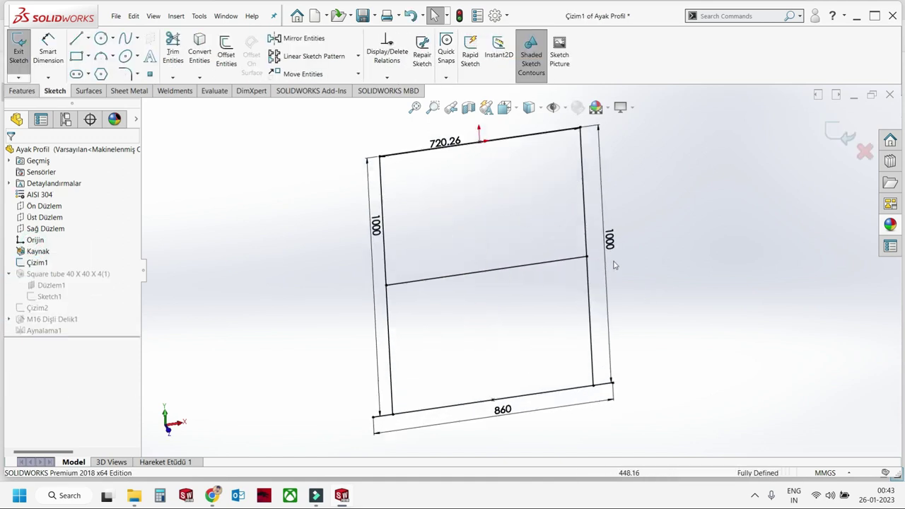
{"action": "double_click", "coordinate": [602, 287]}
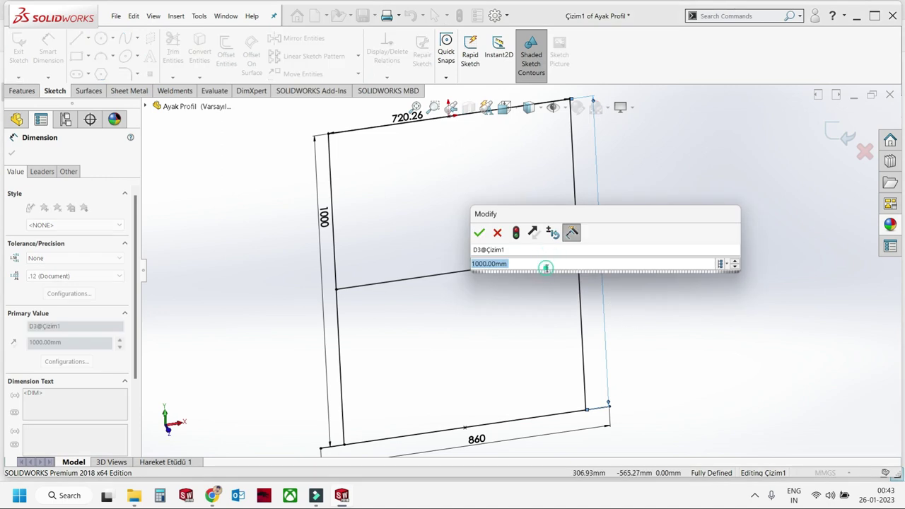
{"action": "type", "text": "325"}
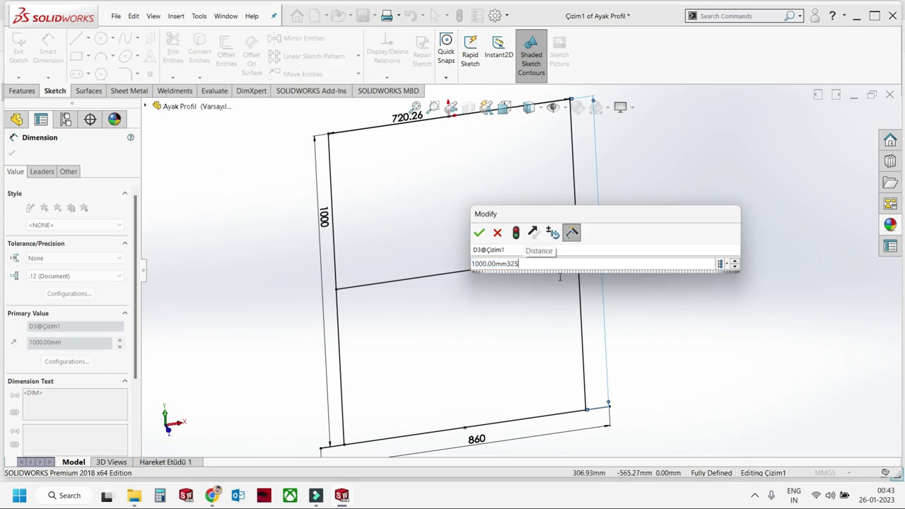
{"action": "left_click", "coordinate": [680, 267]}
Set the left upright to 1325 mm, then close and save the leg frame part.
{"action": "double_click", "coordinate": [322, 220]}
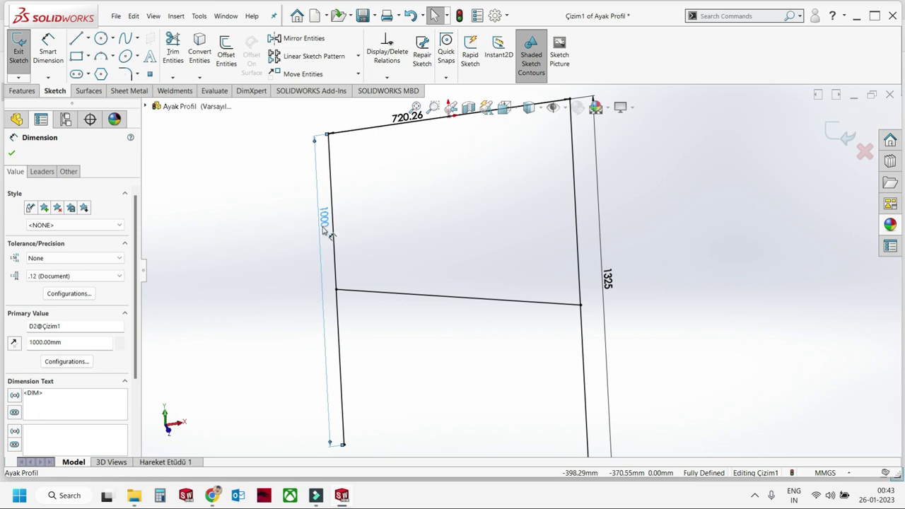
{"action": "type", "text": "3"}
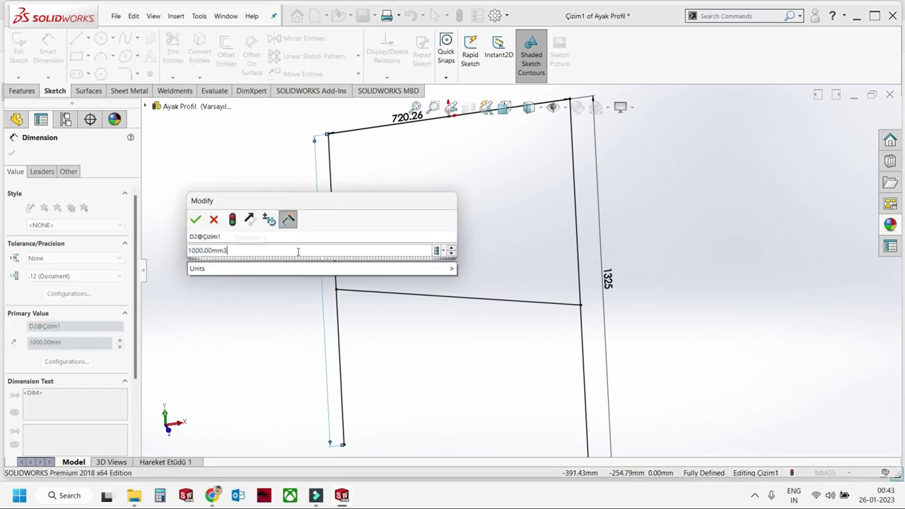
{"action": "key", "text": "Return"}
{"action": "left_click", "coordinate": [252, 250]}
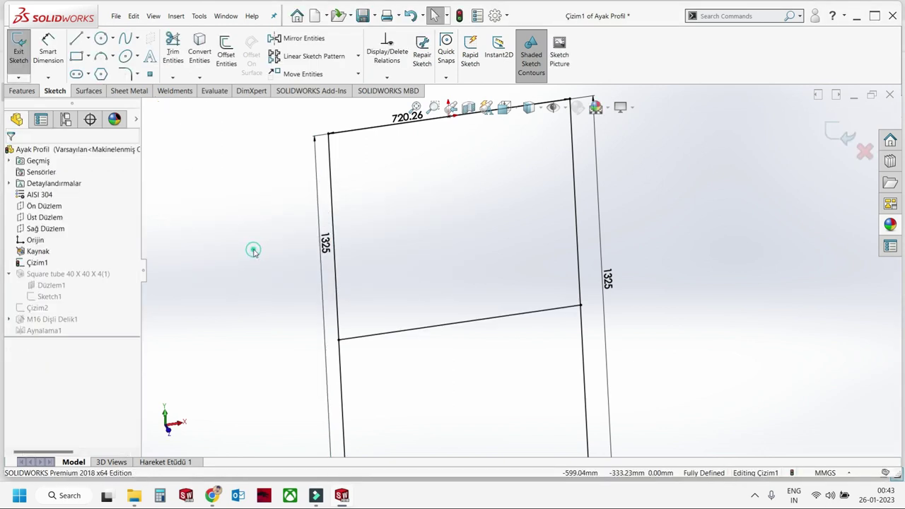
{"action": "middle_click", "coordinate": [707, 225]}
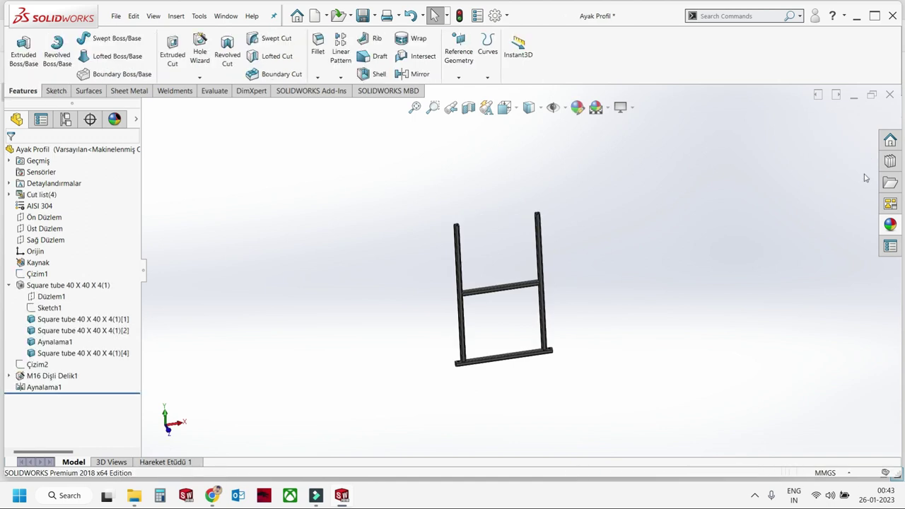
{"action": "left_click", "coordinate": [890, 94]}
{"action": "left_click", "coordinate": [433, 245]}
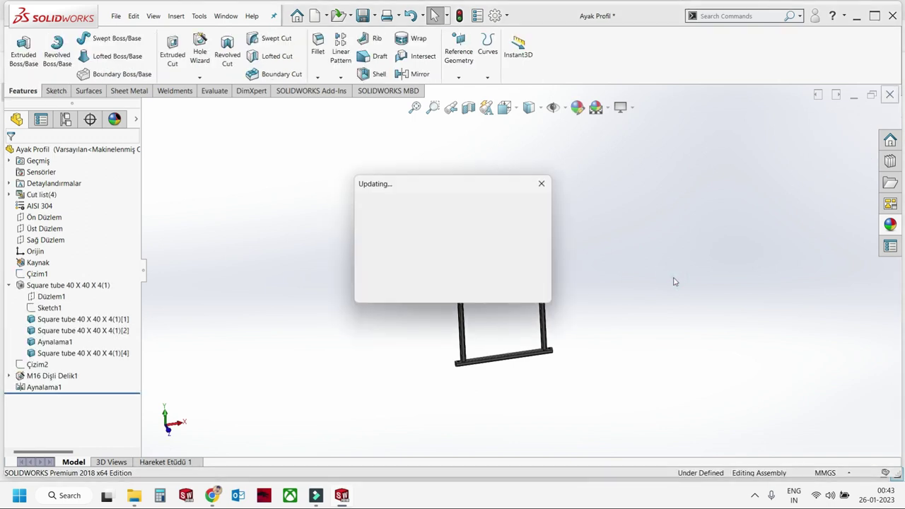
Orbit and zoom to inspect the conveyor table on its 1325 mm legs, then select the storage bin.
{"action": "scroll", "coordinate": [630, 294], "scroll_direction": "up", "scroll_amount": 5}
{"action": "scroll", "coordinate": [597, 301], "scroll_direction": "up", "scroll_amount": 3}
{"action": "middle_click_drag", "start_coordinate": [552, 313], "coordinate": [579, 350]}
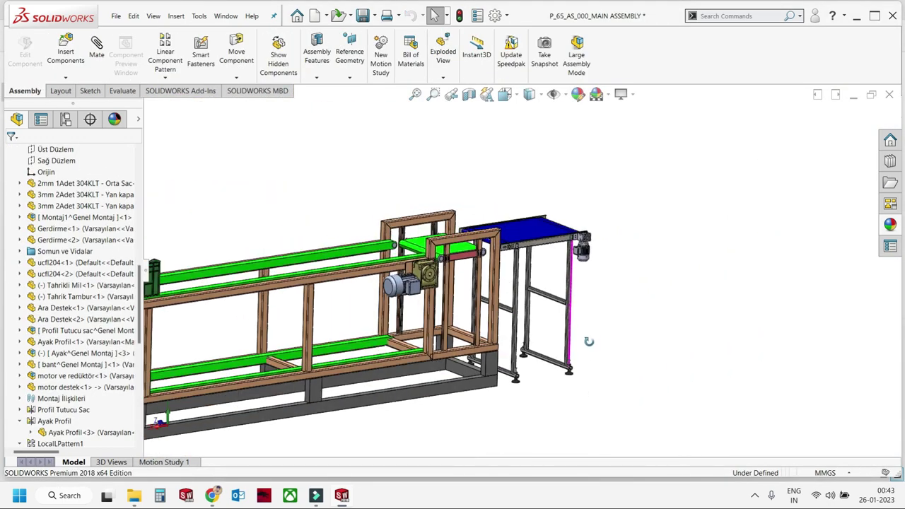
{"action": "scroll", "coordinate": [579, 350], "scroll_direction": "up", "scroll_amount": 3}
{"action": "scroll", "coordinate": [630, 319], "scroll_direction": "up", "scroll_amount": 2}
{"action": "scroll", "coordinate": [566, 290], "scroll_direction": "down", "scroll_amount": 3}
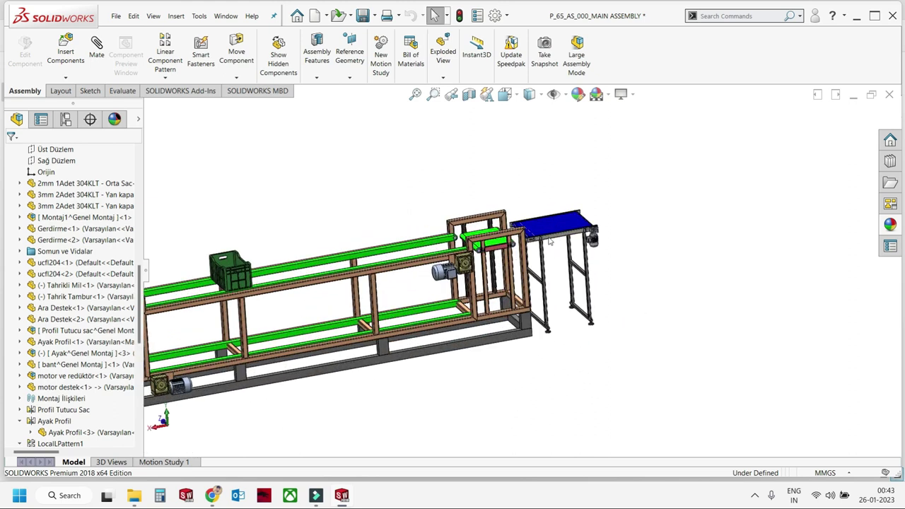
{"action": "scroll", "coordinate": [558, 272], "scroll_direction": "down", "scroll_amount": 3}
{"action": "scroll", "coordinate": [556, 267], "scroll_direction": "down", "scroll_amount": 1}
{"action": "scroll", "coordinate": [558, 251], "scroll_direction": "up", "scroll_amount": 3}
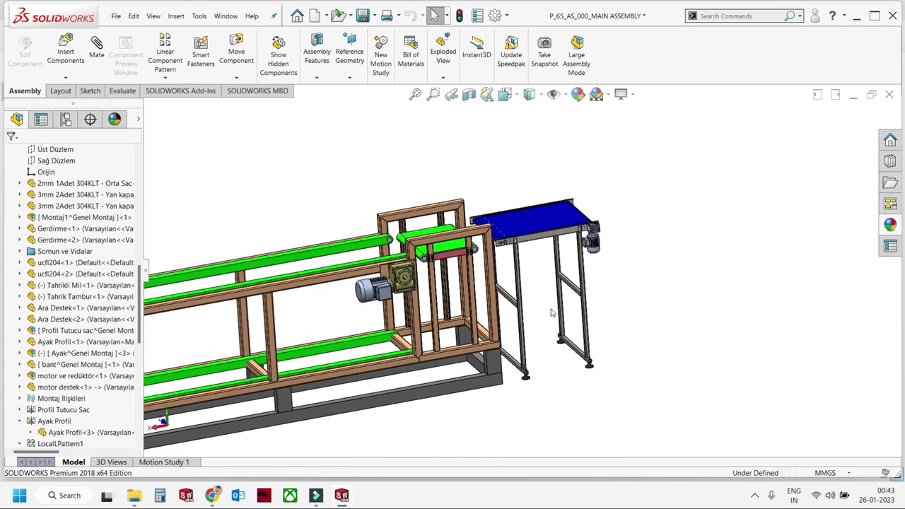
{"action": "left_click", "coordinate": [209, 276]}
{"action": "scroll", "coordinate": [227, 262], "scroll_direction": "down", "scroll_amount": 4}
{"action": "scroll", "coordinate": [225, 257], "scroll_direction": "up", "scroll_amount": 4}
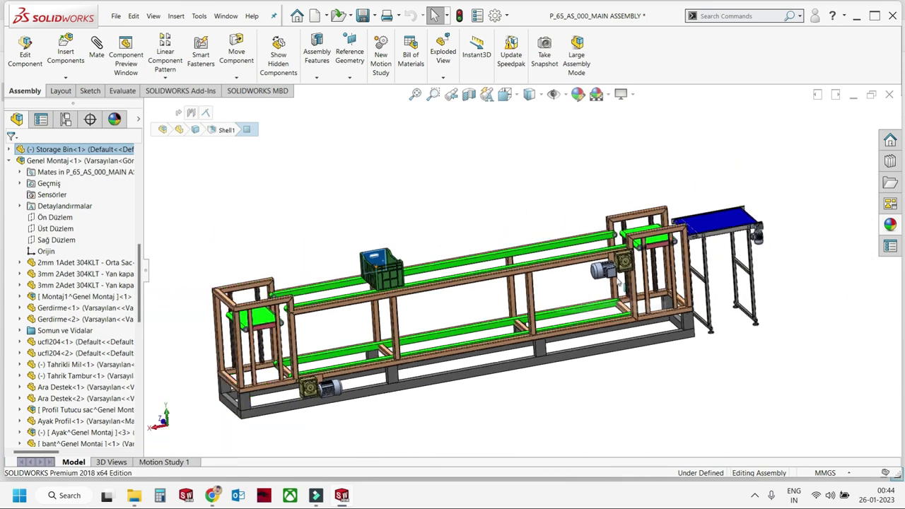
{"action": "scroll", "coordinate": [159, 260], "scroll_direction": "down", "scroll_amount": 3}
Drag the green Storage Bin from the main frame down onto the blue conveyor belt.
{"action": "left_click_drag", "start_coordinate": [162, 262], "coordinate": [739, 162]}
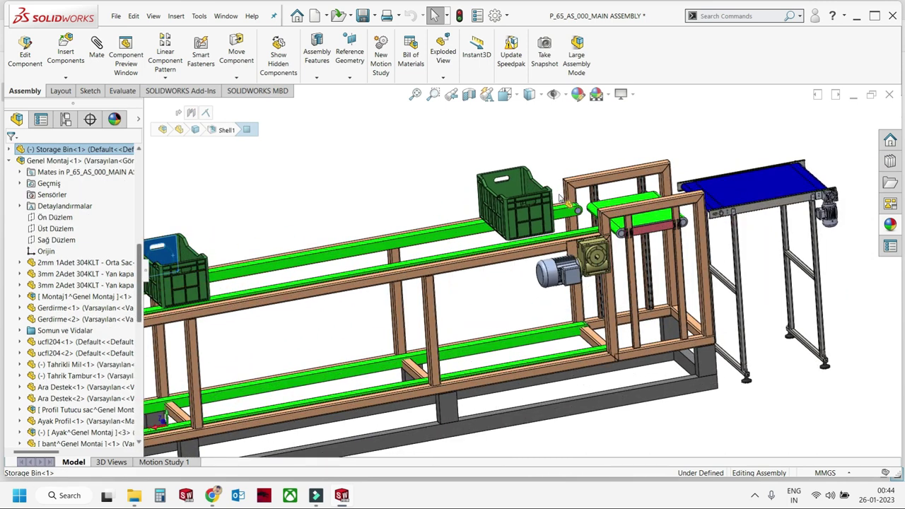
{"action": "scroll", "coordinate": [684, 181], "scroll_direction": "down", "scroll_amount": 3}
{"action": "scroll", "coordinate": [684, 182], "scroll_direction": "up", "scroll_amount": 2}
{"action": "mouse_move", "coordinate": [687, 194]}
{"action": "middle_mouse_down"}
{"action": "mouse_move", "coordinate": [450, 216]}
{"action": "mouse_move", "coordinate": [628, 289]}
{"action": "middle_mouse_up"}
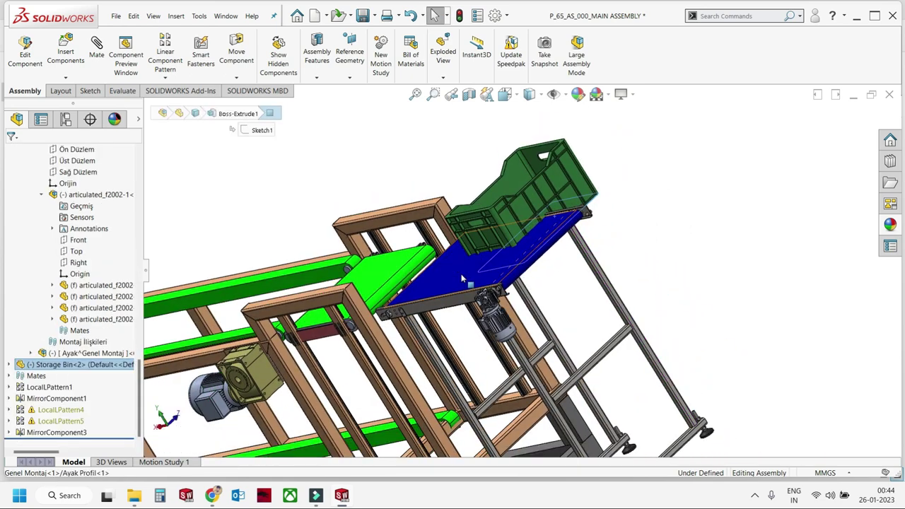
{"action": "left_click", "coordinate": [491, 270]}
{"action": "left_click_drag", "start_coordinate": [490, 270], "coordinate": [467, 277]}
Orbit around the bin to check its placement and select the blue conveyor belt part.
{"action": "scroll", "coordinate": [467, 278], "scroll_direction": "down", "scroll_amount": 2}
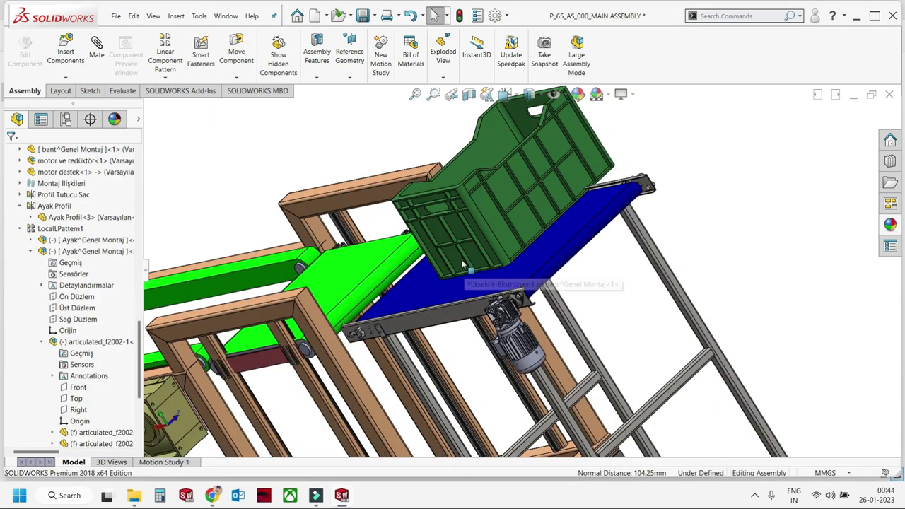
{"action": "left_click", "coordinate": [496, 220]}
{"action": "middle_click_drag", "start_coordinate": [495, 219], "coordinate": [615, 216]}
{"action": "scroll", "coordinate": [615, 216], "scroll_direction": "down", "scroll_amount": 2}
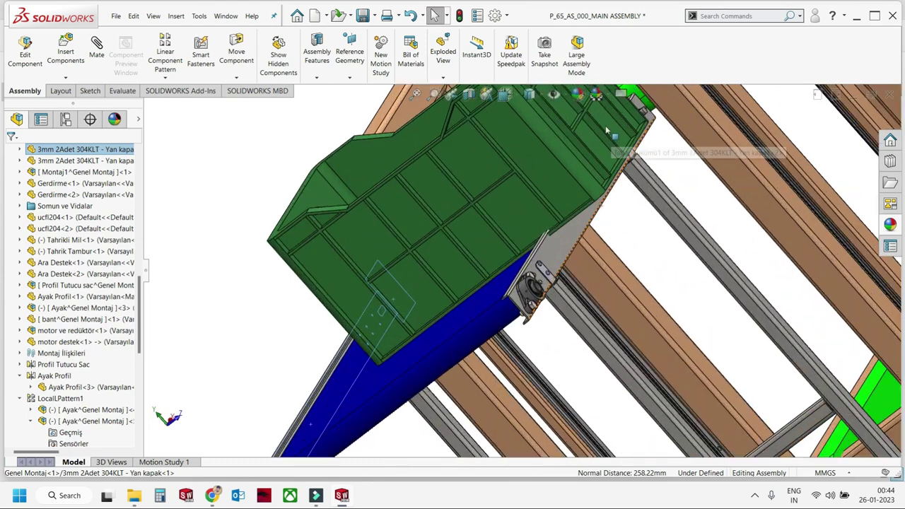
{"action": "left_click", "coordinate": [594, 228]}
{"action": "left_click", "coordinate": [593, 226]}
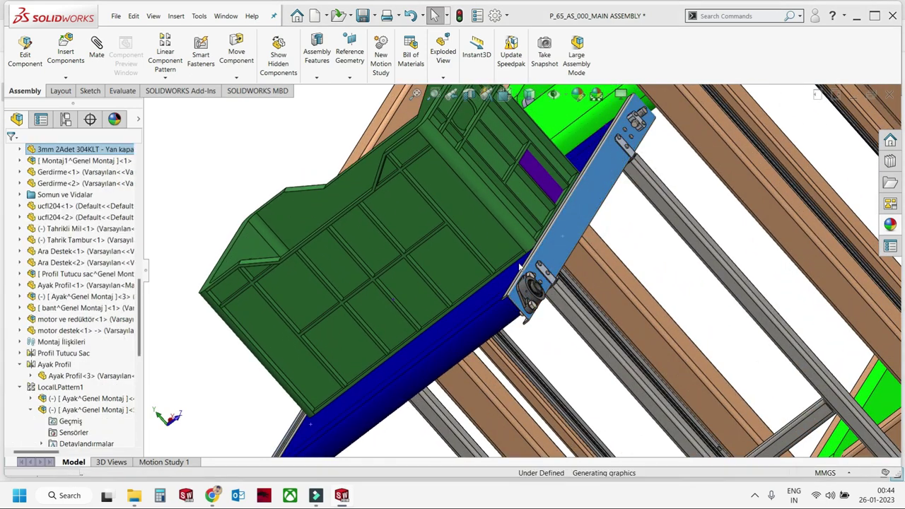
{"action": "left_click", "coordinate": [530, 280]}
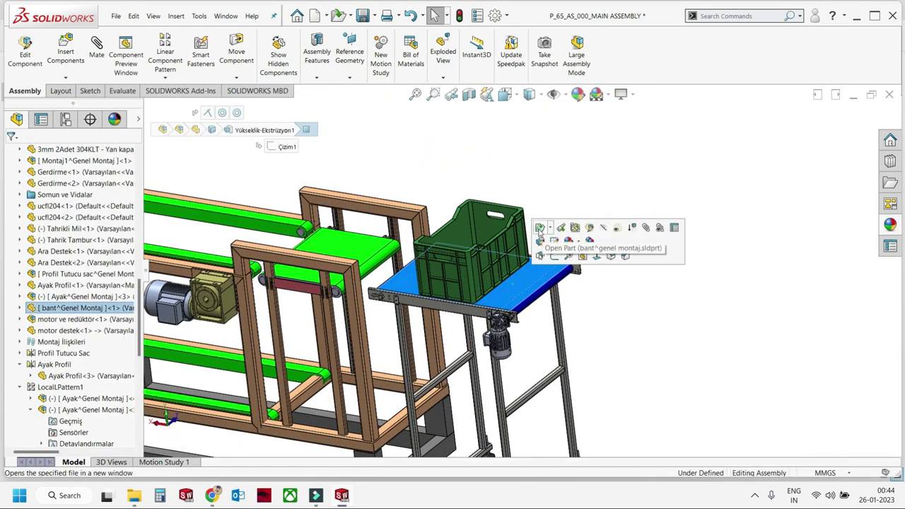
Change the bant^Genel Montaj belt from blue to red, then close it back to P_65_AS_000_MAIN ASSEMBLY.
{"action": "left_click", "coordinate": [541, 241]}
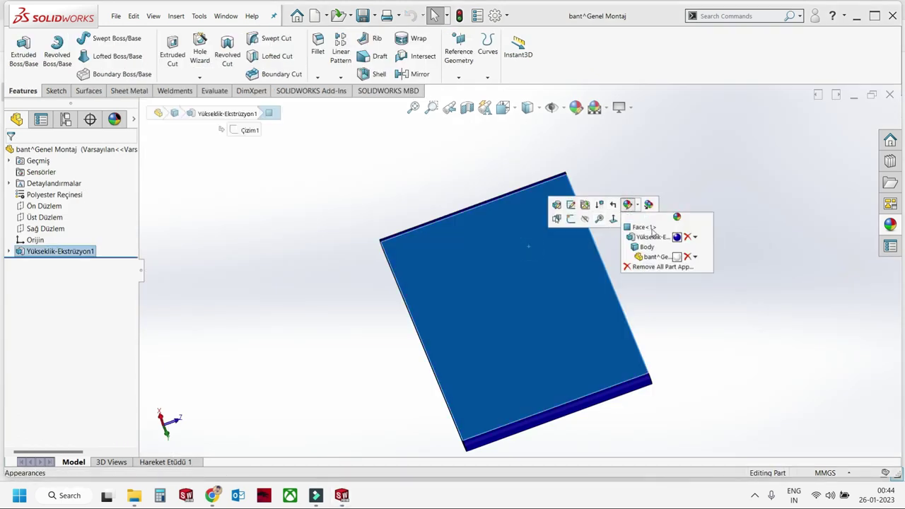
{"action": "left_click", "coordinate": [653, 235]}
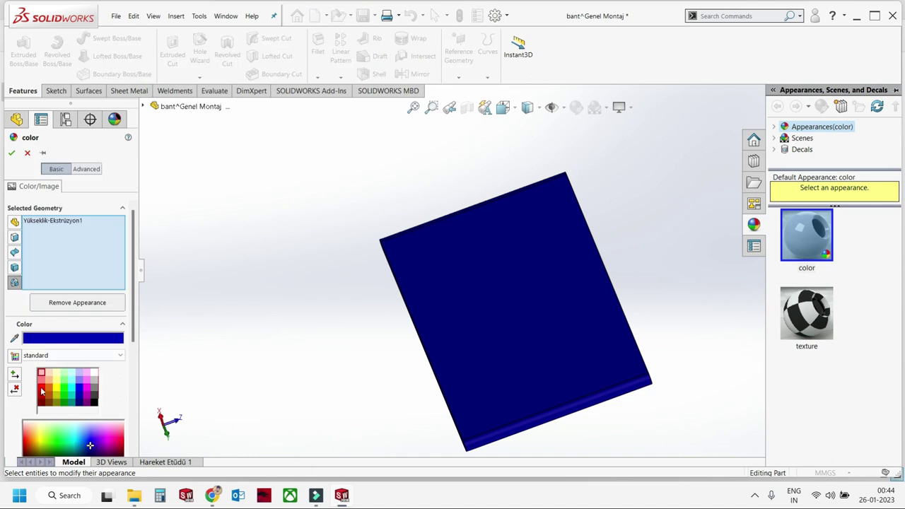
{"action": "left_click", "coordinate": [41, 388]}
{"action": "left_click", "coordinate": [12, 154]}
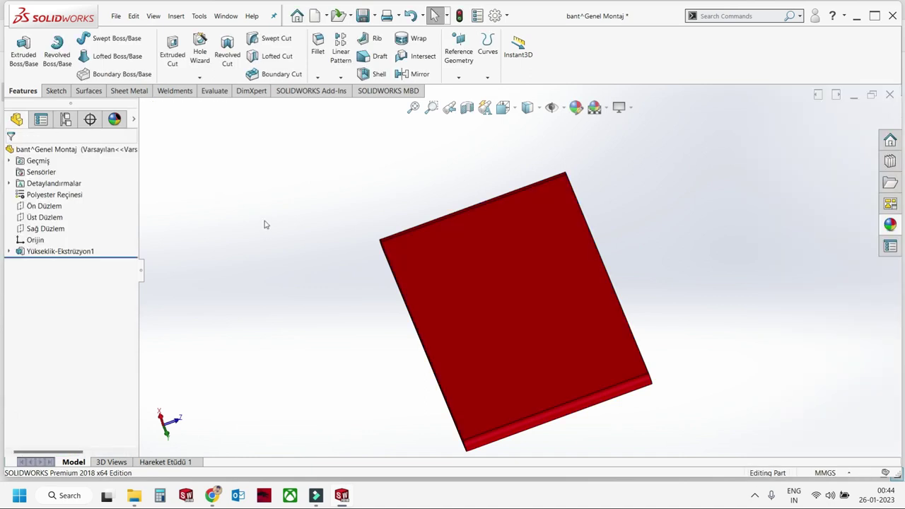
{"action": "left_click", "coordinate": [890, 95]}
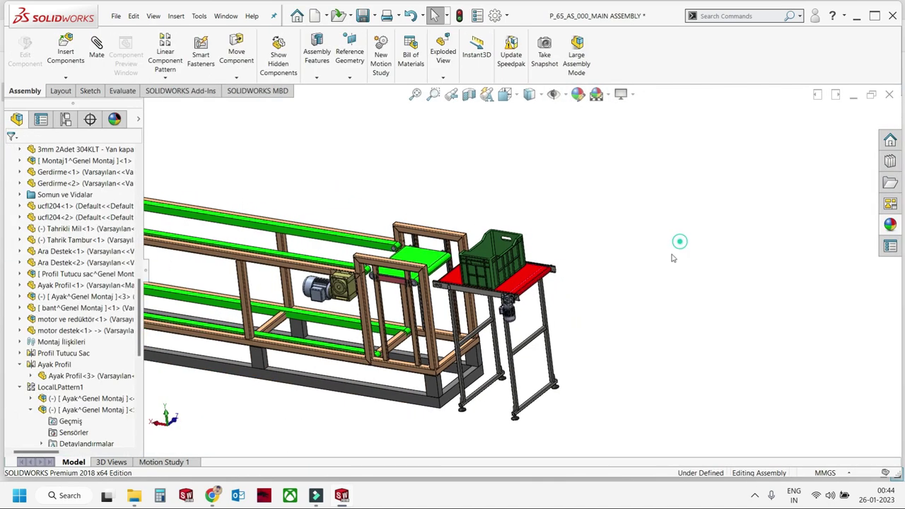
Fit the whole conveyor in view and collapse the assembly tree to top-level items.
{"action": "scroll", "coordinate": [538, 335], "scroll_direction": "up", "scroll_amount": 5}
{"action": "scroll", "coordinate": [495, 336], "scroll_direction": "down", "scroll_amount": 2}
{"action": "scroll", "coordinate": [441, 341], "scroll_direction": "up", "scroll_amount": 3}
{"action": "scroll", "coordinate": [441, 283], "scroll_direction": "down", "scroll_amount": 3}
{"action": "scroll", "coordinate": [439, 290], "scroll_direction": "down", "scroll_amount": 1}
{"action": "scroll", "coordinate": [396, 269], "scroll_direction": "down", "scroll_amount": 2}
{"action": "scroll", "coordinate": [360, 251], "scroll_direction": "down", "scroll_amount": 2}
{"action": "left_click", "coordinate": [361, 251]}
{"action": "key", "text": "f"}
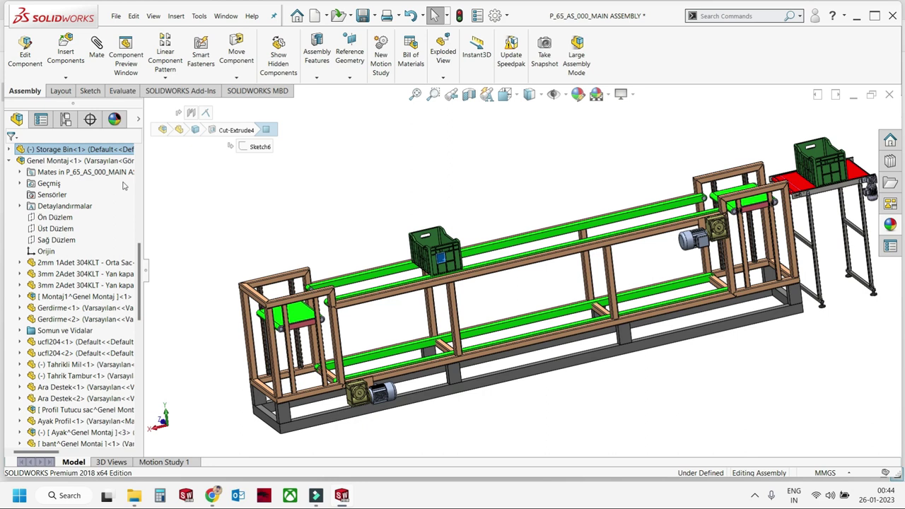
{"action": "left_click", "coordinate": [177, 167]}
{"action": "right_click", "coordinate": [133, 167]}
{"action": "left_click", "coordinate": [134, 172]}
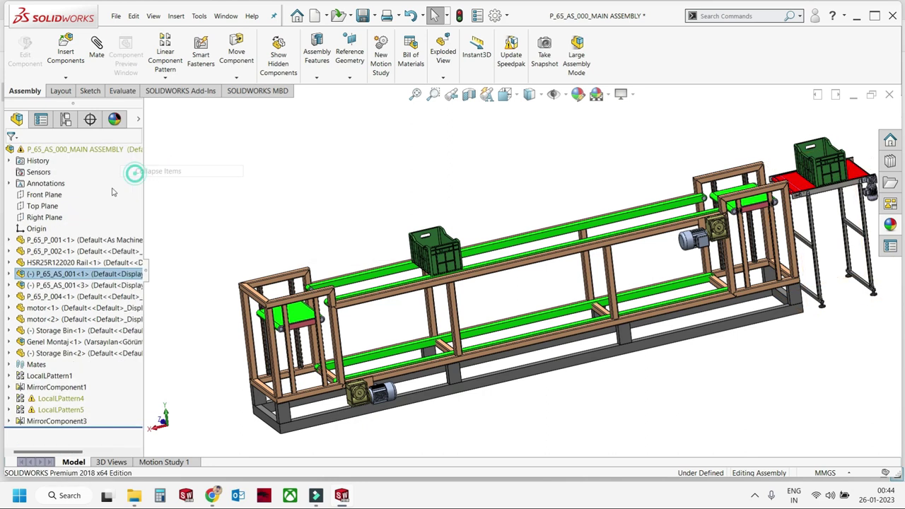
Start a linear component pattern of Storage Bin<1> with Direction 1 along the conveyor rail.
{"action": "left_click", "coordinate": [62, 330]}
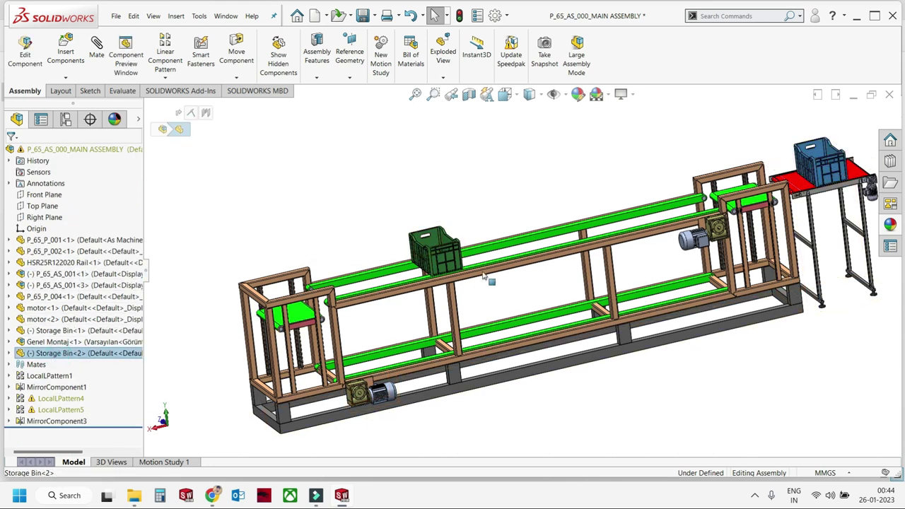
{"action": "left_click", "coordinate": [165, 77]}
{"action": "left_click", "coordinate": [191, 87]}
{"action": "left_click", "coordinate": [499, 267]}
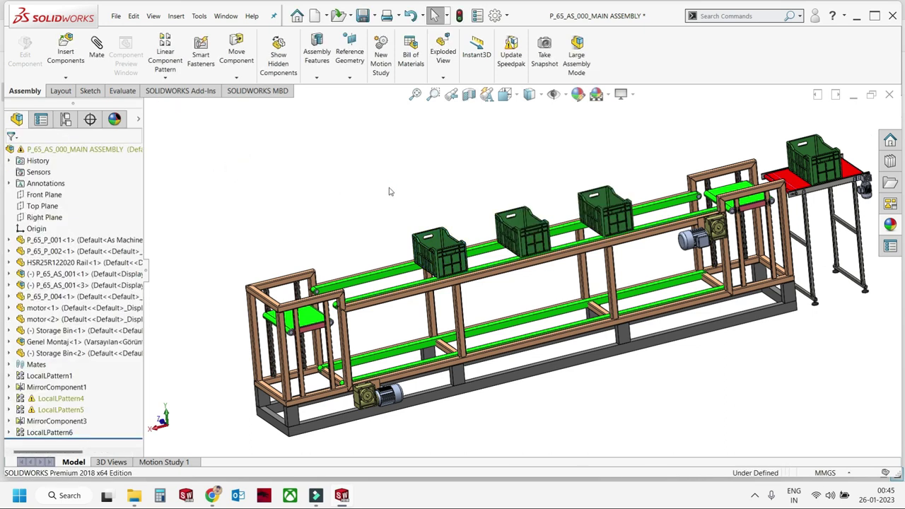
Ctrl-drag a copy of Storage Bin<3> down onto the lower conveyor.
{"action": "scroll", "coordinate": [612, 330], "scroll_direction": "up", "scroll_amount": 3}
{"action": "scroll", "coordinate": [559, 276], "scroll_direction": "down", "scroll_amount": 2}
{"action": "scroll", "coordinate": [559, 275], "scroll_direction": "down", "scroll_amount": 3}
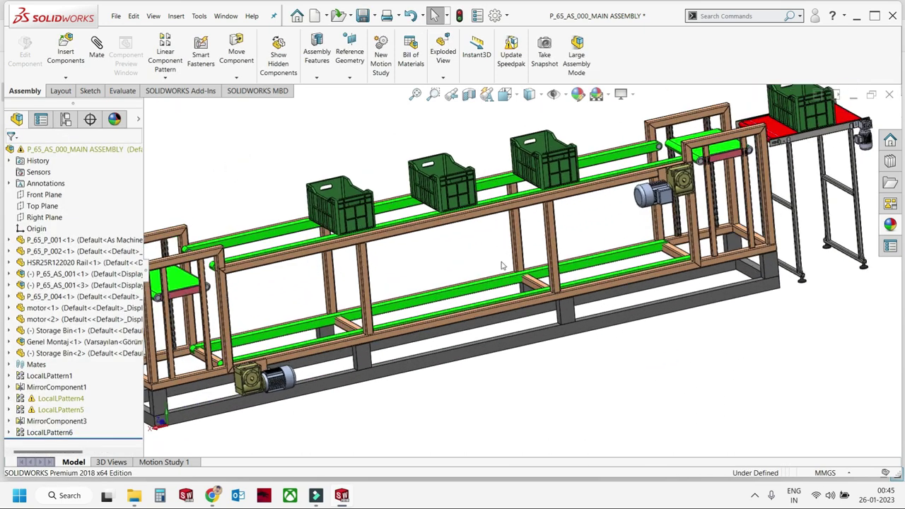
{"action": "scroll", "coordinate": [503, 267], "scroll_direction": "up", "scroll_amount": 2}
{"action": "scroll", "coordinate": [484, 213], "scroll_direction": "down", "scroll_amount": 2}
{"action": "left_click", "coordinate": [485, 213]}
{"action": "left_click_drag", "start_coordinate": [484, 213], "coordinate": [485, 283]}
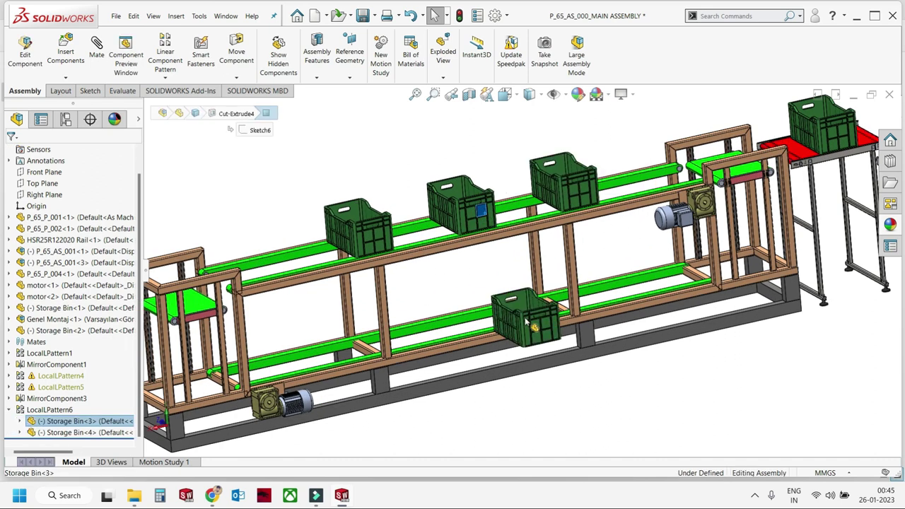
Slide the crates, including Storage Bin<5>, to new positions along the conveyor frame.
{"action": "scroll", "coordinate": [495, 289], "scroll_direction": "down", "scroll_amount": 3}
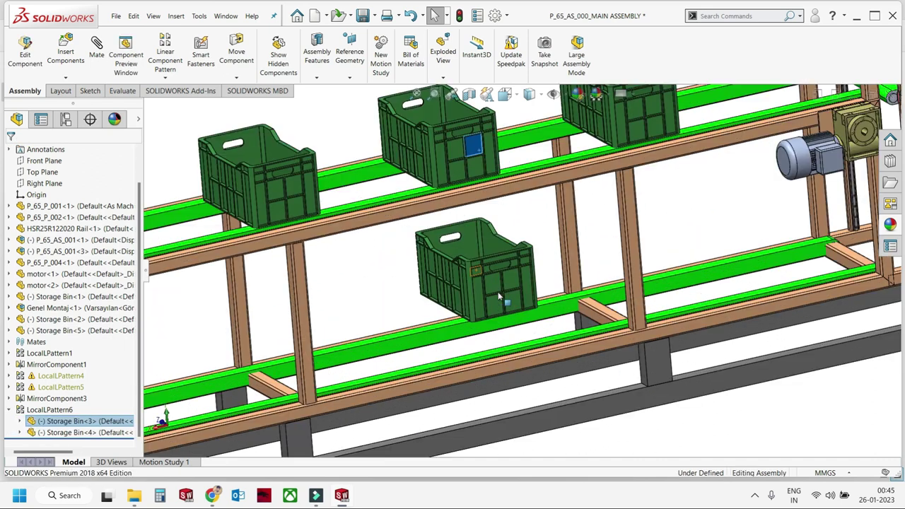
{"action": "scroll", "coordinate": [498, 292], "scroll_direction": "down", "scroll_amount": 2}
{"action": "scroll", "coordinate": [498, 212], "scroll_direction": "up", "scroll_amount": 2}
{"action": "scroll", "coordinate": [500, 200], "scroll_direction": "down", "scroll_amount": 3}
{"action": "left_click", "coordinate": [494, 232]}
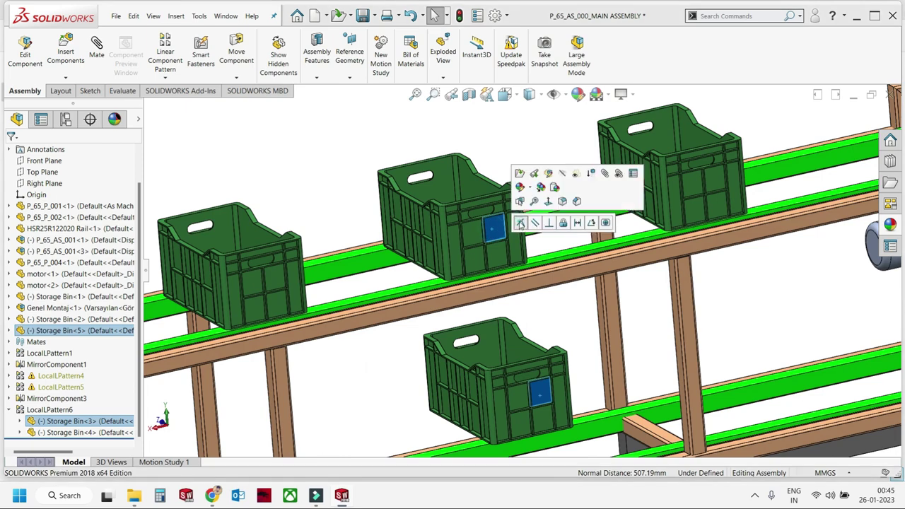
{"action": "middle_click_drag", "start_coordinate": [493, 232], "coordinate": [503, 286]}
{"action": "left_click", "coordinate": [502, 286]}
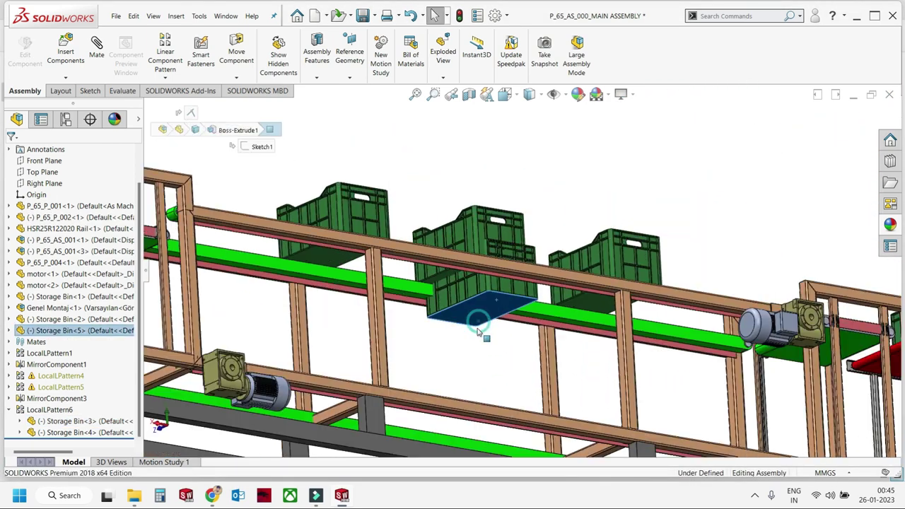
{"action": "scroll", "coordinate": [503, 283], "scroll_direction": "up", "scroll_amount": 5}
{"action": "scroll", "coordinate": [504, 273], "scroll_direction": "down", "scroll_amount": 8}
{"action": "left_click", "coordinate": [500, 267]}
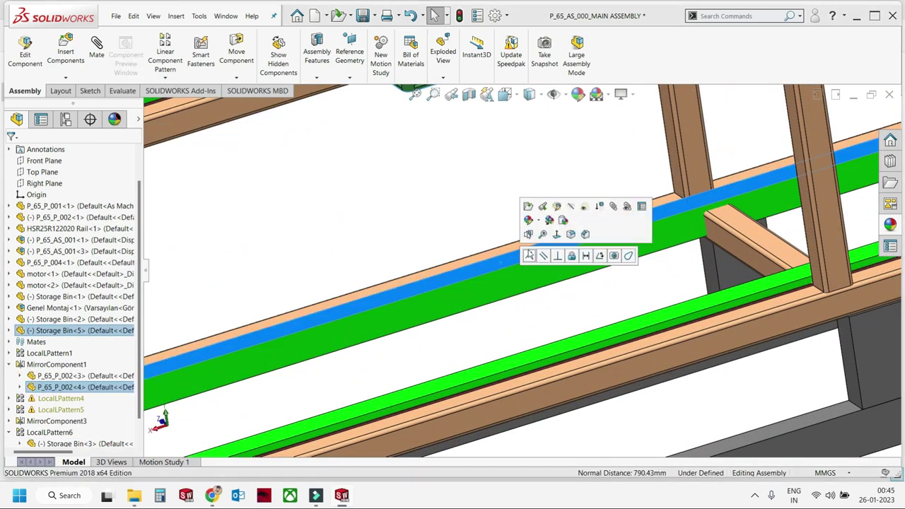
{"action": "scroll", "coordinate": [527, 258], "scroll_direction": "up", "scroll_amount": 2}
{"action": "scroll", "coordinate": [531, 254], "scroll_direction": "up", "scroll_amount": 2}
{"action": "scroll", "coordinate": [532, 252], "scroll_direction": "up", "scroll_amount": 2}
{"action": "scroll", "coordinate": [532, 251], "scroll_direction": "up", "scroll_amount": 5}
{"action": "middle_click_drag", "start_coordinate": [533, 251], "coordinate": [532, 284]}
{"action": "scroll", "coordinate": [532, 284], "scroll_direction": "down", "scroll_amount": 5}
{"action": "mouse_move", "coordinate": [526, 269]}
{"action": "left_mouse_down"}
{"action": "mouse_move", "coordinate": [710, 253]}
{"action": "mouse_move", "coordinate": [509, 212]}
{"action": "mouse_move", "coordinate": [384, 267]}
{"action": "left_mouse_up"}
Shift the crates further right along the upper rails into place.
{"action": "scroll", "coordinate": [506, 216], "scroll_direction": "up", "scroll_amount": 3}
{"action": "scroll", "coordinate": [502, 214], "scroll_direction": "down", "scroll_amount": 1}
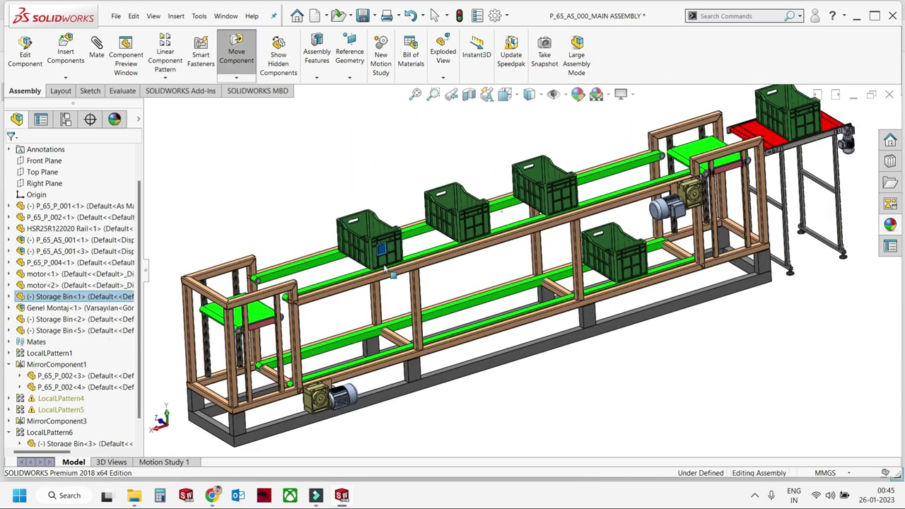
{"action": "scroll", "coordinate": [627, 246], "scroll_direction": "down", "scroll_amount": 3}
{"action": "scroll", "coordinate": [627, 246], "scroll_direction": "down", "scroll_amount": 2}
{"action": "left_click_drag", "start_coordinate": [643, 273], "coordinate": [679, 268]}
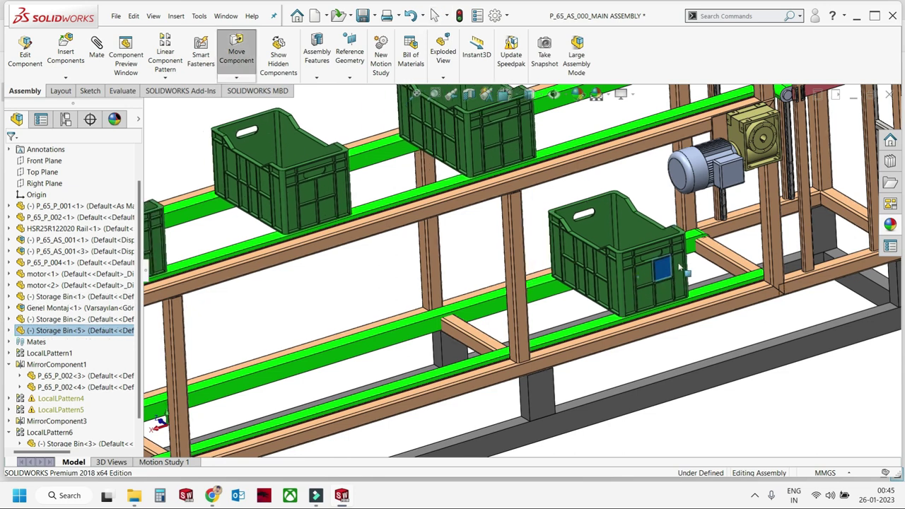
{"action": "left_click_drag", "start_coordinate": [519, 129], "coordinate": [481, 147]}
{"action": "scroll", "coordinate": [605, 310], "scroll_direction": "up", "scroll_amount": 2}
{"action": "scroll", "coordinate": [605, 310], "scroll_direction": "down", "scroll_amount": 2}
{"action": "scroll", "coordinate": [538, 311], "scroll_direction": "up", "scroll_amount": 4}
{"action": "left_click", "coordinate": [527, 352]}
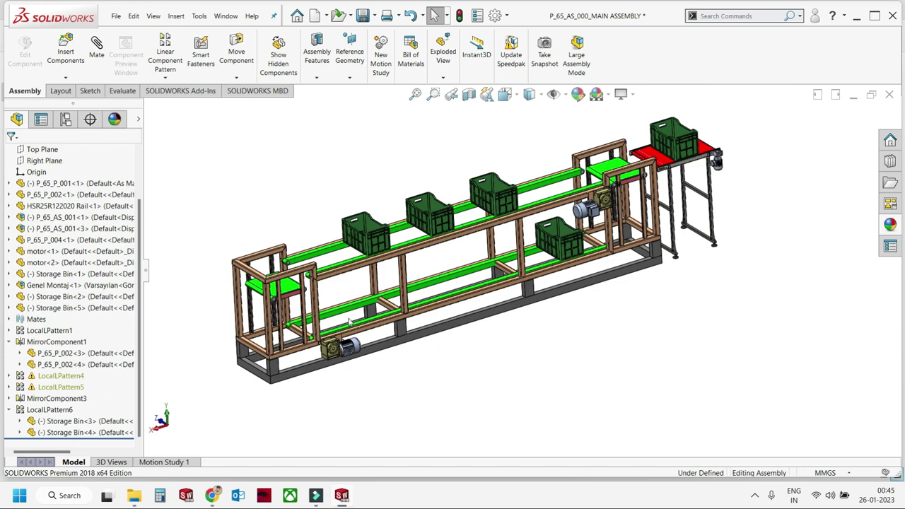
Place Storage Bin<6> on the green lift platform at the conveyor's left end, viewed from the front.
{"action": "scroll", "coordinate": [349, 323], "scroll_direction": "down", "scroll_amount": 2}
{"action": "left_click", "coordinate": [407, 205]}
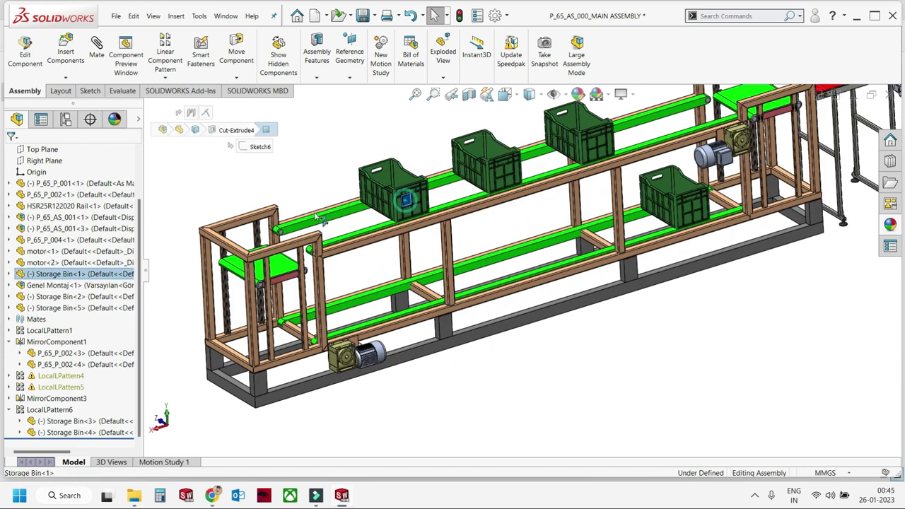
{"action": "left_click", "coordinate": [287, 214]}
{"action": "scroll", "coordinate": [288, 213], "scroll_direction": "down", "scroll_amount": 3}
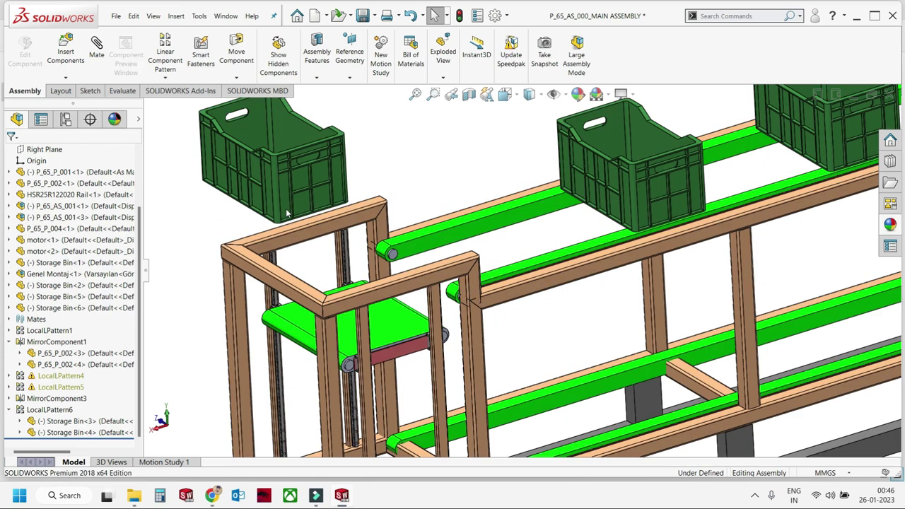
{"action": "left_click", "coordinate": [318, 176]}
{"action": "left_click", "coordinate": [382, 351]}
{"action": "middle_click_drag", "start_coordinate": [383, 352], "coordinate": [190, 204]}
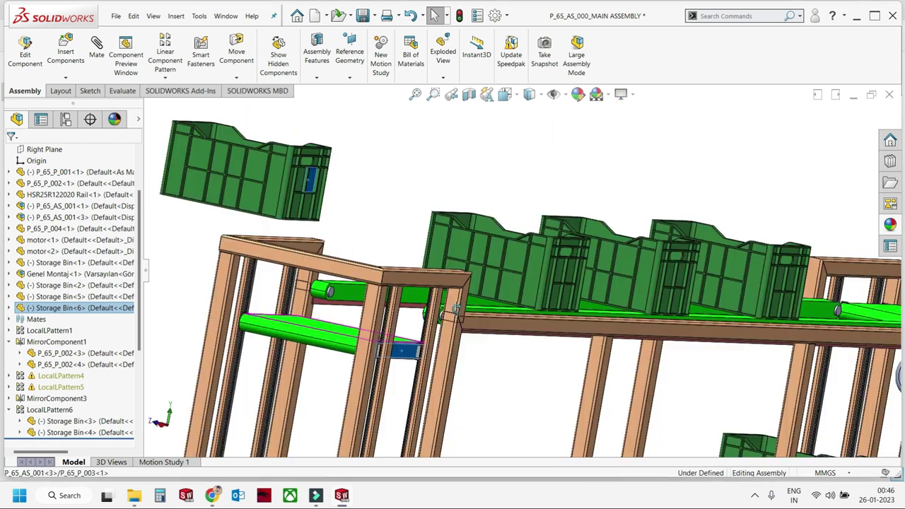
{"action": "left_click", "coordinate": [269, 325]}
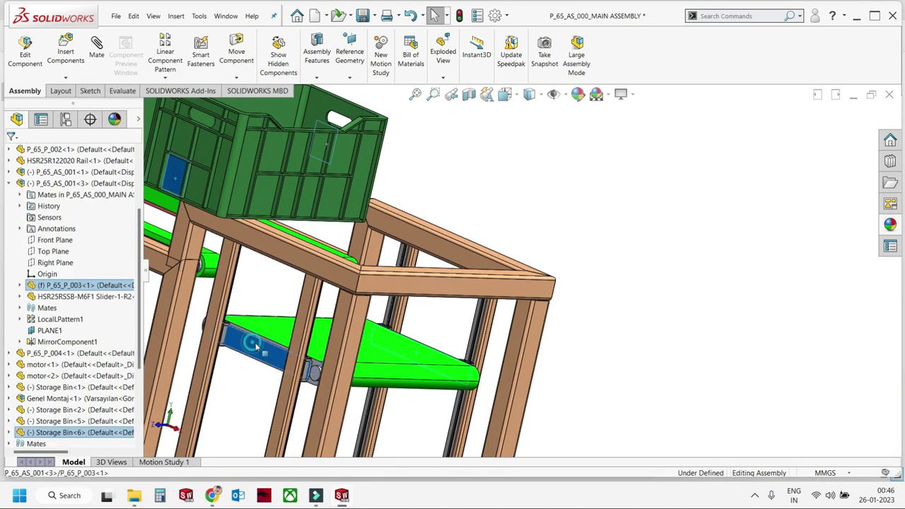
{"action": "left_click_drag", "start_coordinate": [269, 325], "coordinate": [381, 361]}
{"action": "middle_click_drag", "start_coordinate": [380, 361], "coordinate": [425, 255]}
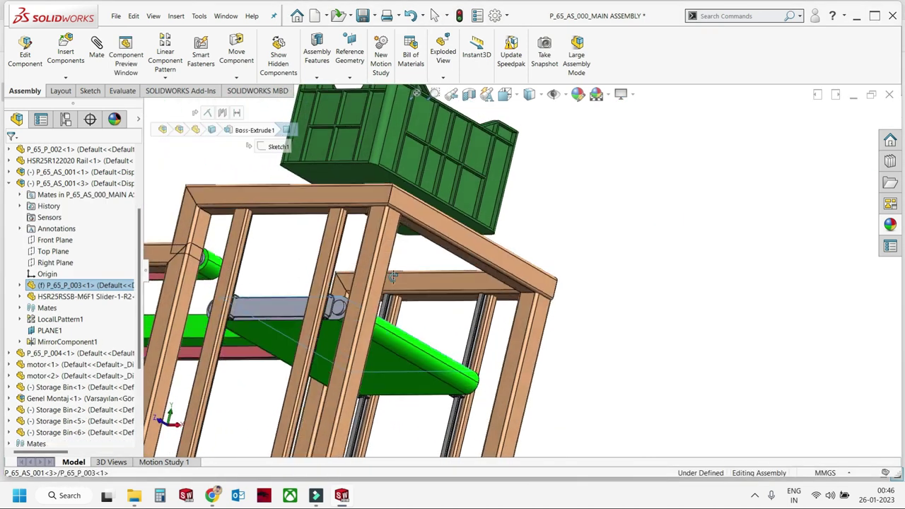
{"action": "left_click", "coordinate": [424, 248]}
{"action": "left_click", "coordinate": [439, 234]}
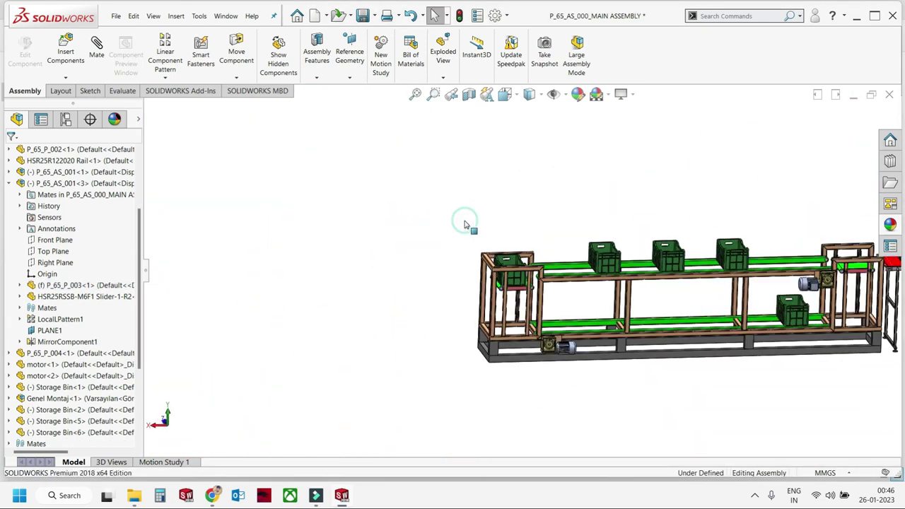
{"action": "left_click_drag", "start_coordinate": [352, 216], "coordinate": [353, 287]}
{"action": "left_click", "coordinate": [352, 287]}
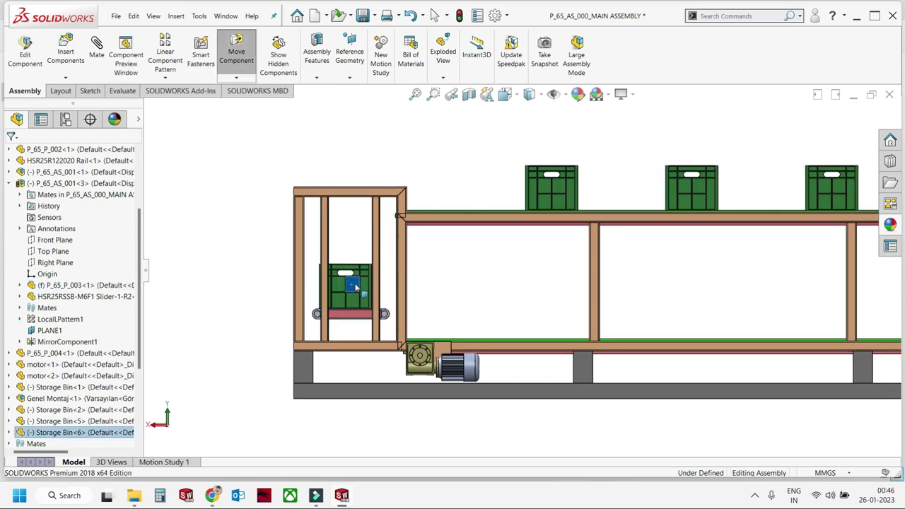
{"action": "key", "text": "Escape"}
{"action": "scroll", "coordinate": [263, 243], "scroll_direction": "up", "scroll_amount": 3}
{"action": "scroll", "coordinate": [262, 243], "scroll_direction": "up", "scroll_amount": 3}
{"action": "scroll", "coordinate": [592, 303], "scroll_direction": "up", "scroll_amount": 2}
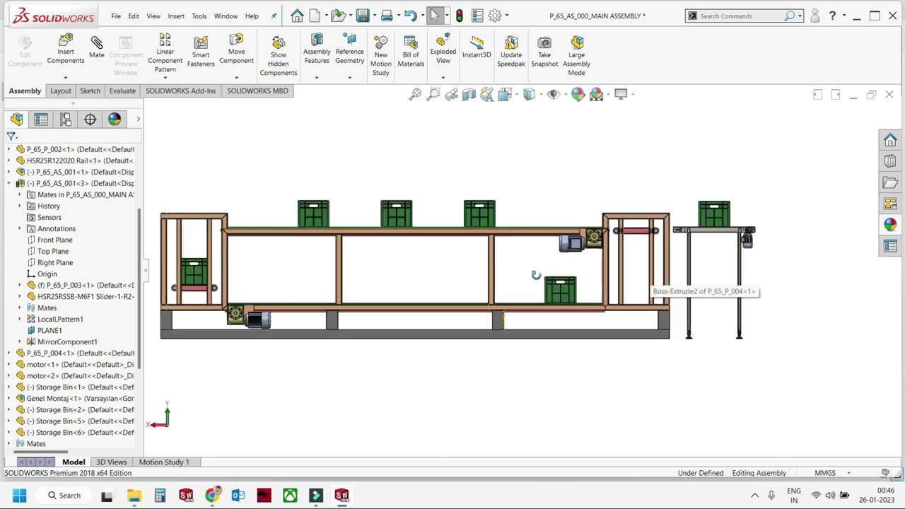
{"action": "middle_click_drag", "start_coordinate": [721, 253], "coordinate": [522, 315]}
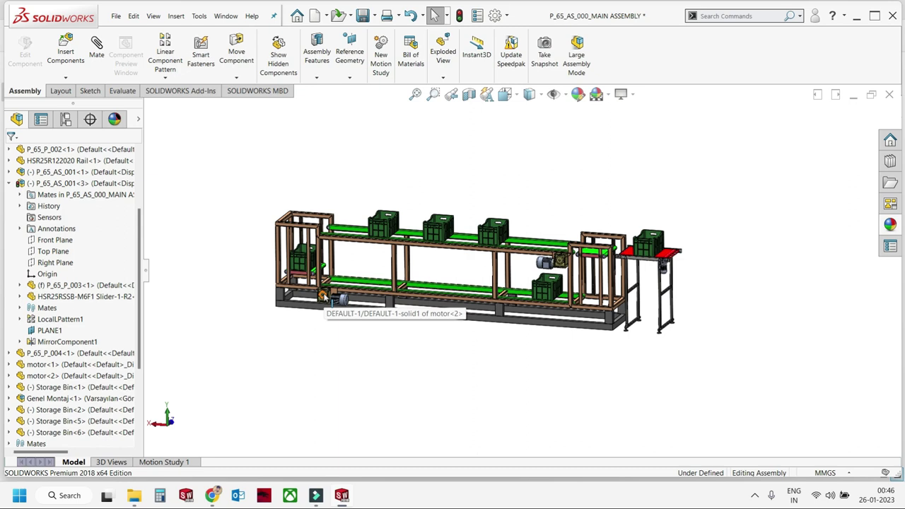
{"action": "scroll", "coordinate": [587, 290], "scroll_direction": "down", "scroll_amount": 3}
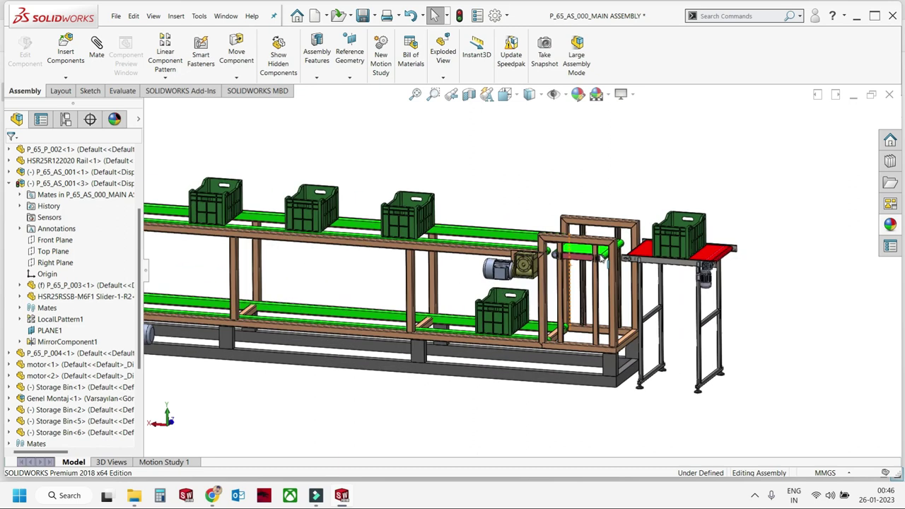
{"action": "scroll", "coordinate": [539, 274], "scroll_direction": "down", "scroll_amount": 3}
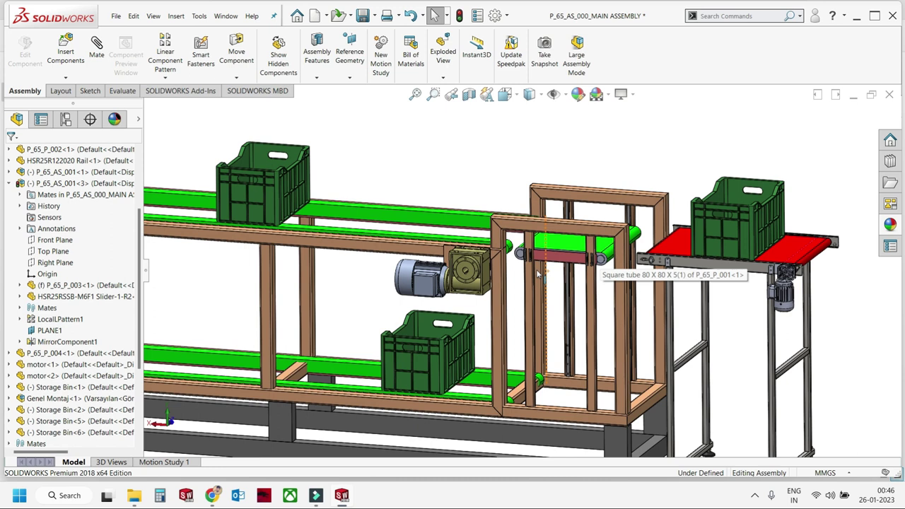
{"action": "scroll", "coordinate": [565, 279], "scroll_direction": "up", "scroll_amount": 2}
{"action": "middle_click_drag", "start_coordinate": [564, 279], "coordinate": [543, 321]}
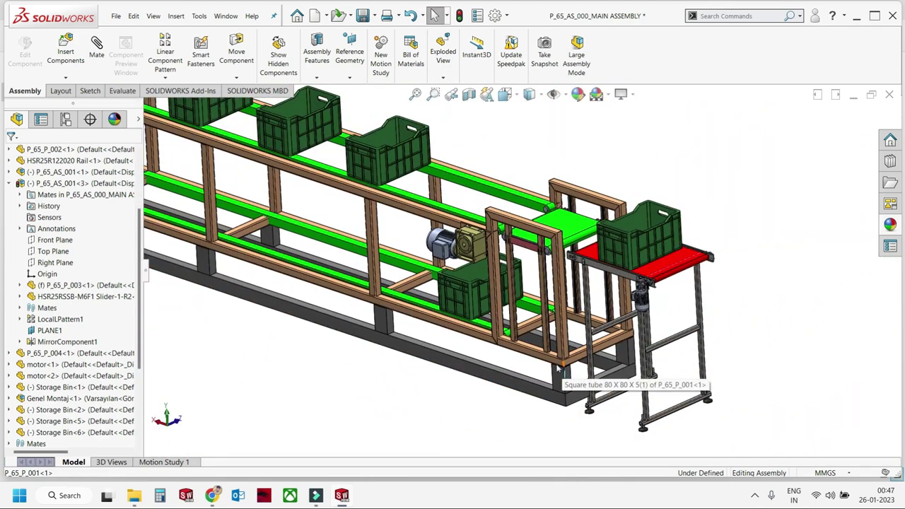
{"action": "scroll", "coordinate": [559, 368], "scroll_direction": "down", "scroll_amount": 3}
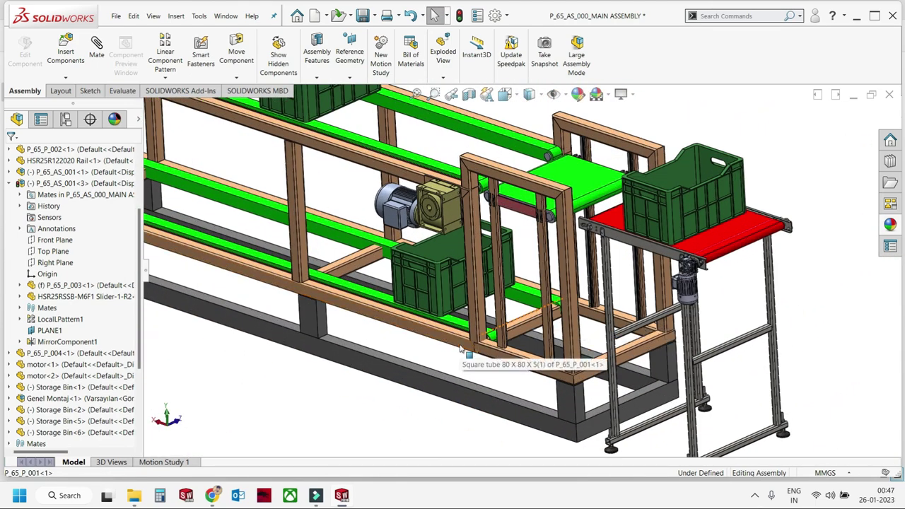
{"action": "scroll", "coordinate": [461, 346], "scroll_direction": "up", "scroll_amount": 2}
{"action": "scroll", "coordinate": [501, 214], "scroll_direction": "up", "scroll_amount": 1}
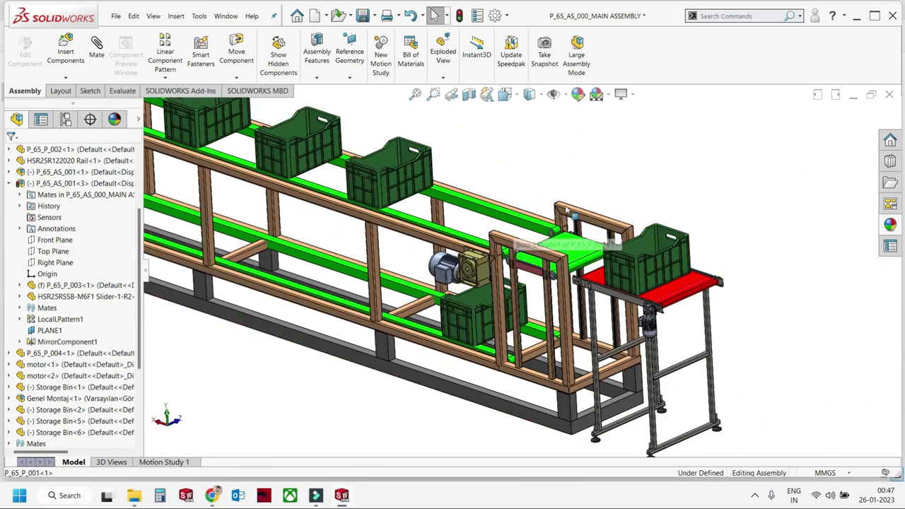
{"action": "scroll", "coordinate": [616, 166], "scroll_direction": "up", "scroll_amount": 3}
{"action": "scroll", "coordinate": [594, 212], "scroll_direction": "down", "scroll_amount": 1}
{"action": "scroll", "coordinate": [573, 246], "scroll_direction": "down", "scroll_amount": 4}
{"action": "scroll", "coordinate": [574, 247], "scroll_direction": "down", "scroll_amount": 2}
{"action": "left_click", "coordinate": [541, 275]}
{"action": "scroll", "coordinate": [541, 276], "scroll_direction": "up", "scroll_amount": 3}
{"action": "scroll", "coordinate": [509, 380], "scroll_direction": "up", "scroll_amount": 2}
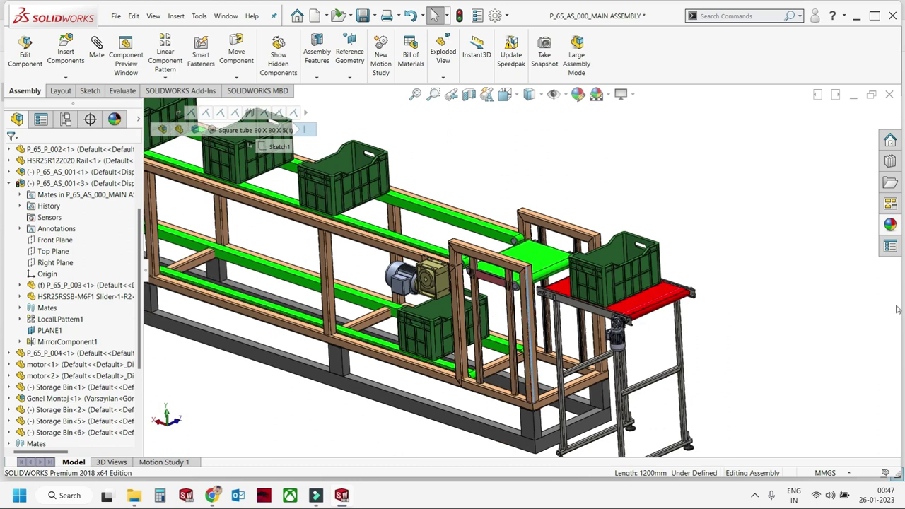
{"action": "left_click", "coordinate": [762, 282]}
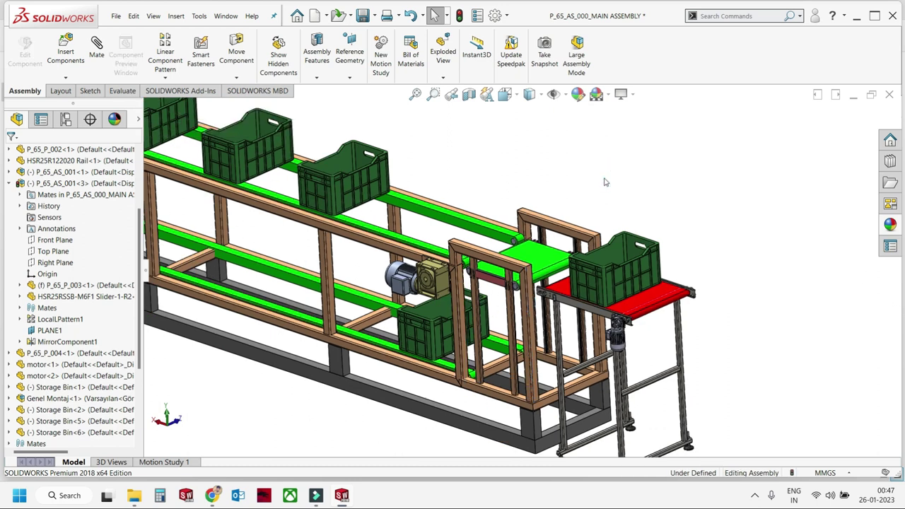
{"action": "scroll", "coordinate": [604, 182], "scroll_direction": "up", "scroll_amount": 2}
{"action": "scroll", "coordinate": [599, 199], "scroll_direction": "up", "scroll_amount": 2}
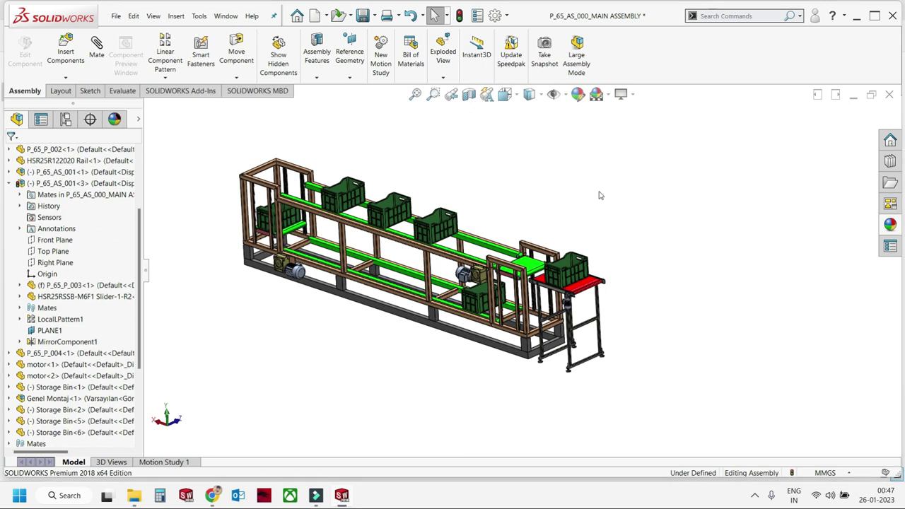
{"action": "key", "text": "ctrl+n"}
Create a new part and draw a centre rectangle at the origin on the Front Plane.
{"action": "double_click", "coordinate": [236, 230]}
{"action": "left_click", "coordinate": [23, 50]}
{"action": "left_click", "coordinate": [340, 235]}
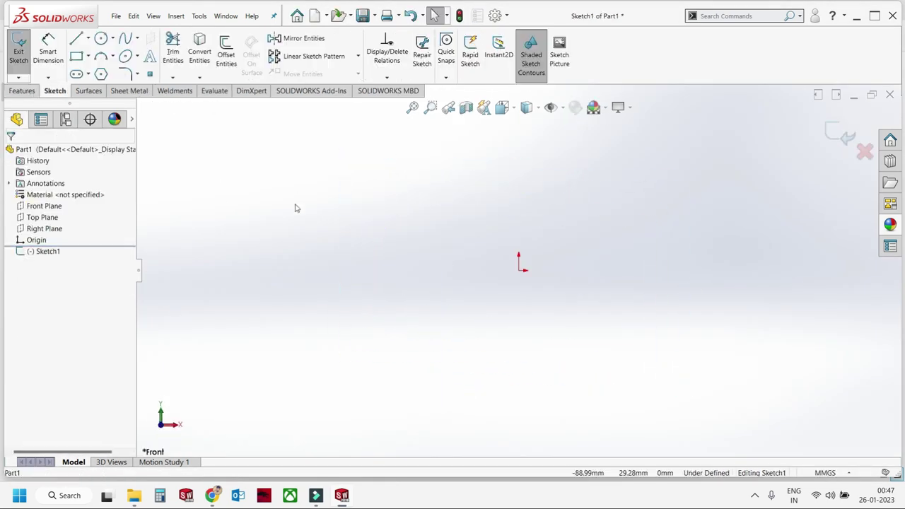
{"action": "left_click", "coordinate": [88, 56]}
{"action": "left_click", "coordinate": [114, 94]}
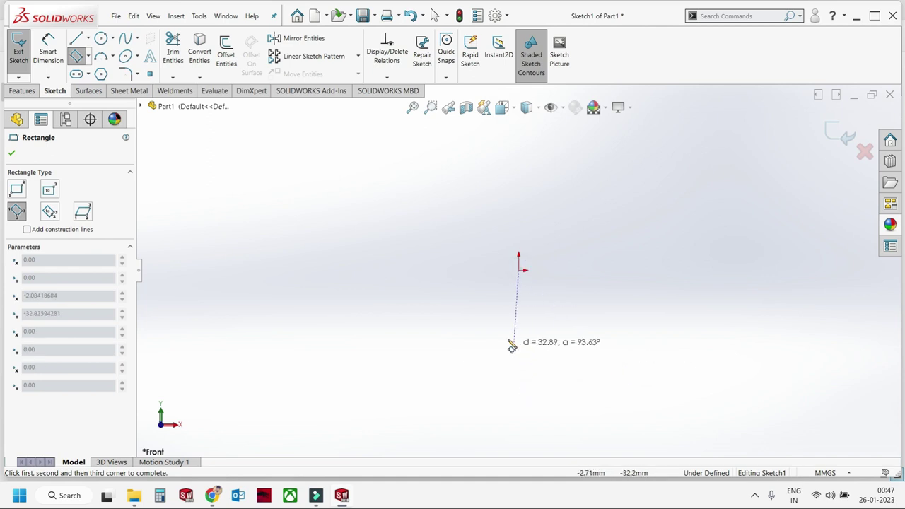
{"action": "key", "text": "Escape"}
{"action": "left_click", "coordinate": [88, 55]}
{"action": "left_click", "coordinate": [113, 78]}
{"action": "left_click", "coordinate": [518, 270]}
{"action": "left_click", "coordinate": [575, 386]}
Dimension the rectangle 1200 mm high and place its width dimension above it.
{"action": "left_click", "coordinate": [59, 57]}
{"action": "left_click", "coordinate": [575, 269]}
{"action": "left_click", "coordinate": [668, 253]}
{"action": "type", "text": "1200"}
{"action": "key", "text": "Return"}
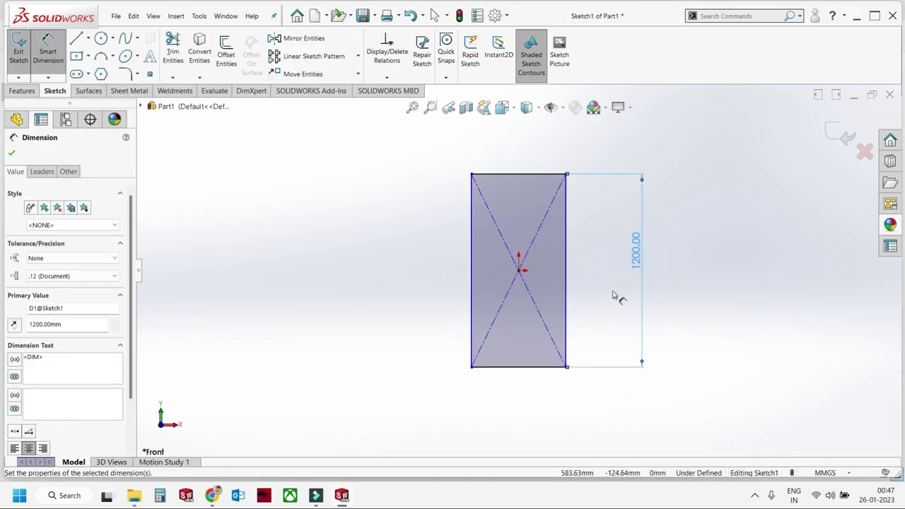
{"action": "left_click", "coordinate": [512, 204]}
{"action": "left_click", "coordinate": [522, 173]}
Set the rectangle width to 300 mm and extrude it 10 mm thick.
{"action": "type", "text": "300"}
{"action": "key", "text": "Return"}
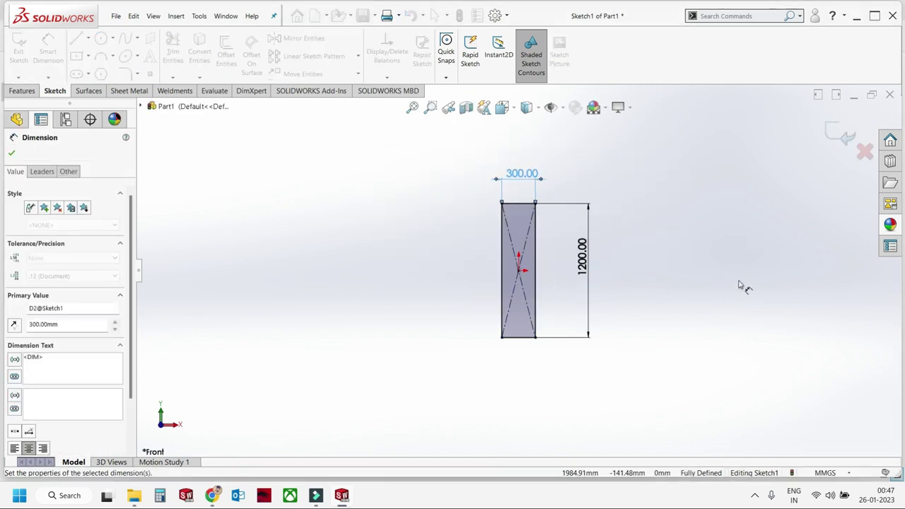
{"action": "left_click", "coordinate": [740, 286]}
{"action": "key", "text": "e"}
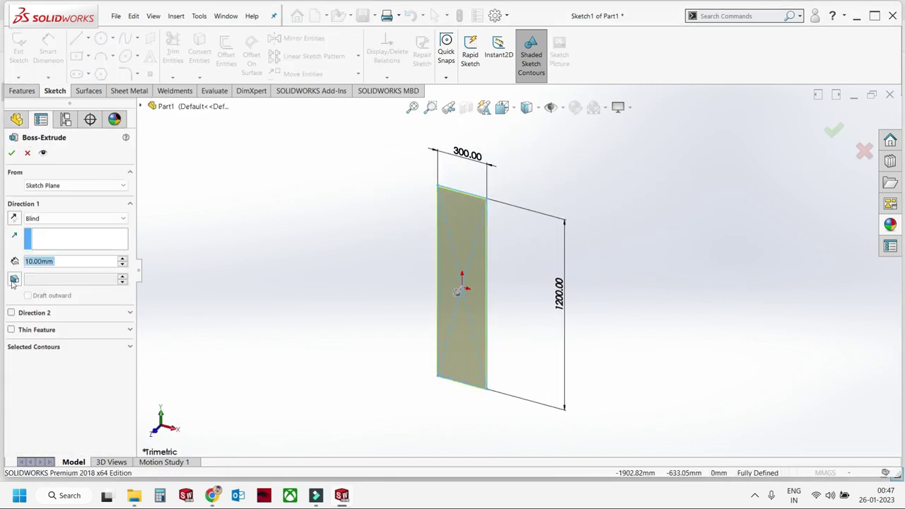
{"action": "left_click", "coordinate": [11, 154]}
Chamfer the plate's corner edges 10 mm × 45°.
{"action": "left_click", "coordinate": [318, 76]}
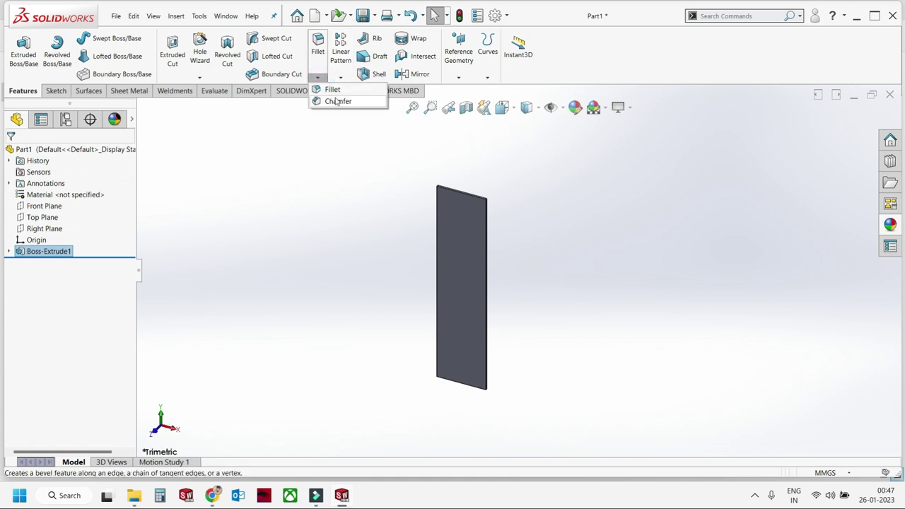
{"action": "left_click", "coordinate": [330, 101]}
{"action": "scroll", "coordinate": [524, 198], "scroll_direction": "down", "scroll_amount": 5}
{"action": "left_click", "coordinate": [566, 197]}
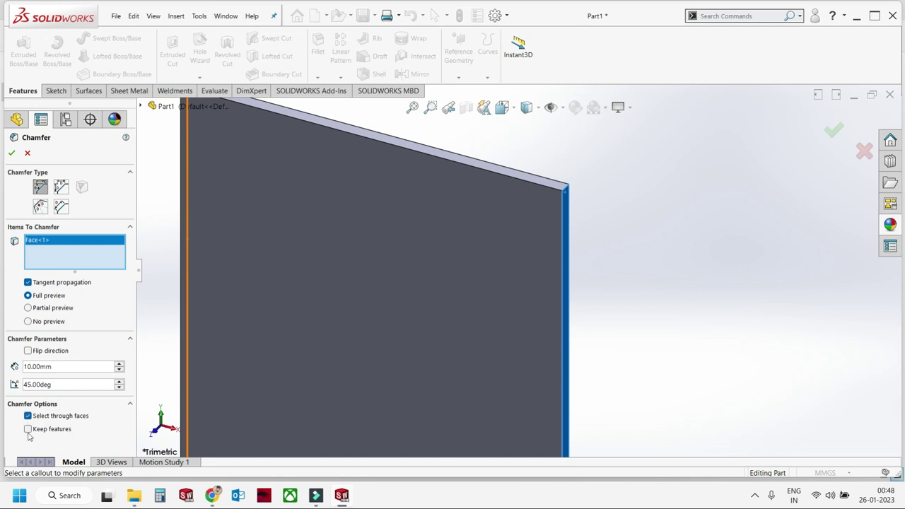
{"action": "left_click", "coordinate": [376, 136]}
{"action": "left_click", "coordinate": [566, 197]}
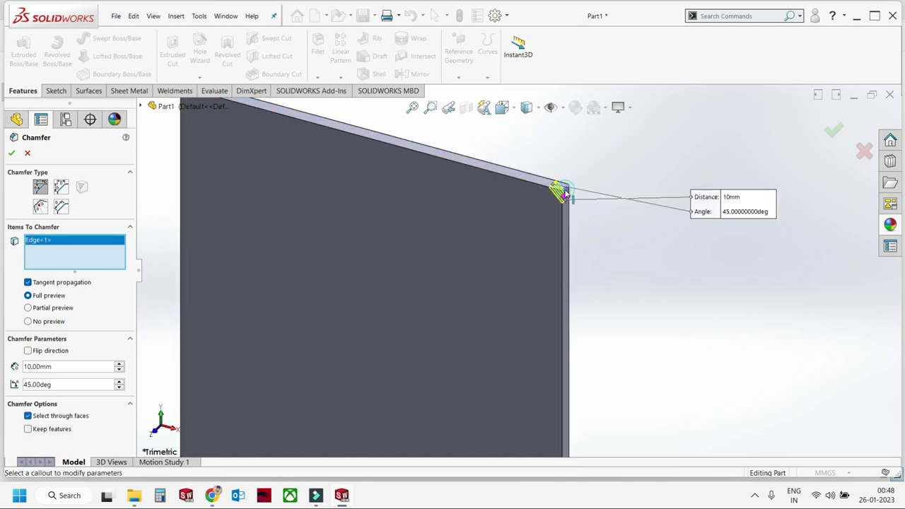
{"action": "left_click", "coordinate": [28, 429]}
{"action": "middle_click_drag", "start_coordinate": [429, 318], "coordinate": [410, 245]}
{"action": "left_click", "coordinate": [444, 303]}
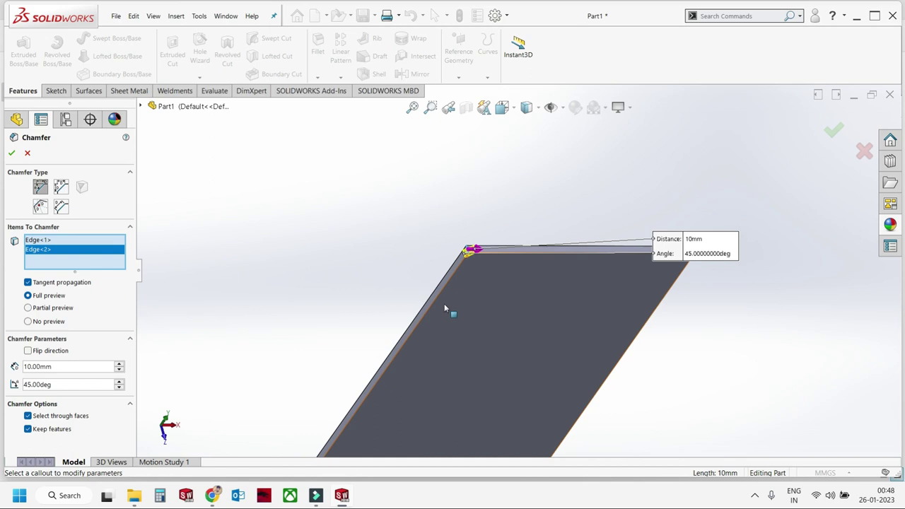
{"action": "middle_click_drag", "start_coordinate": [444, 303], "coordinate": [240, 422]}
{"action": "scroll", "coordinate": [396, 276], "scroll_direction": "down", "scroll_amount": 3}
{"action": "mouse_move", "coordinate": [458, 173]}
{"action": "middle_mouse_down"}
{"action": "mouse_move", "coordinate": [497, 335]}
{"action": "mouse_move", "coordinate": [435, 212]}
{"action": "middle_mouse_up"}
{"action": "left_click", "coordinate": [435, 212]}
{"action": "left_click", "coordinate": [11, 153]}
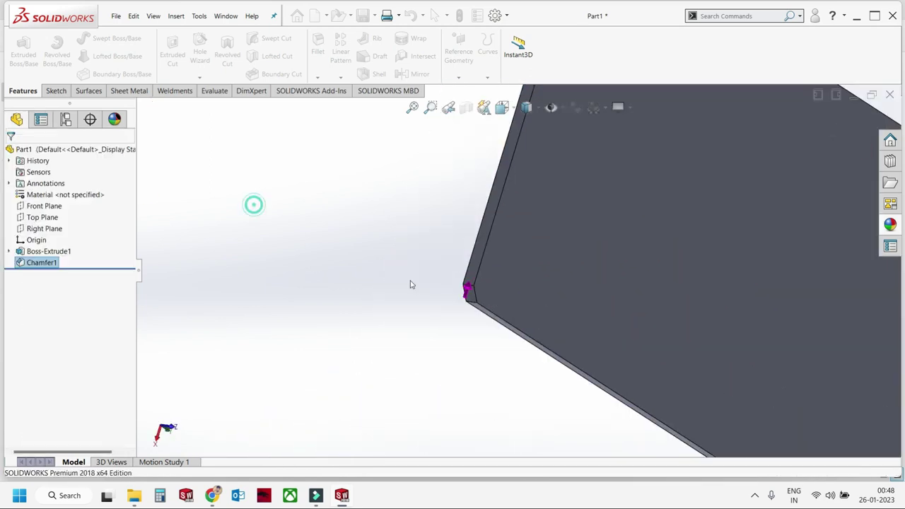
Colour the plate face grey and view it from the front.
{"action": "middle_click_drag", "start_coordinate": [252, 202], "coordinate": [552, 224]}
{"action": "left_click", "coordinate": [682, 249]}
{"action": "left_click", "coordinate": [781, 208]}
{"action": "left_click", "coordinate": [795, 230]}
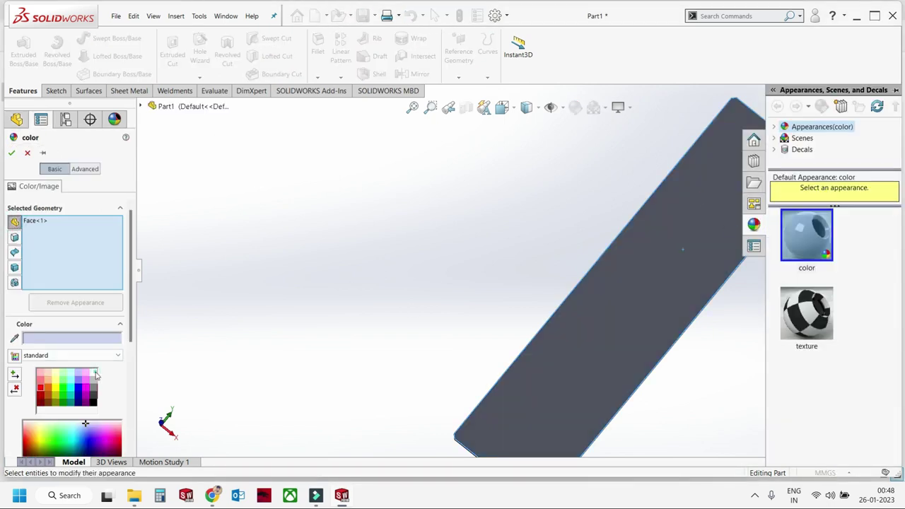
{"action": "left_click", "coordinate": [96, 375]}
{"action": "left_click", "coordinate": [11, 153]}
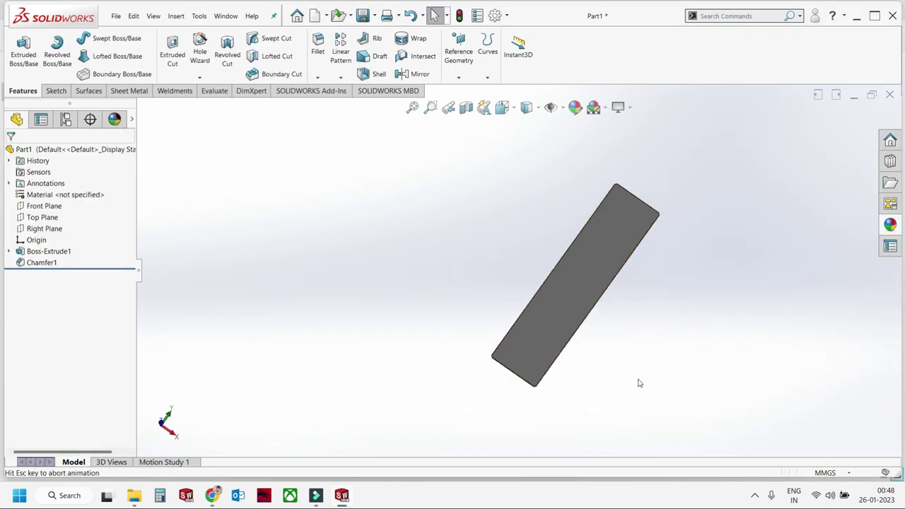
{"action": "key", "text": "ctrl+1"}
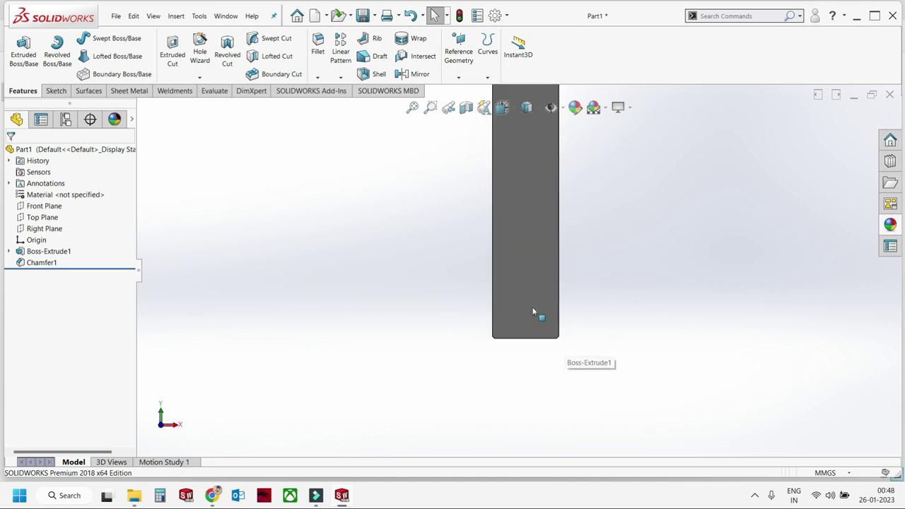
Sketch a slot rectangle on the plate's lower face and dimension its width 50 mm.
{"action": "left_click", "coordinate": [533, 311]}
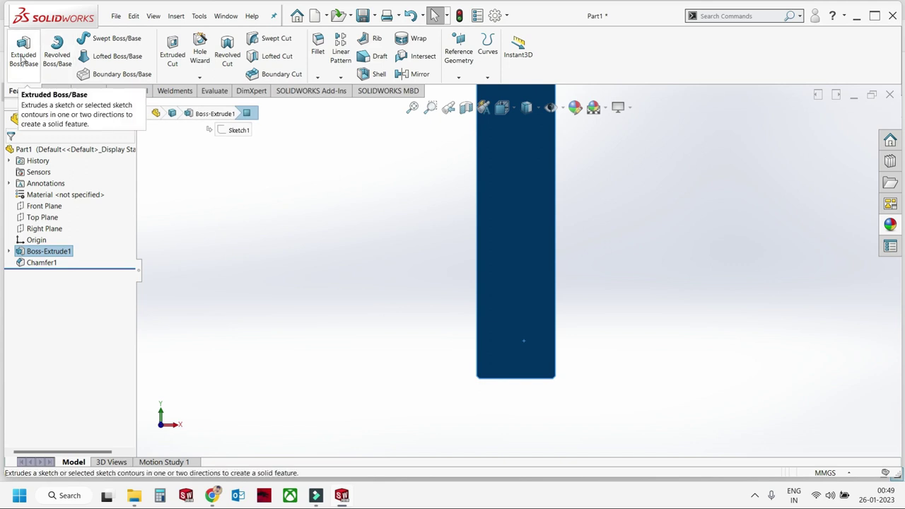
{"action": "left_click", "coordinate": [22, 60]}
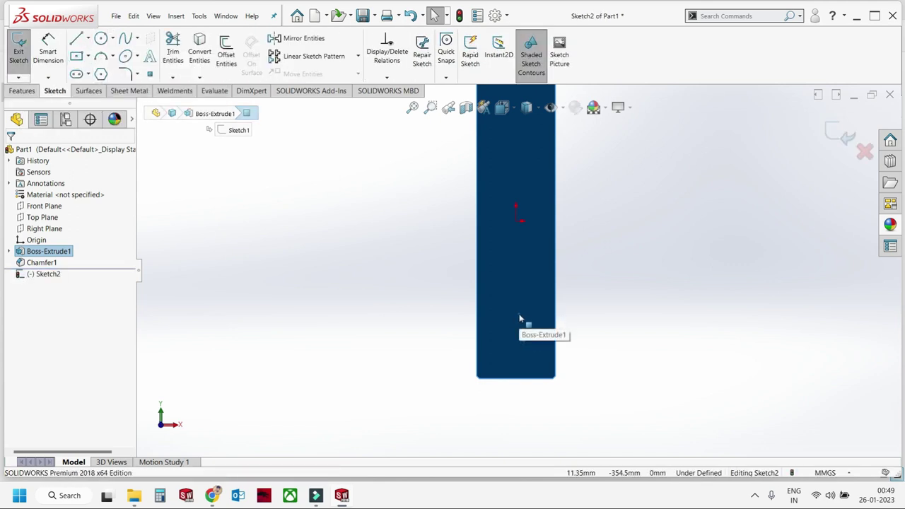
{"action": "left_click", "coordinate": [78, 57]}
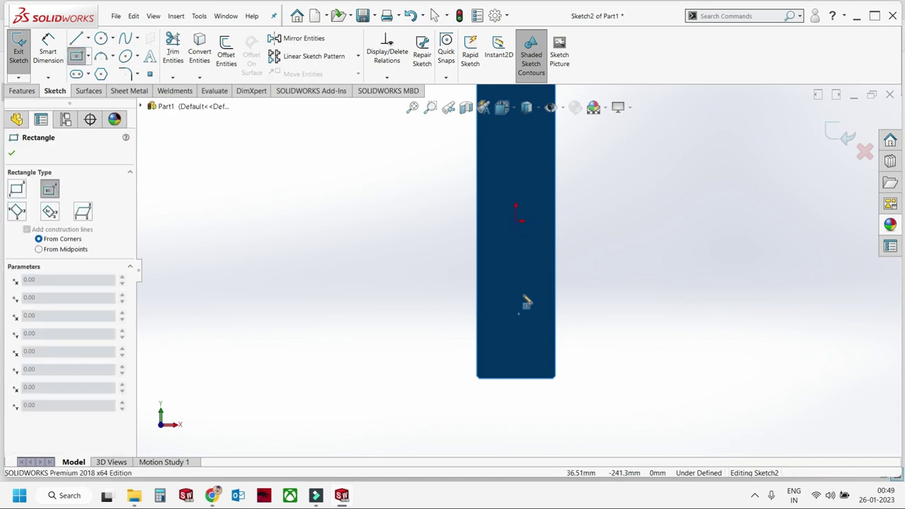
{"action": "left_click", "coordinate": [518, 332]}
{"action": "left_click", "coordinate": [526, 354]}
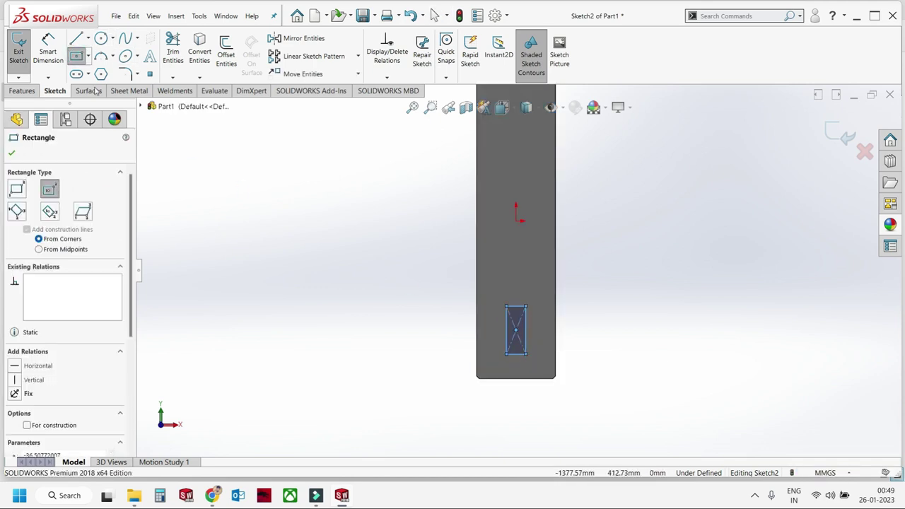
{"action": "left_click", "coordinate": [520, 310]}
{"action": "left_click", "coordinate": [429, 284]}
{"action": "type", "text": "50"}
{"action": "key", "text": "Return"}
Add a vertical centreline from the slot to the origin and dimension the slot 130 mm tall.
{"action": "left_click", "coordinate": [87, 38]}
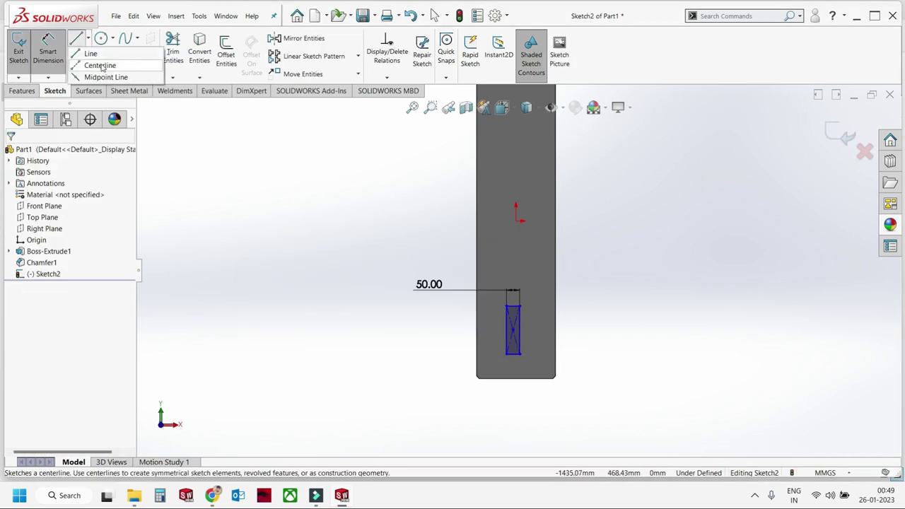
{"action": "left_click", "coordinate": [96, 62]}
{"action": "left_click", "coordinate": [514, 306]}
{"action": "left_click", "coordinate": [517, 223]}
{"action": "key", "text": "Escape"}
{"action": "left_click", "coordinate": [515, 240]}
{"action": "left_click", "coordinate": [545, 210]}
{"action": "left_click", "coordinate": [525, 329]}
{"action": "left_click", "coordinate": [598, 409]}
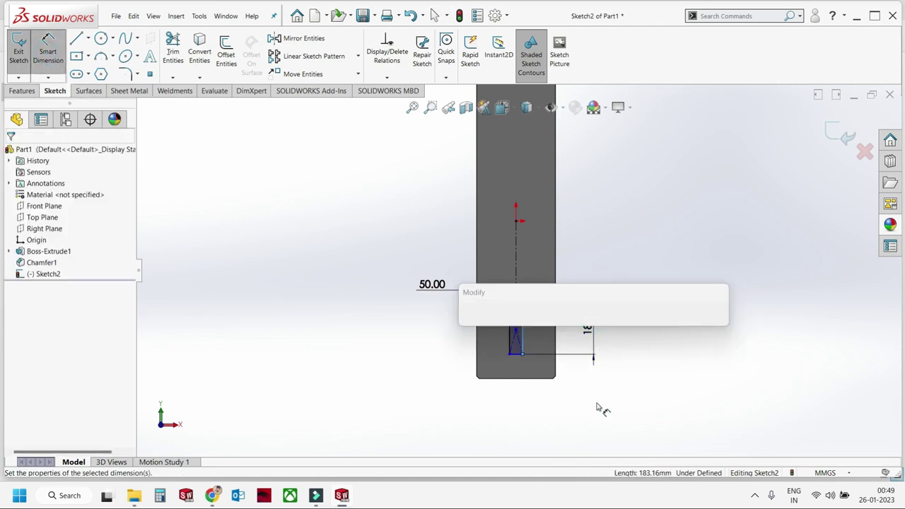
{"action": "type", "text": "130"}
{"action": "key", "text": "Return"}
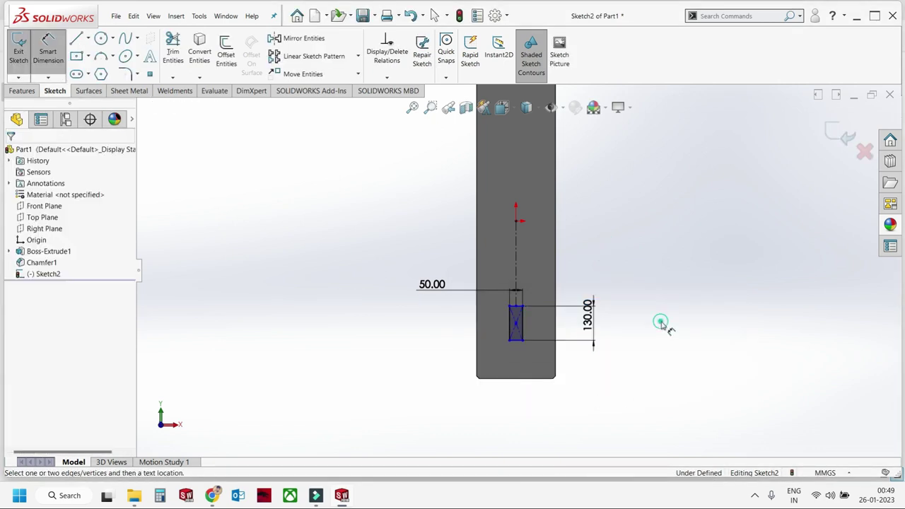
Replace the accidental boss extrusion with an Extruded Cut of the slot through the plate.
{"action": "left_click", "coordinate": [839, 140]}
{"action": "key", "text": "Return"}
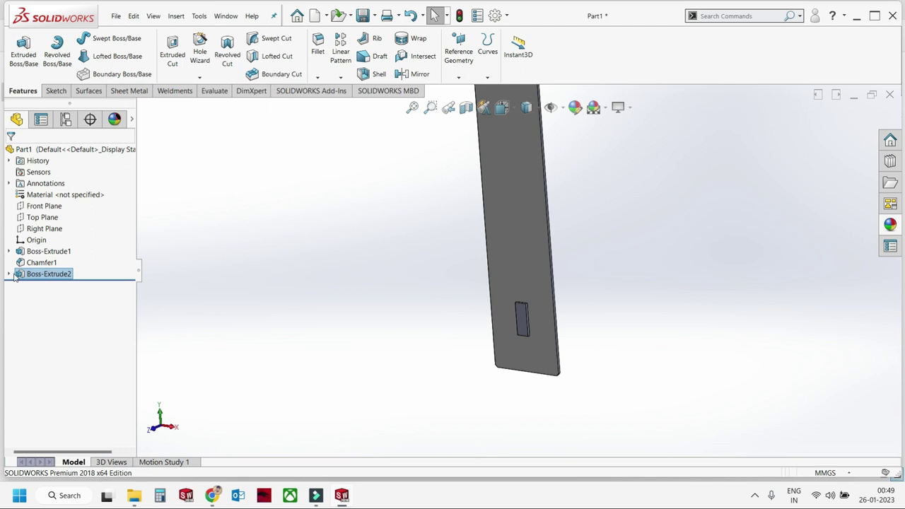
{"action": "left_click", "coordinate": [14, 277]}
{"action": "key", "text": "Delete"}
{"action": "left_click", "coordinate": [172, 51]}
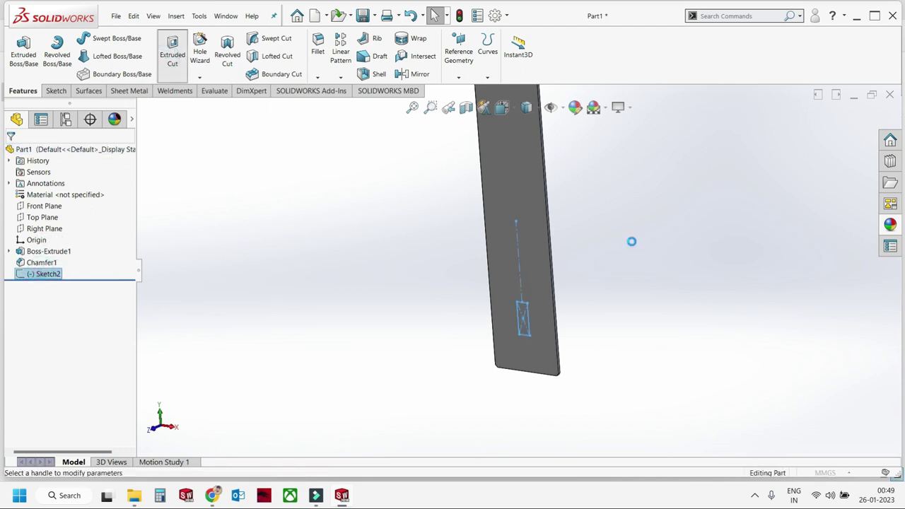
{"action": "key", "text": "Return"}
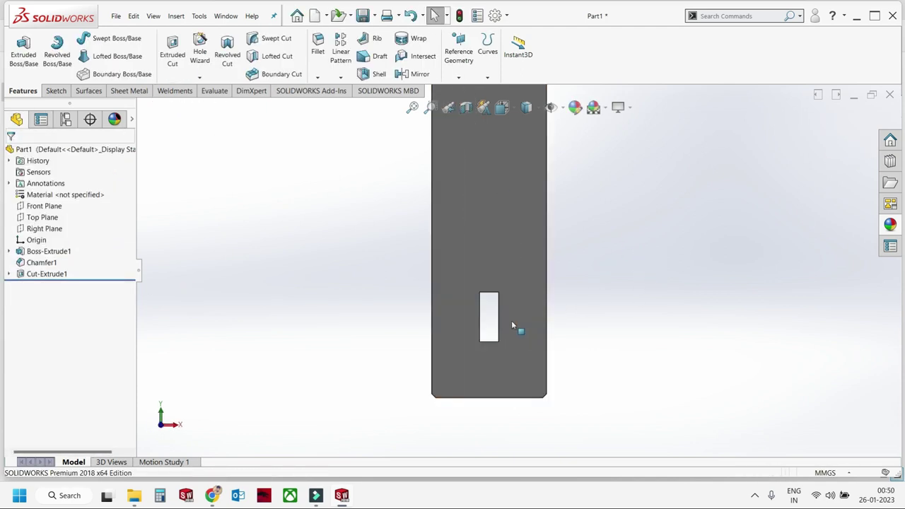
{"action": "scroll", "coordinate": [510, 322], "scroll_direction": "down", "scroll_amount": 1}
Orbit the plate and check the slot's 50 mm width dimension, leaving it unchanged.
{"action": "middle_click_drag", "start_coordinate": [506, 304], "coordinate": [579, 122]}
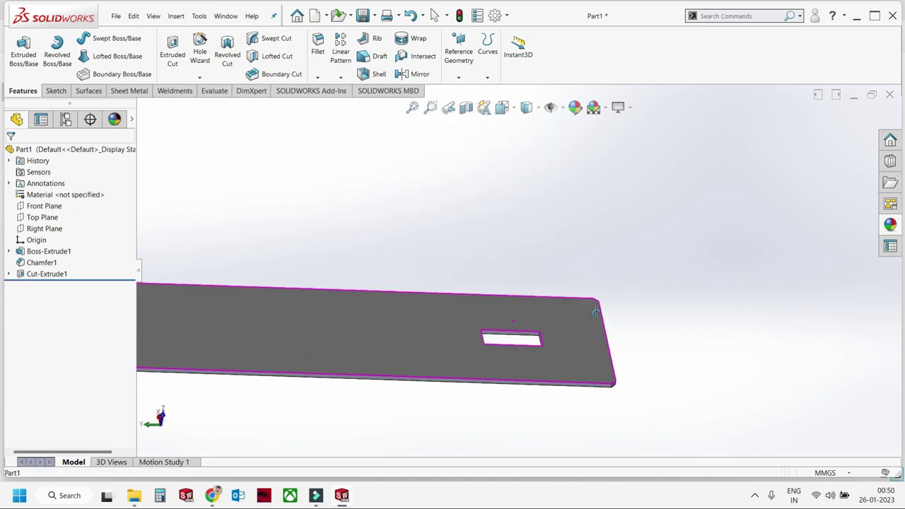
{"action": "left_click", "coordinate": [526, 285]}
{"action": "middle_click_drag", "start_coordinate": [525, 285], "coordinate": [520, 424]}
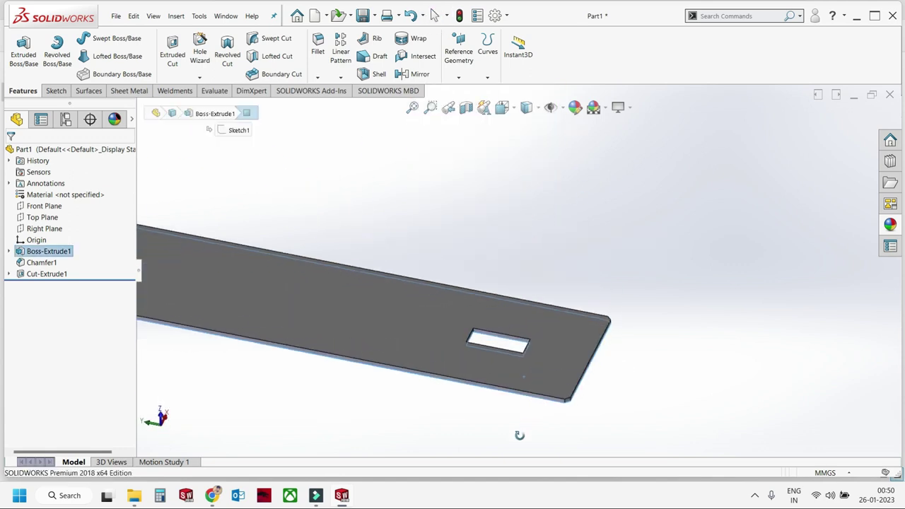
{"action": "scroll", "coordinate": [495, 339], "scroll_direction": "down", "scroll_amount": 2}
{"action": "scroll", "coordinate": [469, 281], "scroll_direction": "down", "scroll_amount": 4}
{"action": "left_click", "coordinate": [470, 281]}
{"action": "scroll", "coordinate": [470, 281], "scroll_direction": "up", "scroll_amount": 3}
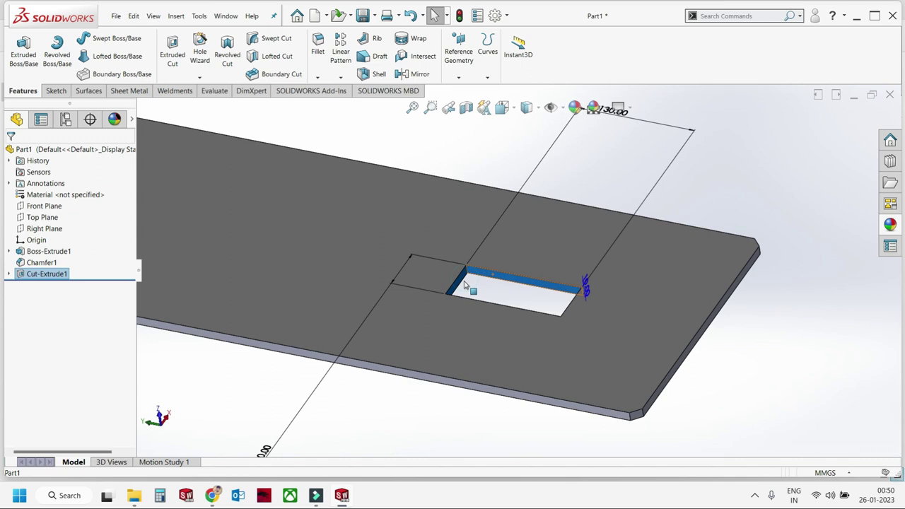
{"action": "scroll", "coordinate": [469, 286], "scroll_direction": "up", "scroll_amount": 2}
{"action": "scroll", "coordinate": [387, 364], "scroll_direction": "down", "scroll_amount": 3}
{"action": "double_click", "coordinate": [384, 362]}
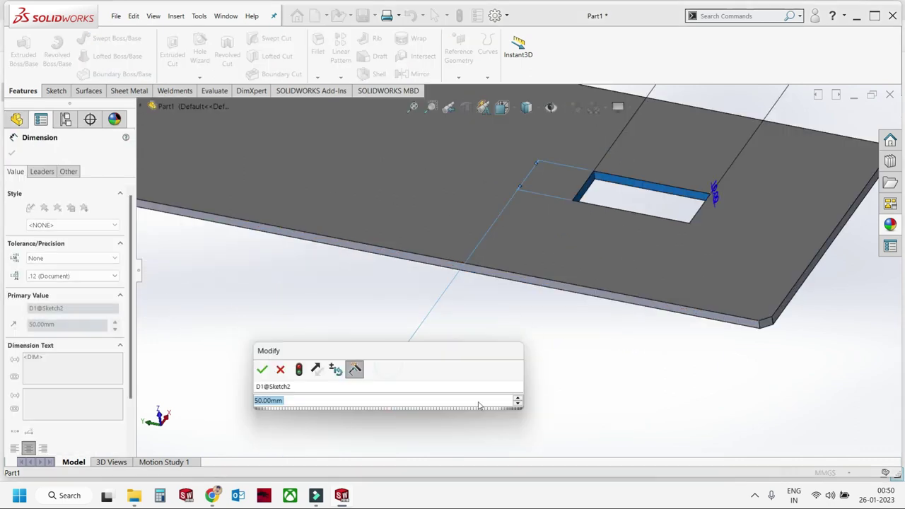
{"action": "key", "text": "Return"}
{"action": "left_click", "coordinate": [554, 385]}
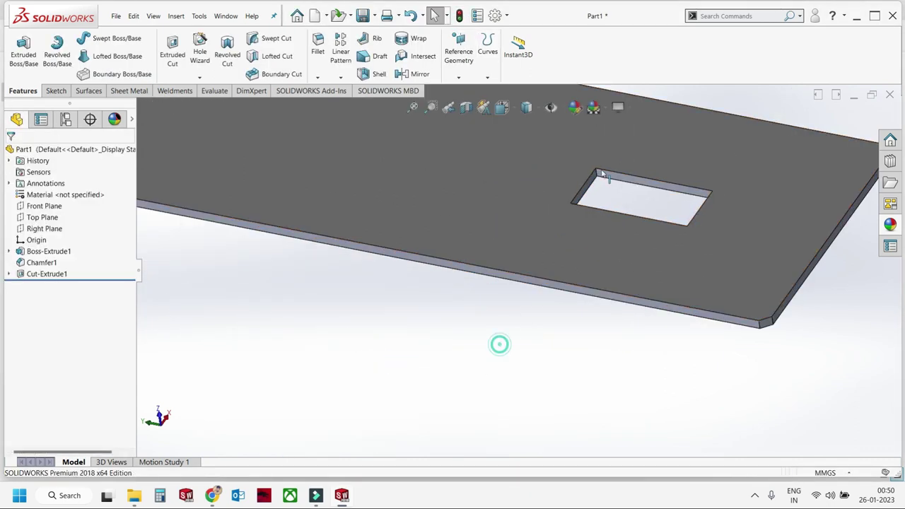
{"action": "scroll", "coordinate": [499, 344], "scroll_direction": "down", "scroll_amount": 4}
Start a sketch on the plate's top face, then cancel the rectangle tool.
{"action": "left_click", "coordinate": [394, 196]}
{"action": "scroll", "coordinate": [395, 197], "scroll_direction": "up", "scroll_amount": 3}
{"action": "left_click", "coordinate": [32, 54]}
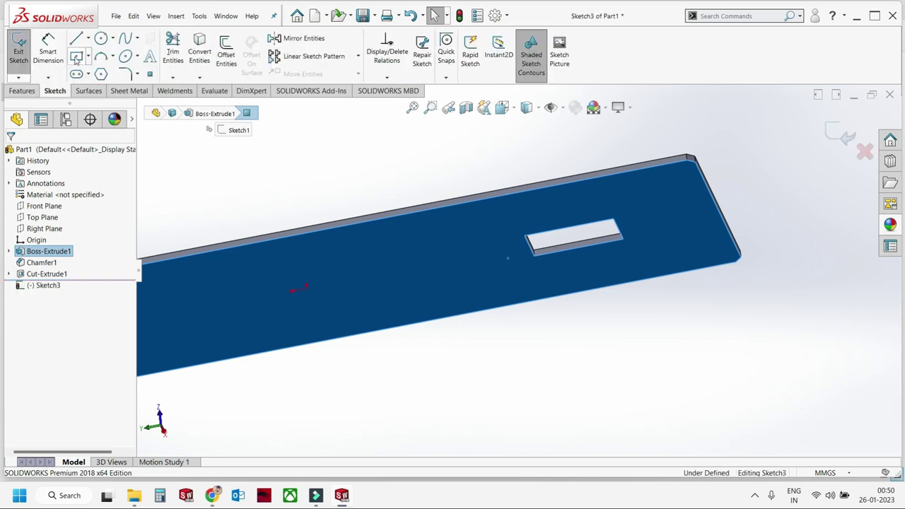
{"action": "left_click", "coordinate": [76, 57]}
{"action": "left_click", "coordinate": [89, 57]}
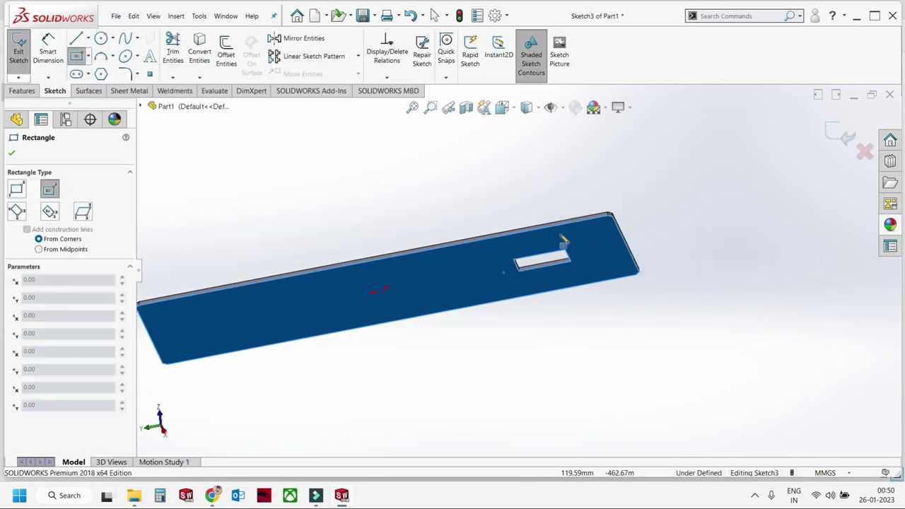
{"action": "key", "text": "Escape"}
Try a 10 mm offset of the plate face, then undo it.
{"action": "scroll", "coordinate": [535, 285], "scroll_direction": "down", "scroll_amount": 3}
{"action": "scroll", "coordinate": [540, 293], "scroll_direction": "down", "scroll_amount": 3}
{"action": "scroll", "coordinate": [455, 332], "scroll_direction": "down", "scroll_amount": 3}
{"action": "scroll", "coordinate": [454, 332], "scroll_direction": "up", "scroll_amount": 5}
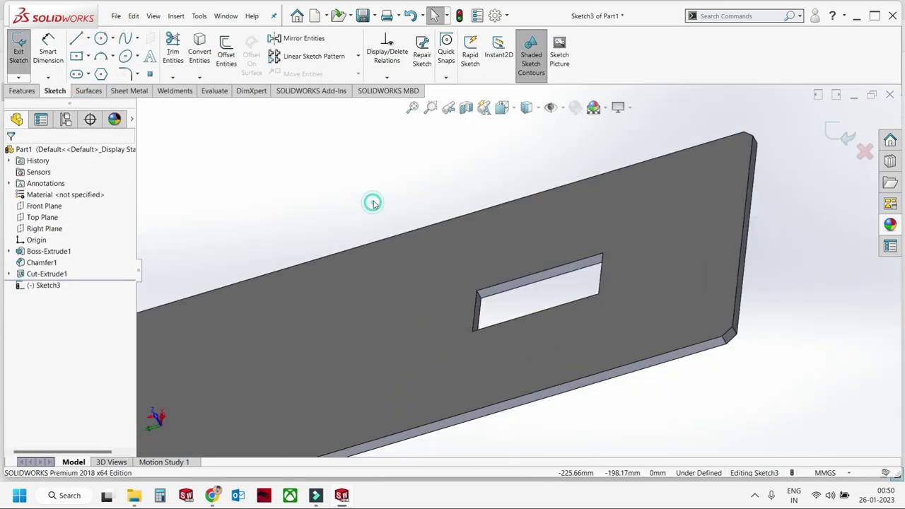
{"action": "left_click", "coordinate": [226, 57]}
{"action": "left_click", "coordinate": [461, 299]}
{"action": "key", "text": "Return"}
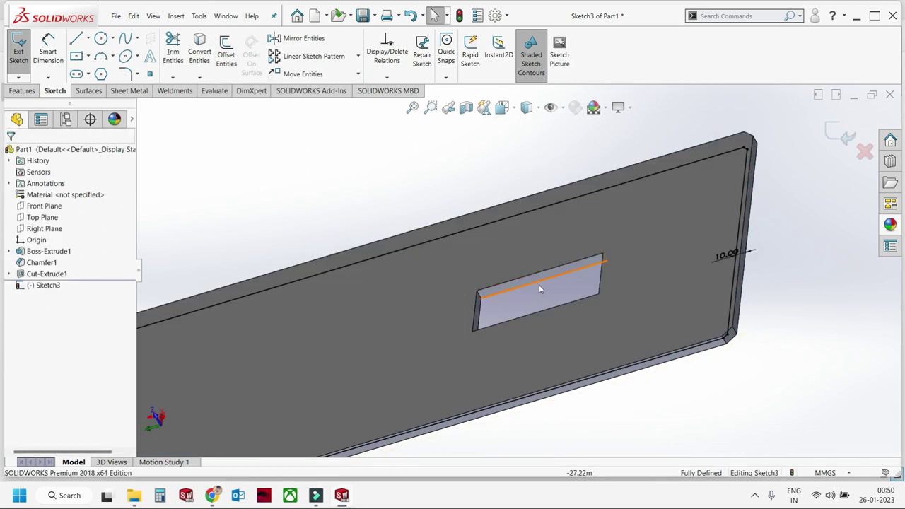
{"action": "key", "text": "ctrl+z"}
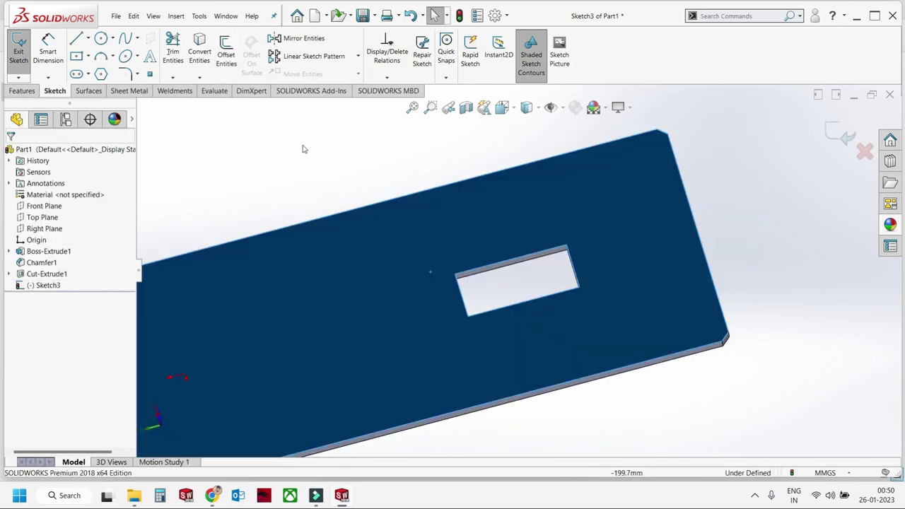
Attempt a 10 mm offset around the slot's edge chain, then cancel it.
{"action": "scroll", "coordinate": [479, 281], "scroll_direction": "down", "scroll_amount": 5}
{"action": "left_click", "coordinate": [453, 289]}
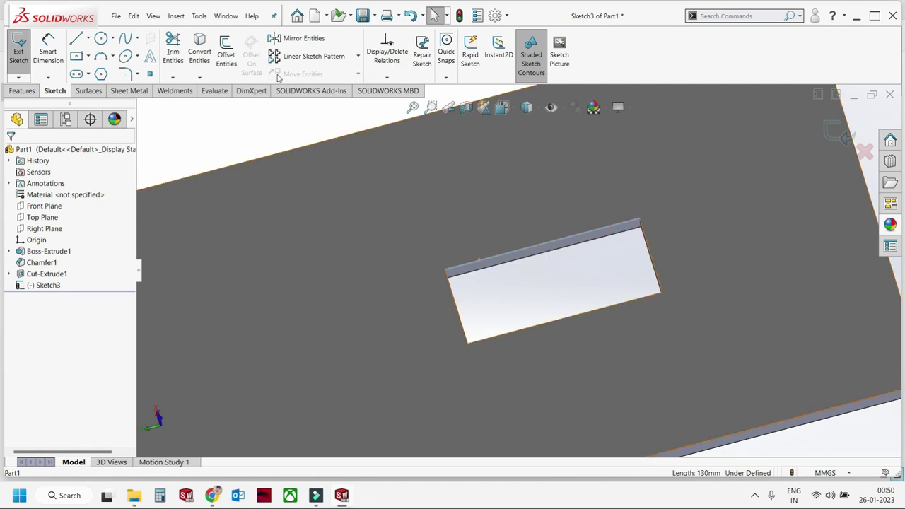
{"action": "left_click", "coordinate": [453, 288]}
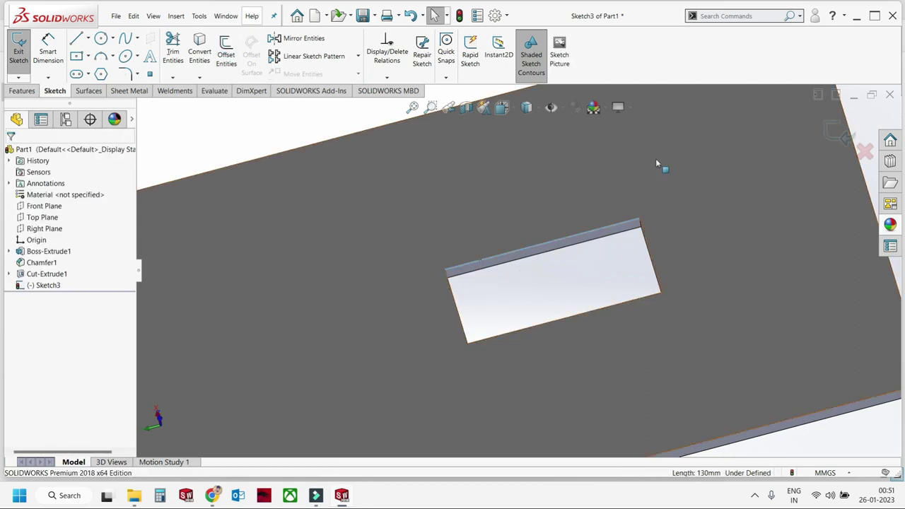
{"action": "key", "text": "f"}
{"action": "left_click", "coordinate": [226, 53]}
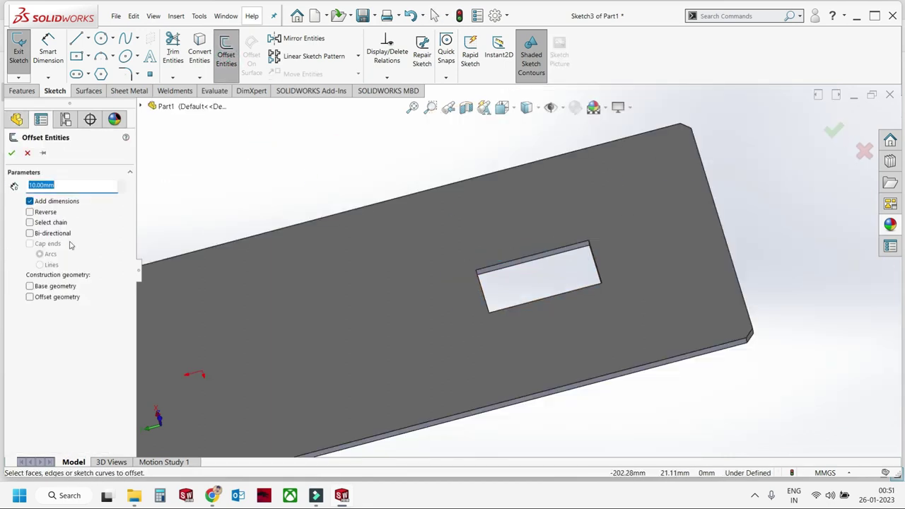
{"action": "left_click", "coordinate": [548, 256]}
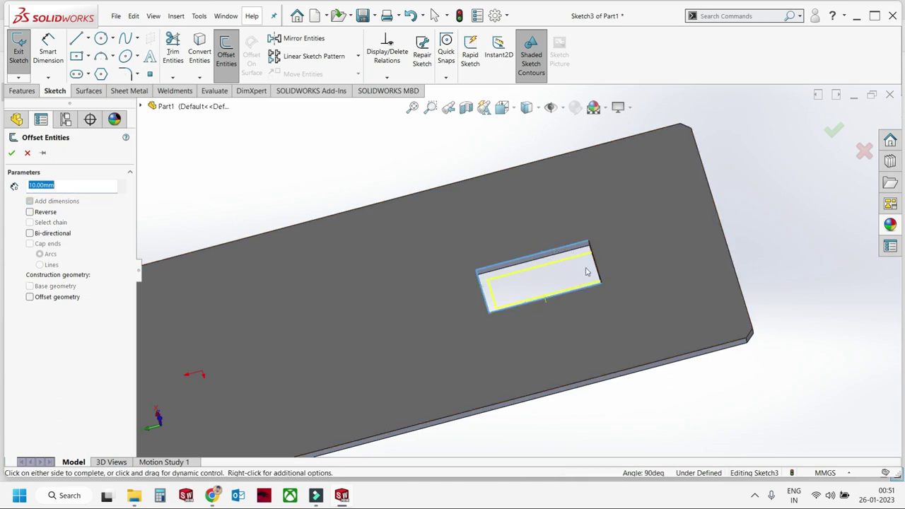
{"action": "middle_click_drag", "start_coordinate": [598, 263], "coordinate": [557, 329]}
{"action": "key", "text": "Escape"}
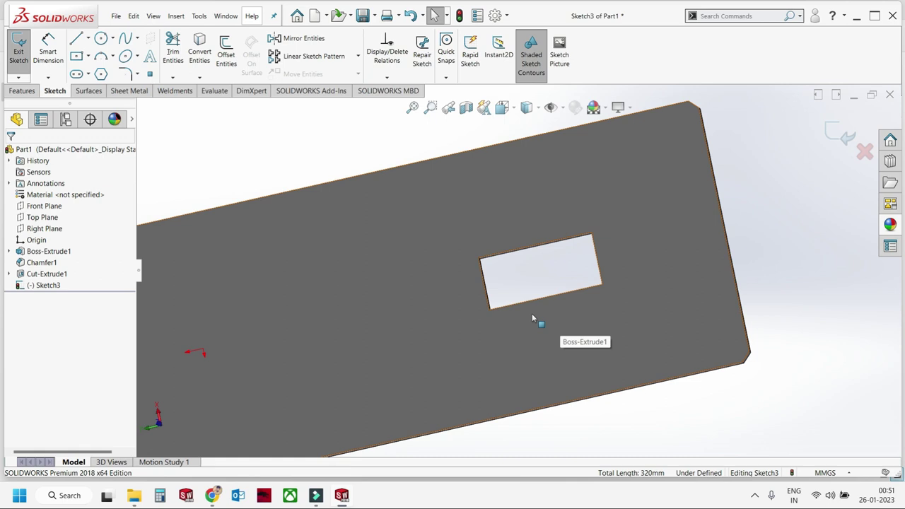
Exit and discard Sketch3, leaving the plate unchanged.
{"action": "left_click", "coordinate": [864, 151]}
{"action": "mouse_move", "coordinate": [788, 219]}
{"action": "middle_mouse_down"}
{"action": "mouse_move", "coordinate": [571, 137]}
{"action": "mouse_move", "coordinate": [521, 186]}
{"action": "middle_mouse_up"}
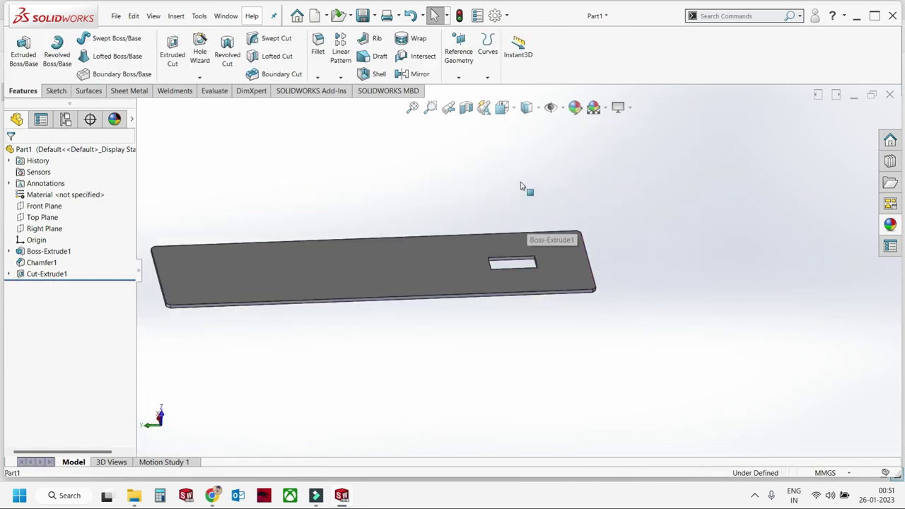
{"action": "middle_click_drag", "start_coordinate": [538, 216], "coordinate": [710, 198]}
Create a new part and draw a circle centred on the origin on the Front Plane.
{"action": "key", "text": "ctrl+n"}
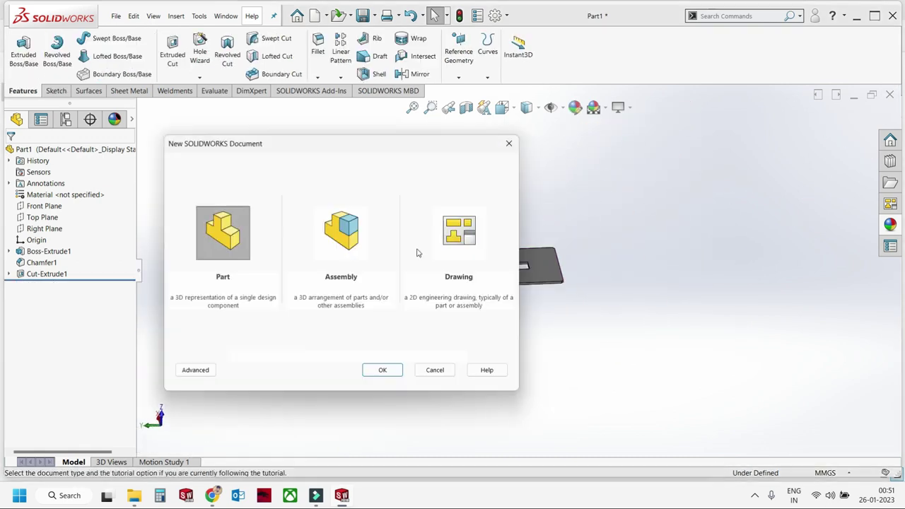
{"action": "key", "text": "Return"}
{"action": "left_click", "coordinate": [31, 65]}
{"action": "left_click", "coordinate": [388, 188]}
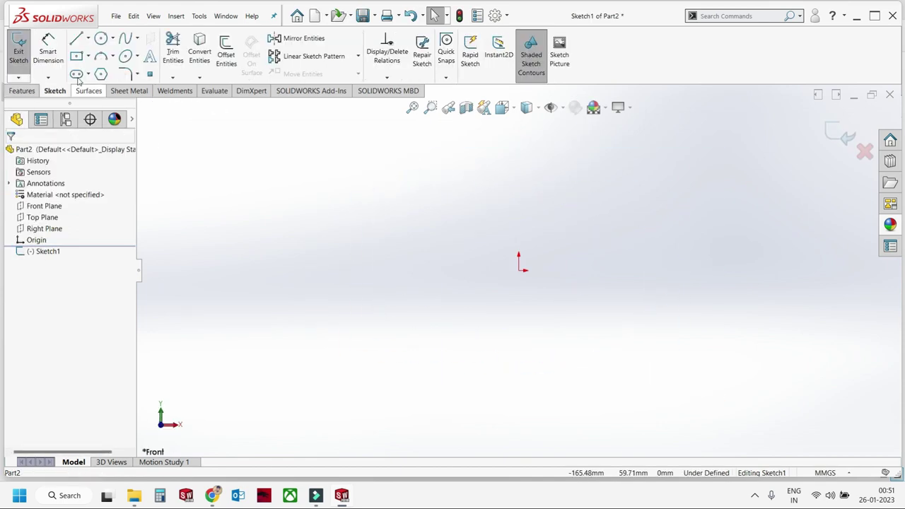
{"action": "left_click", "coordinate": [88, 56]}
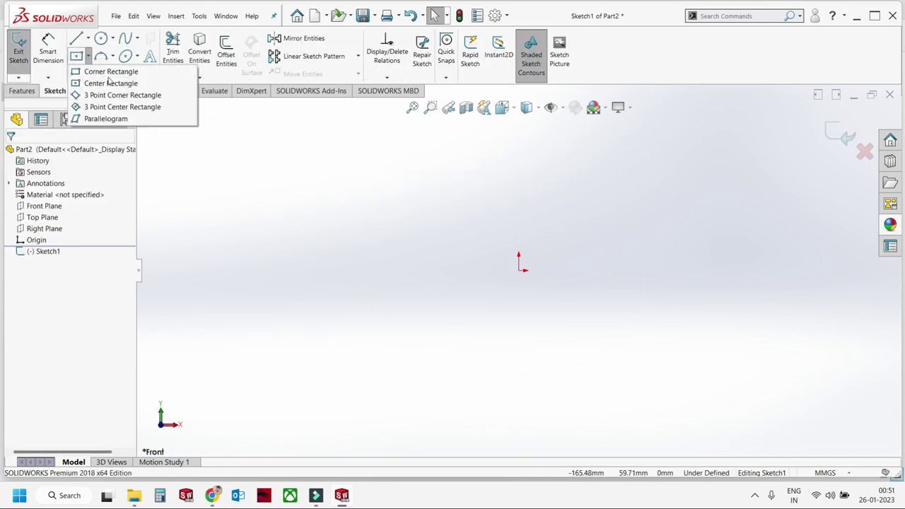
{"action": "left_click", "coordinate": [101, 38]}
{"action": "left_click", "coordinate": [520, 269]}
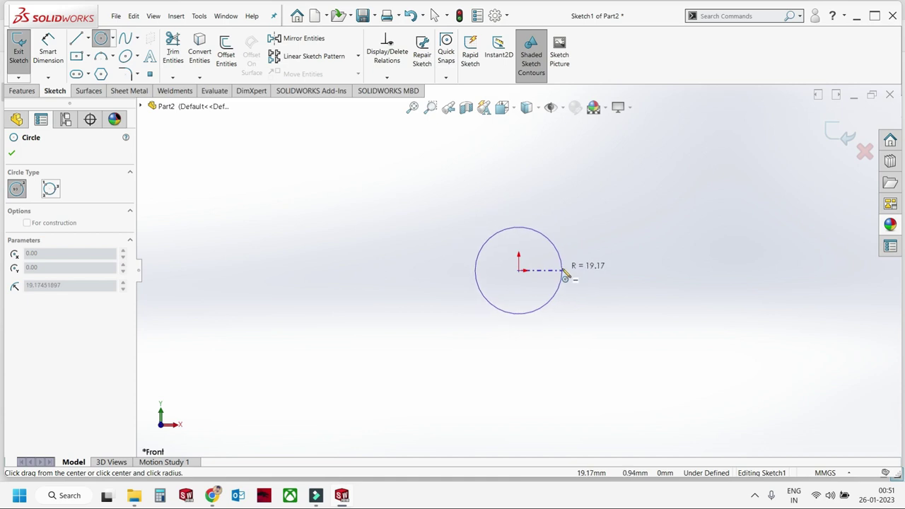
{"action": "key", "text": "Escape"}
{"action": "left_click", "coordinate": [101, 38]}
{"action": "left_click", "coordinate": [520, 270]}
{"action": "left_click", "coordinate": [532, 305]}
Draw the long left leg and a short vertical-then-horizontal line on the circle's right.
{"action": "key", "text": "l"}
{"action": "left_click", "coordinate": [483, 272]}
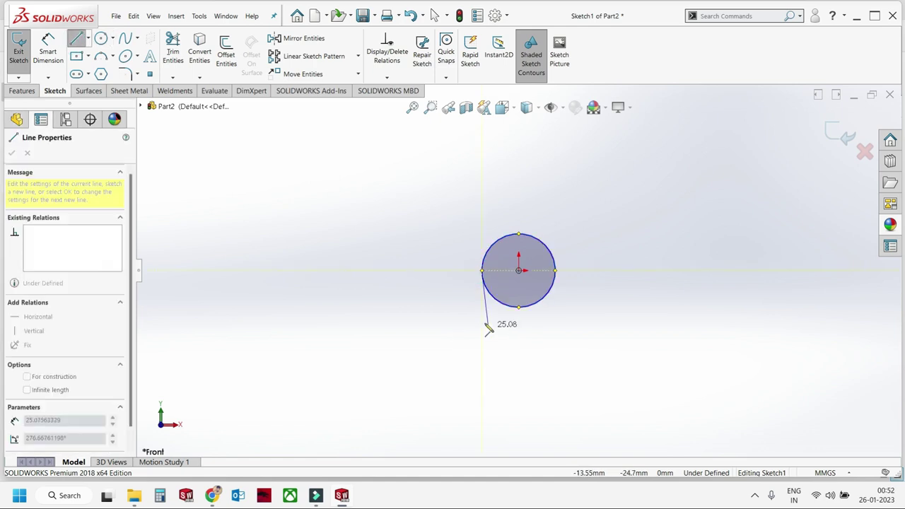
{"action": "left_click", "coordinate": [214, 326]}
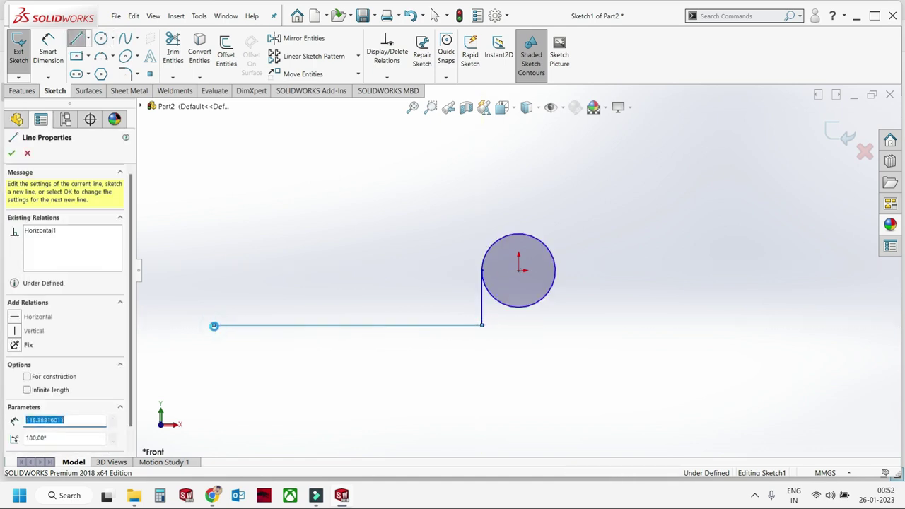
{"action": "key", "text": "Escape"}
{"action": "key", "text": "l"}
{"action": "left_click", "coordinate": [555, 271]}
{"action": "left_click", "coordinate": [555, 325]}
{"action": "left_click", "coordinate": [615, 326]}
{"action": "key", "text": "Escape"}
Add a length dimension to the long leg (6000) and a diameter dimension to the circle.
{"action": "left_click", "coordinate": [48, 50]}
{"action": "left_click", "coordinate": [360, 326]}
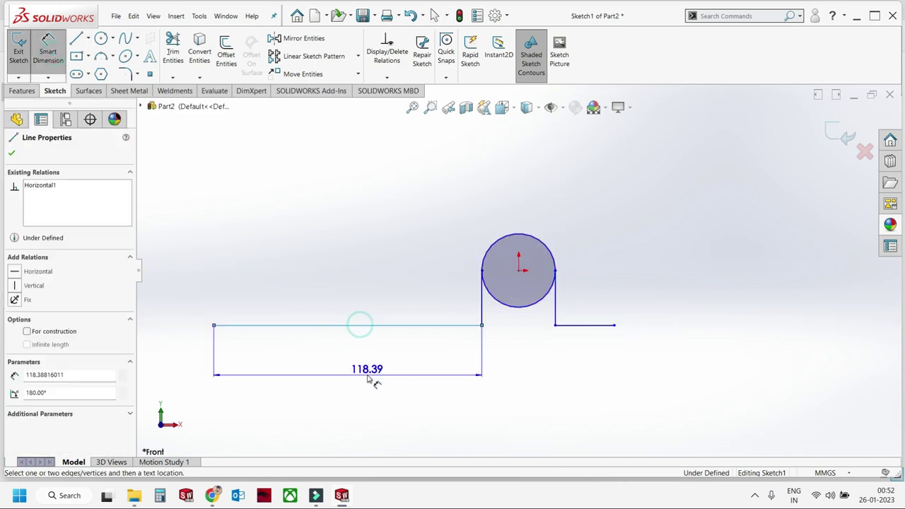
{"action": "left_click", "coordinate": [370, 378]}
{"action": "type", "text": "6000"}
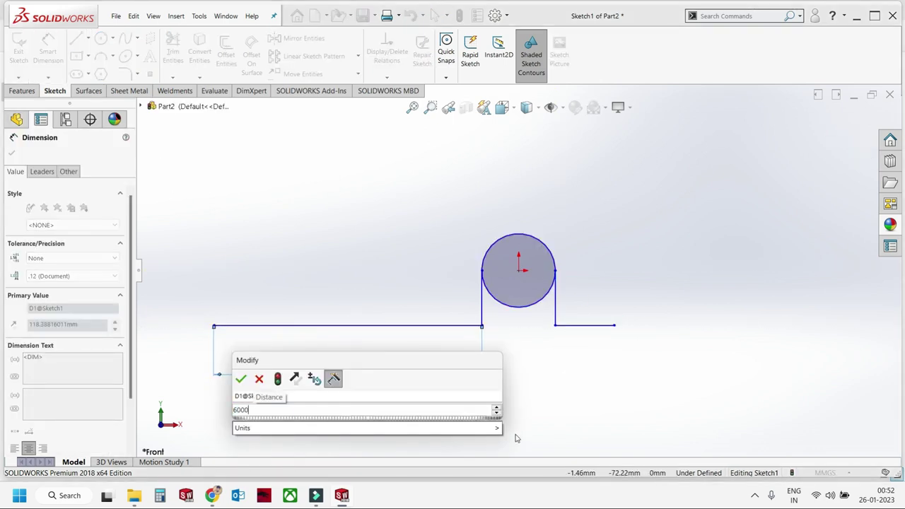
{"action": "key", "text": "Return"}
{"action": "left_click", "coordinate": [493, 248]}
{"action": "left_click", "coordinate": [482, 192]}
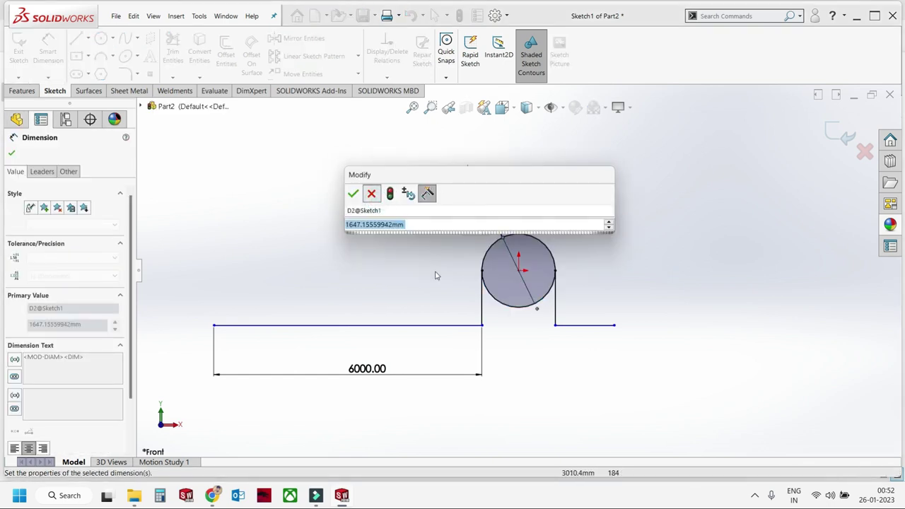
{"action": "key", "text": "Return"}
{"action": "key", "text": "Escape"}
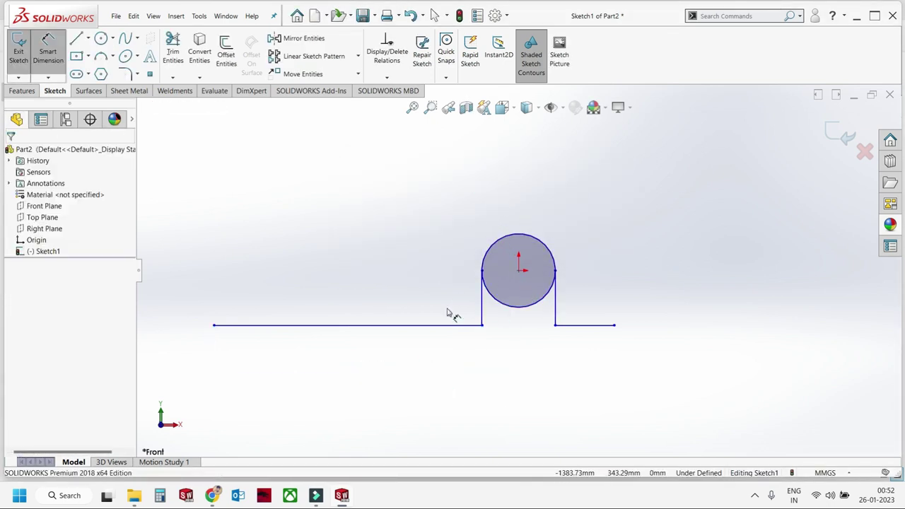
Correct the leg to 600, set the circle to Ø120 and the step height to 50.
{"action": "left_click", "coordinate": [446, 325]}
{"action": "double_click", "coordinate": [417, 343]}
{"action": "type", "text": "600"}
{"action": "key", "text": "Return"}
{"action": "left_click", "coordinate": [520, 235]}
{"action": "left_click", "coordinate": [533, 214]}
{"action": "type", "text": "120"}
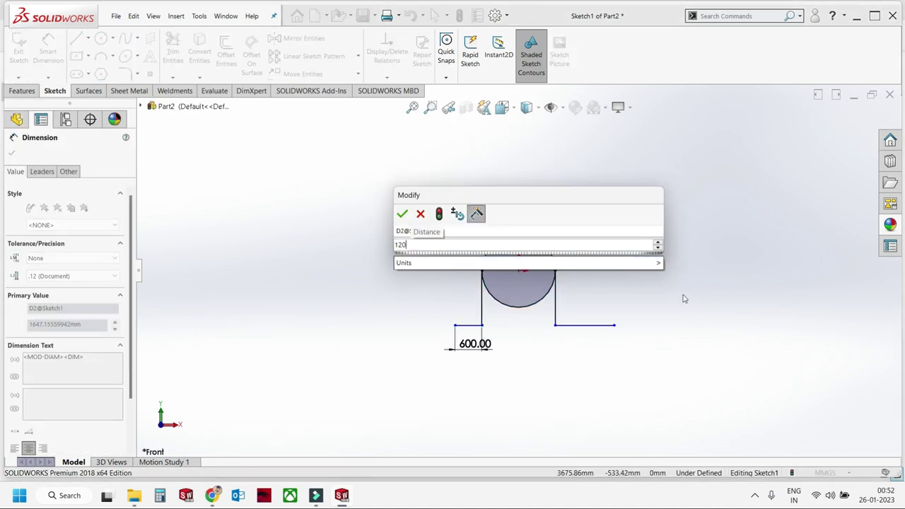
{"action": "key", "text": "Return"}
{"action": "left_click", "coordinate": [493, 229]}
{"action": "left_click", "coordinate": [600, 325]}
{"action": "left_click", "coordinate": [627, 313]}
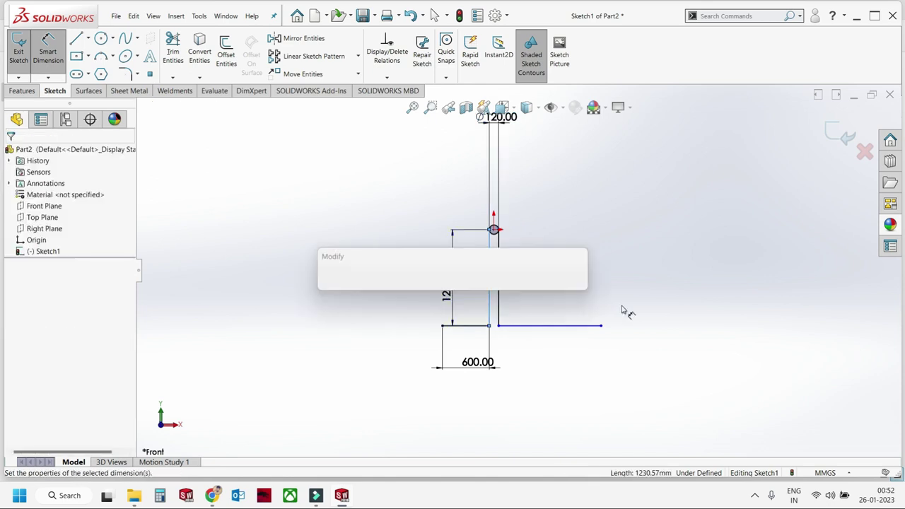
{"action": "type", "text": "50"}
{"action": "key", "text": "Return"}
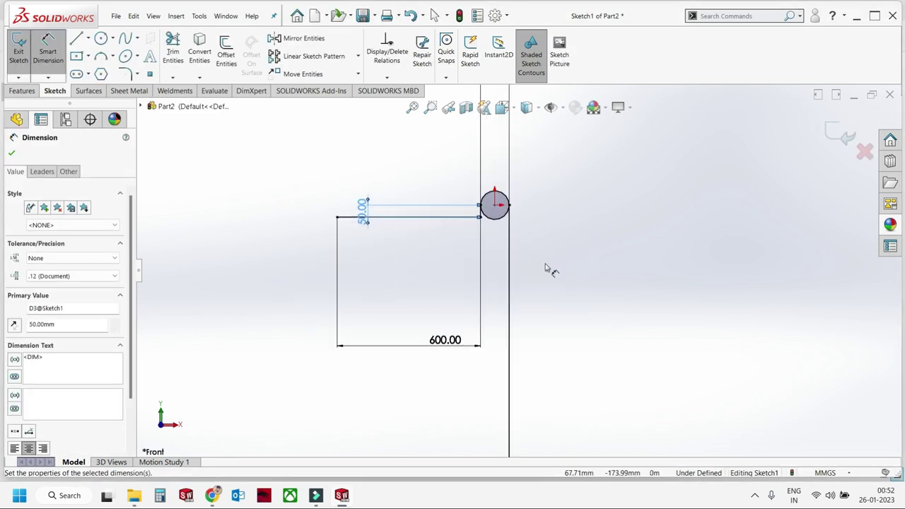
{"action": "key", "text": "Escape"}
Make the two horizontal lines collinear, shorten the long line, and dimension the short right line.
{"action": "scroll", "coordinate": [575, 326], "scroll_direction": "up", "scroll_amount": 3}
{"action": "left_click", "coordinate": [530, 404]}
{"action": "left_click", "coordinate": [467, 238], "text": "ctrl"}
{"action": "left_click", "coordinate": [530, 198]}
{"action": "key", "text": "Escape"}
{"action": "scroll", "coordinate": [603, 237], "scroll_direction": "down", "scroll_amount": 3}
{"action": "scroll", "coordinate": [516, 238], "scroll_direction": "up", "scroll_amount": 3}
{"action": "left_click_drag", "start_coordinate": [788, 266], "coordinate": [532, 265]}
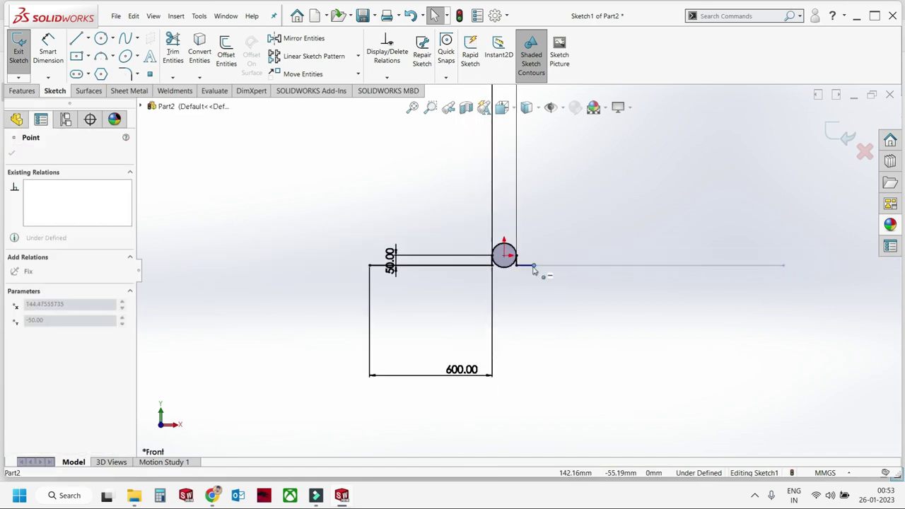
{"action": "scroll", "coordinate": [512, 297], "scroll_direction": "down", "scroll_amount": 3}
{"action": "right_click_drag", "start_coordinate": [513, 298], "coordinate": [510, 283]}
{"action": "left_click", "coordinate": [510, 275]}
{"action": "left_click", "coordinate": [506, 295]}
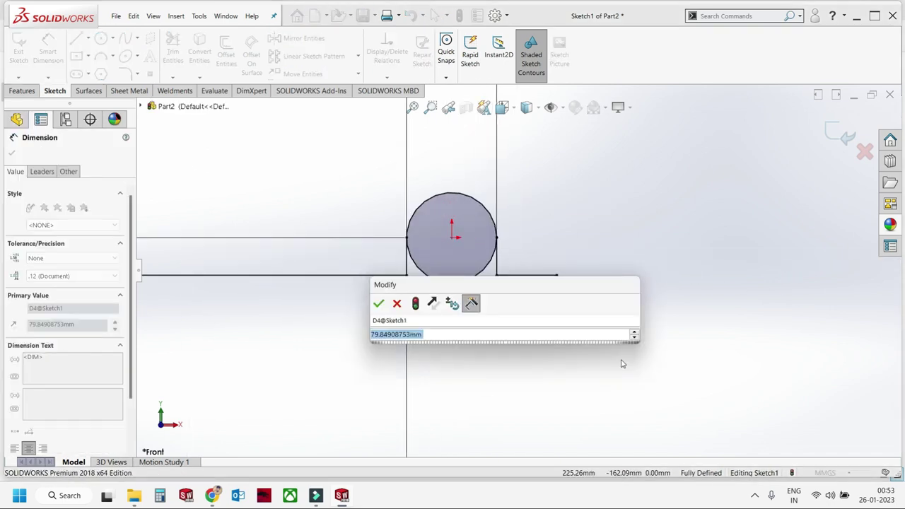
{"action": "key", "text": "Return"}
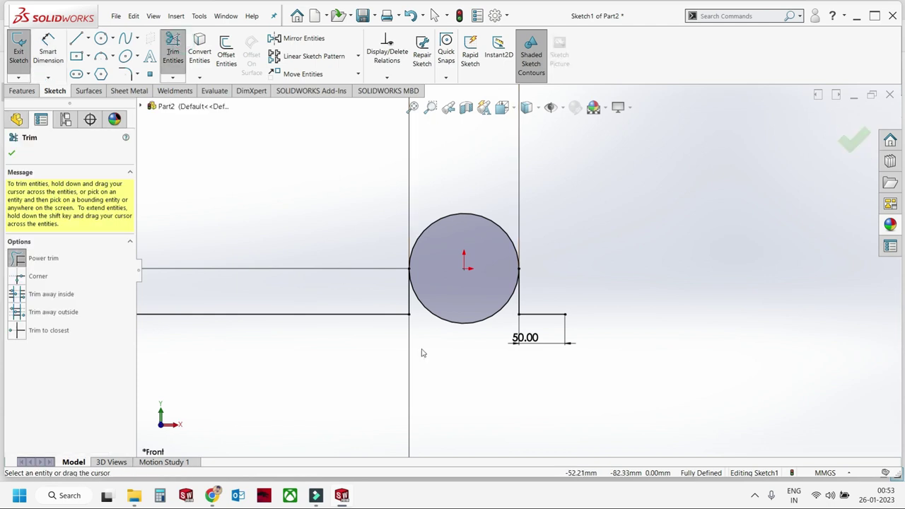
Round the left and right corners with 20 mm sketch fillets.
{"action": "left_click", "coordinate": [476, 290]}
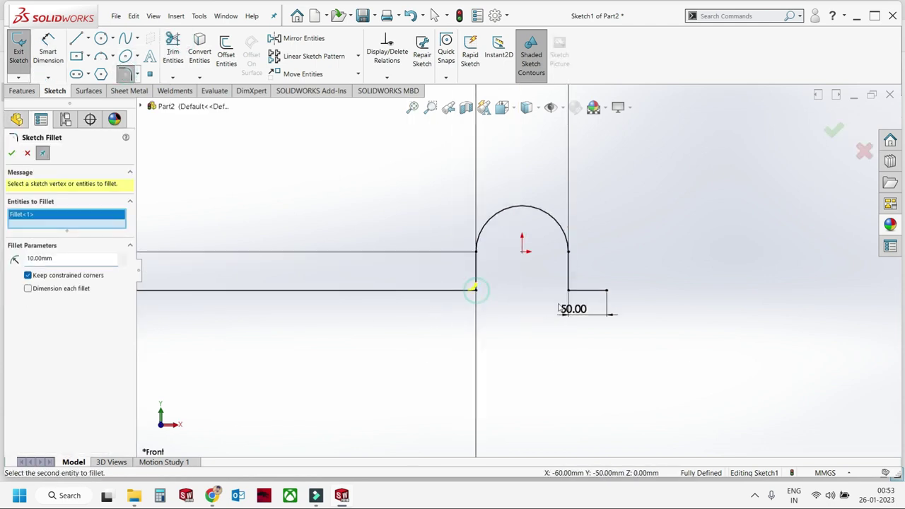
{"action": "left_click", "coordinate": [569, 290]}
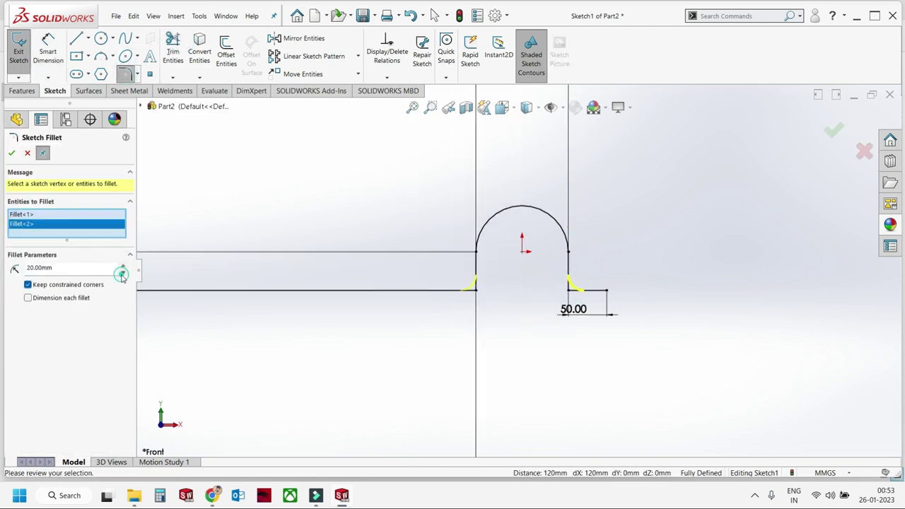
{"action": "key", "text": "Return"}
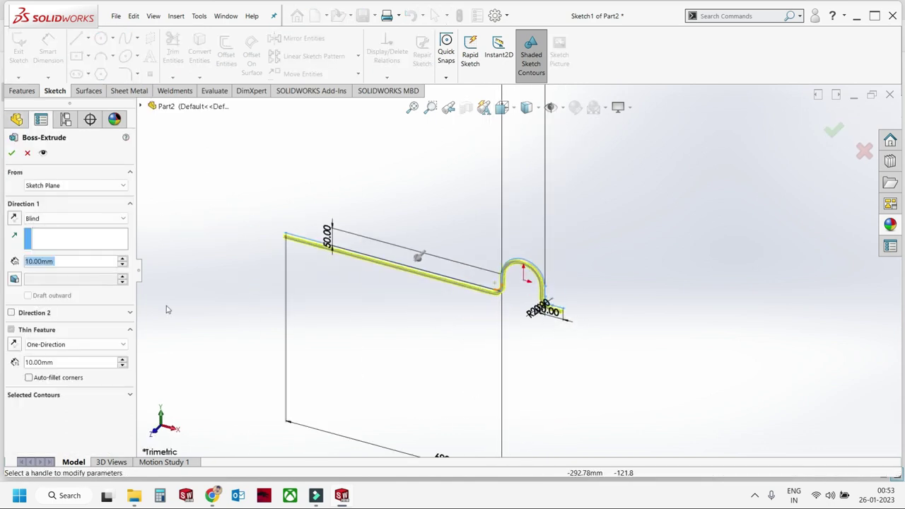
Extrude the profile as a thin feature 50 mm deep with 5 mm wall thickness.
{"action": "type", "text": "5"}
{"action": "key", "text": "Return"}
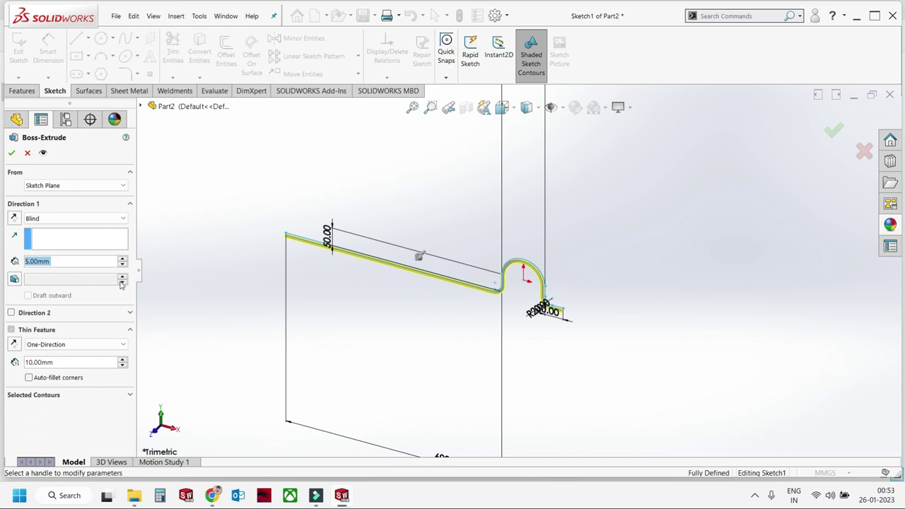
{"action": "mouse_move", "coordinate": [426, 311]}
{"action": "middle_mouse_down"}
{"action": "mouse_move", "coordinate": [421, 324]}
{"action": "mouse_move", "coordinate": [426, 236]}
{"action": "middle_mouse_up"}
{"action": "left_click_drag", "start_coordinate": [427, 236], "coordinate": [396, 261]}
{"action": "scroll", "coordinate": [552, 241], "scroll_direction": "up", "scroll_amount": 3}
{"action": "scroll", "coordinate": [552, 241], "scroll_direction": "down", "scroll_amount": 2}
{"action": "middle_click_drag", "start_coordinate": [553, 240], "coordinate": [280, 265]}
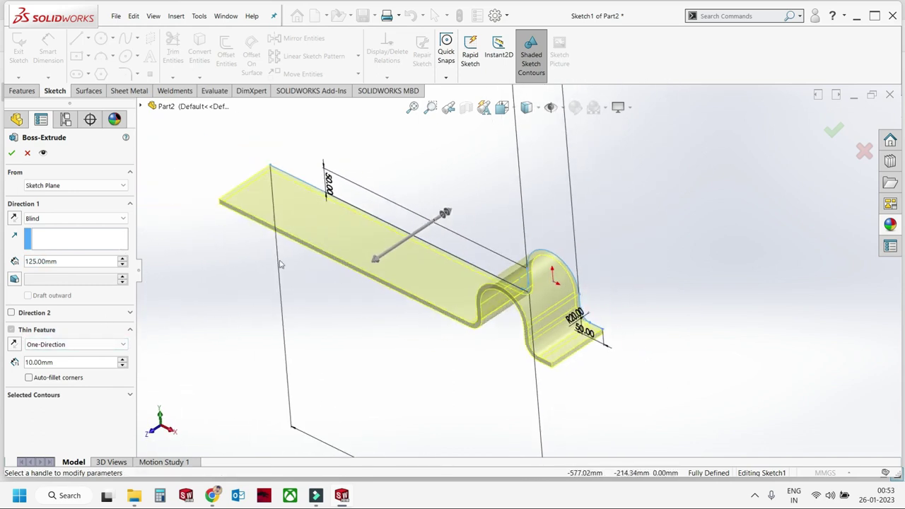
{"action": "type", "text": "50"}
{"action": "key", "text": "Return"}
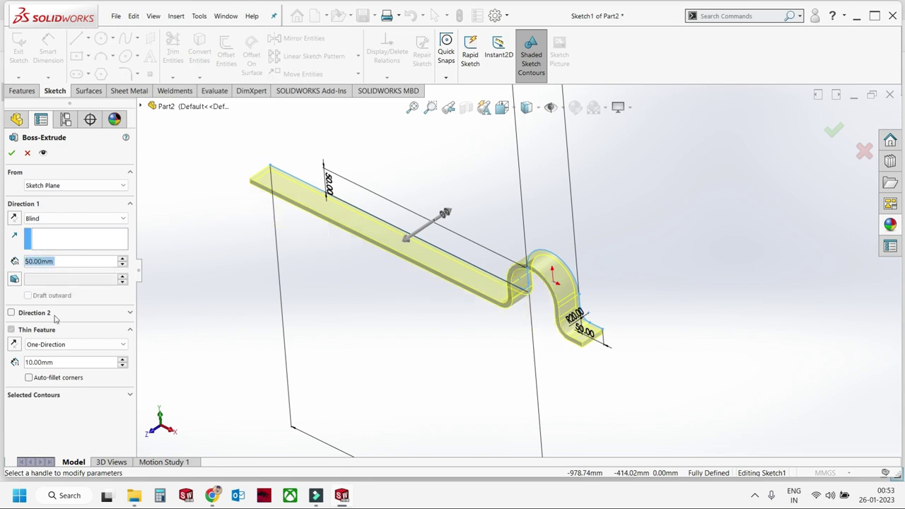
{"action": "type", "text": "5"}
{"action": "key", "text": "Return"}
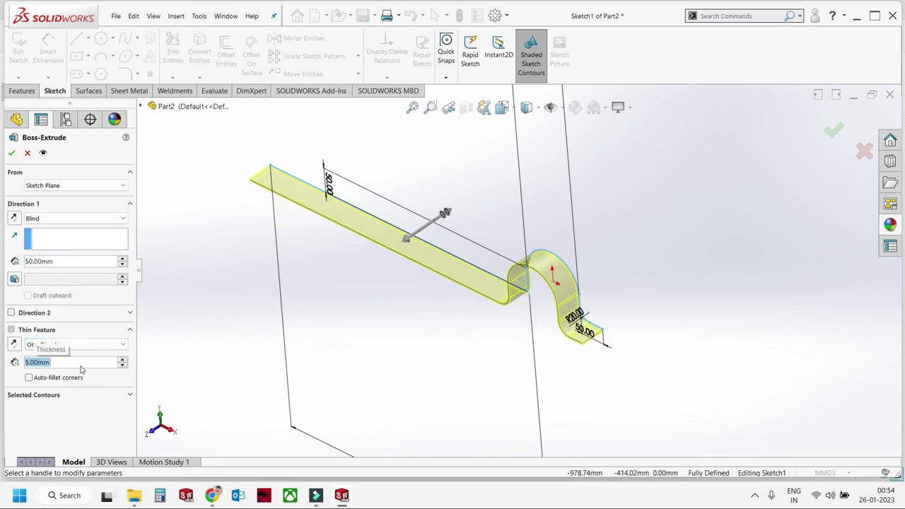
{"action": "key", "text": "Return"}
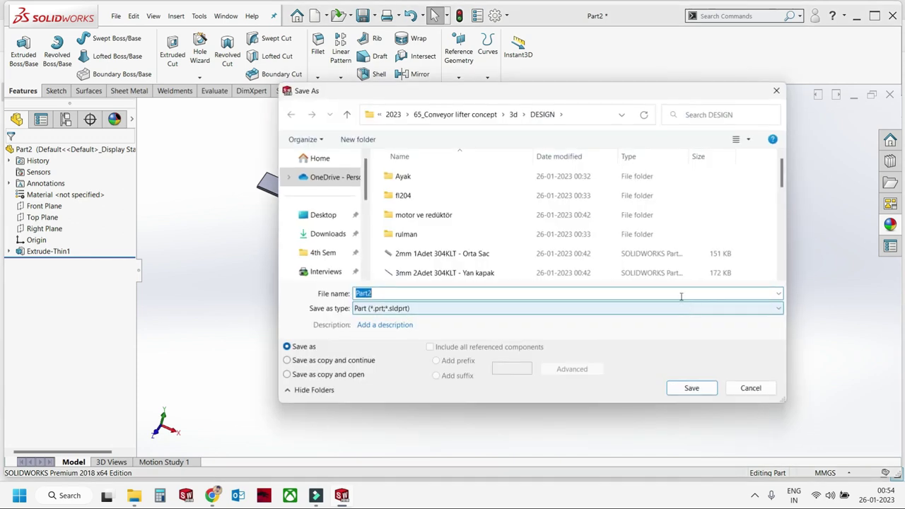
Save the strip part as P_65_P_005 in the 3d folder.
{"action": "key", "text": "ctrl+s"}
{"action": "left_click", "coordinate": [513, 114]}
{"action": "left_click", "coordinate": [425, 272]}
{"action": "left_click", "coordinate": [451, 291]}
{"action": "key", "text": "BackSpace"}
{"action": "type", "text": "5_P_005"}
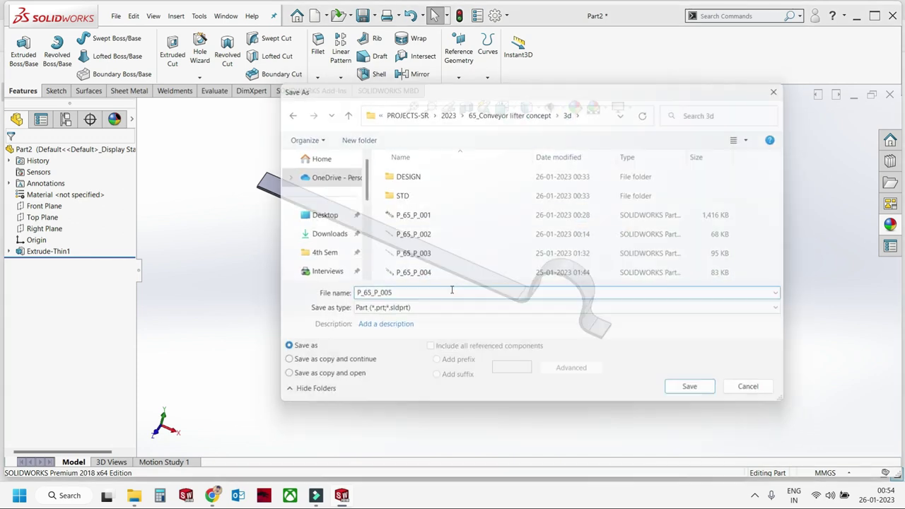
{"action": "key", "text": "Return"}
Create a new empty assembly document.
{"action": "key", "text": "ctrl+Tab"}
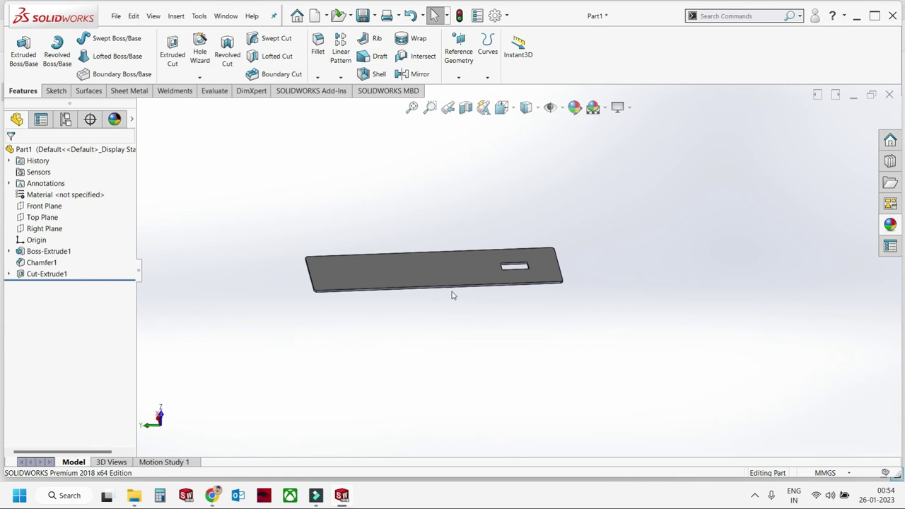
{"action": "key", "text": "ctrl+n"}
{"action": "double_click", "coordinate": [339, 232]}
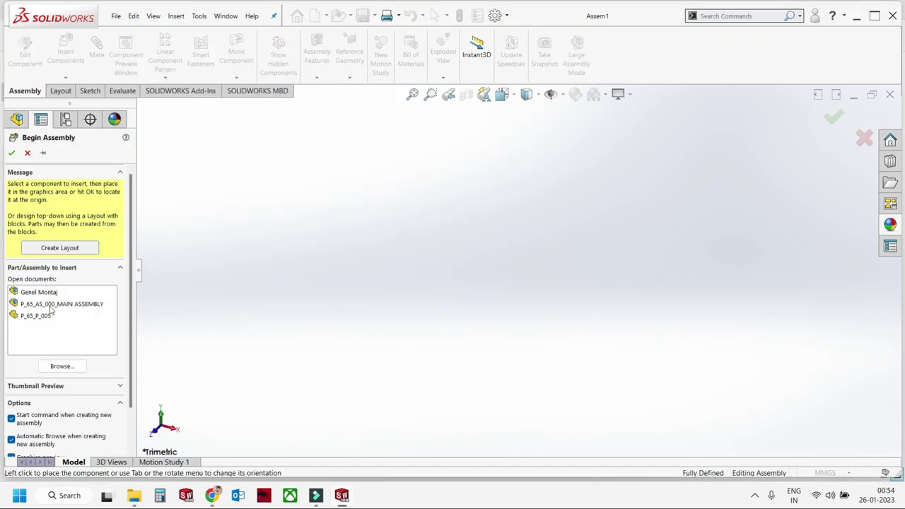
Place P_65_P_005 in the assembly and save the plate part as P_65_P_006.
{"action": "left_click", "coordinate": [48, 316]}
{"action": "left_click", "coordinate": [413, 276]}
{"action": "key", "text": "ctrl+Tab"}
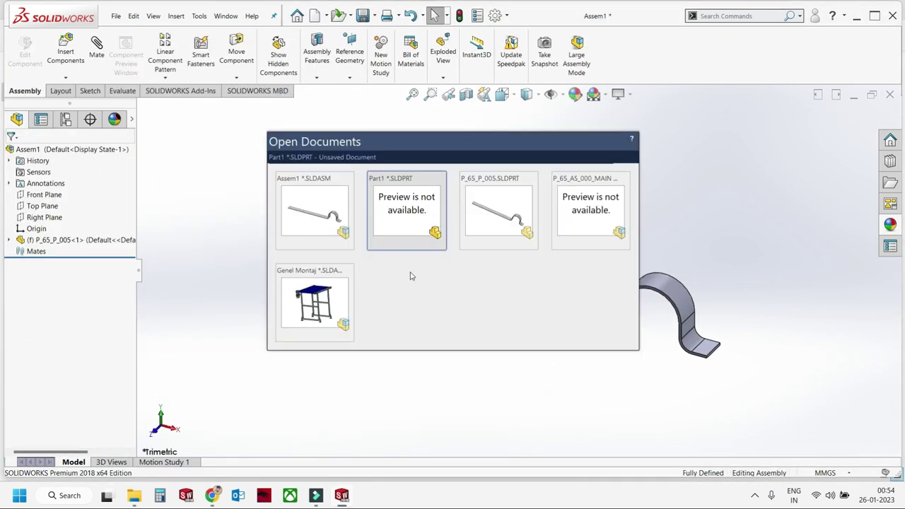
{"action": "key", "text": "ctrl+s"}
{"action": "type", "text": "P_65_P_00"}
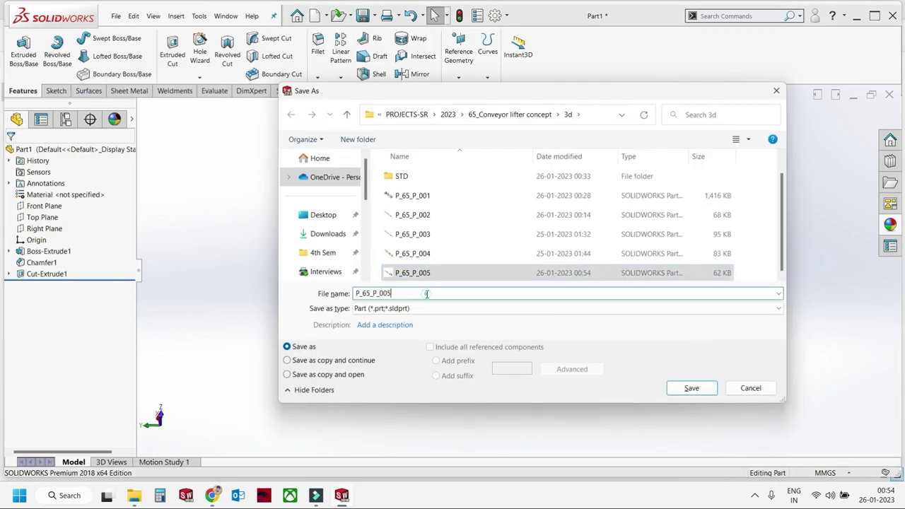
{"action": "type", "text": "6"}
{"action": "key", "text": "Return"}
Insert P_65_P_006 into the assembly beside the clip.
{"action": "key", "text": "ctrl+Tab"}
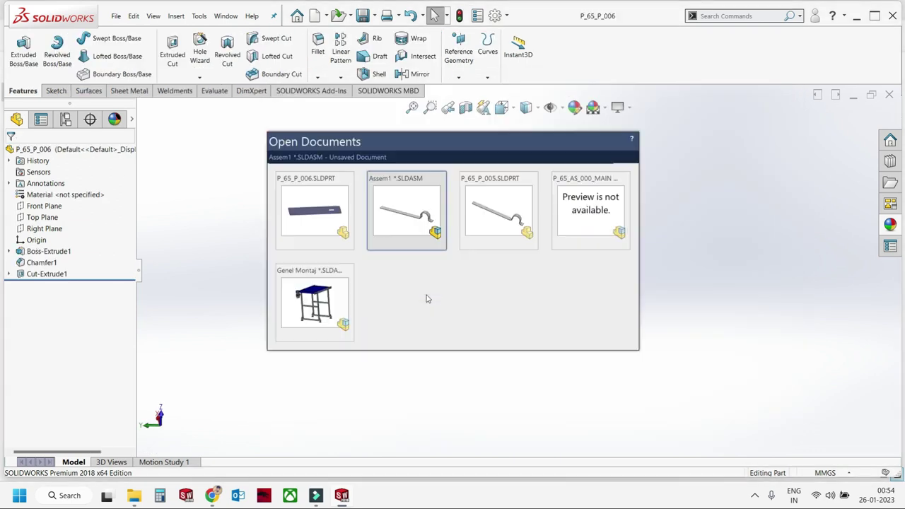
{"action": "left_click", "coordinate": [65, 51]}
{"action": "left_click", "coordinate": [32, 317]}
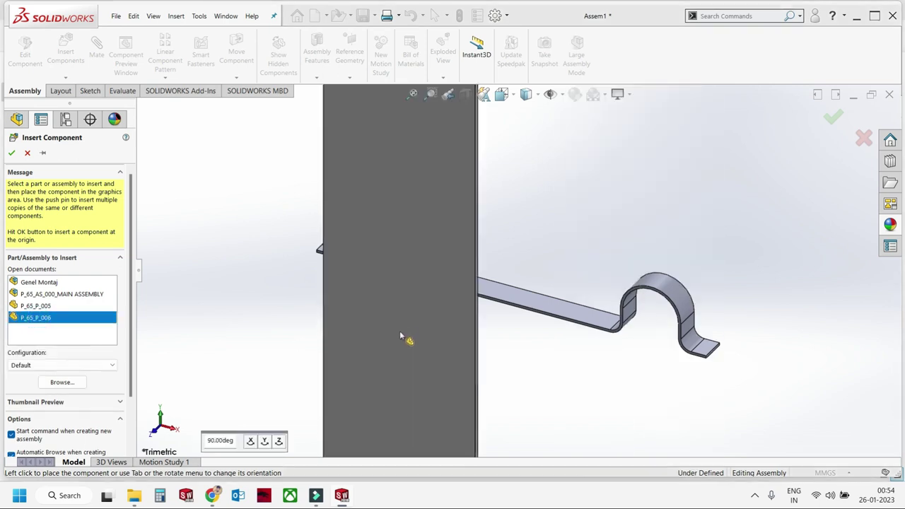
{"action": "left_click", "coordinate": [399, 336]}
Rotate the plate component to a new orientation and select a slot face.
{"action": "left_click", "coordinate": [236, 77]}
{"action": "left_click", "coordinate": [262, 99]}
{"action": "mouse_move", "coordinate": [297, 317]}
{"action": "left_mouse_down"}
{"action": "mouse_move", "coordinate": [525, 210]}
{"action": "mouse_move", "coordinate": [595, 311]}
{"action": "mouse_move", "coordinate": [529, 215]}
{"action": "left_mouse_up"}
{"action": "scroll", "coordinate": [594, 311], "scroll_direction": "up", "scroll_amount": 2}
{"action": "scroll", "coordinate": [529, 216], "scroll_direction": "down", "scroll_amount": 3}
{"action": "left_click", "coordinate": [566, 307]}
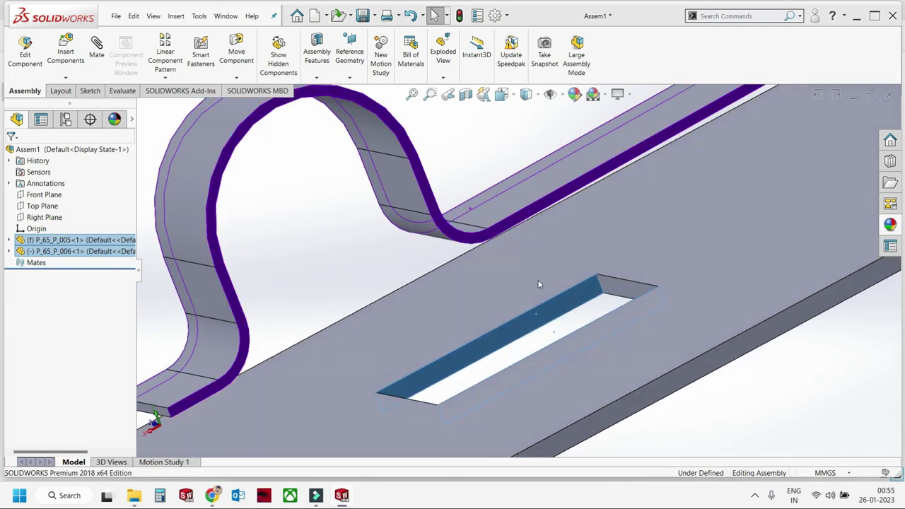
Mate the strip face to the plate's slot face so the clip's loop seats in the opening.
{"action": "left_click", "coordinate": [640, 304]}
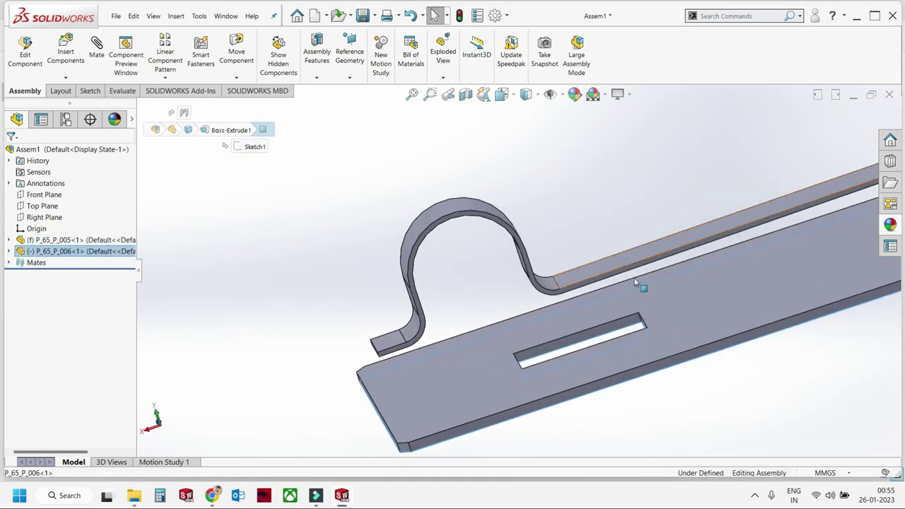
{"action": "left_click", "coordinate": [663, 267]}
{"action": "scroll", "coordinate": [552, 241], "scroll_direction": "down", "scroll_amount": 1}
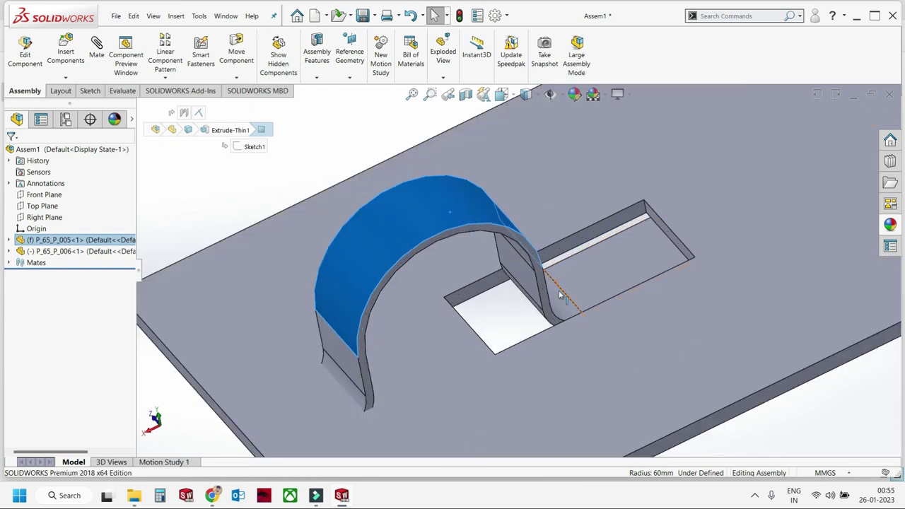
{"action": "scroll", "coordinate": [545, 255], "scroll_direction": "down", "scroll_amount": 2}
{"action": "scroll", "coordinate": [539, 270], "scroll_direction": "down", "scroll_amount": 2}
Orbit around the plate and hook, checking the part's 120 mm dimension without changing it.
{"action": "mouse_move", "coordinate": [541, 271]}
{"action": "middle_mouse_down"}
{"action": "mouse_move", "coordinate": [388, 295]}
{"action": "mouse_move", "coordinate": [585, 275]}
{"action": "middle_mouse_up"}
{"action": "scroll", "coordinate": [566, 247], "scroll_direction": "up", "scroll_amount": 5}
{"action": "mouse_move", "coordinate": [540, 217]}
{"action": "middle_mouse_down"}
{"action": "mouse_move", "coordinate": [511, 264]}
{"action": "mouse_move", "coordinate": [558, 231]}
{"action": "middle_mouse_up"}
{"action": "scroll", "coordinate": [557, 230], "scroll_direction": "down", "scroll_amount": 2}
{"action": "left_click", "coordinate": [418, 347]}
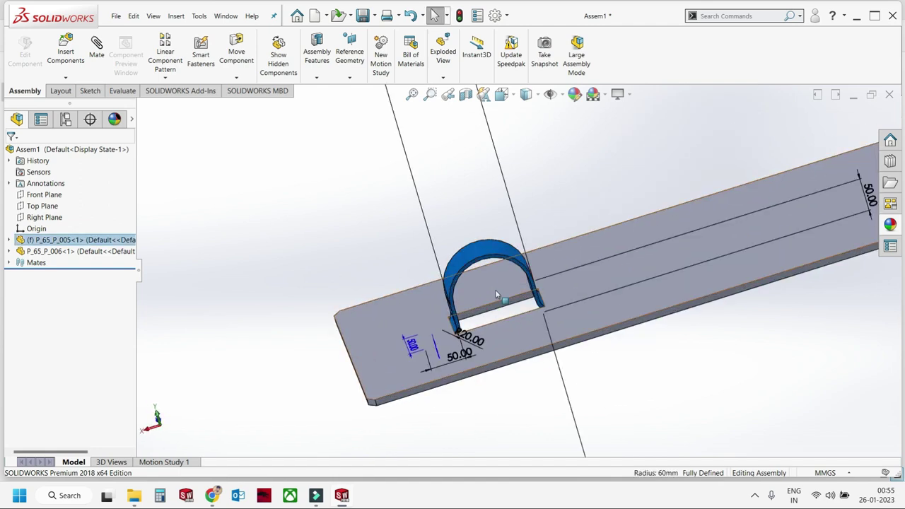
{"action": "scroll", "coordinate": [424, 339], "scroll_direction": "up", "scroll_amount": 3}
{"action": "middle_click_drag", "start_coordinate": [425, 340], "coordinate": [514, 185]}
{"action": "double_click", "coordinate": [497, 282]}
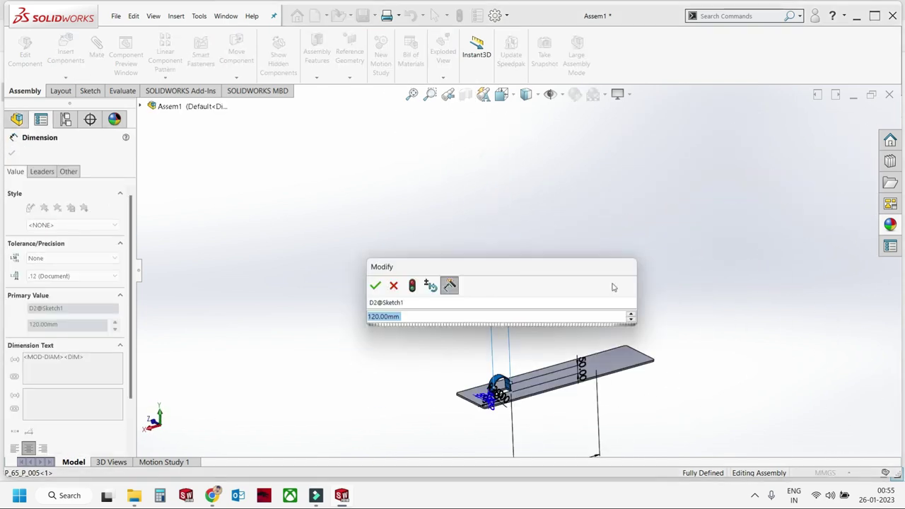
{"action": "left_click", "coordinate": [630, 262]}
{"action": "scroll", "coordinate": [499, 382], "scroll_direction": "down", "scroll_amount": 4}
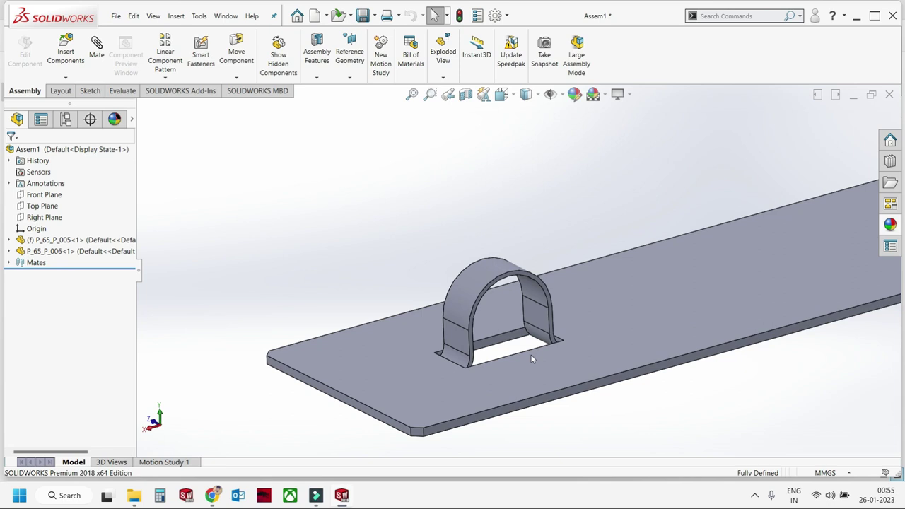
{"action": "middle_click_drag", "start_coordinate": [439, 212], "coordinate": [538, 456]}
Inspect the hook's fit in the slot from top-down and oblique views, showing the hook's dimensions.
{"action": "left_click", "coordinate": [566, 382]}
{"action": "middle_click_drag", "start_coordinate": [607, 386], "coordinate": [538, 319]}
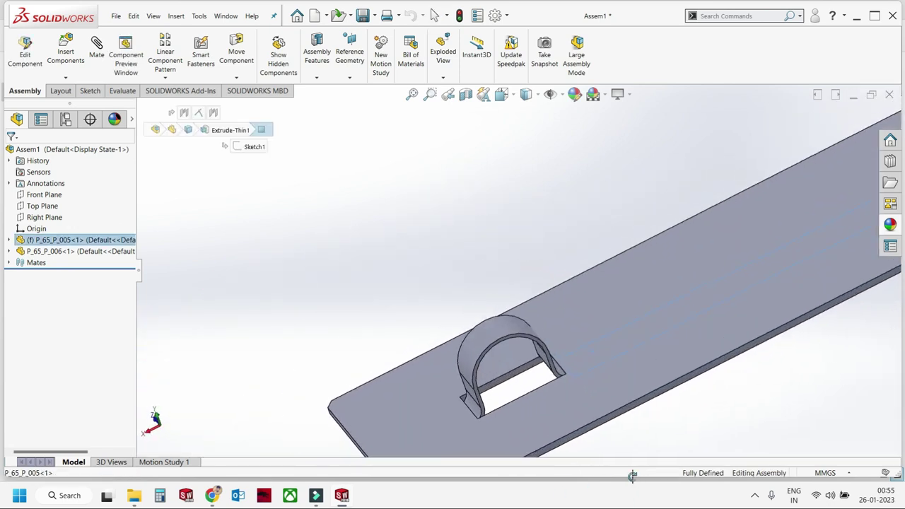
{"action": "scroll", "coordinate": [537, 318], "scroll_direction": "up", "scroll_amount": 3}
{"action": "scroll", "coordinate": [502, 281], "scroll_direction": "down", "scroll_amount": 5}
{"action": "left_click", "coordinate": [502, 281]}
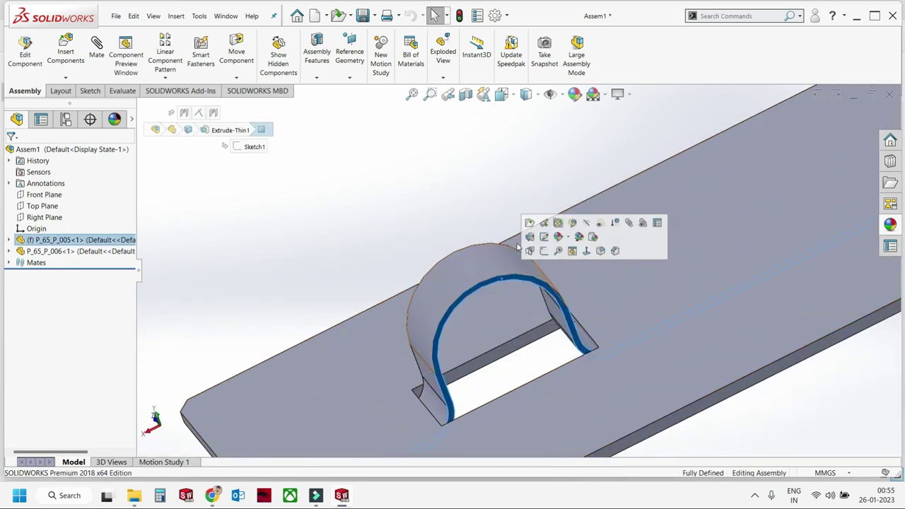
{"action": "left_click", "coordinate": [368, 202]}
{"action": "middle_click_drag", "start_coordinate": [368, 203], "coordinate": [743, 355]}
{"action": "key", "text": "ctrl+8"}
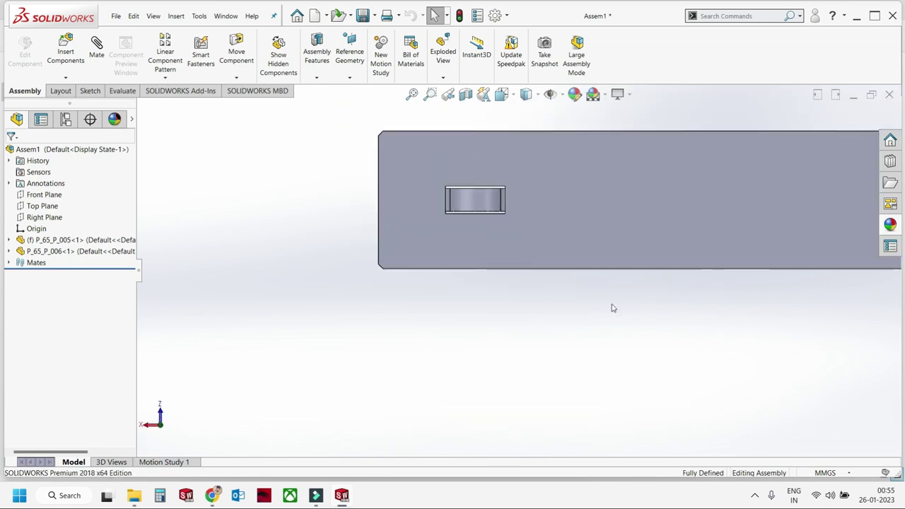
{"action": "mouse_move", "coordinate": [613, 307]}
{"action": "middle_mouse_down"}
{"action": "mouse_move", "coordinate": [485, 177]}
{"action": "mouse_move", "coordinate": [473, 214]}
{"action": "middle_mouse_up"}
{"action": "double_click", "coordinate": [465, 208]}
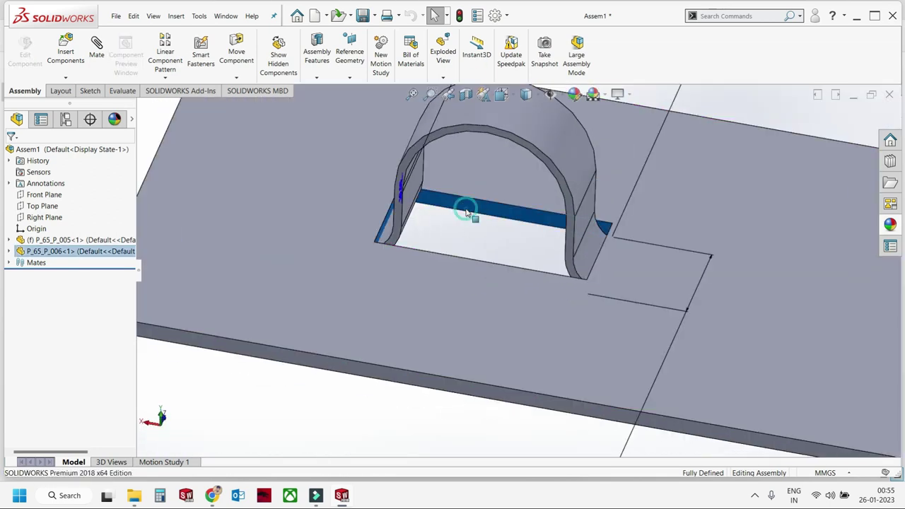
{"action": "scroll", "coordinate": [483, 192], "scroll_direction": "up", "scroll_amount": 2}
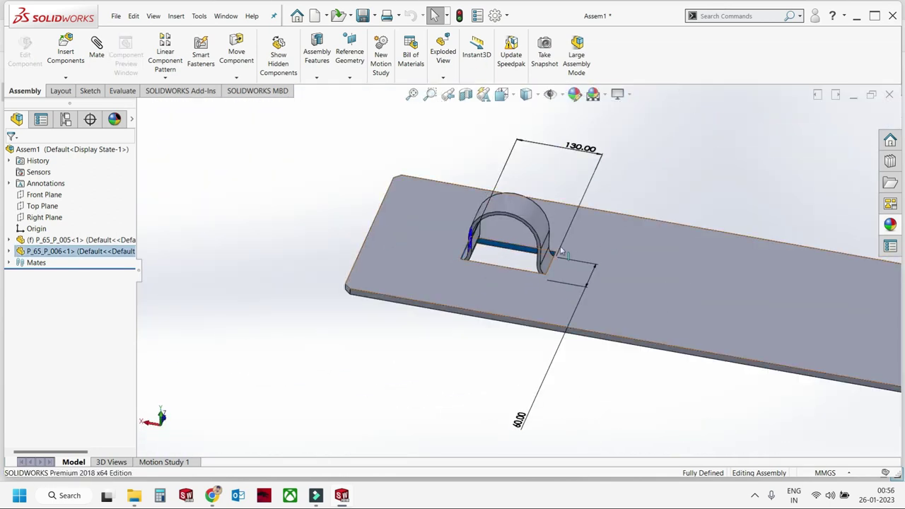
Save Assem1 as P_65_AS_002 in the 3d folder, adapting an existing assembly file name.
{"action": "left_click", "coordinate": [16, 253]}
{"action": "left_click", "coordinate": [10, 253]}
{"action": "key", "text": "ctrl+s"}
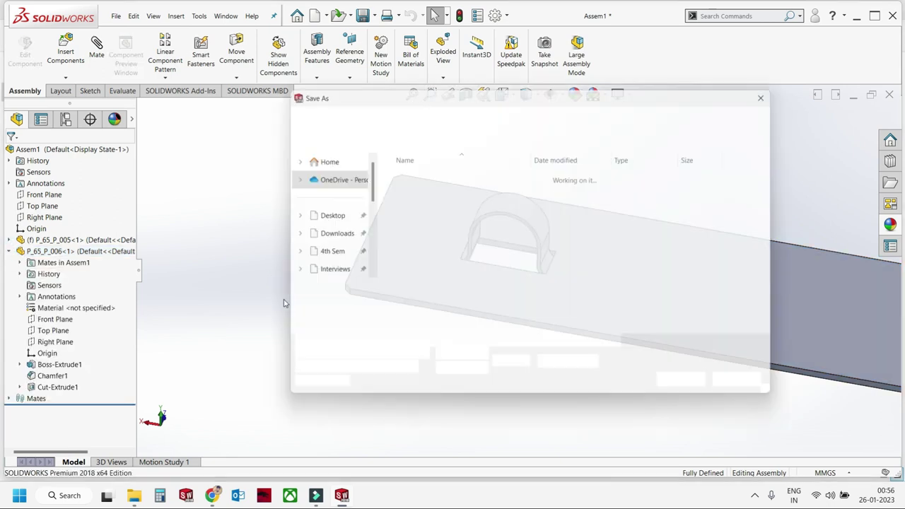
{"action": "left_click", "coordinate": [421, 234]}
{"action": "left_click", "coordinate": [410, 292]}
{"action": "key", "text": "BackSpace"}
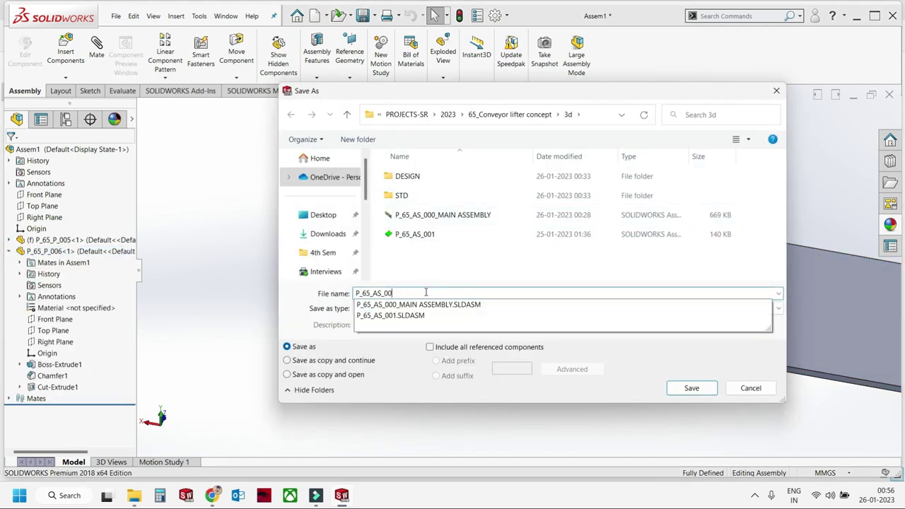
{"action": "type", "text": "2"}
{"action": "key", "text": "Return"}
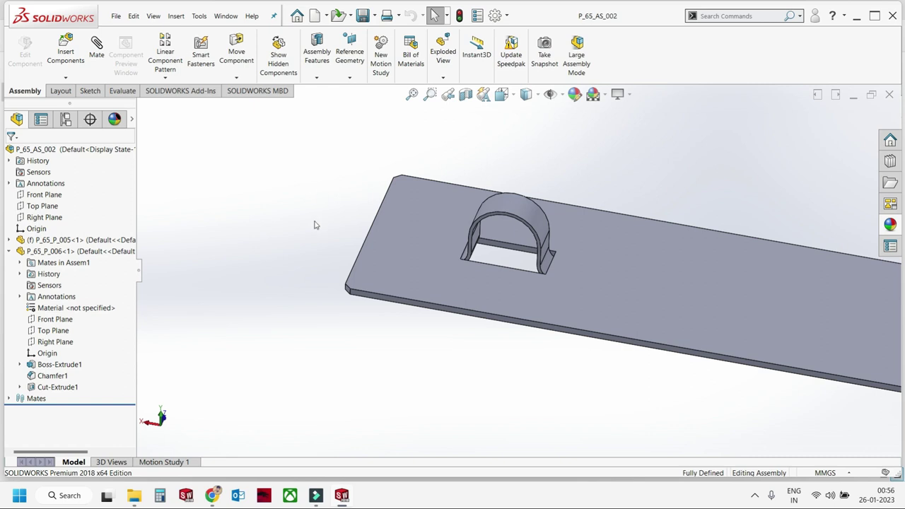
Open part P_65_P_006, edit the slot's Sketch2 and delete its construction centerline.
{"action": "scroll", "coordinate": [371, 423], "scroll_direction": "up", "scroll_amount": 3}
{"action": "scroll", "coordinate": [506, 247], "scroll_direction": "down", "scroll_amount": 4}
{"action": "left_click", "coordinate": [505, 247]}
{"action": "left_click", "coordinate": [533, 194]}
{"action": "left_click", "coordinate": [9, 274]}
{"action": "left_click", "coordinate": [59, 285]}
{"action": "left_click", "coordinate": [53, 255]}
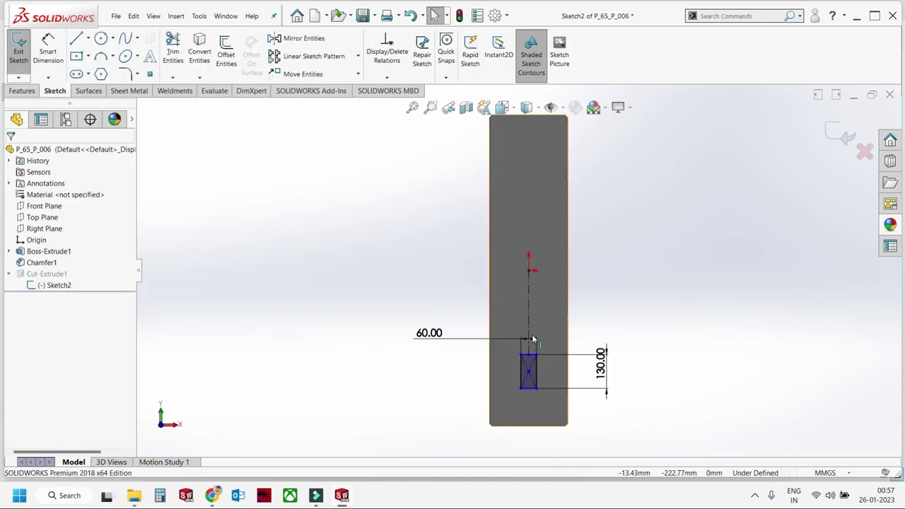
{"action": "left_click", "coordinate": [495, 231]}
{"action": "key", "text": "Delete"}
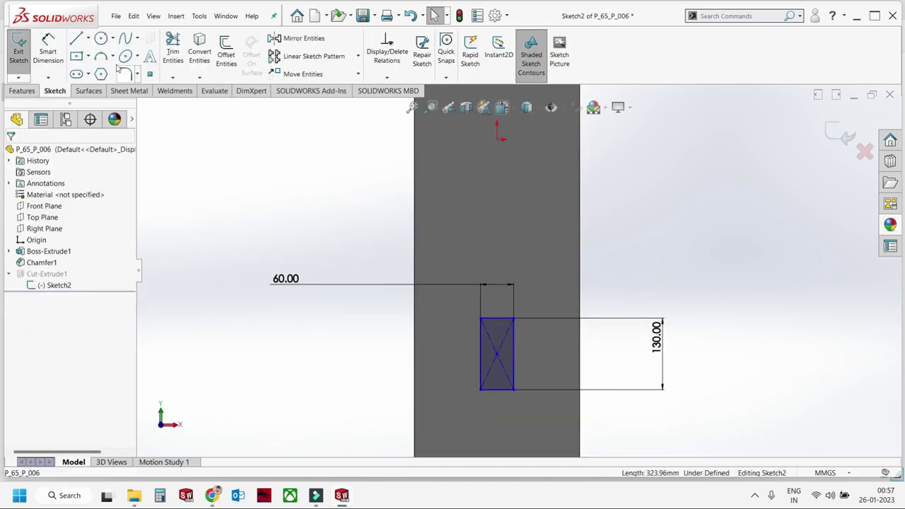
Dimension the slot 50 mm from the plate's side edge and 150 mm from its end.
{"action": "left_click", "coordinate": [480, 353]}
{"action": "left_click", "coordinate": [346, 338]}
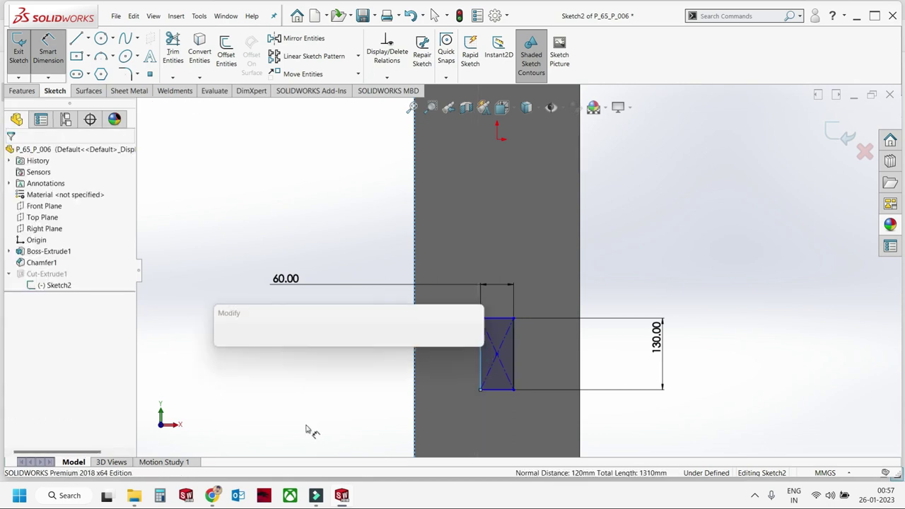
{"action": "type", "text": "120.00mm"}
{"action": "key", "text": "Return"}
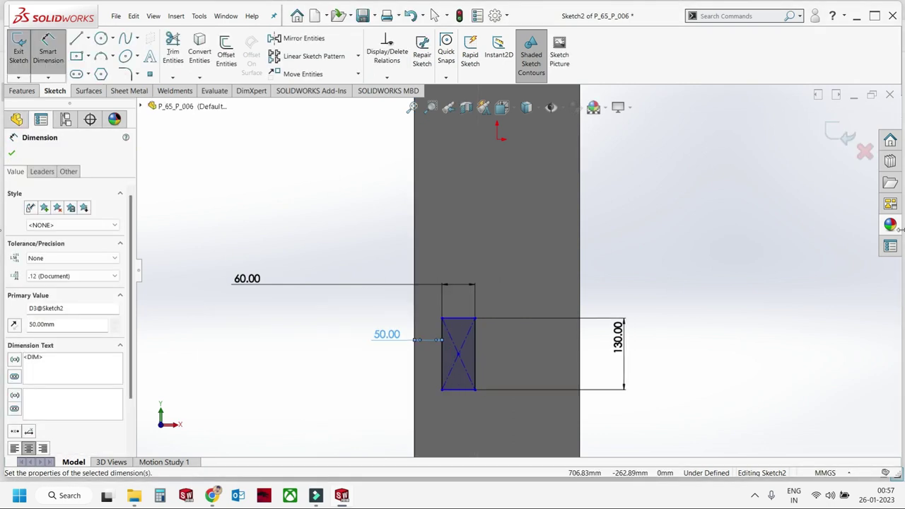
{"action": "scroll", "coordinate": [469, 378], "scroll_direction": "up", "scroll_amount": 3}
{"action": "scroll", "coordinate": [503, 303], "scroll_direction": "down", "scroll_amount": 2}
{"action": "left_click", "coordinate": [503, 301]}
{"action": "left_click", "coordinate": [519, 382]}
{"action": "left_click", "coordinate": [340, 376]}
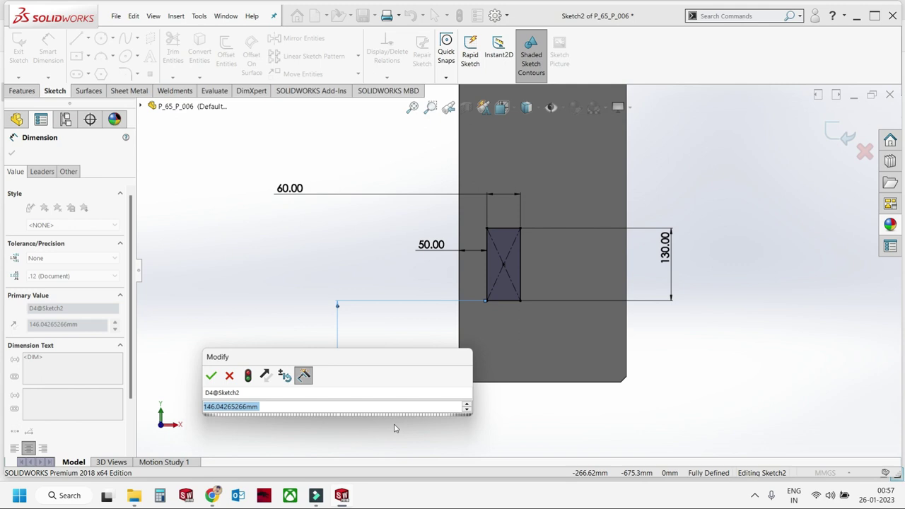
{"action": "type", "text": "150"}
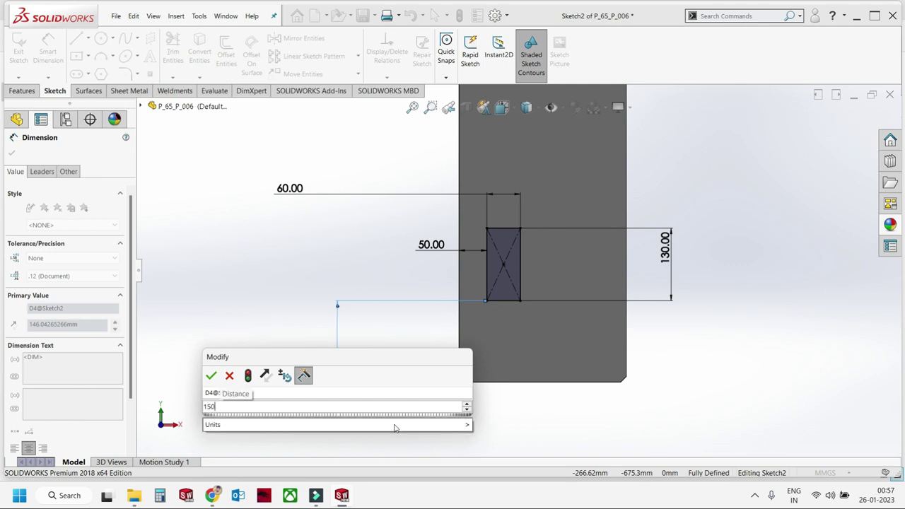
{"action": "key", "text": "Return"}
Exit the sketch, close P_65_P_006 and save the changes.
{"action": "left_click", "coordinate": [851, 147]}
{"action": "left_click", "coordinate": [890, 94]}
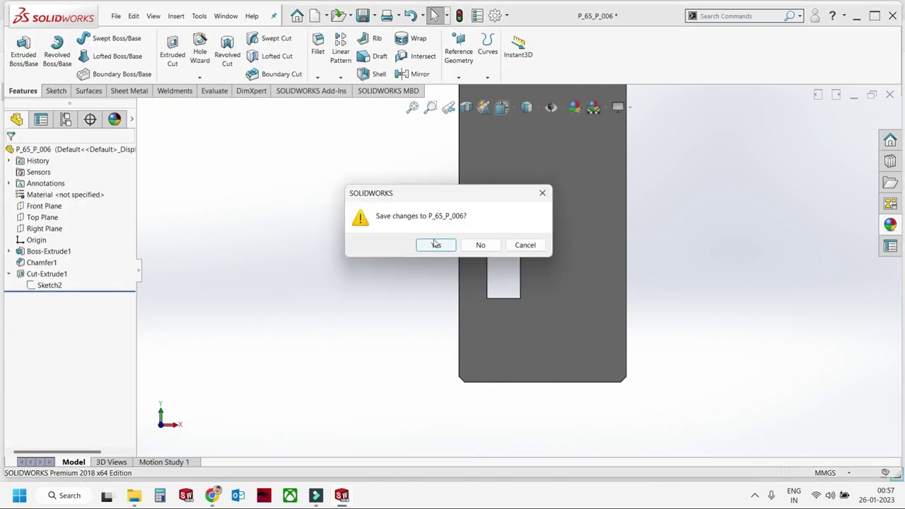
{"action": "left_click", "coordinate": [435, 244]}
Edit the plate part in the assembly and start an extruded boss sketch on its top face.
{"action": "middle_click_drag", "start_coordinate": [438, 249], "coordinate": [497, 293]}
{"action": "left_click", "coordinate": [497, 293]}
{"action": "left_click", "coordinate": [25, 53]}
{"action": "left_click", "coordinate": [187, 53]}
{"action": "left_click", "coordinate": [402, 255]}
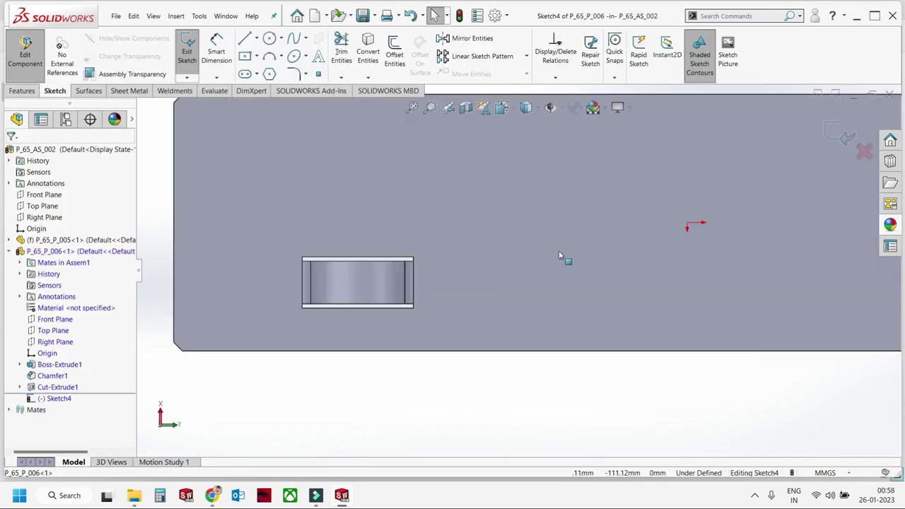
Draw two rectangles, one above and one below the arch.
{"action": "left_click", "coordinate": [247, 58]}
{"action": "left_click", "coordinate": [319, 218]}
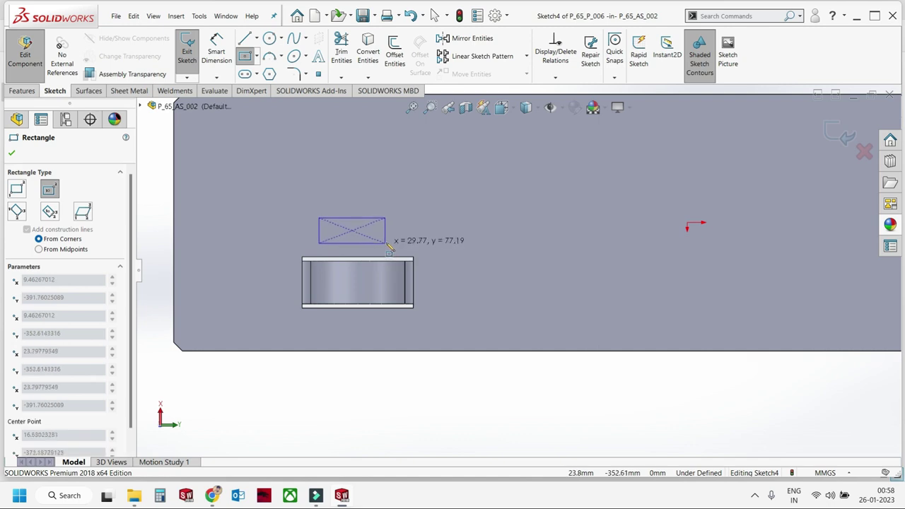
{"action": "left_click", "coordinate": [387, 246]}
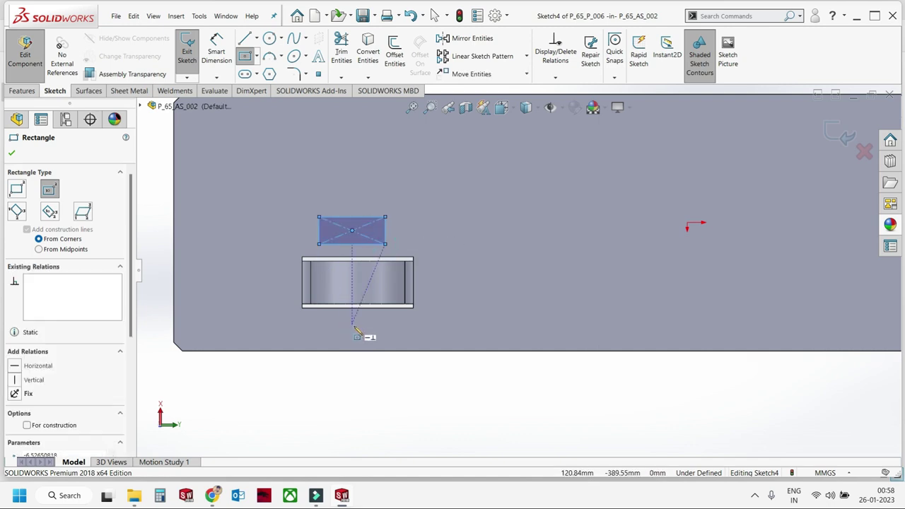
{"action": "left_click", "coordinate": [353, 326]}
{"action": "left_click", "coordinate": [387, 338]}
{"action": "key", "text": "Escape"}
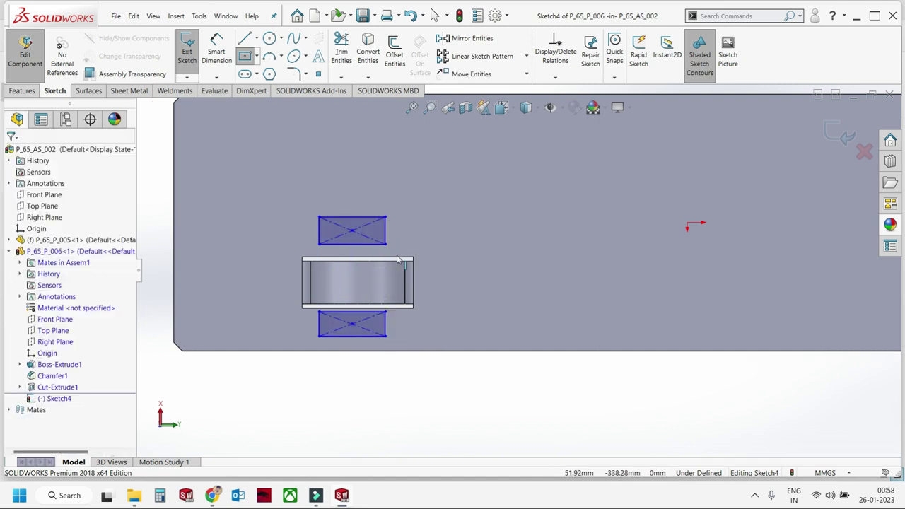
Add a centerline from the top rectangle to the arch and make the centerlines equal.
{"action": "left_click", "coordinate": [353, 245]}
{"action": "scroll", "coordinate": [361, 309], "scroll_direction": "down", "scroll_amount": 2}
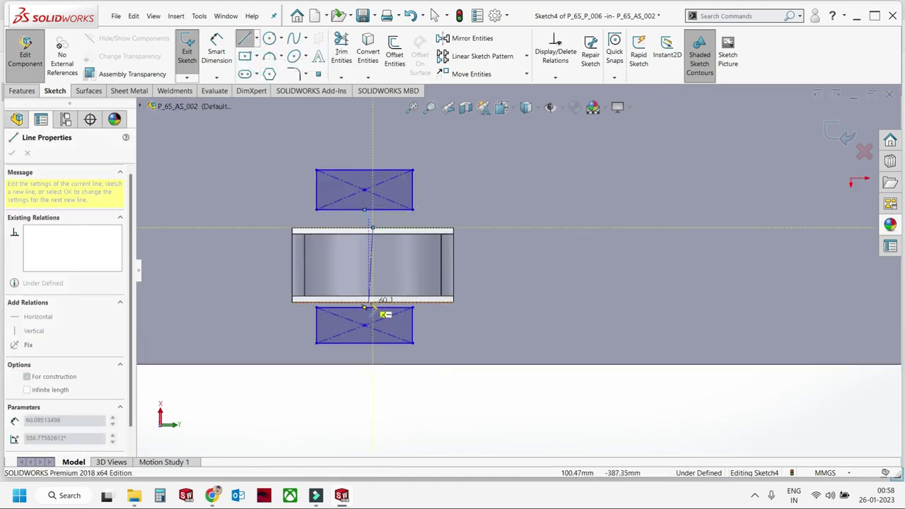
{"action": "left_click", "coordinate": [372, 303]}
{"action": "key", "text": "Escape"}
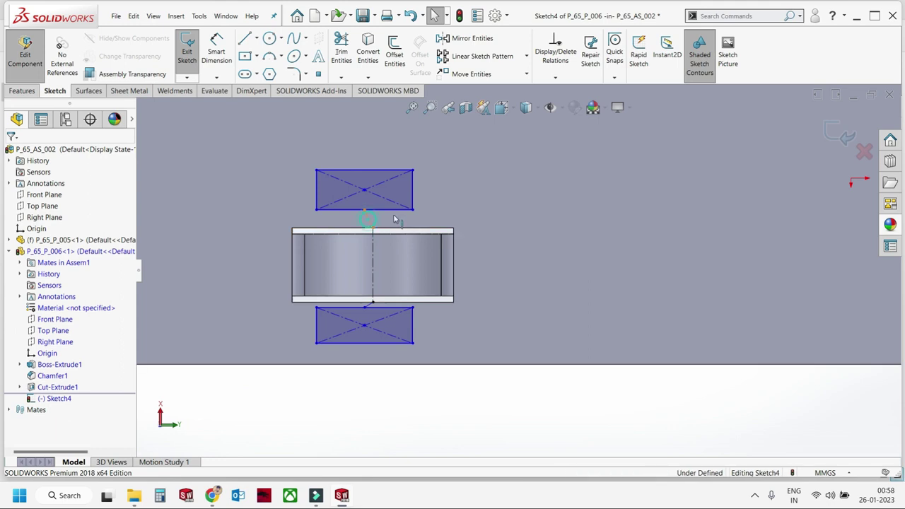
{"action": "left_click", "coordinate": [371, 218]}
{"action": "scroll", "coordinate": [324, 315], "scroll_direction": "down", "scroll_amount": 2}
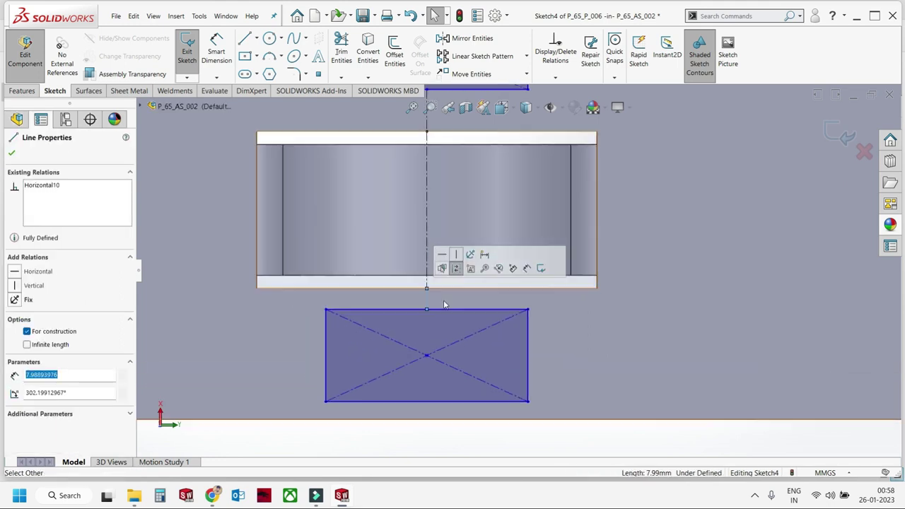
{"action": "scroll", "coordinate": [444, 305], "scroll_direction": "up", "scroll_amount": 2}
{"action": "left_click", "coordinate": [454, 296], "text": "ctrl"}
{"action": "left_click", "coordinate": [547, 249]}
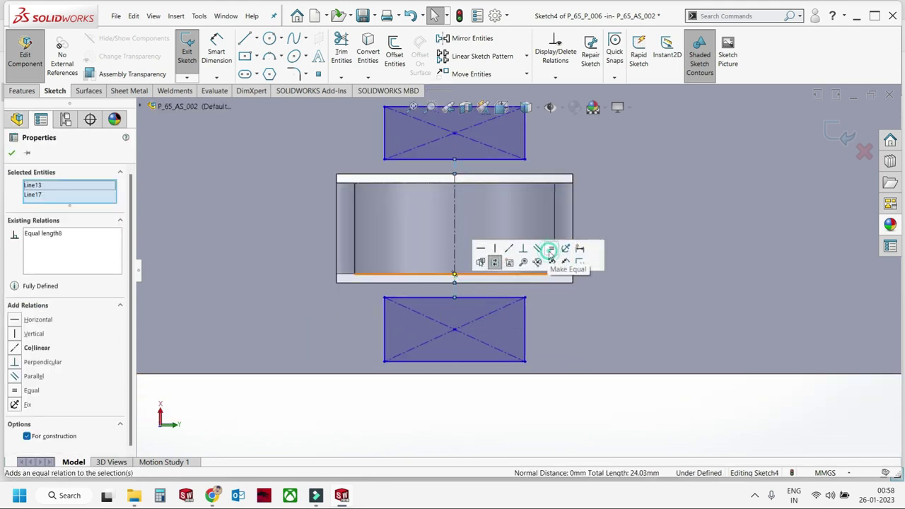
Give the top rectangle a 25 mm height and make both rectangles' right edges equal.
{"action": "left_click", "coordinate": [216, 49]}
{"action": "left_click", "coordinate": [660, 218]}
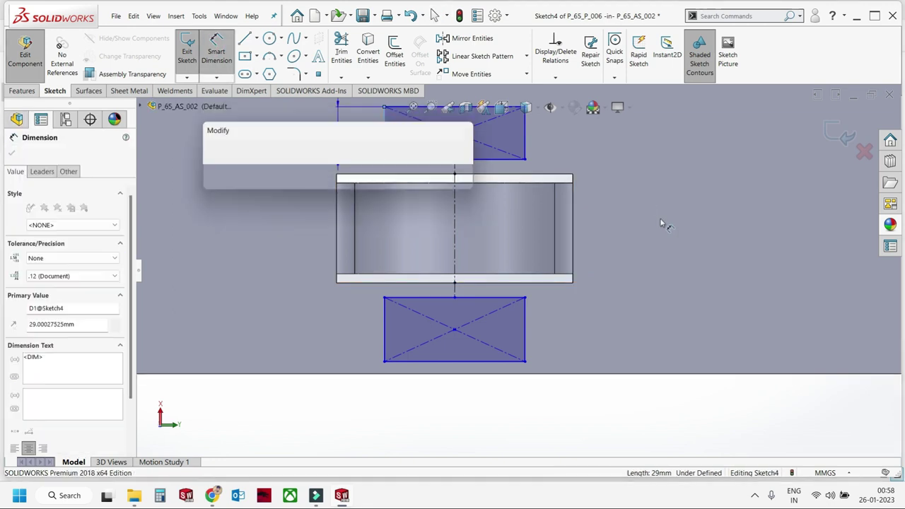
{"action": "type", "text": "25"}
{"action": "key", "text": "Return"}
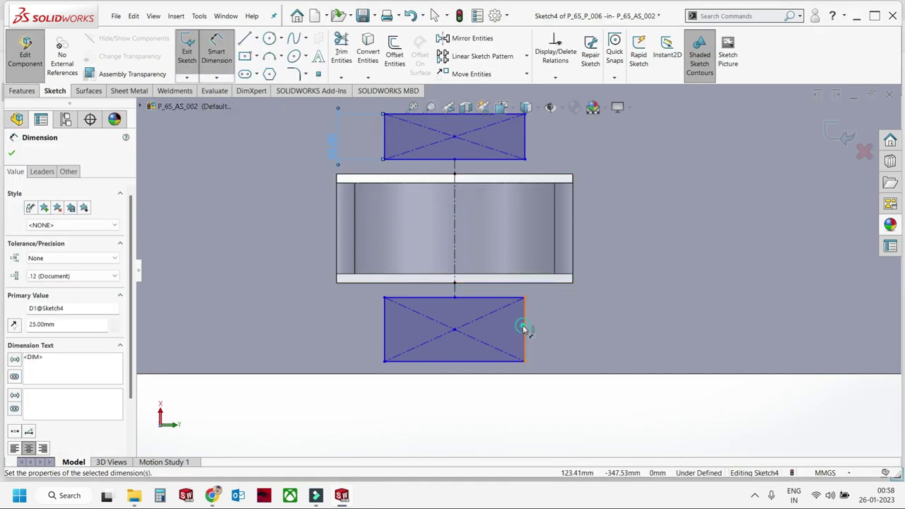
{"action": "left_click", "coordinate": [525, 328]}
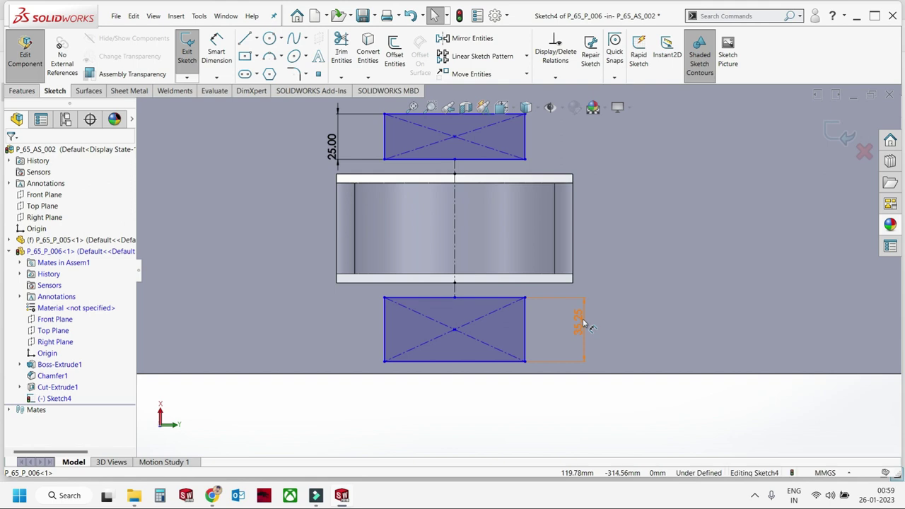
{"action": "key", "text": "Escape"}
{"action": "left_click", "coordinate": [525, 319]}
{"action": "left_click", "coordinate": [524, 138], "text": "ctrl"}
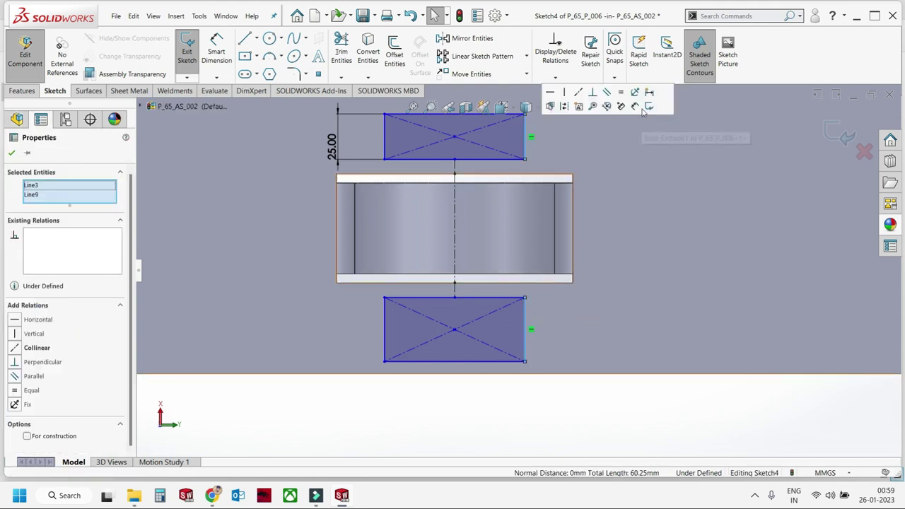
{"action": "left_click", "coordinate": [621, 93]}
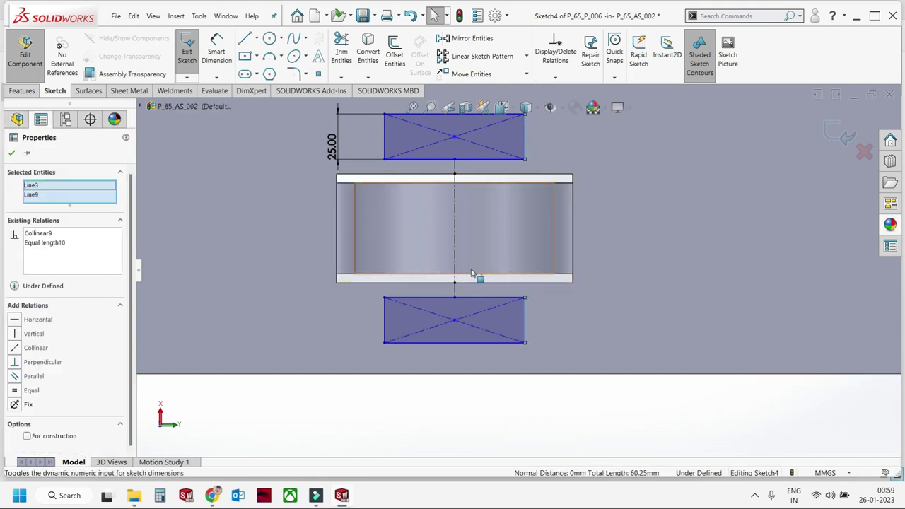
{"action": "key", "text": "Escape"}
Dimension the bottom rectangle 80 mm wide and 10 mm clear of the arch, then exit the sketch.
{"action": "left_click", "coordinate": [464, 344]}
{"action": "left_click", "coordinate": [524, 417]}
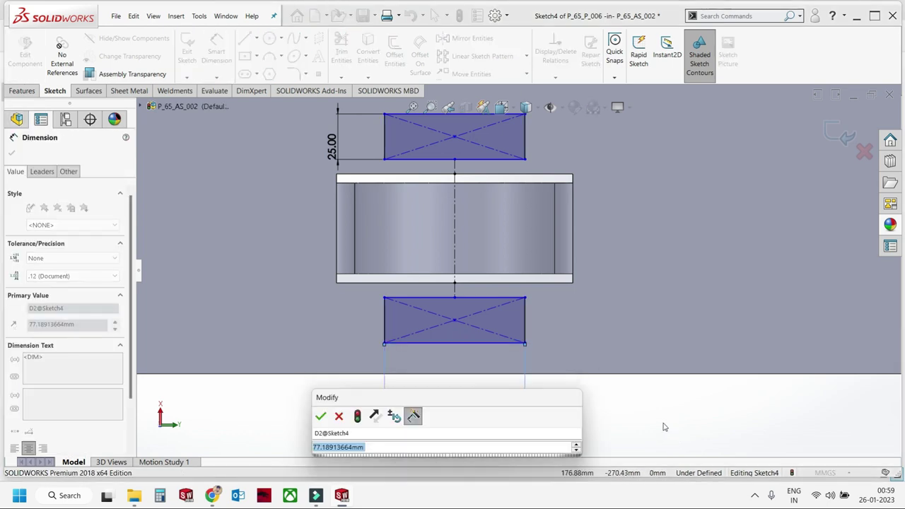
{"action": "type", "text": "80"}
{"action": "key", "text": "Return"}
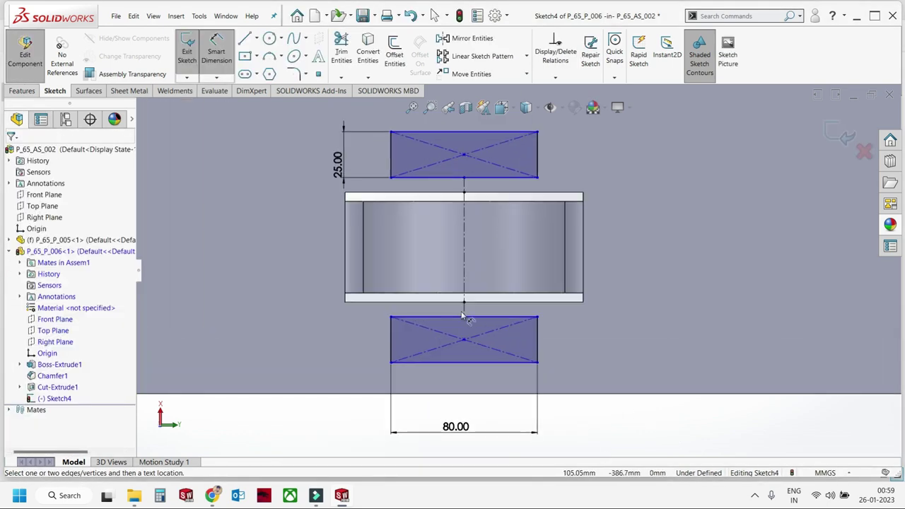
{"action": "left_click", "coordinate": [486, 316]}
{"action": "left_click", "coordinate": [467, 303]}
{"action": "left_click", "coordinate": [614, 371]}
{"action": "type", "text": "10"}
{"action": "key", "text": "Return"}
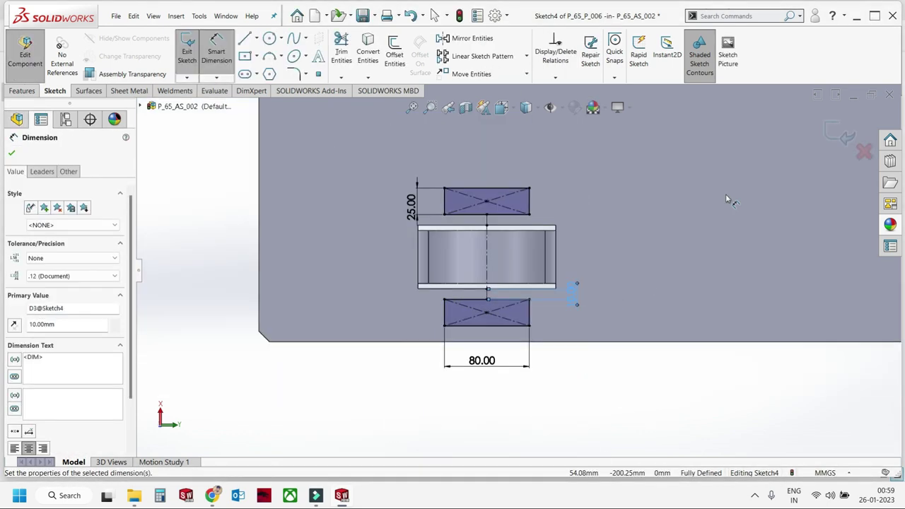
{"action": "key", "text": "e"}
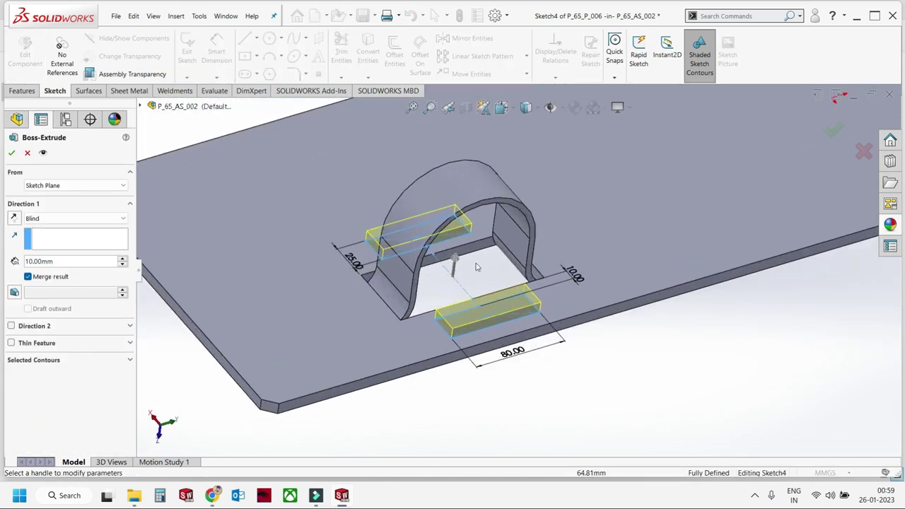
Extrude the two blocks 66 mm and chamfer four of their edges at 10 mm × 45°.
{"action": "left_click", "coordinate": [484, 206]}
{"action": "key", "text": "Return"}
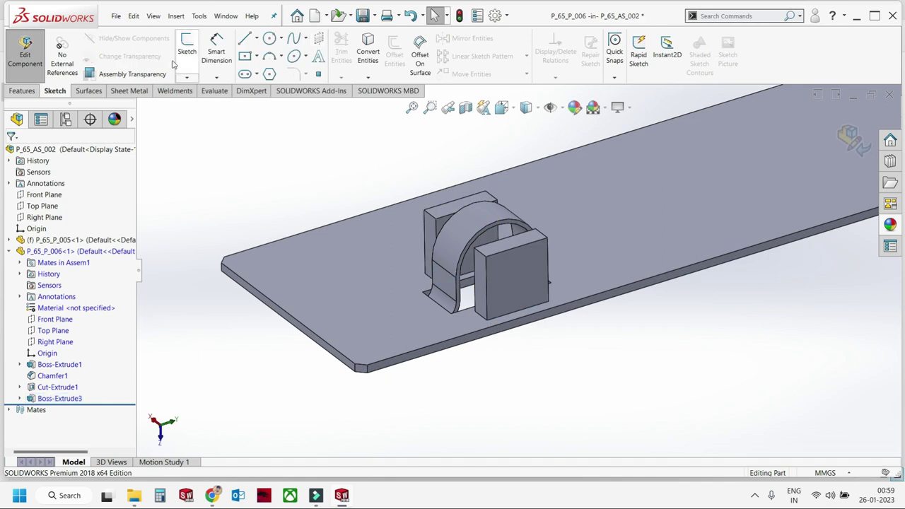
{"action": "left_click", "coordinate": [22, 92]}
{"action": "left_click", "coordinate": [504, 101]}
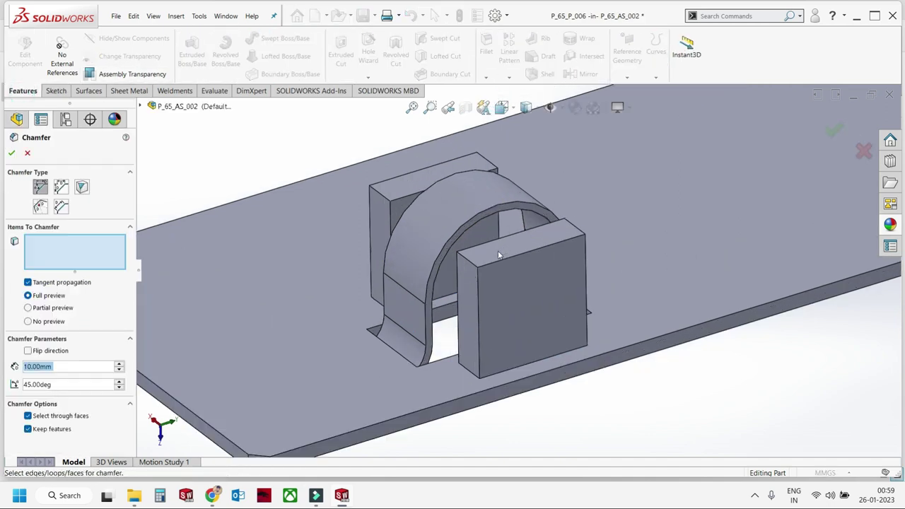
{"action": "left_click", "coordinate": [467, 264]}
{"action": "middle_click_drag", "start_coordinate": [469, 265], "coordinate": [453, 177]}
{"action": "left_click", "coordinate": [475, 262]}
{"action": "left_click", "coordinate": [457, 182]}
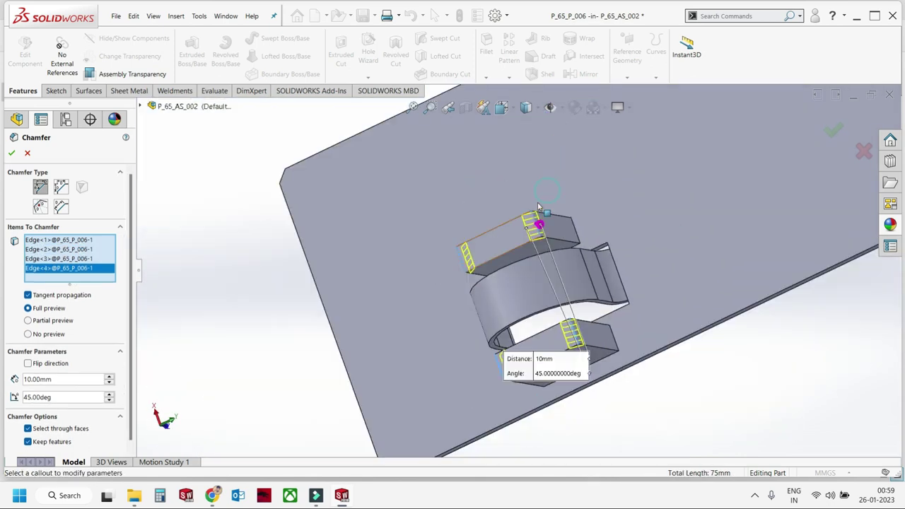
{"action": "left_click", "coordinate": [833, 129]}
Select the arch's curved face and bring up its appearance targets.
{"action": "middle_click_drag", "start_coordinate": [603, 193], "coordinate": [488, 260]}
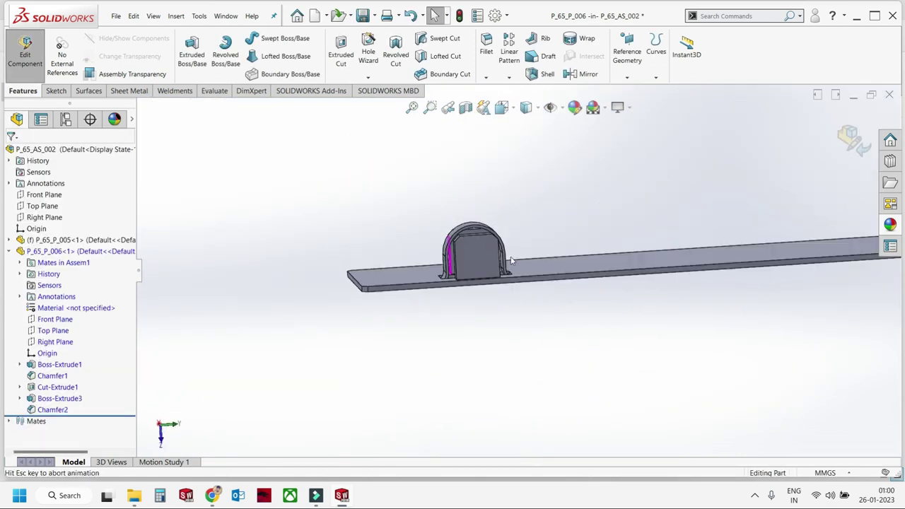
{"action": "left_click", "coordinate": [481, 256]}
{"action": "left_click", "coordinate": [544, 212]}
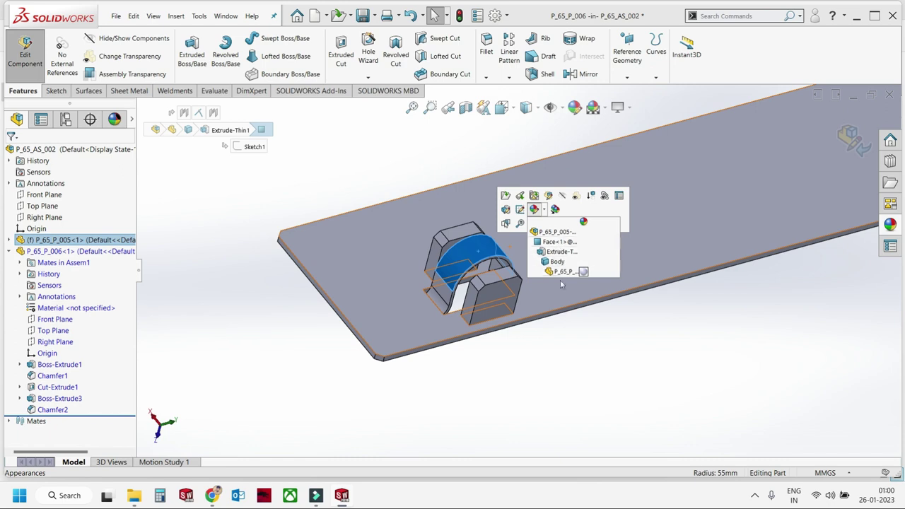
Apply a colour to the plate, then make the arch part P_65_P_005 green.
{"action": "left_click", "coordinate": [564, 271]}
{"action": "left_click", "coordinate": [525, 248]}
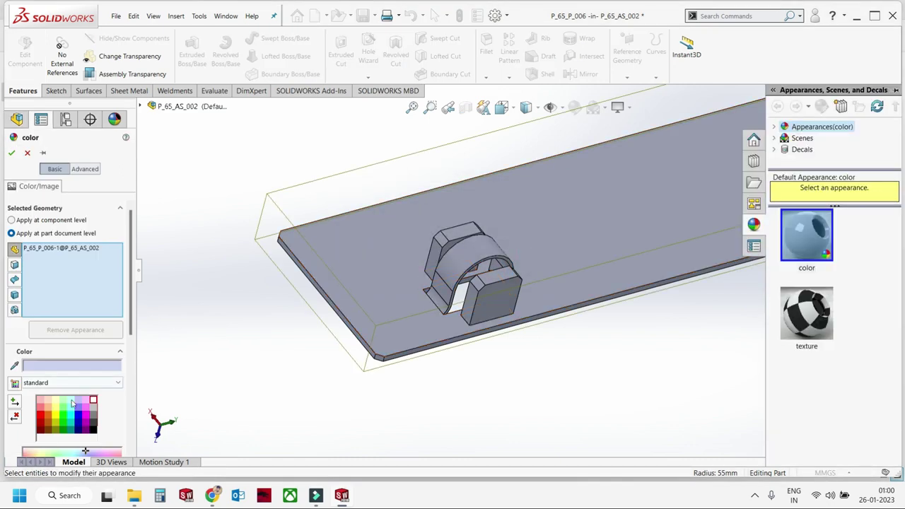
{"action": "left_click", "coordinate": [64, 421]}
{"action": "key", "text": "Escape"}
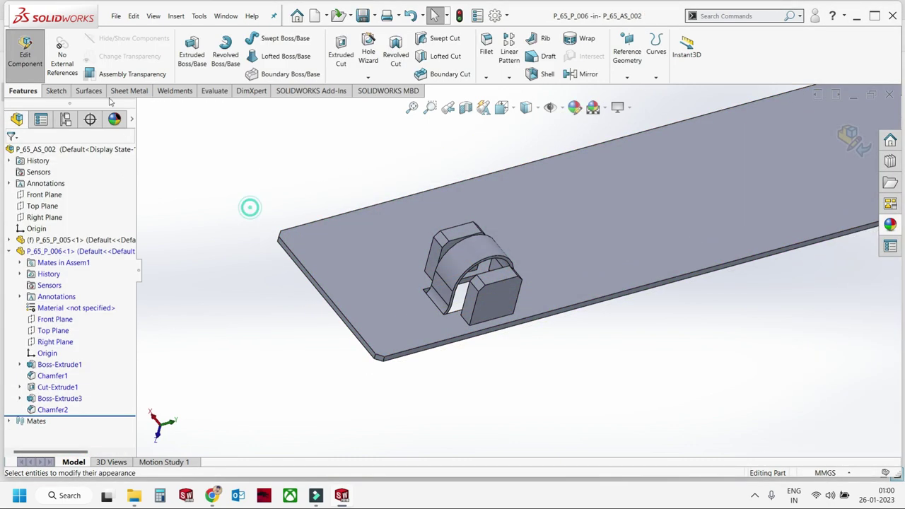
{"action": "left_click", "coordinate": [474, 244]}
{"action": "left_click", "coordinate": [530, 196]}
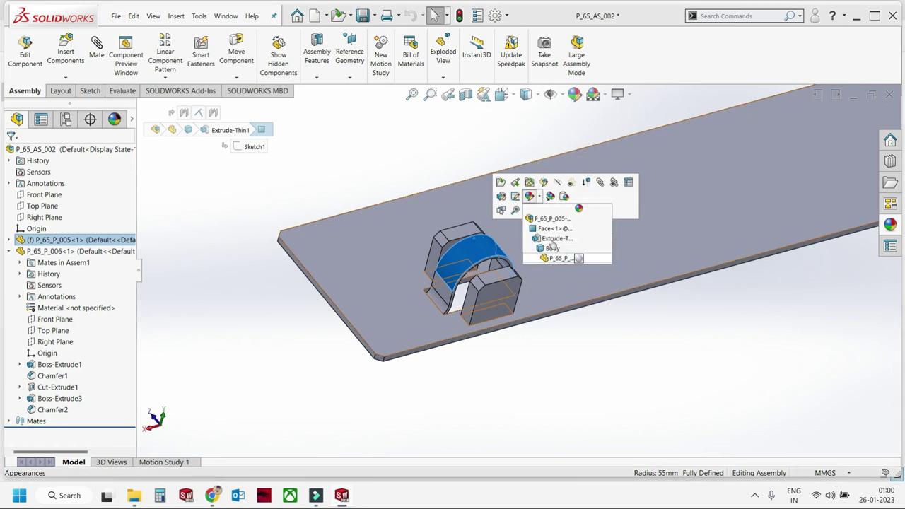
{"action": "left_click", "coordinate": [559, 260]}
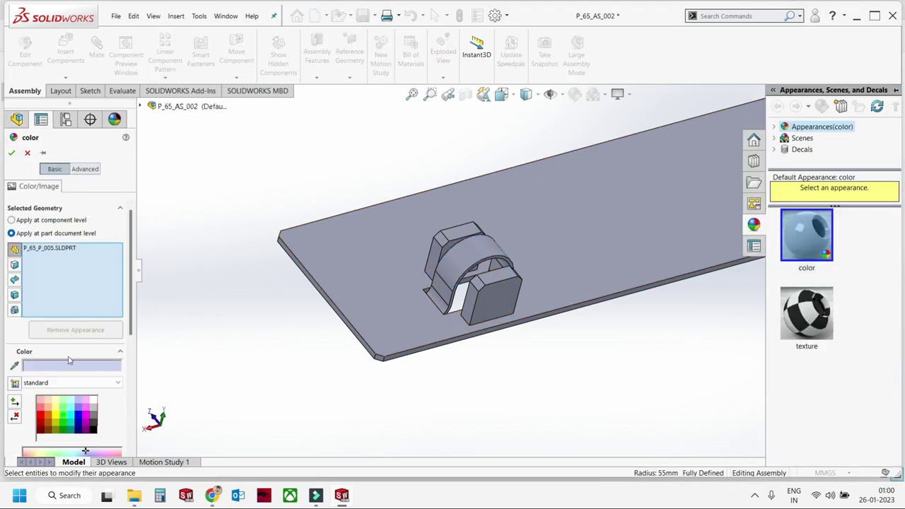
{"action": "left_click", "coordinate": [11, 153]}
View the block's end face Normal To and start an extruded boss in P_65_P_006.
{"action": "left_click", "coordinate": [488, 300]}
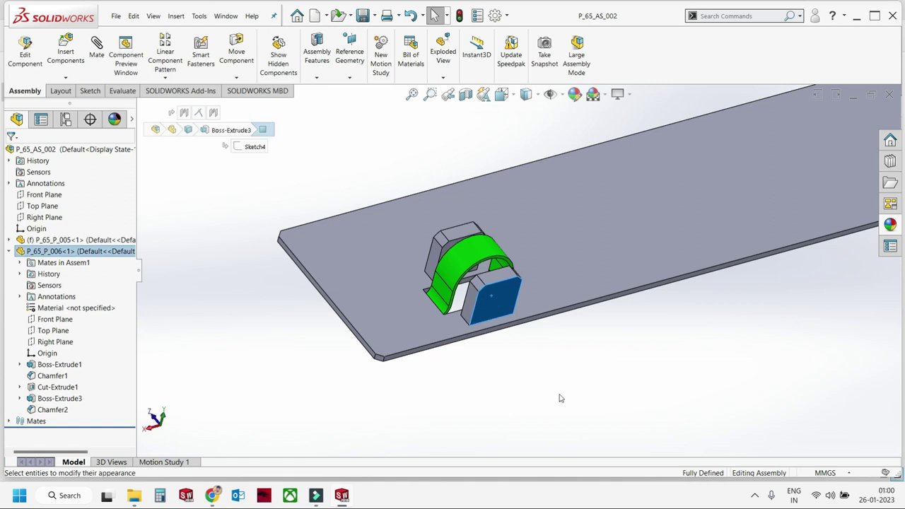
{"action": "key", "text": "ctrl+8"}
{"action": "left_click", "coordinate": [25, 56]}
{"action": "left_click", "coordinate": [191, 60]}
Draw a circle on the block's end face in Sketch5 and pick it for a diameter dimension.
{"action": "left_click", "coordinate": [360, 244]}
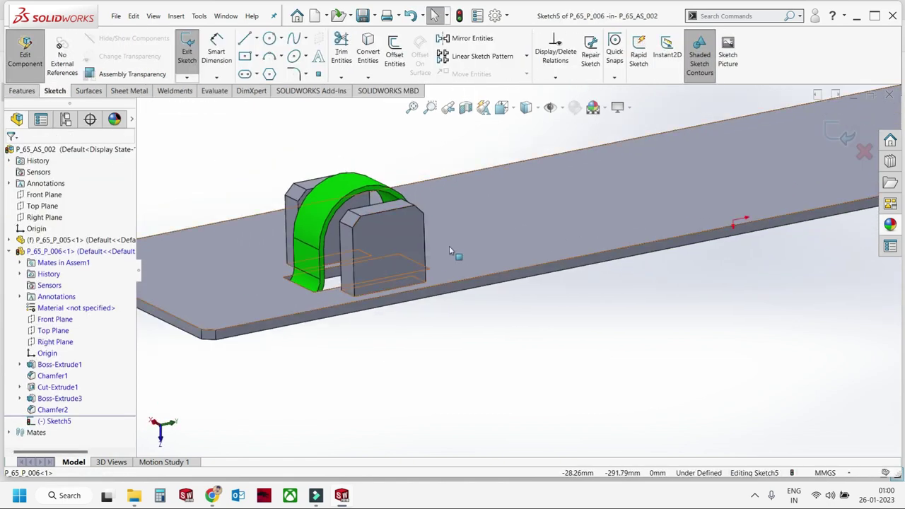
{"action": "left_click", "coordinate": [269, 41]}
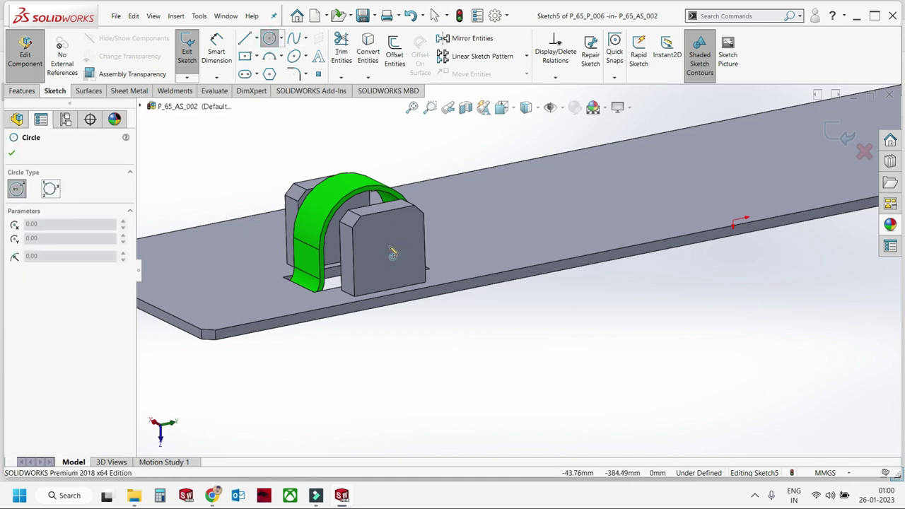
{"action": "key", "text": "ctrl+8"}
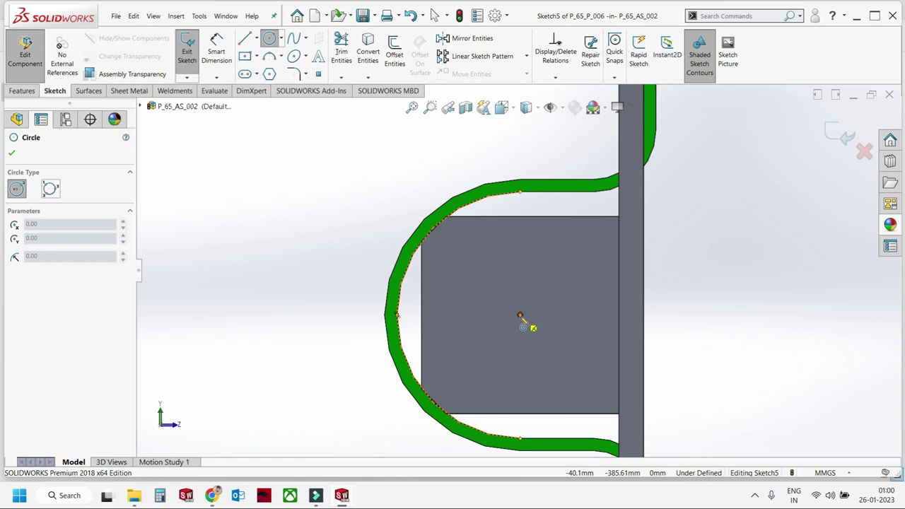
{"action": "left_click", "coordinate": [521, 315]}
{"action": "left_click", "coordinate": [534, 344]}
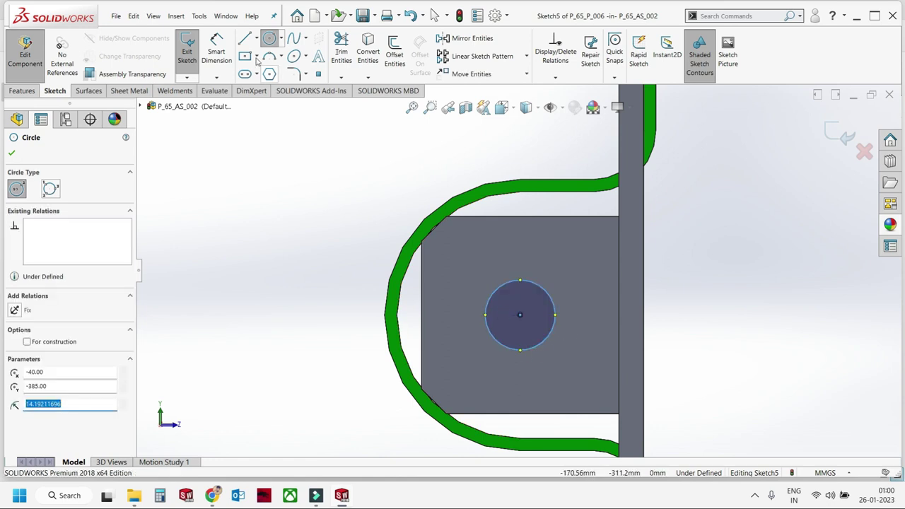
{"action": "left_click", "coordinate": [217, 53]}
{"action": "left_click", "coordinate": [503, 293]}
Set the circle's diameter to 30 mm and finish the sketch.
{"action": "left_click", "coordinate": [309, 319]}
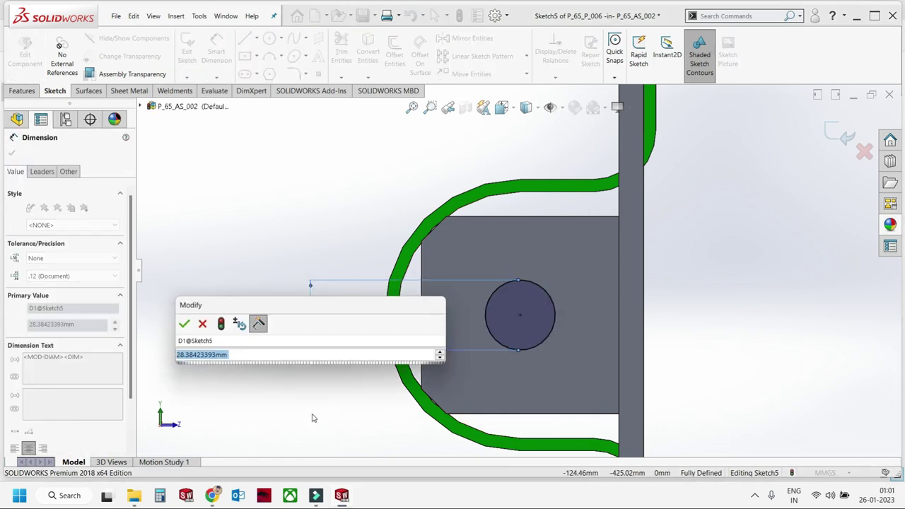
{"action": "type", "text": "3"}
{"action": "key", "text": "Return"}
{"action": "left_click", "coordinate": [314, 419]}
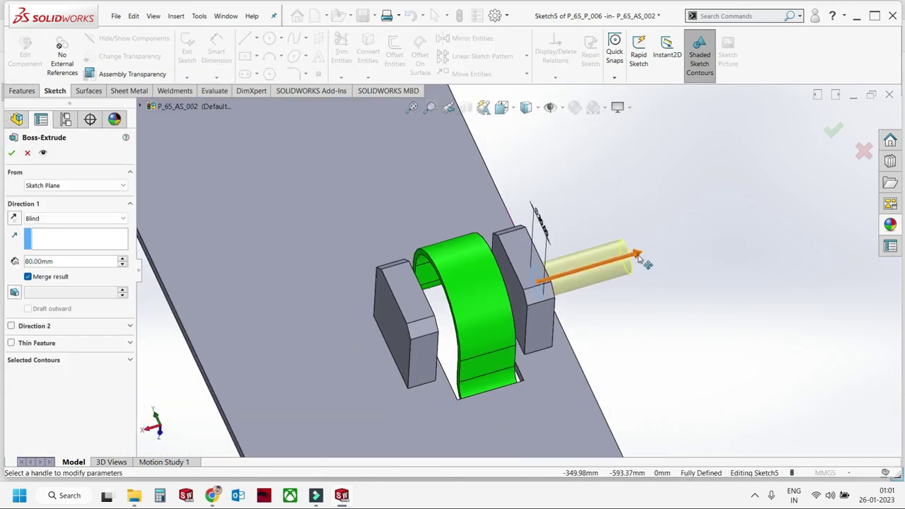
Extrude the shaft 170 mm in Direction 1 and 10 mm in Direction 2, then exit Edit Component.
{"action": "left_click_drag", "start_coordinate": [640, 263], "coordinate": [401, 328]}
{"action": "left_click", "coordinate": [377, 341]}
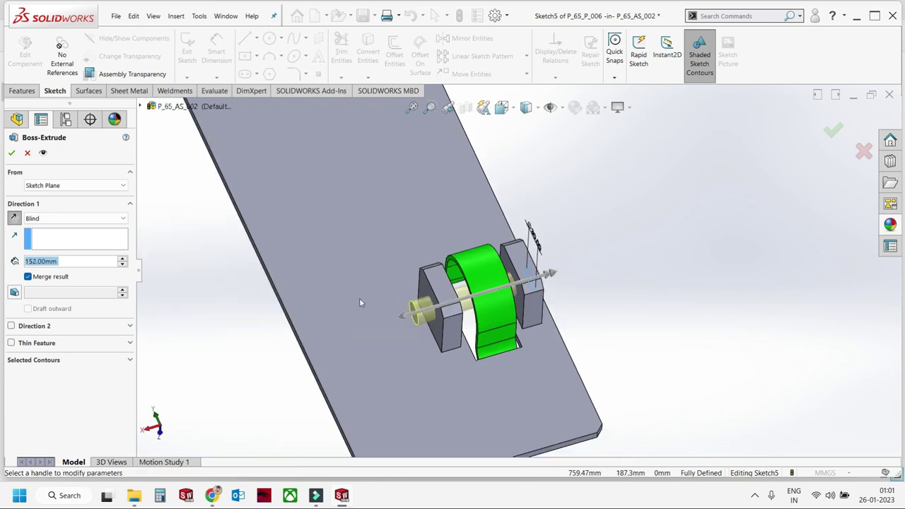
{"action": "middle_click_drag", "start_coordinate": [359, 298], "coordinate": [550, 259]}
{"action": "left_click", "coordinate": [551, 259]}
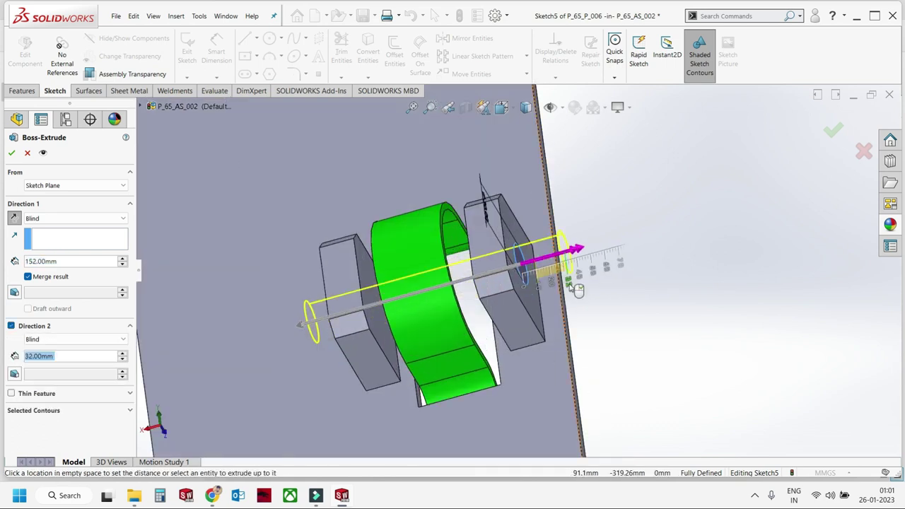
{"action": "left_click", "coordinate": [572, 274]}
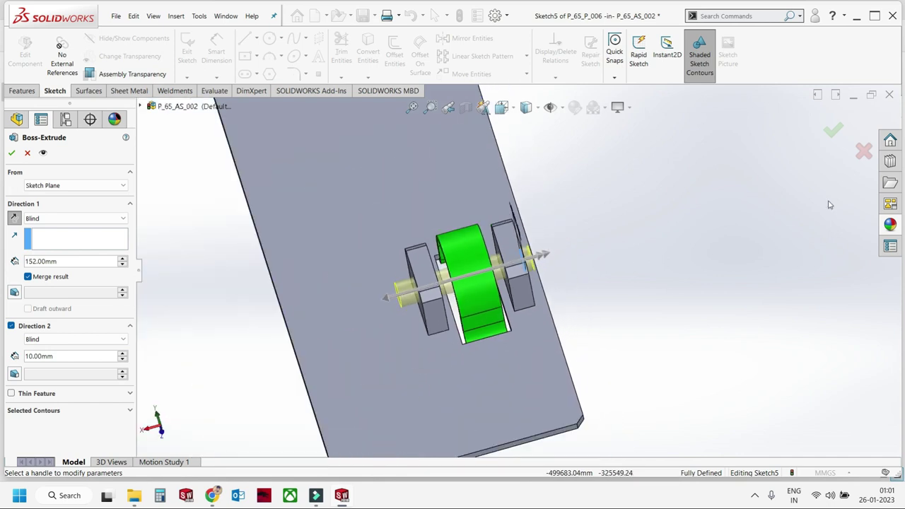
{"action": "left_click", "coordinate": [375, 306]}
{"action": "left_click", "coordinate": [388, 311]}
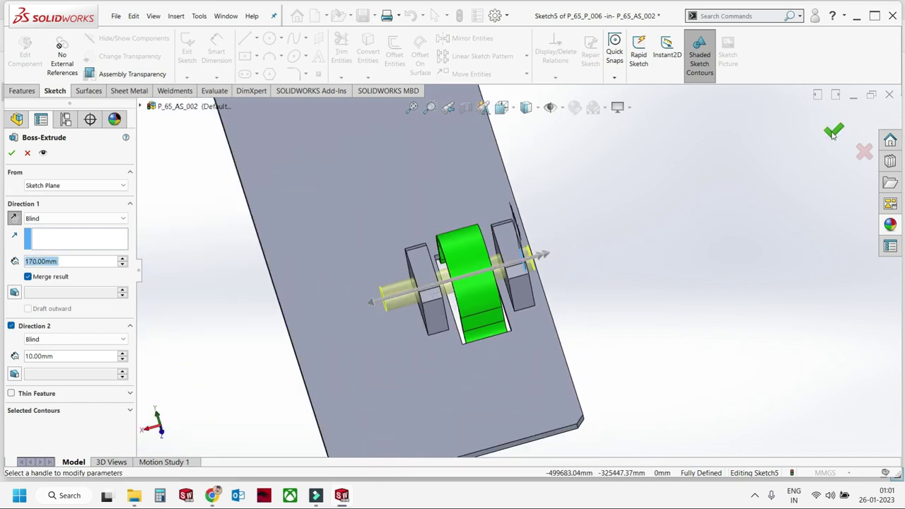
{"action": "left_click", "coordinate": [834, 130]}
{"action": "scroll", "coordinate": [724, 228], "scroll_direction": "up", "scroll_amount": 2}
{"action": "left_click", "coordinate": [849, 140]}
Open the motor ve redüktör subassembly from Genel Montaj, then switch back to P_65_AS_002.
{"action": "scroll", "coordinate": [733, 233], "scroll_direction": "up", "scroll_amount": 2}
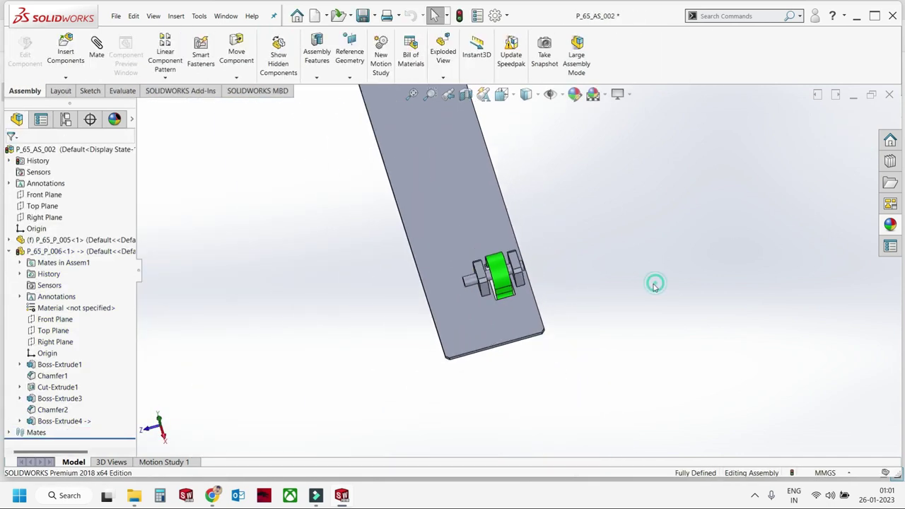
{"action": "key", "text": "ctrl+Tab"}
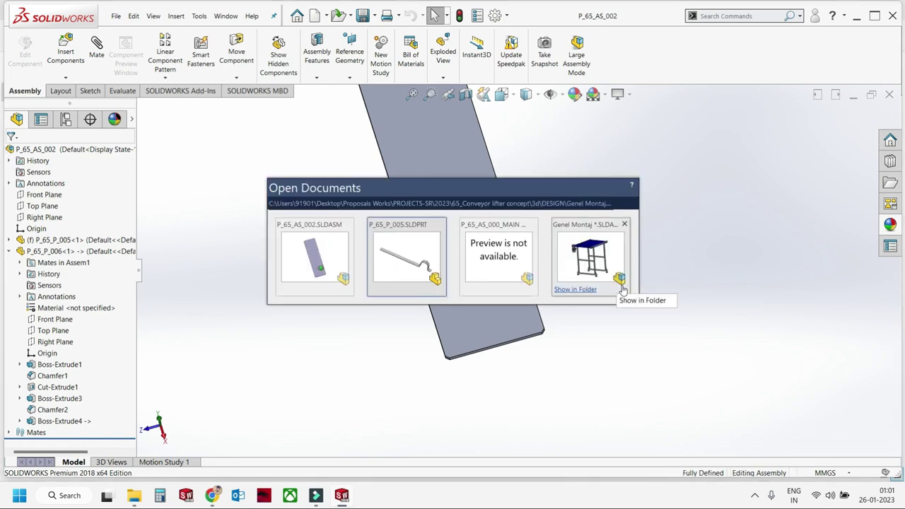
{"action": "key", "text": "ctrl+Tab"}
{"action": "key", "text": "ctrl+Tab"}
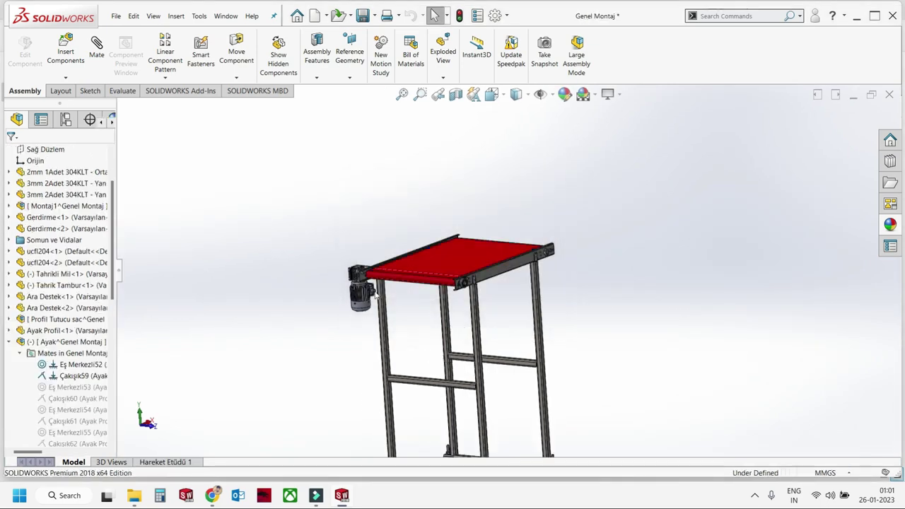
{"action": "scroll", "coordinate": [433, 297], "scroll_direction": "down", "scroll_amount": 3}
{"action": "scroll", "coordinate": [433, 297], "scroll_direction": "down", "scroll_amount": 3}
{"action": "middle_click_drag", "start_coordinate": [433, 297], "coordinate": [440, 239]}
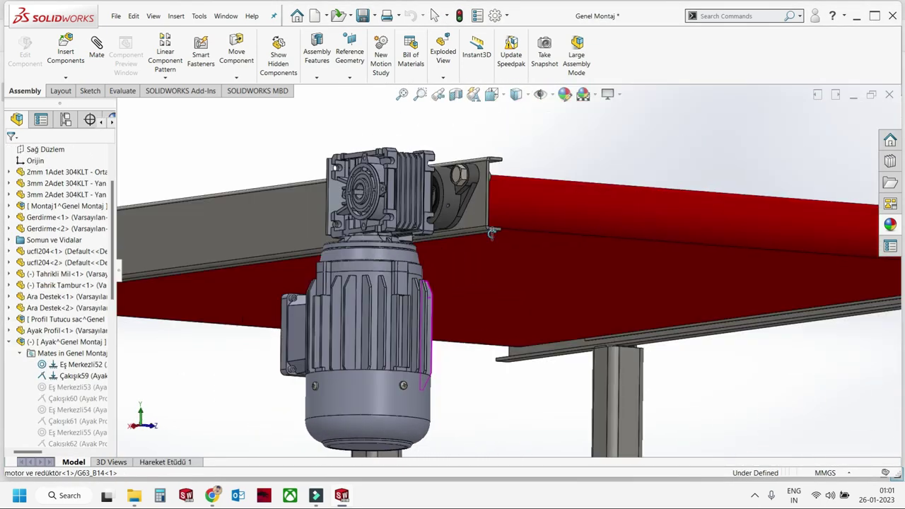
{"action": "scroll", "coordinate": [440, 239], "scroll_direction": "down", "scroll_amount": 2}
{"action": "left_click", "coordinate": [386, 152]}
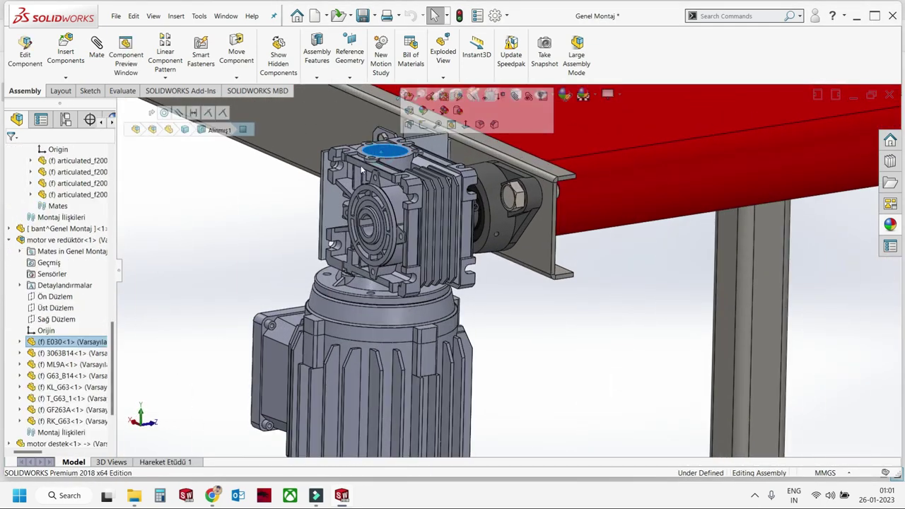
{"action": "left_click", "coordinate": [67, 240]}
{"action": "left_click", "coordinate": [62, 214]}
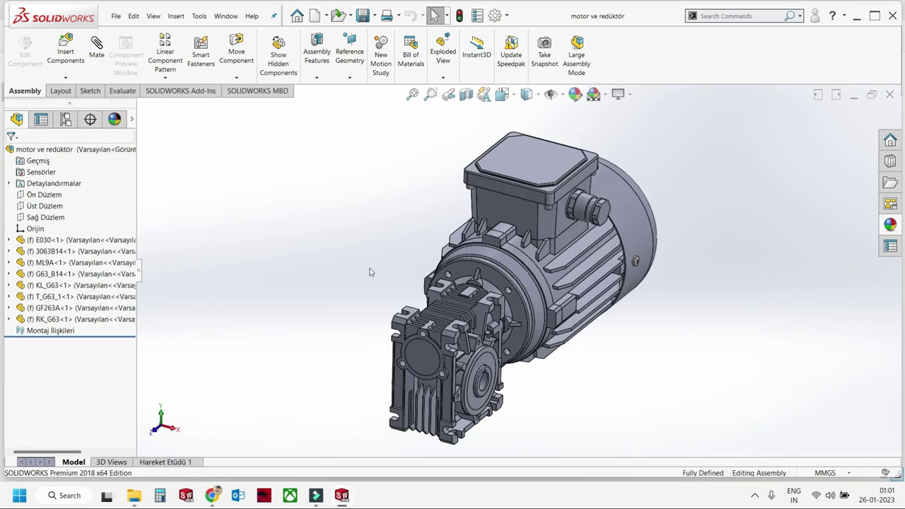
{"action": "key", "text": "ctrl+Tab"}
{"action": "key", "text": "ctrl+Tab"}
{"action": "key", "text": "ctrl+Tab"}
{"action": "key", "text": "ctrl+Tab"}
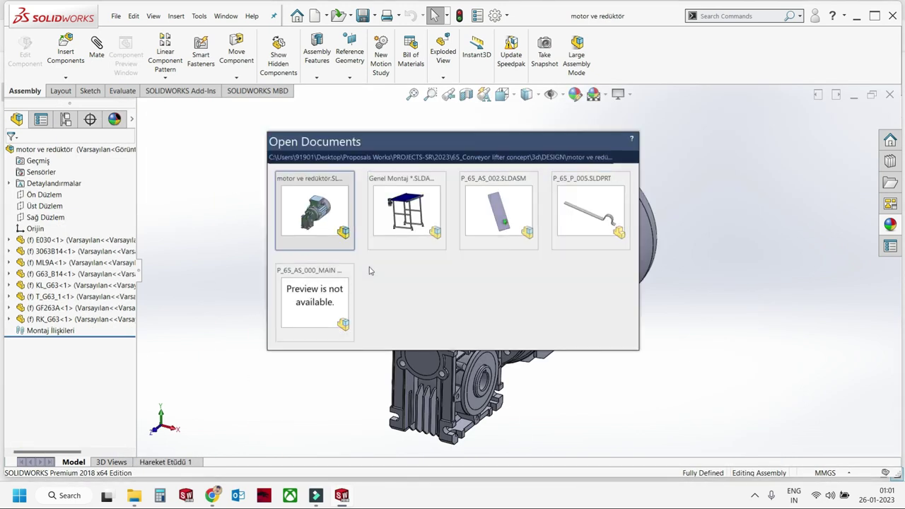
{"action": "key", "text": "ctrl+Tab"}
{"action": "key", "text": "ctrl+Tab"}
Insert the motor ve redüktör gearmotor left of the plate and rotate it to show its round end.
{"action": "left_click", "coordinate": [84, 61]}
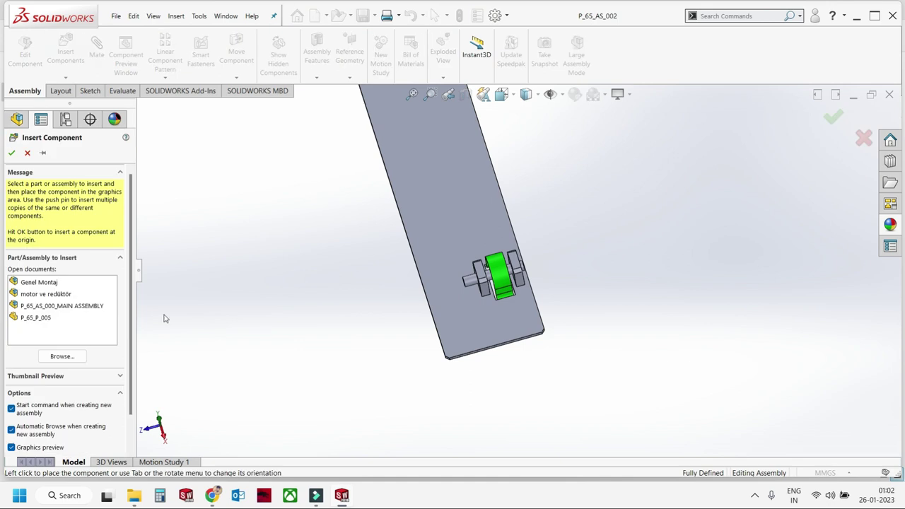
{"action": "left_click", "coordinate": [44, 294]}
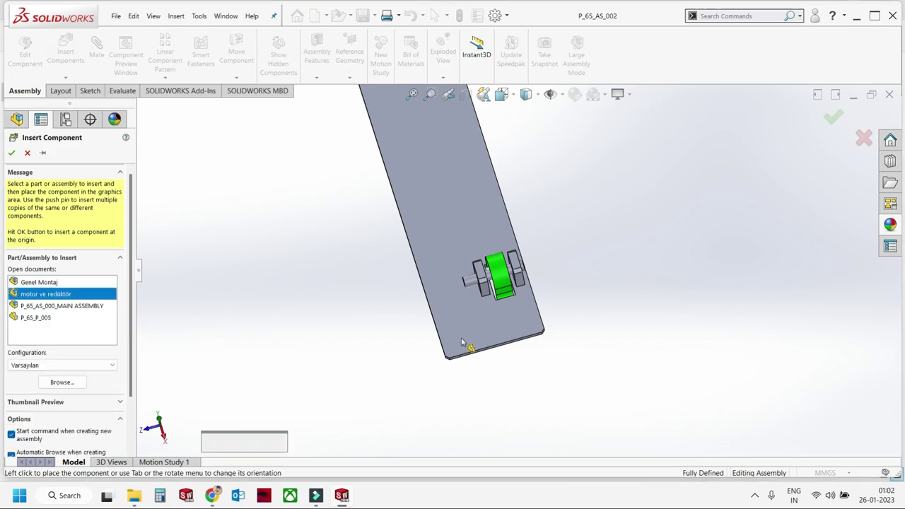
{"action": "left_click", "coordinate": [371, 298]}
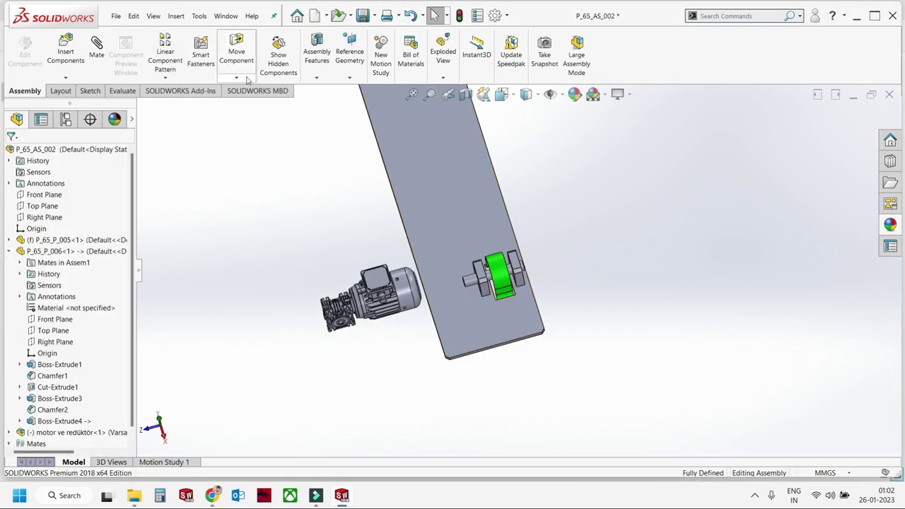
{"action": "left_click", "coordinate": [261, 101]}
{"action": "left_click_drag", "start_coordinate": [368, 297], "coordinate": [328, 332]}
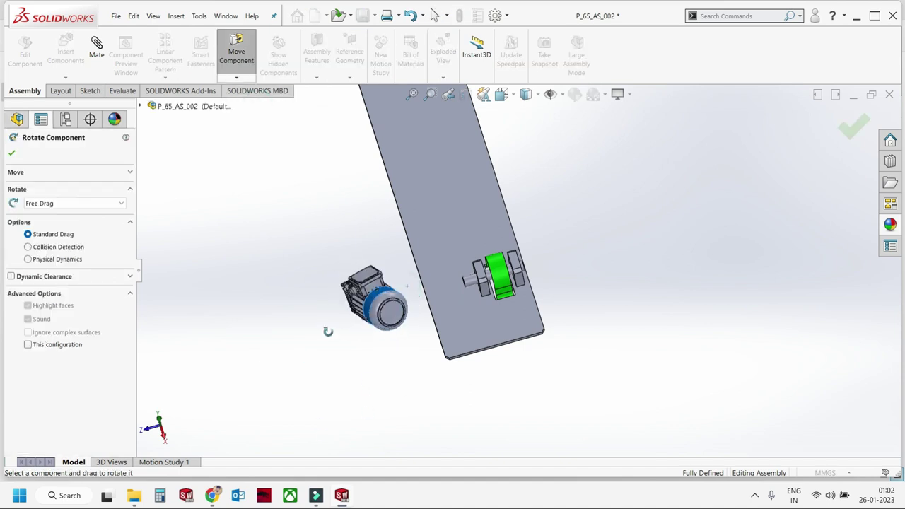
{"action": "key", "text": "Escape"}
Select the motor shaft and faces on the gearbox mount for mating.
{"action": "middle_click_drag", "start_coordinate": [353, 431], "coordinate": [536, 262]}
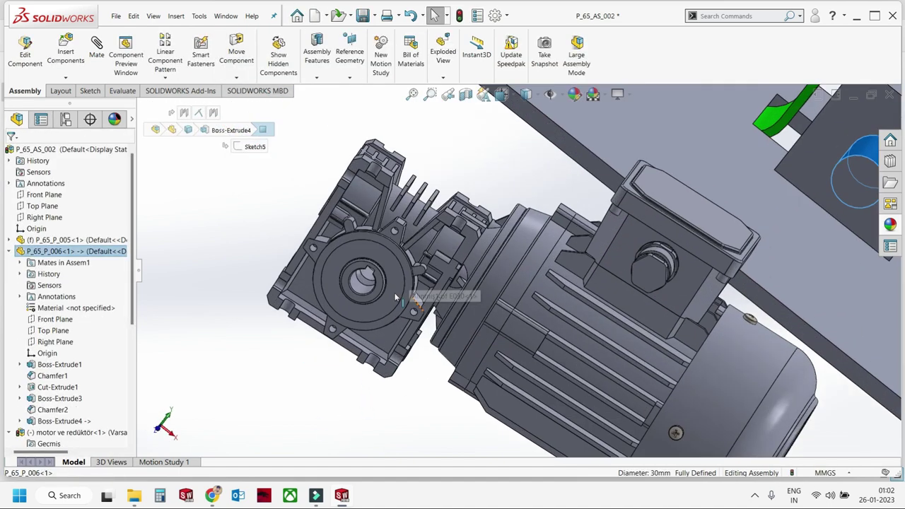
{"action": "scroll", "coordinate": [360, 290], "scroll_direction": "down", "scroll_amount": 5}
{"action": "left_click", "coordinate": [360, 290]}
{"action": "scroll", "coordinate": [635, 233], "scroll_direction": "up", "scroll_amount": 8}
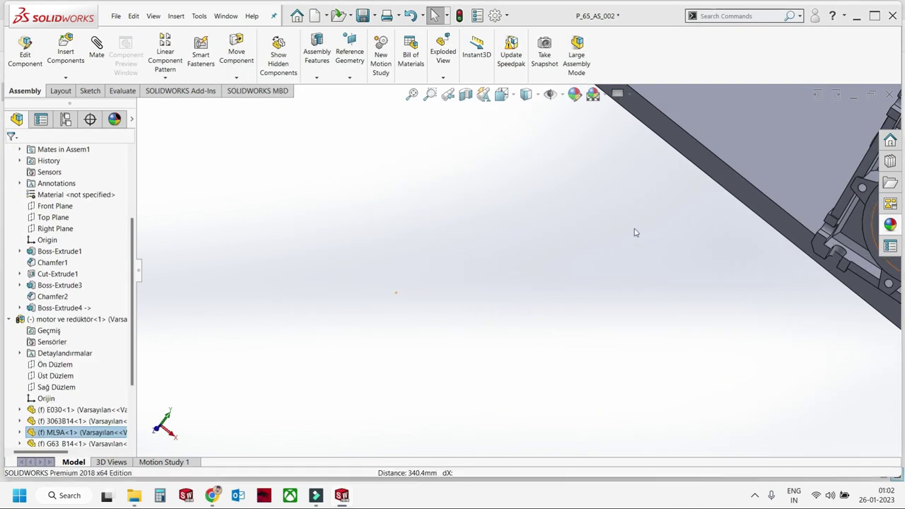
{"action": "scroll", "coordinate": [654, 256], "scroll_direction": "up", "scroll_amount": 3}
{"action": "scroll", "coordinate": [654, 256], "scroll_direction": "down", "scroll_amount": 5}
{"action": "scroll", "coordinate": [636, 276], "scroll_direction": "down", "scroll_amount": 5}
{"action": "scroll", "coordinate": [616, 290], "scroll_direction": "down", "scroll_amount": 3}
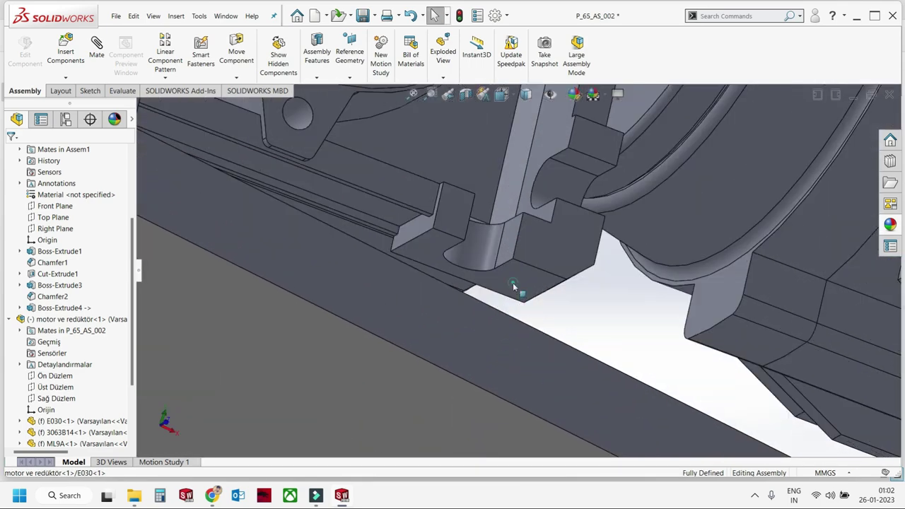
{"action": "left_click", "coordinate": [558, 290]}
{"action": "scroll", "coordinate": [605, 297], "scroll_direction": "down", "scroll_amount": 3}
{"action": "left_click", "coordinate": [605, 297]}
{"action": "scroll", "coordinate": [645, 288], "scroll_direction": "up", "scroll_amount": 2}
{"action": "scroll", "coordinate": [538, 288], "scroll_direction": "up", "scroll_amount": 8}
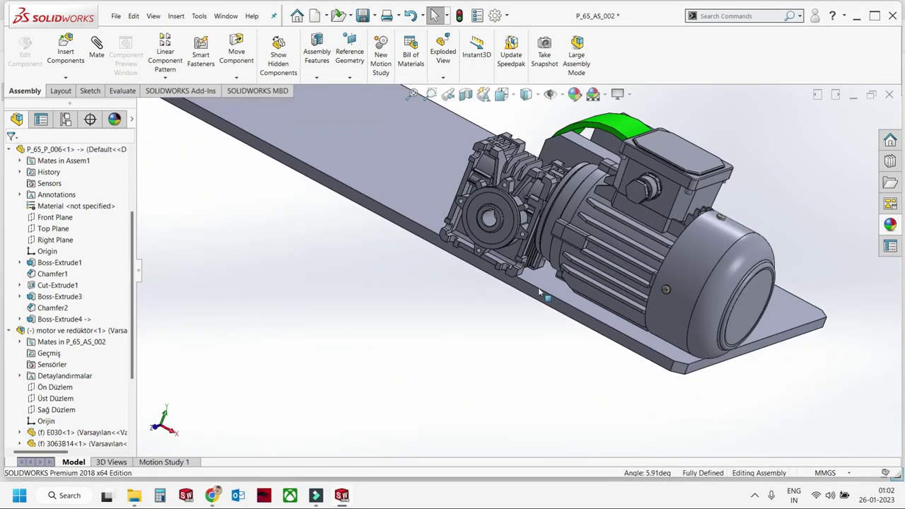
Pick a face on the E030 gearbox housing and add a 10 mm distance mate.
{"action": "middle_click_drag", "start_coordinate": [538, 287], "coordinate": [489, 368]}
{"action": "scroll", "coordinate": [488, 368], "scroll_direction": "down", "scroll_amount": 5}
{"action": "left_click", "coordinate": [818, 422]}
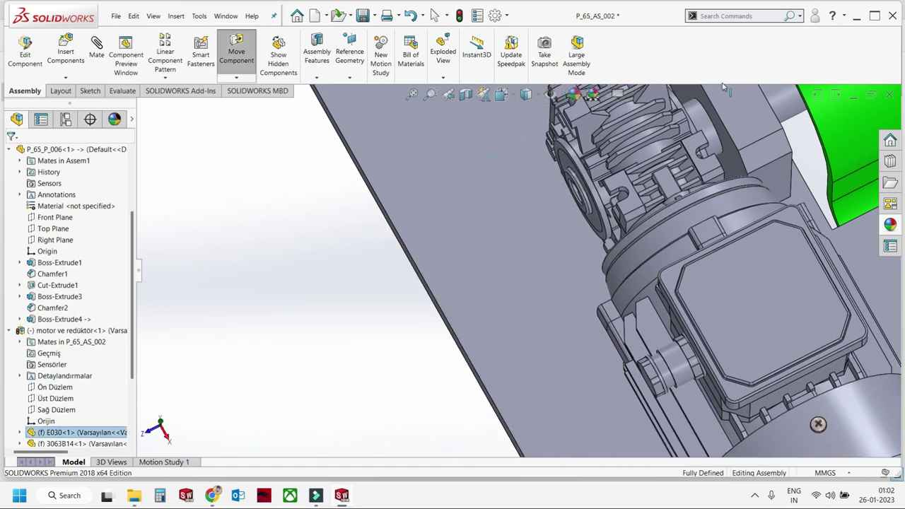
{"action": "scroll", "coordinate": [683, 170], "scroll_direction": "down", "scroll_amount": 3}
{"action": "scroll", "coordinate": [683, 170], "scroll_direction": "down", "scroll_amount": 3}
{"action": "scroll", "coordinate": [684, 262], "scroll_direction": "down", "scroll_amount": 3}
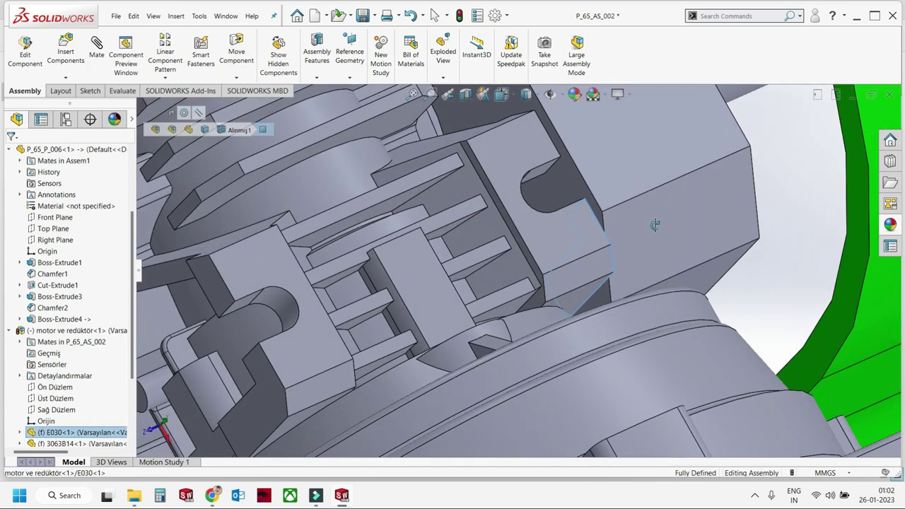
{"action": "left_click", "coordinate": [608, 199]}
{"action": "left_click", "coordinate": [639, 182]}
{"action": "type", "text": "10"}
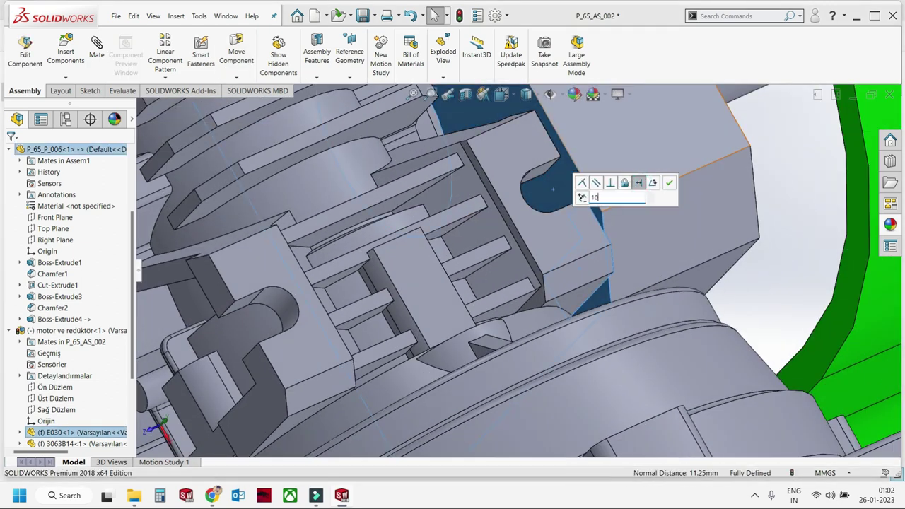
{"action": "left_click", "coordinate": [670, 183]}
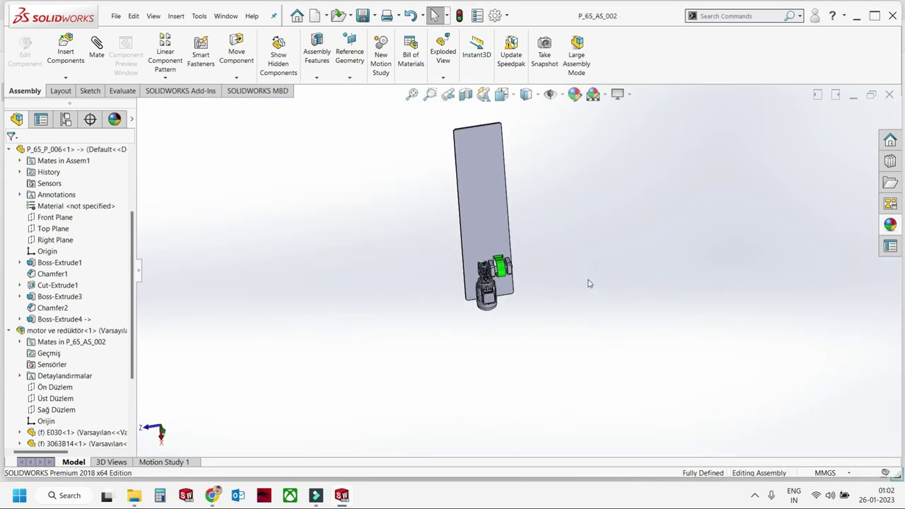
Close the Genel Montaj assembly and switch to P_65_AS_000_MAIN ASSEMBLY.
{"action": "key", "text": "ctrl+Tab"}
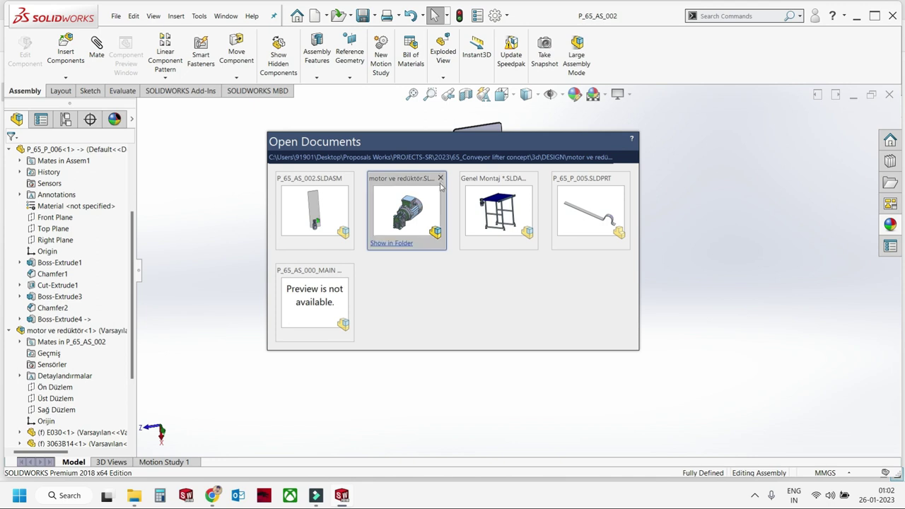
{"action": "left_click", "coordinate": [495, 209]}
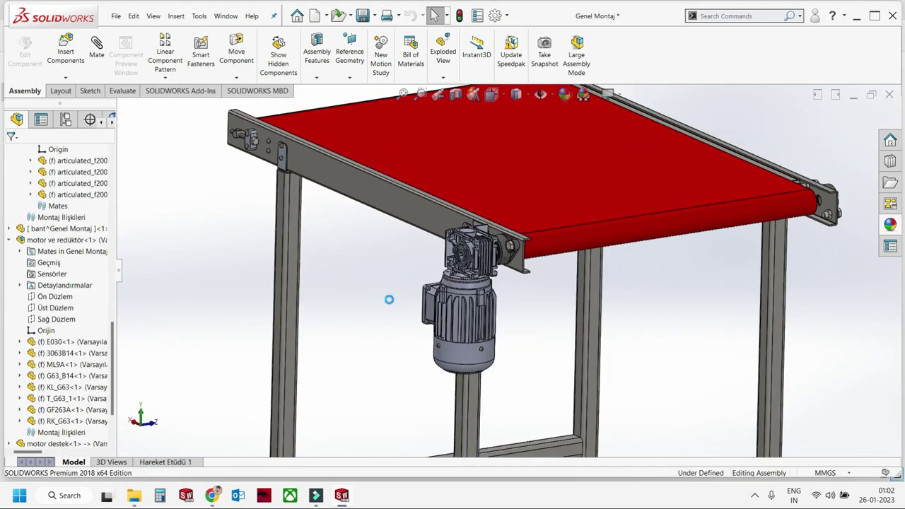
{"action": "left_click", "coordinate": [890, 94]}
{"action": "key", "text": "ctrl+Tab"}
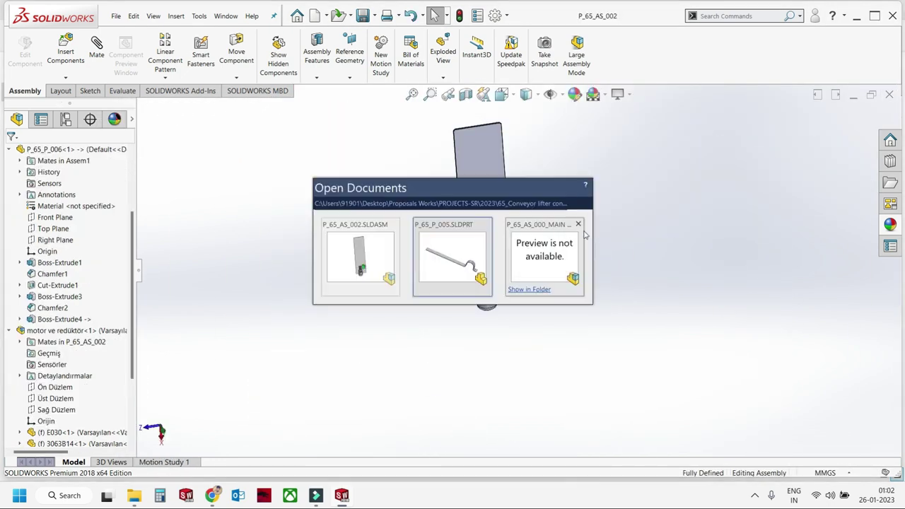
{"action": "left_click", "coordinate": [545, 251]}
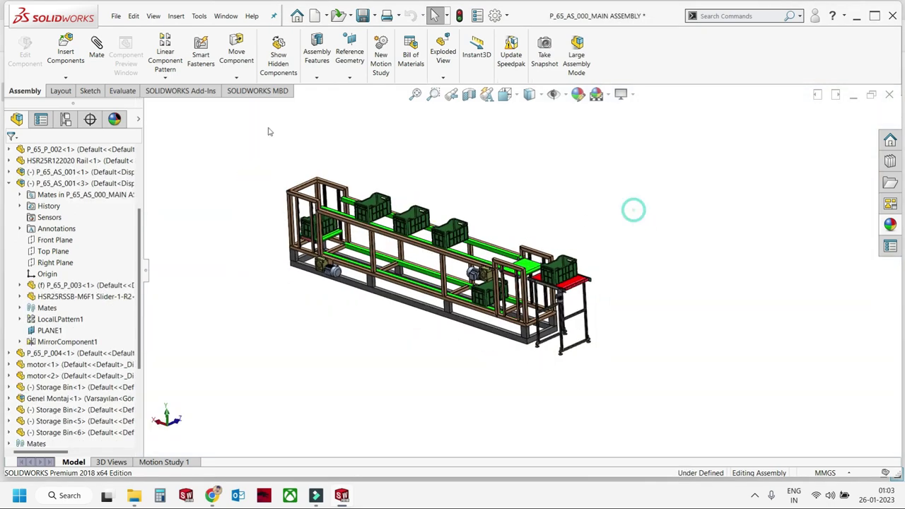
Place the P_65_AS_002 motor-and-plate subassembly and rotate it.
{"action": "scroll", "coordinate": [424, 386], "scroll_direction": "down", "scroll_amount": 3}
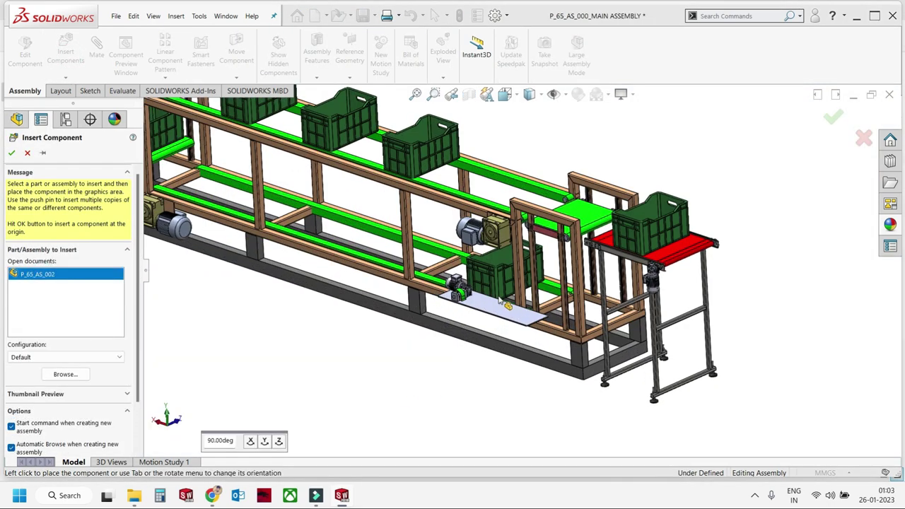
{"action": "scroll", "coordinate": [391, 382], "scroll_direction": "down", "scroll_amount": 3}
{"action": "left_click", "coordinate": [391, 382]}
{"action": "left_click", "coordinate": [236, 78]}
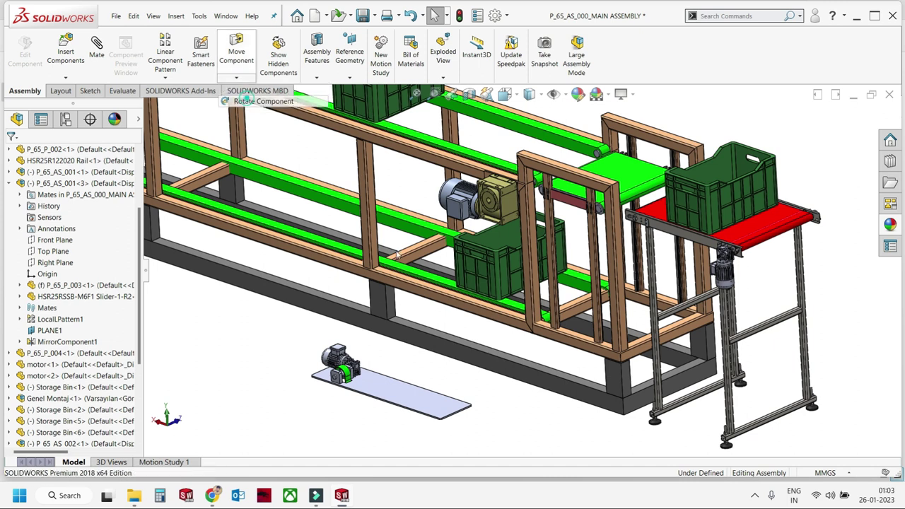
{"action": "left_click", "coordinate": [259, 100]}
{"action": "mouse_move", "coordinate": [432, 401]}
{"action": "left_mouse_down"}
{"action": "mouse_move", "coordinate": [404, 418]}
{"action": "mouse_move", "coordinate": [497, 435]}
{"action": "left_mouse_up"}
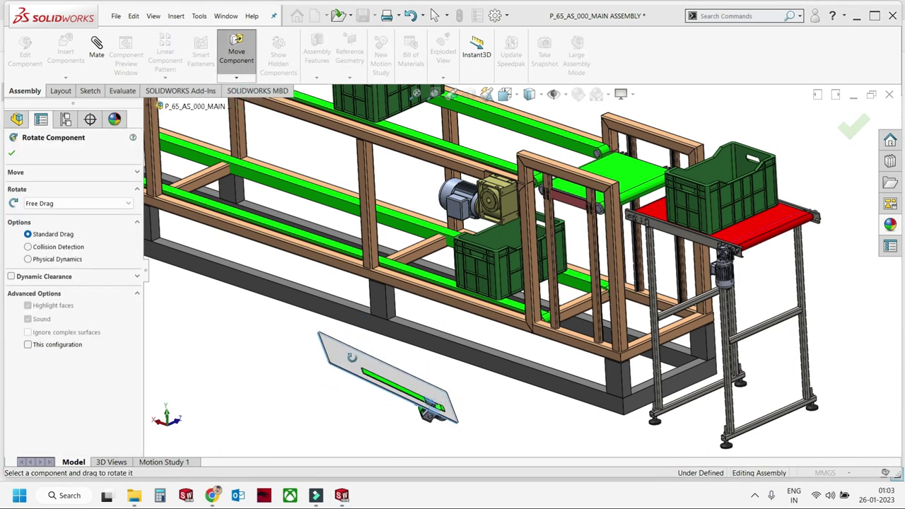
{"action": "scroll", "coordinate": [352, 358], "scroll_direction": "up", "scroll_amount": 2}
{"action": "scroll", "coordinate": [352, 357], "scroll_direction": "up", "scroll_amount": 2}
{"action": "key", "text": "Escape"}
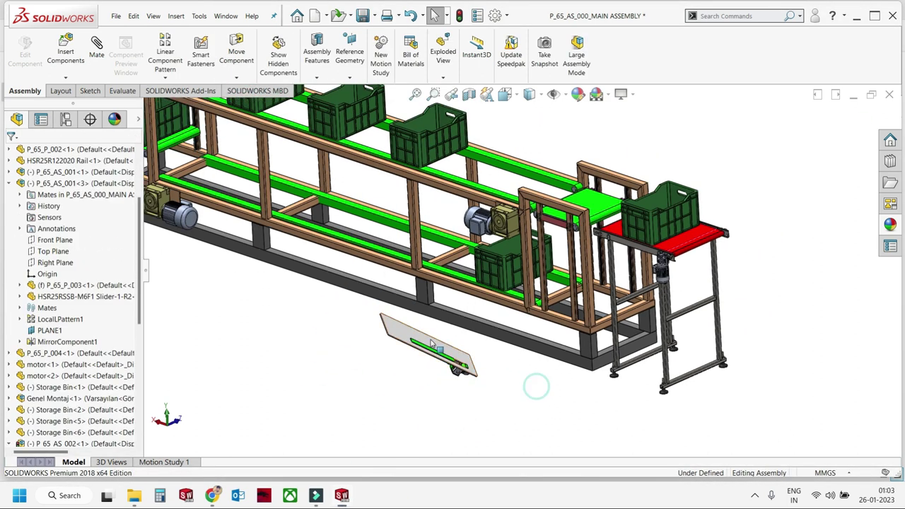
Stand the plate upright and slide it in front of the lifter frame.
{"action": "scroll", "coordinate": [535, 384], "scroll_direction": "down", "scroll_amount": 3}
{"action": "left_click", "coordinate": [384, 306]}
{"action": "scroll", "coordinate": [494, 195], "scroll_direction": "down", "scroll_amount": 5}
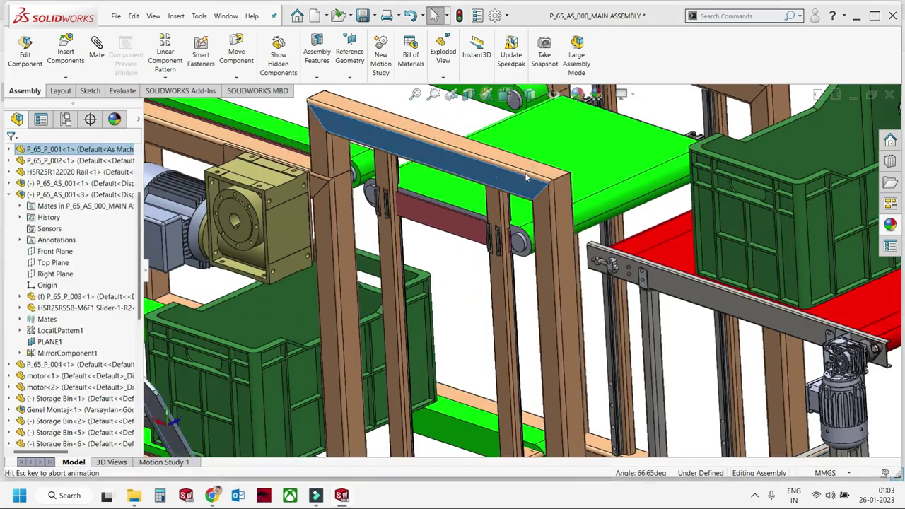
{"action": "right_click_drag", "start_coordinate": [509, 283], "coordinate": [494, 194]}
{"action": "left_click_drag", "start_coordinate": [493, 194], "coordinate": [458, 237]}
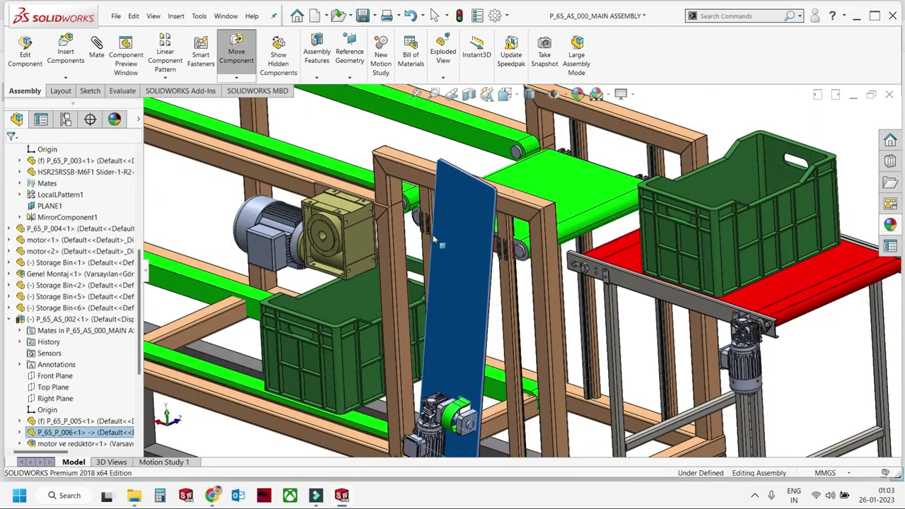
{"action": "scroll", "coordinate": [458, 237], "scroll_direction": "down", "scroll_amount": 2}
{"action": "scroll", "coordinate": [506, 267], "scroll_direction": "down", "scroll_amount": 2}
{"action": "scroll", "coordinate": [448, 183], "scroll_direction": "down", "scroll_amount": 2}
{"action": "scroll", "coordinate": [441, 148], "scroll_direction": "down", "scroll_amount": 2}
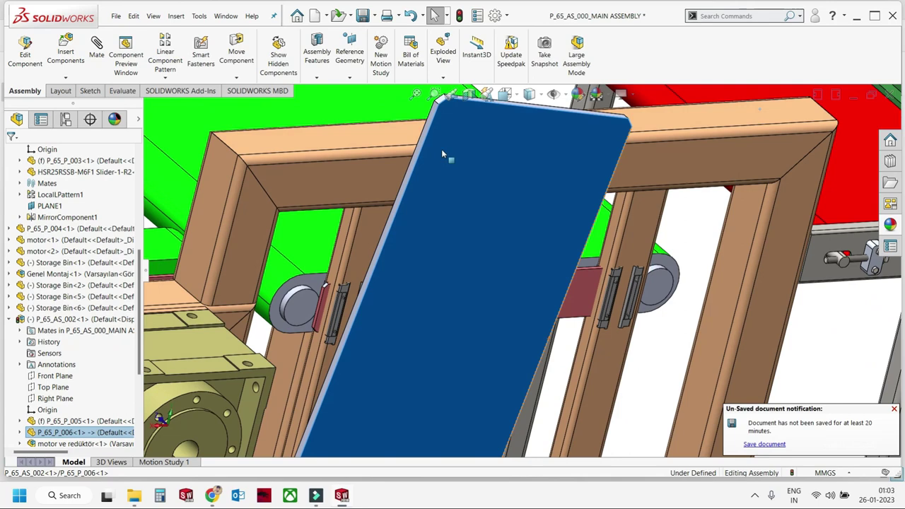
{"action": "left_click", "coordinate": [413, 155]}
{"action": "middle_click_drag", "start_coordinate": [413, 156], "coordinate": [293, 207]}
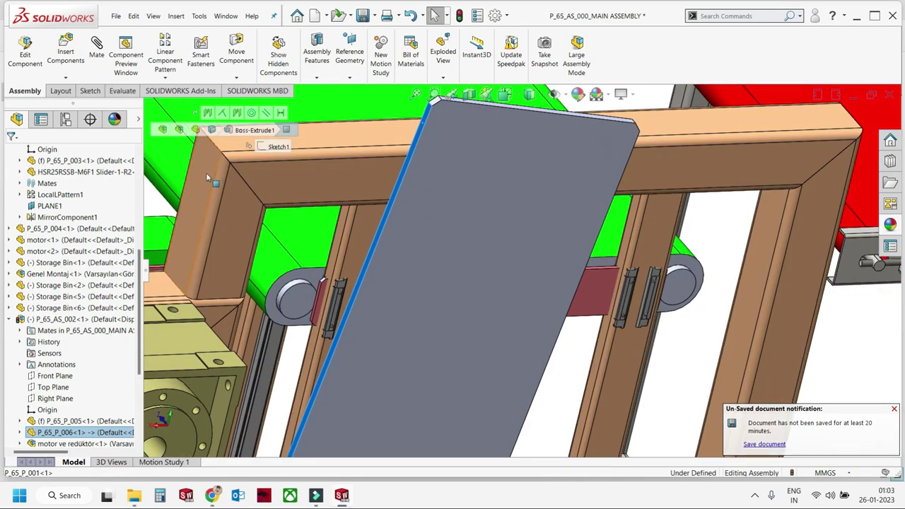
{"action": "mouse_move", "coordinate": [207, 177]}
{"action": "middle_mouse_down"}
{"action": "mouse_move", "coordinate": [360, 231]}
{"action": "mouse_move", "coordinate": [669, 222]}
{"action": "mouse_move", "coordinate": [578, 292]}
{"action": "mouse_move", "coordinate": [527, 285]}
{"action": "middle_mouse_up"}
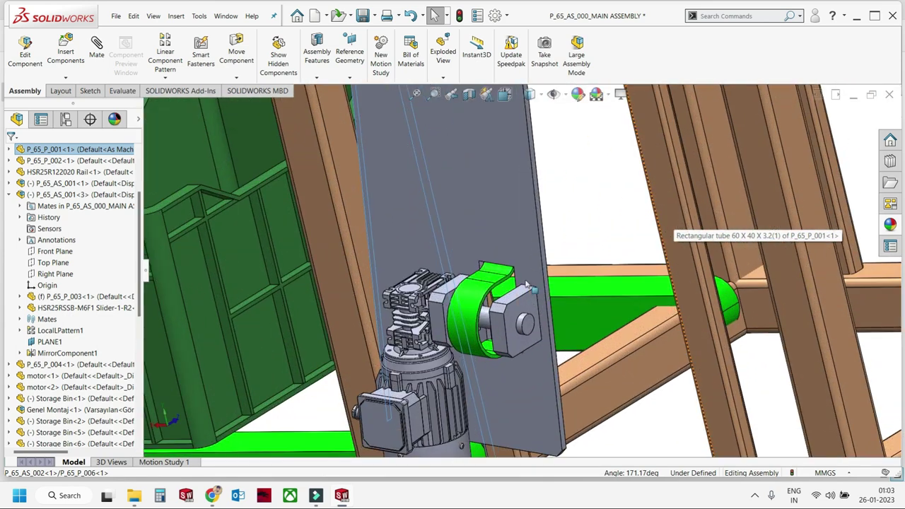
Inspect the plate's position against the lifter frame and select a frame face.
{"action": "scroll", "coordinate": [516, 283], "scroll_direction": "down", "scroll_amount": 2}
{"action": "scroll", "coordinate": [516, 284], "scroll_direction": "down", "scroll_amount": 2}
{"action": "scroll", "coordinate": [516, 284], "scroll_direction": "up", "scroll_amount": 4}
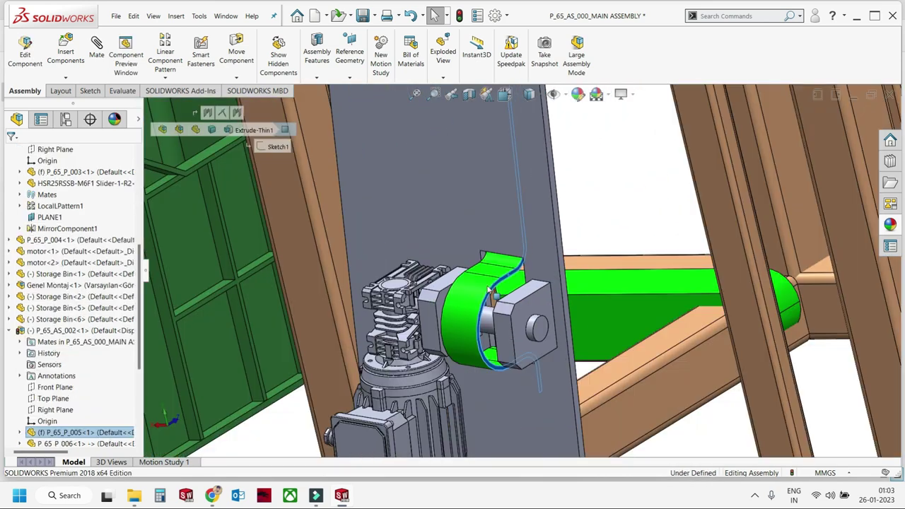
{"action": "scroll", "coordinate": [597, 255], "scroll_direction": "up", "scroll_amount": 3}
{"action": "scroll", "coordinate": [597, 255], "scroll_direction": "down", "scroll_amount": 3}
{"action": "scroll", "coordinate": [534, 205], "scroll_direction": "down", "scroll_amount": 3}
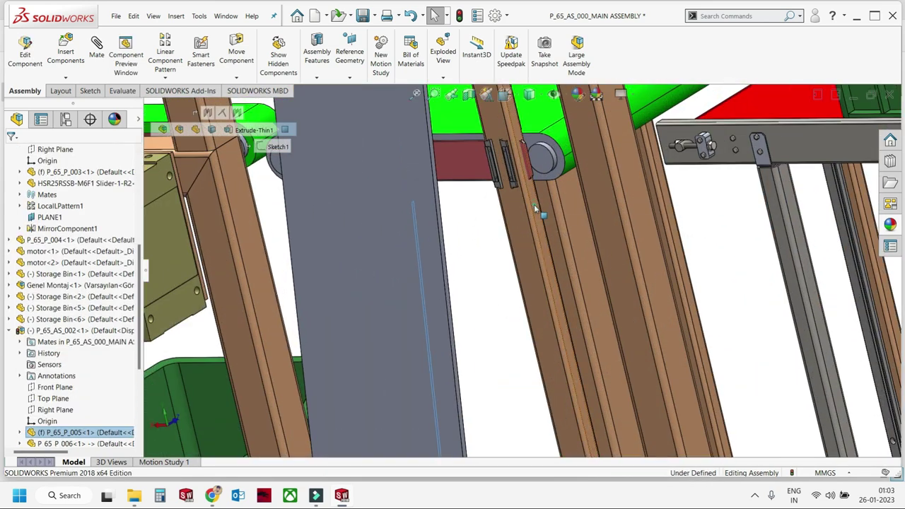
{"action": "middle_click_drag", "start_coordinate": [534, 205], "coordinate": [560, 216]}
{"action": "scroll", "coordinate": [560, 215], "scroll_direction": "up", "scroll_amount": 2}
{"action": "scroll", "coordinate": [517, 304], "scroll_direction": "up", "scroll_amount": 2}
{"action": "scroll", "coordinate": [517, 304], "scroll_direction": "down", "scroll_amount": 3}
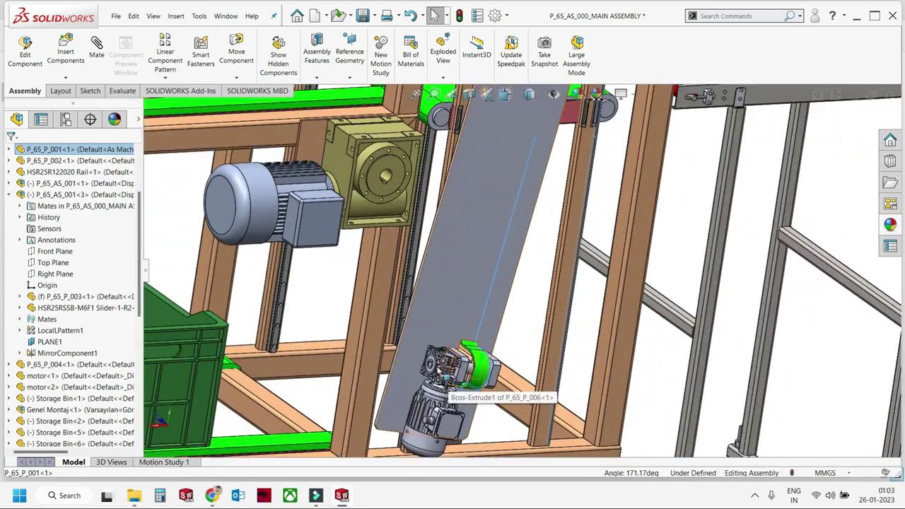
{"action": "scroll", "coordinate": [513, 303], "scroll_direction": "down", "scroll_amount": 2}
{"action": "scroll", "coordinate": [516, 283], "scroll_direction": "down", "scroll_amount": 2}
{"action": "scroll", "coordinate": [583, 309], "scroll_direction": "up", "scroll_amount": 3}
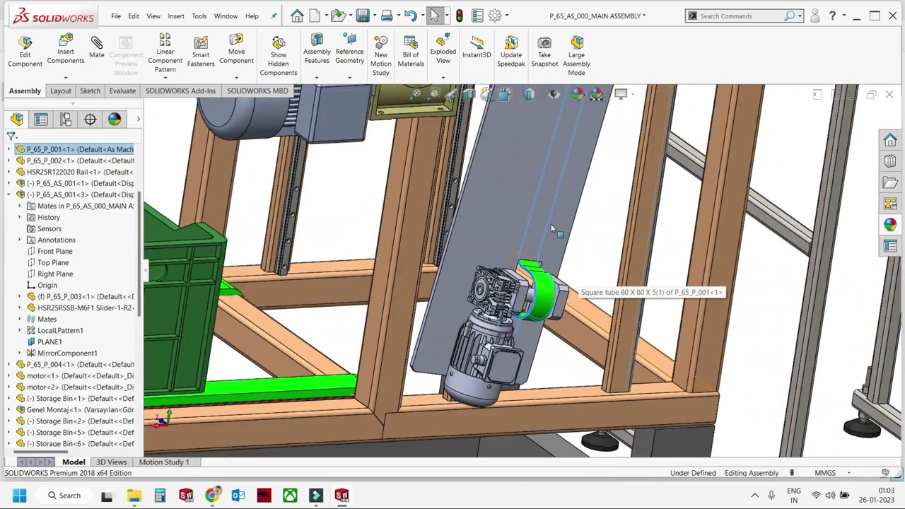
{"action": "scroll", "coordinate": [509, 240], "scroll_direction": "up", "scroll_amount": 2}
{"action": "scroll", "coordinate": [502, 234], "scroll_direction": "down", "scroll_amount": 3}
{"action": "scroll", "coordinate": [524, 196], "scroll_direction": "down", "scroll_amount": 3}
{"action": "scroll", "coordinate": [523, 196], "scroll_direction": "down", "scroll_amount": 1}
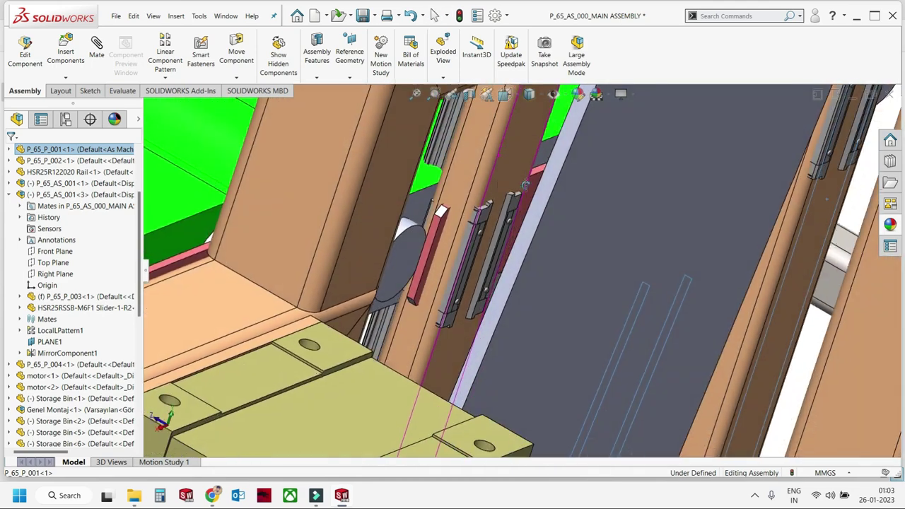
{"action": "left_click", "coordinate": [514, 172]}
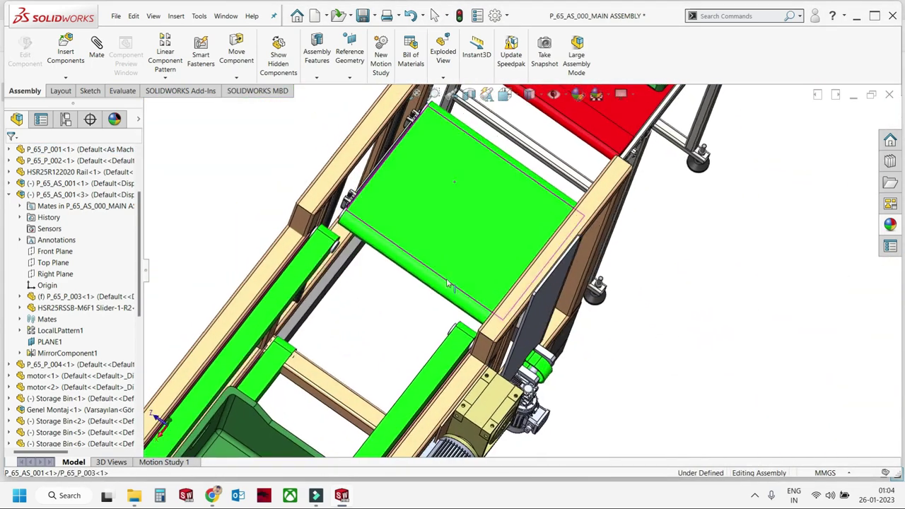
Check the green conveyor plate and top lifter plate, then clear the selection.
{"action": "left_click", "coordinate": [420, 196]}
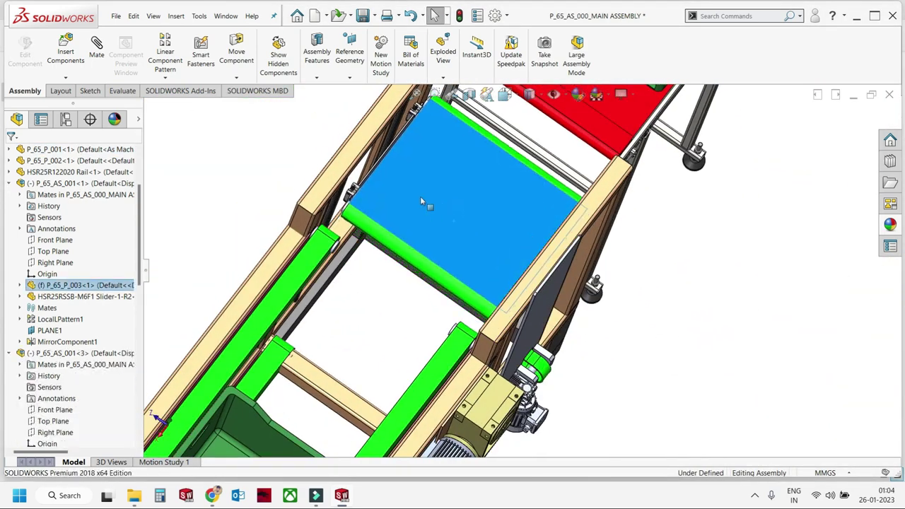
{"action": "scroll", "coordinate": [637, 291], "scroll_direction": "down", "scroll_amount": 5}
{"action": "scroll", "coordinate": [420, 393], "scroll_direction": "up", "scroll_amount": 5}
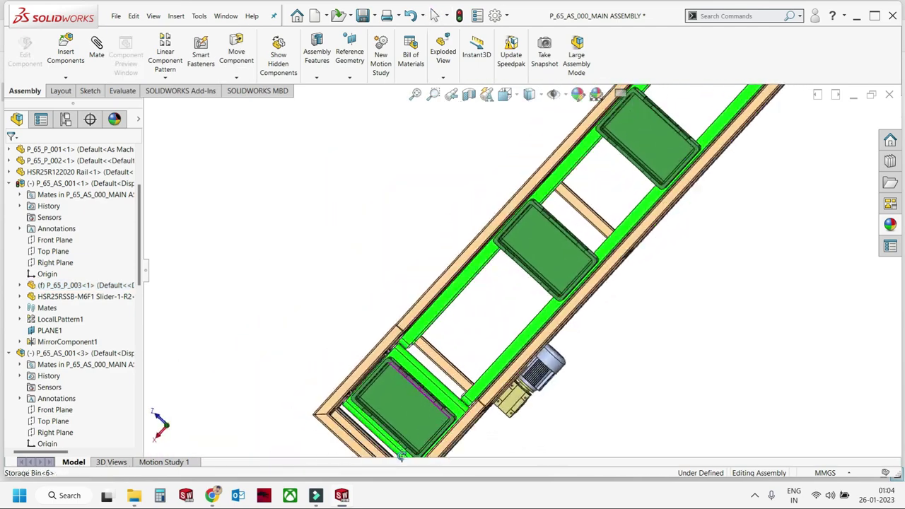
{"action": "middle_click_drag", "start_coordinate": [420, 394], "coordinate": [425, 278]}
{"action": "scroll", "coordinate": [425, 277], "scroll_direction": "down", "scroll_amount": 3}
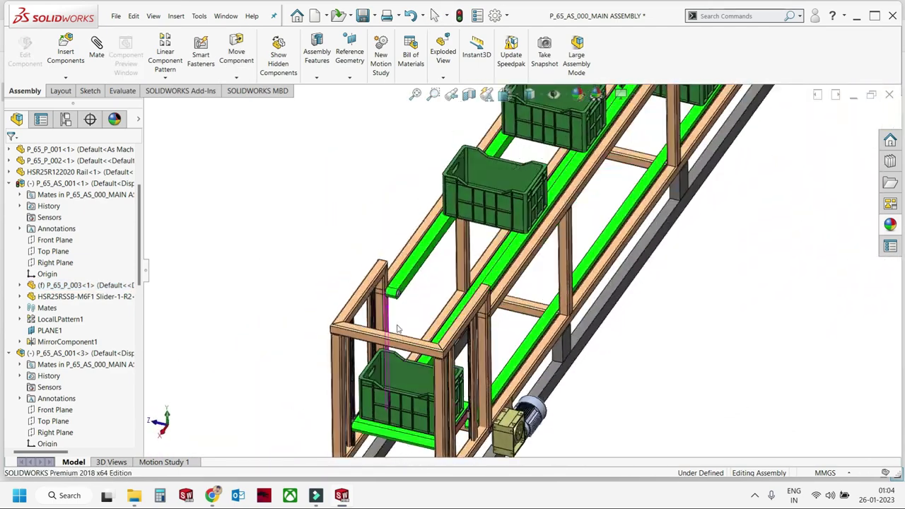
{"action": "scroll", "coordinate": [659, 285], "scroll_direction": "down", "scroll_amount": 3}
{"action": "scroll", "coordinate": [658, 286], "scroll_direction": "up", "scroll_amount": 5}
{"action": "scroll", "coordinate": [499, 220], "scroll_direction": "up", "scroll_amount": 3}
{"action": "left_click", "coordinate": [498, 219]}
{"action": "scroll", "coordinate": [499, 219], "scroll_direction": "down", "scroll_amount": 3}
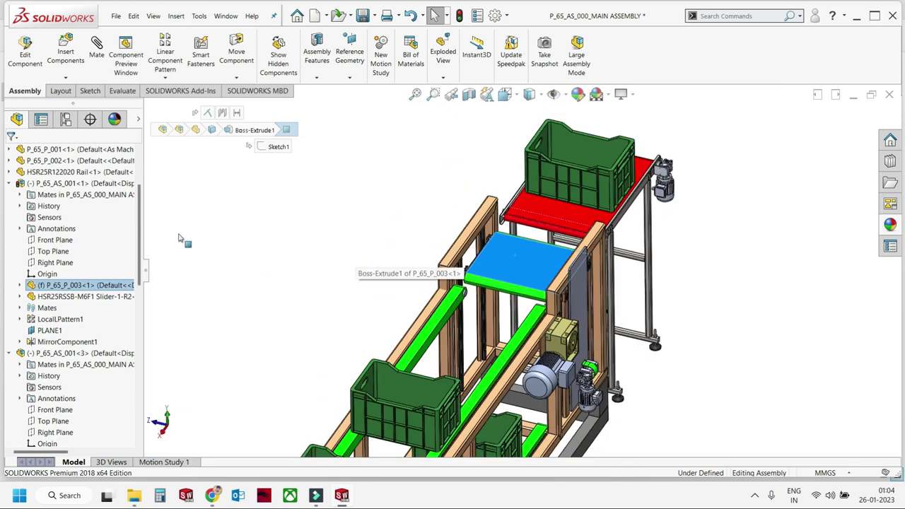
{"action": "key", "text": "Escape"}
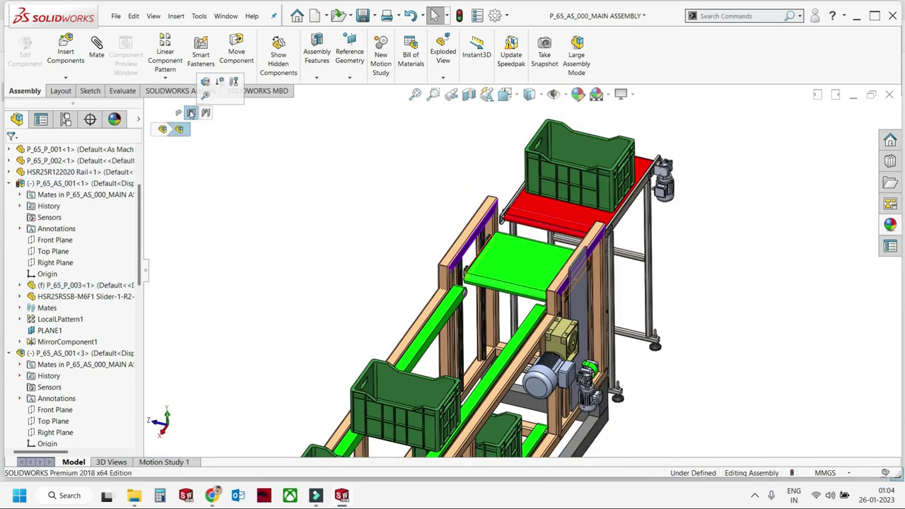
{"action": "scroll", "coordinate": [517, 298], "scroll_direction": "up", "scroll_amount": 5}
{"action": "mouse_move", "coordinate": [522, 330]}
{"action": "middle_mouse_down"}
{"action": "mouse_move", "coordinate": [487, 288]}
{"action": "mouse_move", "coordinate": [458, 295]}
{"action": "mouse_move", "coordinate": [229, 140]}
{"action": "middle_mouse_up"}
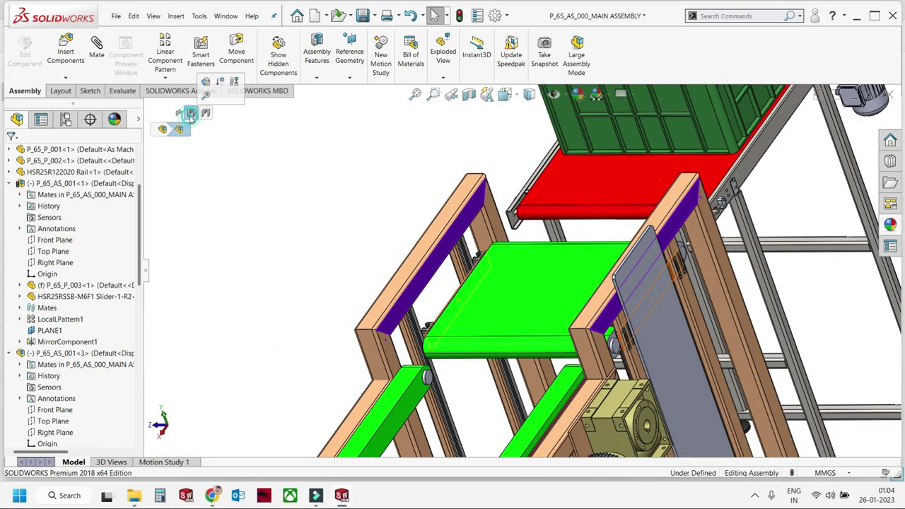
Add a width mate centring the plate within the lifter frame.
{"action": "left_click", "coordinate": [205, 81]}
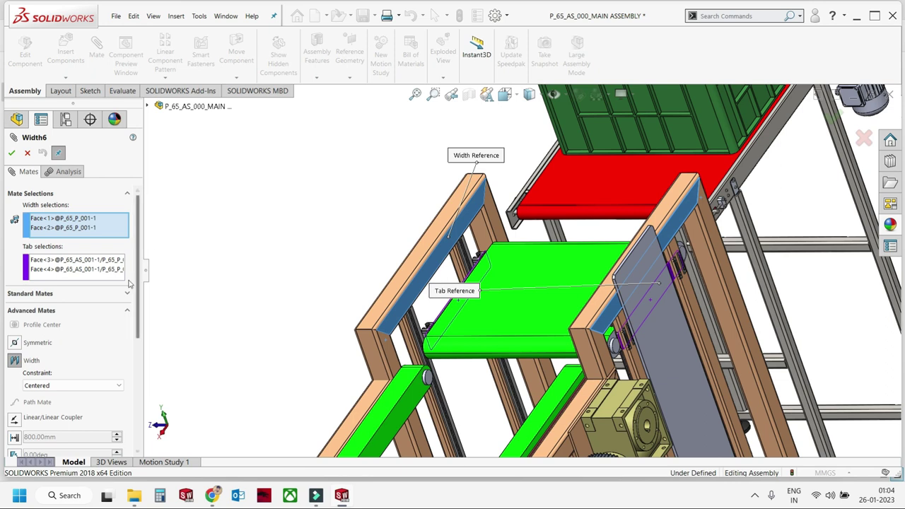
{"action": "scroll", "coordinate": [672, 216], "scroll_direction": "down", "scroll_amount": 3}
{"action": "middle_click_drag", "start_coordinate": [666, 208], "coordinate": [641, 201]}
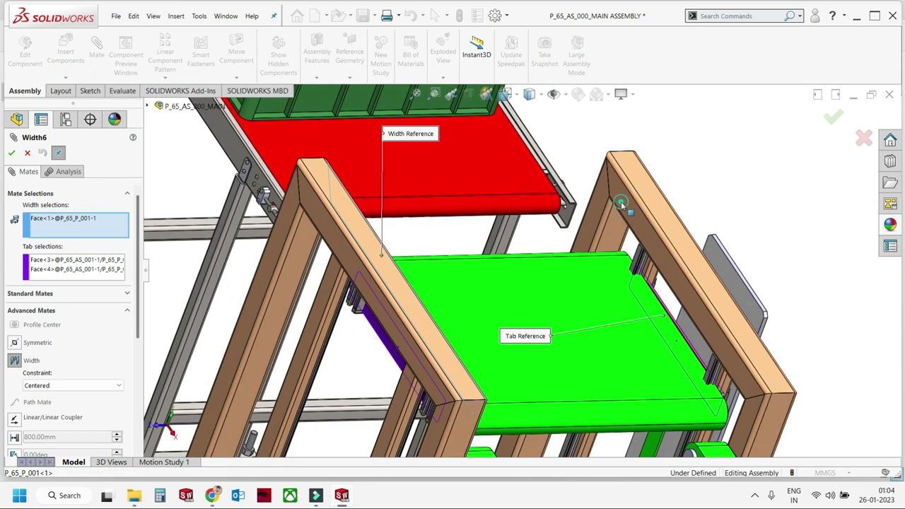
{"action": "left_click", "coordinate": [621, 204]}
{"action": "key", "text": "Return"}
{"action": "left_click", "coordinate": [27, 153]}
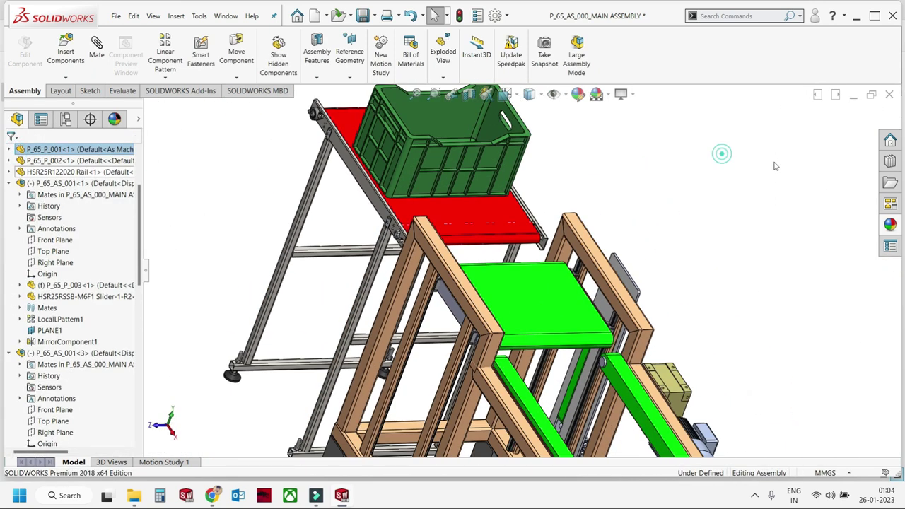
Save the main assembly and inspect the upright plate beside the motor.
{"action": "left_click", "coordinate": [368, 16]}
{"action": "scroll", "coordinate": [662, 185], "scroll_direction": "up", "scroll_amount": 5}
{"action": "middle_click_drag", "start_coordinate": [661, 185], "coordinate": [531, 227]}
{"action": "scroll", "coordinate": [531, 227], "scroll_direction": "down", "scroll_amount": 5}
{"action": "scroll", "coordinate": [531, 227], "scroll_direction": "down", "scroll_amount": 4}
{"action": "scroll", "coordinate": [517, 216], "scroll_direction": "down", "scroll_amount": 4}
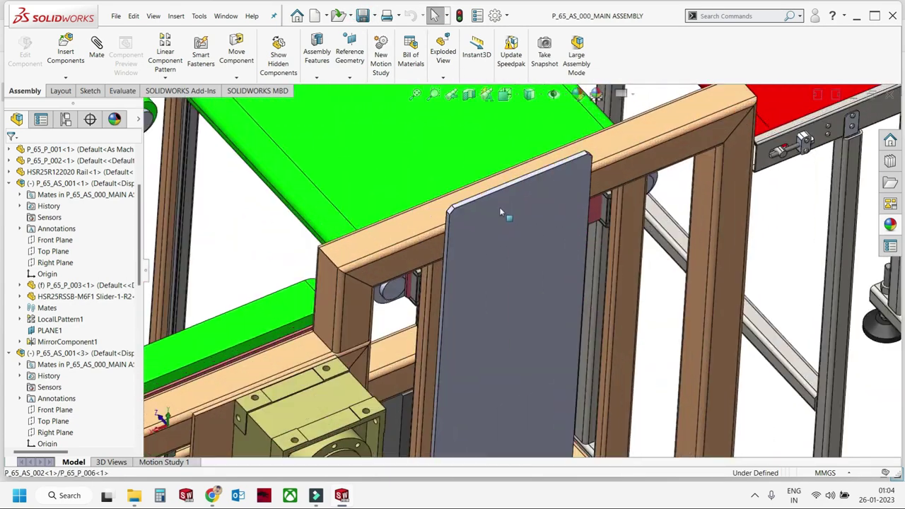
{"action": "left_click", "coordinate": [474, 212]}
{"action": "scroll", "coordinate": [454, 214], "scroll_direction": "down", "scroll_amount": 4}
{"action": "left_click", "coordinate": [454, 214]}
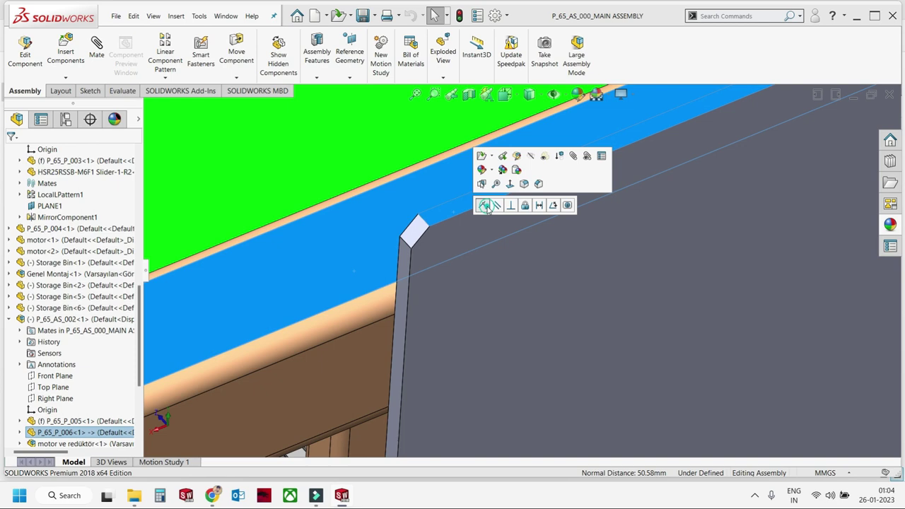
{"action": "scroll", "coordinate": [556, 283], "scroll_direction": "up", "scroll_amount": 3}
{"action": "scroll", "coordinate": [556, 283], "scroll_direction": "up", "scroll_amount": 6}
{"action": "scroll", "coordinate": [533, 290], "scroll_direction": "up", "scroll_amount": 2}
Raise the lifter slider up the frame in front view, then show the isometric view.
{"action": "key", "text": "ctrl+1"}
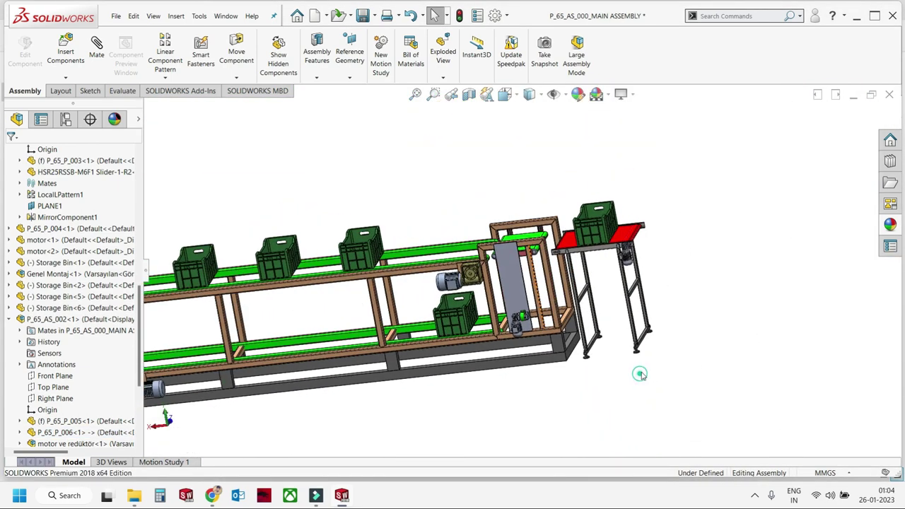
{"action": "scroll", "coordinate": [544, 290], "scroll_direction": "down", "scroll_amount": 2}
{"action": "scroll", "coordinate": [538, 248], "scroll_direction": "down", "scroll_amount": 3}
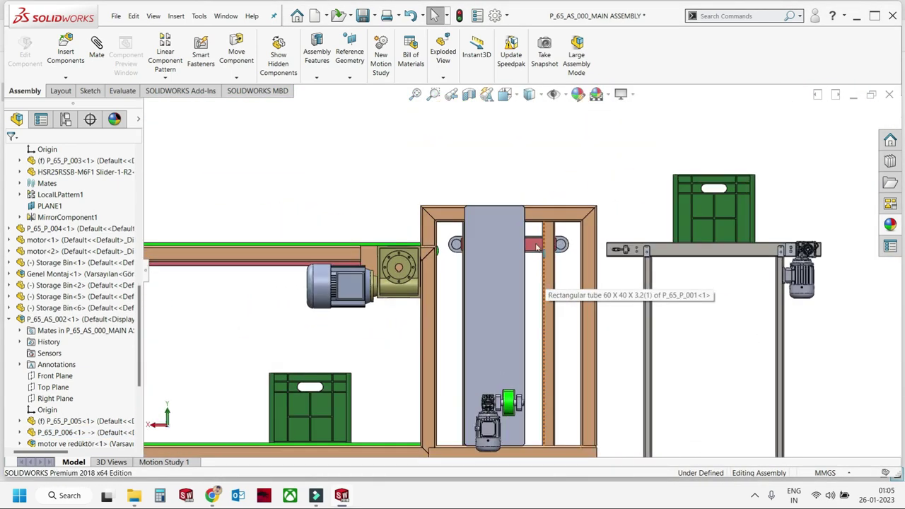
{"action": "left_click_drag", "start_coordinate": [536, 344], "coordinate": [546, 234]}
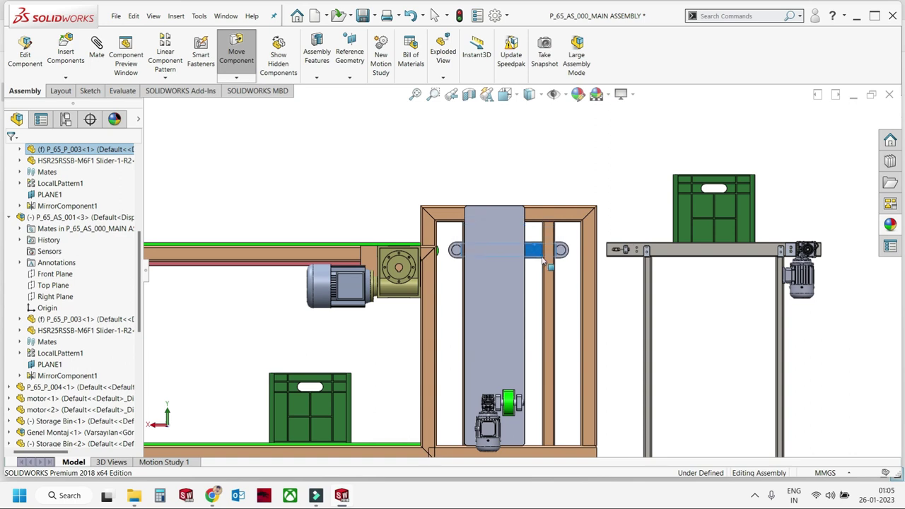
{"action": "scroll", "coordinate": [544, 262], "scroll_direction": "up", "scroll_amount": 3}
{"action": "left_click", "coordinate": [516, 182]}
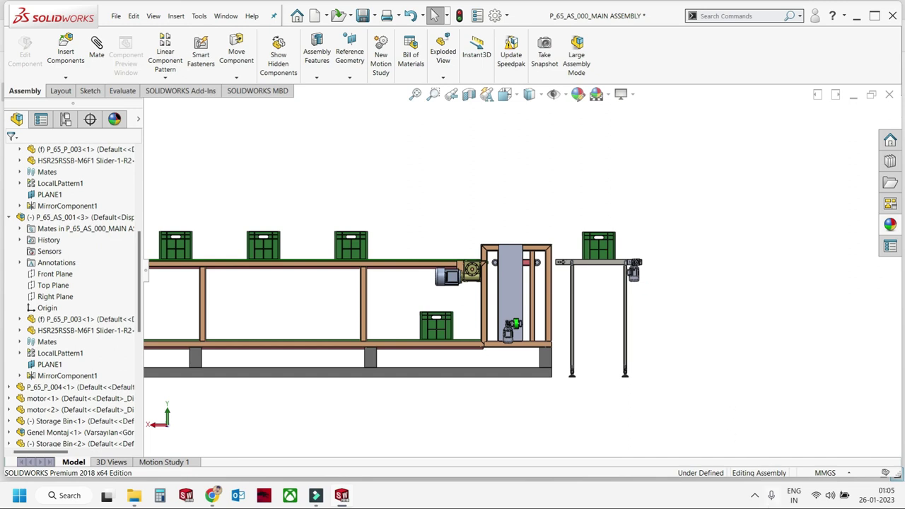
{"action": "scroll", "coordinate": [421, 325], "scroll_direction": "up", "scroll_amount": 4}
{"action": "scroll", "coordinate": [344, 300], "scroll_direction": "down", "scroll_amount": 2}
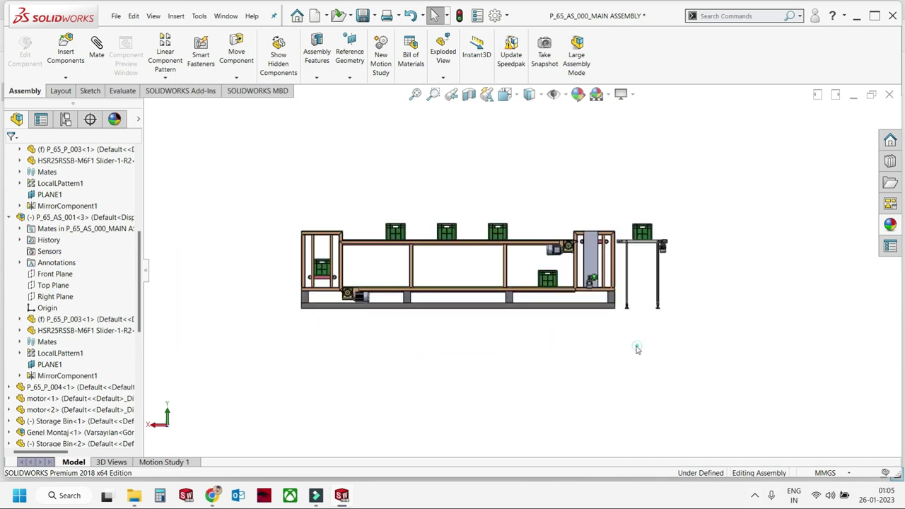
{"action": "key", "text": "ctrl+7"}
Recolour the lifter plate part tan through its Appearances setting.
{"action": "scroll", "coordinate": [571, 210], "scroll_direction": "down", "scroll_amount": 3}
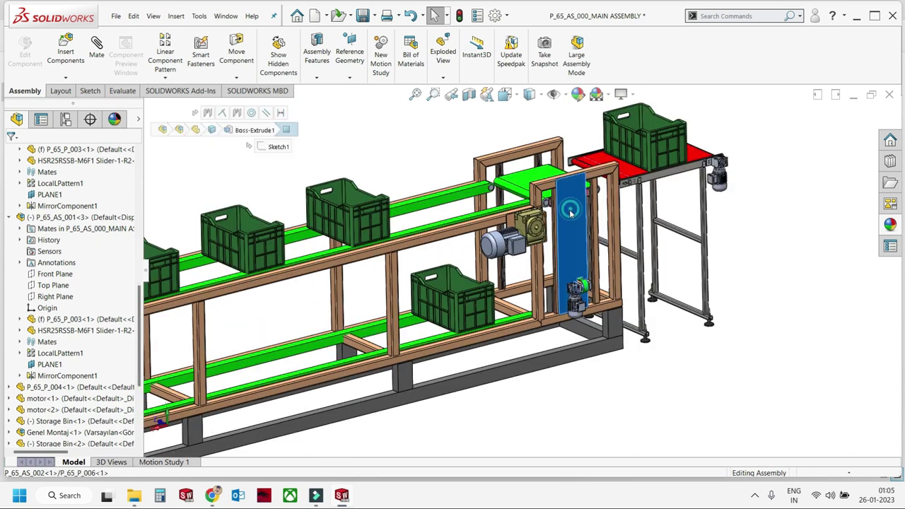
{"action": "right_click", "coordinate": [571, 210]}
{"action": "left_click", "coordinate": [607, 177]}
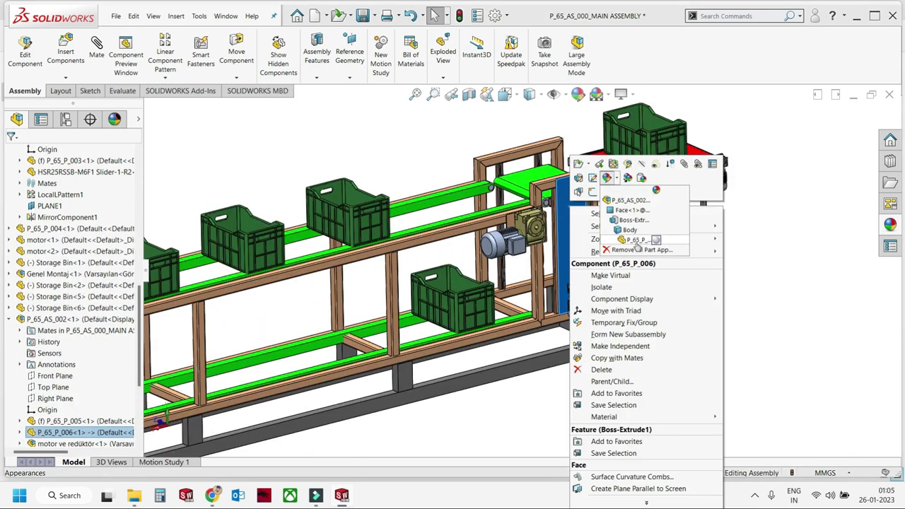
{"action": "left_click", "coordinate": [637, 240]}
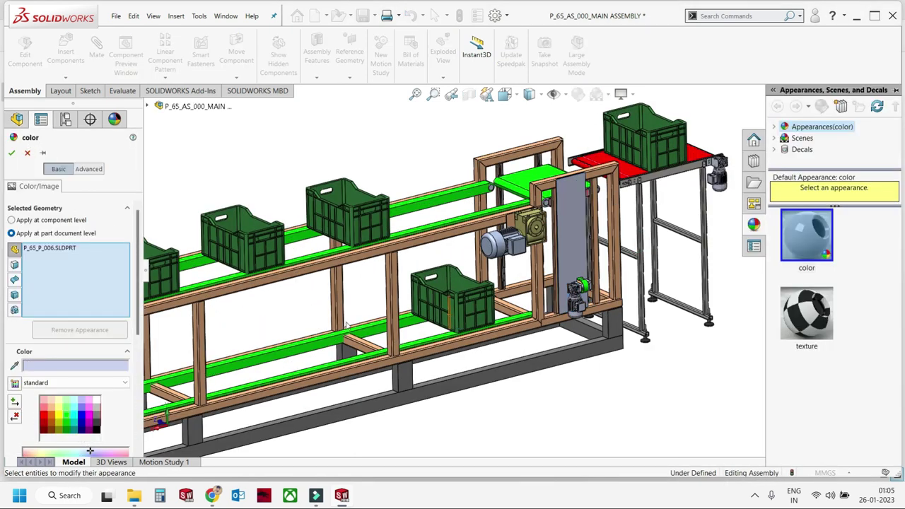
{"action": "left_click", "coordinate": [11, 154]}
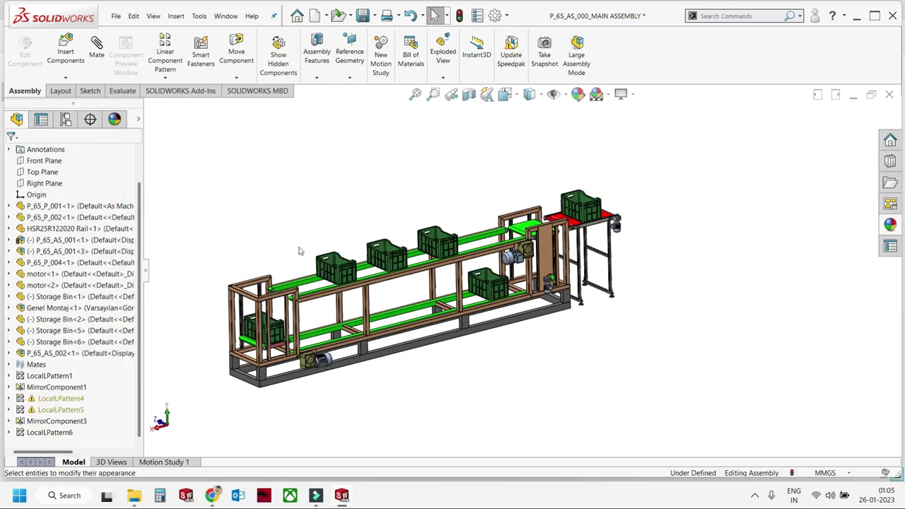
Linearly pattern P_65_AS_002 along a frame edge with 5800 mm spacing.
{"action": "left_click", "coordinate": [62, 354]}
{"action": "left_click", "coordinate": [165, 78]}
{"action": "left_click", "coordinate": [170, 87]}
{"action": "left_click", "coordinate": [287, 290]}
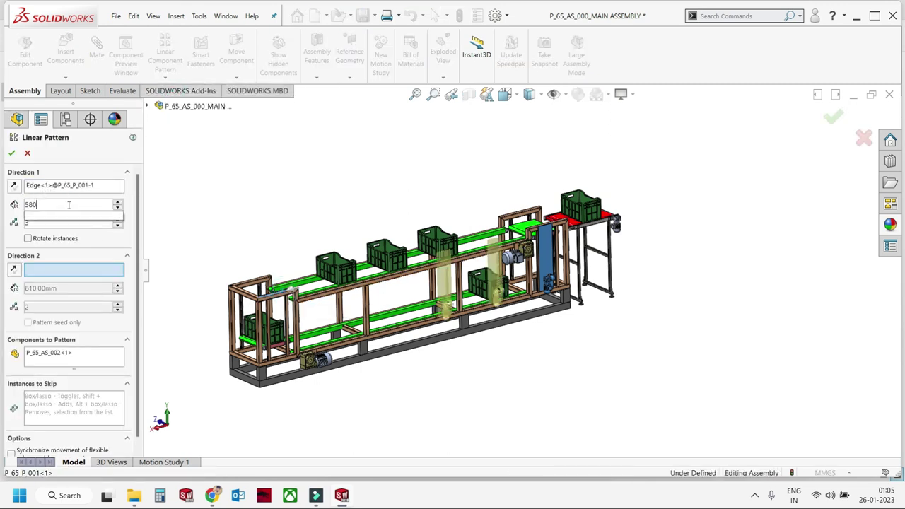
{"action": "type", "text": "0"}
{"action": "key", "text": "Return"}
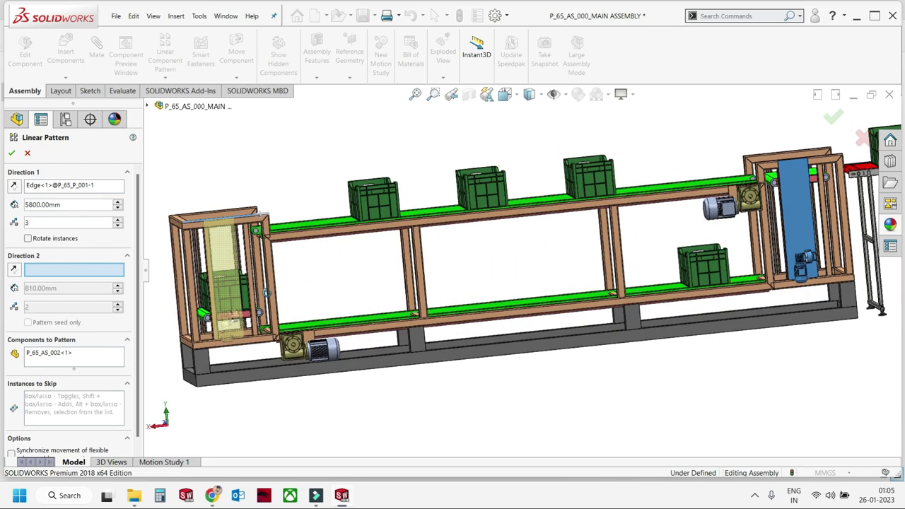
{"action": "left_click", "coordinate": [12, 153]}
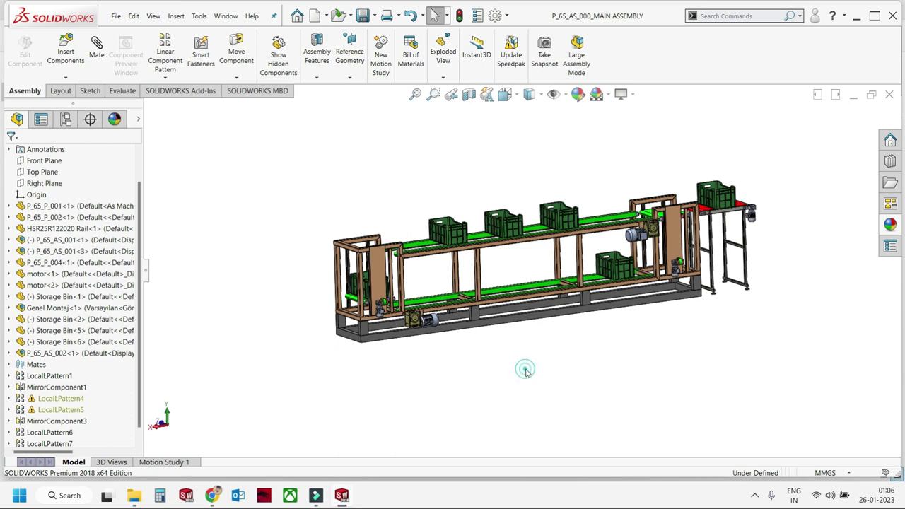
View the assembly from a higher angle and check the green roller's end face size.
{"action": "middle_click_drag", "start_coordinate": [646, 331], "coordinate": [567, 355]}
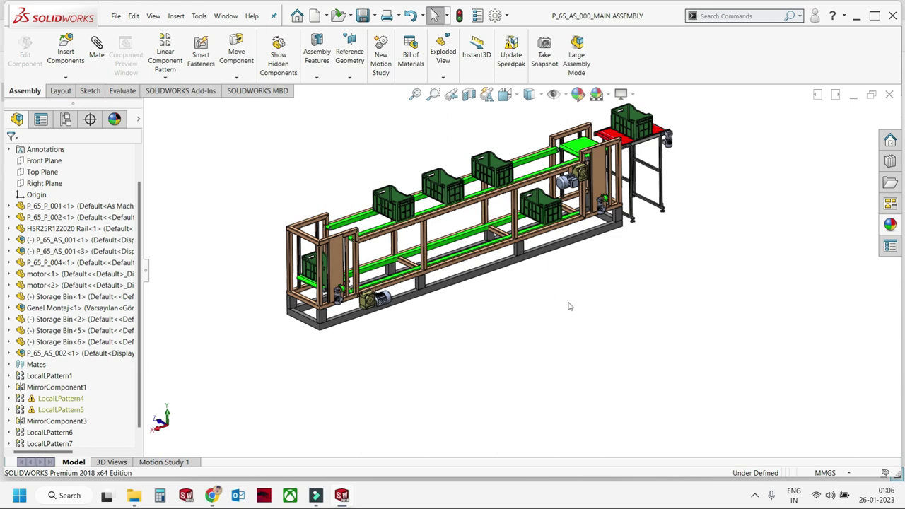
{"action": "scroll", "coordinate": [396, 268], "scroll_direction": "down", "scroll_amount": 3}
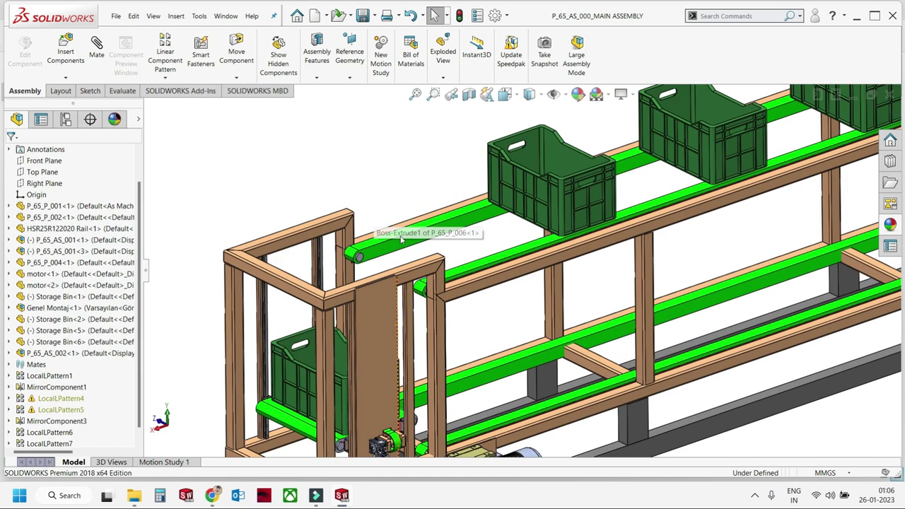
{"action": "scroll", "coordinate": [396, 269], "scroll_direction": "down", "scroll_amount": 3}
{"action": "scroll", "coordinate": [401, 251], "scroll_direction": "down", "scroll_amount": 1}
{"action": "left_click", "coordinate": [401, 251]}
{"action": "scroll", "coordinate": [509, 268], "scroll_direction": "up", "scroll_amount": 2}
{"action": "scroll", "coordinate": [509, 267], "scroll_direction": "up", "scroll_amount": 4}
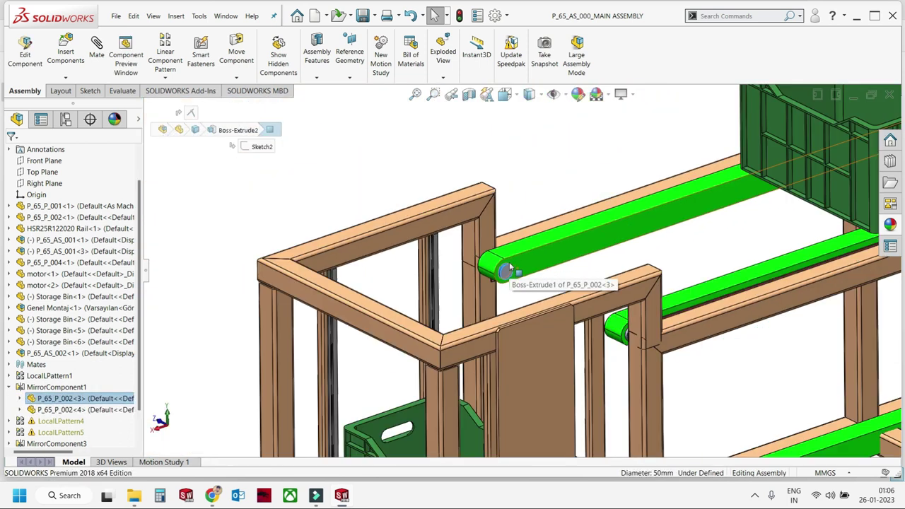
{"action": "scroll", "coordinate": [506, 267], "scroll_direction": "up", "scroll_amount": 2}
{"action": "left_click", "coordinate": [524, 211]}
{"action": "scroll", "coordinate": [537, 198], "scroll_direction": "up", "scroll_amount": 2}
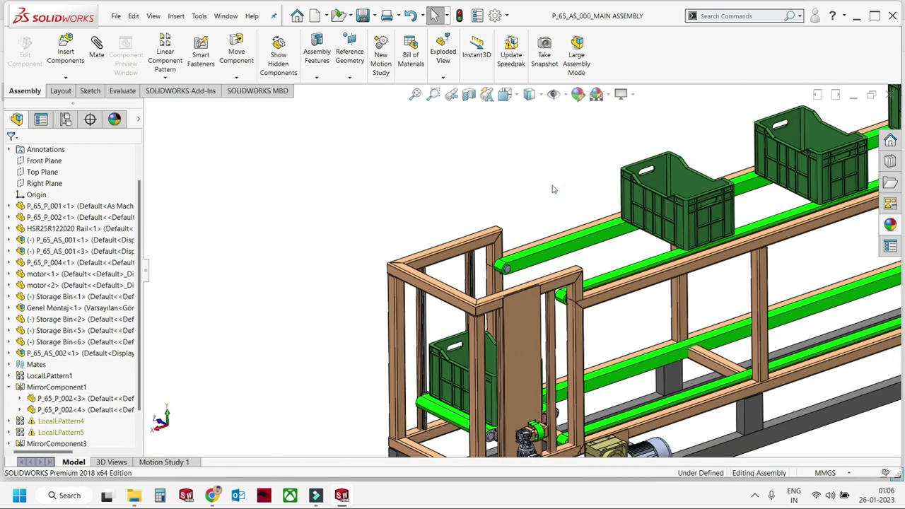
Start a new part and sketch a 50 mm diameter circle at the origin on the Front Plane.
{"action": "key", "text": "ctrl+n"}
{"action": "double_click", "coordinate": [228, 233]}
{"action": "left_click", "coordinate": [18, 49]}
{"action": "left_click", "coordinate": [369, 191]}
{"action": "left_click", "coordinate": [102, 38]}
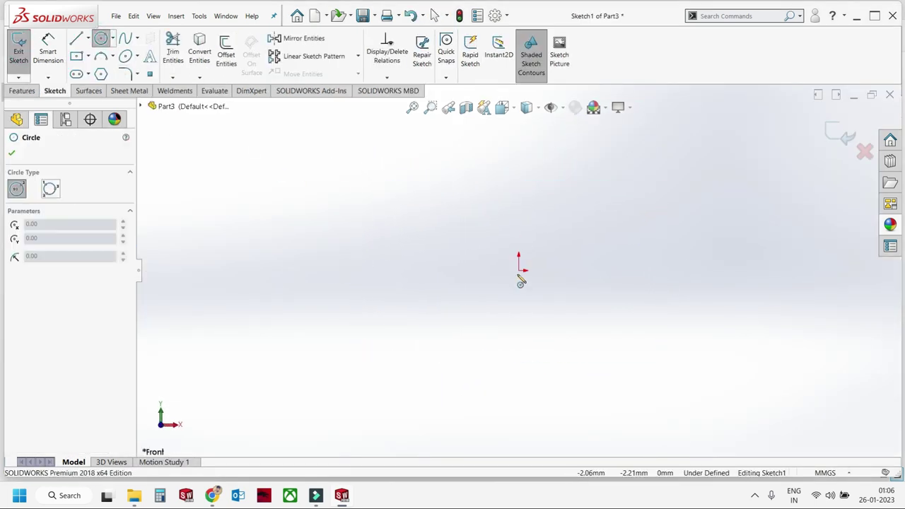
{"action": "left_click_drag", "start_coordinate": [520, 271], "coordinate": [583, 271]}
{"action": "left_click", "coordinate": [48, 53]}
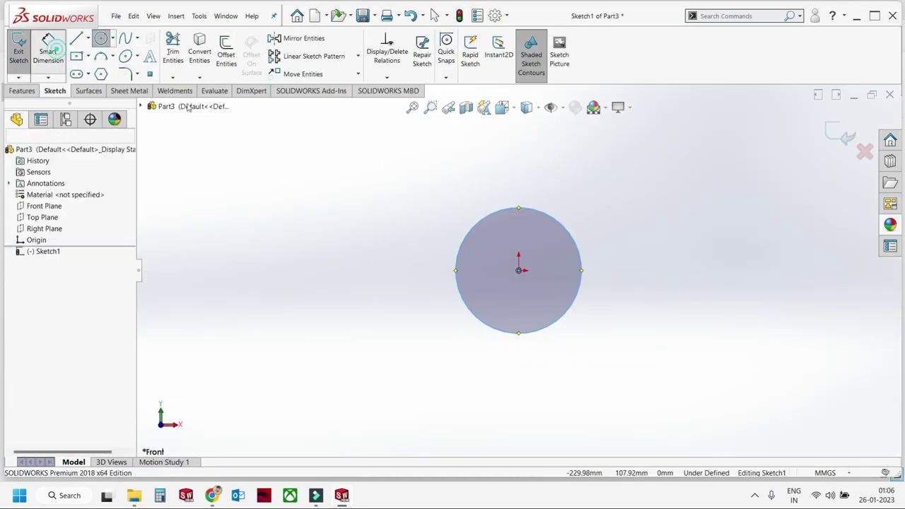
{"action": "left_click", "coordinate": [477, 234]}
{"action": "left_click", "coordinate": [403, 232]}
{"action": "key", "text": "Return"}
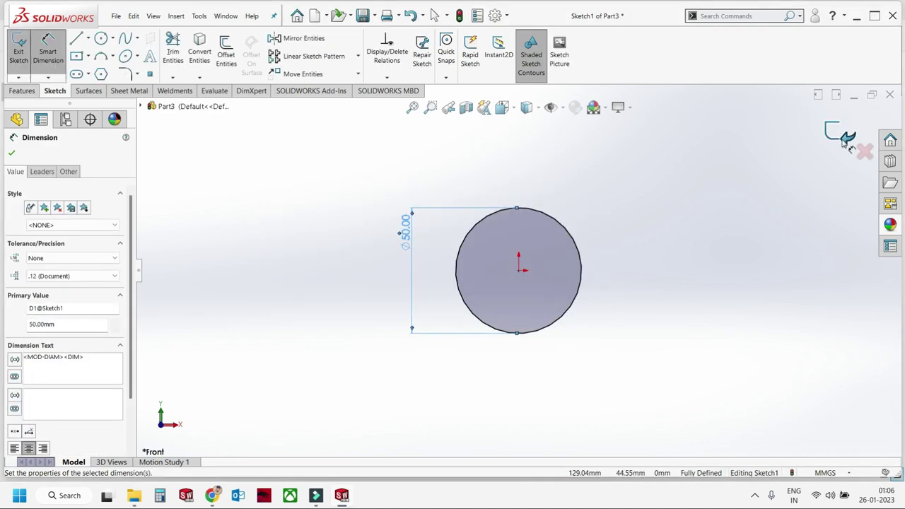
{"action": "left_click", "coordinate": [840, 137]}
Extrude the circle into an 800 mm long solid rod.
{"action": "left_click", "coordinate": [22, 91]}
{"action": "left_click", "coordinate": [23, 53]}
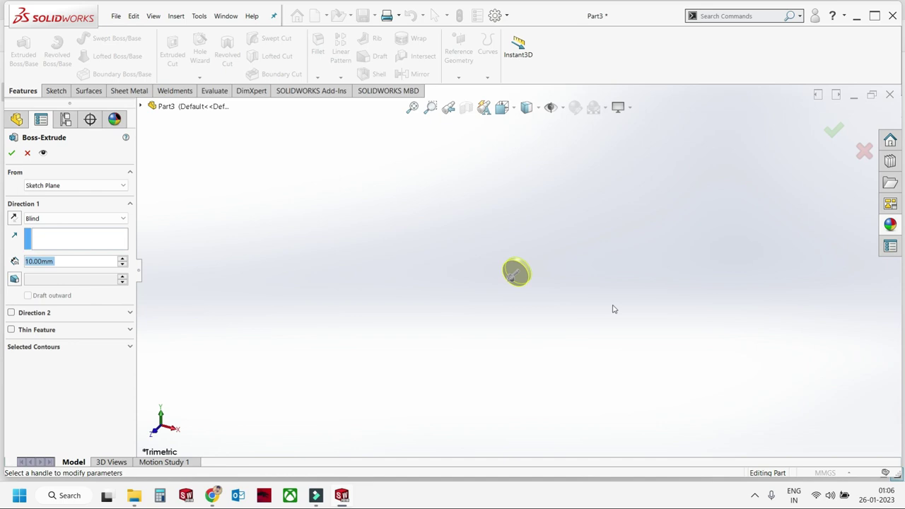
{"action": "key", "text": "Return"}
{"action": "right_click", "coordinate": [688, 269]}
{"action": "left_click", "coordinate": [826, 139]}
Save the part as P_65_P_007 in the project's 3d folder and return to the assembly.
{"action": "key", "text": "ctrl+s"}
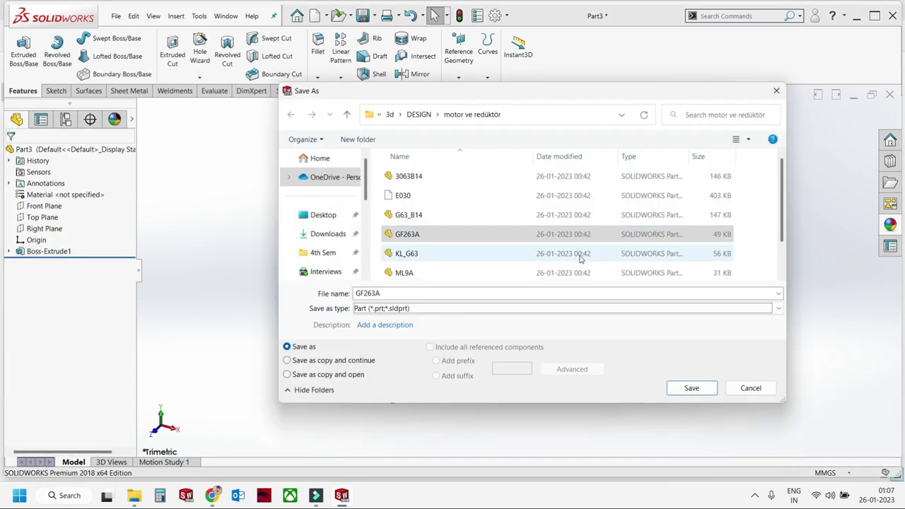
{"action": "left_click", "coordinate": [423, 122]}
{"action": "left_click", "coordinate": [514, 117]}
{"action": "scroll", "coordinate": [453, 234], "scroll_direction": "down", "scroll_amount": 3}
{"action": "double_click", "coordinate": [425, 273]}
{"action": "left_click", "coordinate": [525, 249]}
{"action": "left_click", "coordinate": [440, 292]}
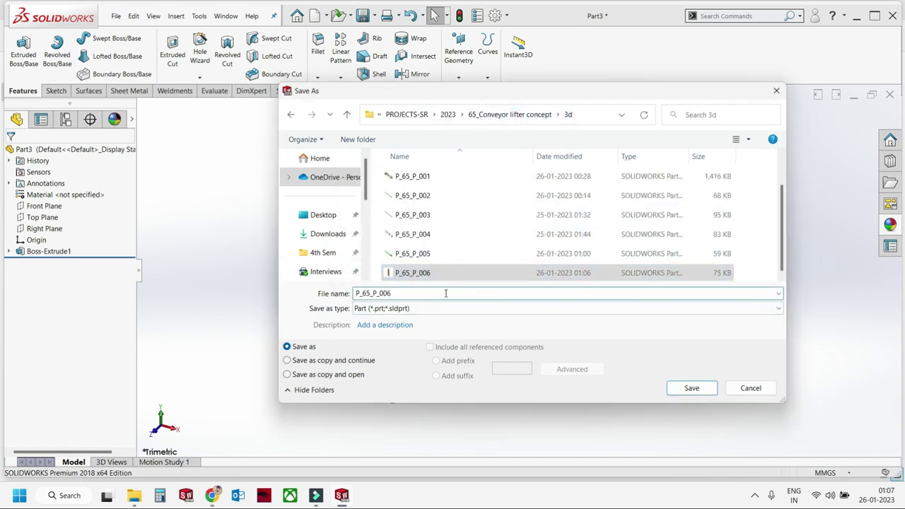
{"action": "key", "text": "BackSpace"}
{"action": "type", "text": "7"}
{"action": "key", "text": "Return"}
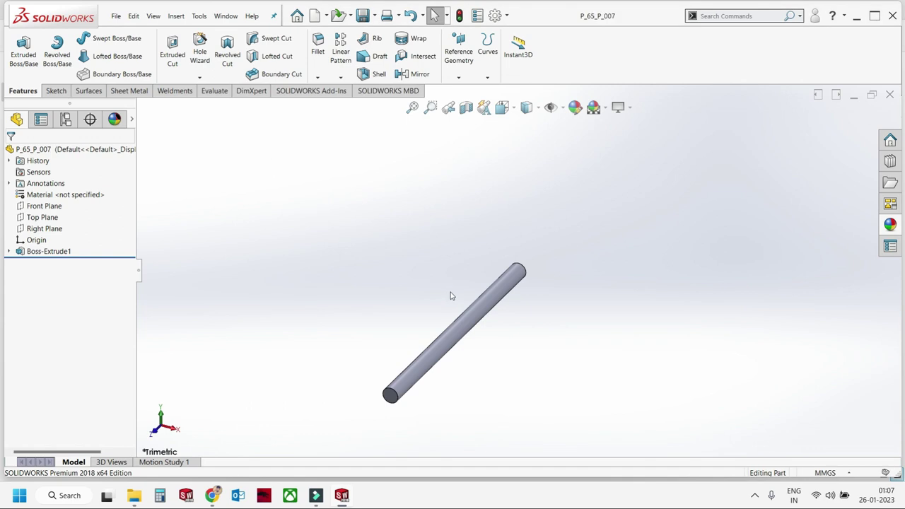
{"action": "key", "text": "ctrl+Tab"}
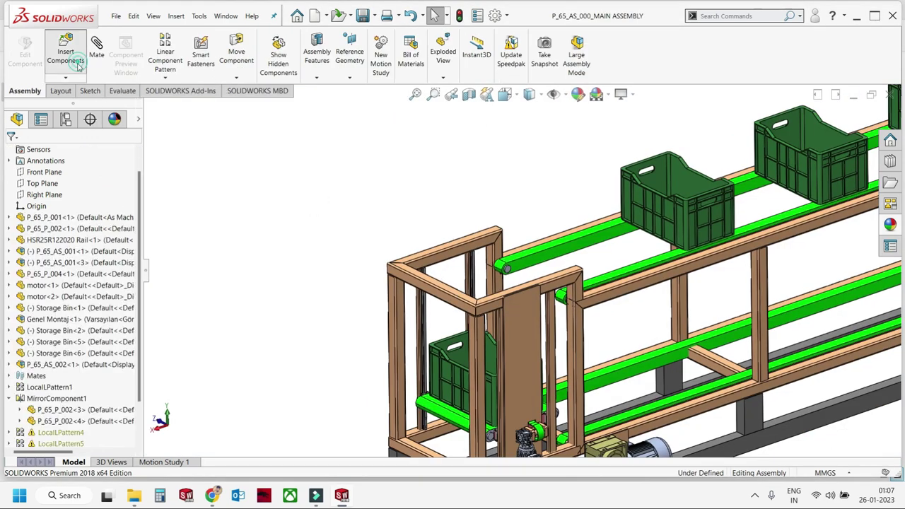
Insert the P_65_P_007 rod into the assembly and drag it near the lifter plate ends.
{"action": "left_click", "coordinate": [79, 62]}
{"action": "left_click", "coordinate": [39, 222]}
{"action": "scroll", "coordinate": [446, 223], "scroll_direction": "down", "scroll_amount": 5}
{"action": "left_click", "coordinate": [446, 223]}
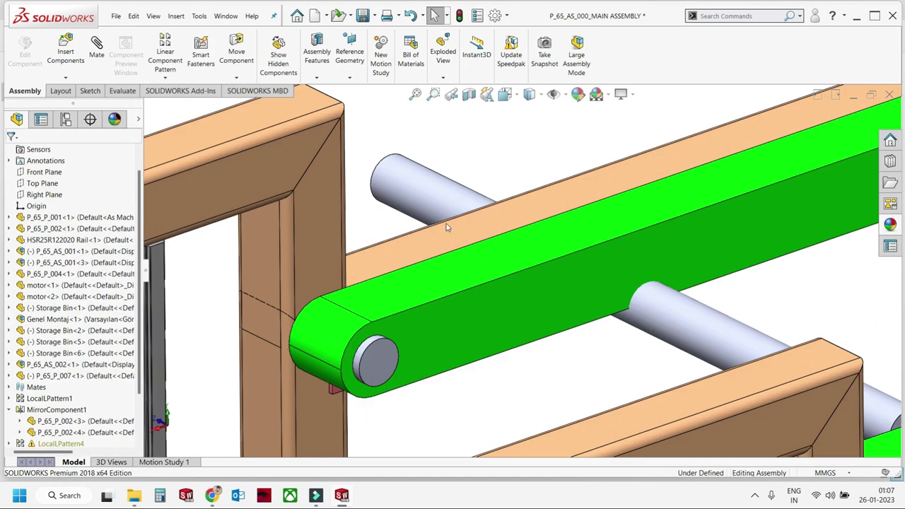
{"action": "left_click", "coordinate": [446, 224]}
{"action": "scroll", "coordinate": [473, 237], "scroll_direction": "up", "scroll_amount": 5}
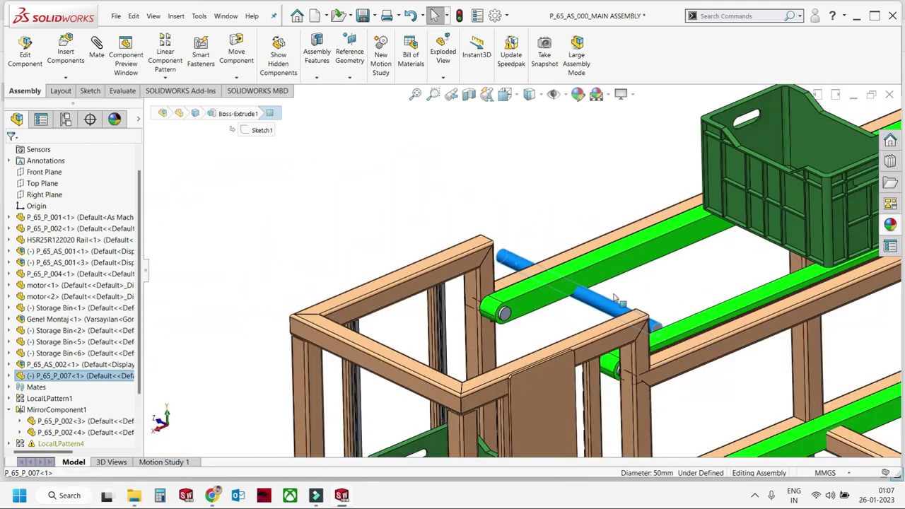
{"action": "scroll", "coordinate": [612, 302], "scroll_direction": "down", "scroll_amount": 3}
{"action": "left_click_drag", "start_coordinate": [607, 306], "coordinate": [601, 262]}
Orbit toward the rail end, select the shaft's end face and the LocalPattern7 lifter pattern.
{"action": "left_click", "coordinate": [609, 343]}
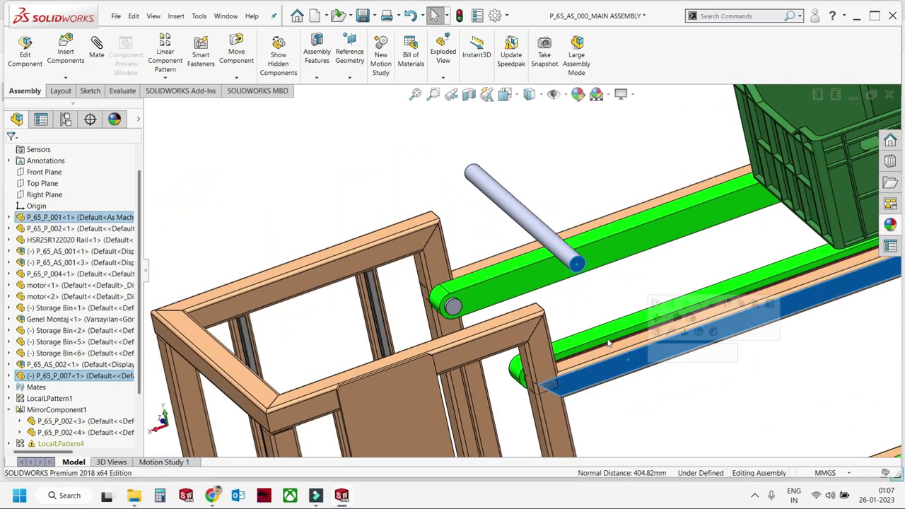
{"action": "middle_click_drag", "start_coordinate": [608, 343], "coordinate": [381, 262]}
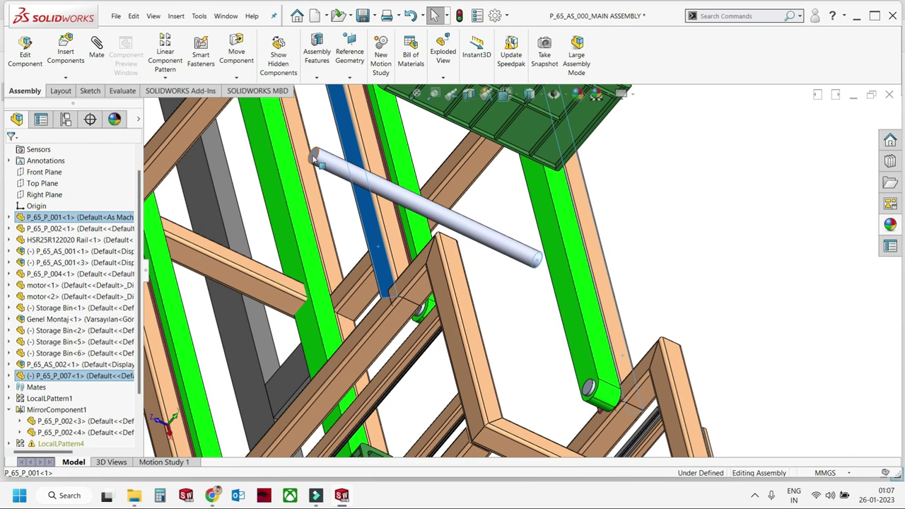
{"action": "mouse_move", "coordinate": [324, 162]}
{"action": "middle_mouse_down"}
{"action": "mouse_move", "coordinate": [495, 205]}
{"action": "mouse_move", "coordinate": [521, 251]}
{"action": "middle_mouse_up"}
{"action": "scroll", "coordinate": [320, 280], "scroll_direction": "down", "scroll_amount": 3}
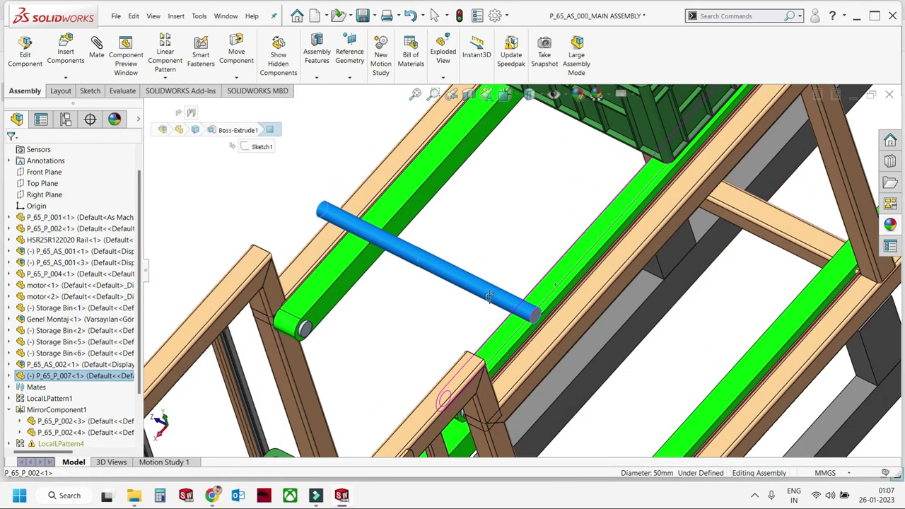
{"action": "scroll", "coordinate": [319, 280], "scroll_direction": "down", "scroll_amount": 5}
{"action": "left_click", "coordinate": [320, 286]}
{"action": "scroll", "coordinate": [396, 262], "scroll_direction": "up", "scroll_amount": 3}
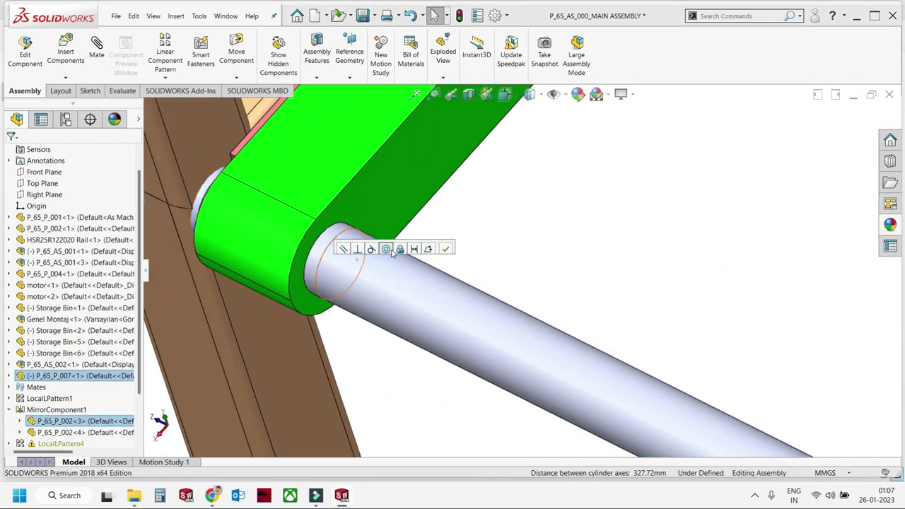
{"action": "scroll", "coordinate": [524, 266], "scroll_direction": "up", "scroll_amount": 5}
{"action": "scroll", "coordinate": [523, 266], "scroll_direction": "up", "scroll_amount": 5}
{"action": "scroll", "coordinate": [566, 269], "scroll_direction": "up", "scroll_amount": 3}
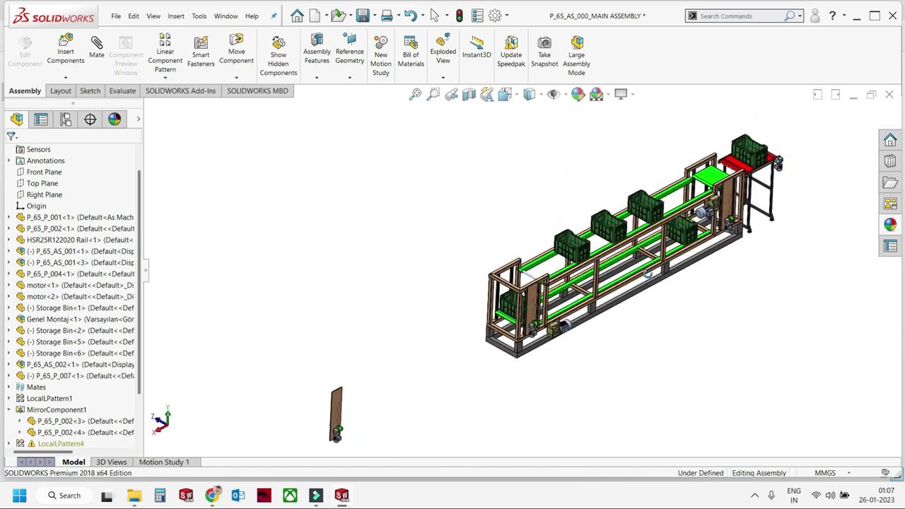
{"action": "scroll", "coordinate": [645, 271], "scroll_direction": "down", "scroll_amount": 1}
{"action": "scroll", "coordinate": [424, 357], "scroll_direction": "down", "scroll_amount": 2}
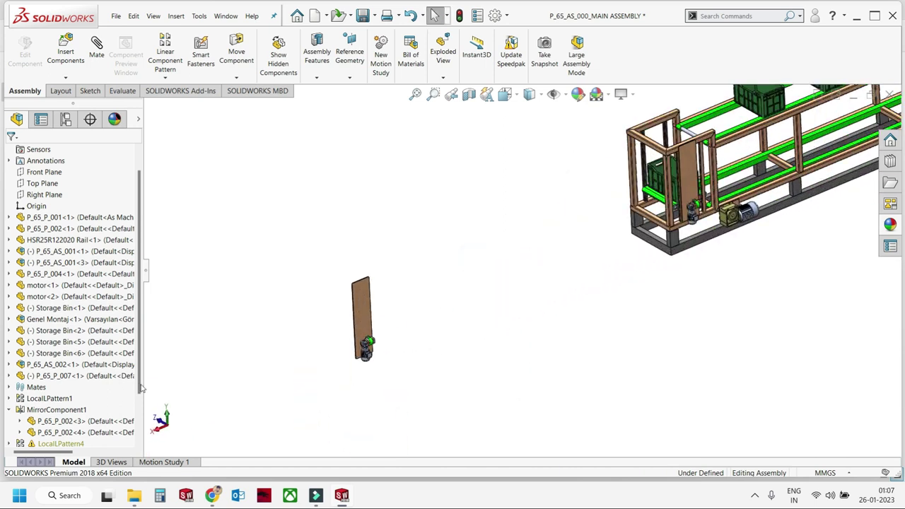
{"action": "scroll", "coordinate": [141, 387], "scroll_direction": "down", "scroll_amount": 2}
{"action": "left_click", "coordinate": [51, 432]}
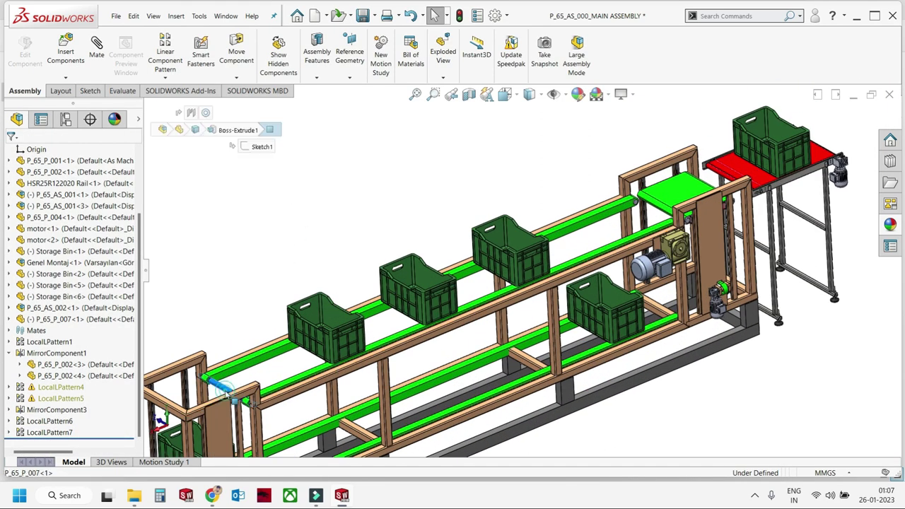
Orbit the assembly and select the shaft between the lifter plates, turning it horizontal.
{"action": "left_click", "coordinate": [225, 389]}
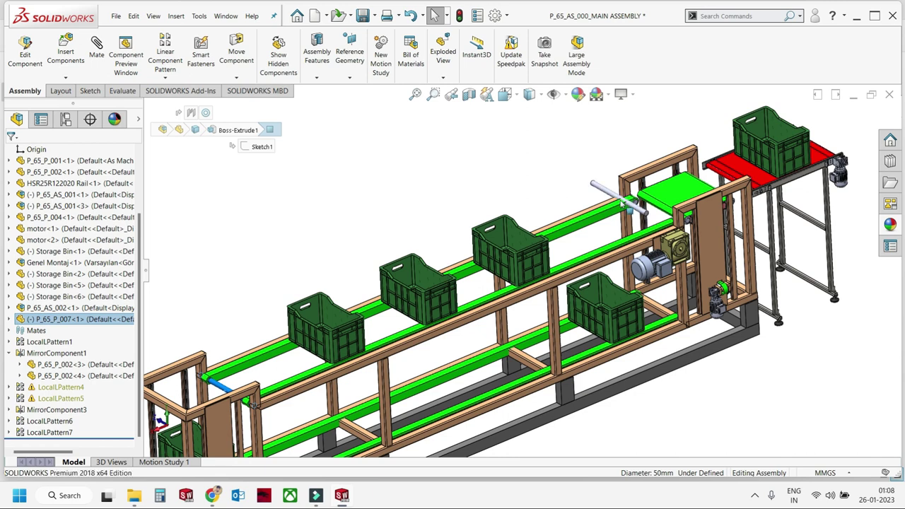
{"action": "scroll", "coordinate": [626, 206], "scroll_direction": "down", "scroll_amount": 5}
{"action": "left_click", "coordinate": [602, 221]}
{"action": "scroll", "coordinate": [659, 326], "scroll_direction": "down", "scroll_amount": 1}
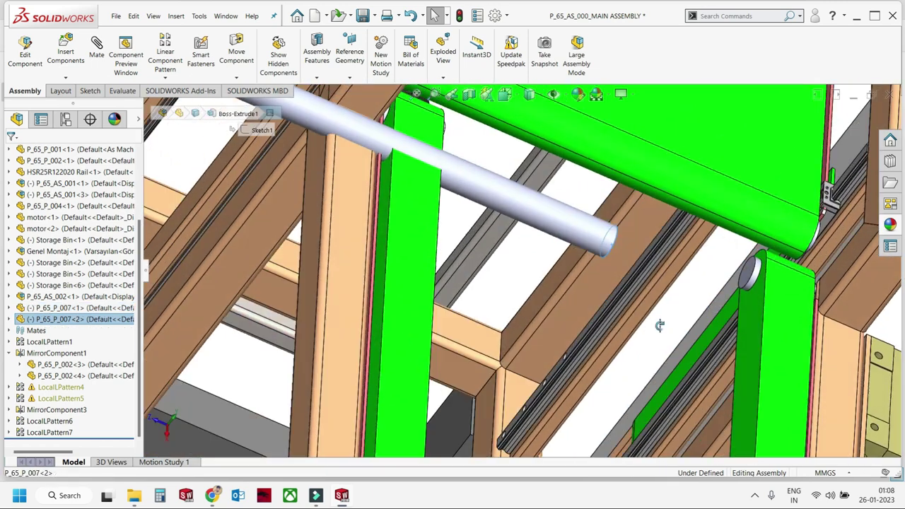
{"action": "middle_click_drag", "start_coordinate": [660, 325], "coordinate": [568, 260]}
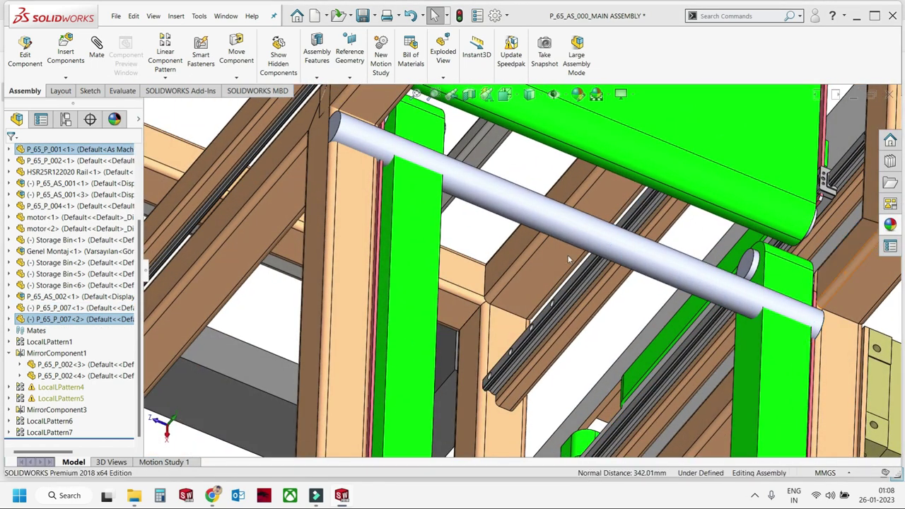
{"action": "left_click", "coordinate": [570, 223]}
{"action": "scroll", "coordinate": [731, 249], "scroll_direction": "down", "scroll_amount": 5}
{"action": "left_click", "coordinate": [729, 266], "text": "ctrl"}
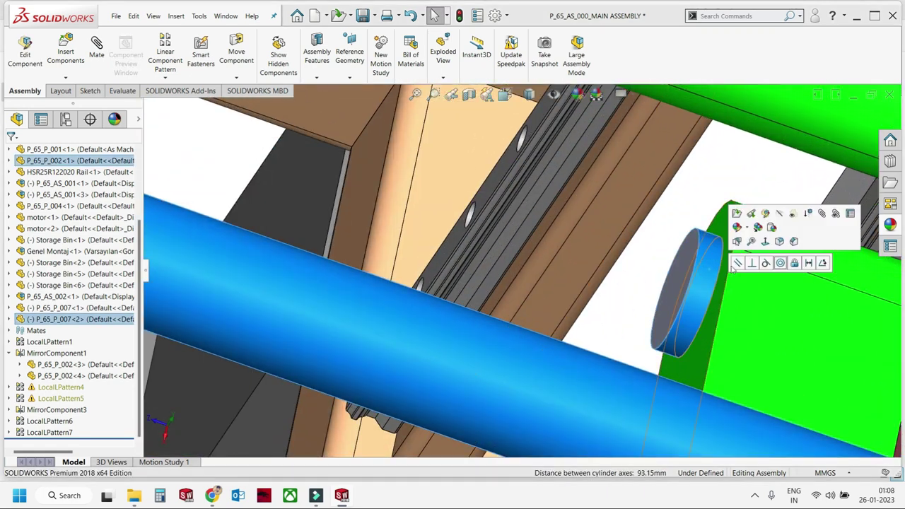
{"action": "scroll", "coordinate": [783, 266], "scroll_direction": "up", "scroll_amount": 3}
{"action": "left_click", "coordinate": [780, 263]}
{"action": "scroll", "coordinate": [445, 241], "scroll_direction": "up", "scroll_amount": 4}
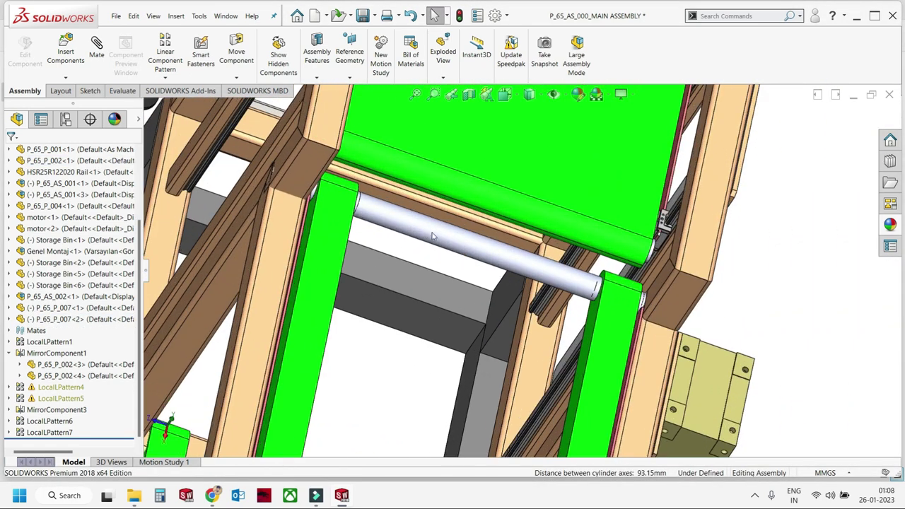
{"action": "middle_click_drag", "start_coordinate": [446, 240], "coordinate": [427, 244]}
Change the shaft length from 800 mm to 750 mm and zoom to fit the assembly.
{"action": "left_click", "coordinate": [449, 245]}
{"action": "double_click", "coordinate": [449, 317]}
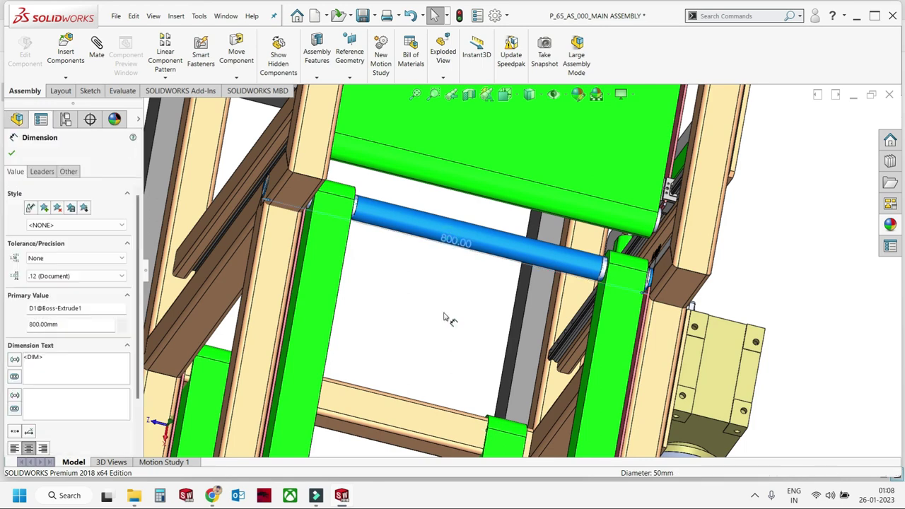
{"action": "type", "text": "75"}
{"action": "key", "text": "Return"}
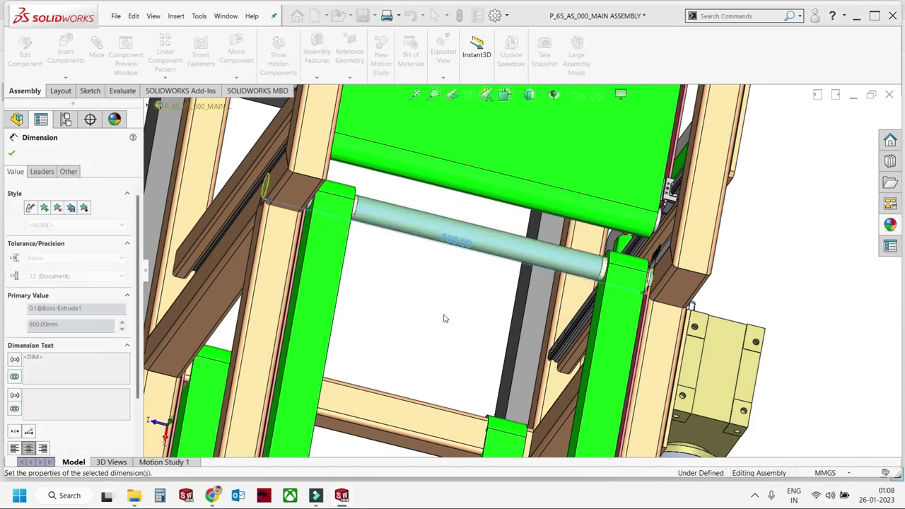
{"action": "key", "text": "Escape"}
{"action": "key", "text": "ctrl+7"}
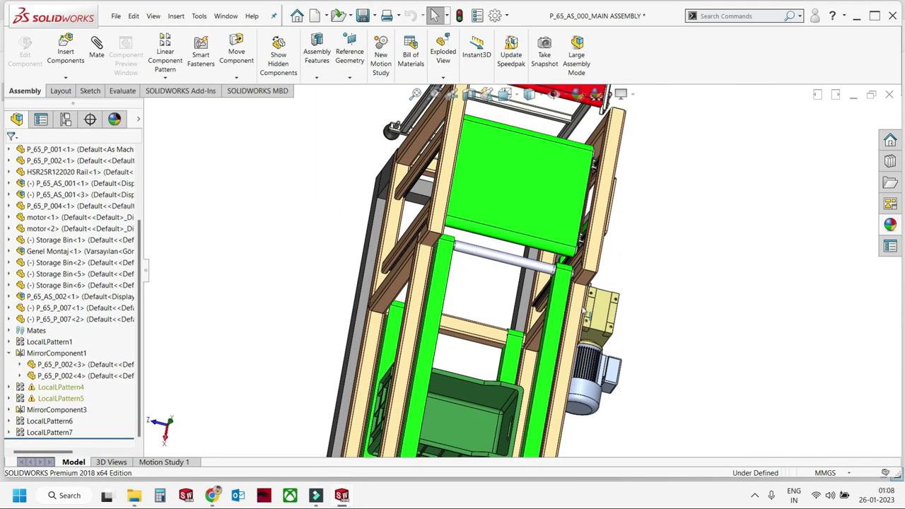
{"action": "scroll", "coordinate": [606, 287], "scroll_direction": "up", "scroll_amount": 2}
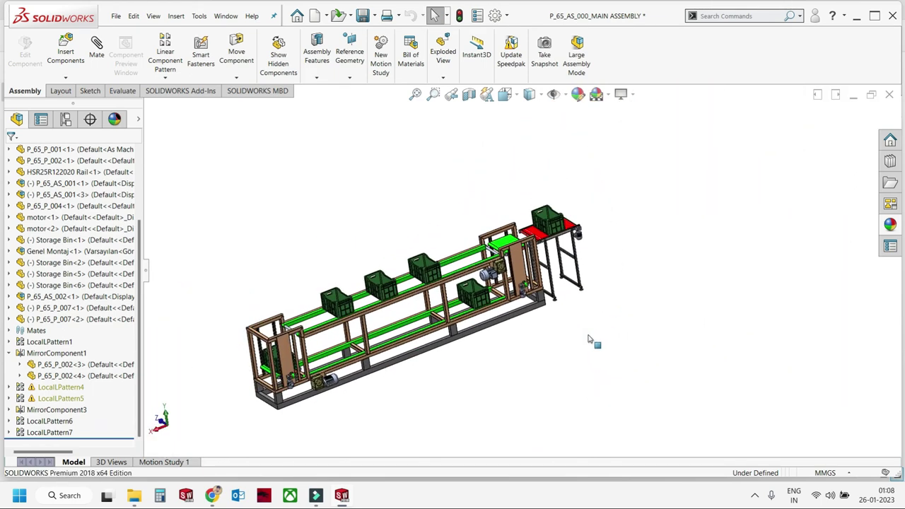
{"action": "middle_click_drag", "start_coordinate": [585, 334], "coordinate": [576, 346]}
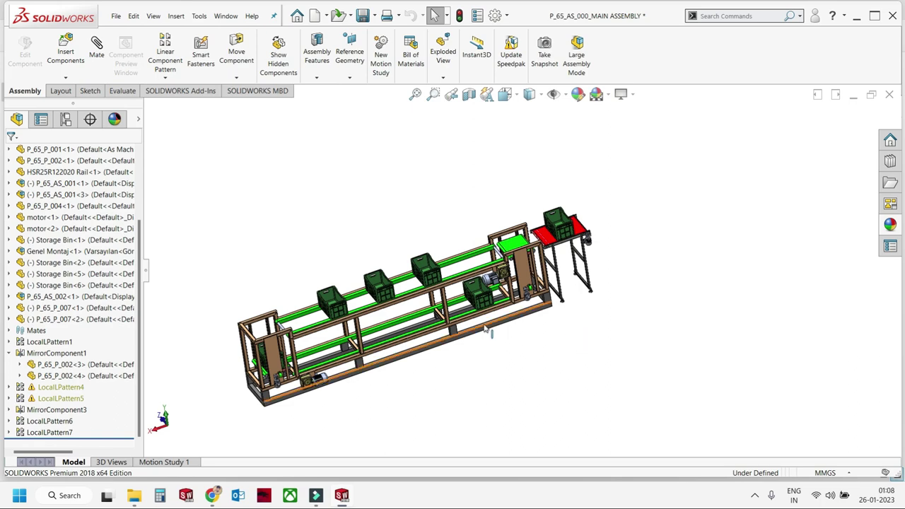
{"action": "scroll", "coordinate": [485, 327], "scroll_direction": "down", "scroll_amount": 2}
{"action": "left_click", "coordinate": [147, 271]}
{"action": "middle_click_drag", "start_coordinate": [283, 238], "coordinate": [435, 208]}
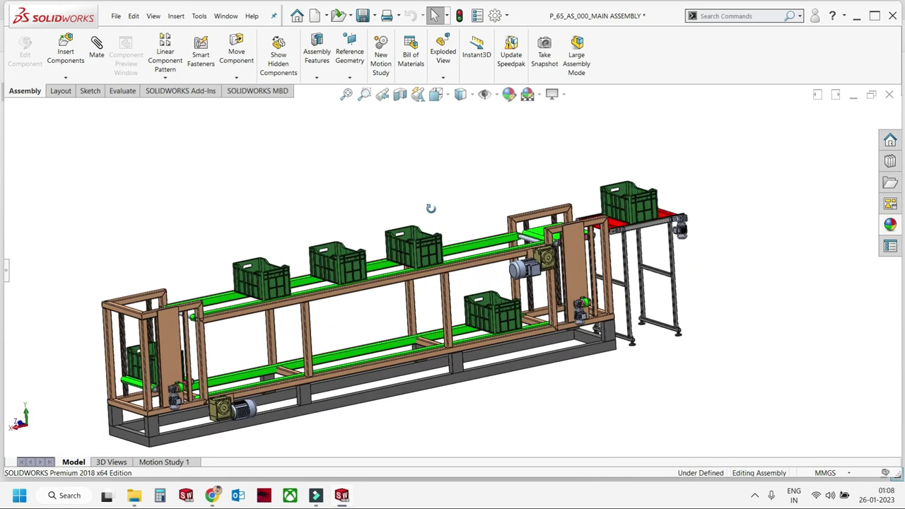
{"action": "scroll", "coordinate": [344, 360], "scroll_direction": "up", "scroll_amount": 3}
{"action": "middle_click_drag", "start_coordinate": [344, 360], "coordinate": [413, 297]}
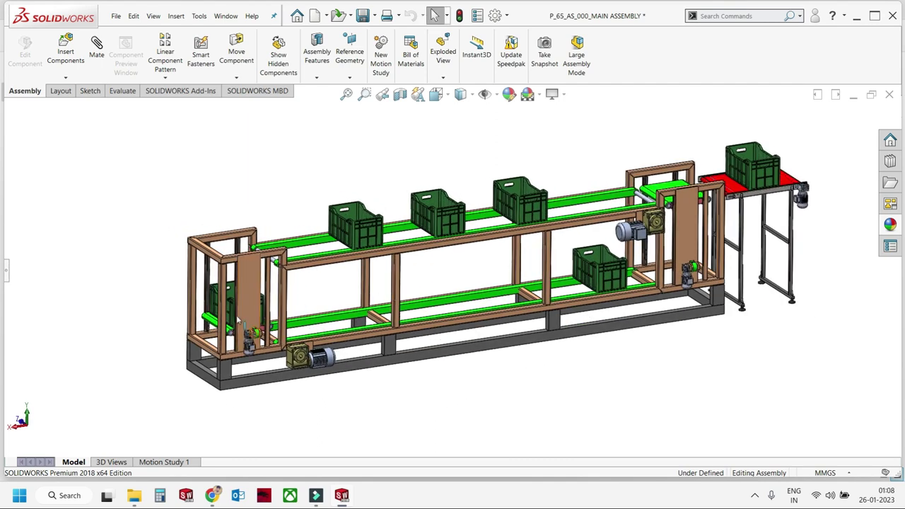
{"action": "left_click_drag", "start_coordinate": [218, 302], "coordinate": [222, 280]}
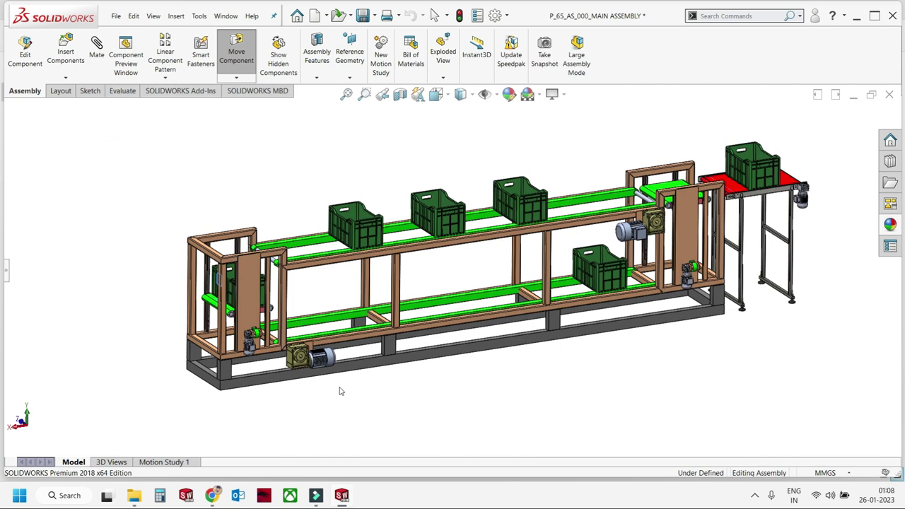
{"action": "left_click", "coordinate": [340, 391]}
{"action": "middle_click_drag", "start_coordinate": [398, 368], "coordinate": [507, 389]}
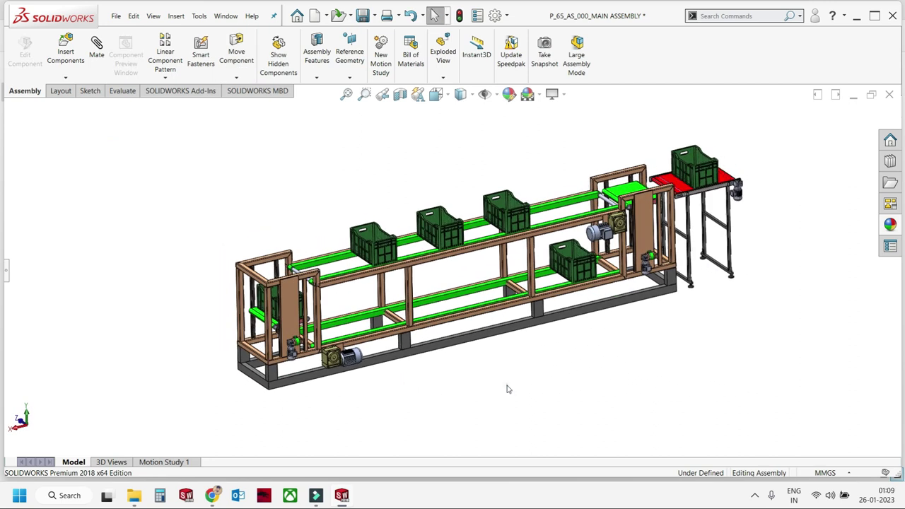
{"action": "scroll", "coordinate": [537, 332], "scroll_direction": "down", "scroll_amount": 2}
{"action": "scroll", "coordinate": [560, 287], "scroll_direction": "down", "scroll_amount": 2}
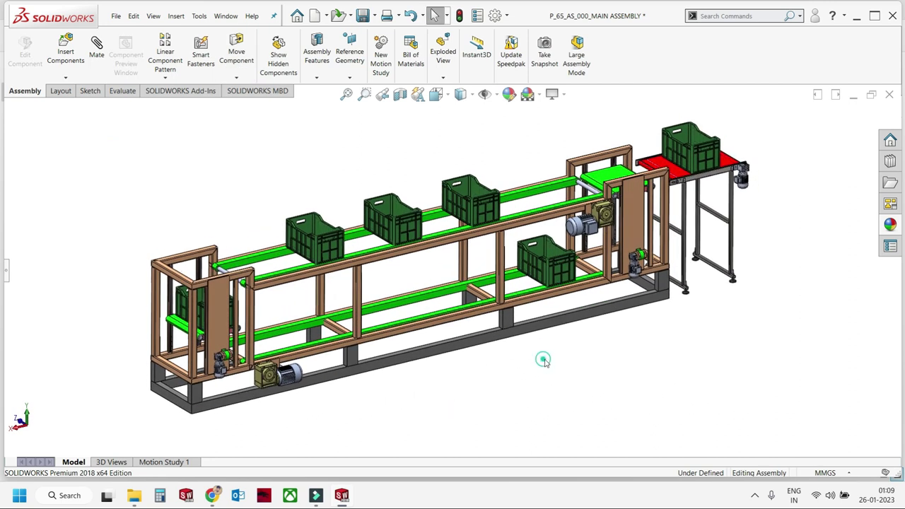
{"action": "middle_click_drag", "start_coordinate": [576, 346], "coordinate": [583, 348]}
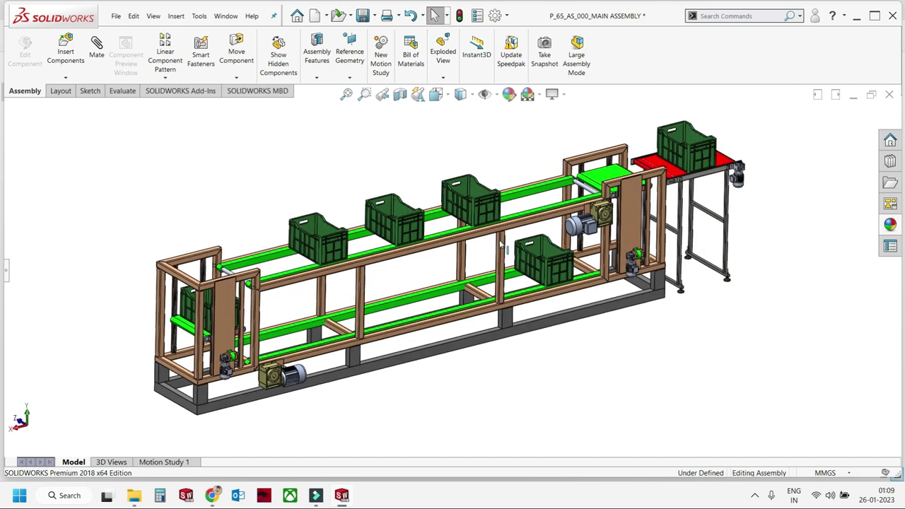
{"action": "left_click", "coordinate": [437, 96]}
{"action": "left_click", "coordinate": [515, 137]}
{"action": "scroll", "coordinate": [498, 280], "scroll_direction": "down", "scroll_amount": 2}
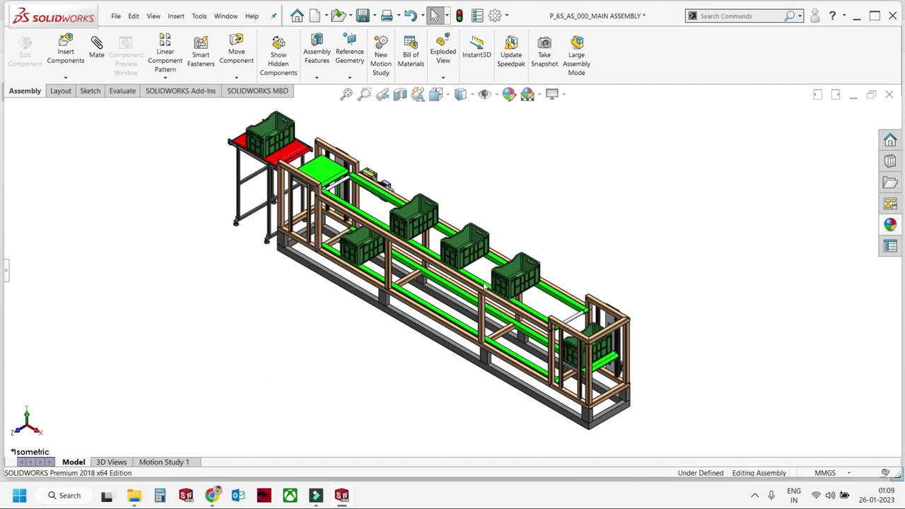
{"action": "scroll", "coordinate": [449, 271], "scroll_direction": "down", "scroll_amount": 2}
{"action": "scroll", "coordinate": [447, 273], "scroll_direction": "up", "scroll_amount": 2}
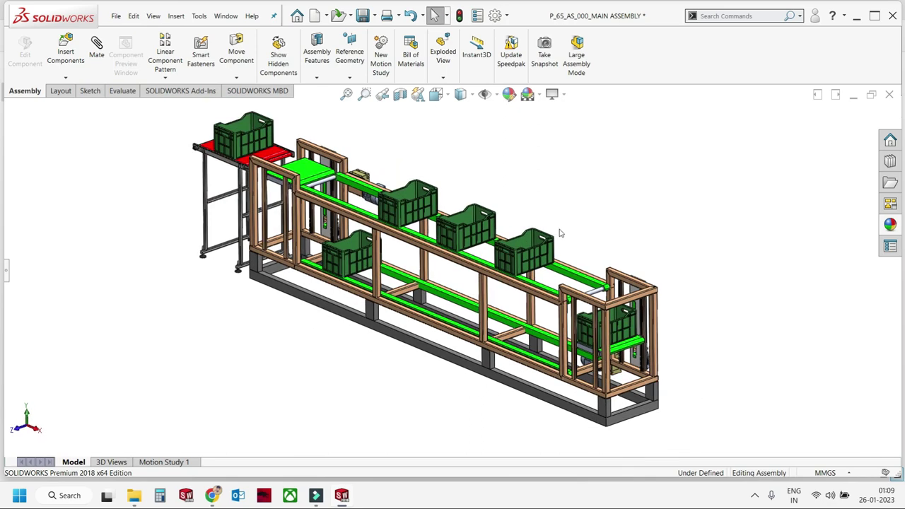
{"action": "mouse_move", "coordinate": [663, 242]}
{"action": "middle_mouse_down"}
{"action": "mouse_move", "coordinate": [453, 247]}
{"action": "mouse_move", "coordinate": [630, 307]}
{"action": "middle_mouse_up"}
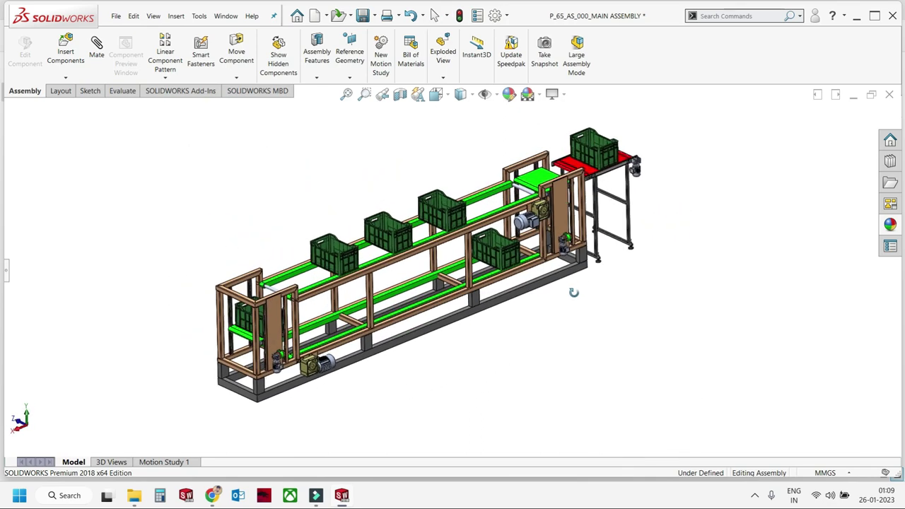
{"action": "mouse_move", "coordinate": [454, 267]}
{"action": "middle_mouse_down"}
{"action": "mouse_move", "coordinate": [439, 271]}
{"action": "mouse_move", "coordinate": [472, 299]}
{"action": "middle_mouse_up"}
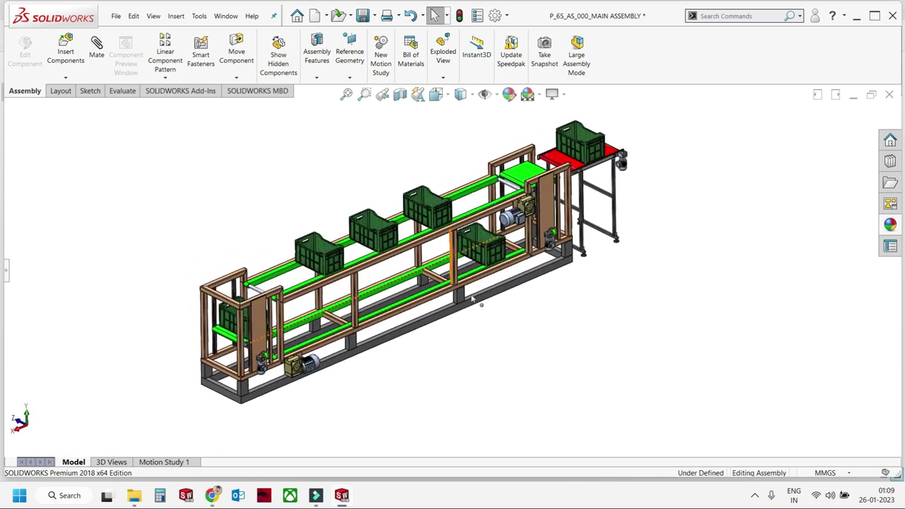
{"action": "middle_click_drag", "start_coordinate": [531, 320], "coordinate": [458, 291]}
{"action": "mouse_move", "coordinate": [537, 329]}
{"action": "middle_mouse_down"}
{"action": "mouse_move", "coordinate": [545, 306]}
{"action": "mouse_move", "coordinate": [554, 324]}
{"action": "middle_mouse_up"}
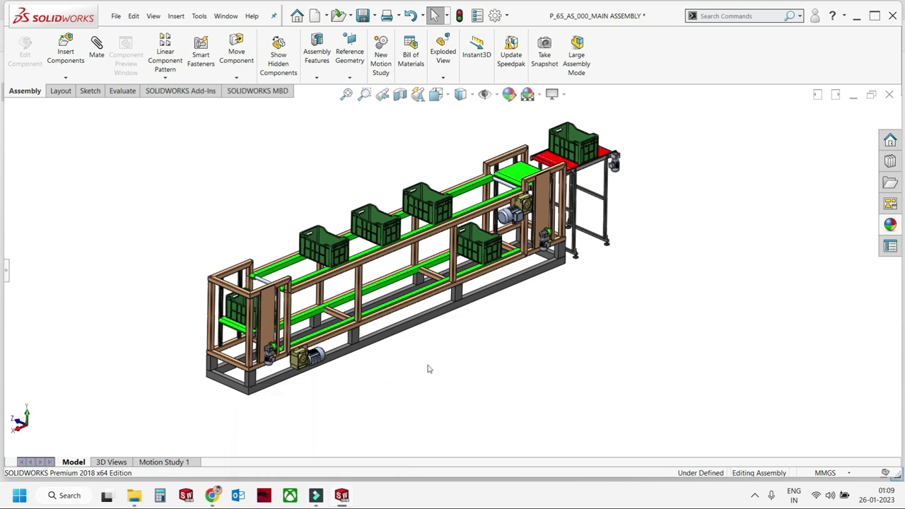
{"action": "left_click", "coordinate": [174, 92]}
Enable the PhotoView 360 add-in and bring up its render tools for a Final Render.
{"action": "left_click", "coordinate": [65, 50]}
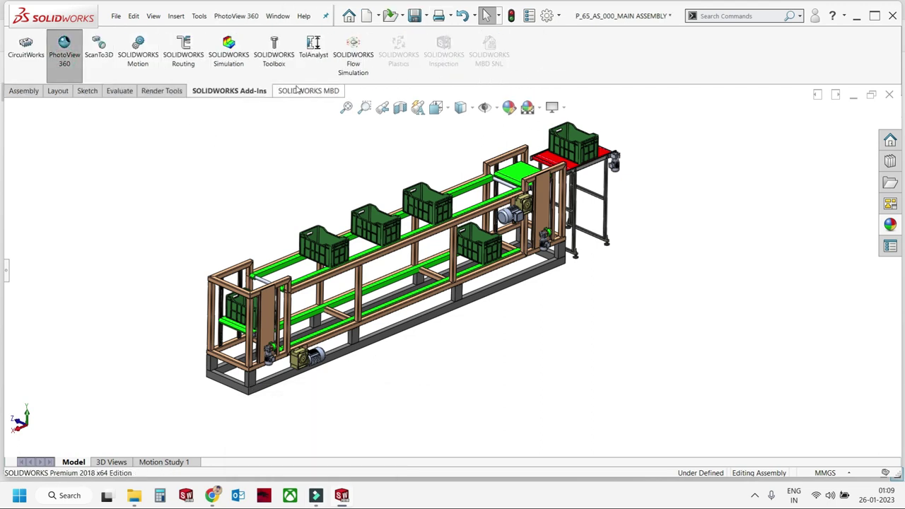
{"action": "left_click", "coordinate": [150, 93]}
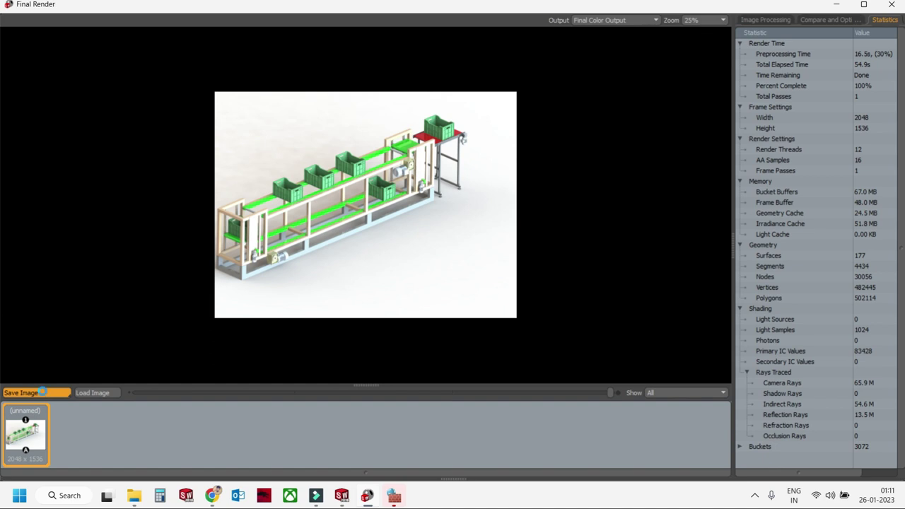
Save the render as a JPEG named Render in the 65_Conveyor lifter concept folder.
{"action": "left_click", "coordinate": [43, 392]}
{"action": "scroll", "coordinate": [50, 178], "scroll_direction": "down", "scroll_amount": 3}
{"action": "scroll", "coordinate": [51, 179], "scroll_direction": "down", "scroll_amount": 2}
{"action": "scroll", "coordinate": [50, 178], "scroll_direction": "down", "scroll_amount": 1}
{"action": "scroll", "coordinate": [54, 177], "scroll_direction": "up", "scroll_amount": 3}
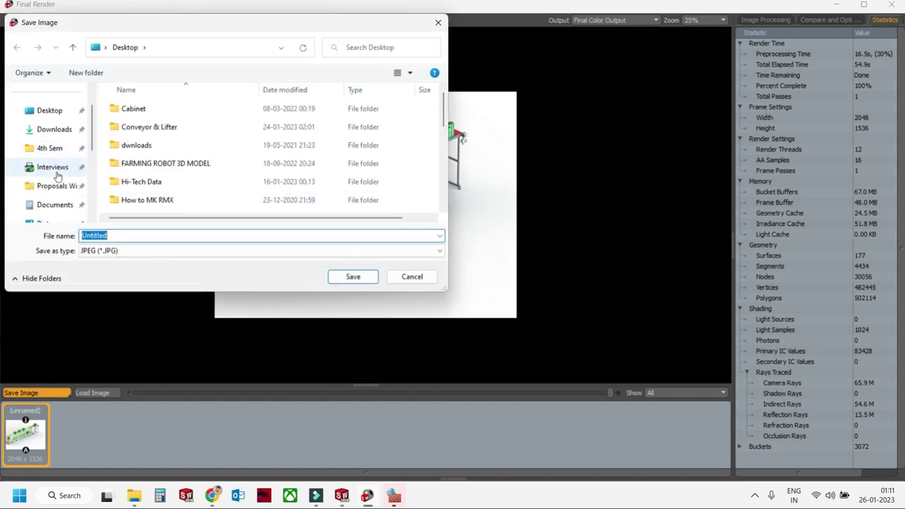
{"action": "left_click", "coordinate": [57, 186]}
{"action": "double_click", "coordinate": [153, 162]}
{"action": "double_click", "coordinate": [151, 144]}
{"action": "double_click", "coordinate": [157, 109]}
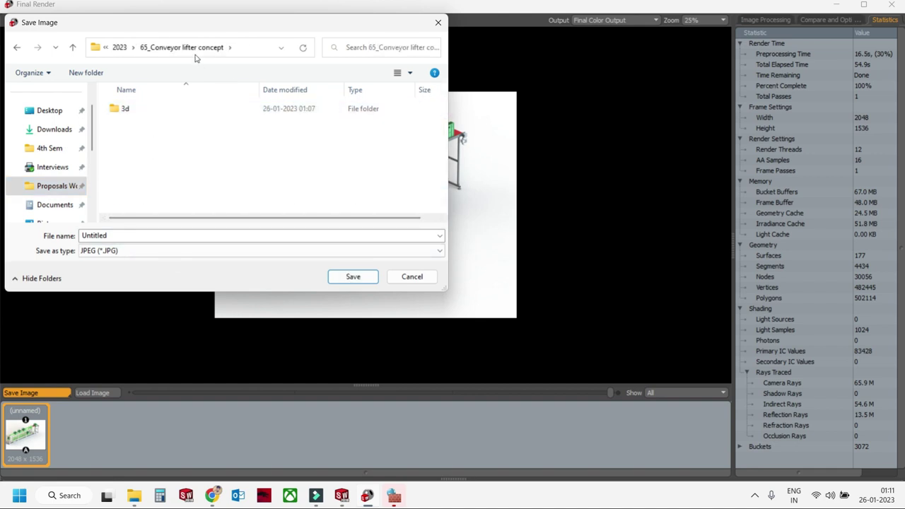
{"action": "double_click", "coordinate": [138, 234]}
{"action": "type", "text": "Render"}
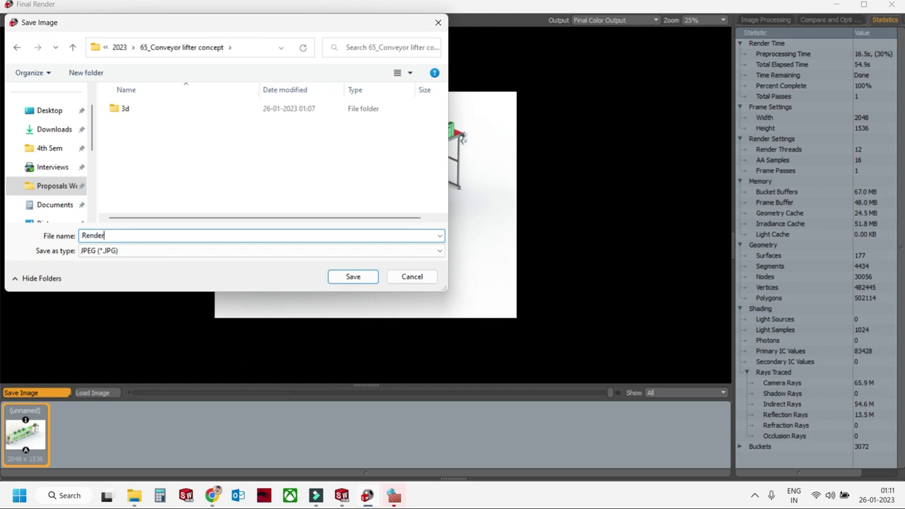
{"action": "key", "text": "Return"}
Close the final render and preview windows and dismiss the firewall alert.
{"action": "left_click", "coordinate": [892, 5]}
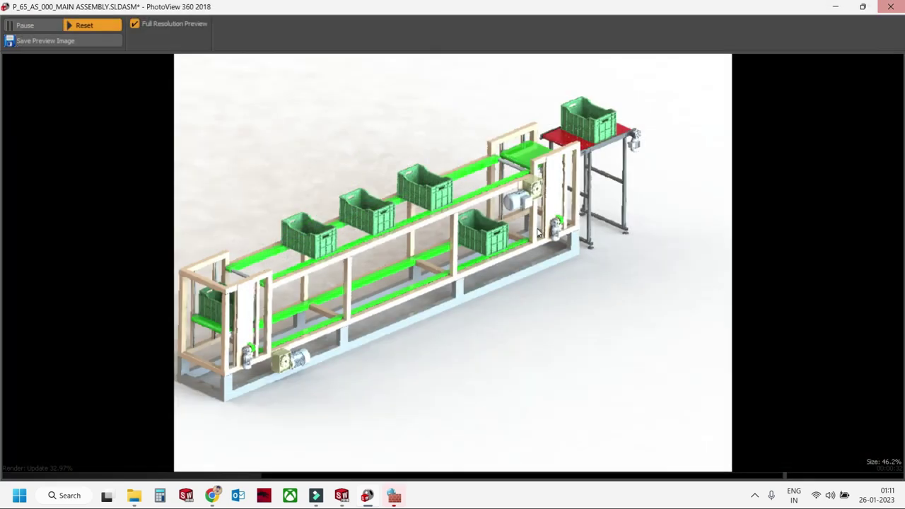
{"action": "left_click", "coordinate": [891, 6]}
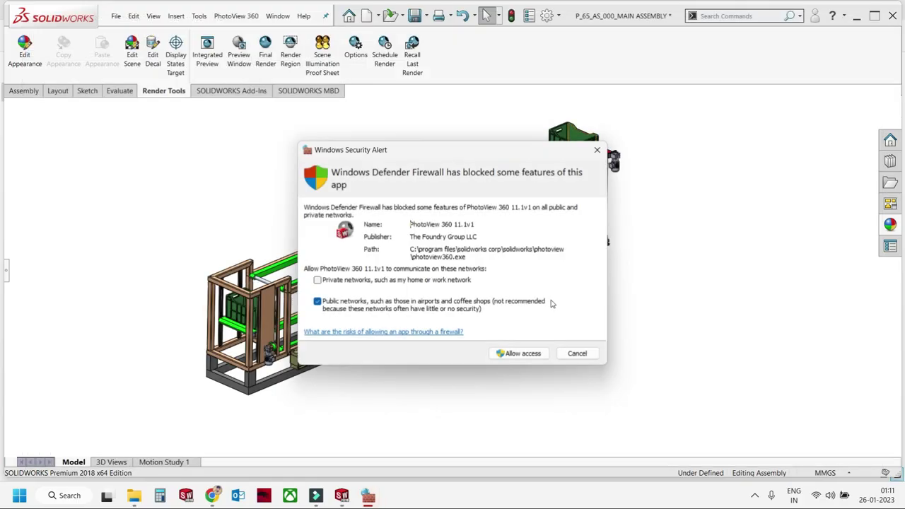
{"action": "left_click", "coordinate": [577, 353]}
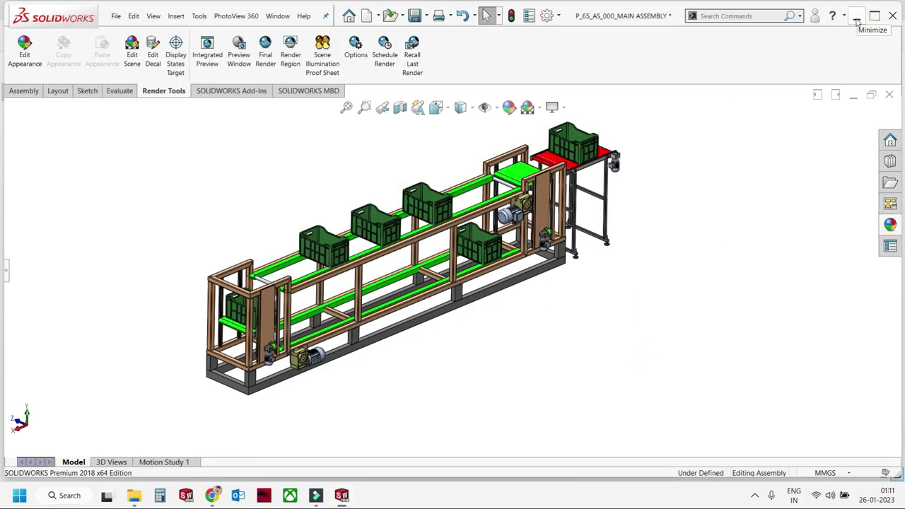